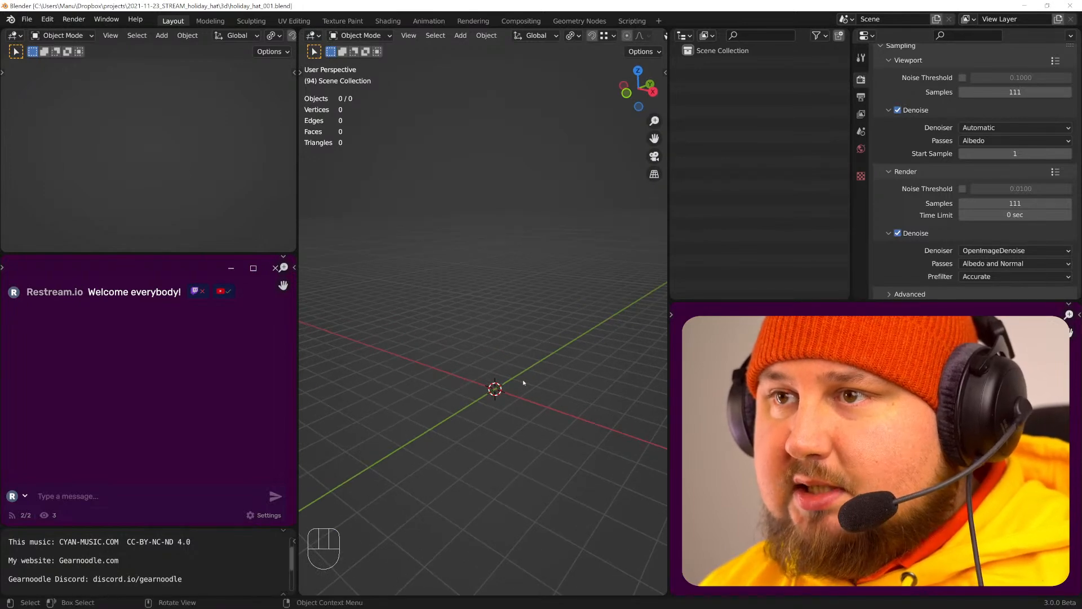
- Add a cube mesh and raise it about 2.5 m above the grid along the Z axis
{"action": "key", "text": "shift+a"}
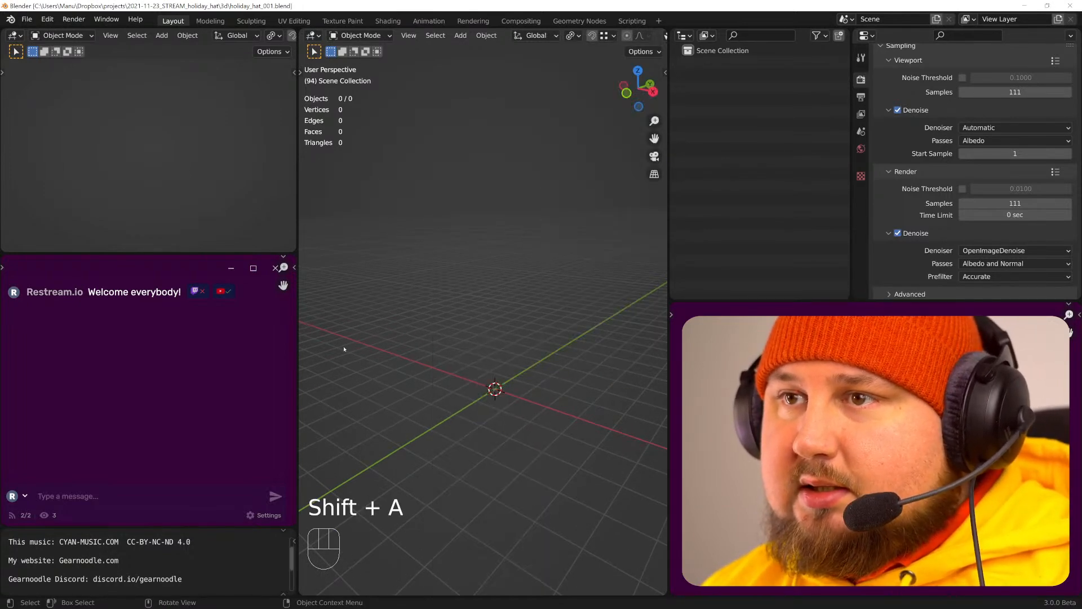
{"action": "key", "text": "shift+a"}
{"action": "mouse_move", "coordinate": [426, 345]}
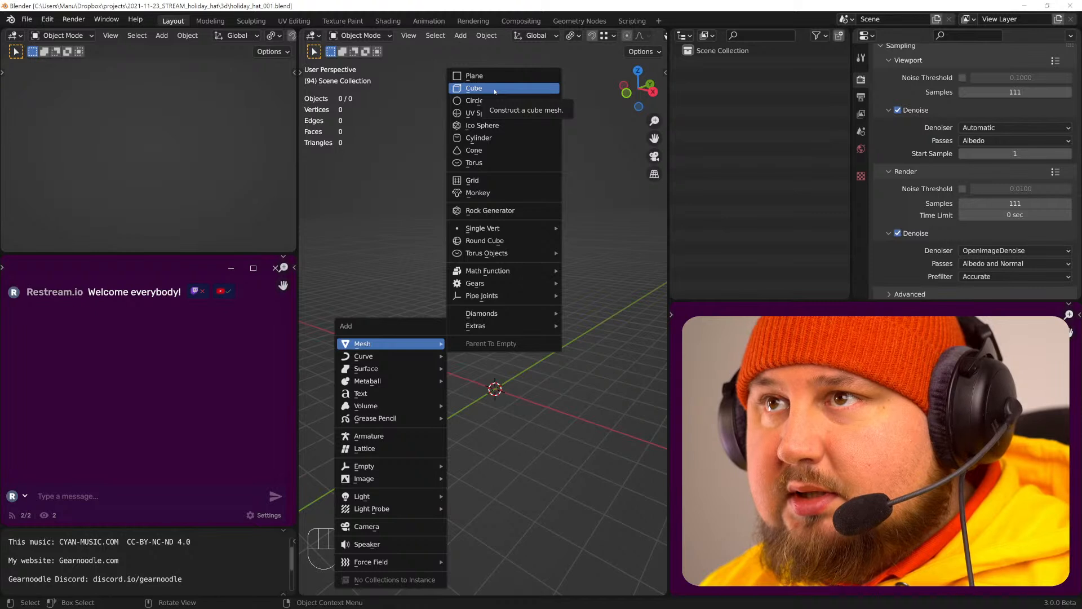
{"action": "left_click", "coordinate": [495, 89]}
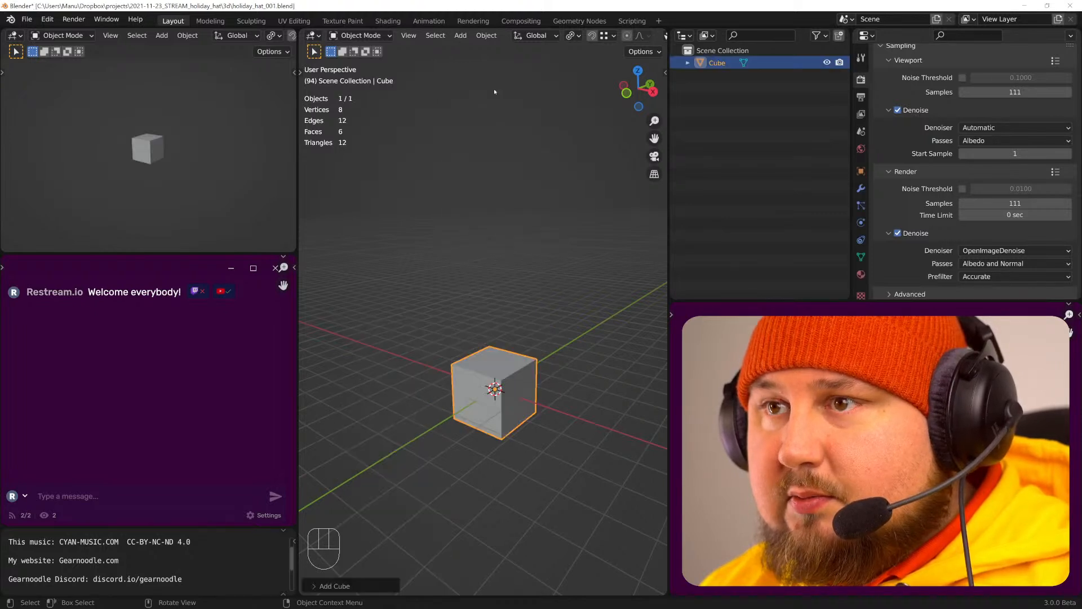
{"action": "key", "text": "g"}
{"action": "key", "text": "z"}
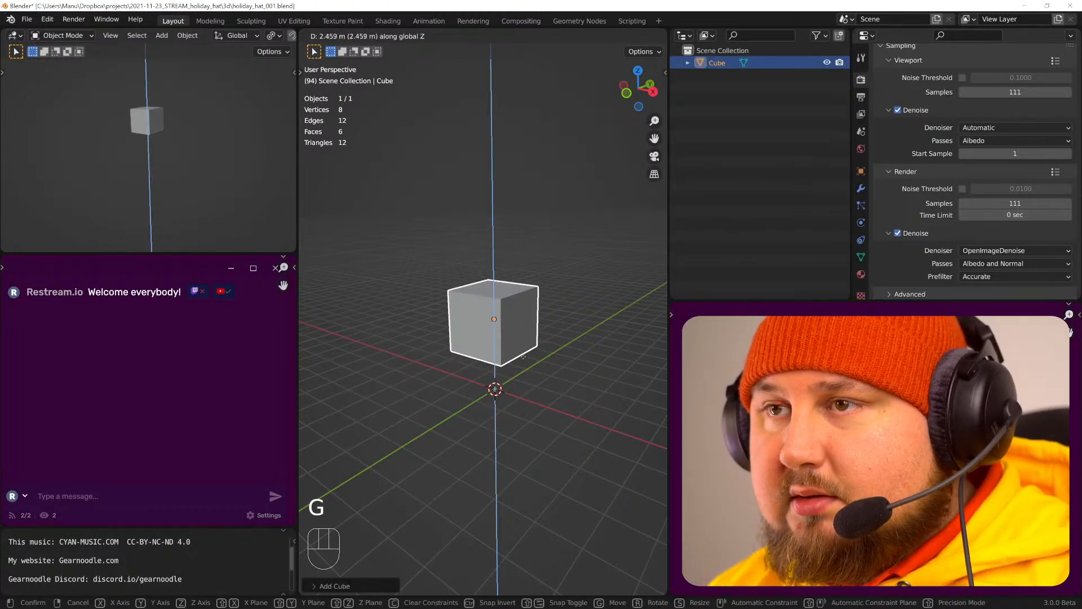
{"action": "left_click", "coordinate": [523, 354]}
- Enter mesh editing with face selection and delete one side face of the cube to leave it open
{"action": "scroll", "coordinate": [503, 354], "scroll_direction": "up", "scroll_amount": 2}
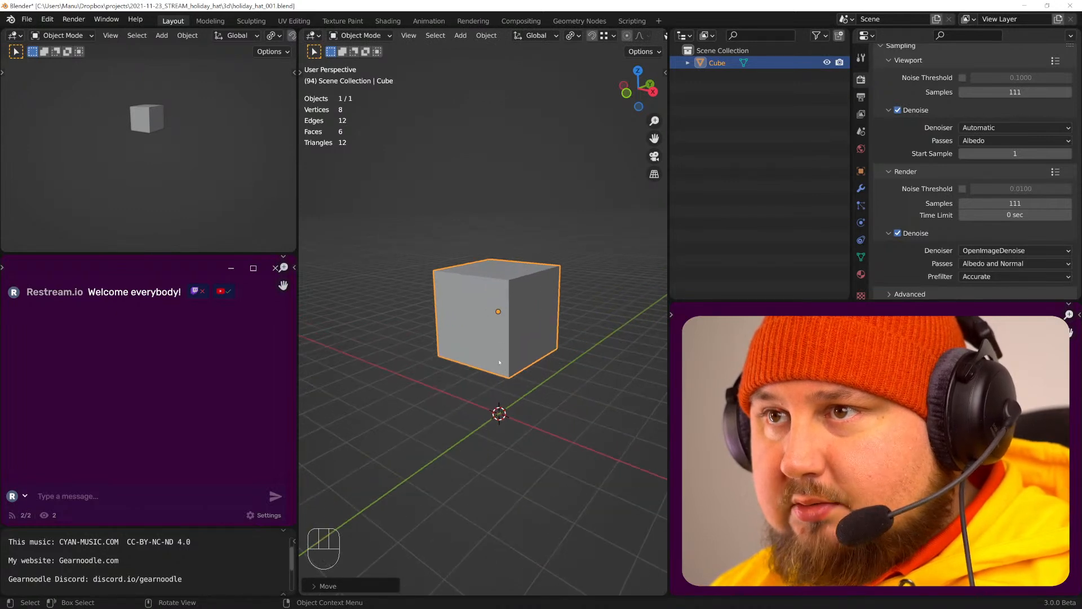
{"action": "key", "text": "Tab"}
{"action": "key", "text": "3"}
{"action": "left_click", "coordinate": [472, 351]}
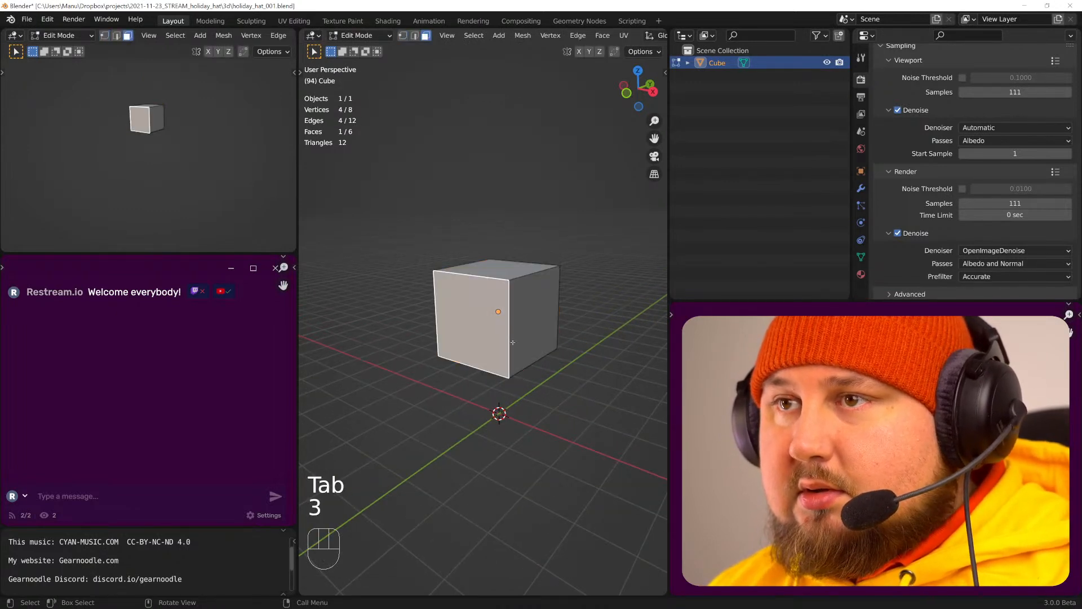
{"action": "key", "text": "x"}
{"action": "left_click", "coordinate": [520, 408]}
- Add three centred loop cuts to the open cube, one horizontal and two at right angles to each other
{"action": "middle_click_drag", "start_coordinate": [520, 409], "coordinate": [522, 319]}
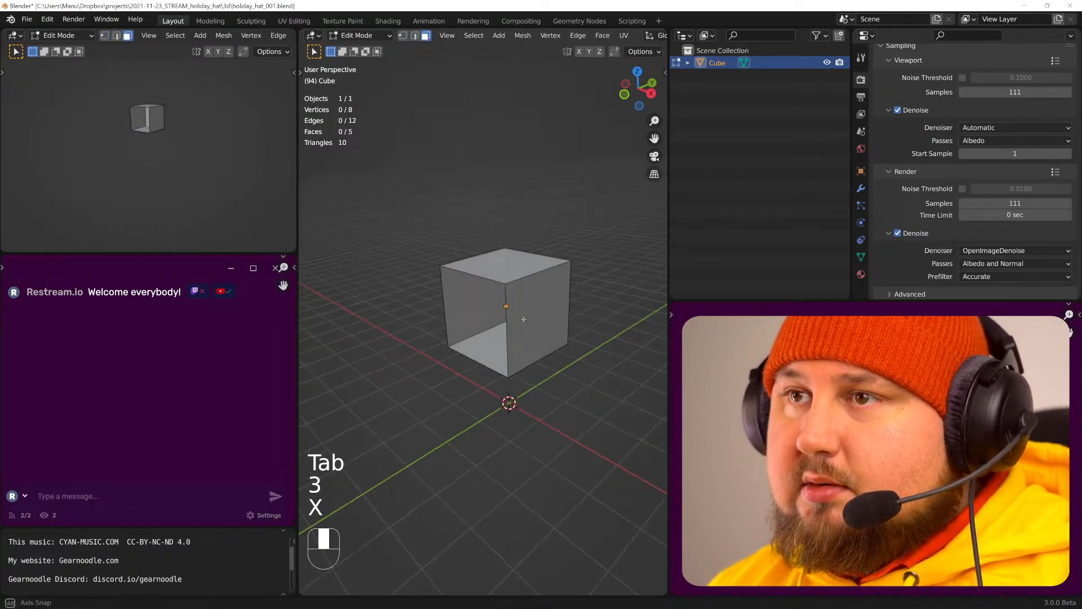
{"action": "key", "text": "ctrl+r"}
{"action": "left_click", "coordinate": [522, 319]}
{"action": "right_click", "coordinate": [522, 317]}
{"action": "key", "text": "ctrl+r"}
{"action": "left_click", "coordinate": [522, 271]}
{"action": "right_click", "coordinate": [521, 272]}
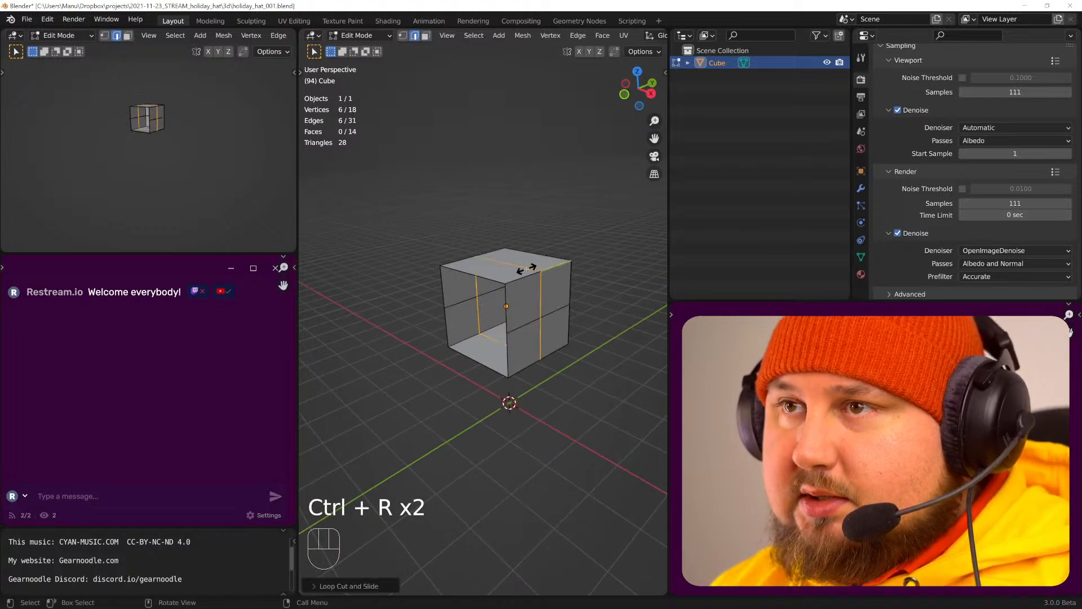
{"action": "key", "text": "ctrl+r"}
{"action": "left_click", "coordinate": [505, 269]}
{"action": "right_click", "coordinate": [506, 269]}
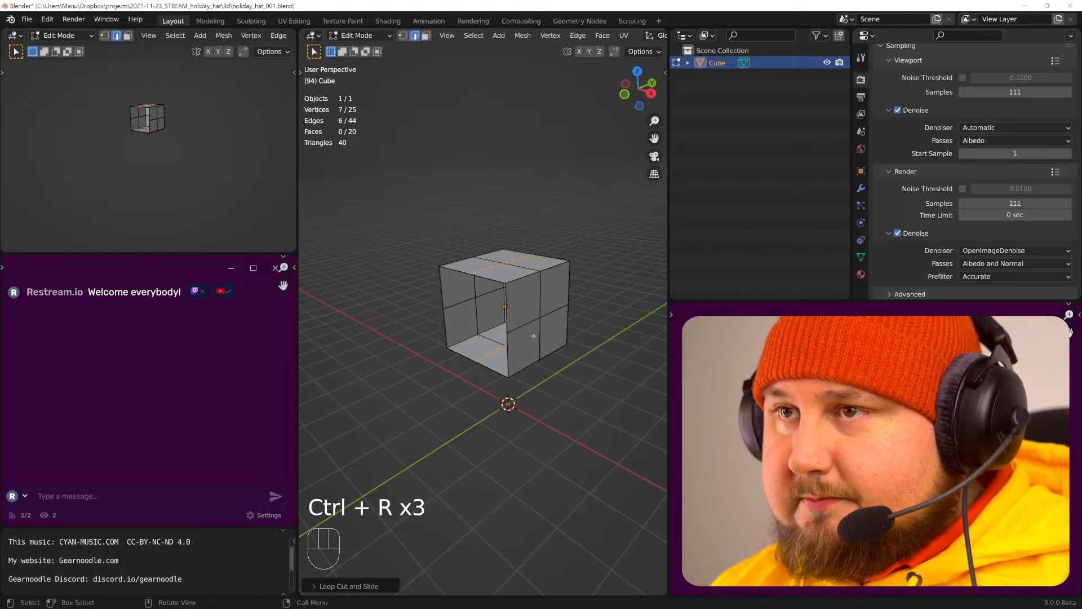
- Flatten the whole mesh by scaling it to about 0.5 along the Z axis
{"action": "key", "text": "a"}
{"action": "key", "text": "s"}
{"action": "key", "text": "z"}
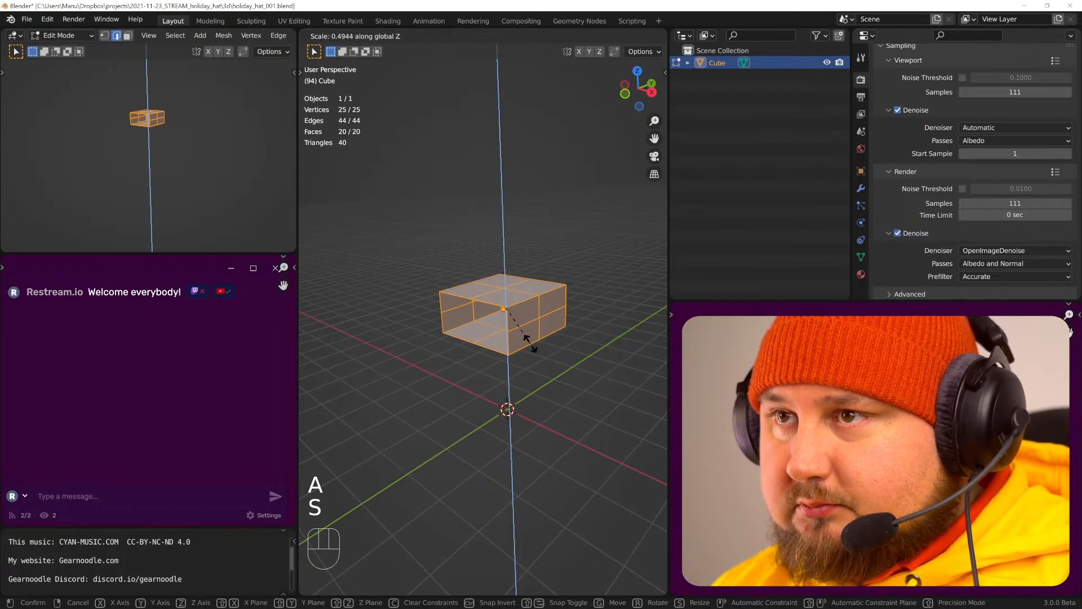
{"action": "left_click", "coordinate": [535, 336]}
- Round the whole mesh by applying Smooth Vertices several times
{"action": "key", "text": "ctrl+v"}
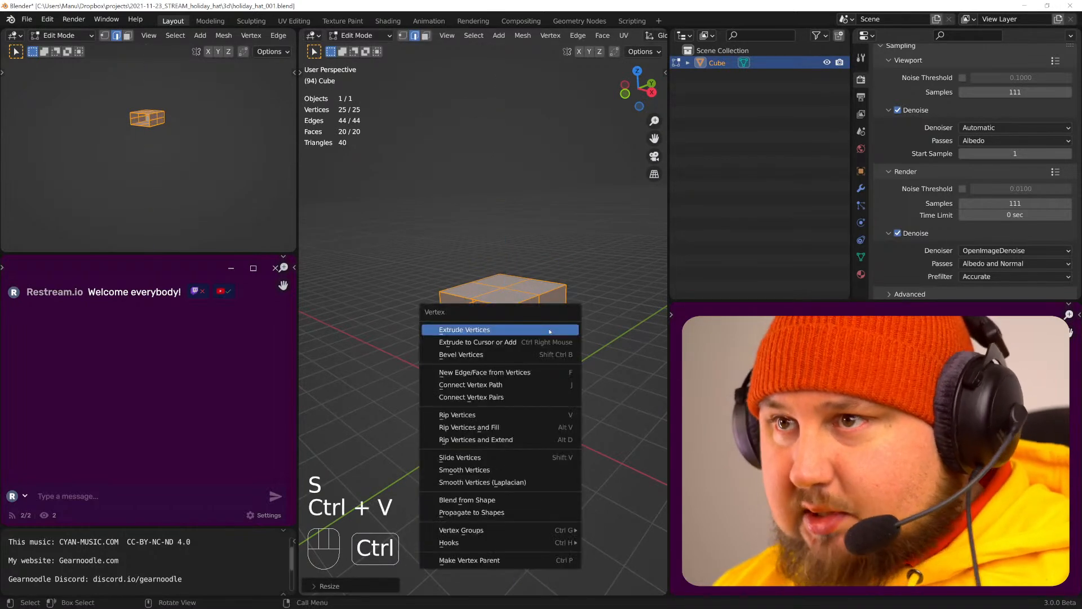
{"action": "left_click", "coordinate": [488, 471]}
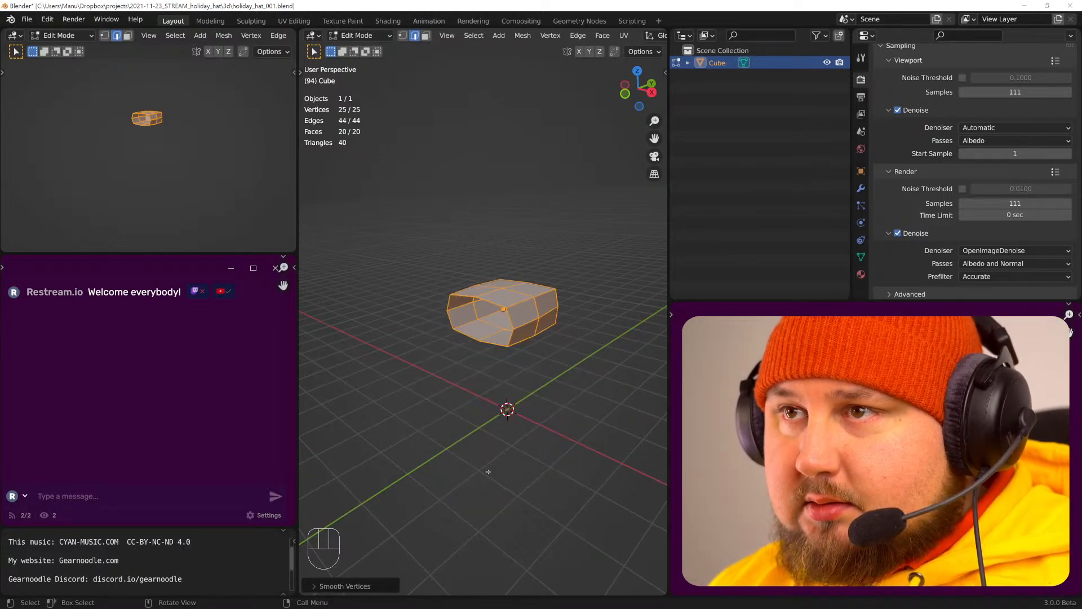
{"action": "key", "text": "ctrl+v"}
{"action": "left_click", "coordinate": [489, 472]}
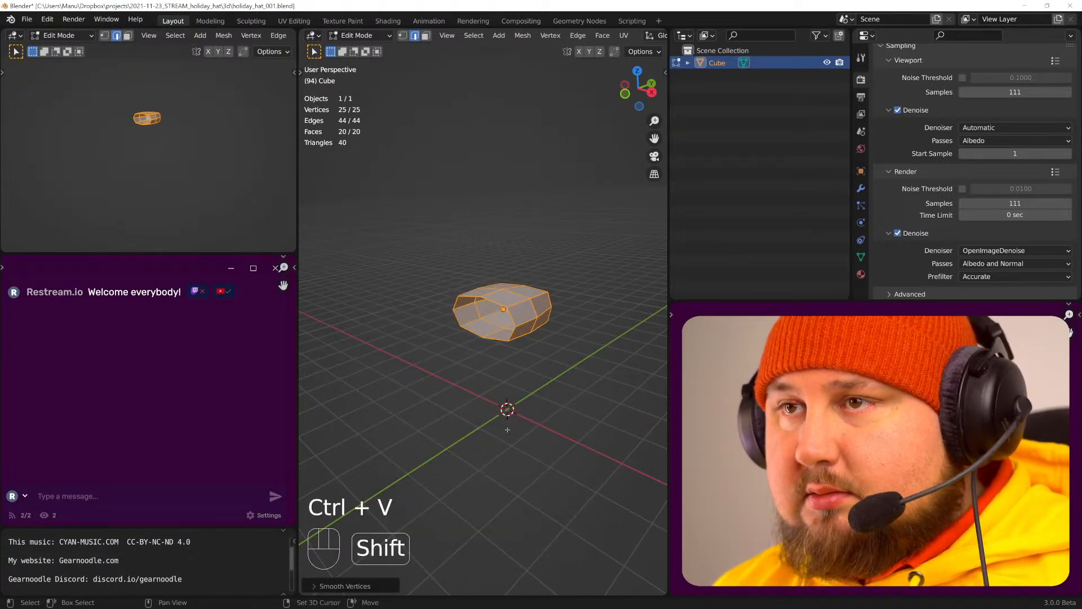
{"action": "key", "text": "shift+r"}
- Select the closed end of the mesh with X-ray on, scale it to about 0.7 and move it outward to lengthen the shape
{"action": "middle_click_drag", "start_coordinate": [508, 429], "coordinate": [581, 321]}
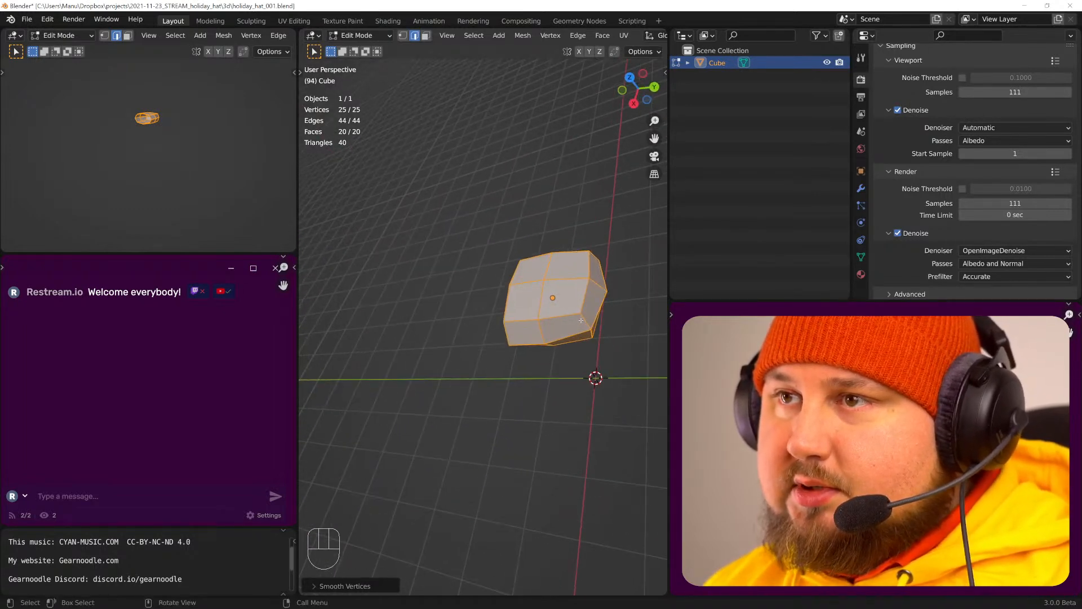
{"action": "key", "text": "alt+z"}
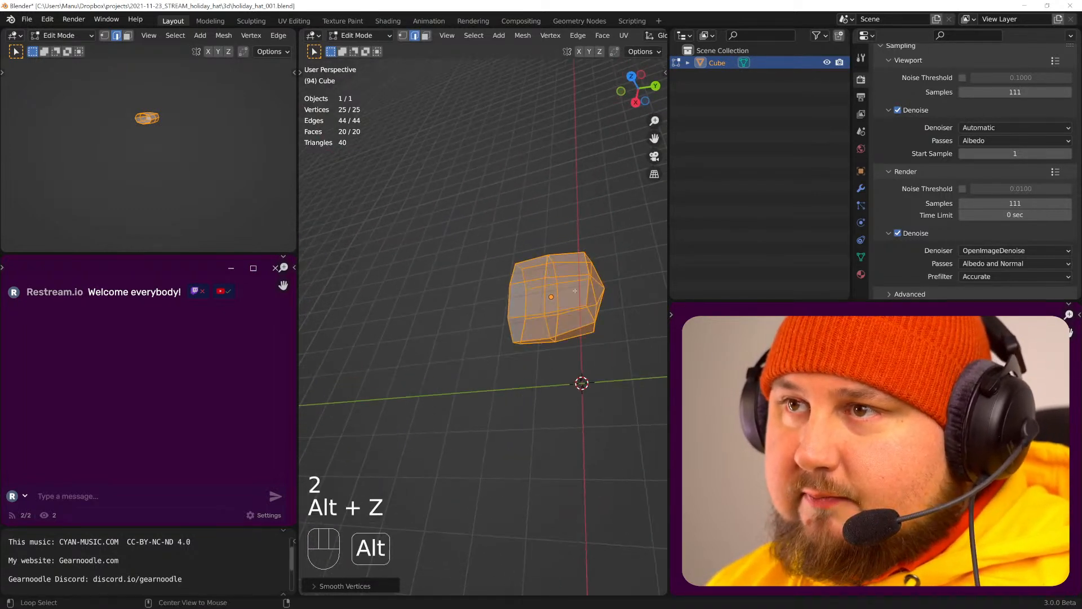
{"action": "left_click", "coordinate": [598, 307], "text": "alt"}
{"action": "key", "text": "s"}
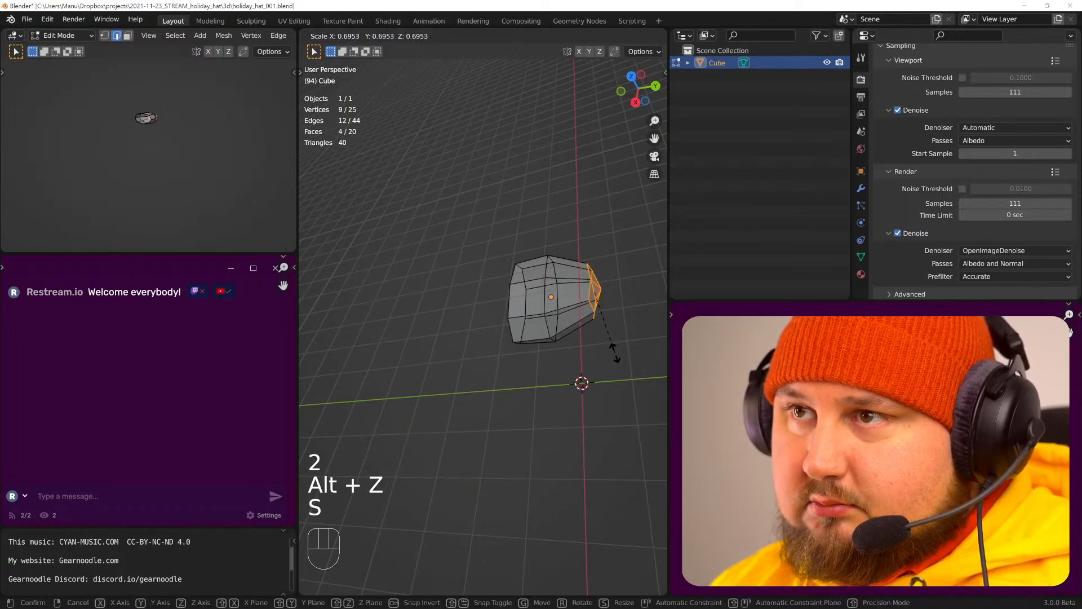
{"action": "left_click", "coordinate": [614, 353]}
{"action": "key", "text": "g"}
{"action": "left_click", "coordinate": [590, 309]}
- Add a loop cut near the closed end, scale the new loop up to round the shape, and return to Object Mode
{"action": "key", "text": "ctrl+r"}
{"action": "double_click", "coordinate": [590, 309]}
{"action": "key", "text": "s"}
{"action": "left_click", "coordinate": [614, 328]}
{"action": "key", "text": "Tab"}
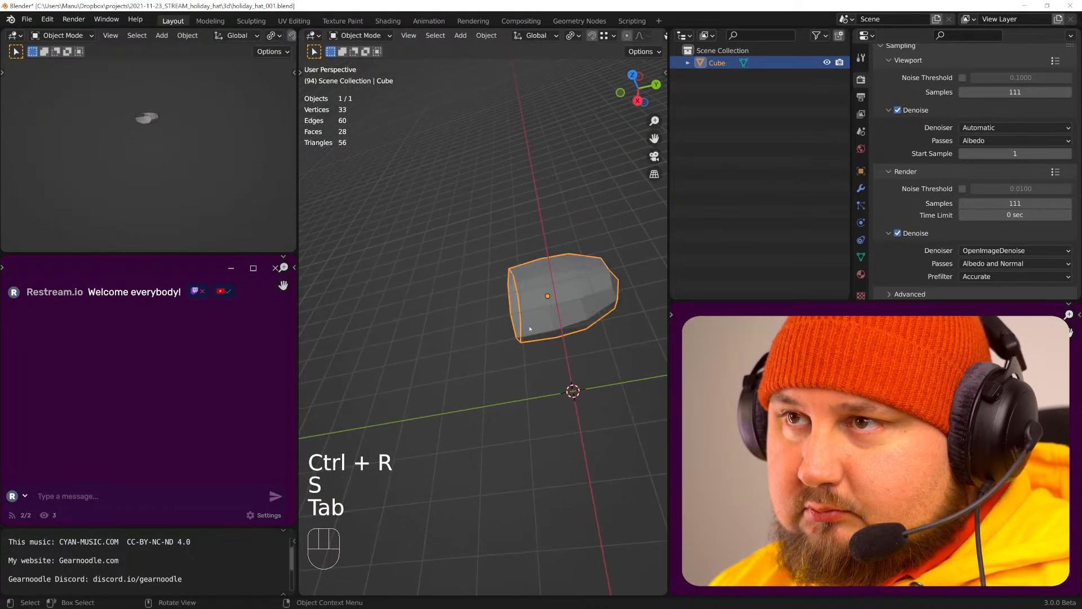
- Turn off X-ray, add a level 2 Subdivision Surface to the hat shape and shade it smooth
{"action": "key", "text": "alt+z"}
{"action": "middle_click_drag", "start_coordinate": [532, 320], "coordinate": [544, 338]}
{"action": "key", "text": "ctrl+2"}
{"action": "right_click", "coordinate": [542, 315]}
{"action": "left_click", "coordinate": [542, 312]}
- Add a plane at the origin, scale it up into a large floor and apply its object transform
{"action": "key", "text": "shift+a"}
{"action": "mouse_move", "coordinate": [496, 362]}
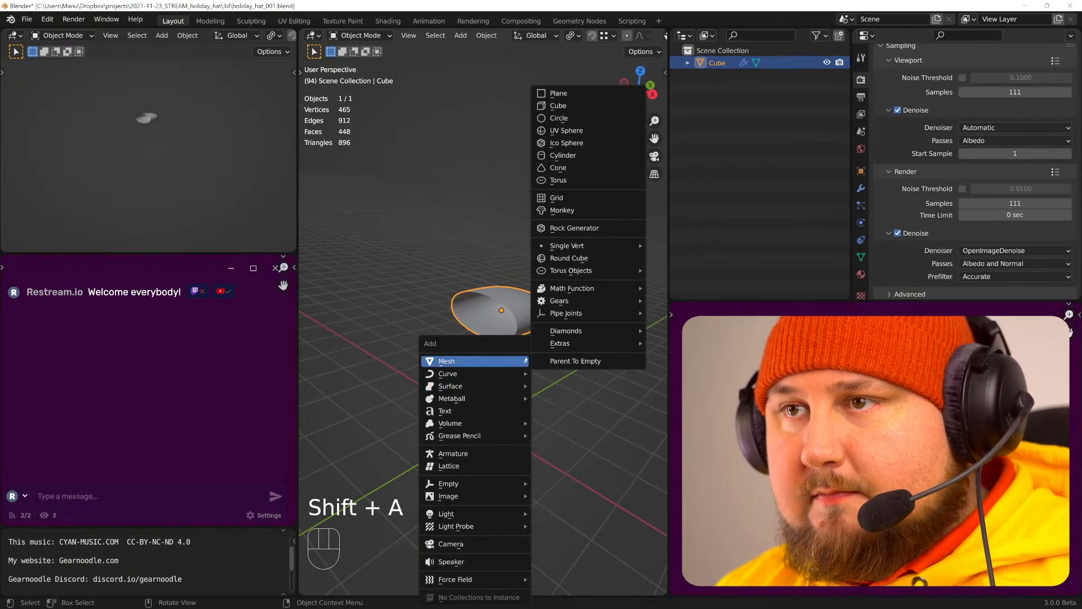
{"action": "left_click", "coordinate": [575, 95]}
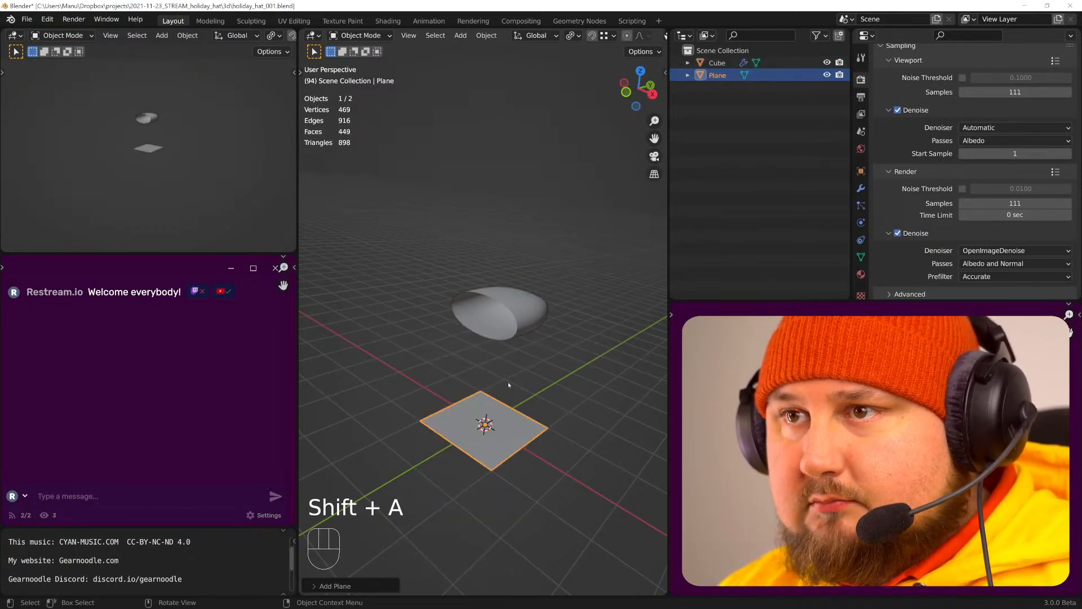
{"action": "key", "text": "s"}
{"action": "left_click", "coordinate": [643, 389]}
{"action": "key", "text": "ctrl+a"}
{"action": "left_click", "coordinate": [549, 436]}
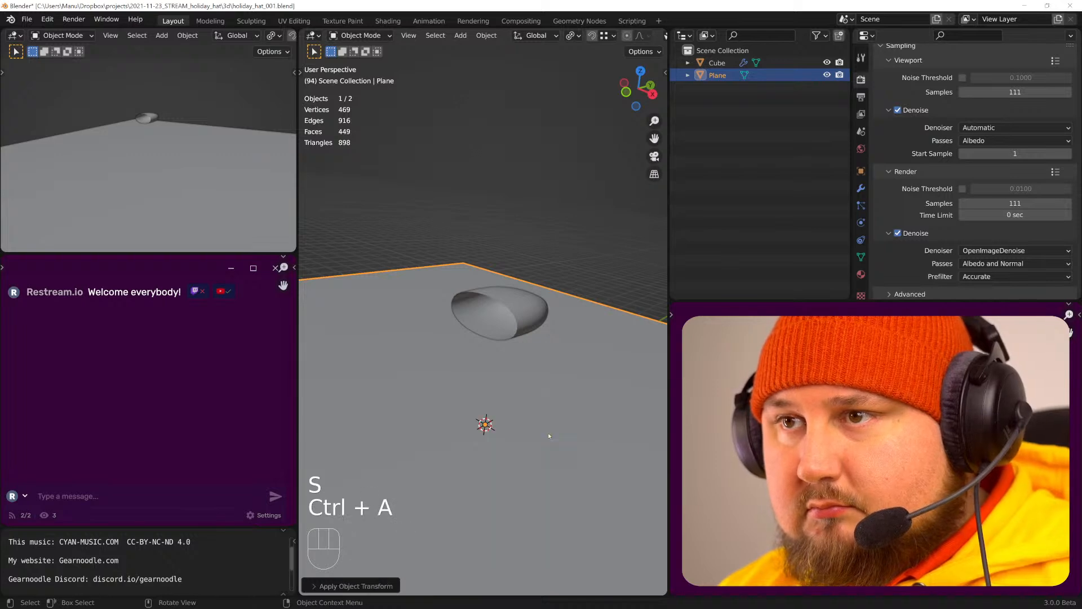
- Give the floor plane Collision physics and the floating hat shape Cloth physics
{"action": "left_click", "coordinate": [861, 204]}
{"action": "left_click", "coordinate": [859, 223]}
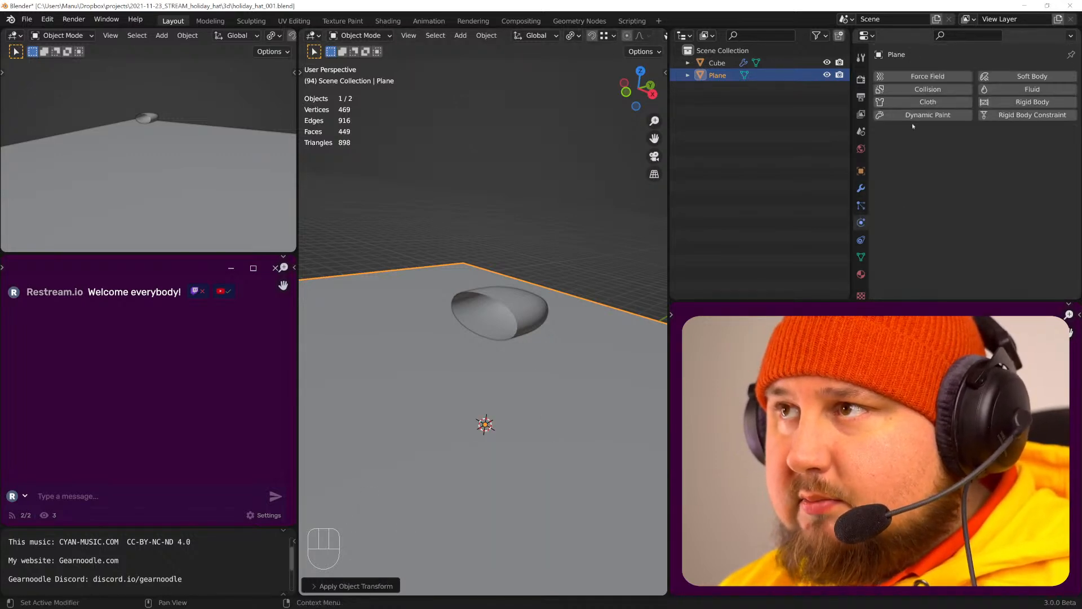
{"action": "left_click", "coordinate": [924, 89]}
{"action": "left_click", "coordinate": [512, 311]}
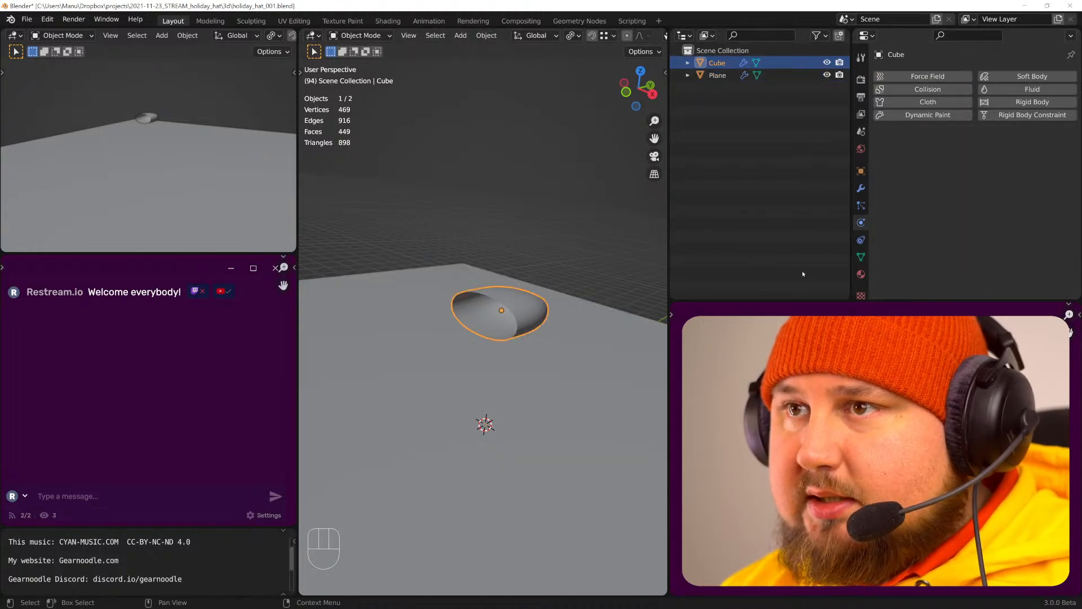
{"action": "left_click", "coordinate": [926, 102]}
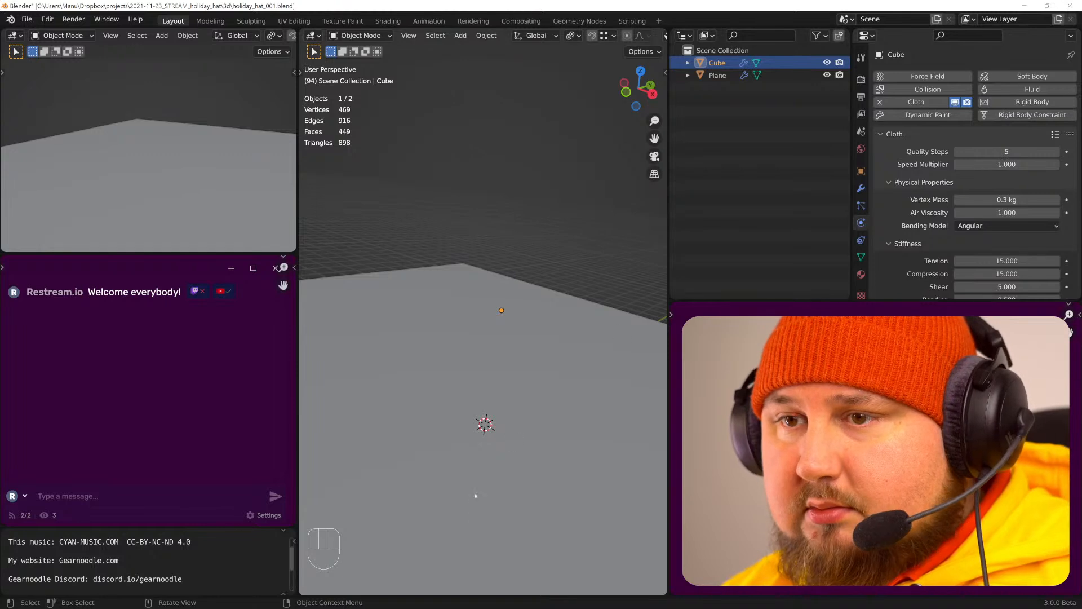
- Split off a new area beneath the main 3D viewport and make it a Timeline
{"action": "left_click_drag", "start_coordinate": [302, 591], "coordinate": [309, 521]}
{"action": "left_click", "coordinate": [311, 528]}
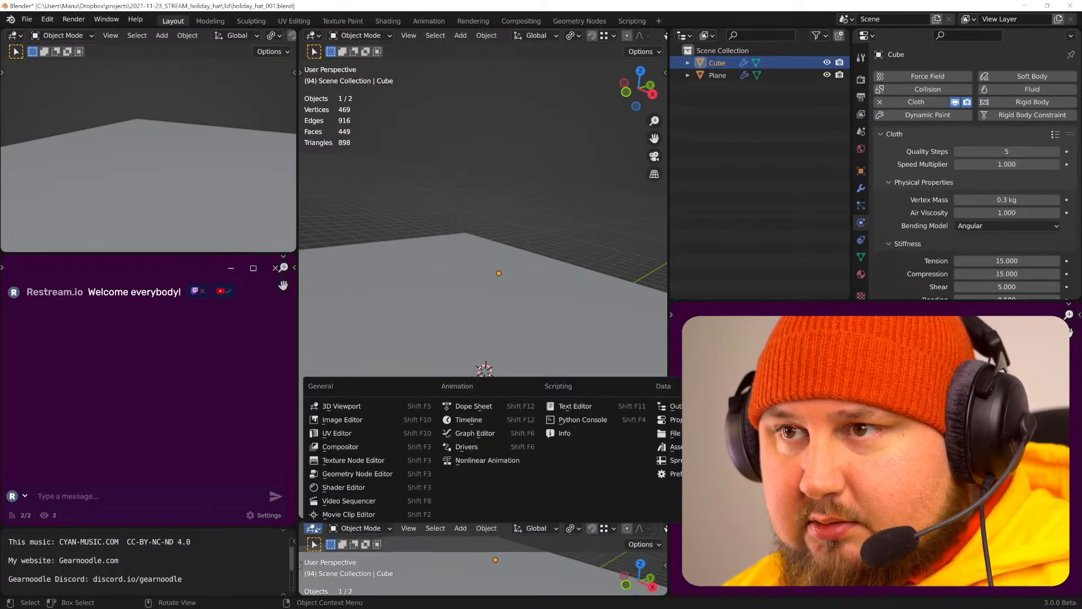
{"action": "left_click", "coordinate": [477, 420]}
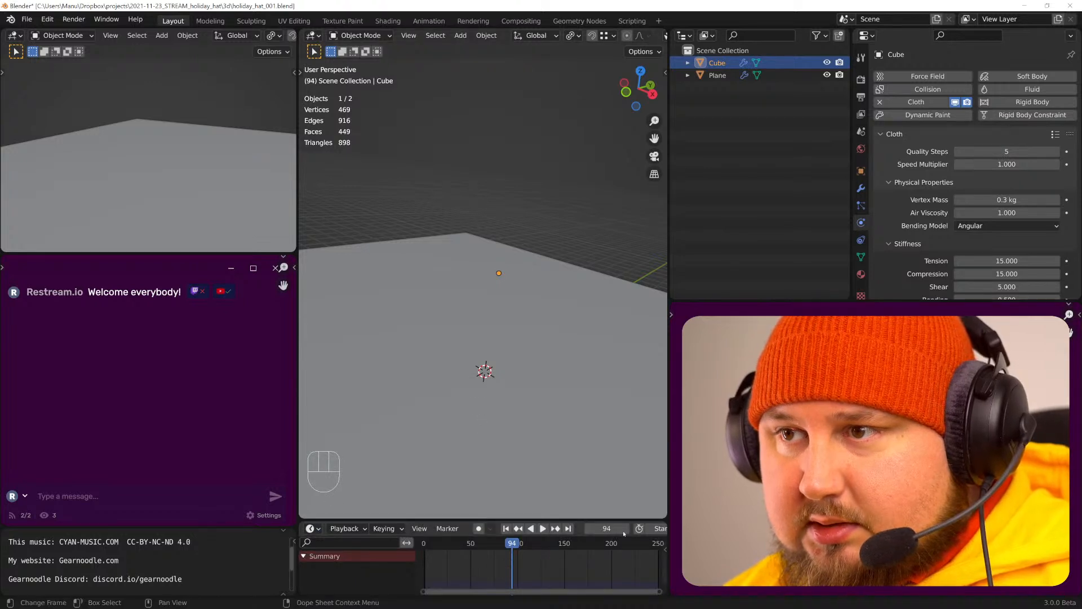
{"action": "mouse_move", "coordinate": [606, 528]}
{"action": "left_mouse_down"}
{"action": "mouse_move", "coordinate": [564, 528]}
{"action": "mouse_move", "coordinate": [618, 541]}
{"action": "left_mouse_up"}
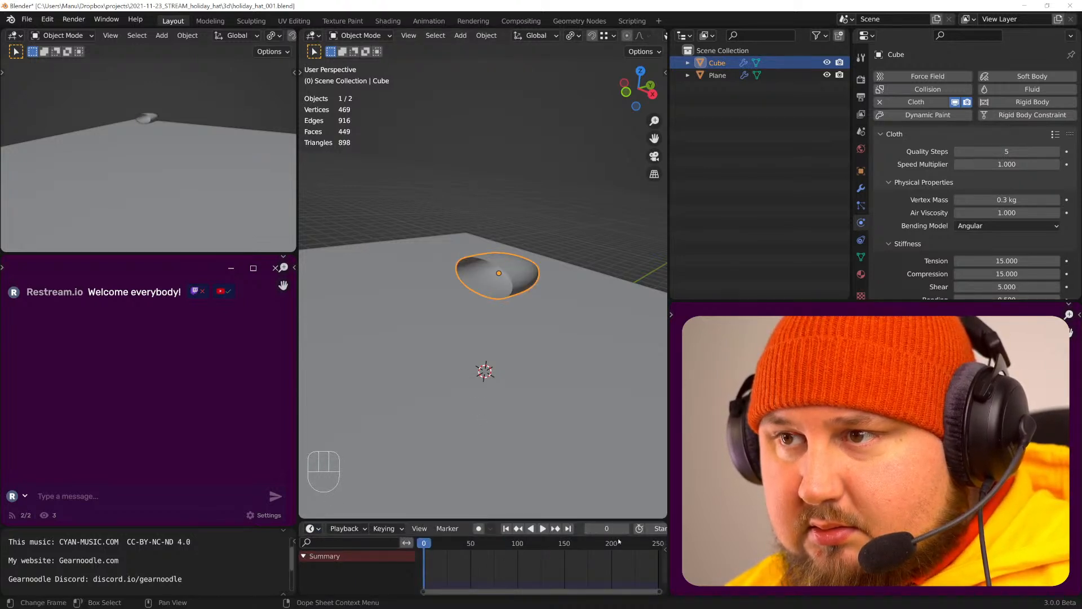
{"action": "scroll", "coordinate": [622, 529], "scroll_direction": "down", "scroll_amount": 5}
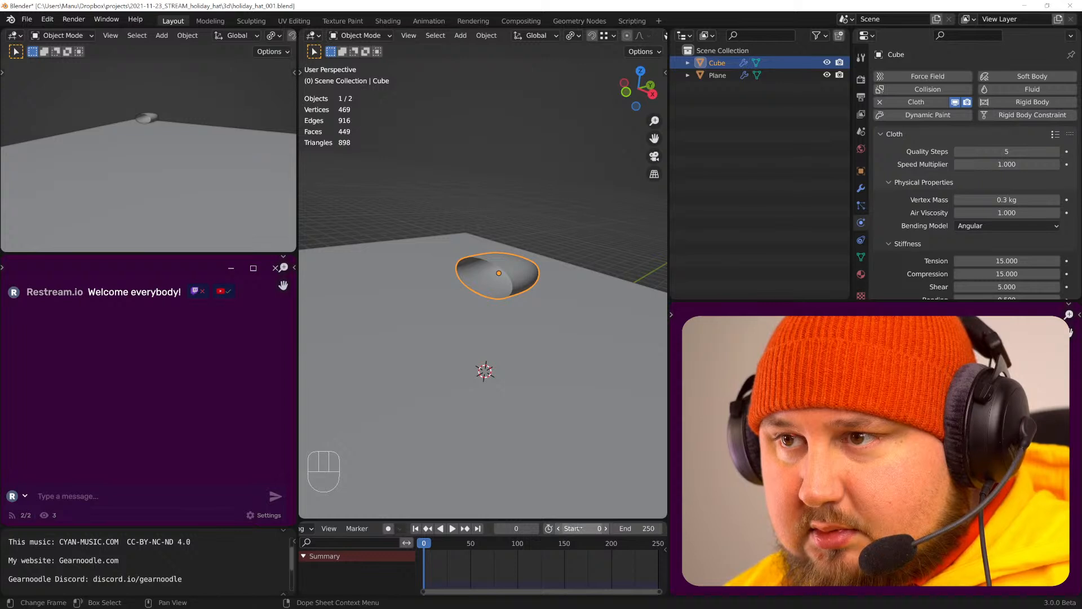
{"action": "left_click_drag", "start_coordinate": [415, 559], "coordinate": [342, 557]}
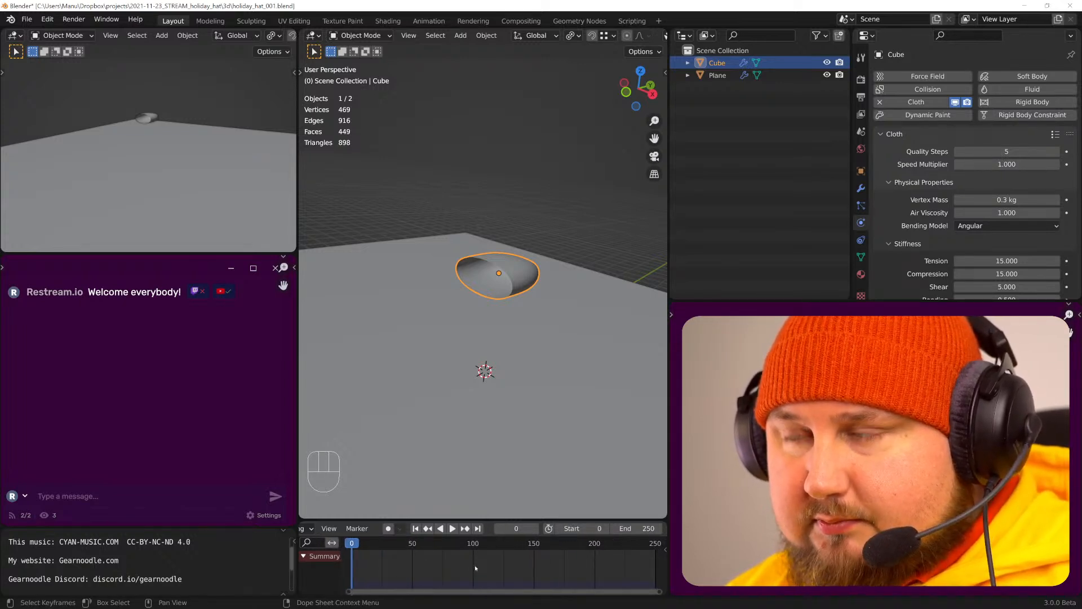
- Play the cloth simulation to frame 60, examine up close how the shape lands on the floor, and rewind to frame 0
{"action": "key", "text": "space"}
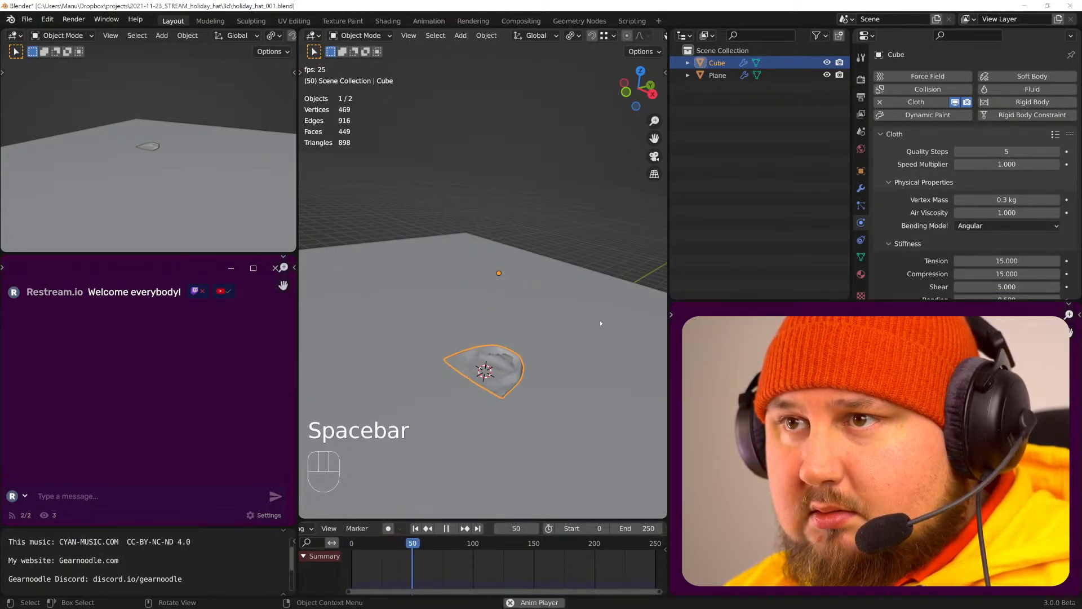
{"action": "key", "text": "space"}
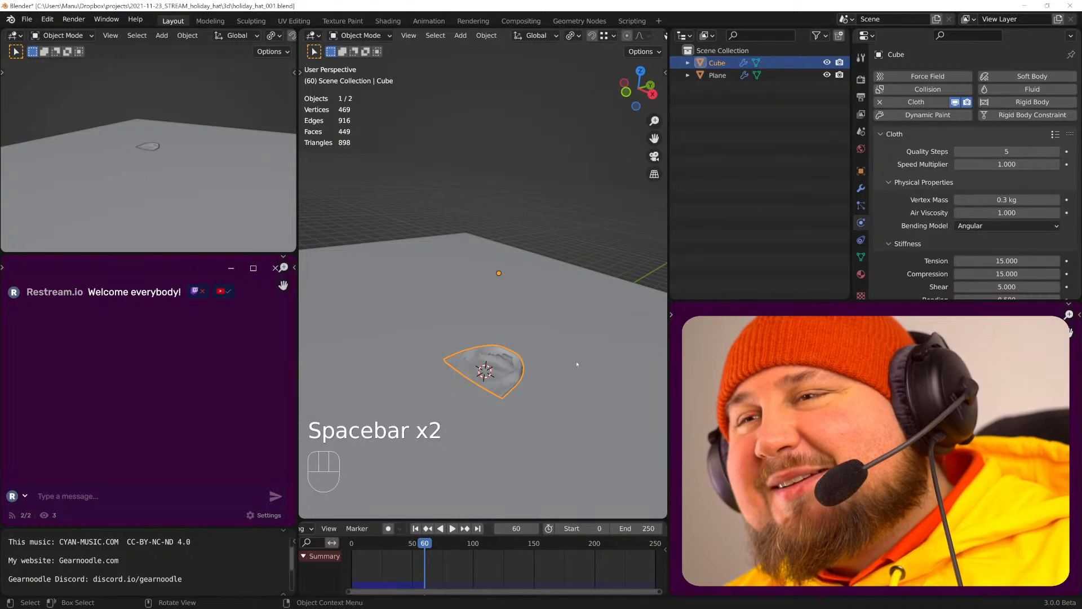
{"action": "mouse_move", "coordinate": [525, 386]}
{"action": "middle_mouse_down"}
{"action": "mouse_move", "coordinate": [512, 398]}
{"action": "mouse_move", "coordinate": [514, 386]}
{"action": "middle_mouse_up"}
{"action": "scroll", "coordinate": [525, 388], "scroll_direction": "up", "scroll_amount": 2}
{"action": "key", "text": "grave"}
{"action": "left_click", "coordinate": [576, 417]}
{"action": "middle_click_drag", "start_coordinate": [576, 417], "coordinate": [510, 338]}
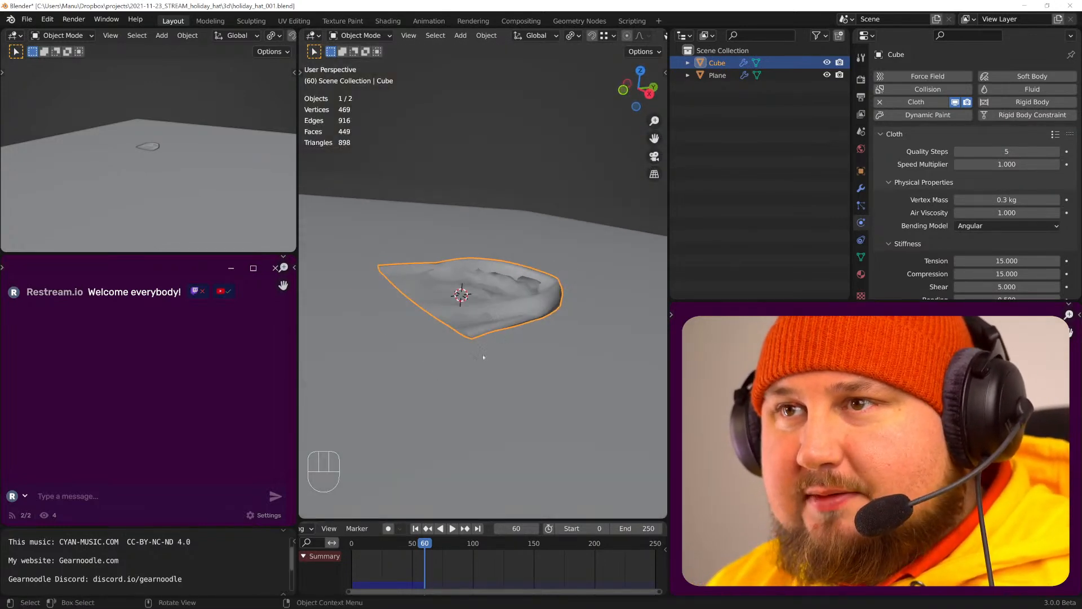
{"action": "left_click_drag", "start_coordinate": [423, 545], "coordinate": [343, 545]}
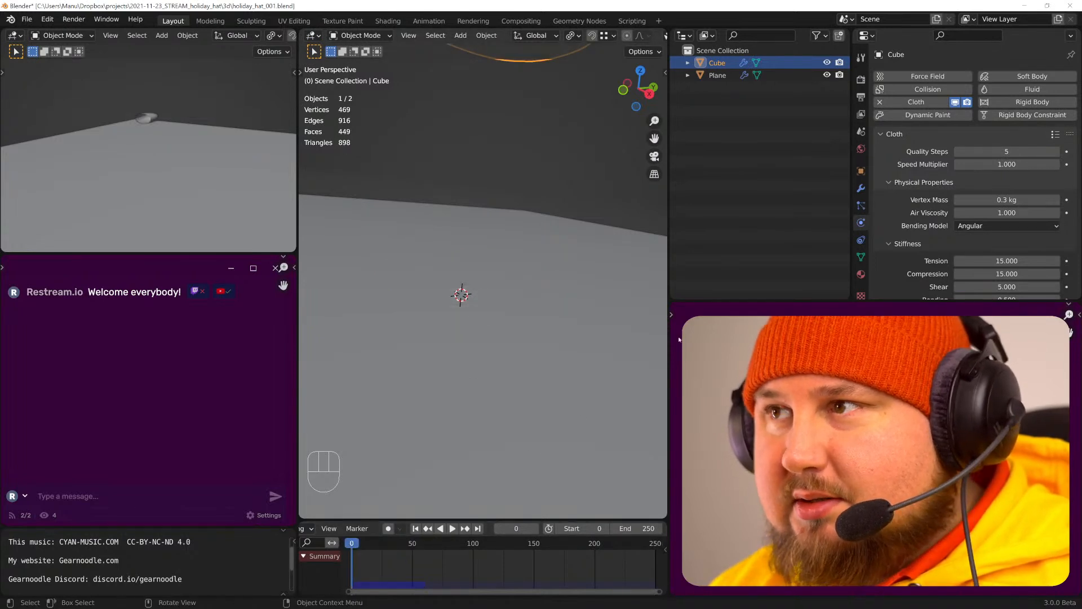
- Collapse the Cloth physics subsections, expand Collisions and enable Self Collisions for the hat shape
{"action": "left_click", "coordinate": [909, 133]}
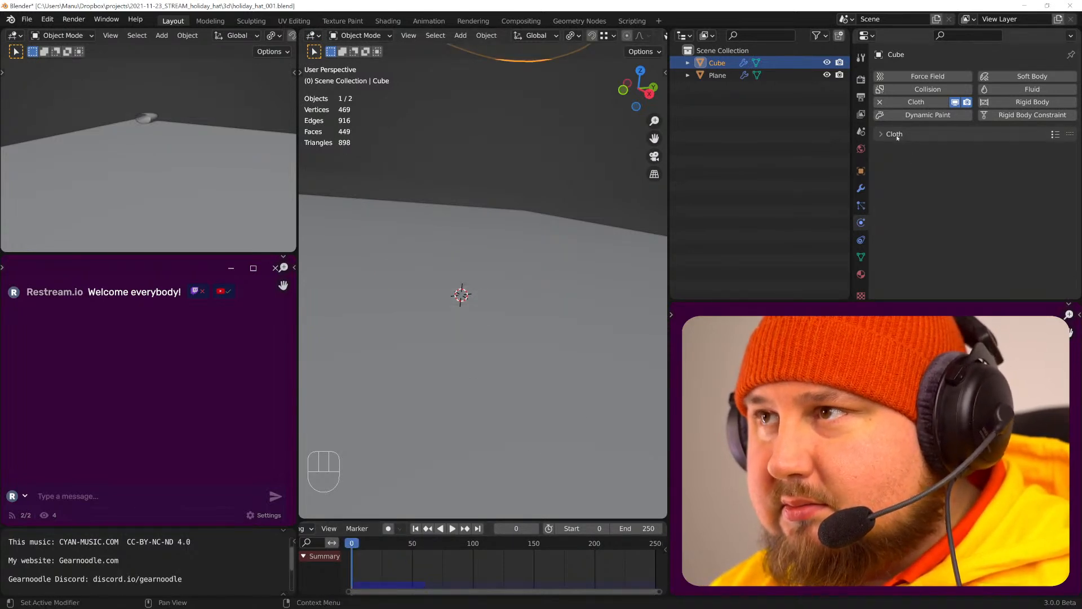
{"action": "left_click", "coordinate": [907, 135]}
{"action": "left_click_drag", "start_coordinate": [897, 184], "coordinate": [896, 247]}
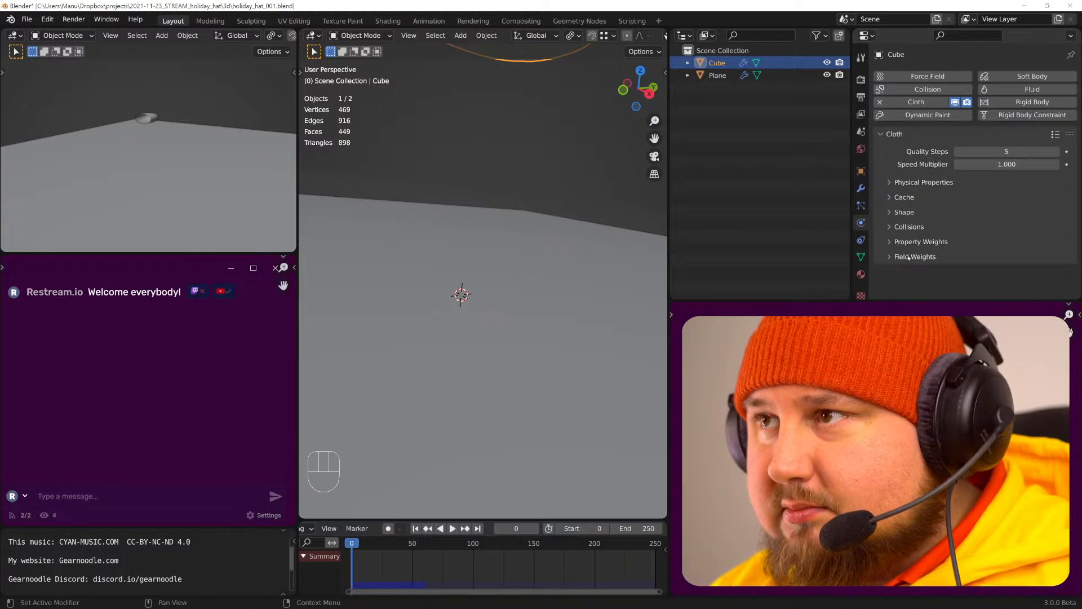
{"action": "left_click", "coordinate": [909, 227]}
{"action": "scroll", "coordinate": [928, 224], "scroll_direction": "down", "scroll_amount": 3}
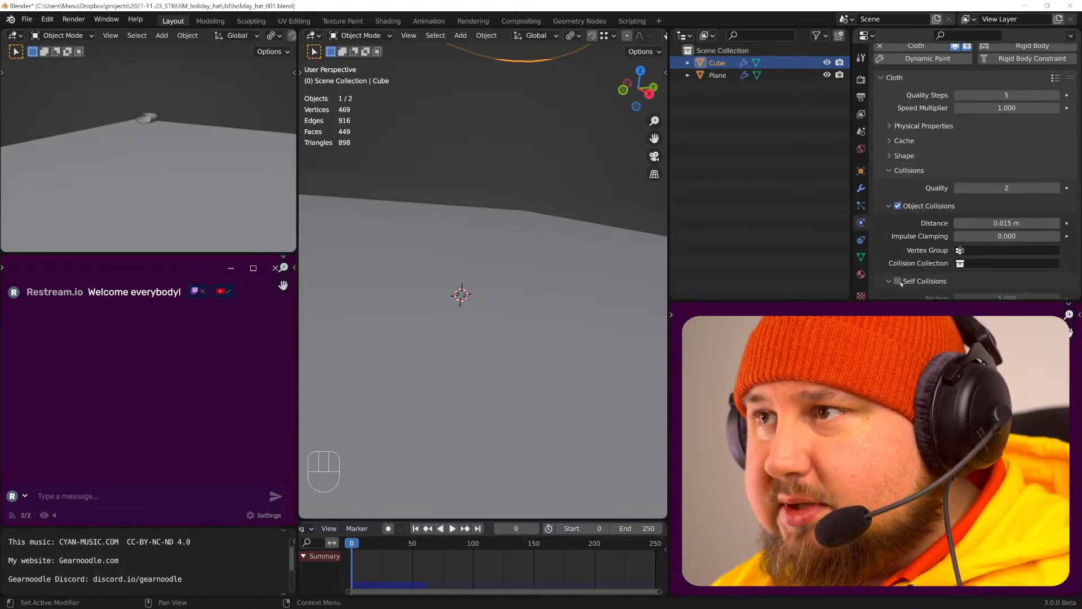
- Replay the cloth simulation to check how the hat shape falls with self collisions, and rewind to frame 0
{"action": "key", "text": "space"}
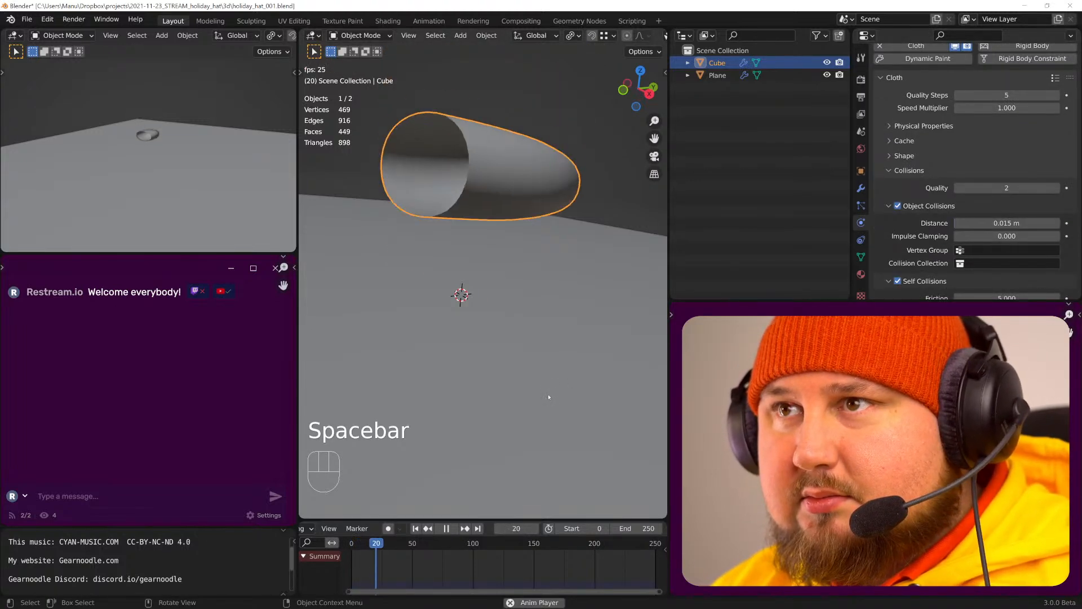
{"action": "key", "text": "space"}
{"action": "middle_click_drag", "start_coordinate": [540, 390], "coordinate": [541, 343]}
{"action": "left_click_drag", "start_coordinate": [354, 545], "coordinate": [344, 545]}
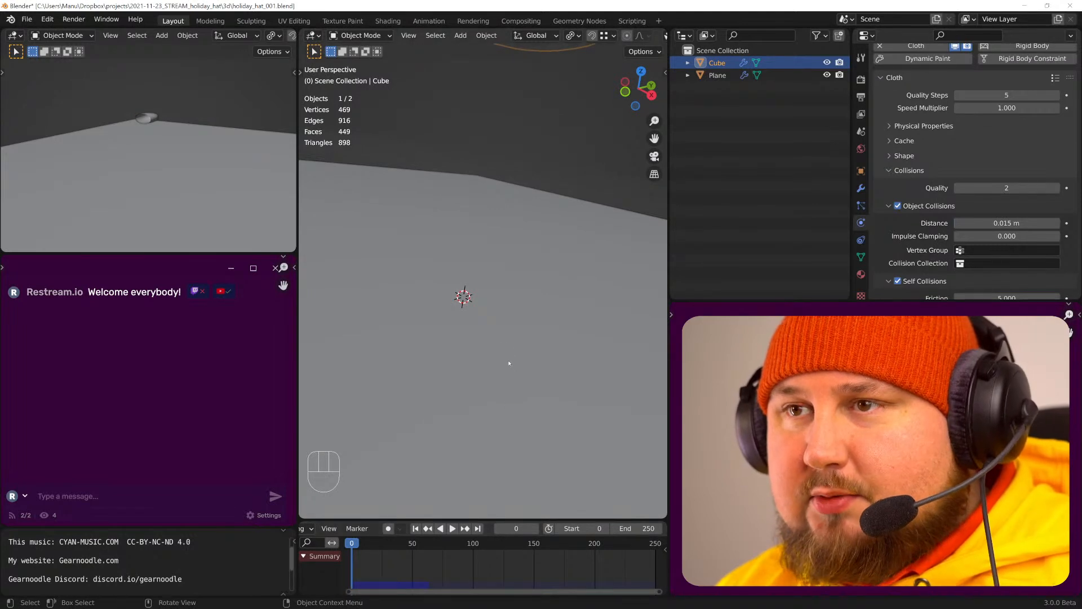
- Place the 3D cursor at the hat shape's origin and add a cube there, scaled down to fit the hat's opening
{"action": "scroll", "coordinate": [512, 367], "scroll_direction": "down", "scroll_amount": 3}
{"action": "middle_click_drag", "start_coordinate": [490, 219], "coordinate": [486, 289], "text": "shift"}
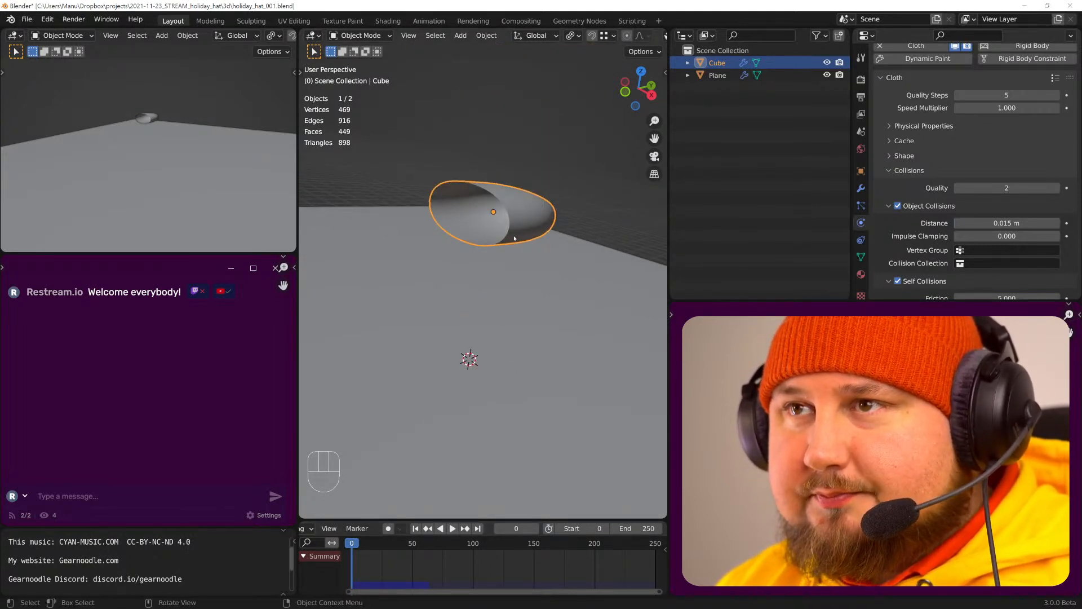
{"action": "key", "text": "shift+s"}
{"action": "left_click", "coordinate": [544, 265]}
{"action": "key", "text": "shift+a"}
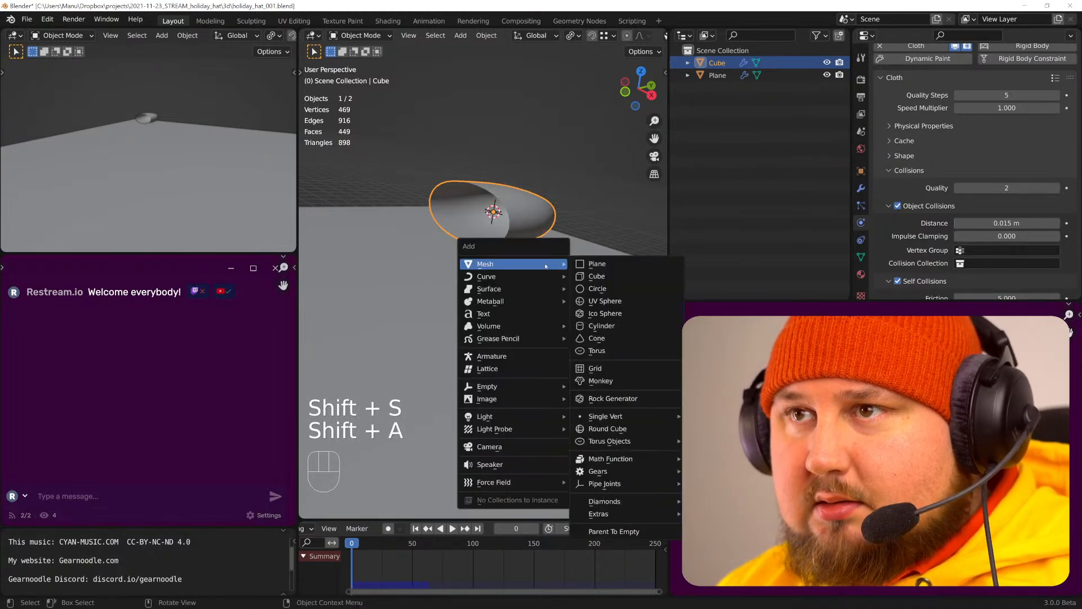
{"action": "left_click", "coordinate": [608, 278]}
{"action": "key", "text": "s"}
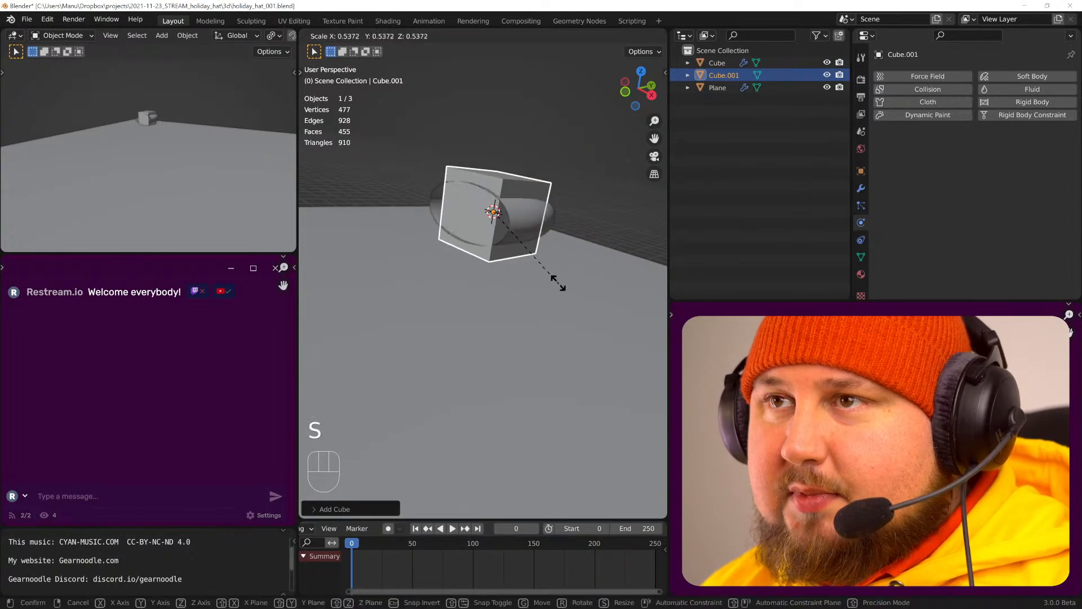
{"action": "left_click", "coordinate": [524, 250]}
- Scale the new cube along the Y axis and move it so it sticks out of the hat's opening
{"action": "key", "text": "s"}
{"action": "key", "text": "y"}
{"action": "left_click", "coordinate": [531, 236]}
{"action": "key", "text": "g"}
{"action": "left_click", "coordinate": [475, 221]}
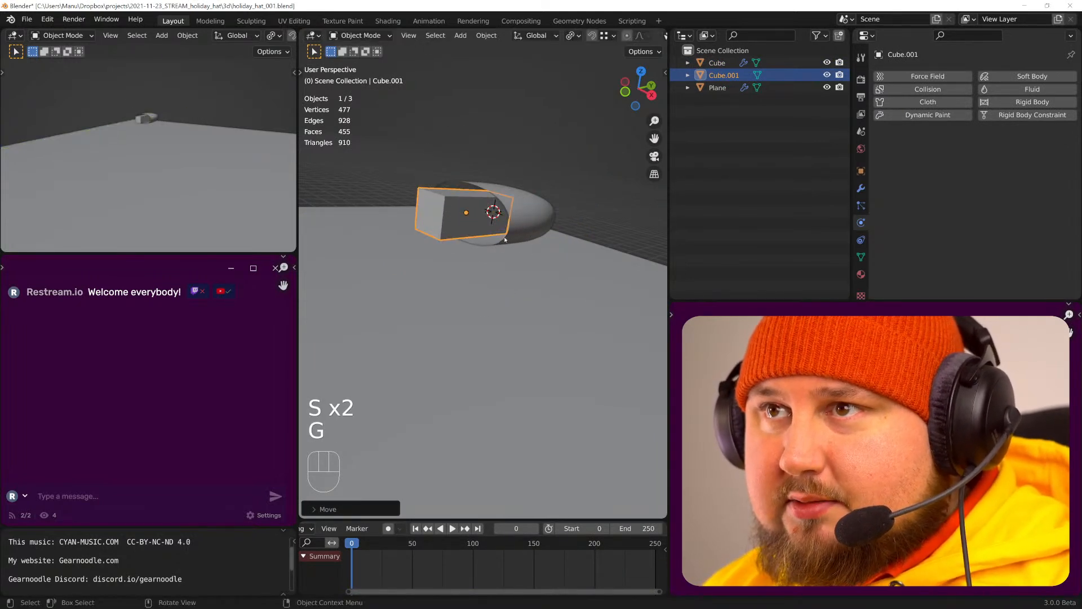
- Give the elongated cube a level 2 Subdivision modifier and save the file
{"action": "key", "text": "ctrl+2"}
{"action": "key", "text": "ctrl+q"}
{"action": "key", "text": "Escape"}
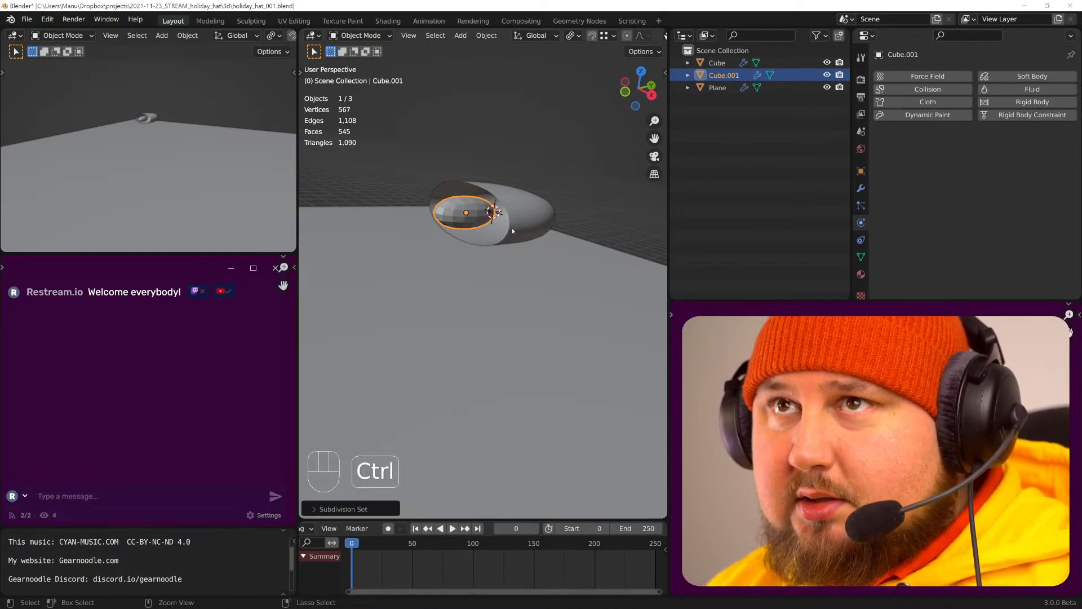
{"action": "key", "text": "ctrl+s"}
- Shade the rounded cube smooth and scale it up slightly inside the hat's opening
{"action": "right_click", "coordinate": [468, 216]}
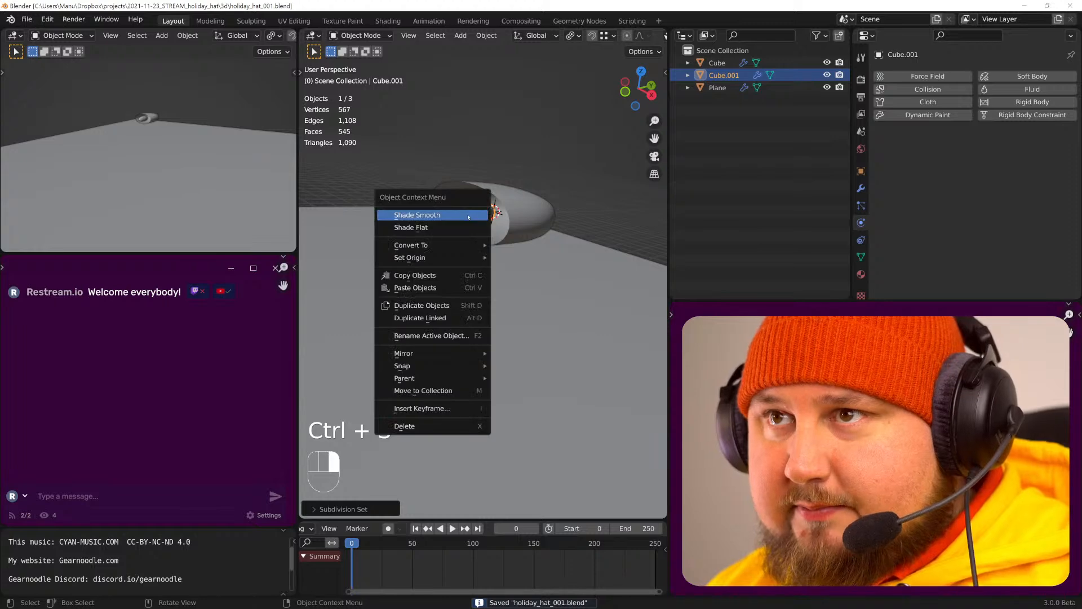
{"action": "left_click", "coordinate": [467, 215]}
{"action": "middle_click_drag", "start_coordinate": [468, 215], "coordinate": [459, 255]}
{"action": "key", "text": "s"}
{"action": "left_click", "coordinate": [503, 240]}
- Add two loop cuts to the rounded cube's mesh, one across its middle and one lengthwise down its centre
{"action": "key", "text": "Tab"}
{"action": "key", "text": "ctrl+r"}
{"action": "left_click", "coordinate": [466, 235]}
{"action": "right_click", "coordinate": [466, 235]}
{"action": "key", "text": "Tab"}
{"action": "key", "text": "Tab"}
{"action": "key", "text": "Tab"}
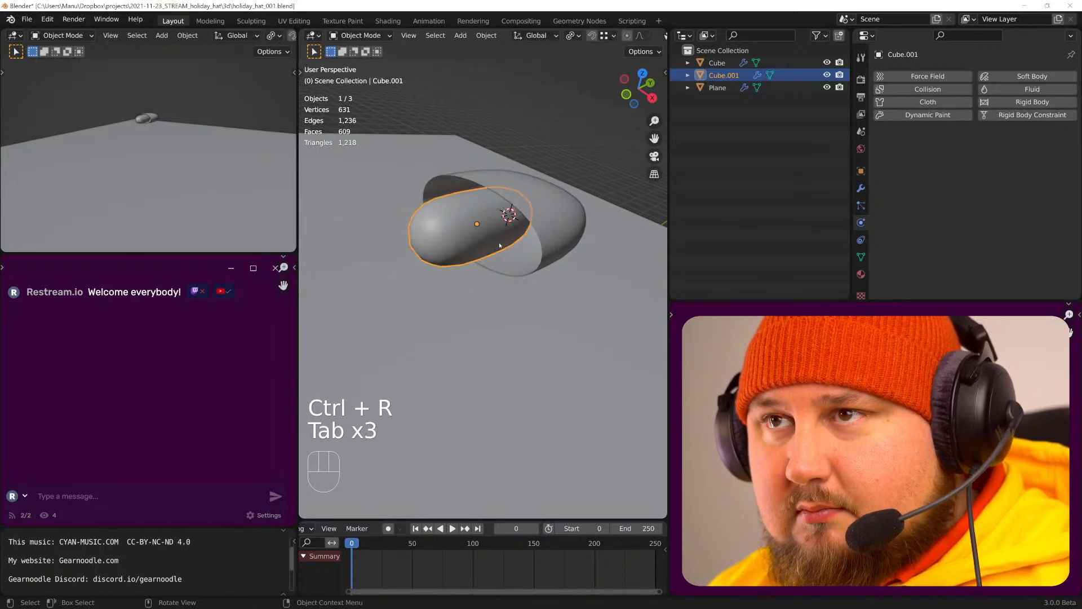
{"action": "key", "text": "Tab"}
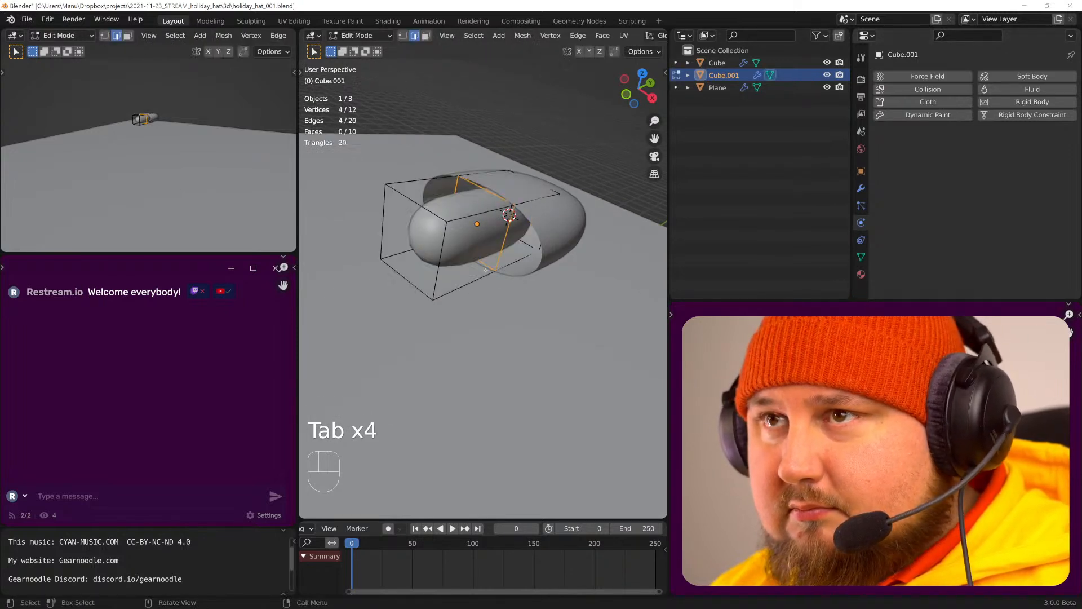
{"action": "key", "text": "ctrl+r"}
{"action": "left_click", "coordinate": [430, 210]}
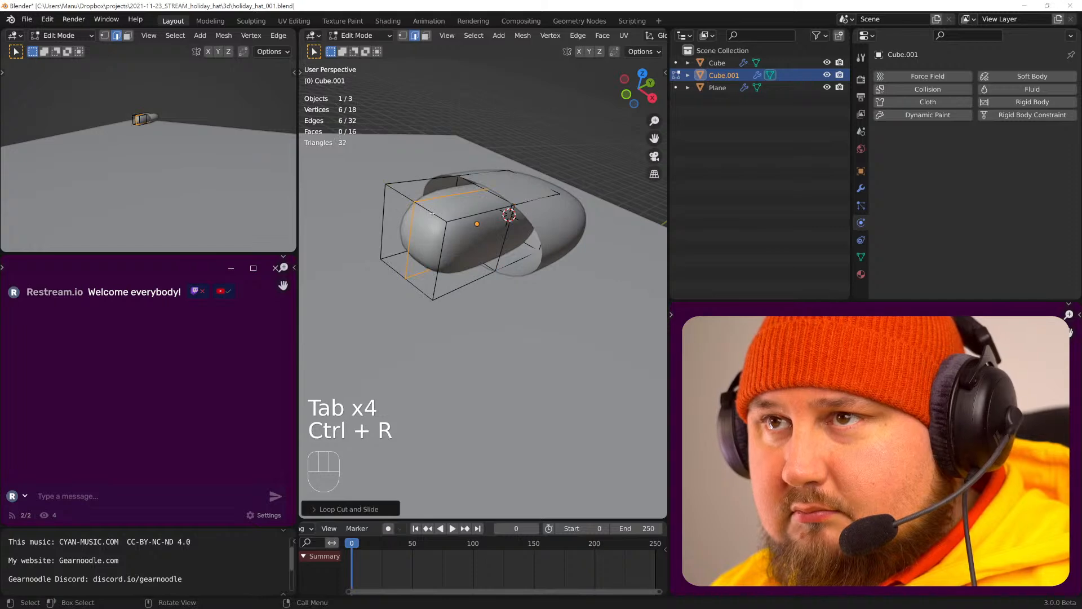
- Delete one lengthwise half of the rounded cube's mesh, up to the central edge loop
{"action": "middle_click_drag", "start_coordinate": [521, 282], "coordinate": [571, 233]}
{"action": "key", "text": "3"}
{"action": "left_click", "coordinate": [575, 230]}
{"action": "left_click", "coordinate": [561, 224], "text": "shift"}
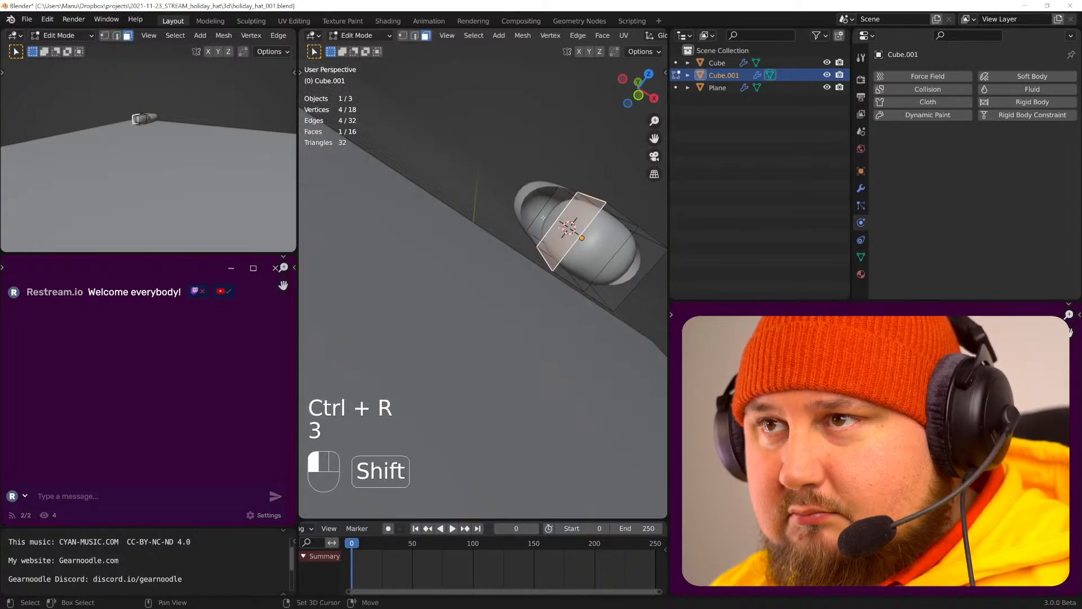
{"action": "key", "text": "x"}
{"action": "left_click", "coordinate": [562, 194]}
{"action": "key", "text": "Tab"}
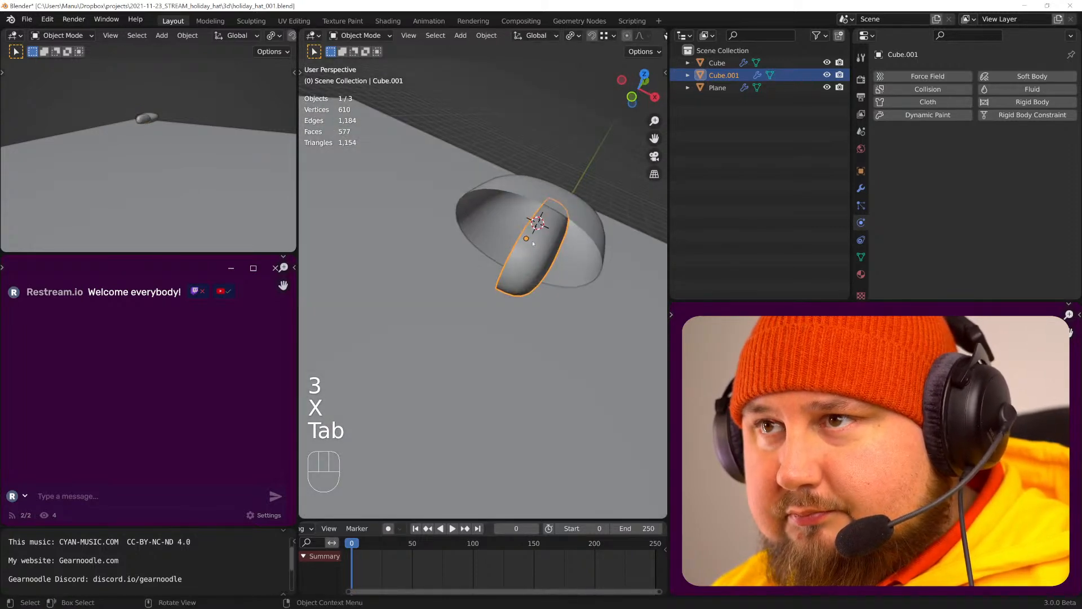
- Add a Mirror modifier on the X axis to the half body and place it above the Subdivision modifier
{"action": "left_click", "coordinate": [861, 187]}
{"action": "left_click", "coordinate": [902, 76]}
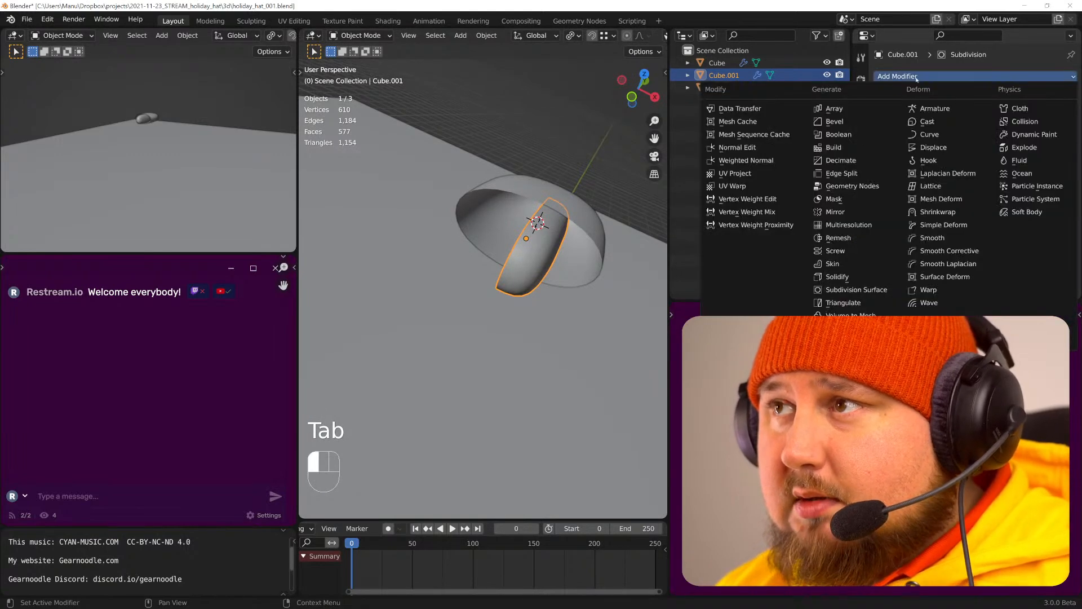
{"action": "left_click", "coordinate": [839, 212]}
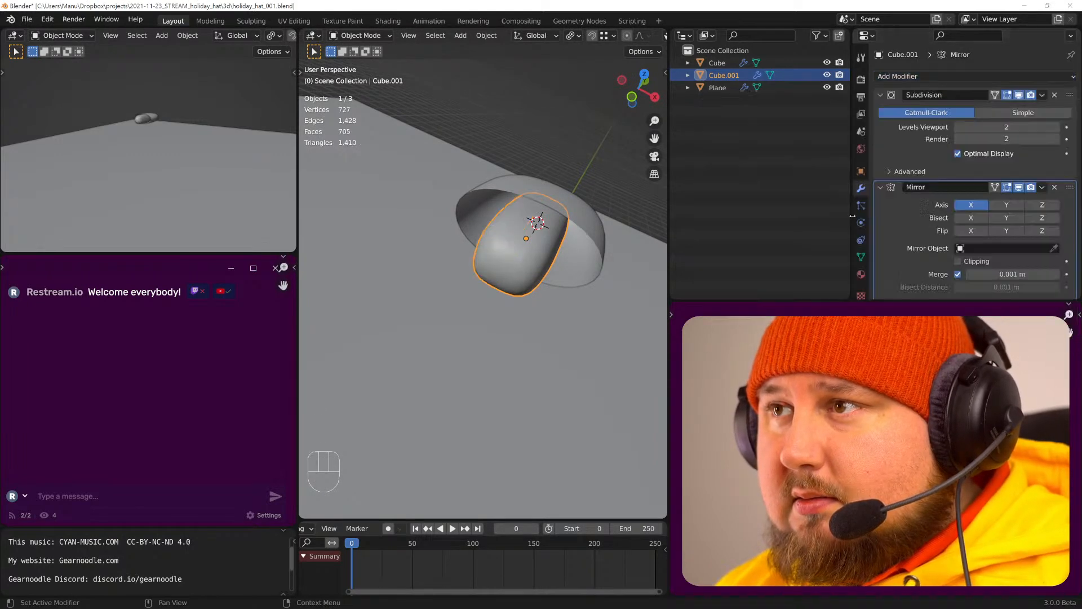
{"action": "left_click_drag", "start_coordinate": [1068, 189], "coordinate": [1068, 94]}
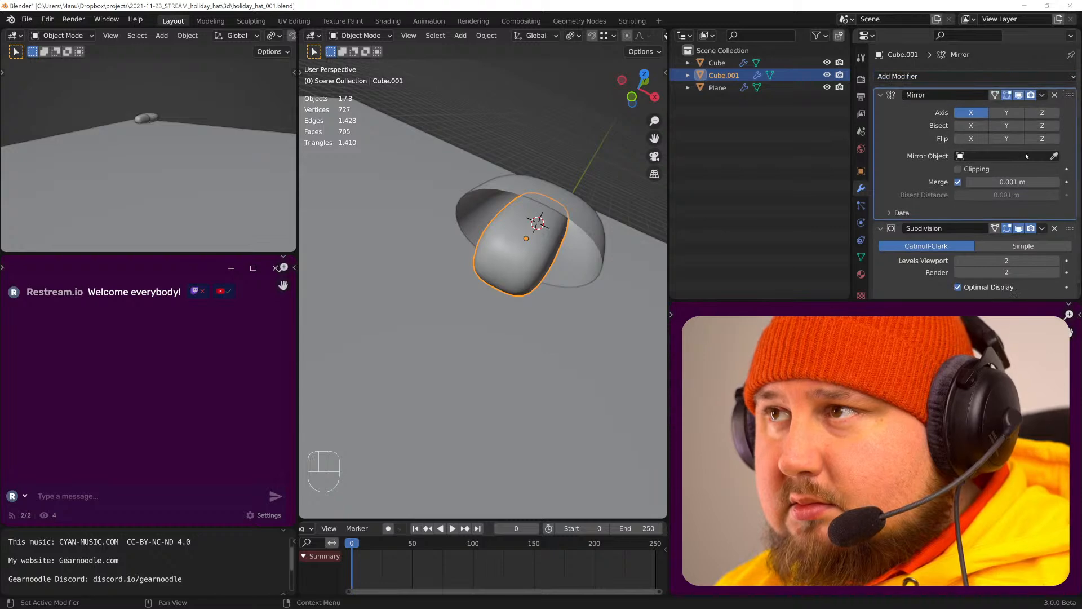
{"action": "middle_click_drag", "start_coordinate": [528, 243], "coordinate": [496, 248]}
{"action": "key", "text": "Tab"}
{"action": "key", "text": "Tab"}
- Apply the body's Subdivision modifier and cut an extra crosswise edge loop through the denser mesh near its middle
{"action": "left_click", "coordinate": [1041, 228]}
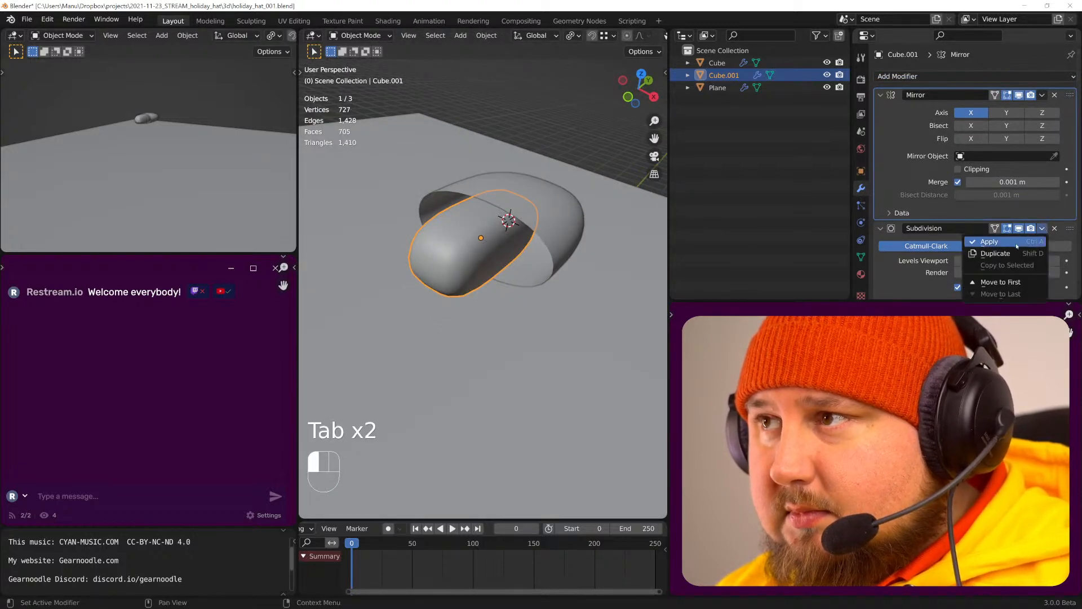
{"action": "left_click", "coordinate": [992, 241]}
{"action": "key", "text": "Tab"}
{"action": "scroll", "coordinate": [470, 267], "scroll_direction": "up", "scroll_amount": 4}
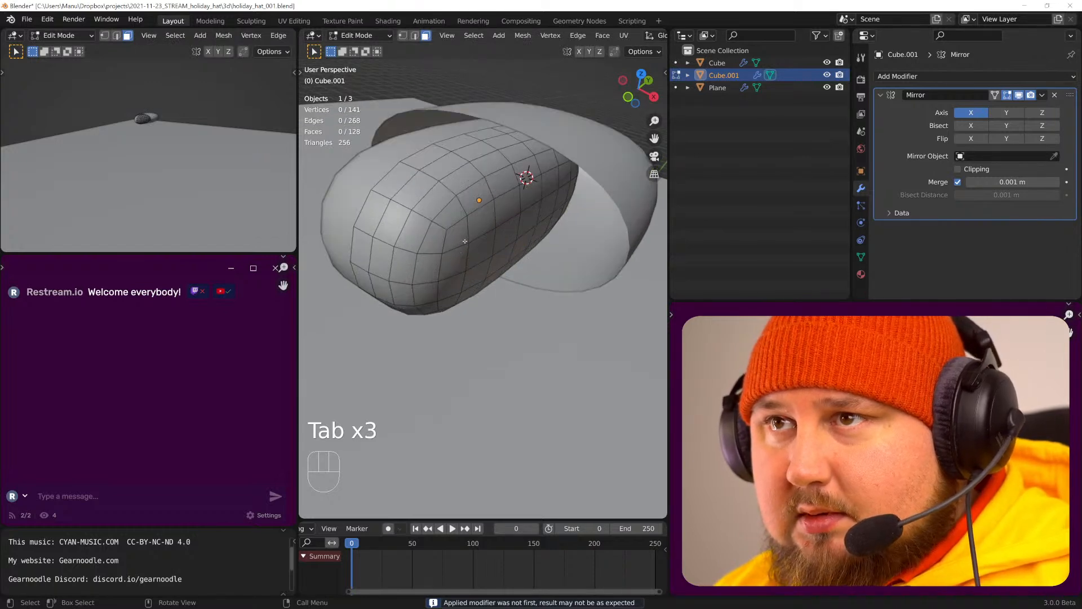
{"action": "key", "text": "ctrl+r"}
{"action": "left_click", "coordinate": [458, 191]}
{"action": "left_click", "coordinate": [458, 191]}
- Extrude three adjacent faces on the body's upper side and scale the extrusion to start an ear
{"action": "key", "text": "3"}
{"action": "left_click", "coordinate": [456, 187]}
{"action": "left_click", "coordinate": [470, 201], "text": "shift"}
{"action": "left_click", "coordinate": [476, 224], "text": "shift"}
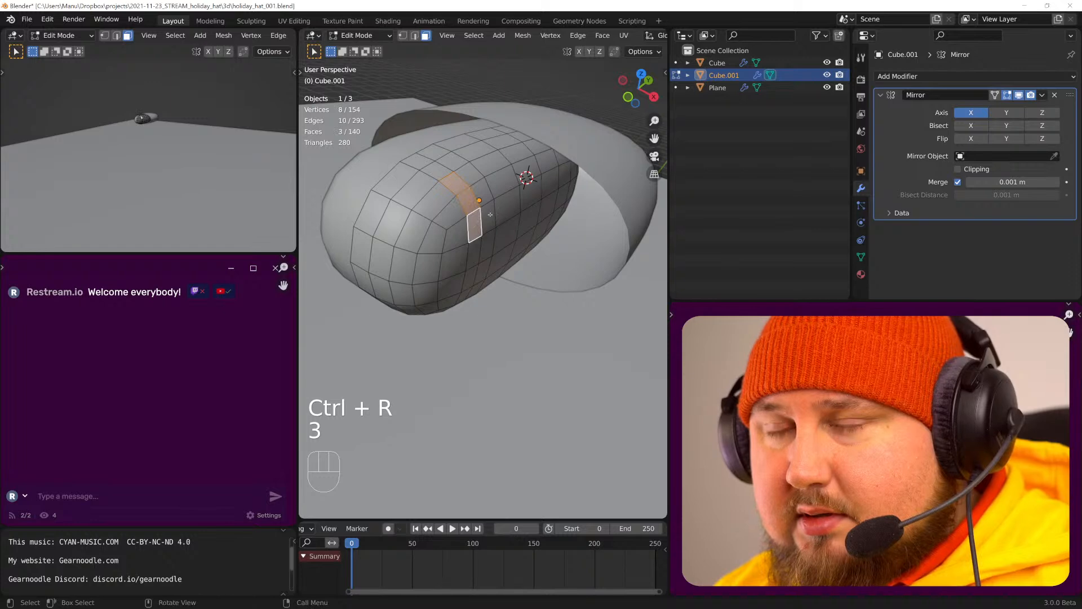
{"action": "key", "text": "e"}
{"action": "key", "text": "s"}
{"action": "left_click", "coordinate": [510, 200]}
- Reposition the extruded ear faces from several angles to shape a pointed ear on the head
{"action": "middle_click_drag", "start_coordinate": [510, 200], "coordinate": [506, 213]}
{"action": "key", "text": "g"}
{"action": "middle_click_drag", "start_coordinate": [506, 214], "coordinate": [519, 186]}
{"action": "left_click", "coordinate": [512, 209]}
{"action": "key", "text": "g"}
{"action": "left_click", "coordinate": [491, 251]}
{"action": "key", "text": "g"}
{"action": "left_click", "coordinate": [478, 249]}
{"action": "key", "text": "g"}
{"action": "left_click", "coordinate": [473, 257]}
- Add a new level 2 Subdivision modifier to the eared head
{"action": "key", "text": "Tab"}
{"action": "key", "text": "ctrl+2"}
{"action": "right_click", "coordinate": [518, 206]}
- Cut two edge loops around the extruded ear to give it more shape control
{"action": "key", "text": "Tab"}
{"action": "key", "text": "ctrl+r"}
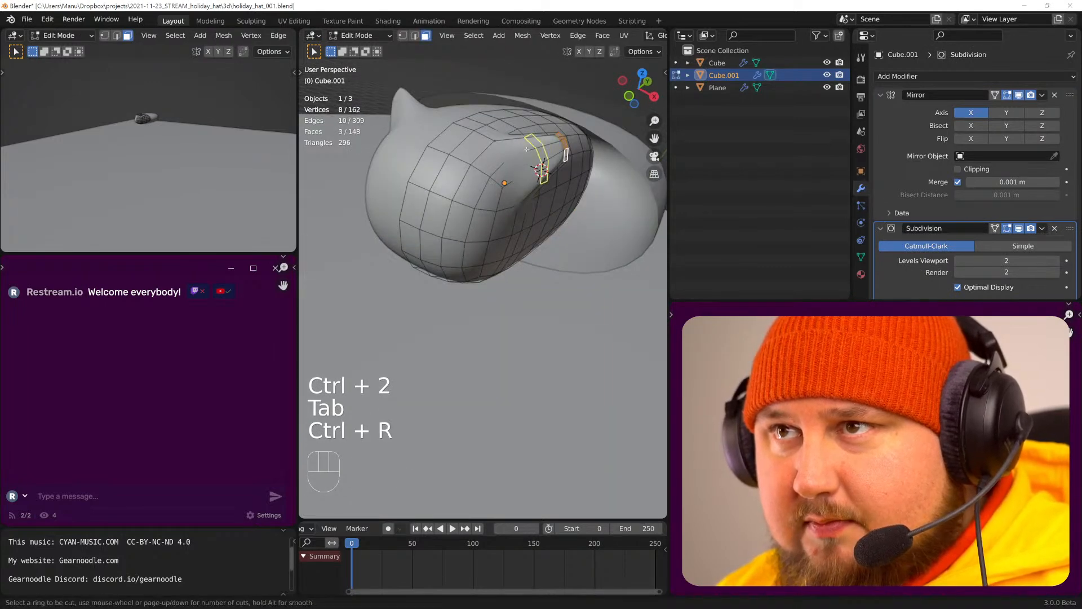
{"action": "left_click", "coordinate": [522, 164]}
{"action": "left_click", "coordinate": [510, 160]}
{"action": "key", "text": "ctrl+r"}
{"action": "left_click", "coordinate": [540, 165]}
{"action": "right_click", "coordinate": [541, 165]}
- Thicken the ear's new edge loop with Shrink/Fatten and slide it along the ear
{"action": "key", "text": "s"}
{"action": "right_click", "coordinate": [559, 183]}
{"action": "key", "text": "alt+s"}
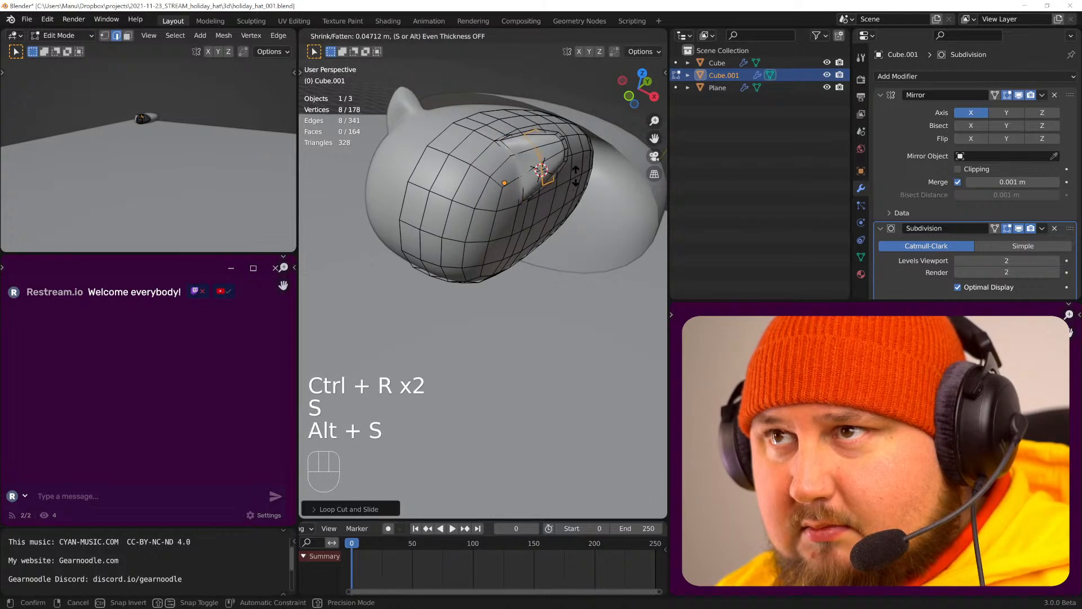
{"action": "left_click", "coordinate": [576, 175]}
{"action": "key", "text": "g"}
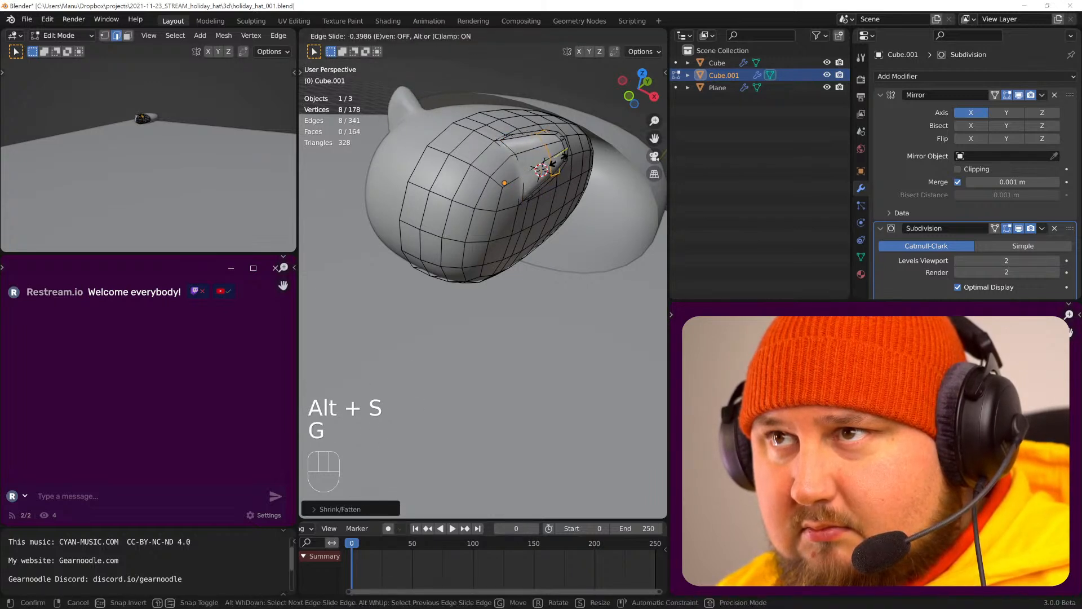
{"action": "left_click", "coordinate": [558, 160]}
{"action": "key", "text": "alt+s"}
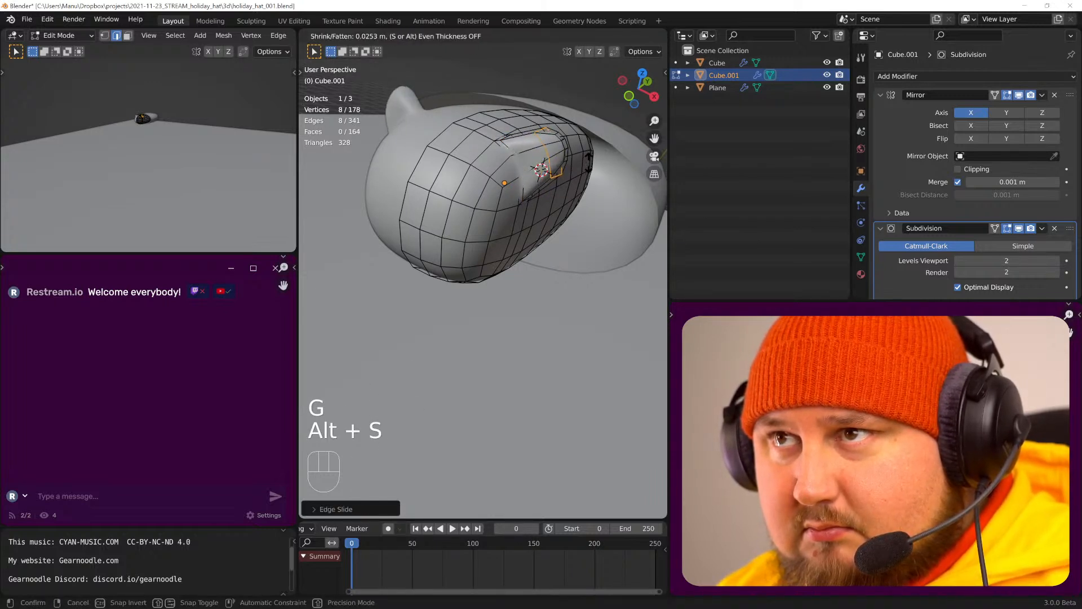
{"action": "left_click", "coordinate": [544, 179]}
- Move an edge at the front of the head about 0.11 m outward along the Y axis to start a snout
{"action": "key", "text": "Tab"}
{"action": "middle_click_drag", "start_coordinate": [544, 179], "coordinate": [497, 268]}
{"action": "key", "text": "Tab"}
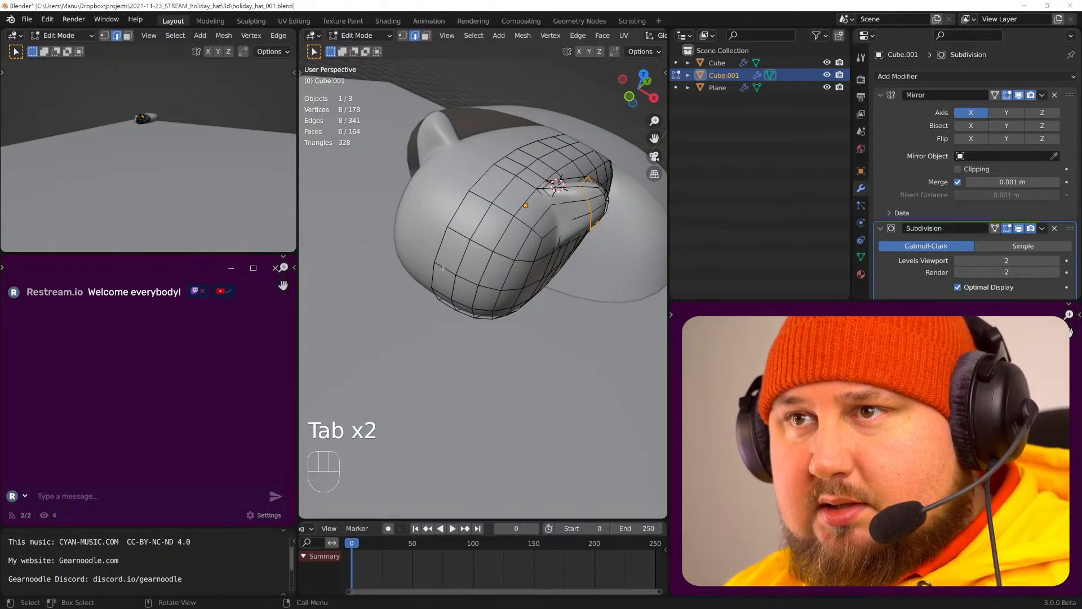
{"action": "key", "text": "g"}
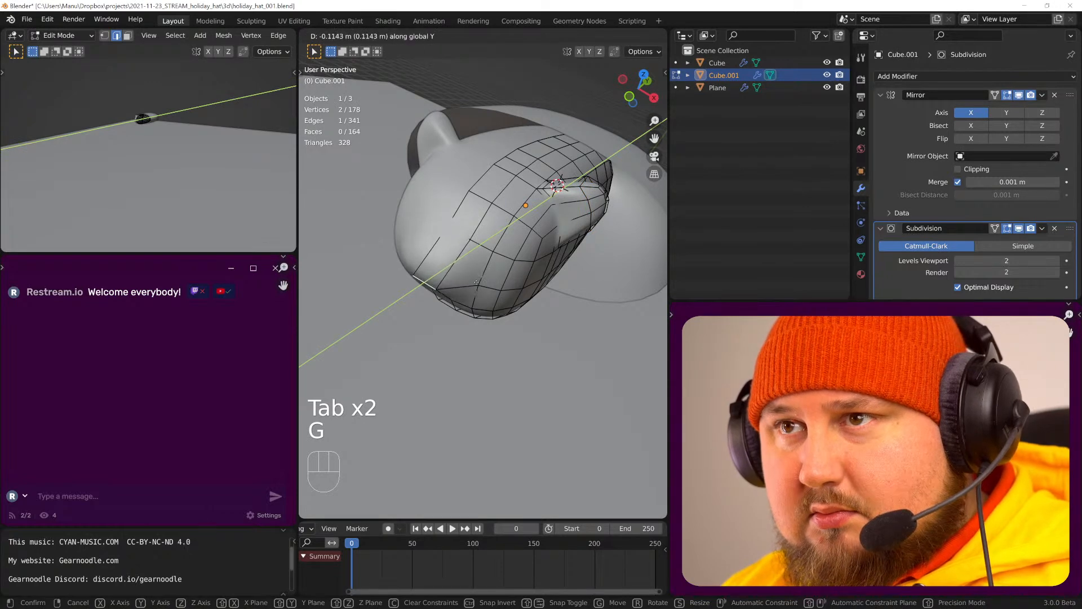
{"action": "key", "text": "Tab"}
{"action": "middle_click_drag", "start_coordinate": [482, 281], "coordinate": [397, 259]}
- Pull the central vertex at the front of the head slightly outward to sharpen the snout's tip
{"action": "key", "text": "Tab"}
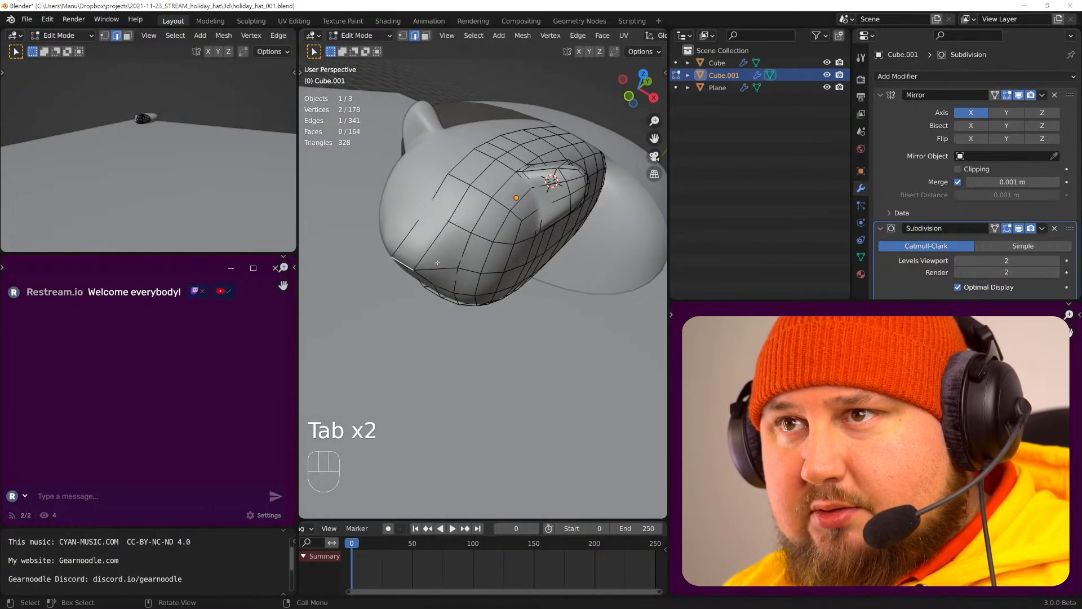
{"action": "key", "text": "1"}
{"action": "left_click", "coordinate": [397, 258]}
{"action": "key", "text": "g"}
{"action": "left_click", "coordinate": [390, 261]}
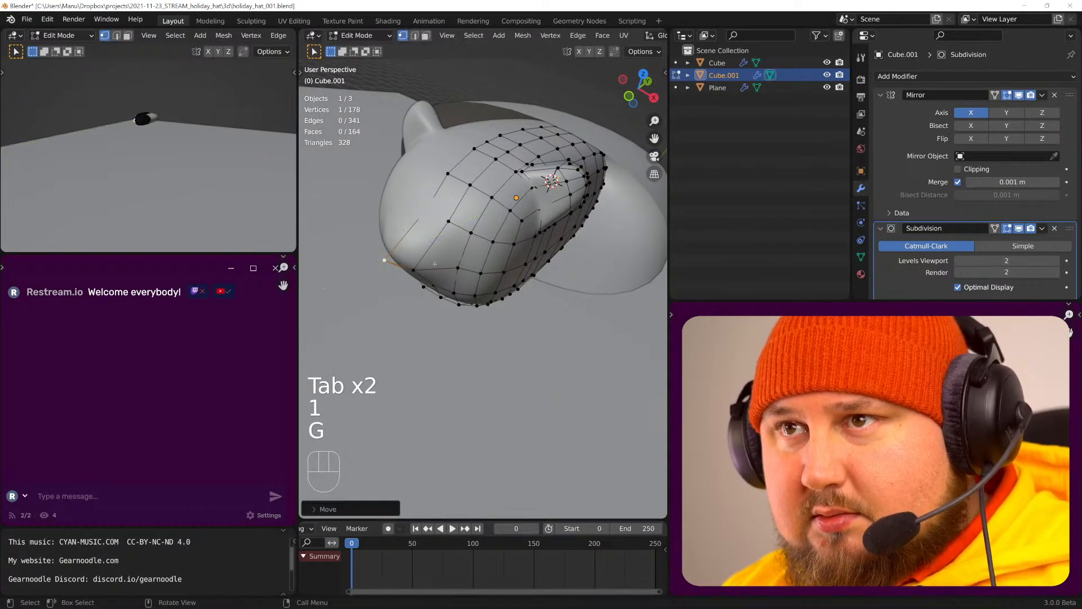
{"action": "middle_click_drag", "start_coordinate": [454, 271], "coordinate": [459, 253]}
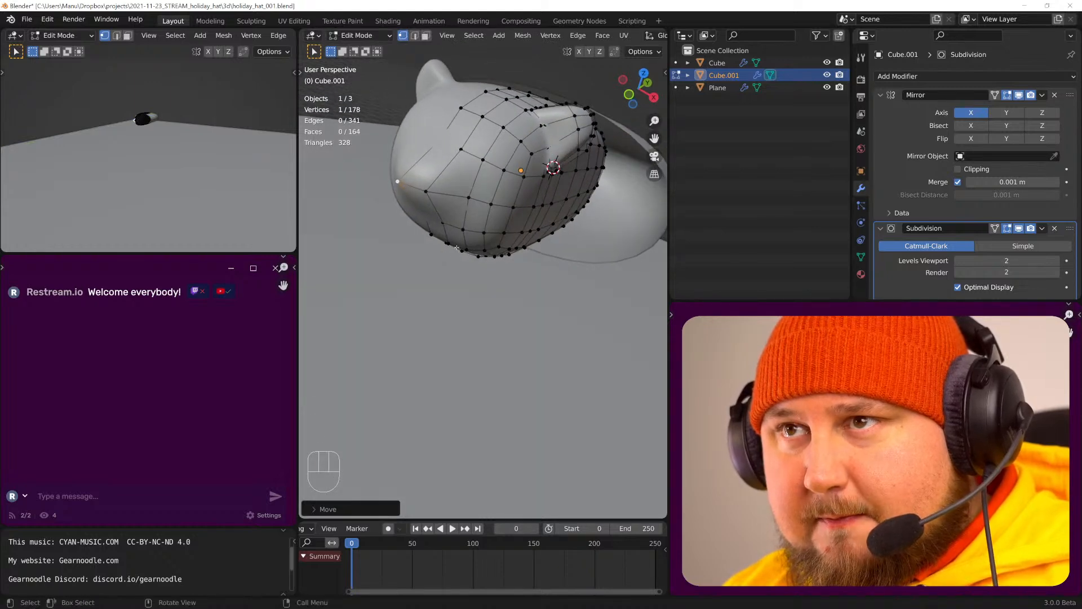
{"action": "key", "text": "Tab"}
{"action": "key", "text": "Tab"}
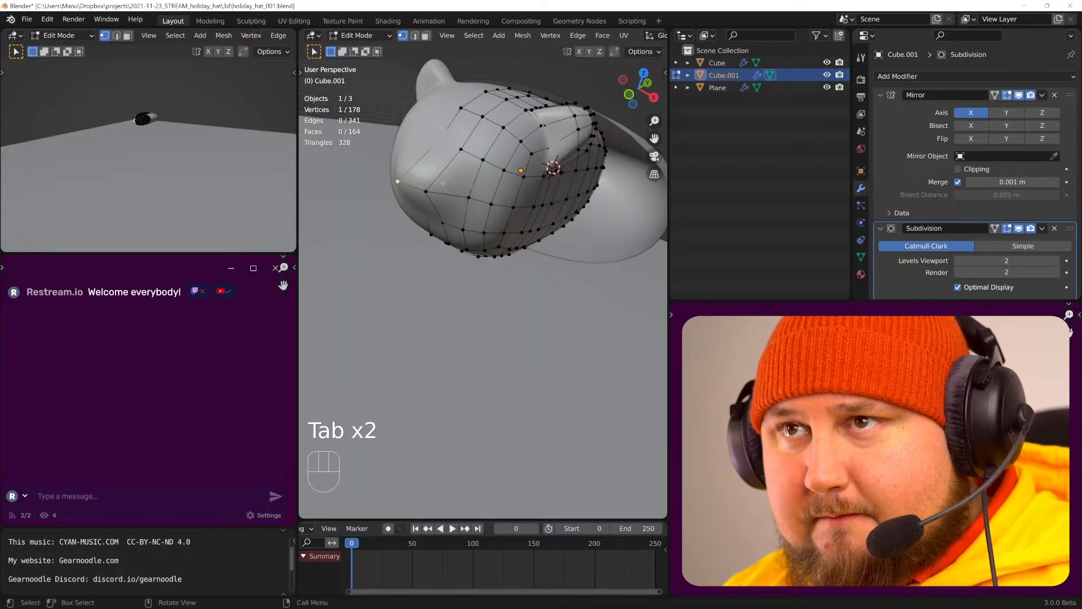
- Place the 3D cursor on the snout's tip vertex and add a cube there in Object Mode
{"action": "key", "text": "shift+s"}
{"action": "left_click", "coordinate": [459, 237]}
{"action": "key", "text": "Tab"}
{"action": "key", "text": "shift+a"}
{"action": "mouse_move", "coordinate": [451, 196]}
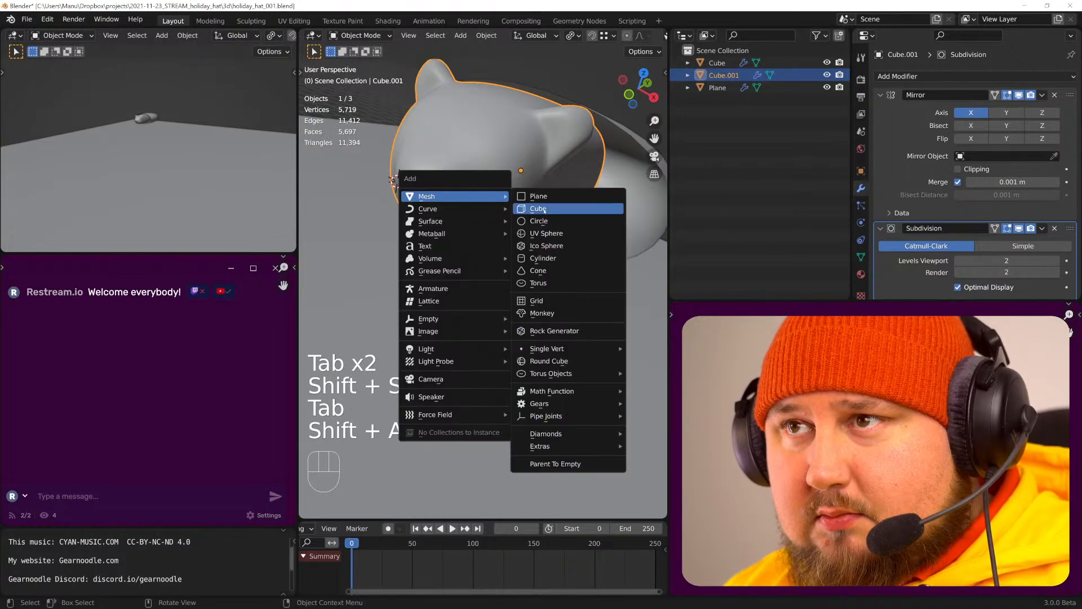
{"action": "left_click", "coordinate": [538, 208]}
- Scale the new cube down to a small nose at the snout's tip
{"action": "key", "text": "s"}
{"action": "key", "text": "s"}
{"action": "left_click", "coordinate": [495, 228]}
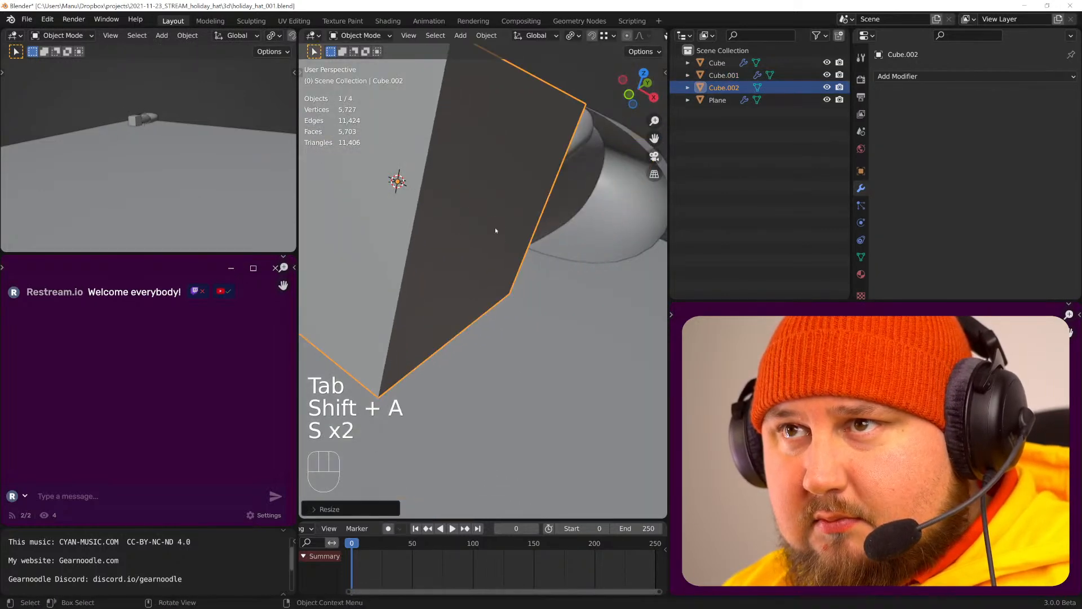
{"action": "key", "text": "s"}
{"action": "left_click", "coordinate": [445, 204]}
{"action": "key", "text": "s"}
{"action": "left_click", "coordinate": [467, 216]}
- Give the nose a level 2 subdivision and smooth shading, and move it about 0.16 m along Y into the snout
{"action": "key", "text": "ctrl+2"}
{"action": "right_click", "coordinate": [411, 189]}
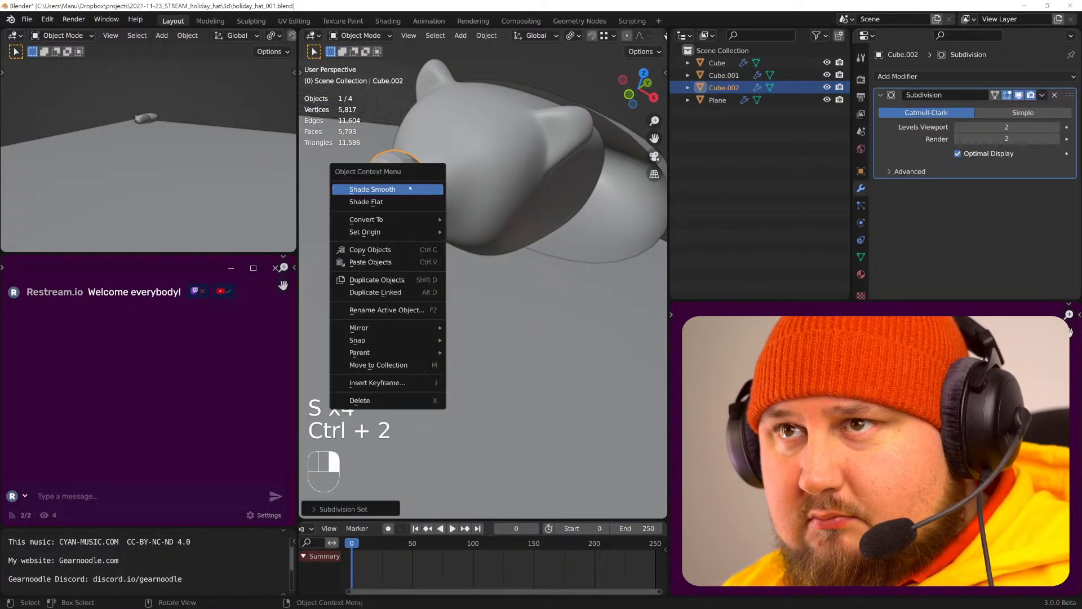
{"action": "left_click", "coordinate": [410, 189]}
{"action": "key", "text": "g"}
{"action": "key", "text": "y"}
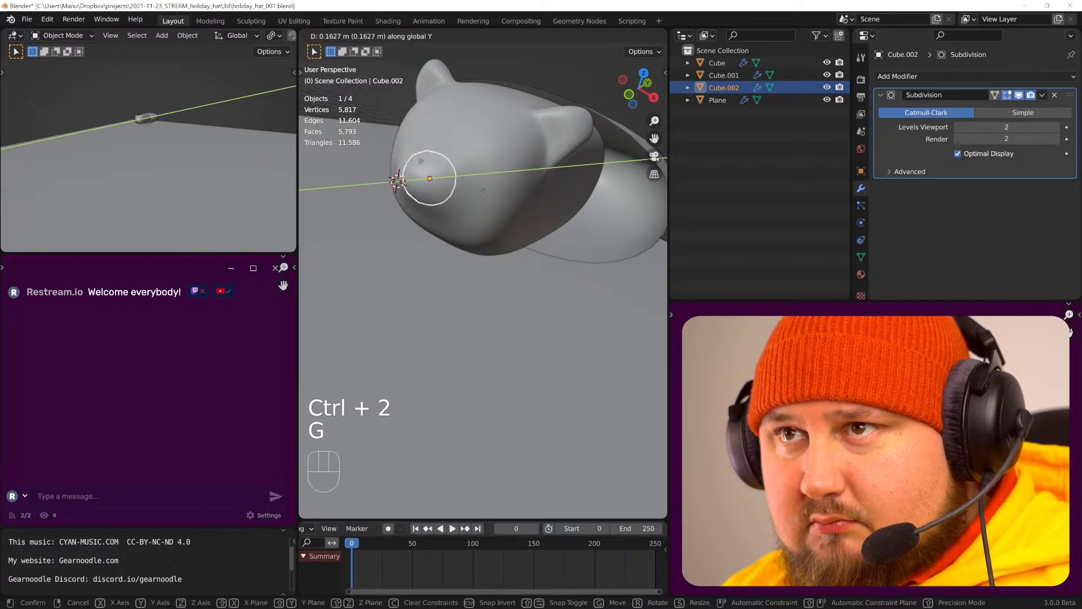
{"action": "left_click", "coordinate": [479, 194]}
{"action": "middle_click_drag", "start_coordinate": [478, 194], "coordinate": [449, 209]}
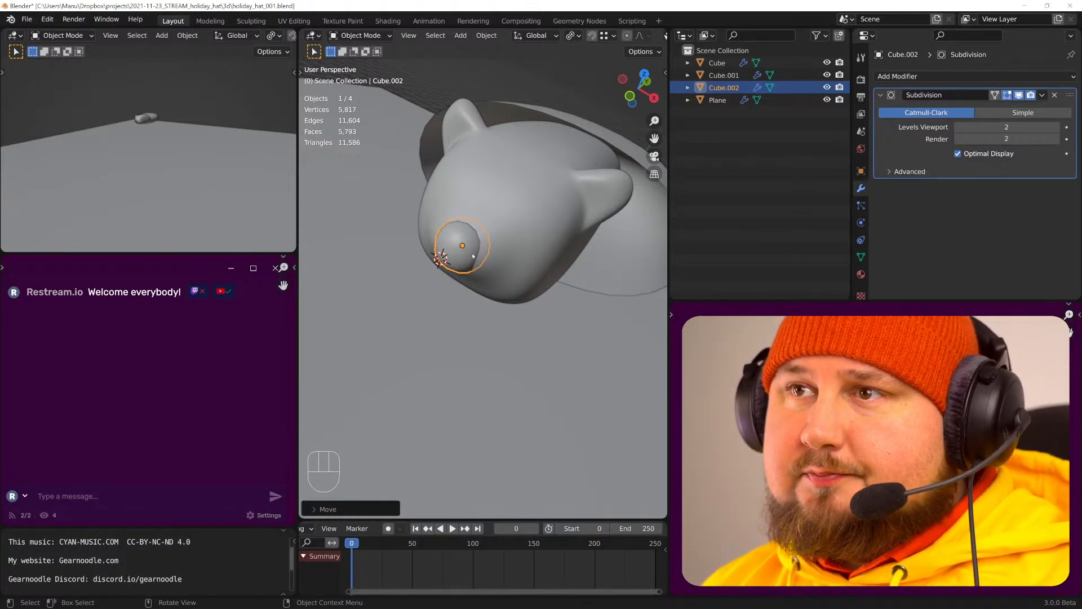
- Create a new material for the nose and set its color to black
{"action": "left_click", "coordinate": [861, 274]}
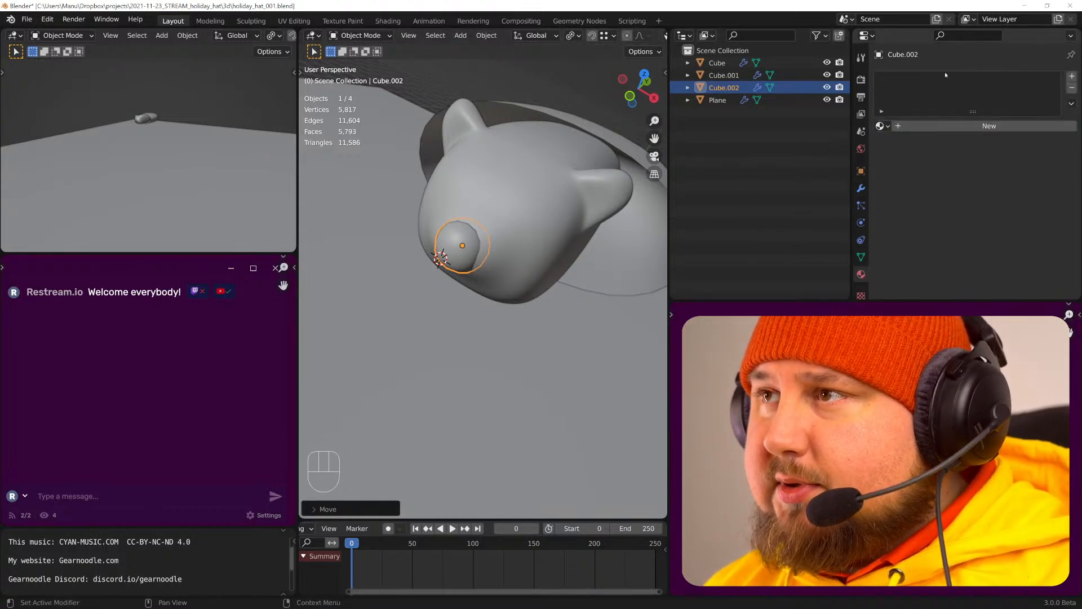
{"action": "left_click", "coordinate": [937, 126]}
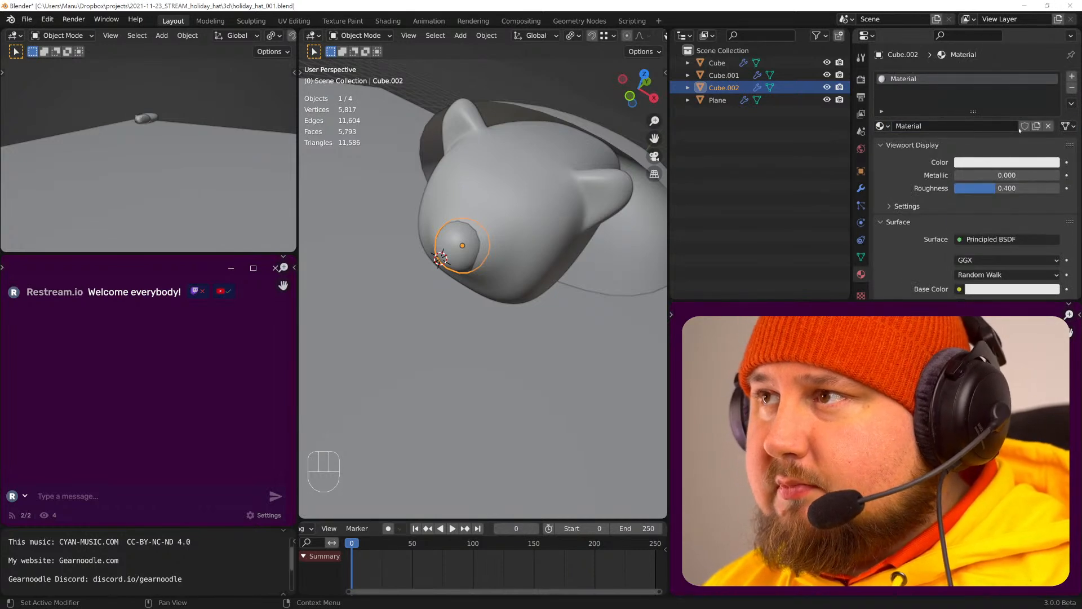
{"action": "left_click", "coordinate": [1010, 164]}
{"action": "left_click_drag", "start_coordinate": [1051, 244], "coordinate": [1051, 261]}
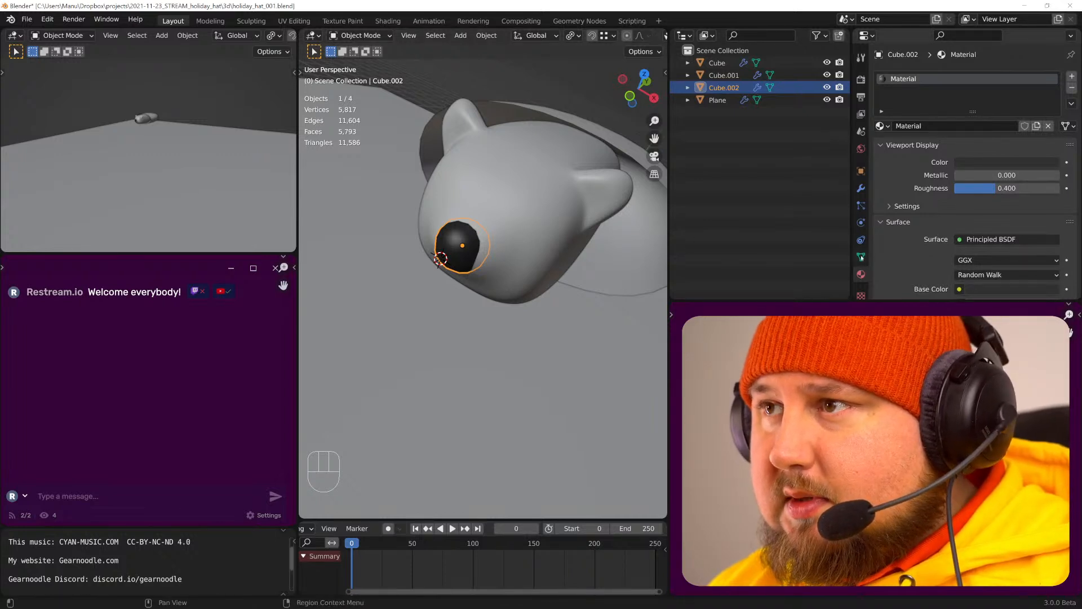
- Raise the nose's subdivision to 4 levels for both viewport and render
{"action": "left_click", "coordinate": [860, 187]}
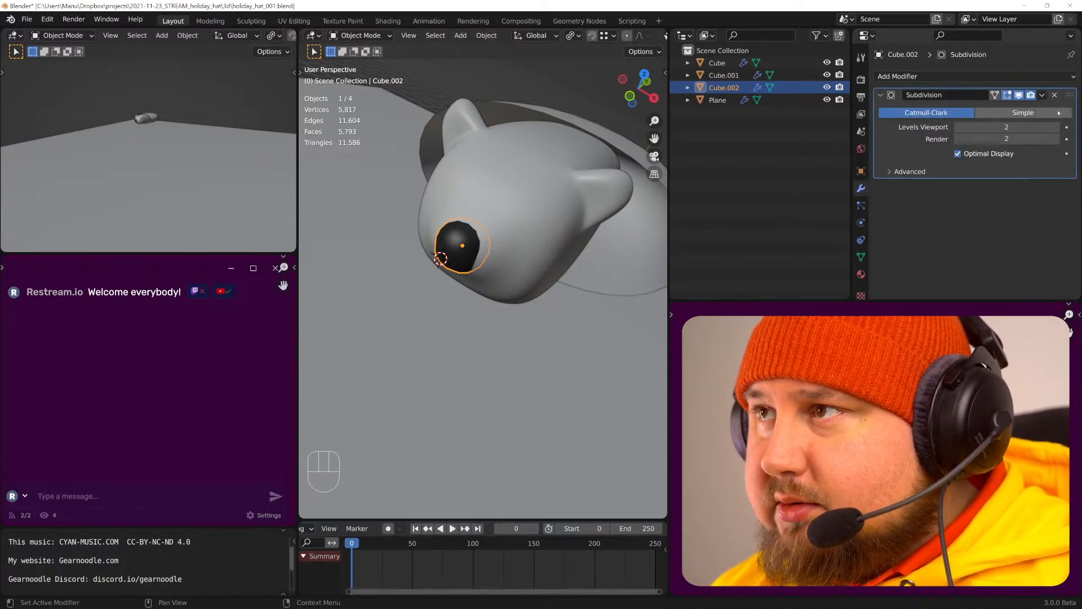
{"action": "left_click", "coordinate": [1056, 127]}
{"action": "left_click", "coordinate": [1056, 139]}
{"action": "left_click", "coordinate": [1056, 127]}
{"action": "left_click", "coordinate": [1055, 139]}
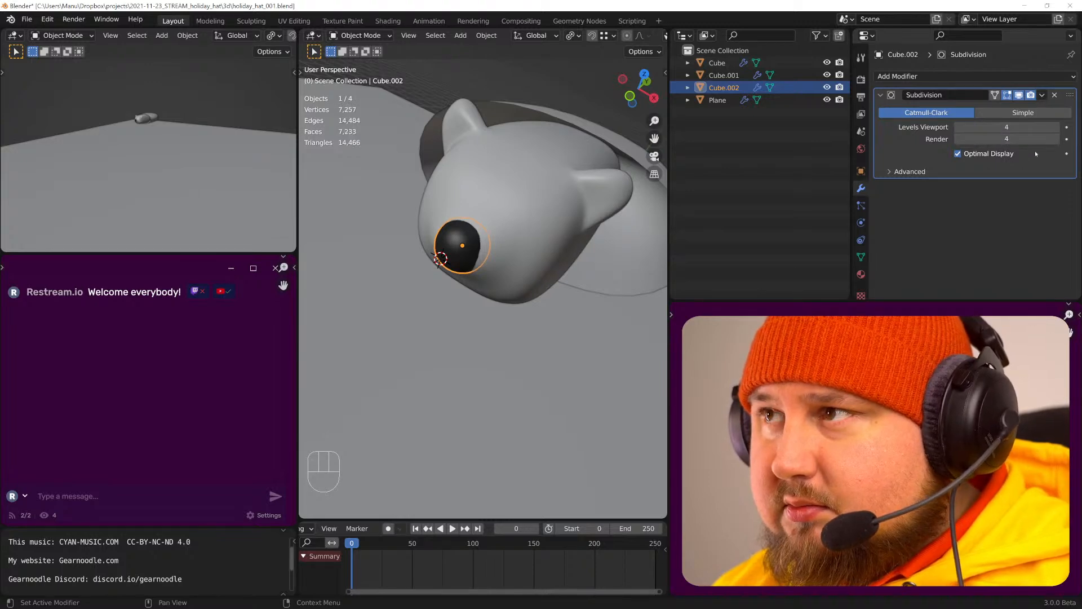
- Raise the head's subdivision to 3 levels for both viewport and render, and view the face from the front
{"action": "left_click", "coordinate": [558, 203]}
{"action": "left_click", "coordinate": [1055, 261]}
{"action": "left_click", "coordinate": [1056, 273]}
{"action": "middle_click_drag", "start_coordinate": [498, 261], "coordinate": [492, 282]}
{"action": "key", "text": "backslash"}
{"action": "left_click", "coordinate": [633, 309]}
{"action": "scroll", "coordinate": [492, 282], "scroll_direction": "up", "scroll_amount": 2}
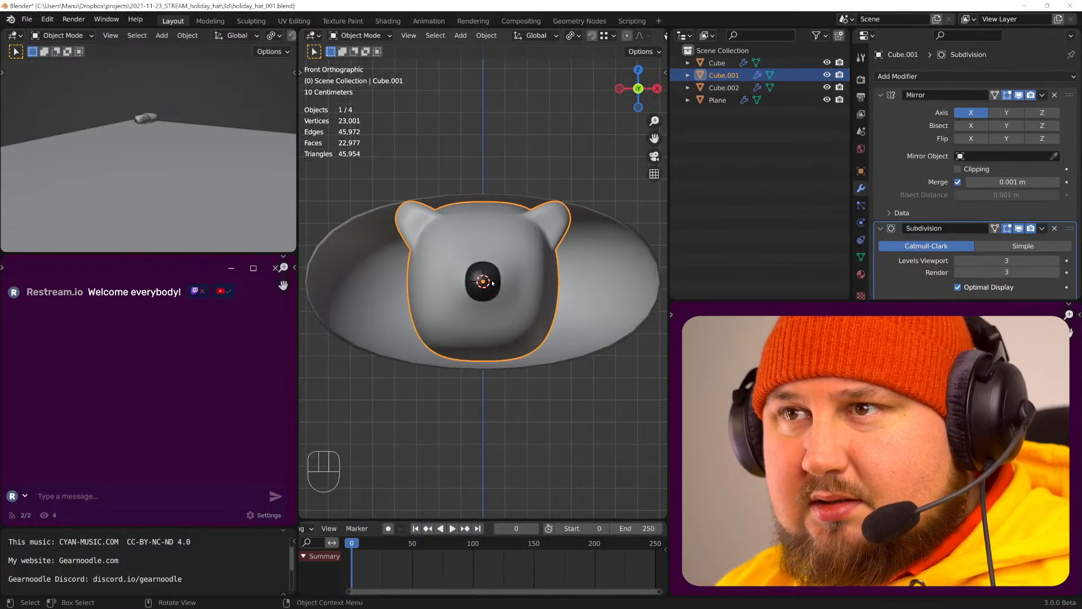
{"action": "scroll", "coordinate": [492, 282], "scroll_direction": "up", "scroll_amount": 1}
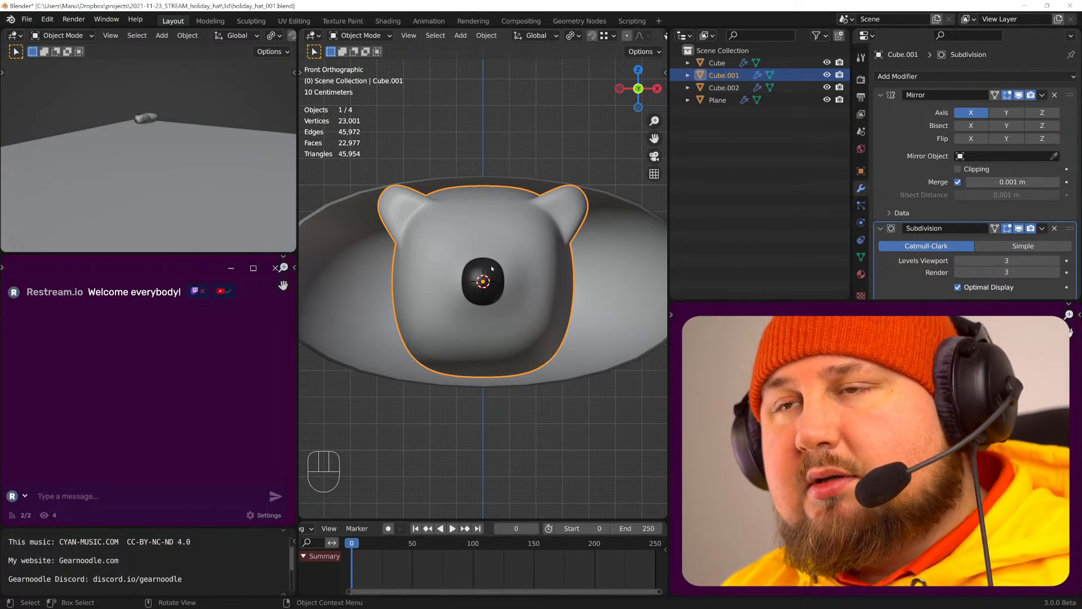
- Duplicate the nose and place the copy above it on the face, shifted about 0.16 m along the Y axis
{"action": "middle_click_drag", "start_coordinate": [492, 273], "coordinate": [480, 322]}
{"action": "scroll", "coordinate": [445, 310], "scroll_direction": "down", "scroll_amount": 2}
{"action": "left_click", "coordinate": [410, 342]}
{"action": "key", "text": "shift+d"}
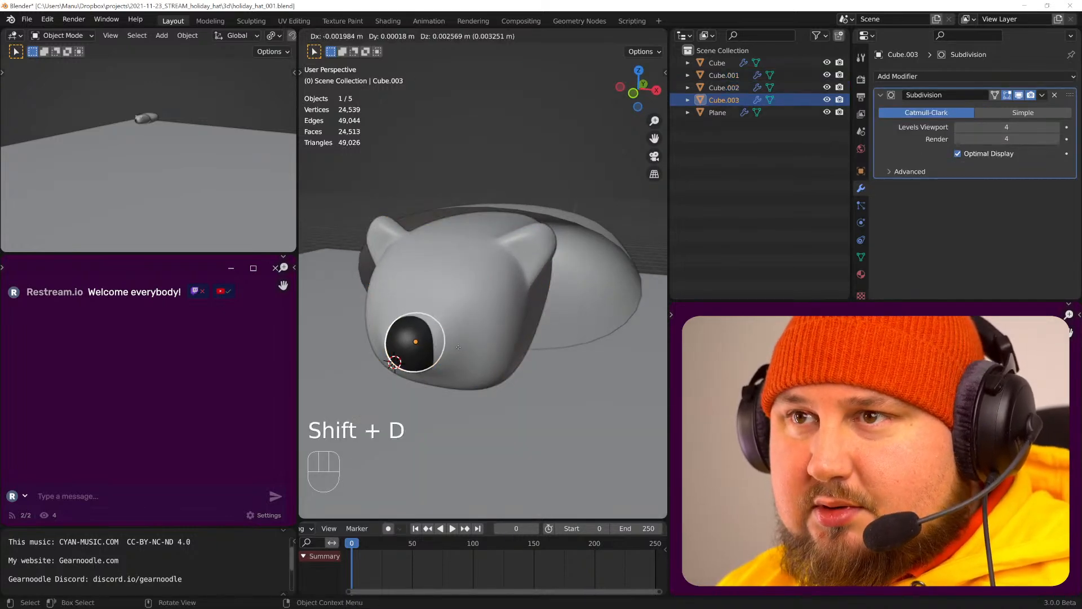
{"action": "key", "text": "g"}
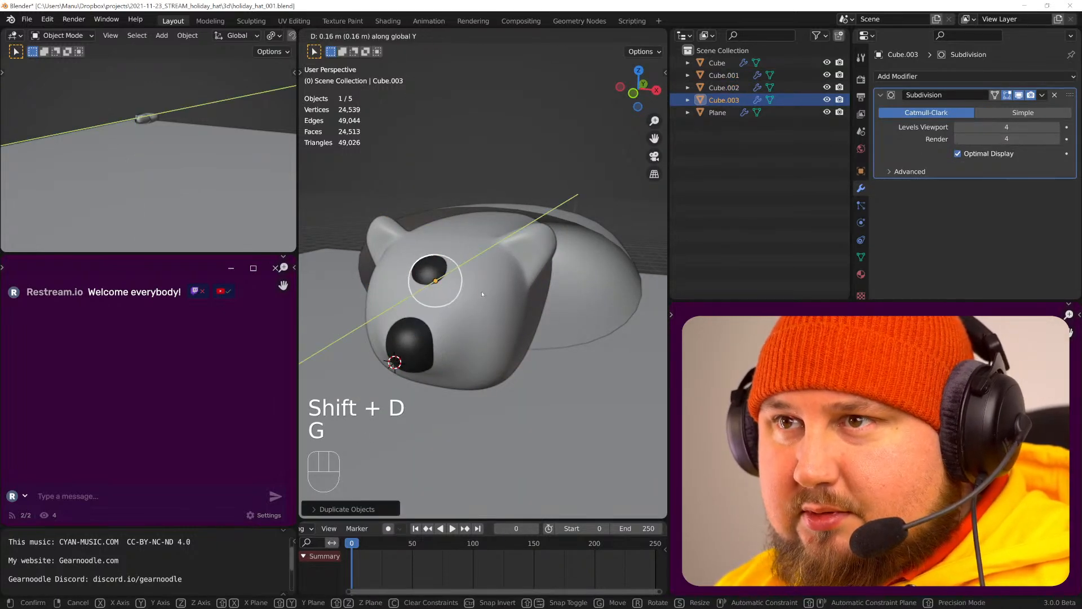
{"action": "left_click", "coordinate": [482, 291]}
- Scale the copy down to eye size and fit it on one side of the face, raising it about 0.02 m along Z
{"action": "key", "text": "g"}
{"action": "key", "text": "x"}
{"action": "left_click", "coordinate": [523, 296]}
{"action": "key", "text": "g"}
{"action": "key", "text": "y"}
{"action": "left_click", "coordinate": [526, 305]}
{"action": "key", "text": "s"}
{"action": "left_click", "coordinate": [523, 304]}
{"action": "key", "text": "g"}
{"action": "key", "text": "z"}
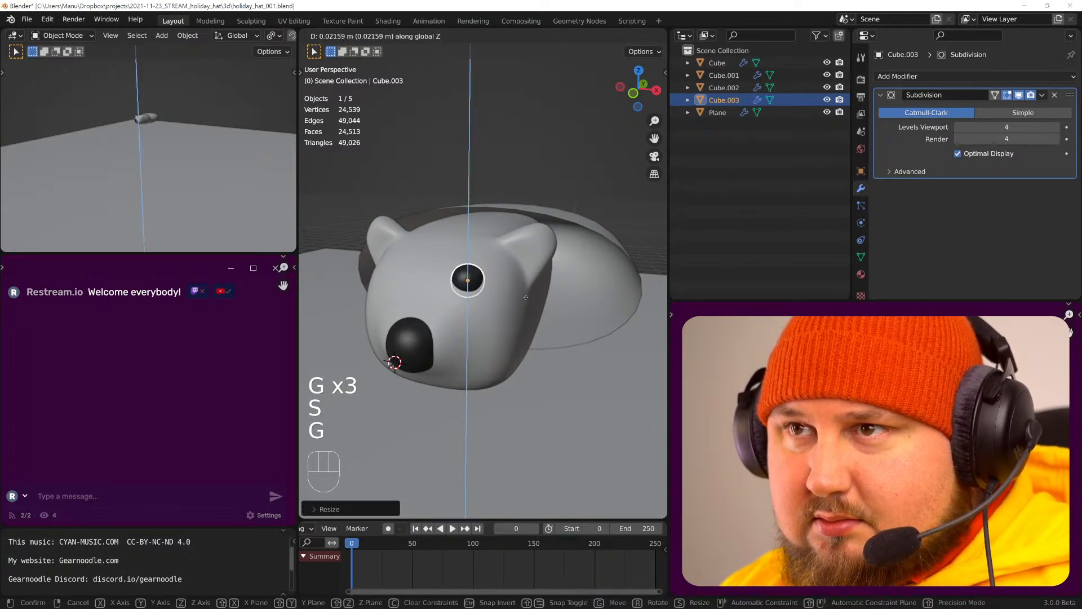
{"action": "left_click", "coordinate": [526, 298]}
- Duplicate the eye and place the copy on the opposite side of the face
{"action": "middle_click_drag", "start_coordinate": [525, 297], "coordinate": [526, 321]}
{"action": "key", "text": "alt+a"}
{"action": "left_click", "coordinate": [525, 322]}
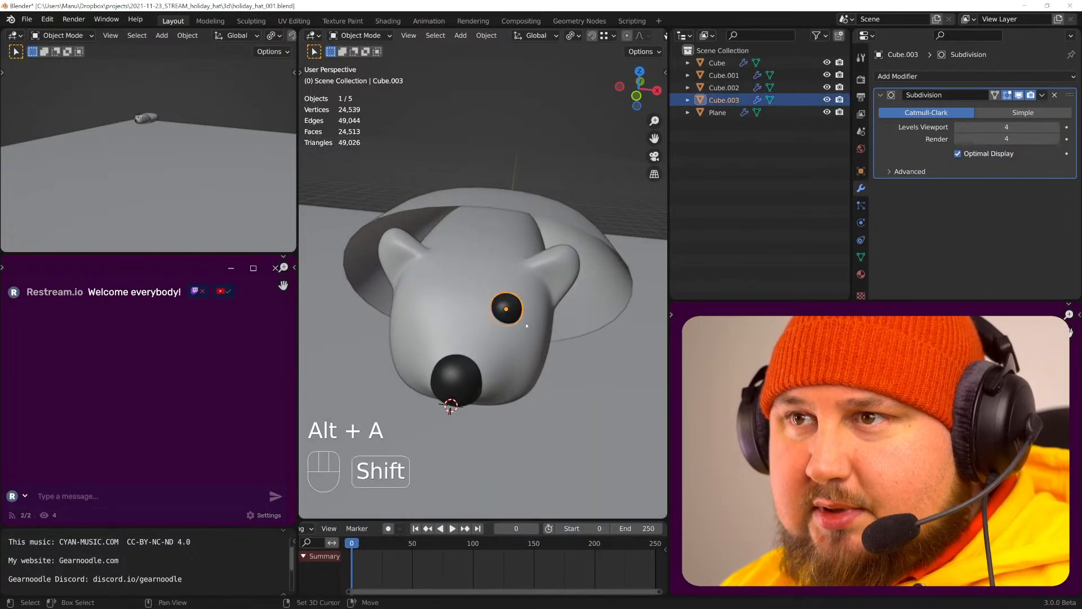
{"action": "key", "text": "shift+d"}
{"action": "left_click", "coordinate": [443, 313]}
{"action": "key", "text": "alt+a"}
- Widen the nose by a factor of about 1.16 along the X axis
{"action": "middle_click_drag", "start_coordinate": [495, 331], "coordinate": [512, 309]}
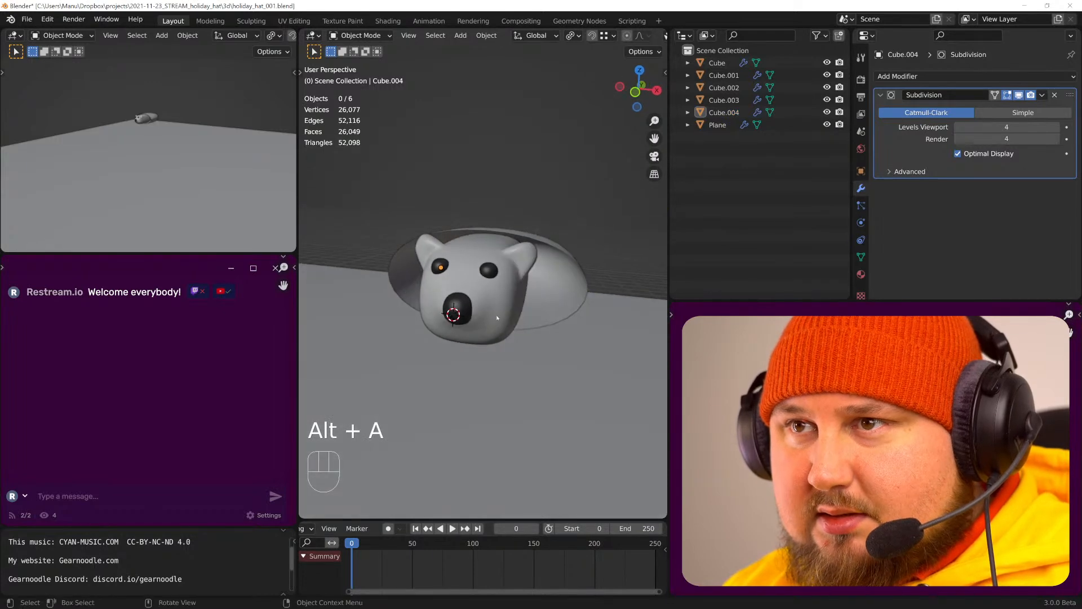
{"action": "scroll", "coordinate": [513, 309], "scroll_direction": "up", "scroll_amount": 2}
{"action": "left_click", "coordinate": [451, 341]}
{"action": "key", "text": "s"}
{"action": "key", "text": "x"}
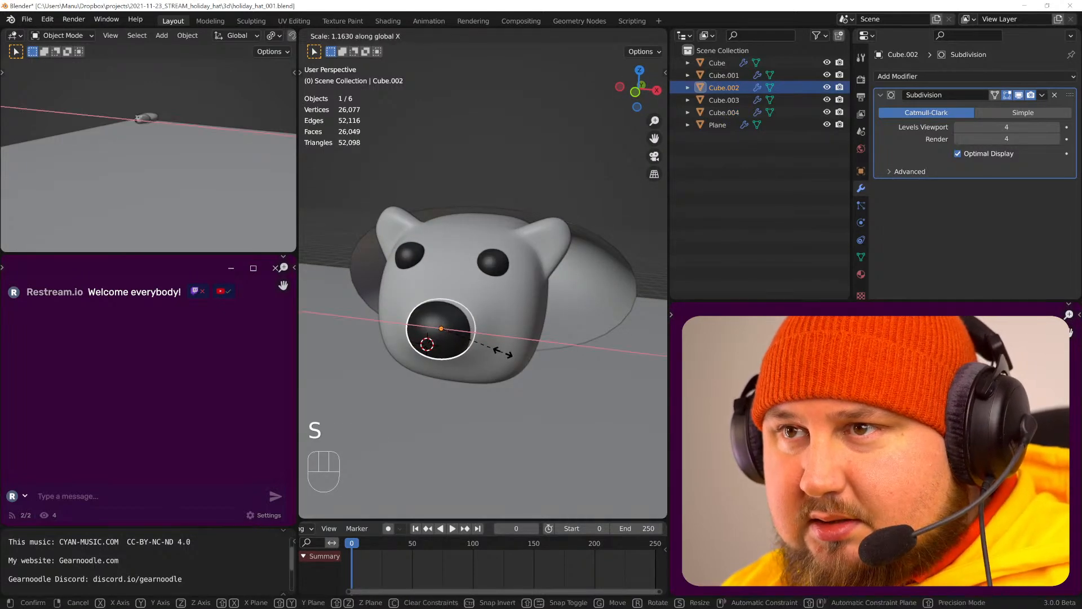
{"action": "left_click", "coordinate": [504, 353]}
- Move the head vertex beside the nose about 0.045 m back along the Y axis to shape the snout
{"action": "left_click", "coordinate": [498, 334]}
{"action": "key", "text": "Tab"}
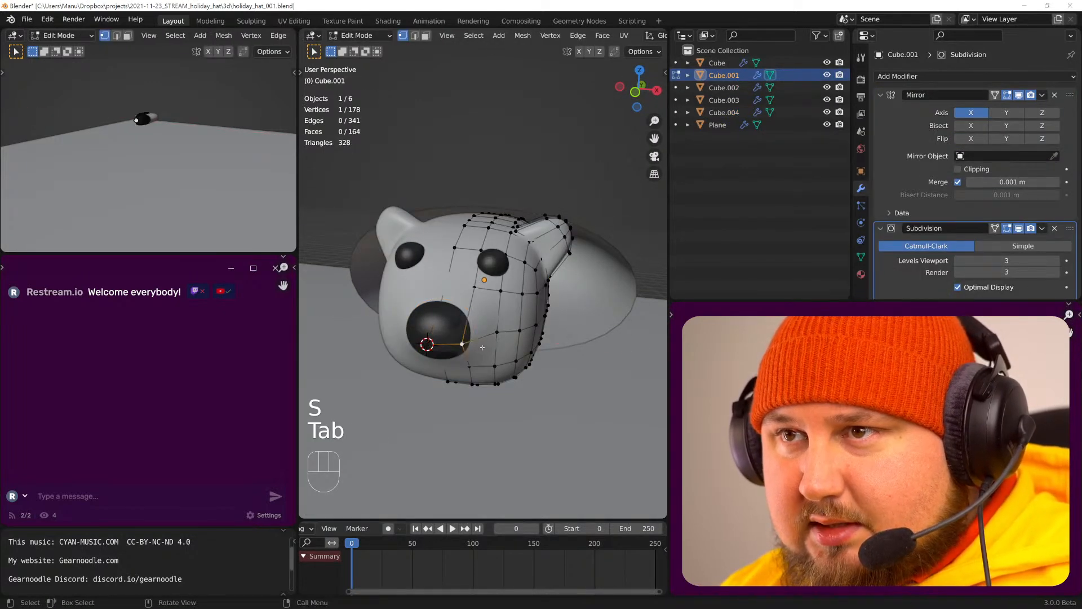
{"action": "key", "text": "g"}
{"action": "key", "text": "g"}
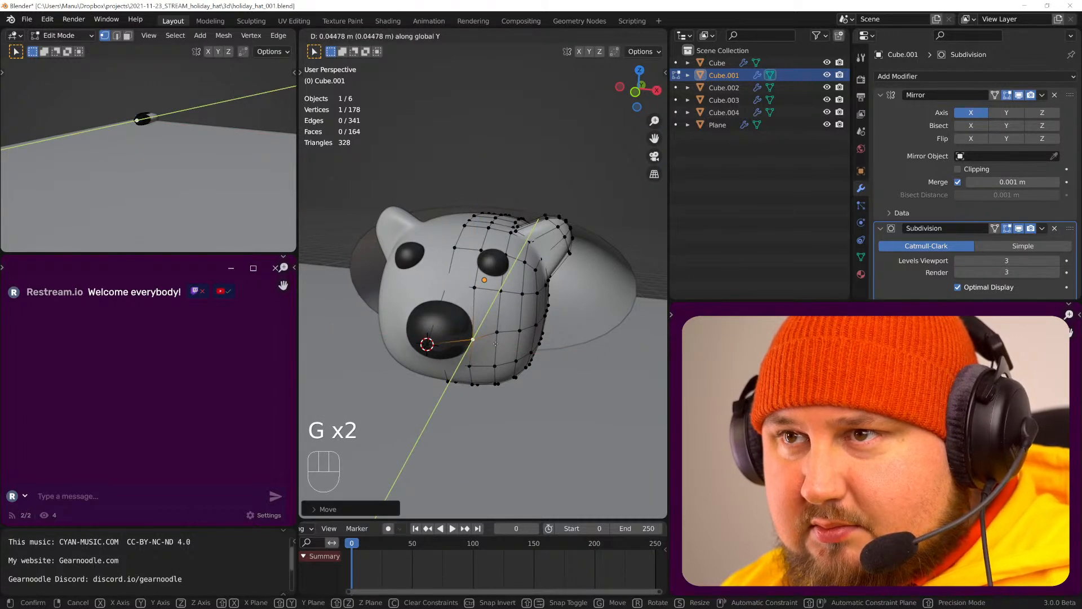
{"action": "key", "text": "Tab"}
- Scale the nose down slightly on all axes
{"action": "middle_click_drag", "start_coordinate": [494, 343], "coordinate": [473, 297]}
{"action": "left_click", "coordinate": [514, 339]}
{"action": "key", "text": "s"}
{"action": "left_click", "coordinate": [548, 345]}
{"action": "key", "text": "alt+a"}
- Cut new edges for a mouth across the head below the nose with the Knife tool
{"action": "left_click", "coordinate": [473, 297]}
{"action": "key", "text": "Tab"}
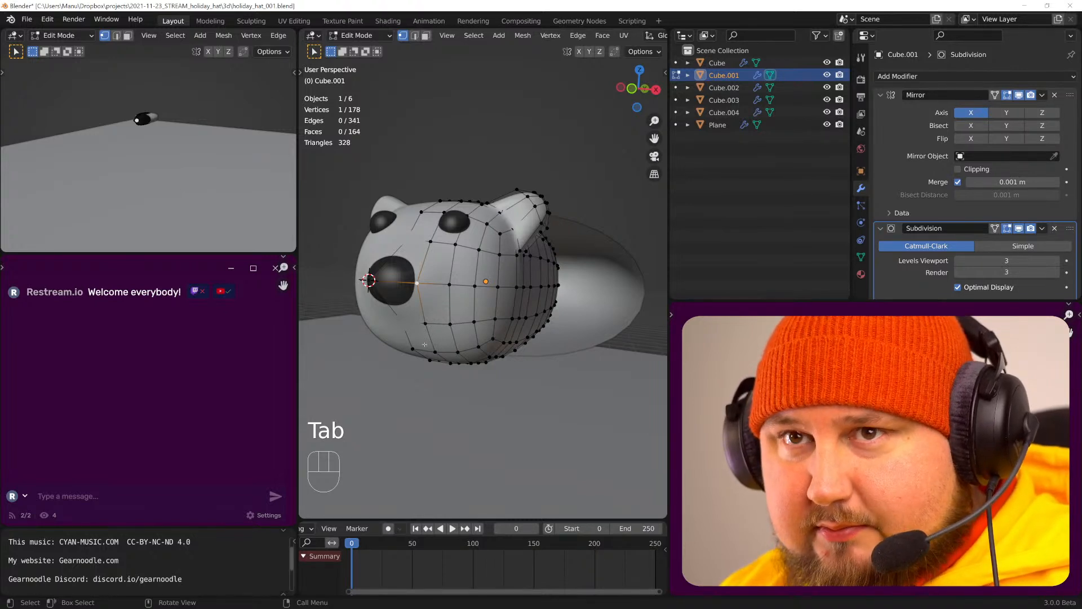
{"action": "key", "text": "k"}
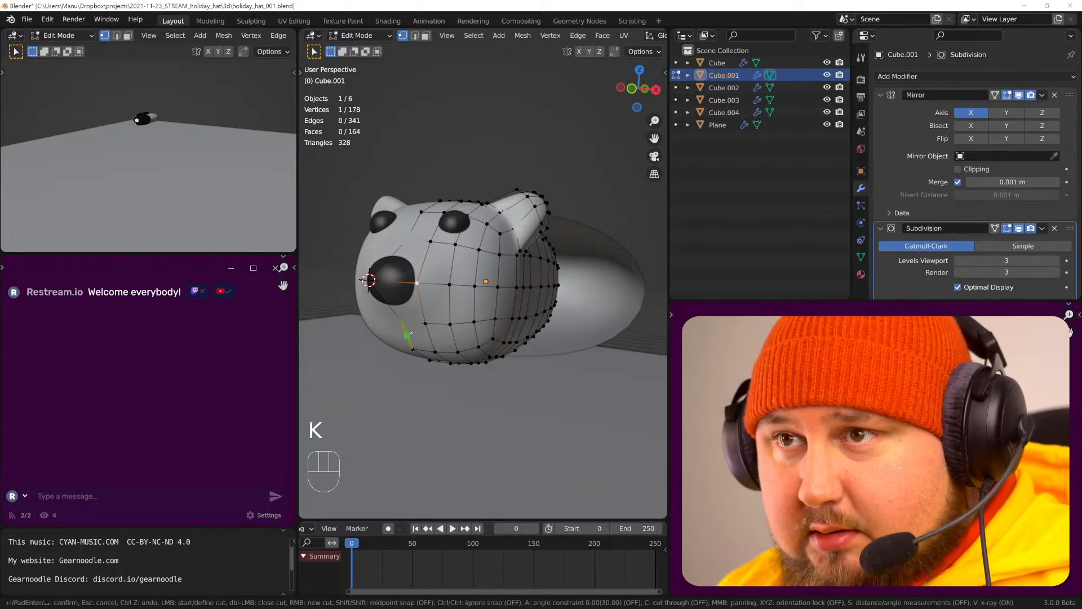
{"action": "key", "text": "Return"}
- Turn on clipping in the head's Mirror modifier and extrude the two mouth faces about 0.20 m inward
{"action": "key", "text": "3"}
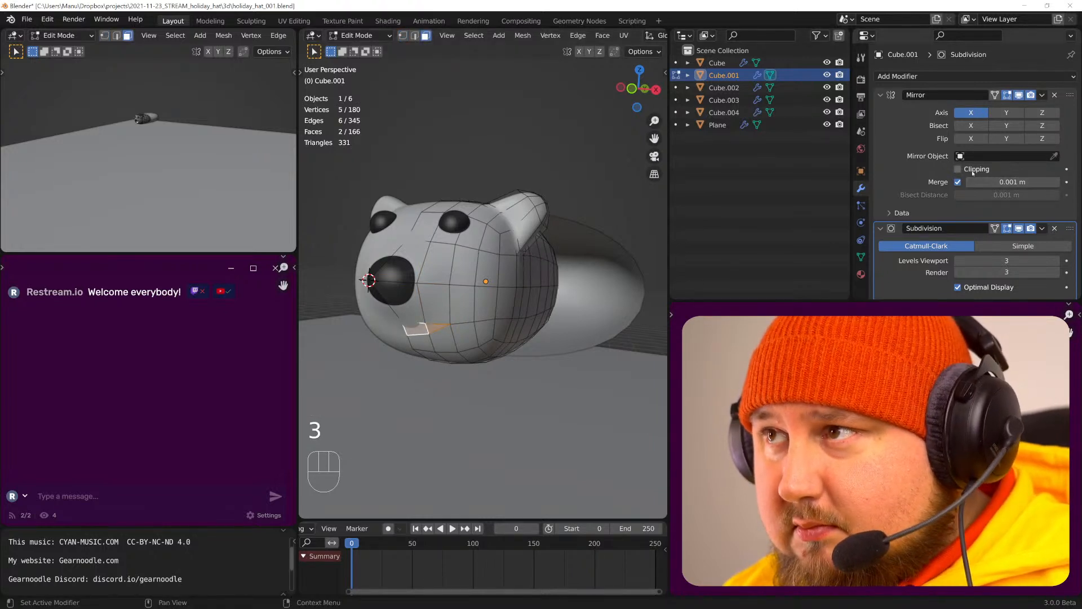
{"action": "key", "text": "e"}
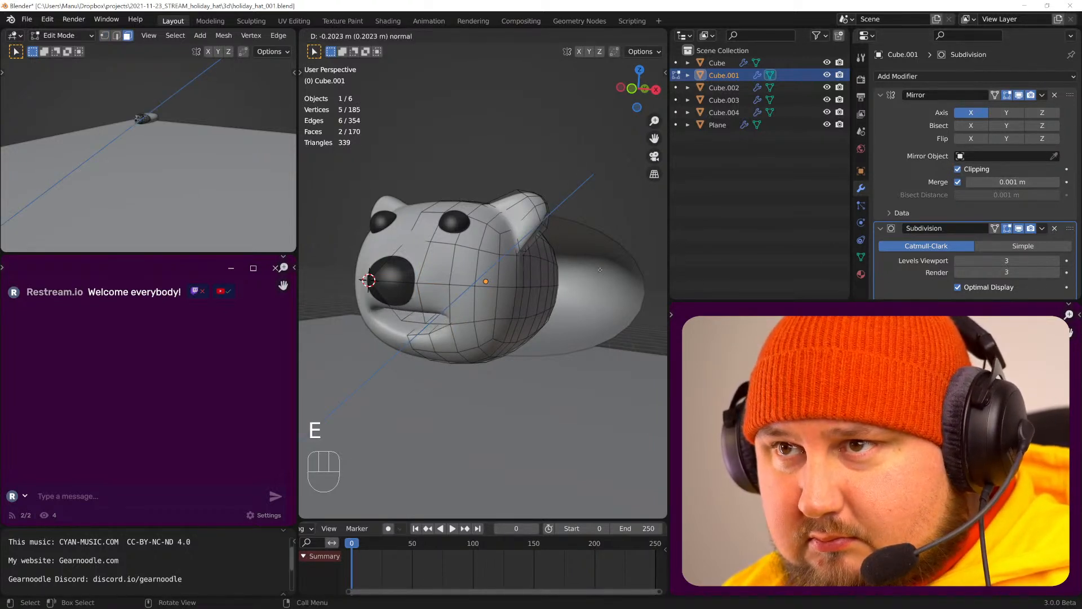
{"action": "left_click", "coordinate": [482, 299]}
- Move an edge of the mouth below the nose to narrow the opening between the lips
{"action": "key", "text": "2"}
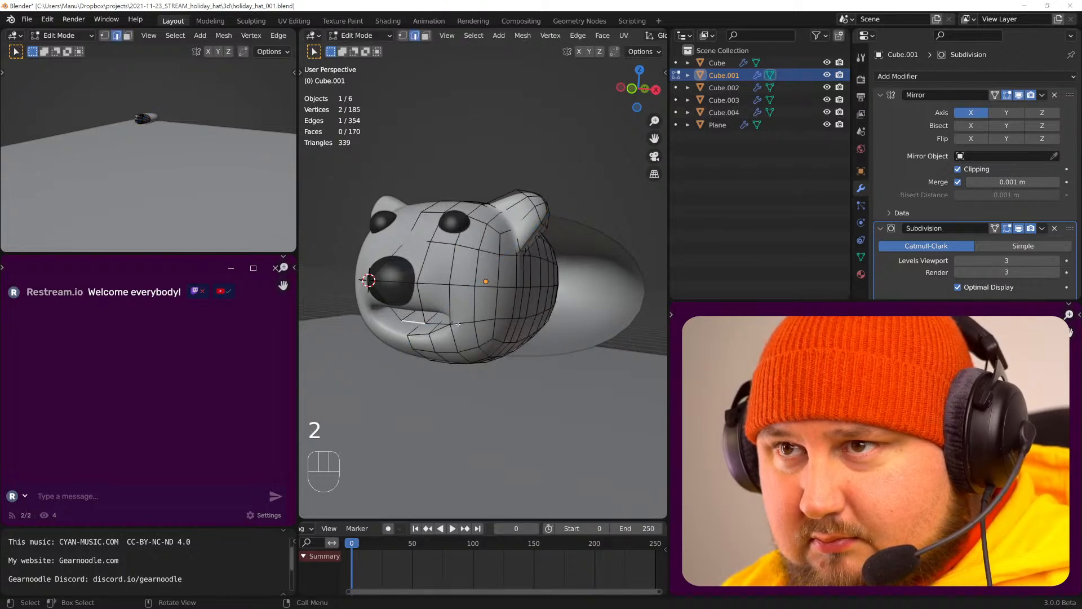
{"action": "key", "text": "g"}
{"action": "key", "text": "Tab"}
{"action": "middle_click_drag", "start_coordinate": [461, 337], "coordinate": [484, 333]}
- Adjust an edge near the corner of the mouth along the Z axis
{"action": "key", "text": "Tab"}
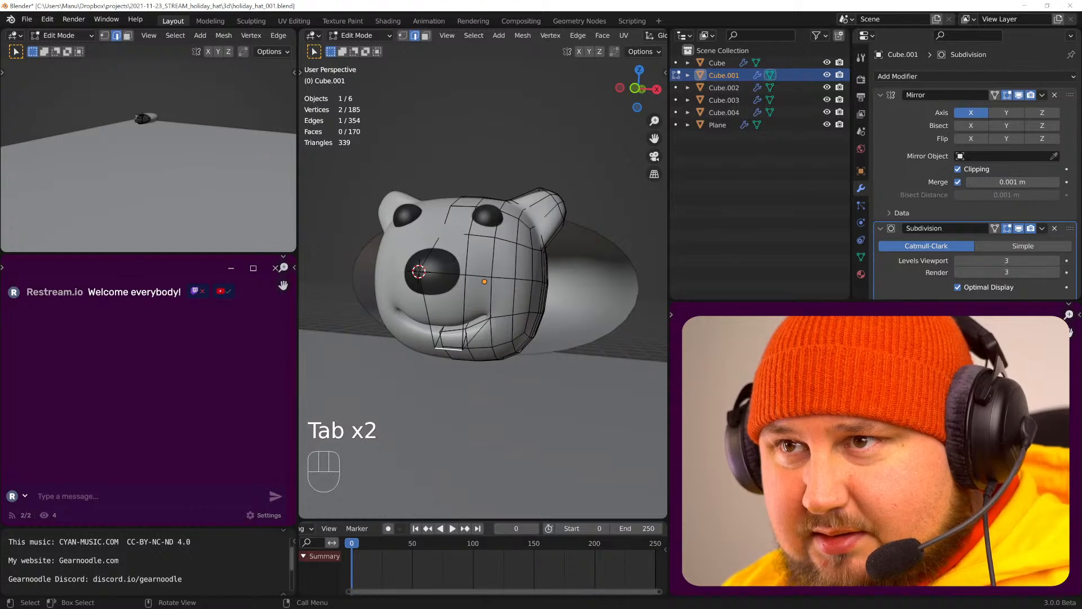
{"action": "key", "text": "alt+z"}
{"action": "key", "text": "alt+z"}
{"action": "key", "text": "g"}
{"action": "key", "text": "z"}
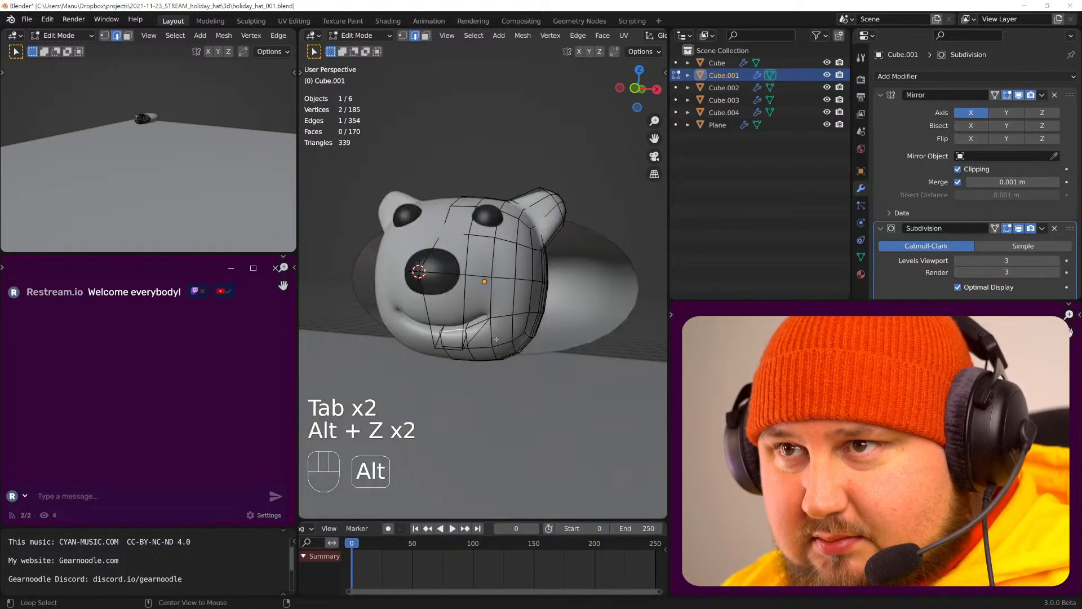
{"action": "left_click", "coordinate": [491, 320]}
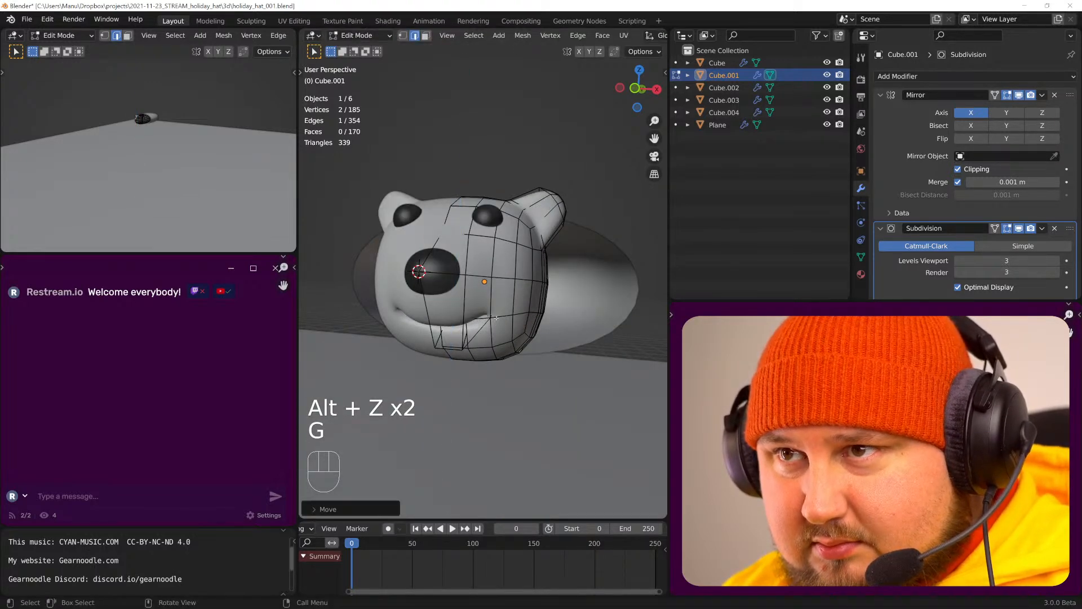
- Raise the mouth's corner vertex about 0.055 m along the Z axis to form a smile
{"action": "key", "text": "1"}
{"action": "left_click", "coordinate": [492, 309]}
{"action": "key", "text": "g"}
{"action": "key", "text": "z"}
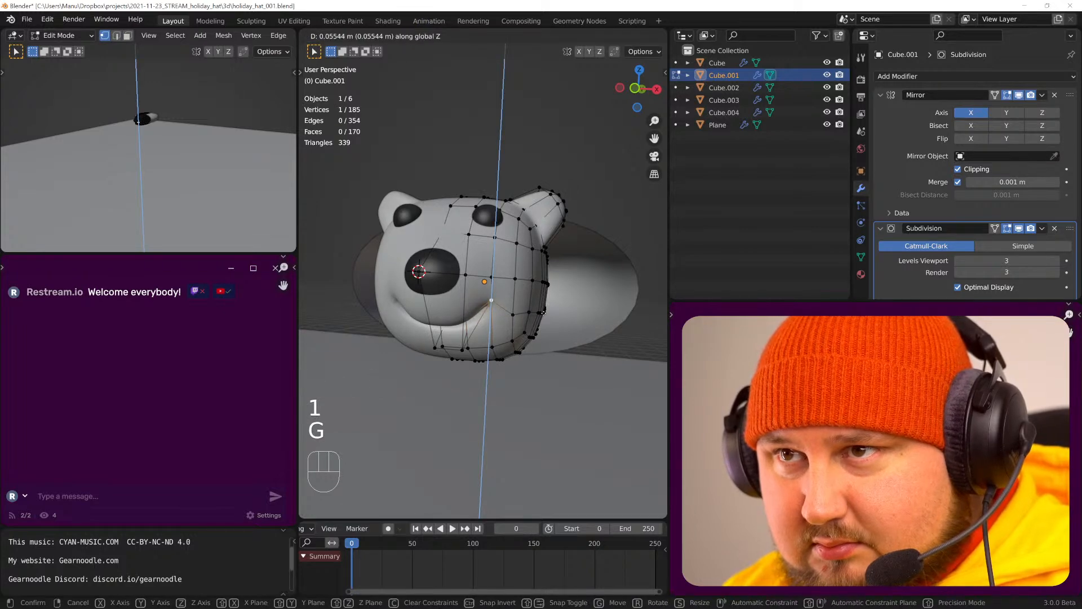
{"action": "left_click", "coordinate": [491, 300]}
{"action": "key", "text": "Tab"}
{"action": "scroll", "coordinate": [513, 310], "scroll_direction": "down", "scroll_amount": 4}
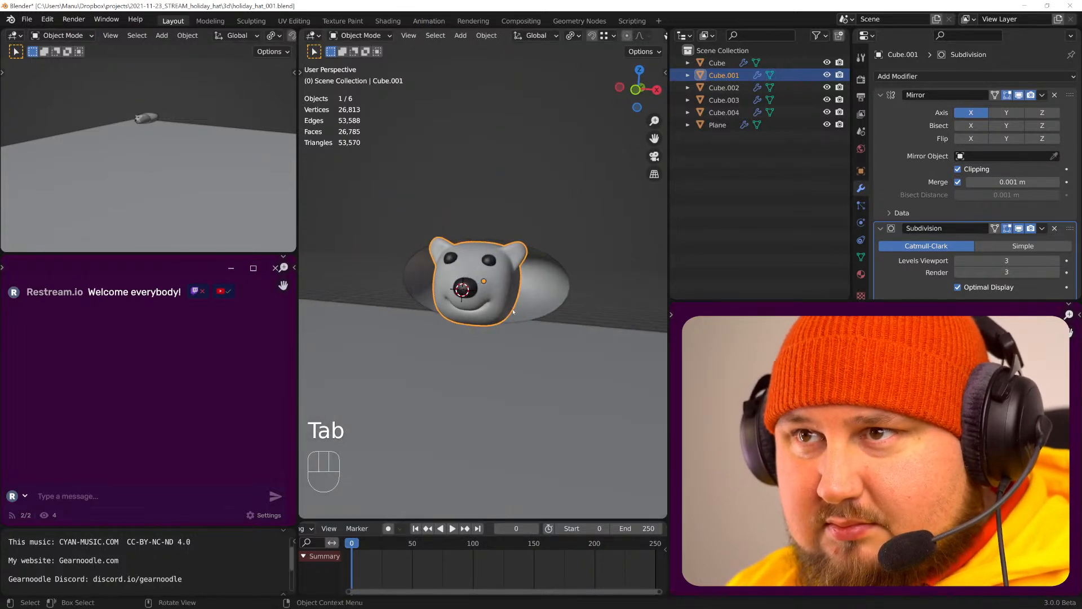
- Move the mouth's corner vertex farther out toward the cheek to widen the smile
{"action": "key", "text": "Tab"}
{"action": "scroll", "coordinate": [513, 310], "scroll_direction": "up", "scroll_amount": 4}
{"action": "key", "text": "g"}
{"action": "left_click", "coordinate": [539, 328]}
{"action": "key", "text": "g"}
{"action": "left_click", "coordinate": [525, 302]}
- Fatten the cheek vertex above the mouth's corner by about 0.06 m and adjust its position
{"action": "key", "text": "alt+s"}
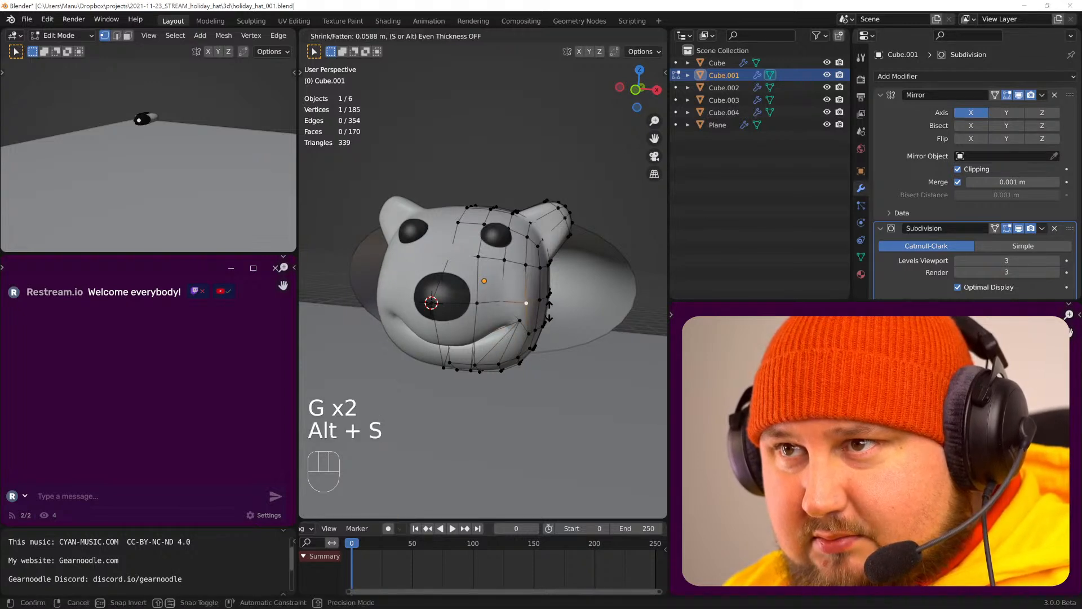
{"action": "left_click", "coordinate": [562, 302]}
{"action": "middle_click_drag", "start_coordinate": [567, 303], "coordinate": [552, 301]}
{"action": "key", "text": "g"}
{"action": "left_click", "coordinate": [562, 299]}
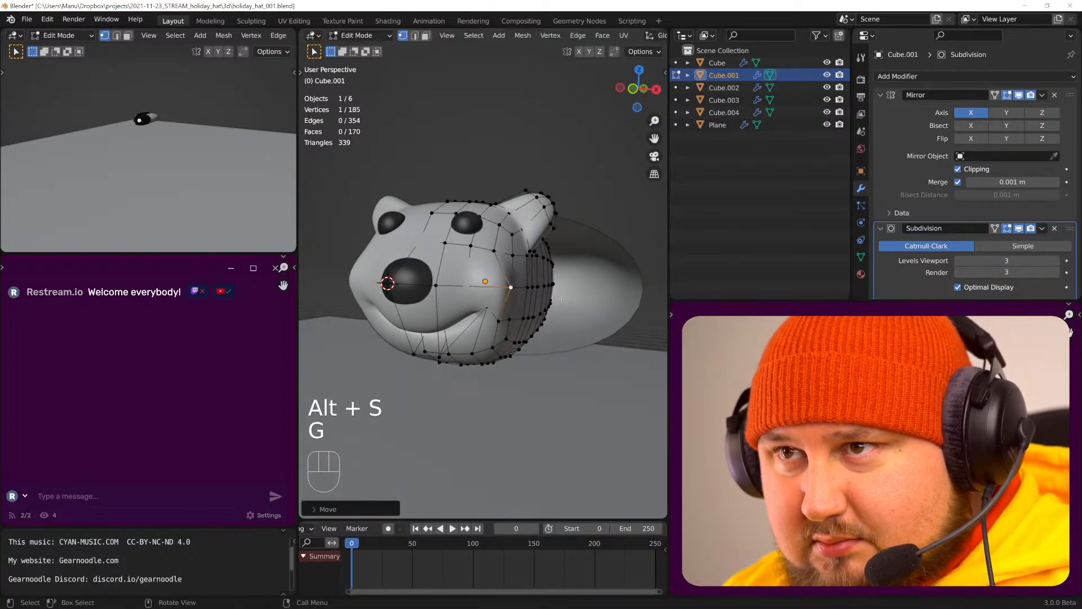
- Fatten the cheek further with Shrink/Fatten, by about 0.10 m at mid-cheek and about 0.05 m at the vertex below
{"action": "key", "text": "g"}
{"action": "left_click", "coordinate": [543, 304]}
{"action": "key", "text": "alt+s"}
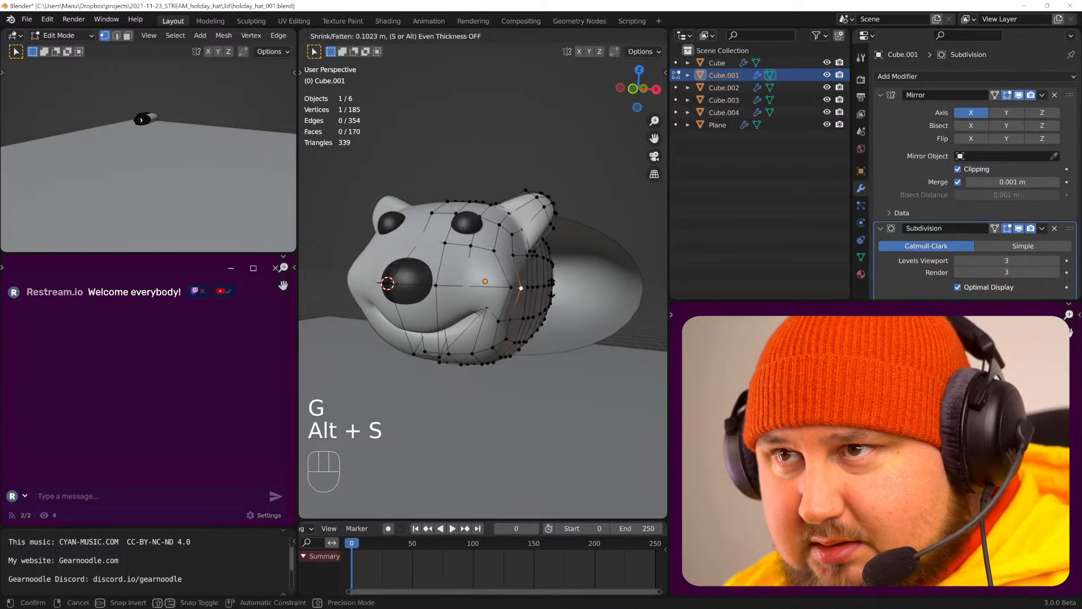
{"action": "left_click", "coordinate": [557, 280]}
{"action": "key", "text": "alt+s"}
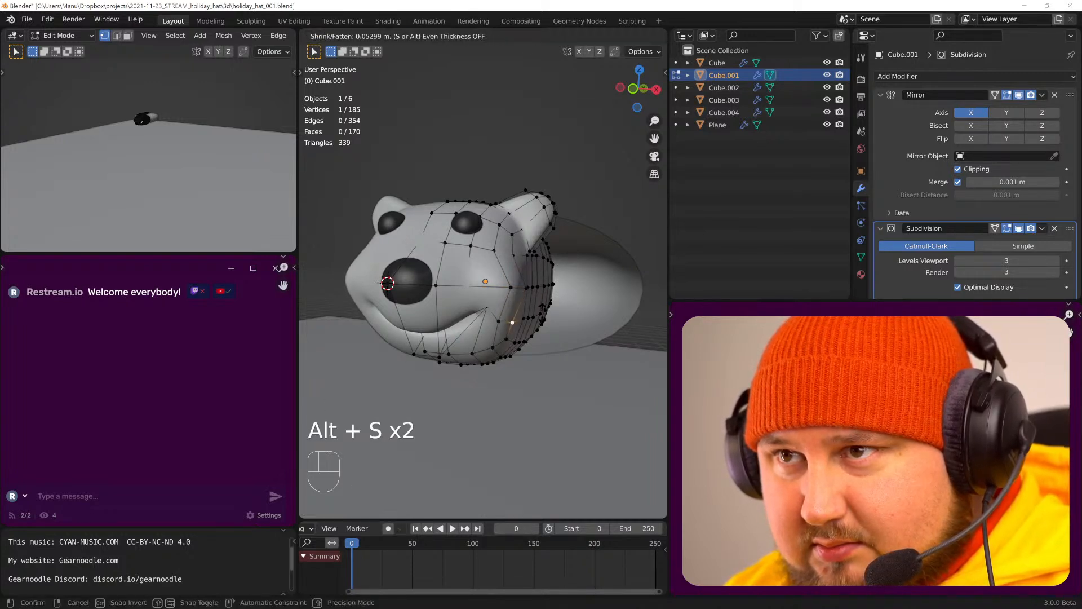
{"action": "left_click", "coordinate": [512, 322]}
{"action": "key", "text": "Tab"}
{"action": "mouse_move", "coordinate": [512, 322]}
{"action": "middle_mouse_down"}
{"action": "mouse_move", "coordinate": [552, 299]}
{"action": "mouse_move", "coordinate": [519, 316]}
{"action": "middle_mouse_up"}
- Select a strip of four faces on the lower cheek and fatten them by about 0.04 m, then return to Object Mode
{"action": "key", "text": "Tab"}
{"action": "key", "text": "3"}
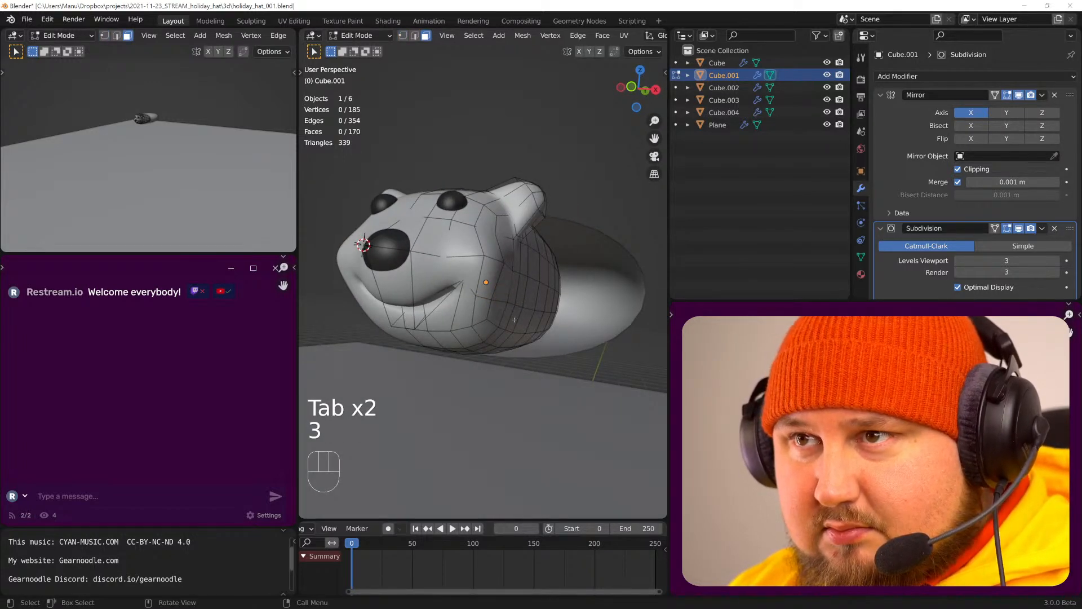
{"action": "left_click", "coordinate": [496, 313]}
{"action": "left_click", "coordinate": [525, 321], "text": "ctrl"}
{"action": "key", "text": "alt+s"}
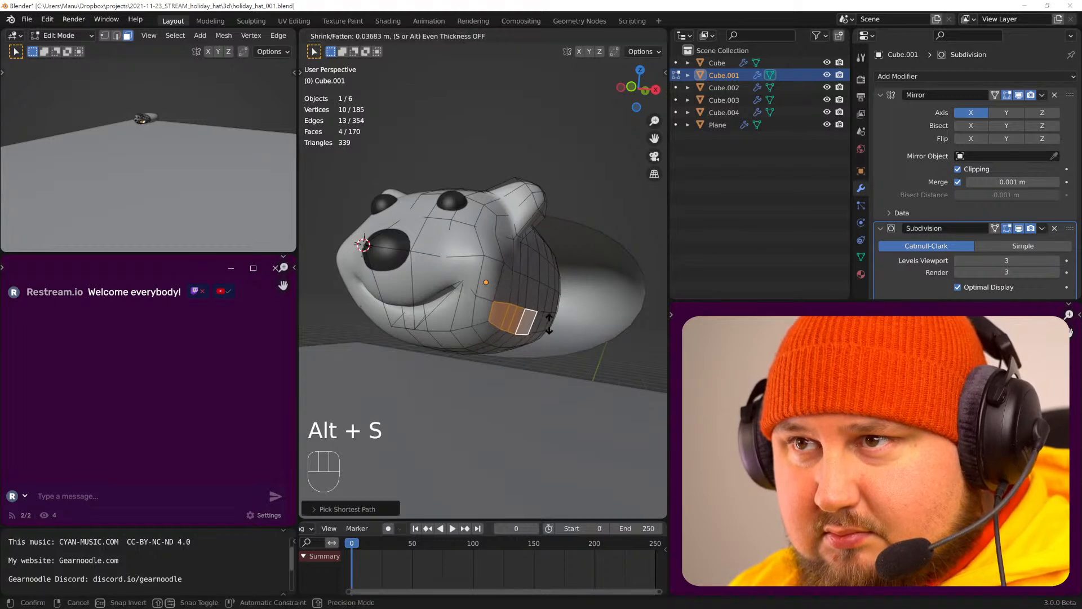
{"action": "left_click", "coordinate": [524, 309]}
{"action": "key", "text": "Tab"}
{"action": "middle_click_drag", "start_coordinate": [523, 309], "coordinate": [537, 323]}
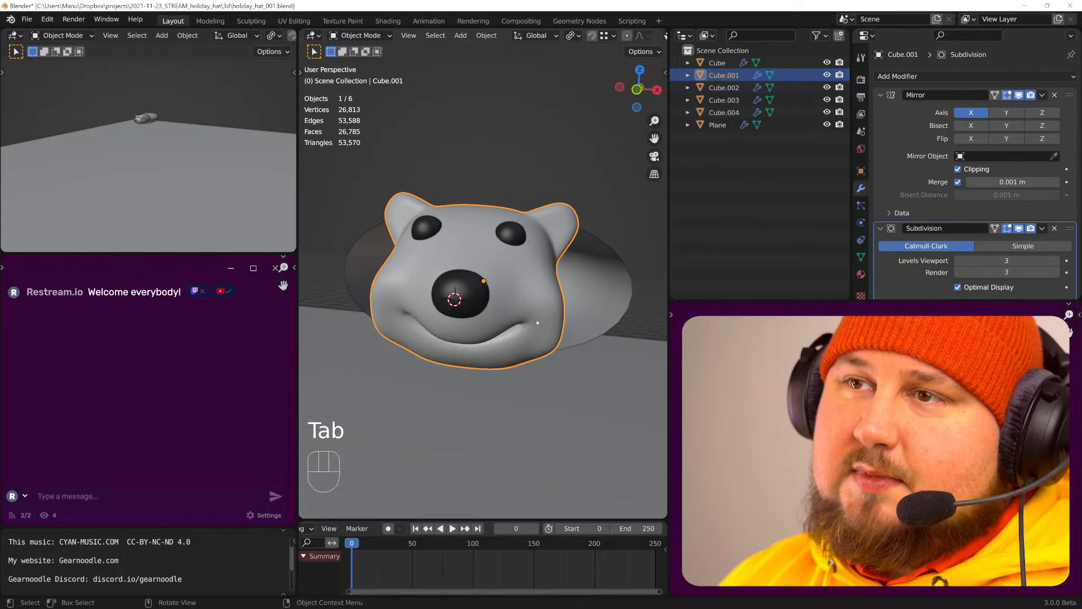
- Try smoothing all vertices of the head mesh several times, undo the smoothing and return to Object Mode
{"action": "key", "text": "Tab"}
{"action": "key", "text": "a"}
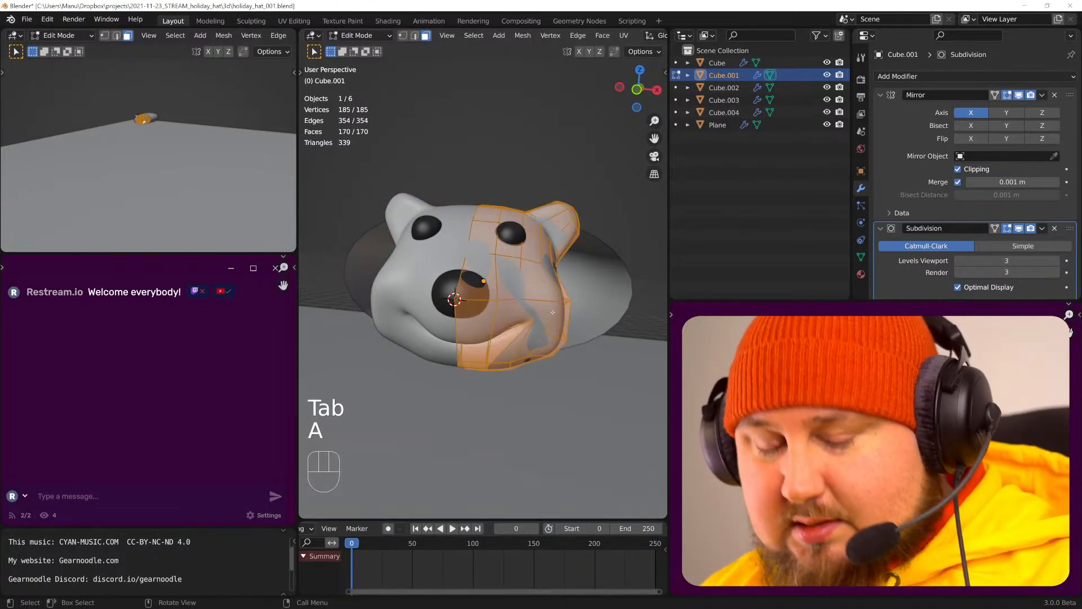
{"action": "key", "text": "ctrl+v"}
{"action": "left_click", "coordinate": [555, 313]}
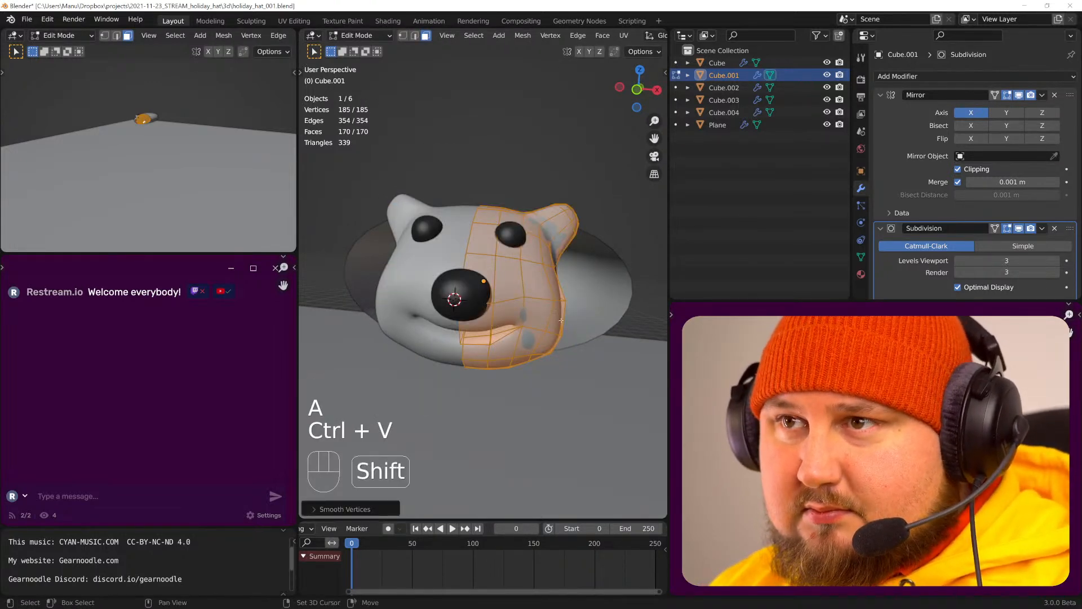
{"action": "key", "text": "shift+r"}
{"action": "key", "text": "shift+r"}
{"action": "key", "text": "ctrl+z"}
{"action": "key", "text": "ctrl+z"}
{"action": "key", "text": "ctrl+z"}
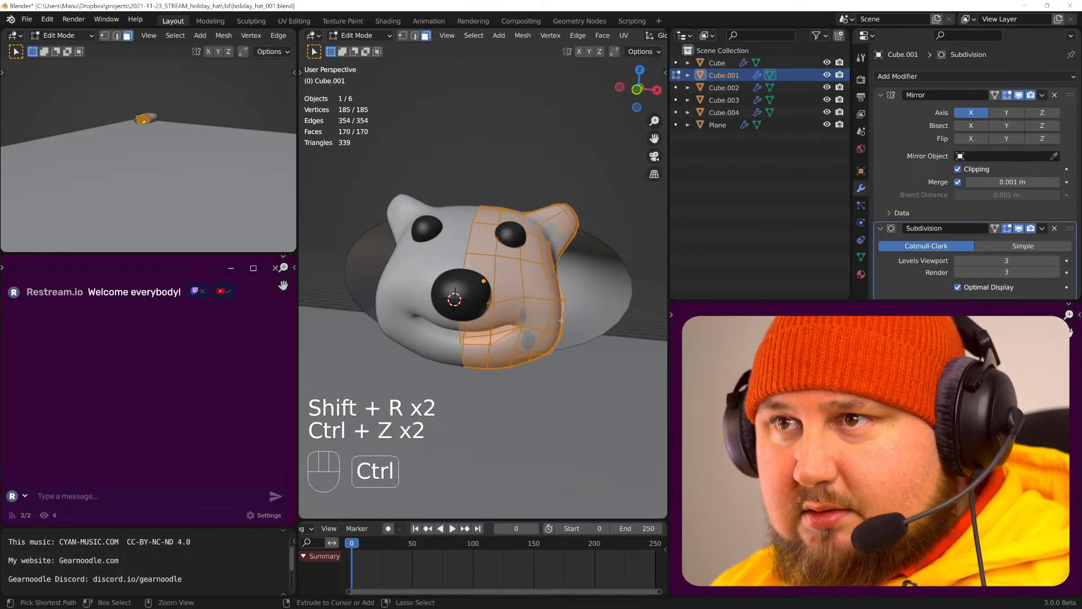
{"action": "key", "text": "Tab"}
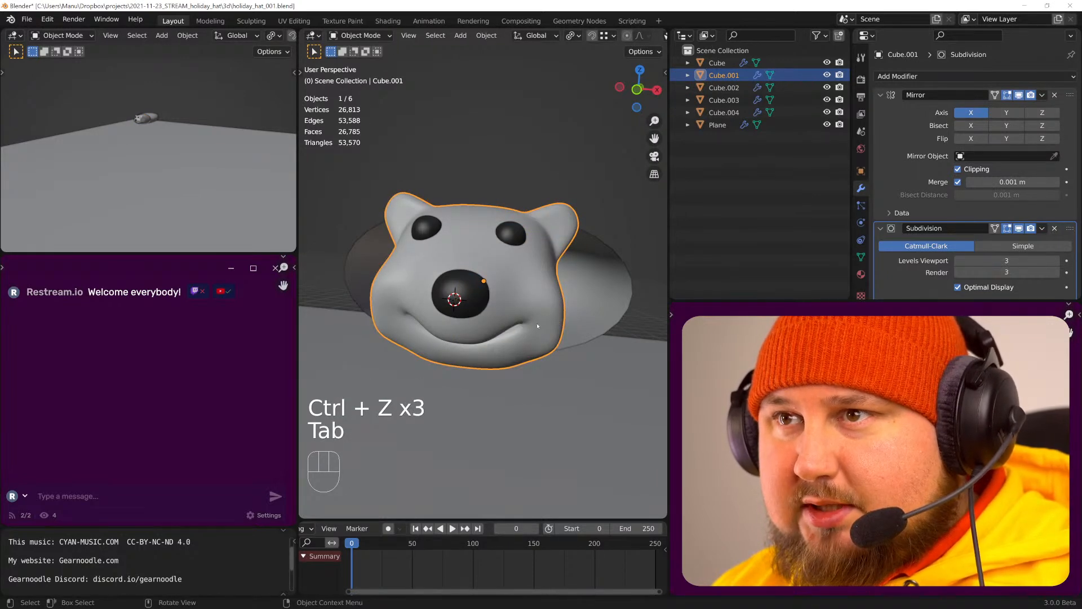
- Move the vertex below the mouth's corner up toward the cheek and adjust it with Shrink/Fatten
{"action": "key", "text": "Tab"}
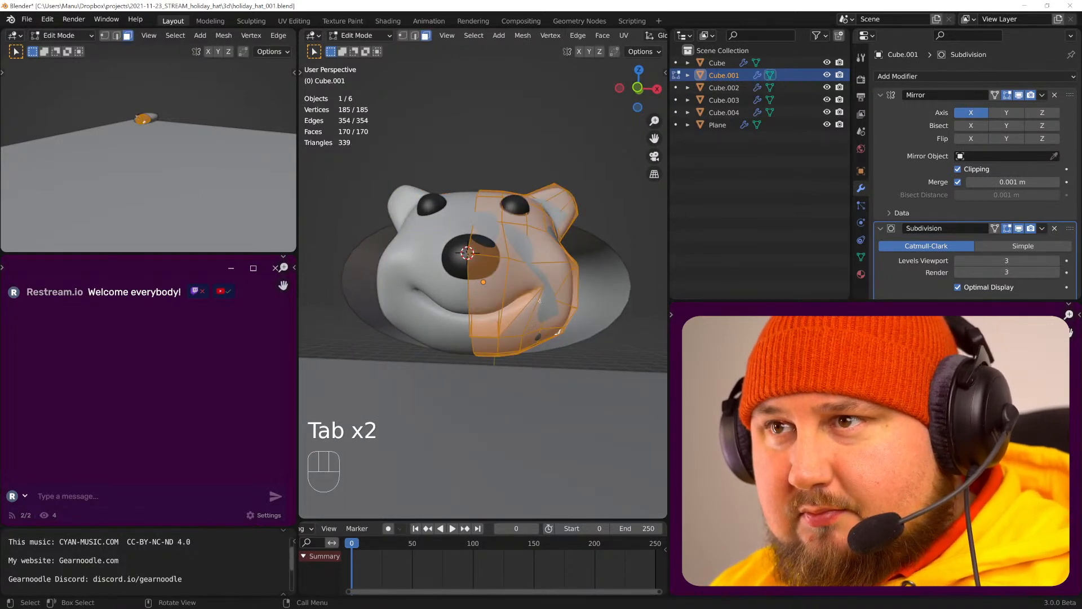
{"action": "key", "text": "1"}
{"action": "left_click", "coordinate": [522, 336]}
{"action": "key", "text": "g"}
{"action": "left_click", "coordinate": [530, 327]}
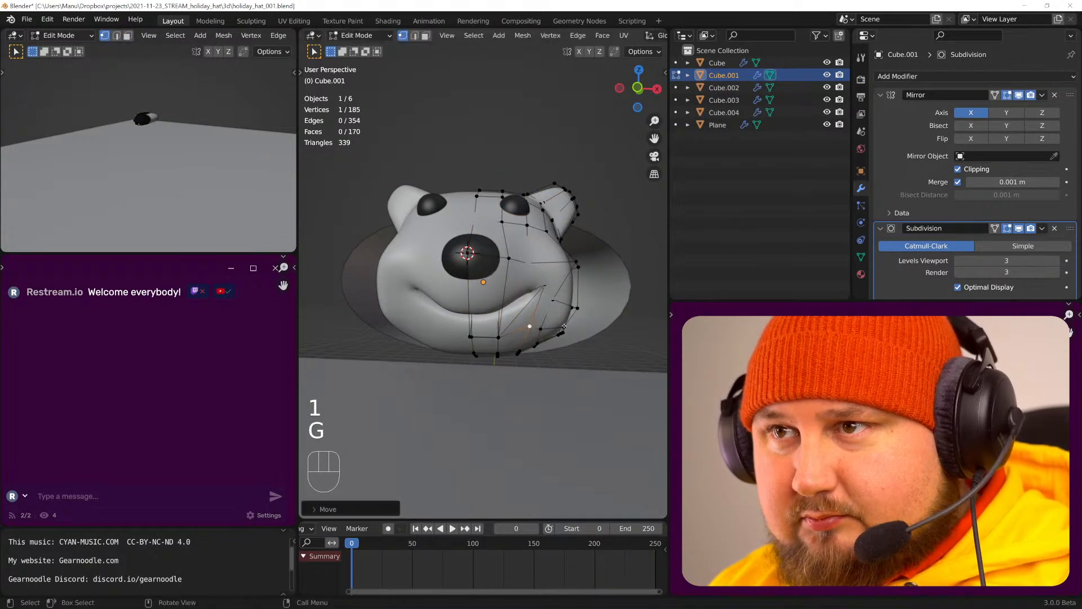
{"action": "key", "text": "alt+s"}
{"action": "left_click", "coordinate": [572, 319]}
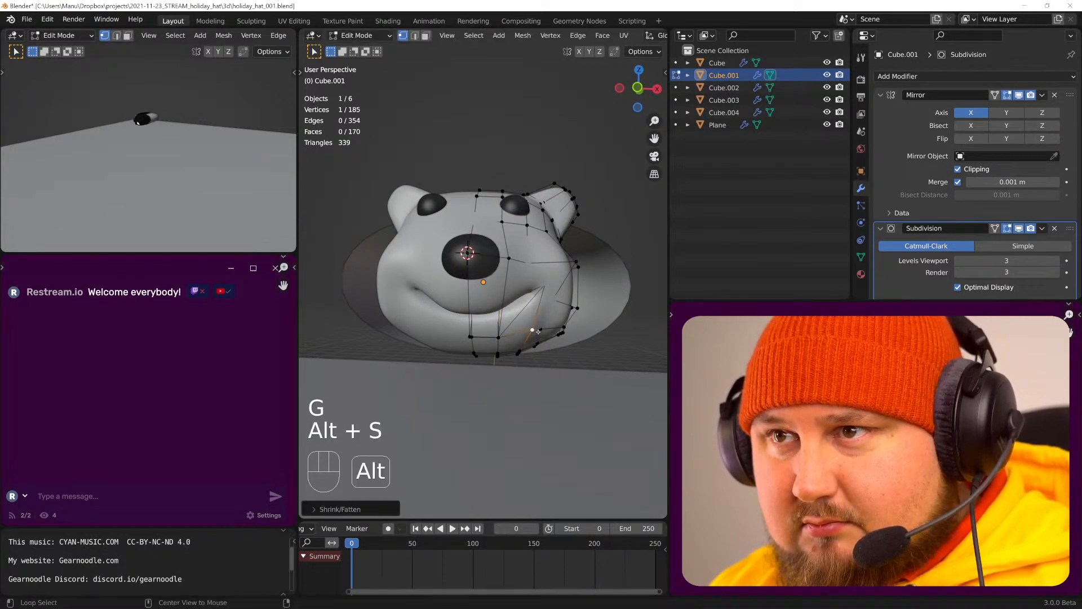
- Fatten the two chin vertices under the mouth by about 0.05 m each and return to Object Mode
{"action": "key", "text": "alt+s"}
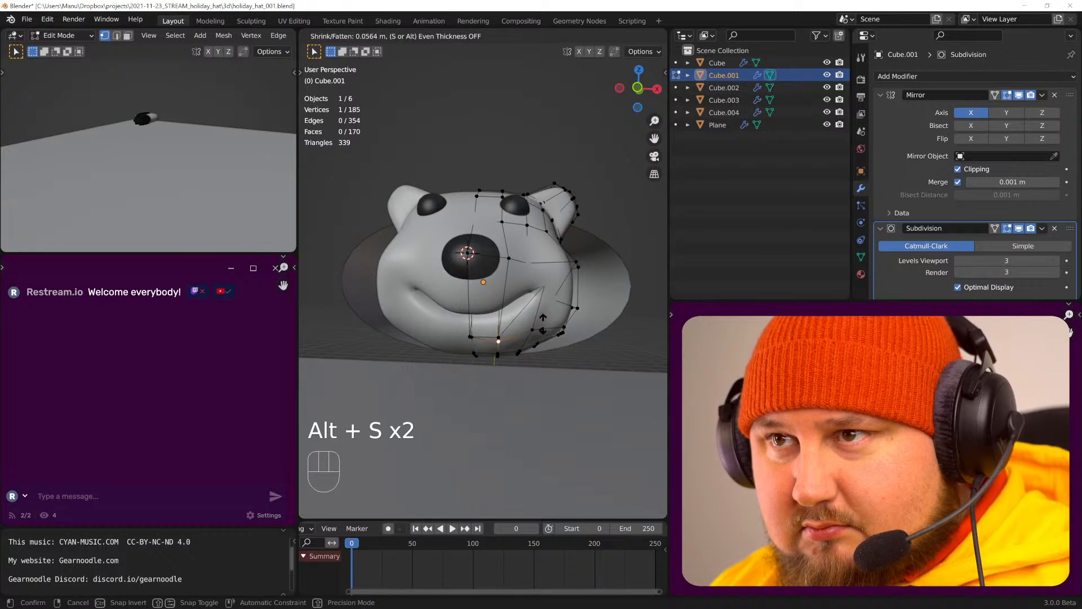
{"action": "left_click", "coordinate": [543, 324]}
{"action": "left_click", "coordinate": [471, 336]}
{"action": "key", "text": "alt+s"}
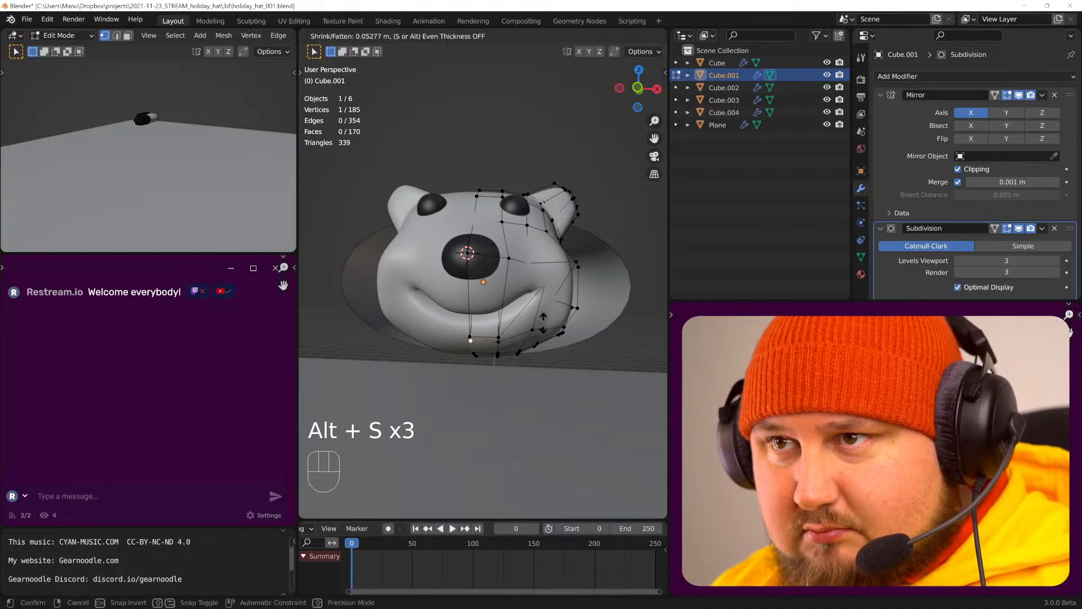
{"action": "left_click", "coordinate": [544, 321]}
{"action": "key", "text": "Tab"}
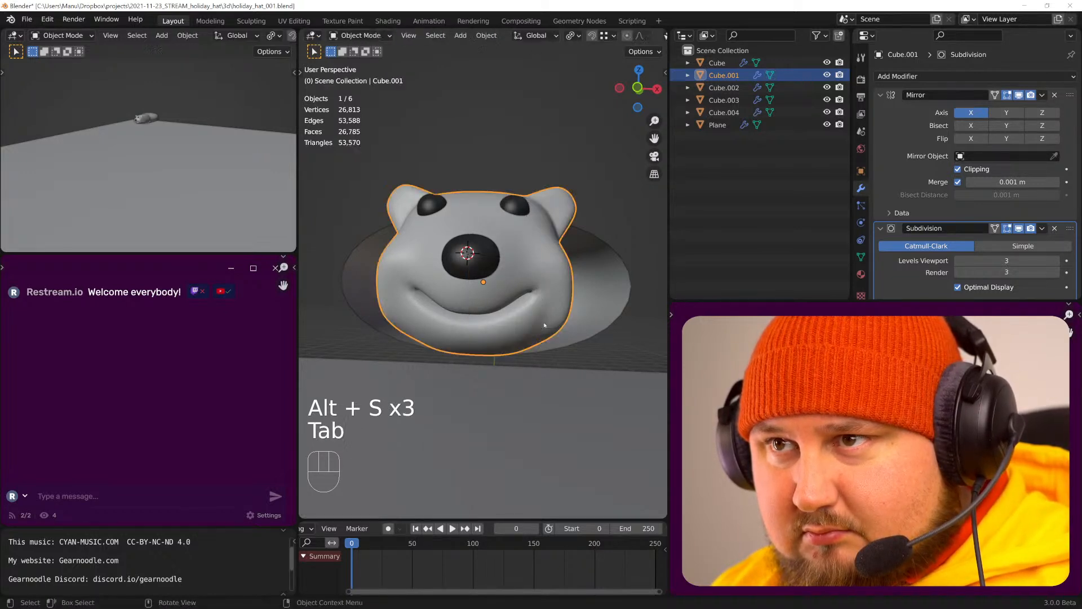
- Move the cheek face beside the mouth's corner farther back and fatten the vertical edge behind it
{"action": "middle_click_drag", "start_coordinate": [544, 322], "coordinate": [431, 337]}
{"action": "key", "text": "Tab"}
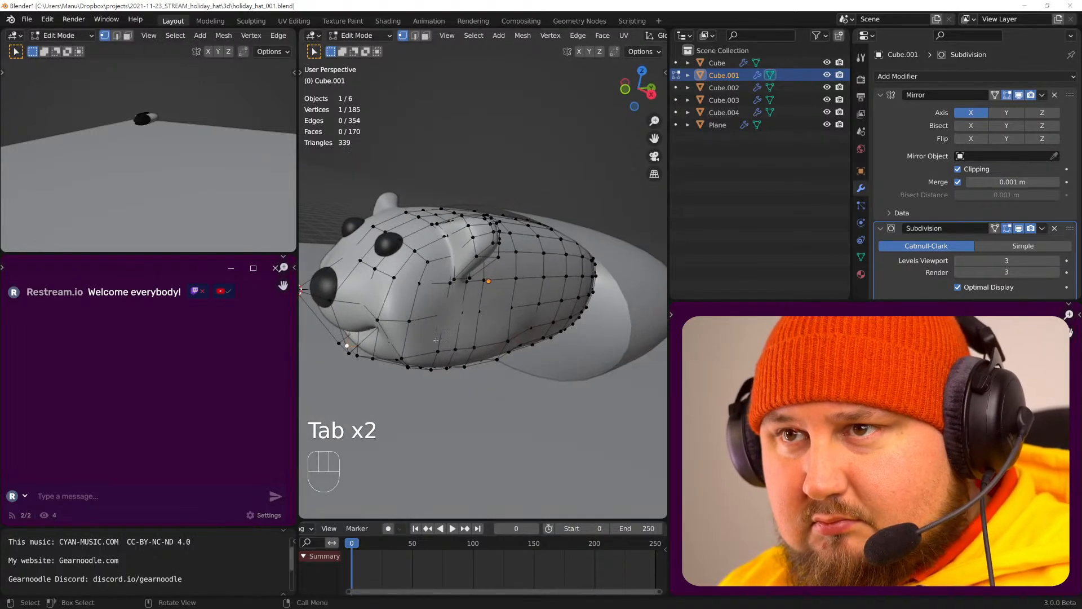
{"action": "key", "text": "3"}
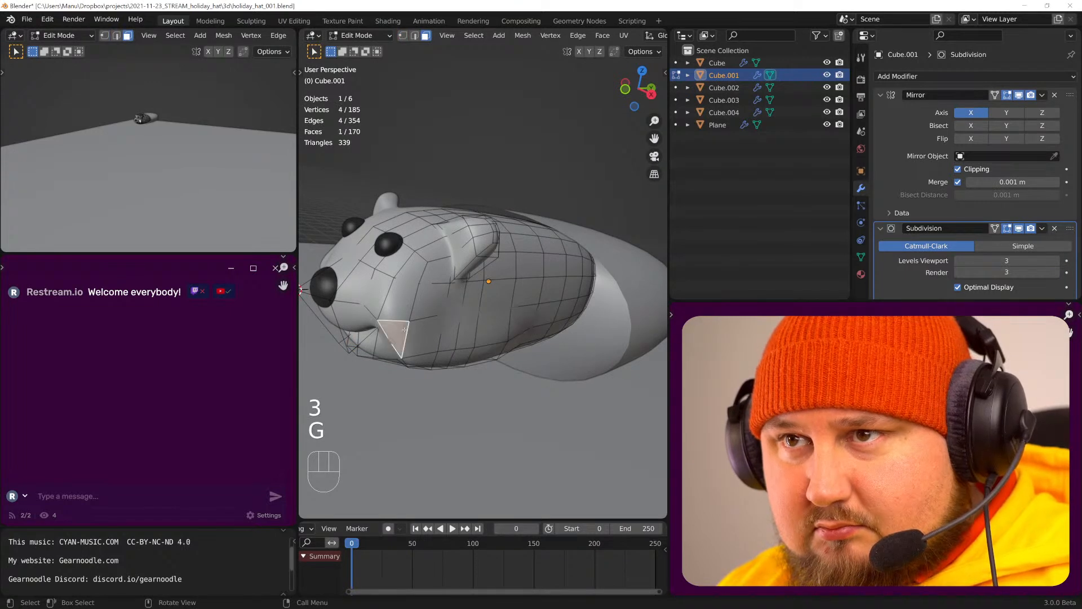
{"action": "key", "text": "g"}
{"action": "left_click", "coordinate": [423, 325]}
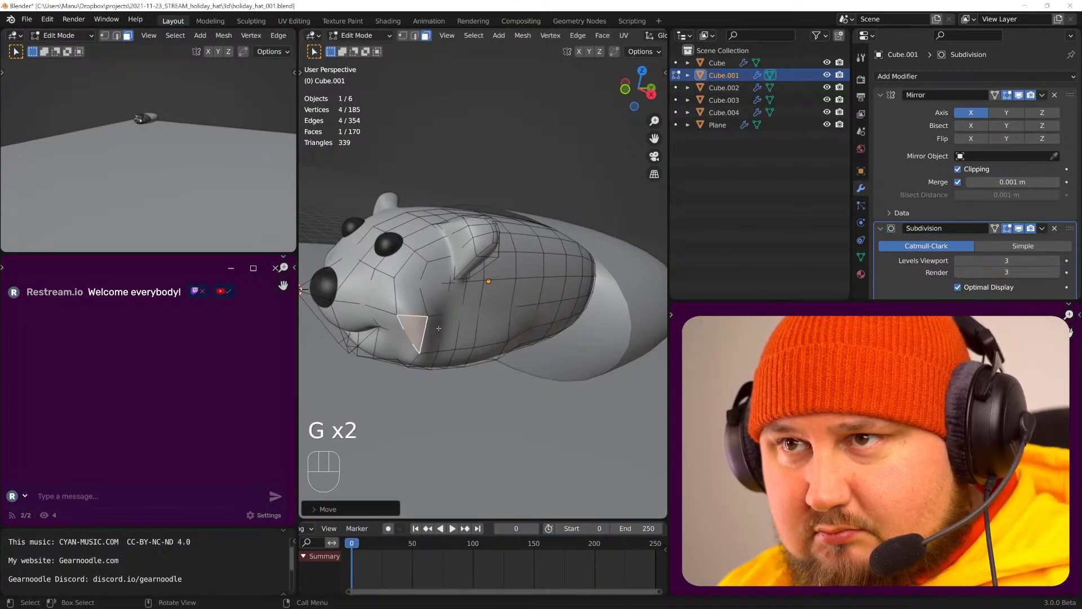
{"action": "key", "text": "2"}
{"action": "key", "text": "alt+s"}
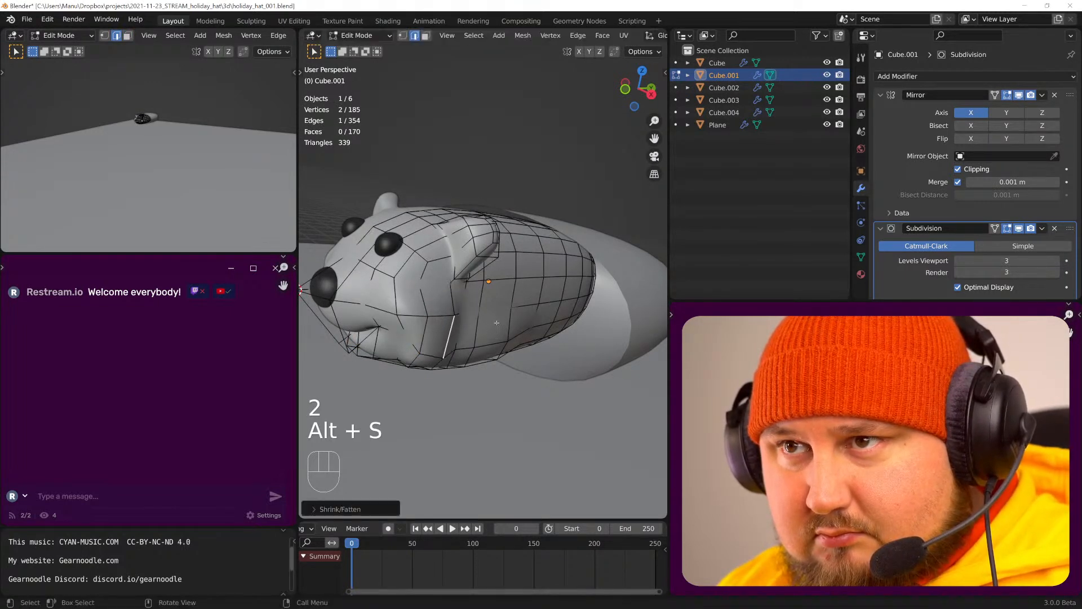
{"action": "key", "text": "Tab"}
{"action": "middle_click_drag", "start_coordinate": [490, 327], "coordinate": [519, 321]}
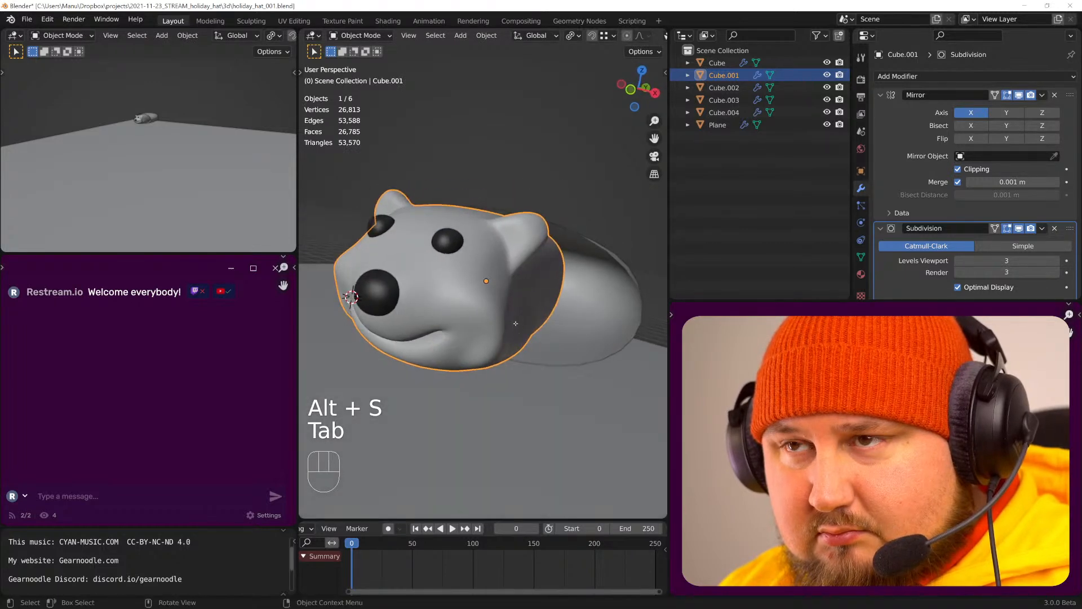
- Select two adjacent faces on the cheek behind the mouth's corner and smooth their vertices twice
{"action": "key", "text": "Tab"}
{"action": "key", "text": "3"}
{"action": "left_click", "coordinate": [499, 331], "text": "shift"}
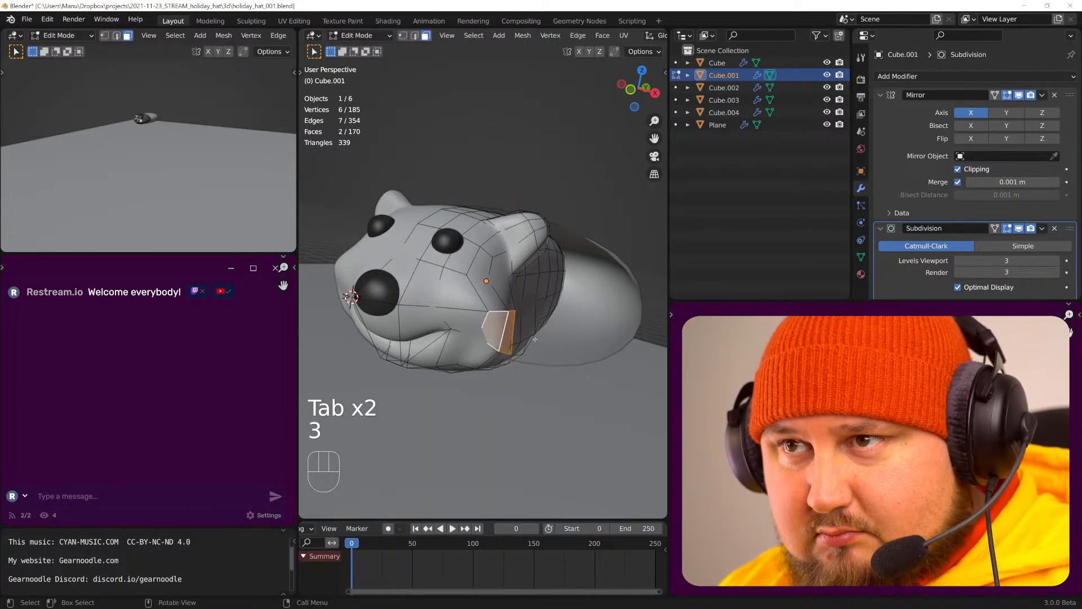
{"action": "key", "text": "ctrl+v"}
{"action": "left_click", "coordinate": [535, 339]}
{"action": "key", "text": "ctrl+v"}
{"action": "left_click", "coordinate": [535, 339]}
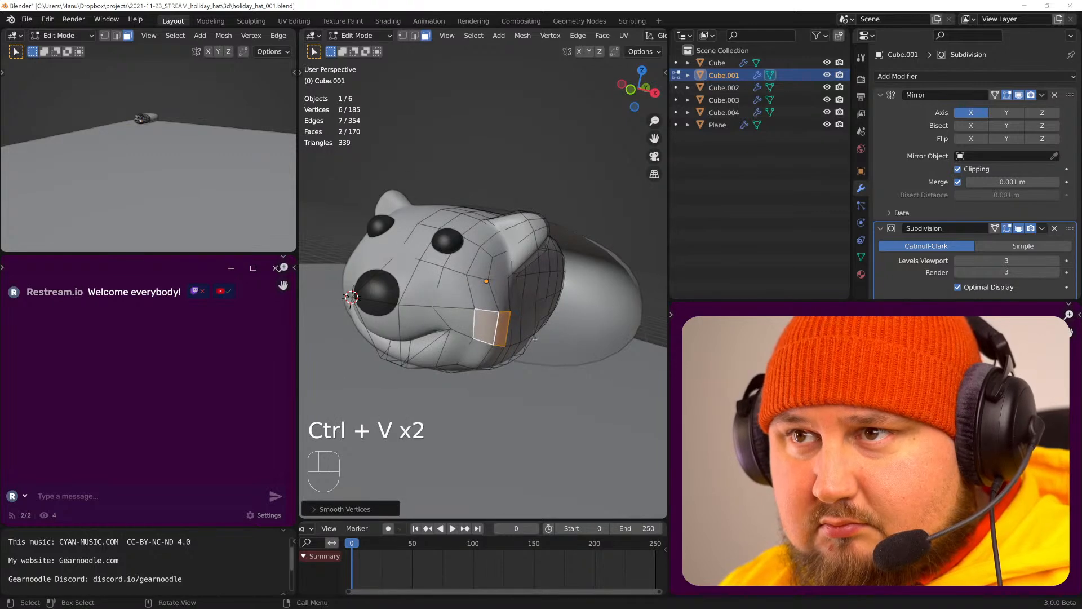
{"action": "key", "text": "s"}
{"action": "key", "text": "Tab"}
{"action": "middle_click_drag", "start_coordinate": [522, 332], "coordinate": [501, 303]}
- Smooth the lower cheek faces twice, adjust them with Shrink/Fatten and return to Object Mode
{"action": "key", "text": "Tab"}
{"action": "left_click", "coordinate": [486, 319]}
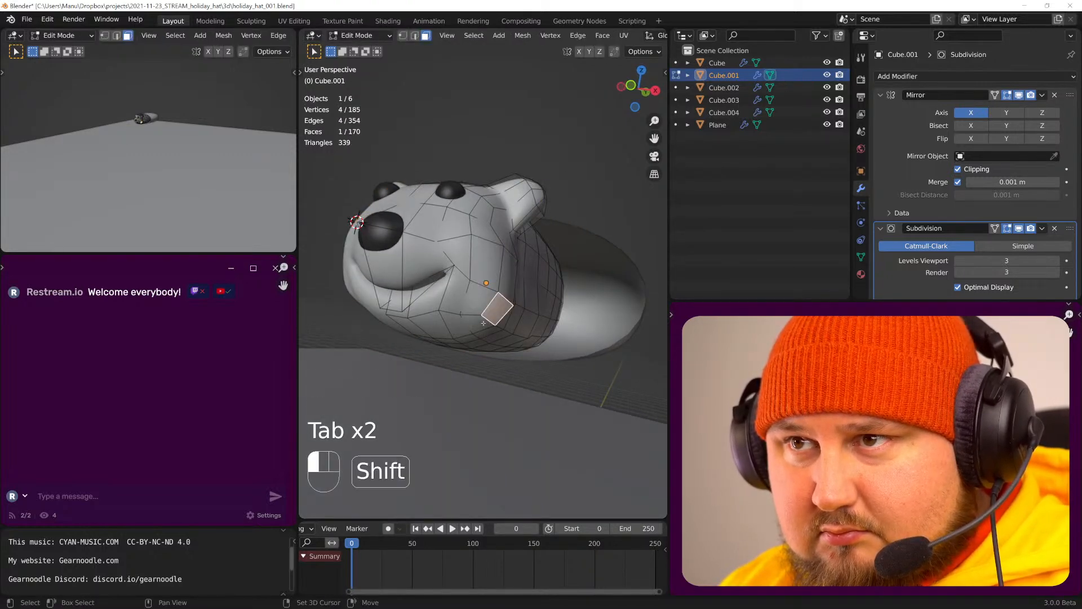
{"action": "key", "text": "ctrl+v"}
{"action": "left_click", "coordinate": [531, 322]}
{"action": "key", "text": "ctrl+v"}
{"action": "left_click", "coordinate": [541, 317]}
{"action": "key", "text": "alt+s"}
{"action": "left_click", "coordinate": [553, 305]}
{"action": "key", "text": "Tab"}
{"action": "middle_click_drag", "start_coordinate": [553, 305], "coordinate": [471, 338]}
{"action": "left_click", "coordinate": [344, 328]}
{"action": "left_click", "coordinate": [406, 280], "text": "shift"}
{"action": "left_click", "coordinate": [356, 255], "text": "shift"}
{"action": "left_click", "coordinate": [469, 282], "text": "shift"}
{"action": "middle_click_drag", "start_coordinate": [460, 293], "coordinate": [578, 255]}
{"action": "left_click", "coordinate": [581, 253]}
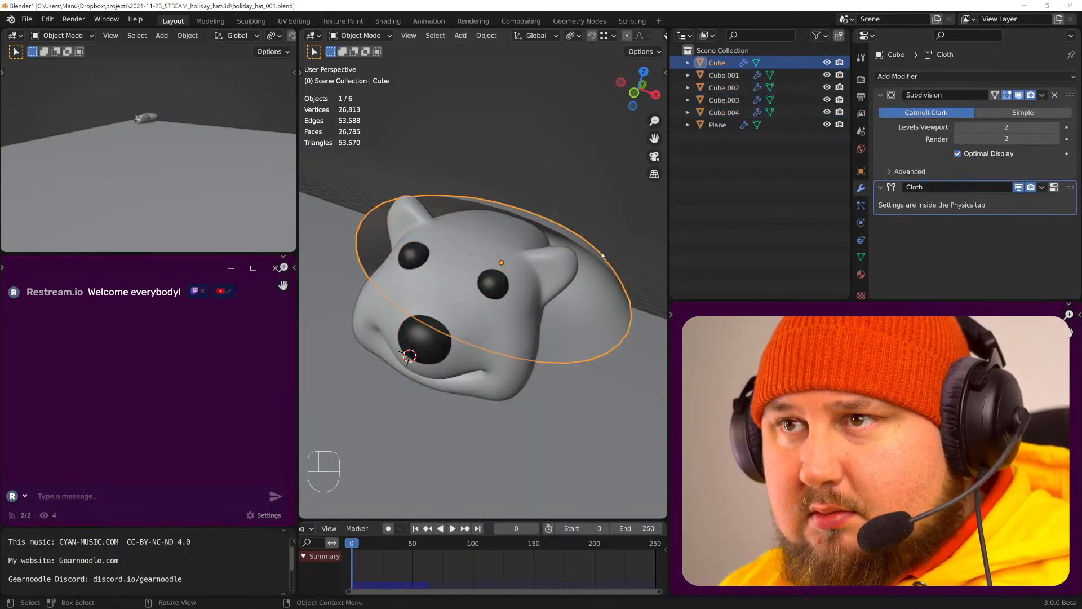
- Apply the Mirror modifier of the head object
{"action": "left_click", "coordinate": [505, 248]}
{"action": "left_click", "coordinate": [1042, 93]}
{"action": "left_click", "coordinate": [992, 149]}
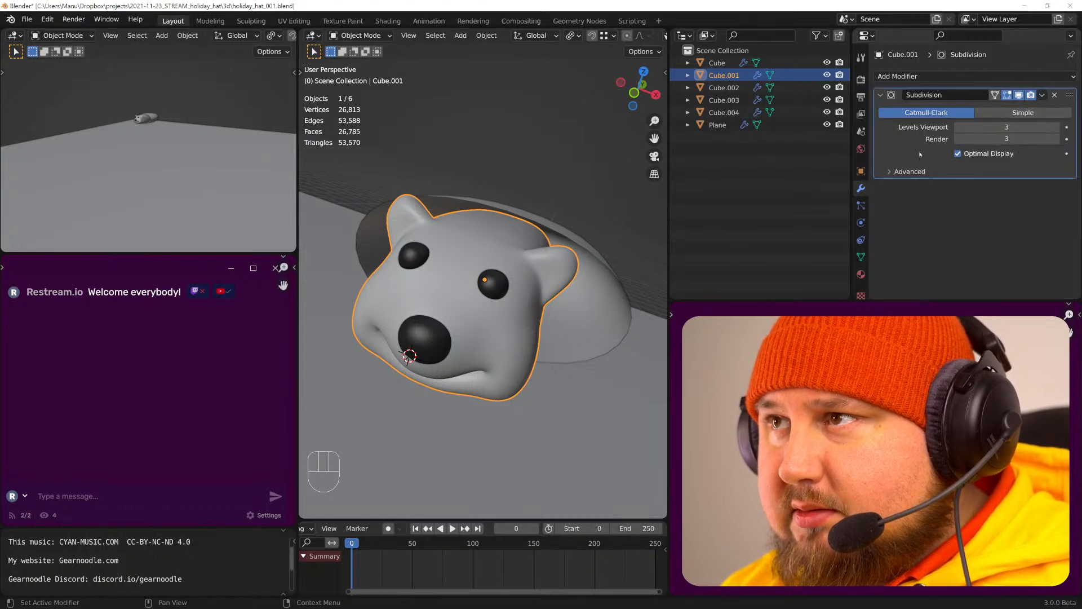
- Join the nose and both eyes into the head object, keeping the head as the active object
{"action": "left_click", "coordinate": [430, 340], "text": "shift"}
{"action": "left_click", "coordinate": [414, 257], "text": "shift"}
{"action": "left_click", "coordinate": [493, 285], "text": "shift"}
{"action": "left_click", "coordinate": [472, 296], "text": "shift"}
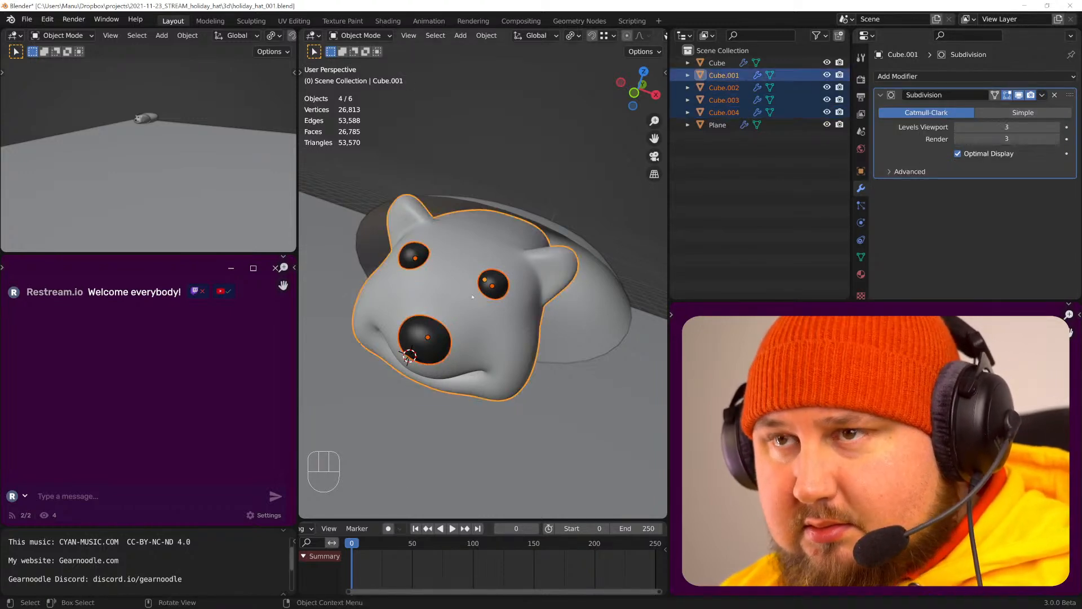
{"action": "key", "text": "ctrl+j"}
- Select only the linked head mesh in Edit Mode and assign it a new material in a second material slot
{"action": "key", "text": "Tab"}
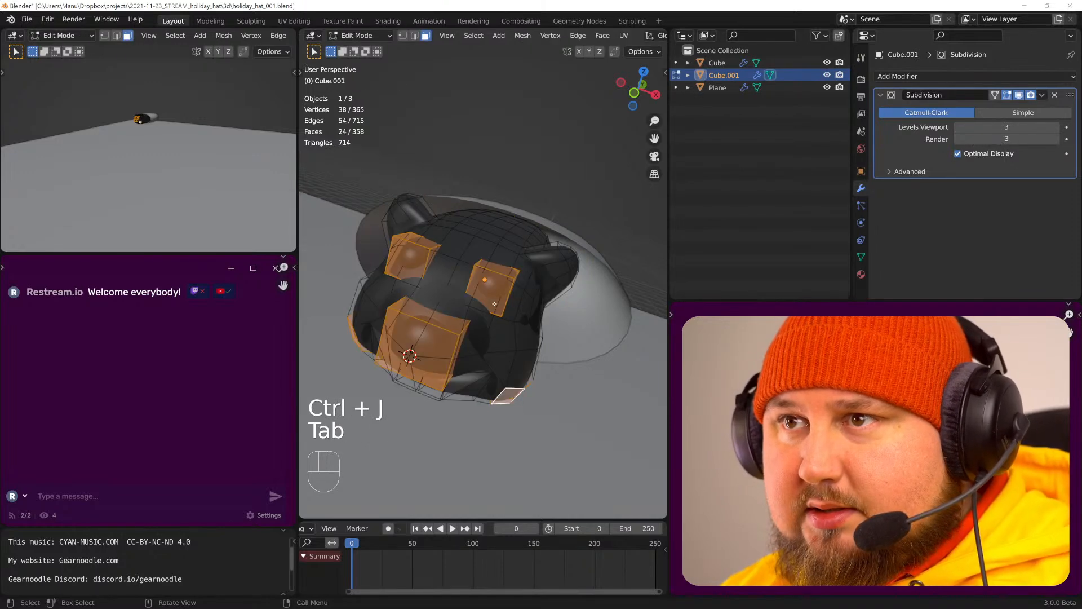
{"action": "key", "text": "alt+a"}
{"action": "key", "text": "l"}
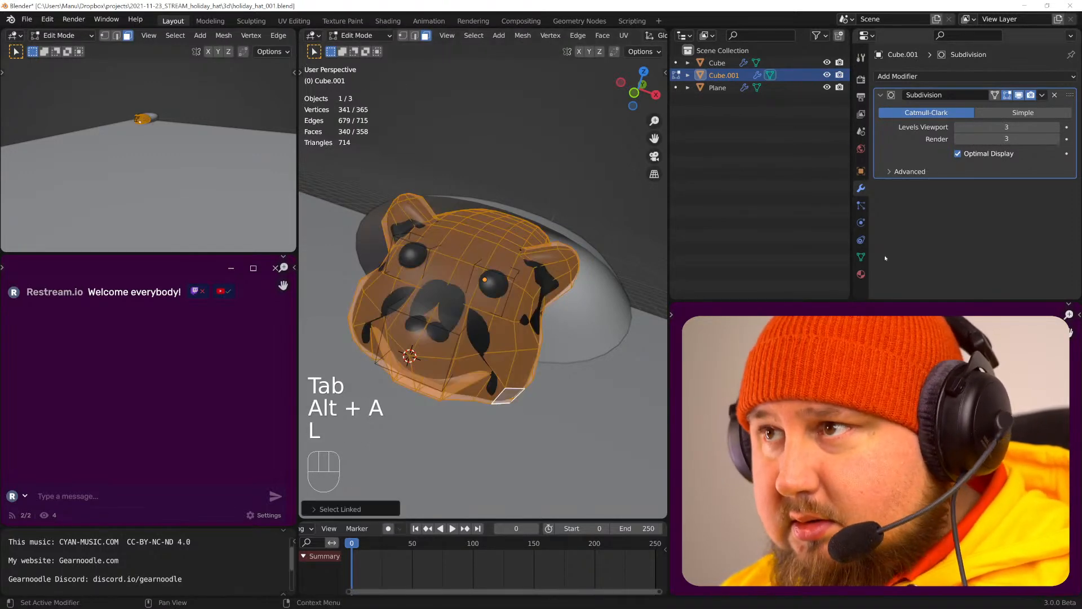
{"action": "left_click", "coordinate": [860, 274]}
{"action": "left_click", "coordinate": [1072, 76]}
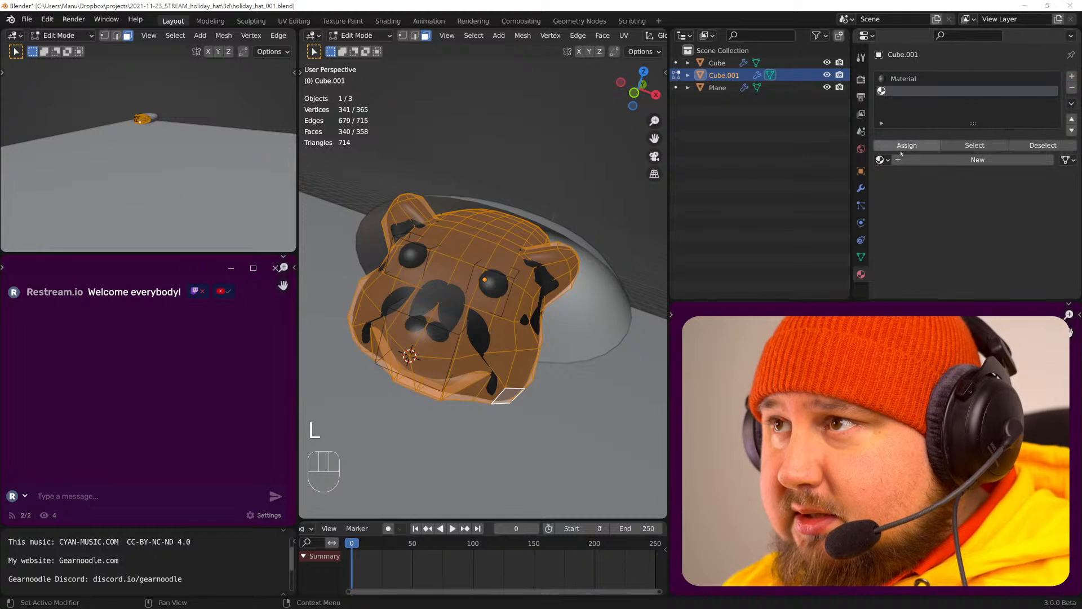
{"action": "left_click", "coordinate": [927, 161]}
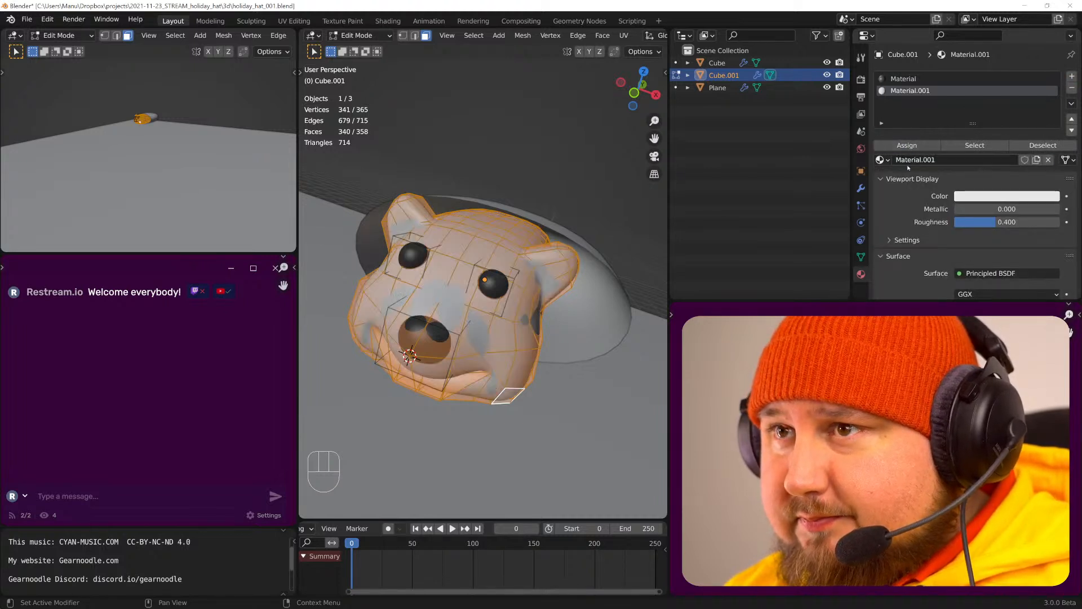
- Set the new head material's viewport color to a light peach with a hue of about 0.062 and deselect everything
{"action": "key", "text": "Tab"}
{"action": "left_click", "coordinate": [991, 183]}
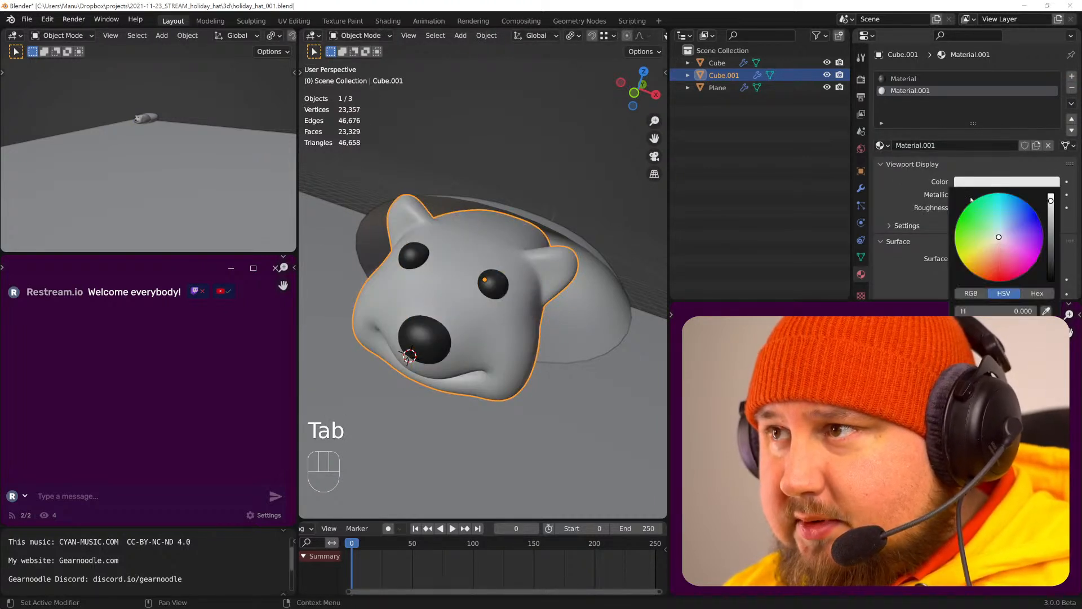
{"action": "left_click", "coordinate": [991, 255]}
{"action": "left_click_drag", "start_coordinate": [992, 251], "coordinate": [994, 248]}
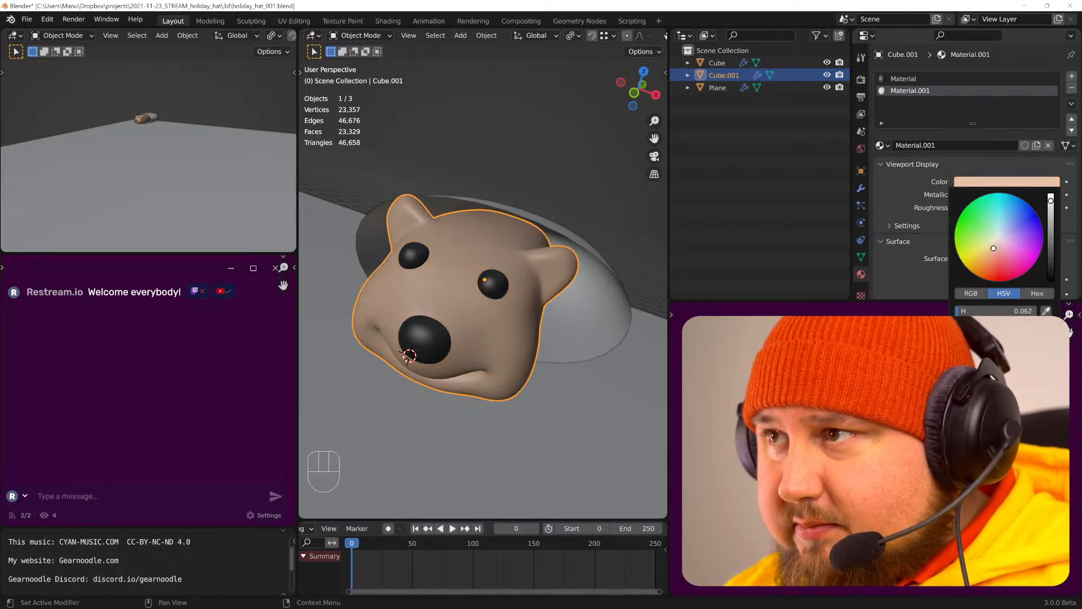
{"action": "middle_click_drag", "start_coordinate": [451, 282], "coordinate": [503, 290]}
{"action": "key", "text": "alt+a"}
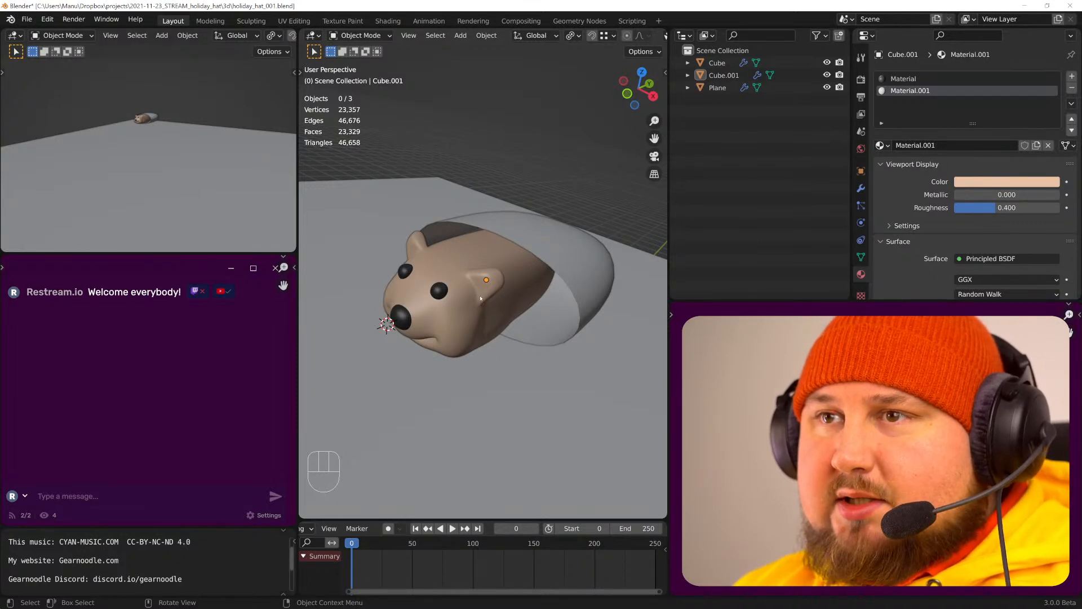
- Add Collision physics to the head and play the cloth simulation to test it
{"action": "mouse_move", "coordinate": [477, 295]}
{"action": "middle_mouse_down"}
{"action": "mouse_move", "coordinate": [494, 292]}
{"action": "mouse_move", "coordinate": [477, 290]}
{"action": "middle_mouse_up"}
{"action": "left_click", "coordinate": [500, 282]}
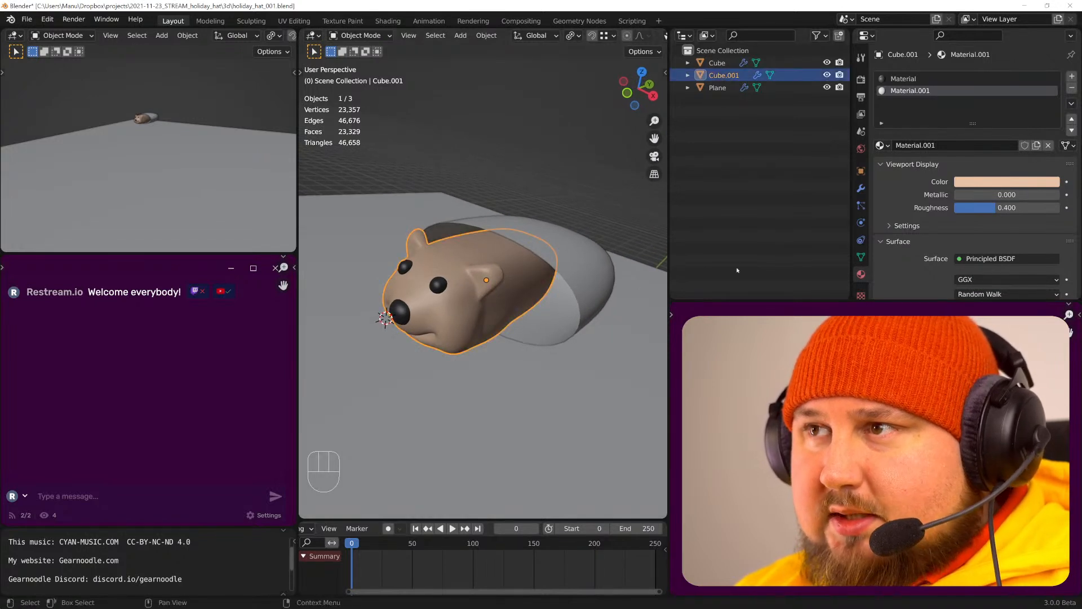
{"action": "left_click", "coordinate": [861, 205]}
{"action": "left_click", "coordinate": [861, 188]}
{"action": "left_click", "coordinate": [861, 223]}
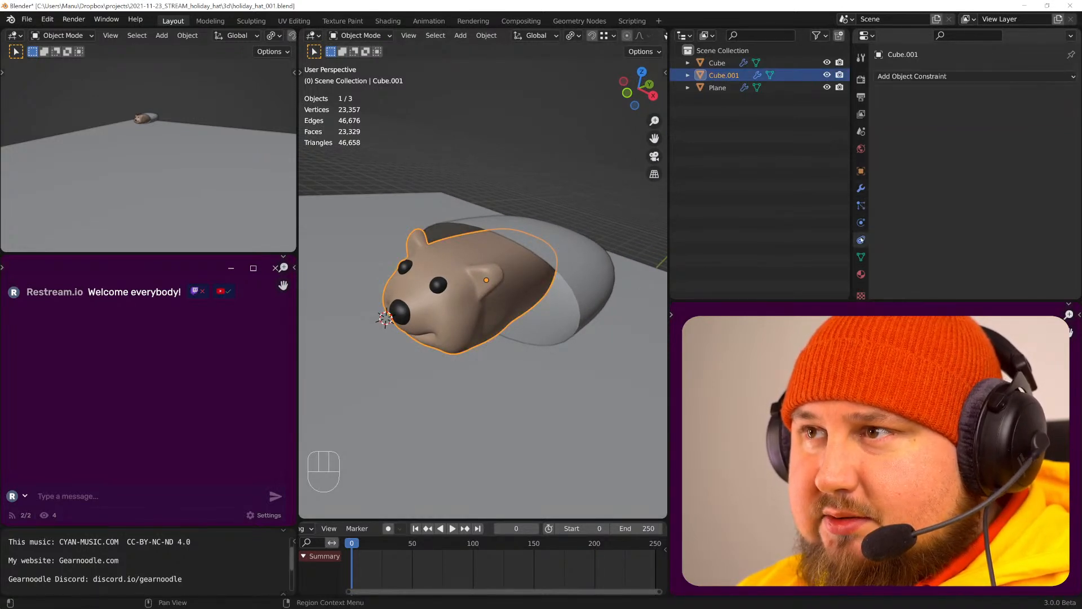
{"action": "left_click", "coordinate": [925, 89]}
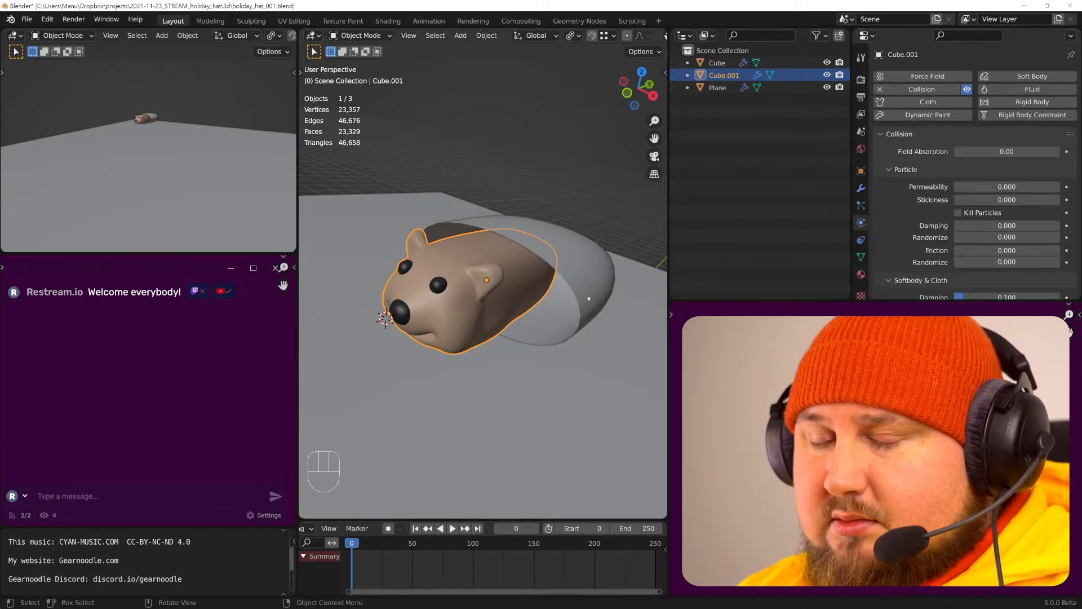
{"action": "key", "text": "space"}
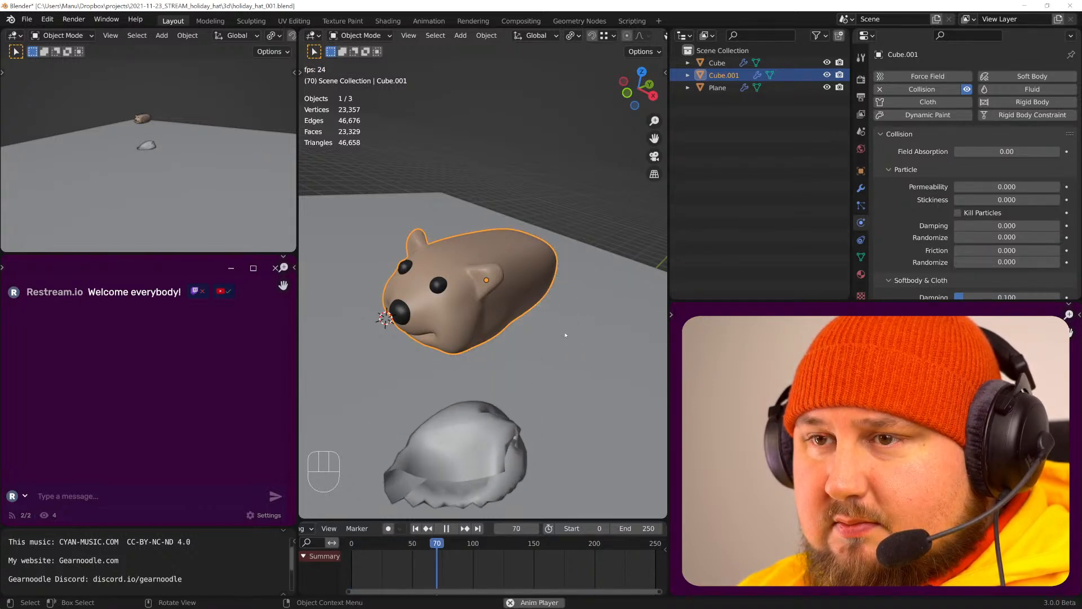
{"action": "key", "text": "space"}
- Return to frame 0 and insert a Location keyframe for the head
{"action": "left_click", "coordinate": [351, 545]}
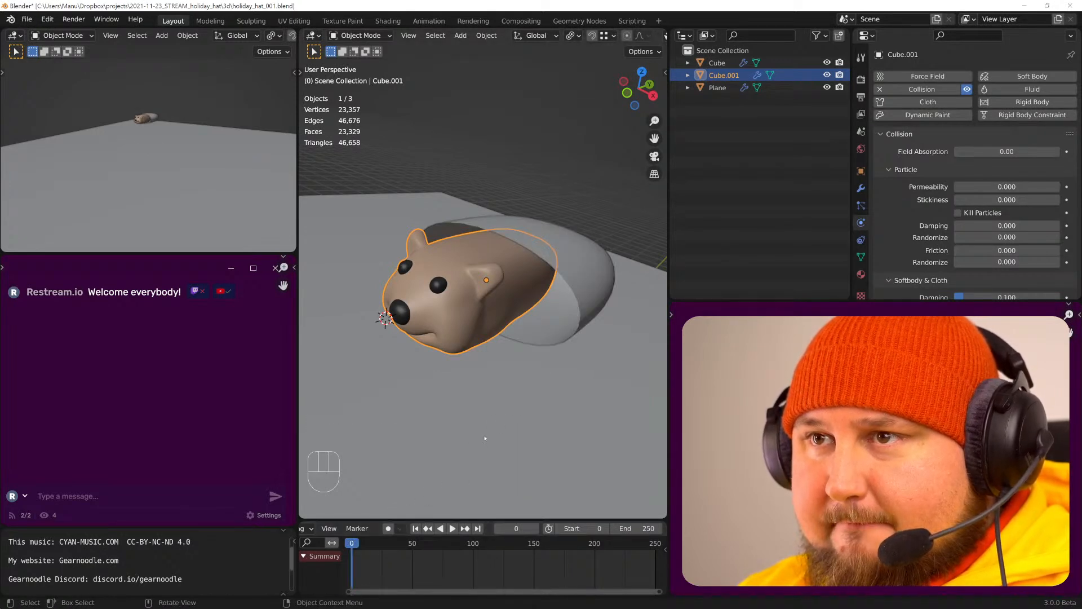
{"action": "key", "text": "i"}
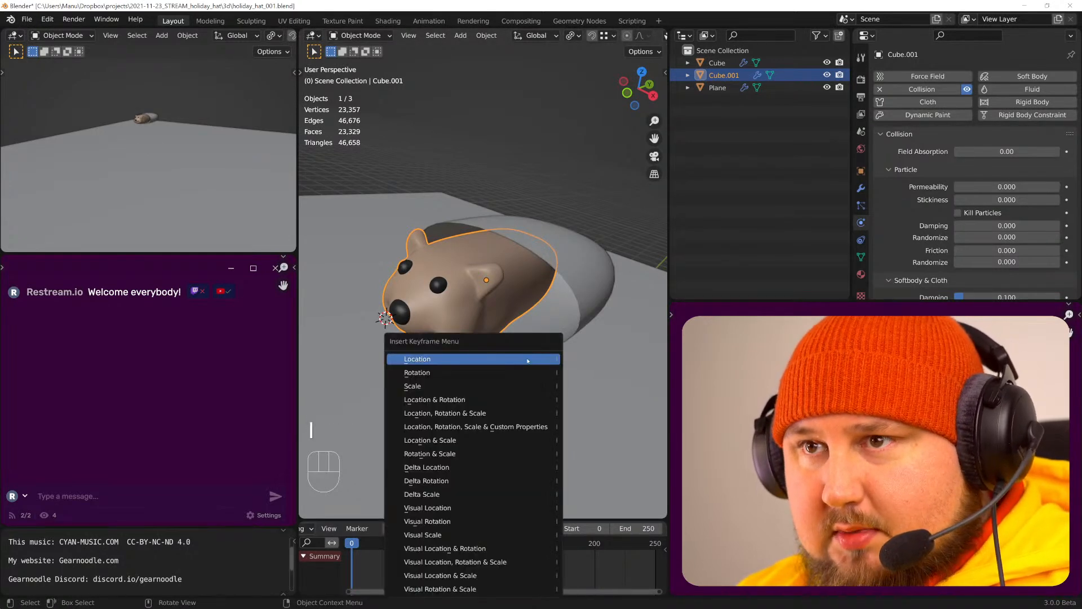
{"action": "left_click", "coordinate": [514, 365]}
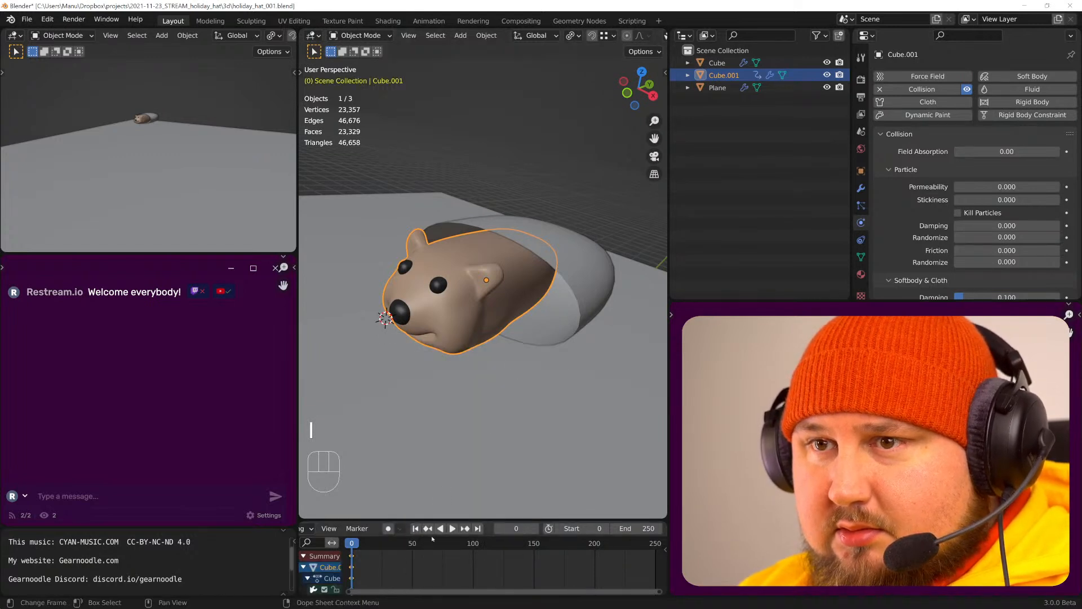
- At frame 100, lower the head along Z to the ground plane and insert a Location keyframe
{"action": "left_click", "coordinate": [469, 545]}
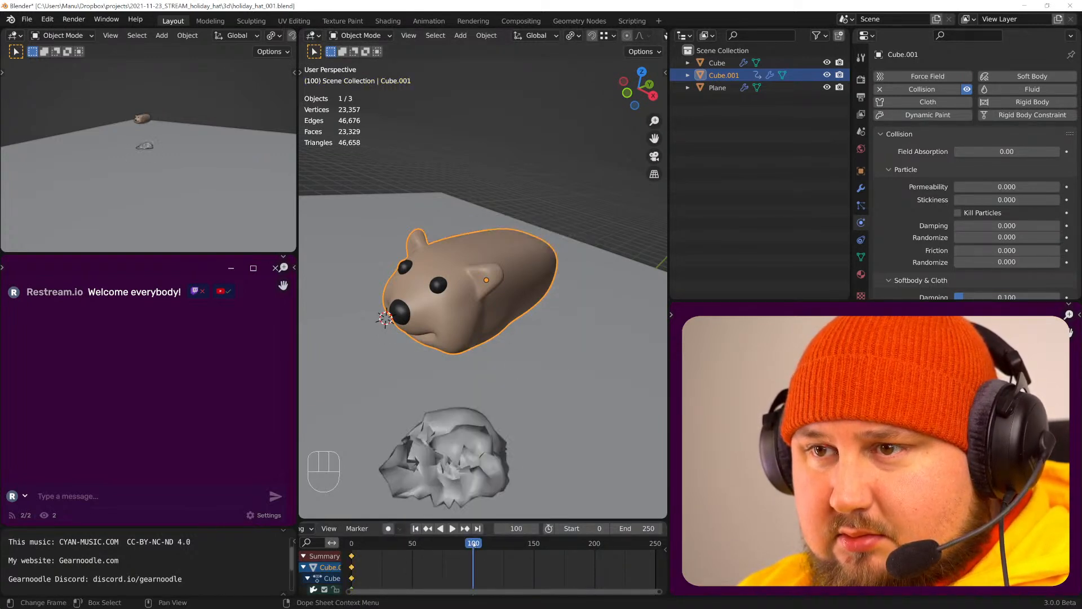
{"action": "key", "text": "g"}
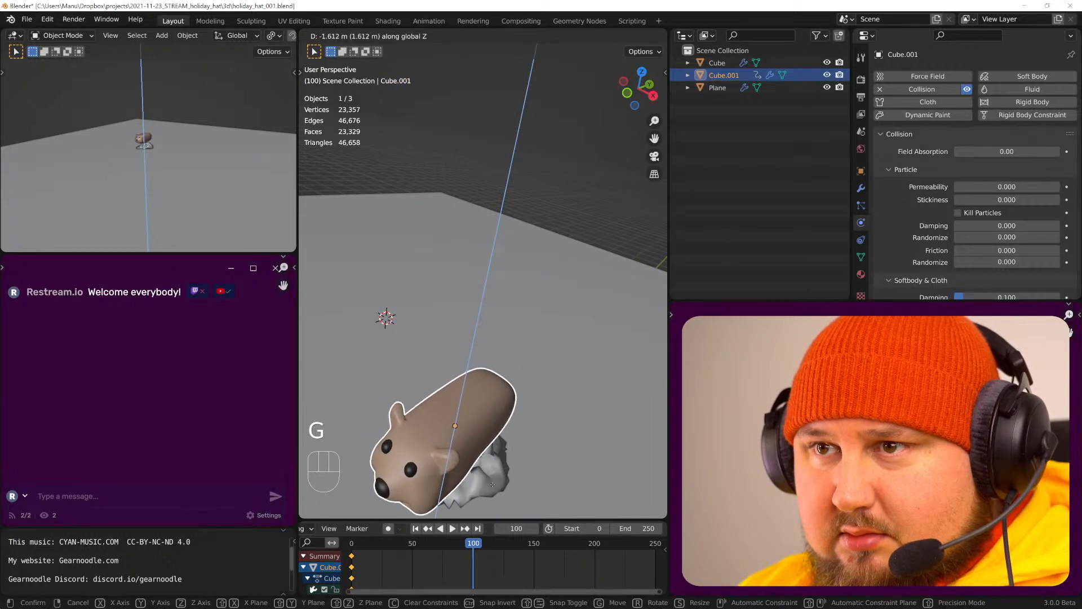
{"action": "left_click", "coordinate": [512, 418], "text": "shift"}
{"action": "middle_click_drag", "start_coordinate": [512, 419], "coordinate": [514, 376], "text": "shift"}
{"action": "middle_click_drag", "start_coordinate": [506, 420], "coordinate": [479, 361]}
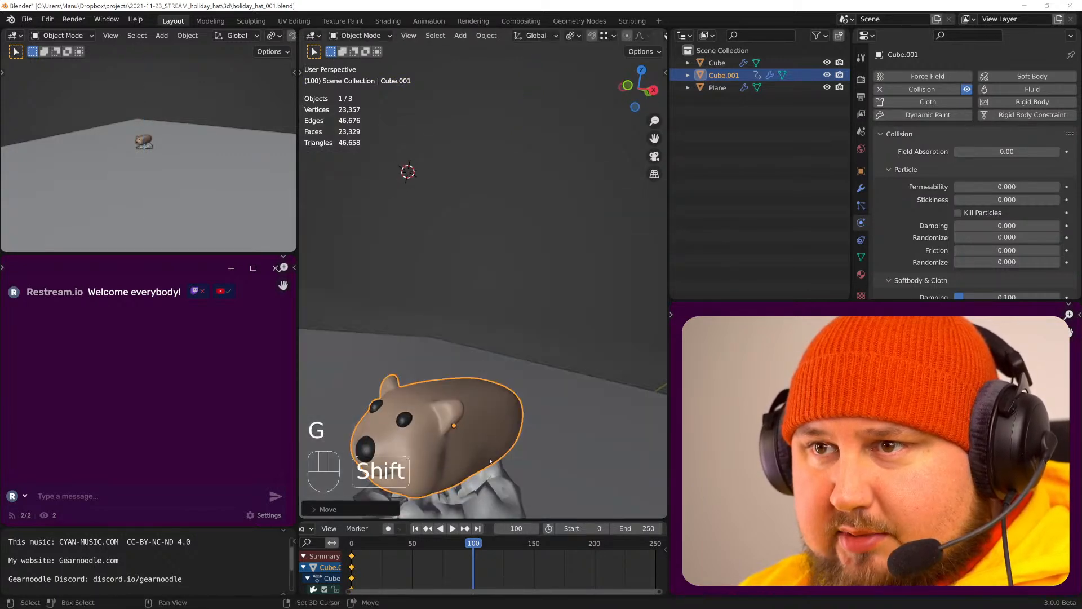
{"action": "middle_click_drag", "start_coordinate": [491, 454], "coordinate": [479, 333], "text": "shift"}
{"action": "scroll", "coordinate": [479, 314], "scroll_direction": "down", "scroll_amount": 5}
{"action": "key", "text": "g"}
{"action": "key", "text": "z"}
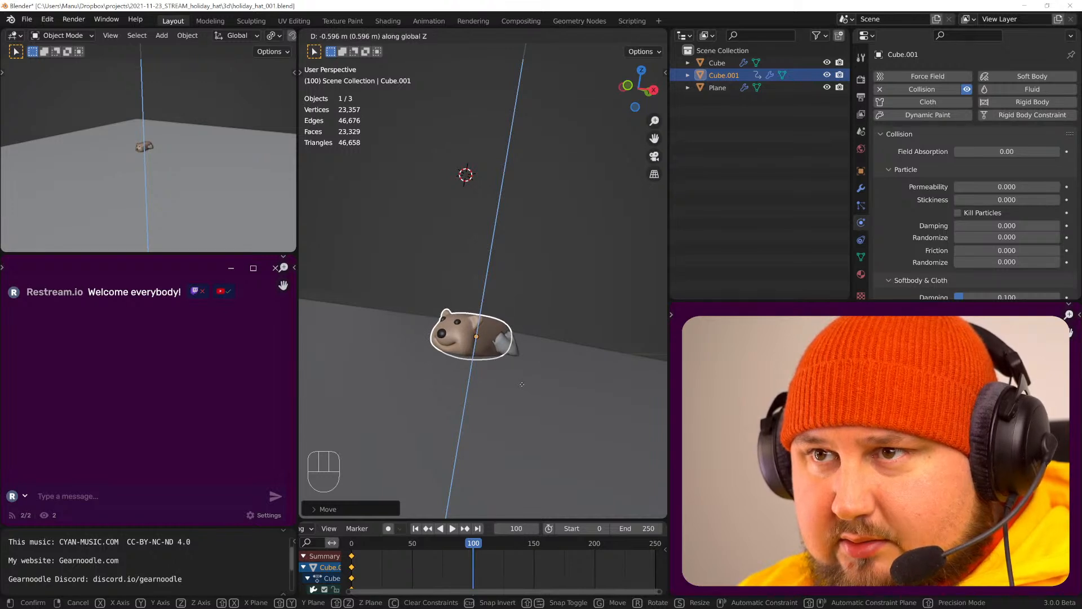
{"action": "left_click", "coordinate": [523, 382]}
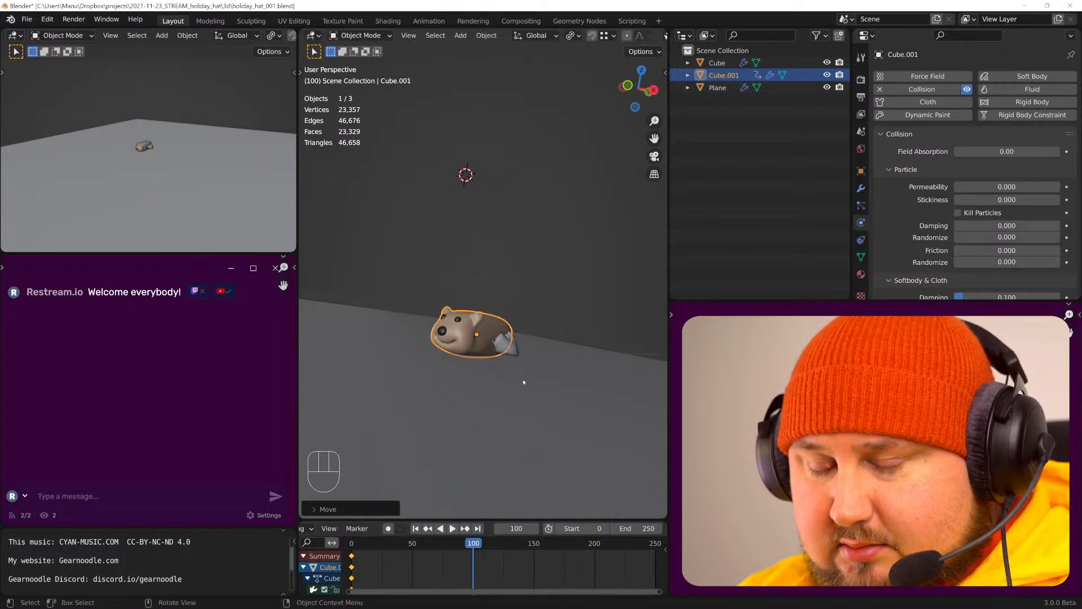
{"action": "key", "text": "i"}
{"action": "left_click", "coordinate": [513, 368]}
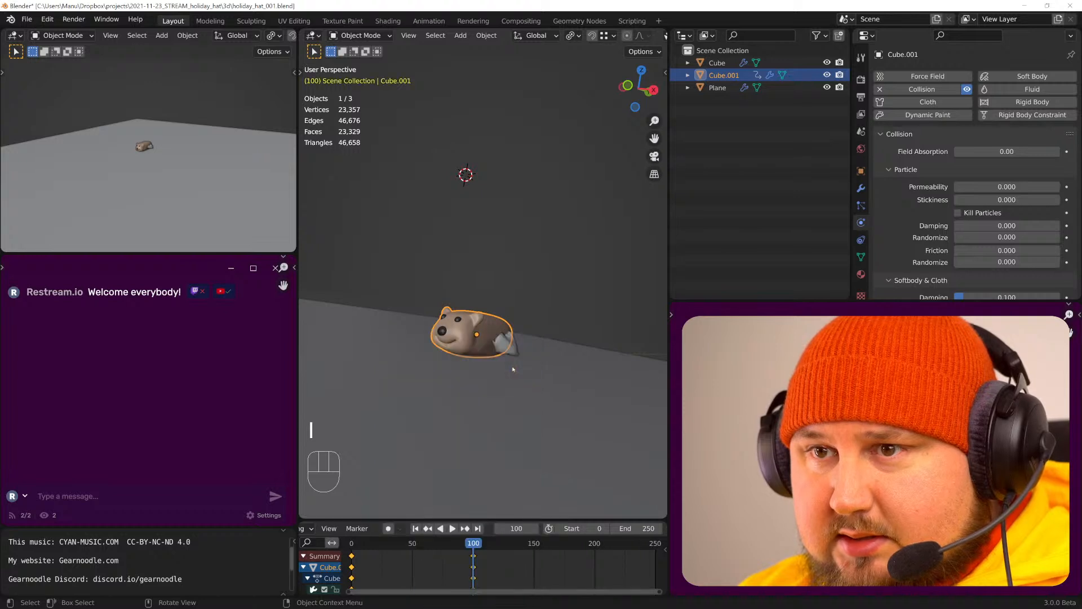
- Play the simulation from frame 0 to check how the hat follows the falling head, and return to frame 0
{"action": "left_click", "coordinate": [353, 546]}
{"action": "key", "text": "space"}
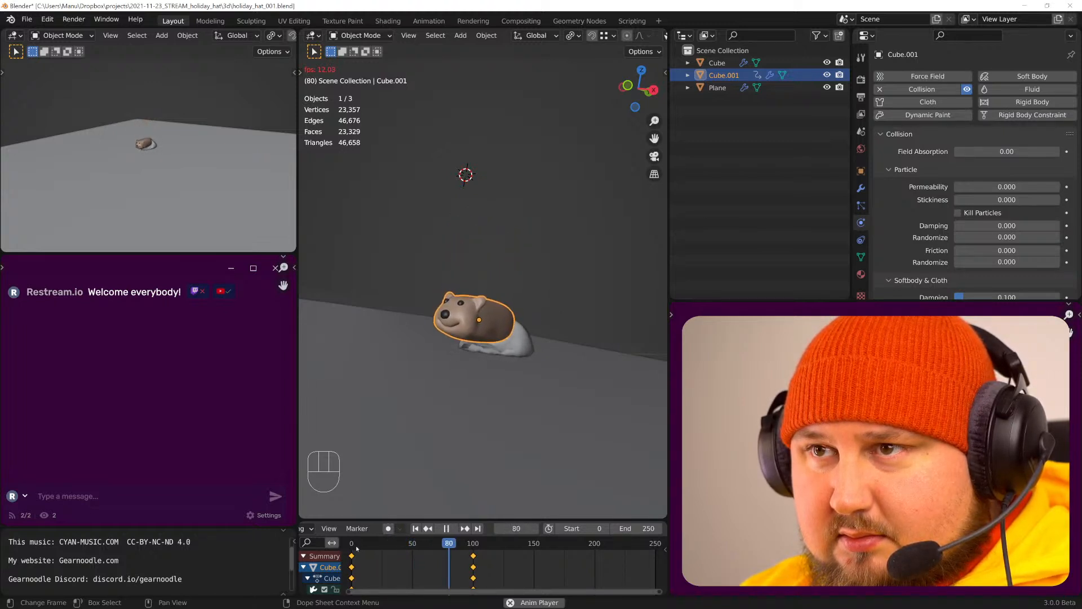
{"action": "key", "text": "space"}
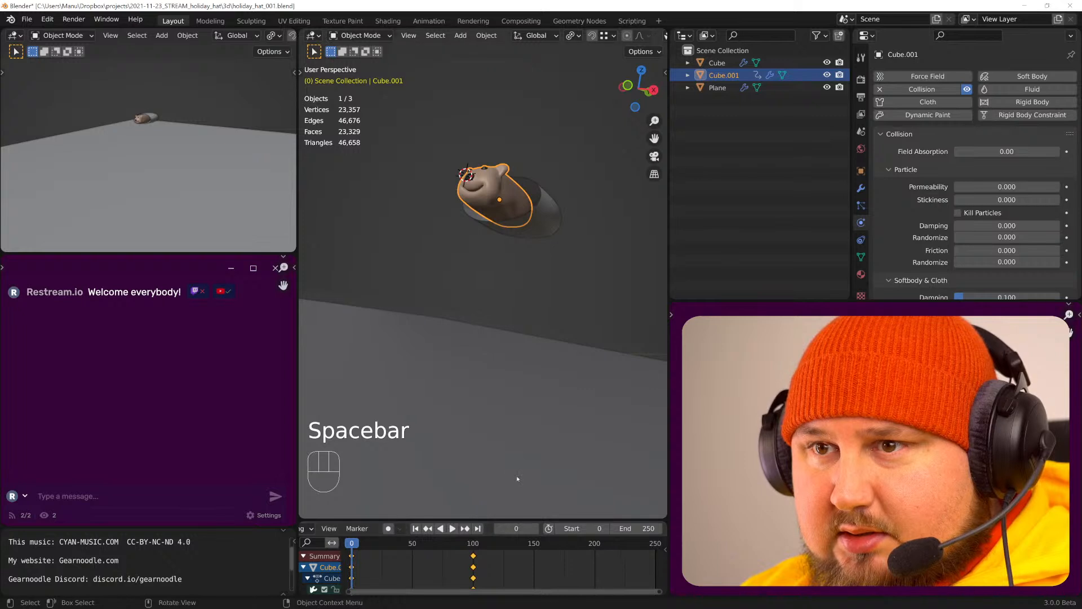
- Lower the head and hat together along Z at frame 0 to just above the ground and re-key the head's location
{"action": "left_click", "coordinate": [542, 231], "text": "shift"}
{"action": "key", "text": "g"}
{"action": "key", "text": "z"}
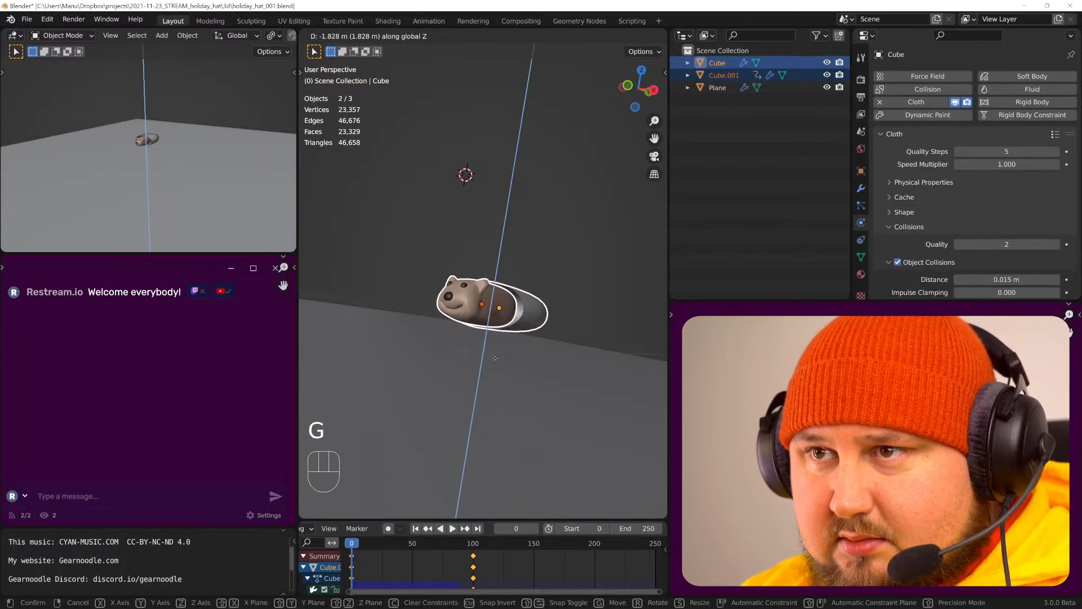
{"action": "left_click", "coordinate": [495, 325]}
{"action": "left_click", "coordinate": [491, 299]}
{"action": "key", "text": "i"}
{"action": "left_click", "coordinate": [528, 328]}
- Test the lowered animation and move the head's second location keyframe to about frame 32
{"action": "key", "text": "space"}
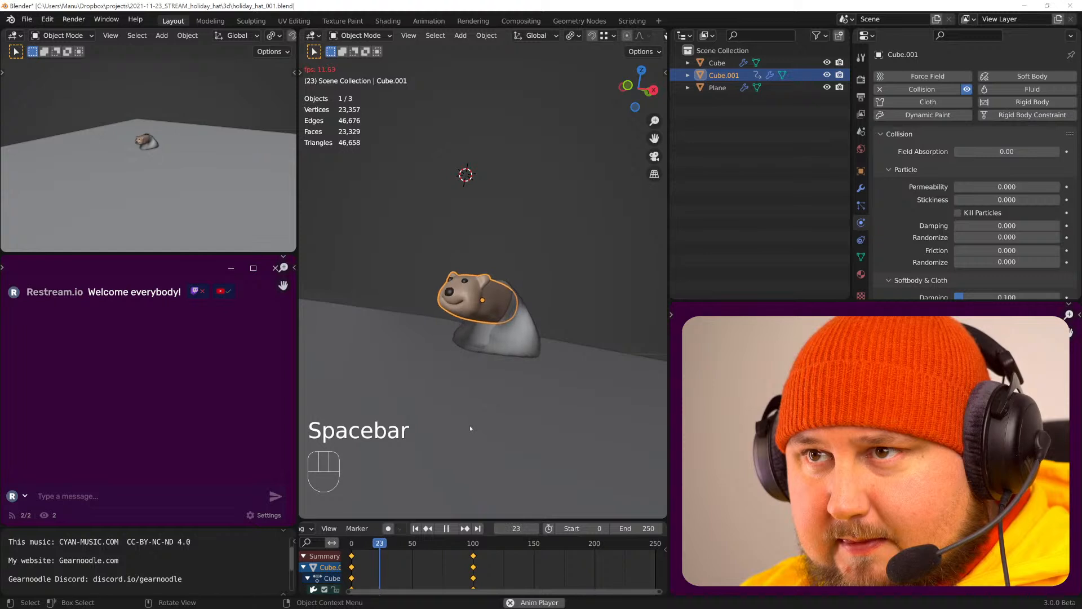
{"action": "key", "text": "space"}
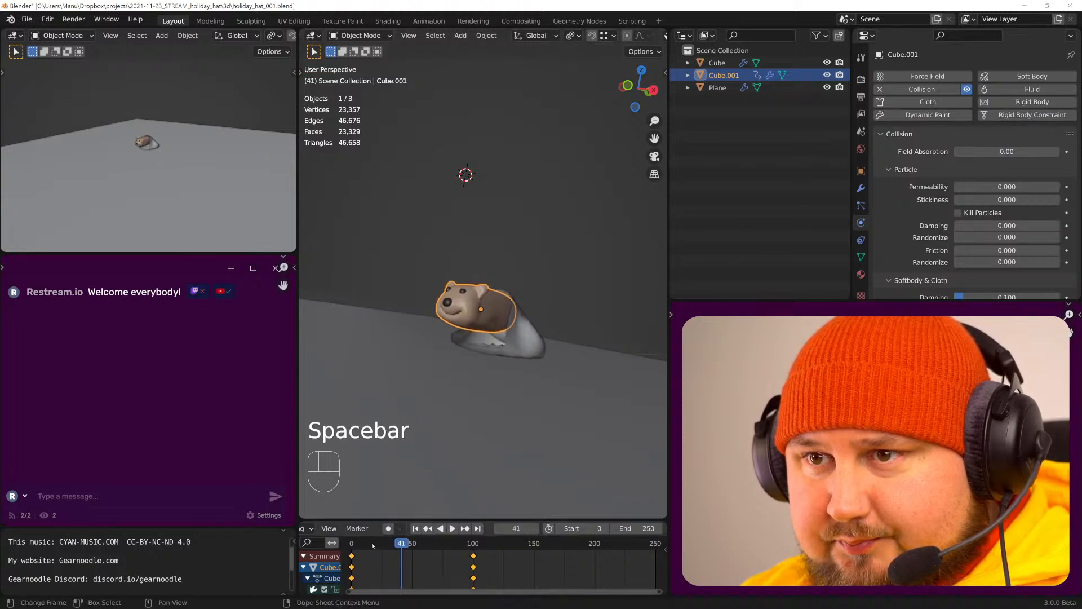
{"action": "left_click", "coordinate": [303, 556]}
{"action": "key", "text": "g"}
{"action": "left_click", "coordinate": [414, 558]}
- Play the faster head animation, inspect how the cloth hat lands around the head, and return to frame 0
{"action": "key", "text": "space"}
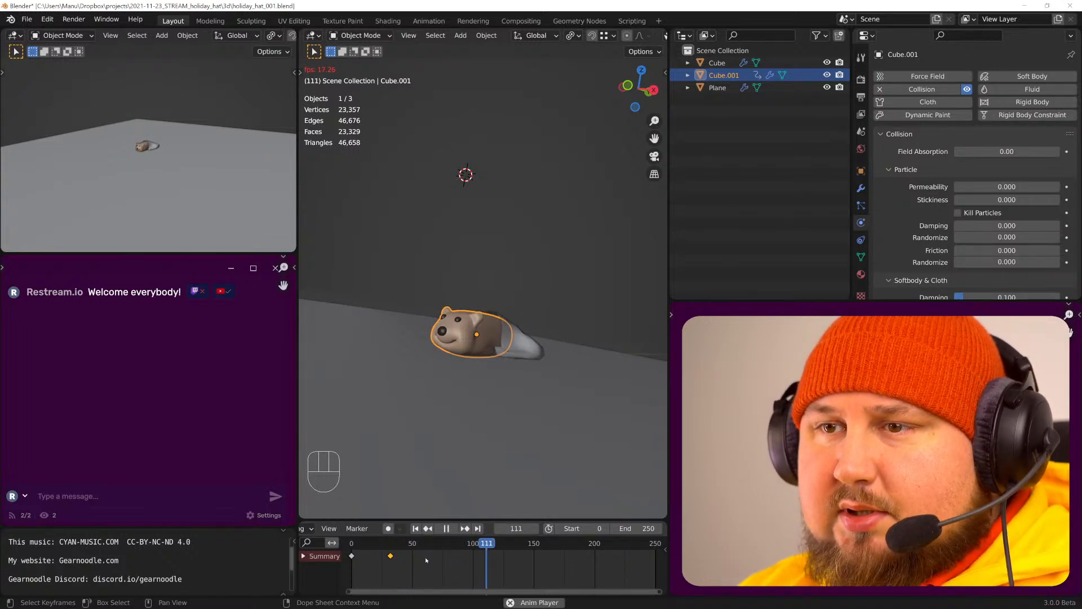
{"action": "key", "text": "space"}
{"action": "left_click", "coordinate": [494, 464]}
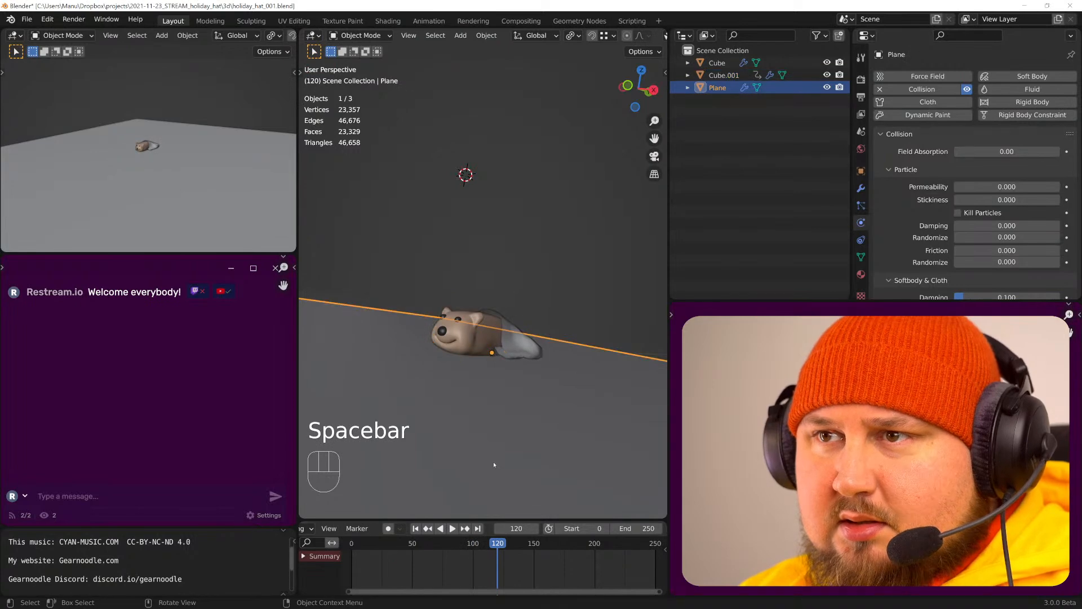
{"action": "left_click", "coordinate": [520, 378]}
{"action": "middle_click_drag", "start_coordinate": [521, 379], "coordinate": [443, 338]}
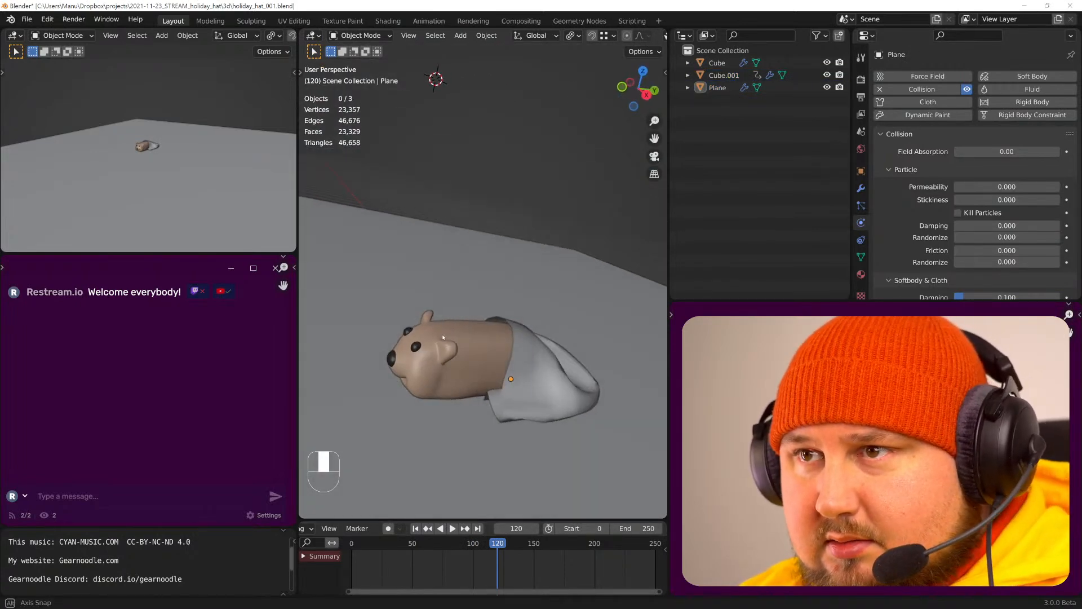
{"action": "left_click", "coordinate": [350, 545]}
{"action": "key", "text": "space"}
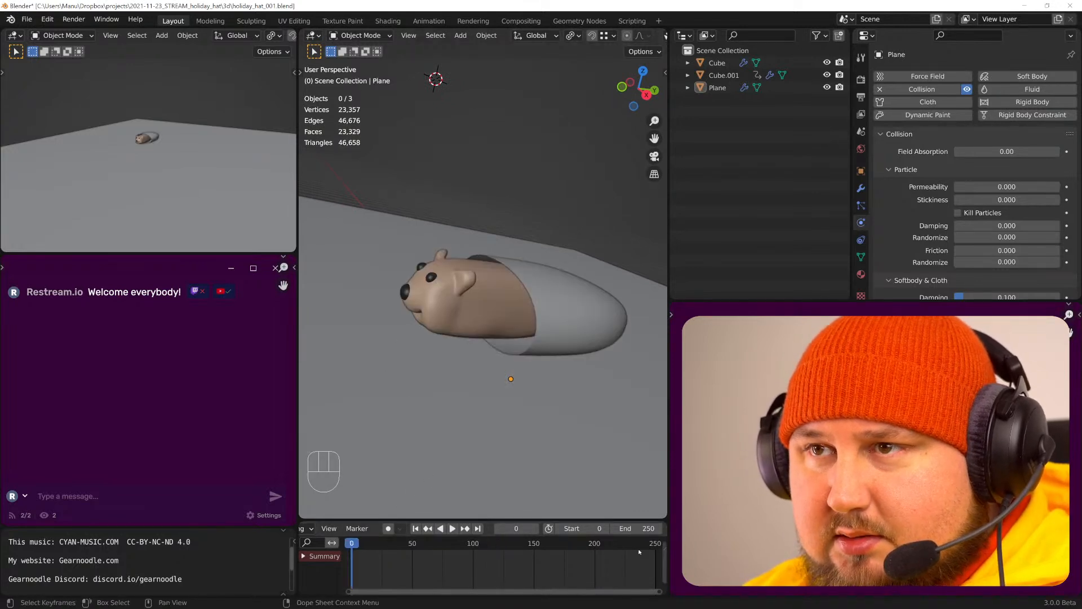
- Extrude the hat's open rim edge loop forward along Y so the hat reaches further over the head
{"action": "left_click", "coordinate": [557, 362]}
{"action": "key", "text": "Tab"}
{"action": "key", "text": "2"}
{"action": "left_click", "coordinate": [526, 321], "text": "alt"}
{"action": "key", "text": "e"}
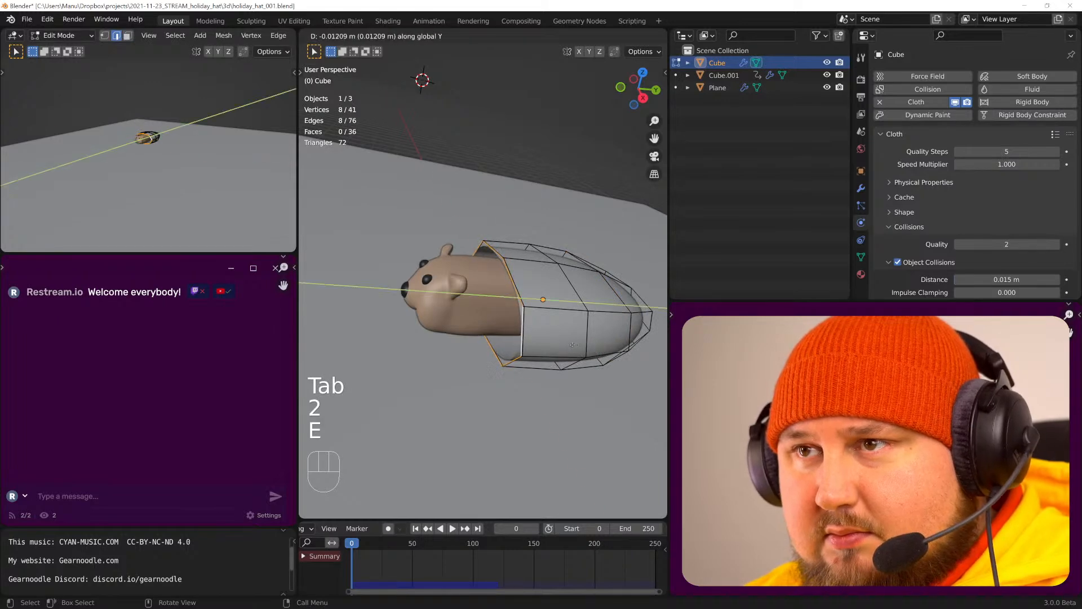
{"action": "left_click", "coordinate": [536, 344]}
{"action": "middle_click_drag", "start_coordinate": [536, 344], "coordinate": [523, 334]}
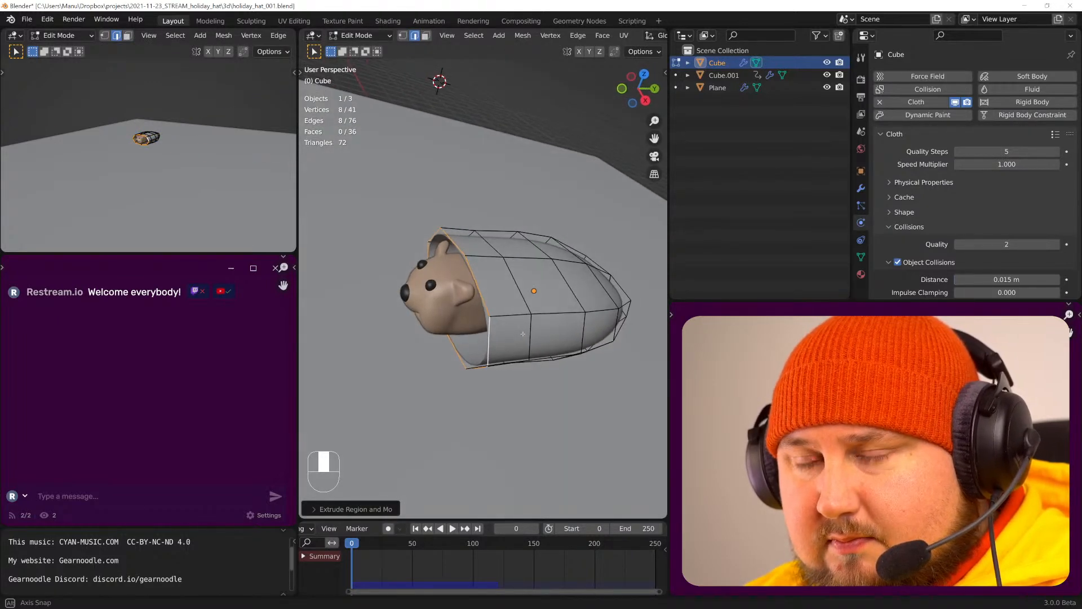
- Add two evenly spaced loop cuts across the newly extruded rim section of the hat
{"action": "key", "text": "ctrl+r"}
{"action": "scroll", "coordinate": [510, 318], "scroll_direction": "up", "scroll_amount": 1}
{"action": "left_click", "coordinate": [509, 316]}
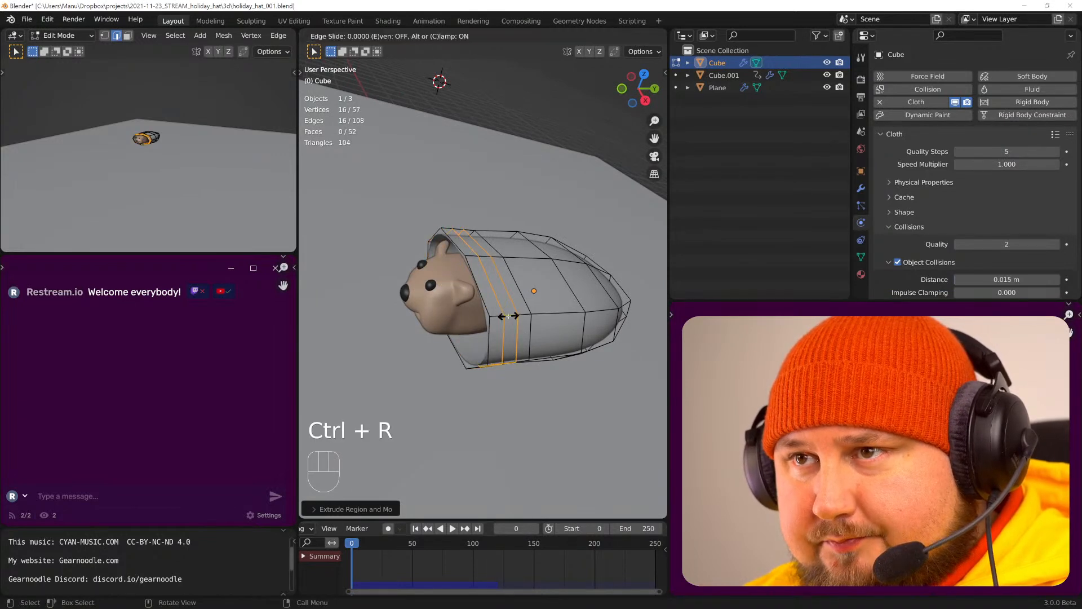
{"action": "left_click", "coordinate": [510, 317]}
{"action": "key", "text": "s"}
{"action": "key", "text": "y"}
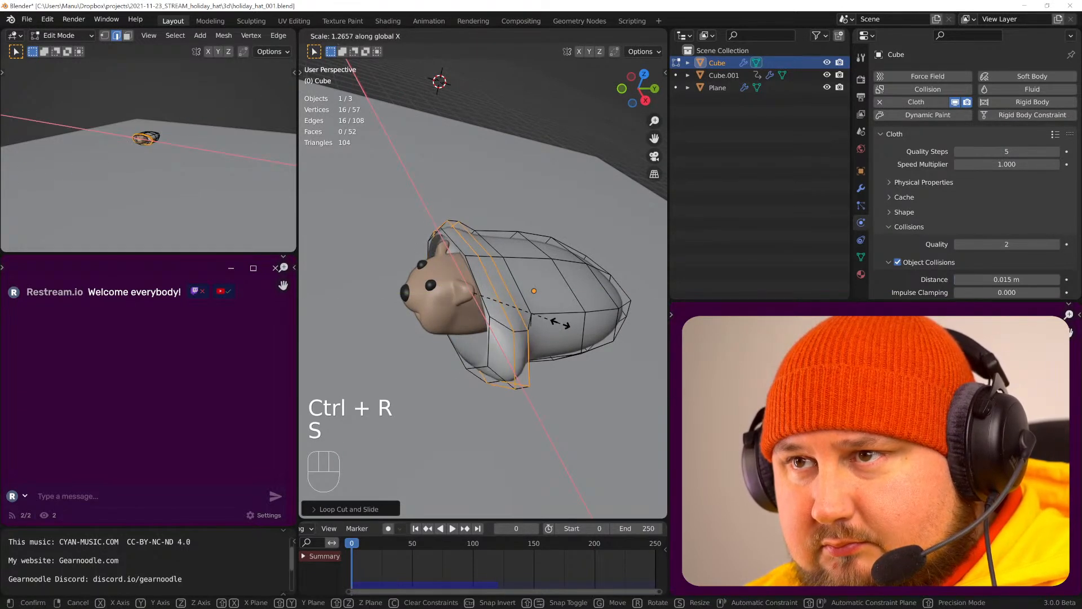
{"action": "left_click", "coordinate": [562, 323]}
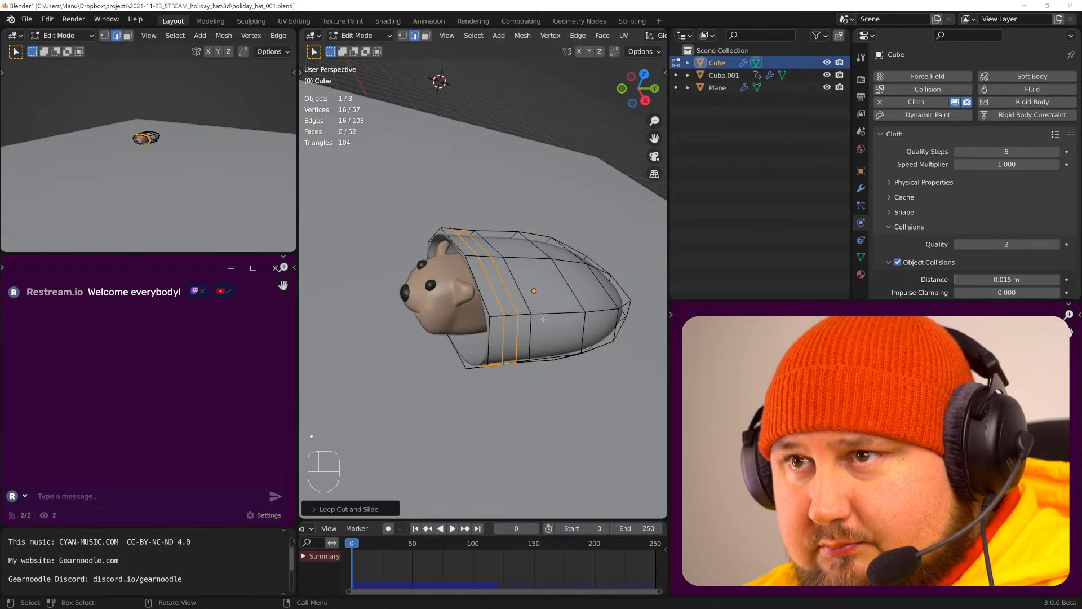
- Spread the two new loops apart along Y and fatten them outward to form a raised brim around the hat opening
{"action": "key", "text": "s"}
{"action": "key", "text": "y"}
{"action": "left_click", "coordinate": [597, 328]}
{"action": "key", "text": "alt+s"}
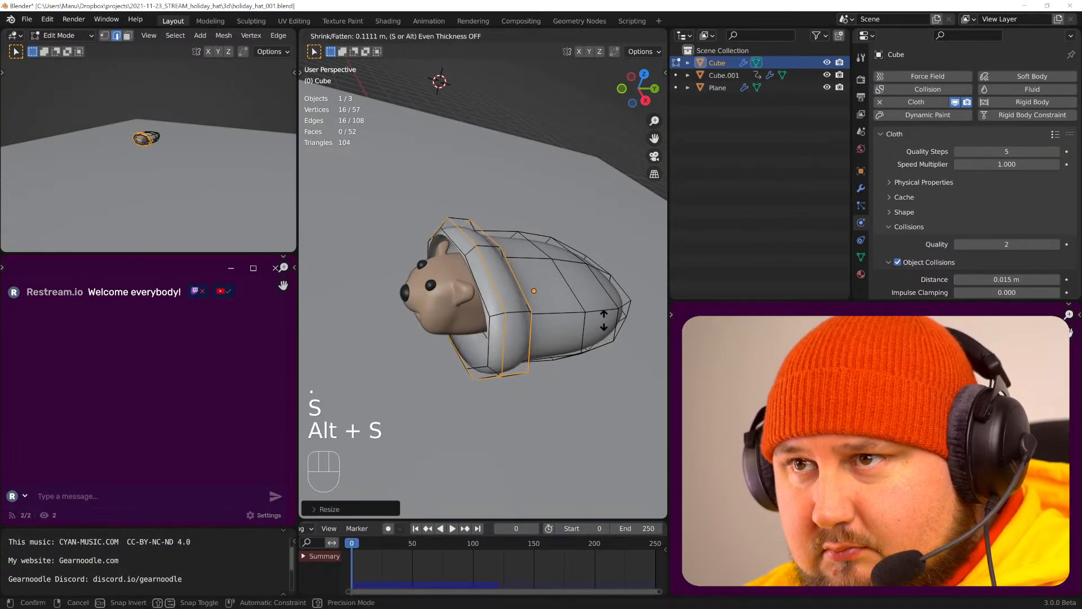
{"action": "left_click", "coordinate": [607, 323]}
{"action": "key", "text": "s"}
{"action": "key", "text": "y"}
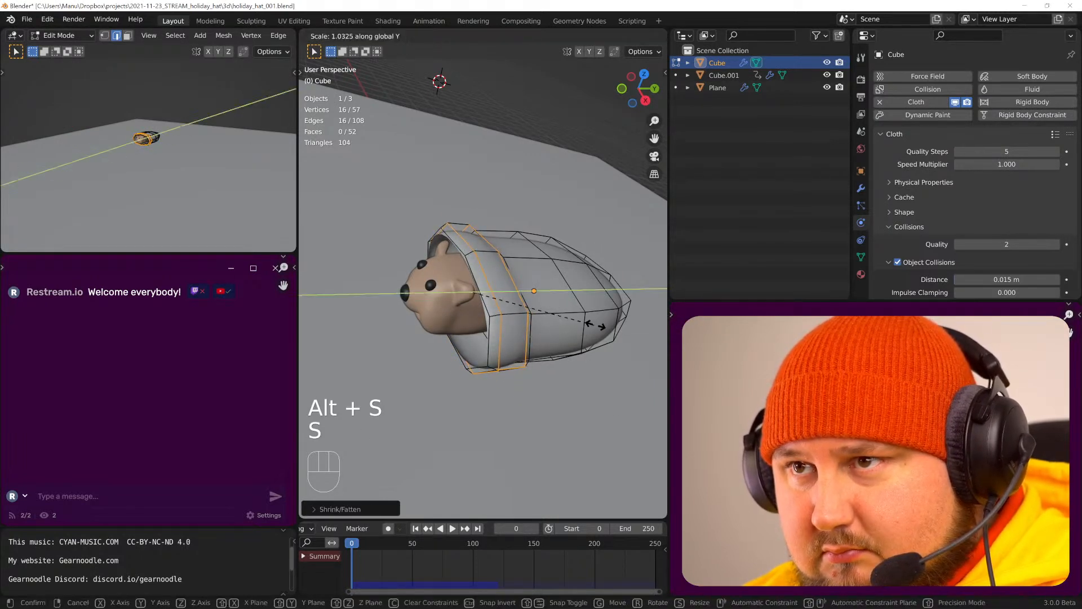
{"action": "left_click", "coordinate": [633, 326]}
- Add one more edge loop just behind the raised brim to sharpen its transition and return to Object Mode
{"action": "key", "text": "Tab"}
{"action": "middle_click_drag", "start_coordinate": [562, 327], "coordinate": [523, 332]}
{"action": "key", "text": "Tab"}
{"action": "key", "text": "ctrl+r"}
{"action": "left_click", "coordinate": [531, 331]}
{"action": "key", "text": "Tab"}
{"action": "middle_click_drag", "start_coordinate": [550, 343], "coordinate": [535, 310]}
- Play the cloth simulation to test the hat with its brim and return to frame 0
{"action": "key", "text": "space"}
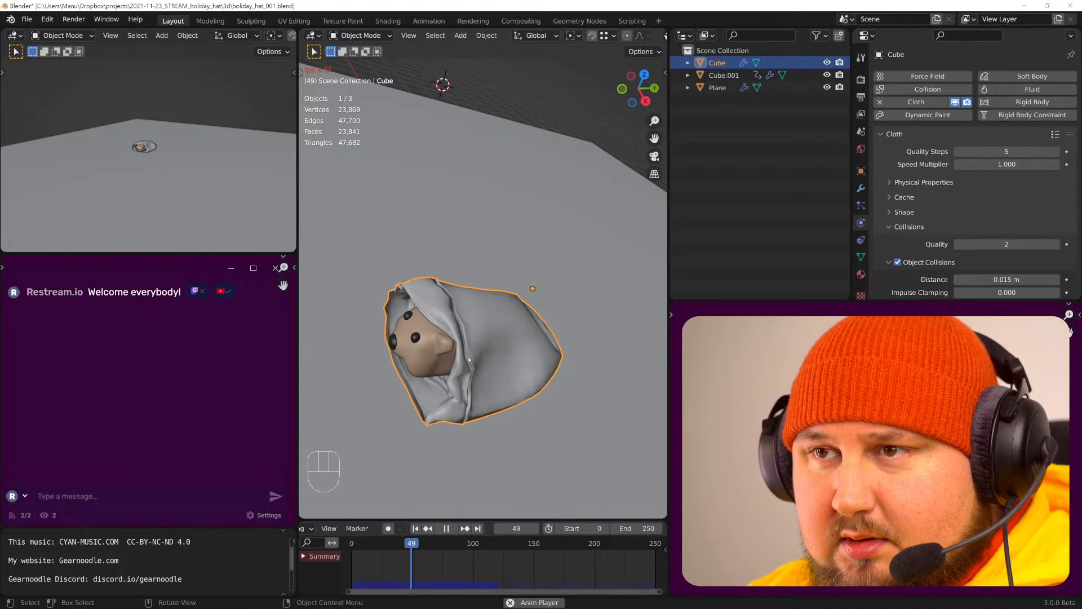
{"action": "key", "text": "space"}
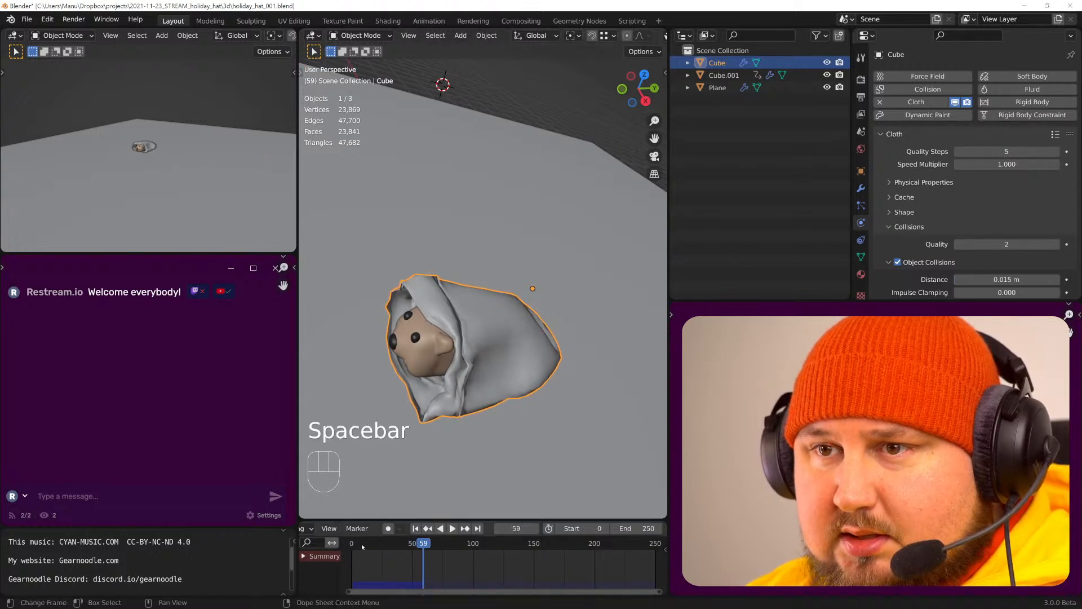
{"action": "left_click", "coordinate": [352, 547]}
- Try the hat's Cloth modifier above its Subdivision modifier, play the simulation, and return to frame 0
{"action": "left_click", "coordinate": [862, 190]}
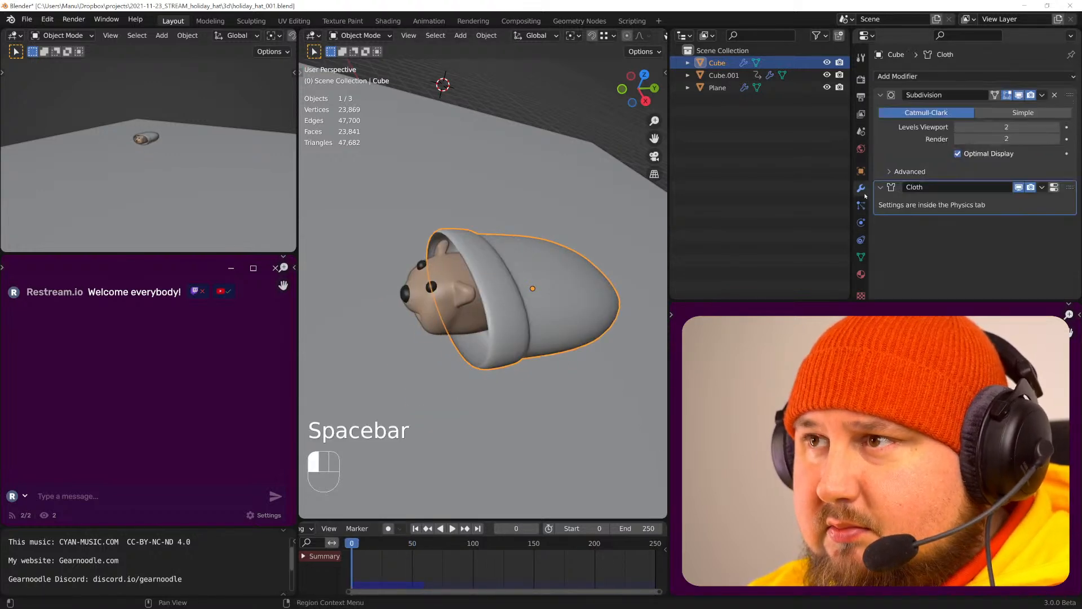
{"action": "left_click_drag", "start_coordinate": [1069, 188], "coordinate": [1040, 129]}
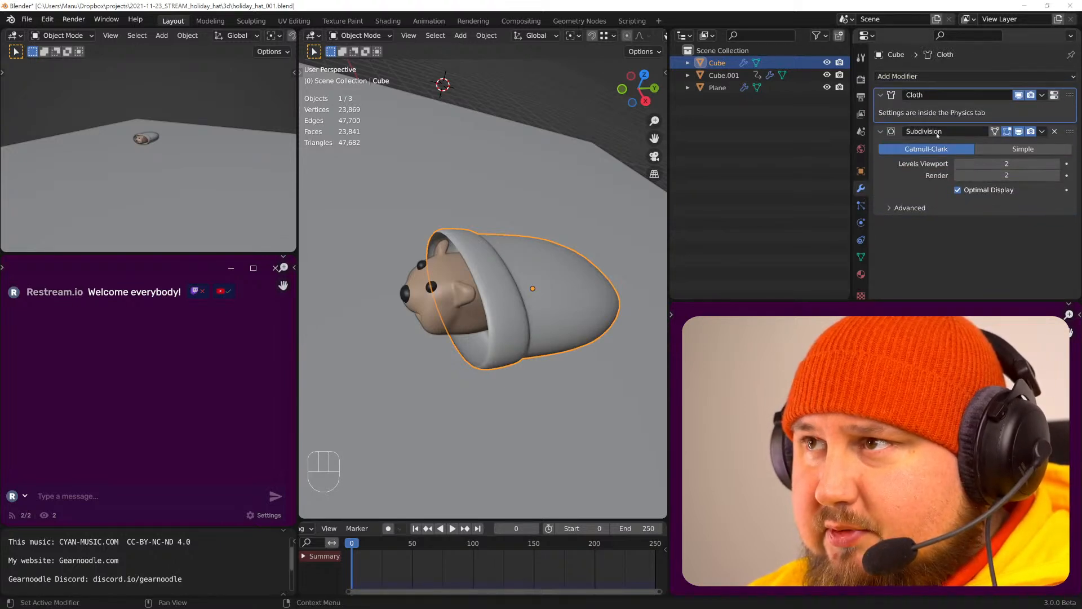
{"action": "key", "text": "space"}
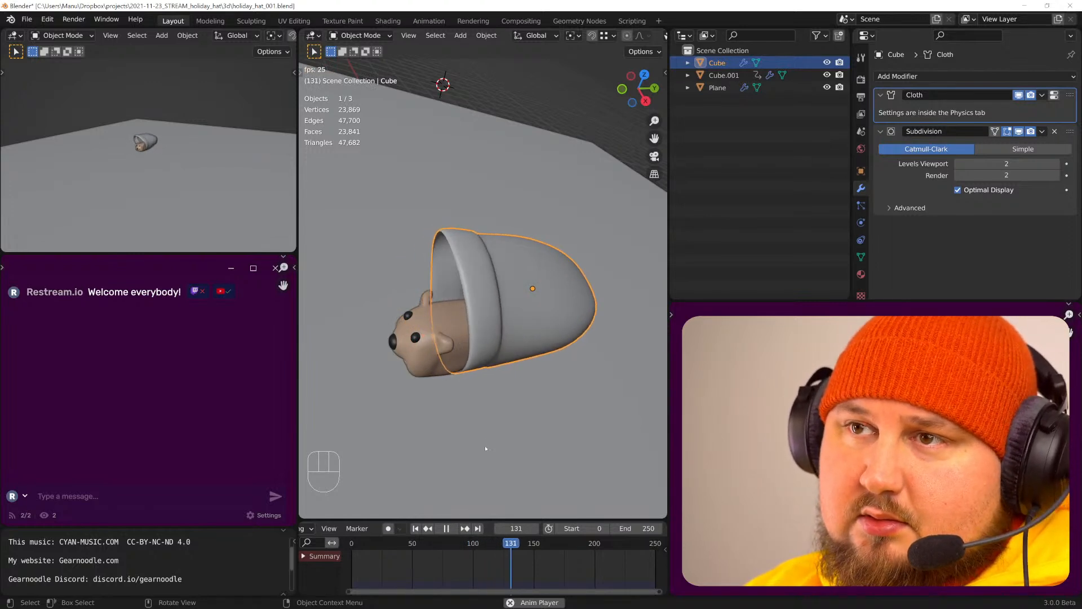
{"action": "key", "text": "space"}
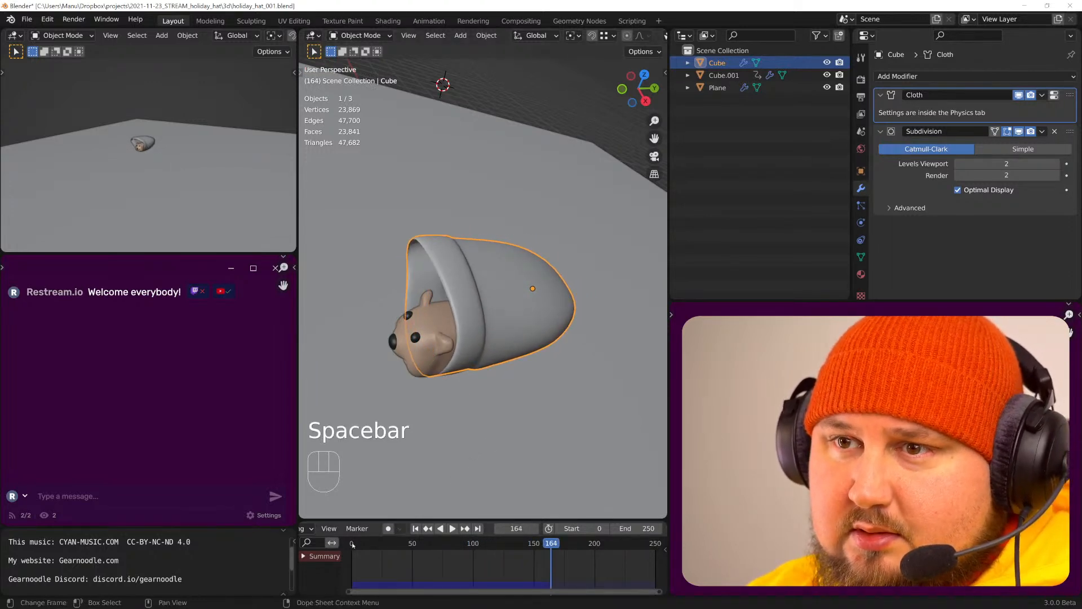
{"action": "middle_click_drag", "start_coordinate": [517, 355], "coordinate": [514, 343]}
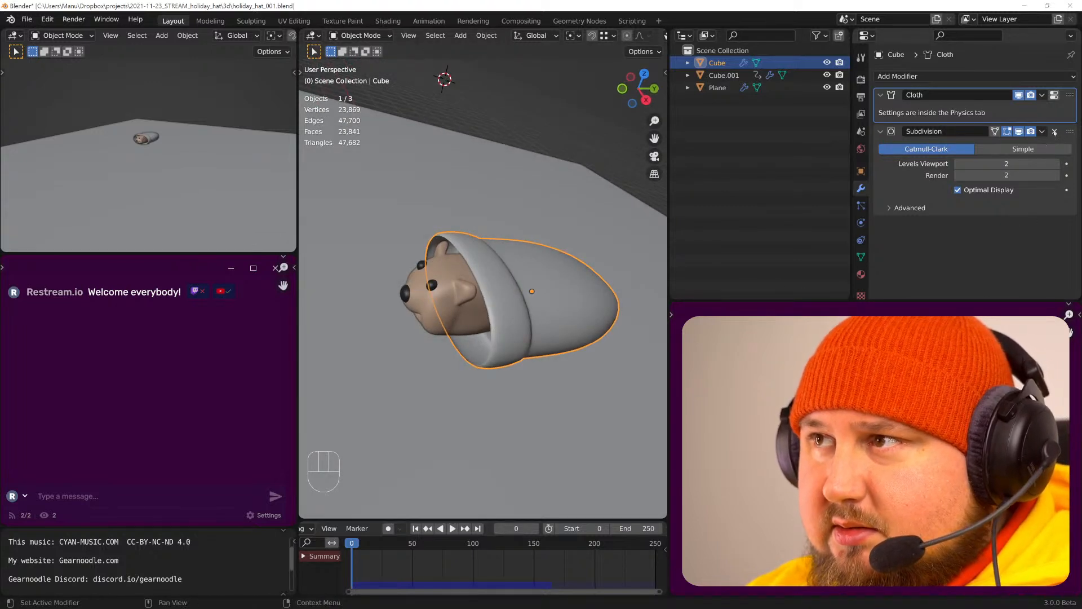
- Place the Cloth modifier below Subdivision, set the viewport and render subdivision levels to 1, and apply the Subdivision modifier
{"action": "left_click_drag", "start_coordinate": [1069, 98], "coordinate": [1067, 252]}
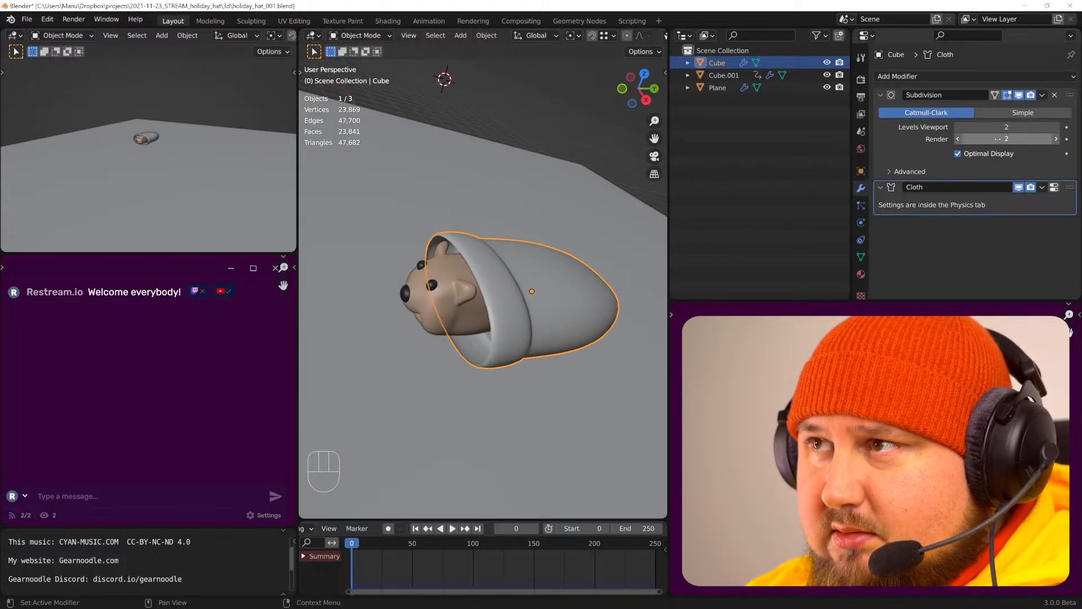
{"action": "left_click", "coordinate": [959, 128]}
{"action": "left_click", "coordinate": [957, 141]}
{"action": "left_click", "coordinate": [1042, 95]}
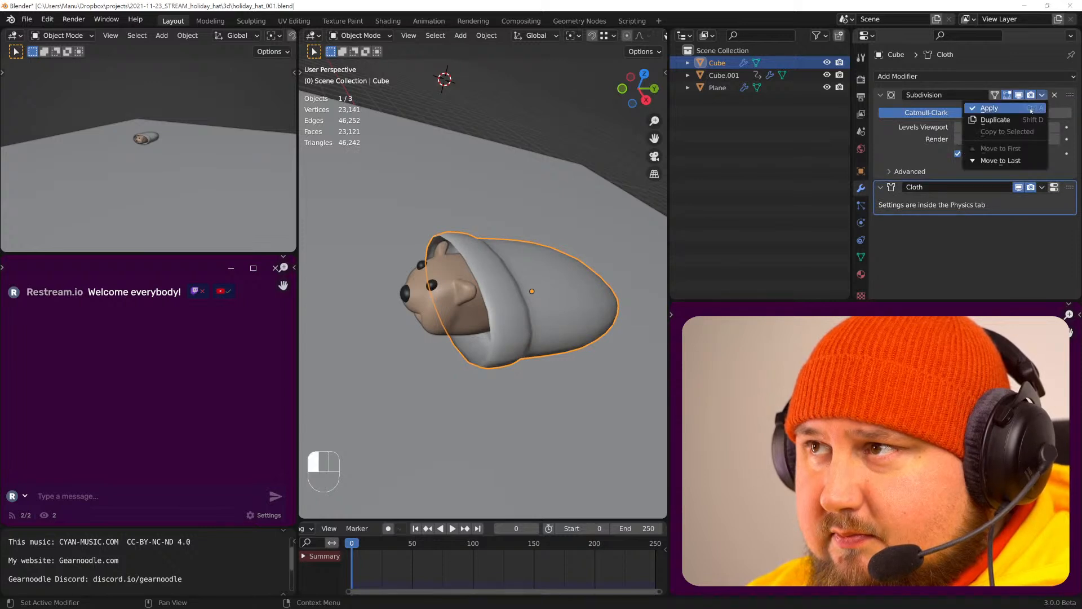
{"action": "left_click", "coordinate": [1027, 108]}
- Play the simulation with the applied subdivision, check the hat's folds around the head, and return to frame 0
{"action": "key", "text": "space"}
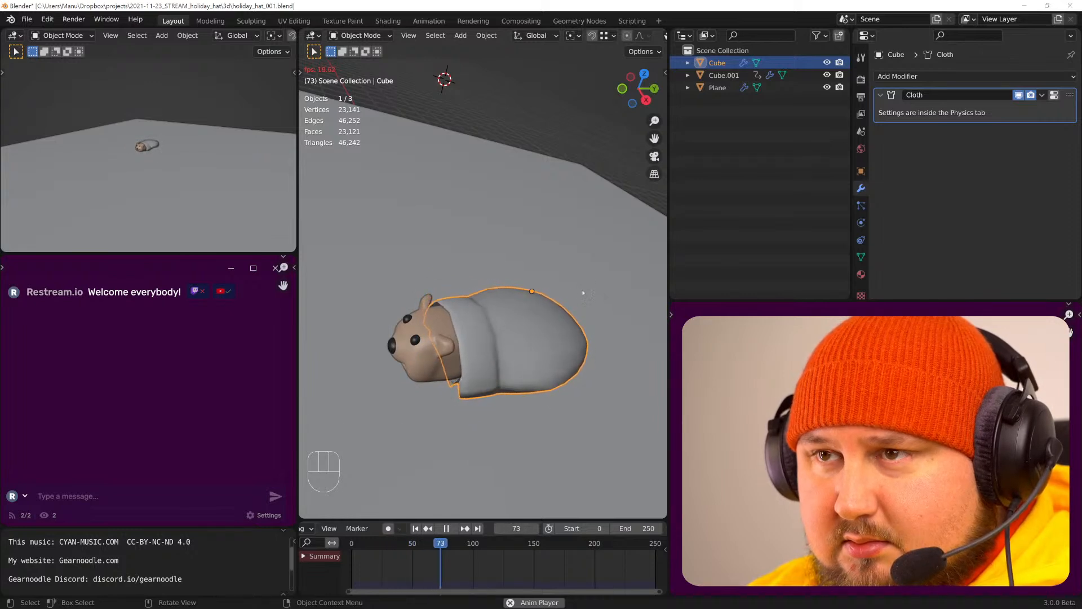
{"action": "middle_click_drag", "start_coordinate": [590, 286], "coordinate": [515, 357]}
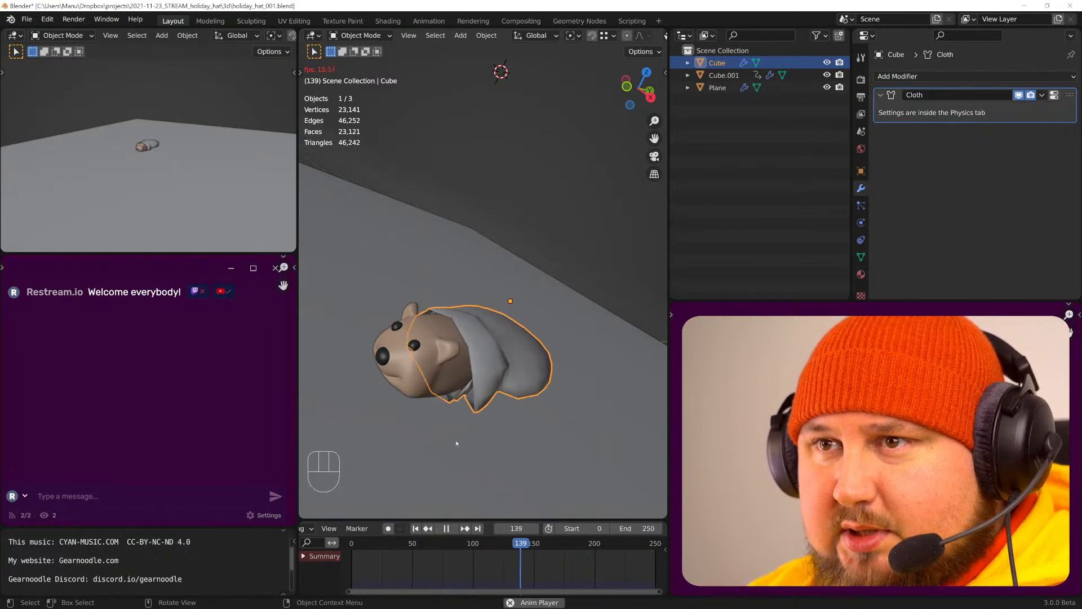
{"action": "key", "text": "space"}
{"action": "left_click", "coordinate": [341, 546]}
{"action": "key", "text": "space"}
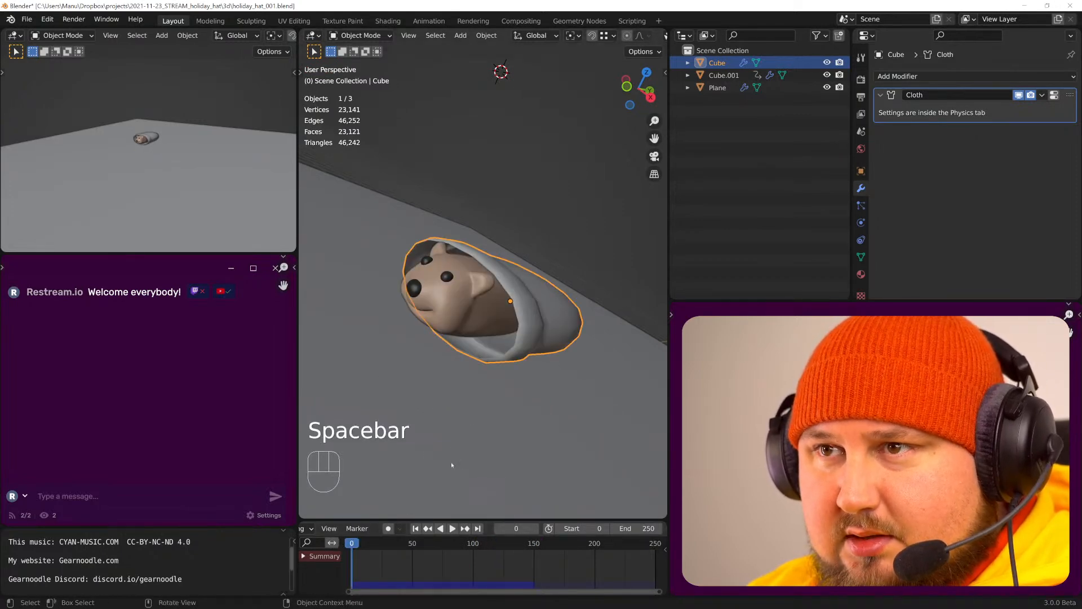
- Remove the cloth physics from the hat and the collision physics from the bear head and the ground plane
{"action": "middle_click_drag", "start_coordinate": [520, 333], "coordinate": [520, 320]}
{"action": "key", "text": "Tab"}
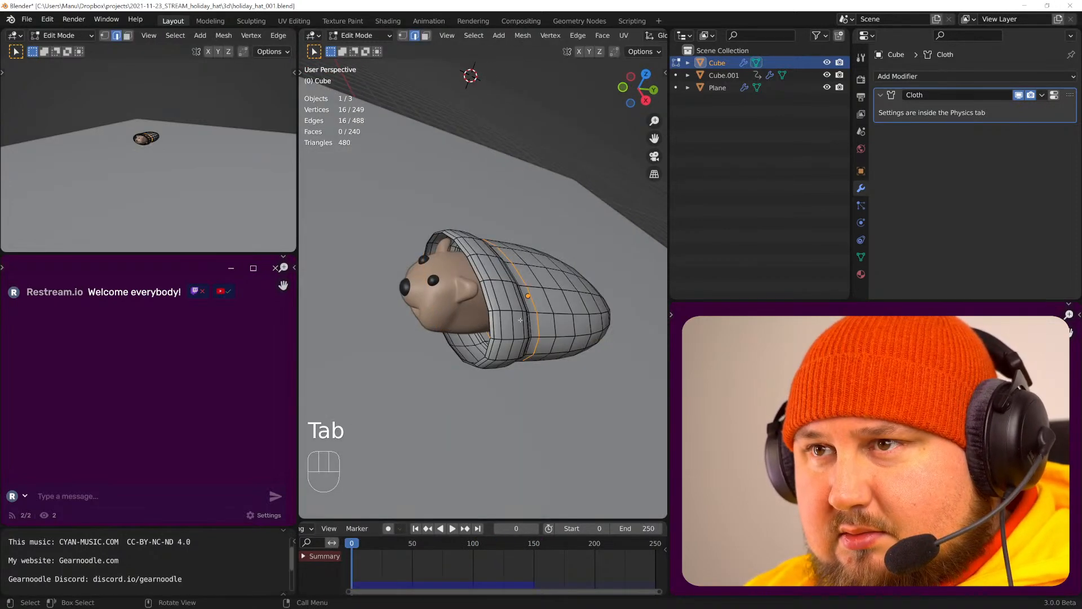
{"action": "key", "text": "Tab"}
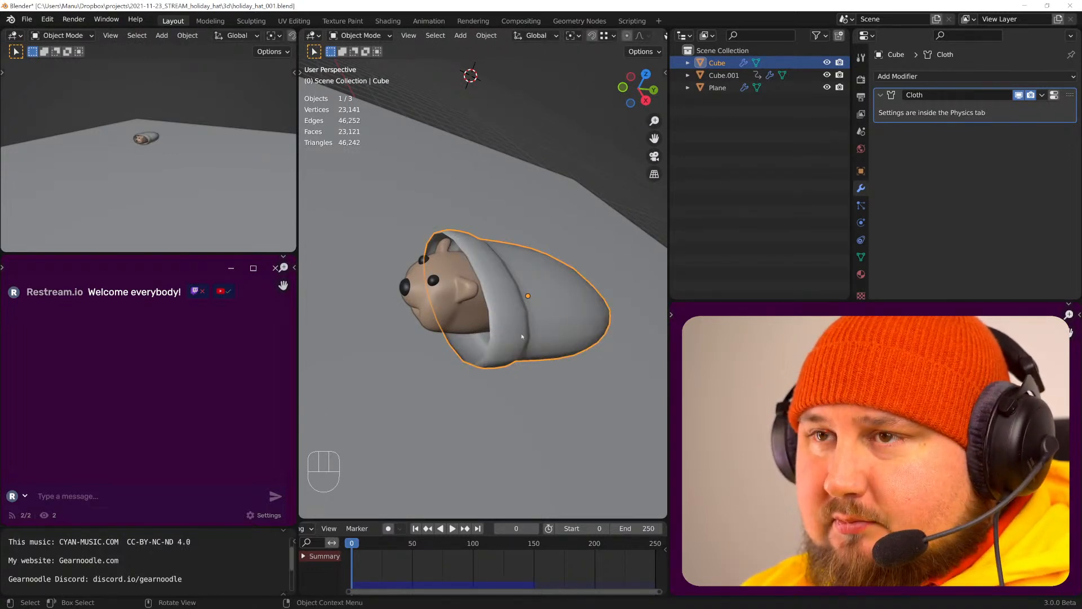
{"action": "middle_click_drag", "start_coordinate": [506, 317], "coordinate": [562, 286]}
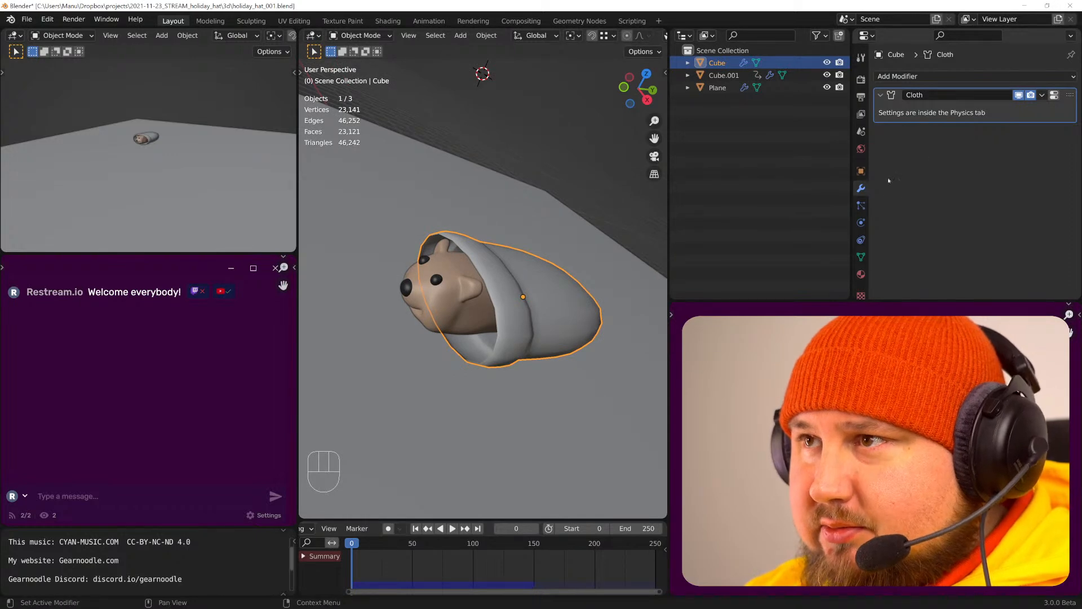
{"action": "left_click", "coordinate": [861, 222]}
{"action": "left_click", "coordinate": [909, 106]}
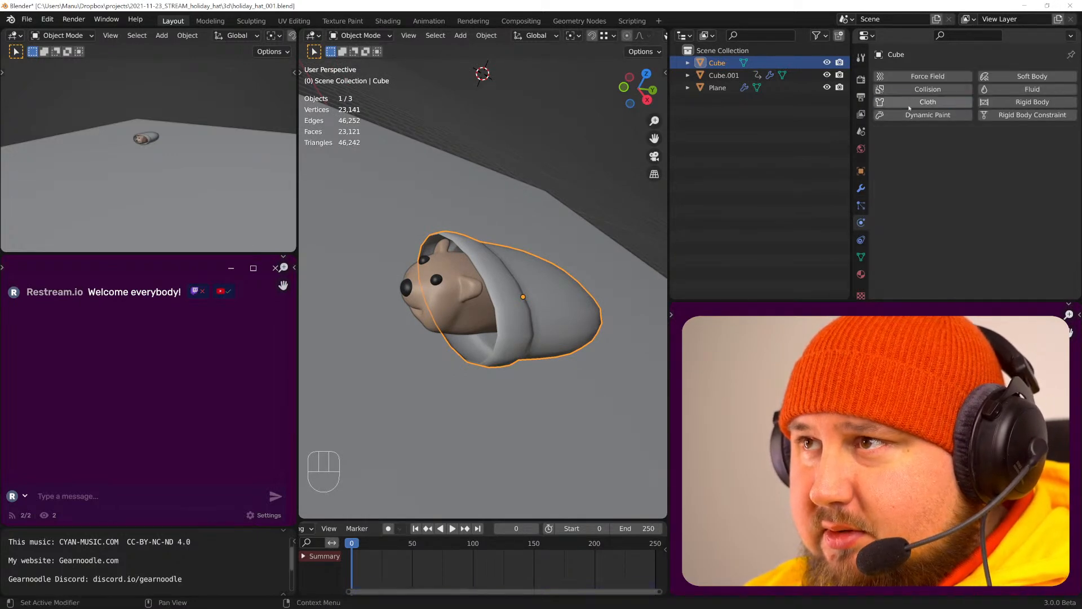
{"action": "left_click", "coordinate": [468, 294]}
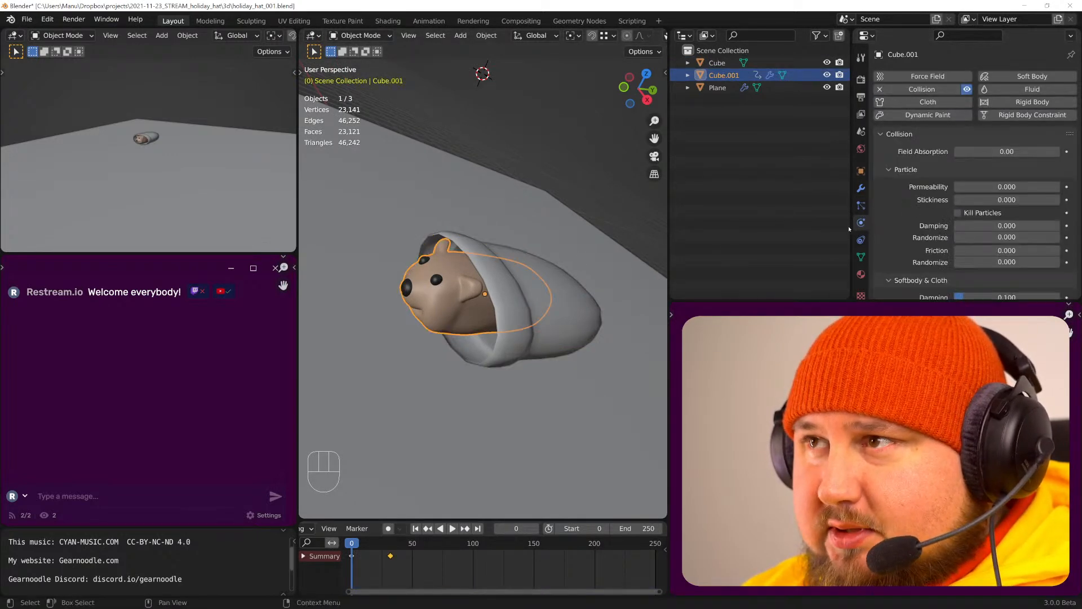
{"action": "left_click", "coordinate": [933, 90]}
{"action": "left_click", "coordinate": [604, 307]}
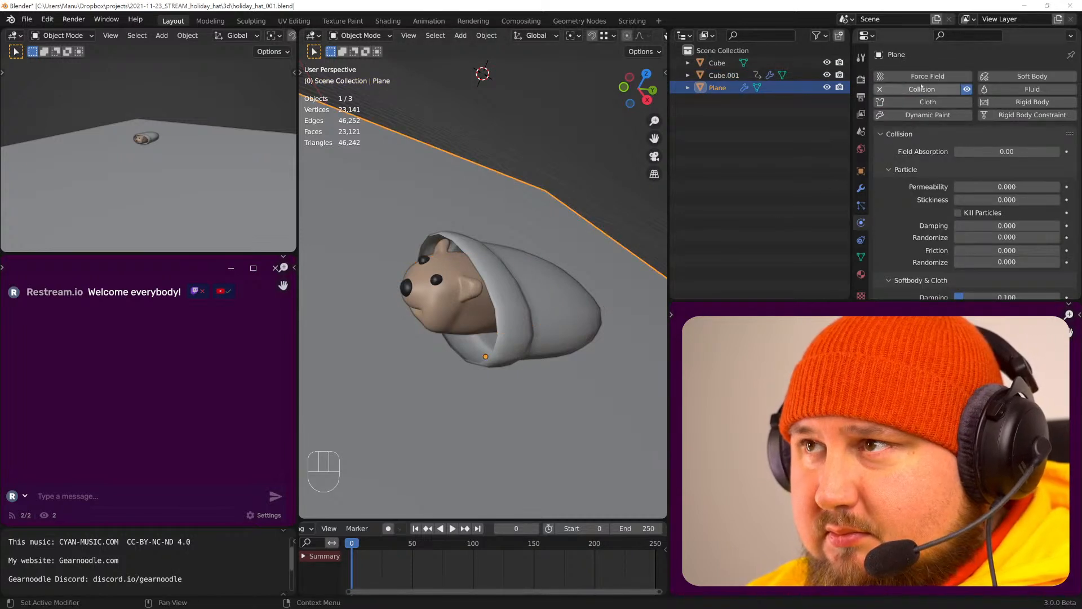
{"action": "left_click", "coordinate": [924, 89]}
- Move the bear head and the hat together downward along the Z axis toward the ground plane
{"action": "left_click", "coordinate": [453, 304]}
{"action": "left_click", "coordinate": [514, 302], "text": "shift"}
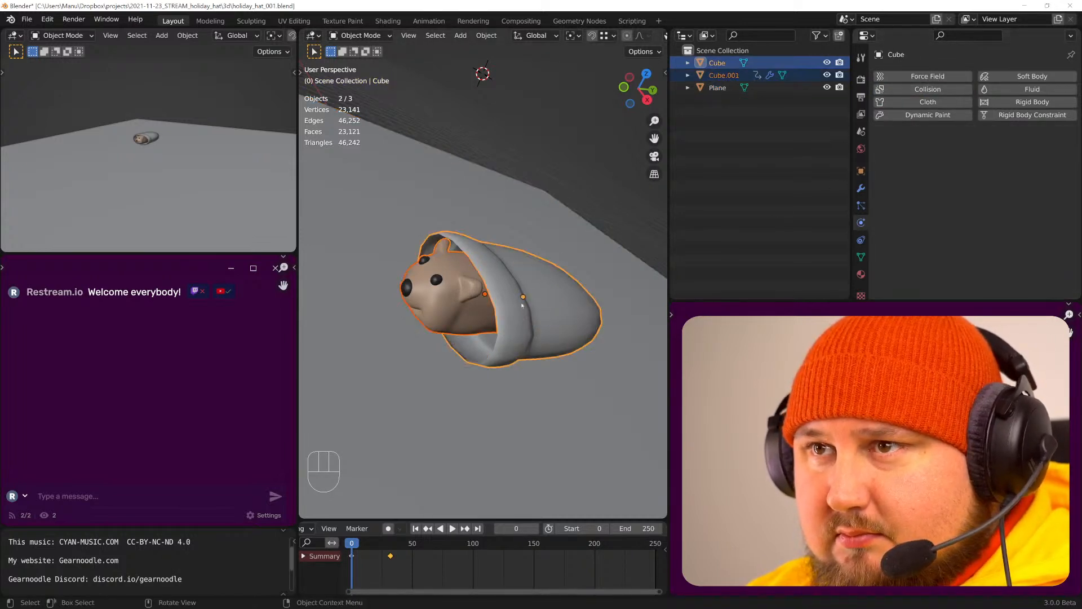
{"action": "key", "text": "g"}
{"action": "key", "text": "z"}
{"action": "left_click", "coordinate": [496, 359]}
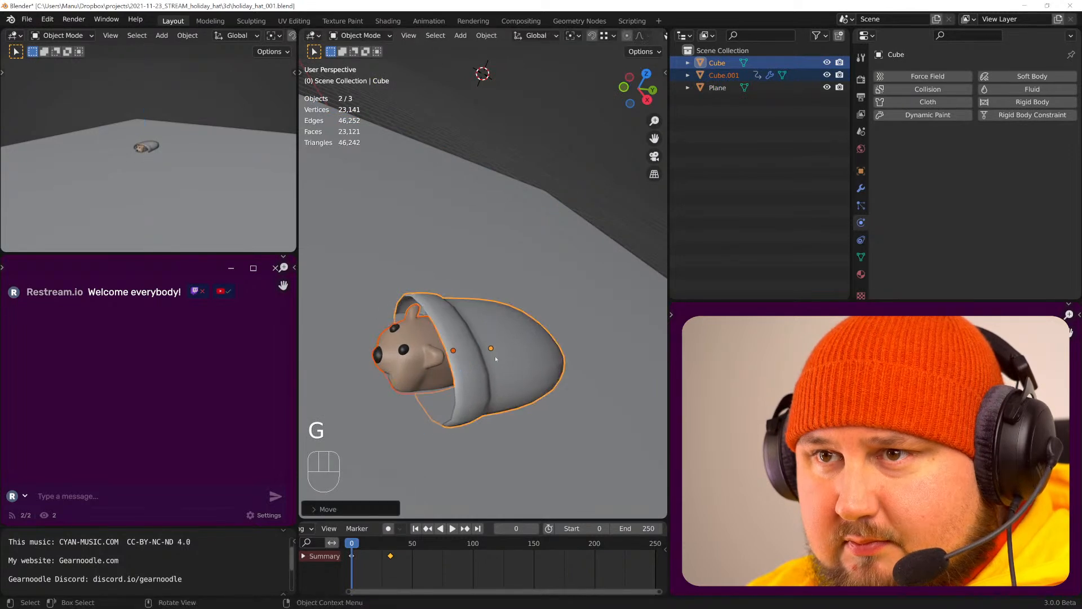
- Delete all animation keyframes of the bear head
{"action": "left_click", "coordinate": [414, 376]}
{"action": "left_click", "coordinate": [396, 558]}
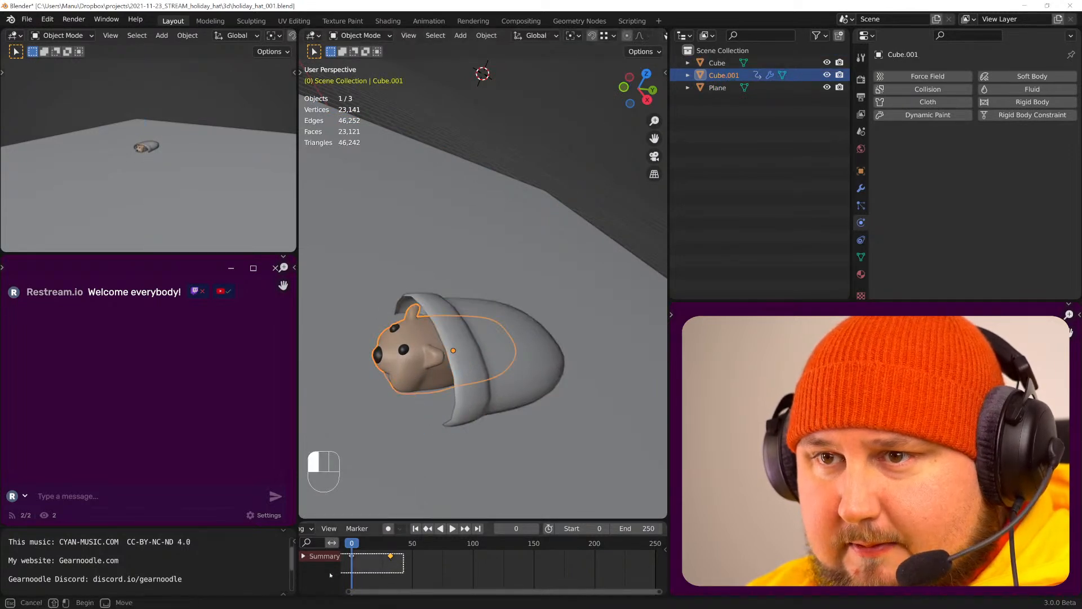
{"action": "key", "text": "v"}
{"action": "key", "text": "x"}
{"action": "left_click", "coordinate": [392, 565]}
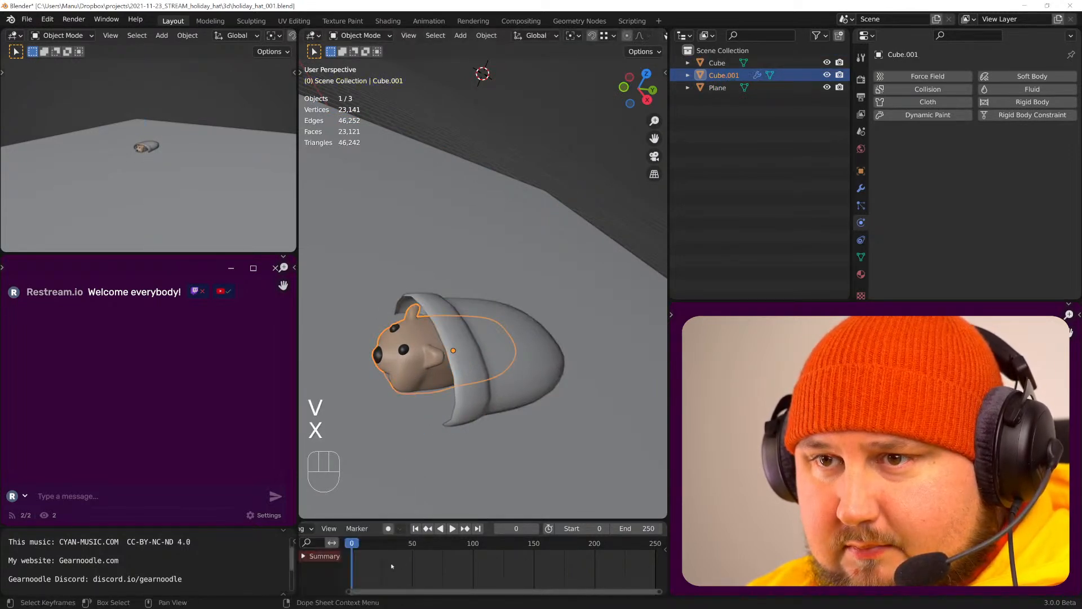
- Raise the bear head along Z by about 0.11 m and reposition the hat around it
{"action": "middle_click_drag", "start_coordinate": [471, 405], "coordinate": [541, 389]}
{"action": "key", "text": "g"}
{"action": "key", "text": "z"}
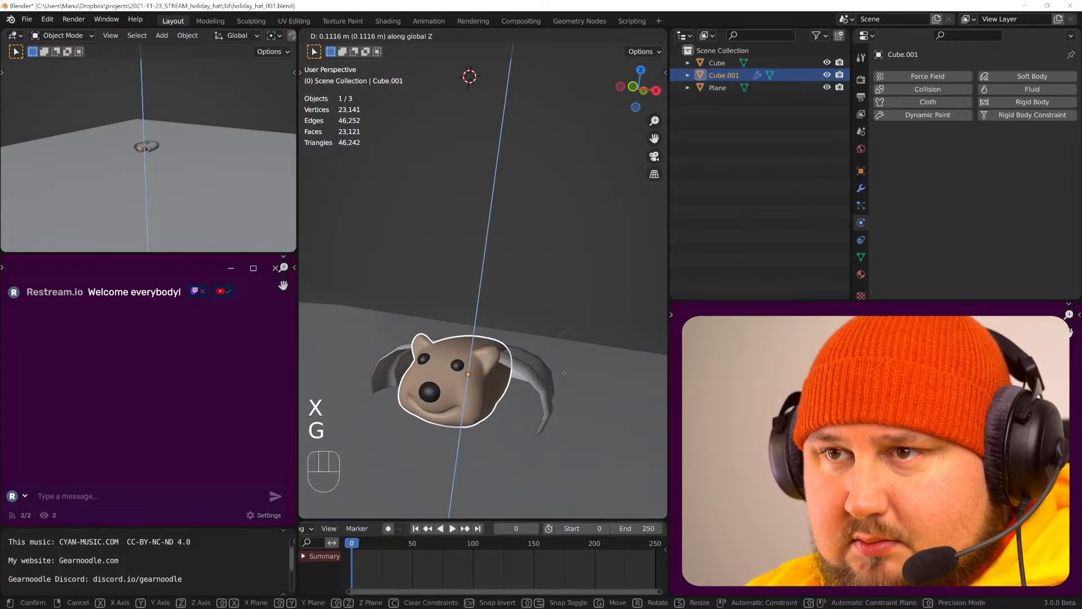
{"action": "left_click", "coordinate": [566, 377]}
{"action": "left_click", "coordinate": [541, 389]}
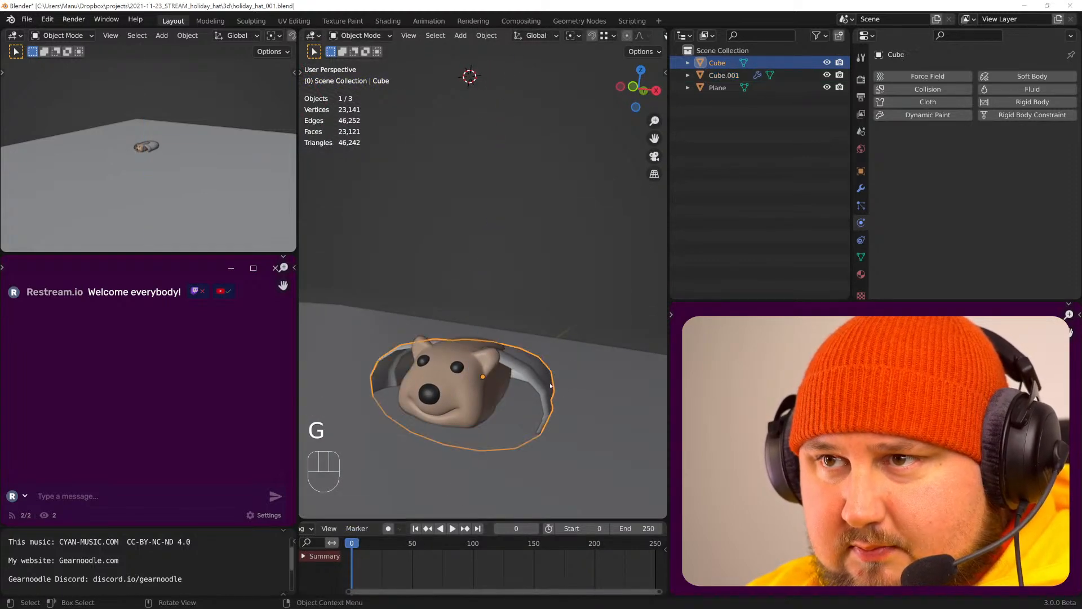
{"action": "key", "text": "g"}
{"action": "key", "text": "g"}
{"action": "left_click", "coordinate": [498, 376]}
- Pull a vertex on the side of the hat down along Z by about 0.3 m with smooth proportional editing
{"action": "key", "text": "Tab"}
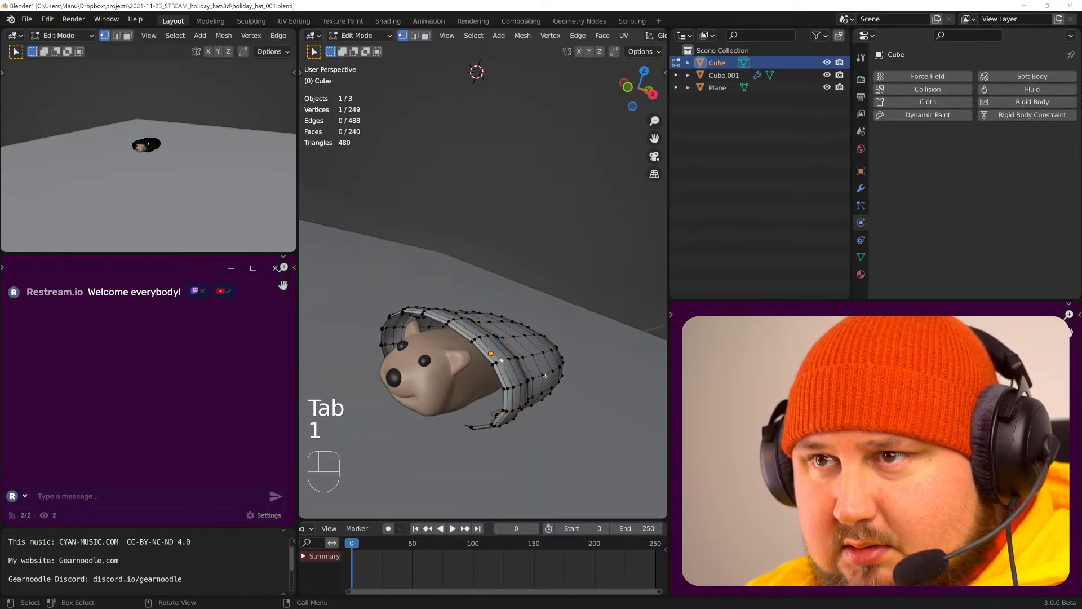
{"action": "key", "text": "g"}
{"action": "middle_click", "coordinate": [541, 386]}
{"action": "scroll", "coordinate": [533, 399], "scroll_direction": "down", "scroll_amount": 3}
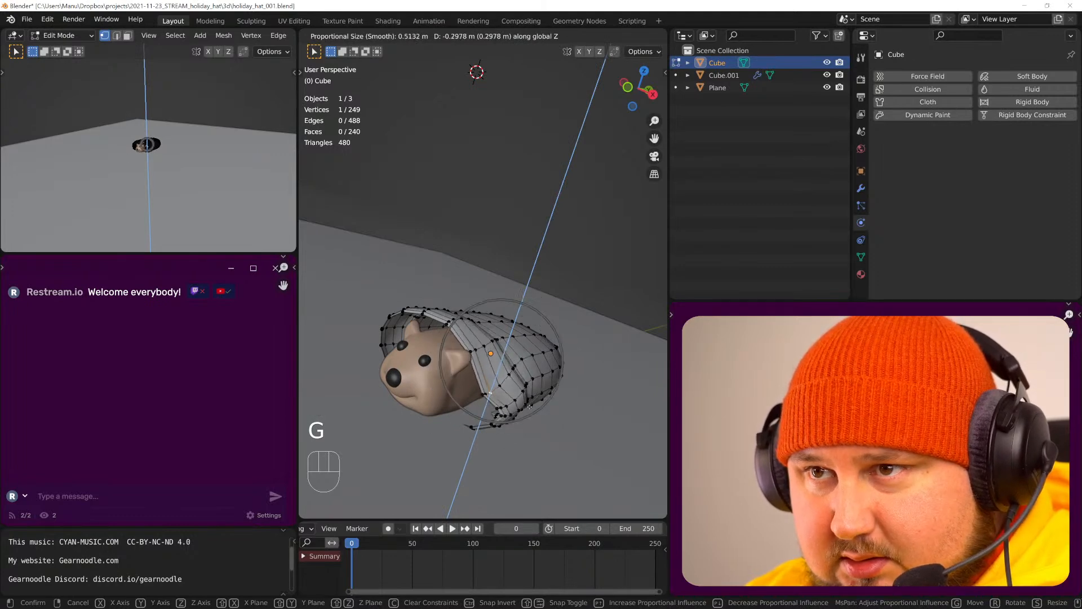
{"action": "left_click", "coordinate": [526, 404]}
{"action": "key", "text": "Tab"}
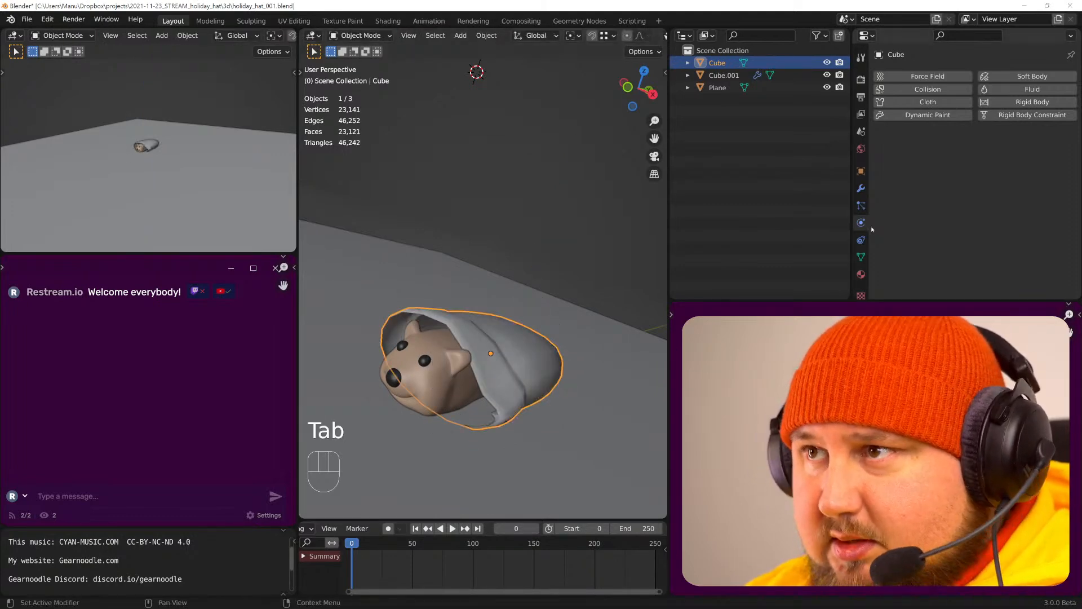
- Add a Solidify modifier with 0.109 m thickness to the hat, followed by a level 2 Subdivision modifier
{"action": "left_click", "coordinate": [862, 188]}
{"action": "left_click", "coordinate": [902, 77]}
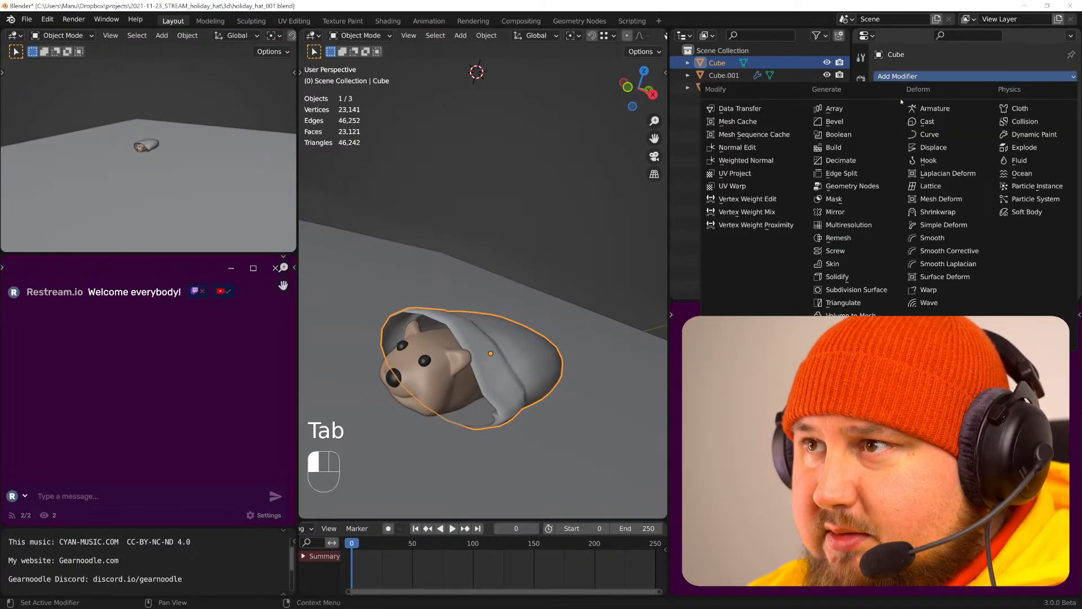
{"action": "left_click", "coordinate": [846, 277]}
{"action": "left_click_drag", "start_coordinate": [1007, 127], "coordinate": [1037, 127], "text": "shift"}
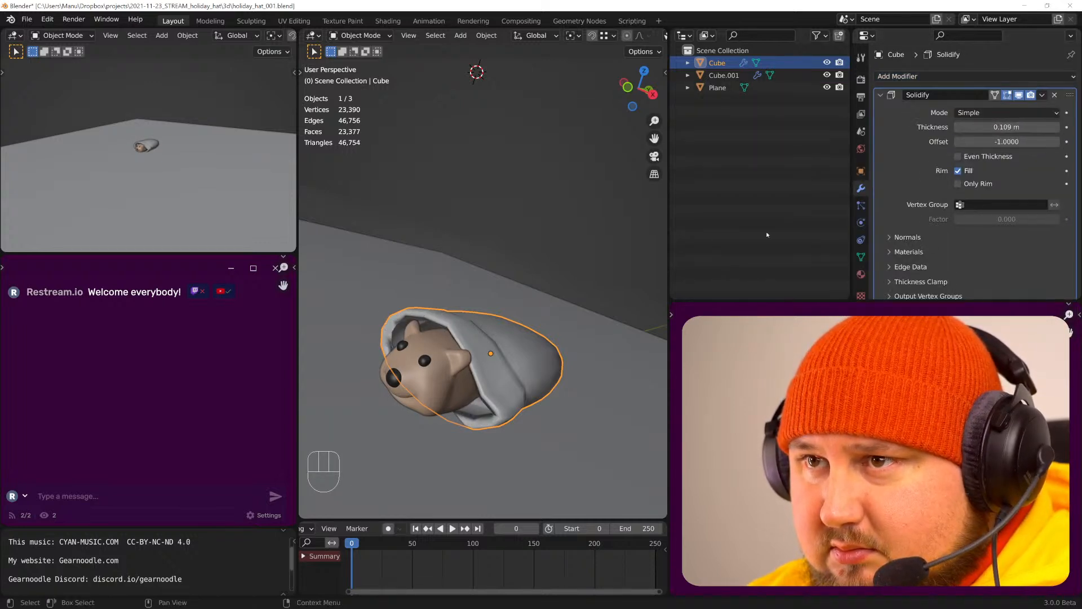
{"action": "key", "text": "ctrl+2"}
{"action": "right_click", "coordinate": [533, 278]}
{"action": "left_click", "coordinate": [534, 279]}
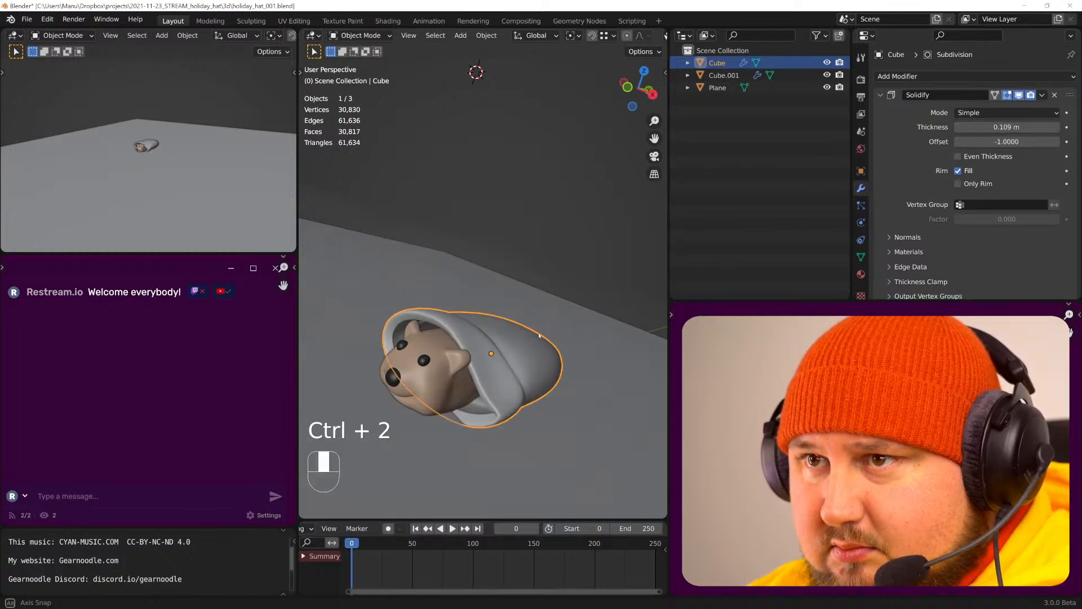
- Dissolve an edge loop at the opening of the hat's brim
{"action": "key", "text": "Tab"}
{"action": "key", "text": "2"}
{"action": "left_click", "coordinate": [469, 374], "text": "alt"}
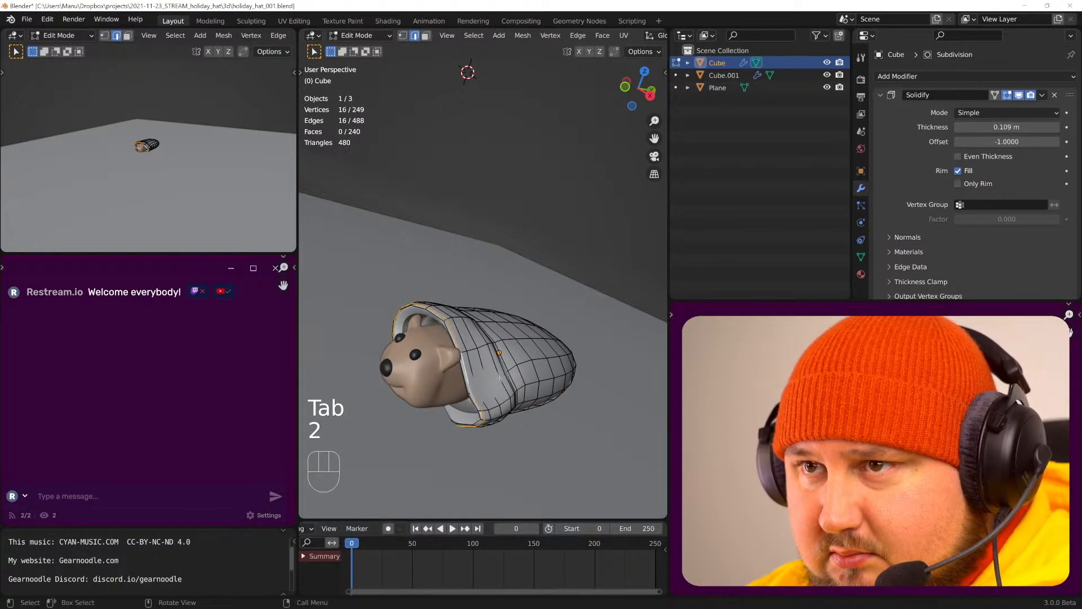
{"action": "key", "text": "ctrl+x"}
{"action": "key", "text": "Tab"}
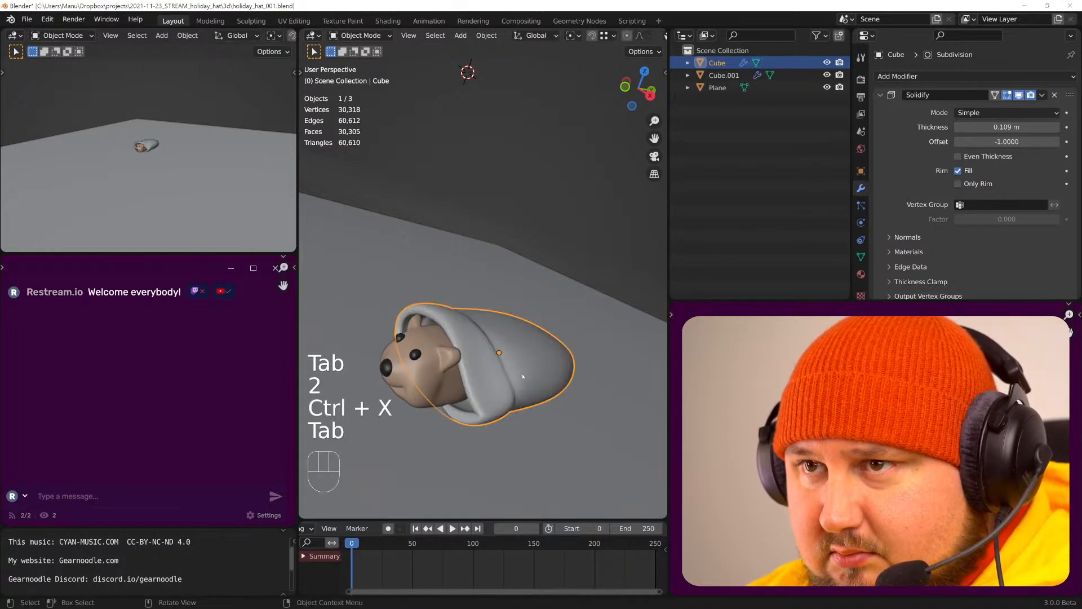
- Select all faces of the hat's crown from the closed tip up to the brim
{"action": "middle_click_drag", "start_coordinate": [523, 376], "coordinate": [586, 412]}
{"action": "key", "text": "Tab"}
{"action": "key", "text": "3"}
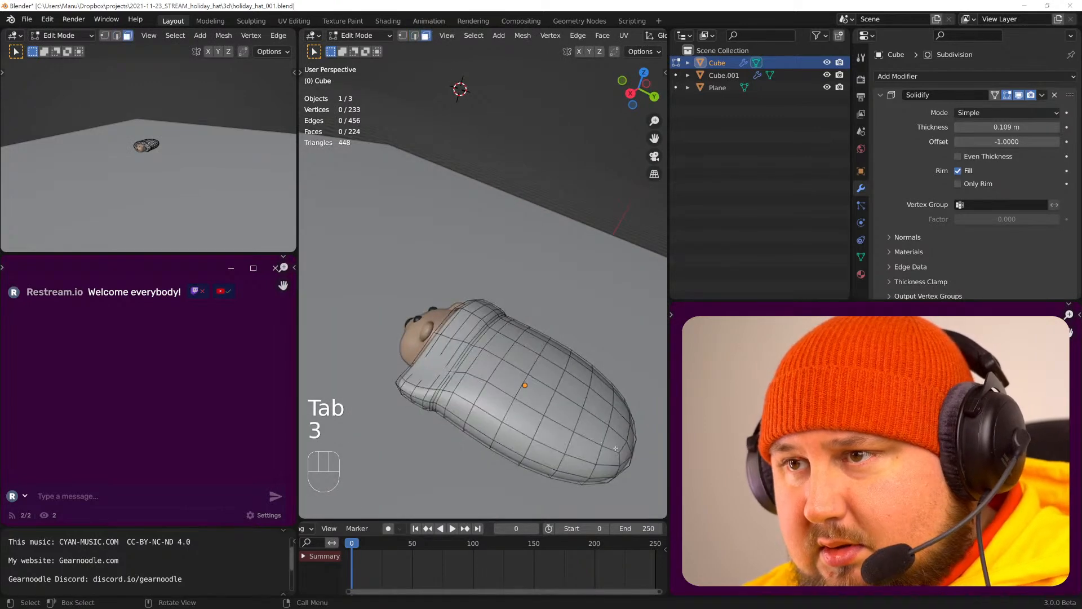
{"action": "left_click", "coordinate": [611, 446], "text": "alt"}
{"action": "key", "text": "ctrl+KP_Add"}
{"action": "key", "text": "ctrl+KP_Add"}
{"action": "key", "text": "ctrl+KP_Add"}
{"action": "key", "text": "ctrl+KP_Add"}
{"action": "key", "text": "ctrl+KP_Add"}
{"action": "key", "text": "ctrl+KP_Add"}
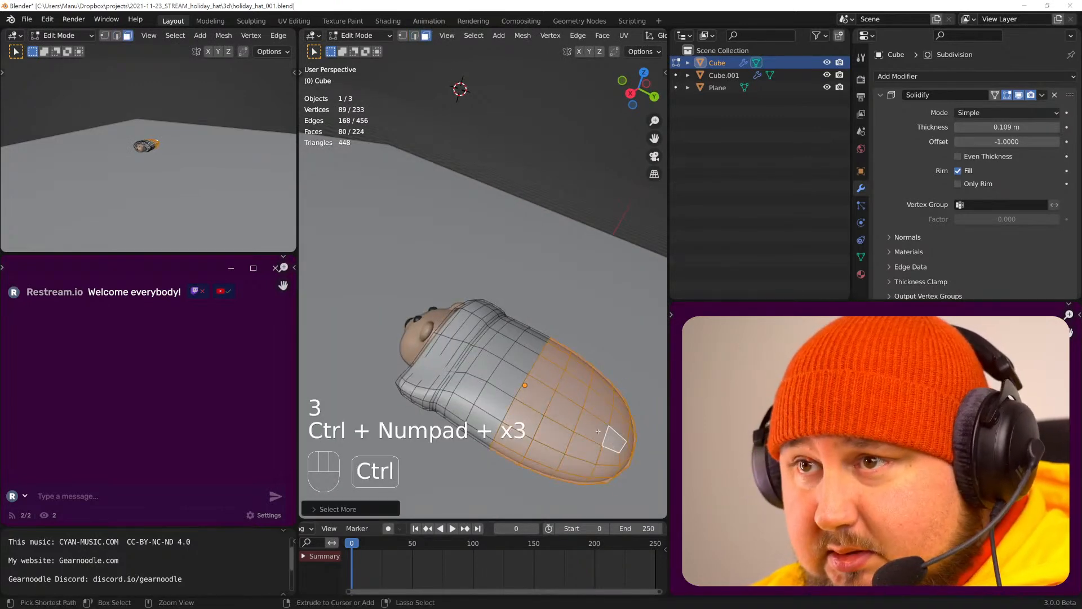
{"action": "key", "text": "ctrl+KP_Add"}
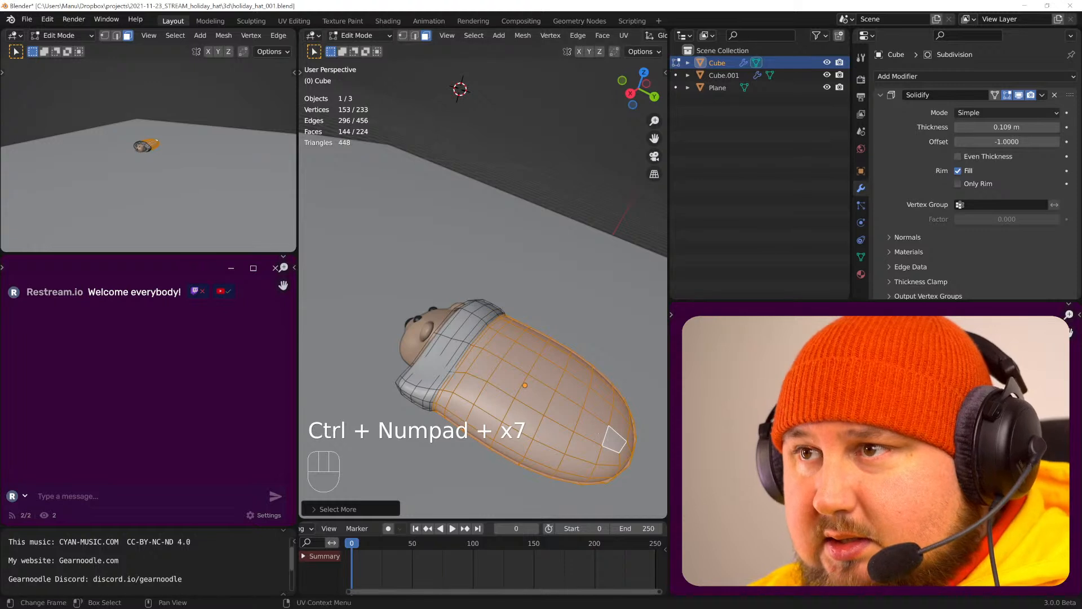
- Create a material for the hat and add a second material slot with another new material
{"action": "left_click", "coordinate": [861, 274]}
{"action": "key", "text": "Tab"}
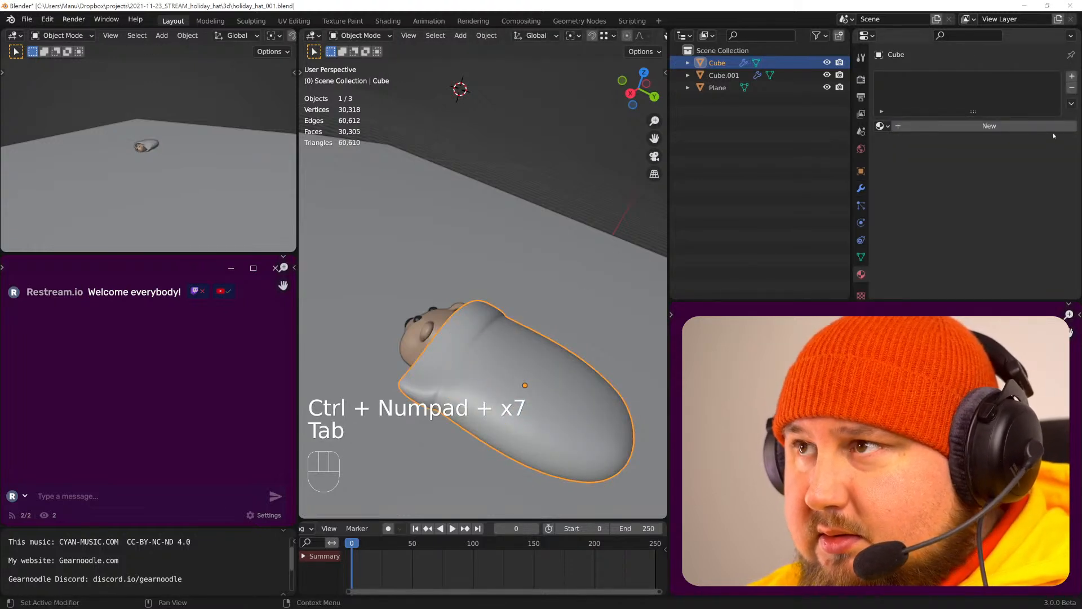
{"action": "left_click", "coordinate": [1052, 126]}
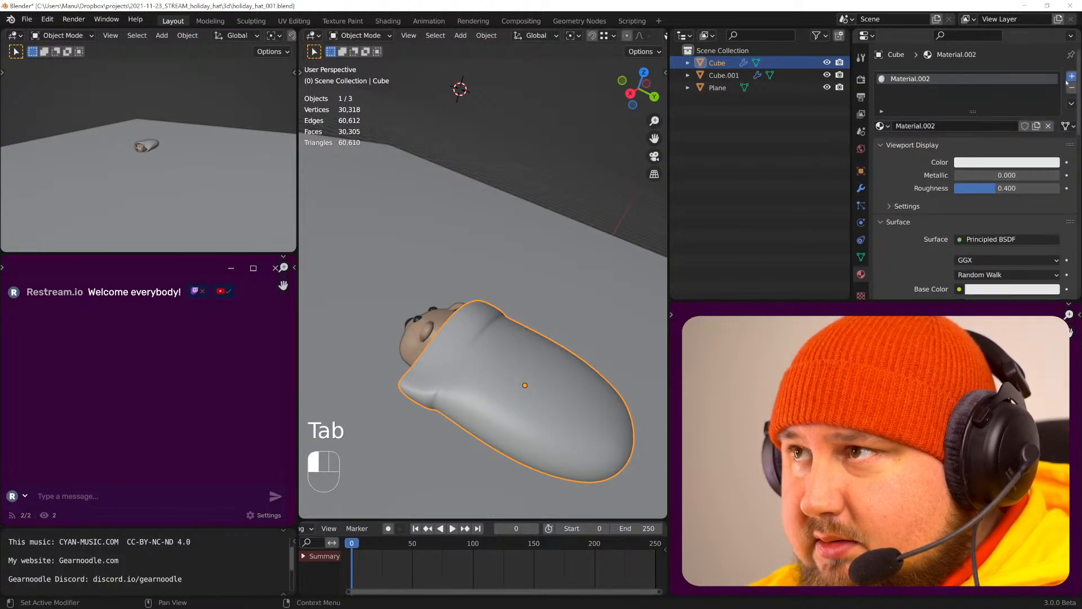
{"action": "left_click", "coordinate": [1072, 76]}
{"action": "left_click", "coordinate": [1009, 145]}
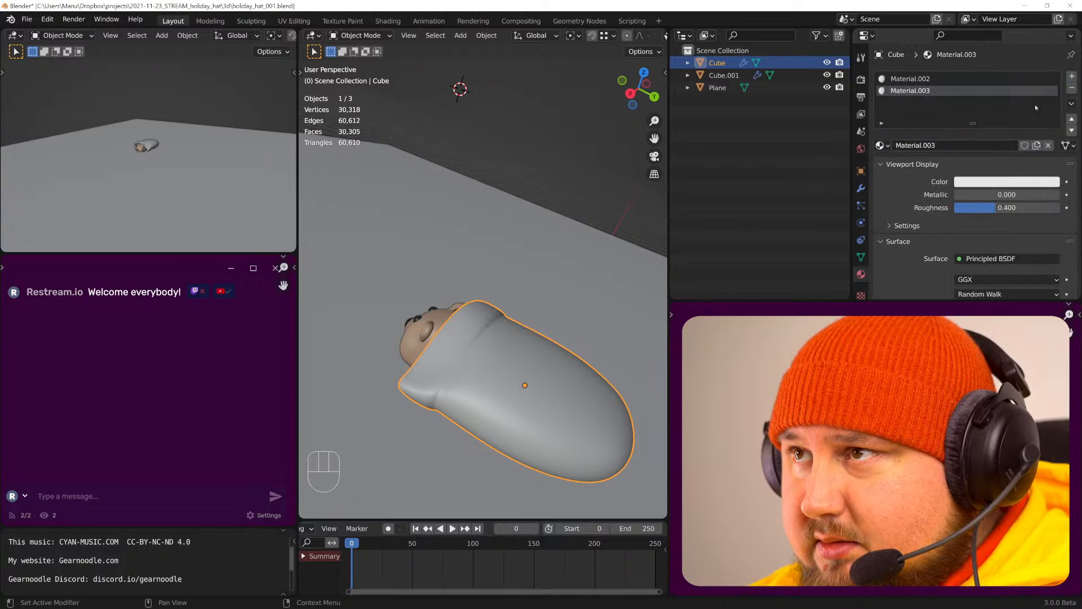
- Color the second material orange-red in both viewport display and base color, and assign it to the crown faces
{"action": "left_click", "coordinate": [991, 180]}
{"action": "left_click", "coordinate": [986, 280]}
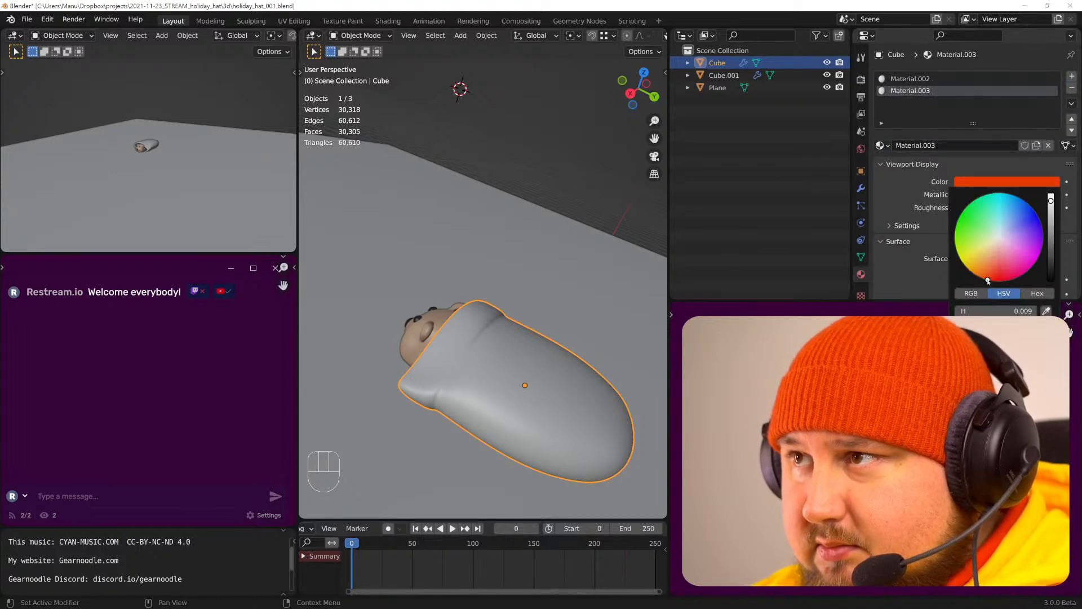
{"action": "scroll", "coordinate": [989, 237], "scroll_direction": "down", "scroll_amount": 3}
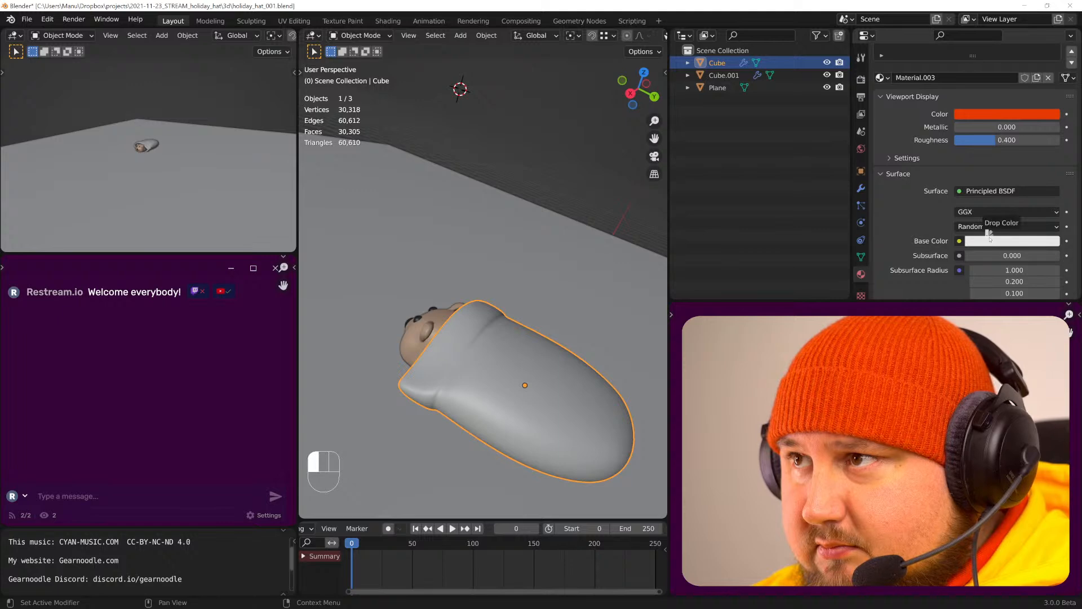
{"action": "left_click_drag", "start_coordinate": [988, 230], "coordinate": [990, 243]}
{"action": "key", "text": "Tab"}
{"action": "left_click", "coordinate": [924, 78]}
{"action": "key", "text": "Tab"}
- Delete the faces of the crown's rounded closed end, selecting them through the mesh in top view
{"action": "middle_click_drag", "start_coordinate": [485, 350], "coordinate": [442, 319]}
{"action": "key", "text": "Tab"}
{"action": "middle_click_drag", "start_coordinate": [646, 307], "coordinate": [480, 331], "text": "shift"}
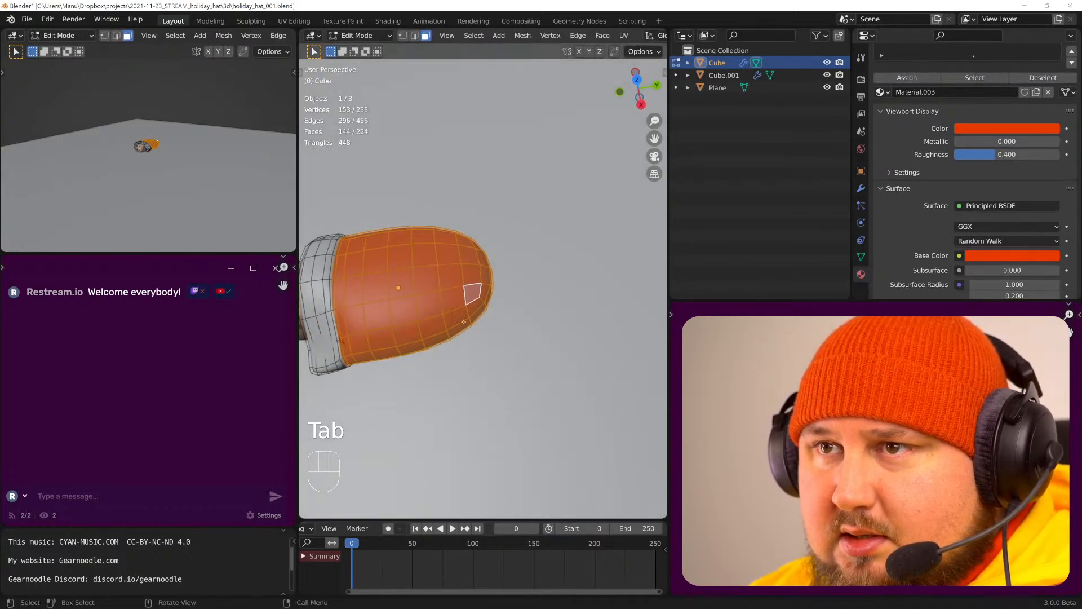
{"action": "middle_click_drag", "start_coordinate": [489, 286], "coordinate": [448, 204], "text": "alt"}
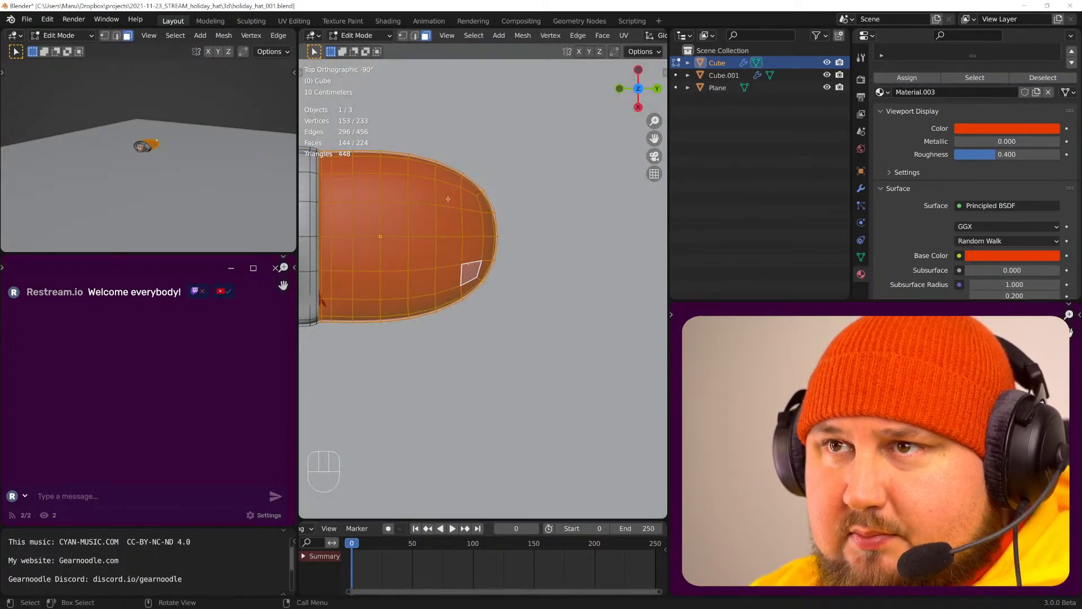
{"action": "key", "text": "alt+z"}
{"action": "left_click_drag", "start_coordinate": [438, 145], "coordinate": [521, 342]}
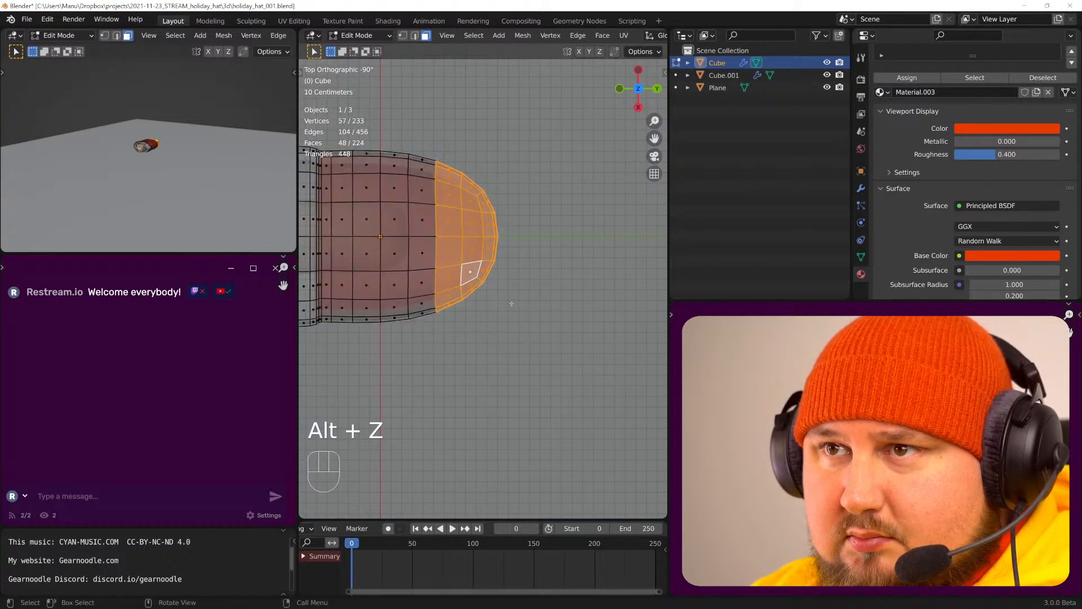
{"action": "scroll", "coordinate": [498, 281], "scroll_direction": "down", "scroll_amount": 2}
{"action": "middle_click_drag", "start_coordinate": [498, 282], "coordinate": [484, 260]}
{"action": "scroll", "coordinate": [484, 260], "scroll_direction": "up", "scroll_amount": 1}
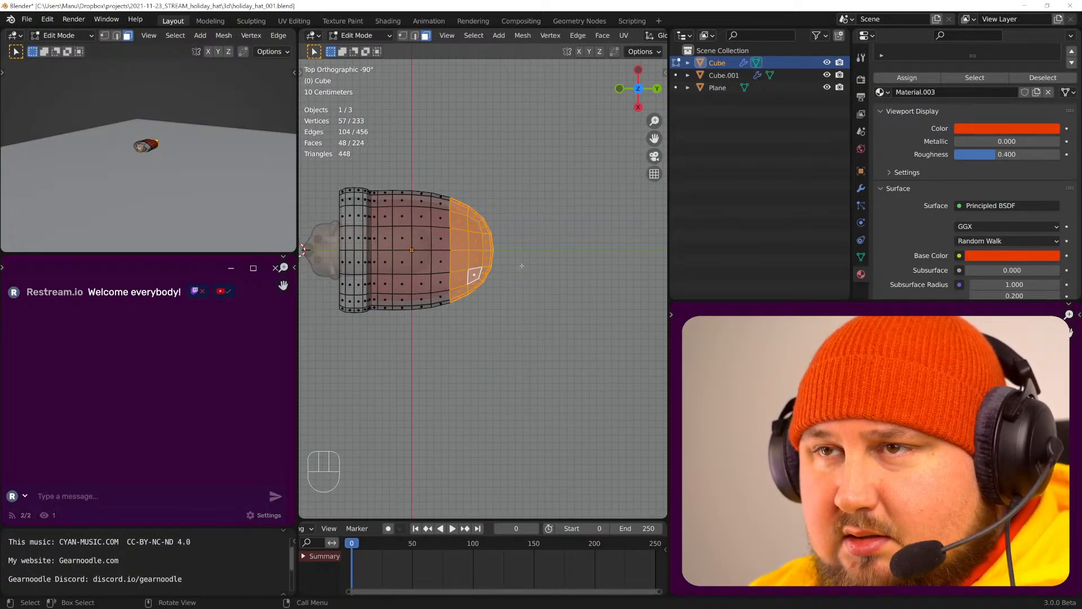
{"action": "key", "text": "x"}
{"action": "left_click", "coordinate": [508, 293]}
- Extrude the crown's open edge loop seven times in top view to form a long tail bending away from the head
{"action": "left_click", "coordinate": [453, 260], "text": "alt"}
{"action": "right_click", "coordinate": [468, 237], "text": "ctrl"}
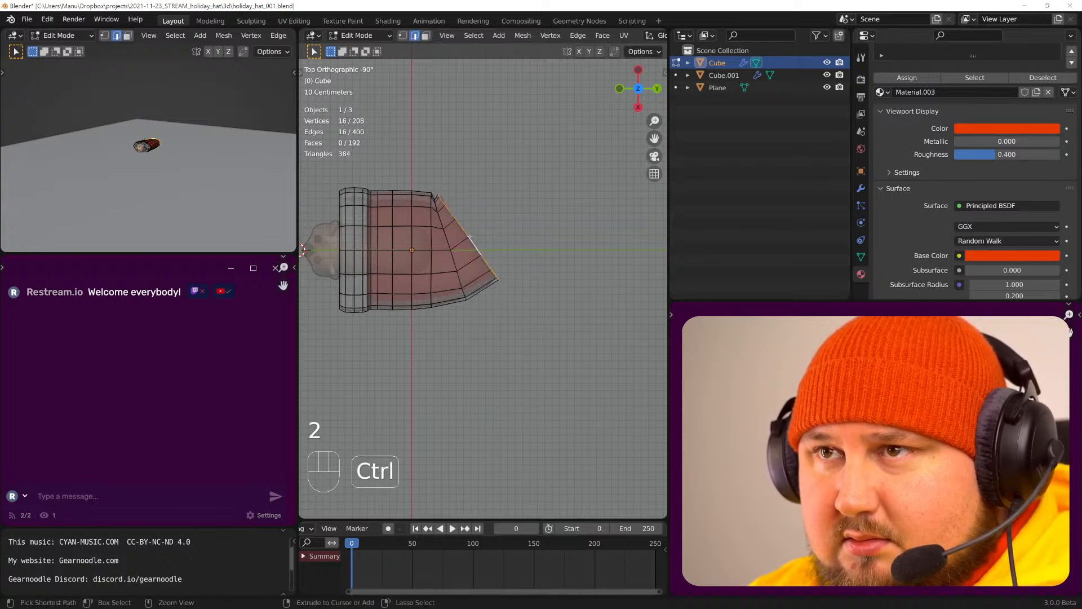
{"action": "right_click", "coordinate": [511, 189], "text": "ctrl"}
{"action": "right_click", "coordinate": [503, 167], "text": "ctrl"}
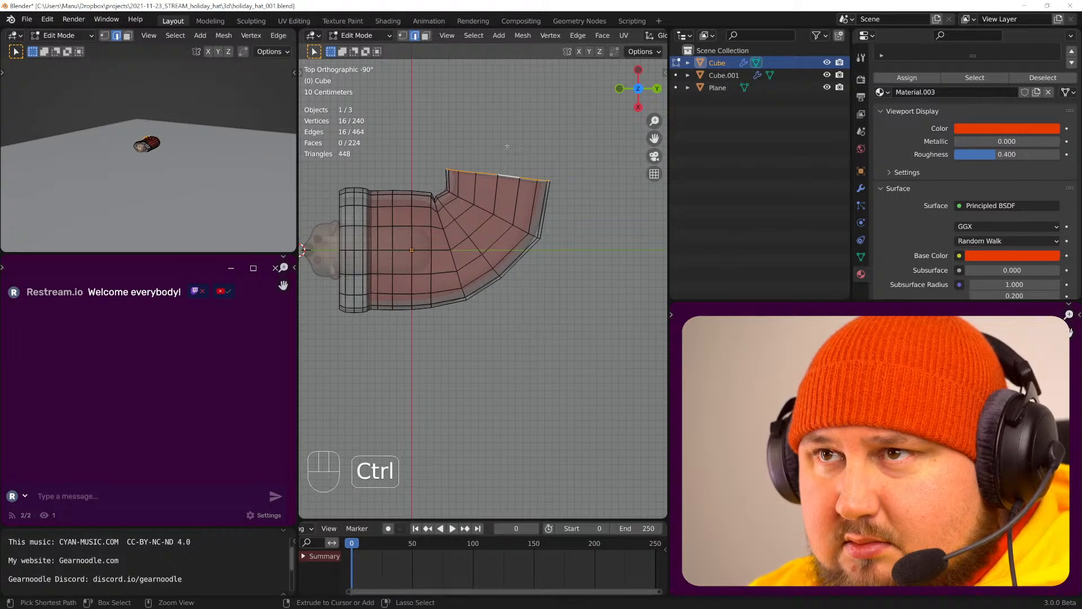
{"action": "right_click", "coordinate": [503, 137], "text": "ctrl"}
{"action": "right_click", "coordinate": [498, 110], "text": "ctrl"}
{"action": "right_click", "coordinate": [497, 89], "text": "ctrl"}
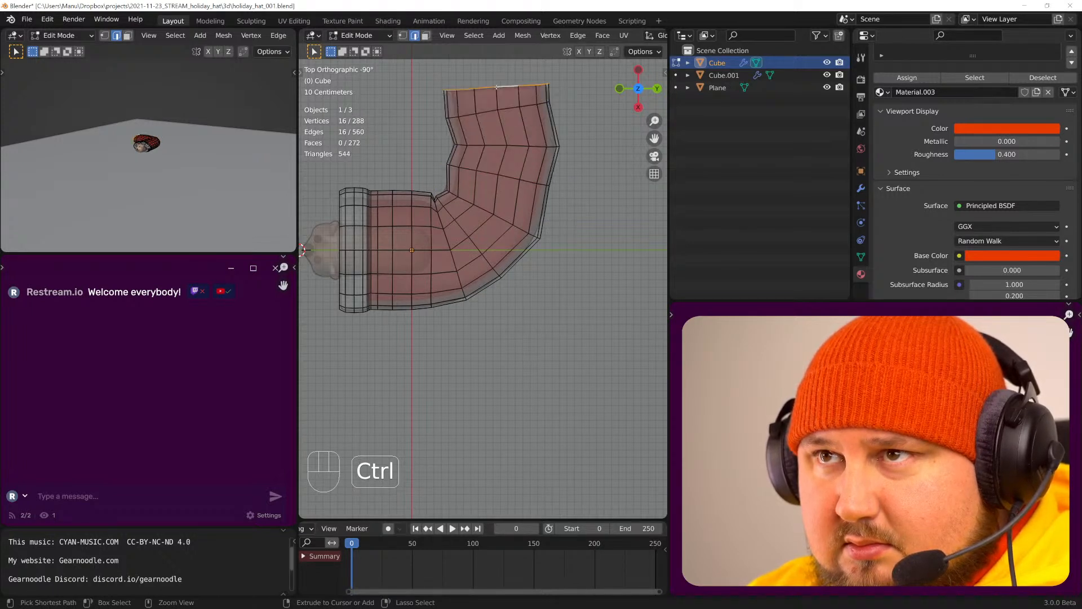
{"action": "right_click", "coordinate": [492, 71], "text": "ctrl"}
- Scale down the edge loop at the tail's end and fill the opening with a face
{"action": "key", "text": "s"}
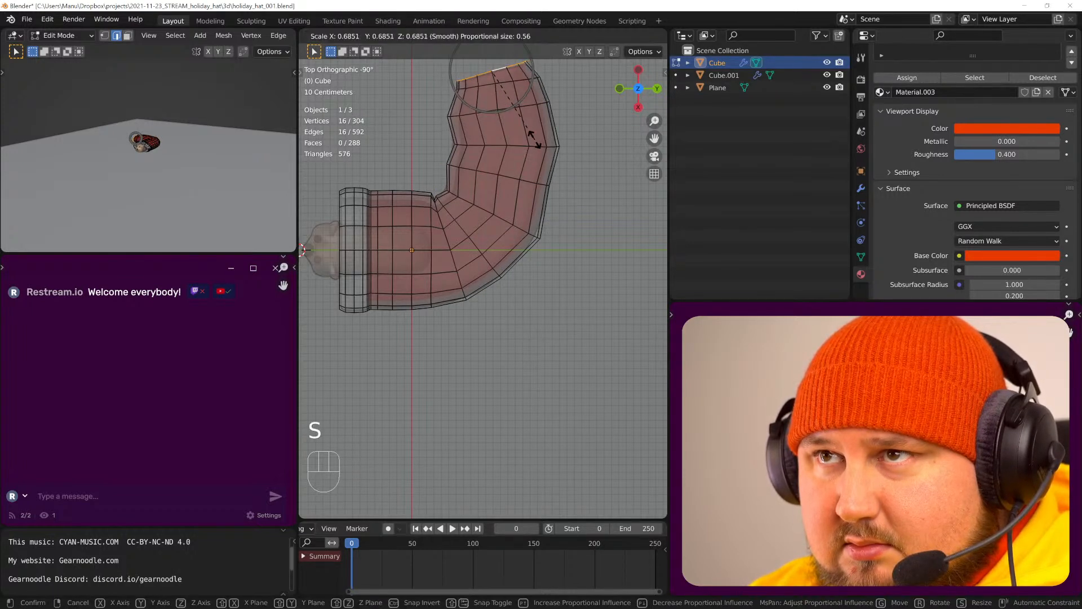
{"action": "scroll", "coordinate": [527, 133], "scroll_direction": "up", "scroll_amount": 7}
{"action": "left_click", "coordinate": [520, 122]}
{"action": "middle_click_drag", "start_coordinate": [520, 123], "coordinate": [490, 237]}
{"action": "key", "text": "alt+z"}
{"action": "scroll", "coordinate": [517, 293], "scroll_direction": "down", "scroll_amount": 2}
{"action": "key", "text": "Tab"}
{"action": "key", "text": "Tab"}
{"action": "key", "text": "f"}
{"action": "key", "text": "Tab"}
- Pull the edge at the tail's outer bend outward using proportional editing with a 1 m influence to sharpen the corner
{"action": "scroll", "coordinate": [492, 282], "scroll_direction": "down", "scroll_amount": 2}
{"action": "middle_click_drag", "start_coordinate": [495, 357], "coordinate": [543, 273], "text": "shift"}
{"action": "middle_click_drag", "start_coordinate": [530, 349], "coordinate": [558, 282]}
{"action": "key", "text": "Tab"}
{"action": "key", "text": "g"}
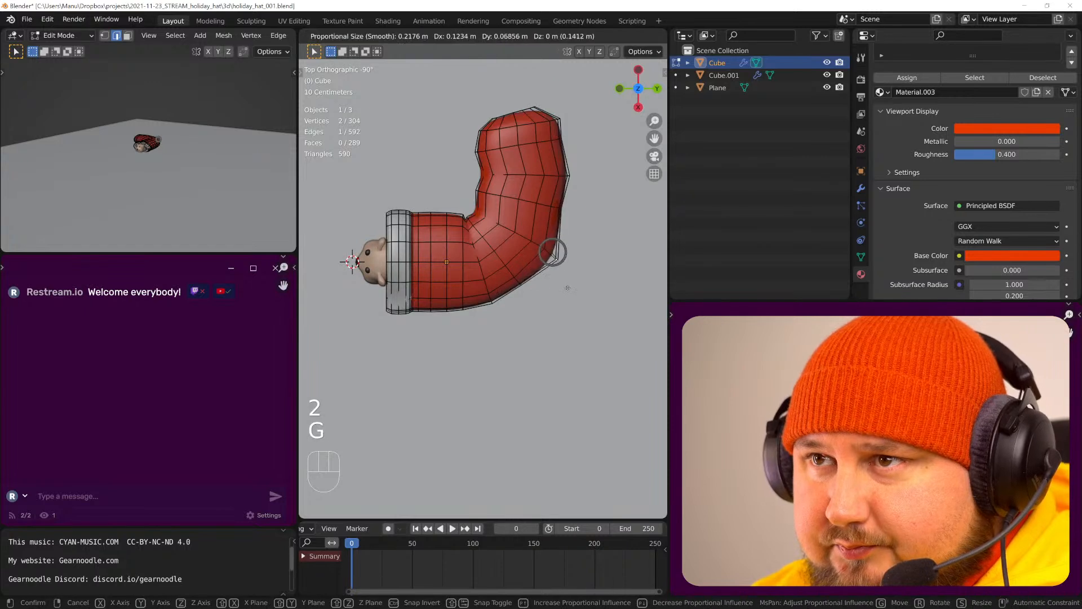
{"action": "scroll", "coordinate": [586, 313], "scroll_direction": "down", "scroll_amount": 15}
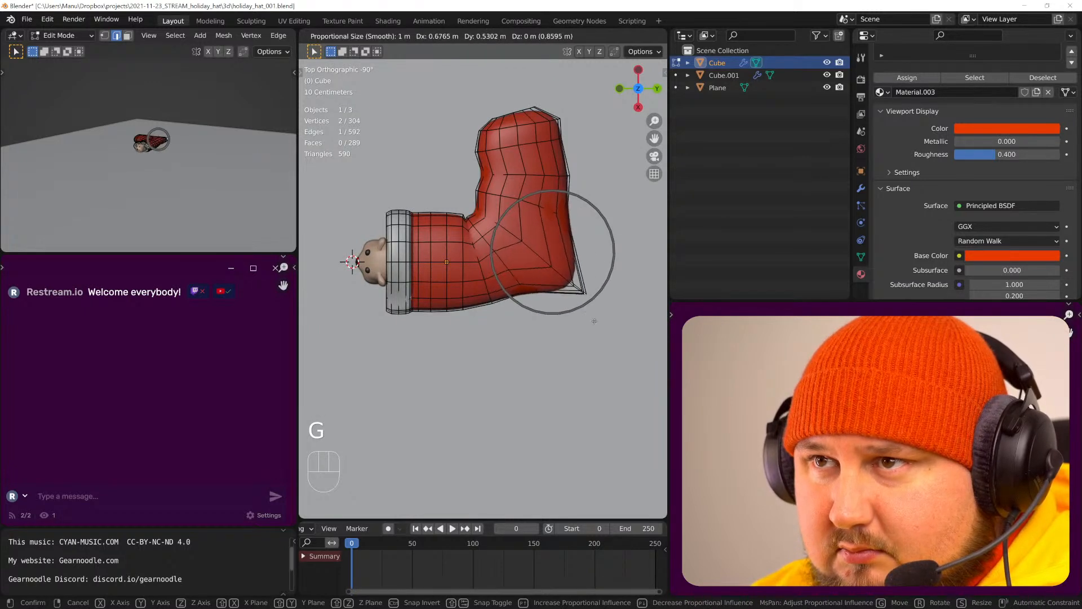
{"action": "left_click", "coordinate": [563, 306]}
{"action": "key", "text": "Tab"}
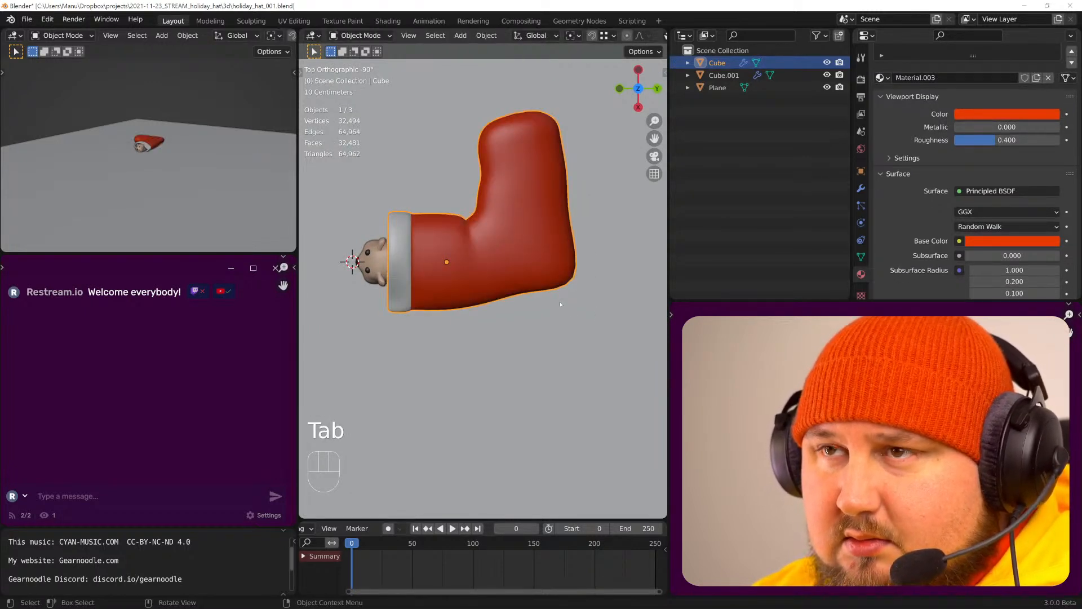
{"action": "key", "text": "Tab"}
{"action": "key", "text": "g"}
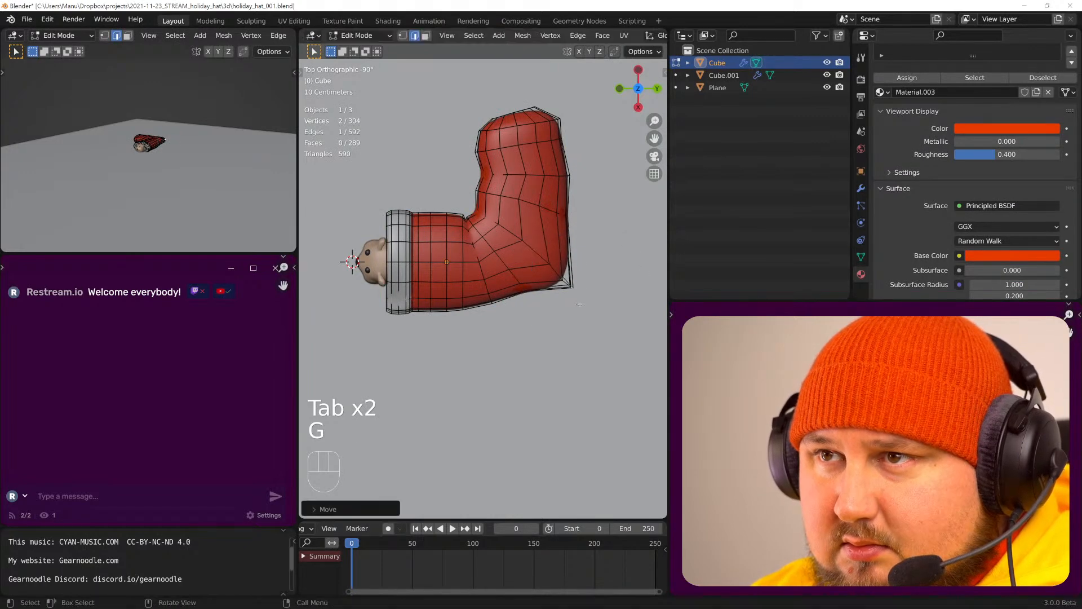
{"action": "left_click", "coordinate": [580, 304]}
{"action": "key", "text": "Tab"}
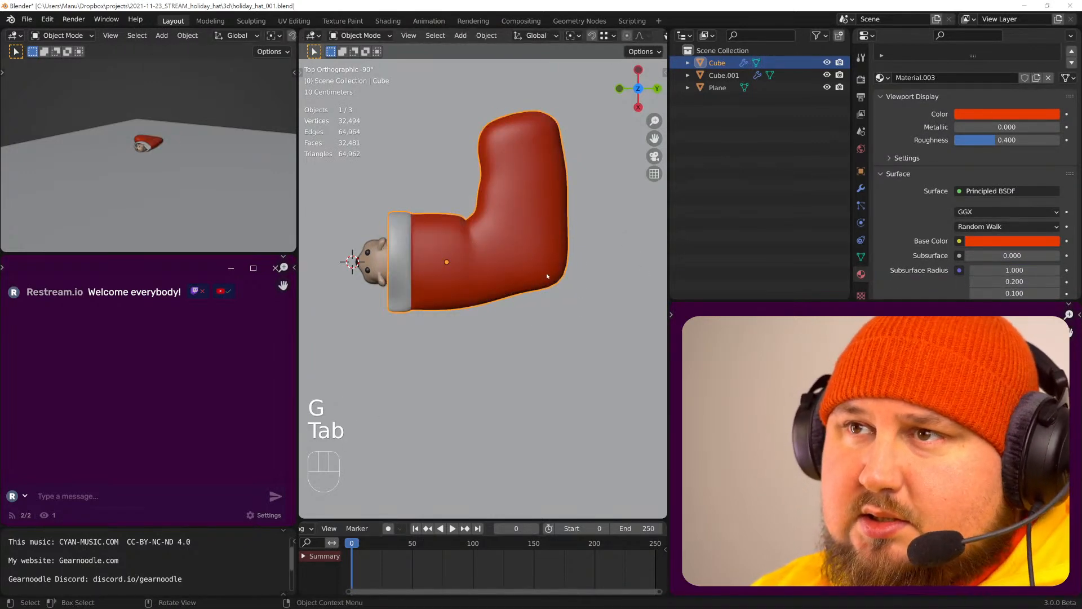
- Raise the edges along the top of the tail and an edge on top of the crown along Z with proportional editing
{"action": "middle_click_drag", "start_coordinate": [527, 251], "coordinate": [533, 195]}
{"action": "key", "text": "Tab"}
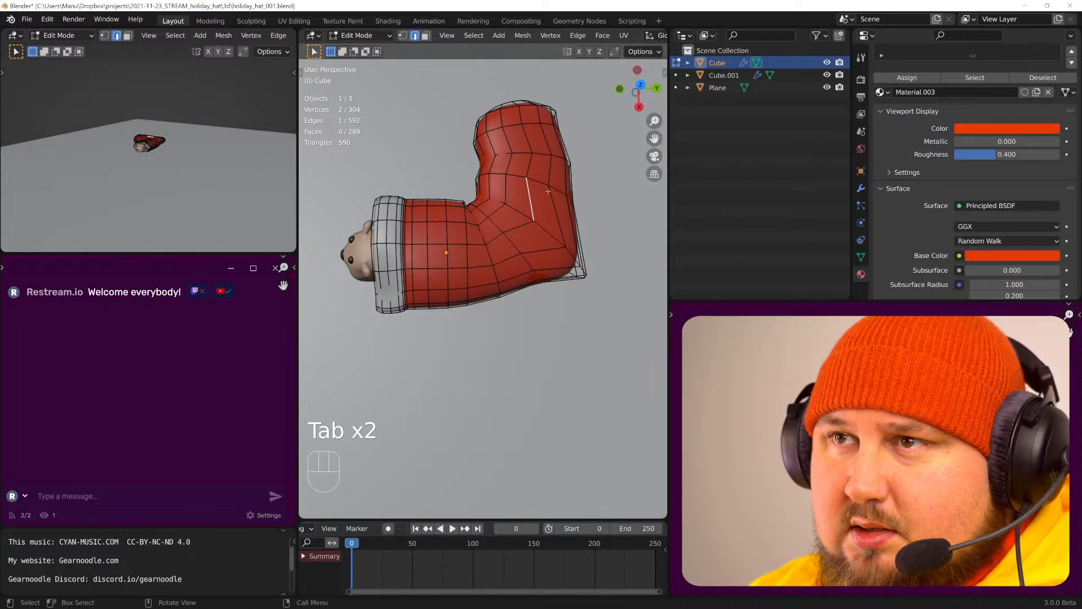
{"action": "left_click", "coordinate": [529, 121], "text": "ctrl"}
{"action": "key", "text": "g"}
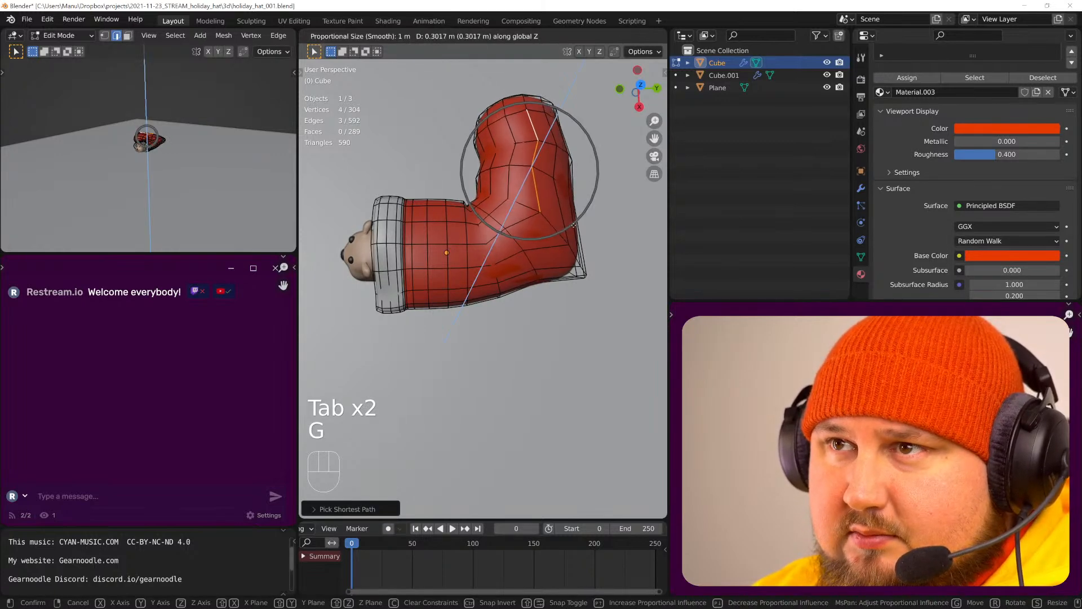
{"action": "left_click", "coordinate": [573, 227]}
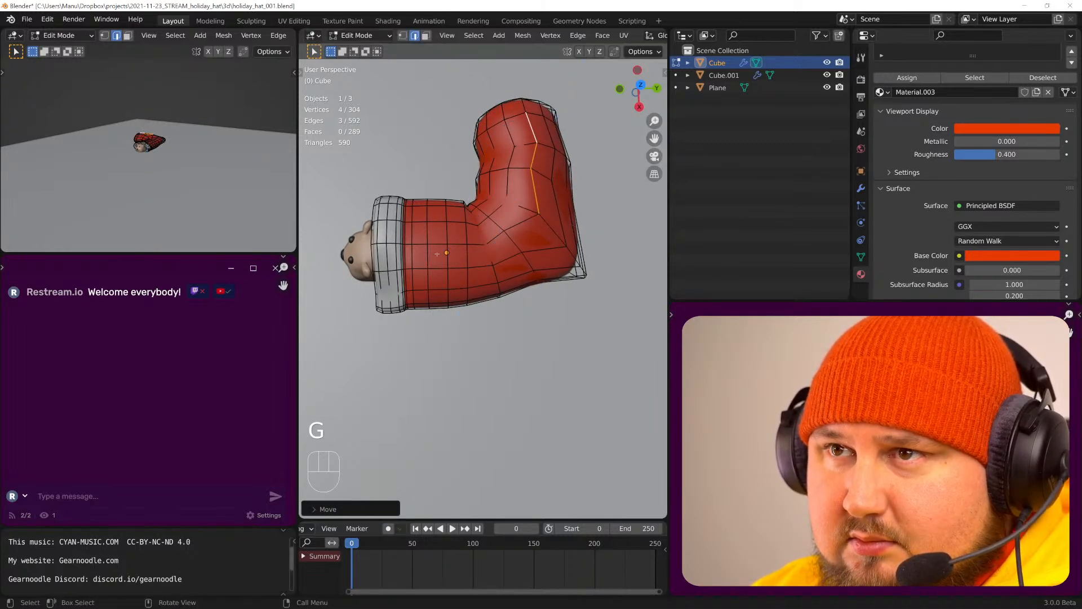
{"action": "left_click", "coordinate": [437, 235]}
{"action": "key", "text": "g"}
{"action": "key", "text": "z"}
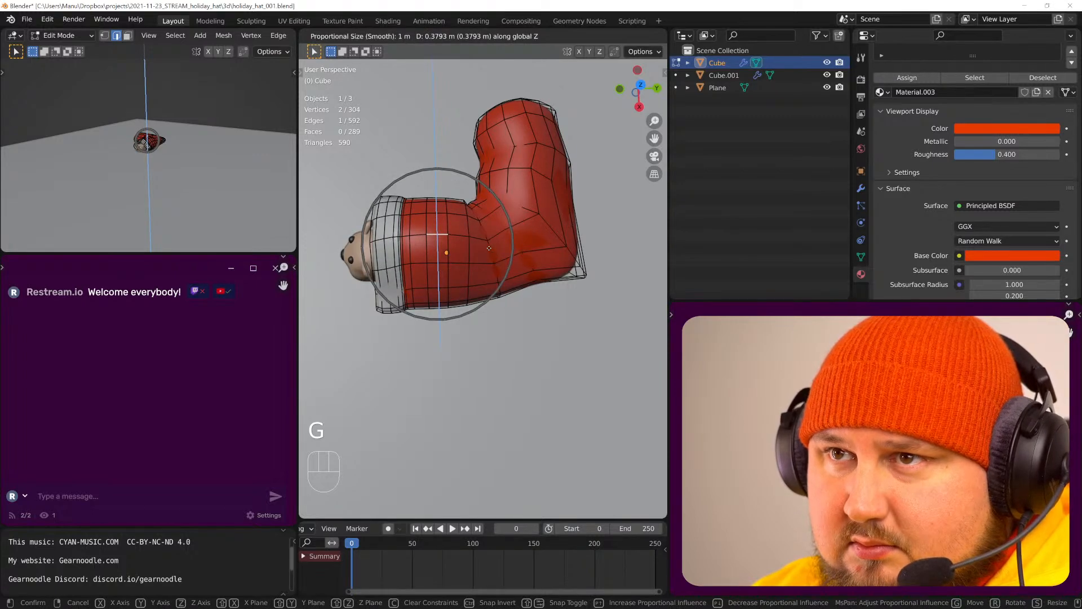
{"action": "left_click", "coordinate": [491, 246]}
- Lower a face on top of the pale brim along Z with proportional editing to bring the brim closer to the head
{"action": "key", "text": "Tab"}
{"action": "middle_click_drag", "start_coordinate": [496, 248], "coordinate": [550, 274]}
{"action": "key", "text": "Tab"}
{"action": "middle_click_drag", "start_coordinate": [488, 223], "coordinate": [475, 250]}
{"action": "key", "text": "3"}
{"action": "key", "text": "g"}
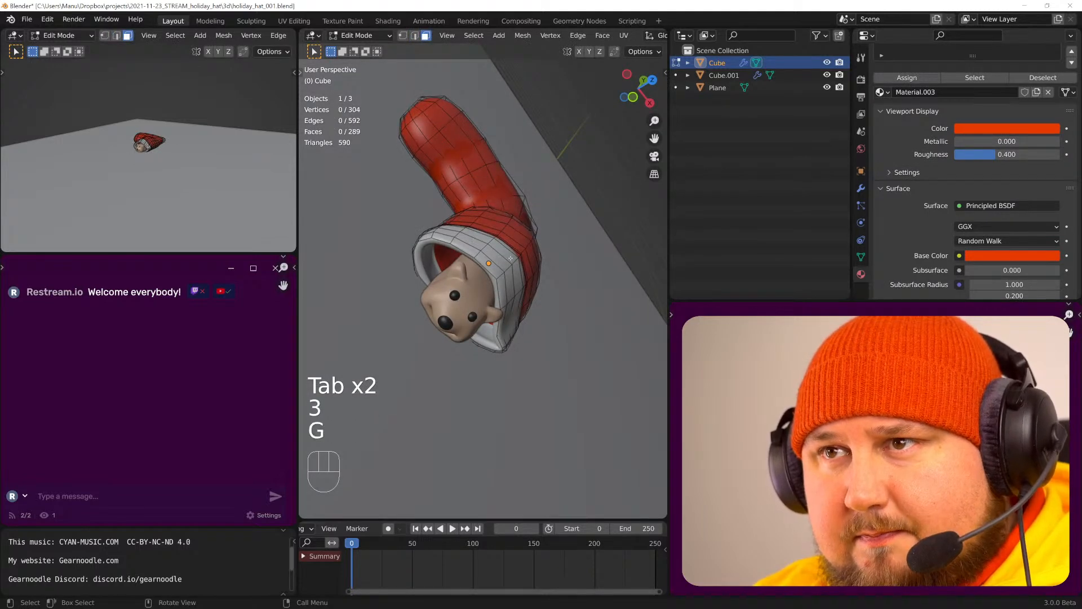
{"action": "left_click", "coordinate": [471, 241]}
{"action": "key", "text": "g"}
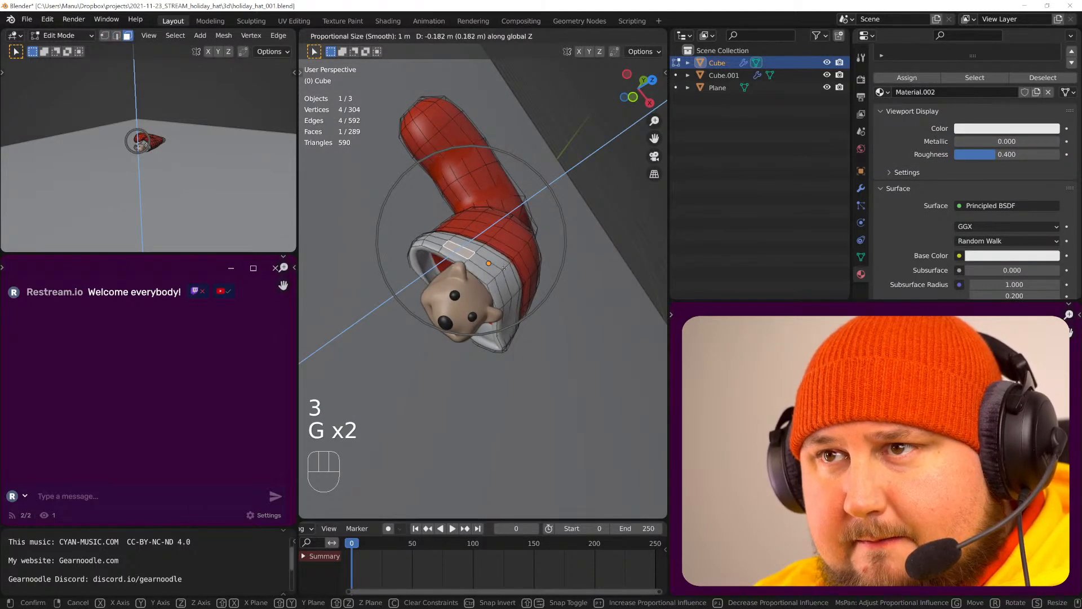
{"action": "left_click", "coordinate": [505, 268]}
{"action": "key", "text": "Tab"}
- Enlarge the main 3D viewport over the timeline area and save the file
{"action": "middle_click_drag", "start_coordinate": [526, 282], "coordinate": [508, 373]}
{"action": "left_click_drag", "start_coordinate": [301, 514], "coordinate": [330, 549]}
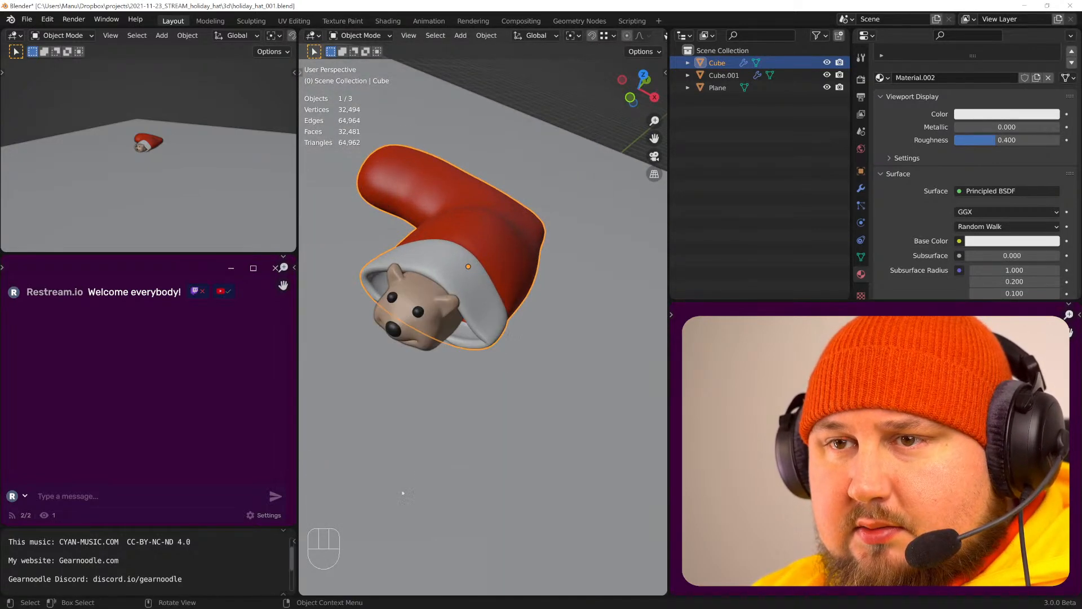
{"action": "middle_click_drag", "start_coordinate": [496, 375], "coordinate": [538, 371]}
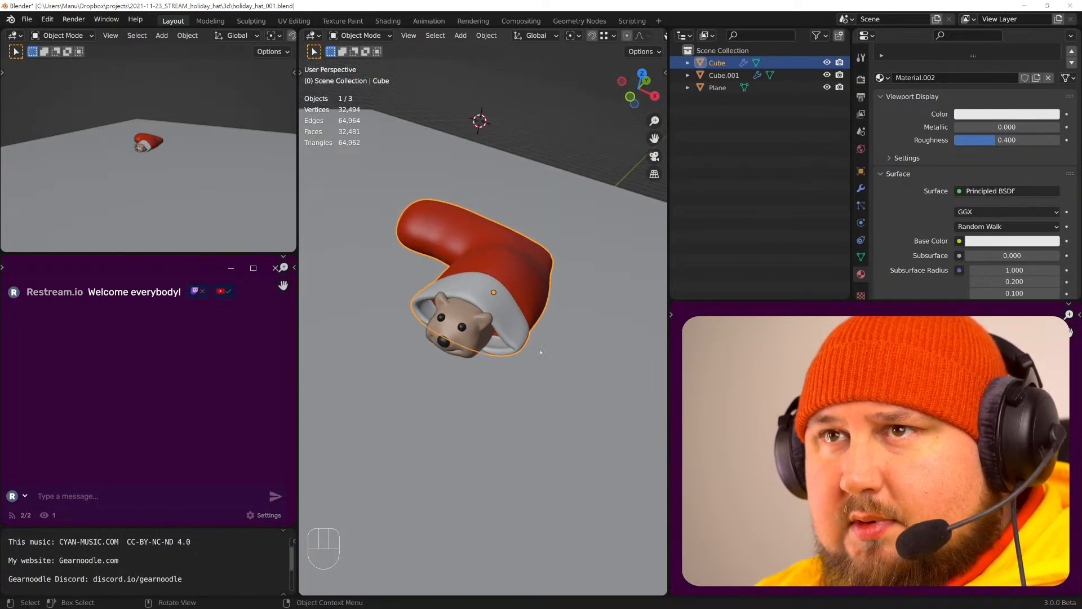
{"action": "key", "text": "ctrl+s"}
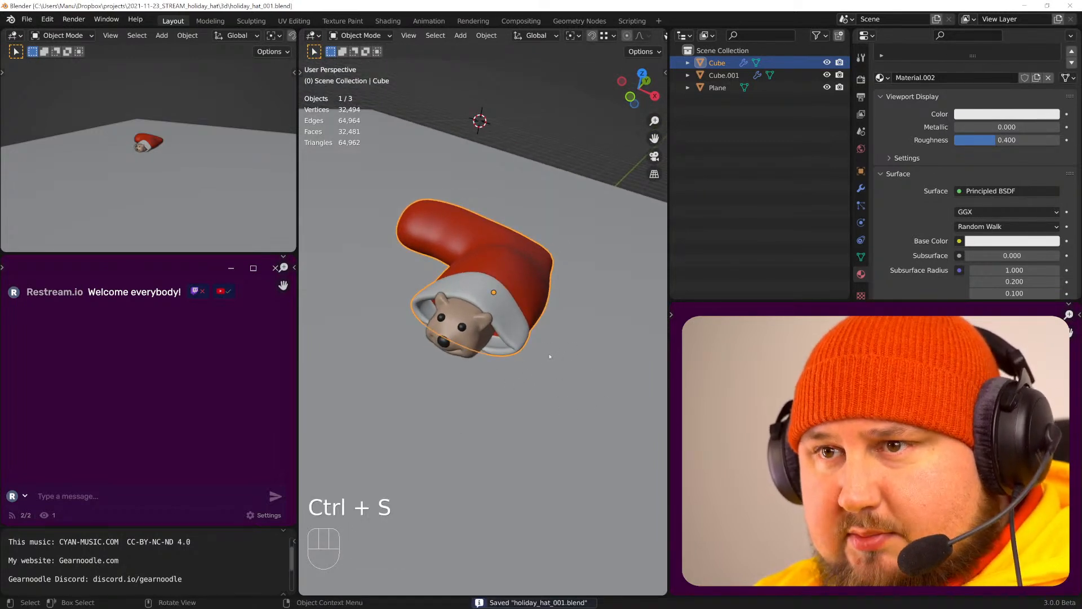
- Reset the 3D cursor to the world origin and add a camera there
{"action": "key", "text": "shift+c"}
{"action": "key", "text": "shift+a"}
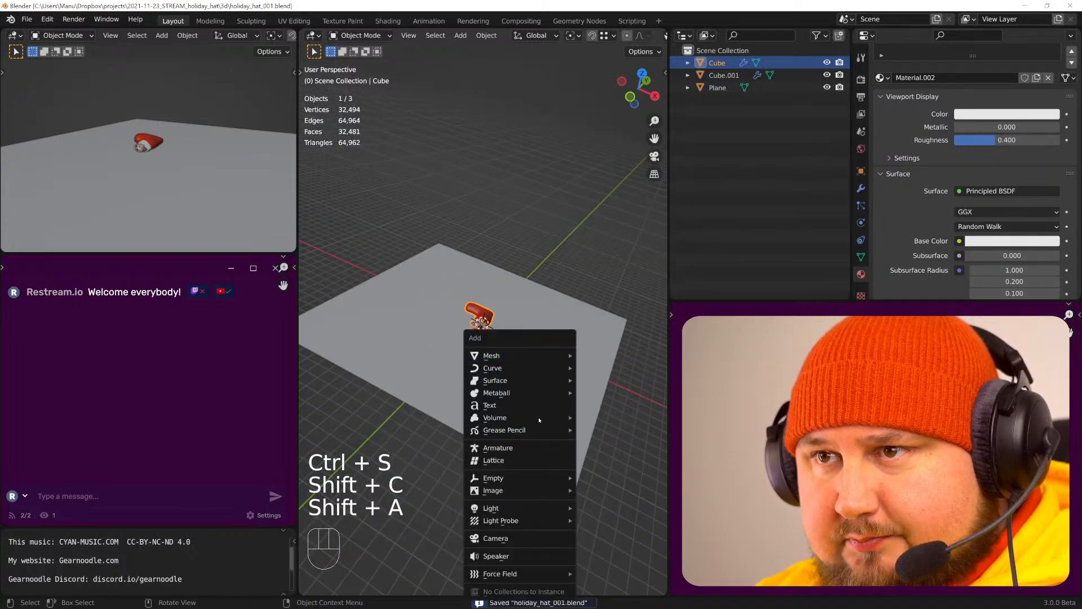
{"action": "left_click", "coordinate": [496, 539]}
{"action": "key", "text": "g"}
{"action": "key", "text": "g"}
{"action": "left_click", "coordinate": [509, 372]}
- Align the camera to a low view showing the bear's face in front with the hat's tail extending behind
{"action": "scroll", "coordinate": [586, 408], "scroll_direction": "up", "scroll_amount": 10}
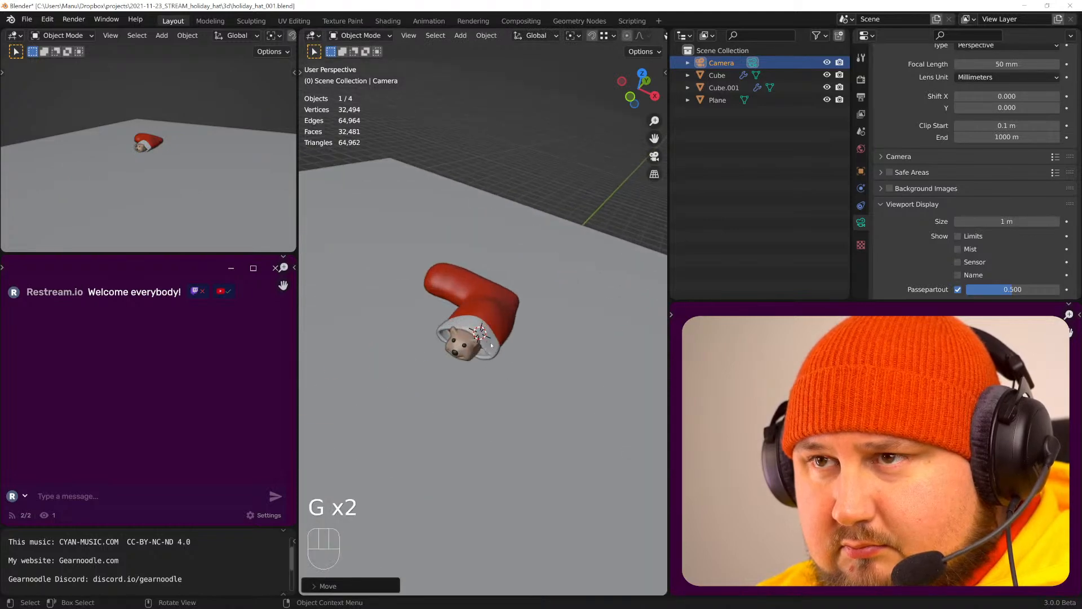
{"action": "middle_click_drag", "start_coordinate": [589, 410], "coordinate": [603, 338]}
{"action": "middle_click_drag", "start_coordinate": [569, 372], "coordinate": [567, 386], "text": "shift"}
{"action": "scroll", "coordinate": [568, 386], "scroll_direction": "up", "scroll_amount": 3}
{"action": "middle_click_drag", "start_coordinate": [494, 382], "coordinate": [591, 362]}
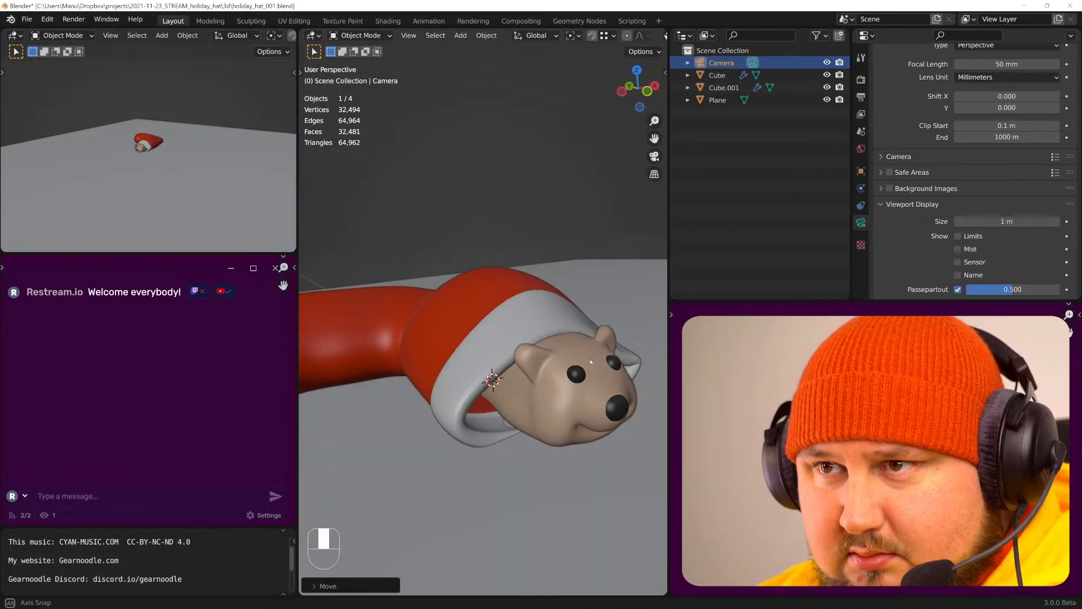
{"action": "scroll", "coordinate": [592, 365], "scroll_direction": "down", "scroll_amount": 3}
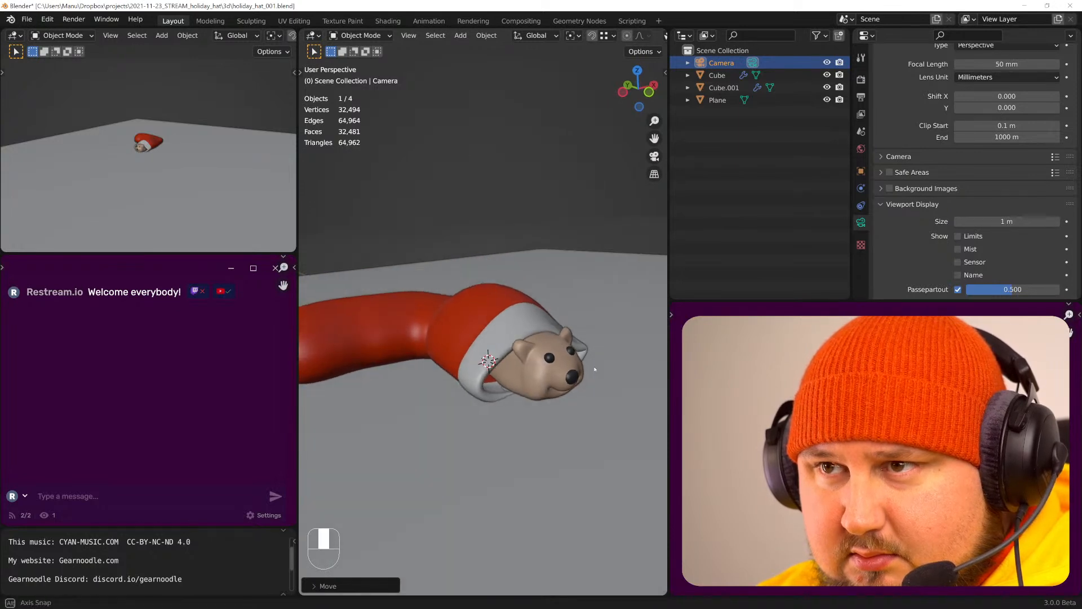
{"action": "middle_click_drag", "start_coordinate": [595, 369], "coordinate": [620, 384]}
{"action": "middle_click_drag", "start_coordinate": [495, 387], "coordinate": [536, 387], "text": "shift"}
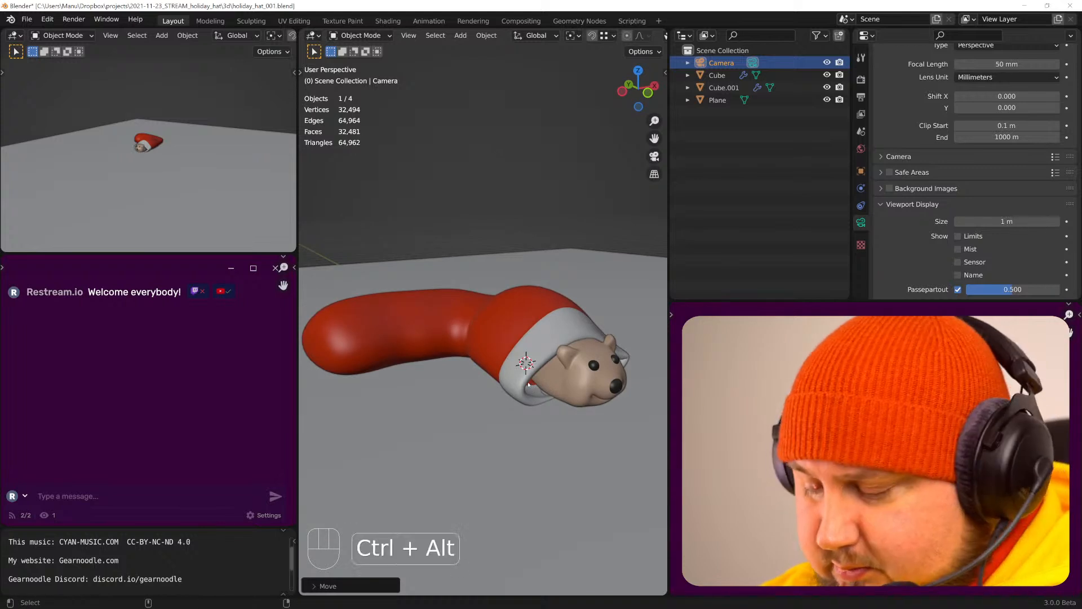
{"action": "key", "text": "ctrl+alt+KP_0"}
- Move the camera back about 1 m along its local Z and shift it to frame the head and hat
{"action": "key", "text": "g"}
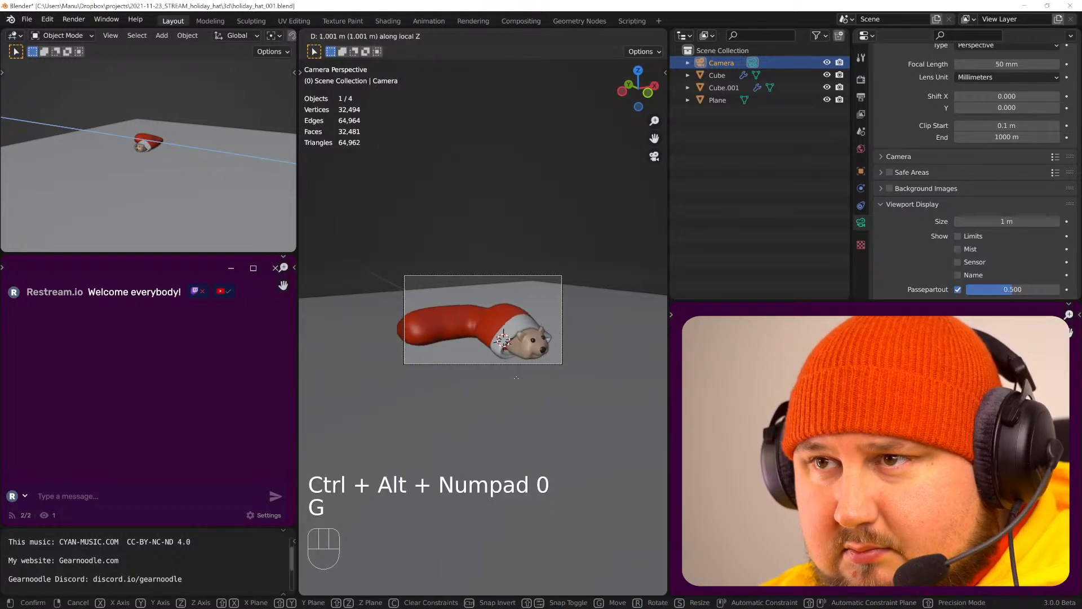
{"action": "left_click", "coordinate": [527, 376]}
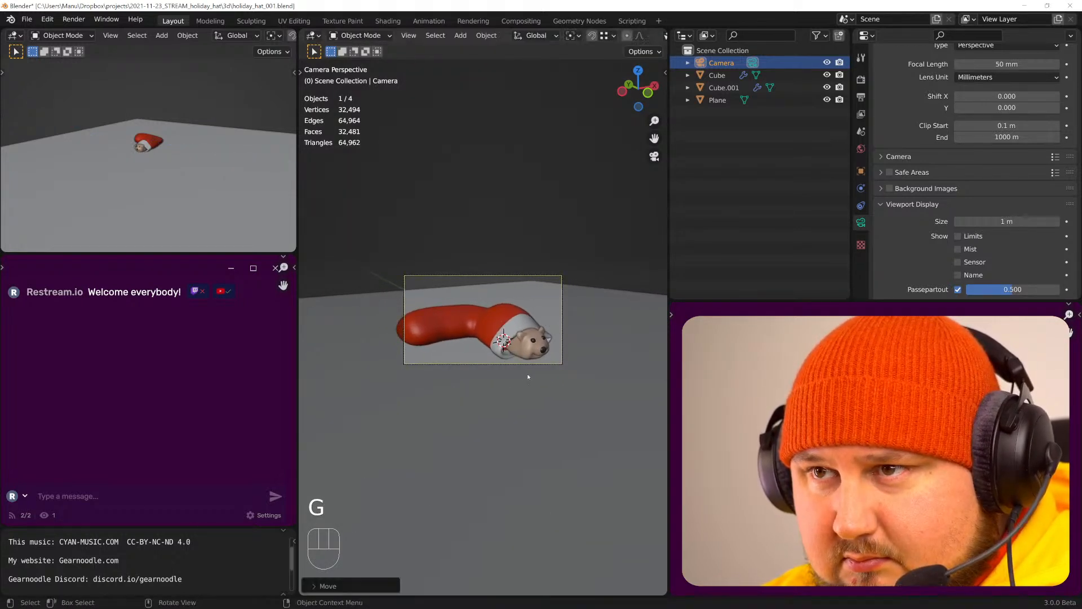
{"action": "key", "text": "g"}
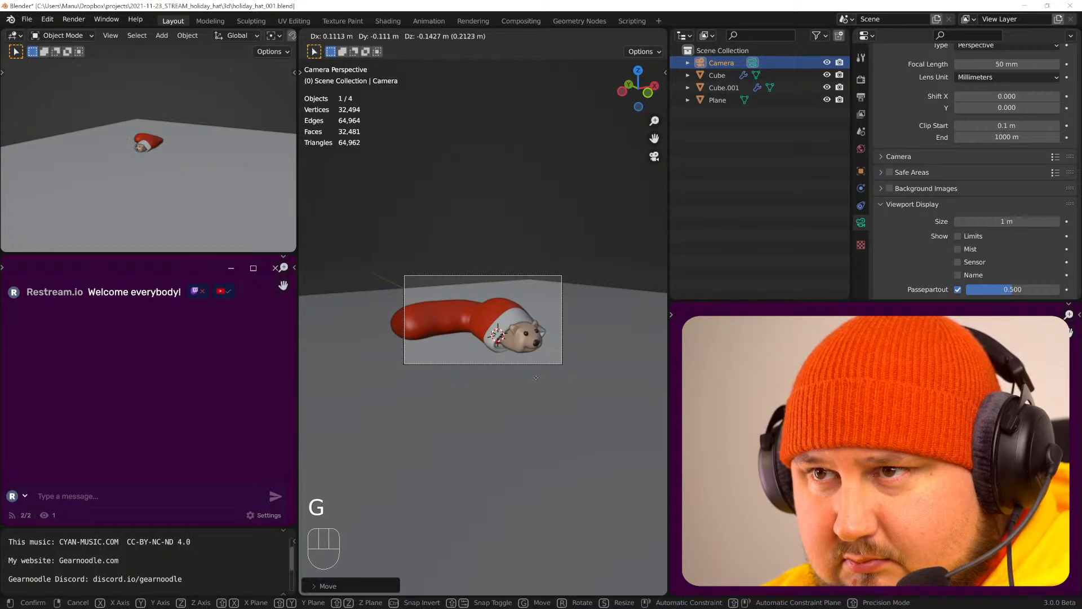
{"action": "left_click", "coordinate": [536, 378]}
- Scale up the floor plane until its far edge lies beyond the camera frame
{"action": "left_click", "coordinate": [599, 407]}
{"action": "key", "text": "s"}
{"action": "left_click", "coordinate": [637, 481]}
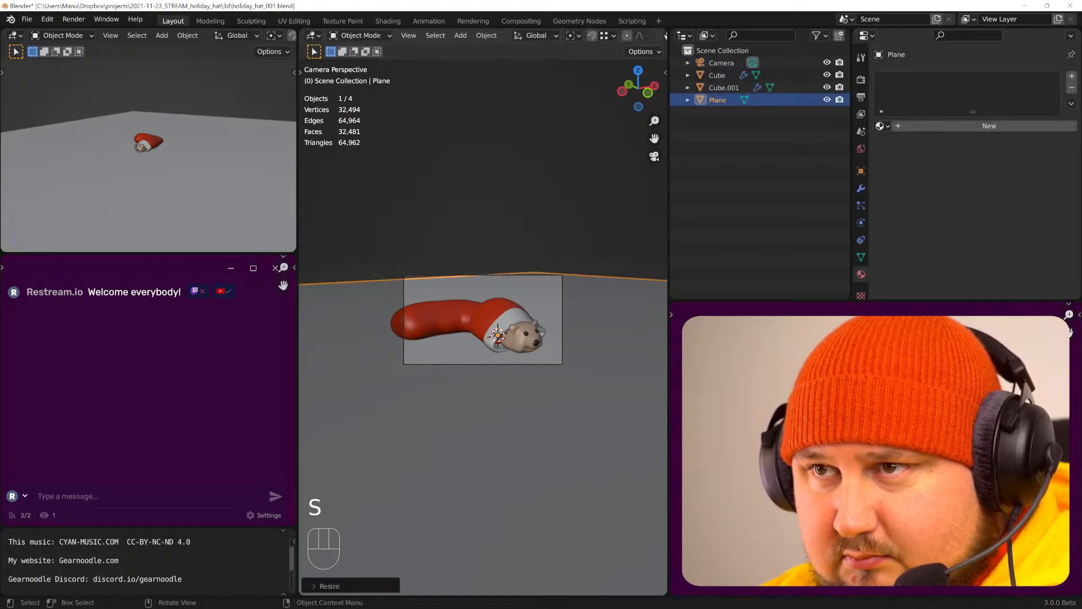
{"action": "key", "text": "s"}
{"action": "left_click", "coordinate": [599, 455]}
{"action": "key", "text": "s"}
{"action": "left_click", "coordinate": [585, 447]}
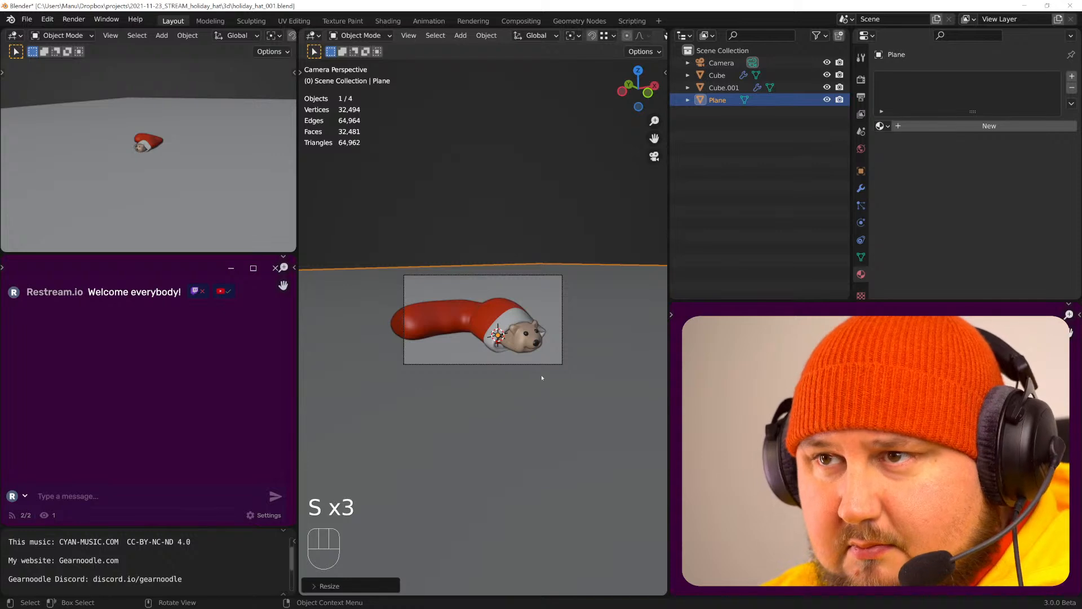
- Show the camera view in the small viewport and set the camera's Passepartout to 1.000
{"action": "key", "text": "KP_0"}
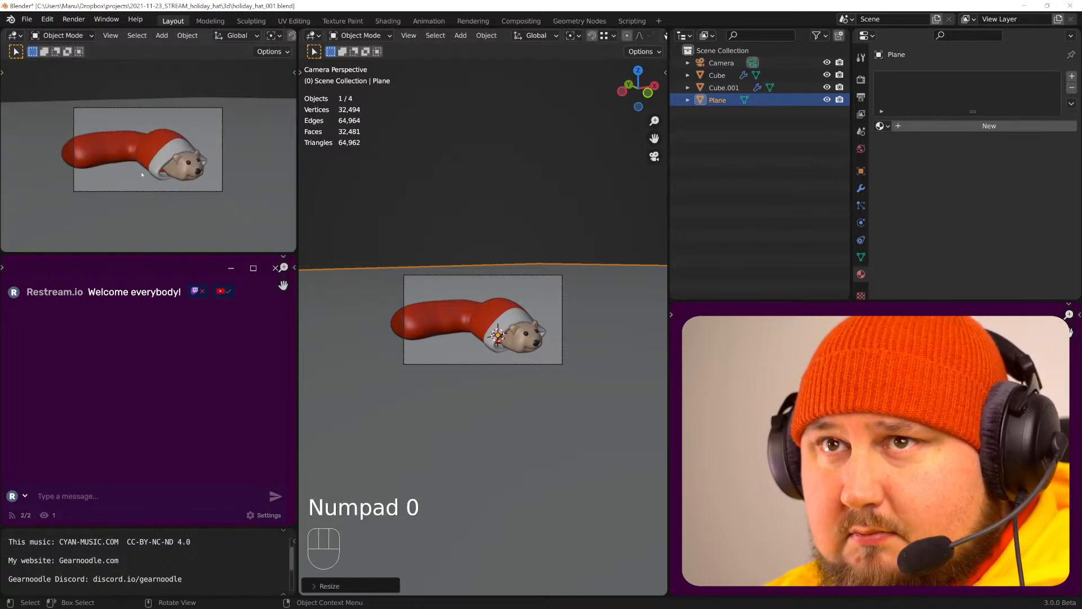
{"action": "scroll", "coordinate": [175, 154], "scroll_direction": "up", "scroll_amount": 3}
{"action": "left_click", "coordinate": [483, 276]}
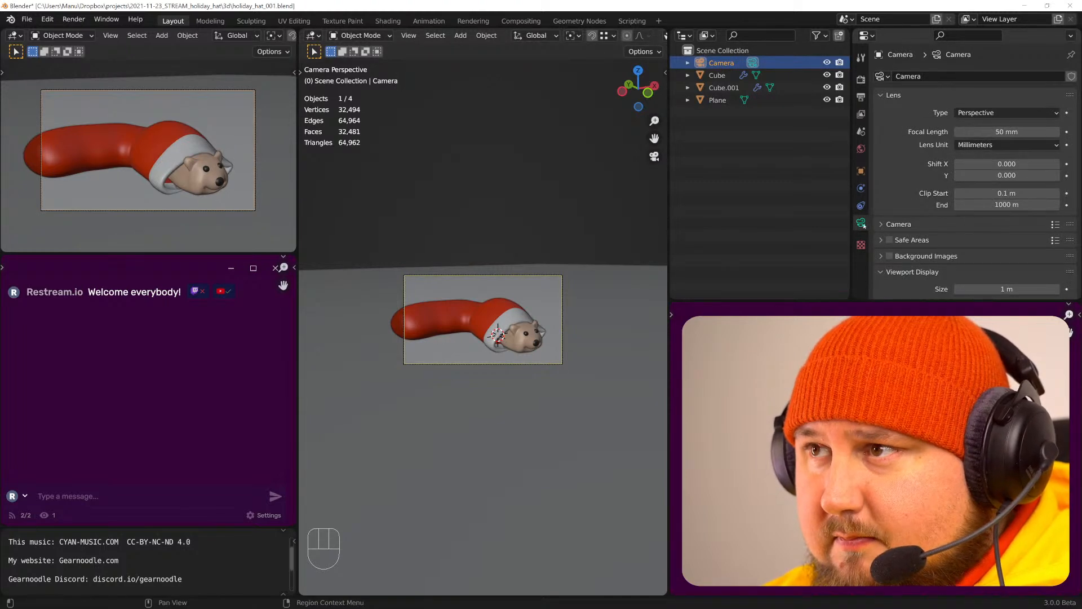
{"action": "scroll", "coordinate": [992, 226], "scroll_direction": "down", "scroll_amount": 5}
{"action": "left_click_drag", "start_coordinate": [1014, 233], "coordinate": [1062, 236]}
- Select the red hat and save the scene file
{"action": "middle_click_drag", "start_coordinate": [483, 338], "coordinate": [516, 286]}
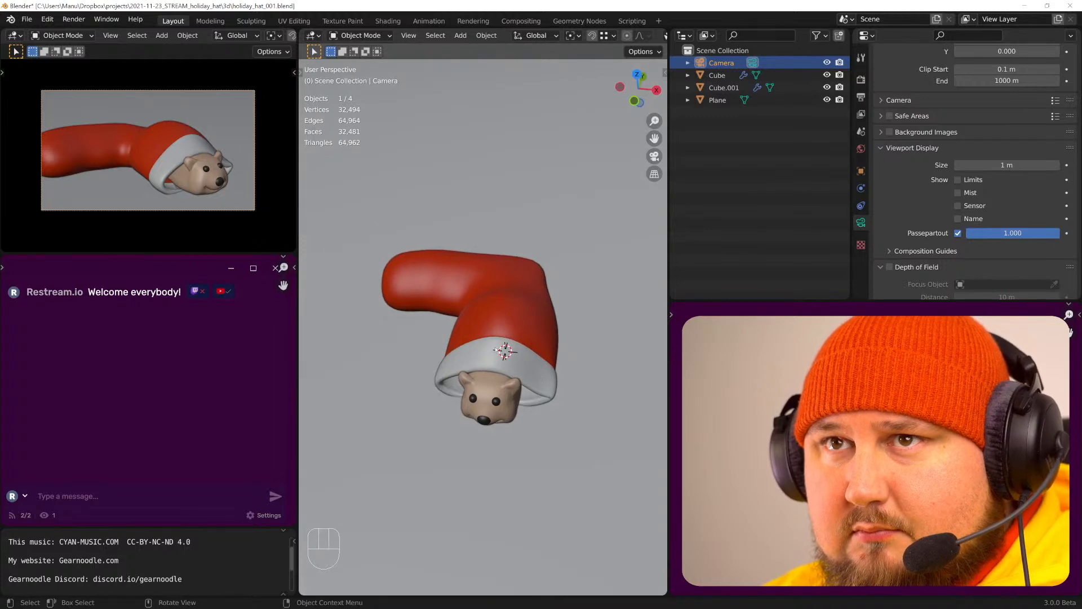
{"action": "left_click", "coordinate": [532, 324]}
{"action": "middle_click_drag", "start_coordinate": [532, 323], "coordinate": [505, 374]}
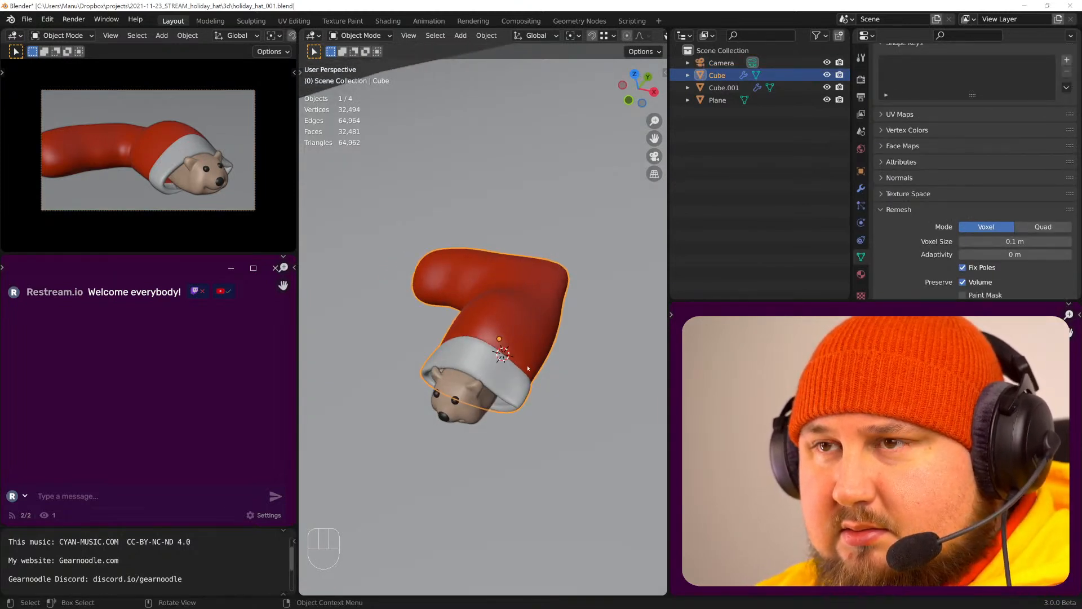
{"action": "key", "text": "ctrl+s"}
{"action": "scroll", "coordinate": [484, 340], "scroll_direction": "up", "scroll_amount": 5}
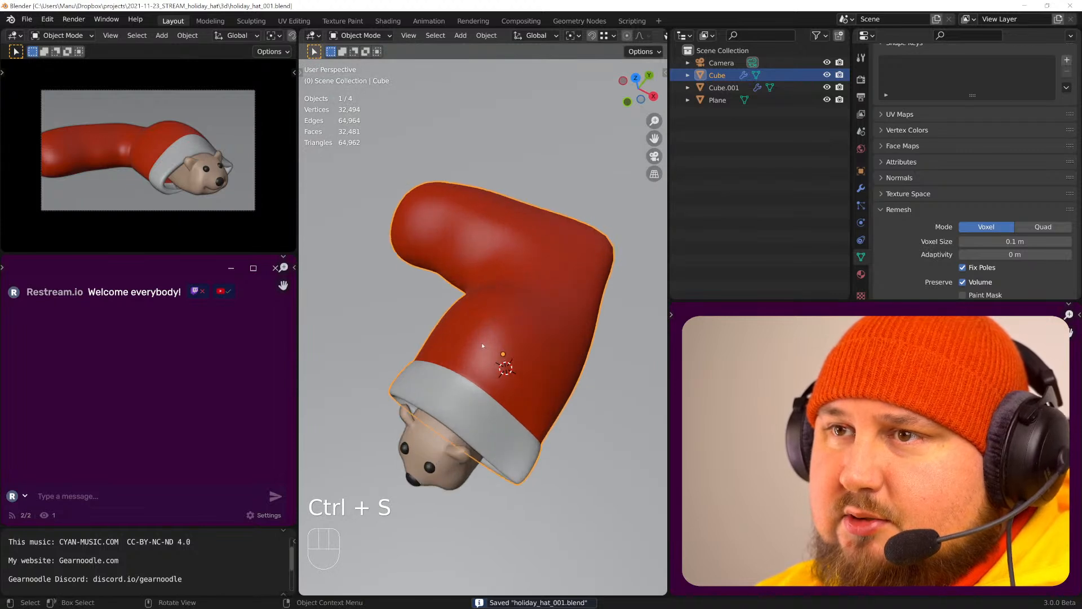
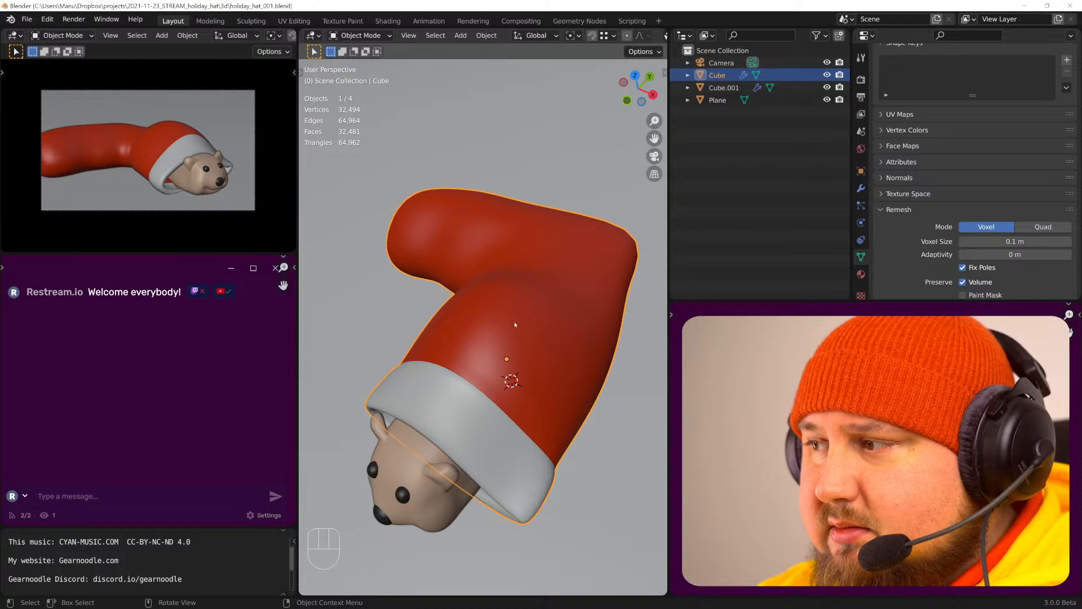
- Add a Hair particle system to the hat with Advanced enabled, 2 segments and a hair length of 0.1 m
{"action": "left_click", "coordinate": [862, 206]}
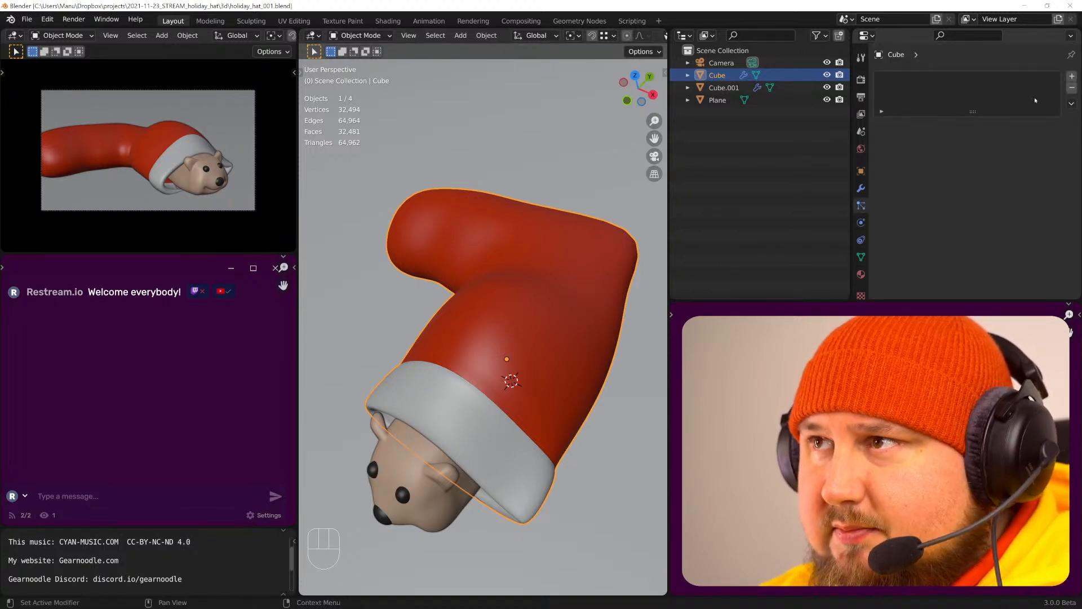
{"action": "left_click", "coordinate": [1071, 77]}
{"action": "left_click", "coordinate": [1017, 141]}
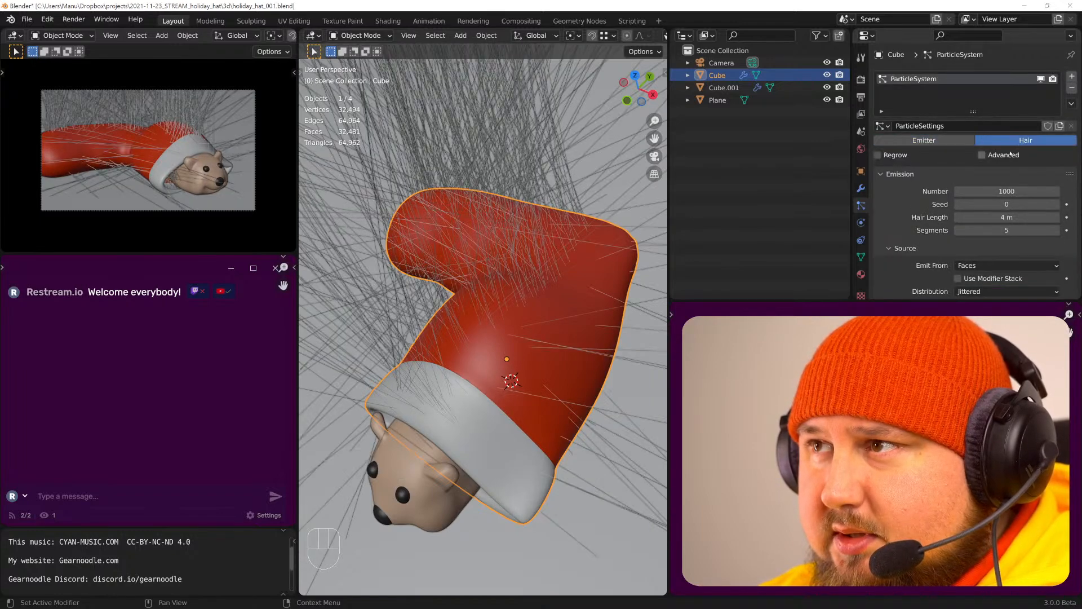
{"action": "left_click_drag", "start_coordinate": [1006, 230], "coordinate": [994, 229]}
{"action": "left_click", "coordinate": [1008, 217]}
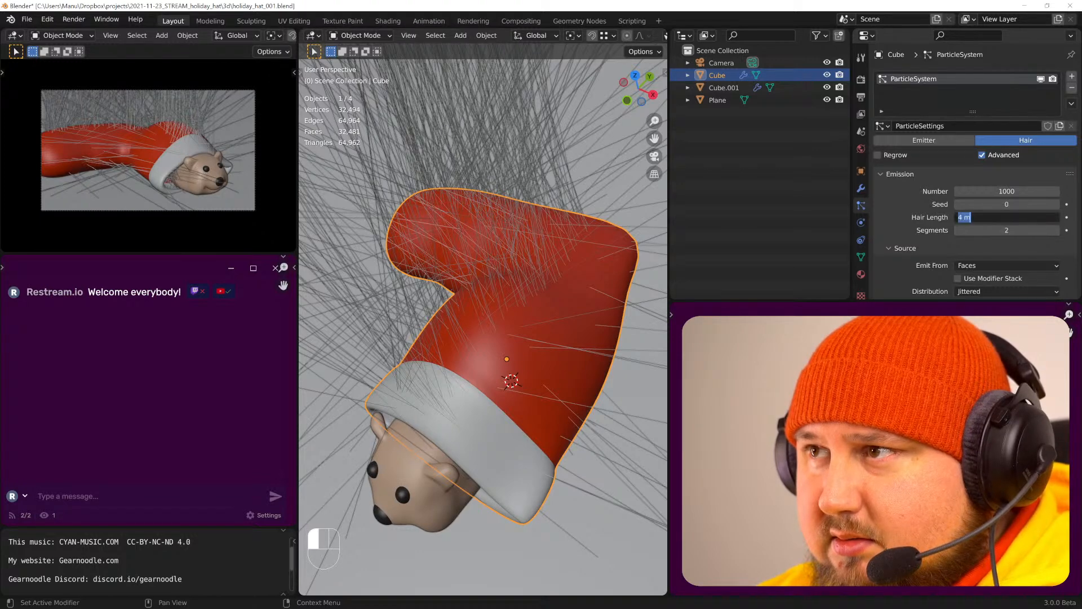
{"action": "key", "text": "BackSpace"}
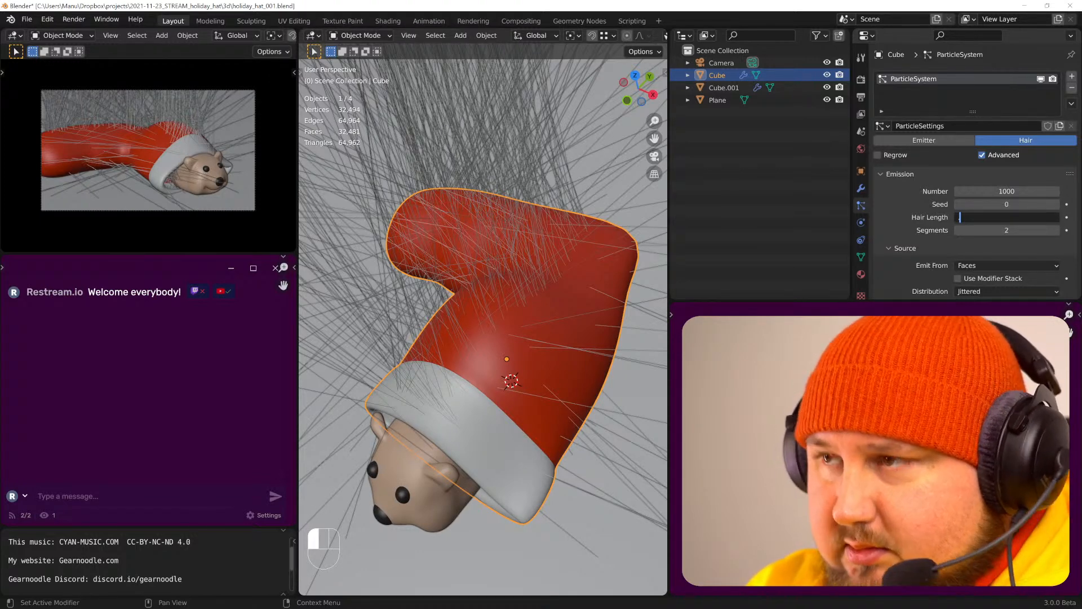
{"action": "key", "text": "Return"}
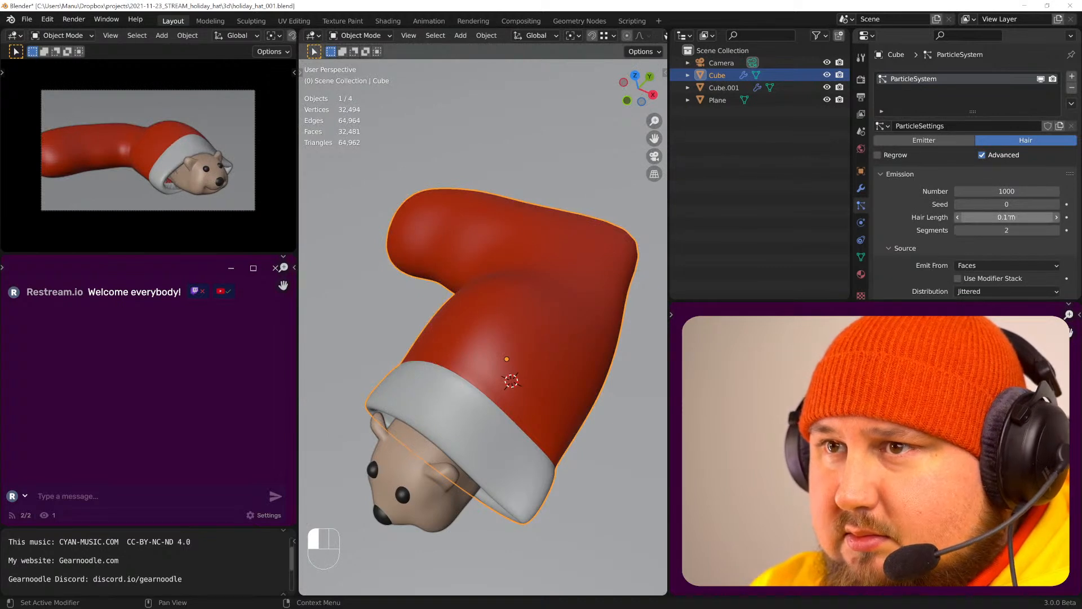
- Set the hat's hair count to 111000 and make the hair emission use the modifier stack
{"action": "left_click", "coordinate": [1009, 191]}
{"action": "key", "text": "Left"}
{"action": "type", "text": "11"}
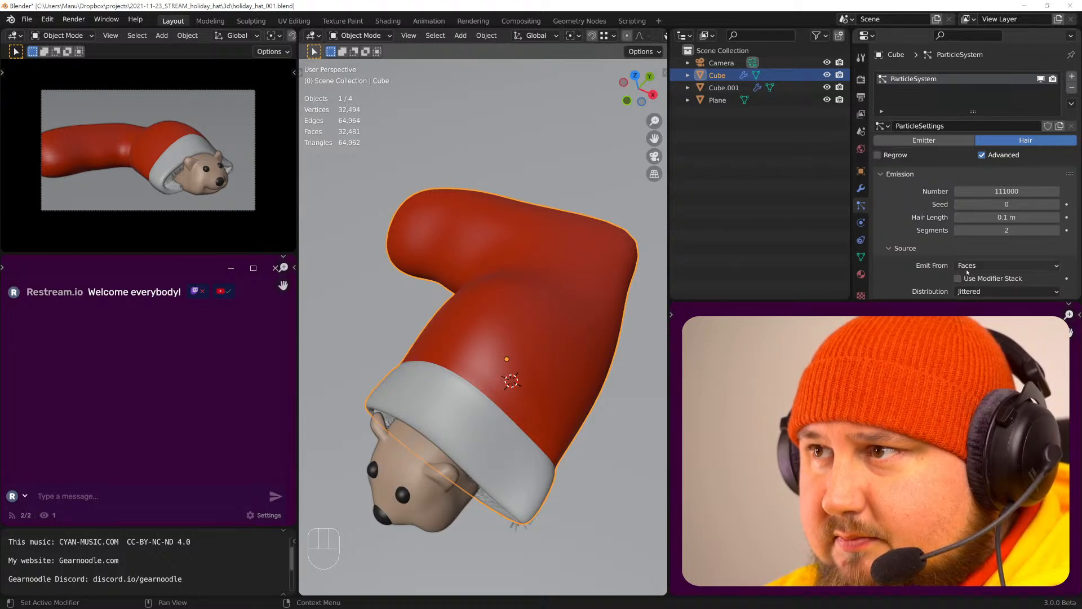
{"action": "left_click", "coordinate": [958, 279]}
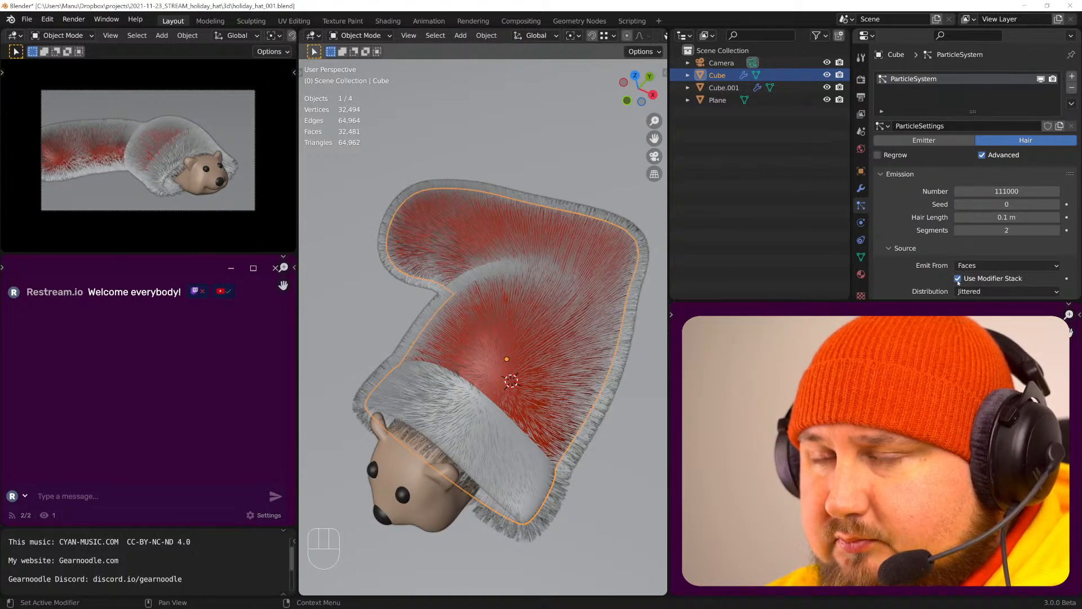
{"action": "middle_click_drag", "start_coordinate": [536, 282], "coordinate": [494, 314]}
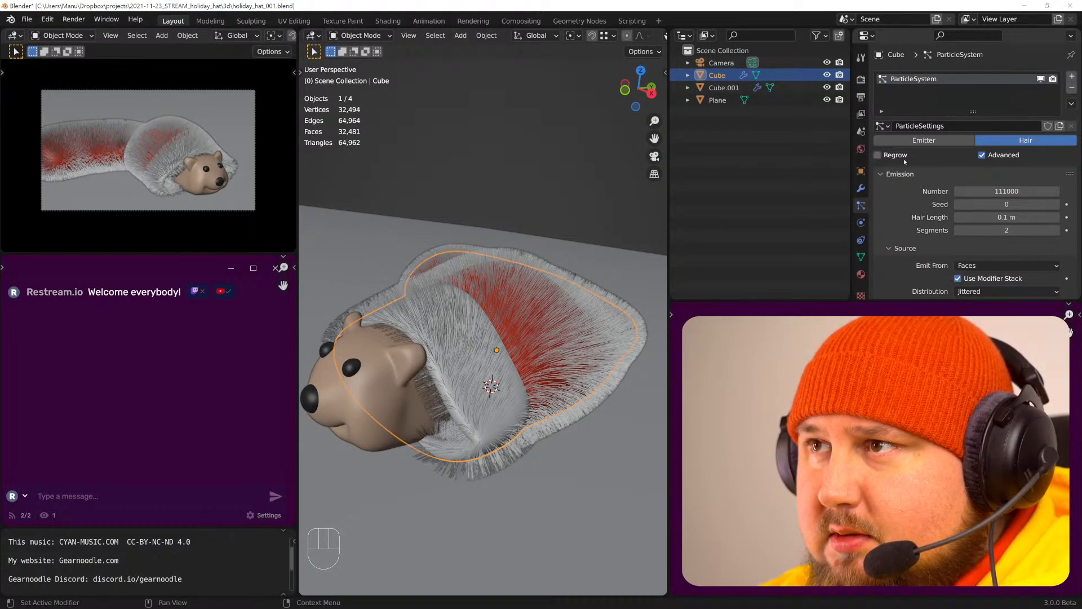
- Hide the hat's hair particles in the viewport and apply the hat's Solidify modifier
{"action": "left_click", "coordinate": [1041, 79]}
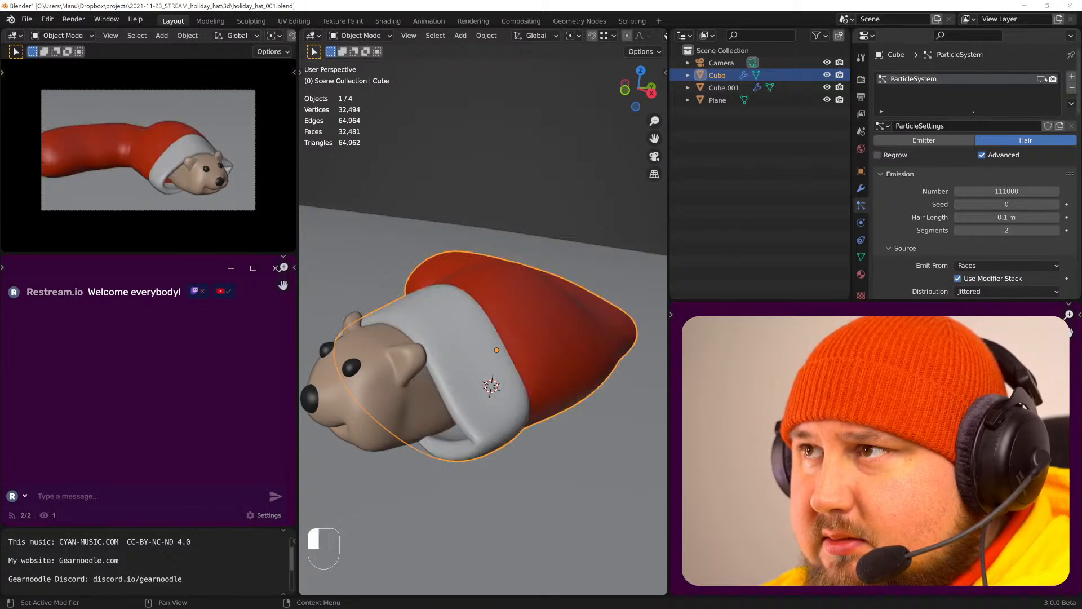
{"action": "key", "text": "Tab"}
{"action": "key", "text": "Tab"}
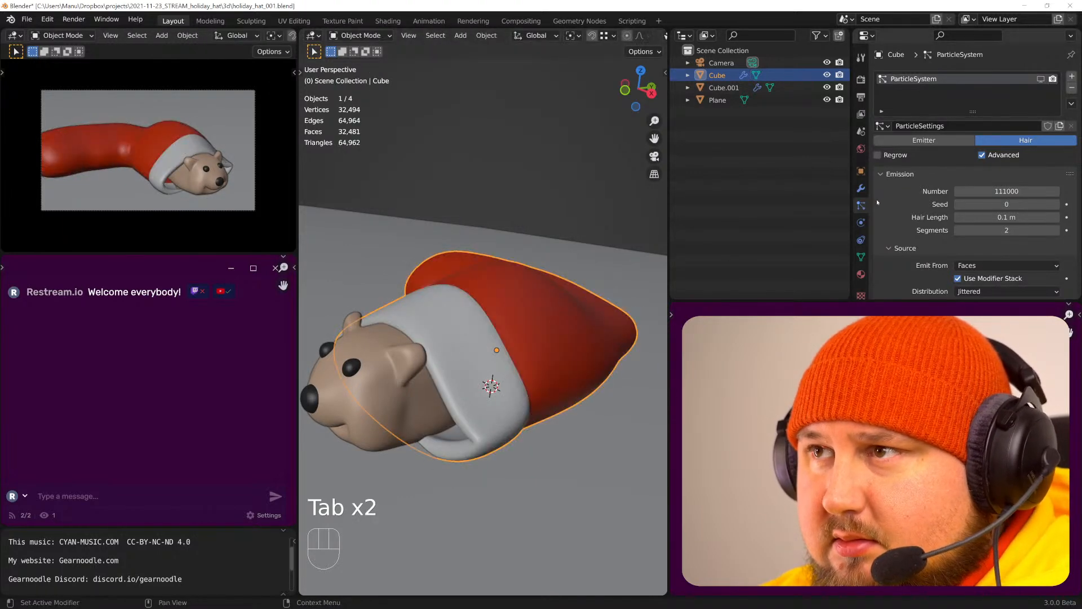
{"action": "left_click", "coordinate": [861, 188]}
{"action": "left_click", "coordinate": [1042, 95]}
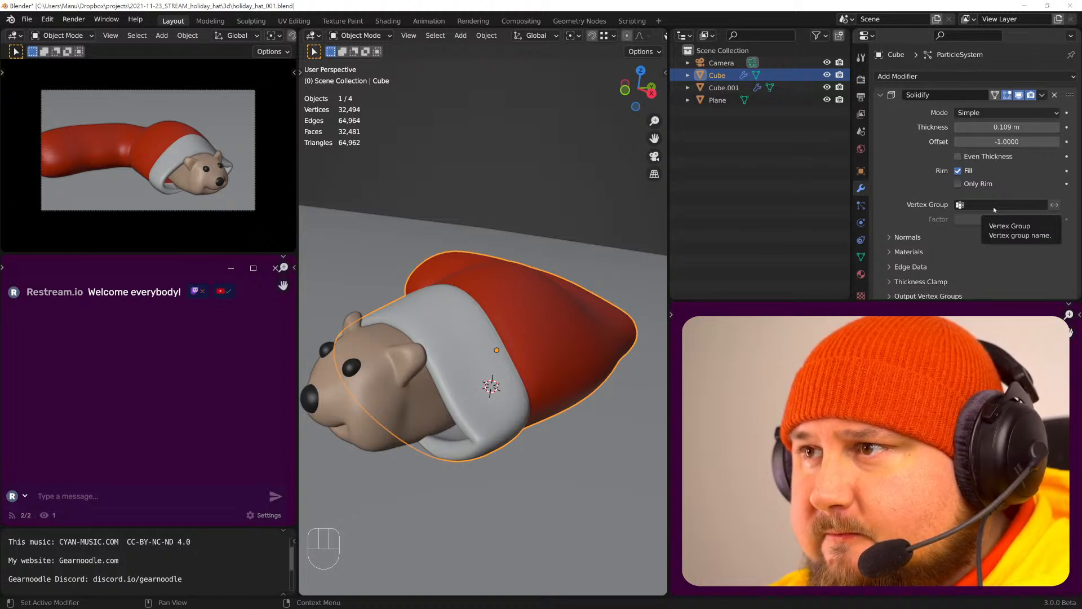
{"action": "left_click", "coordinate": [1042, 95]}
{"action": "left_click", "coordinate": [995, 109]}
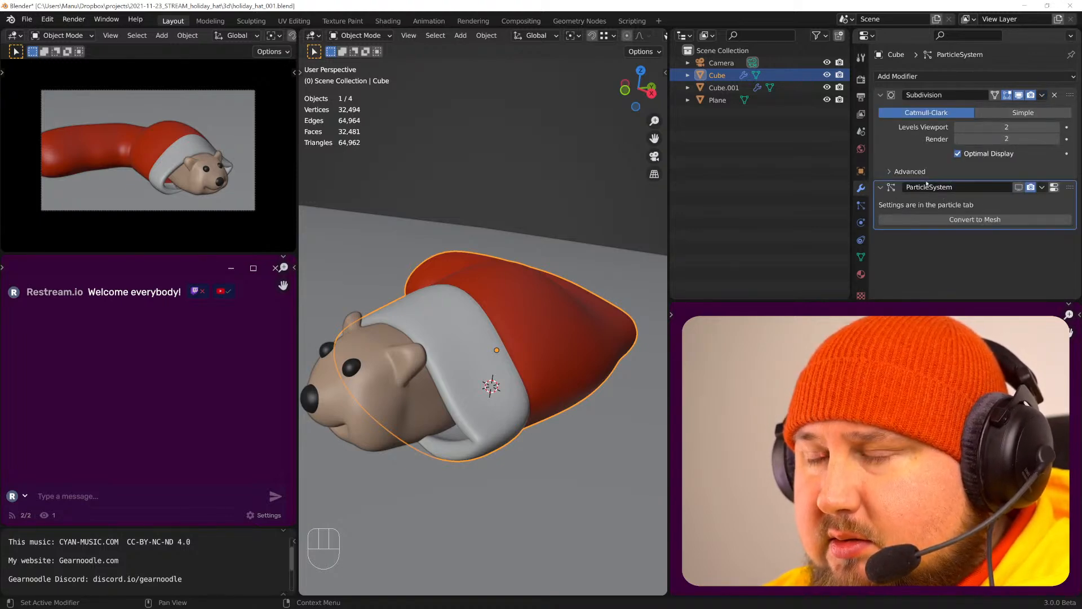
- Select the hat's outer faces by selecting the inner region of the edge loop inside the brim opening and inverting the selection
{"action": "key", "text": "Tab"}
{"action": "middle_click_drag", "start_coordinate": [491, 401], "coordinate": [539, 399]}
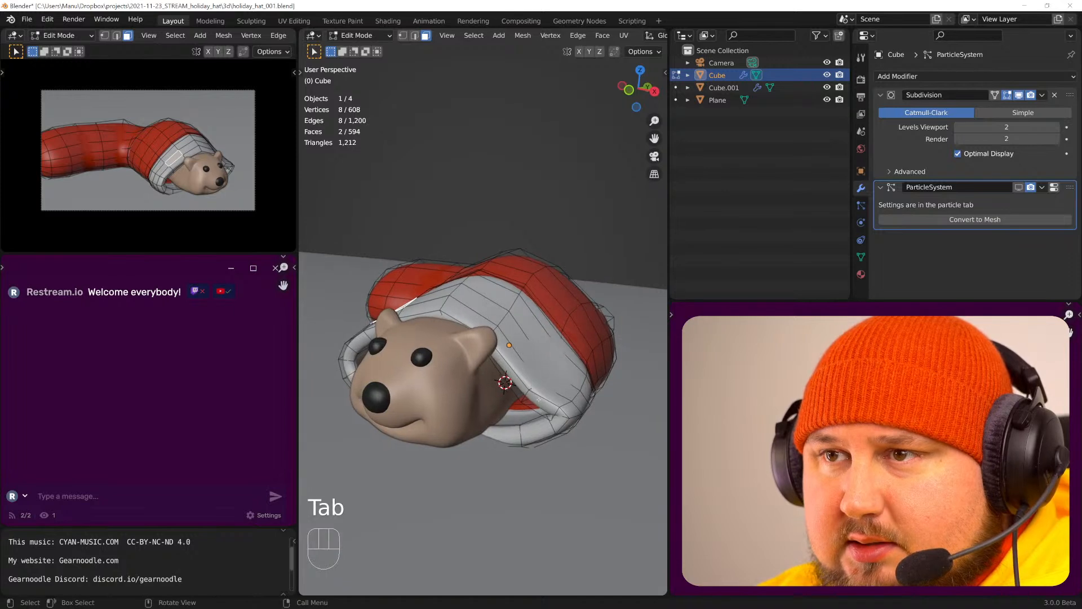
{"action": "key", "text": "3"}
{"action": "key", "text": "2"}
{"action": "key", "text": "2"}
{"action": "left_click", "coordinate": [528, 421], "text": "alt"}
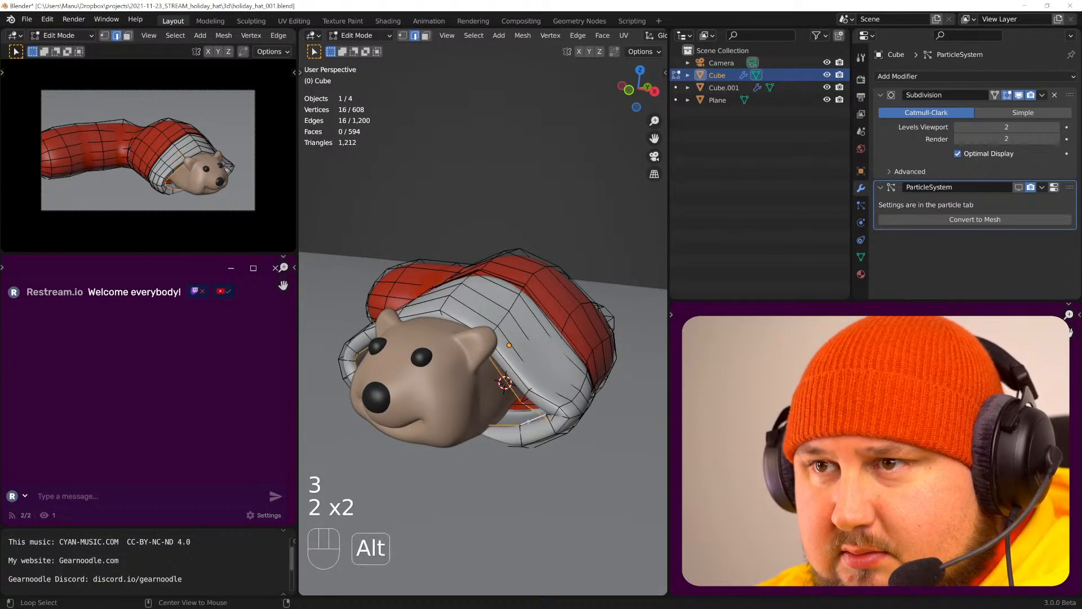
{"action": "middle_click_drag", "start_coordinate": [528, 421], "coordinate": [510, 418]}
{"action": "left_click_drag", "start_coordinate": [474, 35], "coordinate": [504, 236]}
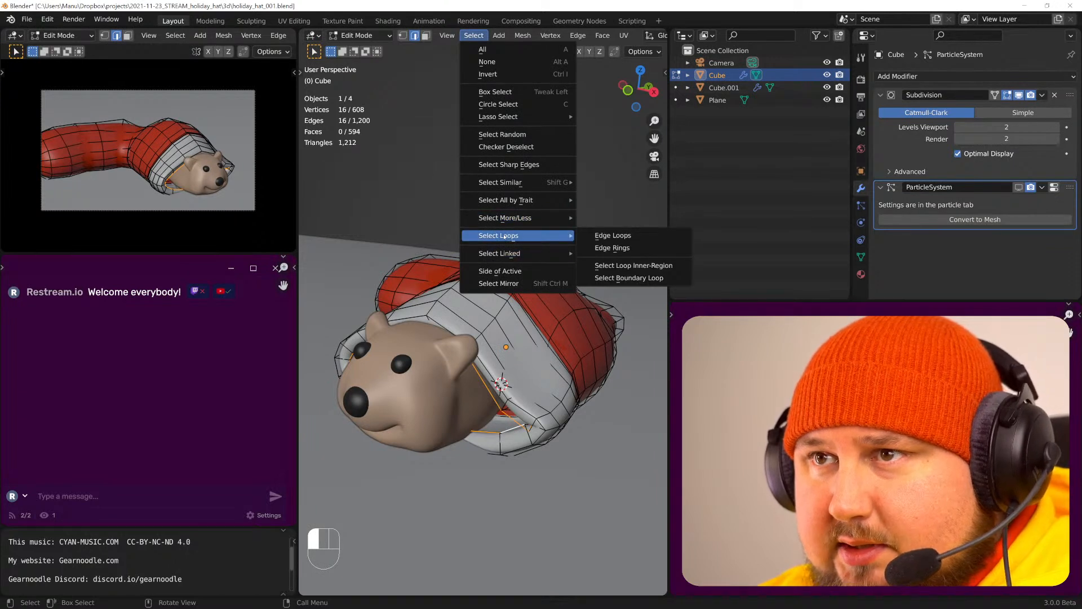
{"action": "left_click", "coordinate": [630, 265]}
{"action": "middle_click_drag", "start_coordinate": [555, 361], "coordinate": [541, 353]}
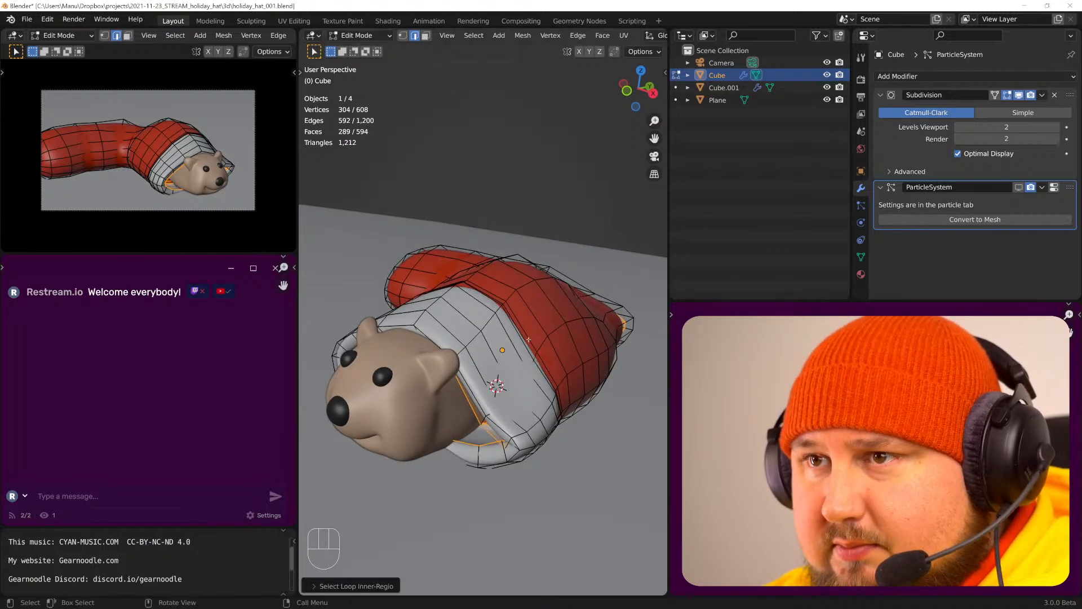
{"action": "key", "text": "ctrl+i"}
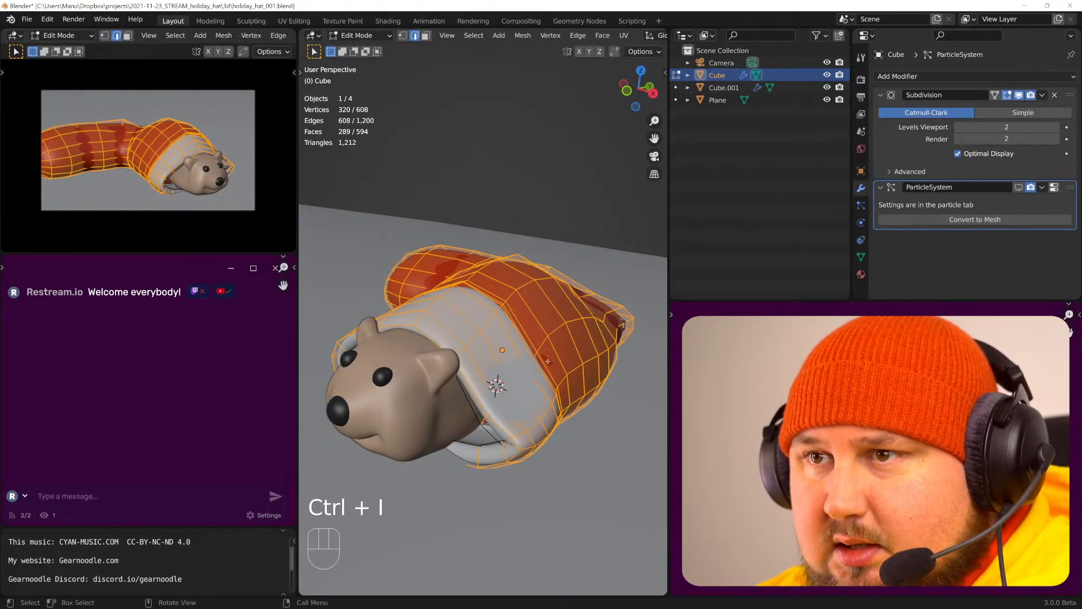
{"action": "key", "text": "3"}
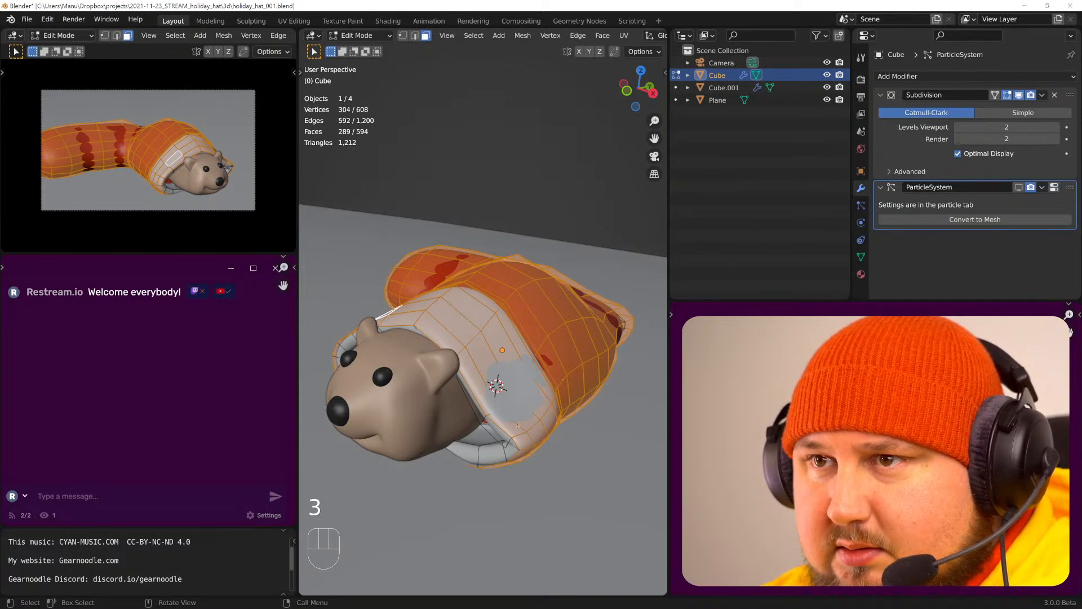
- Extend the face selection with three more face loops around the brim's rim and just inside the opening
{"action": "left_click", "coordinate": [621, 379], "text": "alt+shift"}
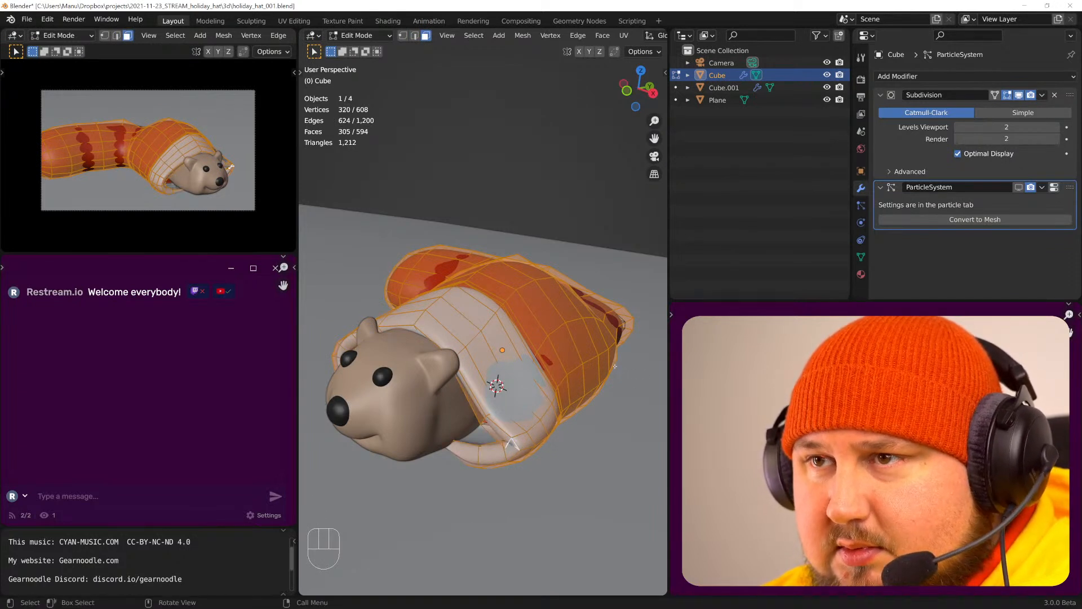
{"action": "middle_click_drag", "start_coordinate": [433, 516], "coordinate": [406, 516]}
{"action": "key", "text": "alt+z"}
{"action": "scroll", "coordinate": [444, 518], "scroll_direction": "up", "scroll_amount": 2}
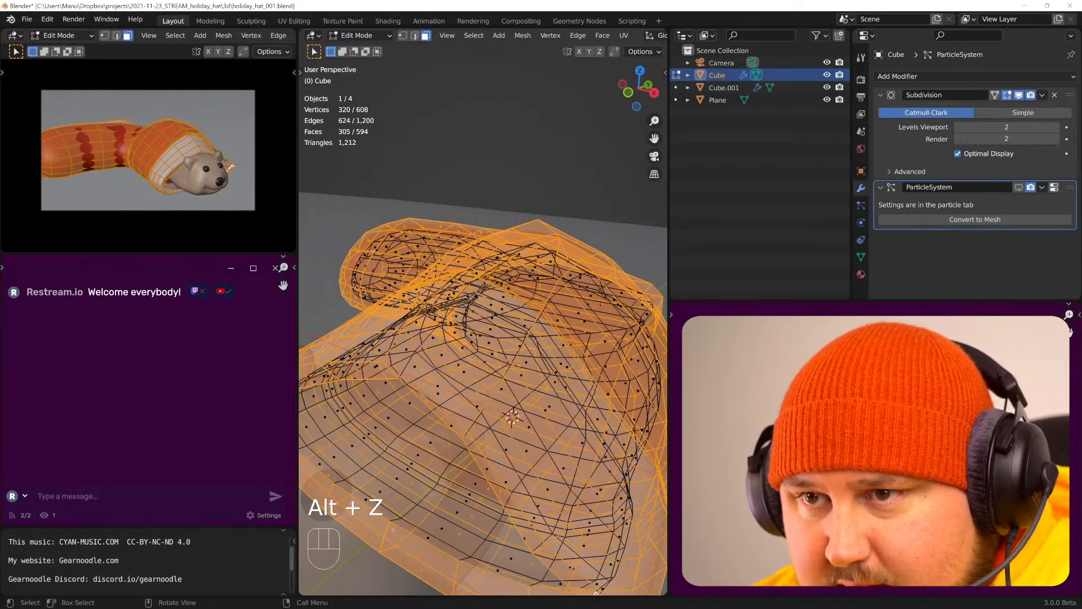
{"action": "left_click", "coordinate": [413, 513], "text": "alt+shift"}
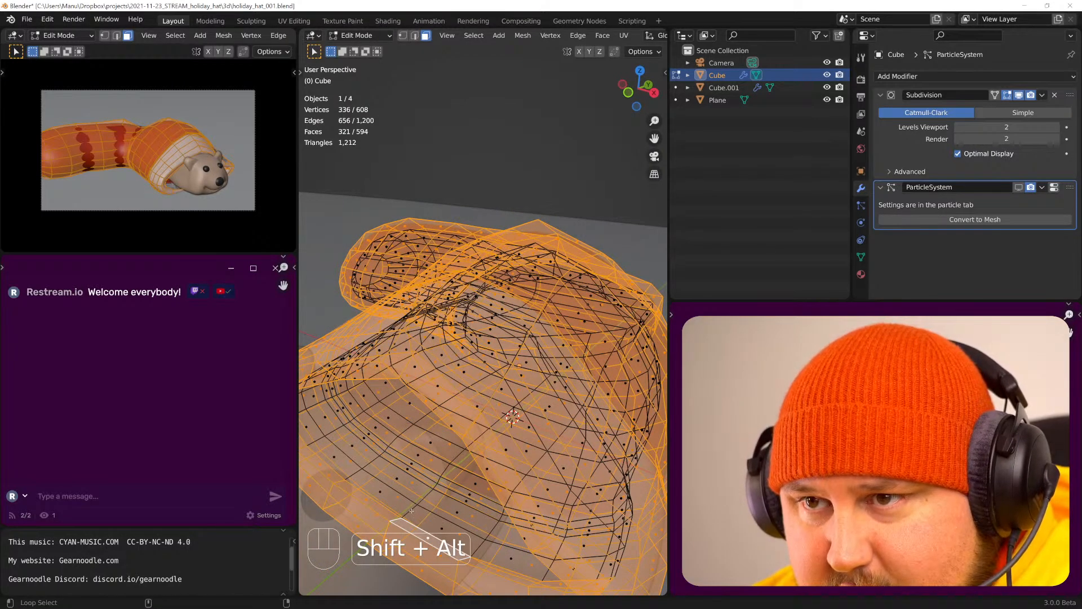
{"action": "left_click", "coordinate": [412, 510], "text": "alt+shift"}
{"action": "key", "text": "alt+z"}
{"action": "scroll", "coordinate": [515, 467], "scroll_direction": "down", "scroll_amount": 3}
{"action": "middle_click_drag", "start_coordinate": [515, 467], "coordinate": [527, 446]}
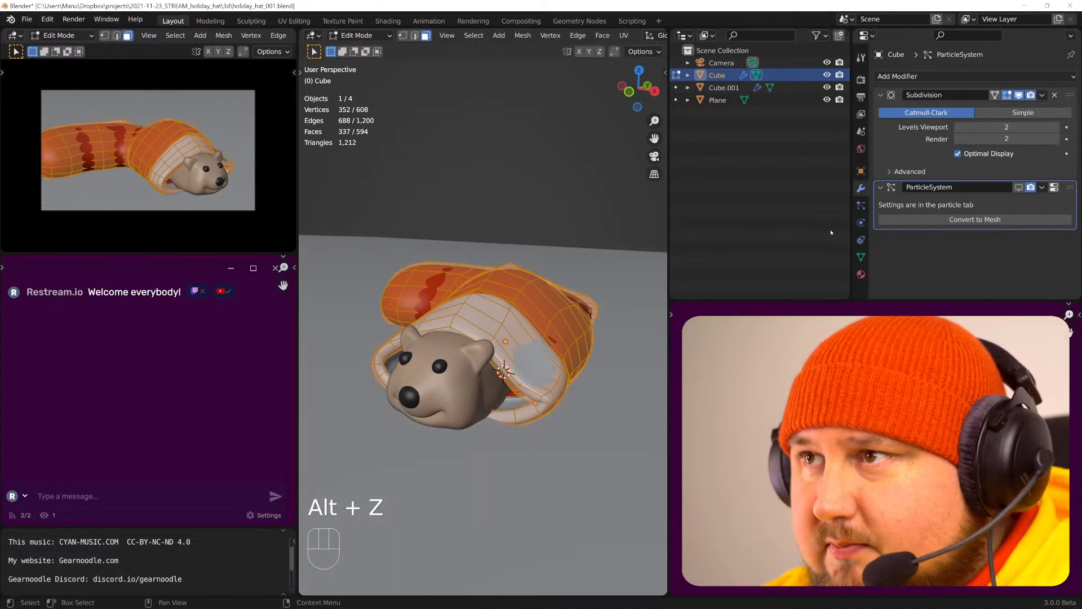
- Create a vertex group on the hat, assign the selected faces to it with weight 1.000, and return to Object Mode
{"action": "left_click", "coordinate": [861, 256]}
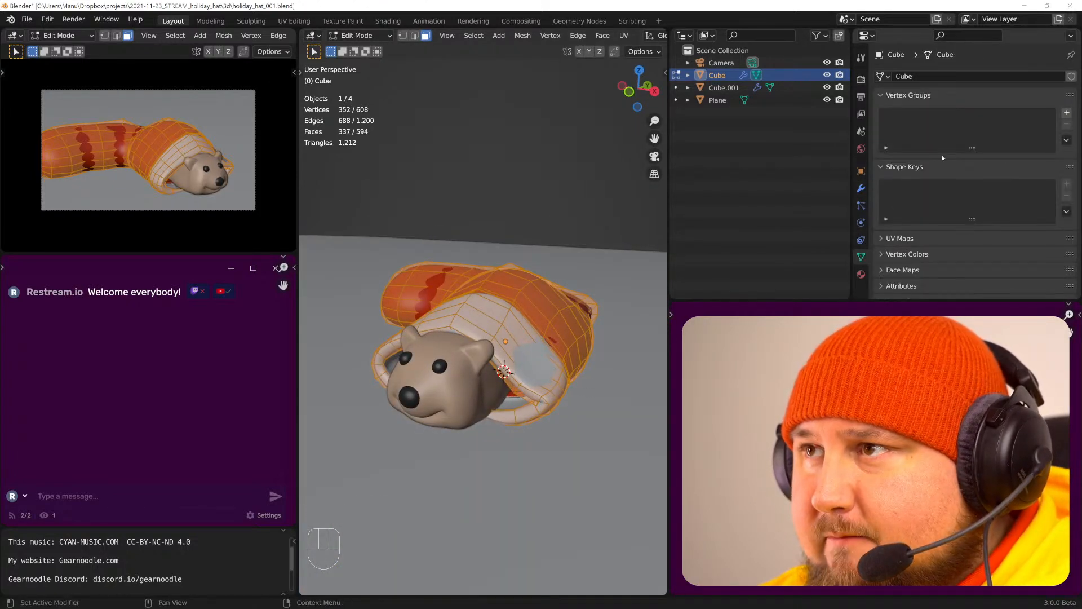
{"action": "left_click", "coordinate": [1066, 113]}
{"action": "left_click", "coordinate": [881, 187]}
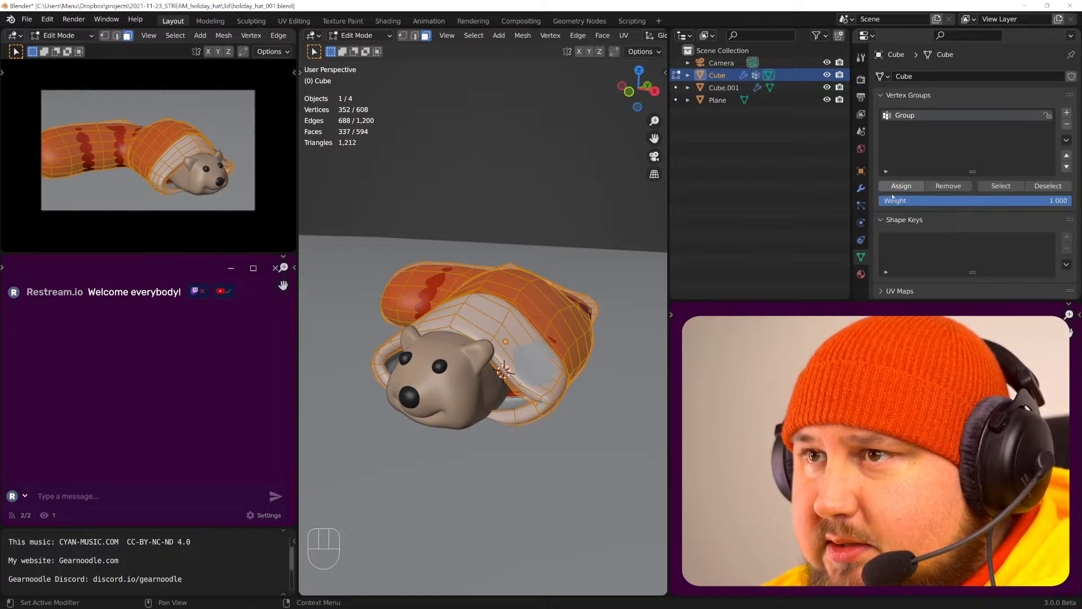
{"action": "key", "text": "Tab"}
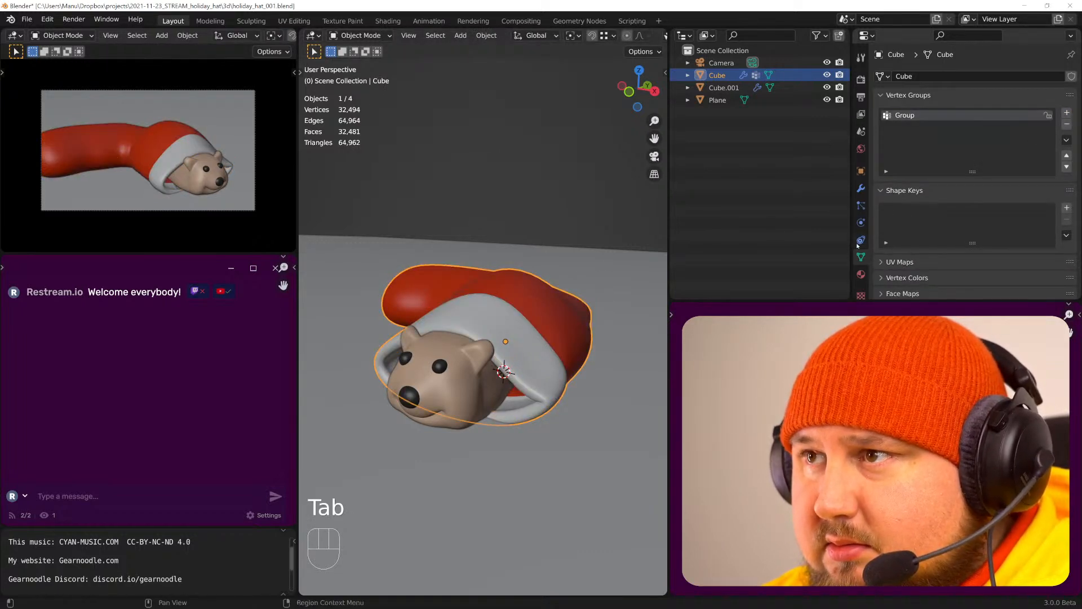
- Limit the hat's hair particles to the new vertex group and show the particles in the viewport again
{"action": "left_click", "coordinate": [861, 206]}
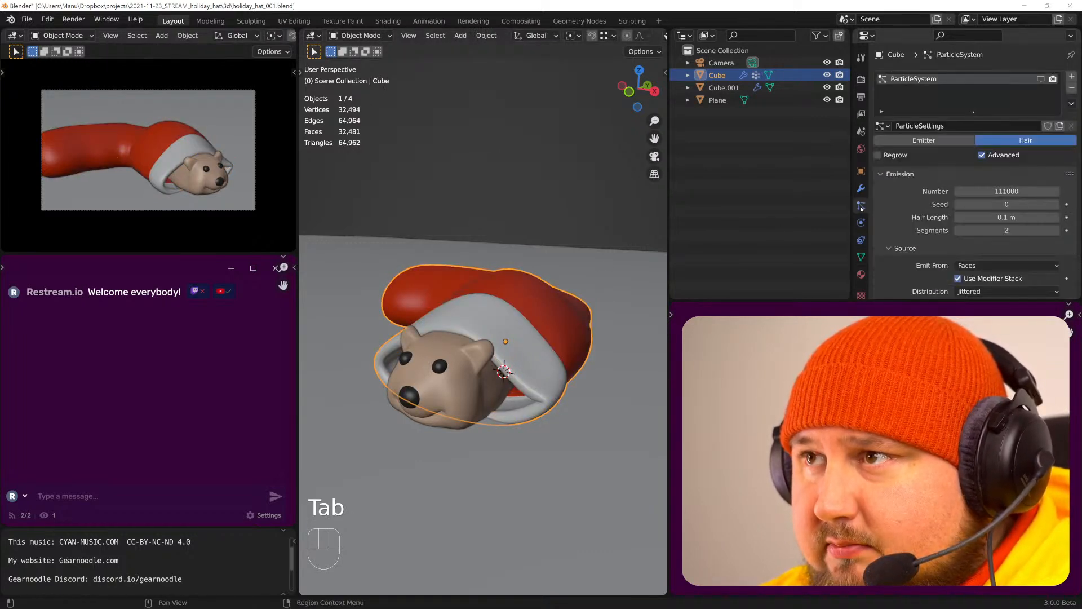
{"action": "left_click", "coordinate": [900, 174]}
{"action": "scroll", "coordinate": [930, 265], "scroll_direction": "down", "scroll_amount": 5}
{"action": "left_click", "coordinate": [977, 242]}
{"action": "scroll", "coordinate": [977, 241], "scroll_direction": "down", "scroll_amount": 2}
{"action": "left_click", "coordinate": [981, 222]}
{"action": "left_click", "coordinate": [981, 239]}
{"action": "scroll", "coordinate": [926, 202], "scroll_direction": "up", "scroll_amount": 1}
{"action": "scroll", "coordinate": [926, 200], "scroll_direction": "up", "scroll_amount": 5}
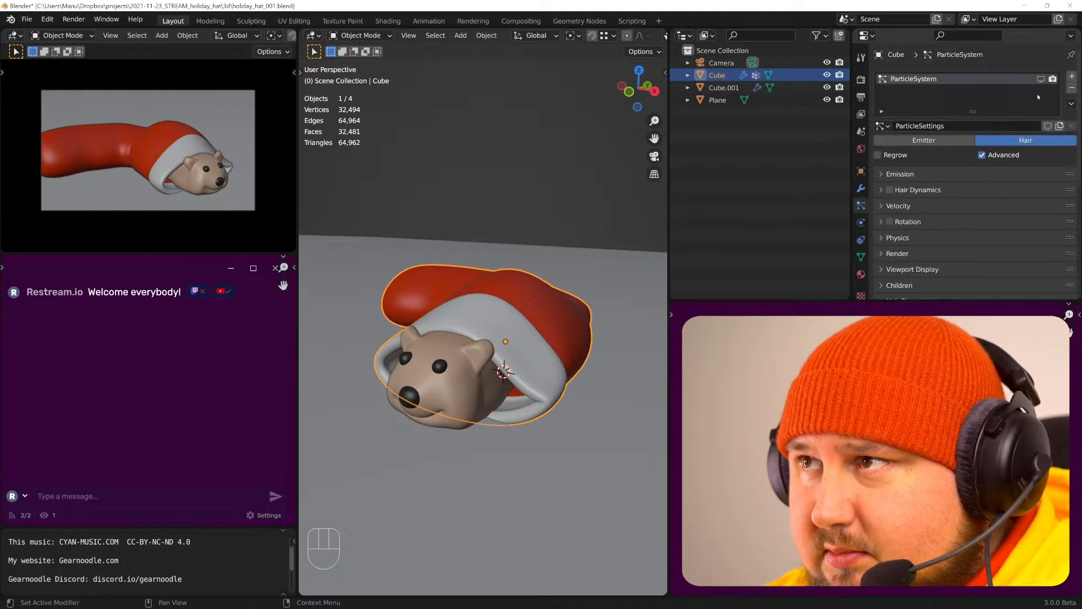
{"action": "left_click", "coordinate": [1041, 79]}
- Examine the hair around the brim and inside the hat's opening beside the bear's head
{"action": "middle_click_drag", "start_coordinate": [522, 366], "coordinate": [525, 331]}
{"action": "scroll", "coordinate": [606, 341], "scroll_direction": "up", "scroll_amount": 6}
{"action": "scroll", "coordinate": [606, 342], "scroll_direction": "down", "scroll_amount": 3}
{"action": "middle_click_drag", "start_coordinate": [607, 342], "coordinate": [521, 330], "text": "shift"}
{"action": "scroll", "coordinate": [521, 330], "scroll_direction": "up", "scroll_amount": 3}
{"action": "scroll", "coordinate": [521, 330], "scroll_direction": "down", "scroll_amount": 6}
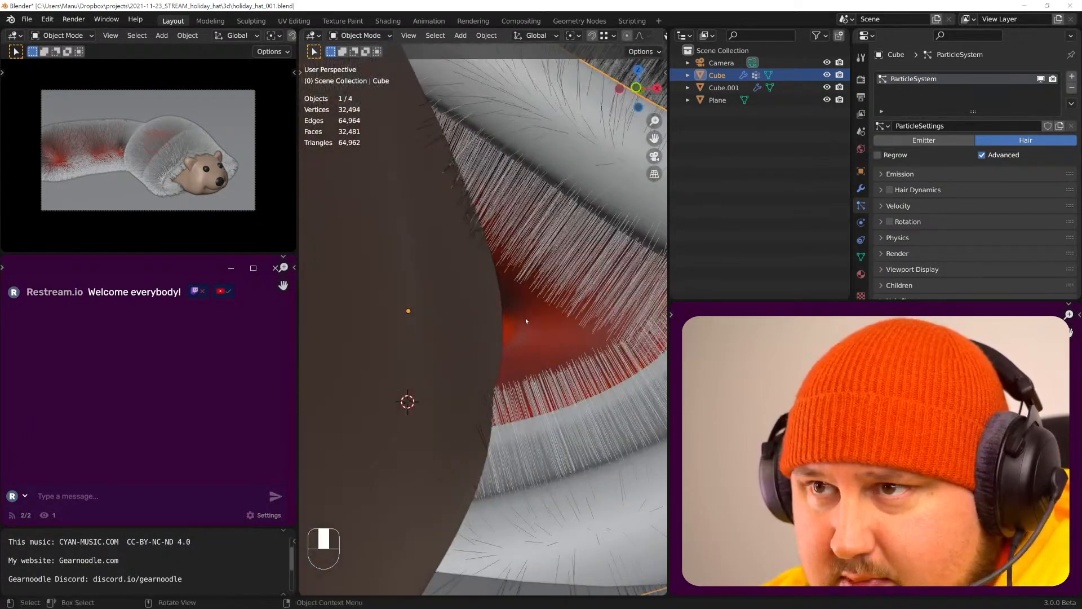
{"action": "scroll", "coordinate": [535, 310], "scroll_direction": "up", "scroll_amount": 2}
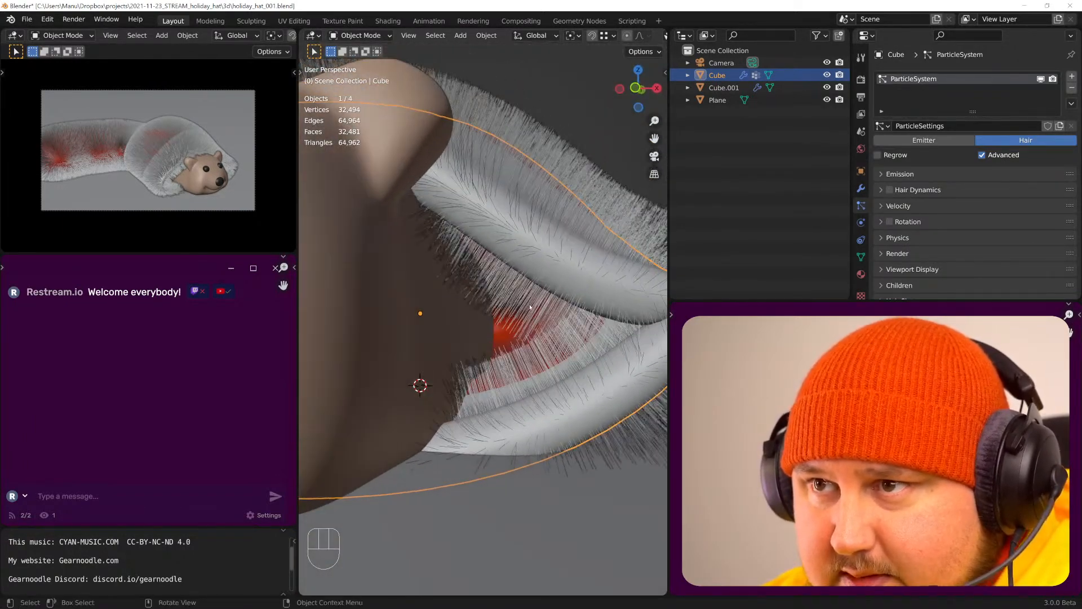
{"action": "scroll", "coordinate": [645, 286], "scroll_direction": "down", "scroll_amount": 3}
{"action": "scroll", "coordinate": [644, 286], "scroll_direction": "up", "scroll_amount": 2}
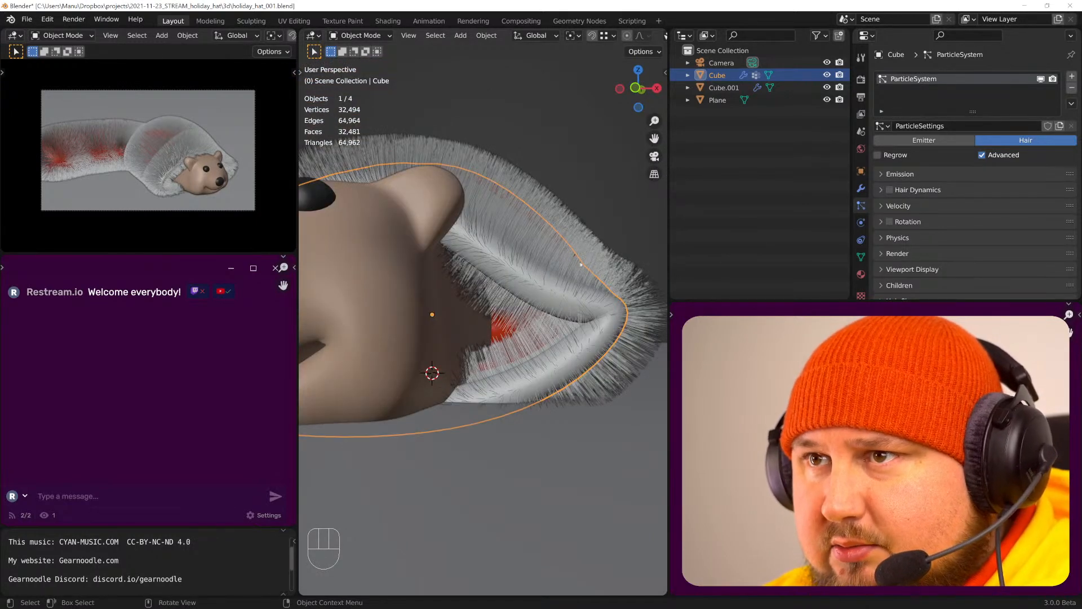
- Set the hair length of the hat's particle system to 0.03 m
{"action": "left_click", "coordinate": [913, 174]}
{"action": "left_click", "coordinate": [992, 217]}
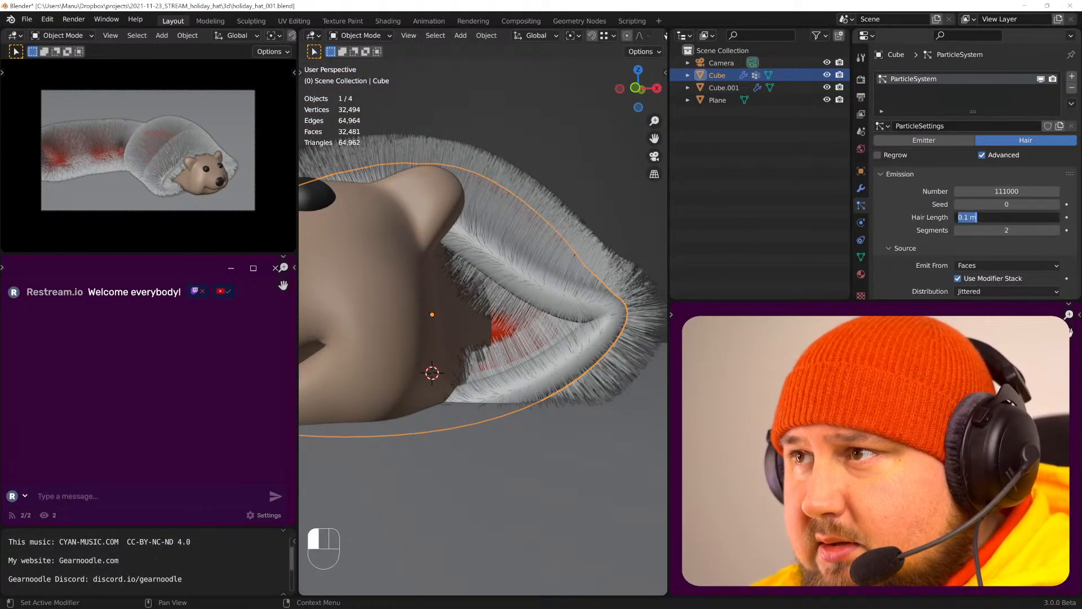
{"action": "key", "text": "Left"}
{"action": "key", "text": "Left"}
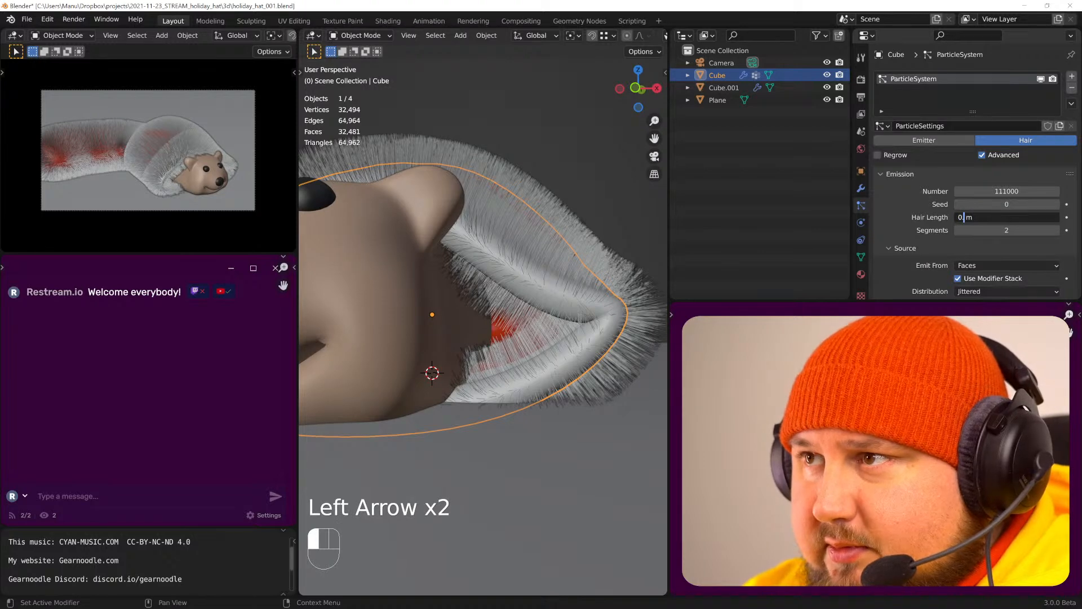
{"action": "type", "text": "3"}
{"action": "key", "text": "Return"}
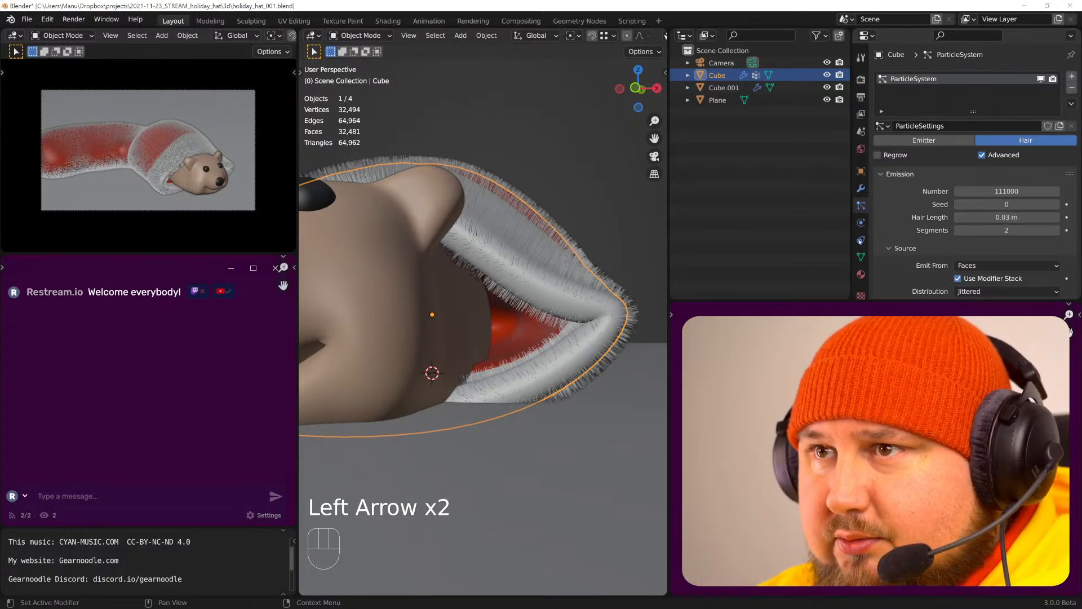
{"action": "middle_click_drag", "start_coordinate": [484, 316], "coordinate": [524, 330]}
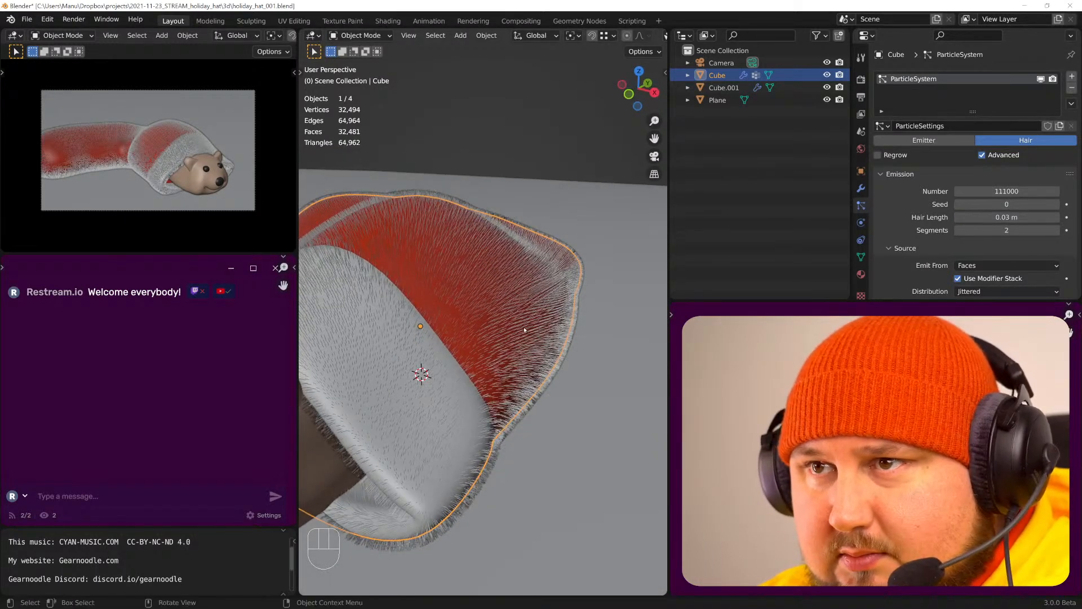
- Examine the hair particles' vertex group and render settings, including the materials available for the strands
{"action": "scroll", "coordinate": [935, 229], "scroll_direction": "down", "scroll_amount": 6}
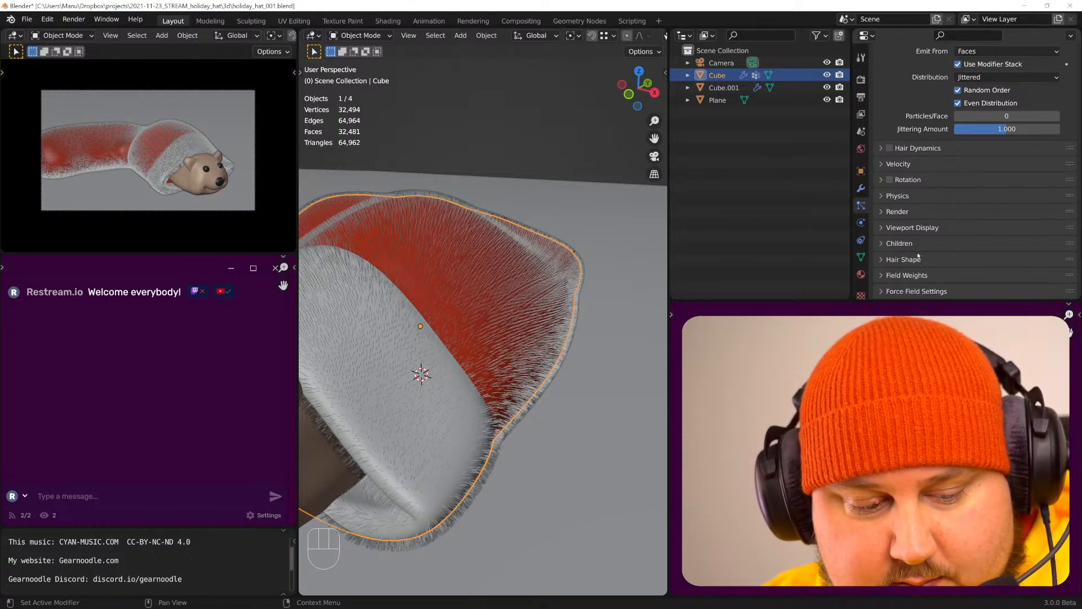
{"action": "scroll", "coordinate": [918, 225], "scroll_direction": "down", "scroll_amount": 2}
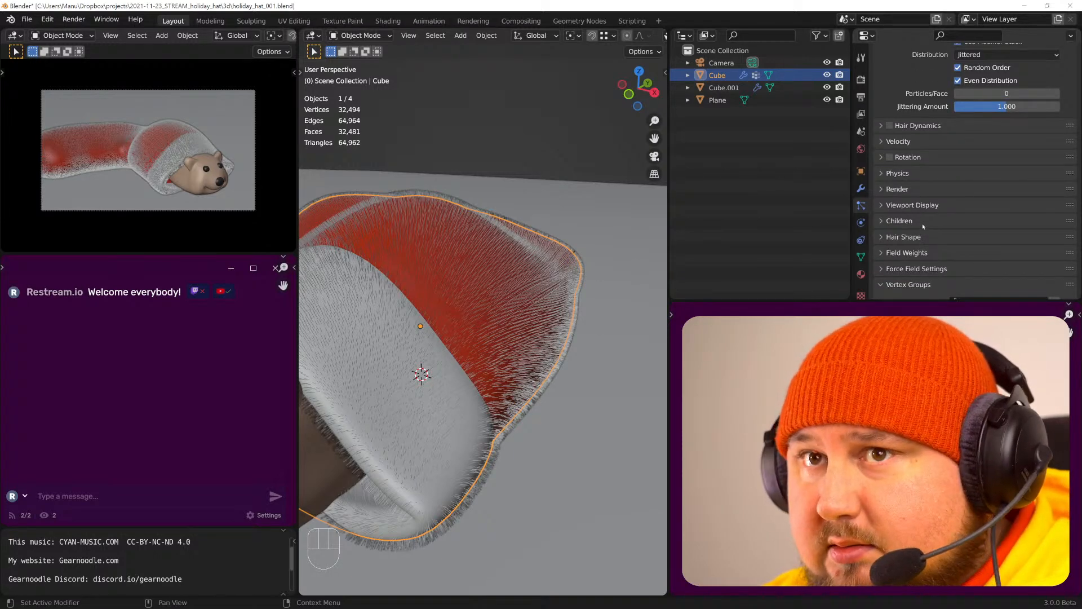
{"action": "scroll", "coordinate": [955, 232], "scroll_direction": "down", "scroll_amount": 5}
{"action": "scroll", "coordinate": [953, 231], "scroll_direction": "down", "scroll_amount": 8}
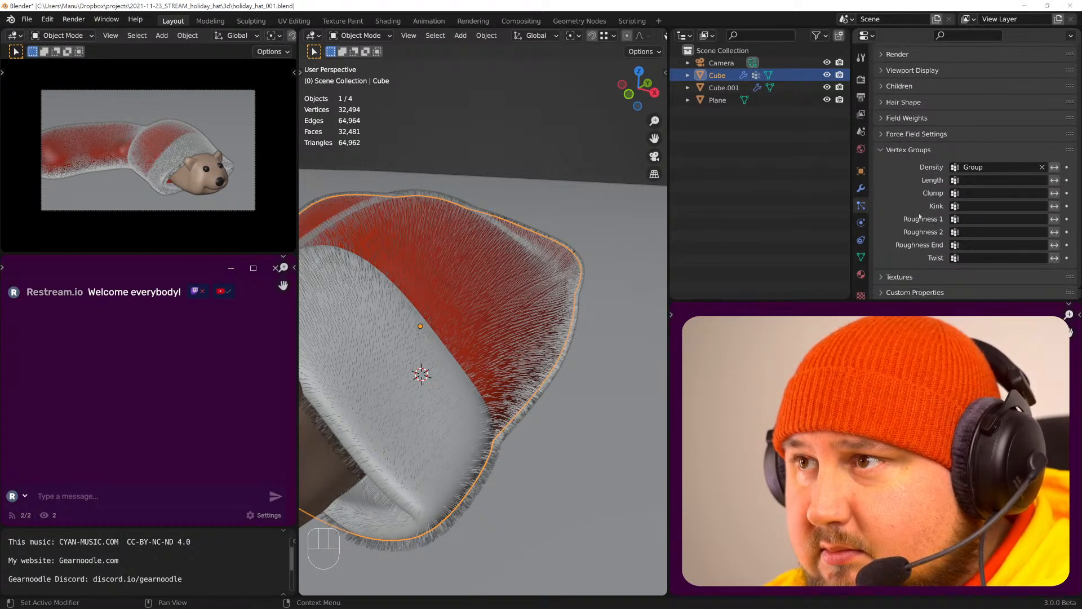
{"action": "scroll", "coordinate": [925, 223], "scroll_direction": "up", "scroll_amount": 15}
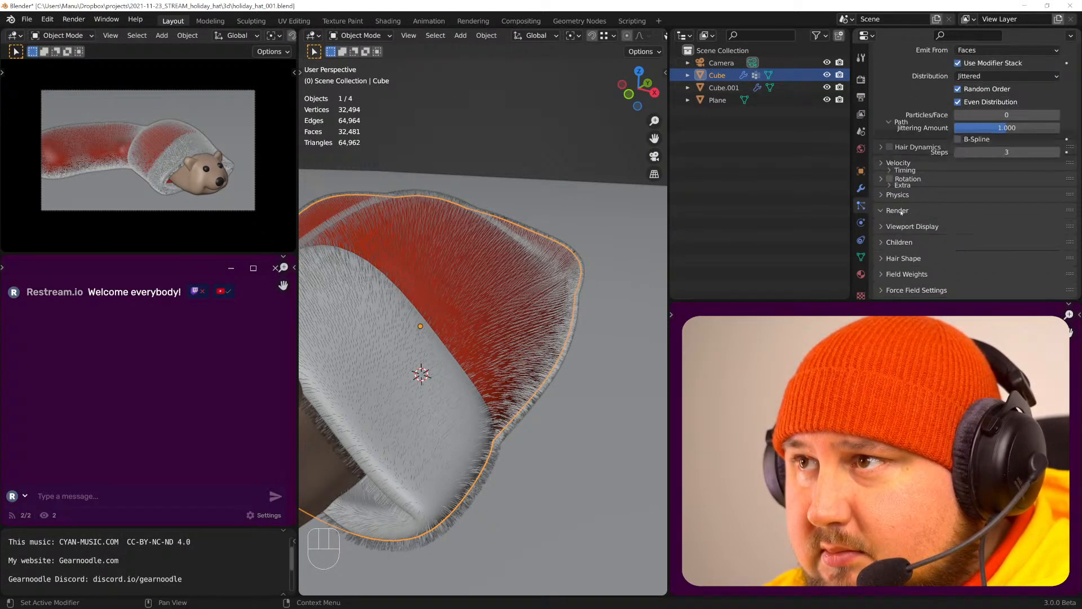
{"action": "left_click", "coordinate": [897, 210]}
{"action": "left_click", "coordinate": [998, 243]}
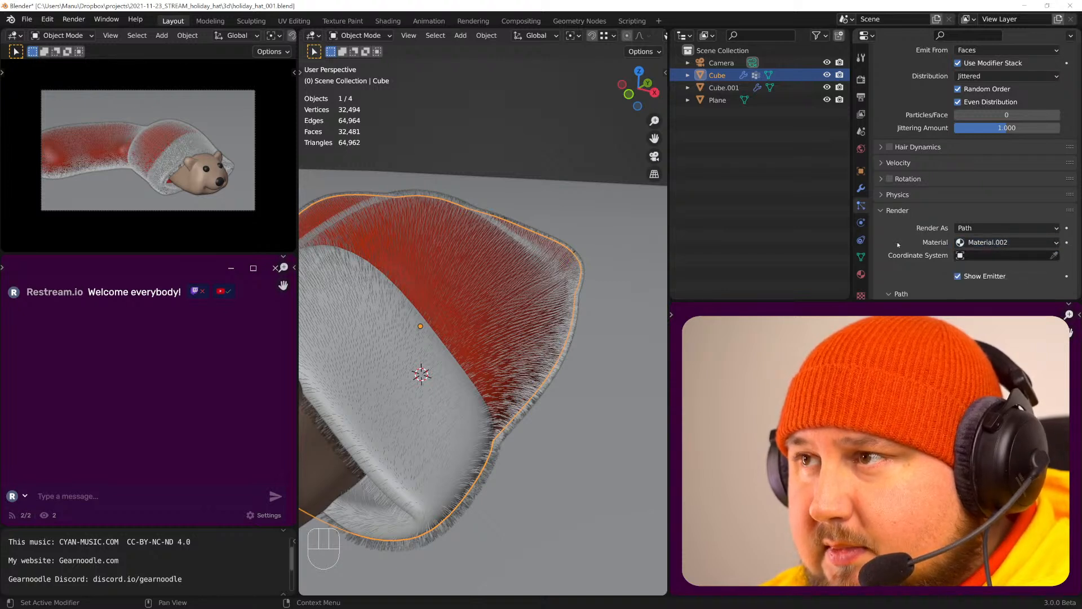
{"action": "scroll", "coordinate": [951, 250], "scroll_direction": "down", "scroll_amount": 2}
{"action": "scroll", "coordinate": [958, 237], "scroll_direction": "up", "scroll_amount": 1}
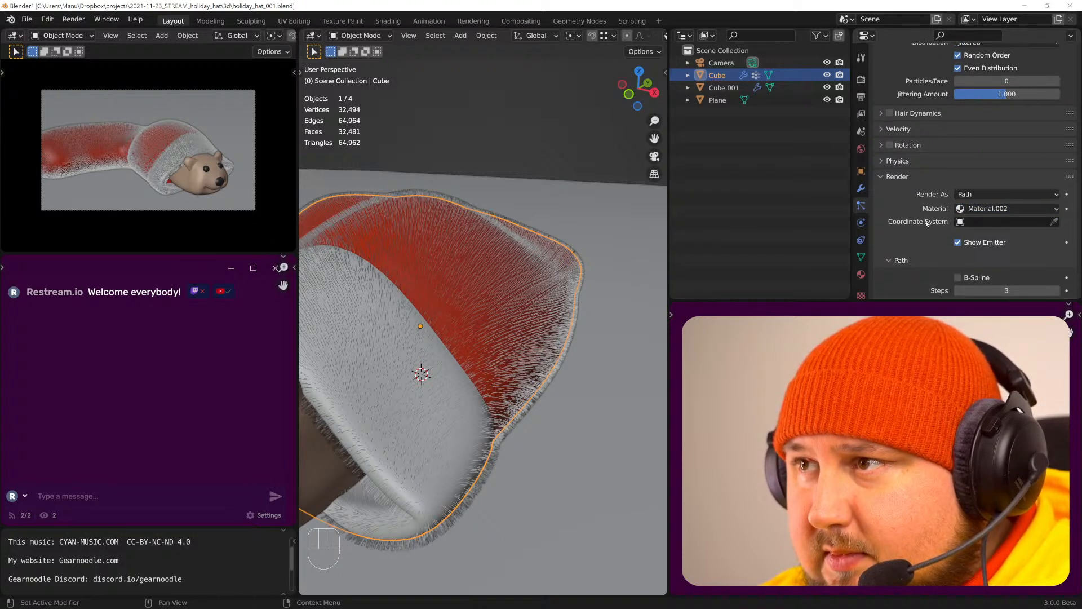
{"action": "left_click", "coordinate": [986, 221]}
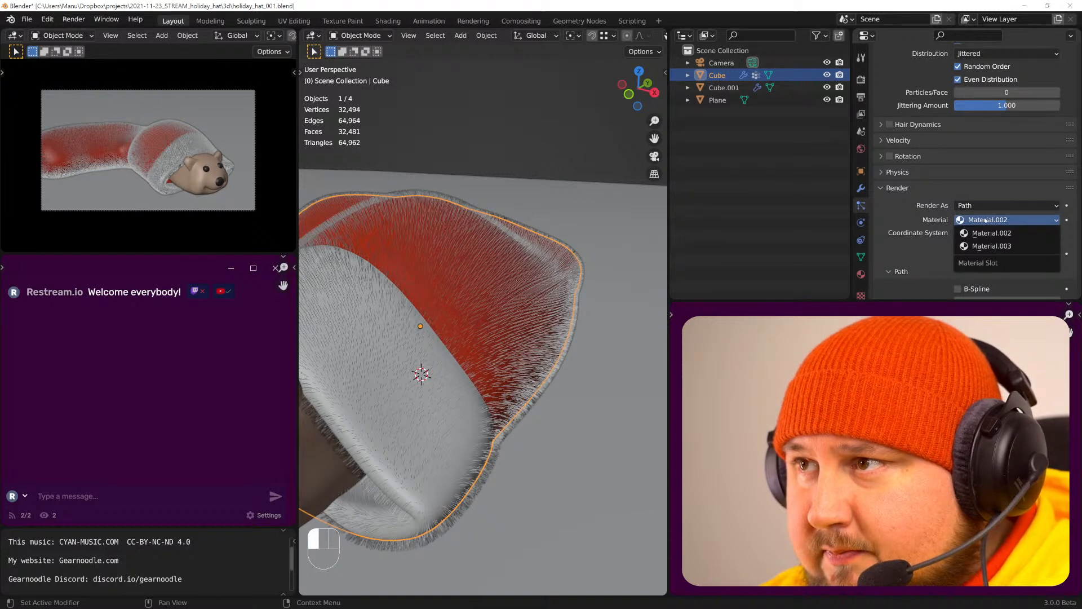
{"action": "left_click", "coordinate": [981, 205]}
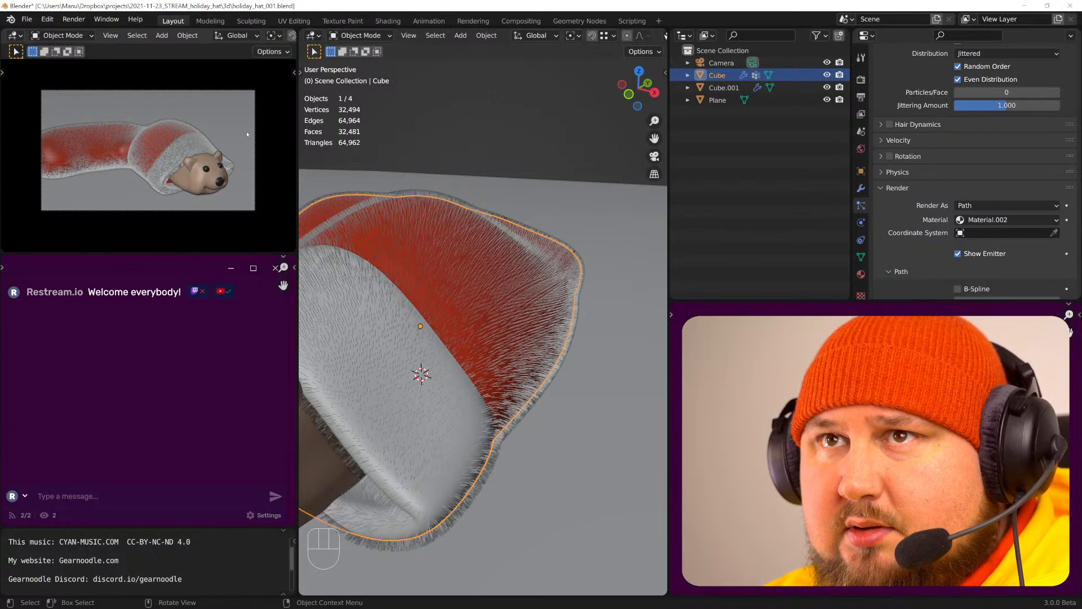
- Save the file and check the hairy hat in a rendered preview of the camera view
{"action": "scroll", "coordinate": [236, 35], "scroll_direction": "down", "scroll_amount": 5}
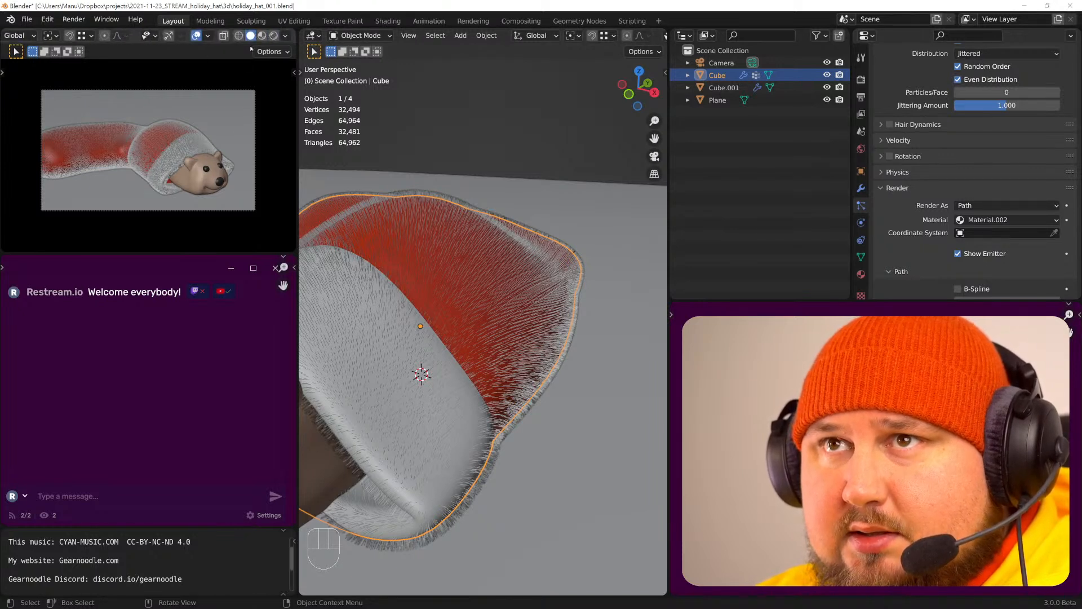
{"action": "key", "text": "ctrl+s"}
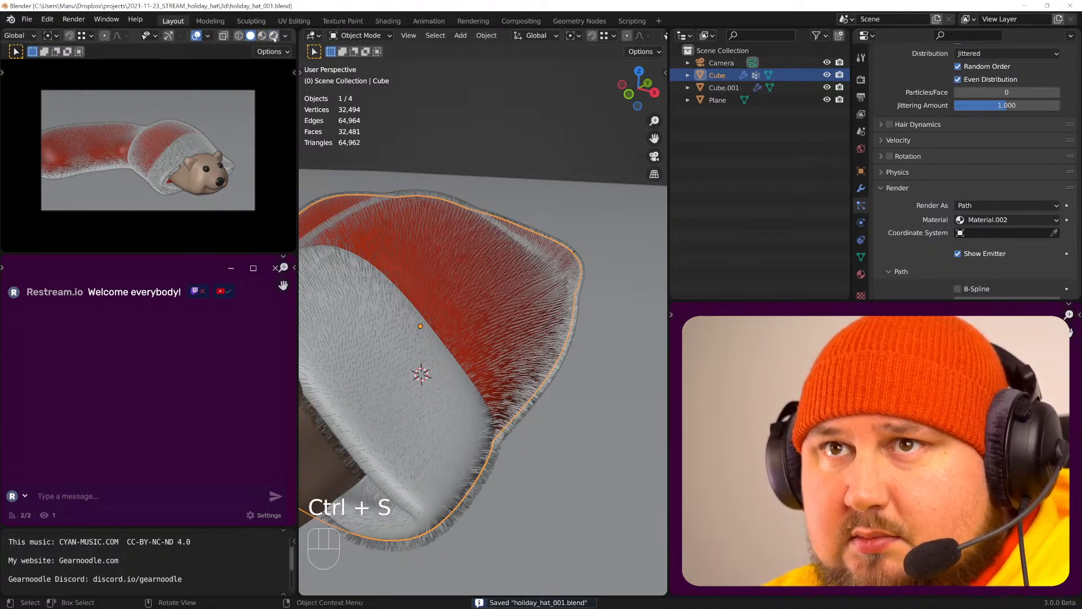
{"action": "left_click", "coordinate": [274, 36]}
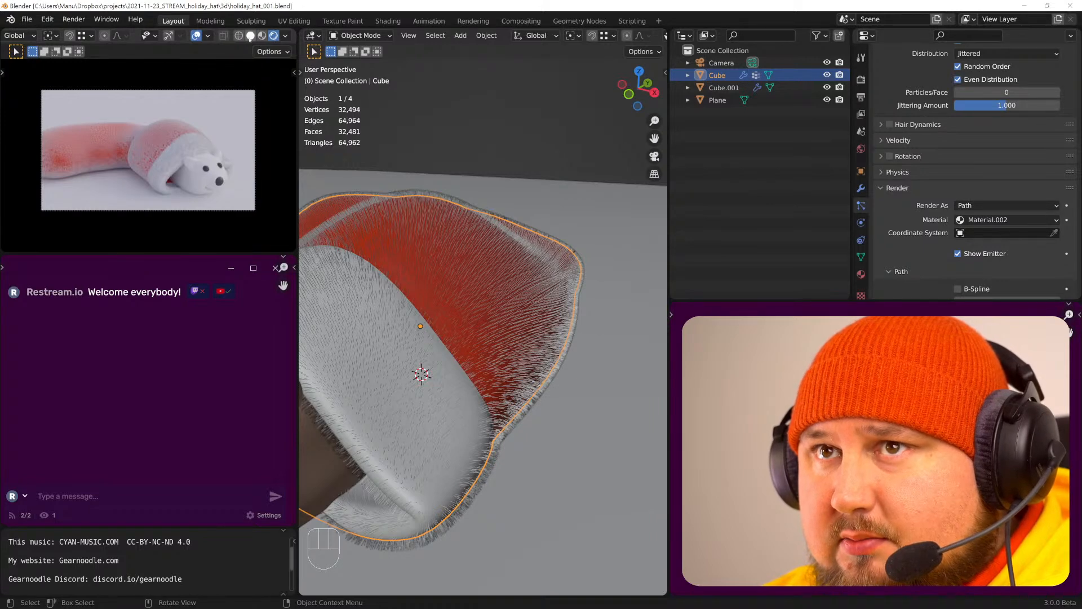
{"action": "left_click", "coordinate": [250, 35]}
- Separate all faces sharing the hat's red material into their own object and return to Object Mode
{"action": "key", "text": "Tab"}
{"action": "key", "text": "alt+z"}
{"action": "key", "text": "alt+z"}
{"action": "key", "text": "3"}
{"action": "left_click", "coordinate": [484, 338]}
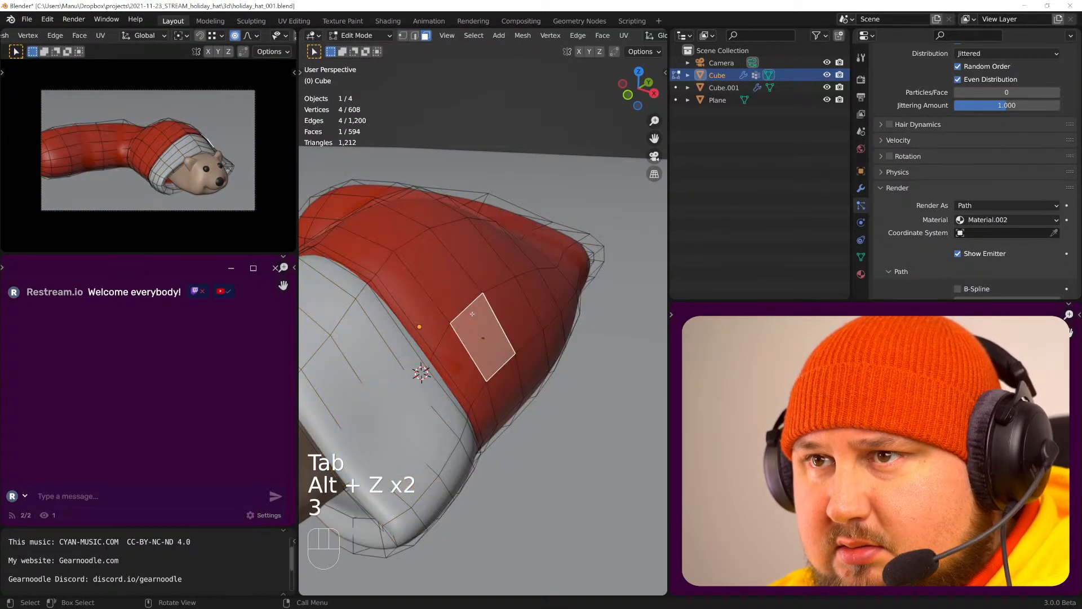
{"action": "key", "text": "shift+g"}
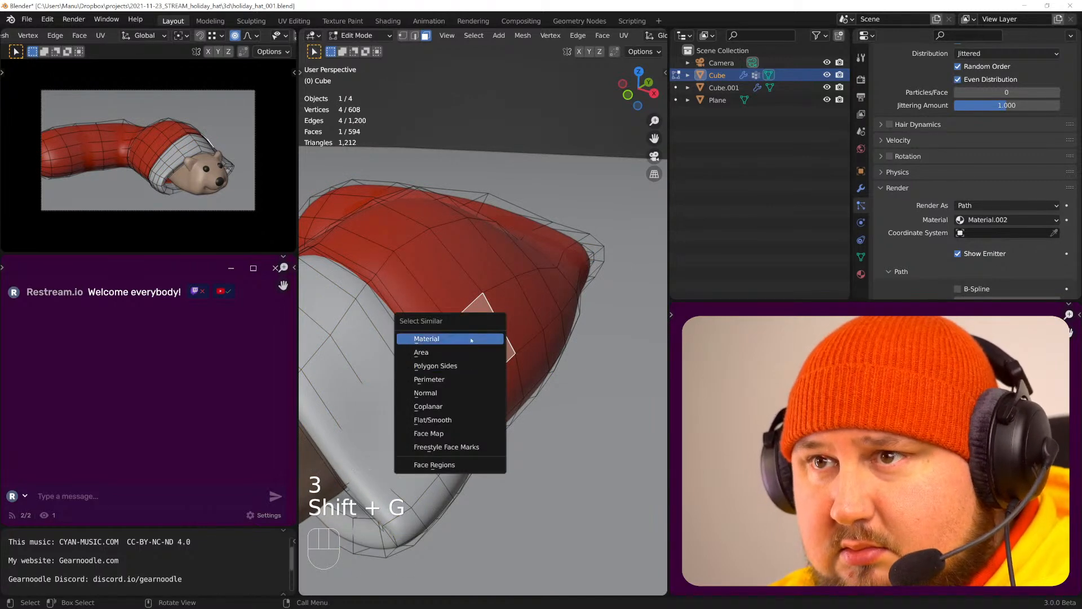
{"action": "left_click", "coordinate": [481, 339]}
{"action": "key", "text": "p"}
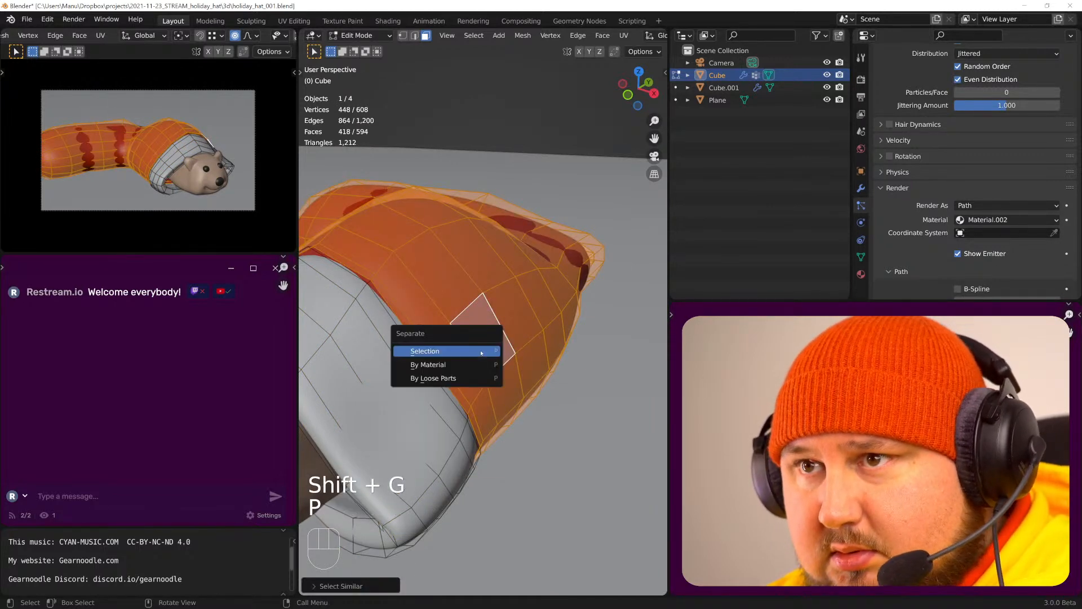
{"action": "left_click", "coordinate": [481, 351]}
{"action": "key", "text": "Tab"}
- Select the separated red hat body and set its hair particles' render material to Material.003
{"action": "left_click", "coordinate": [482, 294]}
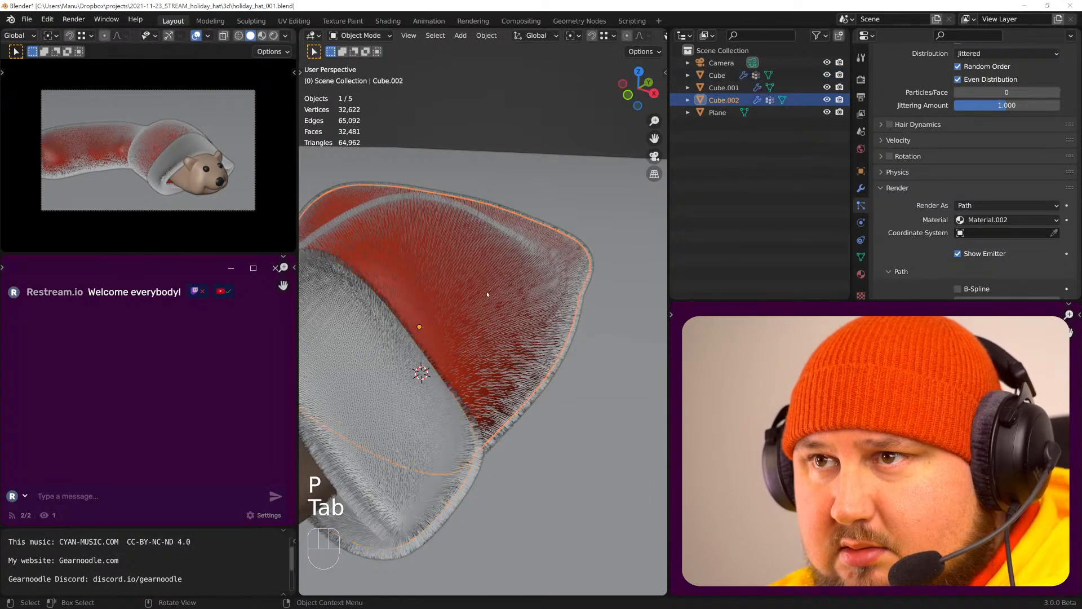
{"action": "left_click", "coordinate": [1000, 220]}
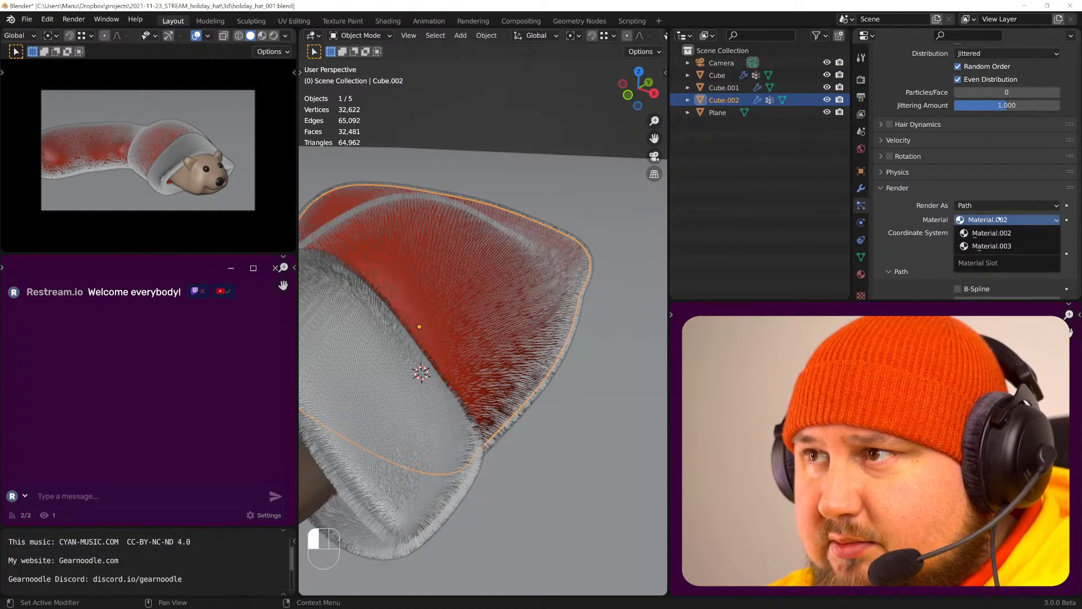
{"action": "left_click", "coordinate": [992, 246]}
{"action": "scroll", "coordinate": [979, 166], "scroll_direction": "up", "scroll_amount": 10}
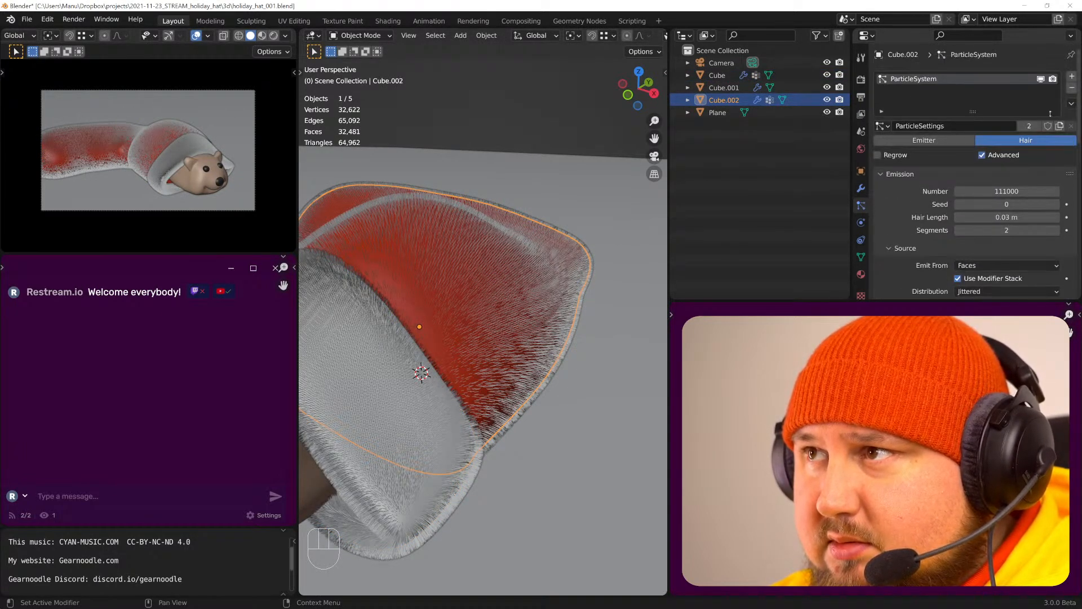
{"action": "scroll", "coordinate": [998, 243], "scroll_direction": "down", "scroll_amount": 5}
{"action": "scroll", "coordinate": [1002, 238], "scroll_direction": "down", "scroll_amount": 5}
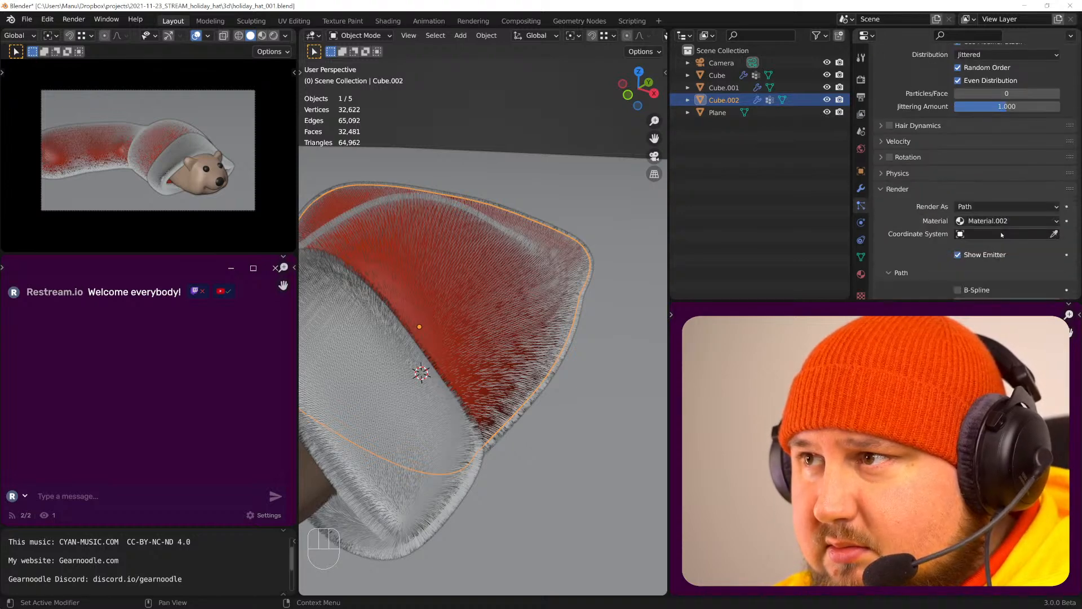
{"action": "left_click", "coordinate": [1003, 220]}
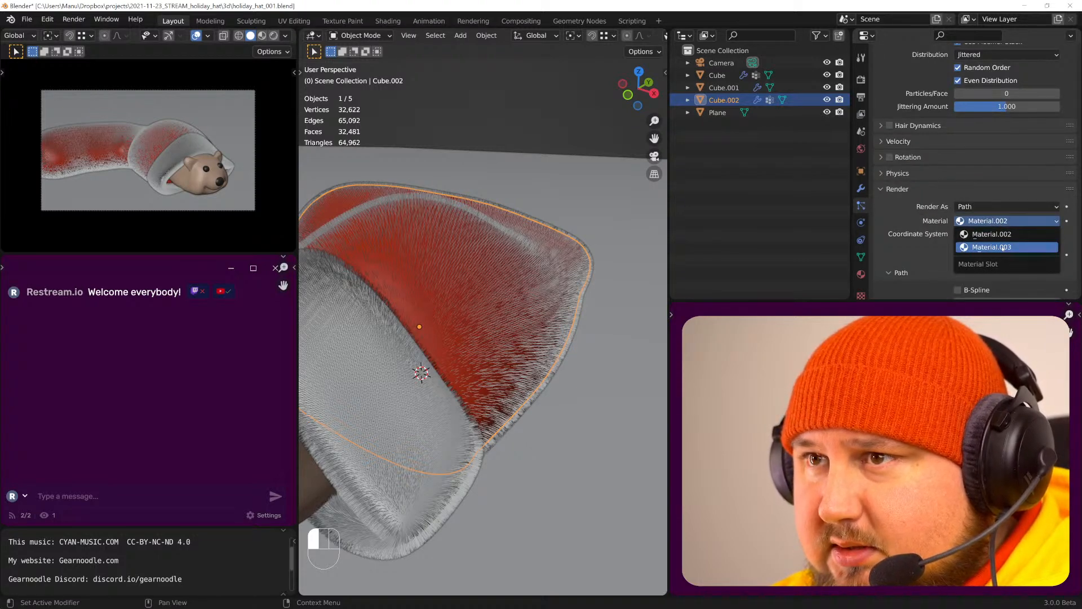
{"action": "left_click", "coordinate": [1004, 248]}
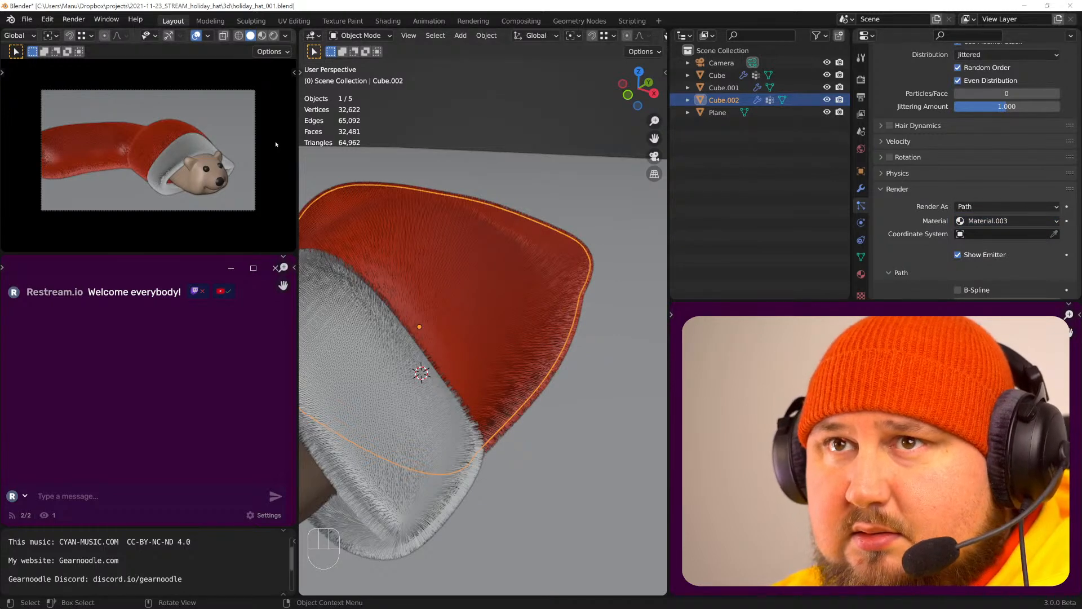
- Inspect the hat's hair in an enlarged rendered preview of the camera view, and return to solid shading
{"action": "left_click", "coordinate": [274, 35]}
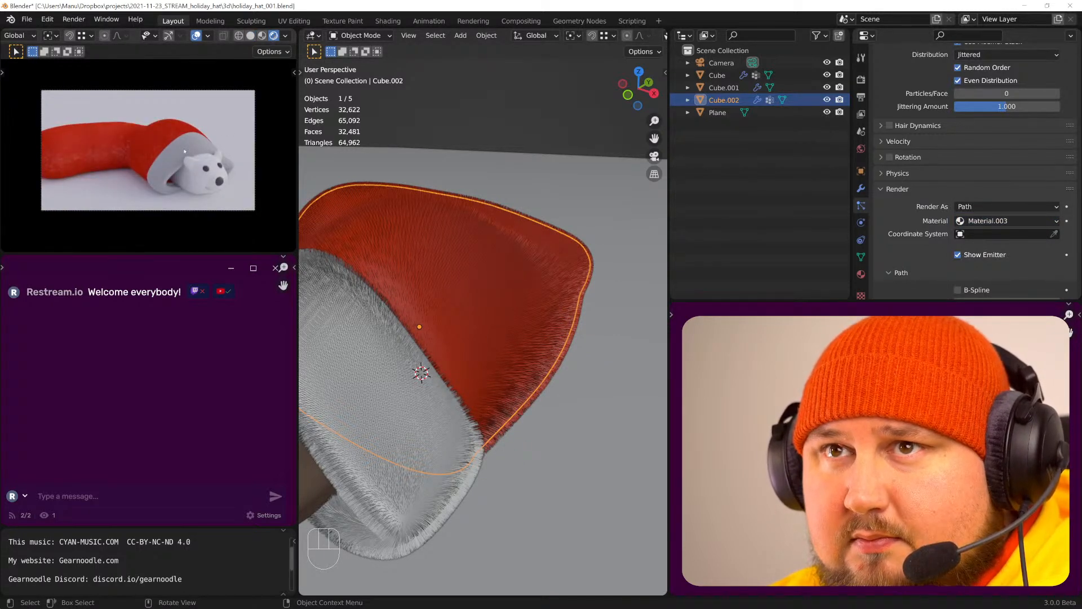
{"action": "key", "text": "ctrl+space"}
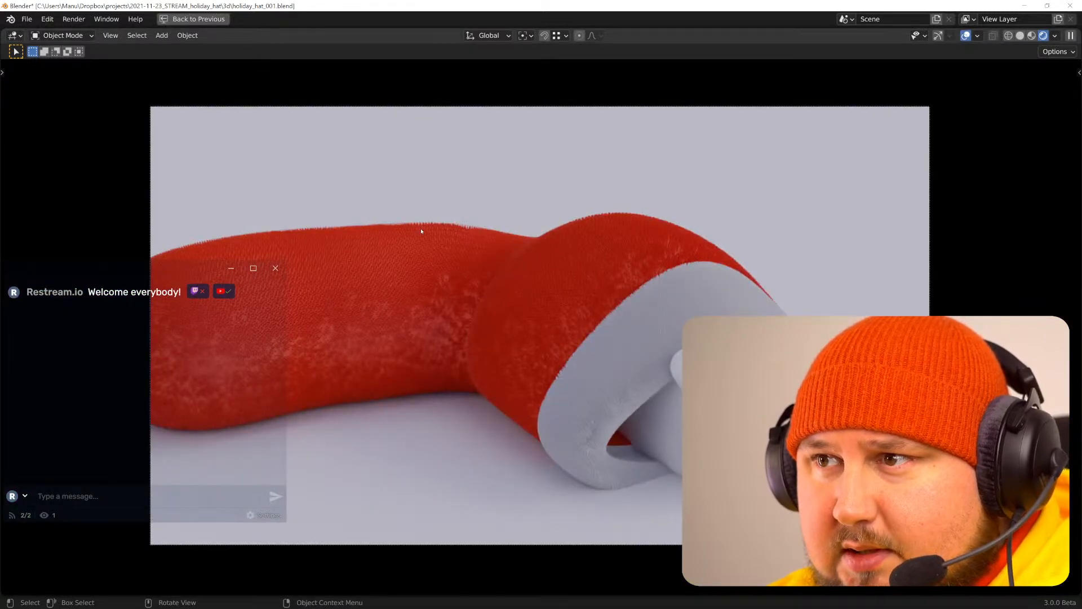
{"action": "key", "text": "ctrl"}
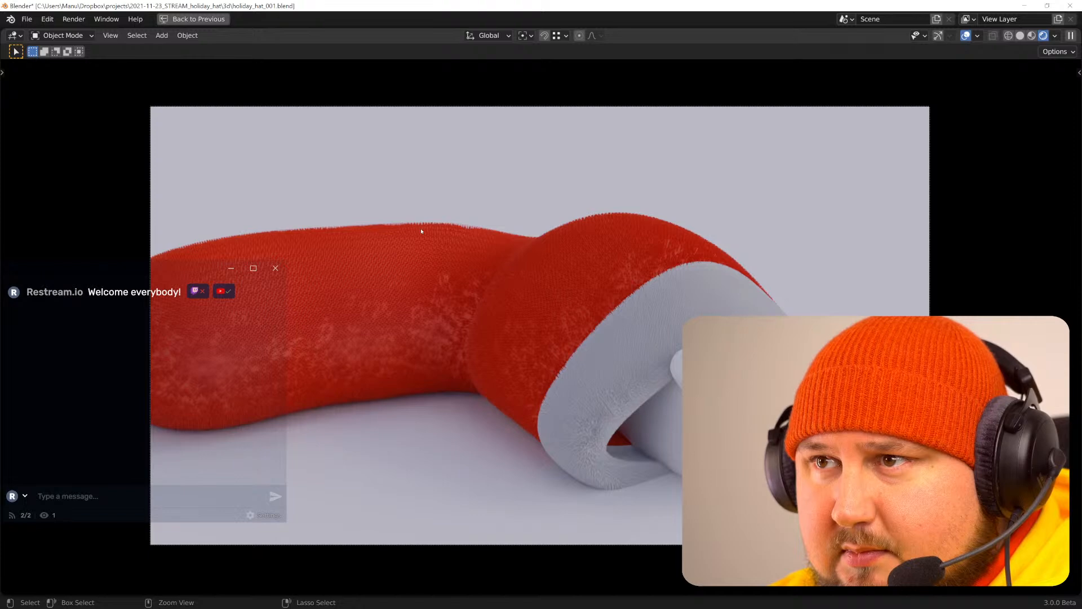
{"action": "key", "text": "ctrl+space"}
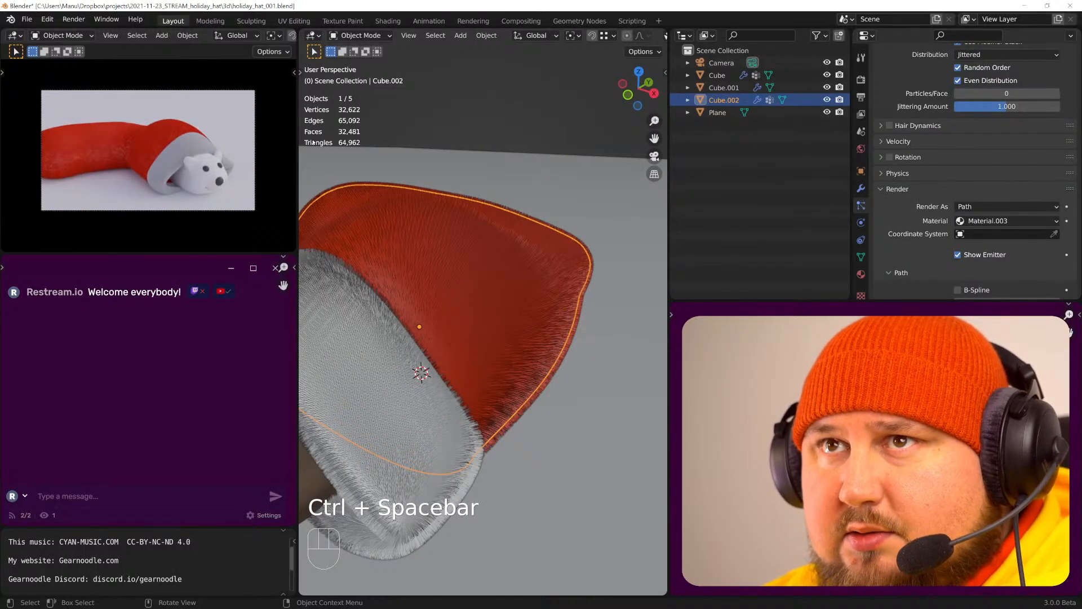
{"action": "scroll", "coordinate": [246, 36], "scroll_direction": "down", "scroll_amount": 10}
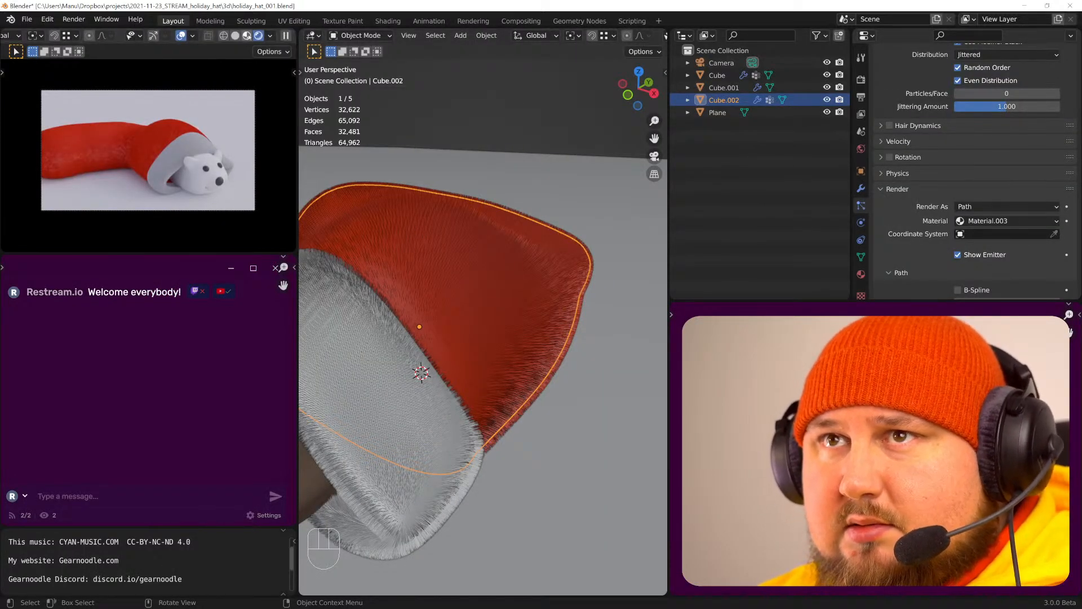
{"action": "left_click", "coordinate": [236, 36]}
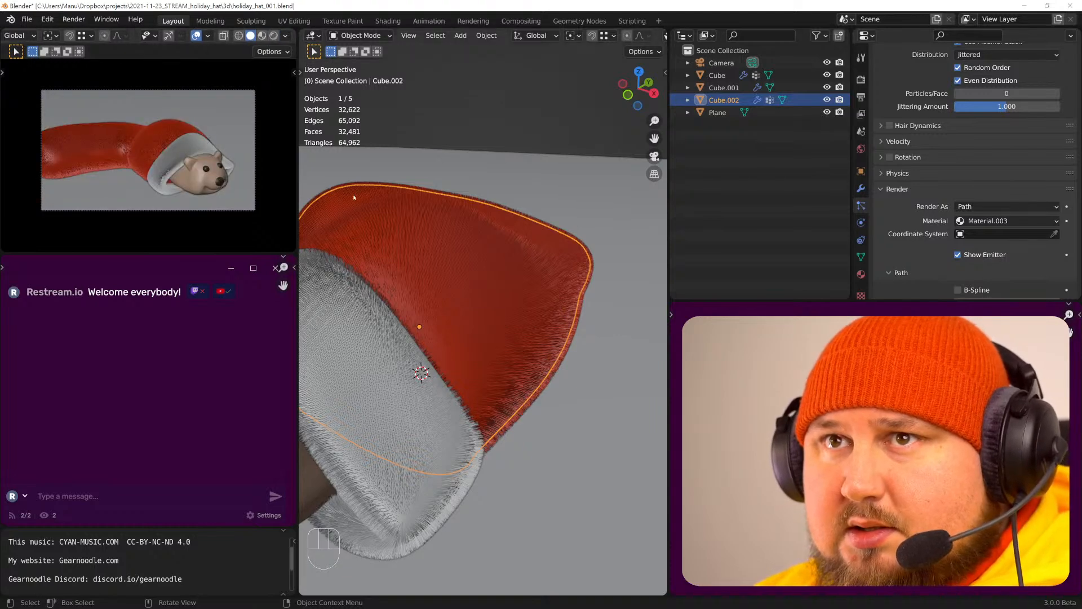
- Split off a second editor area below the 3D viewport and show the World shader nodes in it
{"action": "scroll", "coordinate": [545, 324], "scroll_direction": "down", "scroll_amount": 6}
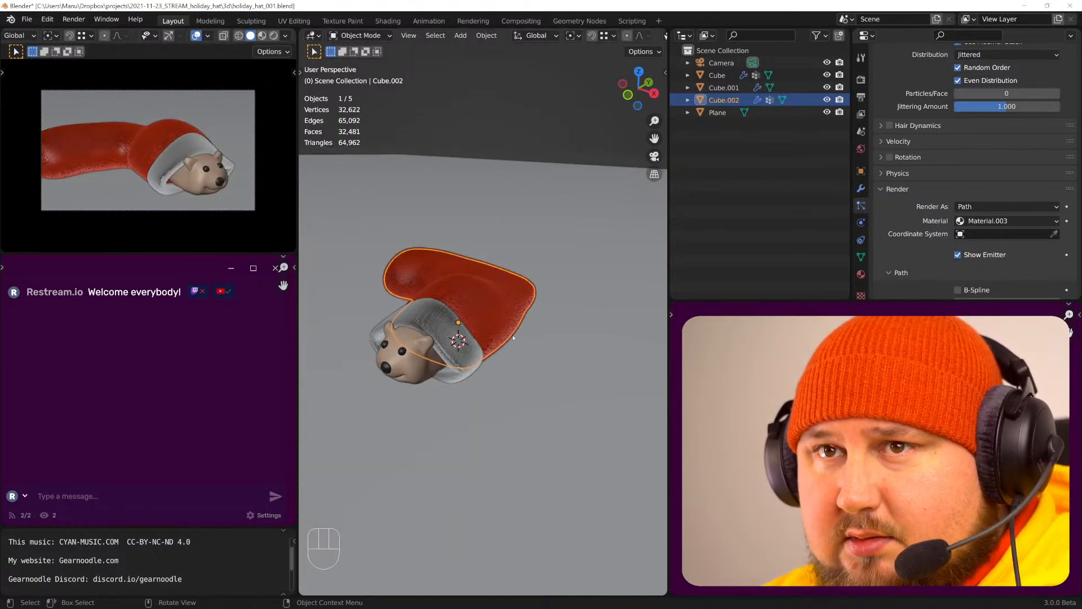
{"action": "scroll", "coordinate": [514, 335], "scroll_direction": "up", "scroll_amount": 1}
{"action": "middle_click_drag", "start_coordinate": [495, 310], "coordinate": [527, 309], "text": "shift"}
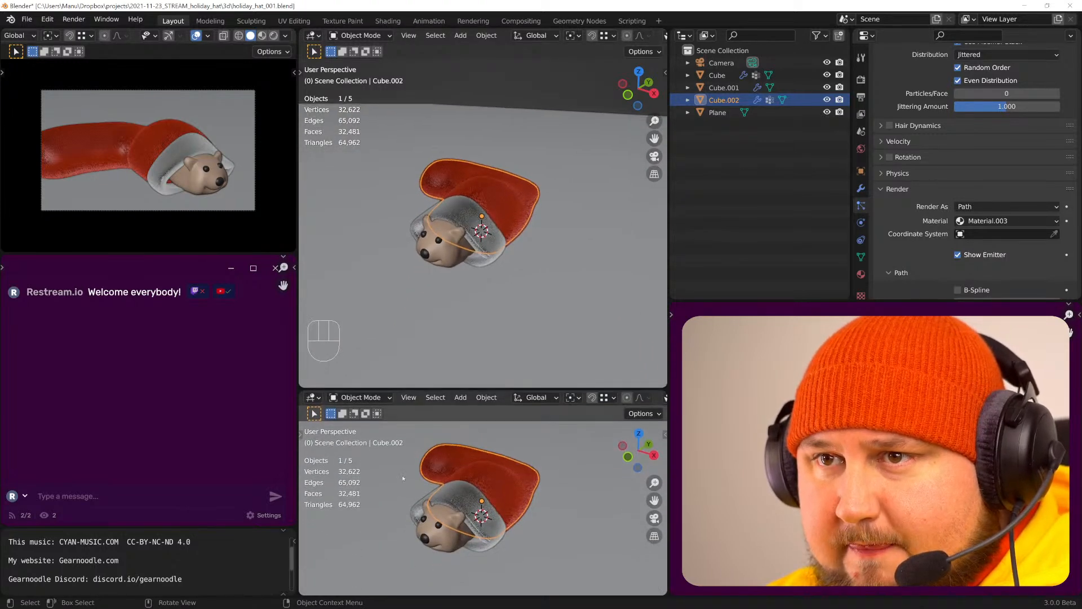
{"action": "key", "text": "shift+F3"}
{"action": "middle_click_drag", "start_coordinate": [431, 469], "coordinate": [465, 485]}
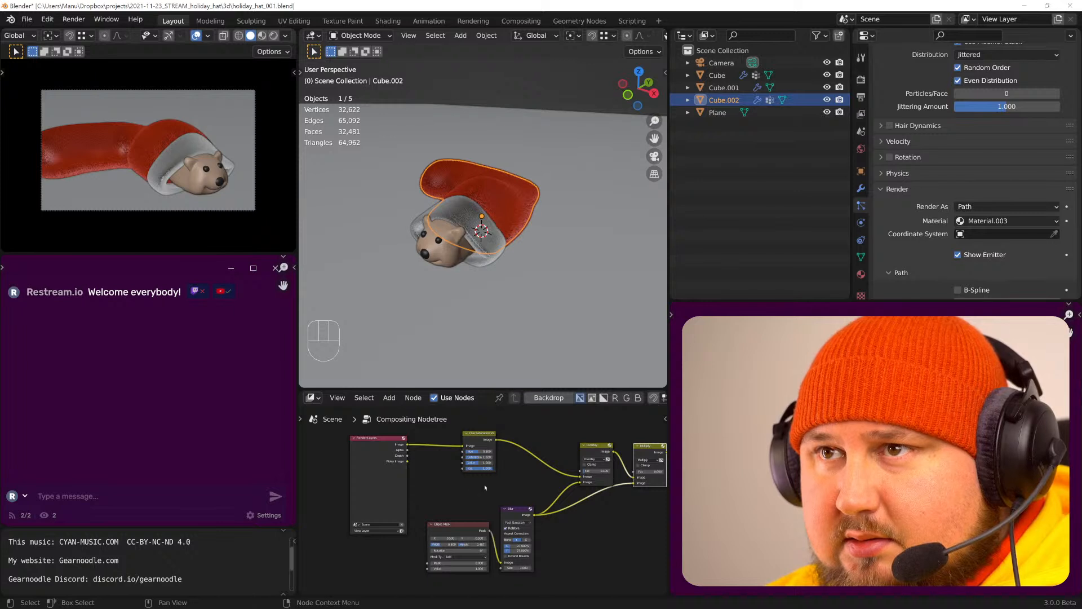
{"action": "middle_click_drag", "start_coordinate": [491, 482], "coordinate": [543, 484]}
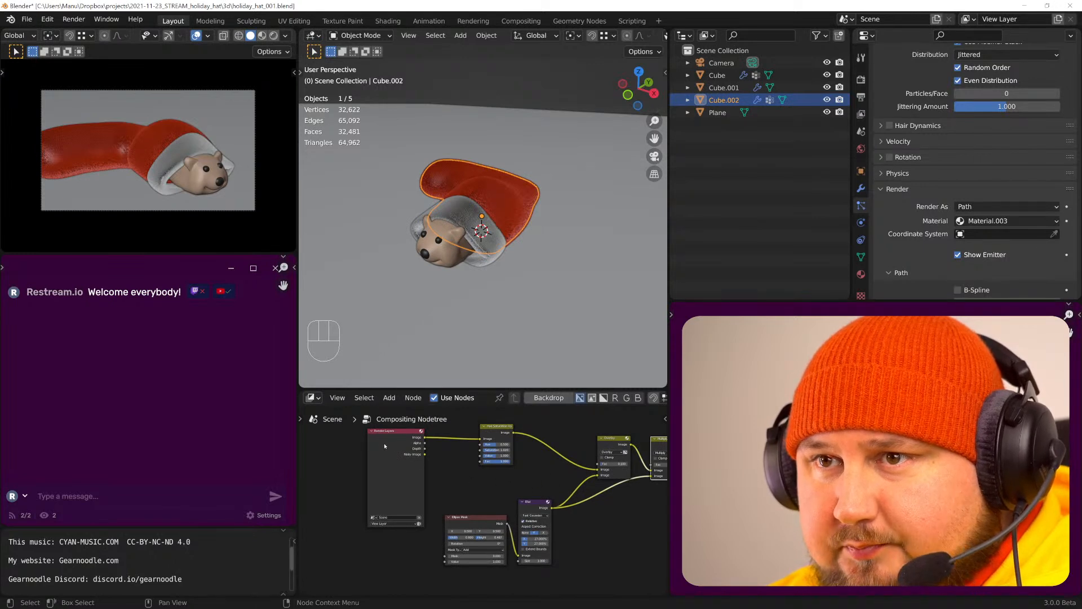
{"action": "left_click", "coordinate": [311, 397]}
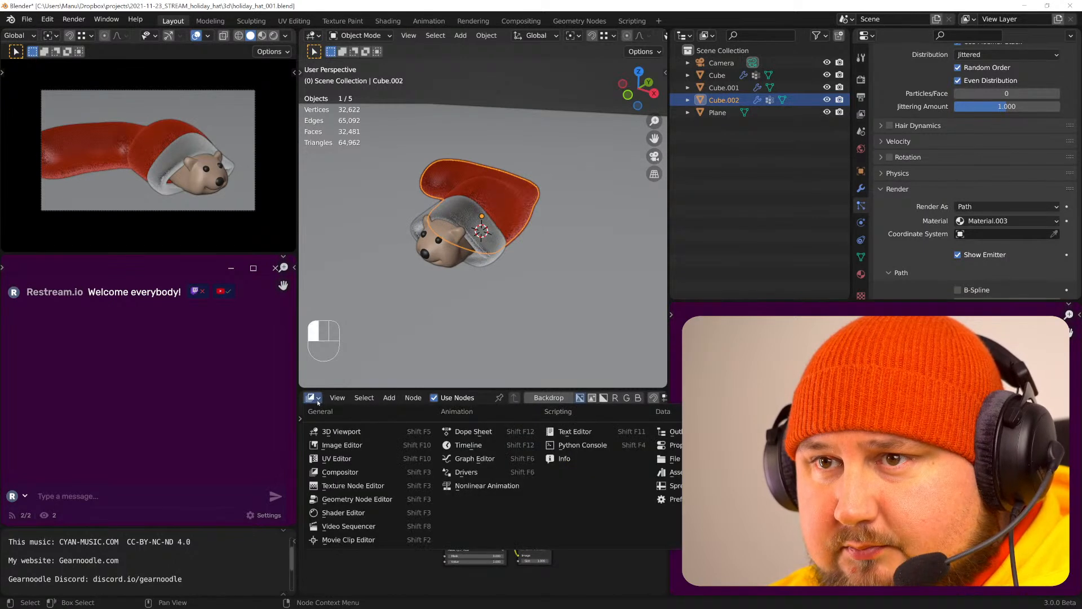
{"action": "left_click", "coordinate": [349, 510]}
{"action": "left_click", "coordinate": [349, 397]}
{"action": "middle_click_drag", "start_coordinate": [392, 448], "coordinate": [474, 491]}
{"action": "scroll", "coordinate": [470, 574], "scroll_direction": "up", "scroll_amount": 3}
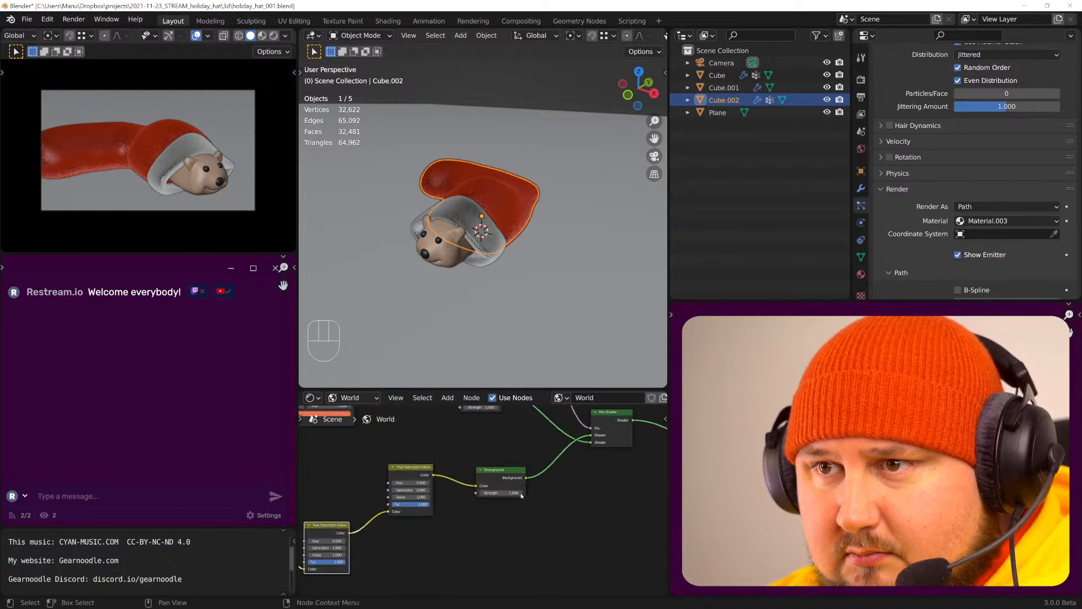
- Set the World Background node's strength to 0.2 and switch the camera view to rendered shading
{"action": "left_click", "coordinate": [483, 491]}
{"action": "left_click", "coordinate": [482, 490]}
{"action": "left_click", "coordinate": [482, 491]}
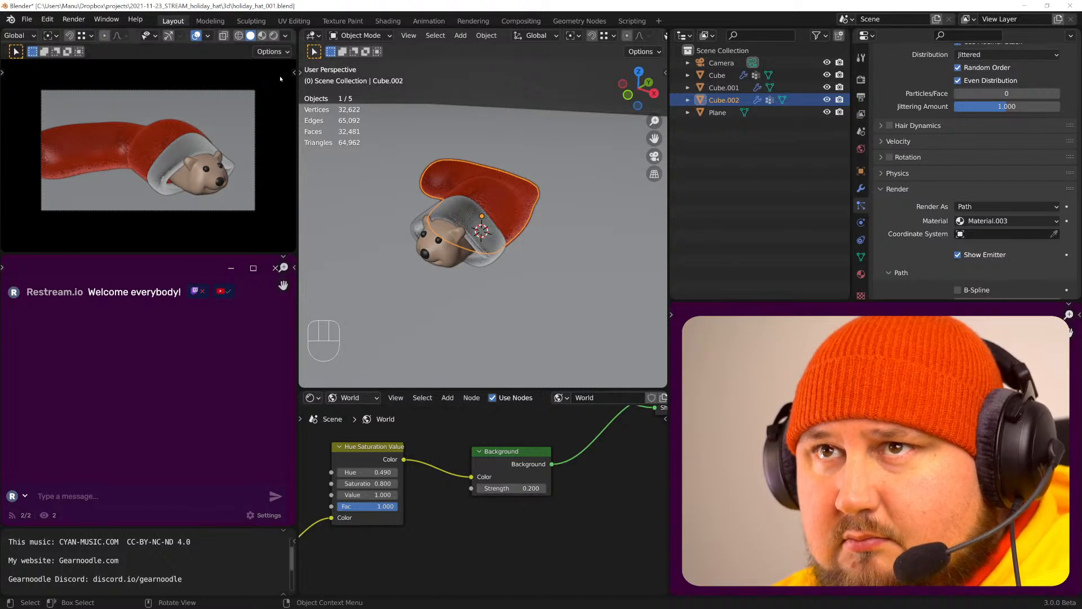
{"action": "left_click", "coordinate": [273, 35]}
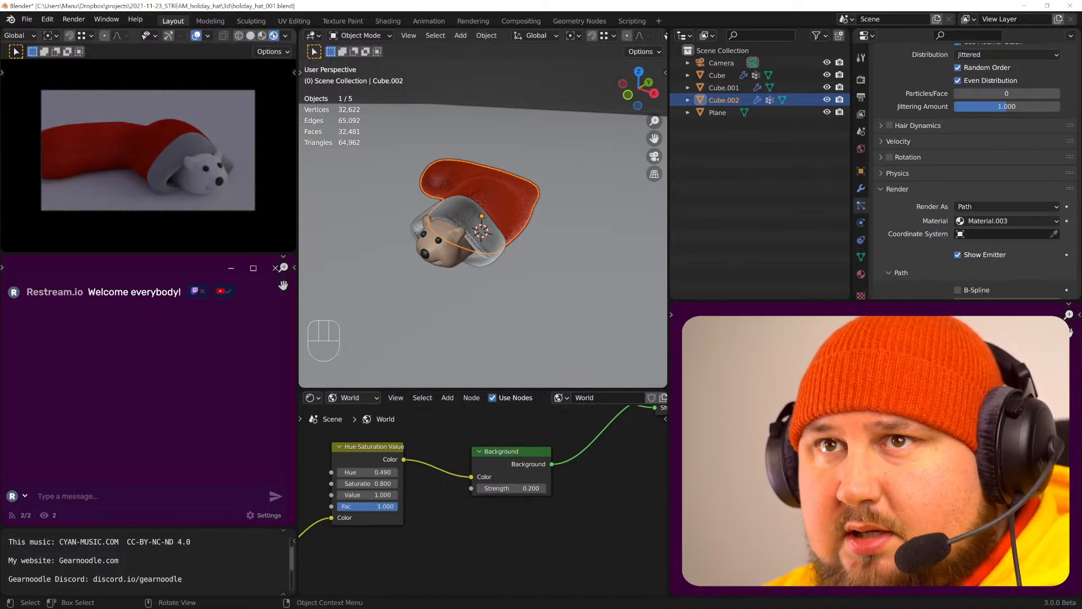
- Place the 3D cursor beside the hat, add an area light there and raise it above the floor
{"action": "scroll", "coordinate": [485, 231], "scroll_direction": "down", "scroll_amount": 3}
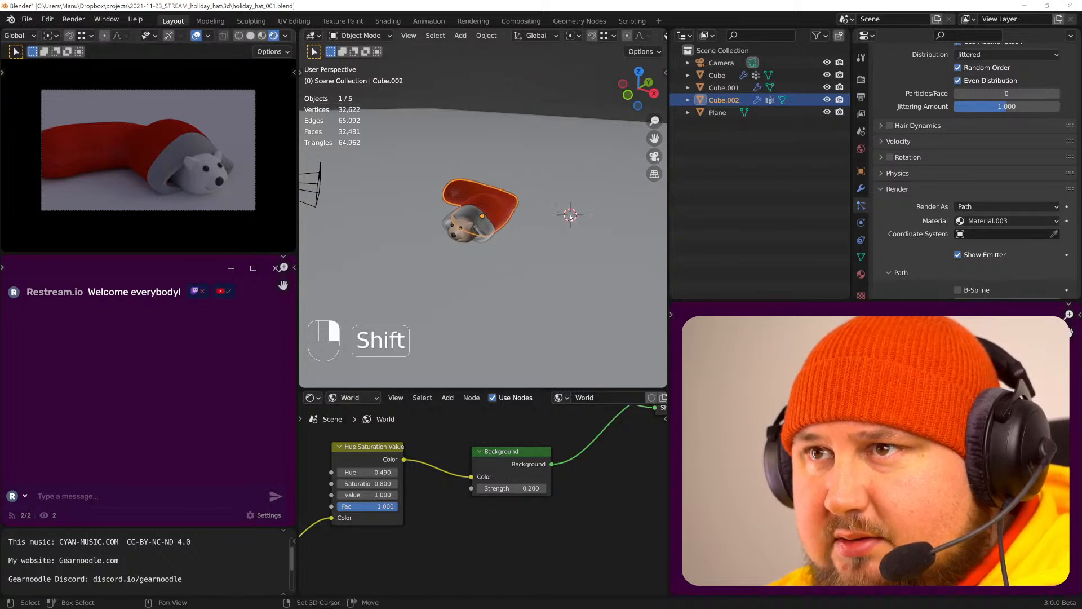
{"action": "key", "text": "shift+a"}
{"action": "mouse_move", "coordinate": [530, 219]}
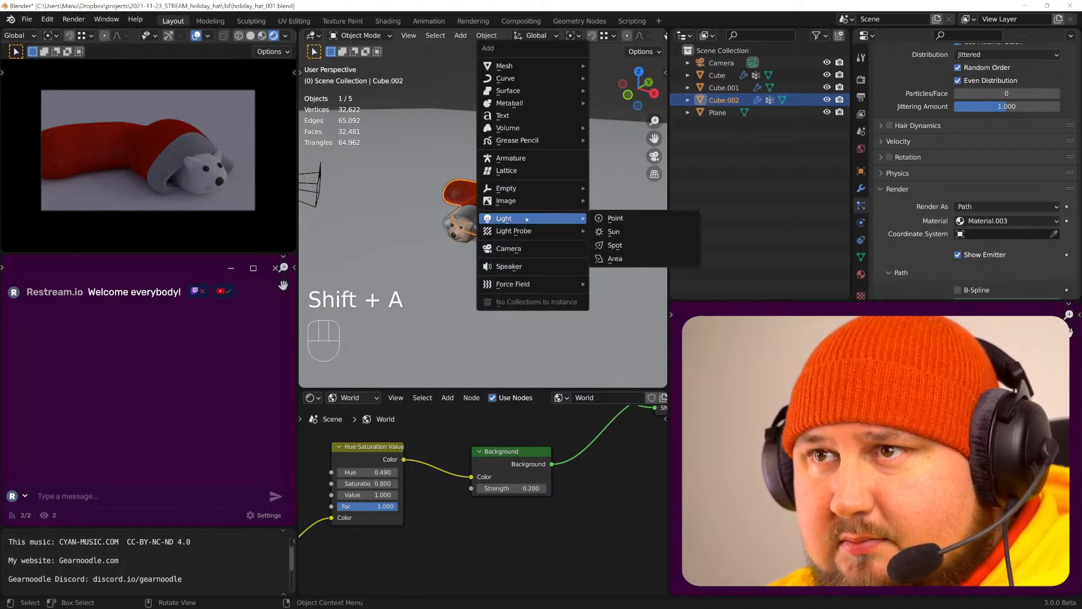
{"action": "left_click", "coordinate": [620, 258]}
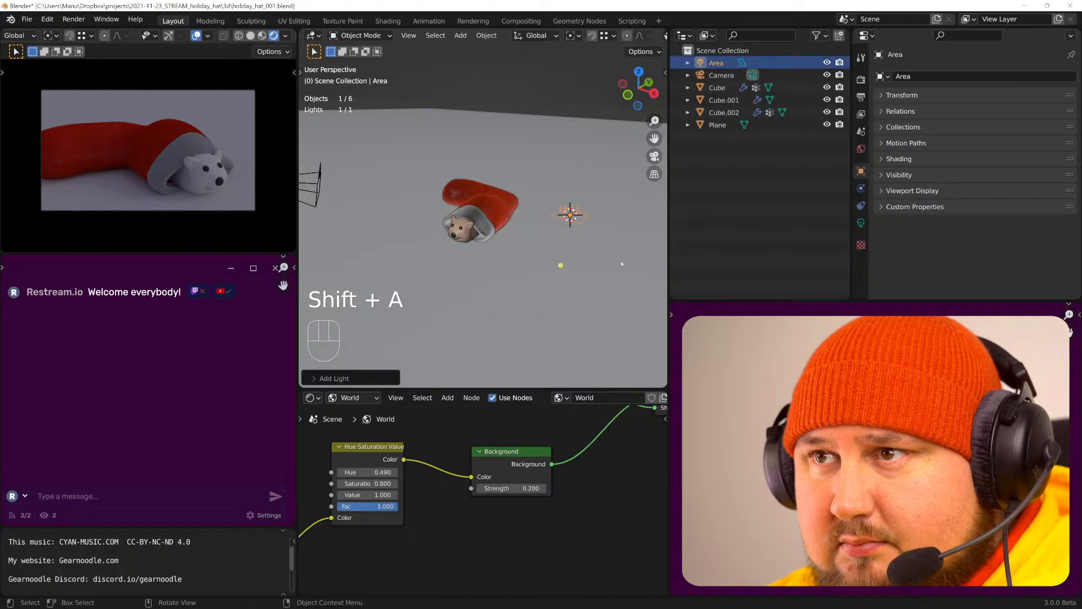
{"action": "key", "text": "g"}
{"action": "left_click", "coordinate": [594, 230]}
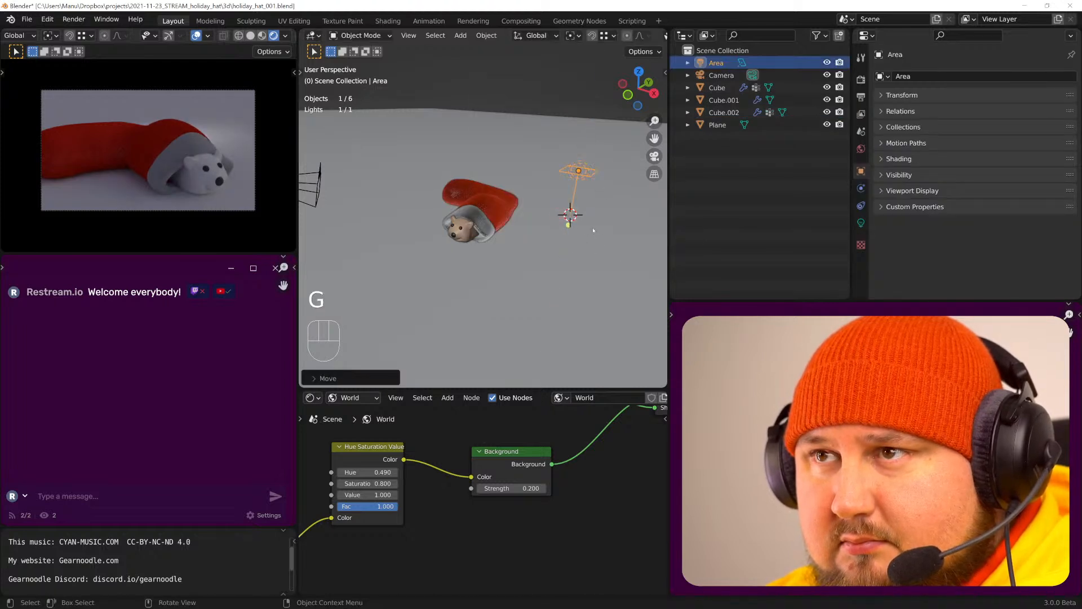
- Set the area light's power to 1111 W, its shape to Disk and its size to 11 m
{"action": "left_click", "coordinate": [862, 223]}
{"action": "left_click", "coordinate": [1005, 156]}
{"action": "type", "text": "11"}
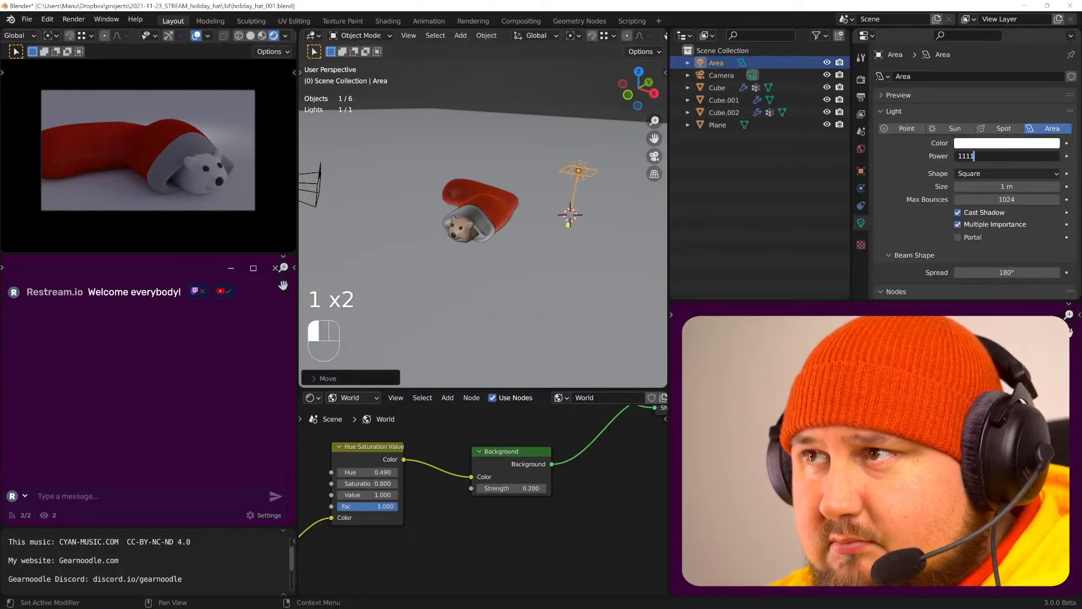
{"action": "type", "text": "11"}
{"action": "left_click", "coordinate": [916, 184]}
{"action": "left_click", "coordinate": [1006, 173]}
{"action": "left_click", "coordinate": [992, 212]}
{"action": "left_click", "coordinate": [1007, 186]}
{"action": "type", "text": "11"}
- Rotate the area light so it points towards the hat and move it higher above the floor
{"action": "key", "text": "r"}
{"action": "key", "text": "r"}
{"action": "key", "text": "r"}
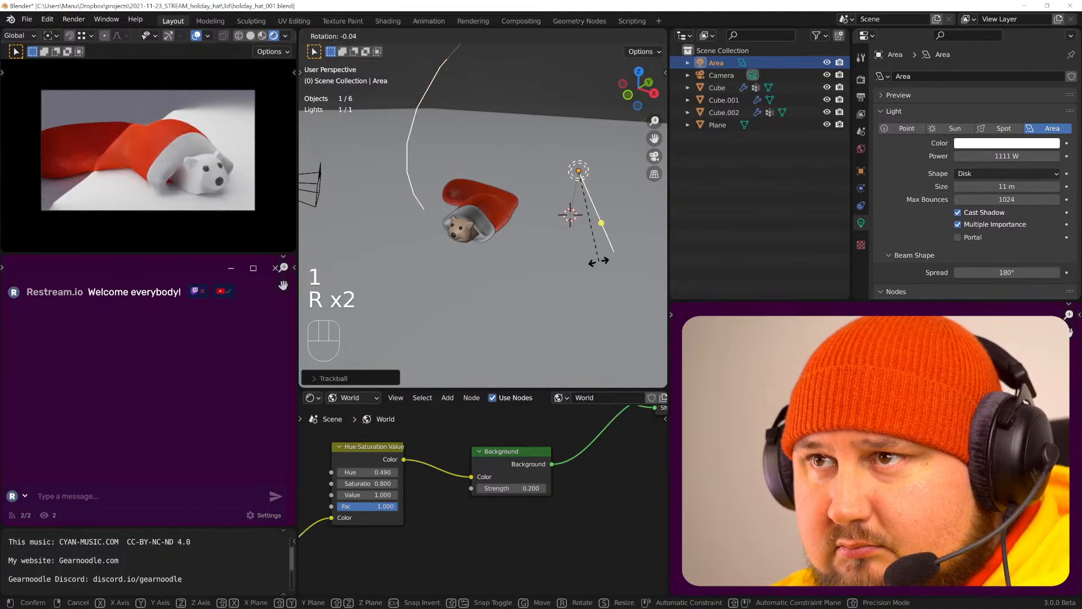
{"action": "key", "text": "z"}
{"action": "left_click", "coordinate": [417, 184]}
{"action": "key", "text": "g"}
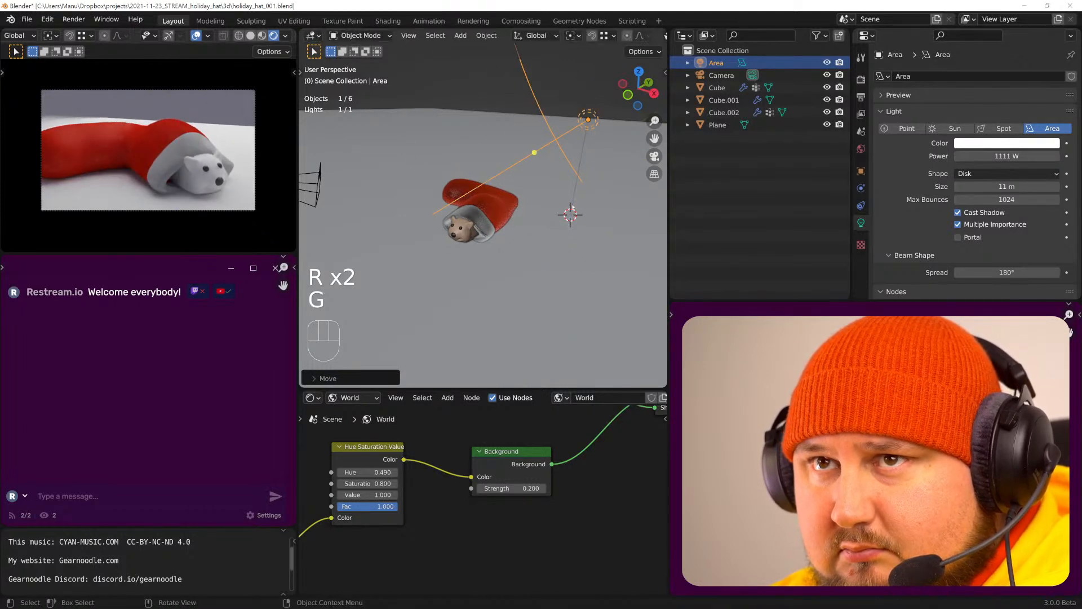
{"action": "left_click", "coordinate": [574, 205]}
- Reposition and turn the area light from a top view so it stands in front of the bear head, facing it
{"action": "middle_click_drag", "start_coordinate": [575, 204], "coordinate": [574, 246]}
{"action": "key", "text": "r"}
{"action": "key", "text": "g"}
{"action": "key", "text": "r"}
{"action": "key", "text": "g"}
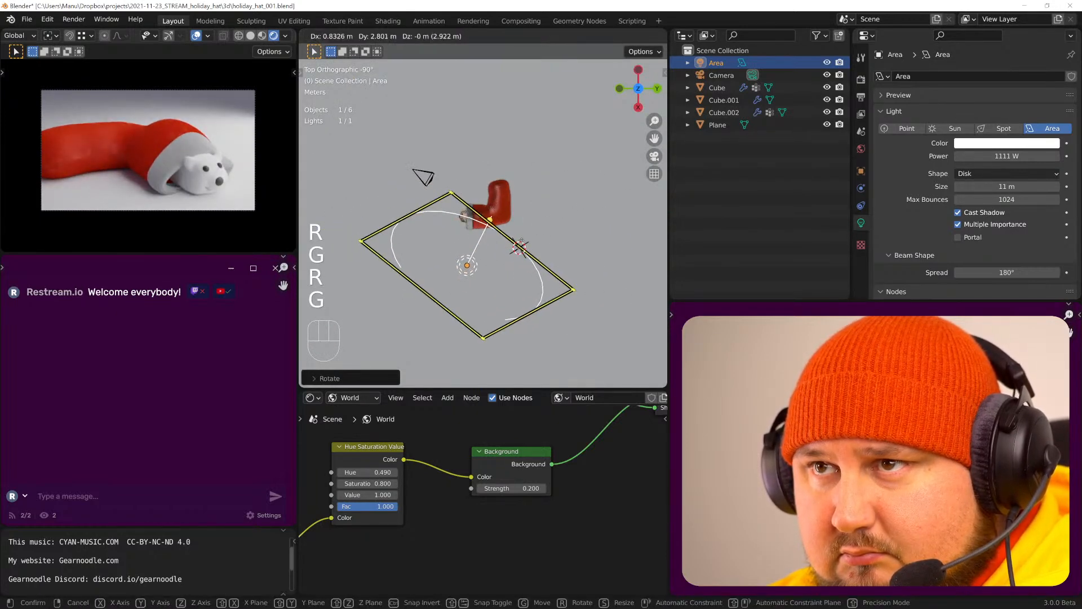
{"action": "middle_click_drag", "start_coordinate": [506, 265], "coordinate": [491, 213]}
- Raise the area light along the Z axis and tilt it down so it aims at the bear head
{"action": "key", "text": "g"}
{"action": "key", "text": "z"}
{"action": "key", "text": "z"}
{"action": "key", "text": "g"}
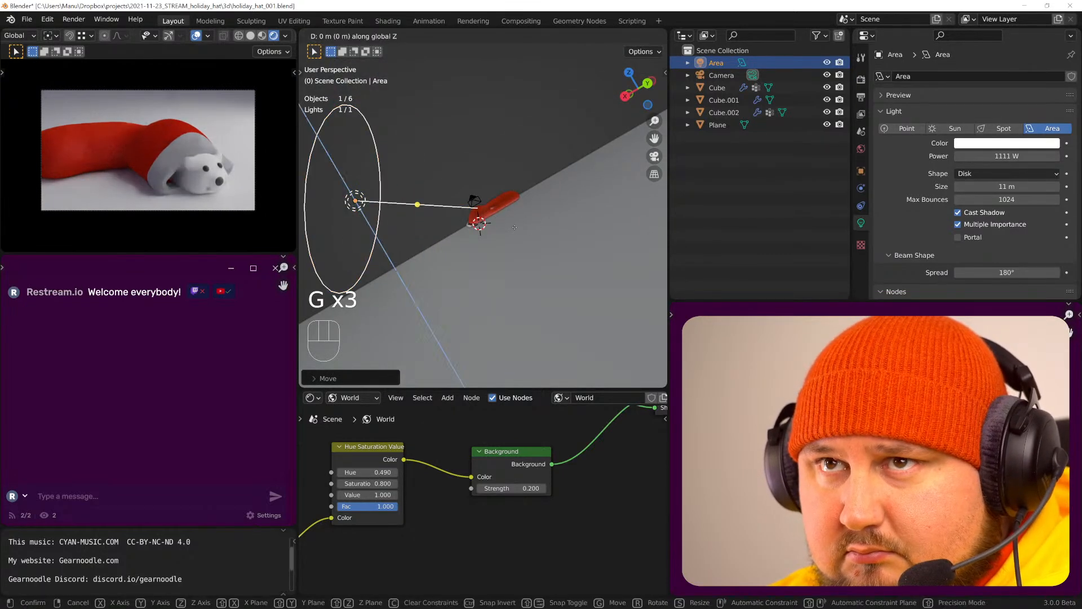
{"action": "left_click", "coordinate": [542, 196]}
{"action": "middle_click_drag", "start_coordinate": [542, 195], "coordinate": [542, 255]}
{"action": "key", "text": "r"}
{"action": "key", "text": "g"}
{"action": "left_click", "coordinate": [518, 235]}
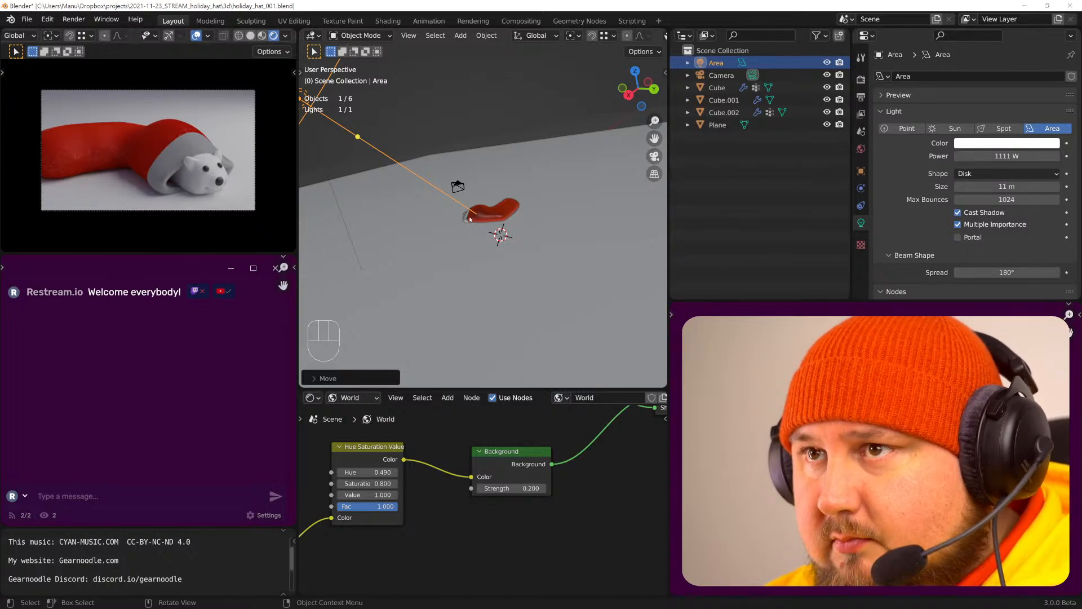
- Duplicate the area light, place the copy above the hat and change its type to Point
{"action": "middle_click_drag", "start_coordinate": [470, 225], "coordinate": [562, 223]}
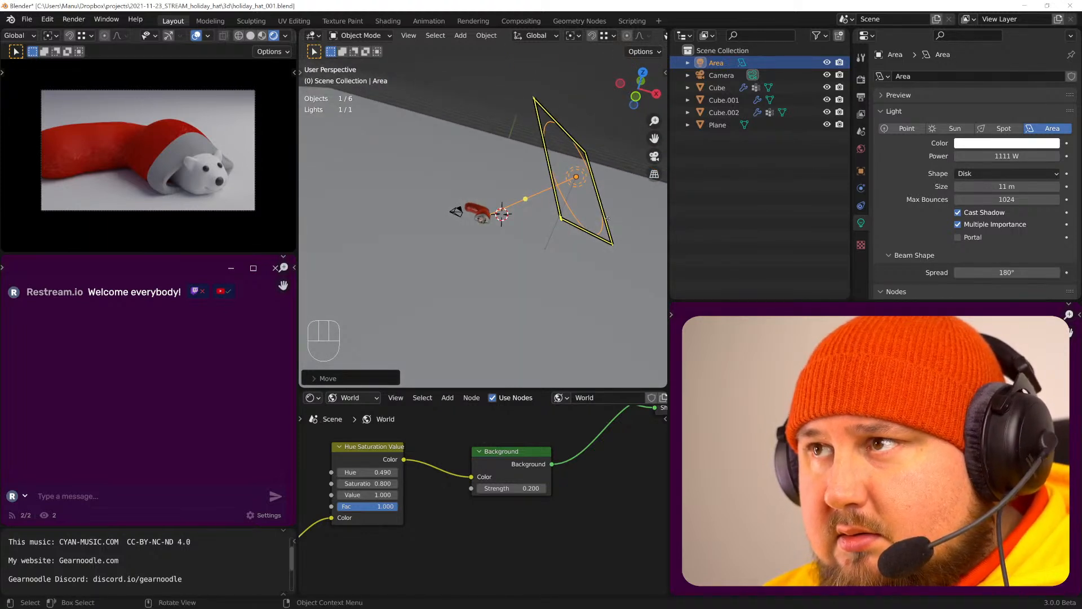
{"action": "key", "text": "shift+d"}
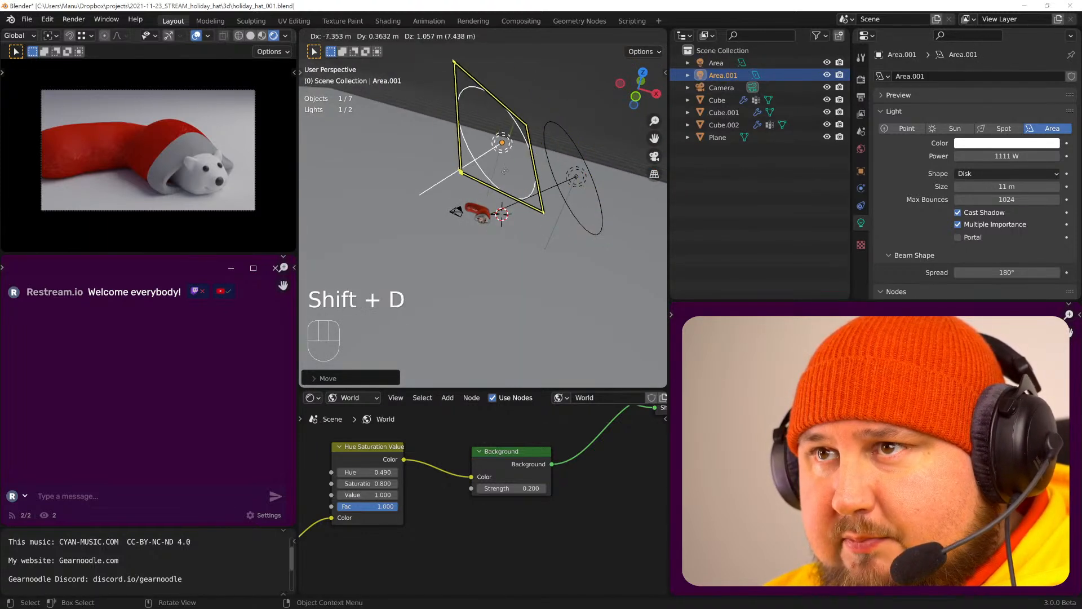
{"action": "left_click", "coordinate": [902, 129]}
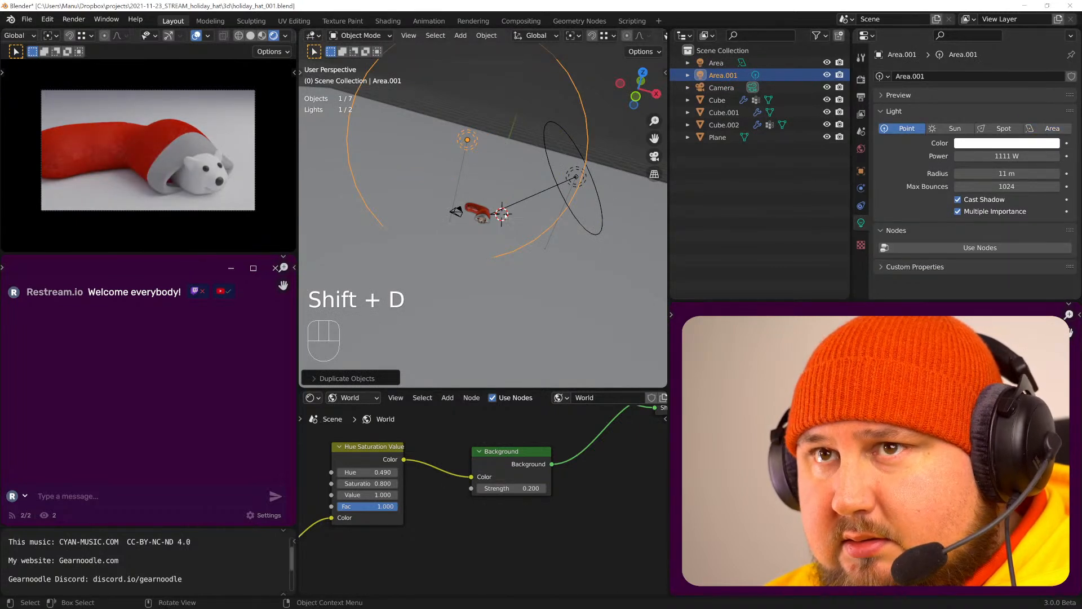
{"action": "middle_click_drag", "start_coordinate": [518, 213], "coordinate": [535, 210]}
- Set the point light's radius to 3 m and its power to 11111 W
{"action": "left_click", "coordinate": [976, 174]}
{"action": "type", "text": "3"}
{"action": "key", "text": "Return"}
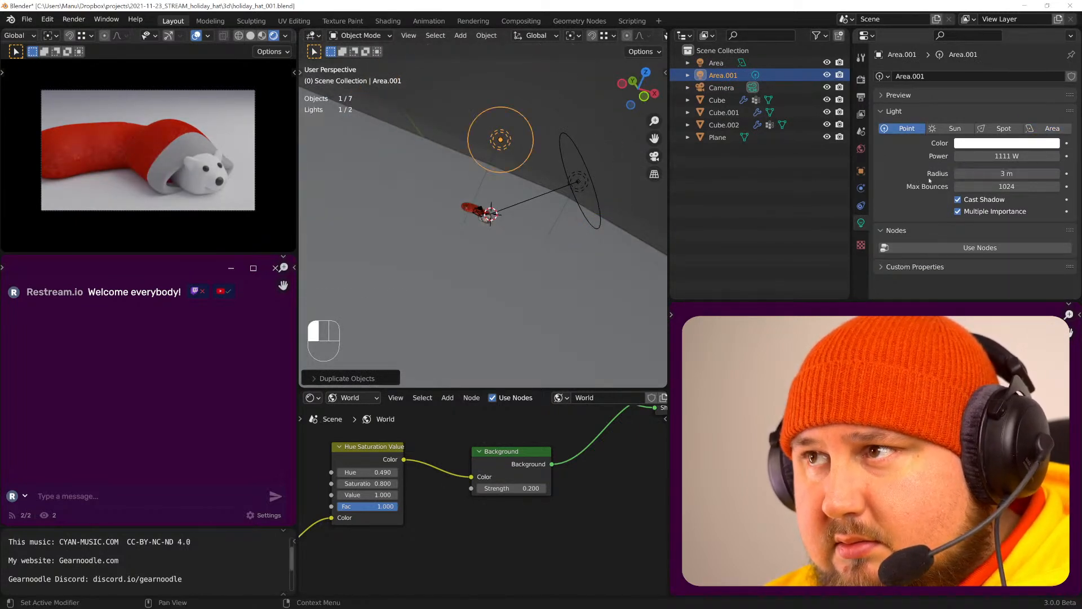
{"action": "left_click", "coordinate": [981, 156]}
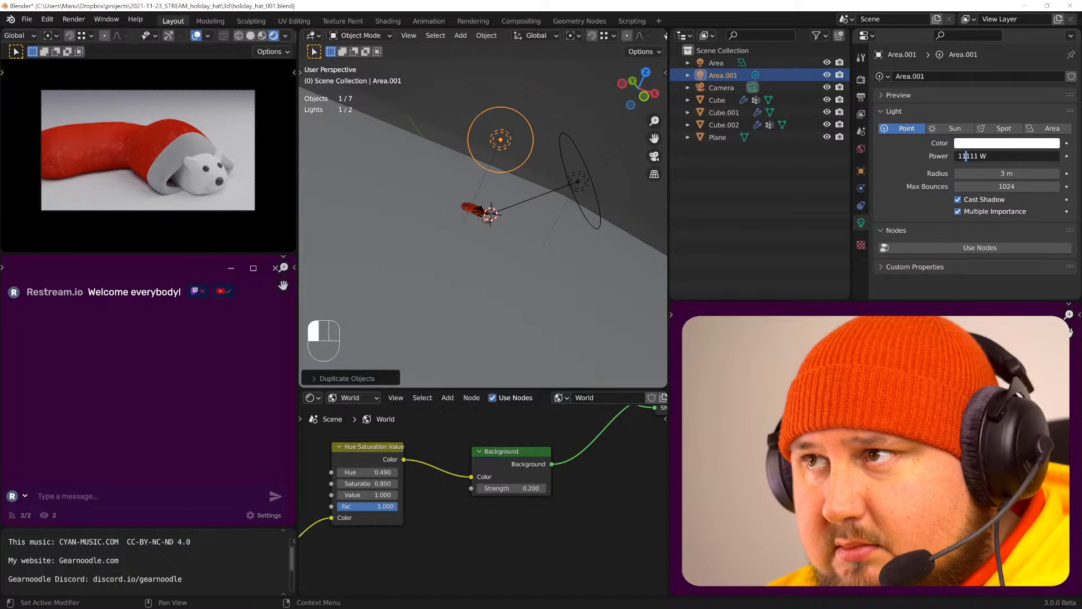
{"action": "key", "text": "Return"}
- Move the point light to the side of the hat opposite the area light, keeping it well above the floor
{"action": "key", "text": "g"}
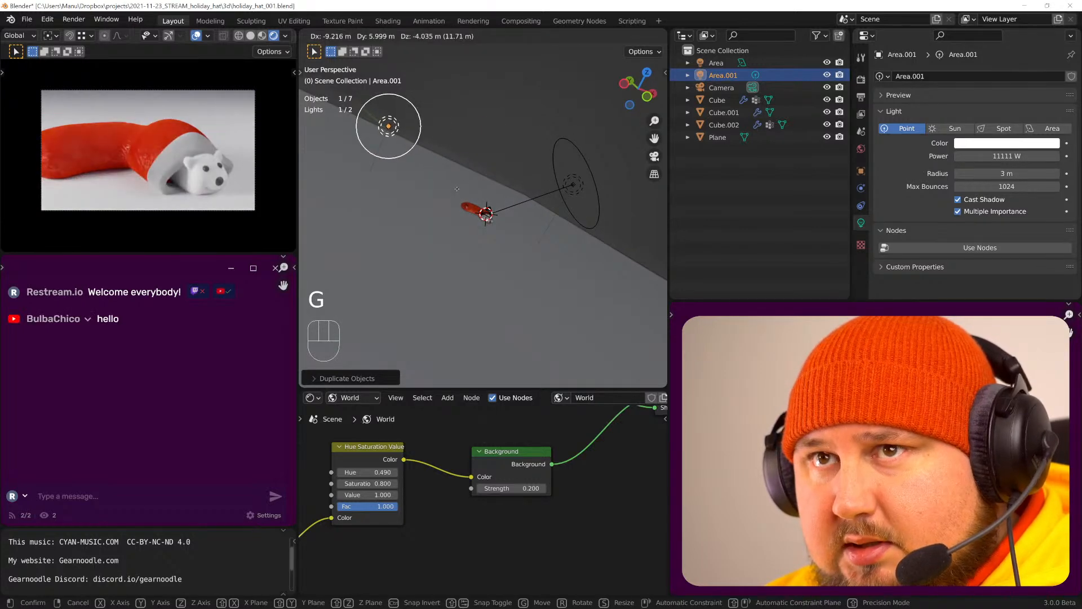
{"action": "left_click", "coordinate": [457, 189]}
{"action": "middle_click_drag", "start_coordinate": [522, 161], "coordinate": [488, 225]}
{"action": "key", "text": "g"}
{"action": "left_click", "coordinate": [455, 180]}
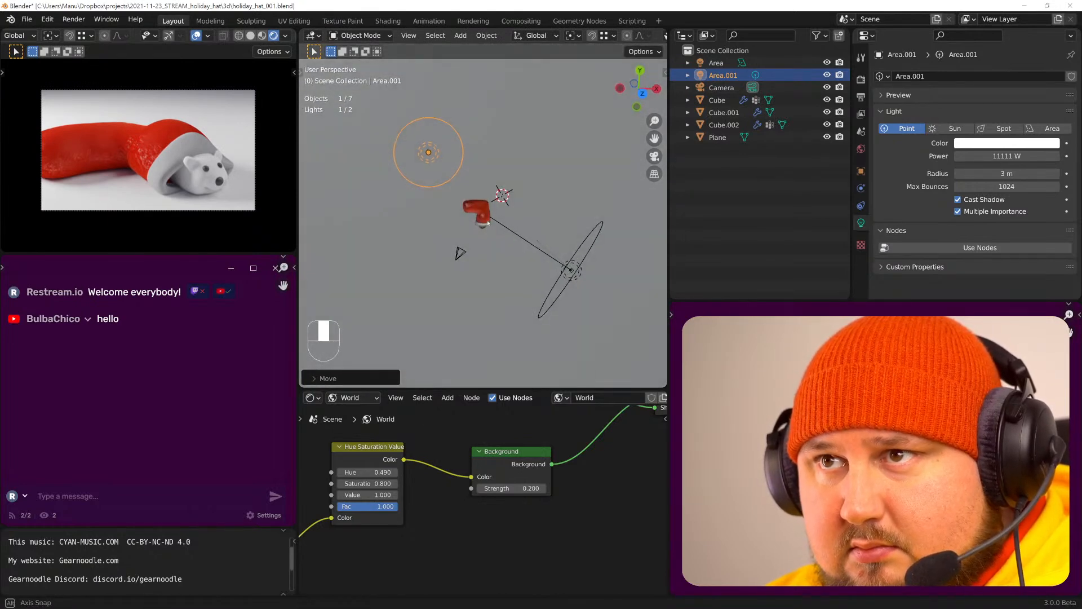
{"action": "key", "text": "g"}
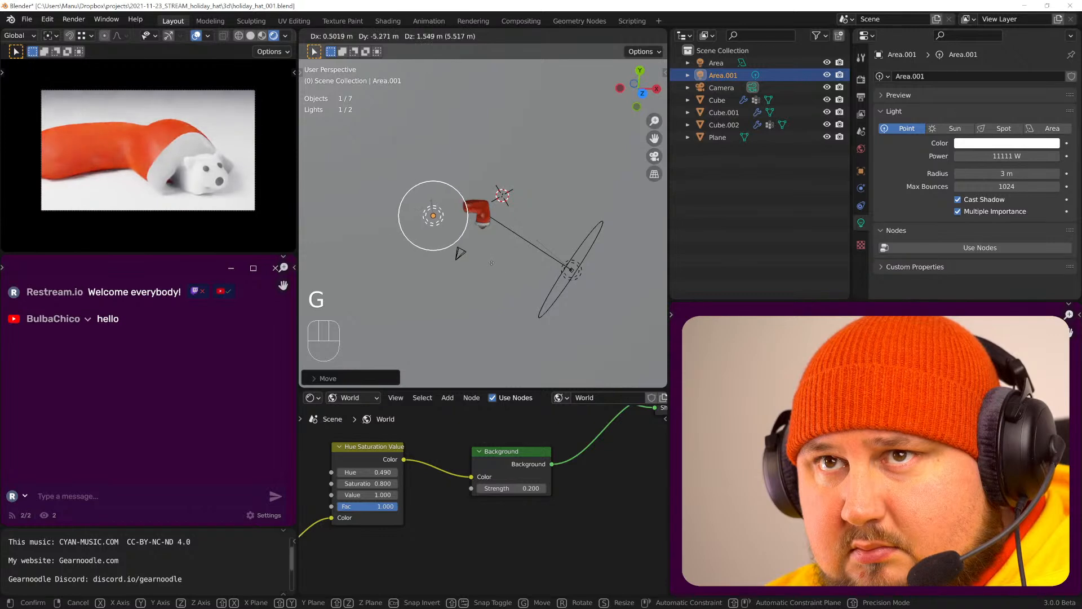
{"action": "left_click", "coordinate": [476, 235]}
{"action": "middle_click_drag", "start_coordinate": [475, 235], "coordinate": [540, 195]}
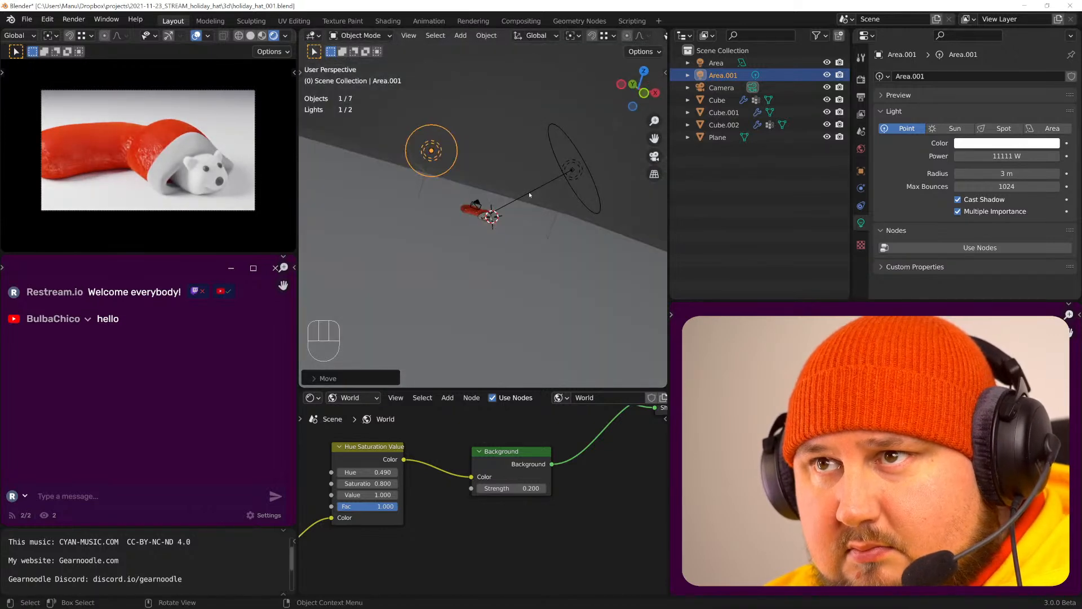
{"action": "key", "text": "g"}
{"action": "key", "text": "g"}
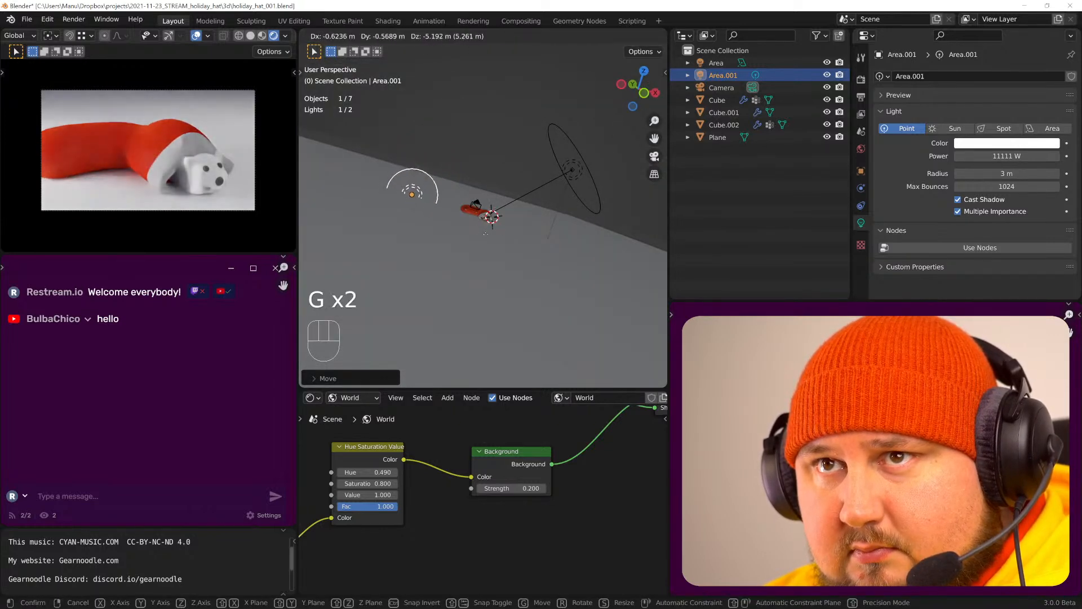
{"action": "left_click", "coordinate": [502, 195]}
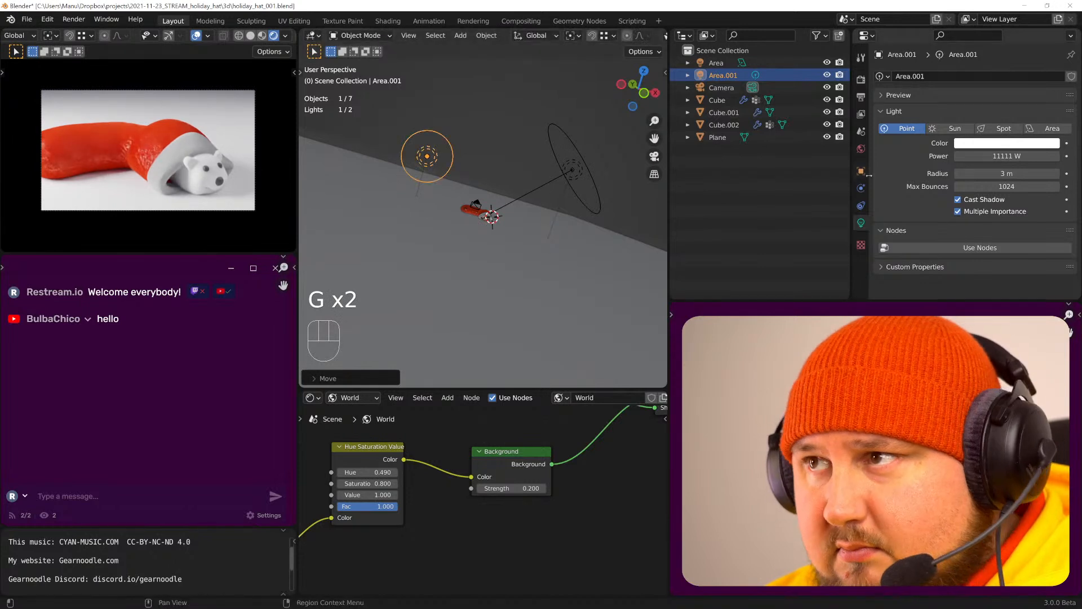
- Set the point light's power to 3111 W and move it slightly closer to the hat
{"action": "double_click", "coordinate": [974, 156]}
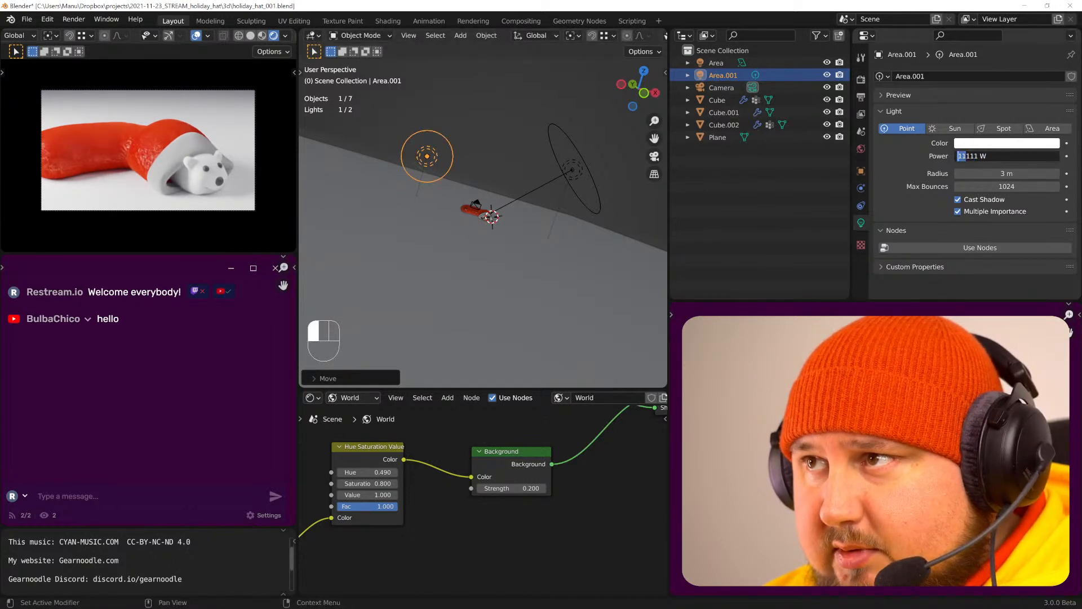
{"action": "left_click", "coordinate": [924, 173]}
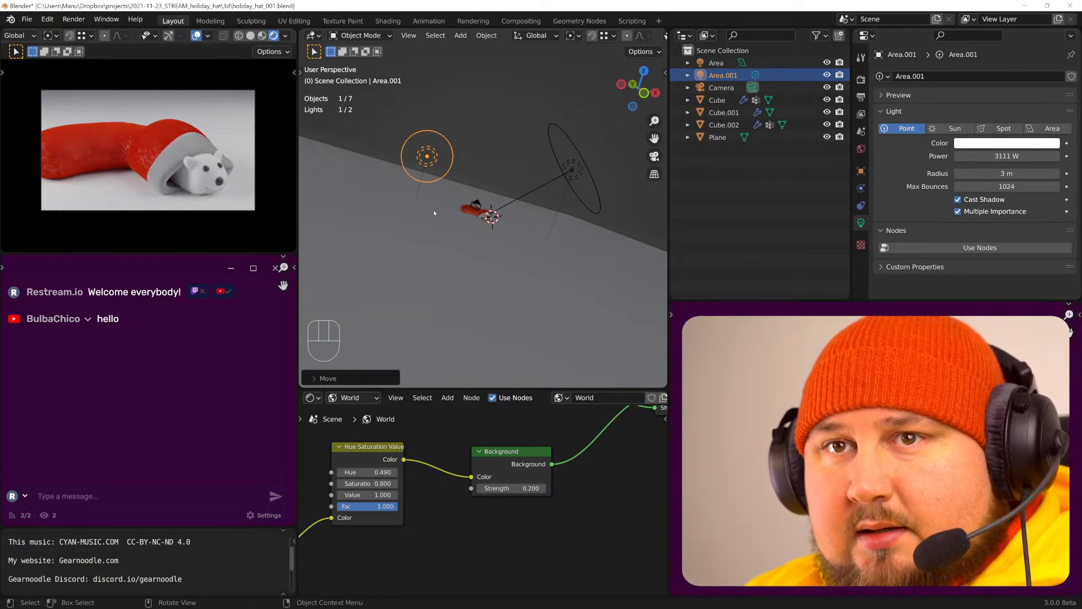
{"action": "mouse_move", "coordinate": [460, 203]}
{"action": "middle_mouse_down"}
{"action": "mouse_move", "coordinate": [457, 235]}
{"action": "mouse_move", "coordinate": [465, 207]}
{"action": "middle_mouse_up"}
{"action": "key", "text": "g"}
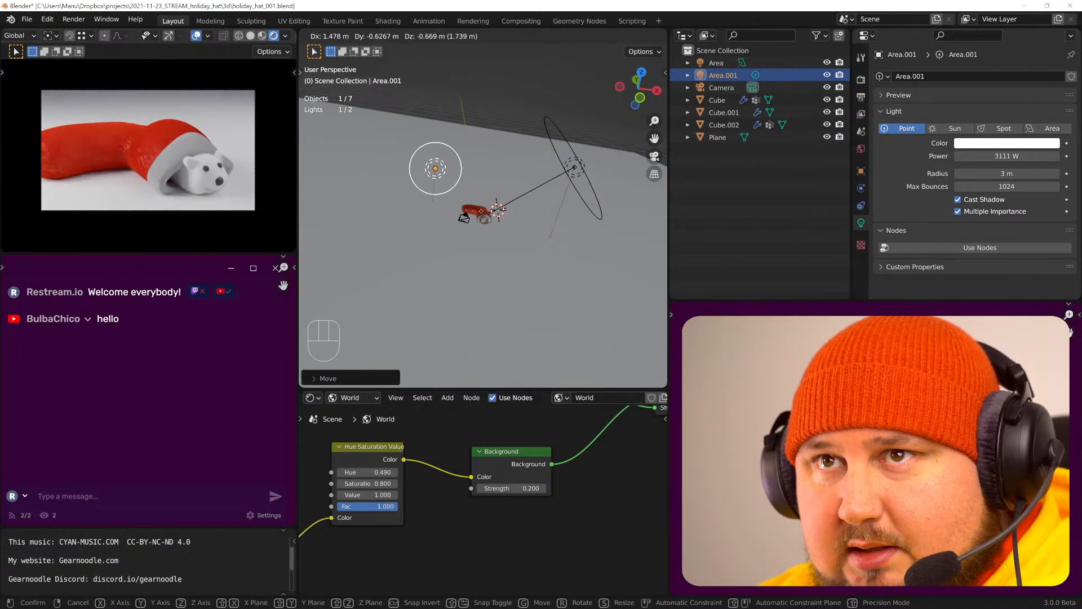
{"action": "left_click", "coordinate": [486, 210]}
- Save the file, then copy the bear head's peach viewport colour to the Base Color of its Material.001
{"action": "middle_click_drag", "start_coordinate": [537, 216], "coordinate": [525, 226]}
{"action": "scroll", "coordinate": [508, 237], "scroll_direction": "up", "scroll_amount": 8}
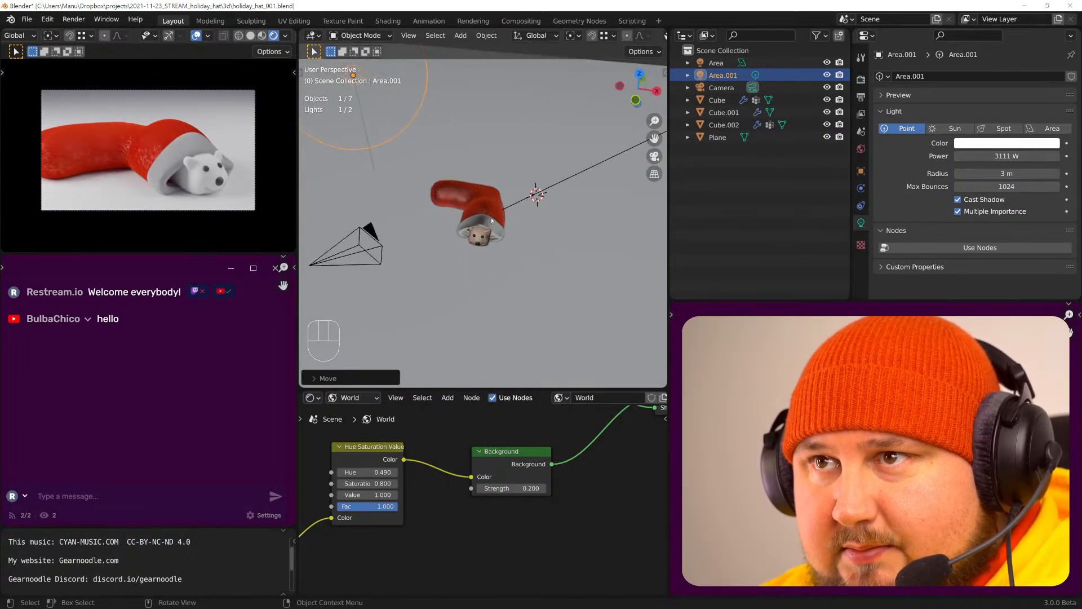
{"action": "key", "text": "ctrl+s"}
{"action": "left_click", "coordinate": [527, 246]}
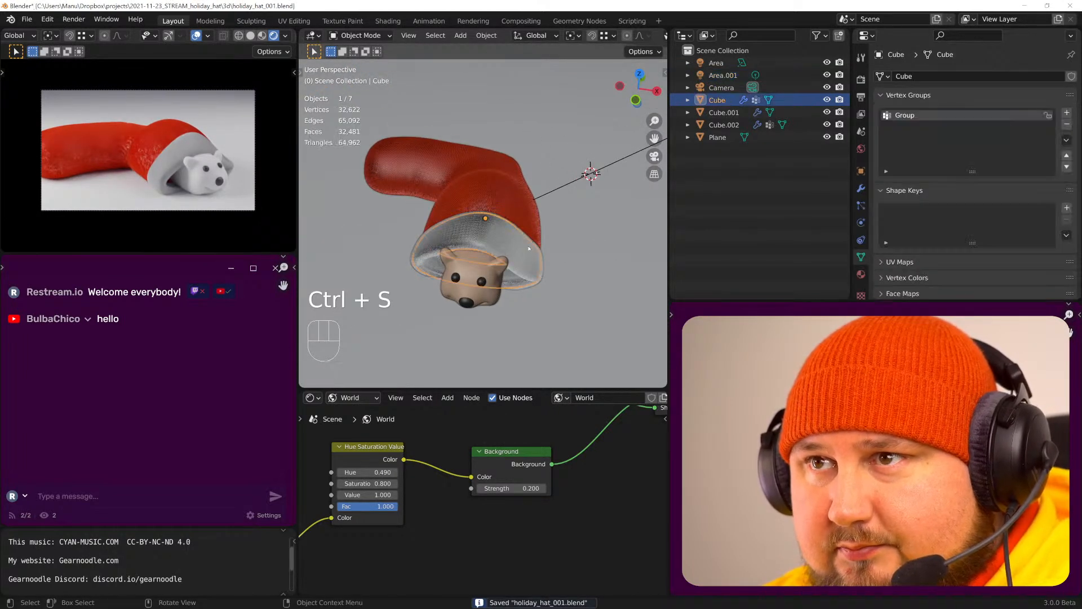
{"action": "left_click", "coordinate": [466, 283]}
{"action": "left_click", "coordinate": [861, 274]}
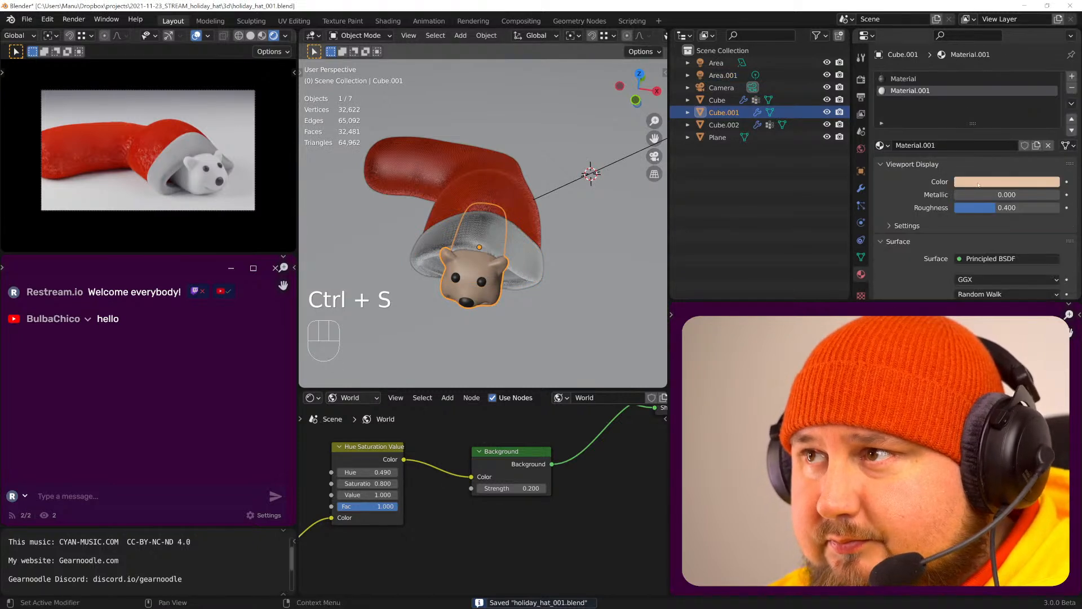
{"action": "scroll", "coordinate": [995, 137], "scroll_direction": "down", "scroll_amount": 2}
{"action": "left_click_drag", "start_coordinate": [996, 253], "coordinate": [1009, 263]}
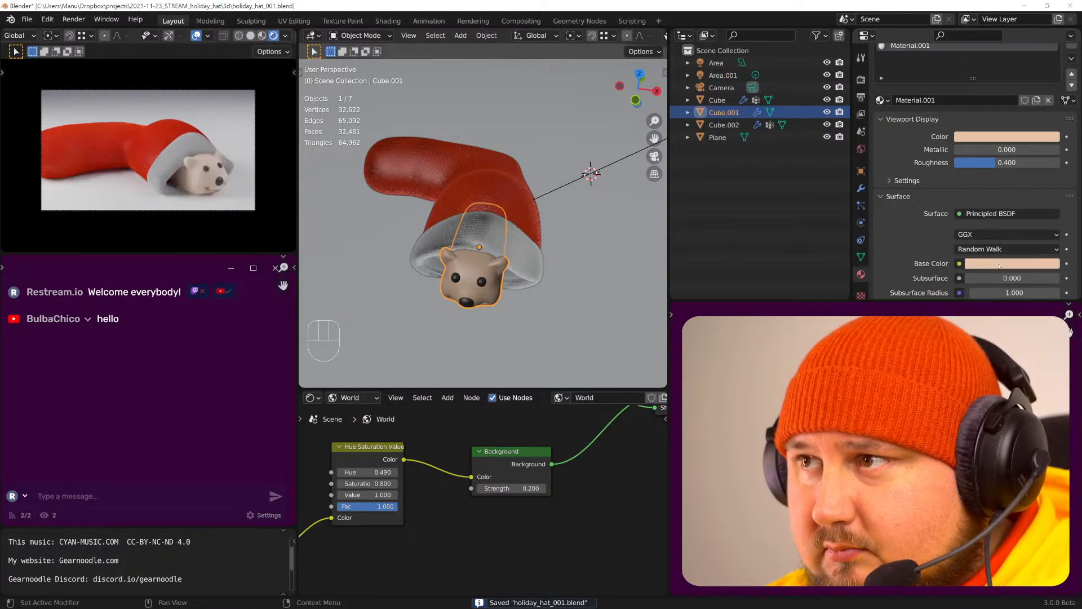
- Give the floor plane a new material and set both its viewport colour and Base Color to bright blue
{"action": "left_click", "coordinate": [606, 267]}
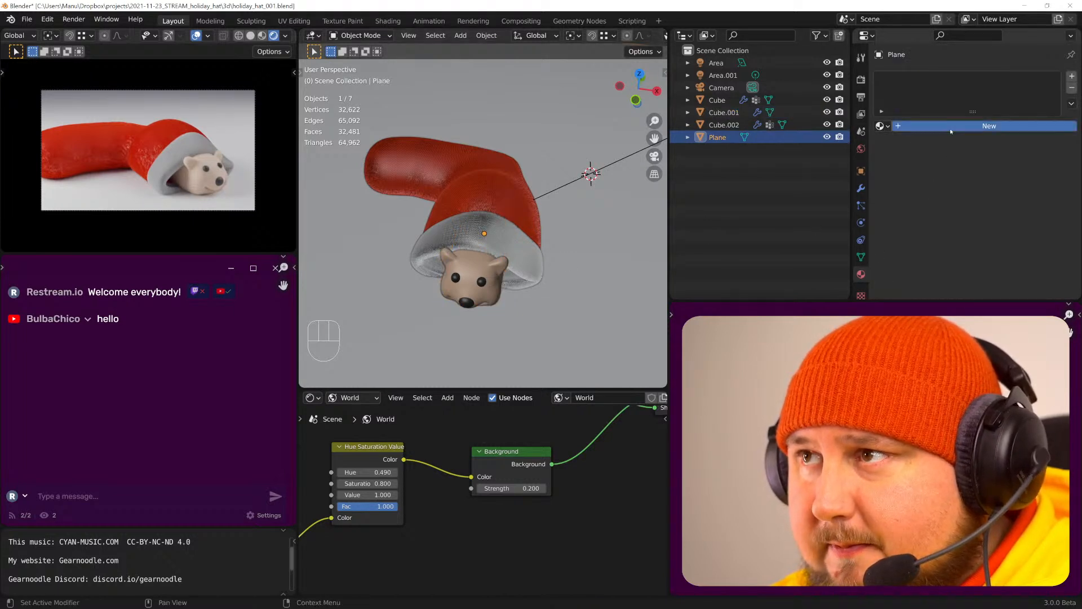
{"action": "left_click", "coordinate": [989, 125]}
{"action": "left_click", "coordinate": [998, 163]}
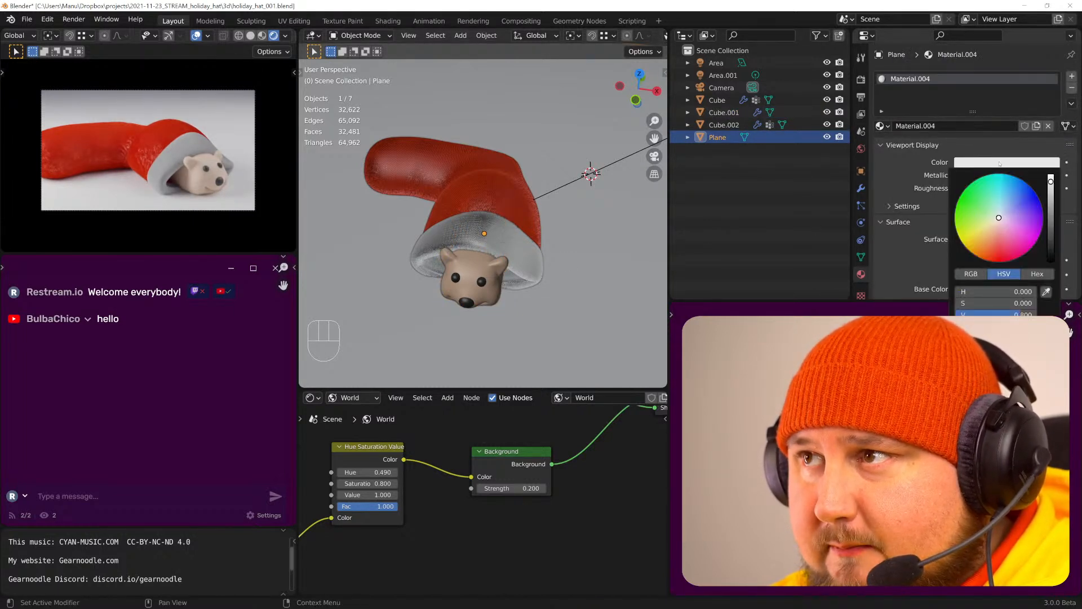
{"action": "left_click_drag", "start_coordinate": [1002, 225], "coordinate": [989, 244]}
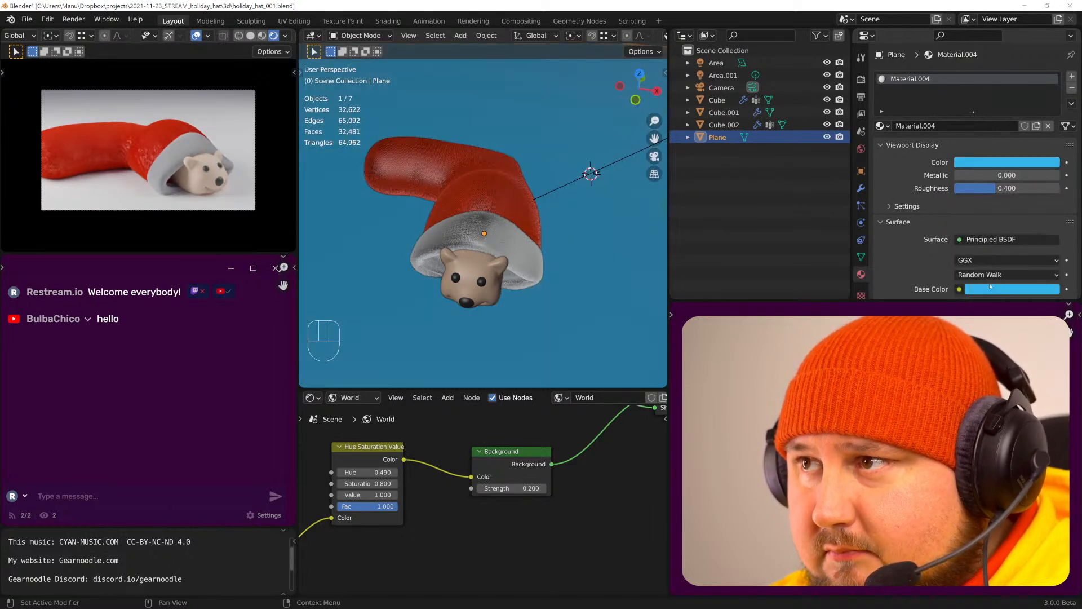
{"action": "left_click_drag", "start_coordinate": [990, 280], "coordinate": [990, 286]}
- Change the floor material to dark green with hue 0.312 and saturation 0.893, and copy that colour to its Base Color
{"action": "left_click", "coordinate": [1003, 164]}
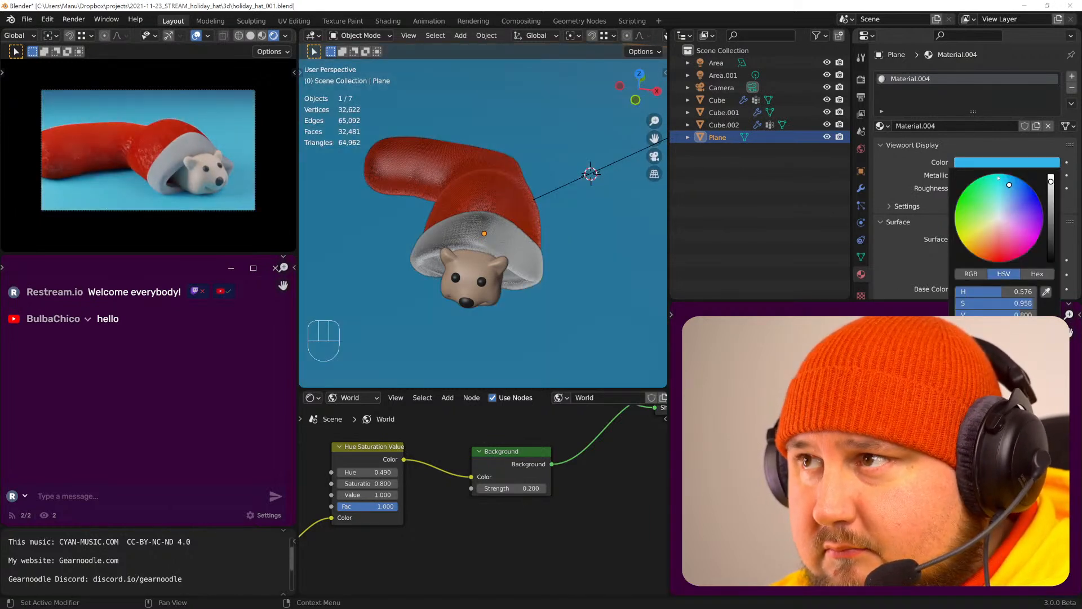
{"action": "left_click", "coordinate": [965, 218]}
{"action": "left_click", "coordinate": [1049, 208]}
{"action": "left_click_drag", "start_coordinate": [965, 215], "coordinate": [966, 208]}
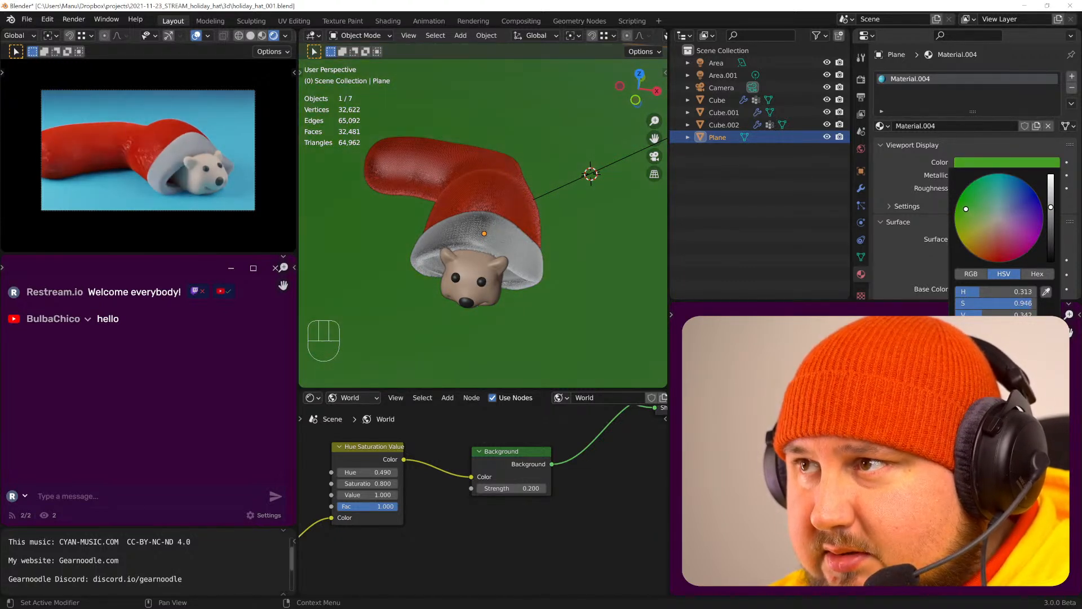
{"action": "left_click", "coordinate": [1051, 227]}
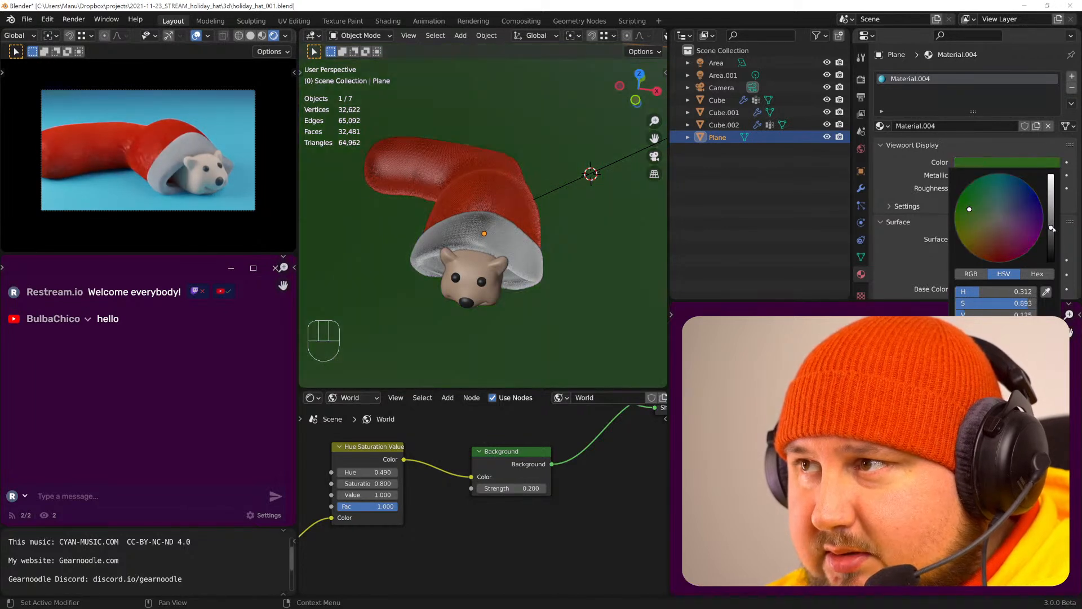
{"action": "left_click_drag", "start_coordinate": [991, 164], "coordinate": [992, 288]}
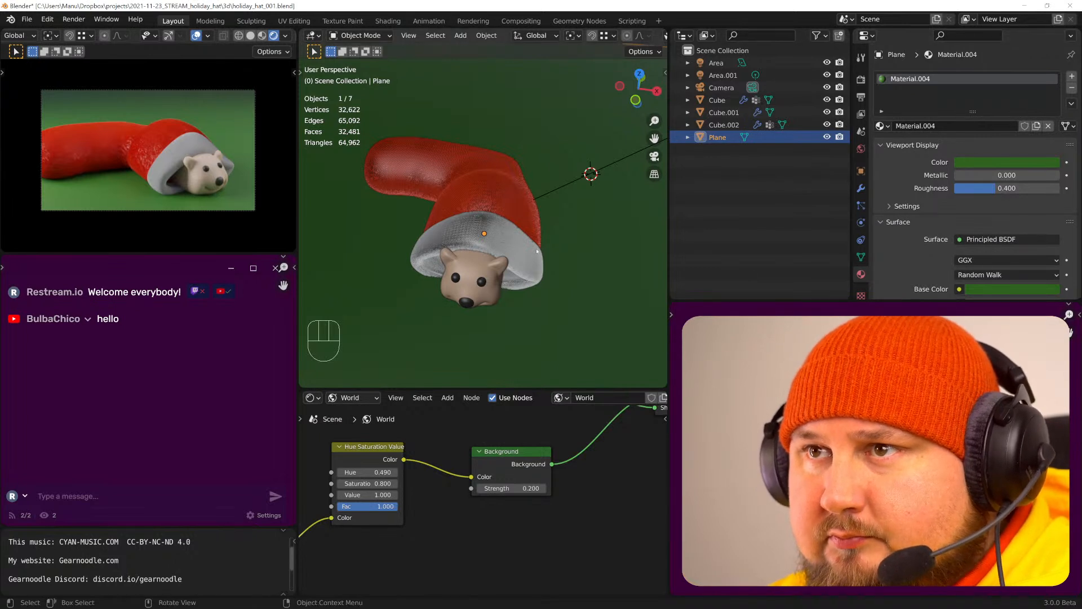
- Tint the hat brim's Material.002 pale blue and copy that viewport colour to its Base Color
{"action": "left_click", "coordinate": [519, 247]}
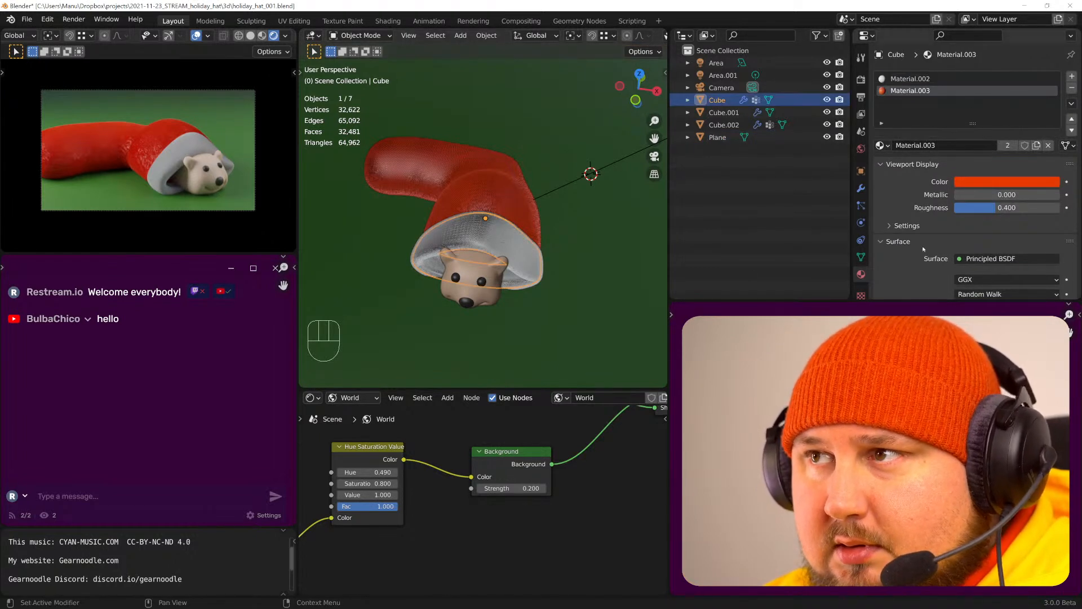
{"action": "left_click", "coordinate": [919, 79]}
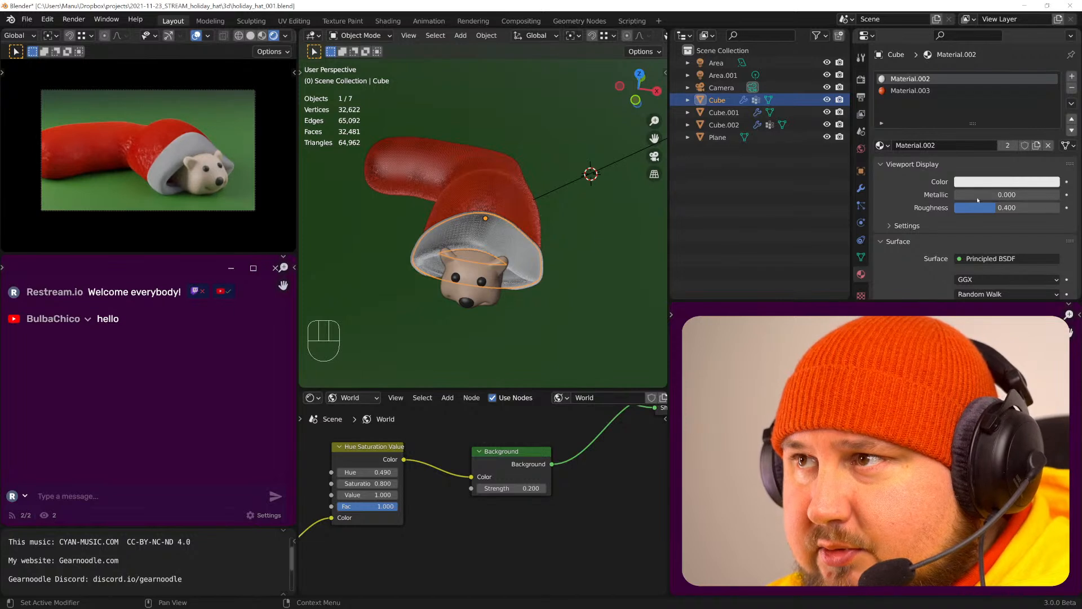
{"action": "left_click", "coordinate": [991, 182]}
{"action": "left_click", "coordinate": [1002, 232]}
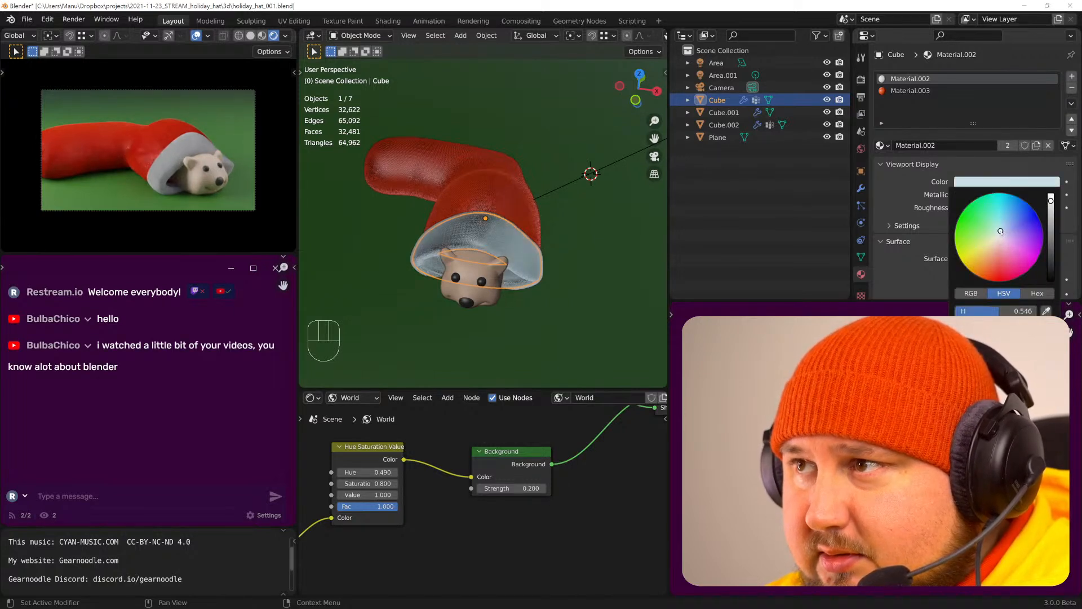
{"action": "scroll", "coordinate": [1007, 152], "scroll_direction": "down", "scroll_amount": 2}
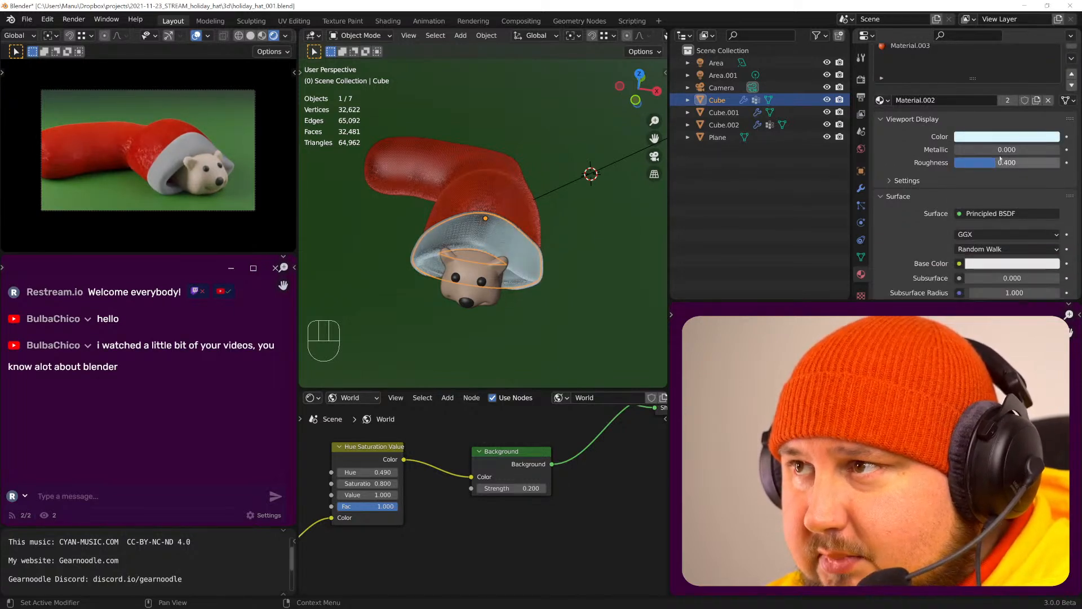
{"action": "left_click_drag", "start_coordinate": [1007, 150], "coordinate": [1012, 264]}
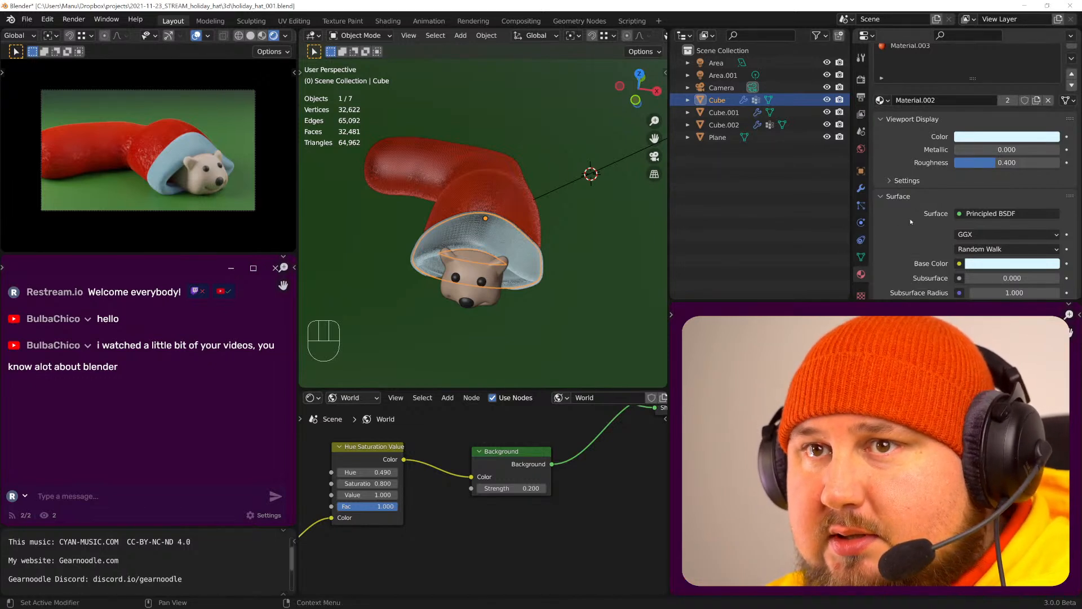
- Lighten the brim's viewport colour and Base Color to an almost white blue, then deselect everything and inspect the brim up close
{"action": "left_click", "coordinate": [998, 137]}
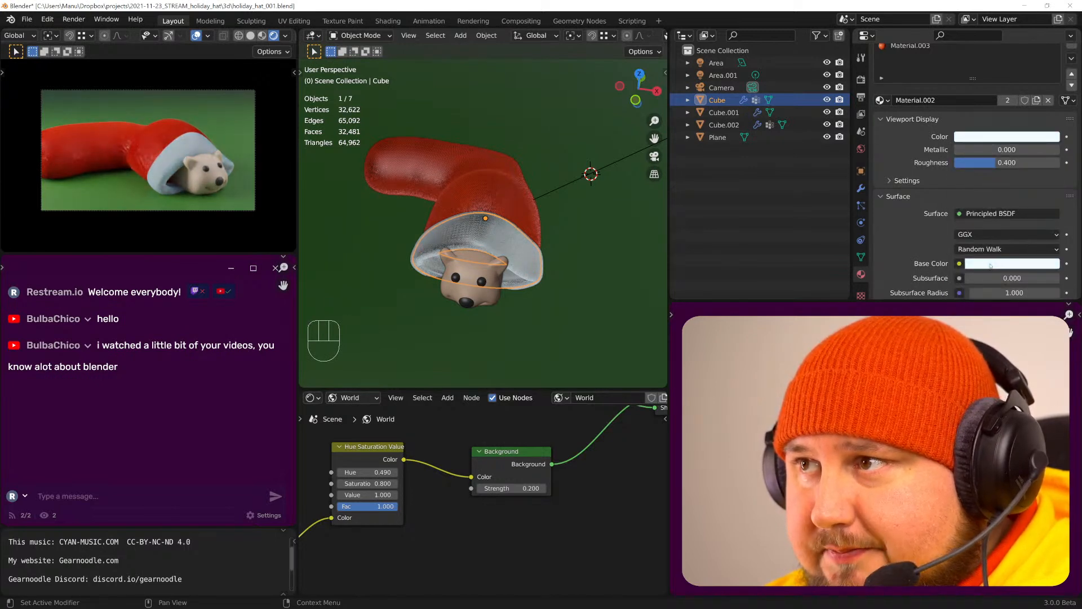
{"action": "middle_click_drag", "start_coordinate": [527, 254], "coordinate": [466, 228]}
{"action": "key", "text": "alt+a"}
{"action": "scroll", "coordinate": [476, 285], "scroll_direction": "up", "scroll_amount": 7}
{"action": "scroll", "coordinate": [494, 227], "scroll_direction": "down", "scroll_amount": 3}
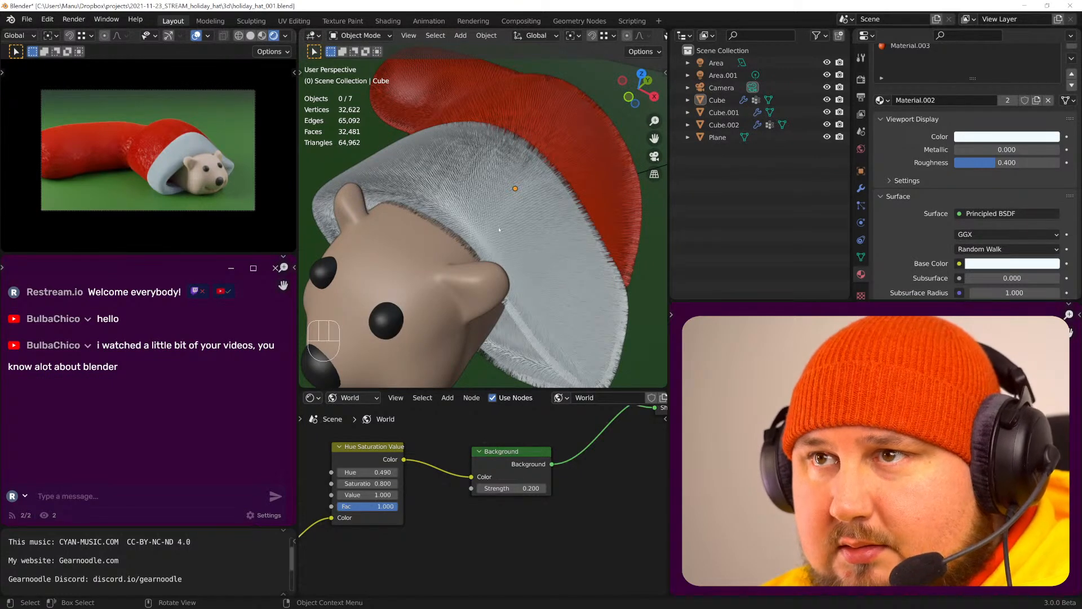
- Add a particle system to the bear head, assign it ParticleSettings.001 and make those hair settings a single-user copy
{"action": "left_click", "coordinate": [409, 253]}
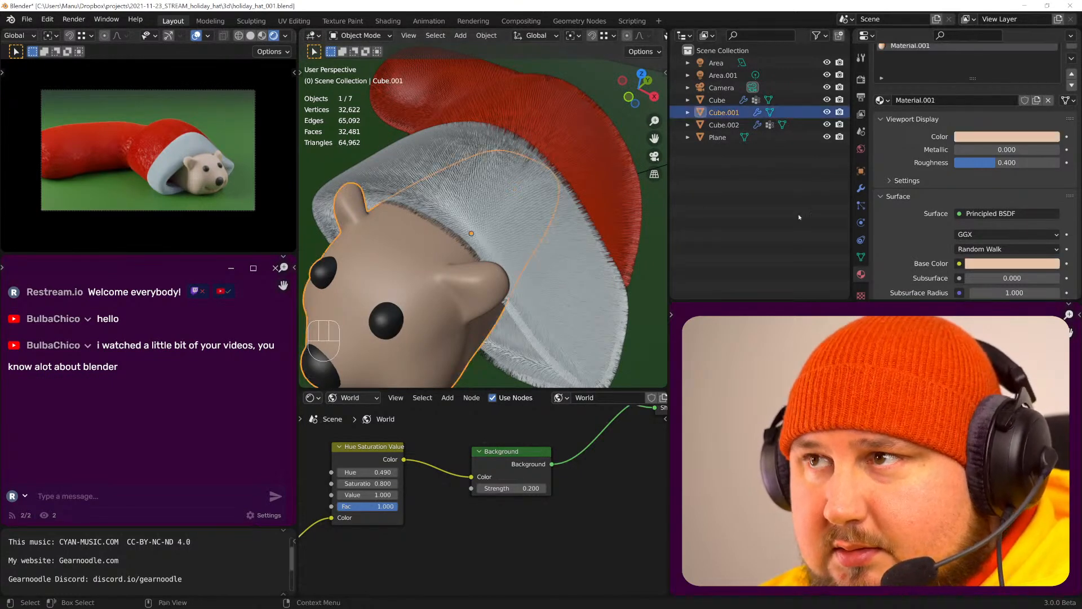
{"action": "left_click", "coordinate": [860, 205]}
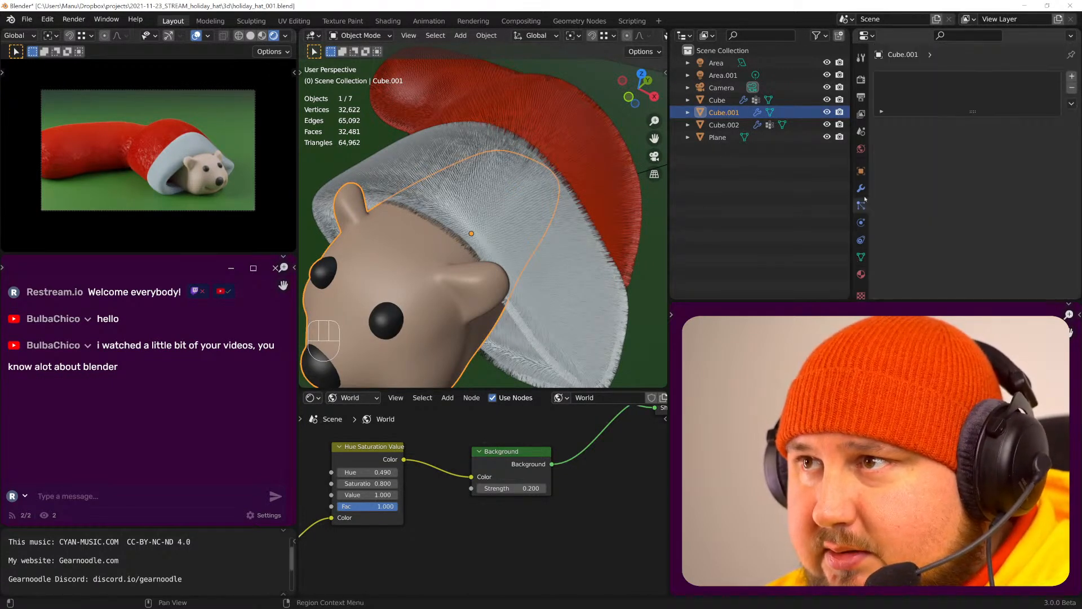
{"action": "left_click", "coordinate": [1070, 78]}
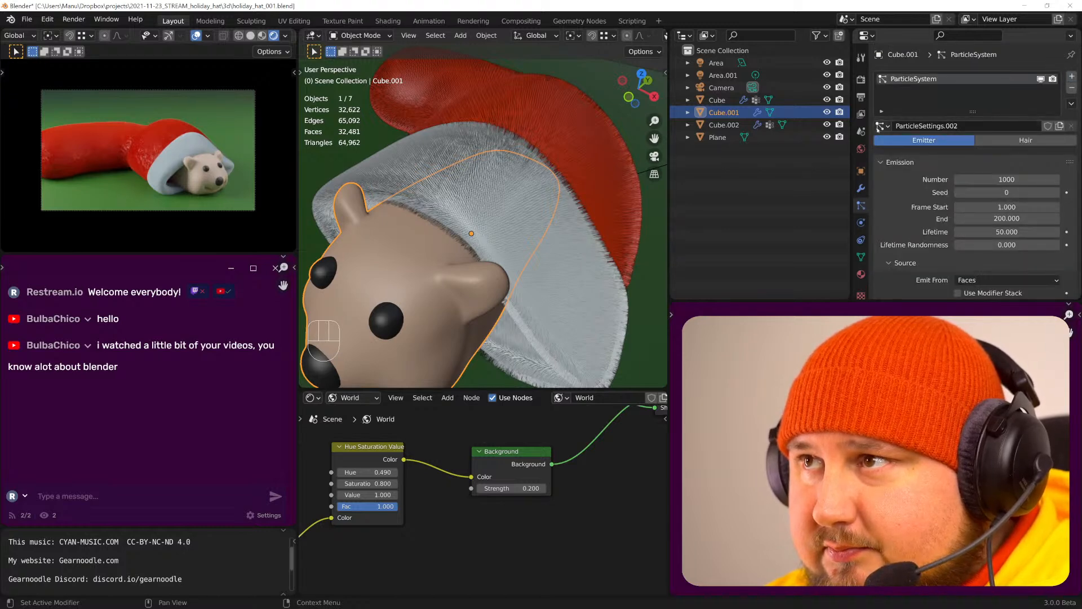
{"action": "left_click", "coordinate": [880, 127]}
{"action": "left_click", "coordinate": [906, 155]}
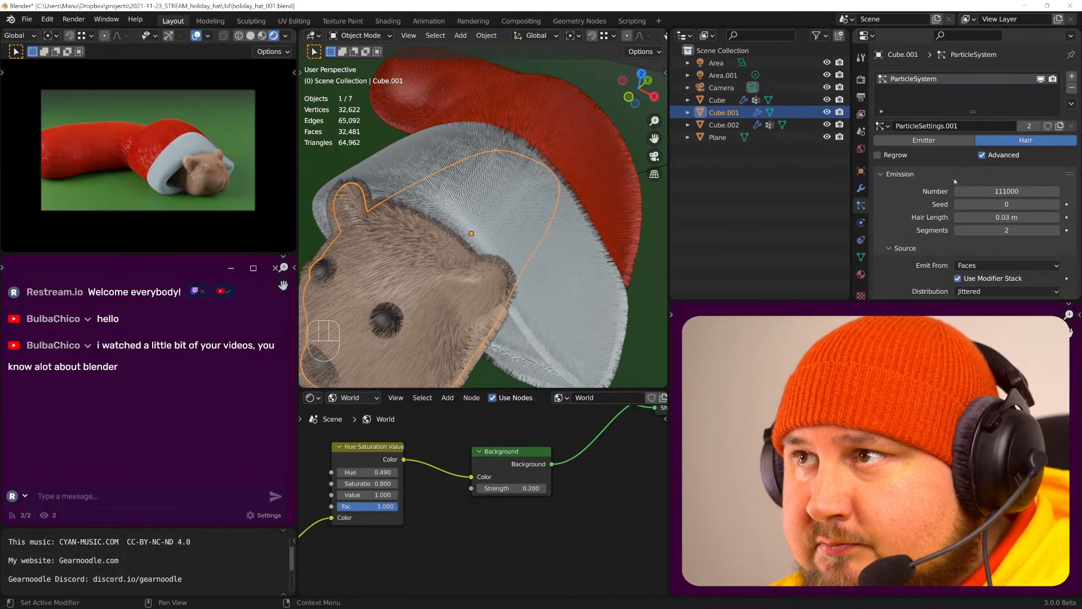
{"action": "left_click", "coordinate": [1030, 126]}
- Set the render material of the head's hair to Material.001
{"action": "scroll", "coordinate": [940, 216], "scroll_direction": "down", "scroll_amount": 3}
{"action": "scroll", "coordinate": [939, 214], "scroll_direction": "down", "scroll_amount": 8}
{"action": "left_click", "coordinate": [991, 209]}
{"action": "left_click", "coordinate": [991, 227]}
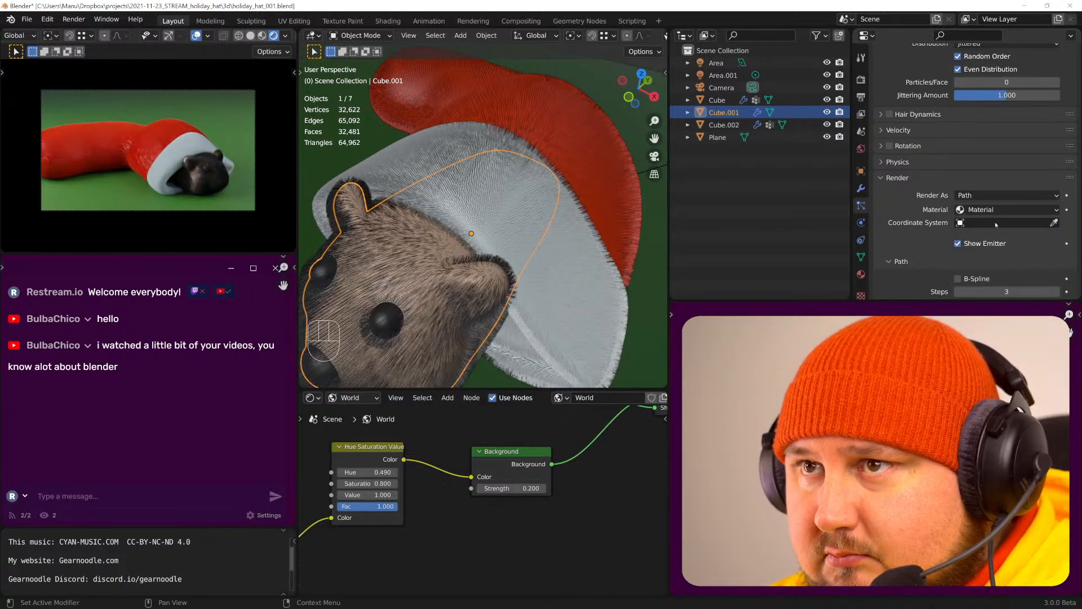
{"action": "left_click", "coordinate": [1001, 211]}
{"action": "left_click", "coordinate": [994, 236]}
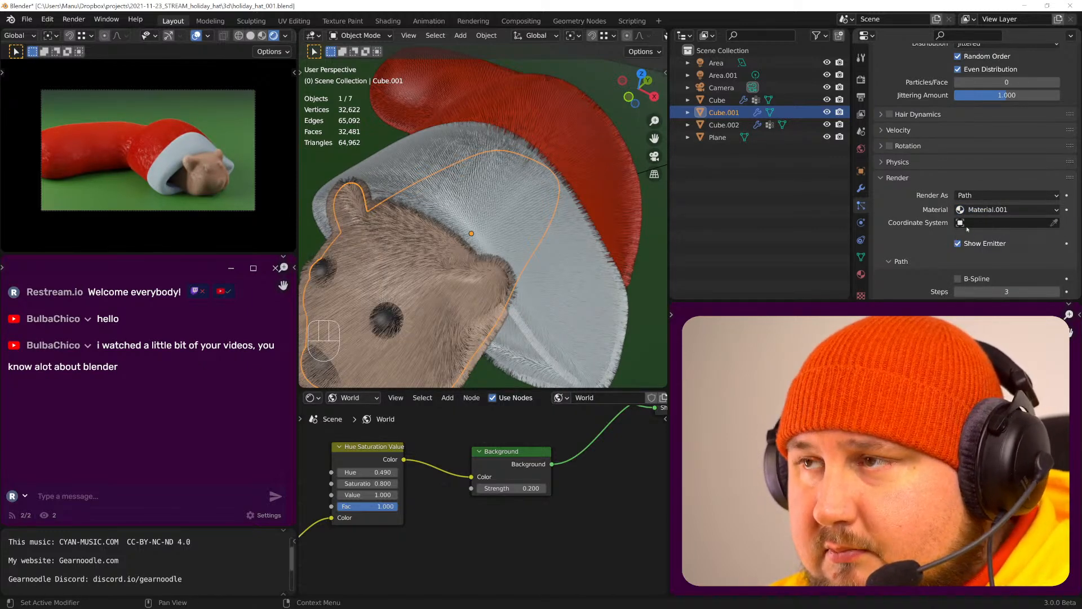
- Try a hair length of 0.01 m on the bear head and check the fur up close in the rendered preview
{"action": "scroll", "coordinate": [991, 232], "scroll_direction": "up", "scroll_amount": 10}
{"action": "double_click", "coordinate": [991, 217]}
{"action": "left_click", "coordinate": [968, 217]}
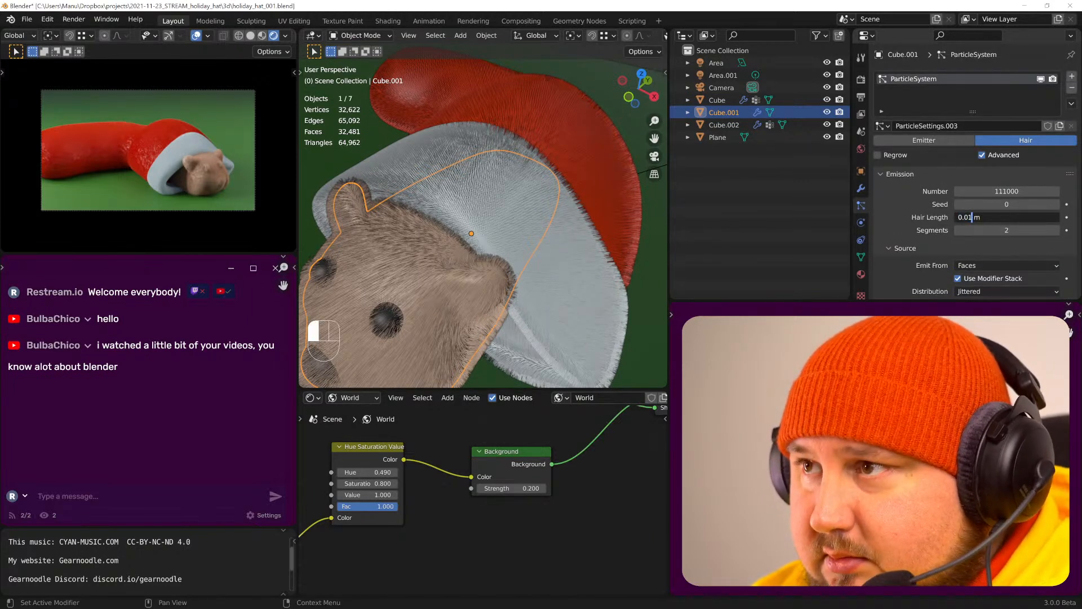
{"action": "key", "text": "Return"}
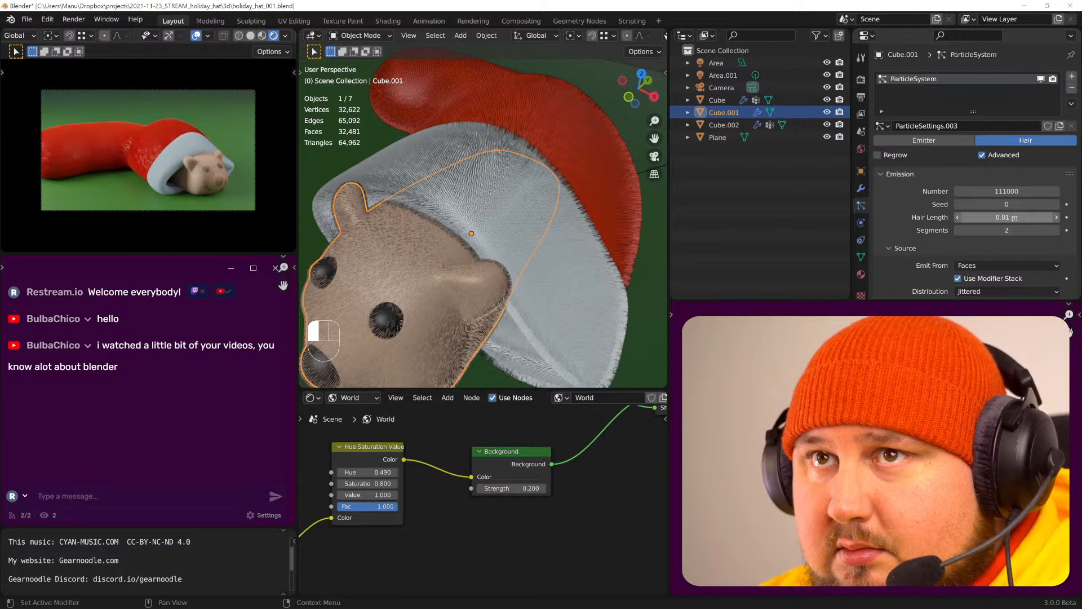
{"action": "scroll", "coordinate": [227, 191], "scroll_direction": "up", "scroll_amount": 4}
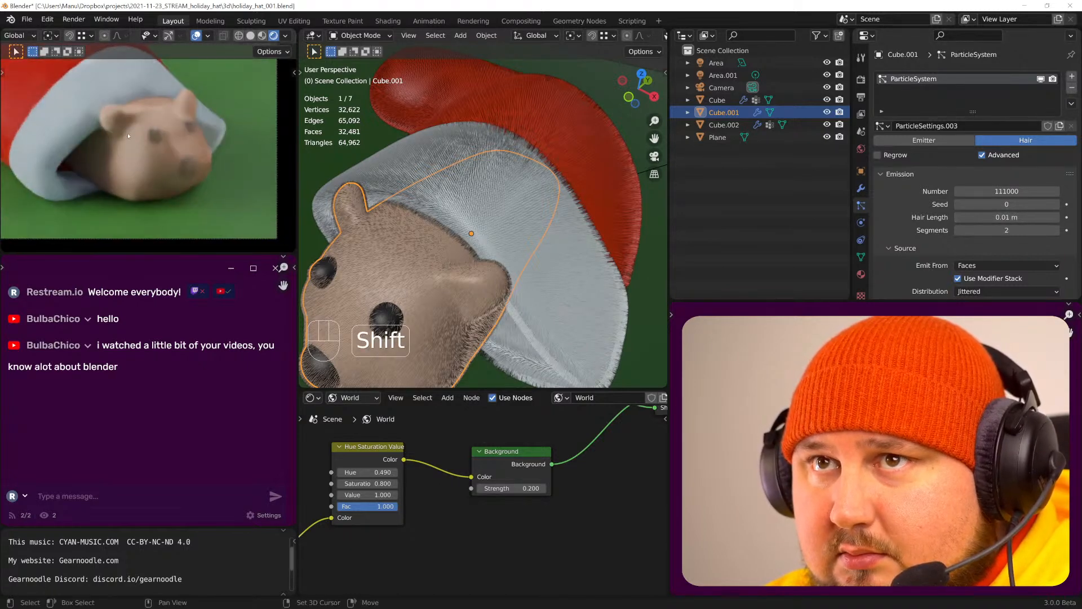
{"action": "scroll", "coordinate": [123, 135], "scroll_direction": "up", "scroll_amount": 4}
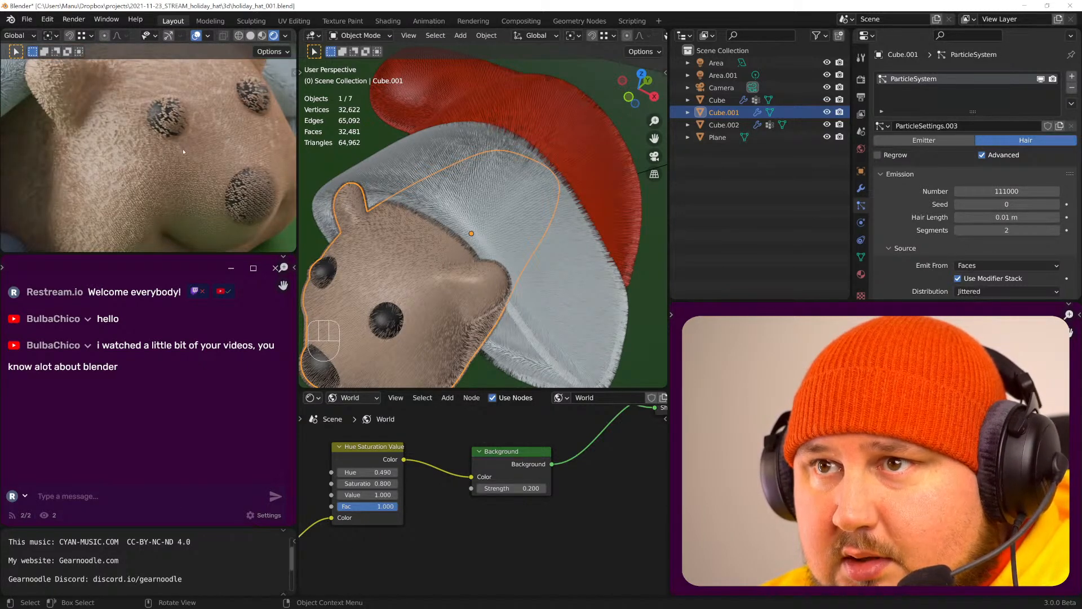
{"action": "scroll", "coordinate": [191, 144], "scroll_direction": "down", "scroll_amount": 3}
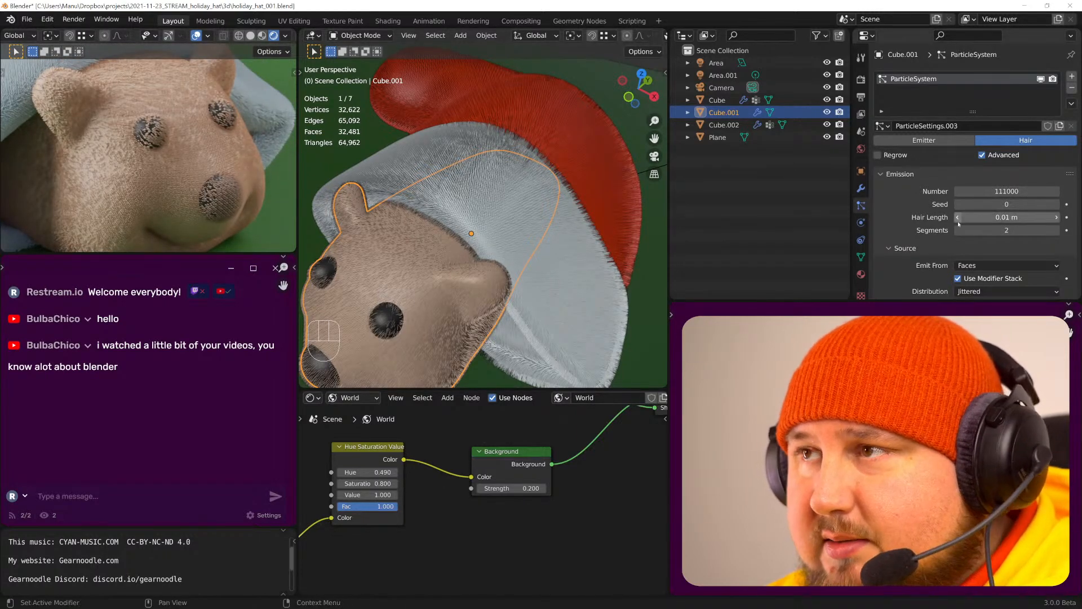
- Set the bear head's hair length to 0.03 m
{"action": "left_click", "coordinate": [1007, 217]}
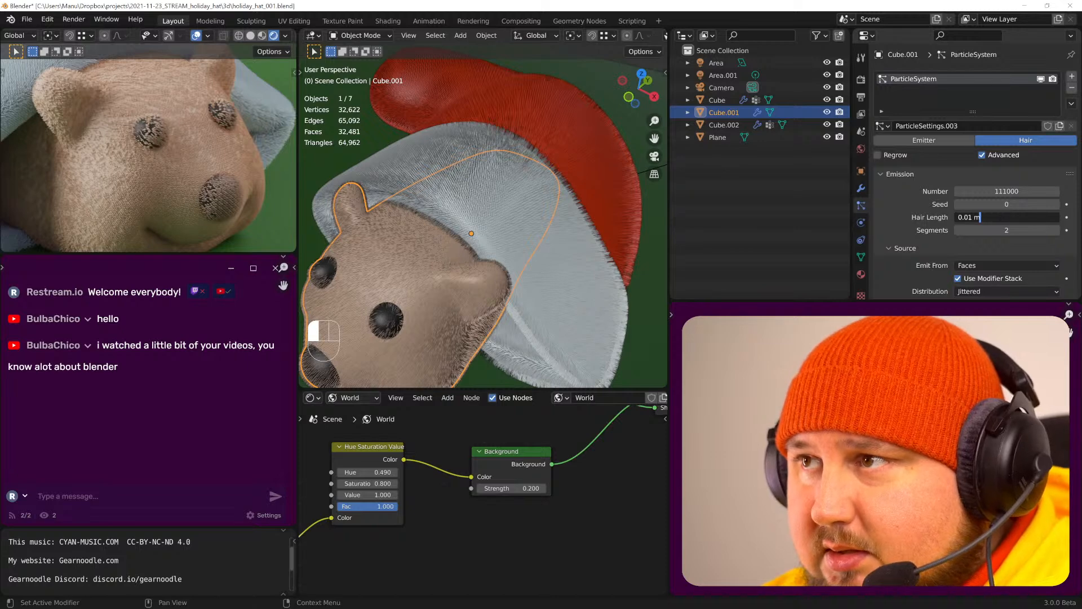
{"action": "key", "text": "Left"}
{"action": "key", "text": "Left"}
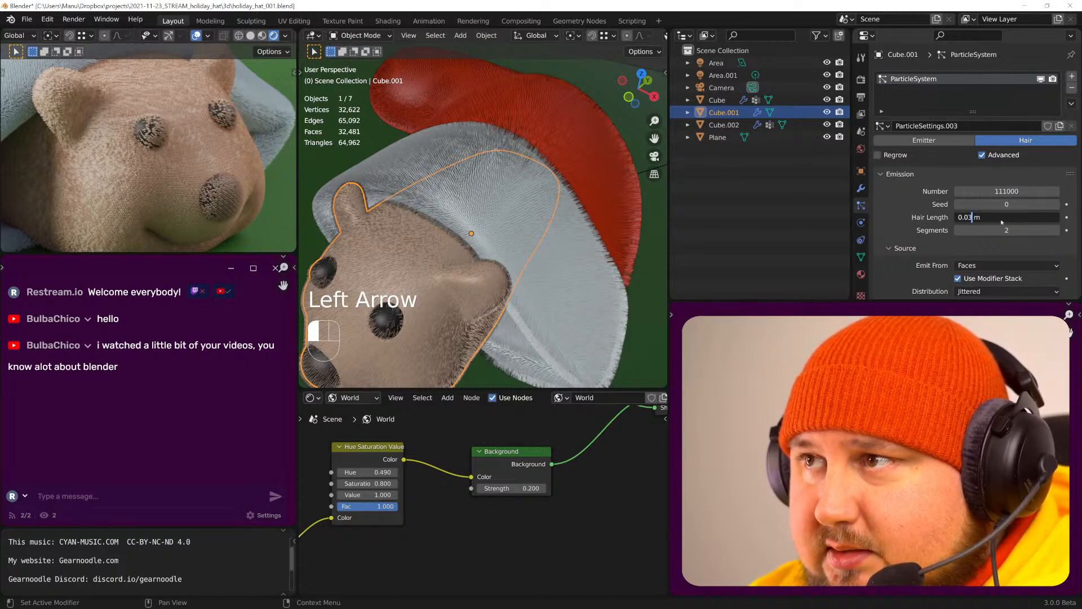
{"action": "key", "text": "Return"}
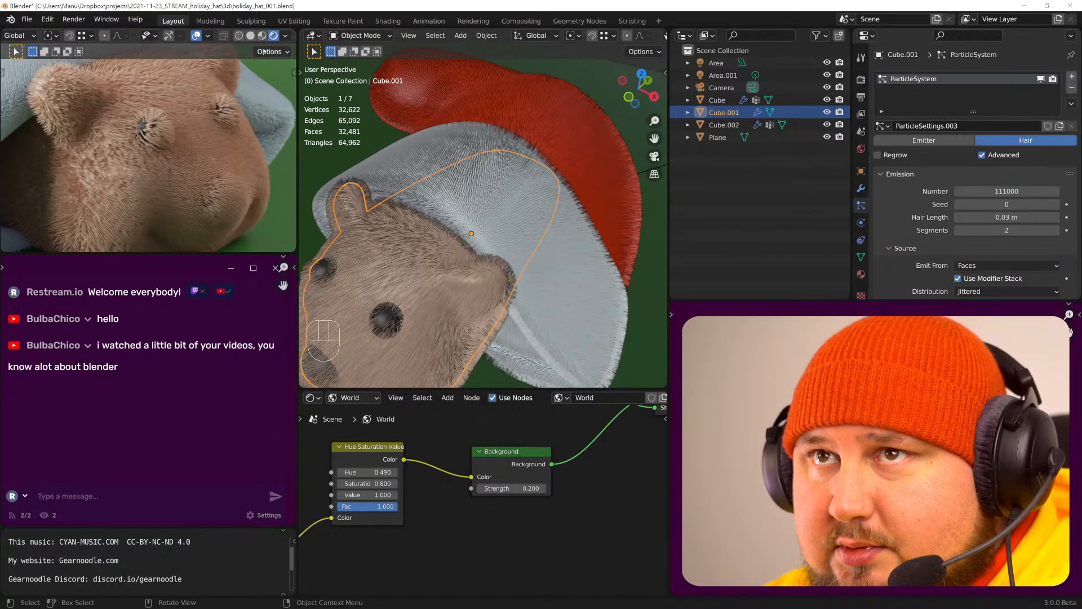
- Switch the camera preview to solid shading and separate the bear's two eyes and nose from the head mesh into their own object
{"action": "left_click", "coordinate": [250, 35]}
{"action": "key", "text": "Tab"}
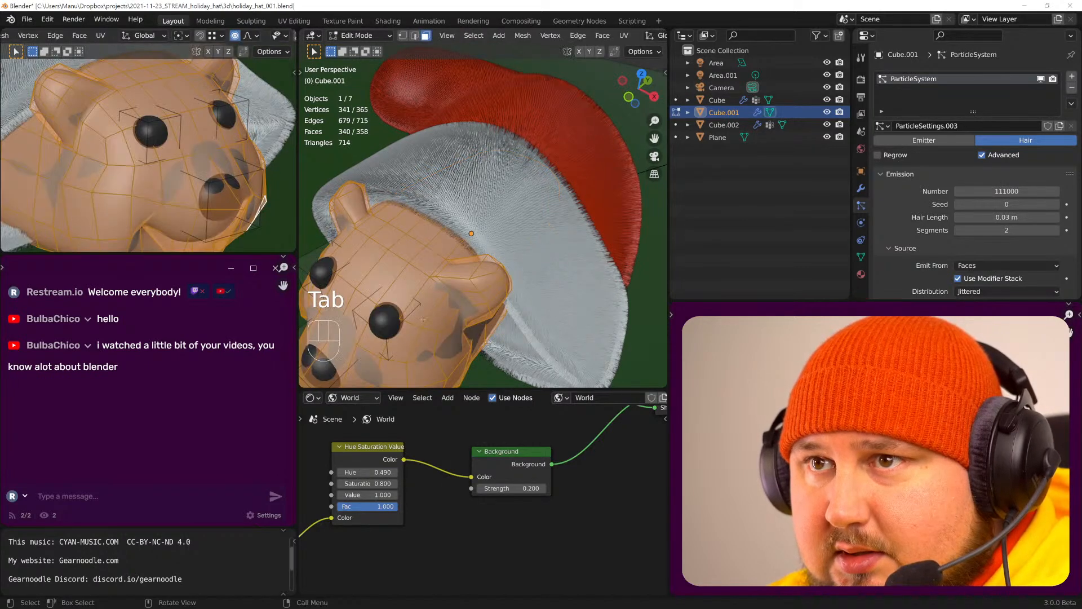
{"action": "middle_click_drag", "start_coordinate": [402, 303], "coordinate": [431, 265]}
{"action": "key", "text": "alt+a"}
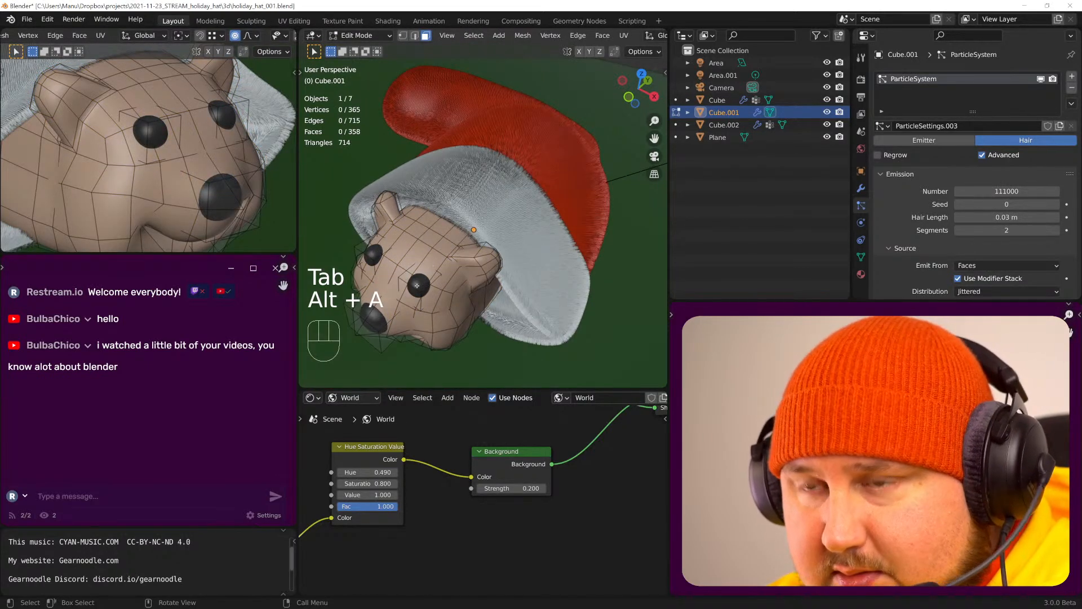
{"action": "key", "text": "l"}
{"action": "key", "text": "l"}
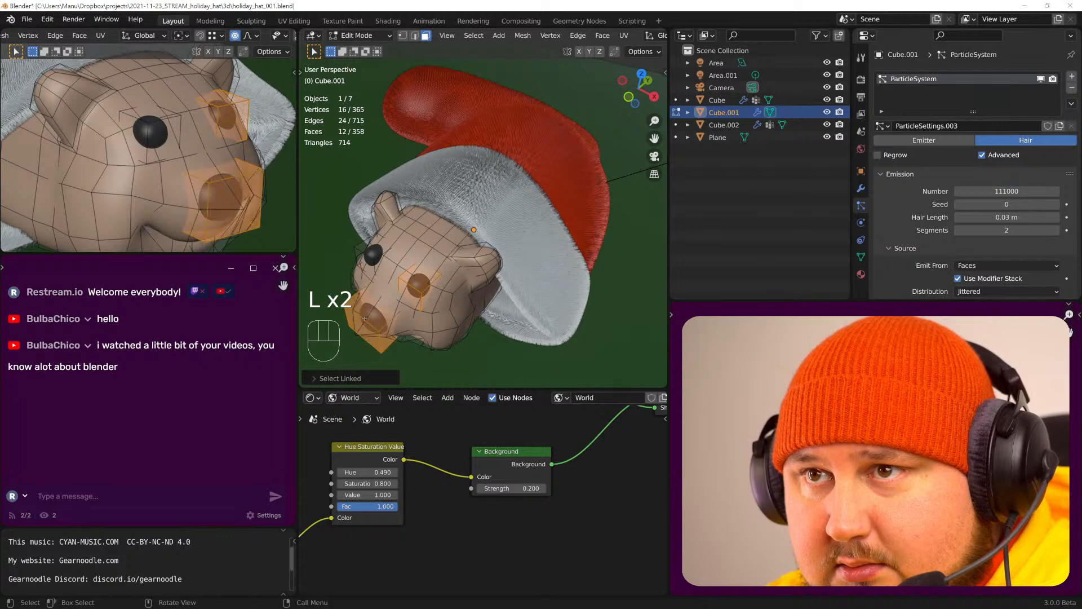
{"action": "key", "text": "l"}
{"action": "key", "text": "p"}
{"action": "left_click", "coordinate": [362, 265]}
{"action": "key", "text": "Tab"}
- Remove the particle system from the separated eyes-and-nose object, deselect everything and save the file
{"action": "left_click", "coordinate": [428, 288]}
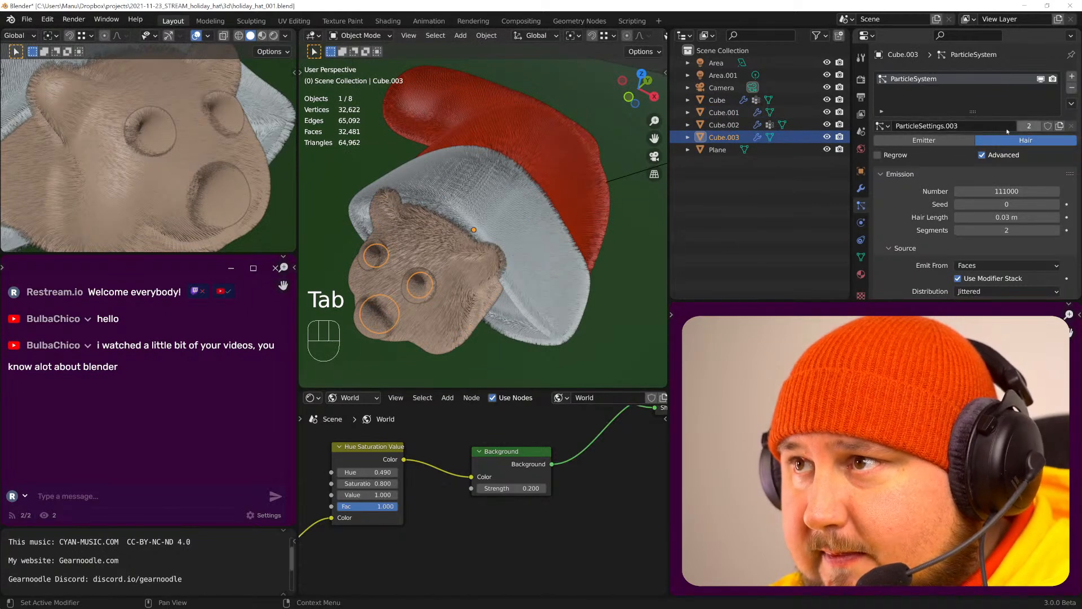
{"action": "left_click", "coordinate": [1072, 88]}
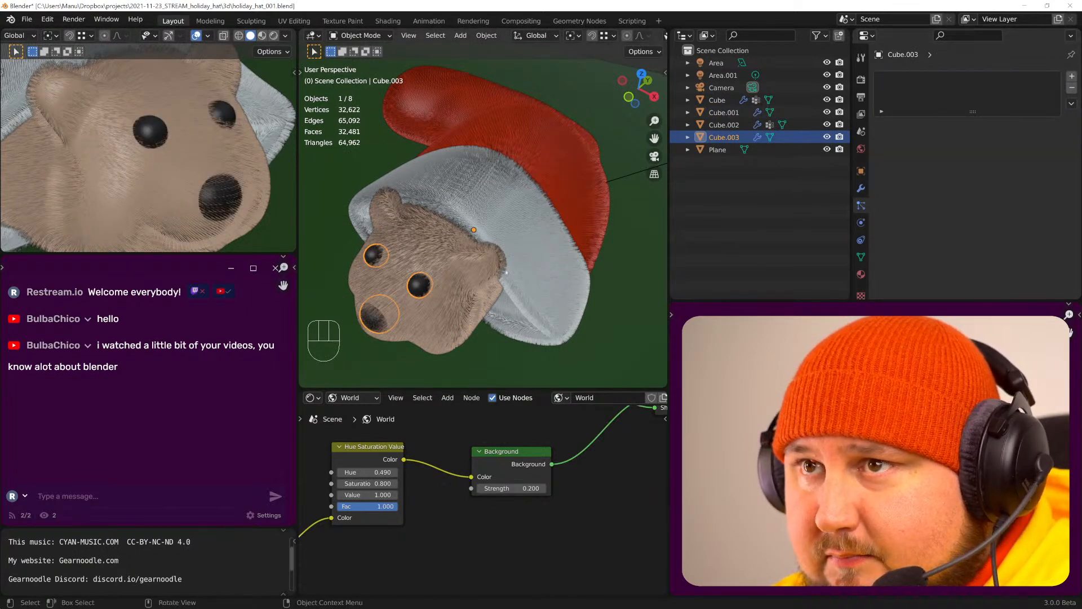
{"action": "key", "text": "alt+a"}
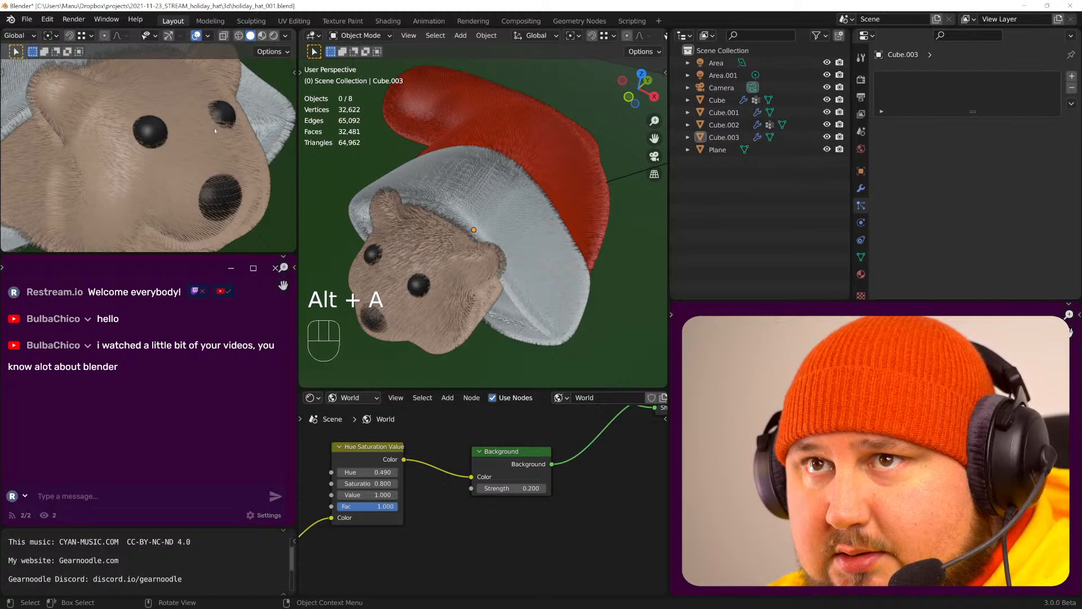
{"action": "key", "text": "ctrl+s"}
- Return the camera preview to rendered shading and set the bear head's hair count to 31000
{"action": "left_click", "coordinate": [273, 35]}
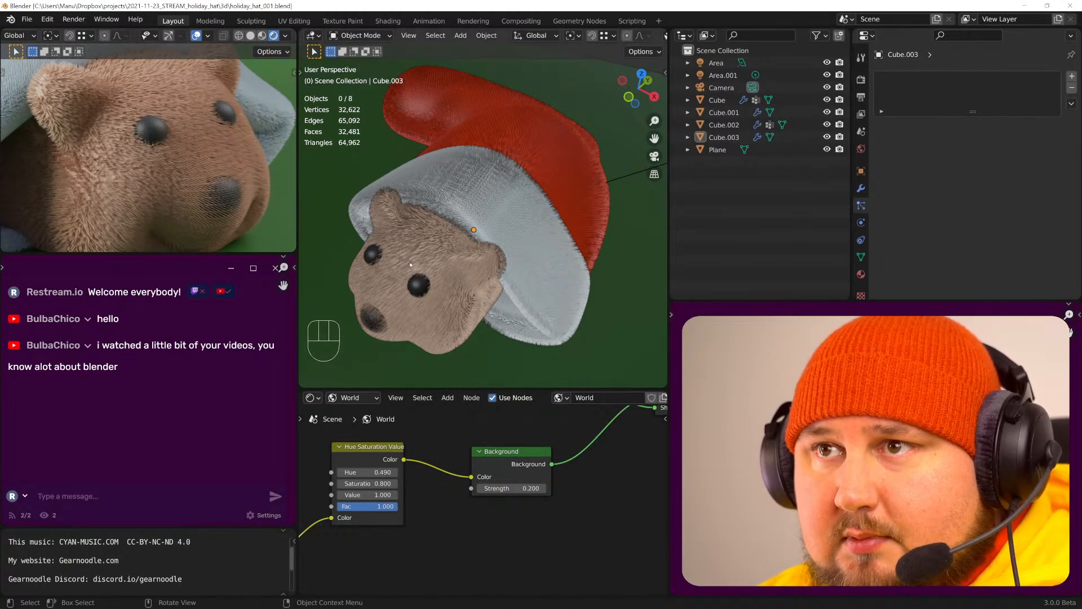
{"action": "left_click", "coordinate": [723, 112]}
{"action": "left_click", "coordinate": [1006, 191]}
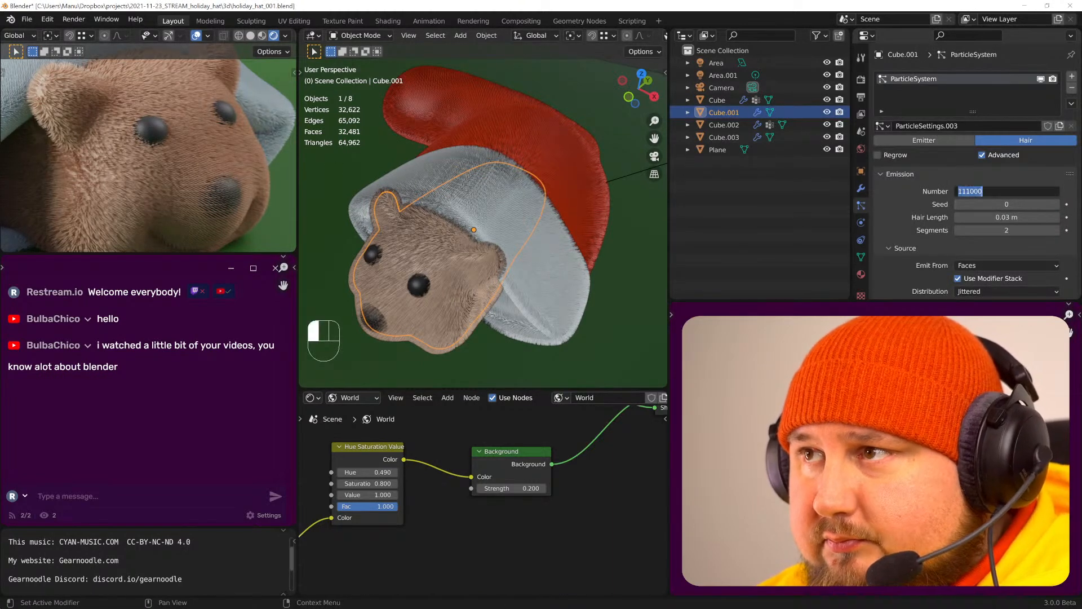
{"action": "left_click_drag", "start_coordinate": [966, 192], "coordinate": [959, 192]}
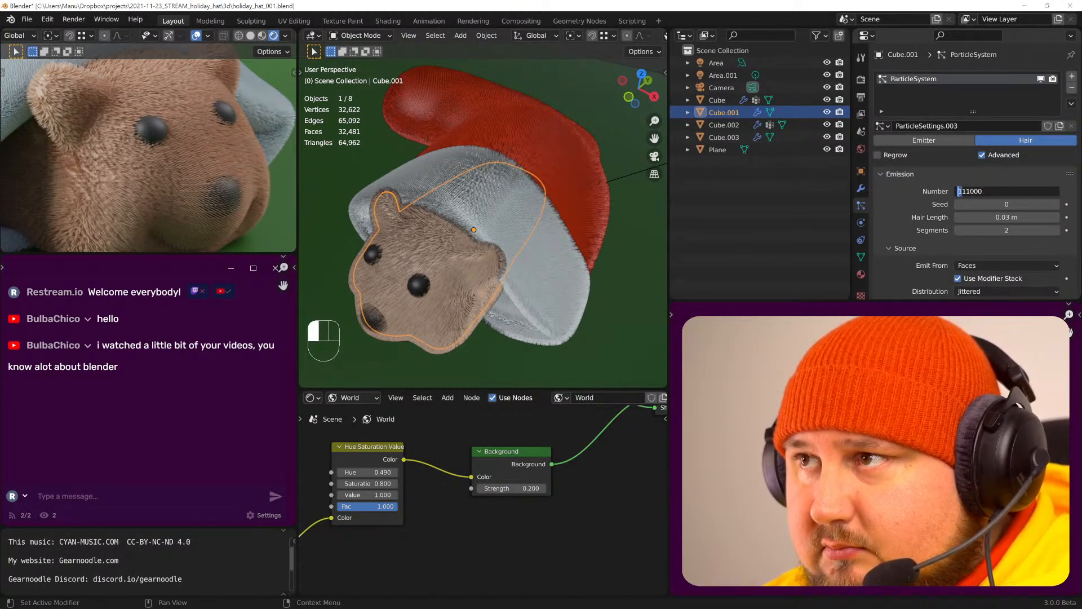
{"action": "left_click", "coordinate": [917, 215]}
{"action": "scroll", "coordinate": [947, 208], "scroll_direction": "down", "scroll_amount": 8}
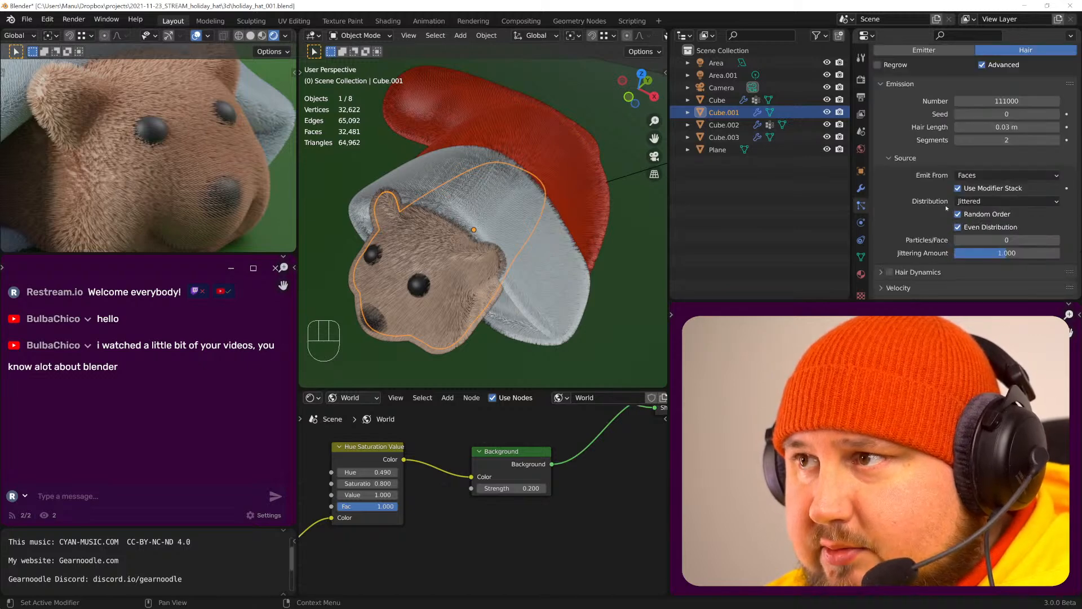
{"action": "scroll", "coordinate": [996, 120], "scroll_direction": "up", "scroll_amount": 3}
{"action": "left_click", "coordinate": [997, 134]}
{"action": "type", "text": "31000"}
{"action": "key", "text": "Return"}
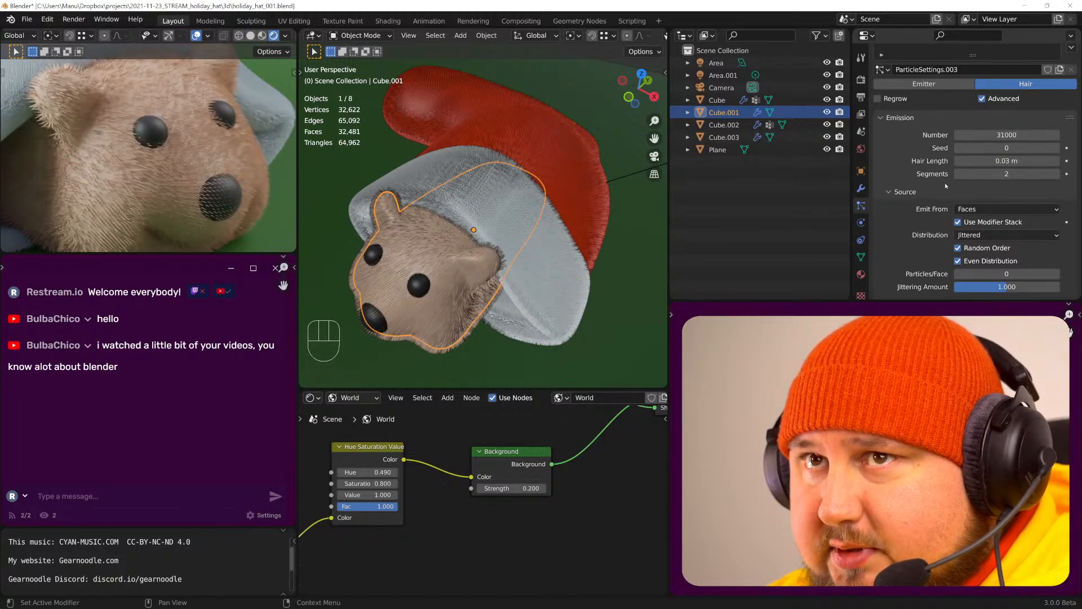
- Open the bear head's hair length value for editing
{"action": "left_click", "coordinate": [969, 160]}
{"action": "left_click", "coordinate": [968, 160]}
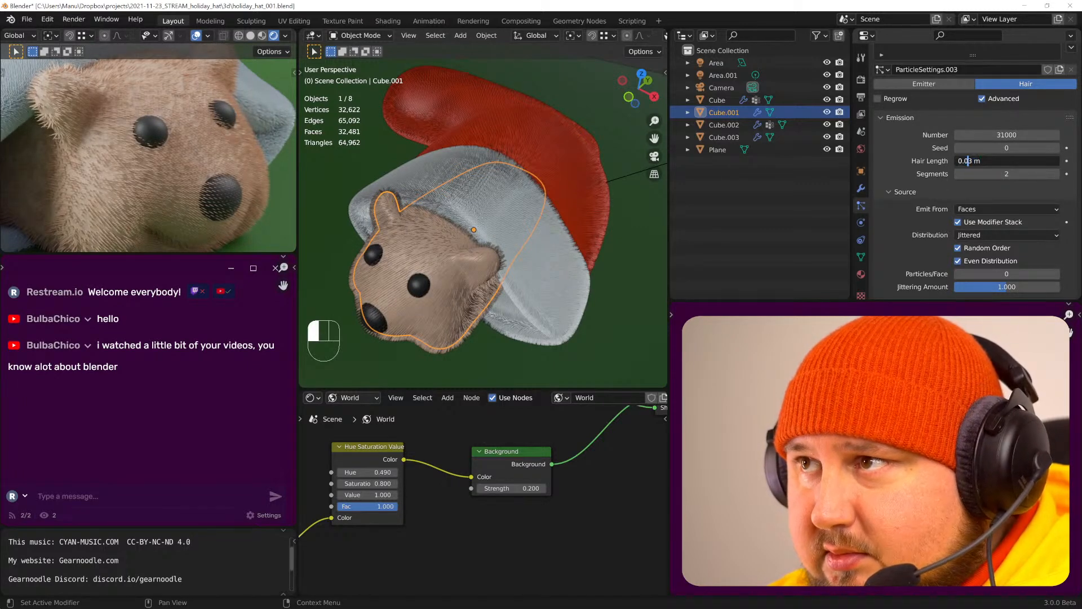
- Set the bear's hair length to 0.01 m and switch its child particles to Interpolated
{"action": "key", "text": "Return"}
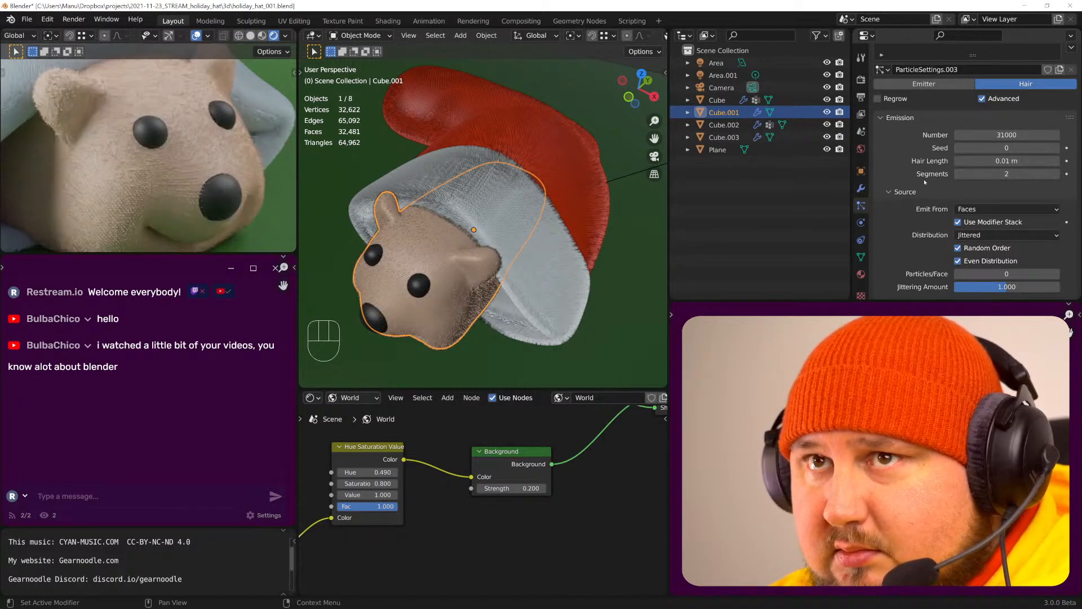
{"action": "scroll", "coordinate": [926, 180], "scroll_direction": "down", "scroll_amount": 10}
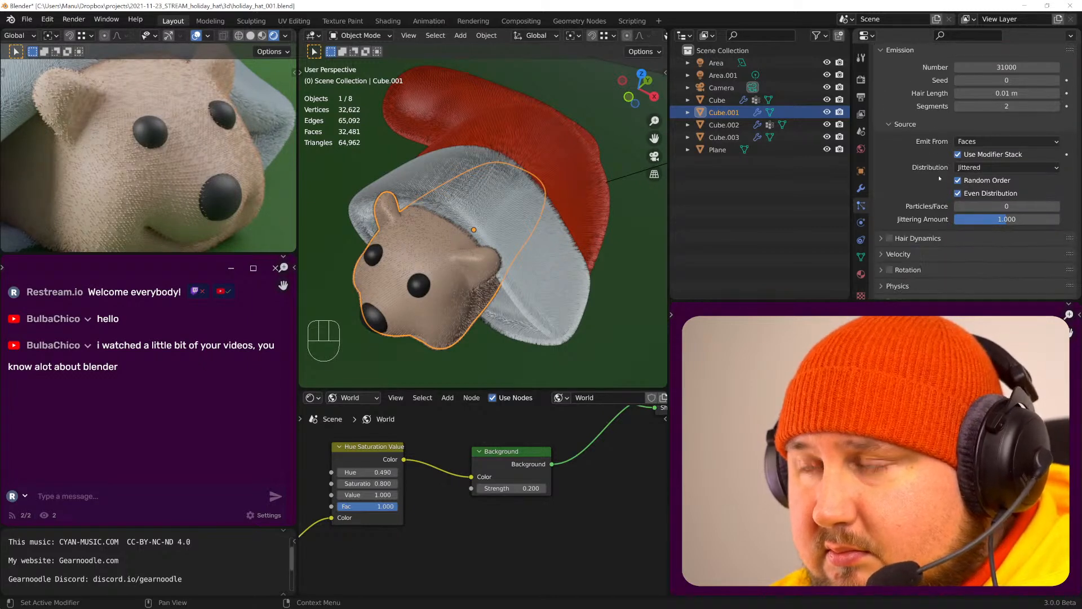
{"action": "scroll", "coordinate": [939, 176], "scroll_direction": "down", "scroll_amount": 1}
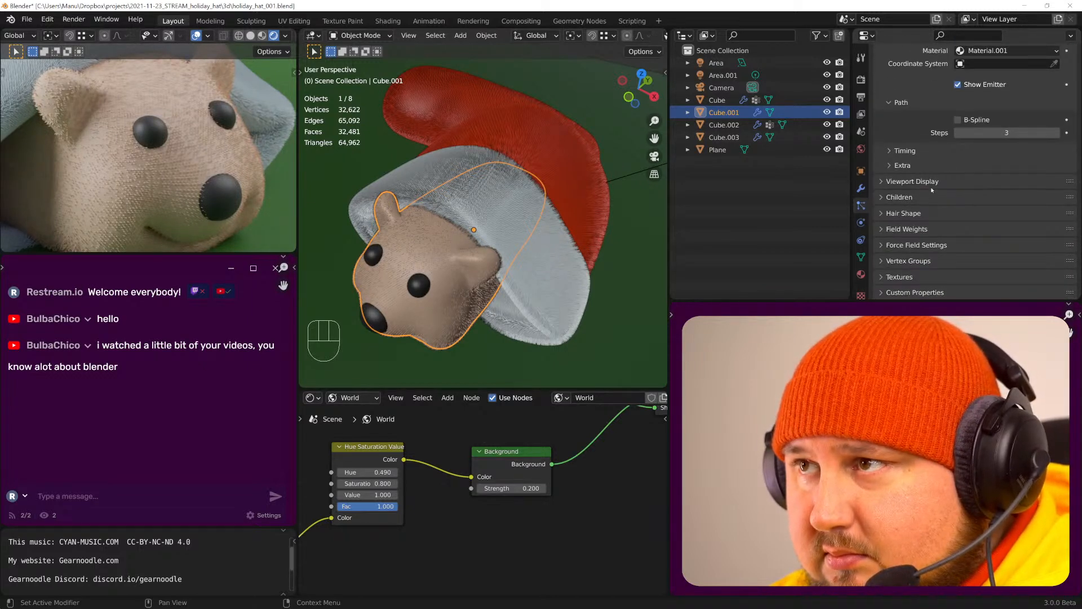
{"action": "left_click", "coordinate": [901, 196]}
{"action": "left_click", "coordinate": [1042, 214]}
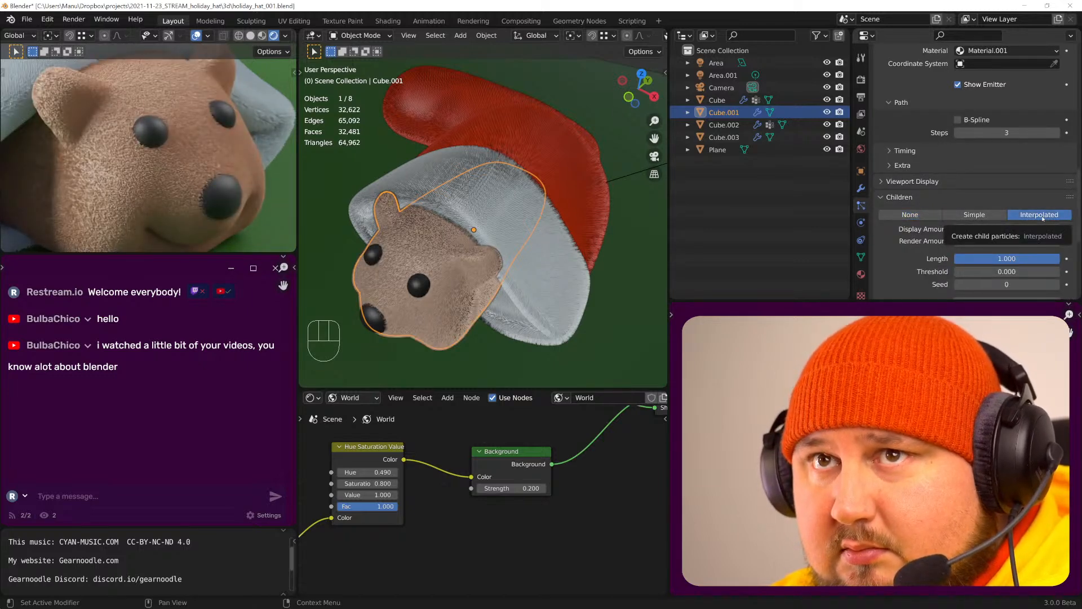
- Set both the display and render amounts of the bear's child hairs to 33
{"action": "left_click", "coordinate": [1006, 229]}
{"action": "type", "text": "33"}
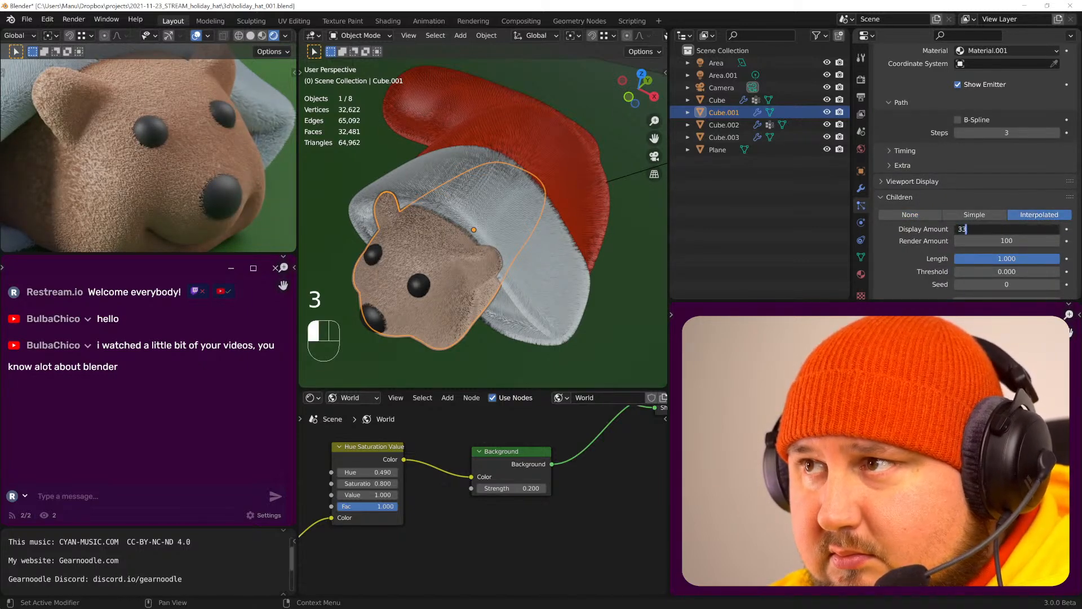
{"action": "key", "text": "Return"}
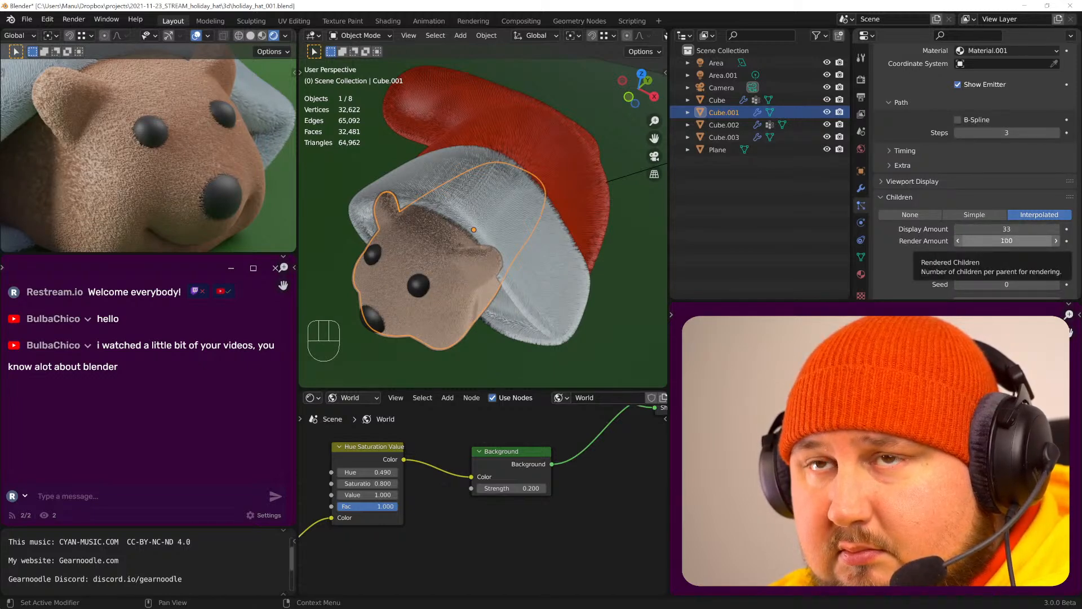
{"action": "left_click", "coordinate": [1006, 240]}
{"action": "type", "text": "33"}
{"action": "key", "text": "Return"}
- Raise the display and render amounts of the bear's child hairs to 55
{"action": "left_click", "coordinate": [962, 229]}
{"action": "type", "text": "55"}
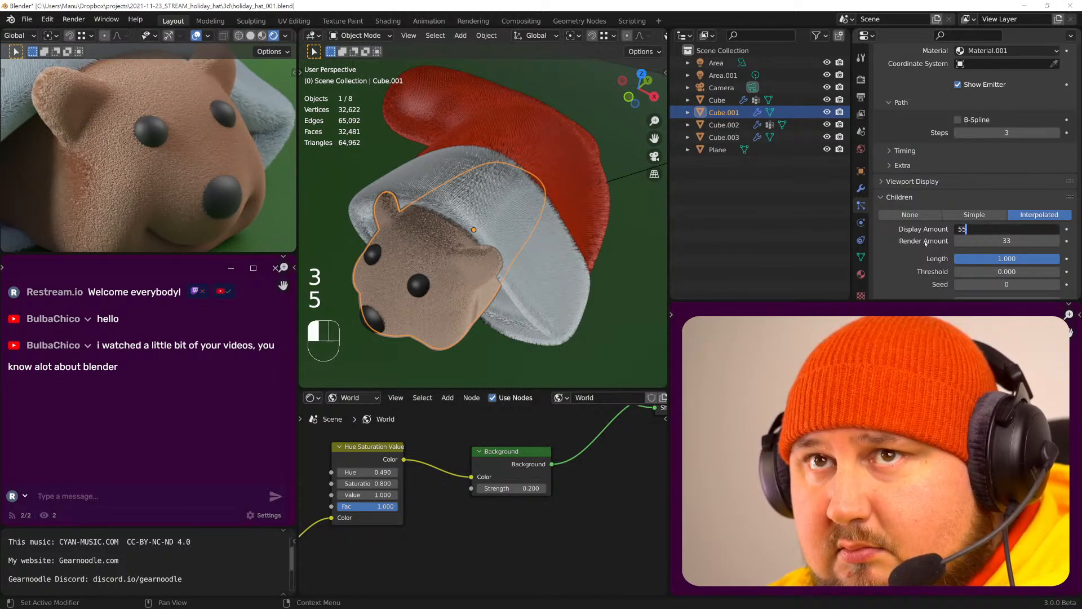
{"action": "key", "text": "Return"}
{"action": "left_click", "coordinate": [992, 240]}
{"action": "type", "text": "55"}
{"action": "key", "text": "Return"}
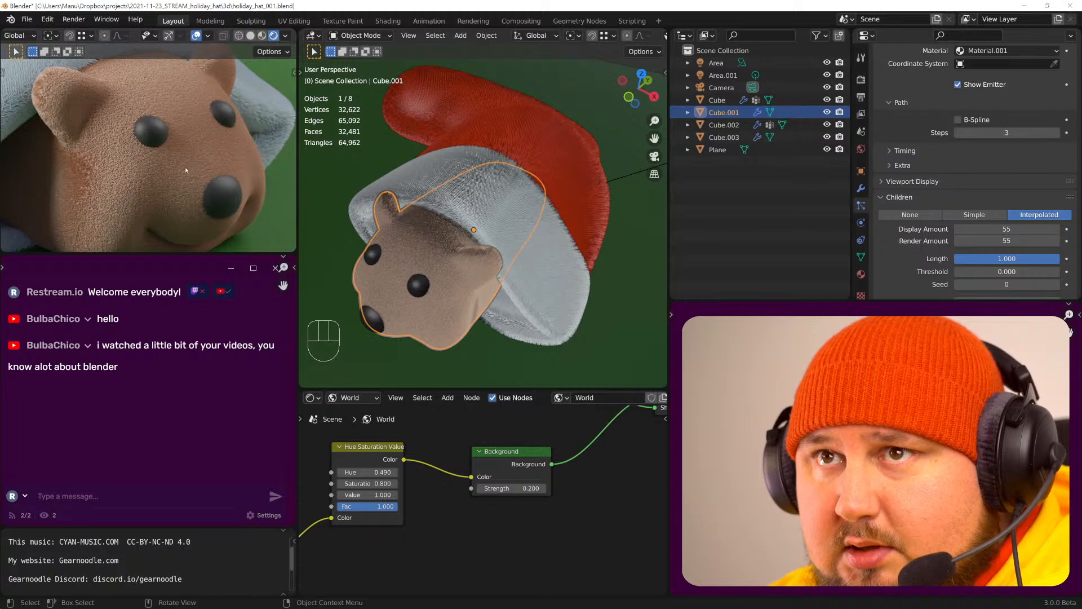
- Examine the short fur around the bear's ear and eye up close in the rendered view
{"action": "scroll", "coordinate": [163, 161], "scroll_direction": "down", "scroll_amount": 4}
{"action": "scroll", "coordinate": [143, 153], "scroll_direction": "up", "scroll_amount": 4}
{"action": "middle_click_drag", "start_coordinate": [143, 153], "coordinate": [183, 183], "text": "shift"}
{"action": "scroll", "coordinate": [167, 154], "scroll_direction": "up", "scroll_amount": 4}
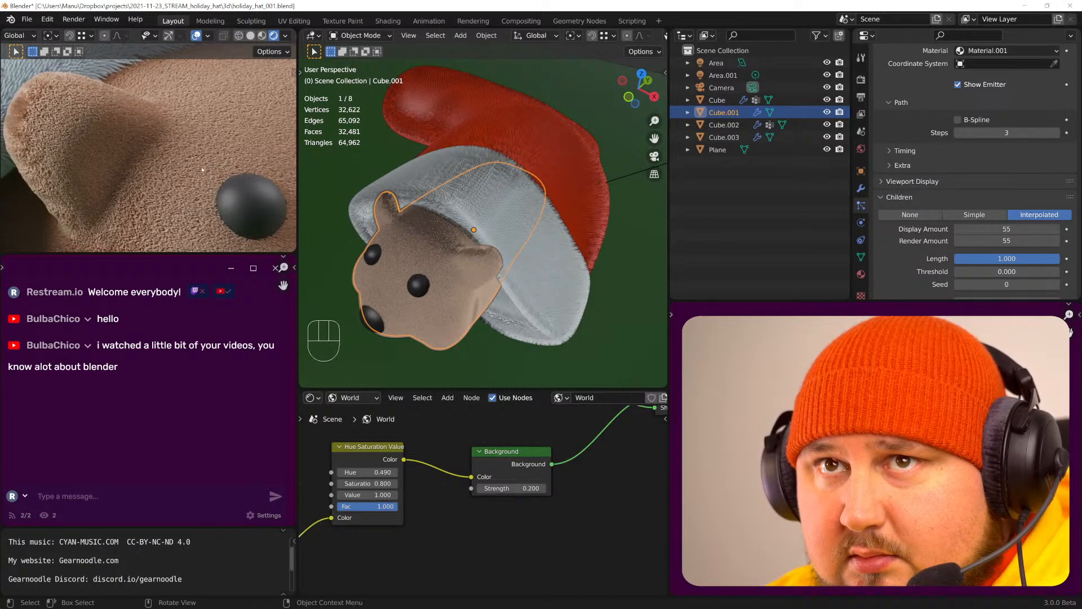
{"action": "scroll", "coordinate": [209, 163], "scroll_direction": "down", "scroll_amount": 2}
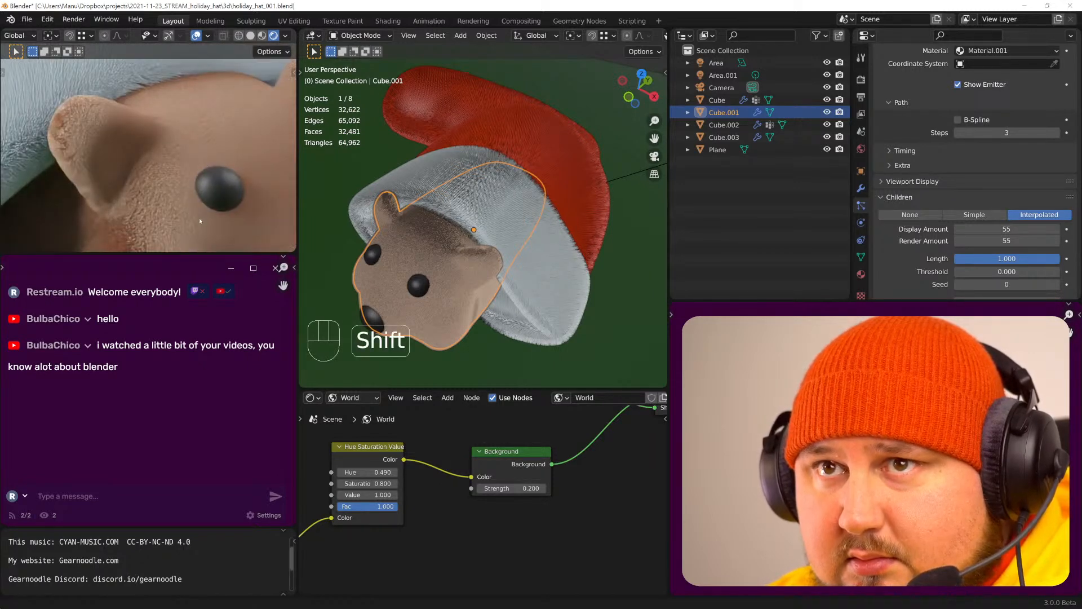
{"action": "middle_click_drag", "start_coordinate": [199, 222], "coordinate": [186, 138], "text": "shift"}
{"action": "middle_click_drag", "start_coordinate": [203, 204], "coordinate": [167, 205], "text": "shift"}
{"action": "middle_click_drag", "start_coordinate": [177, 128], "coordinate": [201, 194], "text": "shift"}
{"action": "middle_click_drag", "start_coordinate": [186, 126], "coordinate": [205, 164], "text": "shift"}
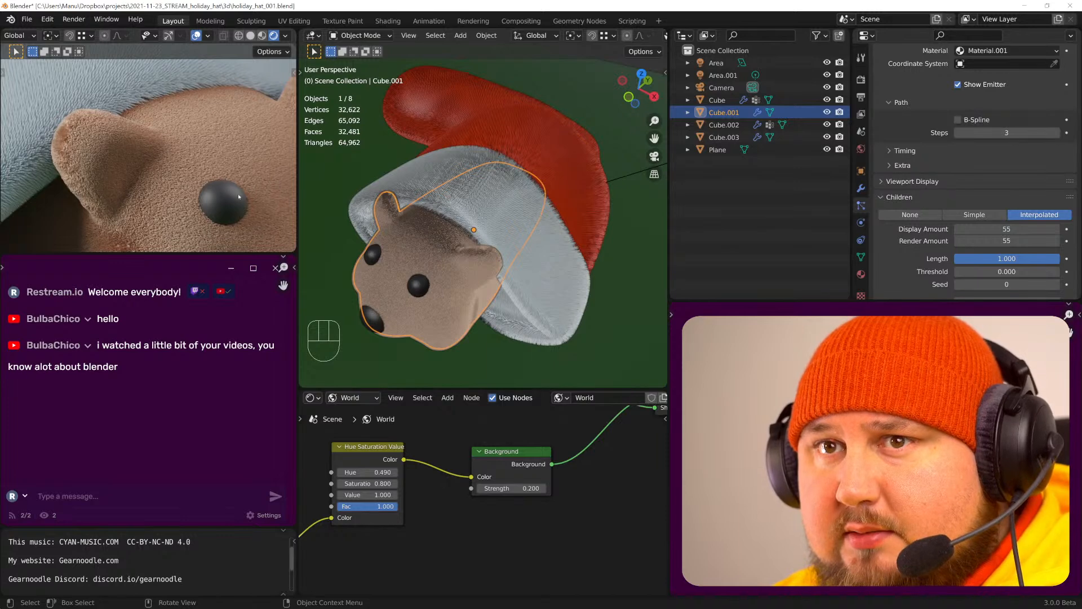
- Add a second particle system to the bear with 11000 particles and make it a Hair system
{"action": "scroll", "coordinate": [922, 183], "scroll_direction": "up", "scroll_amount": 10}
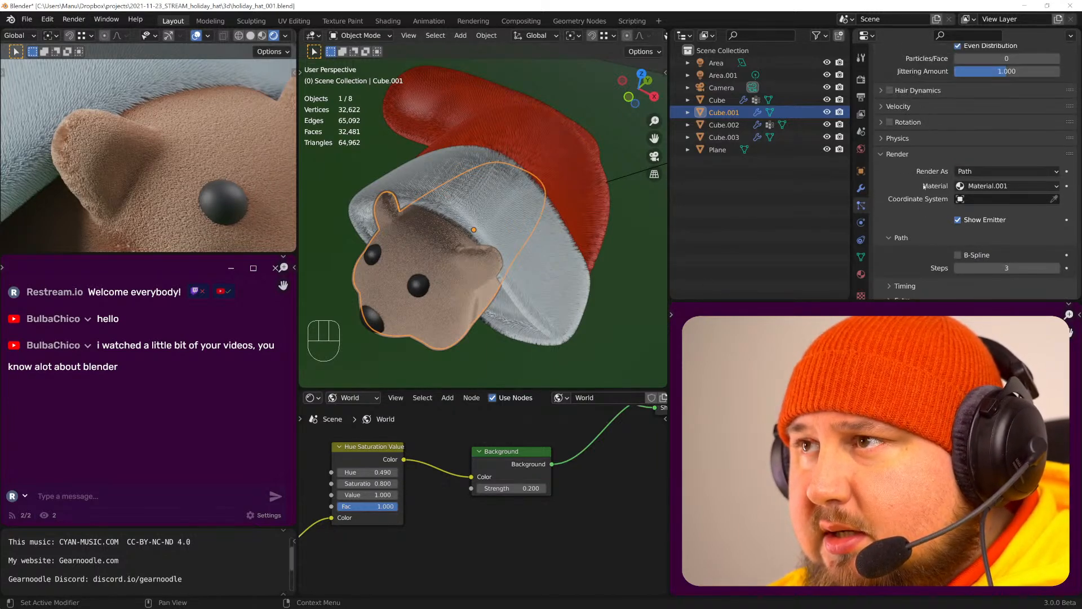
{"action": "scroll", "coordinate": [922, 183], "scroll_direction": "up", "scroll_amount": 6}
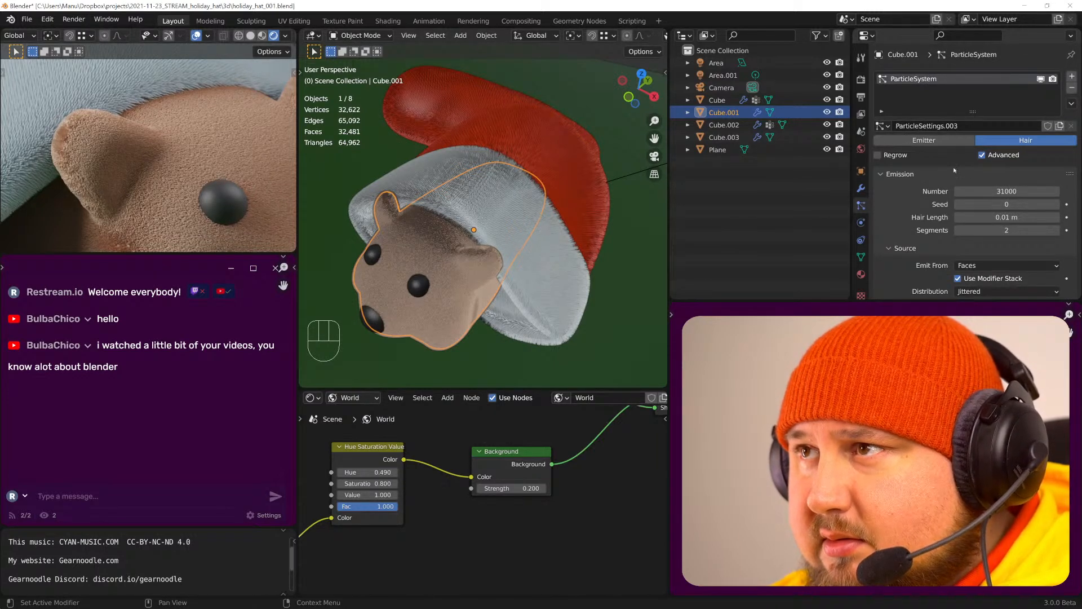
{"action": "left_click", "coordinate": [1072, 77]}
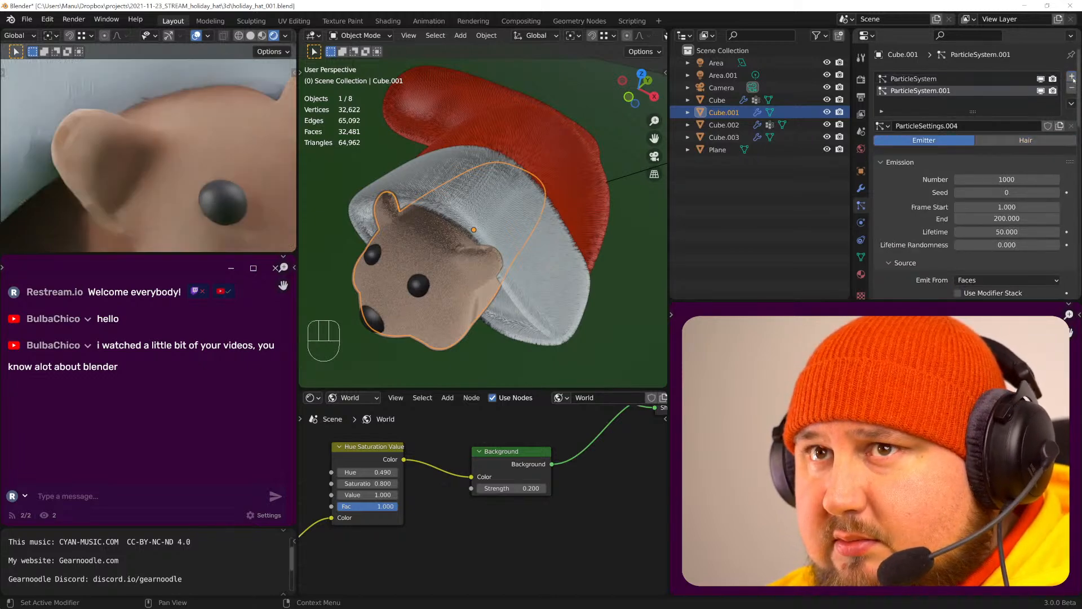
{"action": "left_click", "coordinate": [1001, 180]}
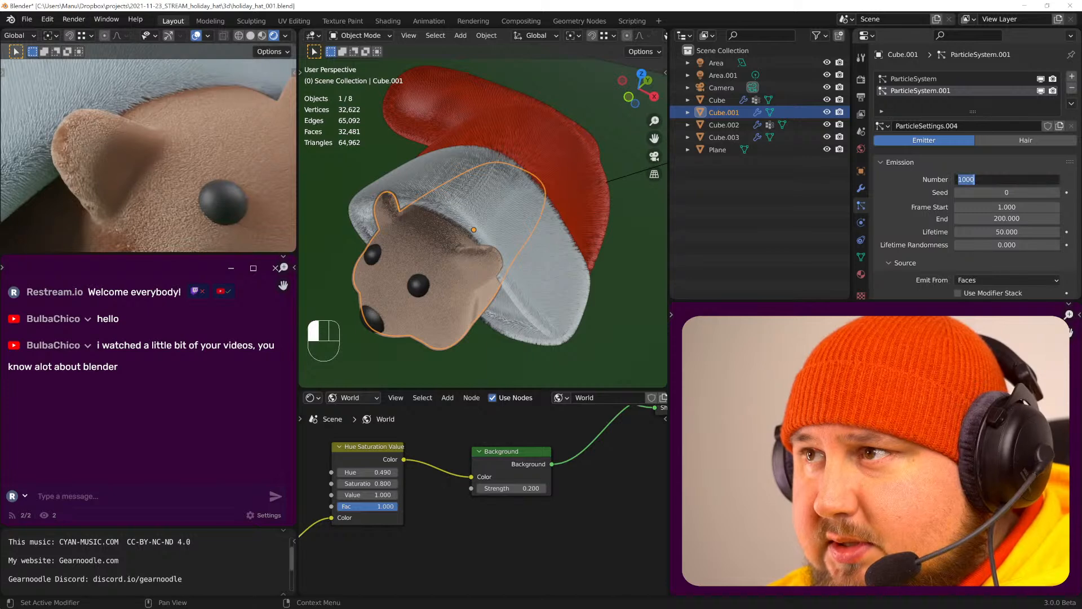
{"action": "left_click", "coordinate": [962, 179]}
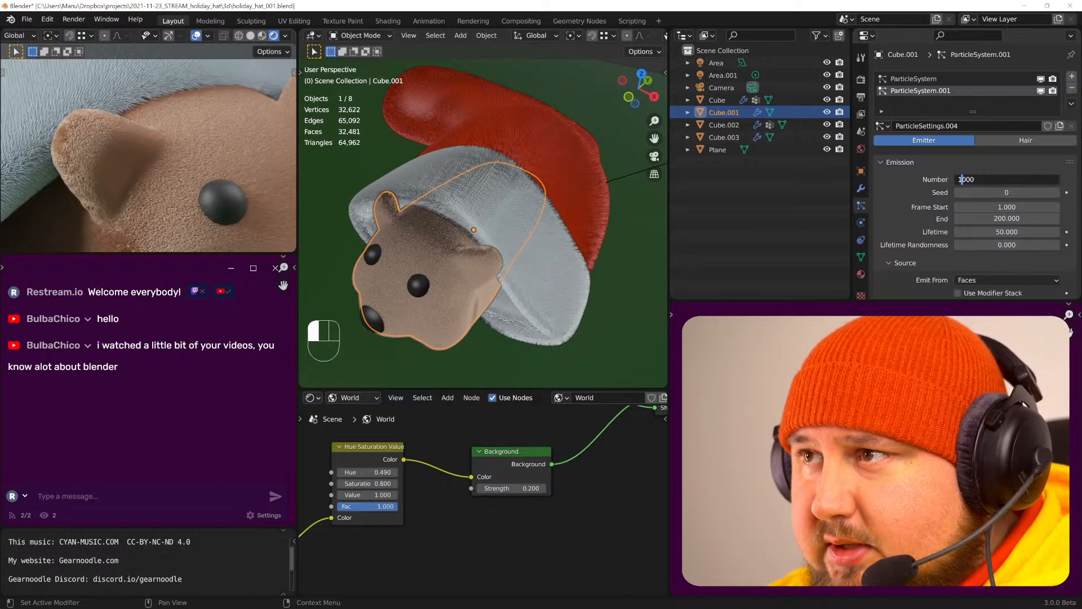
{"action": "left_click", "coordinate": [952, 221]}
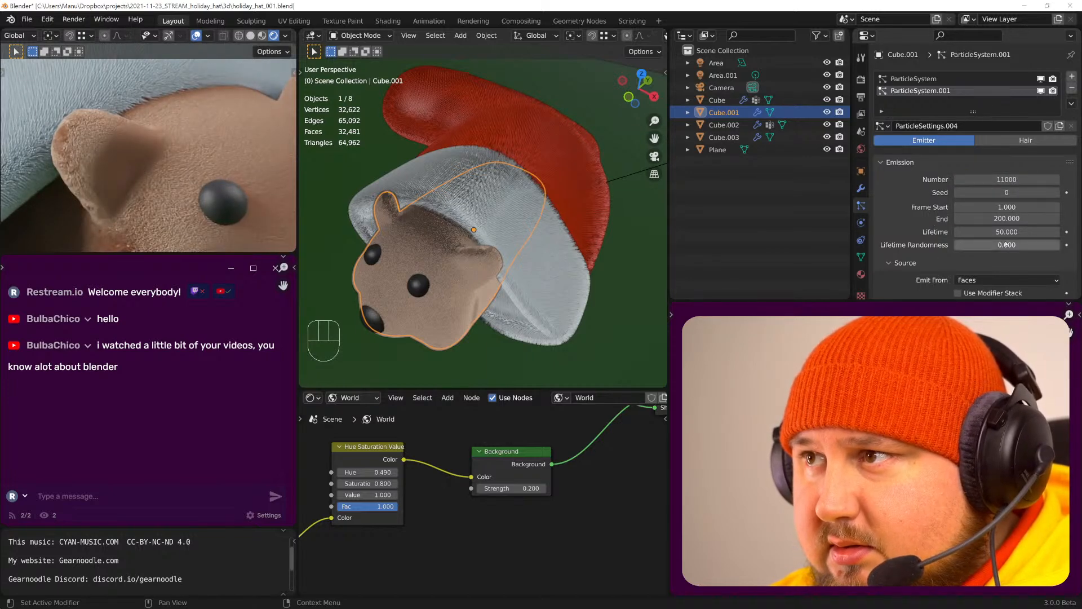
{"action": "left_click", "coordinate": [1025, 141]}
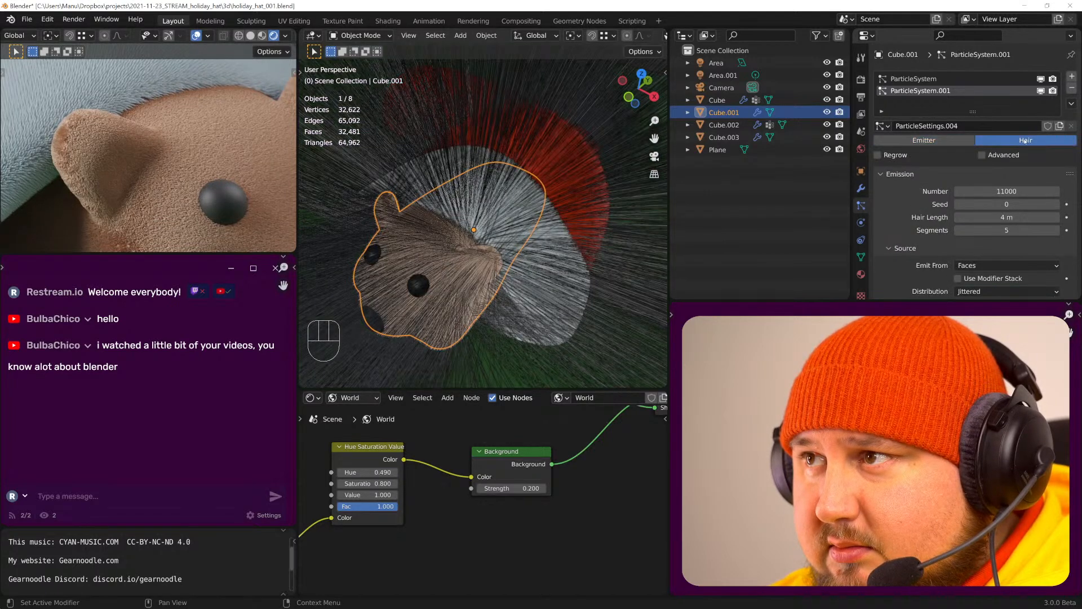
- Try a hair length of 0.1 m on the bear's second particle system and reduce it to 0.05 m
{"action": "left_click", "coordinate": [1007, 217]}
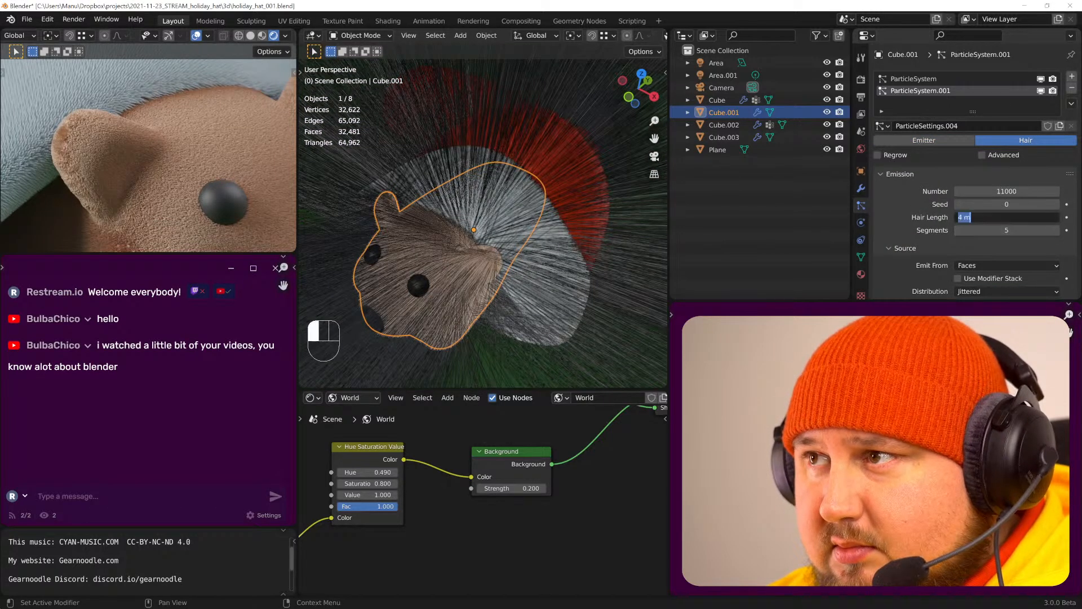
{"action": "type", "text": ".1"}
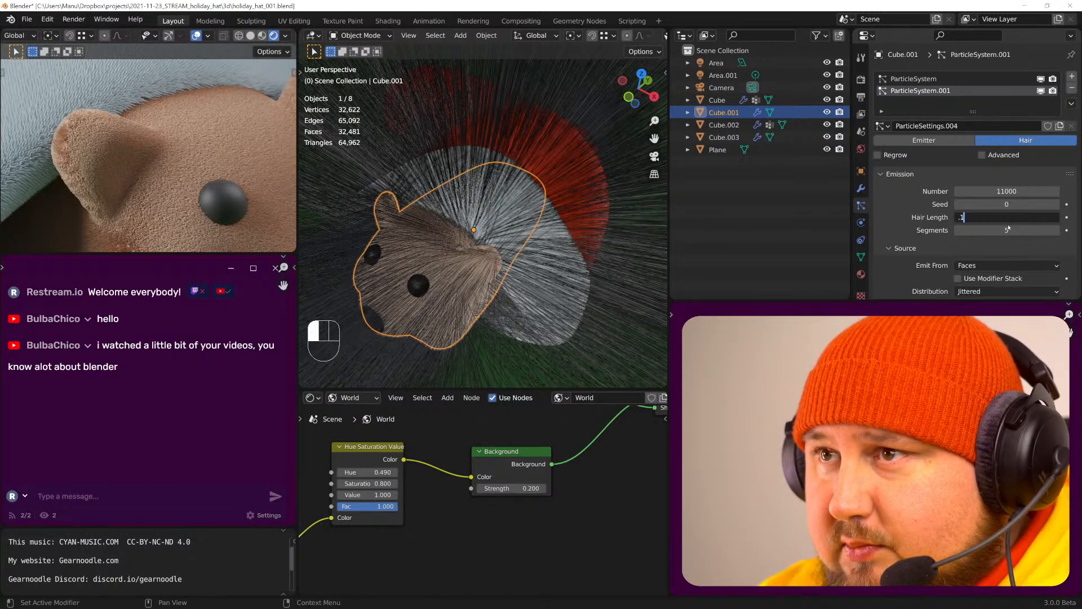
{"action": "key", "text": "Return"}
{"action": "left_click", "coordinate": [1007, 219]}
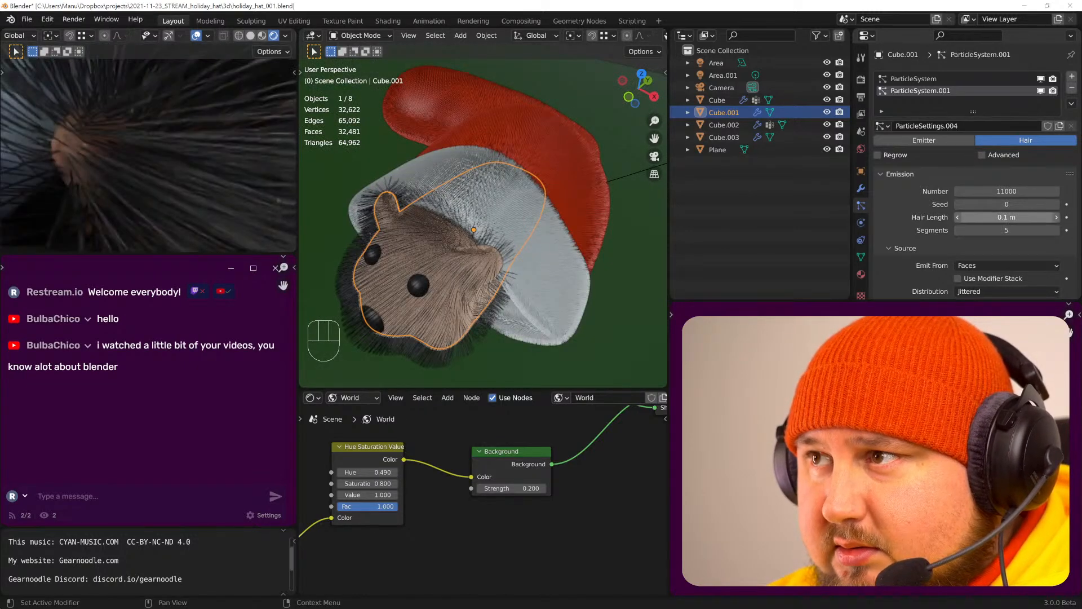
{"action": "type", "text": ".05"}
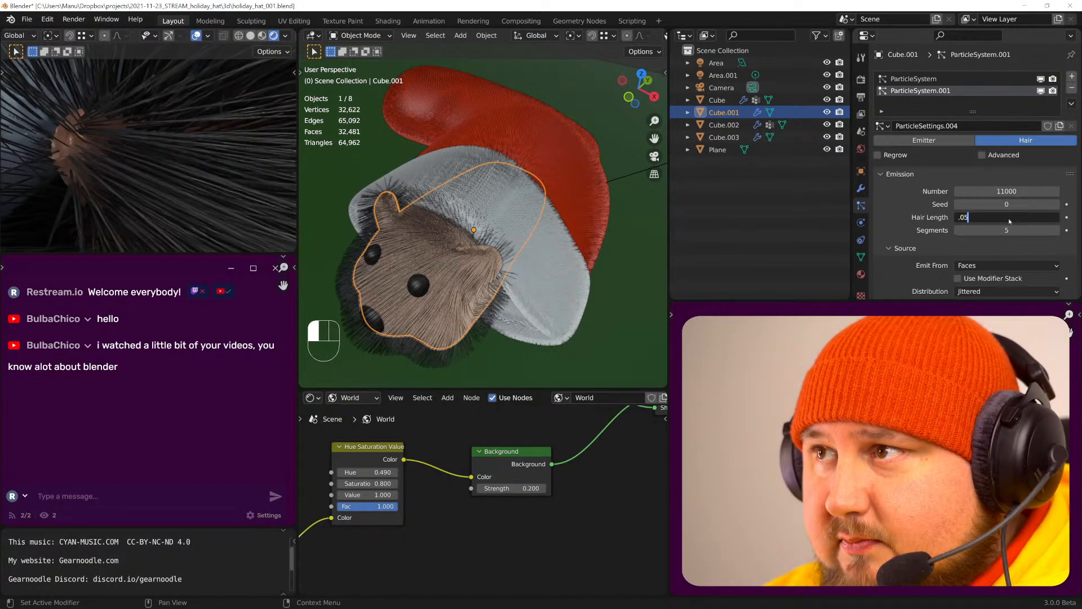
{"action": "key", "text": "Return"}
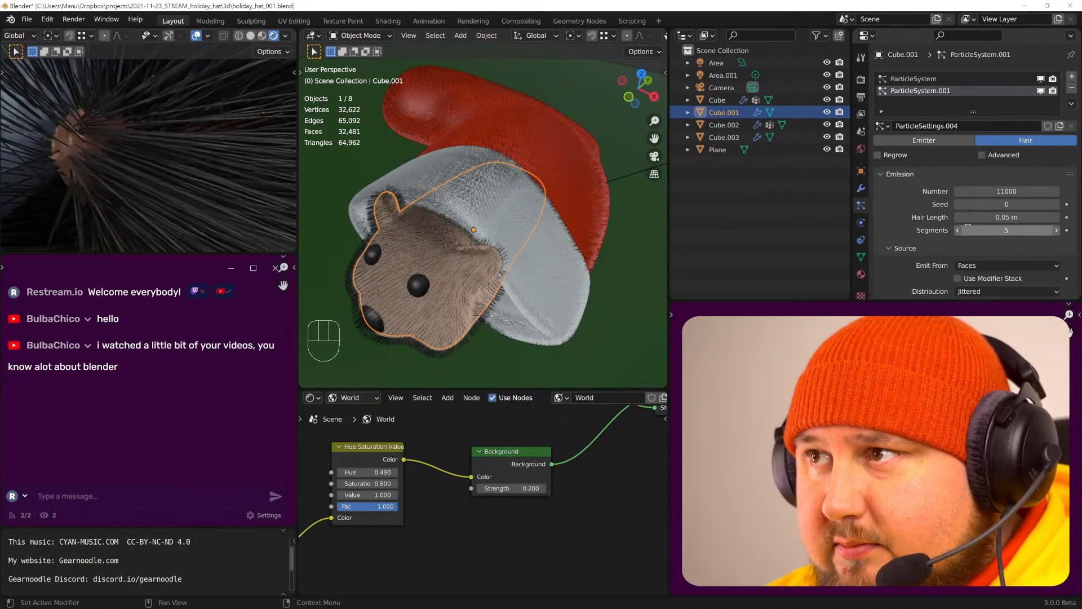
- Set the hair number of the bear's first particle system to 11000
{"action": "left_click", "coordinate": [456, 316]}
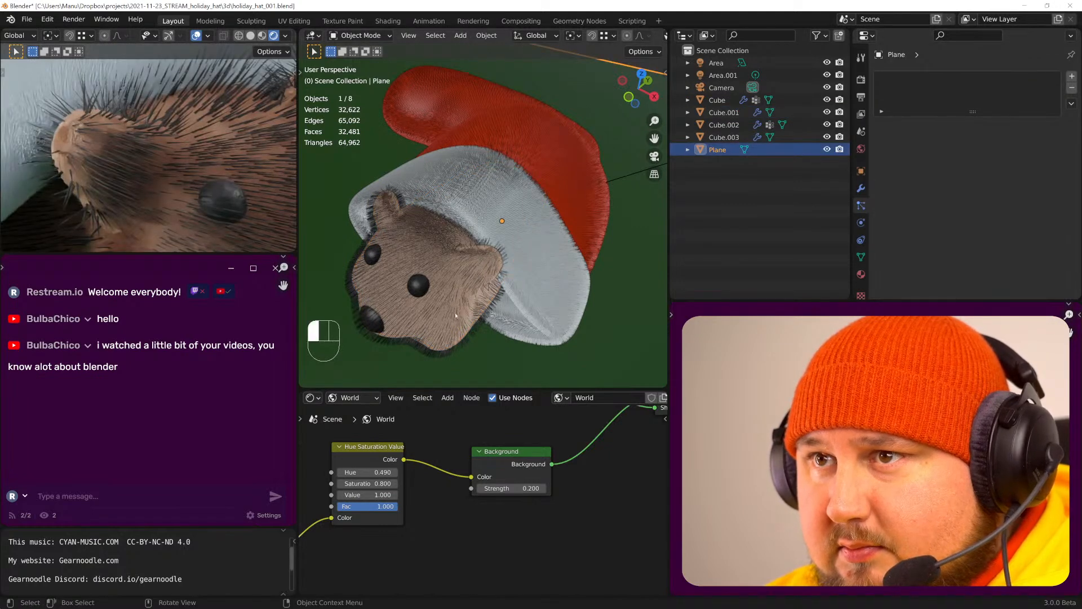
{"action": "left_click", "coordinate": [456, 316]}
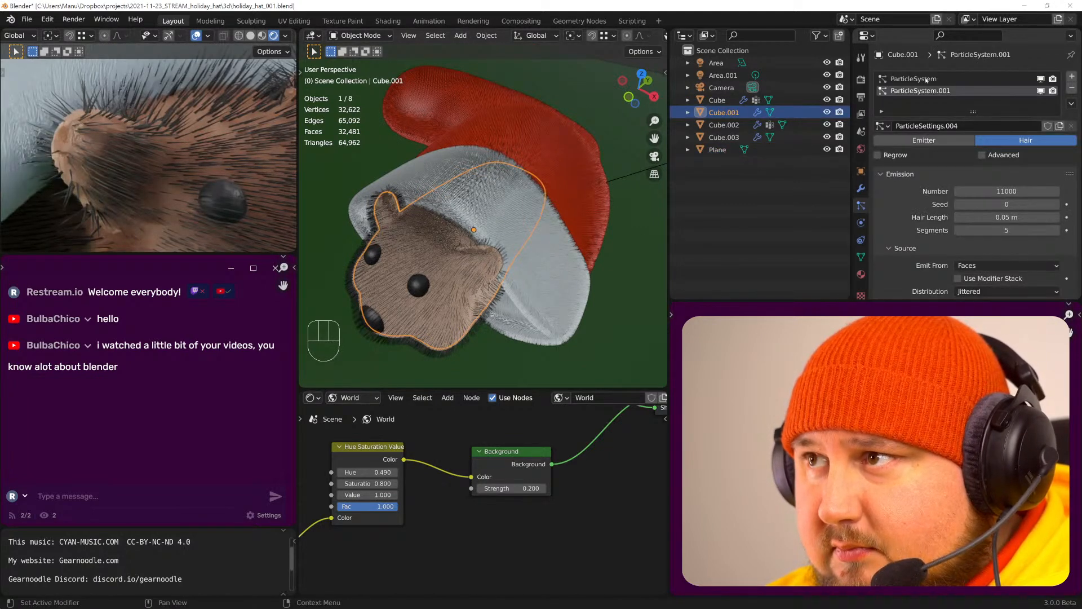
{"action": "left_click", "coordinate": [924, 80]}
{"action": "double_click", "coordinate": [978, 191]}
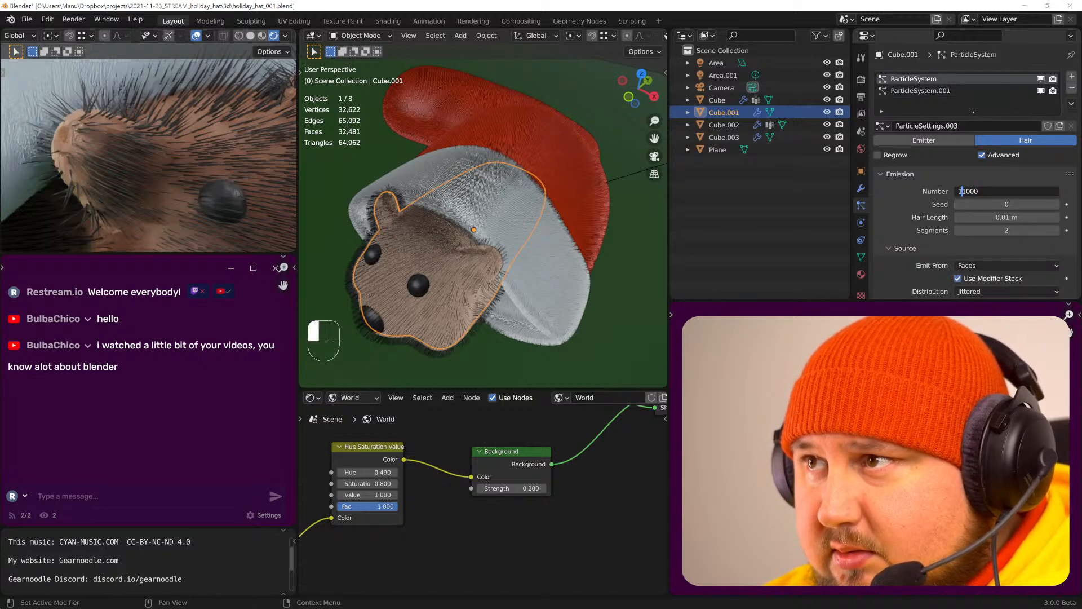
{"action": "left_click", "coordinate": [921, 219]}
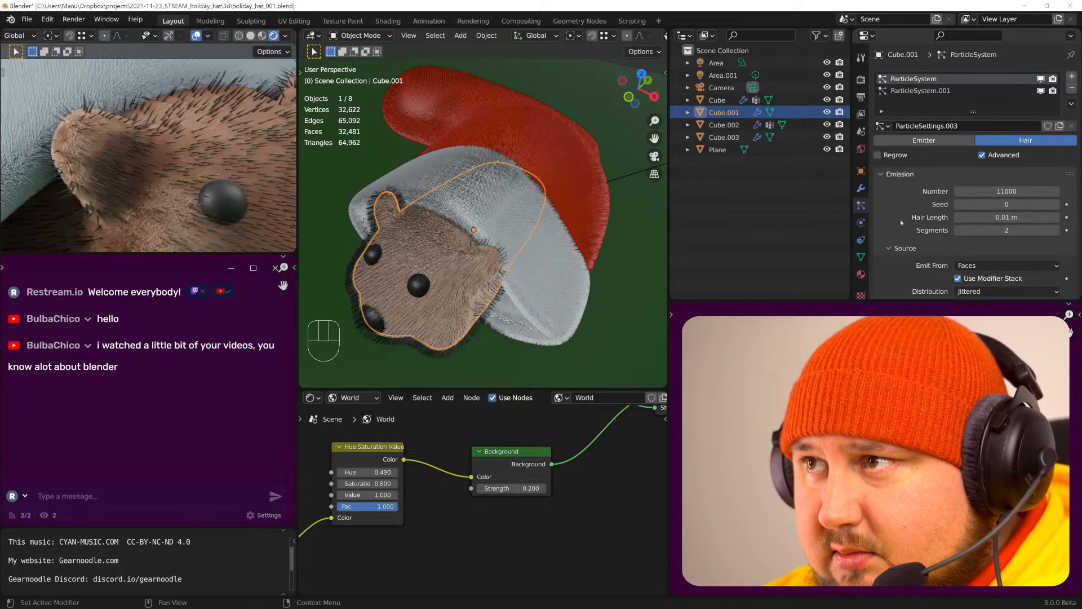
- Set the hair number of the hat's white brim to 11000
{"action": "left_click", "coordinate": [717, 100]}
{"action": "double_click", "coordinate": [1007, 191]}
{"action": "left_click_drag", "start_coordinate": [966, 191], "coordinate": [957, 192]}
{"action": "key", "text": "BackSpace"}
{"action": "key", "text": "Return"}
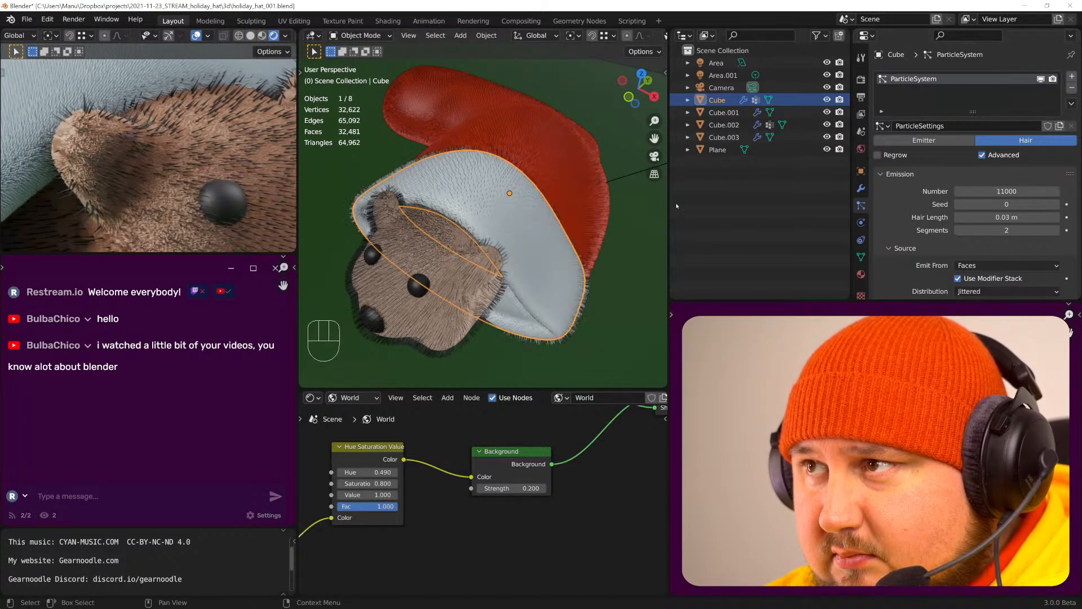
- Set the hair number of the red part of the hat to 11000
{"action": "left_click", "coordinate": [580, 198]}
{"action": "double_click", "coordinate": [981, 191]}
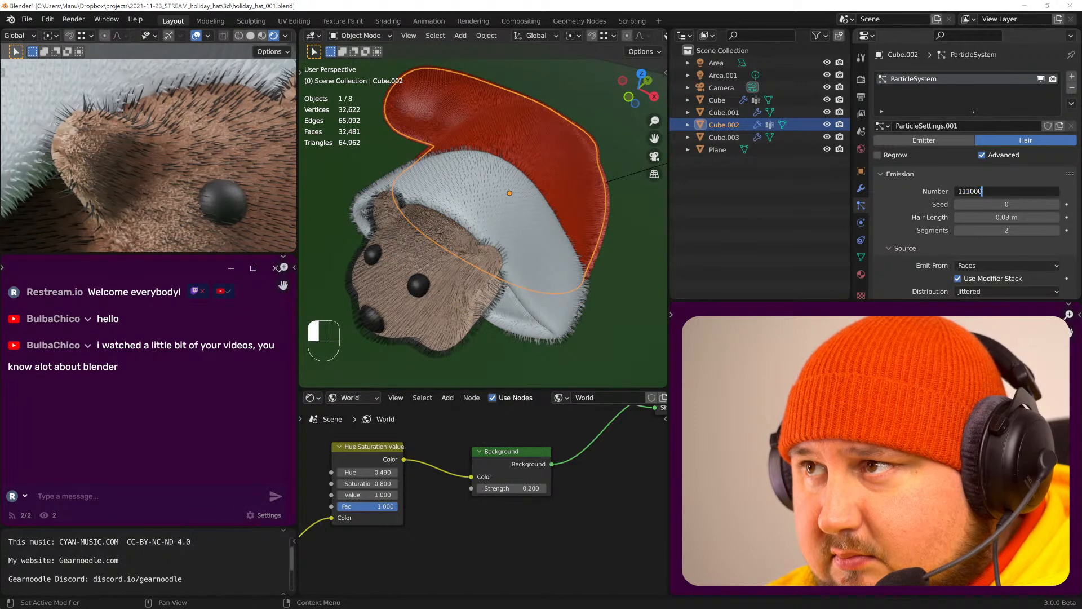
{"action": "left_click_drag", "start_coordinate": [968, 192], "coordinate": [961, 192]}
{"action": "key", "text": "BackSpace"}
{"action": "key", "text": "Return"}
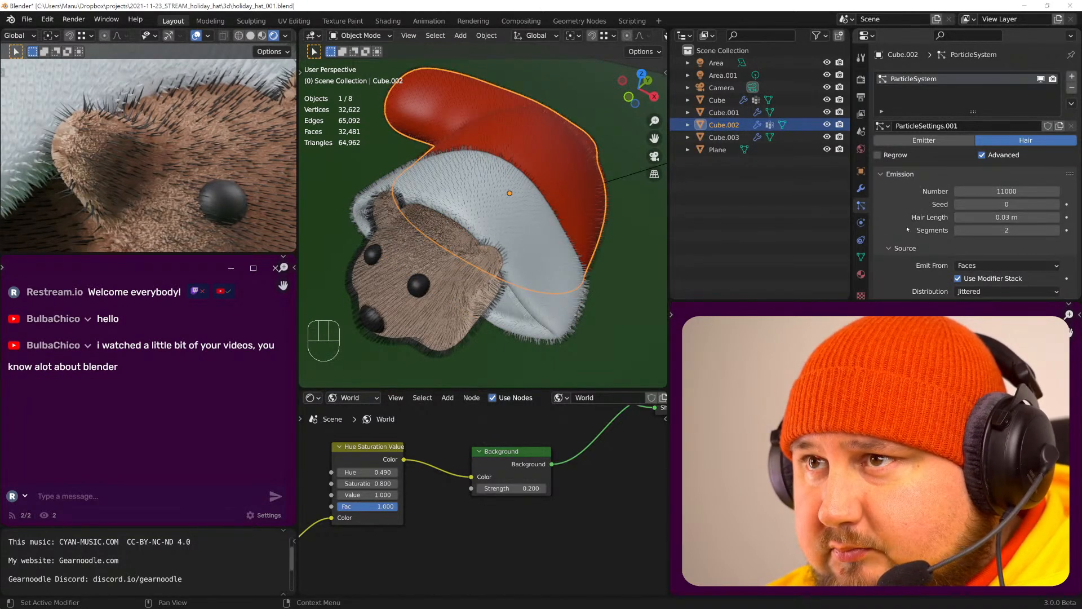
- Give the red hat's hair Interpolated children with display and render amounts of 33
{"action": "scroll", "coordinate": [947, 235], "scroll_direction": "down", "scroll_amount": 1}
{"action": "scroll", "coordinate": [948, 235], "scroll_direction": "down", "scroll_amount": 15}
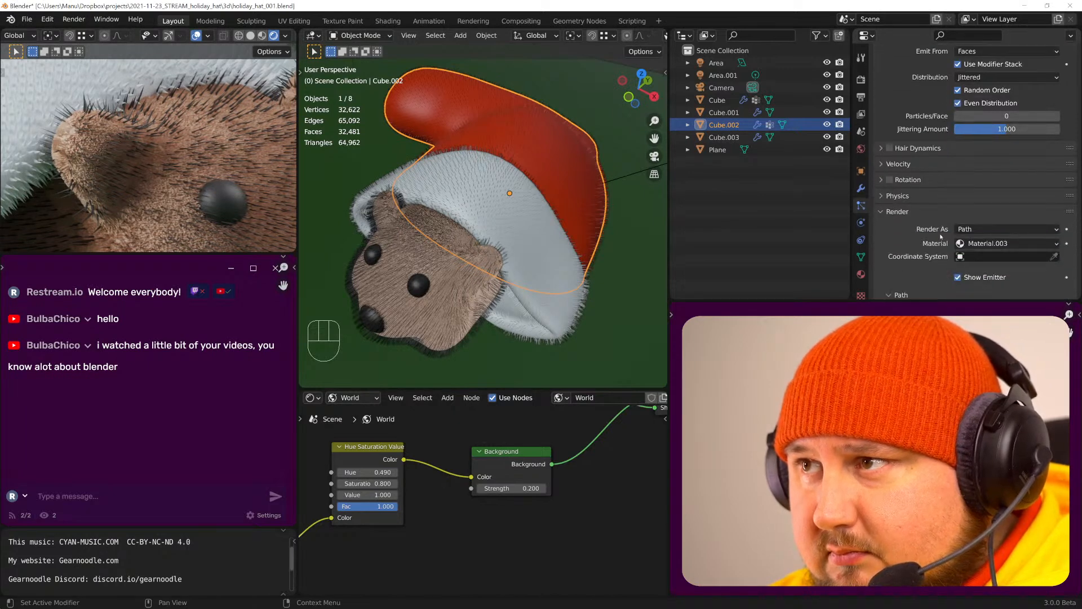
{"action": "left_click", "coordinate": [1039, 204]}
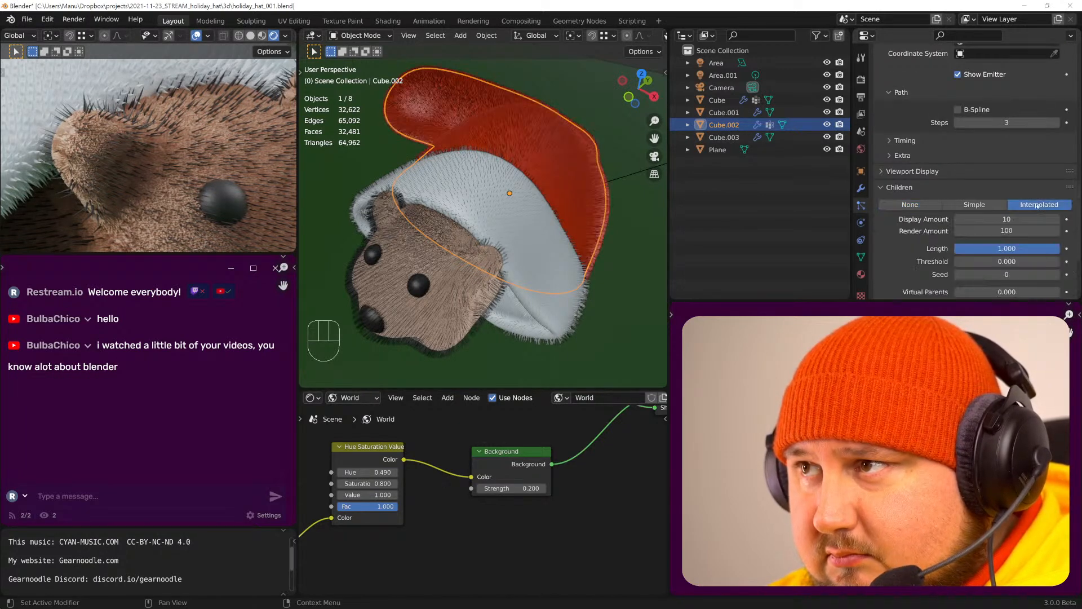
{"action": "left_click_drag", "start_coordinate": [1007, 219], "coordinate": [1006, 230]}
{"action": "type", "text": "33"}
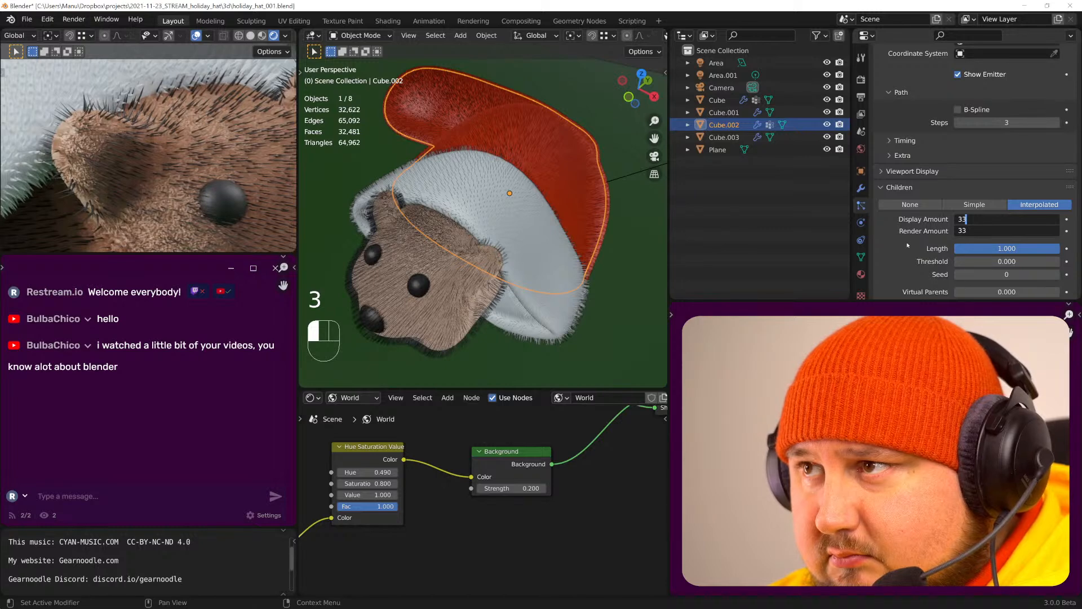
{"action": "left_click", "coordinate": [908, 245]}
- Give the hat's white brim hair Interpolated children with display and render amounts of 33
{"action": "left_click", "coordinate": [557, 261]}
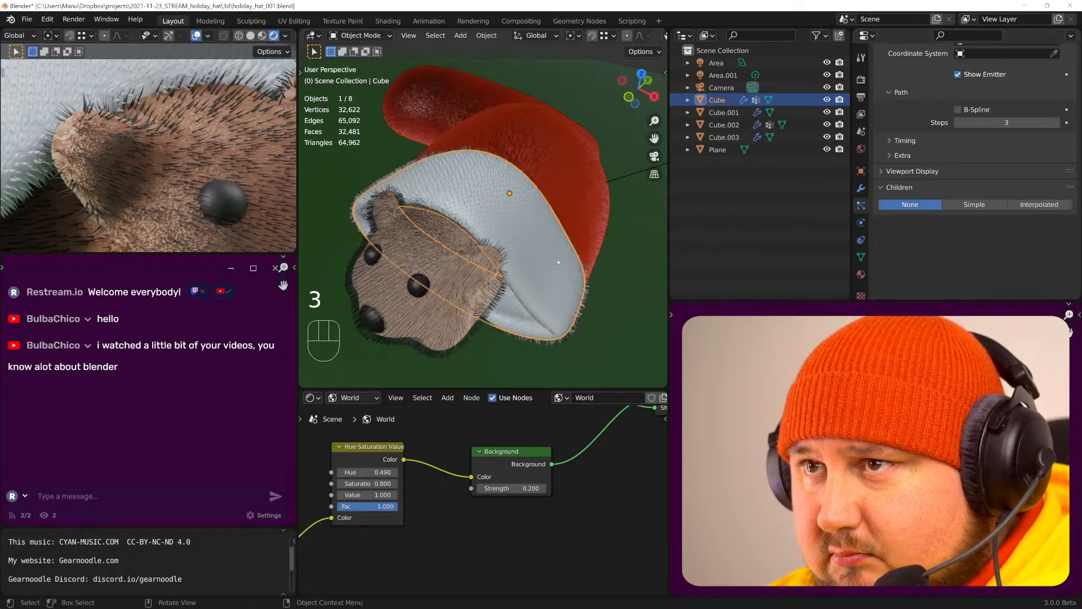
{"action": "left_click", "coordinate": [1046, 204]}
{"action": "left_click_drag", "start_coordinate": [1007, 219], "coordinate": [1007, 230]}
{"action": "type", "text": "33"}
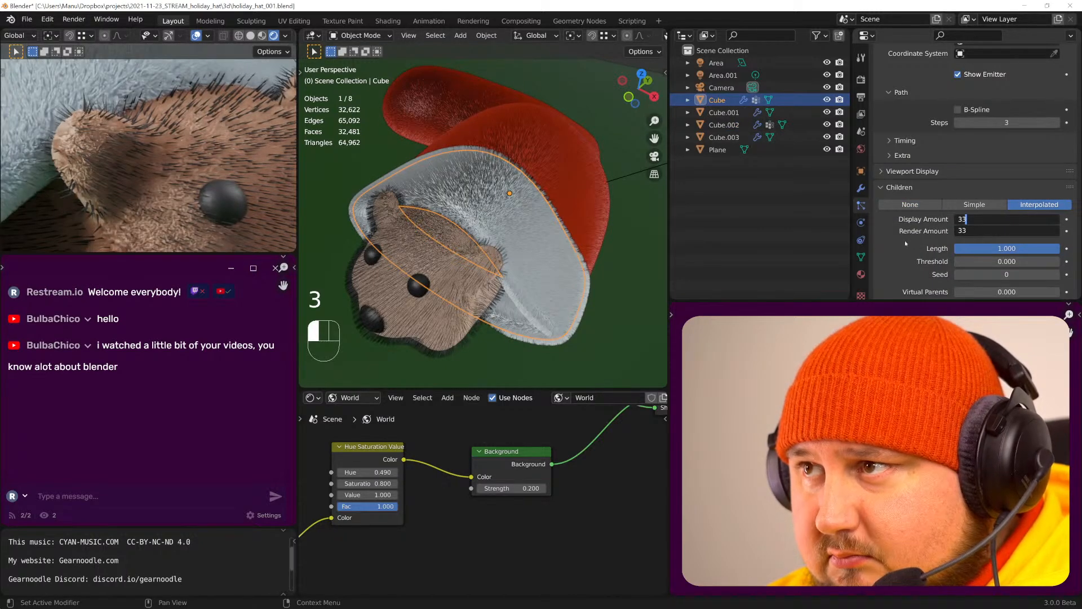
{"action": "left_click", "coordinate": [905, 240]}
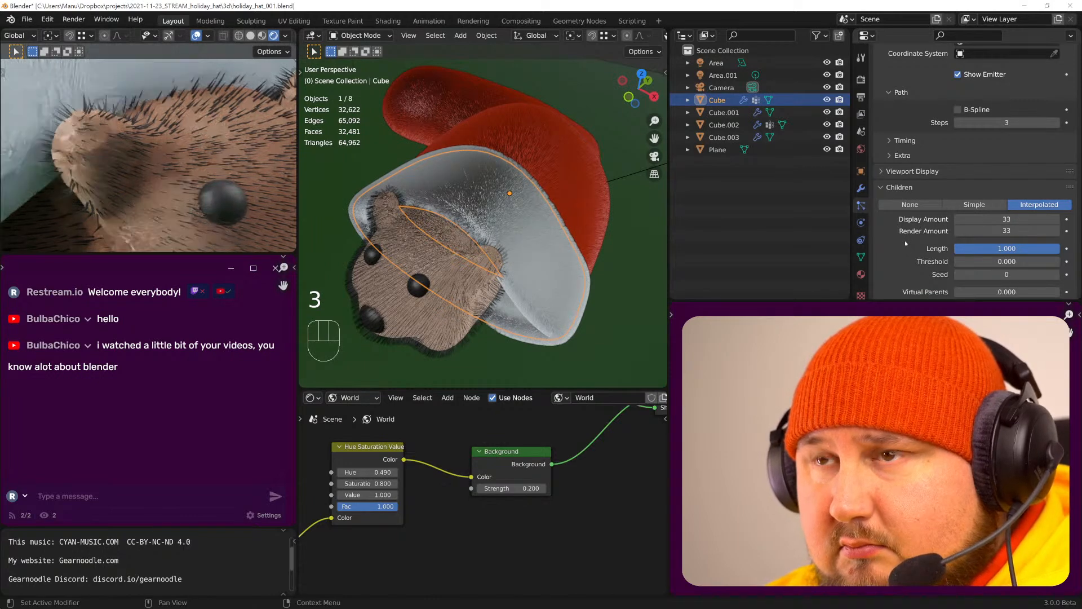
{"action": "scroll", "coordinate": [192, 184], "scroll_direction": "down", "scroll_amount": 5}
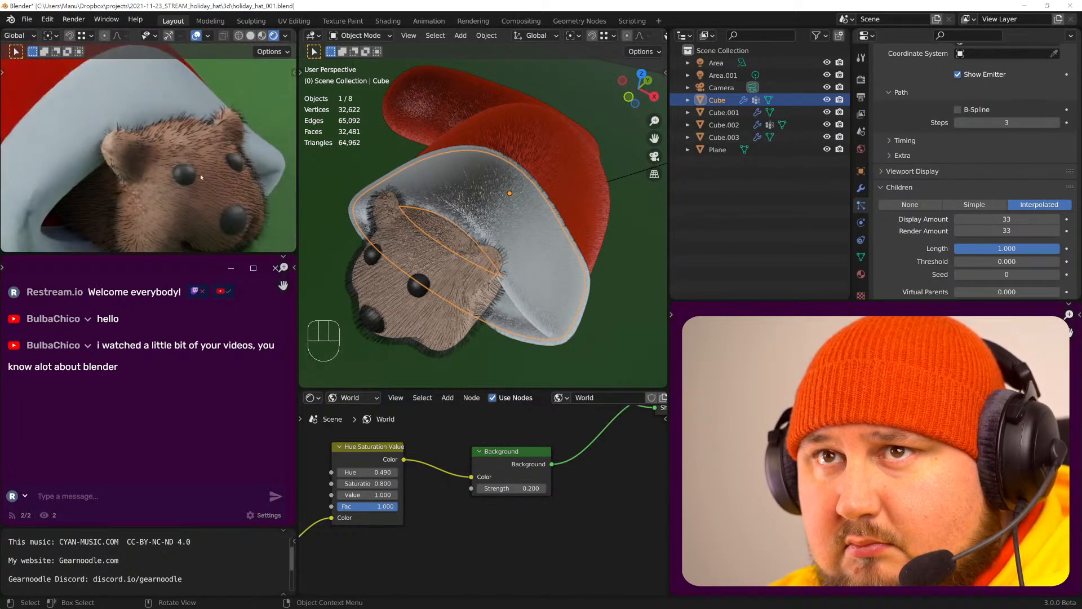
{"action": "scroll", "coordinate": [201, 177], "scroll_direction": "up", "scroll_amount": 4}
- Select the bear and choose Material.001 as the hair material of its first particle system
{"action": "left_click", "coordinate": [445, 322]}
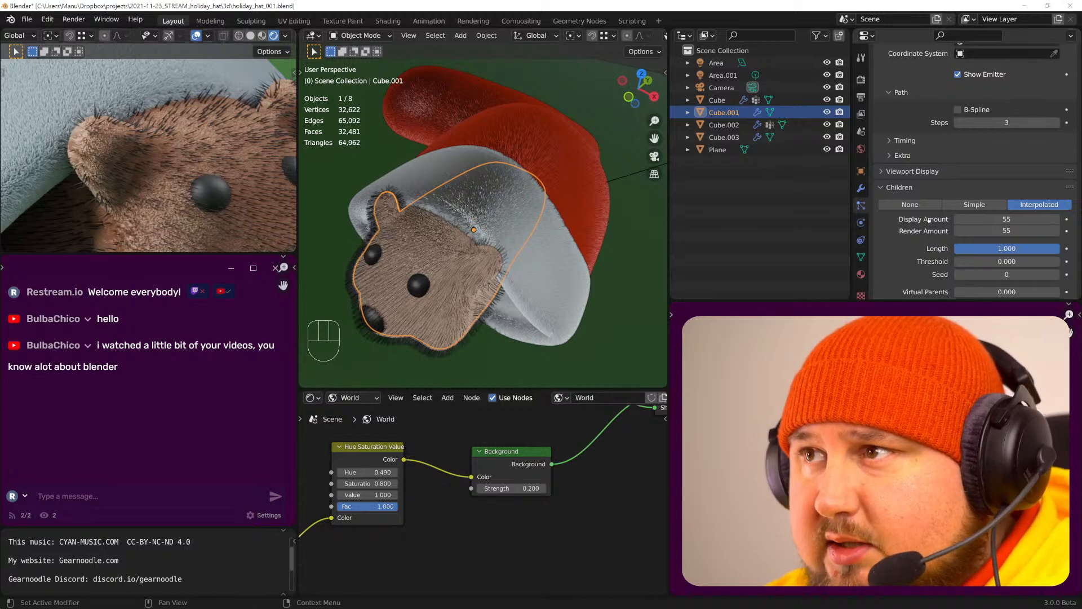
{"action": "scroll", "coordinate": [920, 205], "scroll_direction": "up", "scroll_amount": 6}
{"action": "scroll", "coordinate": [922, 206], "scroll_direction": "up", "scroll_amount": 1}
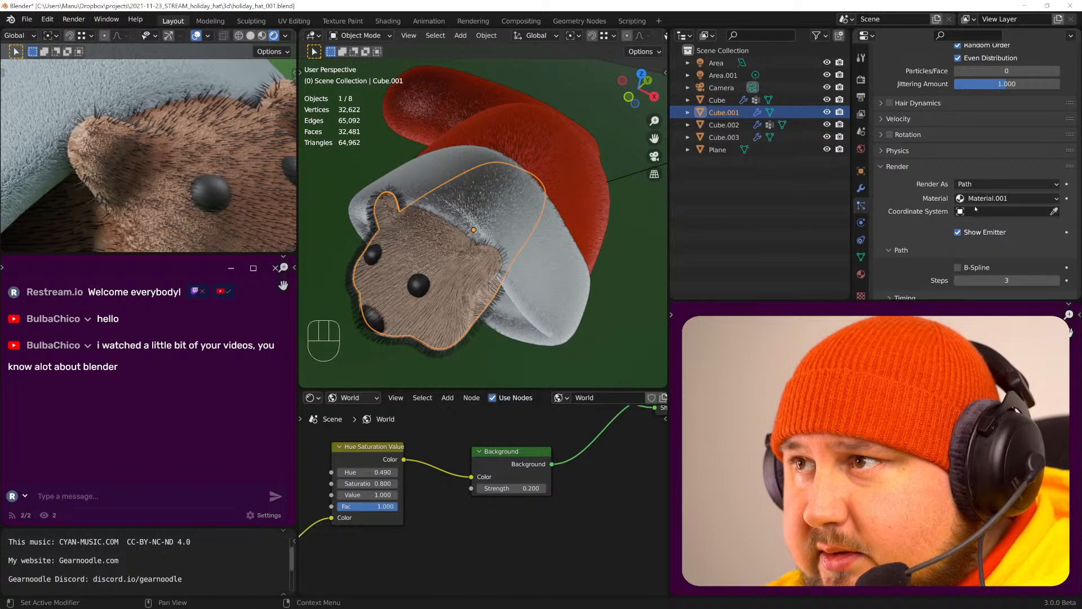
{"action": "left_click", "coordinate": [992, 198]}
{"action": "left_click", "coordinate": [992, 224]}
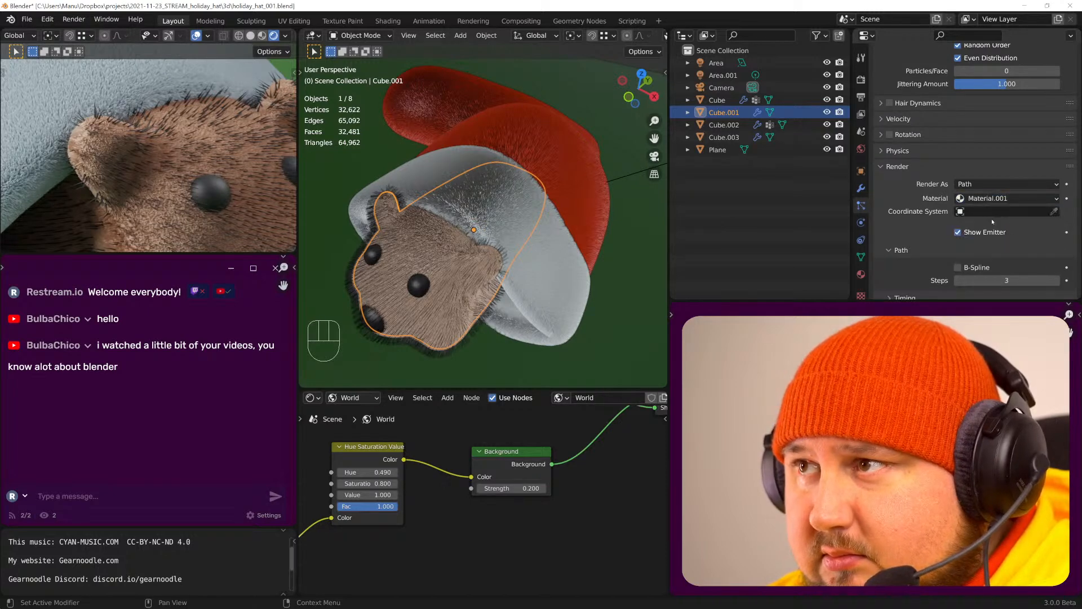
- Try Material as the hair material of the bear's first particle system, and switch it back to Material.001
{"action": "left_click", "coordinate": [997, 199]}
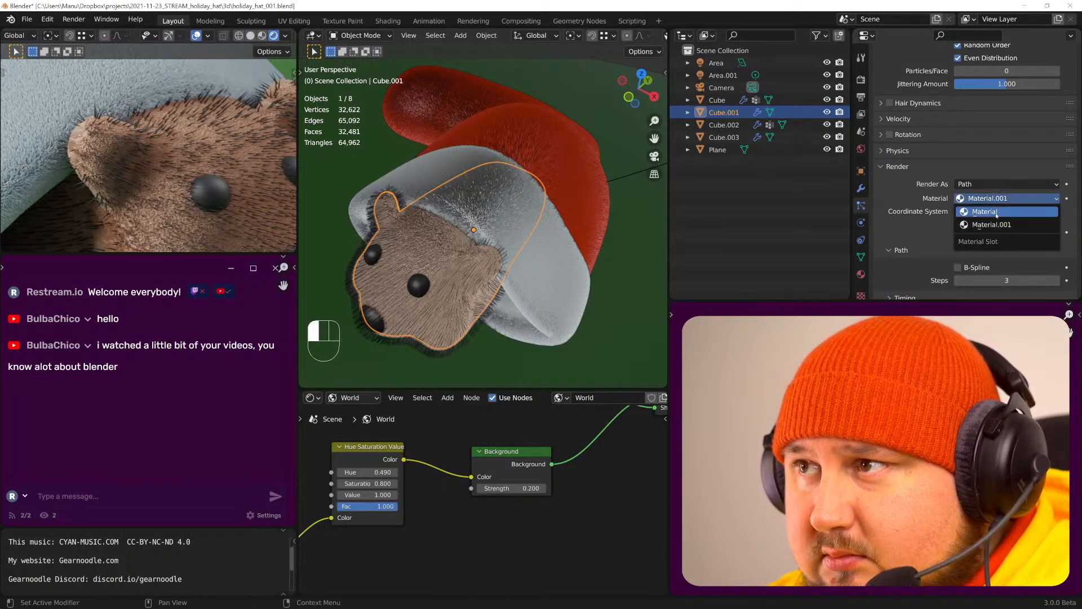
{"action": "left_click", "coordinate": [995, 212]}
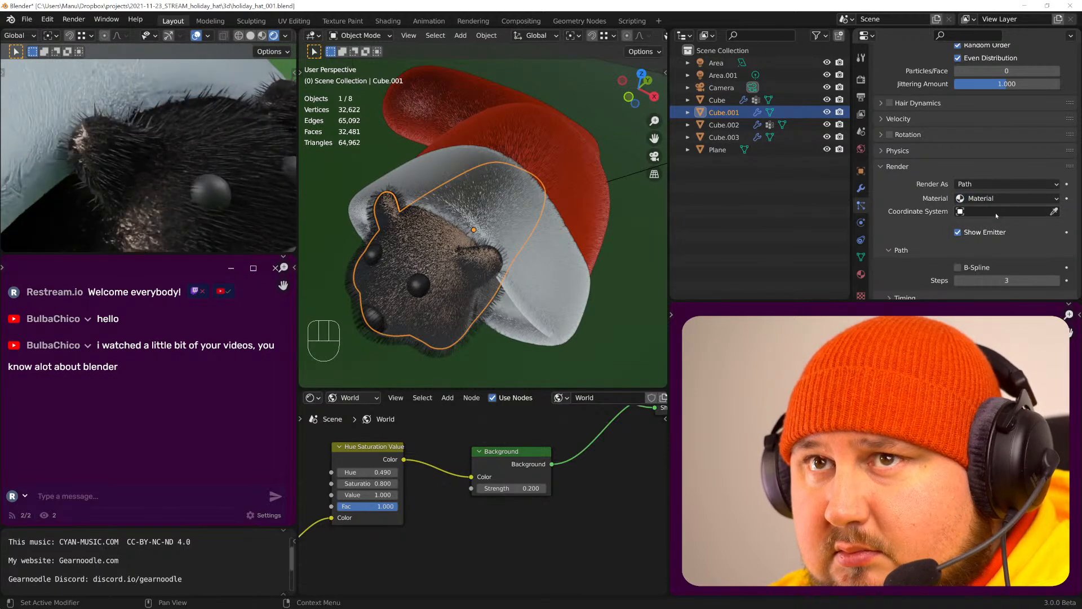
{"action": "left_click", "coordinate": [995, 198]}
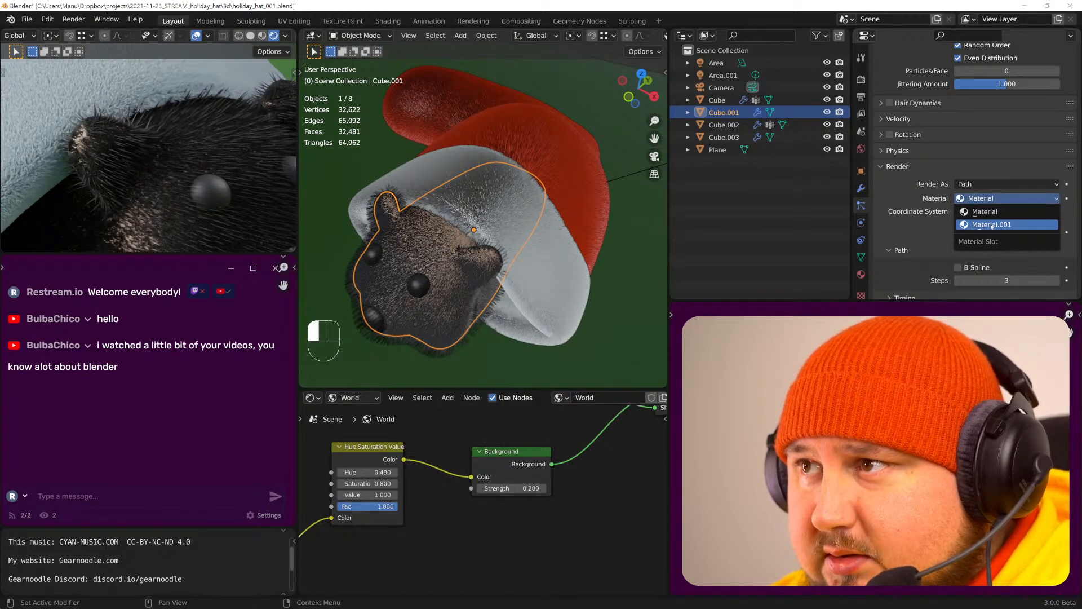
{"action": "left_click", "coordinate": [993, 225]}
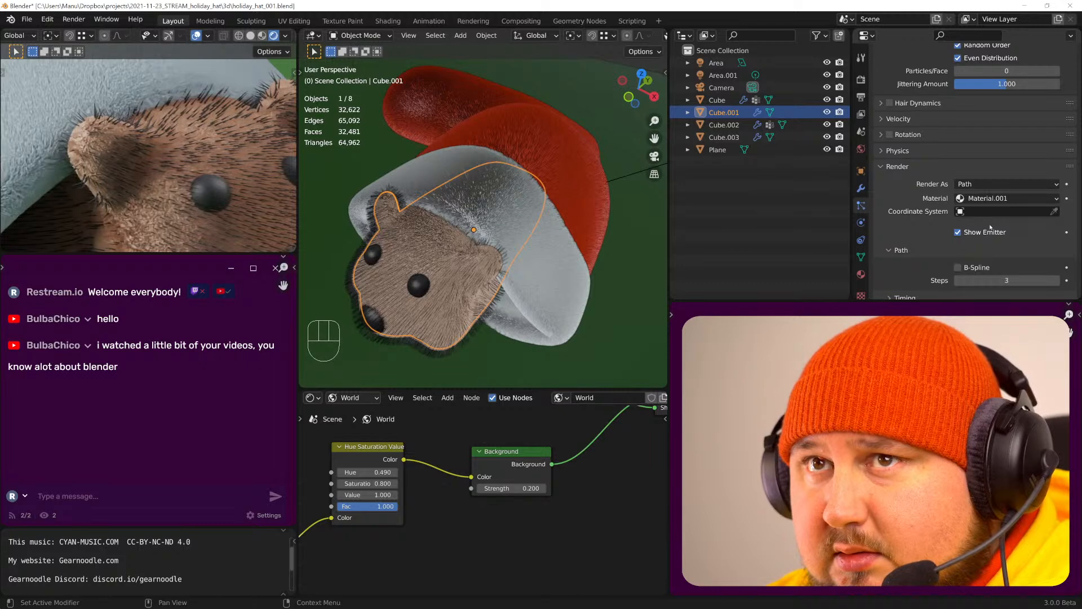
- Assign Material.001 as the hair material of the bear's second particle system
{"action": "middle_click_drag", "start_coordinate": [222, 172], "coordinate": [169, 204], "text": "shift"}
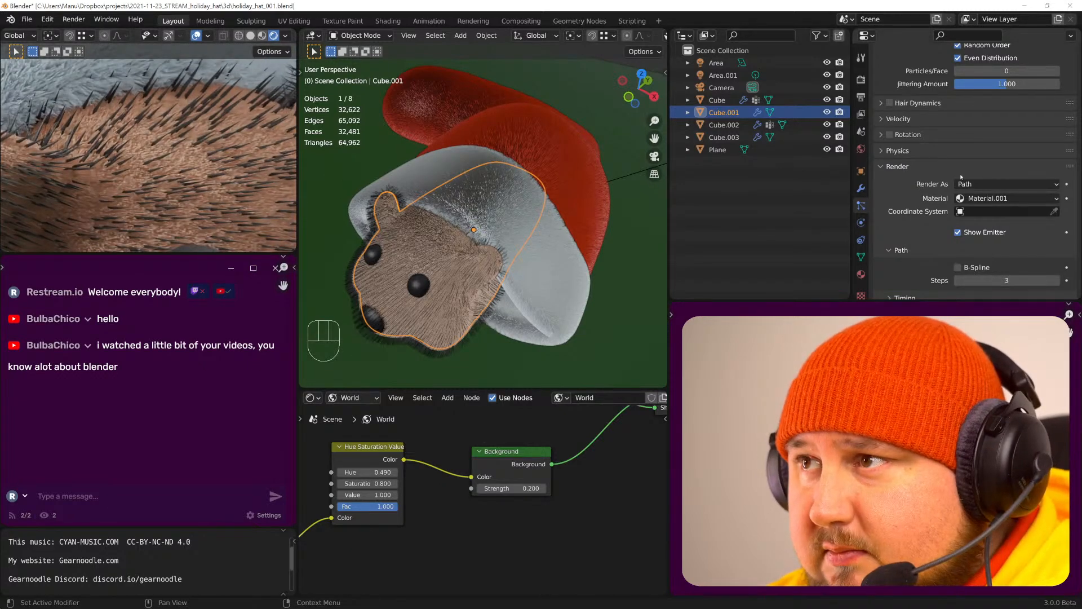
{"action": "scroll", "coordinate": [922, 145], "scroll_direction": "up", "scroll_amount": 10}
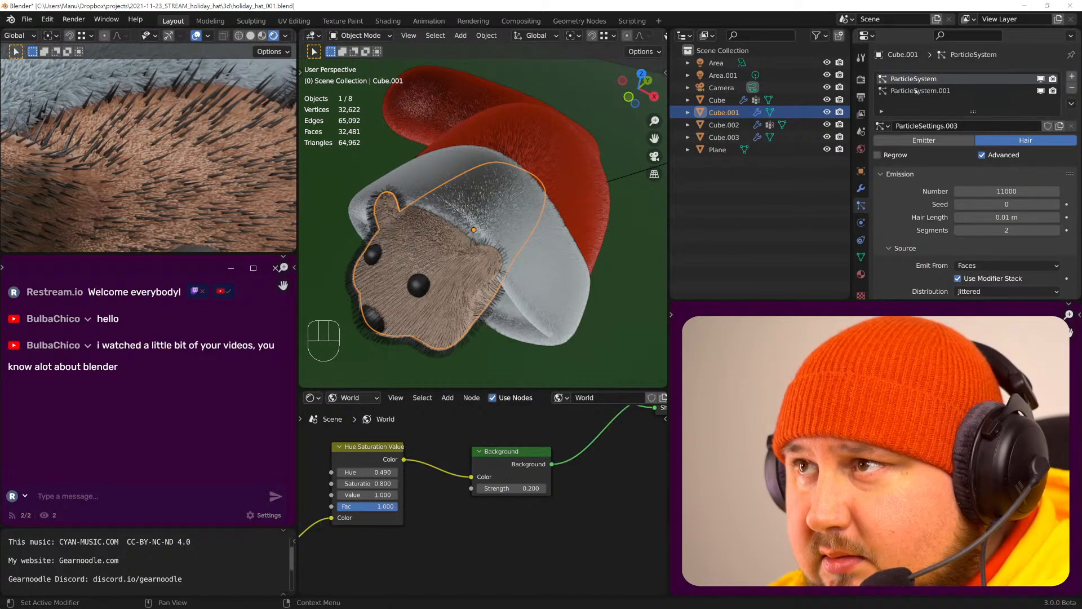
{"action": "scroll", "coordinate": [923, 216], "scroll_direction": "down", "scroll_amount": 8}
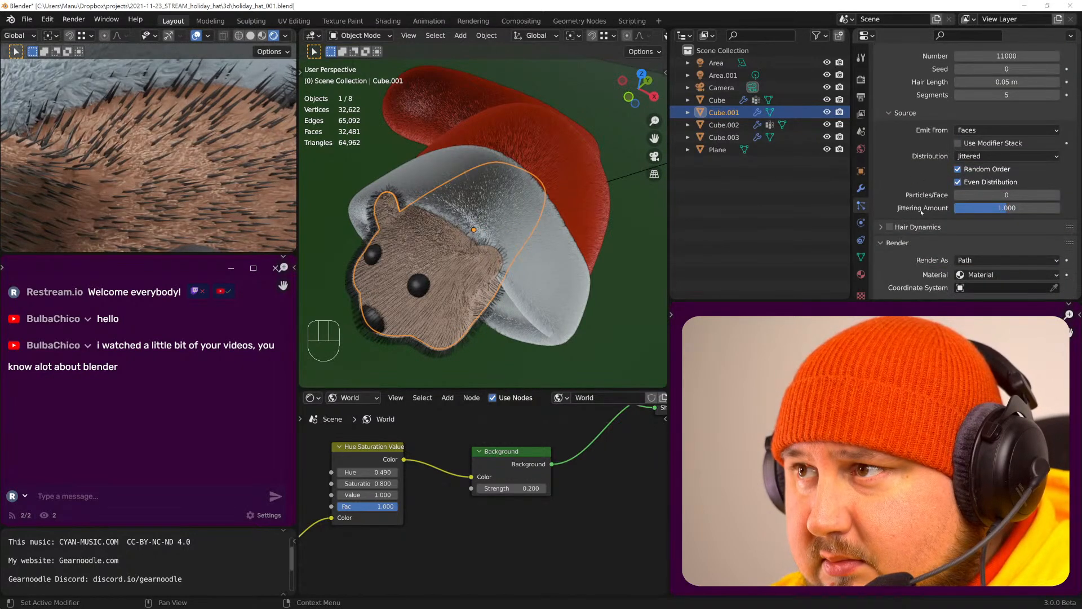
{"action": "left_click", "coordinate": [995, 220]}
{"action": "left_click", "coordinate": [990, 244]}
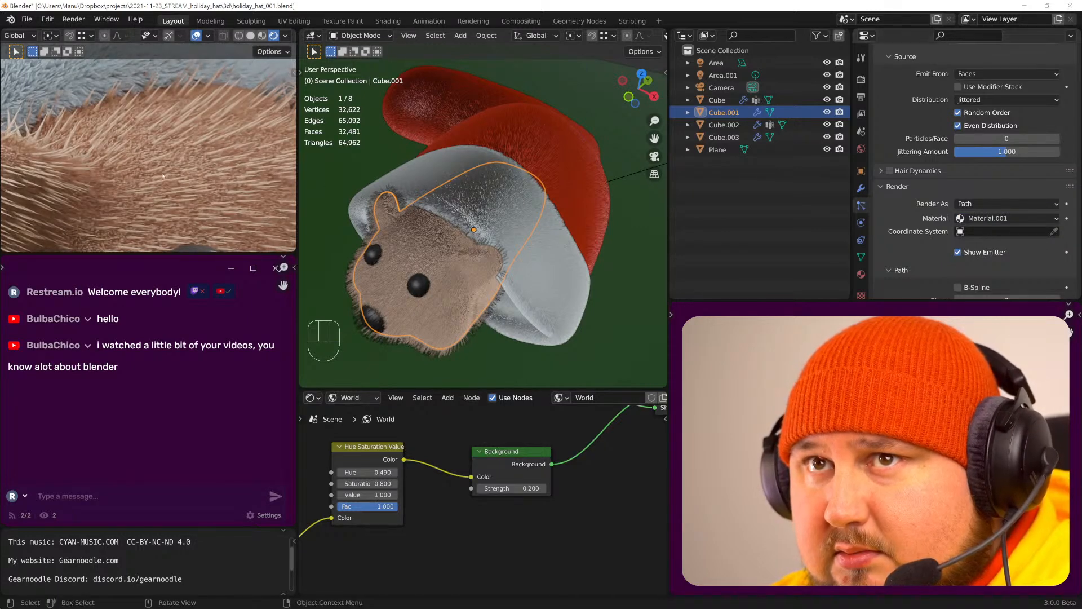
{"action": "scroll", "coordinate": [145, 171], "scroll_direction": "down", "scroll_amount": 2}
{"action": "middle_click_drag", "start_coordinate": [145, 171], "coordinate": [207, 159], "text": "shift"}
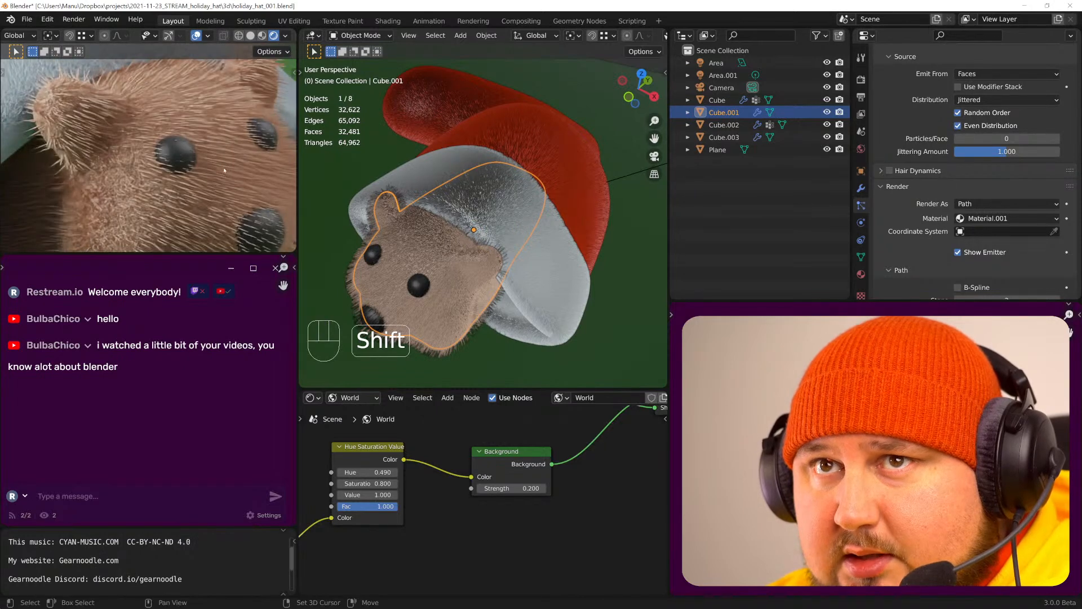
- Set the root diameter in the hair shape of the bear's second particle system to 0.01 m
{"action": "scroll", "coordinate": [931, 227], "scroll_direction": "down", "scroll_amount": 5}
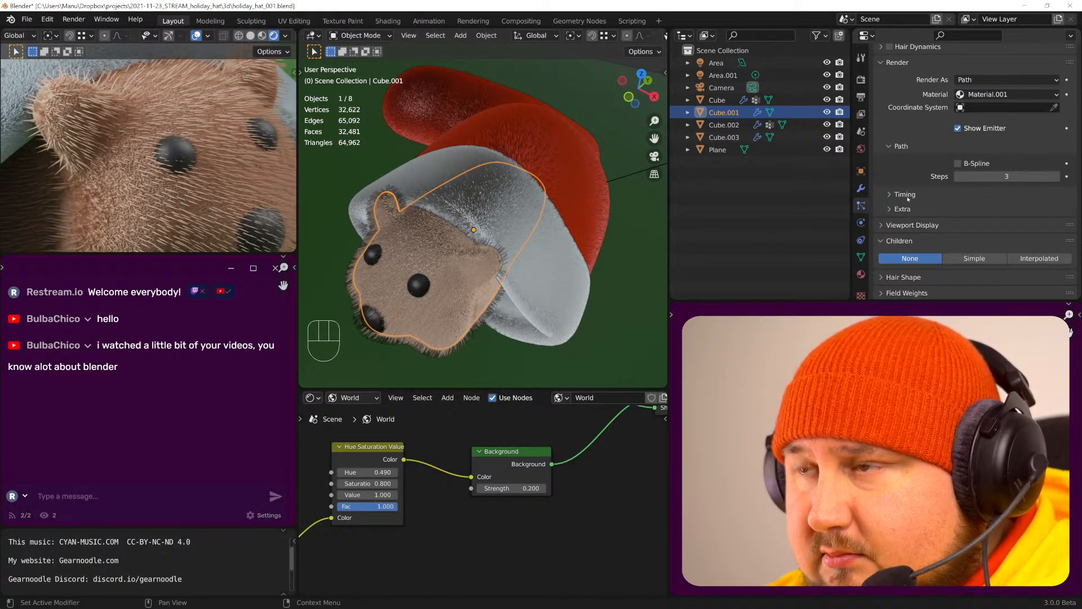
{"action": "scroll", "coordinate": [921, 222], "scroll_direction": "down", "scroll_amount": 2}
{"action": "left_click", "coordinate": [907, 231]}
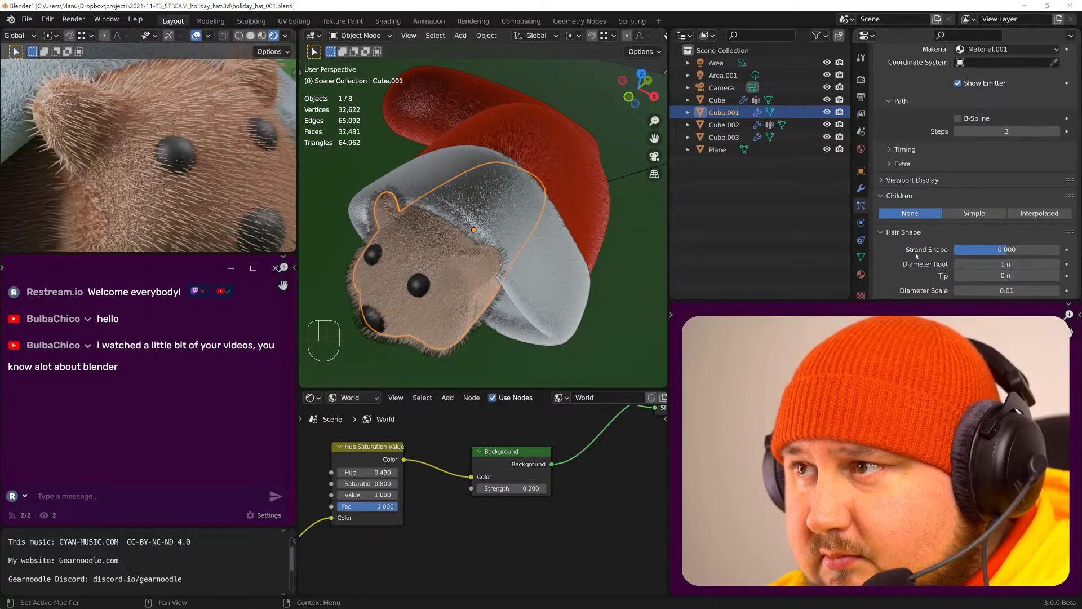
{"action": "scroll", "coordinate": [958, 248], "scroll_direction": "down", "scroll_amount": 1}
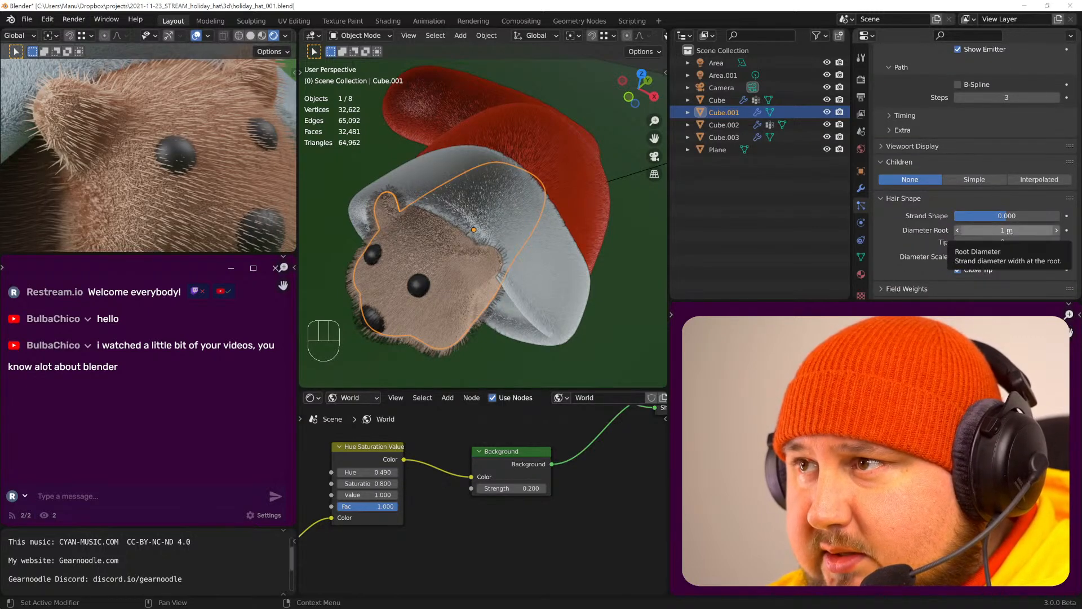
{"action": "left_click", "coordinate": [1007, 230]}
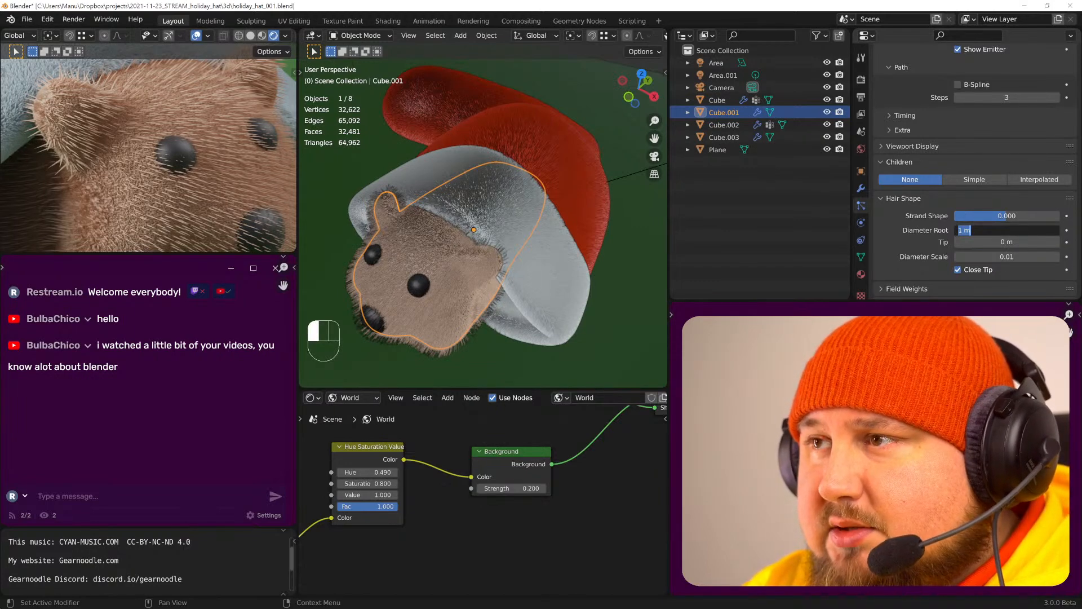
{"action": "type", "text": ".01"}
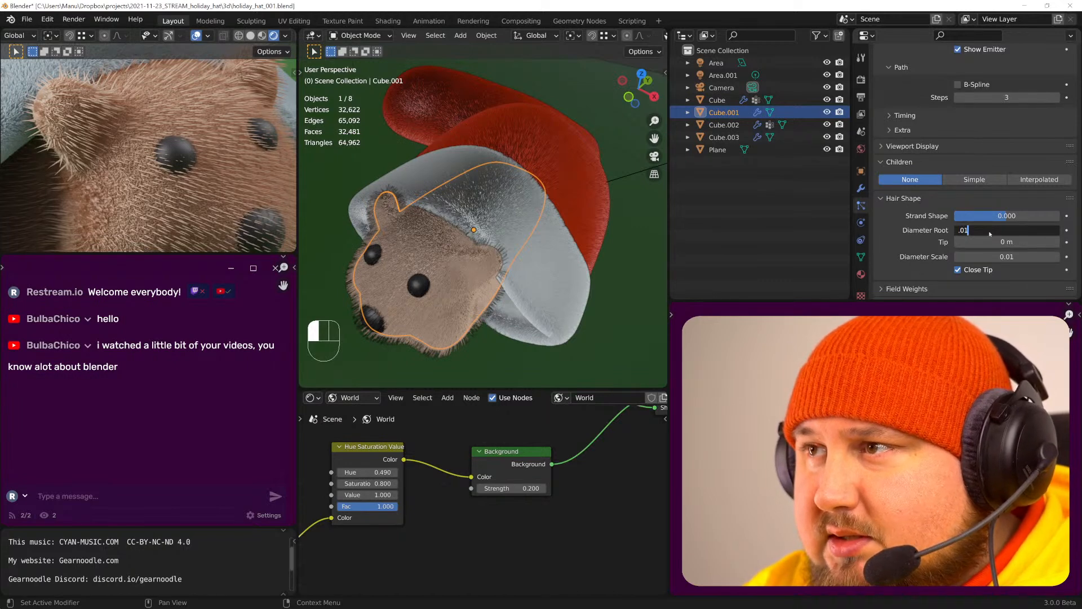
{"action": "key", "text": "Return"}
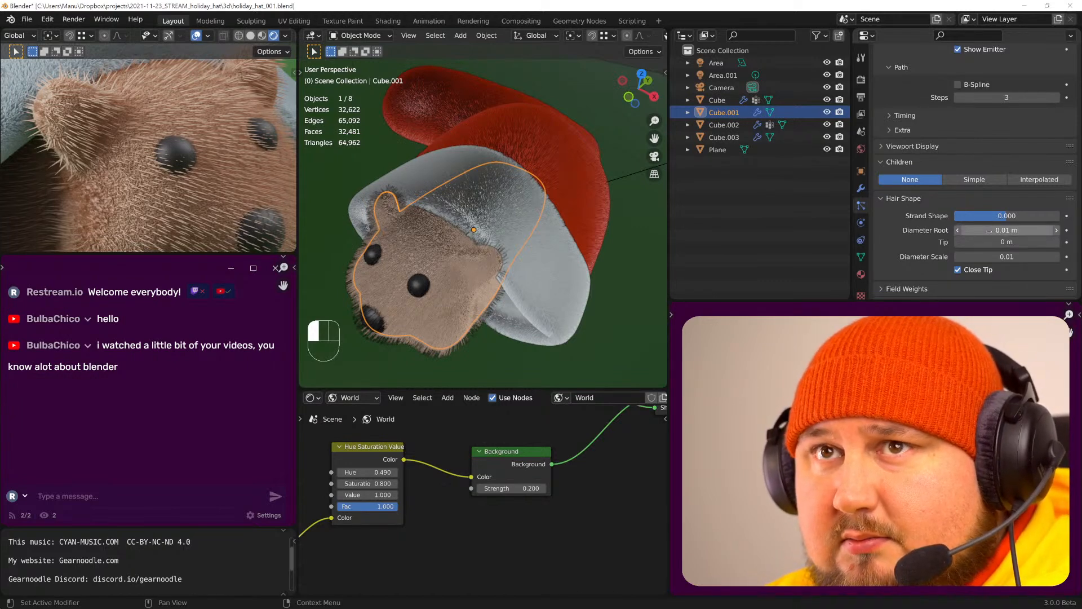
- Change the root diameter of the bear's second particle system to 0.1 m
{"action": "left_click", "coordinate": [989, 230]}
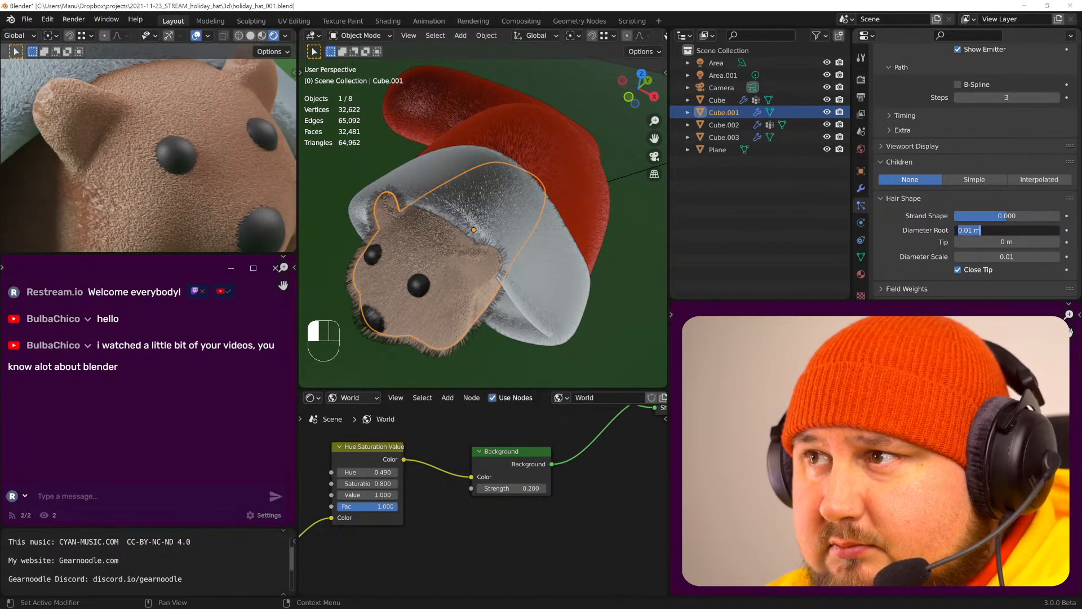
{"action": "left_click", "coordinate": [989, 230]}
{"action": "key", "text": "Left"}
{"action": "key", "text": "Left"}
{"action": "key", "text": "Return"}
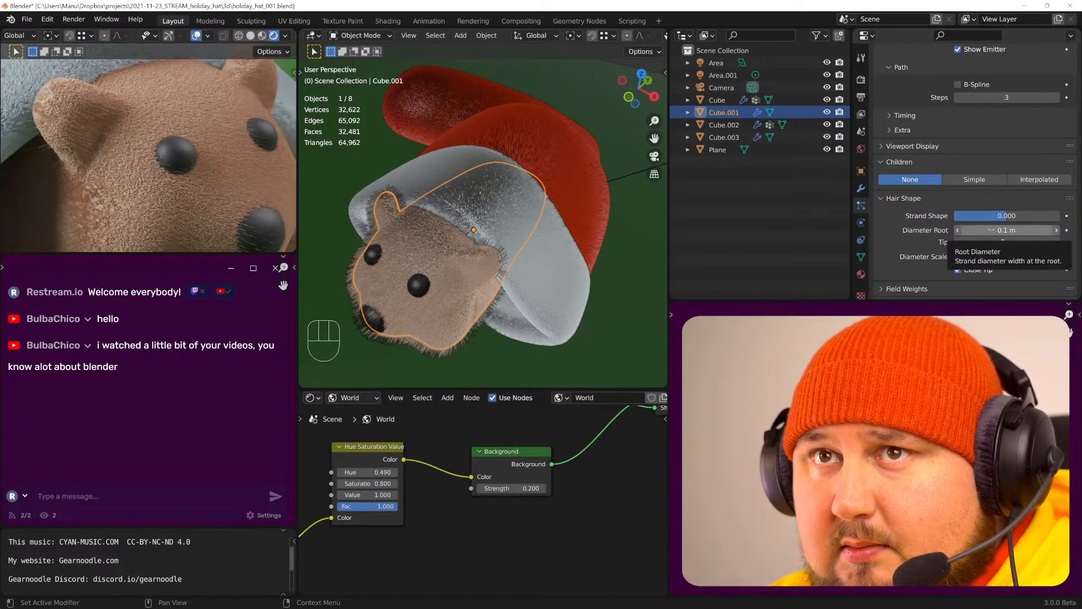
- Set the root diameter of the bear's second particle system to 0.3 m and inspect the fur around the ear
{"action": "left_click", "coordinate": [991, 230]}
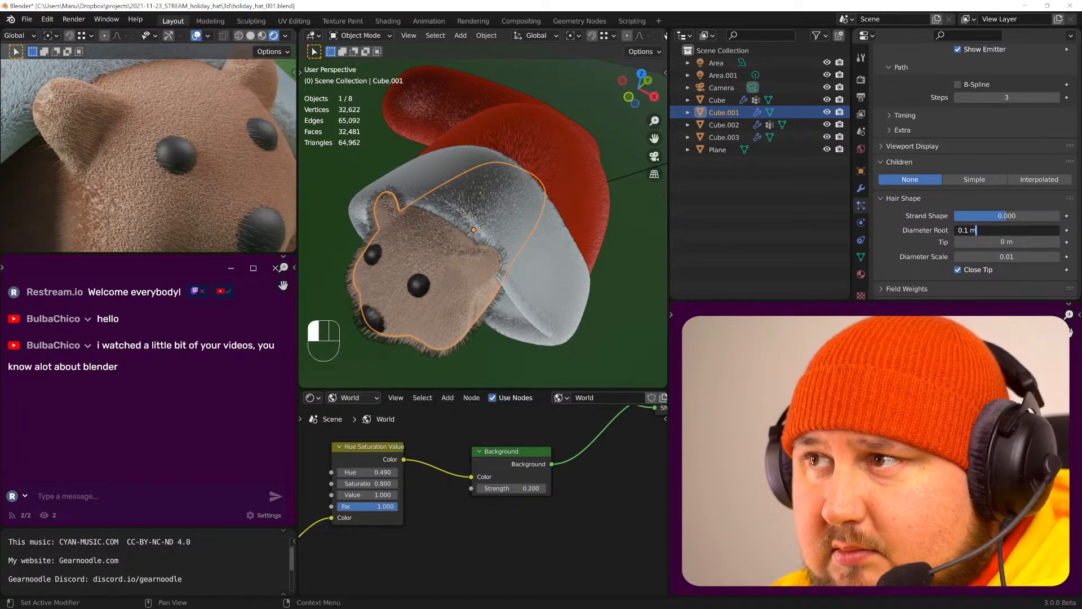
{"action": "key", "text": "Left"}
{"action": "key", "text": "BackSpace"}
{"action": "type", "text": "3"}
{"action": "key", "text": "Return"}
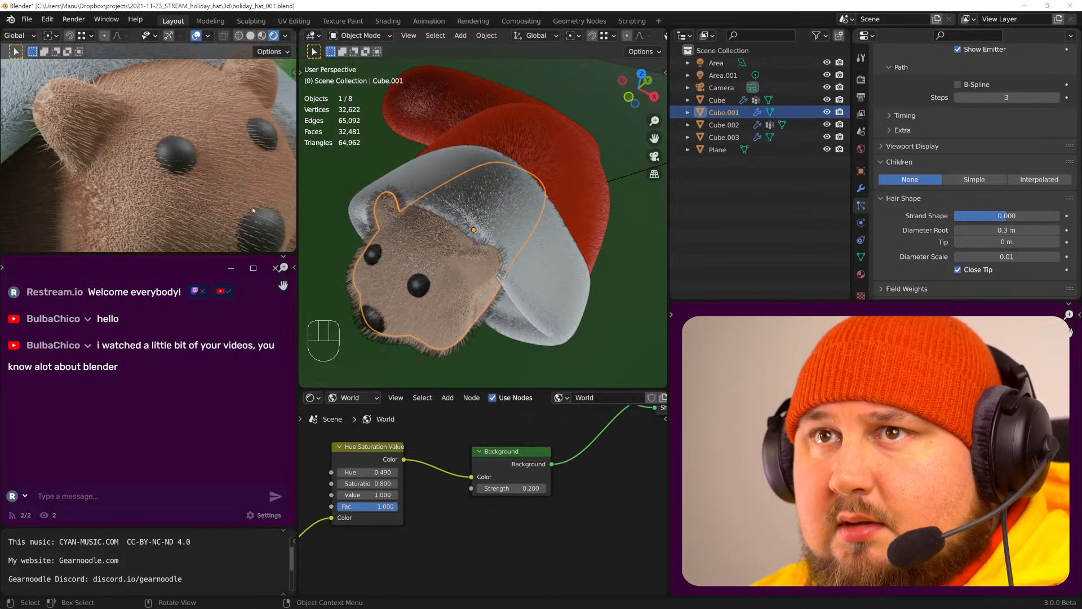
{"action": "middle_click_drag", "start_coordinate": [203, 146], "coordinate": [195, 176], "text": "shift"}
{"action": "scroll", "coordinate": [155, 121], "scroll_direction": "up", "scroll_amount": 4}
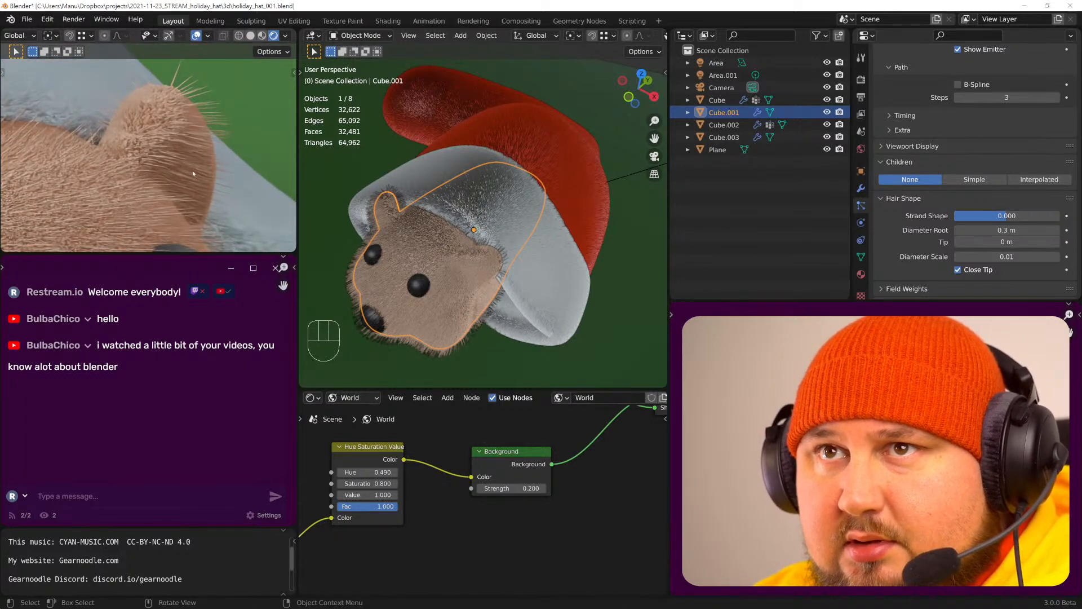
- Enable Use Modifier Stack for the emission source of the bear's second particle system
{"action": "scroll", "coordinate": [923, 228], "scroll_direction": "down", "scroll_amount": 3}
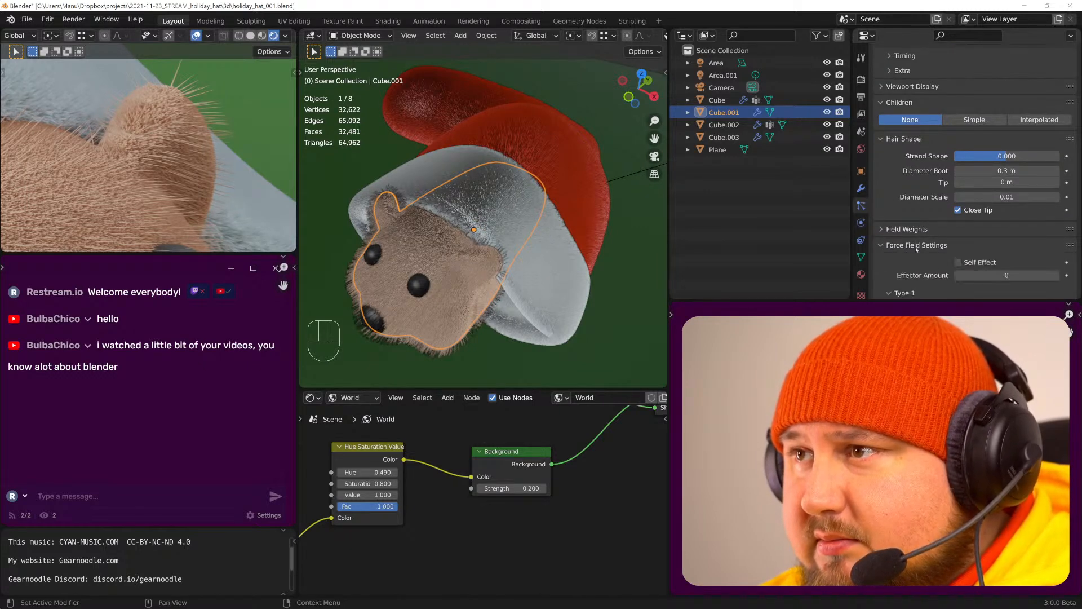
{"action": "left_click", "coordinate": [908, 229]}
{"action": "left_click", "coordinate": [917, 229]}
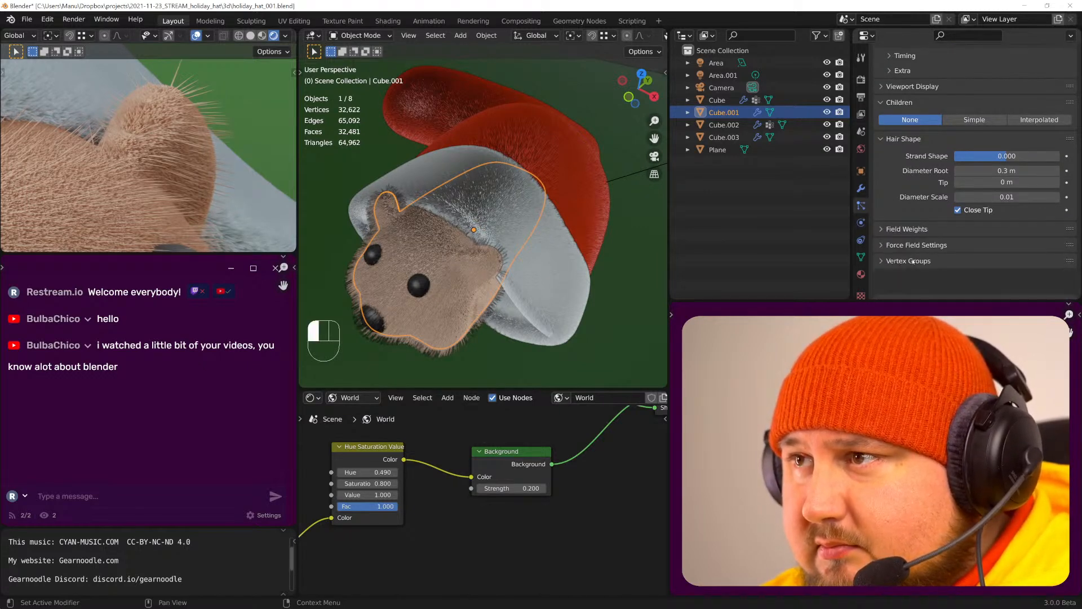
{"action": "scroll", "coordinate": [925, 273], "scroll_direction": "up", "scroll_amount": 13}
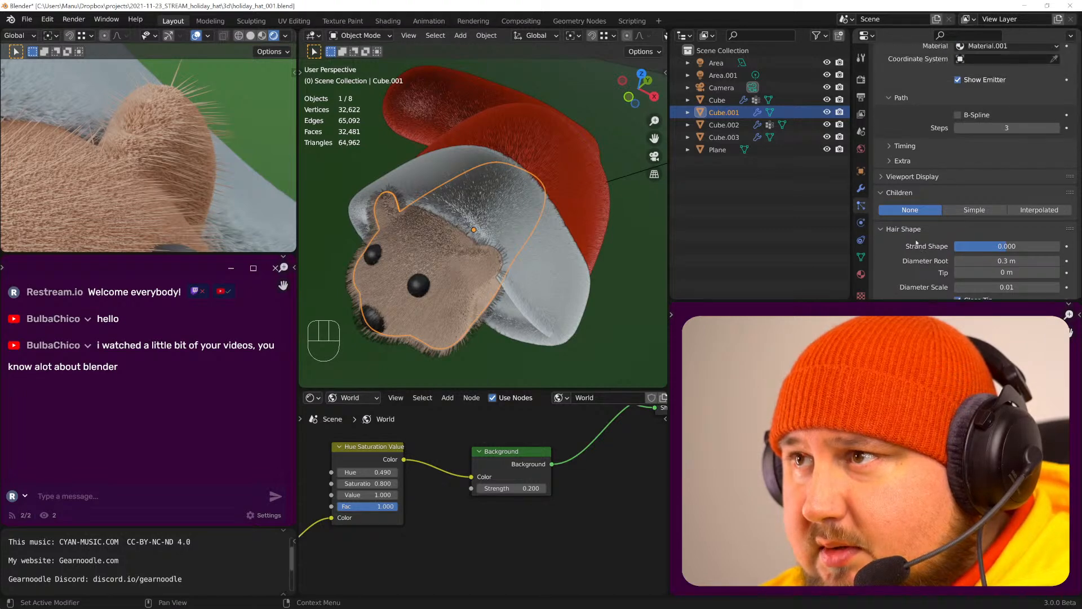
{"action": "scroll", "coordinate": [918, 239], "scroll_direction": "up", "scroll_amount": 11}
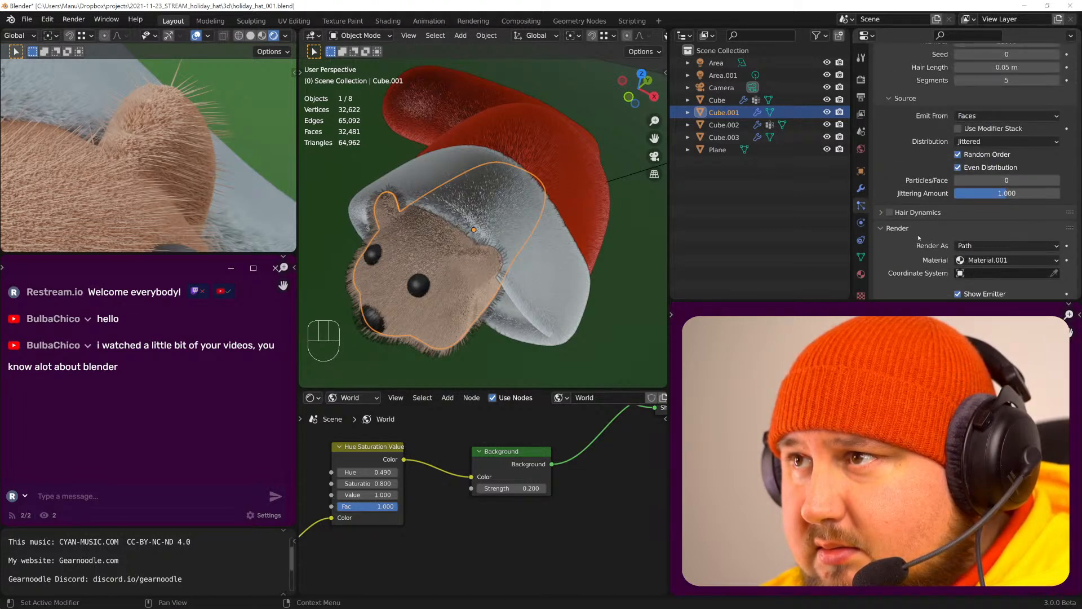
{"action": "scroll", "coordinate": [918, 237], "scroll_direction": "up", "scroll_amount": 2}
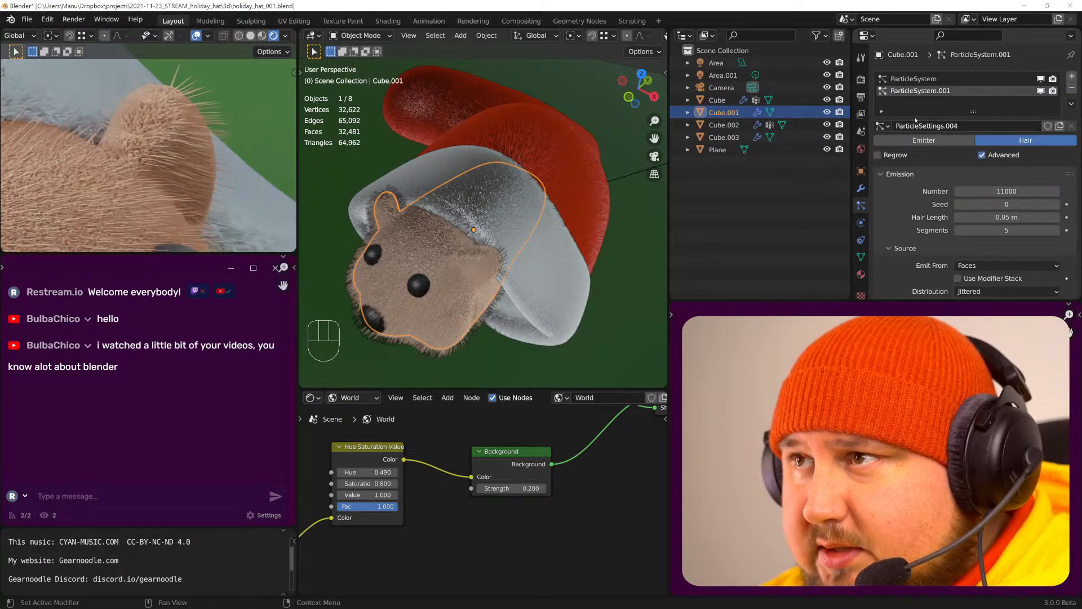
{"action": "left_click", "coordinate": [923, 81]}
{"action": "left_click", "coordinate": [924, 92]}
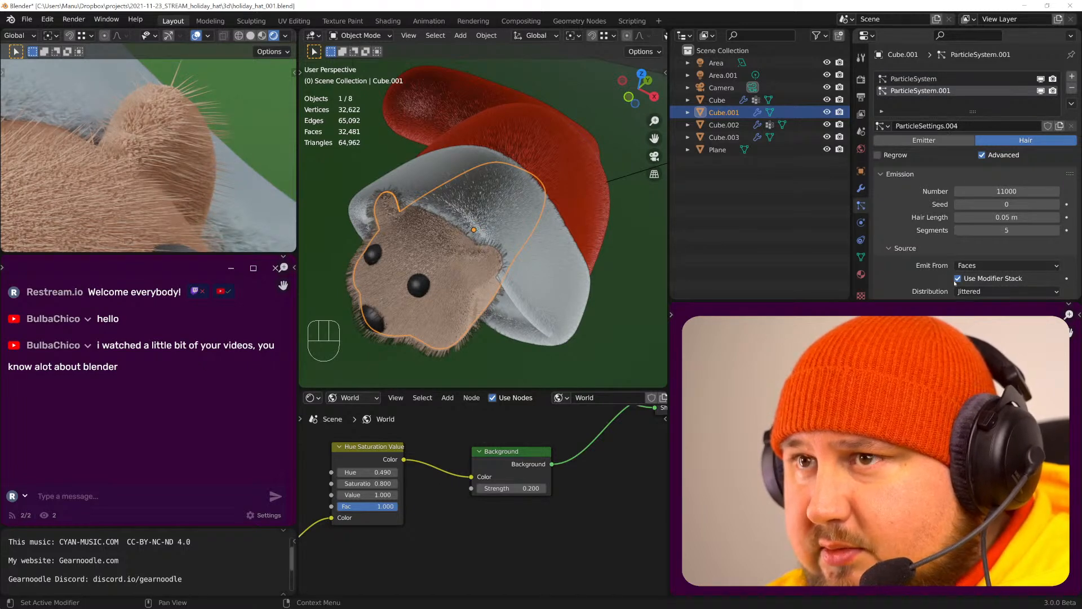
- Try a Brownian force of 0.02 in the physics of the bear's second particle system
{"action": "left_click", "coordinate": [901, 174]}
{"action": "scroll", "coordinate": [925, 208], "scroll_direction": "down", "scroll_amount": 2}
{"action": "left_click", "coordinate": [918, 195]}
{"action": "scroll", "coordinate": [908, 190], "scroll_direction": "down", "scroll_amount": 2}
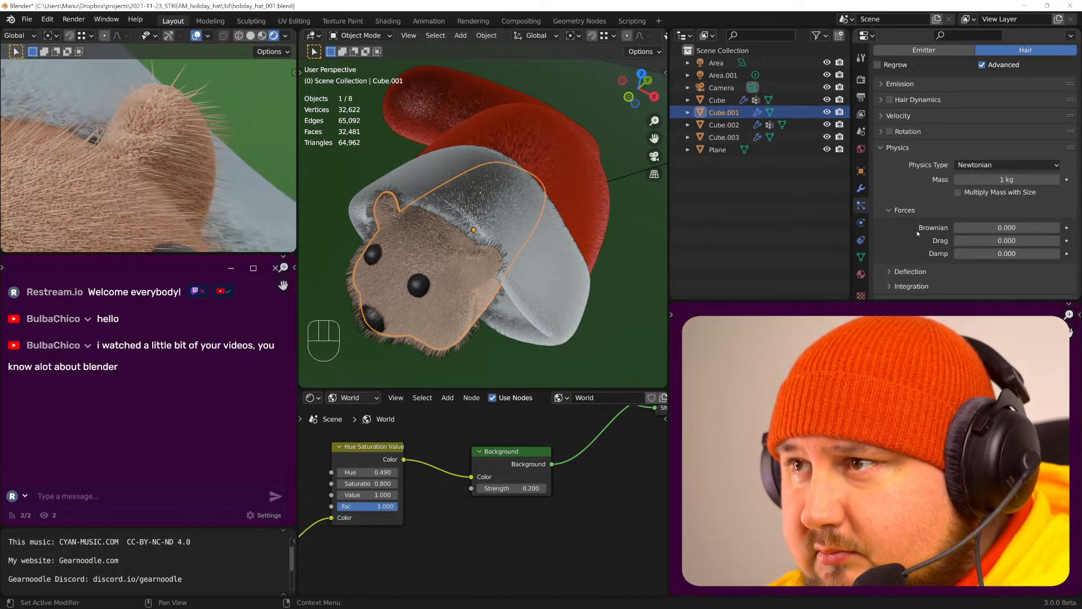
{"action": "scroll", "coordinate": [914, 239], "scroll_direction": "down", "scroll_amount": 2}
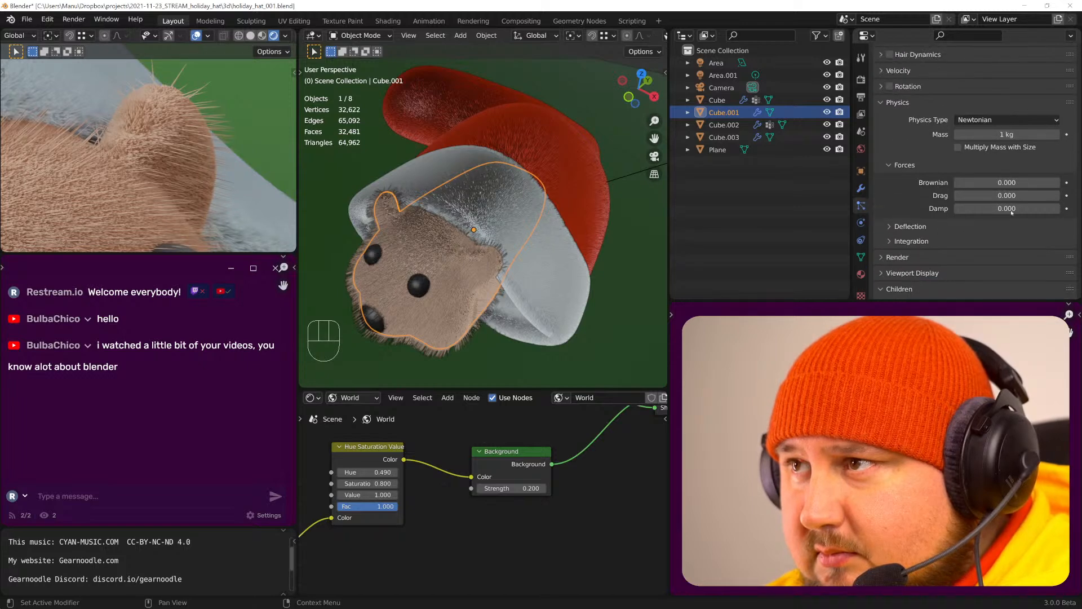
{"action": "left_click", "coordinate": [994, 182]}
{"action": "type", "text": "0.0"}
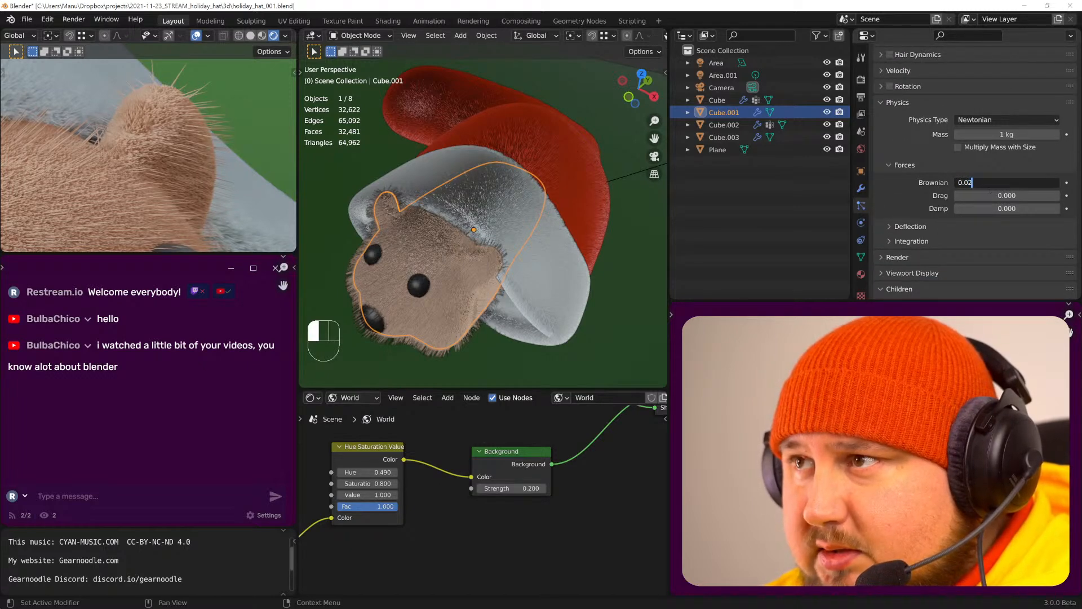
{"action": "type", "text": "2"}
{"action": "key", "text": "Return"}
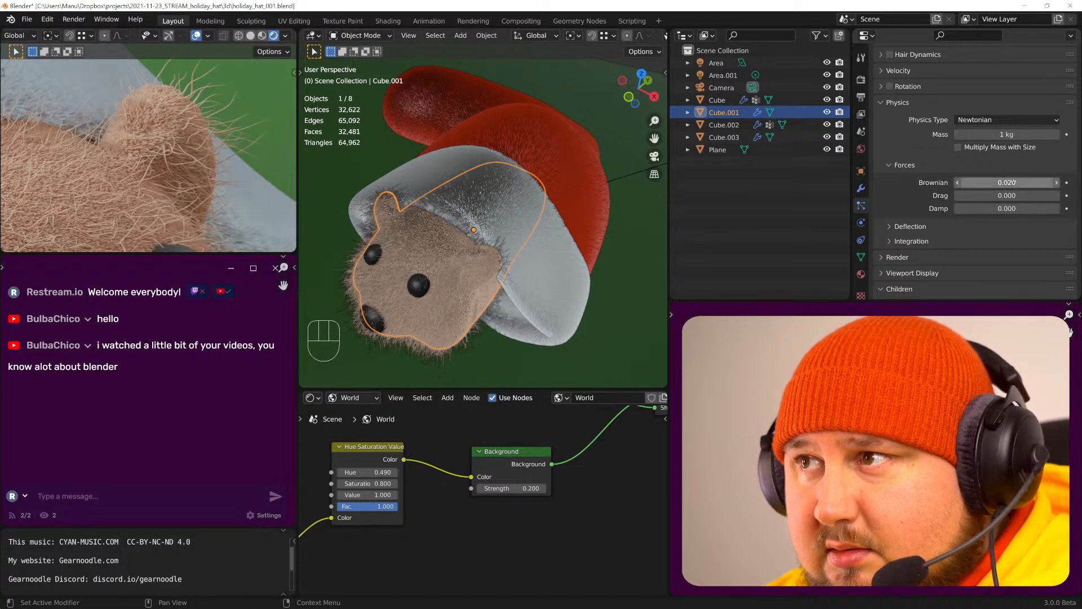
- Reset the Brownian force of the bear's second particle system to 0
{"action": "left_click", "coordinate": [994, 183]}
{"action": "type", "text": "0"}
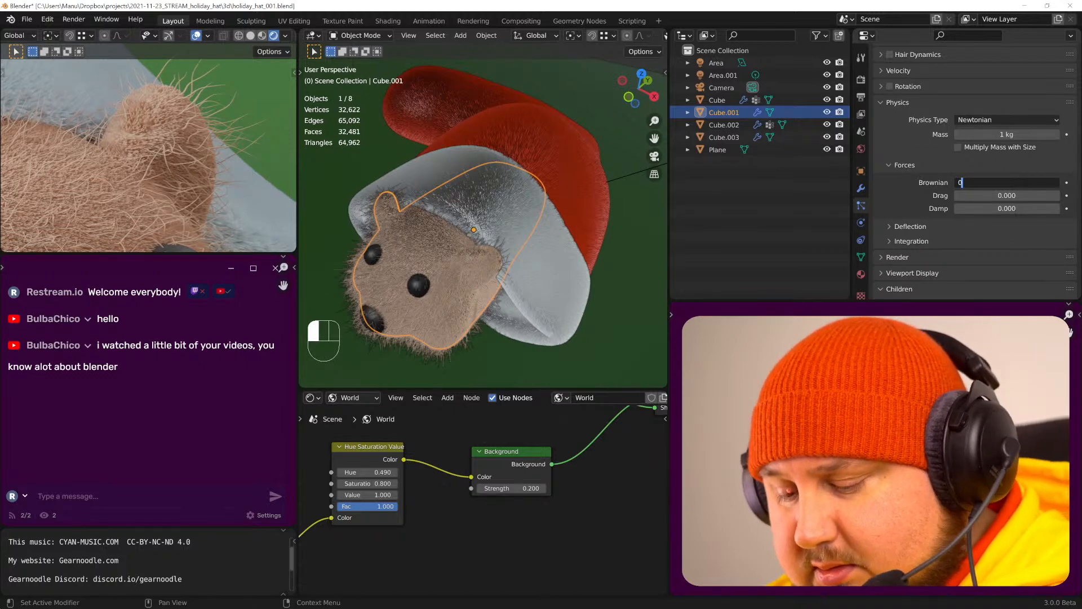
{"action": "key", "text": "Return"}
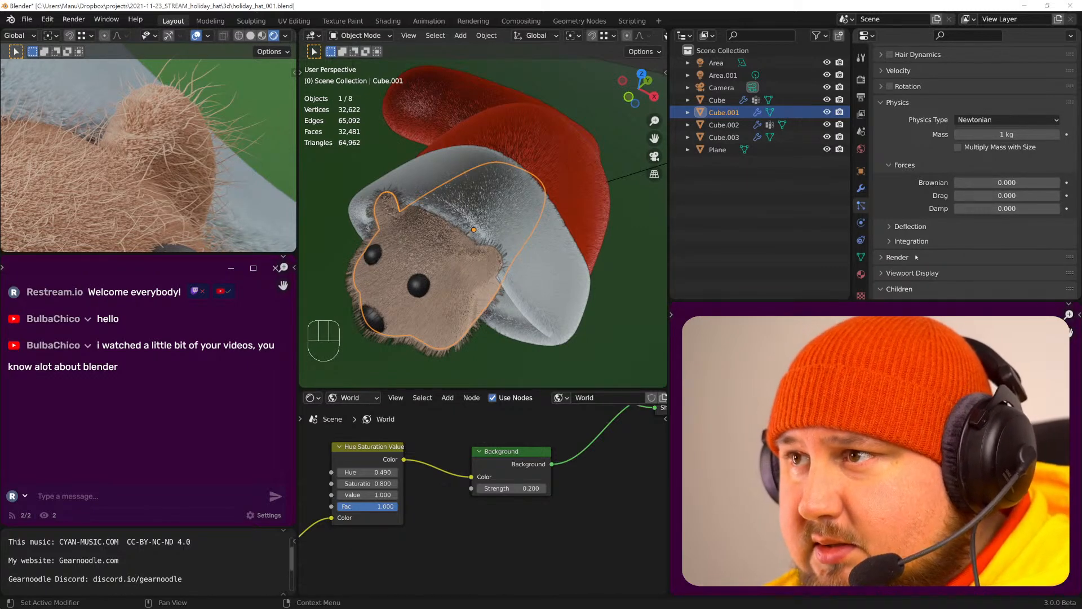
- Look through the hair shape, texture, field weight and force field settings of the bear's second particle system
{"action": "scroll", "coordinate": [935, 260], "scroll_direction": "down", "scroll_amount": 2}
{"action": "scroll", "coordinate": [925, 243], "scroll_direction": "down", "scroll_amount": 2}
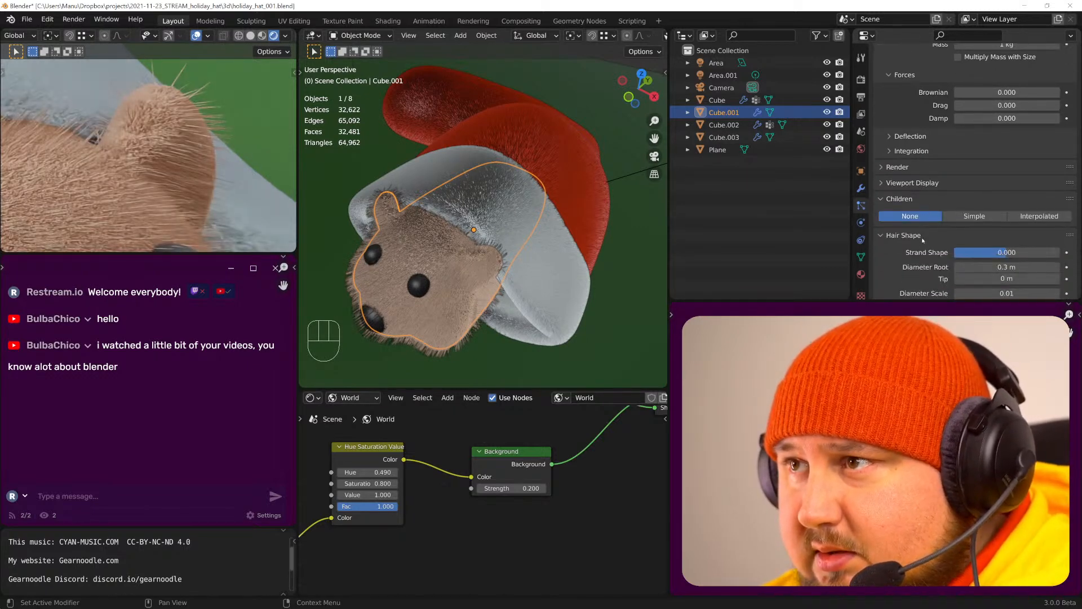
{"action": "scroll", "coordinate": [920, 208], "scroll_direction": "down", "scroll_amount": 3}
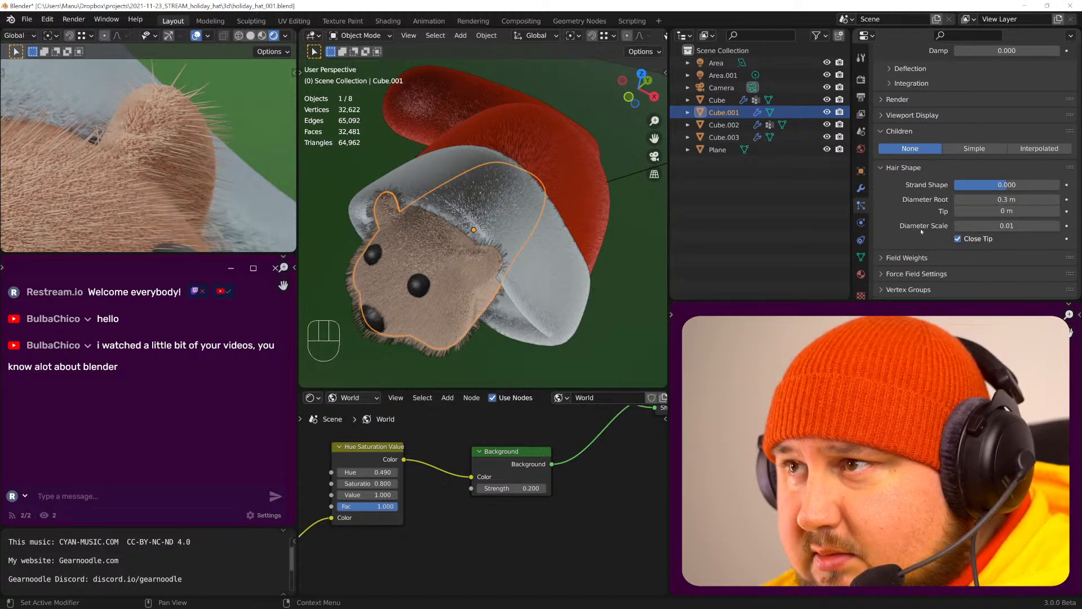
{"action": "scroll", "coordinate": [923, 225], "scroll_direction": "down", "scroll_amount": 2}
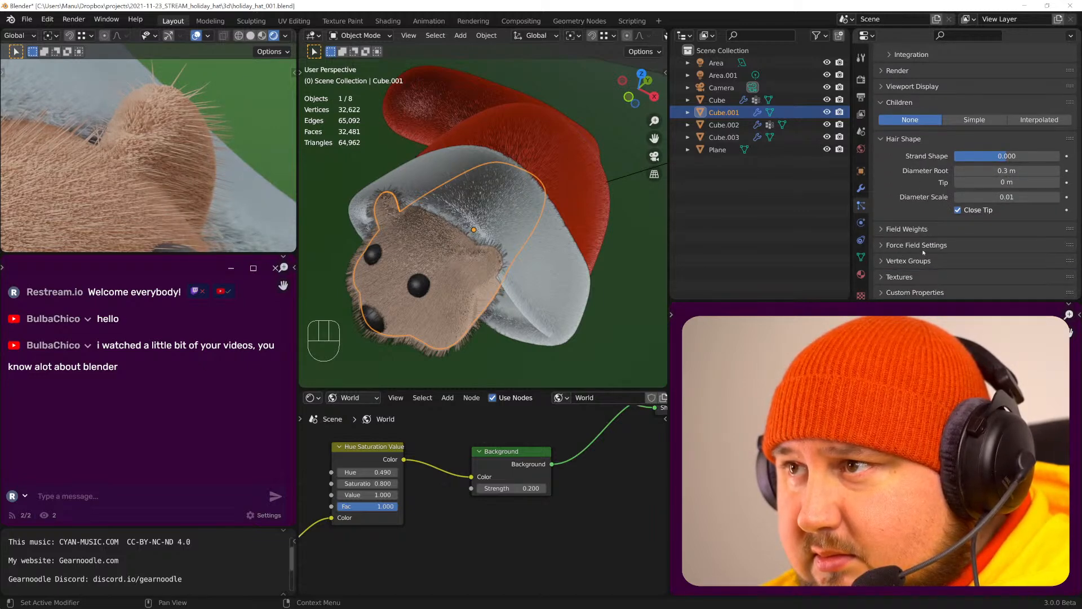
{"action": "left_click", "coordinate": [917, 278]}
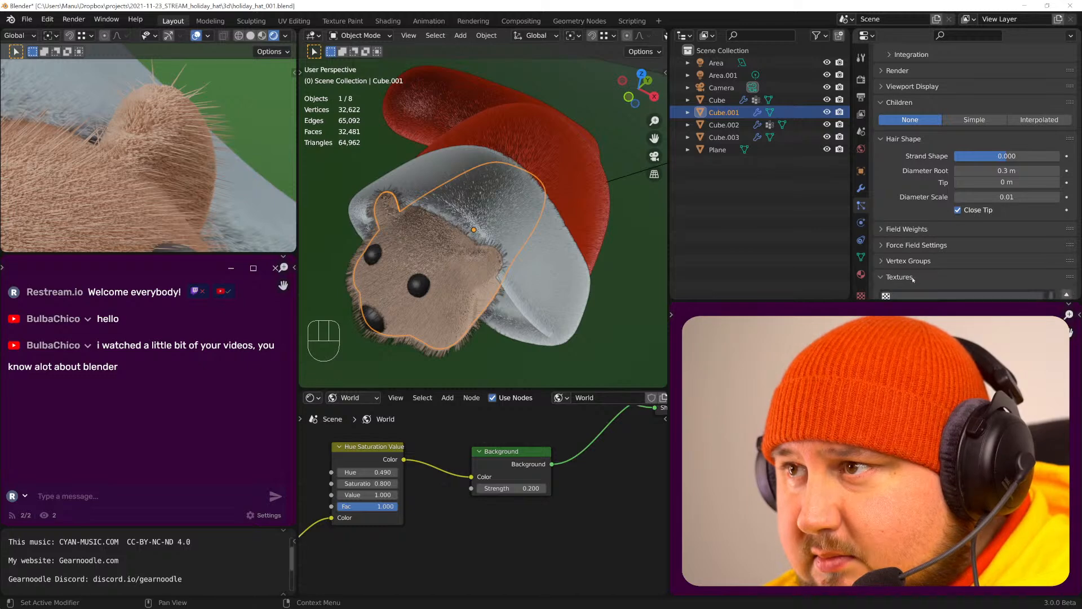
{"action": "scroll", "coordinate": [916, 252], "scroll_direction": "down", "scroll_amount": 2}
{"action": "left_click", "coordinate": [911, 245]}
{"action": "left_click", "coordinate": [915, 230]}
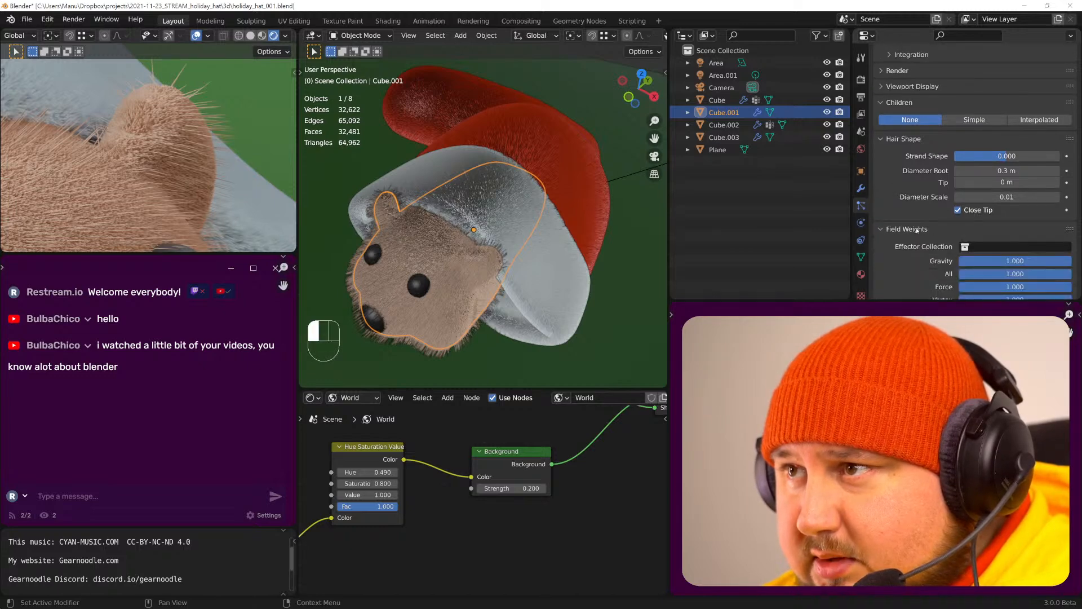
{"action": "left_click", "coordinate": [916, 230]}
{"action": "left_click", "coordinate": [915, 248]}
{"action": "left_click", "coordinate": [915, 245]}
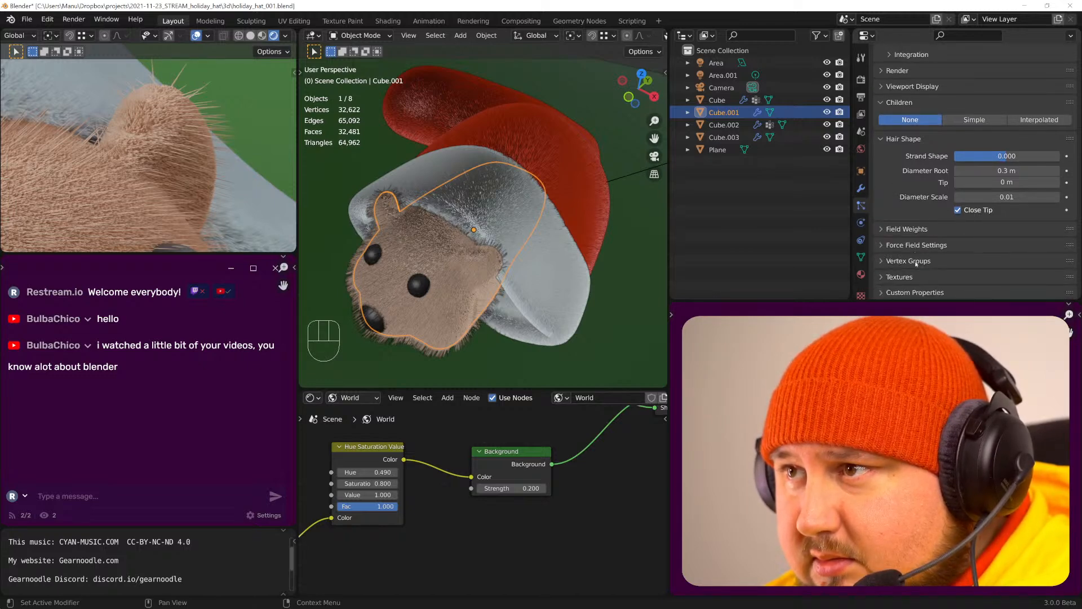
{"action": "left_click", "coordinate": [919, 246]}
{"action": "scroll", "coordinate": [919, 240], "scroll_direction": "down", "scroll_amount": 3}
{"action": "scroll", "coordinate": [918, 231], "scroll_direction": "down", "scroll_amount": 2}
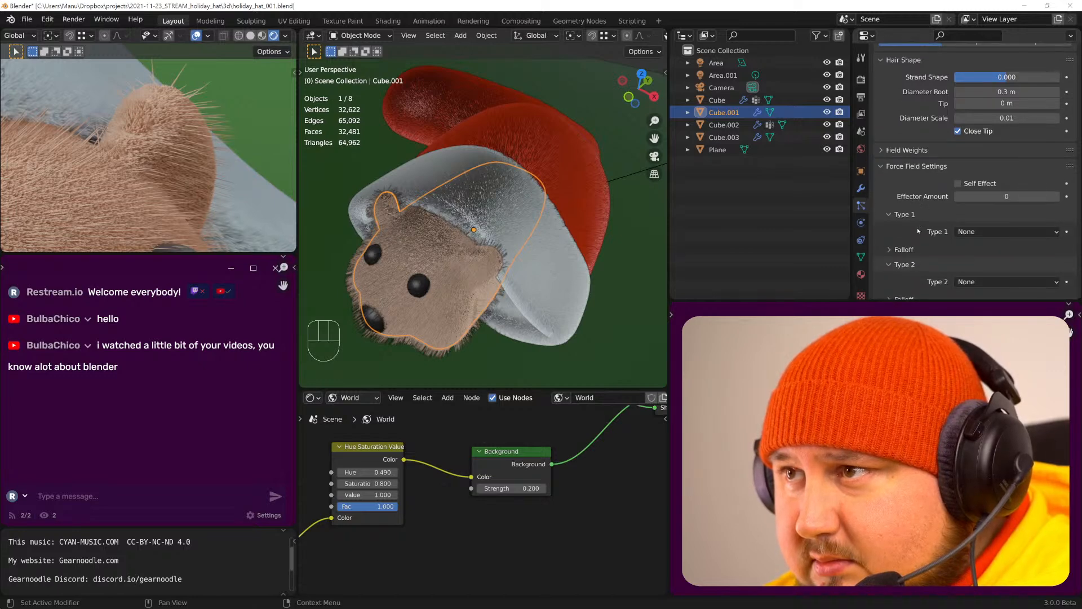
{"action": "scroll", "coordinate": [918, 228], "scroll_direction": "down", "scroll_amount": 3}
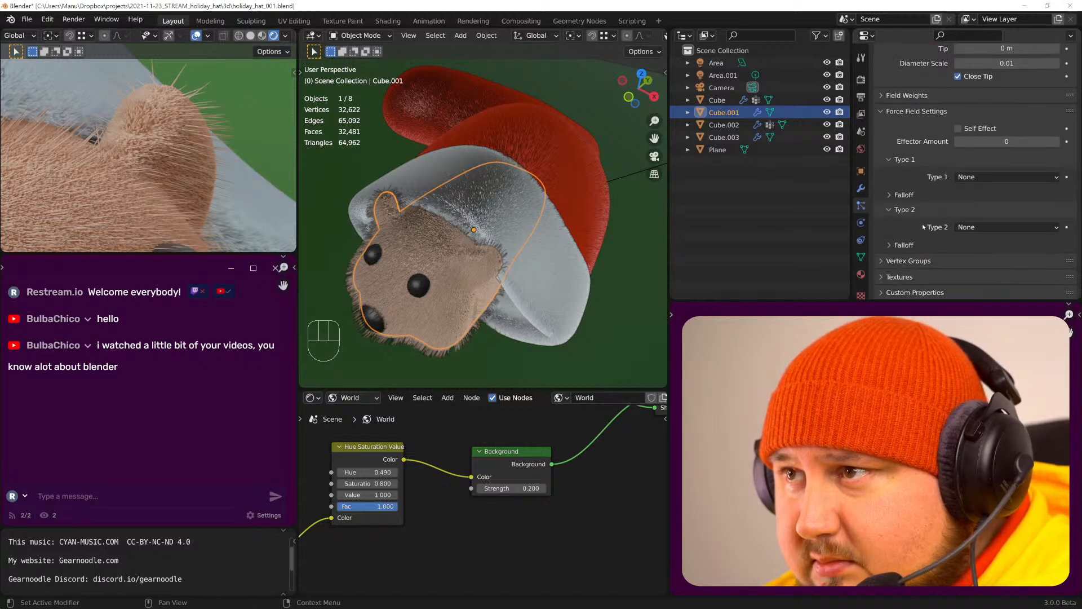
{"action": "left_click", "coordinate": [916, 112]}
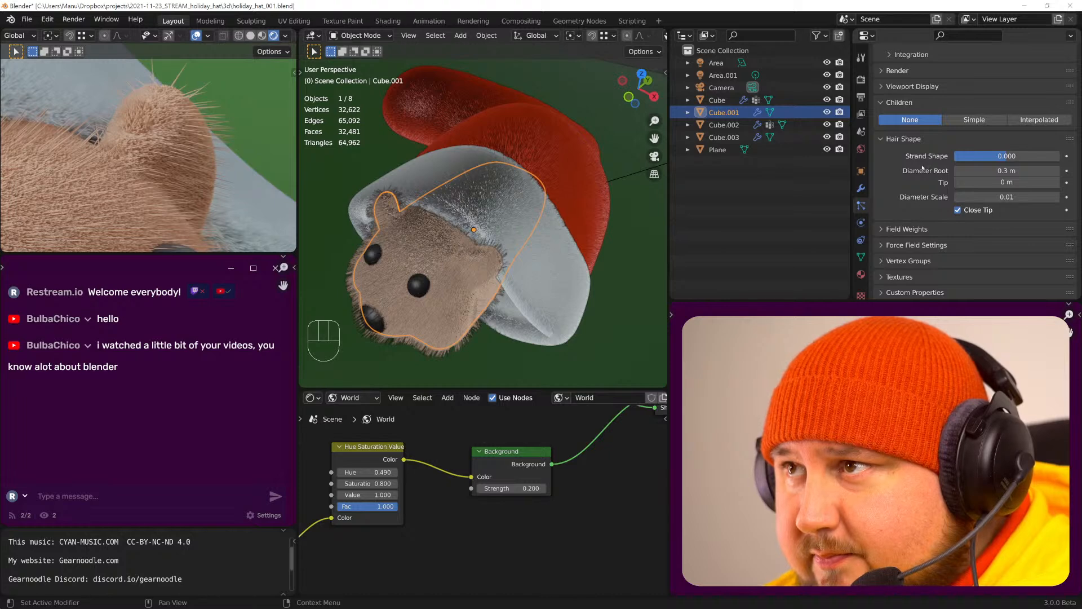
- Examine the render settings of the bear's second particle system, including its path, timing and extra options
{"action": "scroll", "coordinate": [929, 179], "scroll_direction": "up", "scroll_amount": 1}
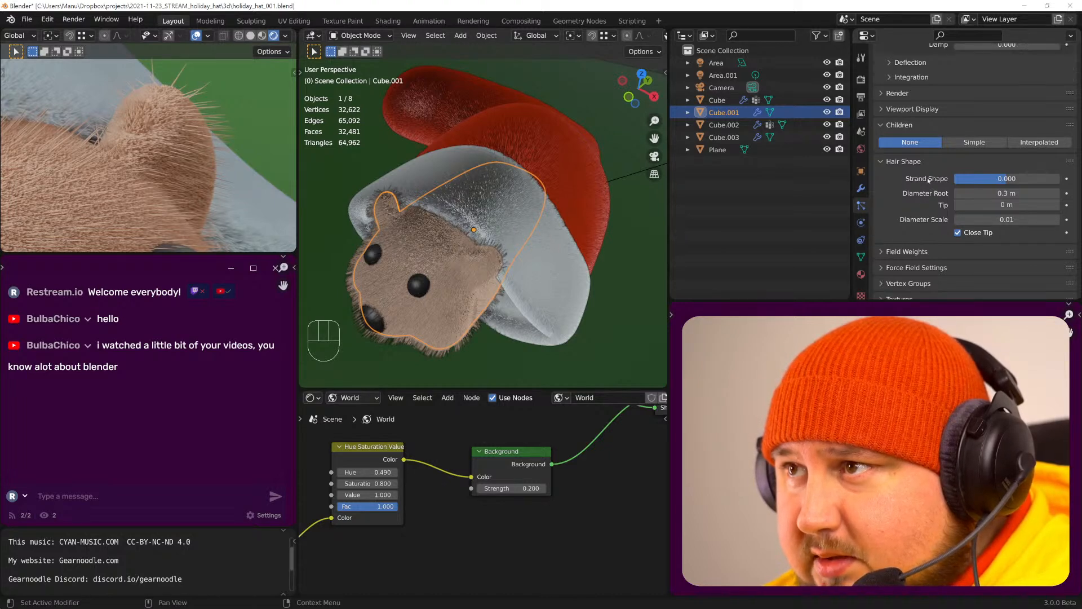
{"action": "scroll", "coordinate": [931, 152], "scroll_direction": "up", "scroll_amount": 1}
{"action": "left_click", "coordinate": [931, 144]}
{"action": "left_click", "coordinate": [929, 143]}
{"action": "left_click", "coordinate": [924, 129]}
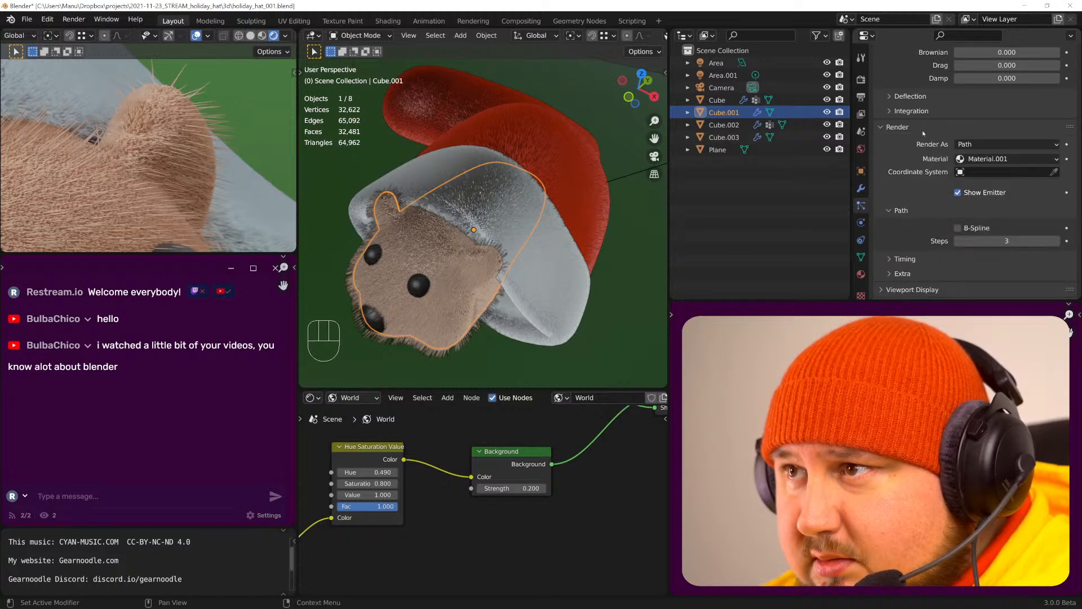
{"action": "scroll", "coordinate": [927, 162], "scroll_direction": "down", "scroll_amount": 2}
{"action": "left_click", "coordinate": [907, 239]}
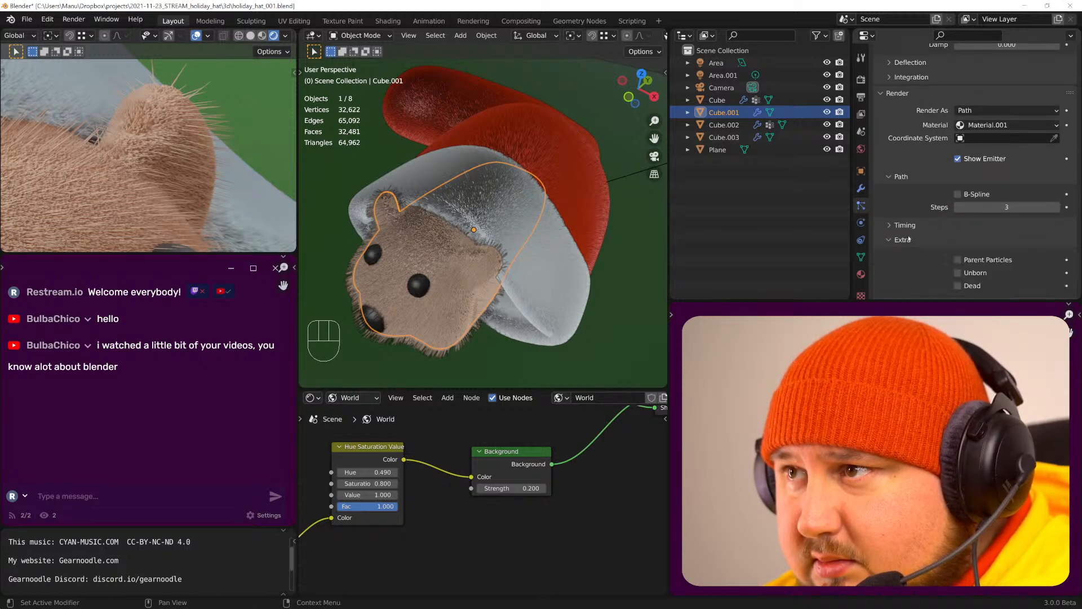
{"action": "scroll", "coordinate": [908, 240], "scroll_direction": "down", "scroll_amount": 1}
{"action": "left_click", "coordinate": [904, 229]}
{"action": "left_click", "coordinate": [912, 214]}
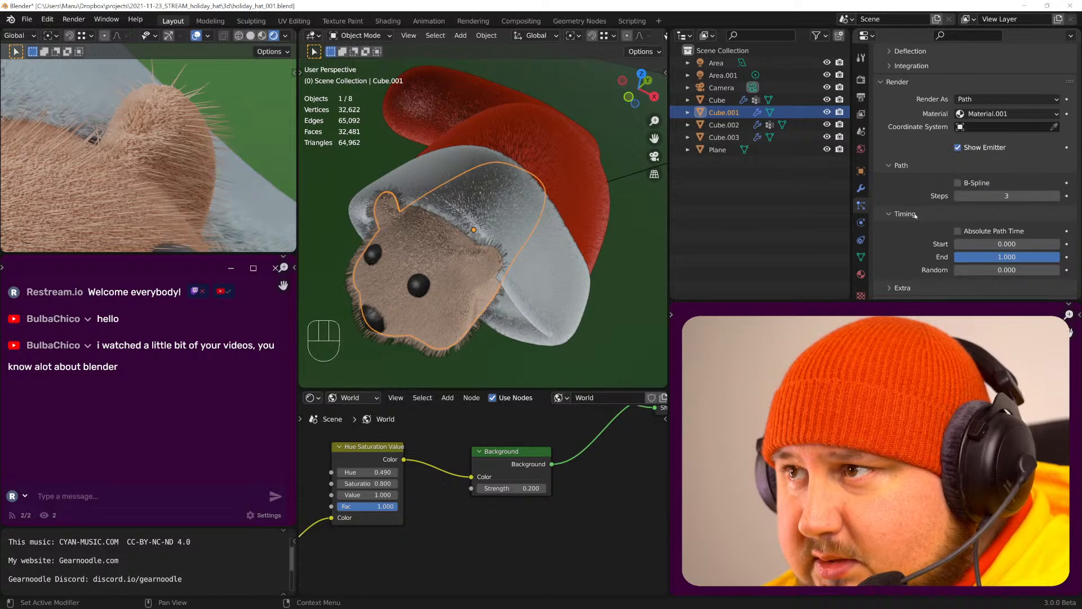
{"action": "left_click", "coordinate": [913, 214]}
{"action": "scroll", "coordinate": [919, 186], "scroll_direction": "up", "scroll_amount": 5}
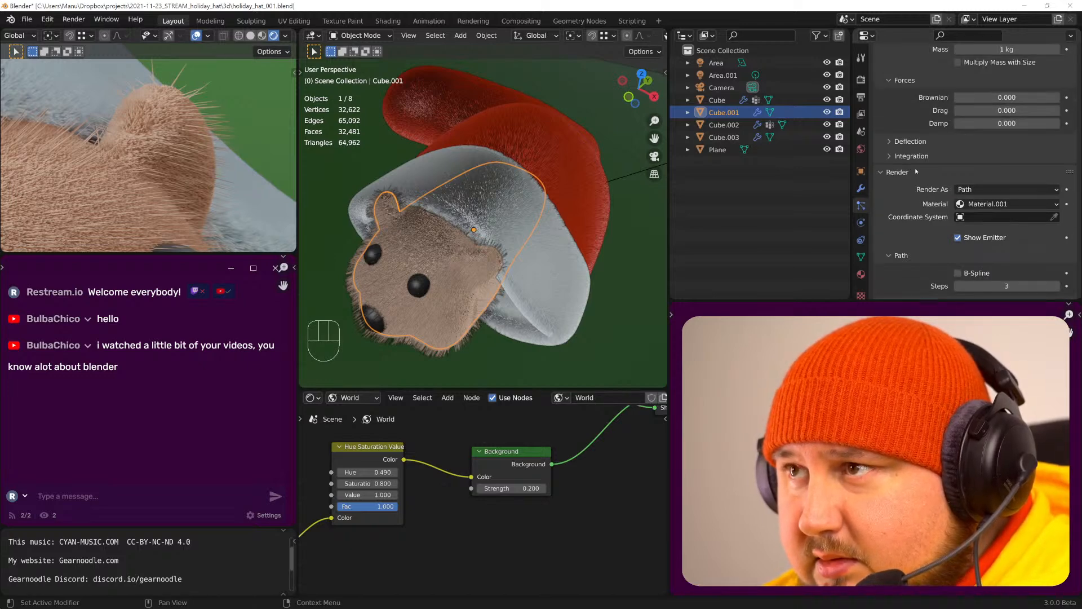
{"action": "left_click", "coordinate": [915, 171]}
- Check the integration, deflection and hair dynamics options of the bear's second particle system
{"action": "left_click", "coordinate": [915, 157]}
{"action": "left_click", "coordinate": [913, 141]}
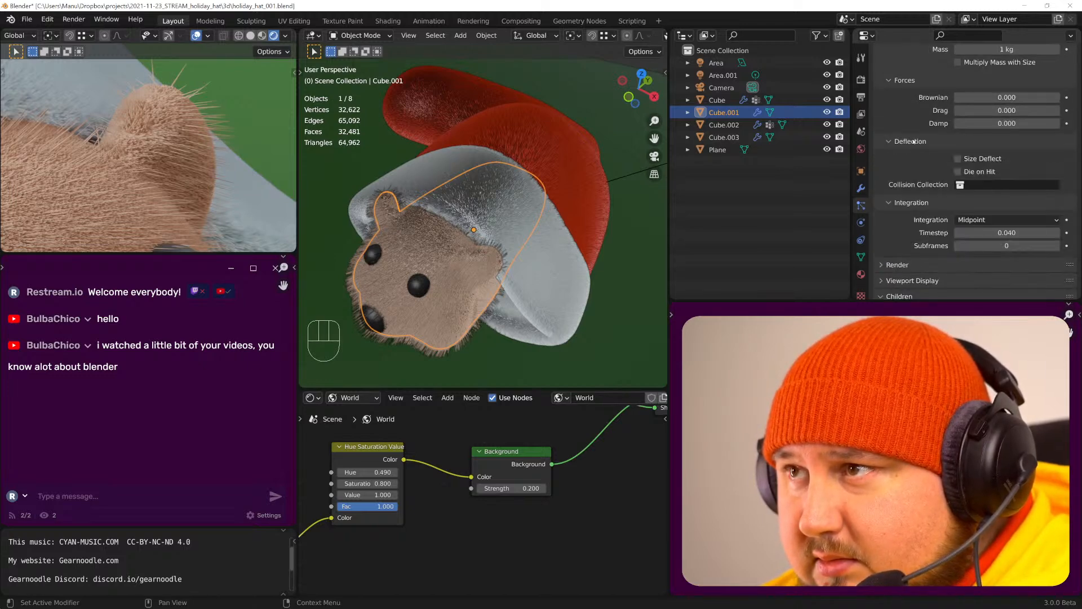
{"action": "left_click", "coordinate": [913, 141]}
{"action": "left_click", "coordinate": [914, 158]}
{"action": "scroll", "coordinate": [918, 158], "scroll_direction": "up", "scroll_amount": 6}
{"action": "scroll", "coordinate": [916, 170], "scroll_direction": "up", "scroll_amount": 2}
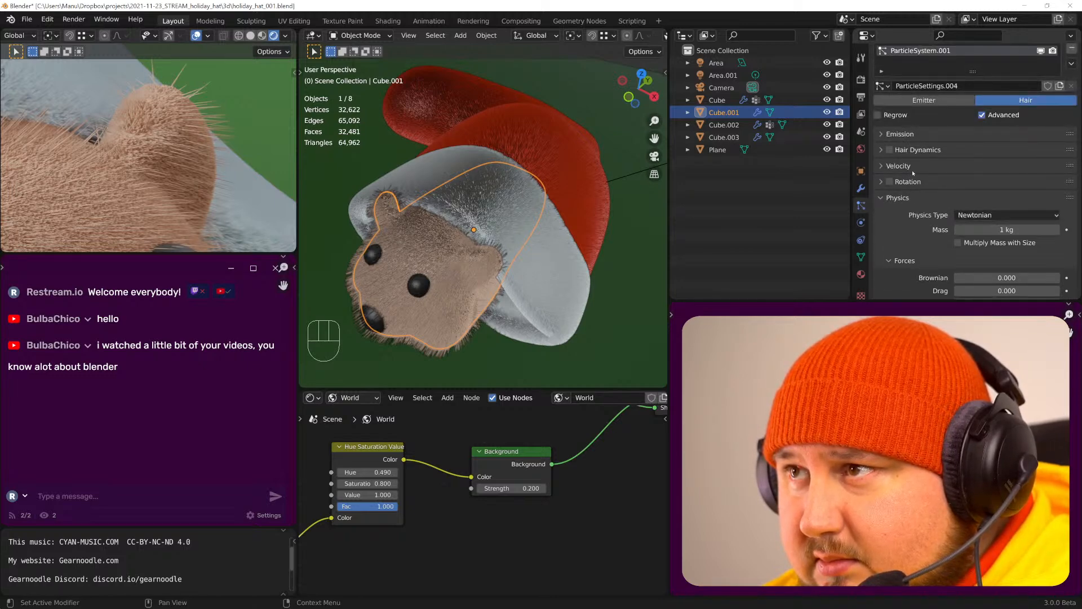
{"action": "left_click", "coordinate": [913, 151]}
{"action": "left_click", "coordinate": [914, 150]}
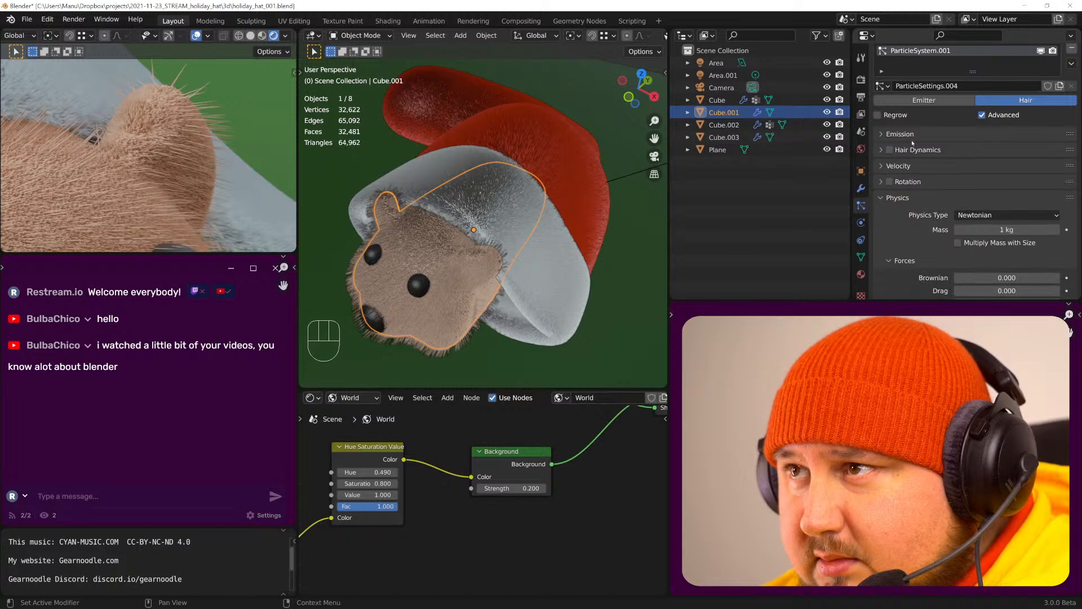
- Review the emission, hair dynamics, velocity and rotation settings of the bear's second particle system
{"action": "left_click", "coordinate": [913, 135]}
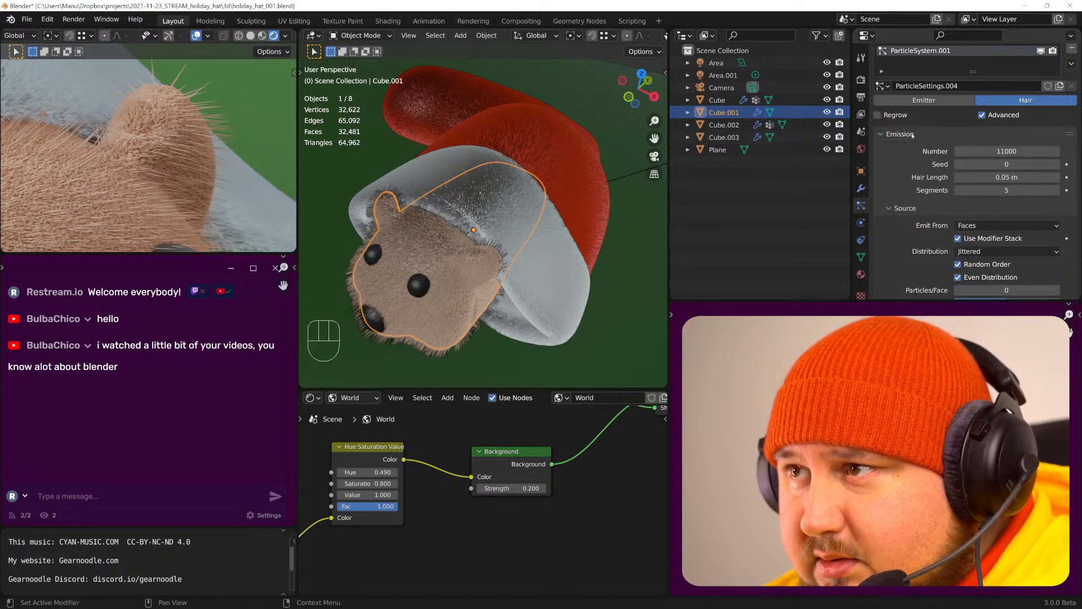
{"action": "scroll", "coordinate": [913, 136], "scroll_direction": "down", "scroll_amount": 6}
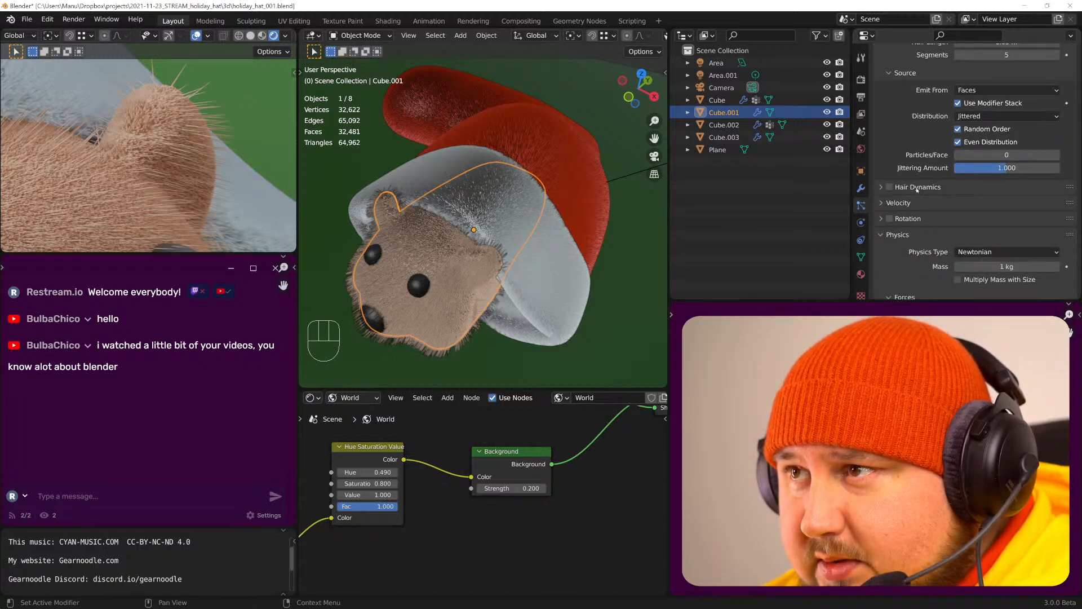
{"action": "left_click", "coordinate": [917, 188]}
{"action": "scroll", "coordinate": [916, 186], "scroll_direction": "down", "scroll_amount": 2}
{"action": "left_click", "coordinate": [918, 179]}
{"action": "scroll", "coordinate": [919, 180], "scroll_direction": "down", "scroll_amount": 1}
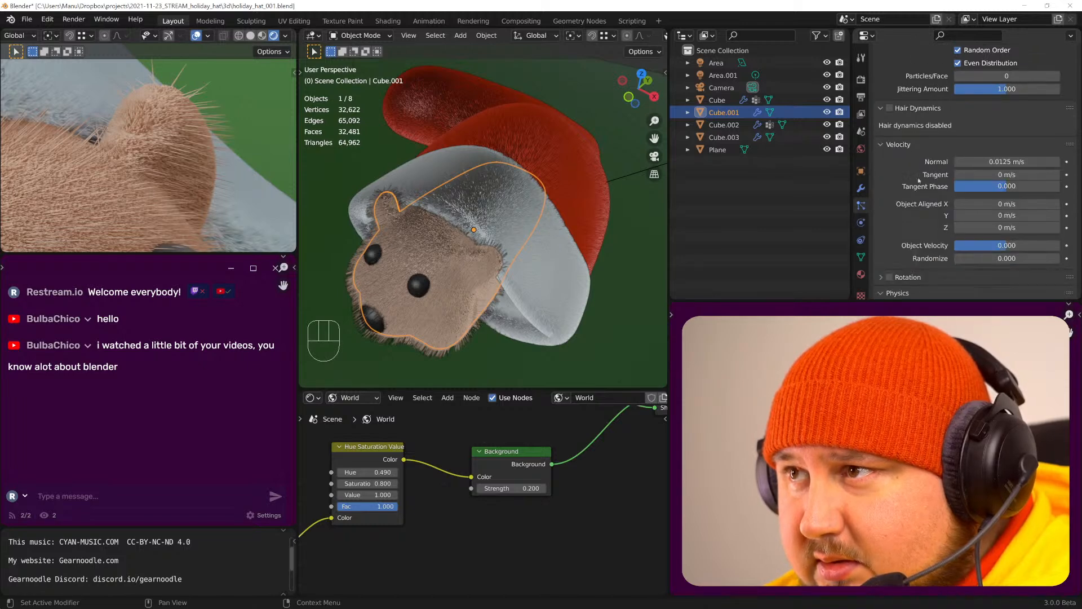
{"action": "scroll", "coordinate": [919, 181], "scroll_direction": "down", "scroll_amount": 5}
{"action": "left_click", "coordinate": [923, 193]}
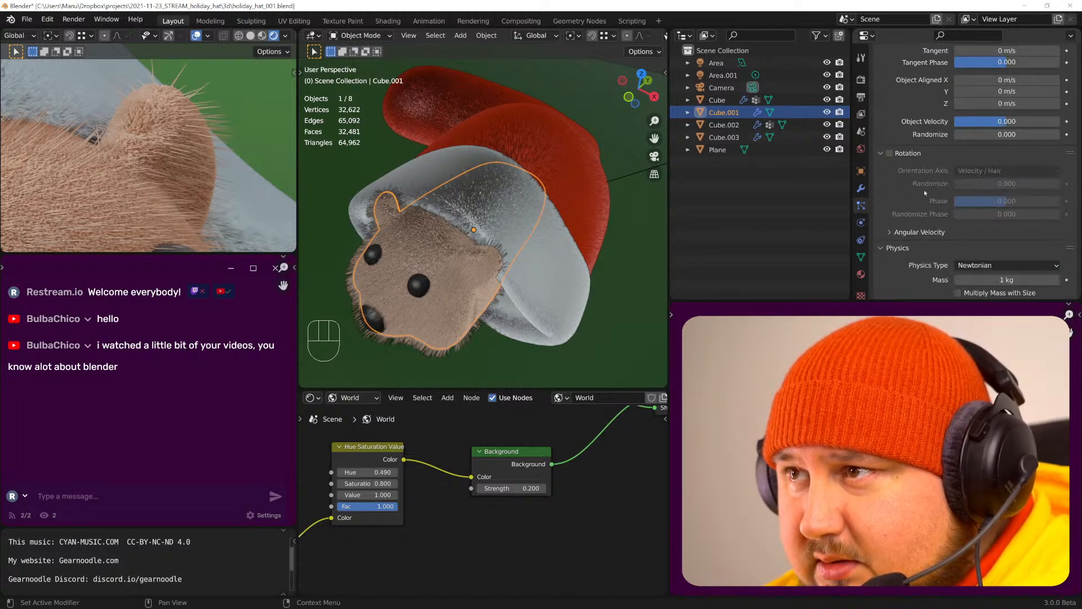
{"action": "scroll", "coordinate": [925, 195], "scroll_direction": "down", "scroll_amount": 1}
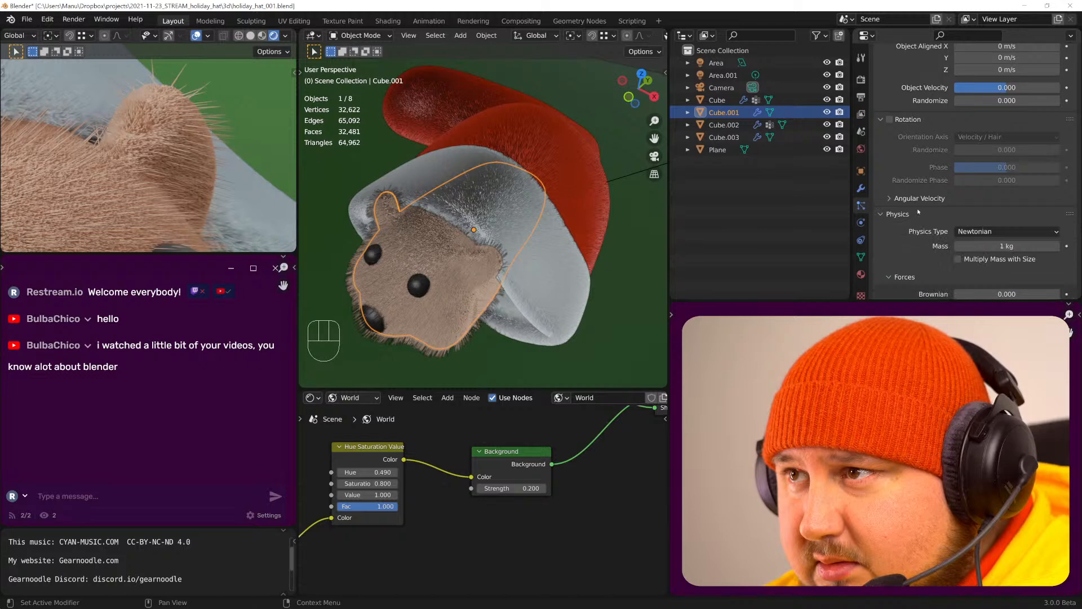
{"action": "scroll", "coordinate": [925, 208], "scroll_direction": "down", "scroll_amount": 4}
{"action": "scroll", "coordinate": [929, 202], "scroll_direction": "down", "scroll_amount": 3}
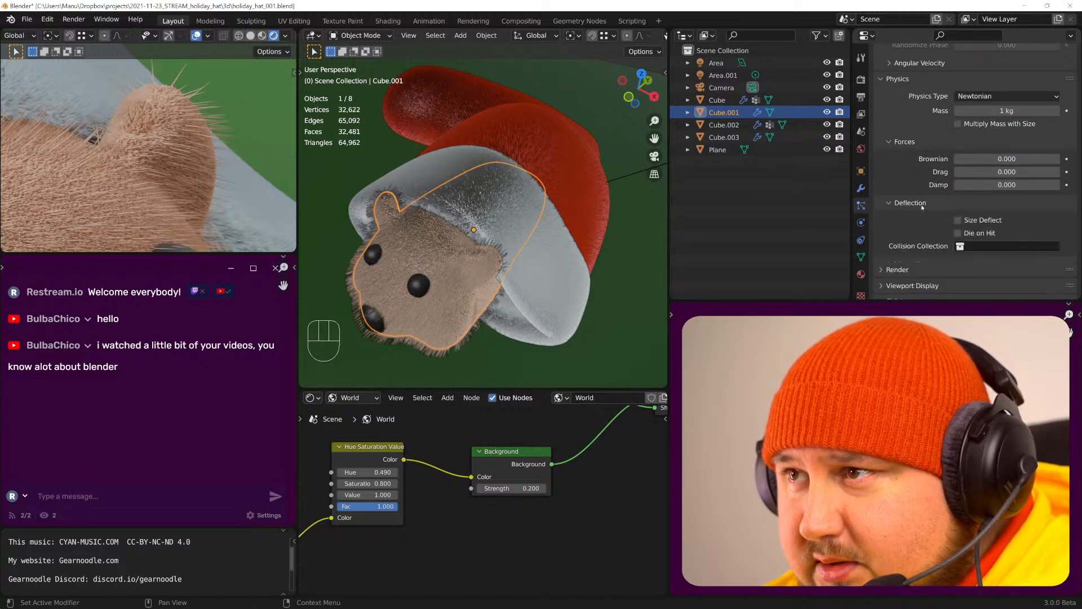
- Review the expanded deflection, integration, render, viewport display, children and hair shape settings of the bear's second particle system
{"action": "left_click", "coordinate": [918, 169]}
{"action": "left_click", "coordinate": [912, 230]}
{"action": "scroll", "coordinate": [916, 214], "scroll_direction": "down", "scroll_amount": 4}
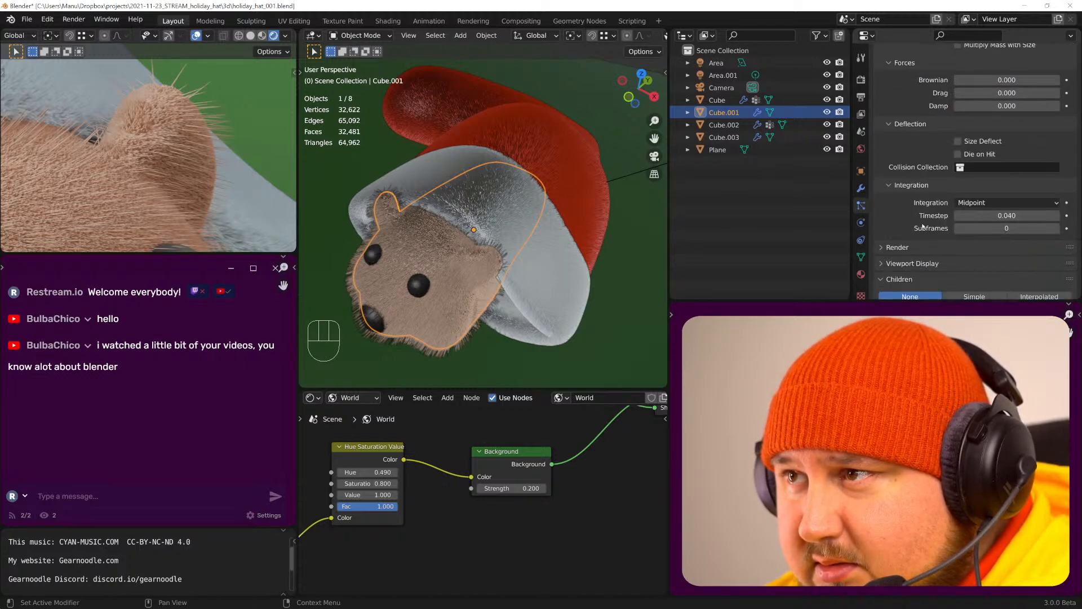
{"action": "left_click", "coordinate": [915, 203]}
{"action": "scroll", "coordinate": [915, 203], "scroll_direction": "down", "scroll_amount": 5}
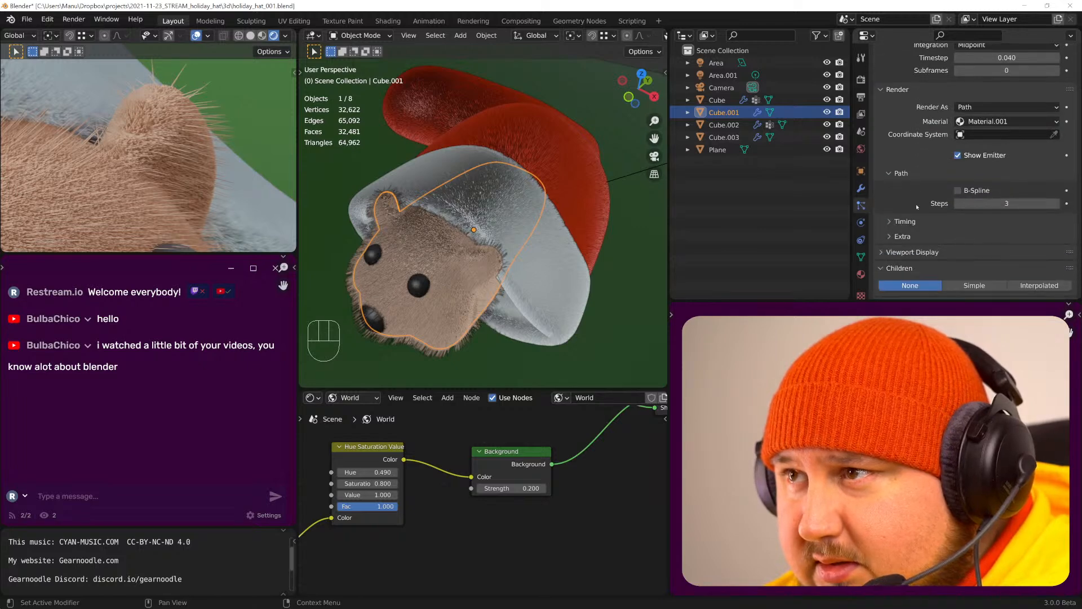
{"action": "scroll", "coordinate": [916, 213], "scroll_direction": "down", "scroll_amount": 2}
{"action": "left_click", "coordinate": [913, 239]}
{"action": "scroll", "coordinate": [916, 234], "scroll_direction": "down", "scroll_amount": 3}
{"action": "left_click", "coordinate": [918, 225]}
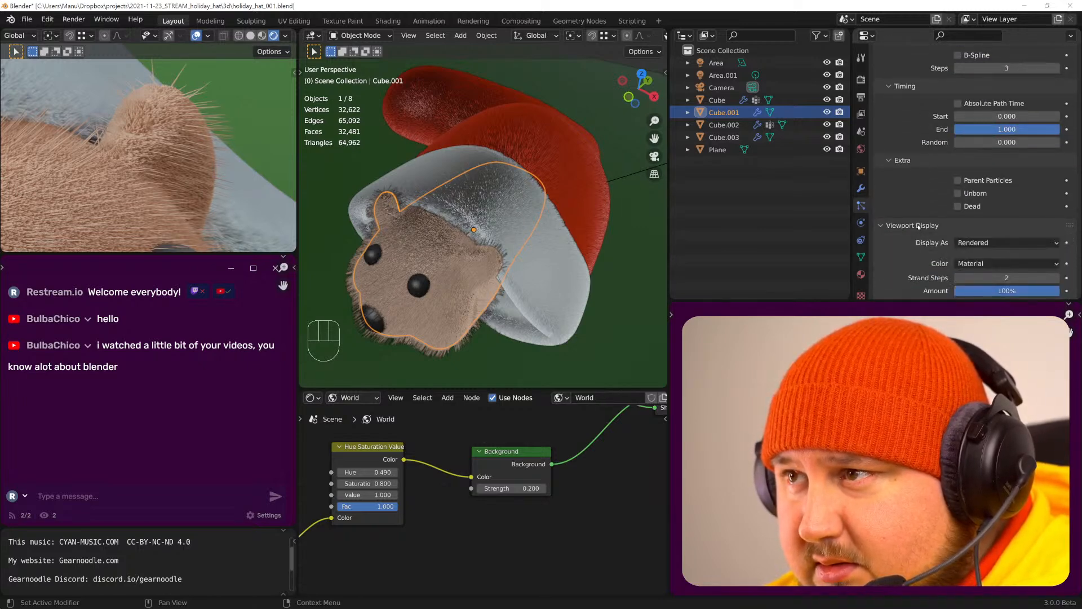
{"action": "scroll", "coordinate": [919, 226], "scroll_direction": "down", "scroll_amount": 5}
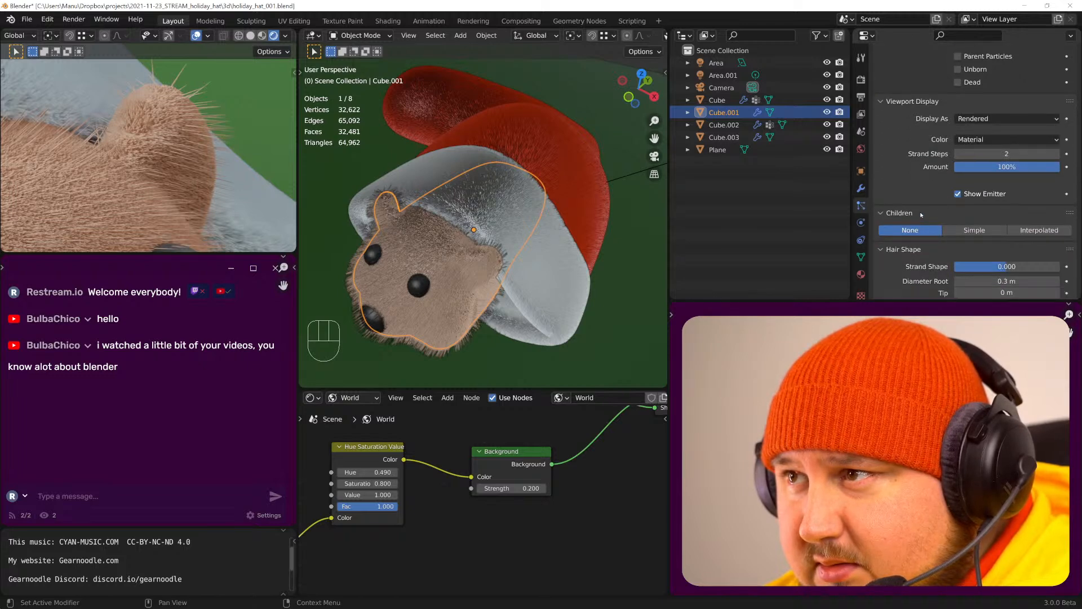
{"action": "scroll", "coordinate": [922, 214], "scroll_direction": "down", "scroll_amount": 2}
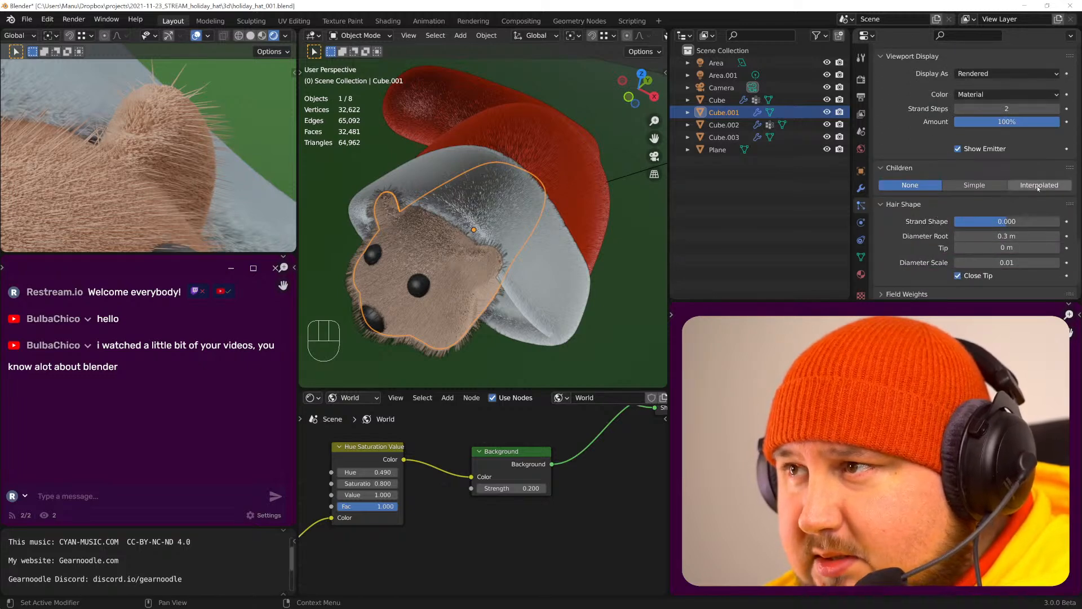
{"action": "scroll", "coordinate": [919, 192], "scroll_direction": "down", "scroll_amount": 2}
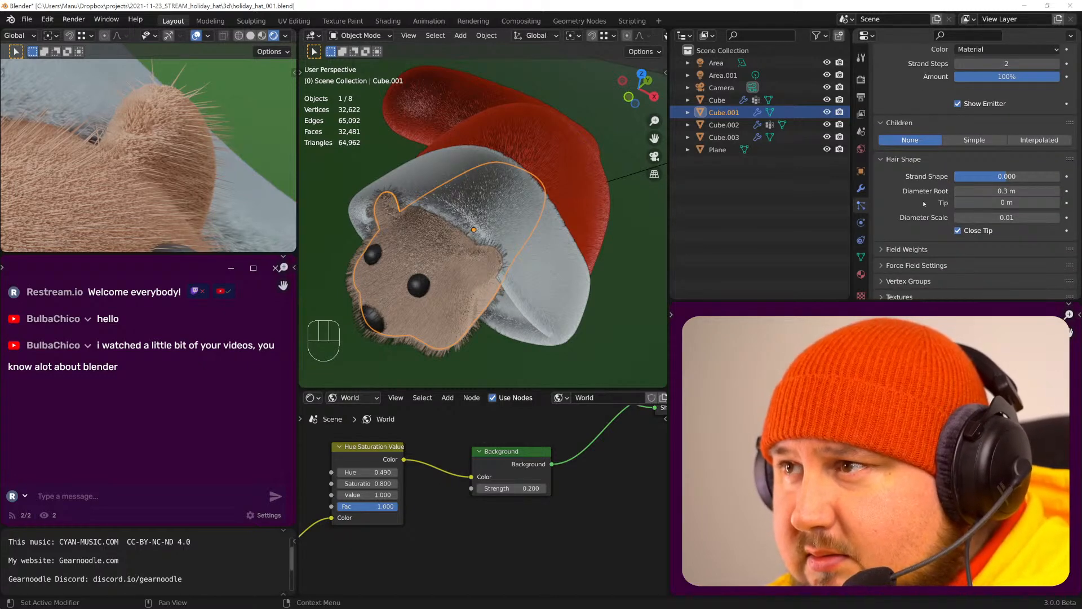
- Give the bear's second particle system interpolated children with an endpoint roughness of 0.1
{"action": "scroll", "coordinate": [934, 233], "scroll_direction": "down", "scroll_amount": 1}
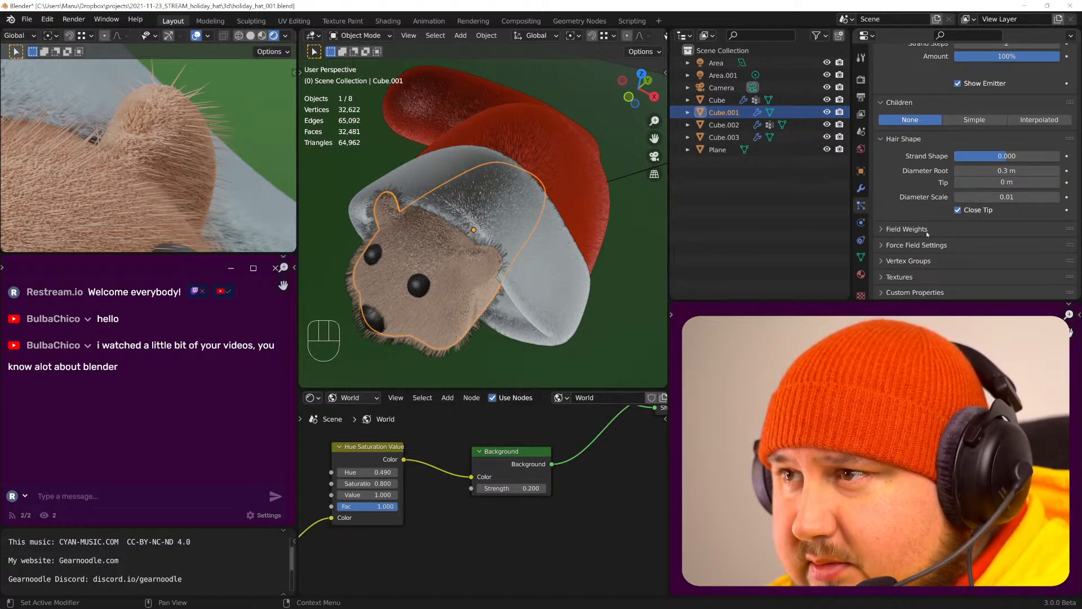
{"action": "scroll", "coordinate": [981, 198], "scroll_direction": "up", "scroll_amount": 2}
{"action": "left_click", "coordinate": [1039, 166]}
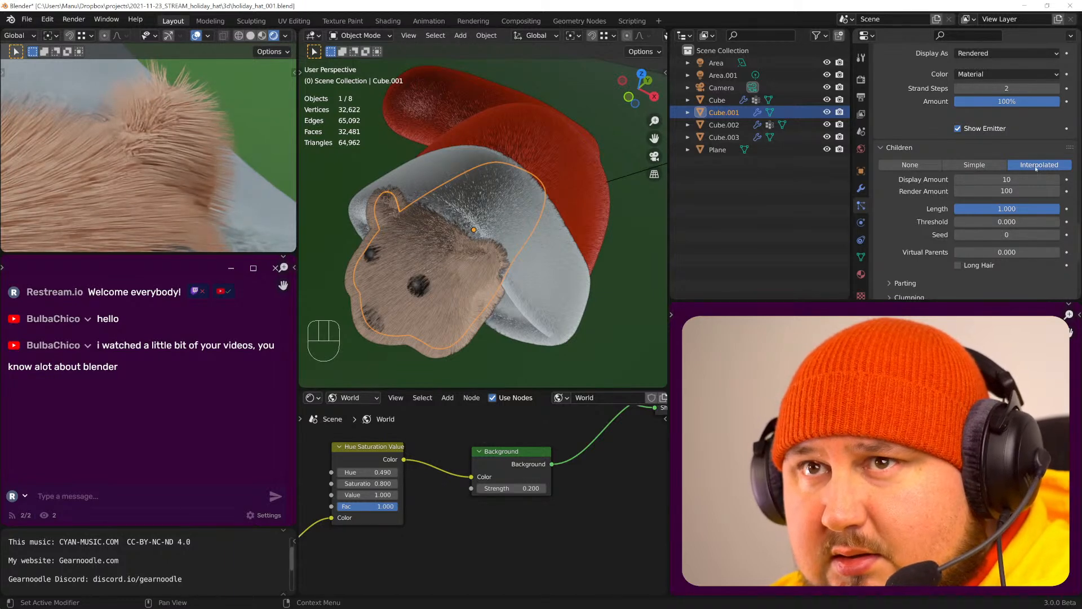
{"action": "scroll", "coordinate": [910, 244], "scroll_direction": "down", "scroll_amount": 2}
{"action": "left_click", "coordinate": [910, 268]}
{"action": "scroll", "coordinate": [917, 271], "scroll_direction": "down", "scroll_amount": 2}
{"action": "scroll", "coordinate": [936, 254], "scroll_direction": "down", "scroll_amount": 2}
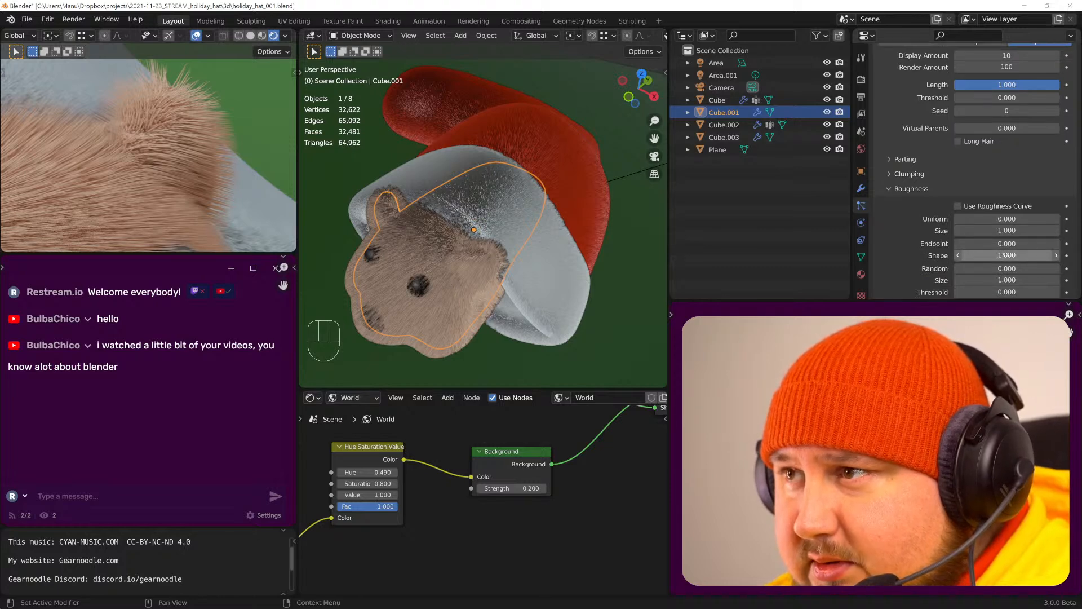
{"action": "double_click", "coordinate": [1006, 243]}
{"action": "type", "text": "0.0"}
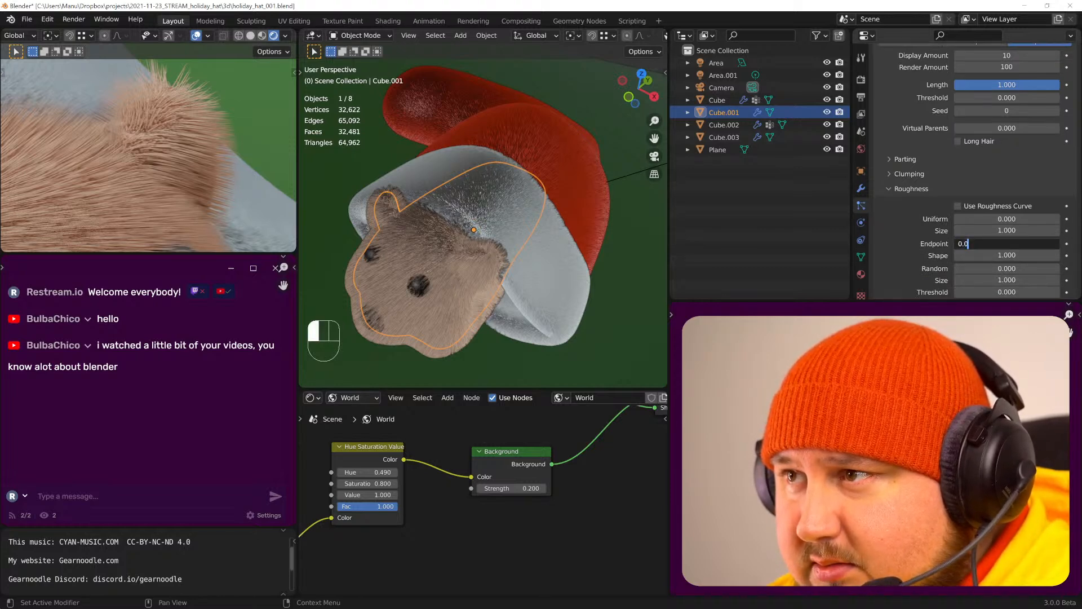
{"action": "left_click", "coordinate": [909, 244]}
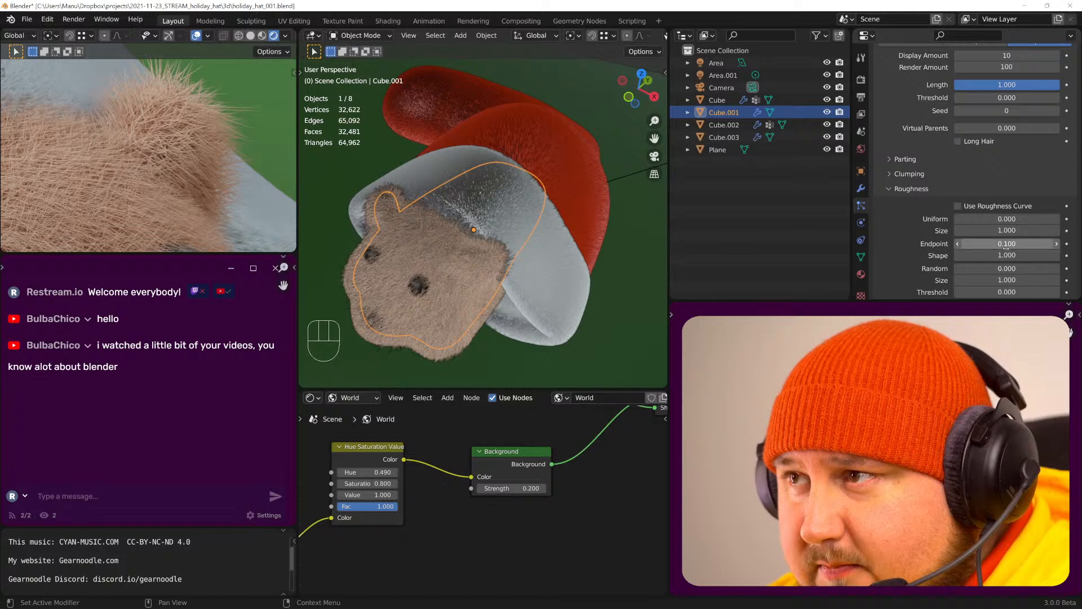
- Set the children's uniform roughness to 0.01 and endpoint roughness to 0.03
{"action": "left_click", "coordinate": [1007, 219]}
{"action": "type", "text": "0.0"}
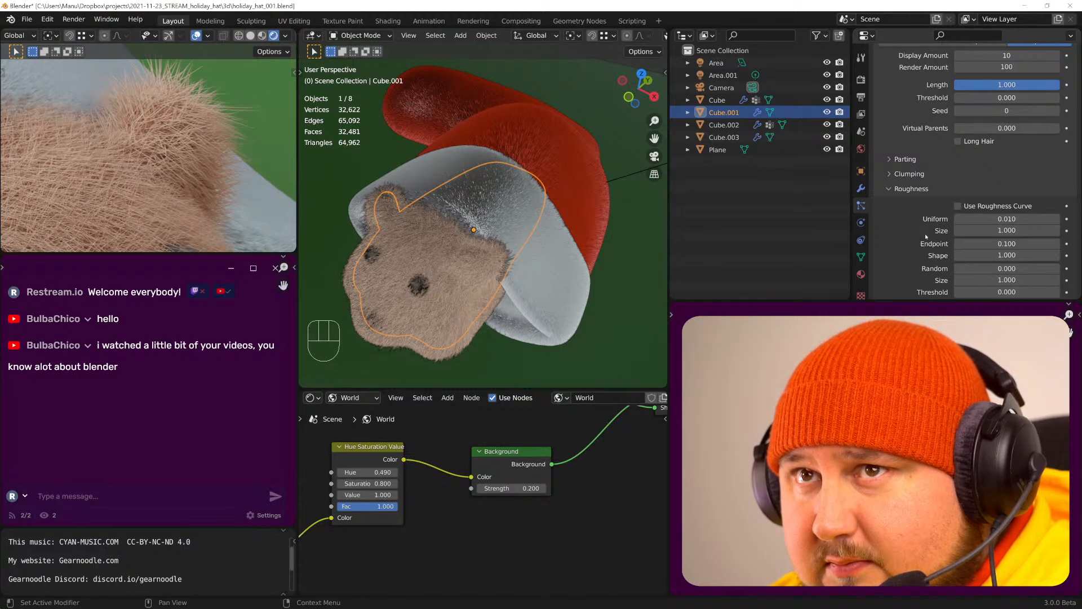
{"action": "left_click", "coordinate": [1006, 244]}
{"action": "type", "text": "0.1"}
{"action": "key", "text": "BackSpace"}
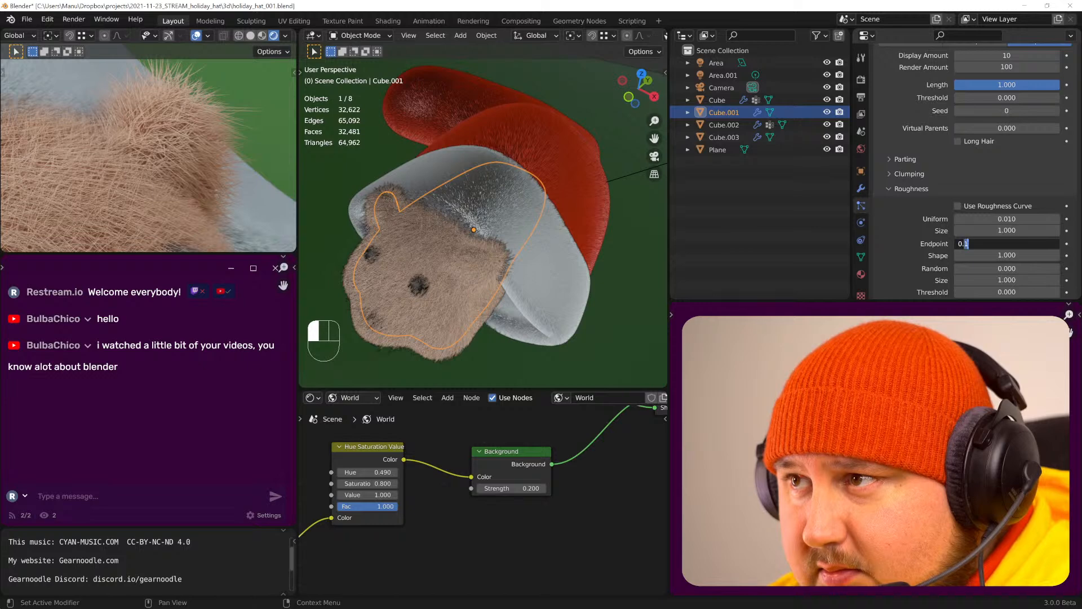
{"action": "type", "text": "03"}
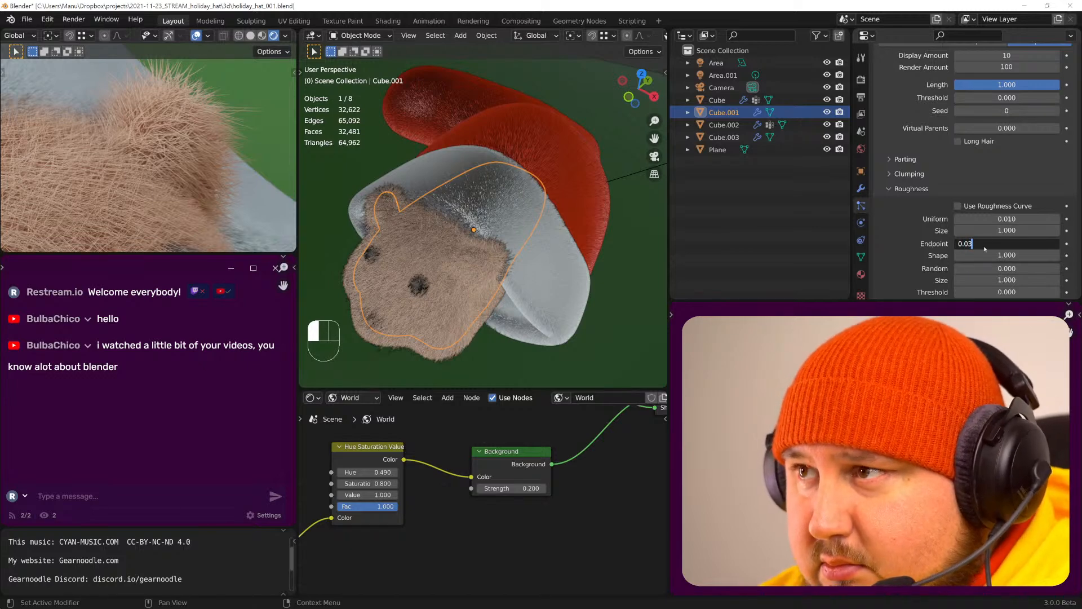
{"action": "key", "text": "Return"}
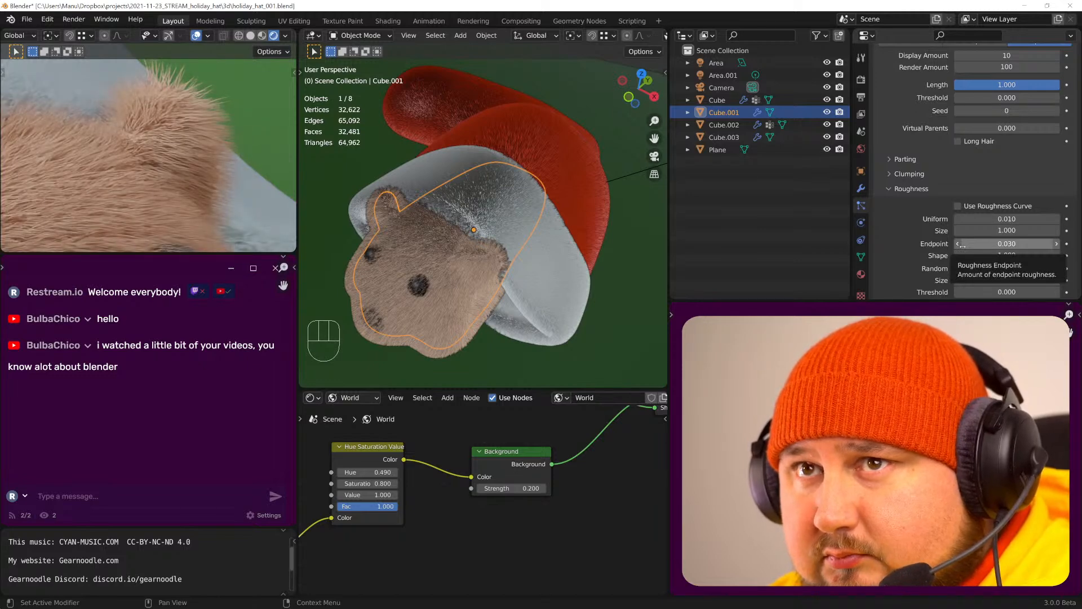
- Set the children's random roughness to 0.01 in the second particle system
{"action": "scroll", "coordinate": [931, 246], "scroll_direction": "down", "scroll_amount": 2}
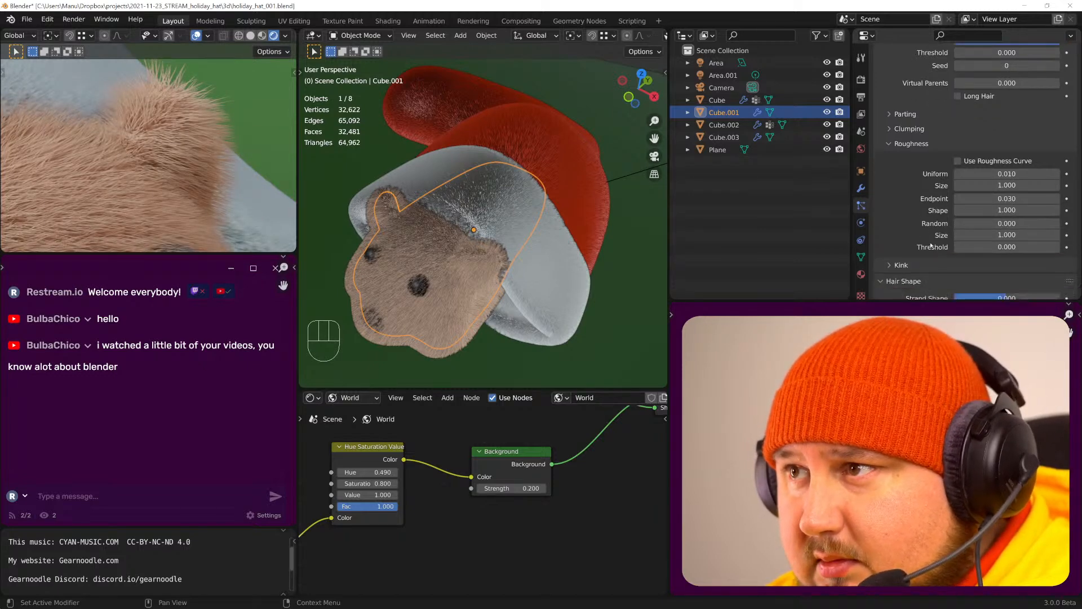
{"action": "left_click", "coordinate": [1006, 224]}
{"action": "type", "text": "0.01"}
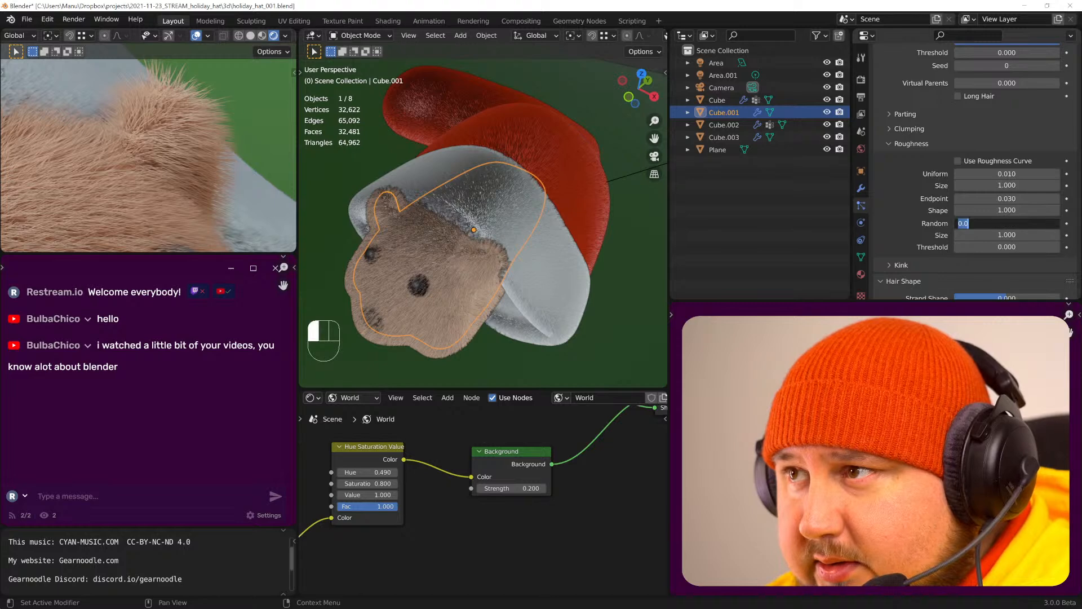
{"action": "key", "text": "Return"}
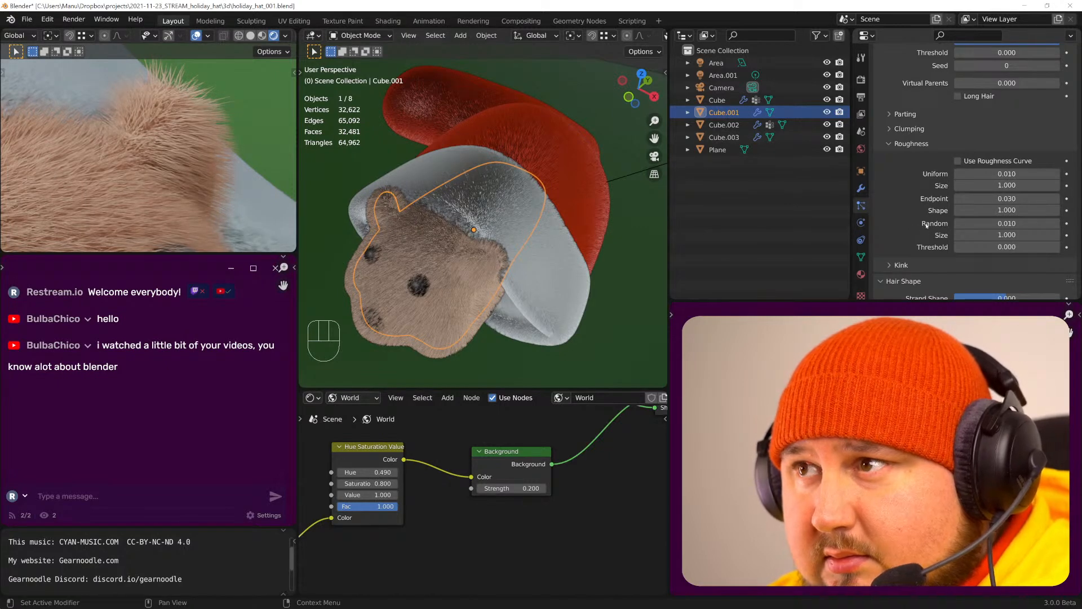
- Set the Brownian force to 0.01 in the physics of the bear's second particle system
{"action": "scroll", "coordinate": [927, 225], "scroll_direction": "down", "scroll_amount": 12}
{"action": "scroll", "coordinate": [915, 221], "scroll_direction": "up", "scroll_amount": 10}
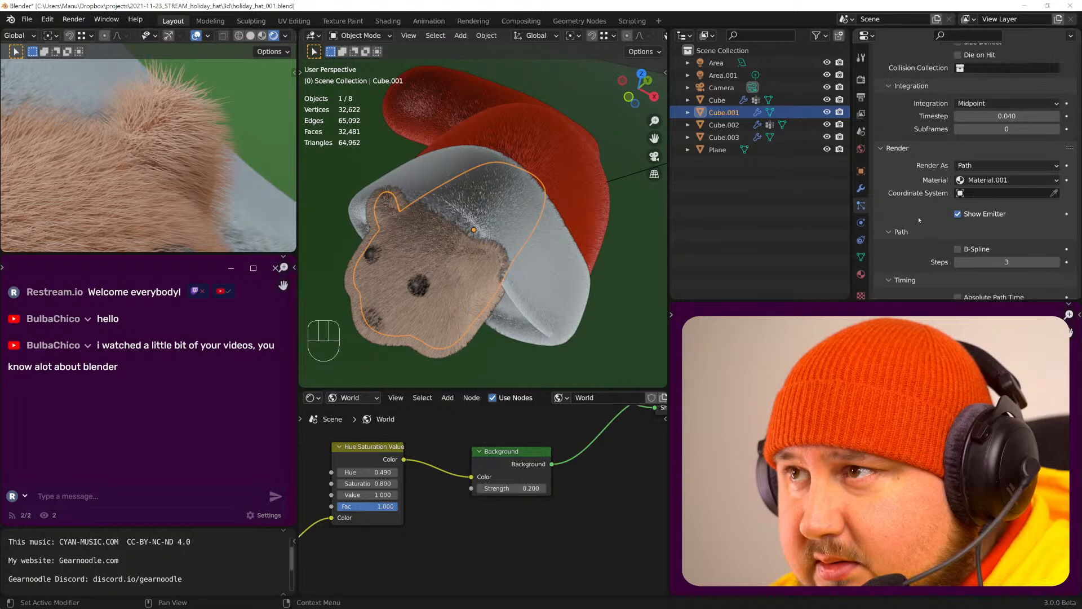
{"action": "scroll", "coordinate": [917, 220], "scroll_direction": "up", "scroll_amount": 2}
{"action": "scroll", "coordinate": [918, 237], "scroll_direction": "up", "scroll_amount": 8}
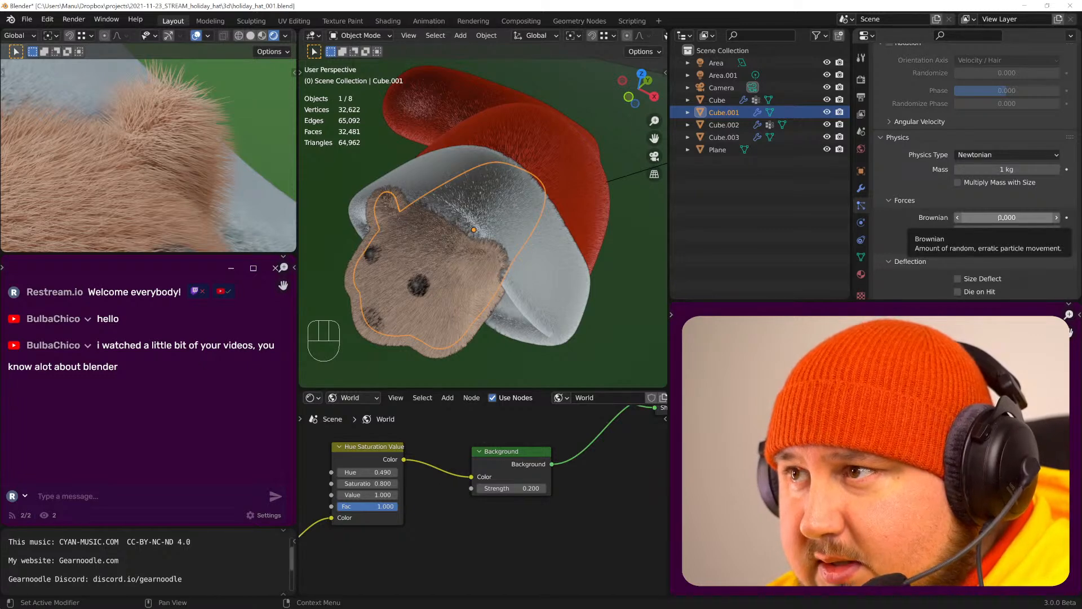
{"action": "left_click", "coordinate": [1007, 218]}
{"action": "type", "text": "0.01"}
{"action": "key", "text": "Return"}
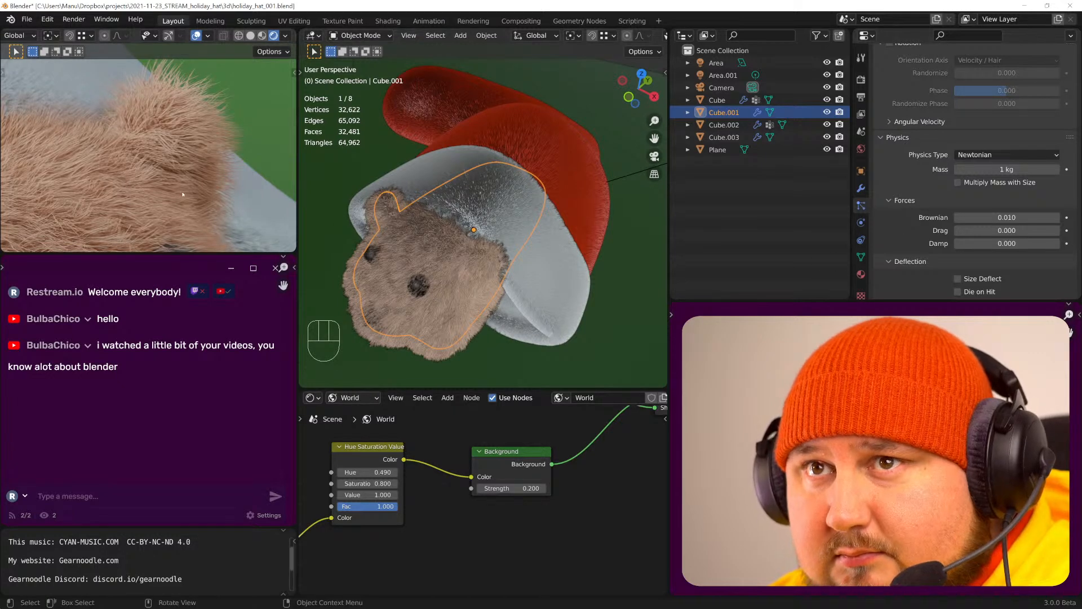
- Shorten the hair length of the bear's second particle system to 0.015 m
{"action": "scroll", "coordinate": [182, 195], "scroll_direction": "down", "scroll_amount": 5}
{"action": "middle_click_drag", "start_coordinate": [176, 200], "coordinate": [220, 162], "text": "shift"}
{"action": "scroll", "coordinate": [203, 121], "scroll_direction": "down", "scroll_amount": 2}
{"action": "scroll", "coordinate": [208, 133], "scroll_direction": "down", "scroll_amount": 2}
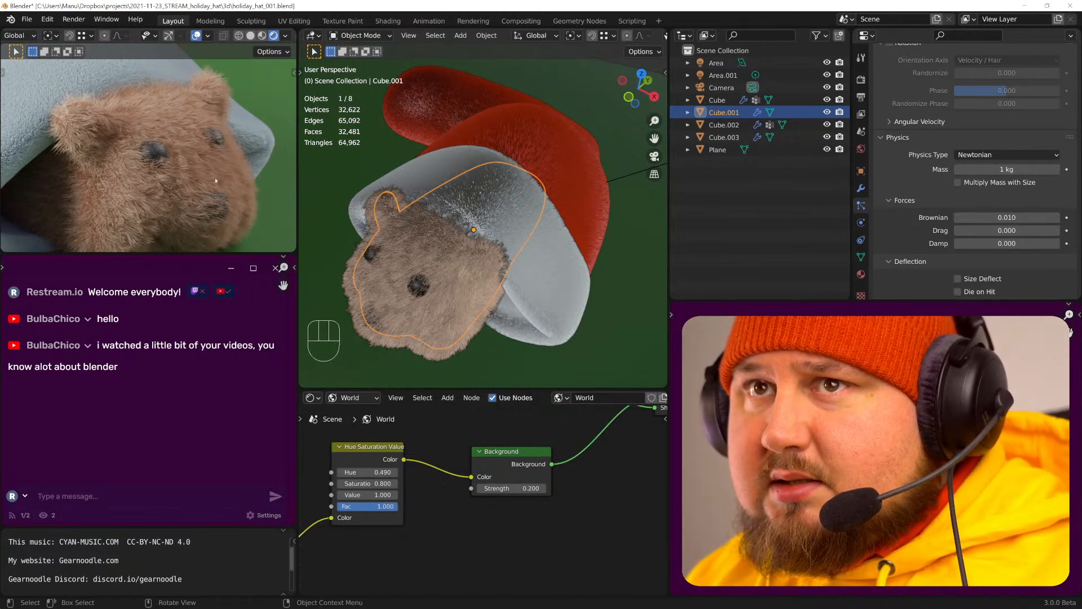
{"action": "scroll", "coordinate": [935, 193], "scroll_direction": "up", "scroll_amount": 3}
{"action": "scroll", "coordinate": [935, 190], "scroll_direction": "up", "scroll_amount": 15}
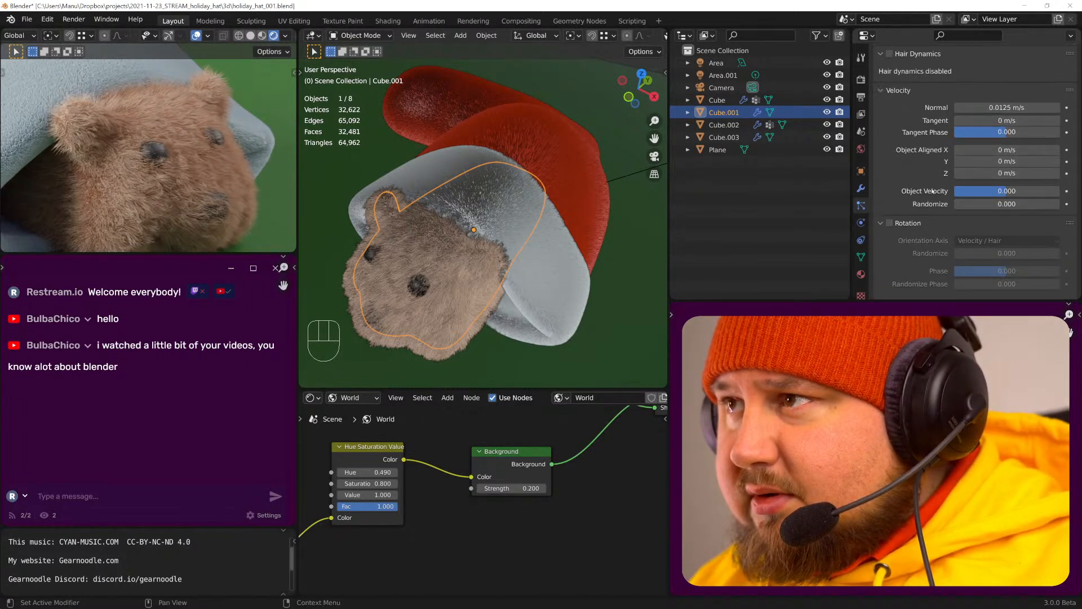
{"action": "scroll", "coordinate": [929, 194], "scroll_direction": "up", "scroll_amount": 4}
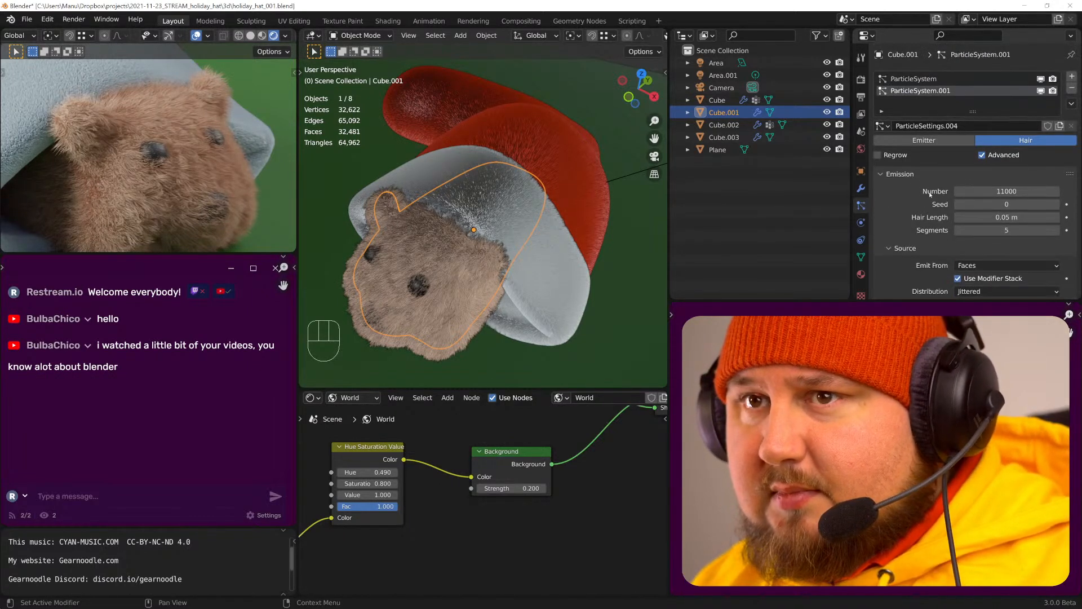
{"action": "left_click", "coordinate": [996, 217]}
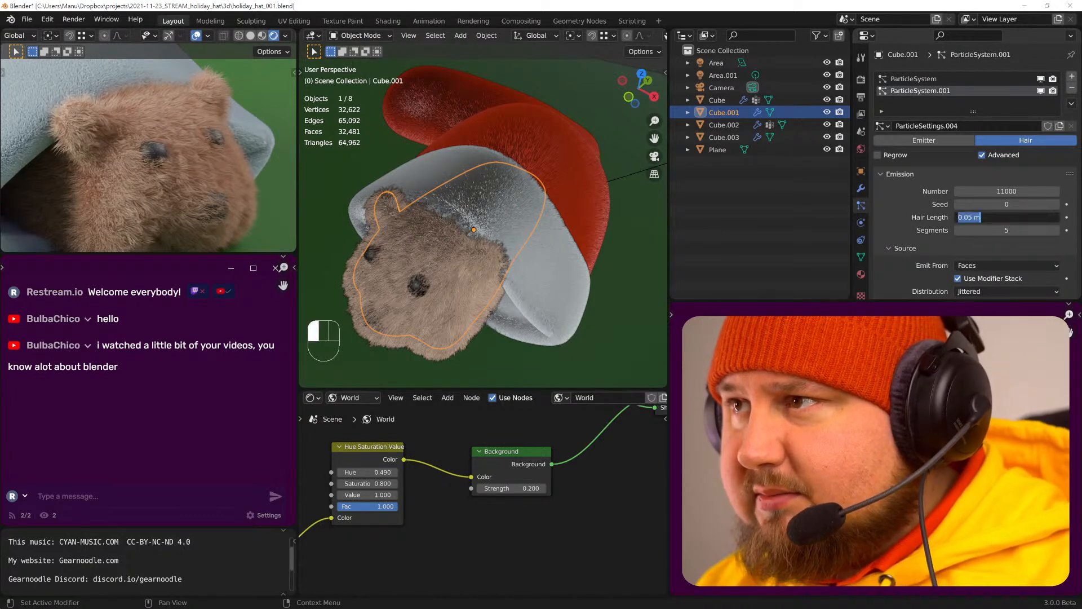
{"action": "type", "text": "0.015"}
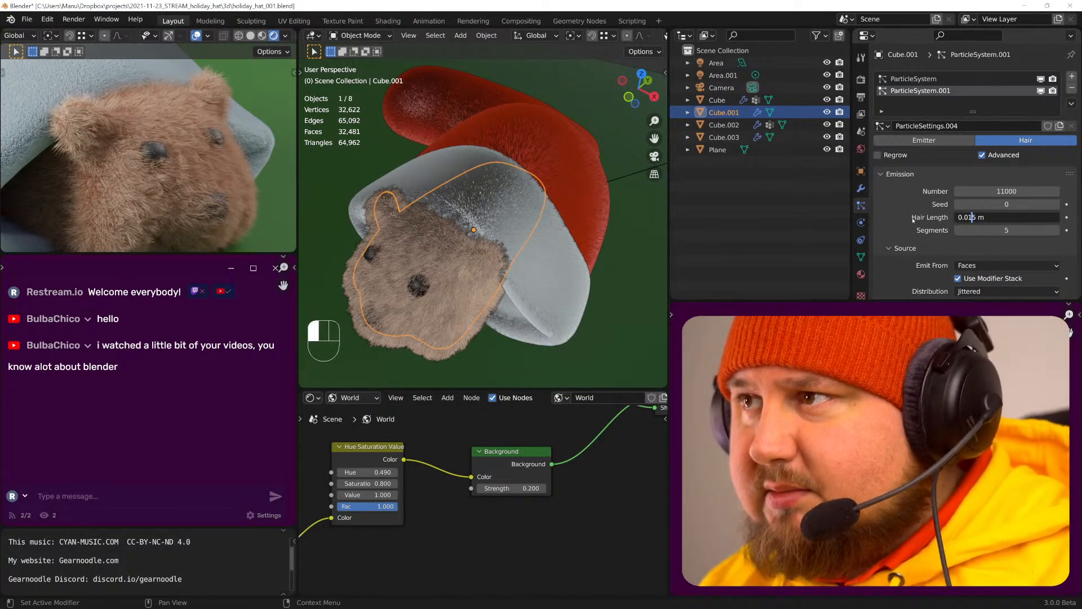
{"action": "key", "text": "Return"}
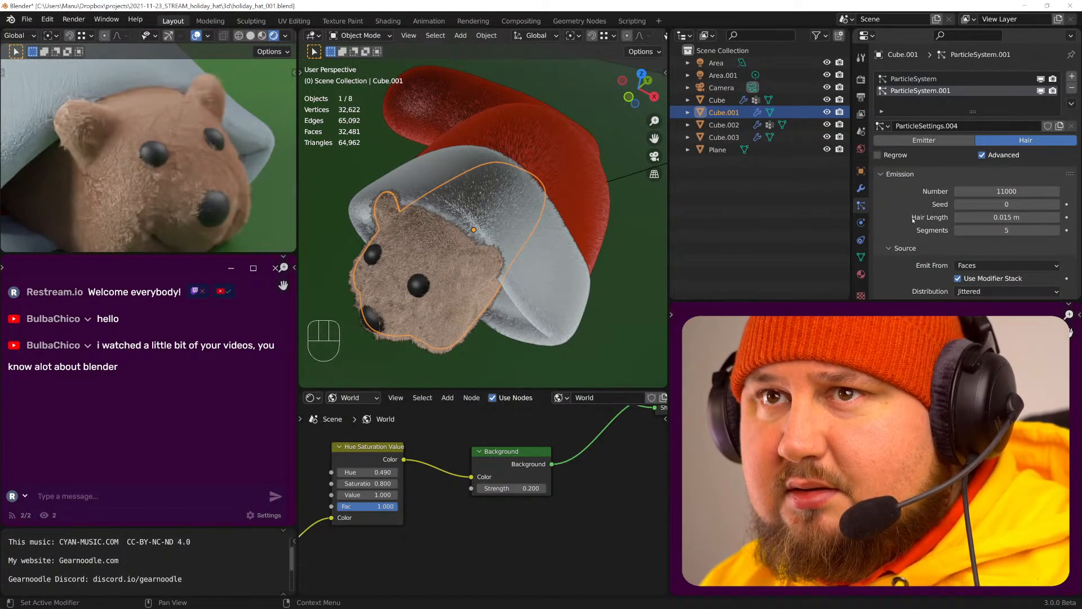
- Set the hair length of the bear's first particle system to 0.007 m
{"action": "left_click", "coordinate": [929, 80]}
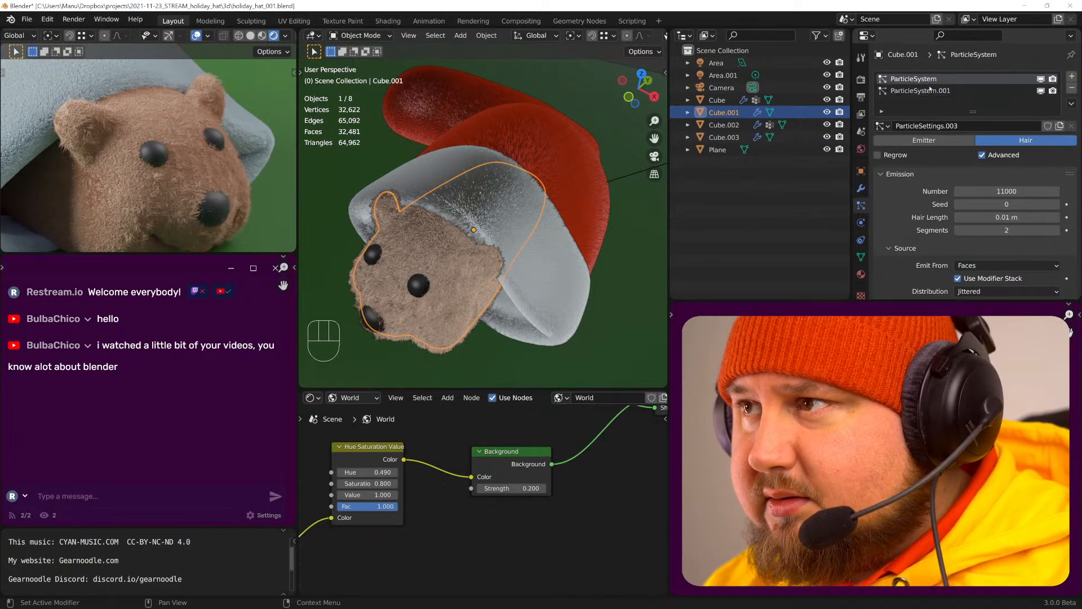
{"action": "left_click", "coordinate": [1007, 217]}
{"action": "left_click_drag", "start_coordinate": [969, 217], "coordinate": [972, 217]}
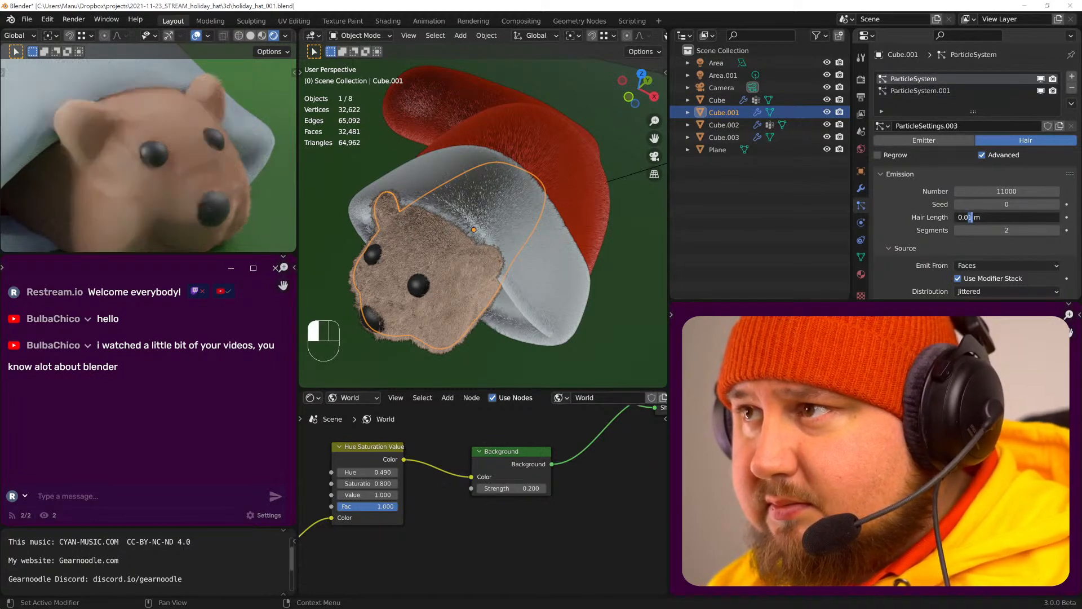
{"action": "type", "text": "07"}
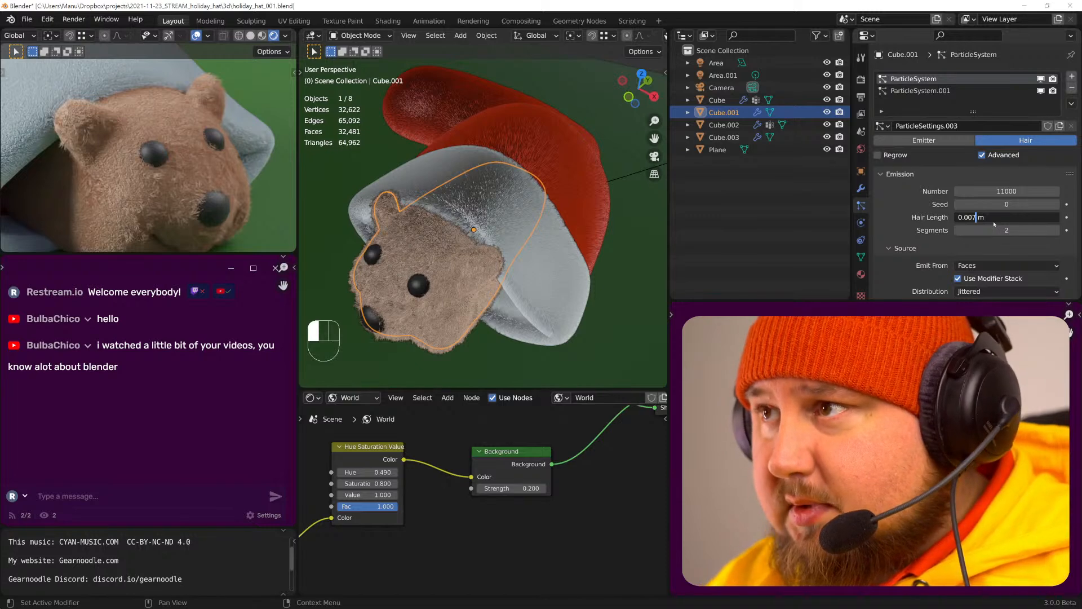
{"action": "key", "text": "Return"}
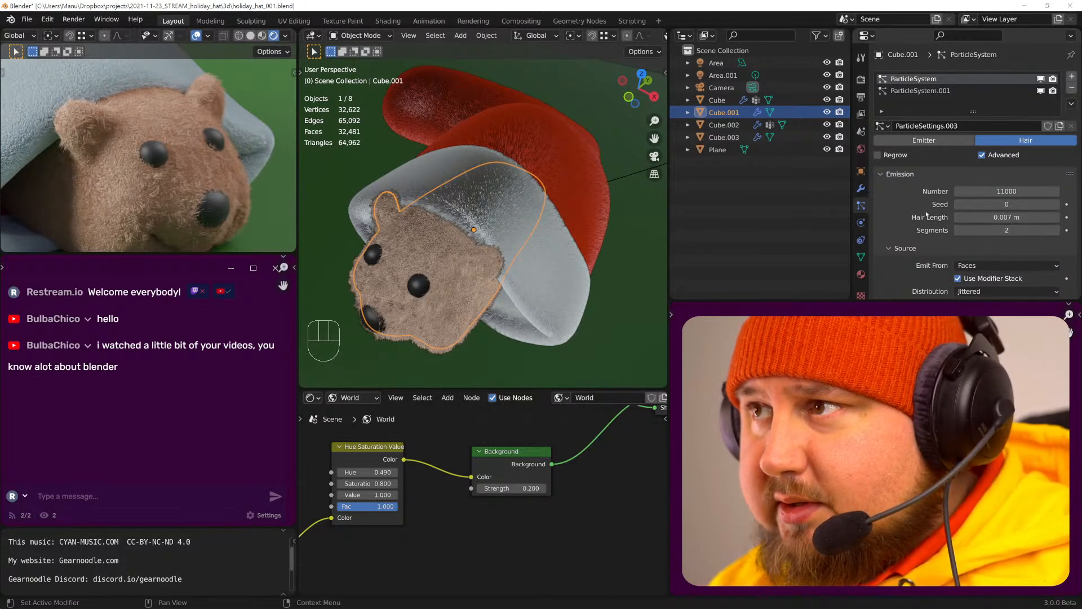
- Set both the display and render amounts of the first particle system's children to 88
{"action": "scroll", "coordinate": [920, 217], "scroll_direction": "down", "scroll_amount": 2}
{"action": "scroll", "coordinate": [920, 217], "scroll_direction": "down", "scroll_amount": 15}
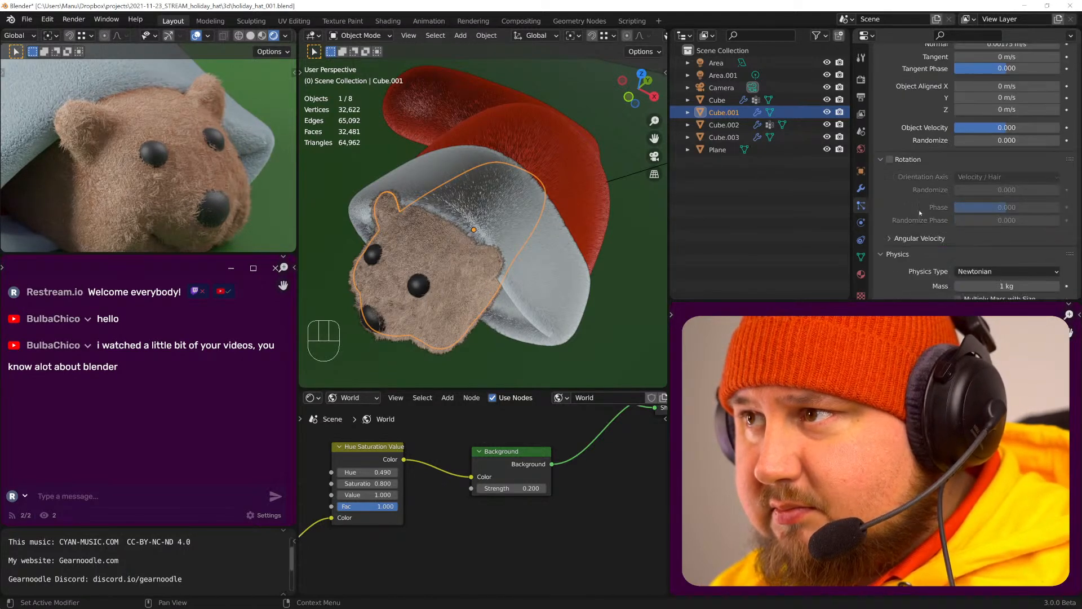
{"action": "scroll", "coordinate": [924, 212], "scroll_direction": "down", "scroll_amount": 15}
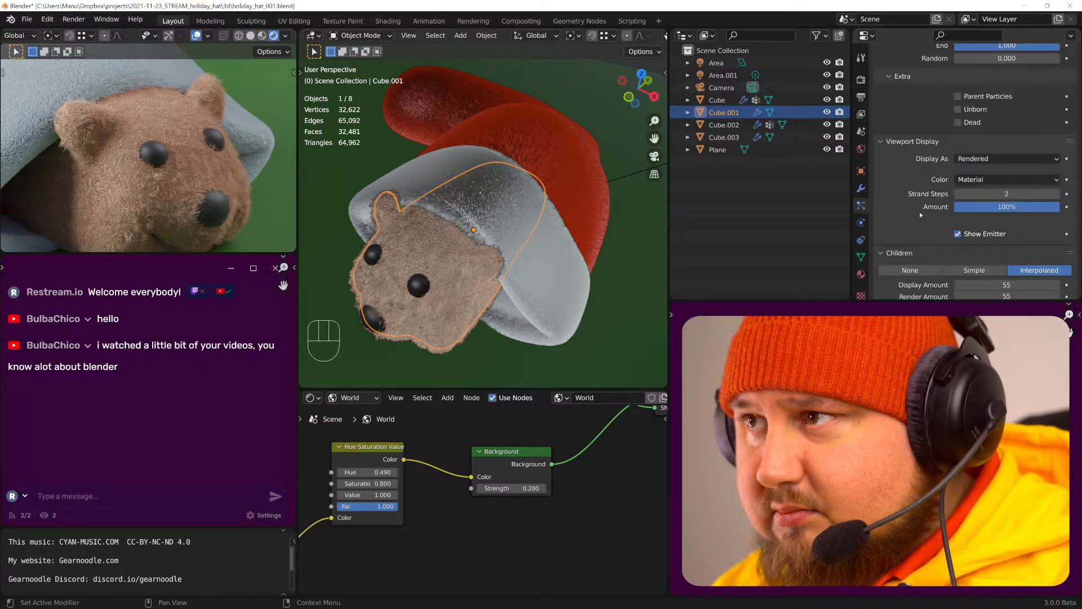
{"action": "scroll", "coordinate": [922, 215], "scroll_direction": "down", "scroll_amount": 2}
{"action": "left_click", "coordinate": [1007, 138]}
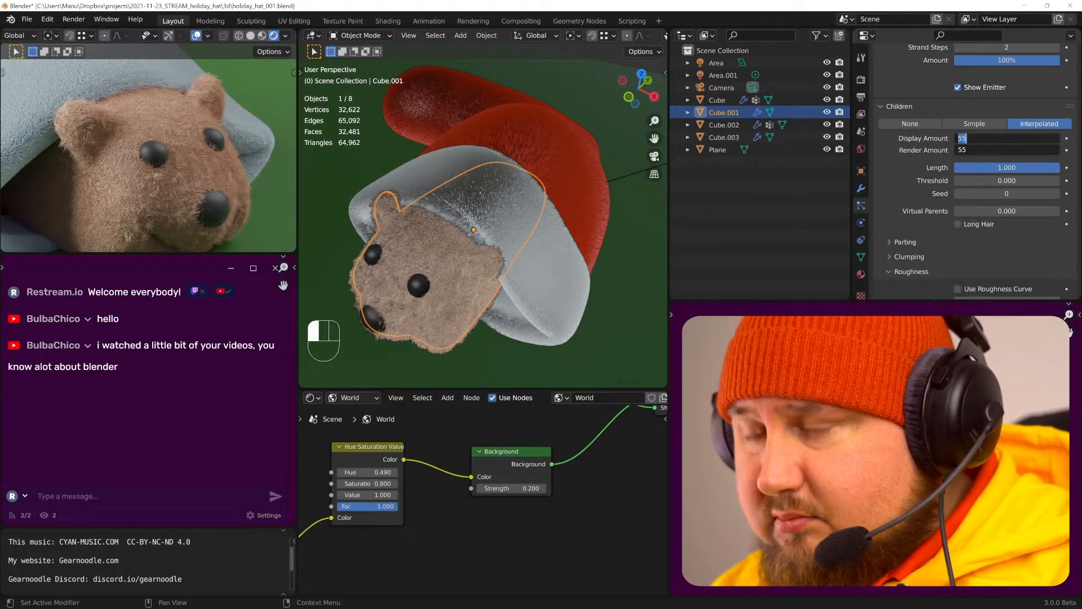
{"action": "type", "text": "88"}
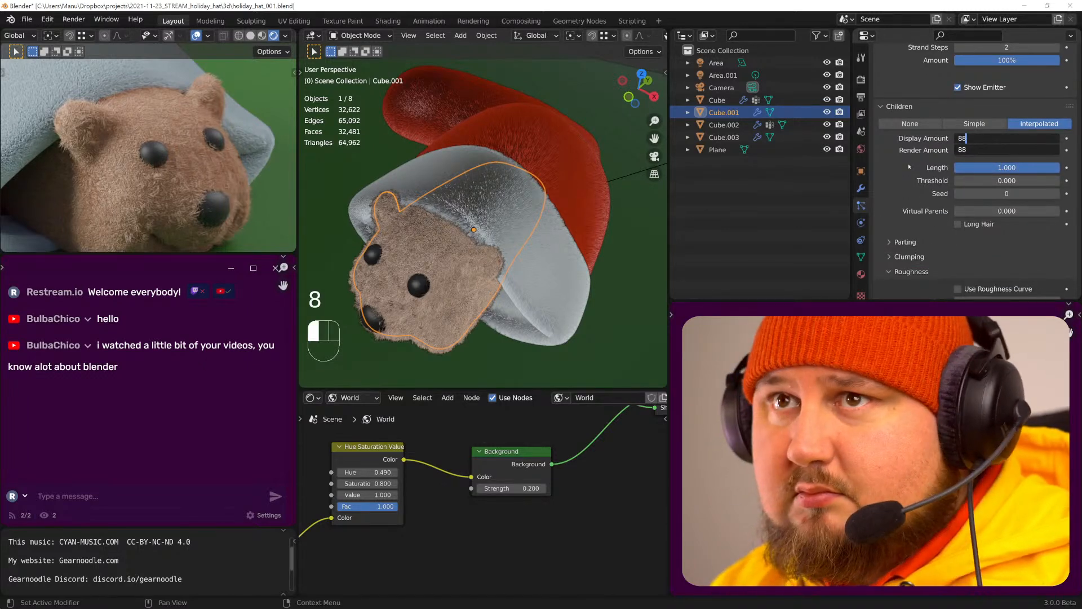
{"action": "left_click", "coordinate": [908, 166]}
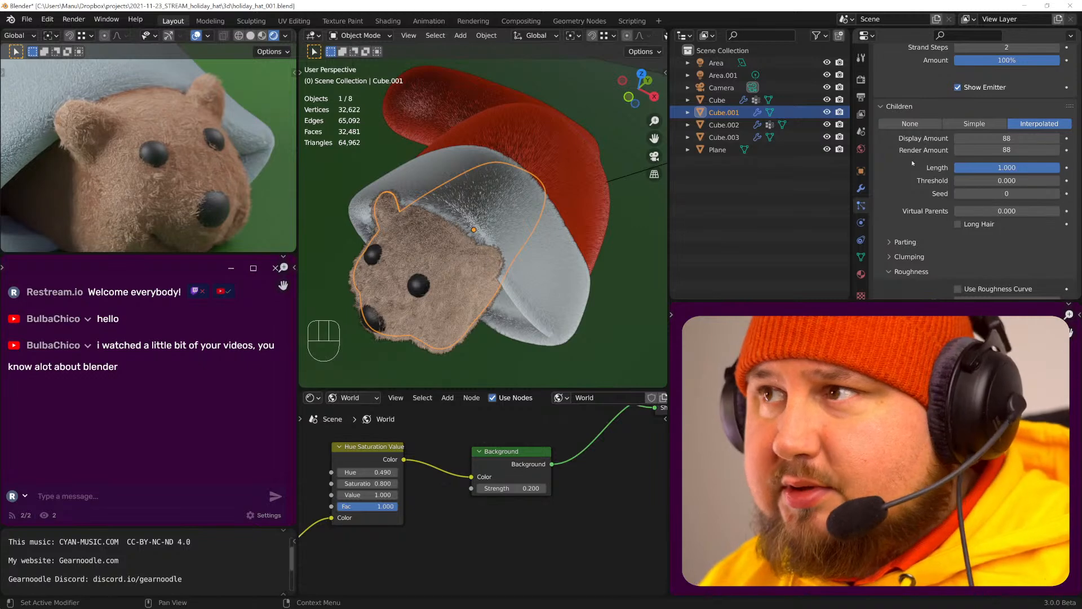
- Collapse the expanded sections of the first particle system's settings, including the emission source options
{"action": "left_click_drag", "start_coordinate": [904, 106], "coordinate": [905, 174]}
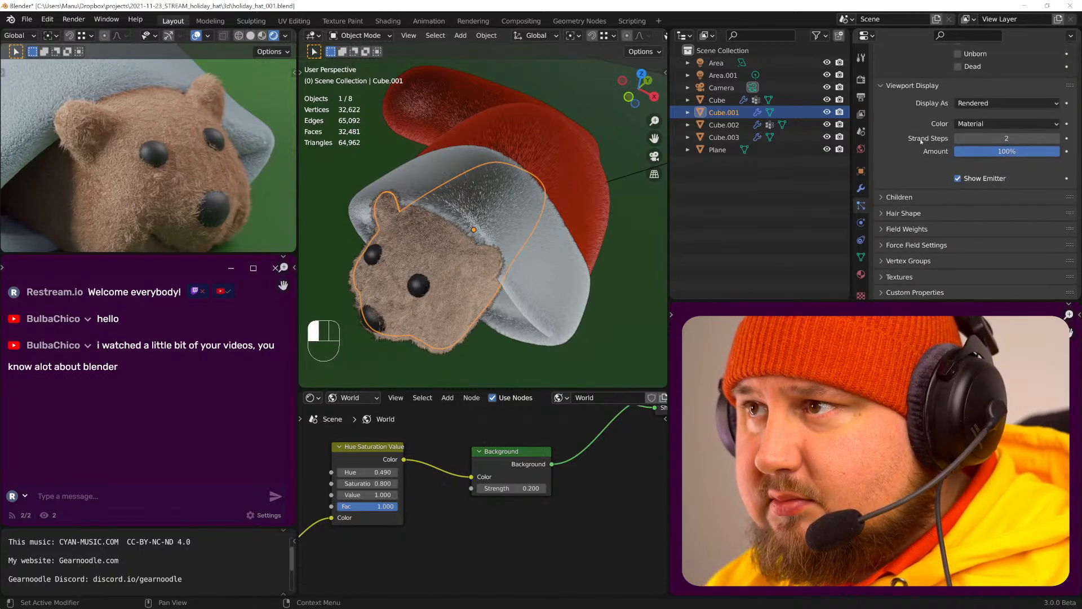
{"action": "scroll", "coordinate": [914, 157], "scroll_direction": "up", "scroll_amount": 5}
{"action": "left_click", "coordinate": [901, 117]}
{"action": "scroll", "coordinate": [902, 84], "scroll_direction": "up", "scroll_amount": 6}
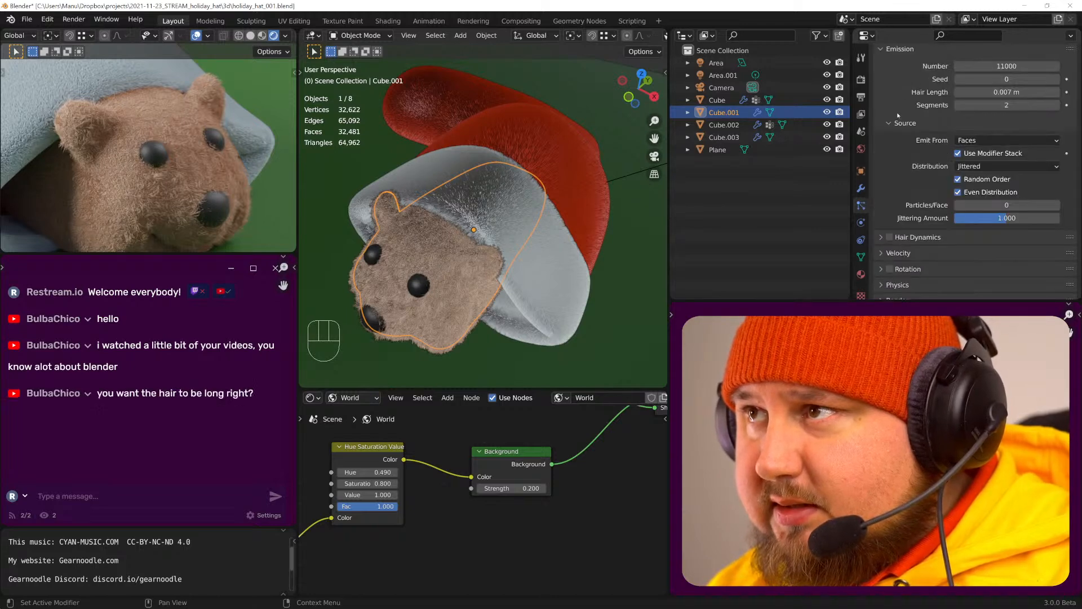
{"action": "left_click", "coordinate": [902, 123]}
{"action": "scroll", "coordinate": [903, 125], "scroll_direction": "up", "scroll_amount": 2}
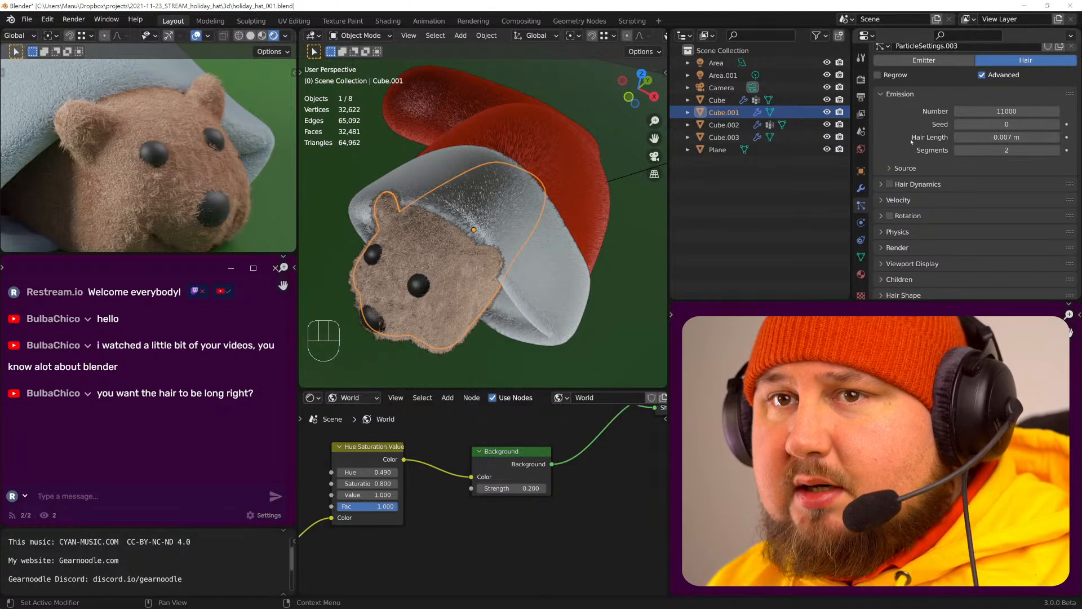
- Raise the hair number of the bear's first particle system to 31000
{"action": "scroll", "coordinate": [912, 141], "scroll_direction": "up", "scroll_amount": 2}
{"action": "left_click", "coordinate": [992, 156]}
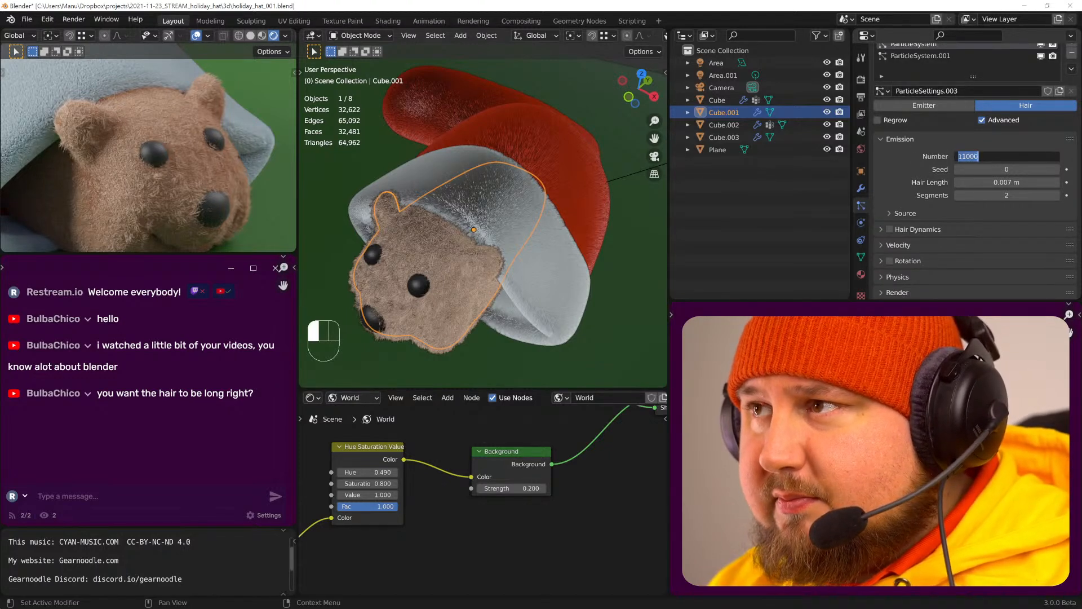
{"action": "left_click_drag", "start_coordinate": [958, 156], "coordinate": [962, 156]}
{"action": "type", "text": "3"}
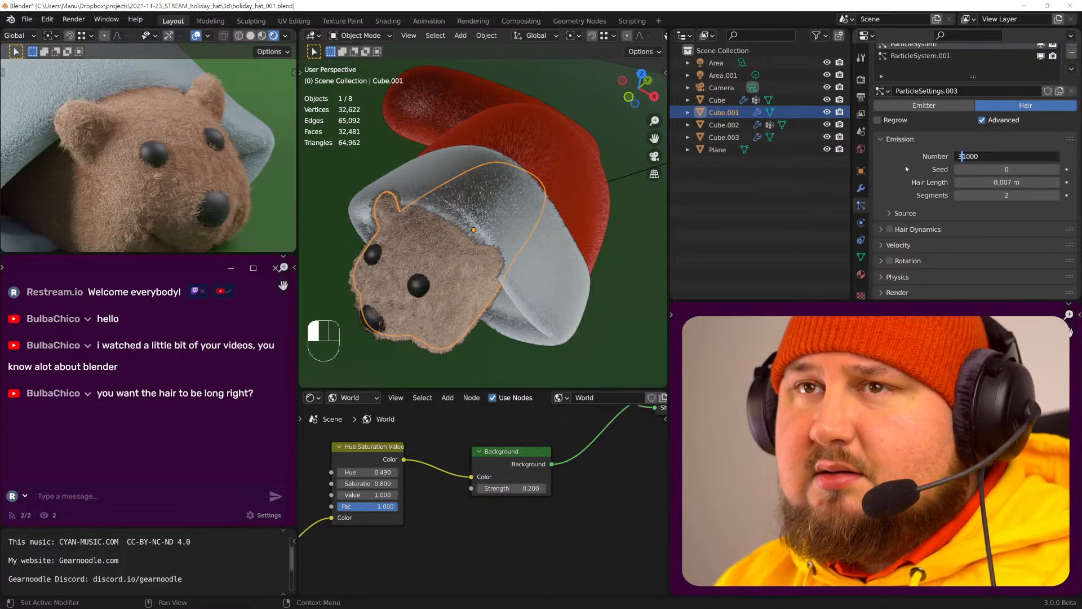
{"action": "key", "text": "Return"}
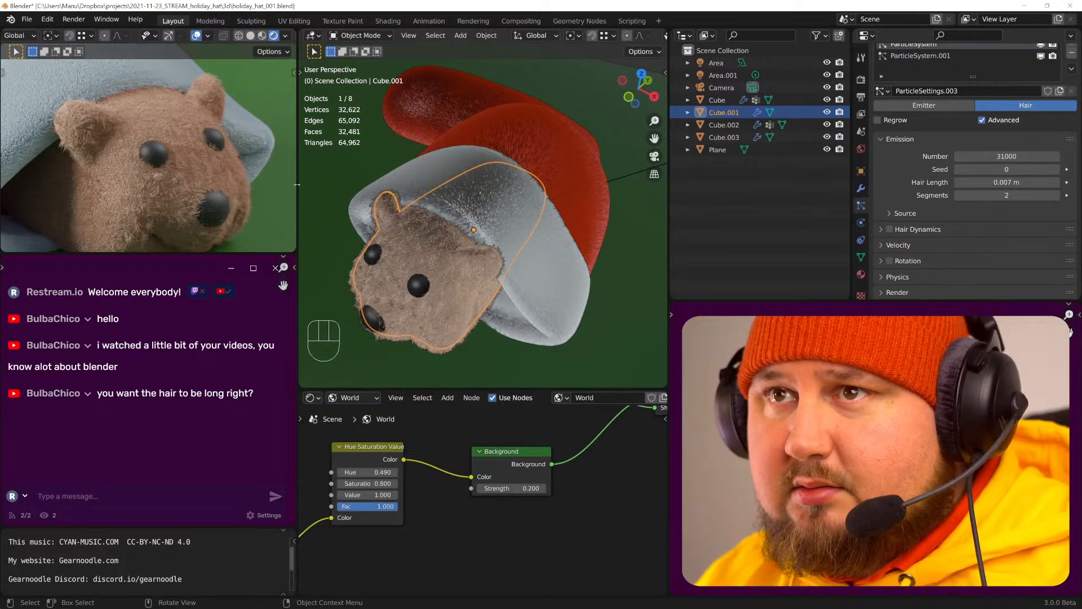
- Widen the rendered close-up viewport slightly and examine the fur around the bear's eyes, ears and nose
{"action": "left_click_drag", "start_coordinate": [297, 184], "coordinate": [306, 185]}
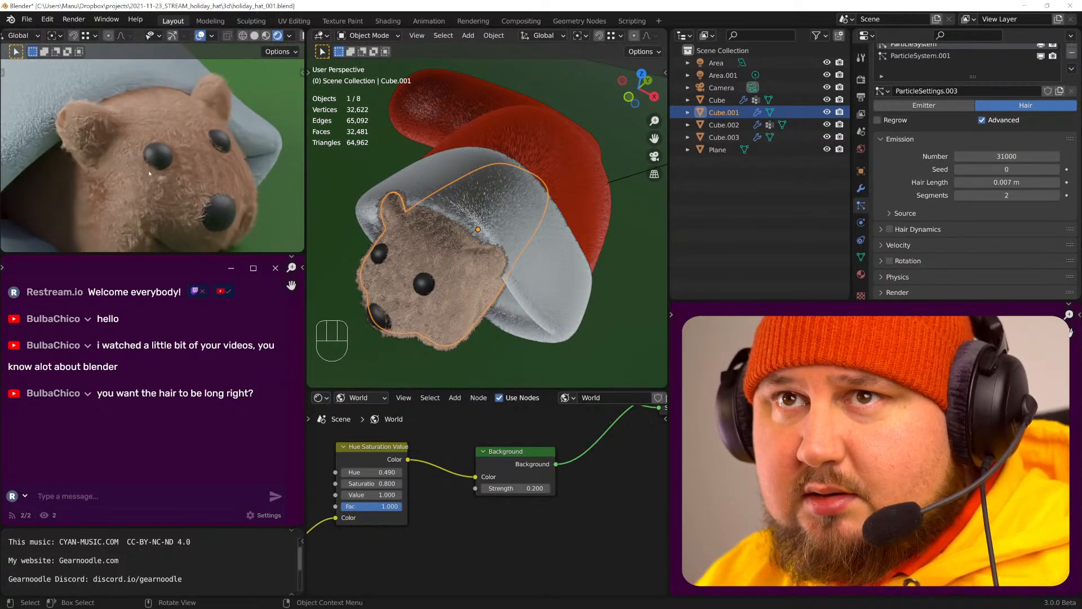
{"action": "scroll", "coordinate": [150, 174], "scroll_direction": "up", "scroll_amount": 2}
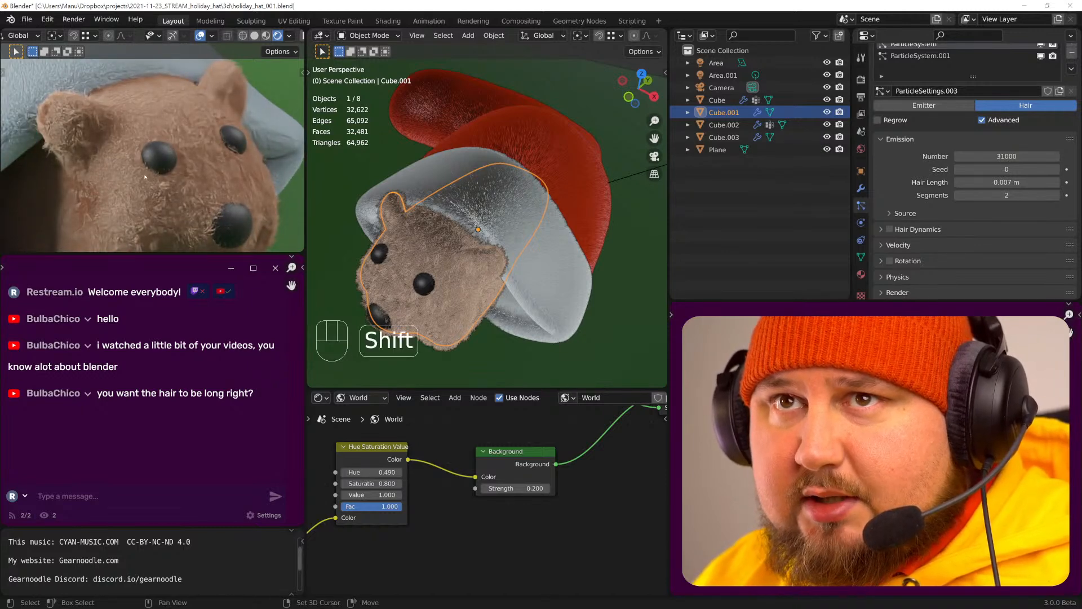
{"action": "middle_click_drag", "start_coordinate": [158, 179], "coordinate": [172, 137], "text": "shift"}
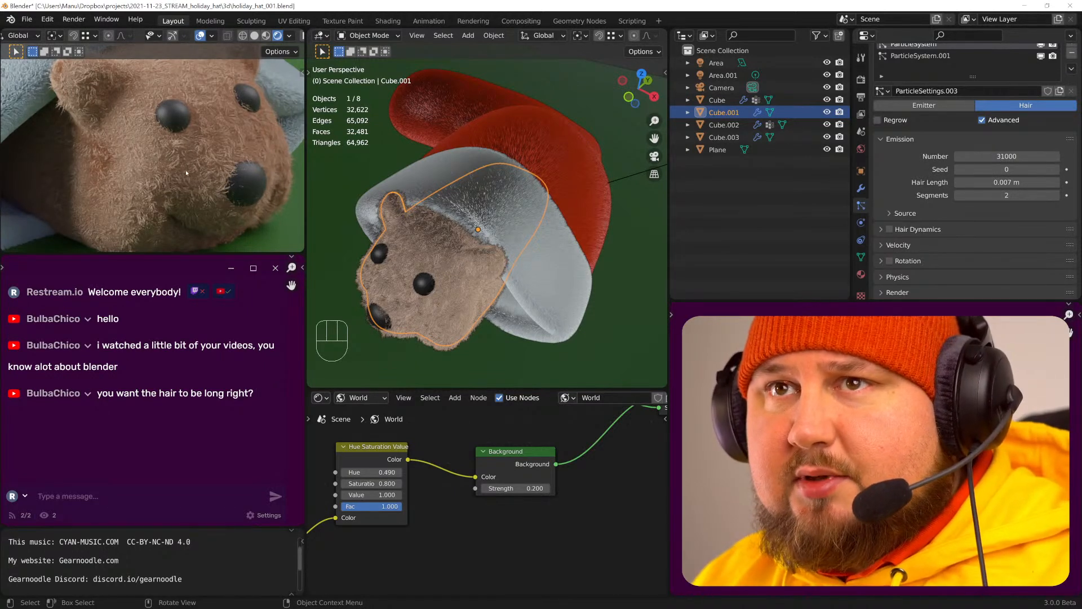
{"action": "middle_click_drag", "start_coordinate": [178, 142], "coordinate": [181, 174], "text": "shift"}
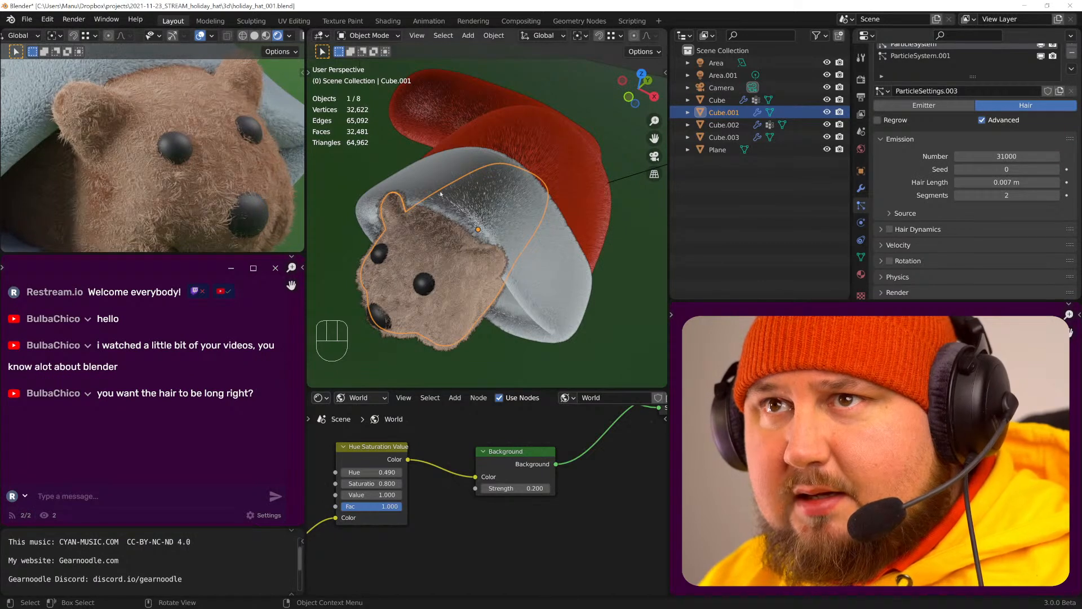
- Compare the emission settings of the bear's two particle systems, ending on the first one, and save the file
{"action": "scroll", "coordinate": [918, 170], "scroll_direction": "up", "scroll_amount": 2}
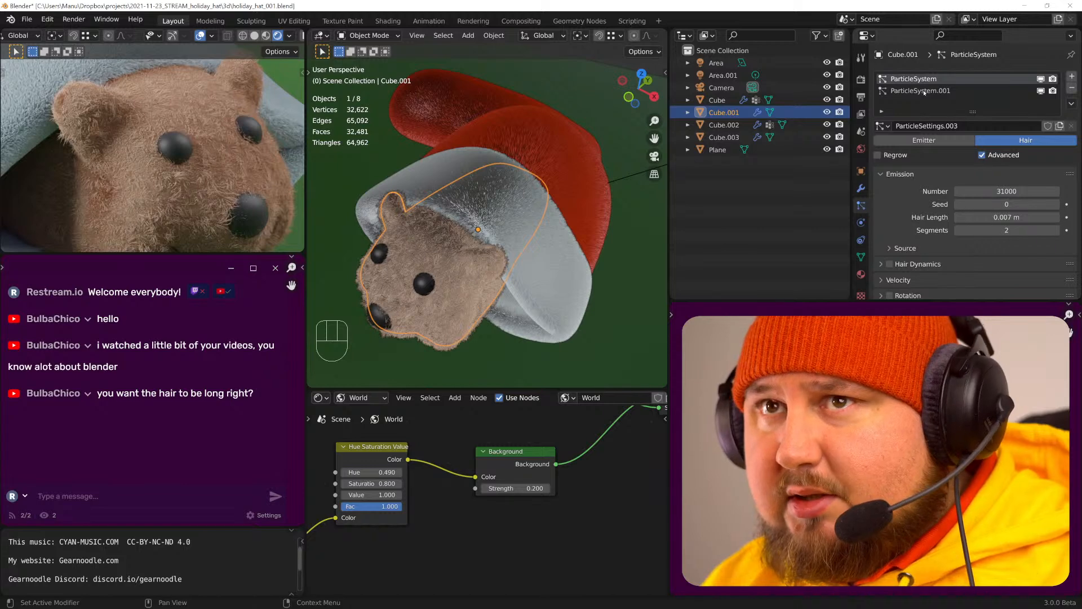
{"action": "left_click", "coordinate": [924, 92]}
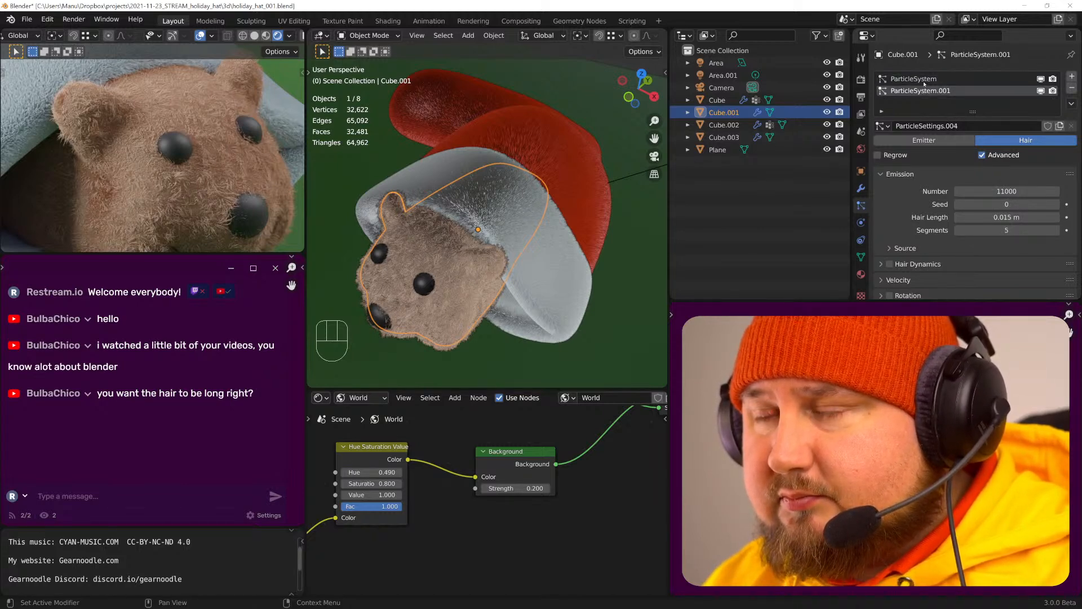
{"action": "left_click", "coordinate": [925, 80]}
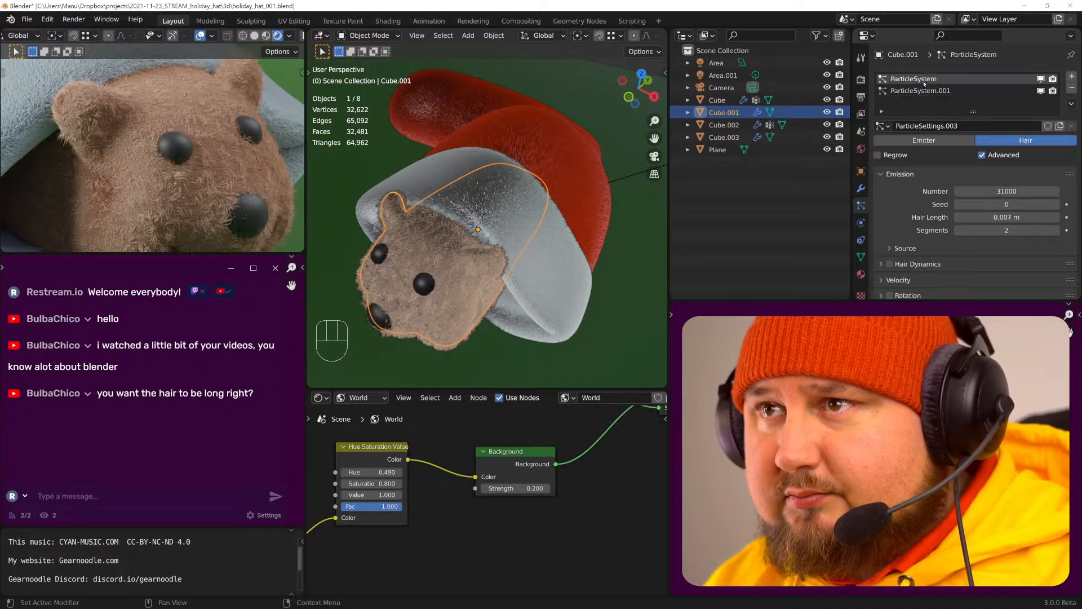
{"action": "key", "text": "ctrl+s"}
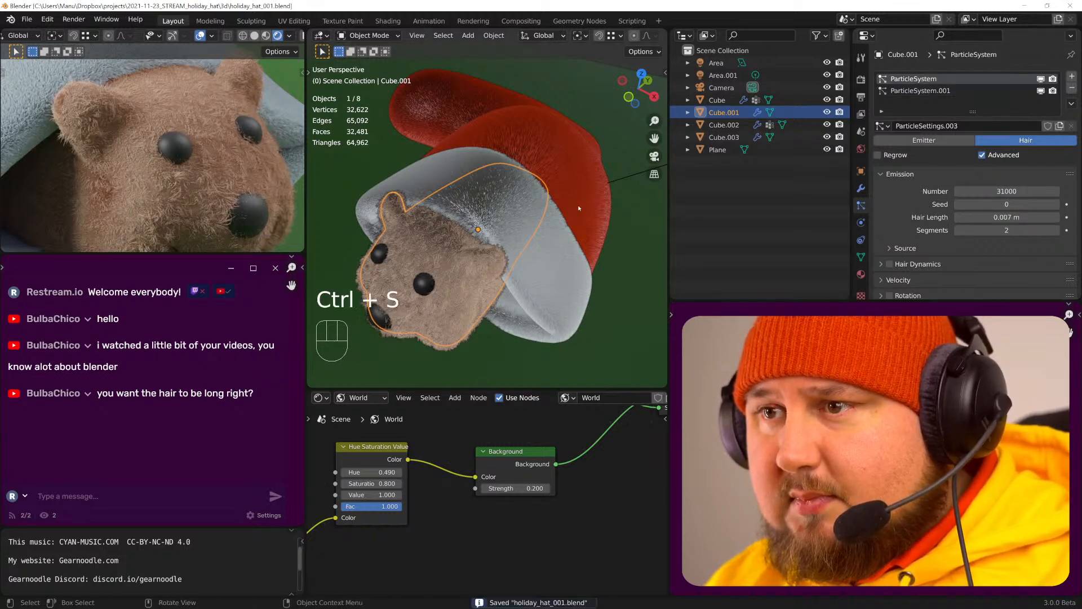
- Increase the hair number of the bear's first particle system to 61000
{"action": "double_click", "coordinate": [1007, 191]}
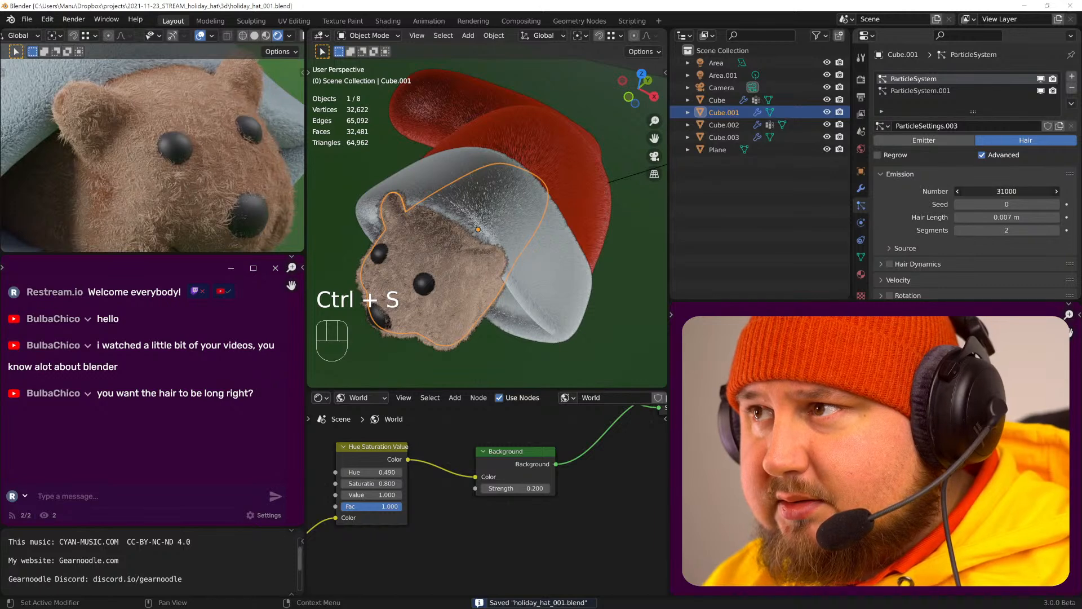
{"action": "left_click_drag", "start_coordinate": [962, 192], "coordinate": [956, 191]}
{"action": "type", "text": "6"}
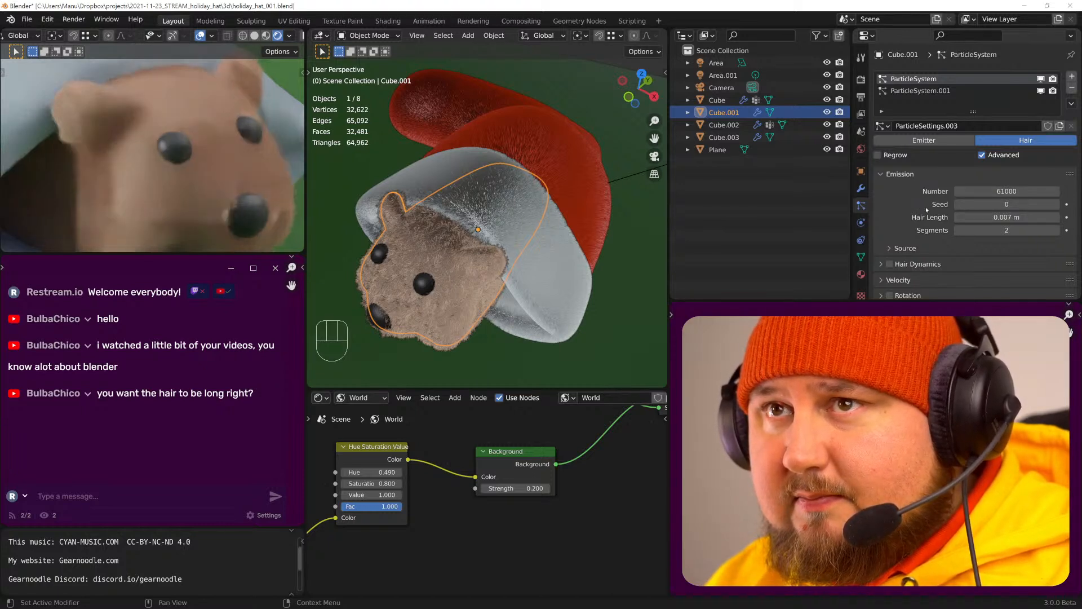
- Switch the close-up viewport to solid shading and set the first particle system's hair number to 51000
{"action": "left_click", "coordinate": [266, 36]}
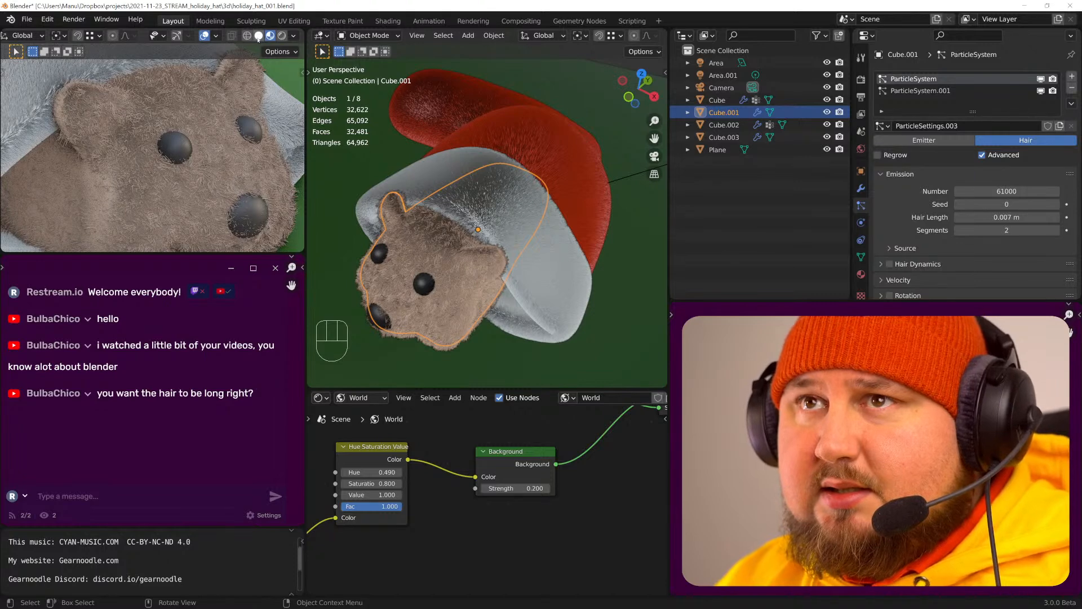
{"action": "left_click", "coordinate": [259, 35]}
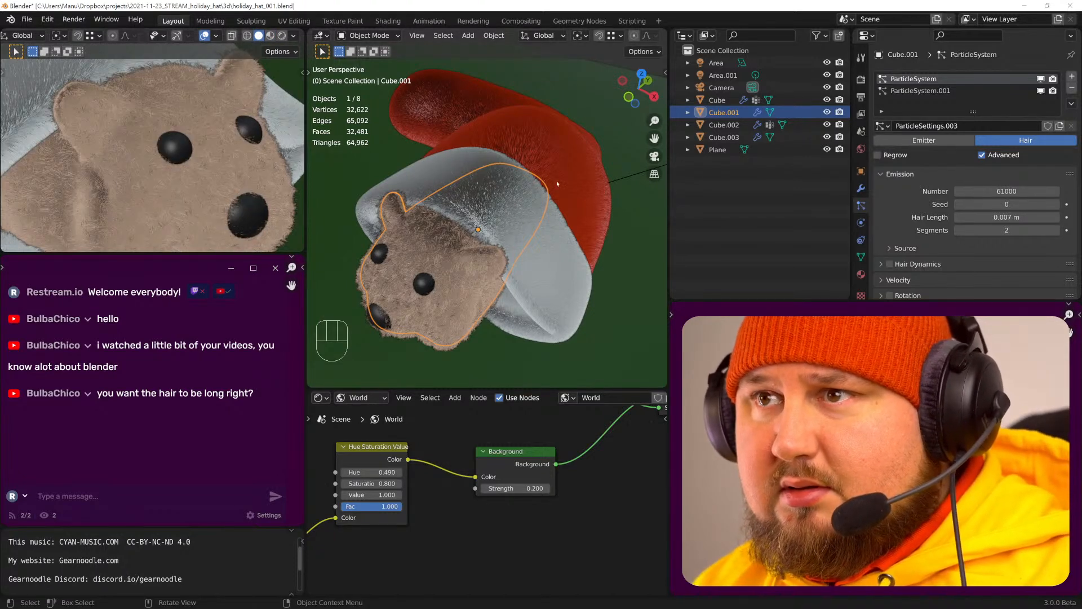
{"action": "left_click", "coordinate": [1007, 191]}
{"action": "left_click_drag", "start_coordinate": [963, 192], "coordinate": [956, 192]}
{"action": "type", "text": "4"}
{"action": "type", "text": "5"}
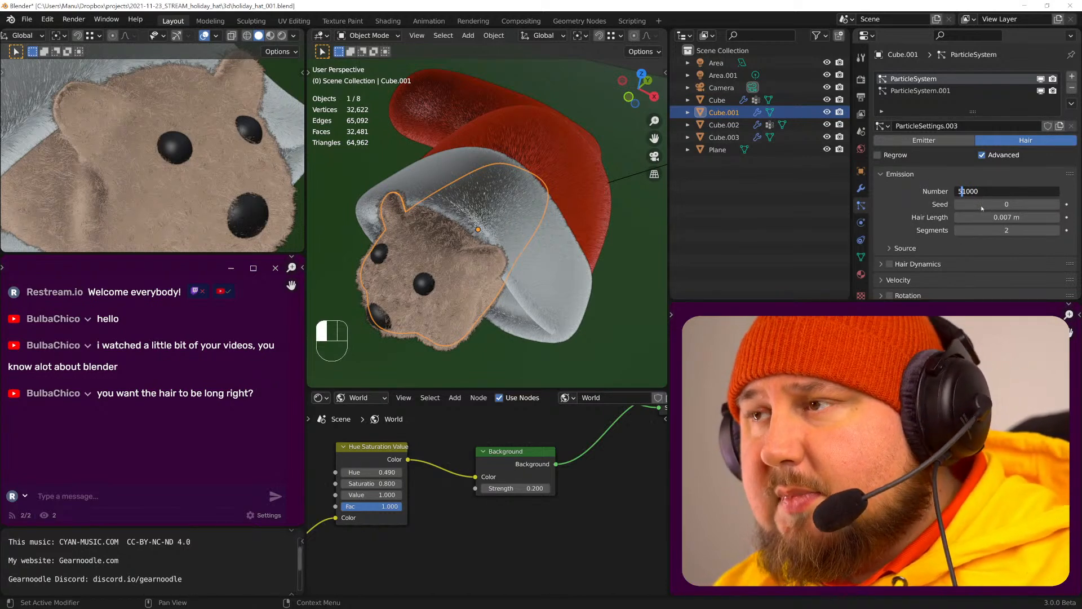
{"action": "key", "text": "Return"}
- Copy the hair number of 51000 from the bear's first particle system to its second one
{"action": "key", "text": "ctrl+c"}
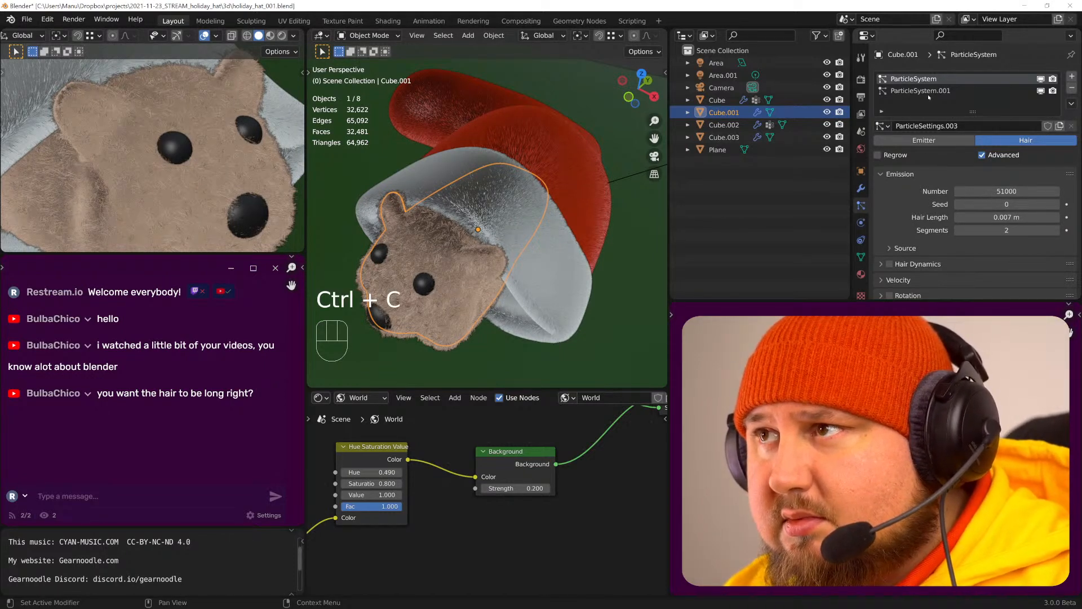
{"action": "left_click", "coordinate": [937, 92]}
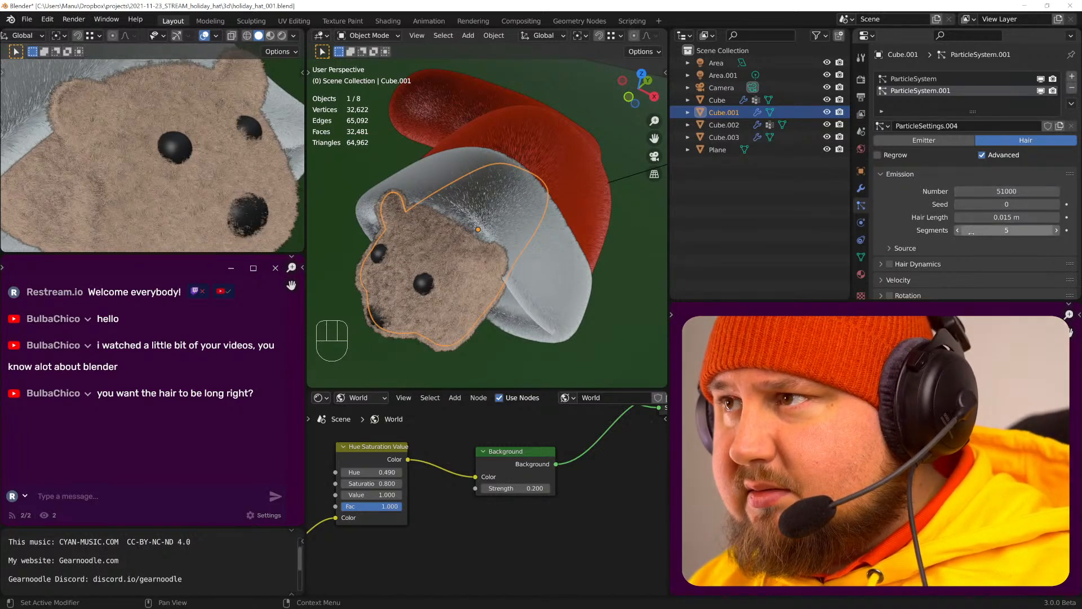
{"action": "scroll", "coordinate": [964, 231], "scroll_direction": "down", "scroll_amount": 6}
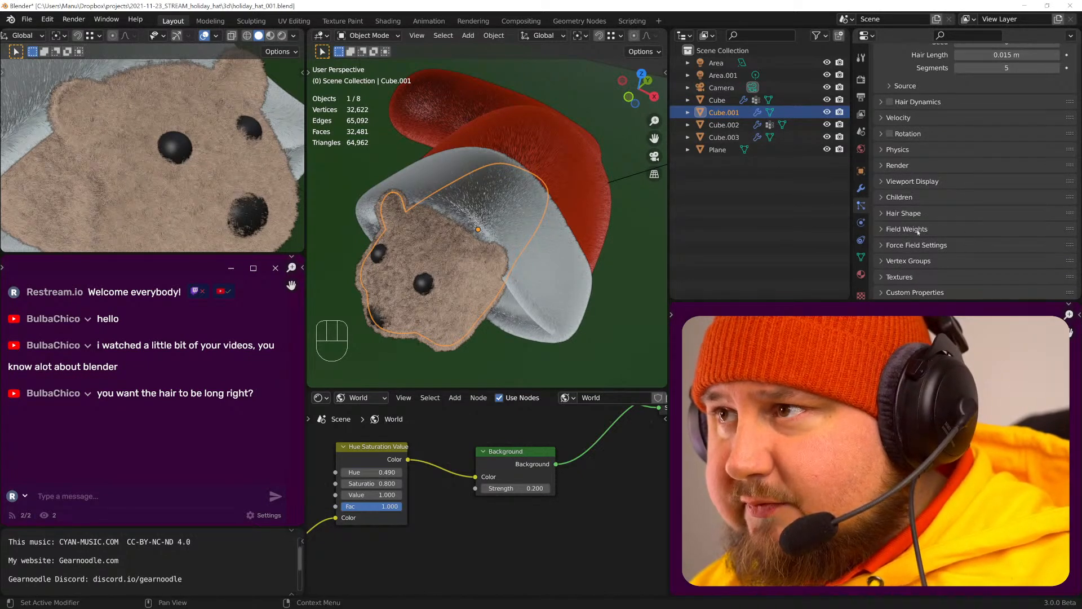
{"action": "left_click", "coordinate": [925, 181]}
{"action": "left_click", "coordinate": [925, 182]}
{"action": "scroll", "coordinate": [941, 198], "scroll_direction": "up", "scroll_amount": 6}
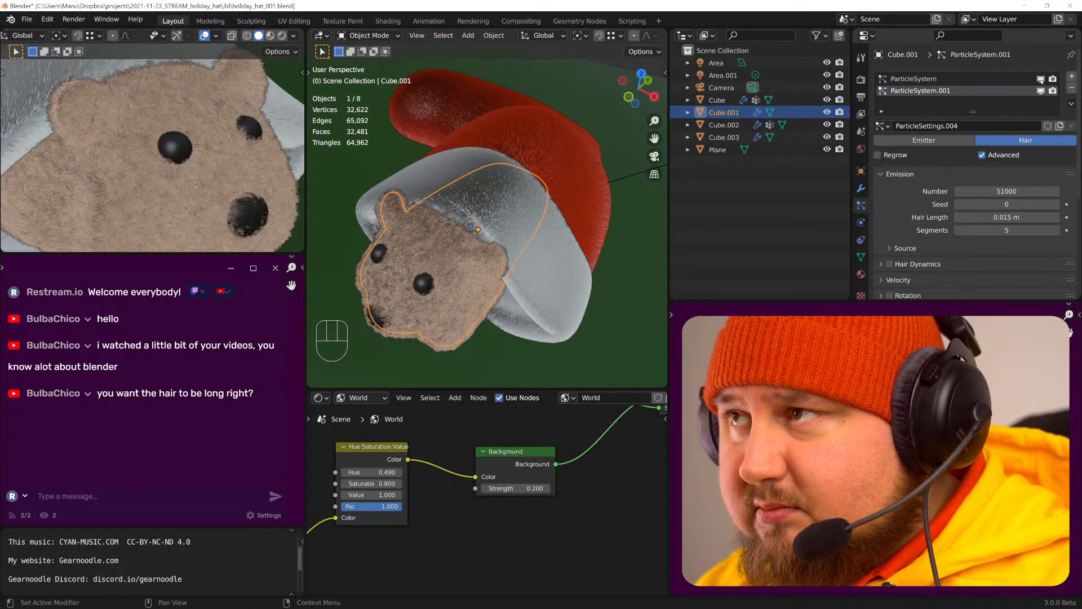
- Turn off the viewport display of the hair particle systems on the bear, the white hat brim and the red hat
{"action": "left_click", "coordinate": [1041, 79]}
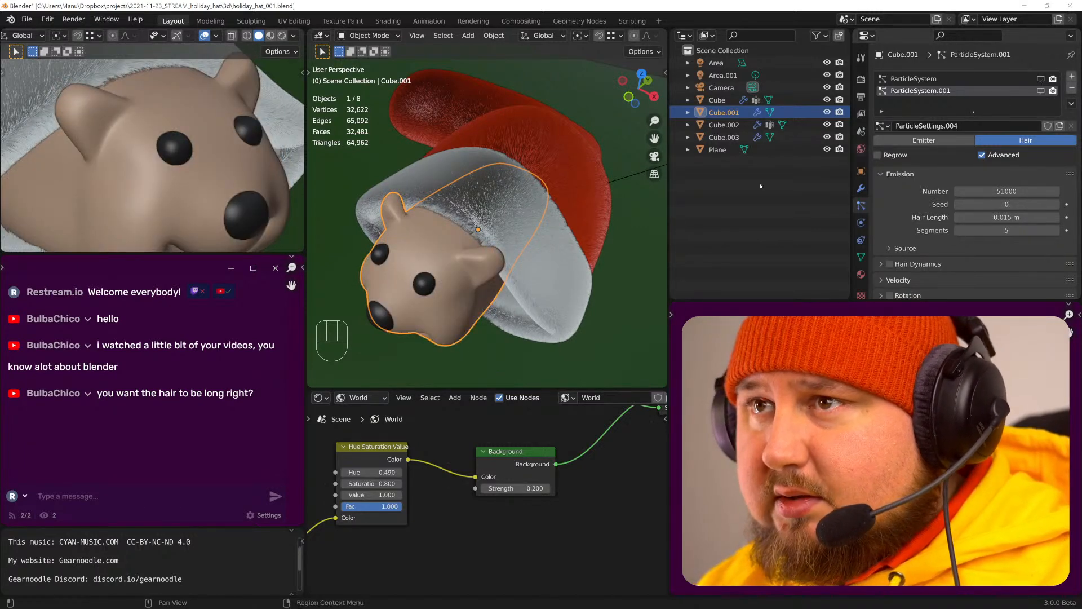
{"action": "left_click", "coordinate": [546, 270]}
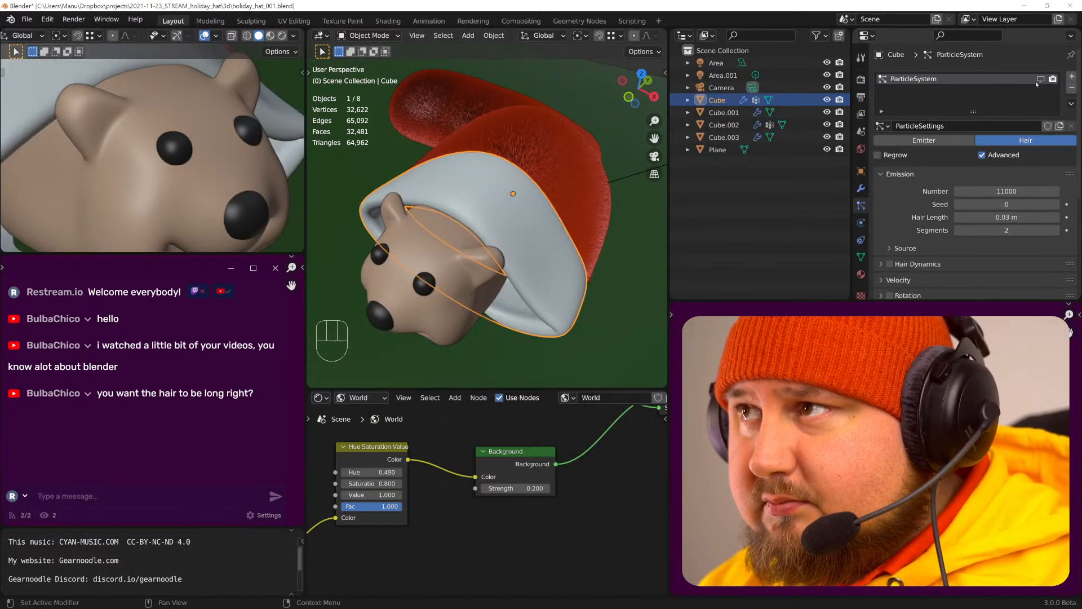
{"action": "left_click", "coordinate": [595, 195]}
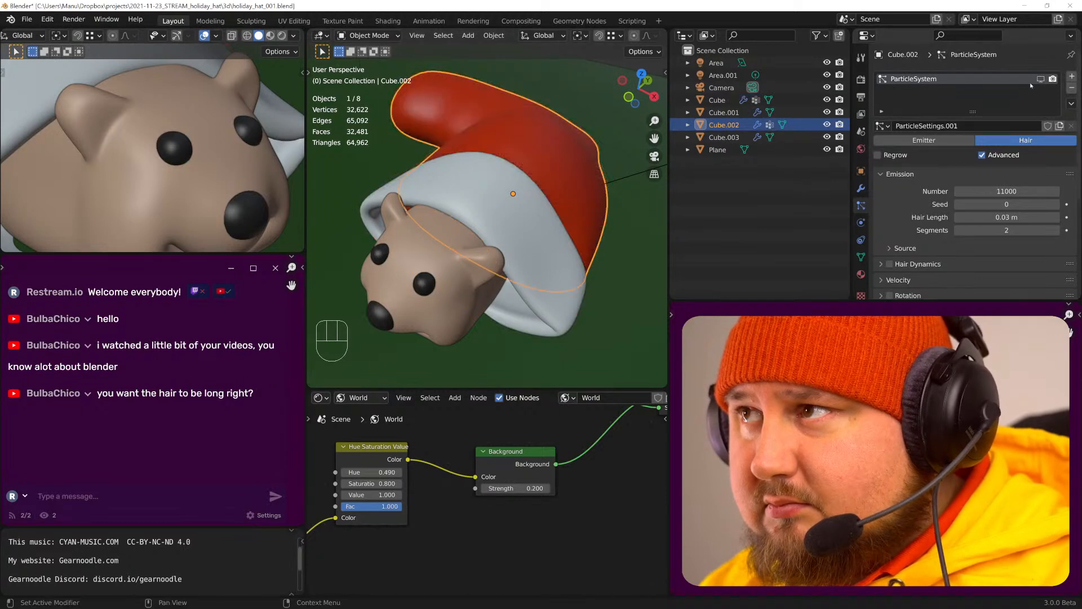
{"action": "middle_click_drag", "start_coordinate": [527, 231], "coordinate": [585, 210]}
{"action": "scroll", "coordinate": [536, 214], "scroll_direction": "up", "scroll_amount": 1}
{"action": "scroll", "coordinate": [536, 214], "scroll_direction": "down", "scroll_amount": 1}
{"action": "scroll", "coordinate": [536, 214], "scroll_direction": "up", "scroll_amount": 3}
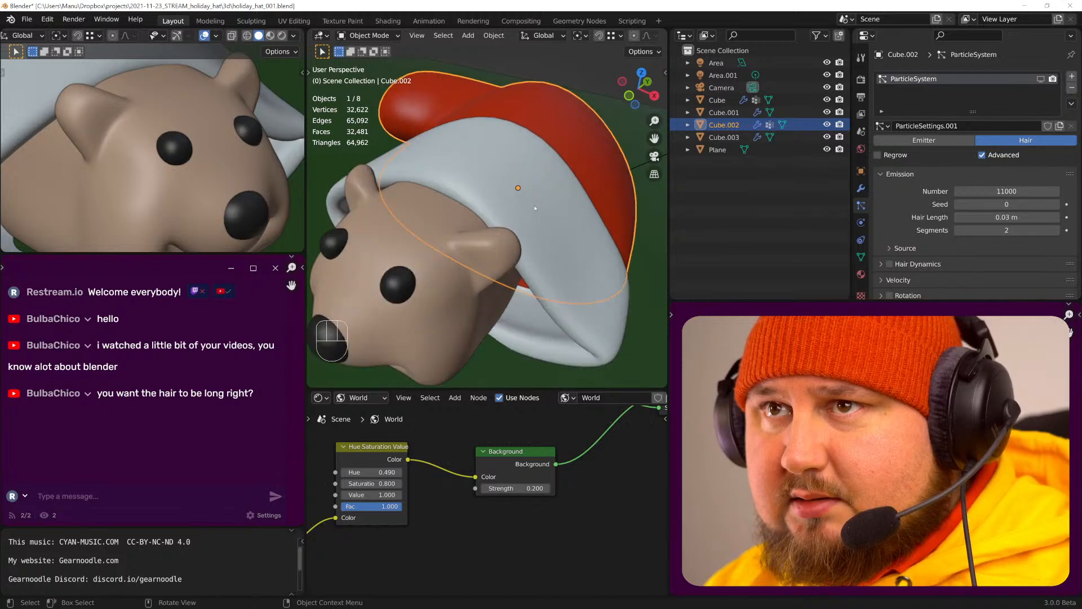
{"action": "scroll", "coordinate": [535, 213], "scroll_direction": "down", "scroll_amount": 2}
- Select the white hat brim, save the file and render the current frame in an enlarged render window
{"action": "left_click", "coordinate": [536, 230]}
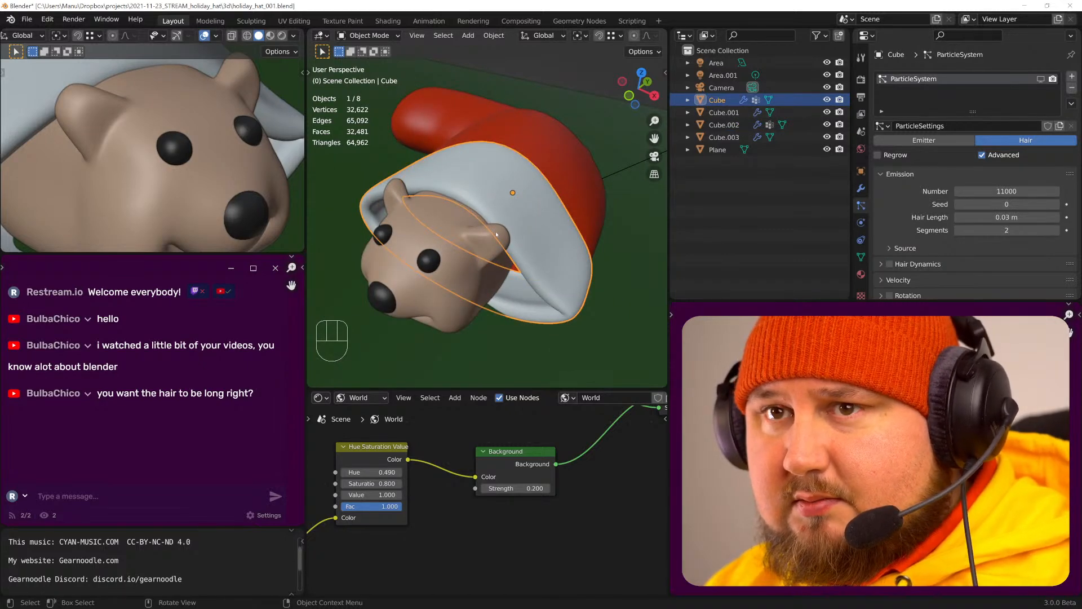
{"action": "key", "text": "ctrl+s"}
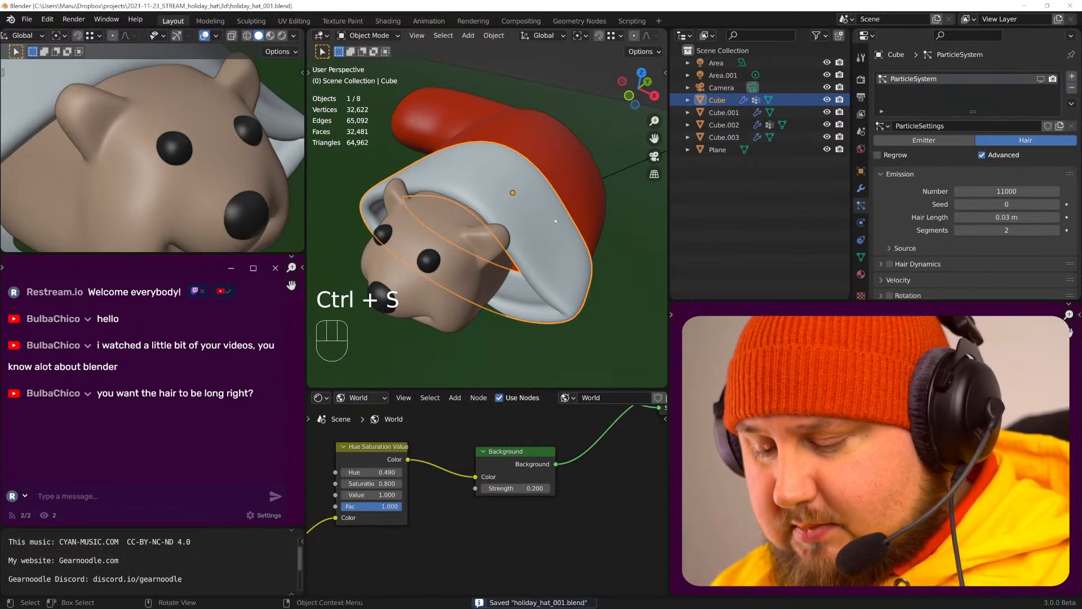
{"action": "key", "text": "F12"}
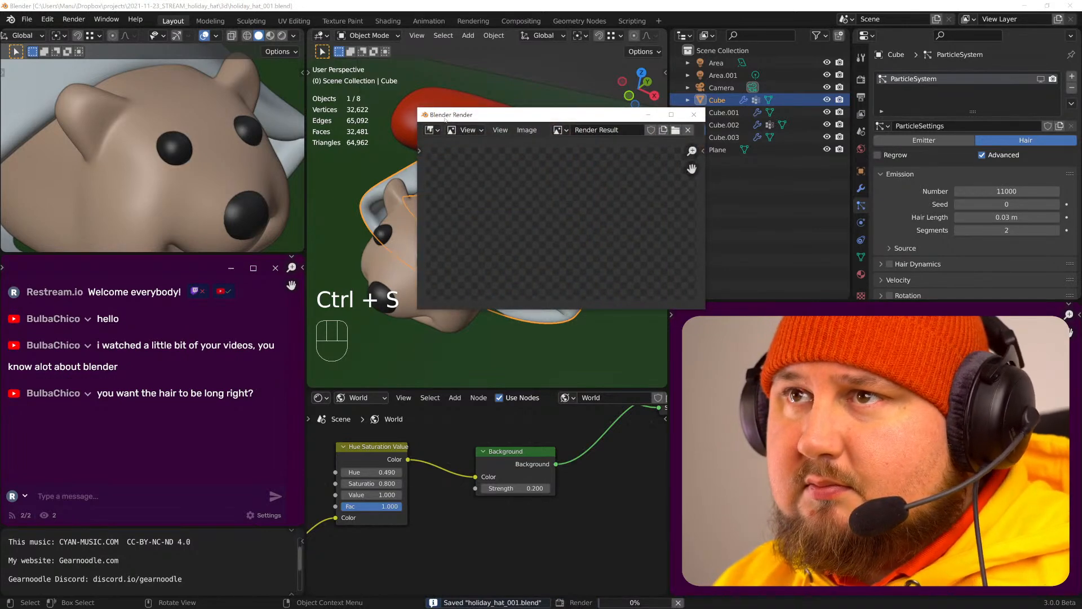
{"action": "left_click_drag", "start_coordinate": [416, 106], "coordinate": [297, 50]}
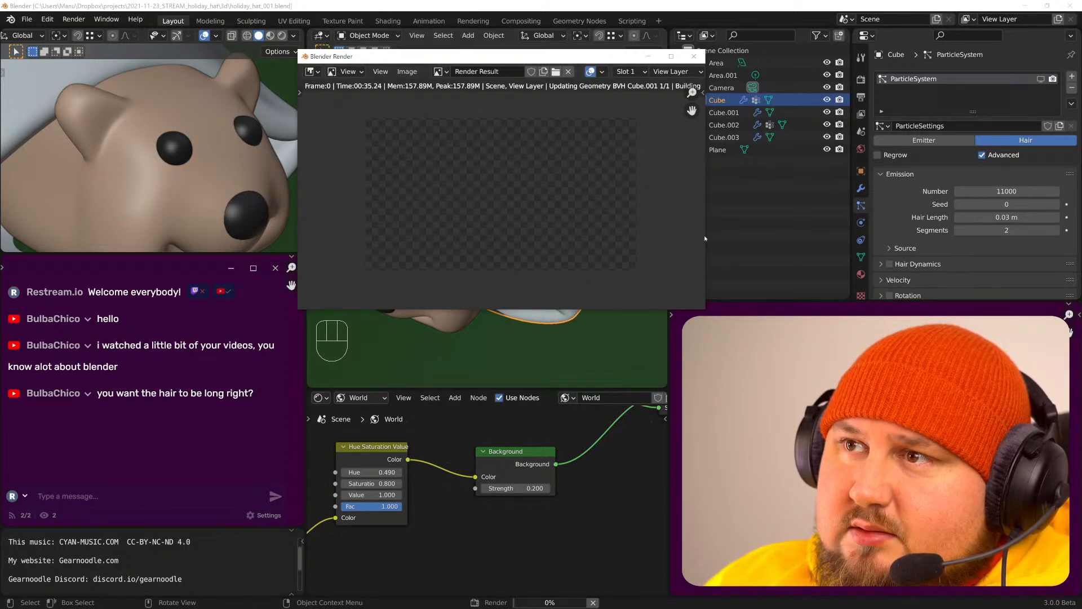
{"action": "left_click_drag", "start_coordinate": [707, 236], "coordinate": [817, 242]}
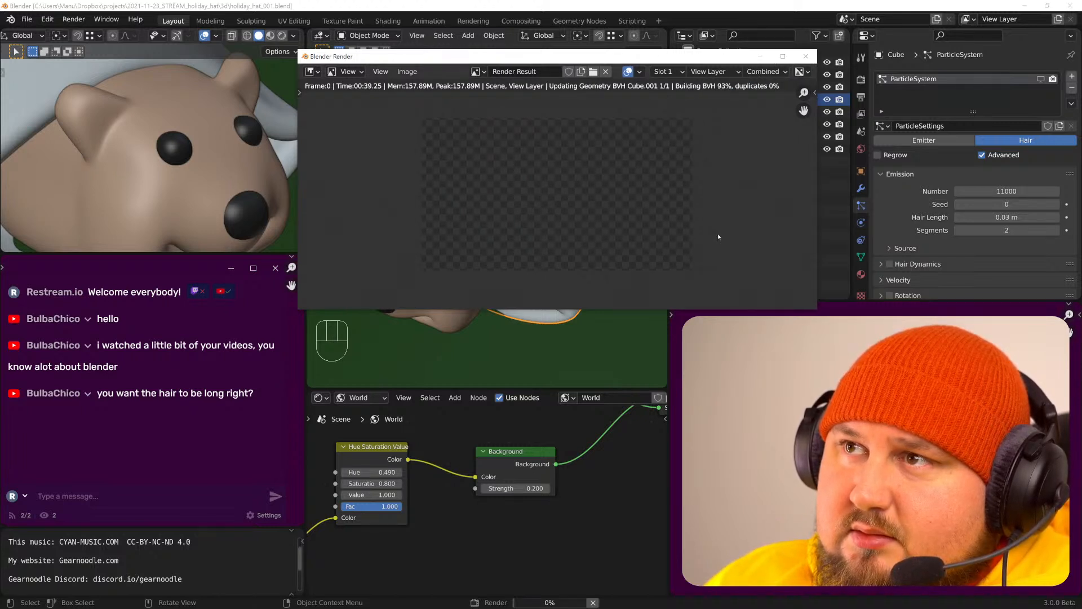
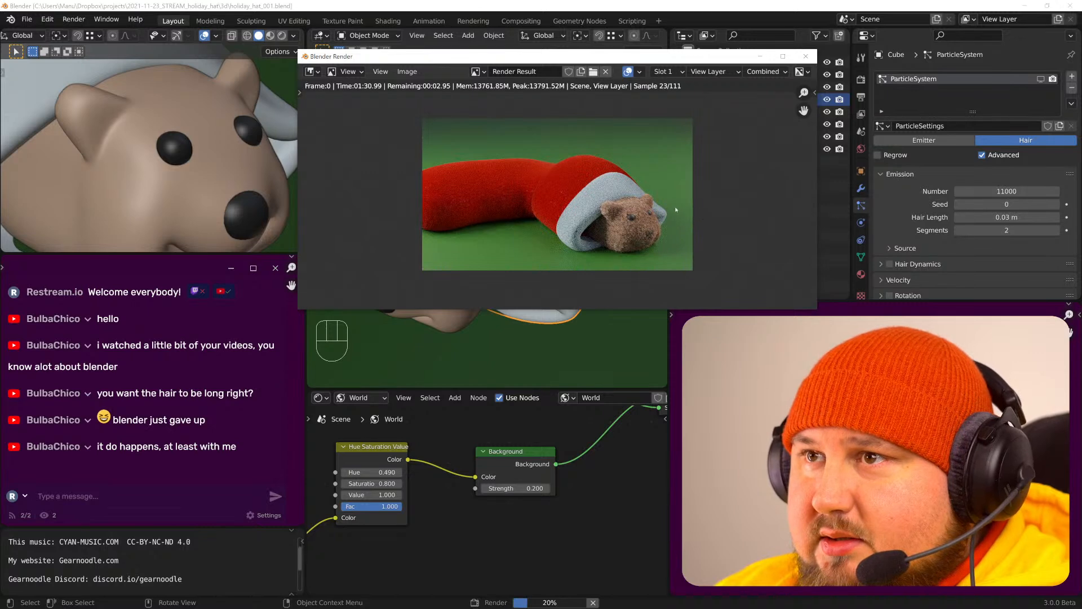
- Examine the bear's fur and the hat's fuzz up close in the finished render, and minimize the render window
{"action": "scroll", "coordinate": [645, 214], "scroll_direction": "up", "scroll_amount": 3}
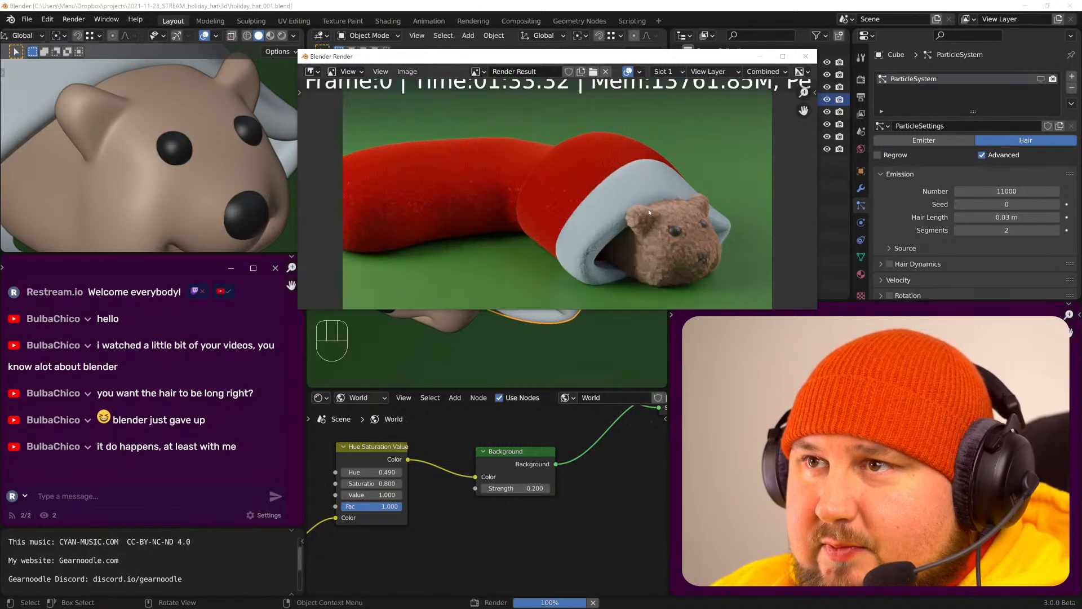
{"action": "scroll", "coordinate": [675, 230], "scroll_direction": "up", "scroll_amount": 4}
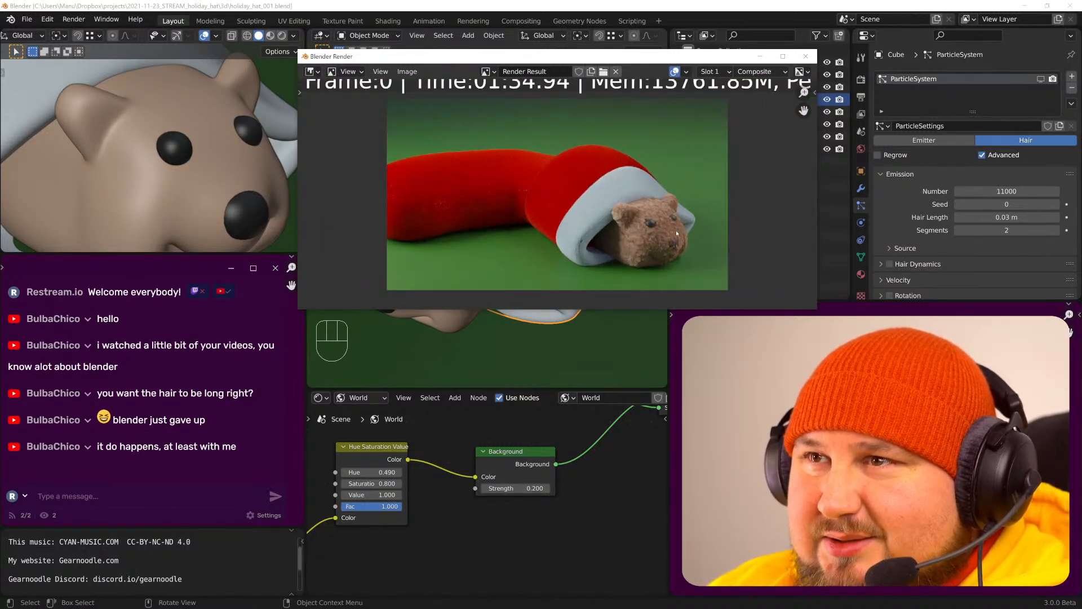
{"action": "middle_click_drag", "start_coordinate": [736, 253], "coordinate": [591, 206]}
{"action": "scroll", "coordinate": [591, 206], "scroll_direction": "up", "scroll_amount": 3}
{"action": "scroll", "coordinate": [614, 212], "scroll_direction": "down", "scroll_amount": 2}
{"action": "scroll", "coordinate": [575, 195], "scroll_direction": "up", "scroll_amount": 4}
{"action": "scroll", "coordinate": [587, 192], "scroll_direction": "down", "scroll_amount": 3}
{"action": "scroll", "coordinate": [674, 229], "scroll_direction": "down", "scroll_amount": 2}
{"action": "middle_click_drag", "start_coordinate": [606, 207], "coordinate": [659, 229]}
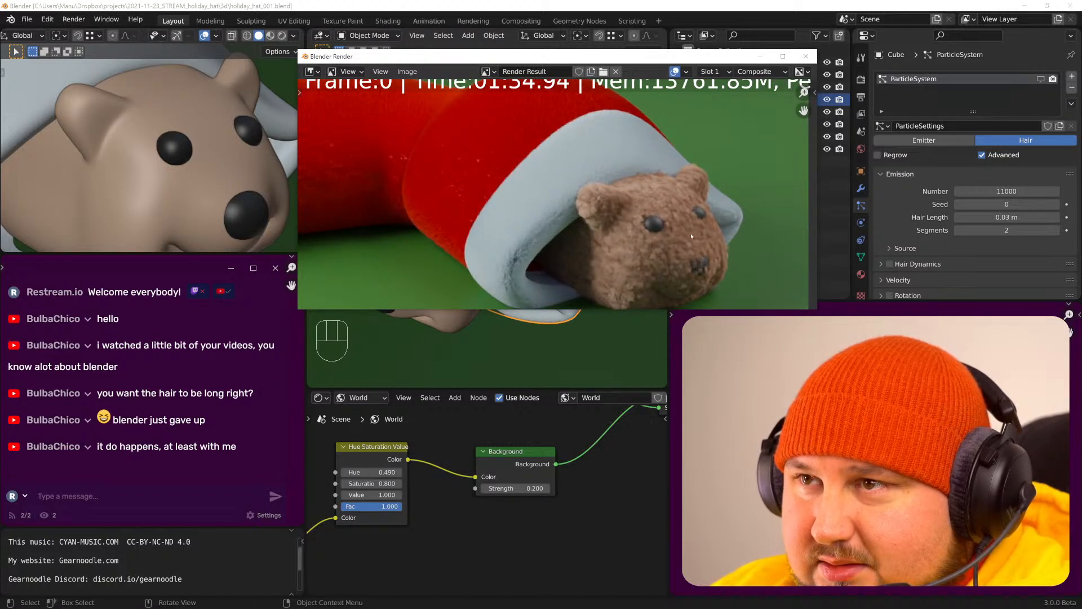
{"action": "scroll", "coordinate": [691, 236], "scroll_direction": "down", "scroll_amount": 4}
{"action": "middle_click_drag", "start_coordinate": [607, 199], "coordinate": [627, 221]}
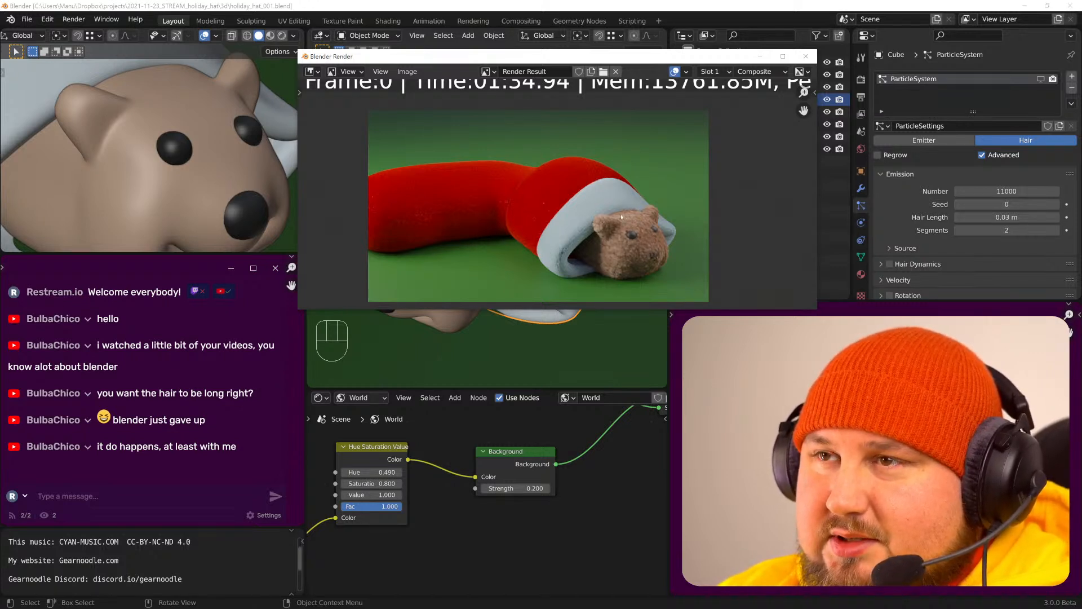
{"action": "left_click", "coordinate": [761, 58]}
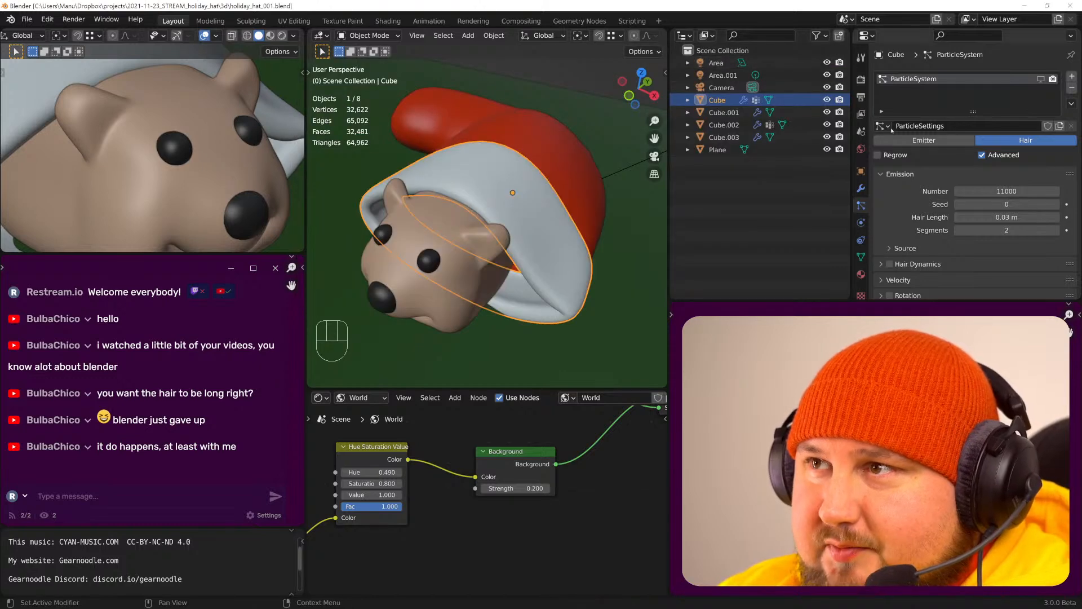
- Set the render output's resolution percentage to 150%
{"action": "left_click", "coordinate": [861, 79]}
{"action": "left_click", "coordinate": [860, 97]}
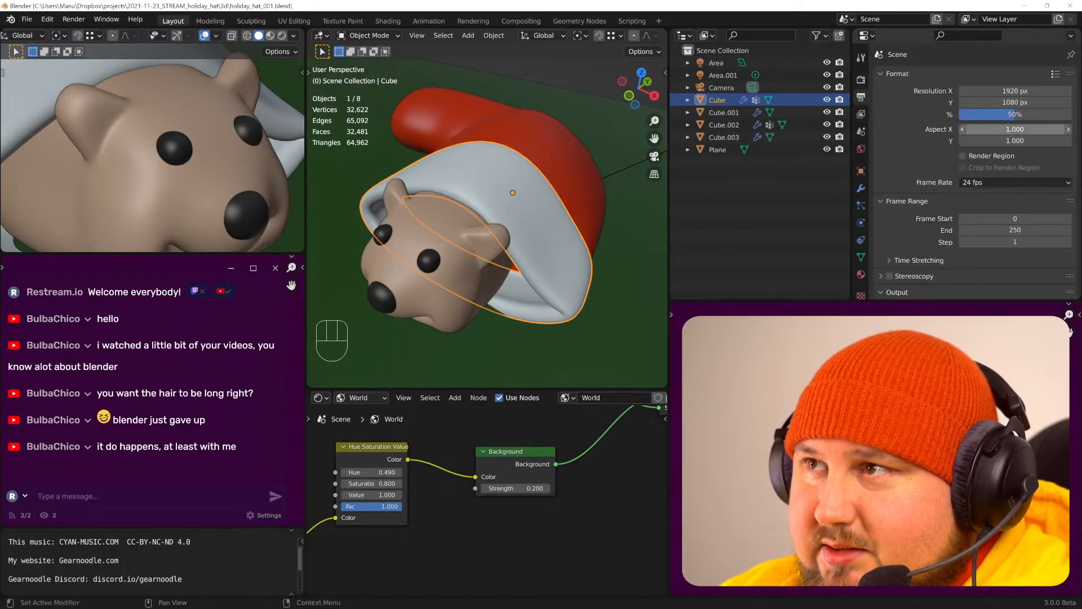
{"action": "left_click", "coordinate": [1015, 115]}
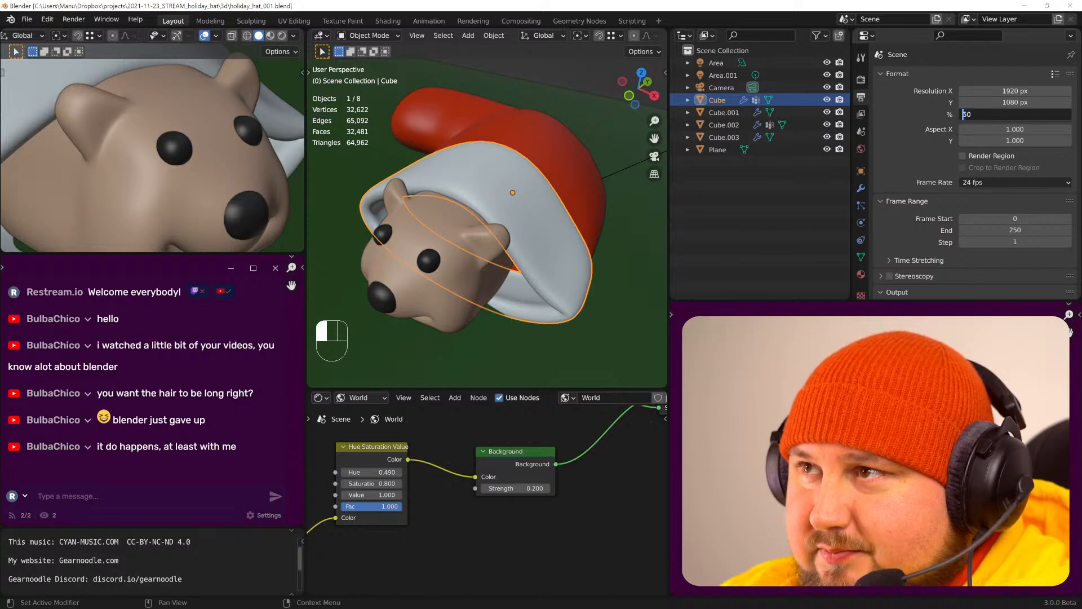
{"action": "type", "text": "150"}
{"action": "key", "text": "Return"}
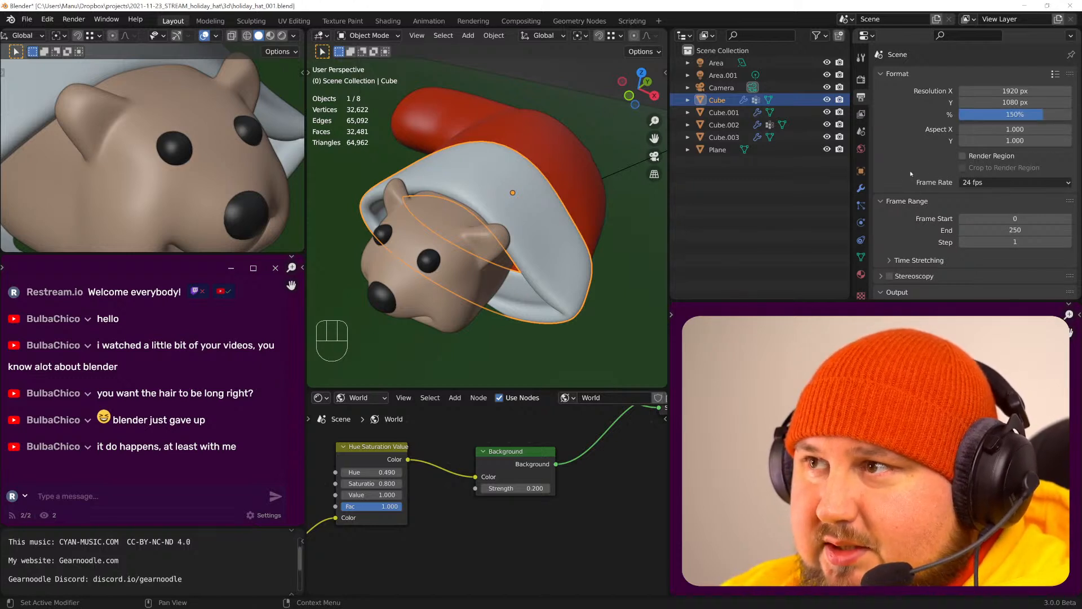
- Exclude both of the bear's hair particle systems from rendering and render the current frame in an enlarged, repositioned render window
{"action": "left_click", "coordinate": [465, 269]}
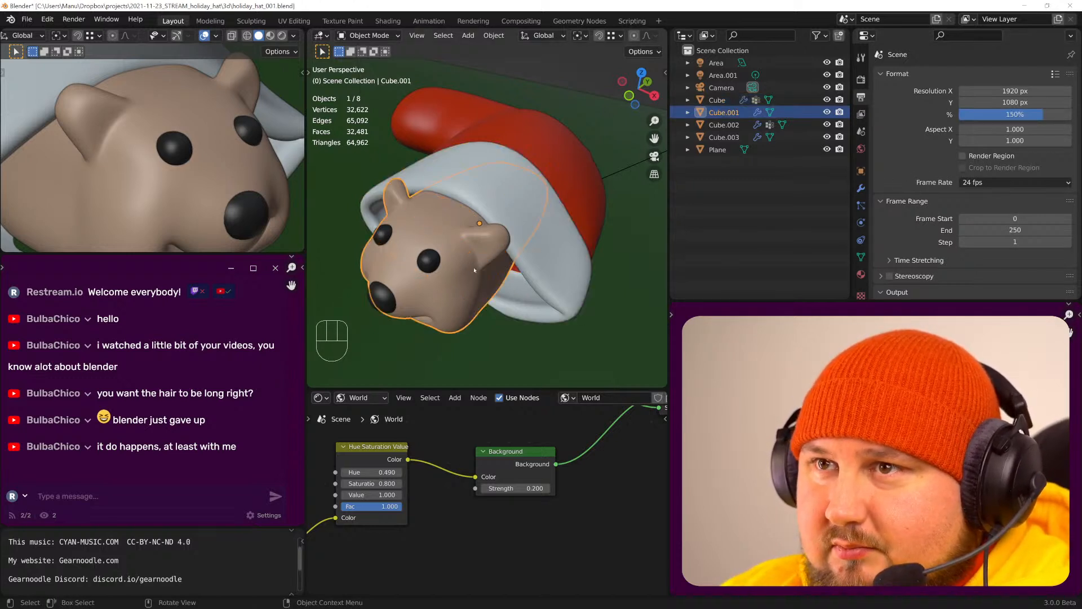
{"action": "left_click", "coordinate": [860, 206]}
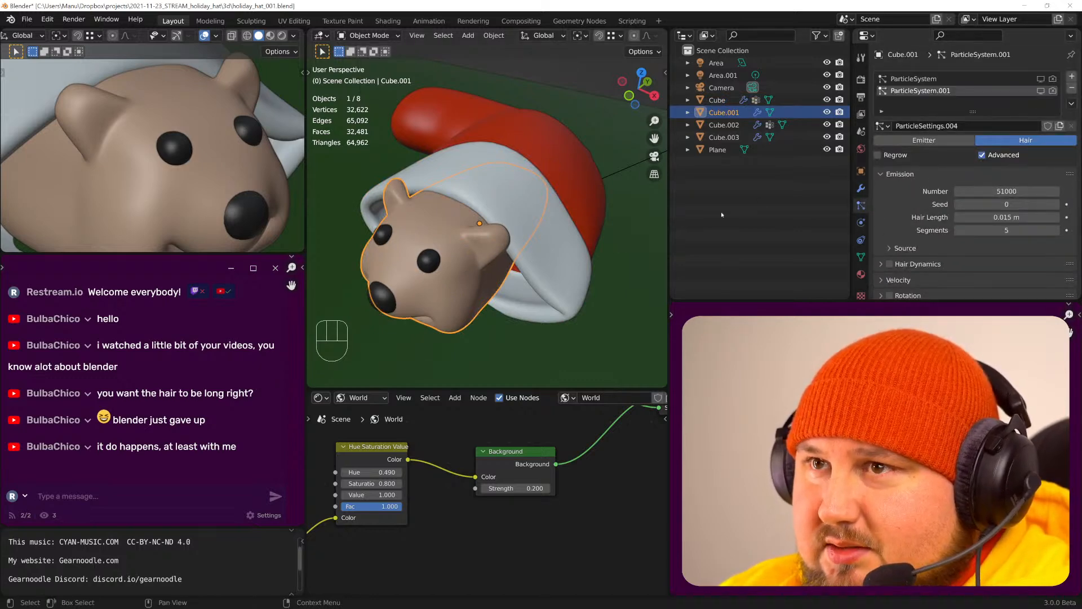
{"action": "key", "text": "F12"}
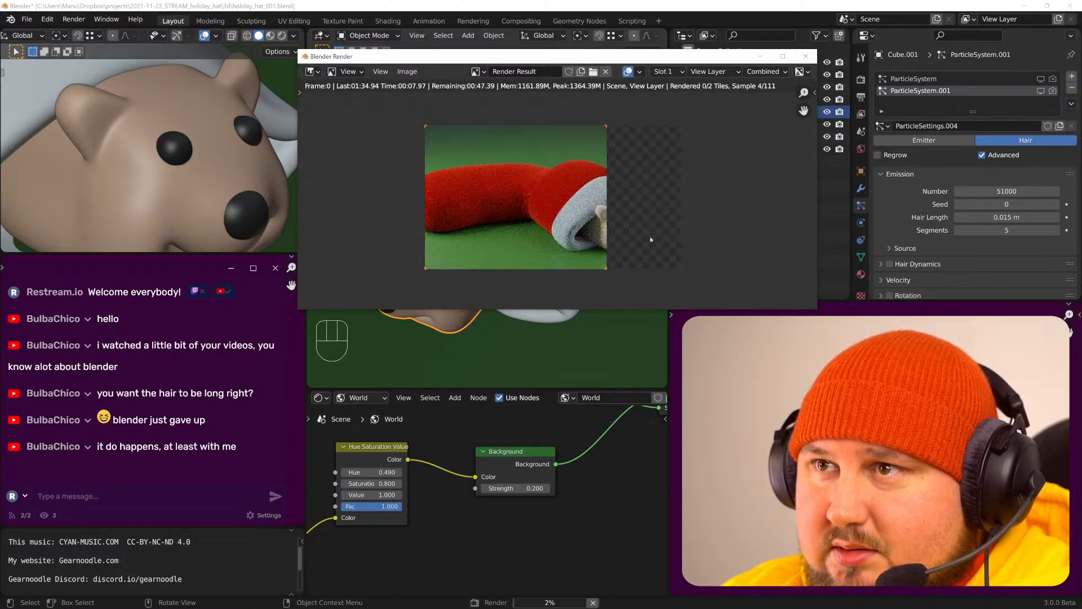
{"action": "left_click_drag", "start_coordinate": [821, 312], "coordinate": [1017, 413]}
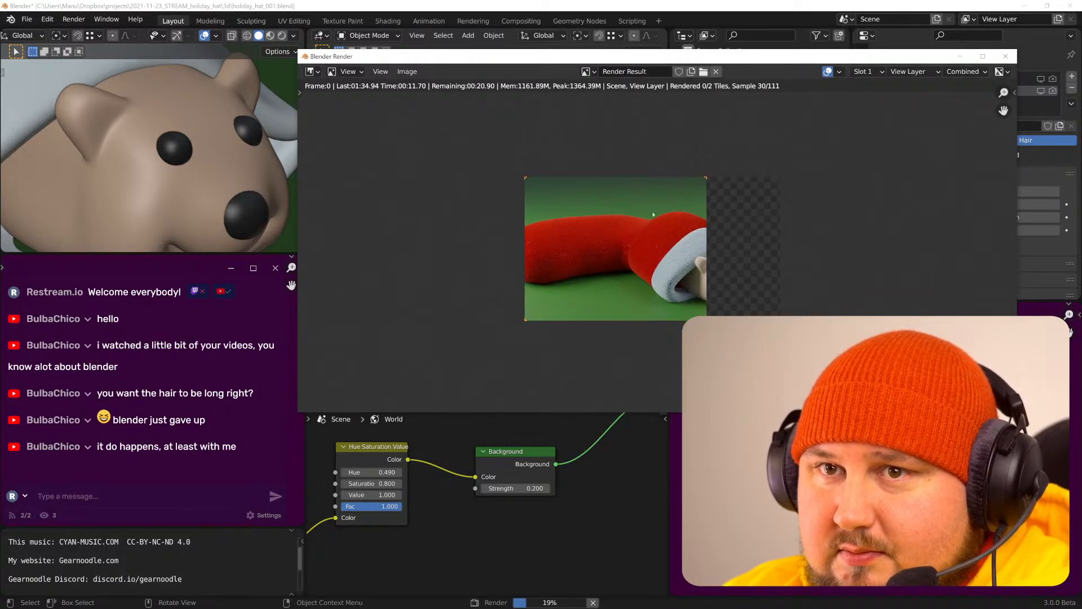
{"action": "left_click_drag", "start_coordinate": [711, 57], "coordinate": [562, 34]}
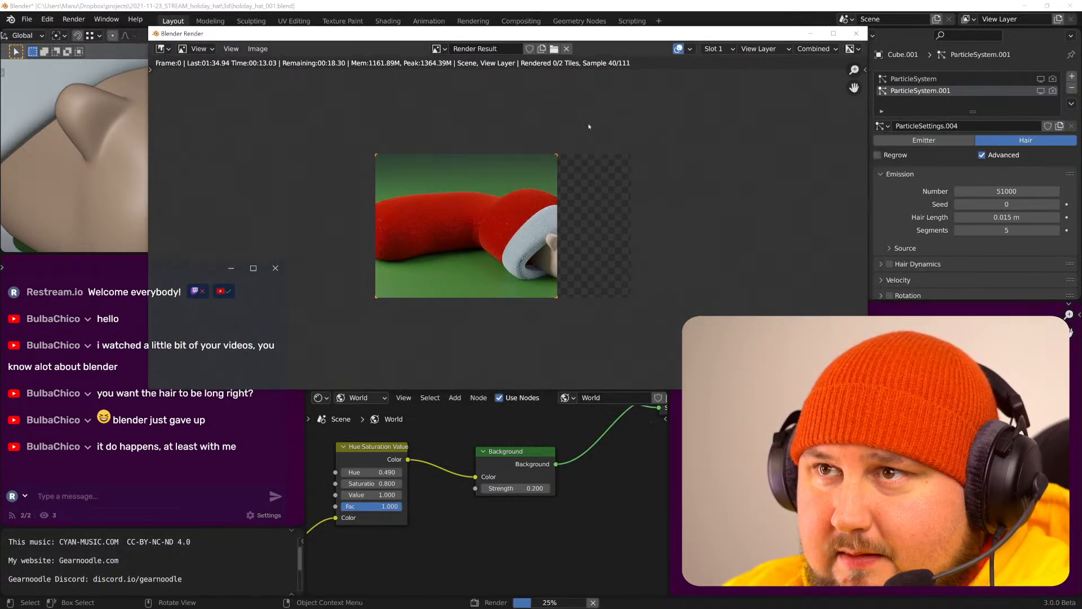
- Examine the furless bear, the red hat's fuzz and the white brim up close in the render, and minimize the render window
{"action": "scroll", "coordinate": [529, 220], "scroll_direction": "up", "scroll_amount": 3}
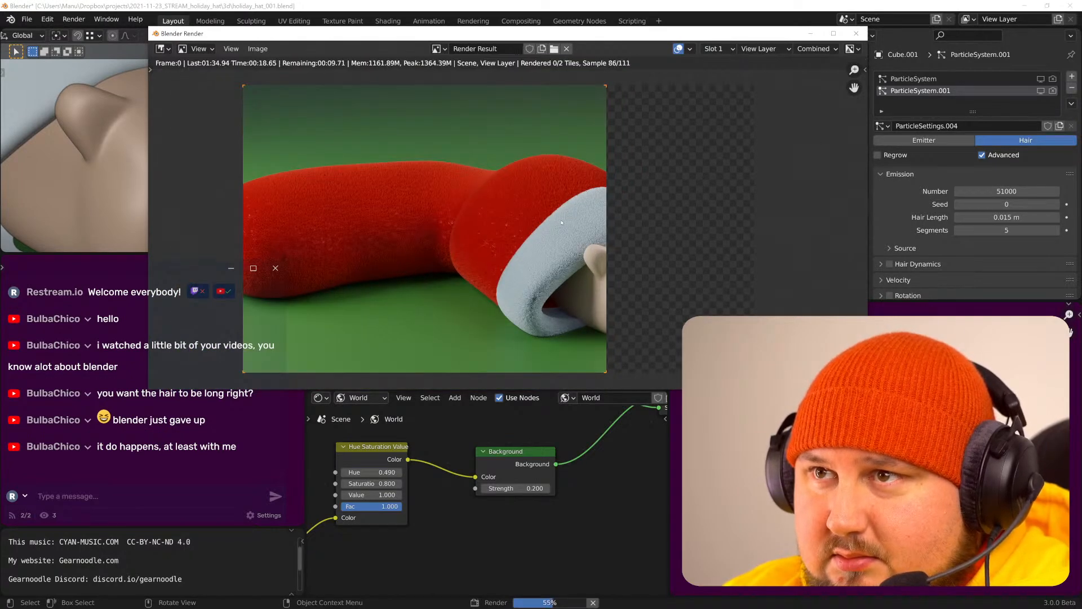
{"action": "scroll", "coordinate": [558, 224], "scroll_direction": "up", "scroll_amount": 2}
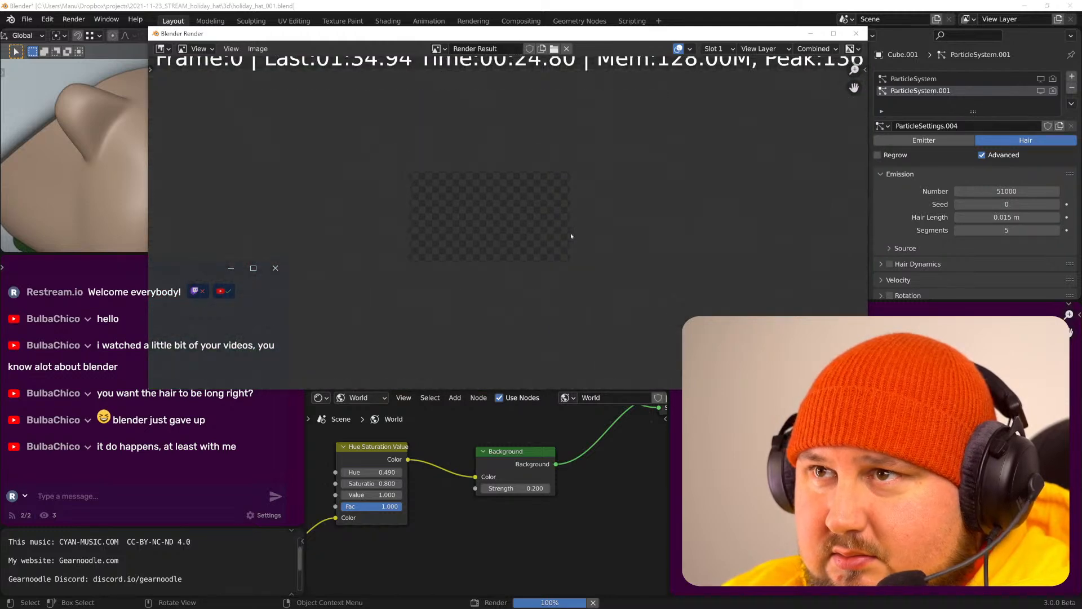
{"action": "scroll", "coordinate": [572, 236], "scroll_direction": "up", "scroll_amount": 5}
{"action": "scroll", "coordinate": [572, 236], "scroll_direction": "down", "scroll_amount": 5}
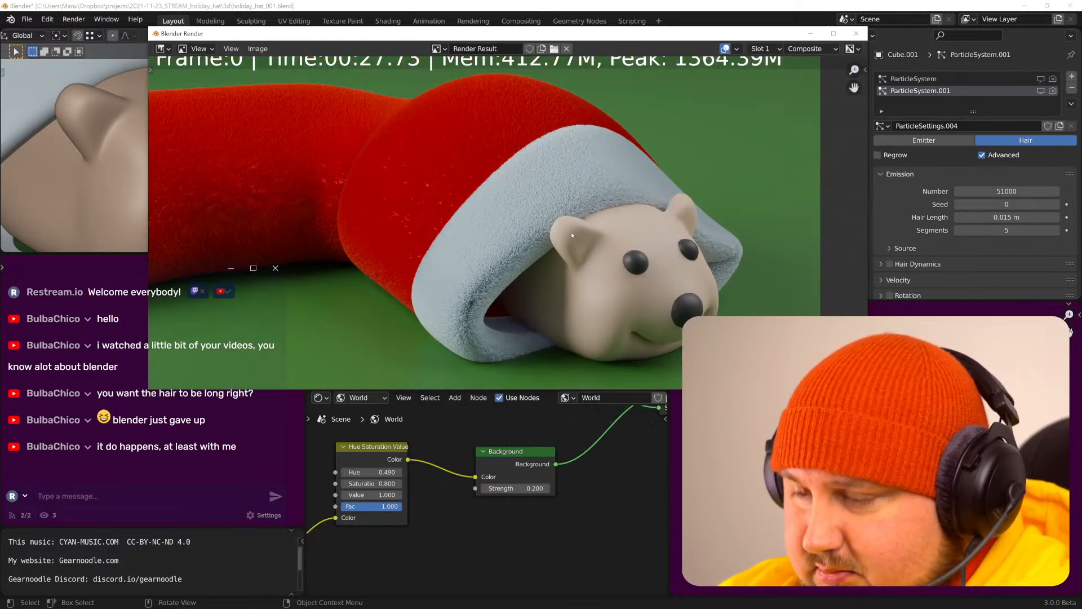
{"action": "scroll", "coordinate": [625, 228], "scroll_direction": "up", "scroll_amount": 4}
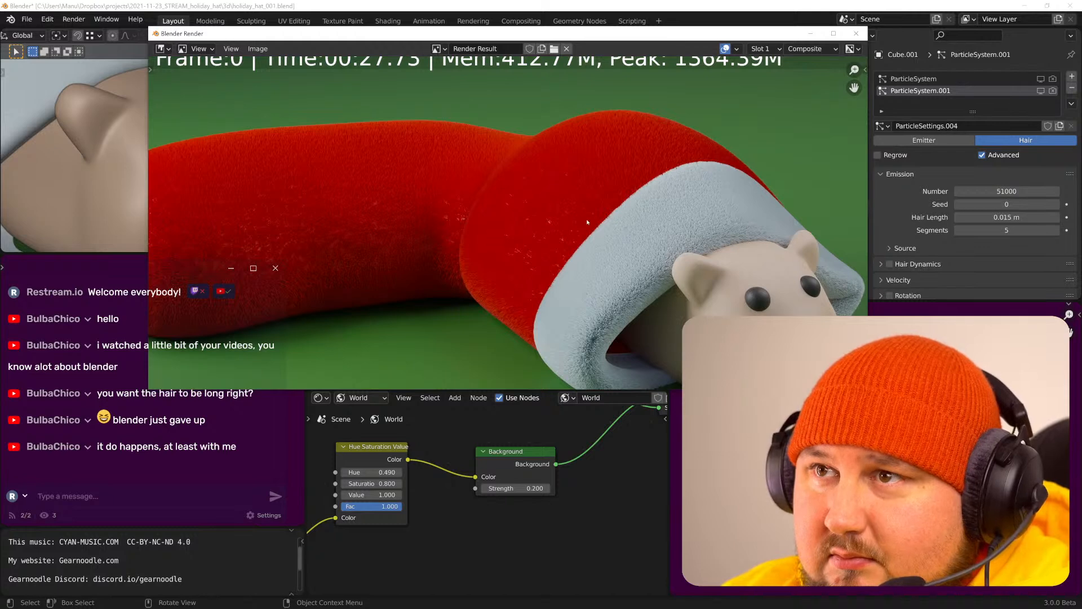
{"action": "scroll", "coordinate": [704, 257], "scroll_direction": "up", "scroll_amount": 2}
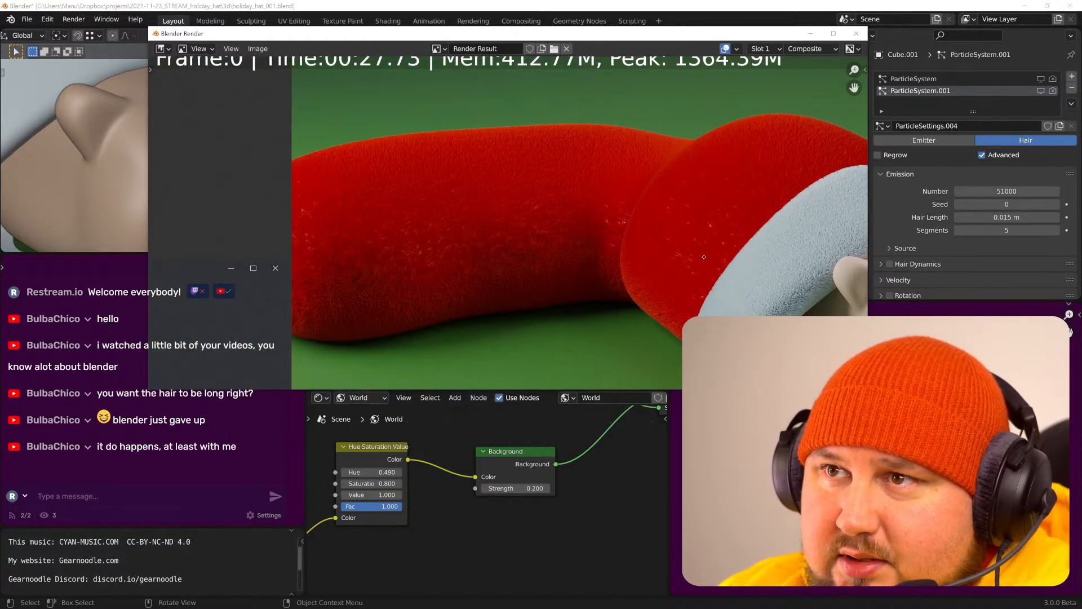
{"action": "scroll", "coordinate": [704, 257], "scroll_direction": "down", "scroll_amount": 2}
{"action": "scroll", "coordinate": [657, 258], "scroll_direction": "up", "scroll_amount": 4}
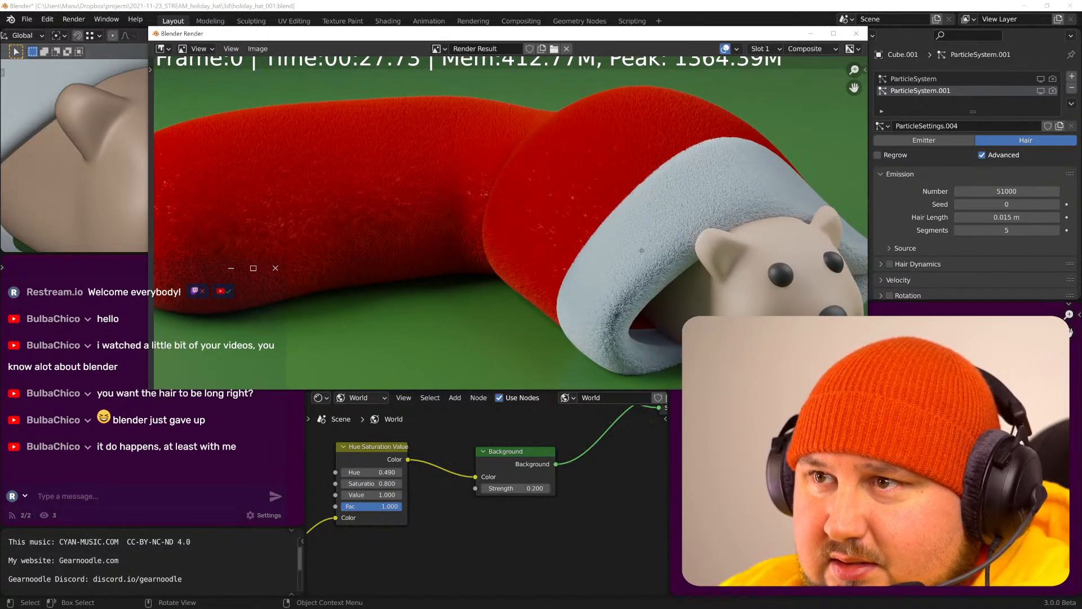
{"action": "middle_click_drag", "start_coordinate": [619, 250], "coordinate": [592, 243]}
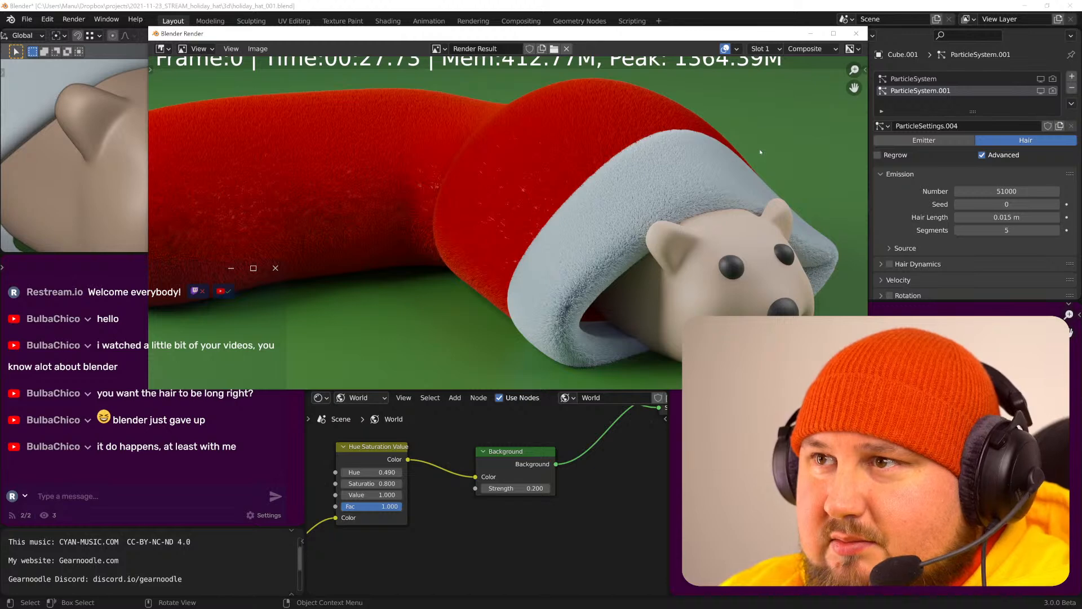
{"action": "left_click", "coordinate": [812, 35]}
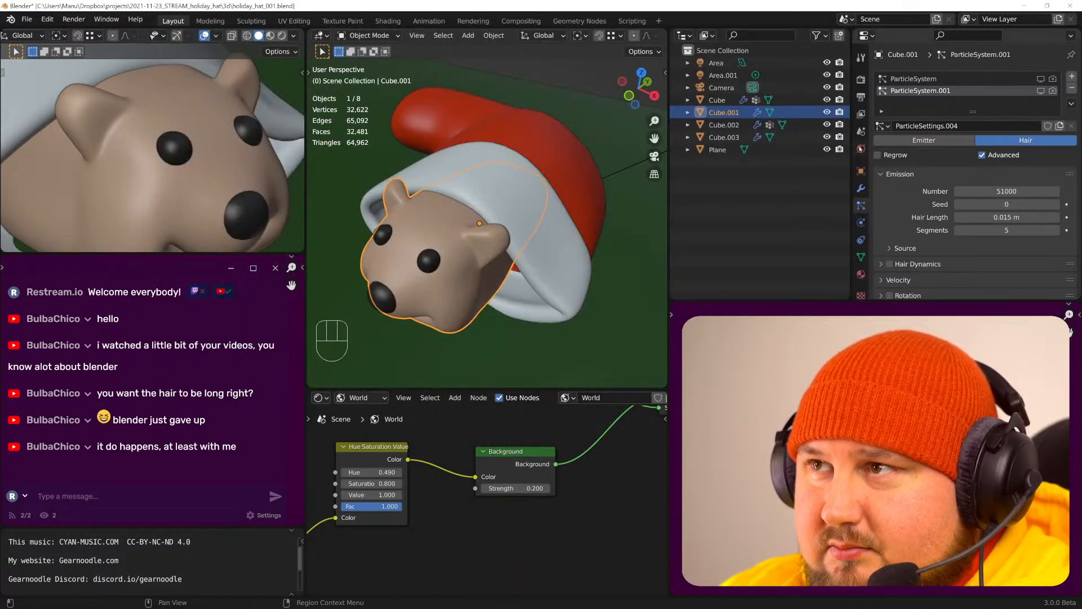
- Set both the viewport and the render sample counts to 22 in the Cycles sampling settings
{"action": "left_click", "coordinate": [861, 79]}
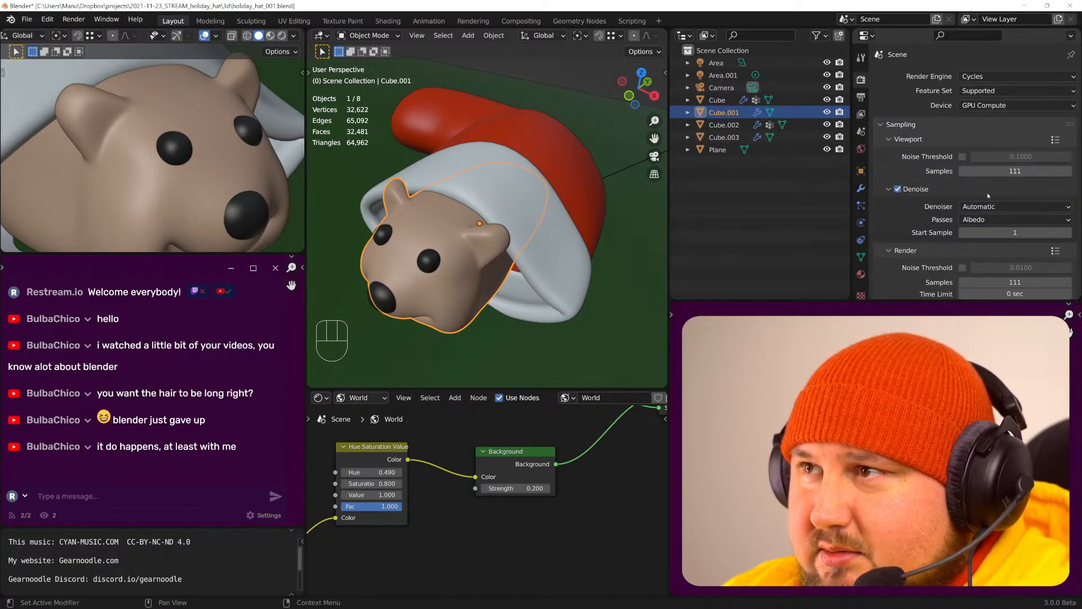
{"action": "left_click", "coordinate": [1009, 171]}
{"action": "type", "text": "22"}
{"action": "key", "text": "Return"}
{"action": "left_click", "coordinate": [1015, 282]}
{"action": "type", "text": "22"}
{"action": "key", "text": "Return"}
{"action": "scroll", "coordinate": [956, 254], "scroll_direction": "down", "scroll_amount": 2}
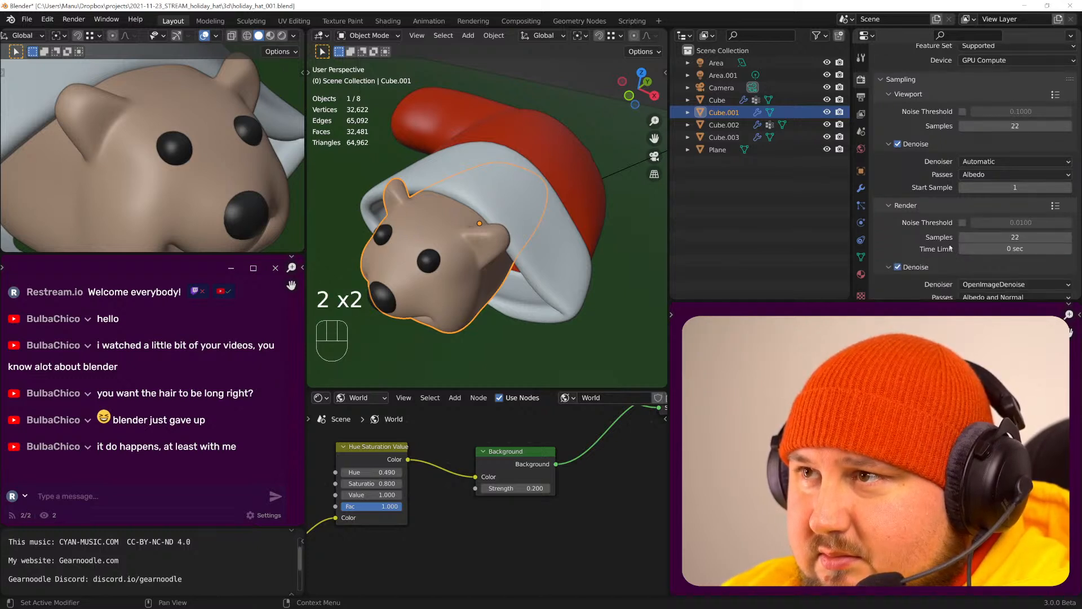
{"action": "scroll", "coordinate": [949, 241], "scroll_direction": "up", "scroll_amount": 2}
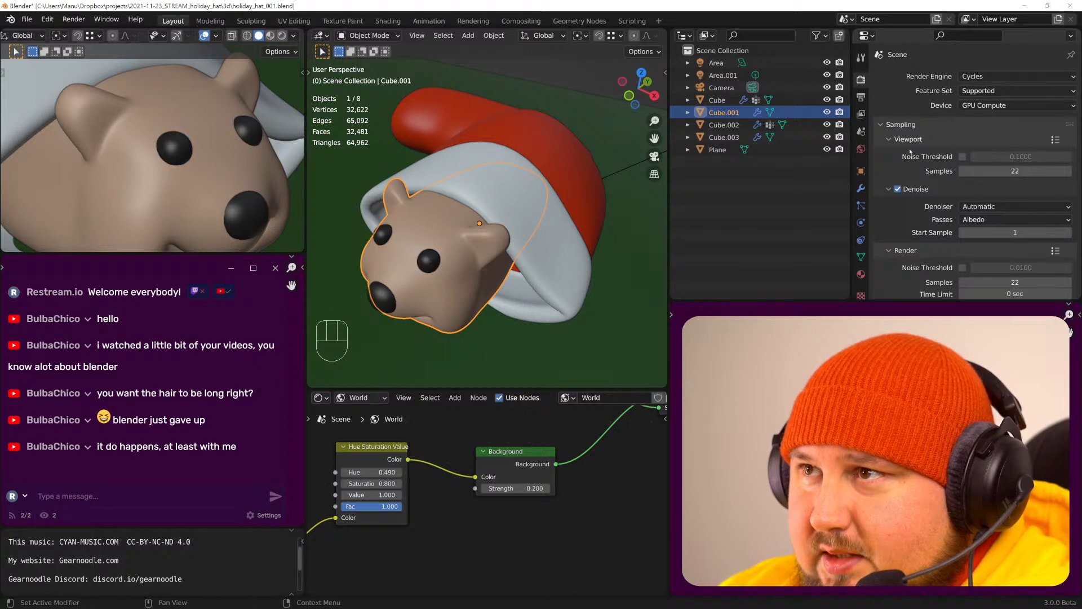
- Raise the render output's resolution percentage to 250%
{"action": "left_click", "coordinate": [860, 97]}
{"action": "left_click", "coordinate": [1009, 114]}
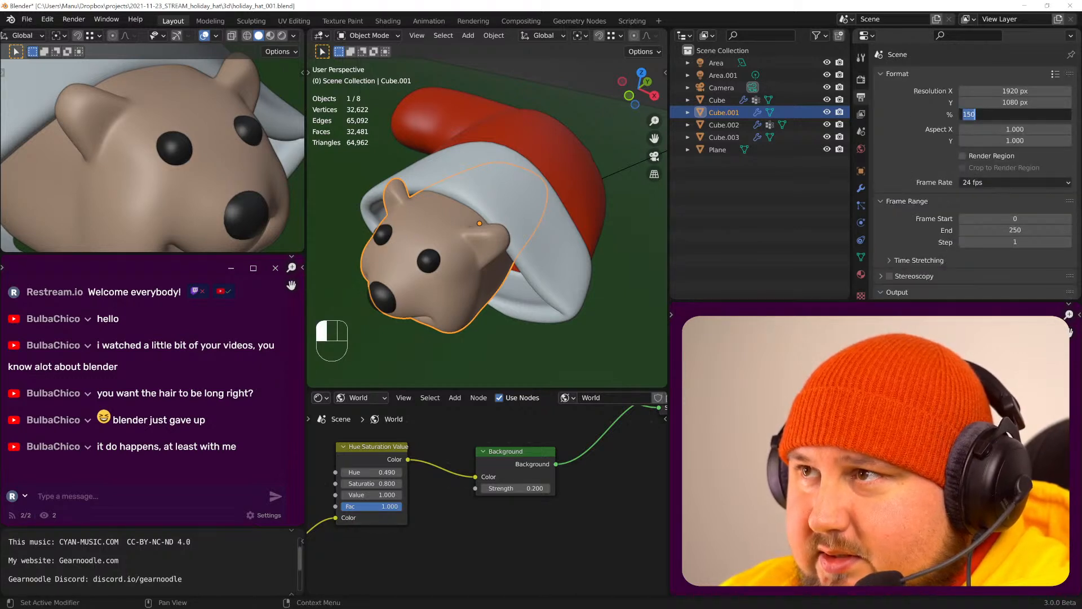
{"action": "type", "text": "2"}
{"action": "key", "text": "Return"}
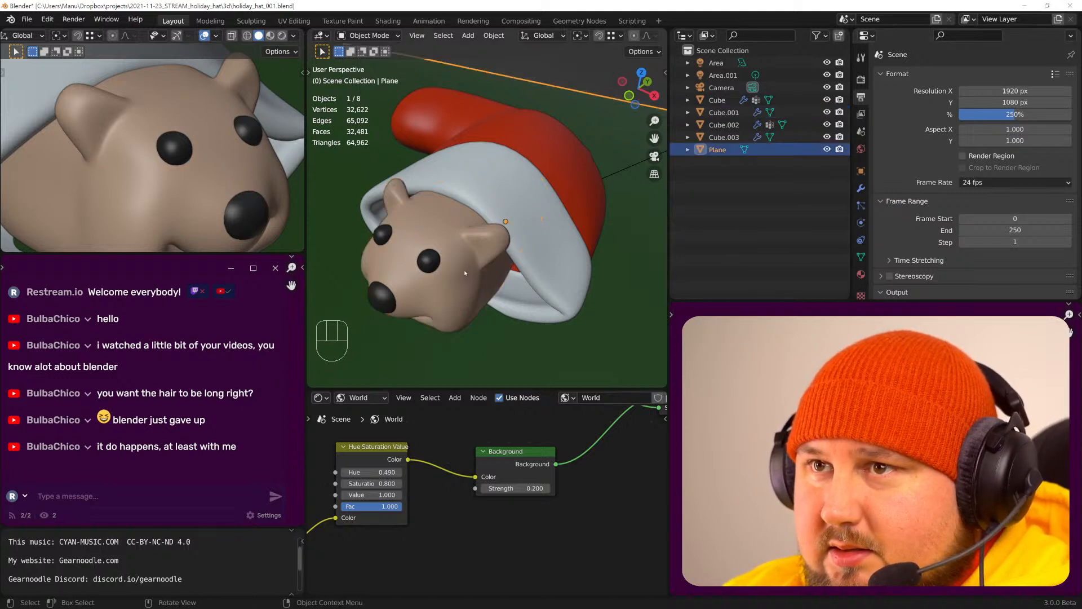
- Remove both hair particle systems from the bear
{"action": "left_click", "coordinate": [861, 205]}
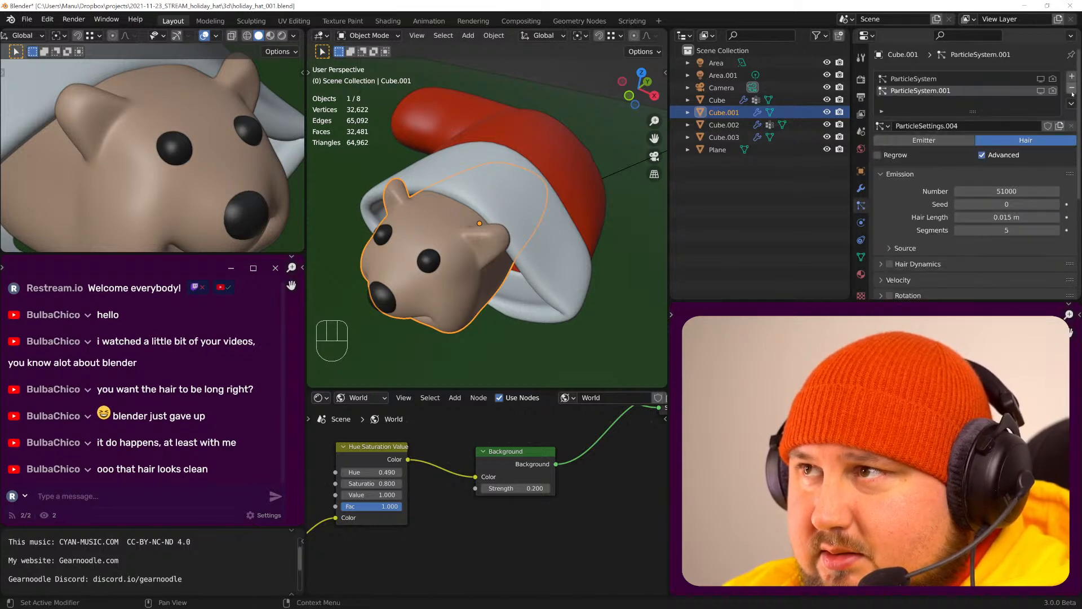
{"action": "left_click", "coordinate": [1072, 90]}
{"action": "left_click", "coordinate": [1072, 89]}
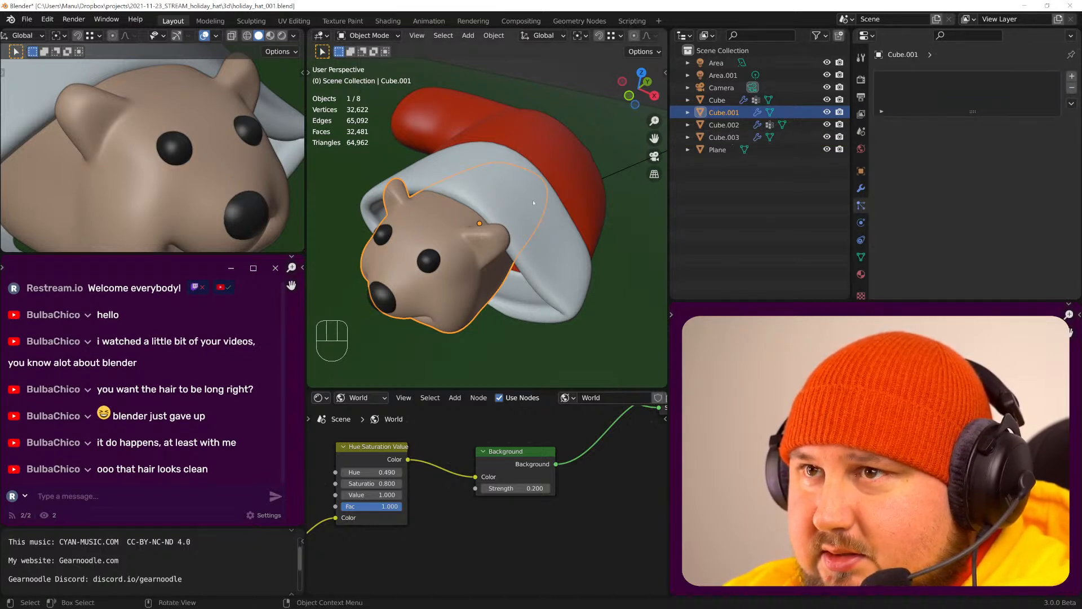
- Add a new particle system to the bear and assign it the red hat's hair settings, ParticleSettings.001
{"action": "left_click", "coordinate": [559, 241]}
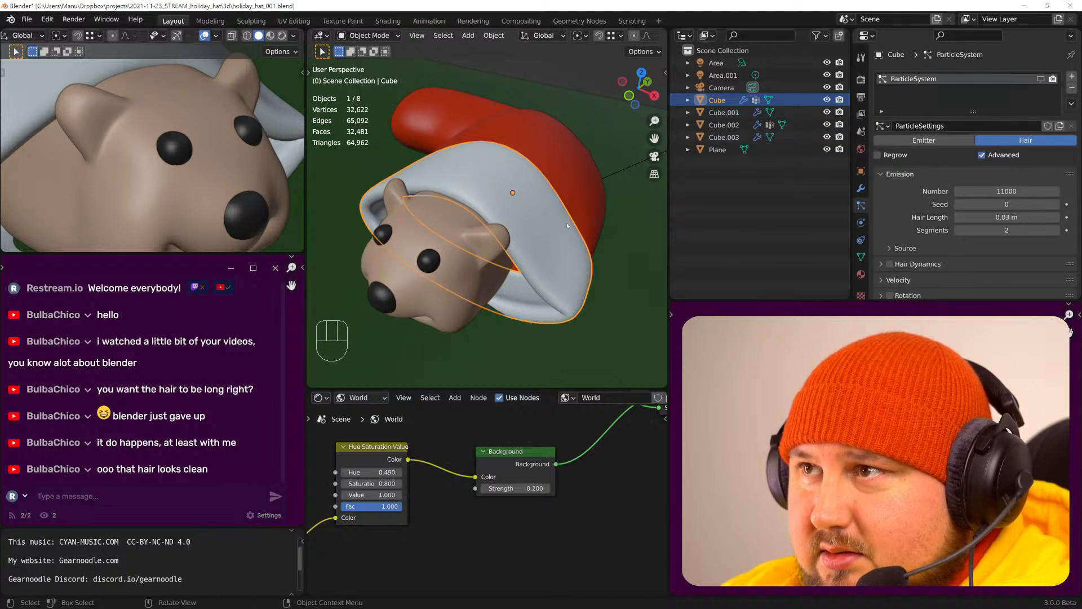
{"action": "left_click", "coordinate": [593, 195]}
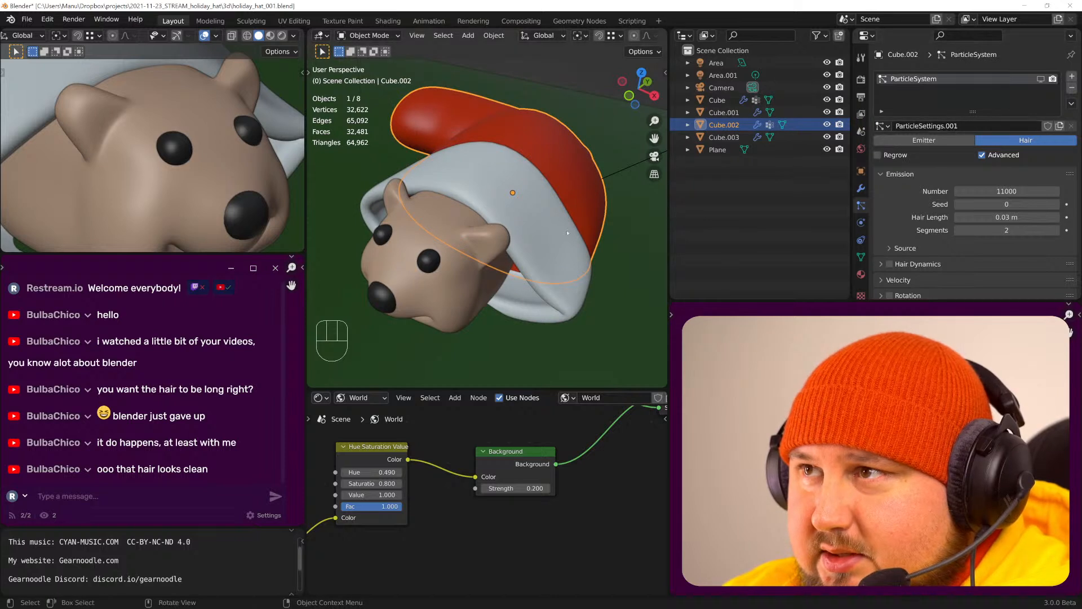
{"action": "left_click", "coordinate": [723, 112]}
{"action": "left_click", "coordinate": [1072, 76]}
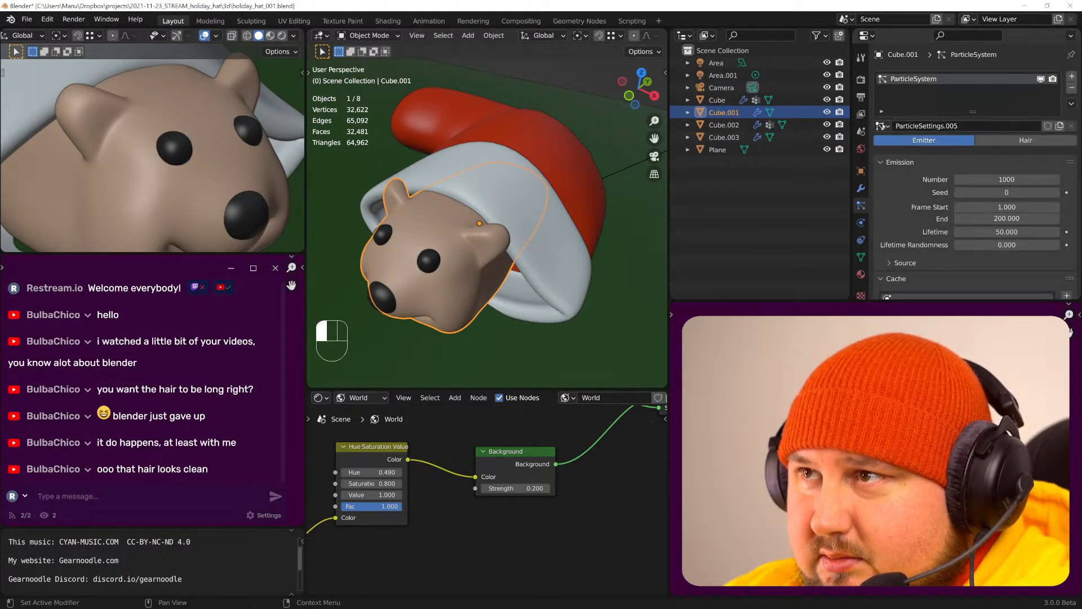
{"action": "left_click", "coordinate": [881, 125]}
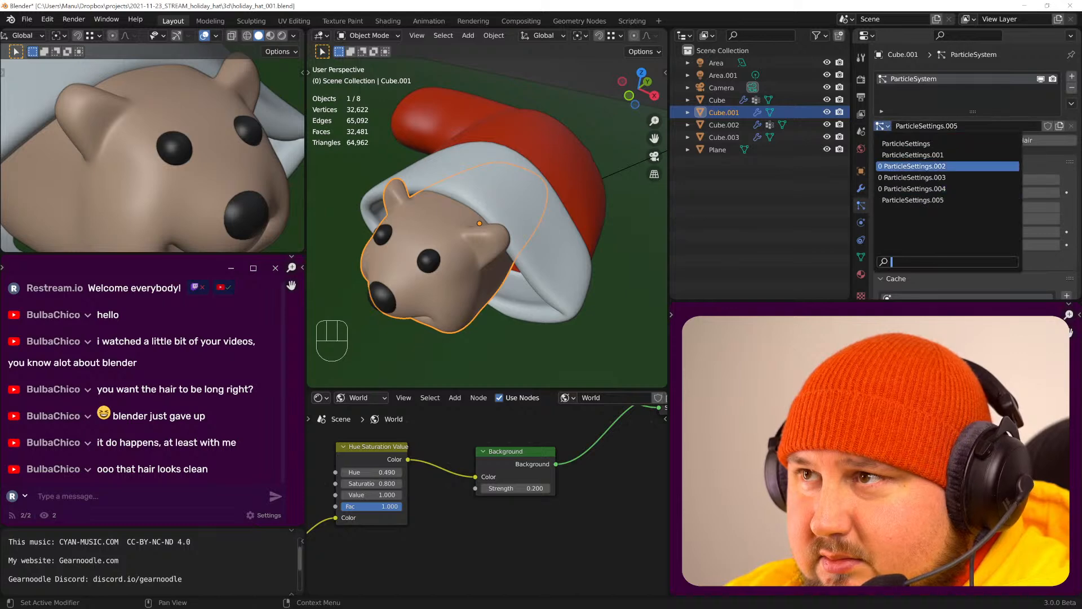
{"action": "left_click", "coordinate": [910, 157]}
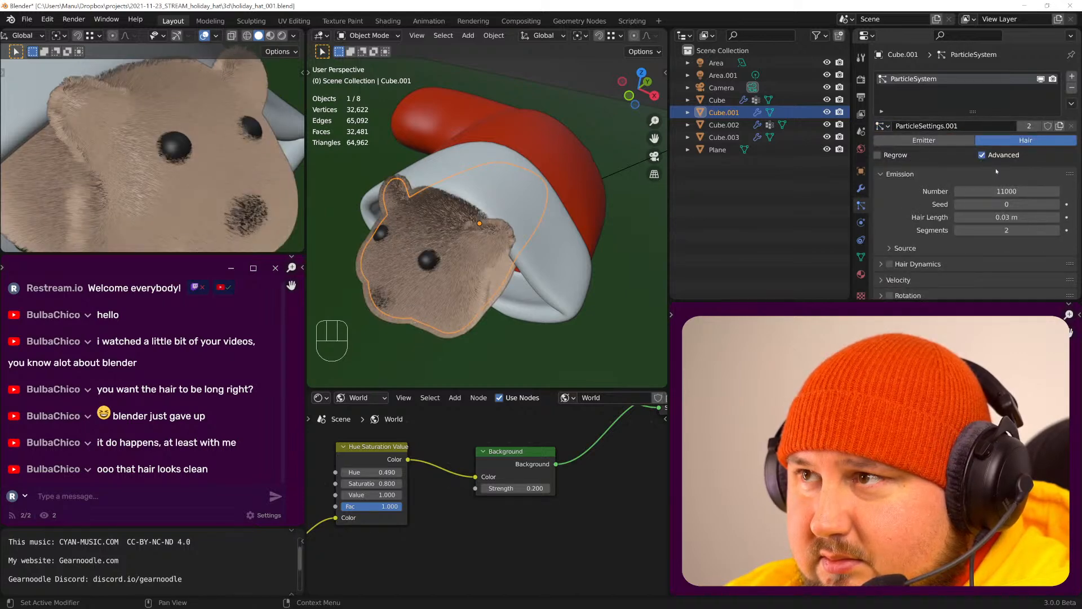
- Make the bear's hair settings a separate copy independent of the red hat's, and check the hair material in their render options
{"action": "scroll", "coordinate": [944, 231], "scroll_direction": "down", "scroll_amount": 4}
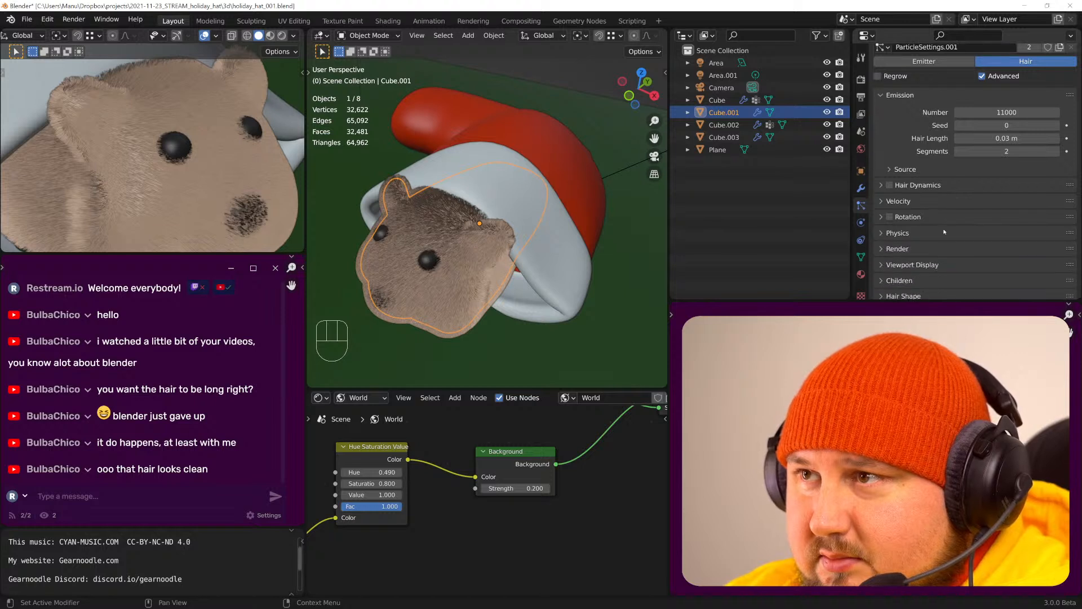
{"action": "scroll", "coordinate": [920, 248], "scroll_direction": "up", "scroll_amount": 5}
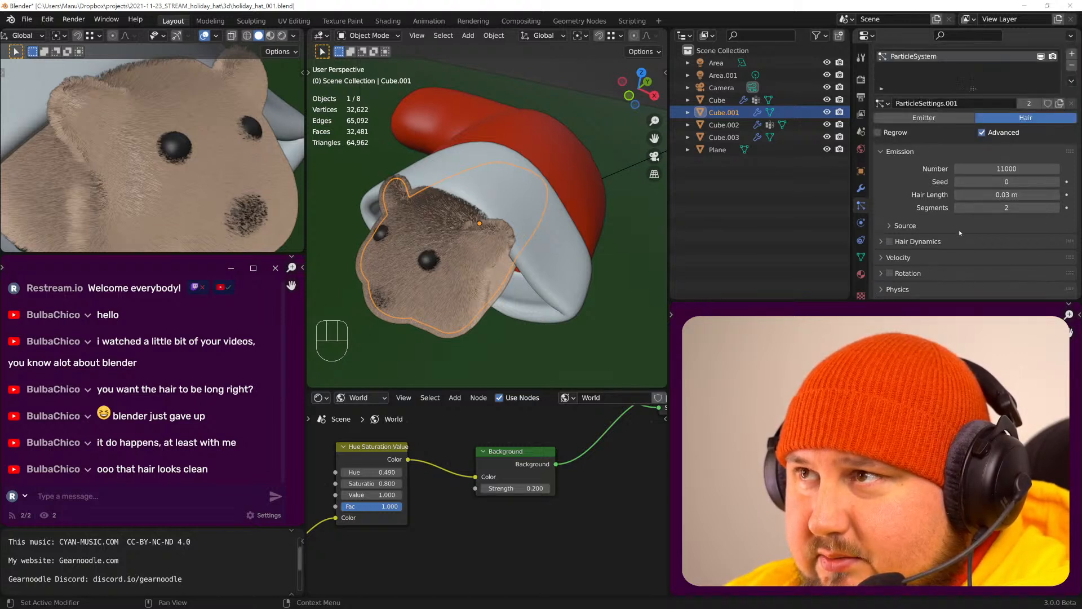
{"action": "scroll", "coordinate": [968, 237], "scroll_direction": "down", "scroll_amount": 5}
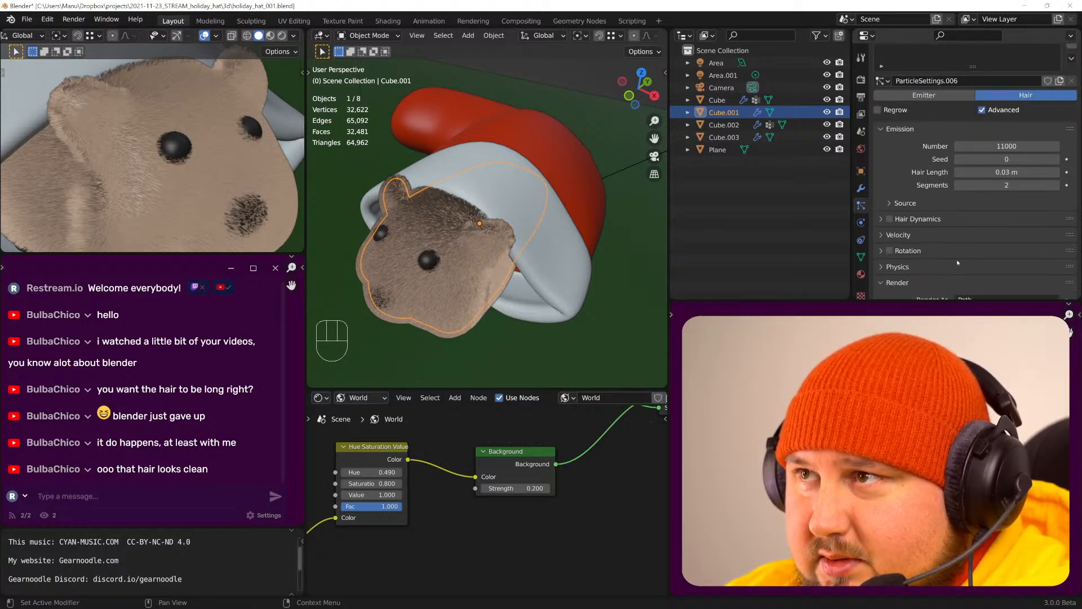
{"action": "left_click", "coordinate": [969, 247]}
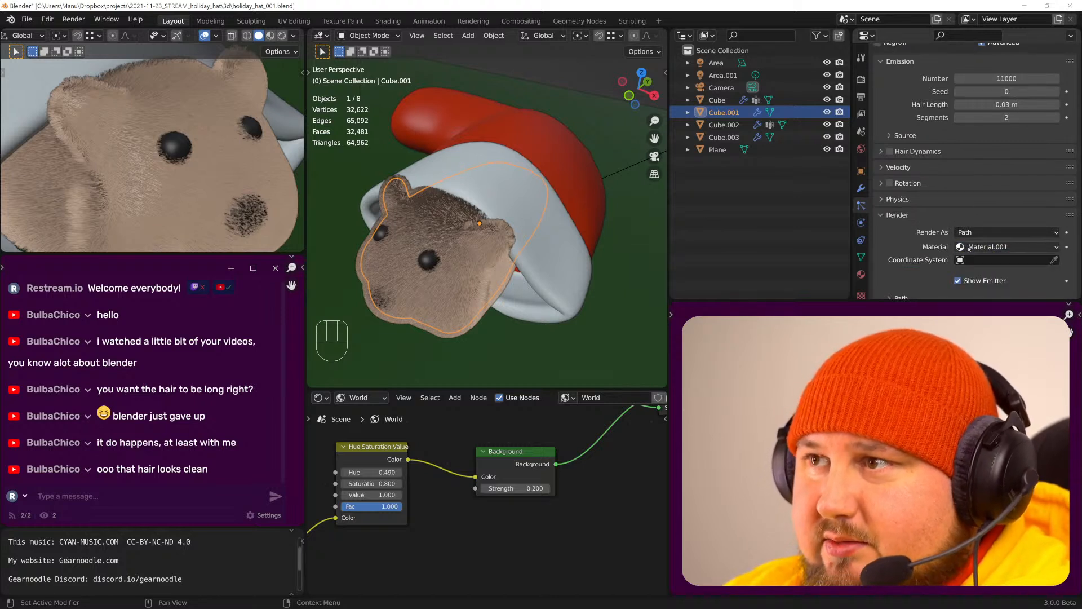
{"action": "scroll", "coordinate": [915, 213], "scroll_direction": "up", "scroll_amount": 5}
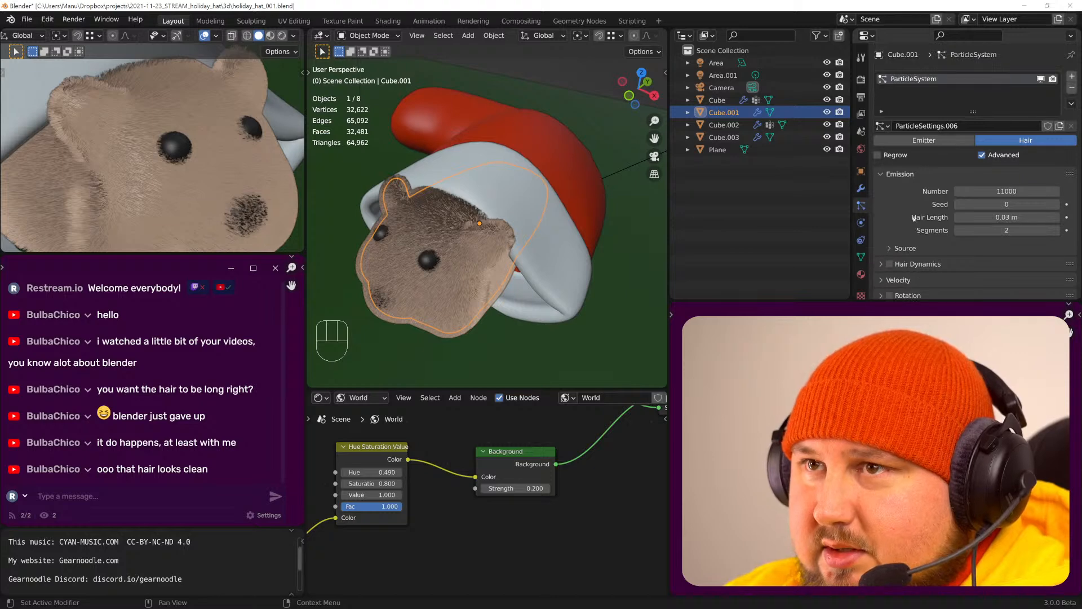
- Hide the bear's new hair in the viewport for comparison and show it again
{"action": "left_click", "coordinate": [1040, 79]}
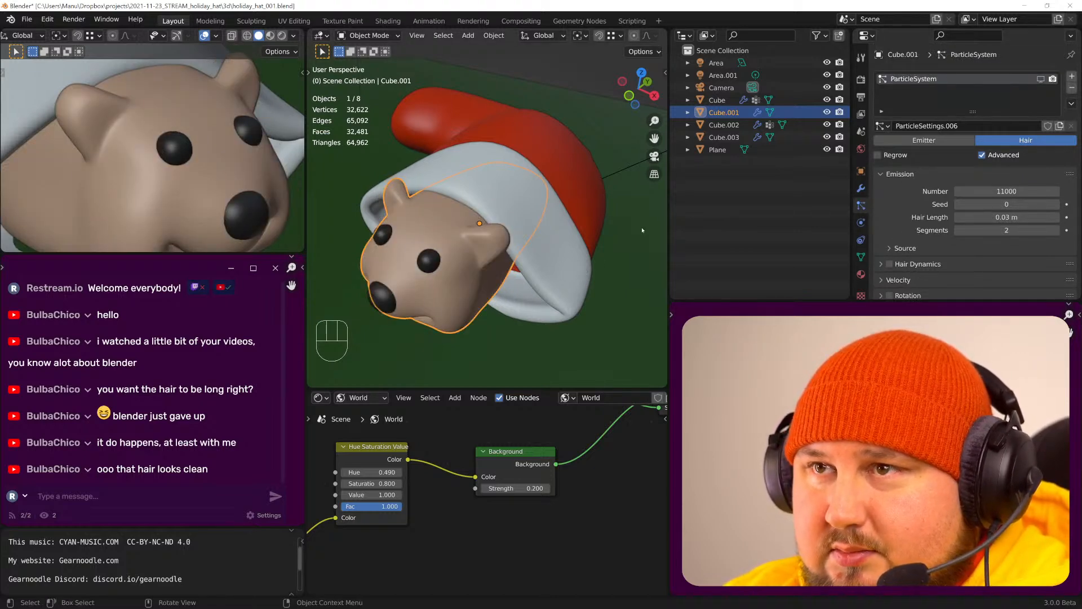
{"action": "left_click", "coordinate": [1041, 79]}
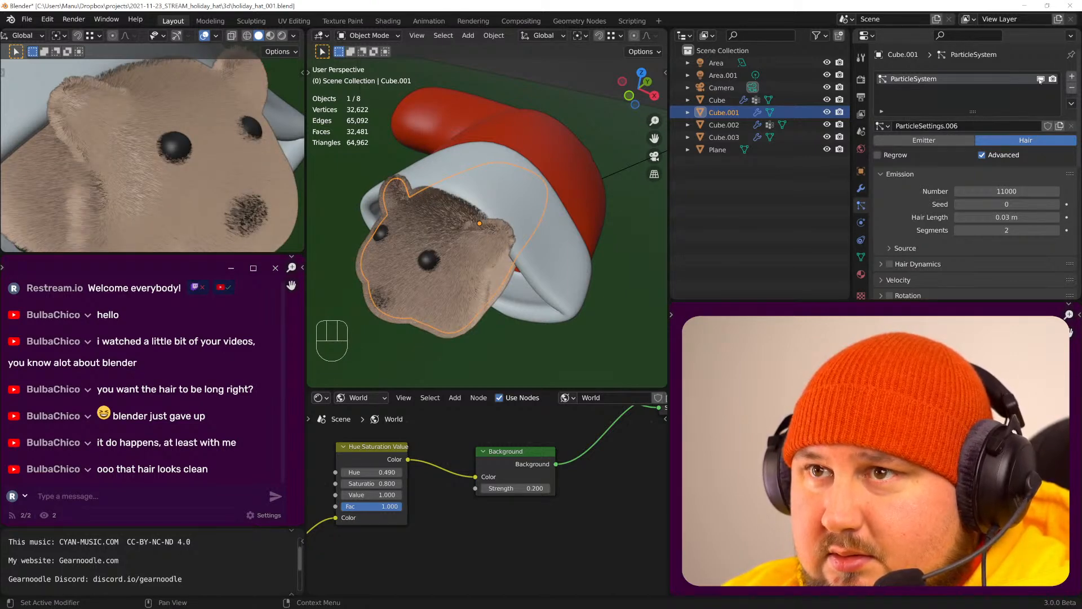
- Hide the bear's hair in the viewport, and render the scene after saving the file
{"action": "left_click", "coordinate": [1040, 79]}
{"action": "left_click", "coordinate": [1041, 80]}
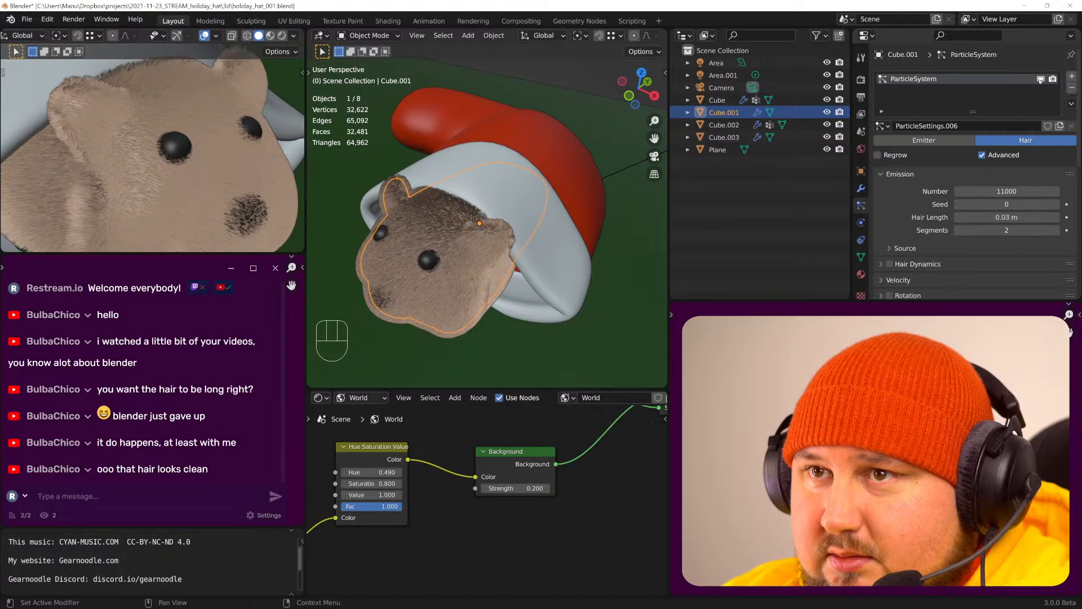
{"action": "left_click", "coordinate": [1041, 80]}
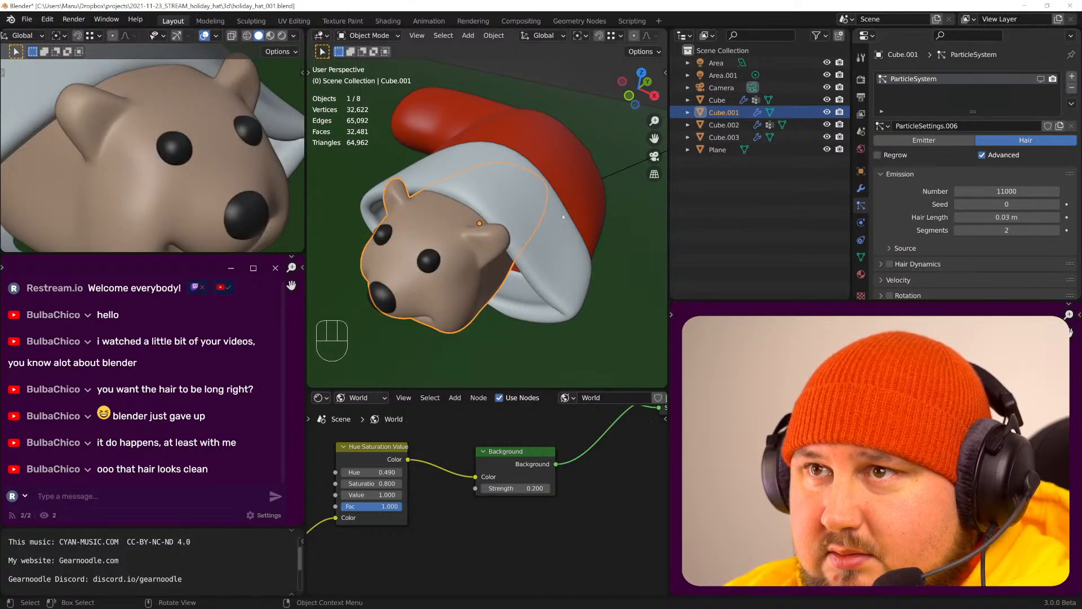
{"action": "key", "text": "ctrl+s"}
{"action": "key", "text": "F12"}
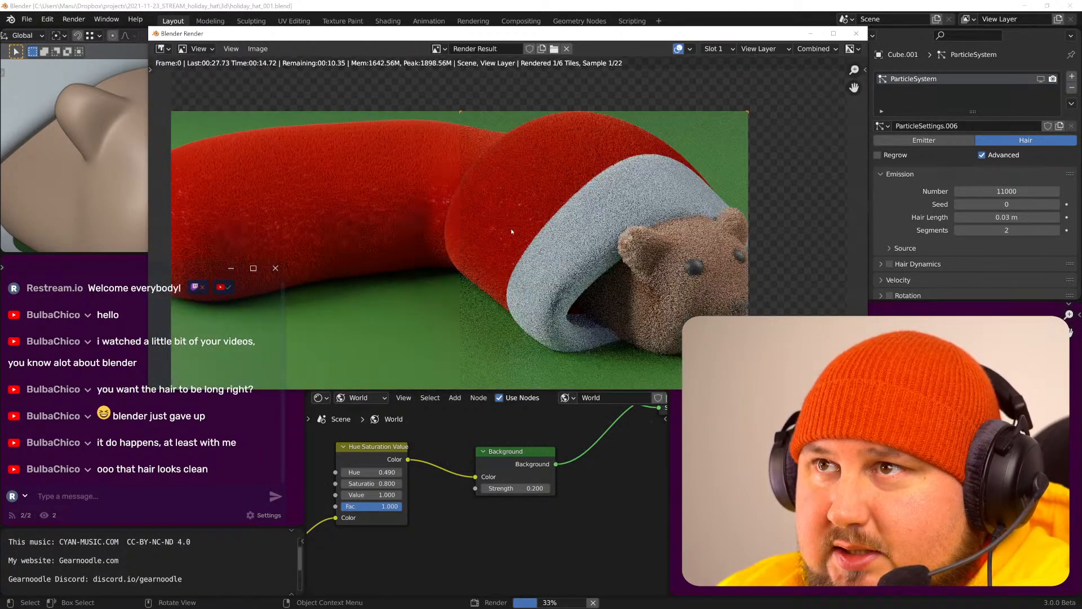
- Examine the render up close, comparing the fur on the bear's face and ears with the hat's, and put the render window away
{"action": "scroll", "coordinate": [518, 218], "scroll_direction": "up", "scroll_amount": 5}
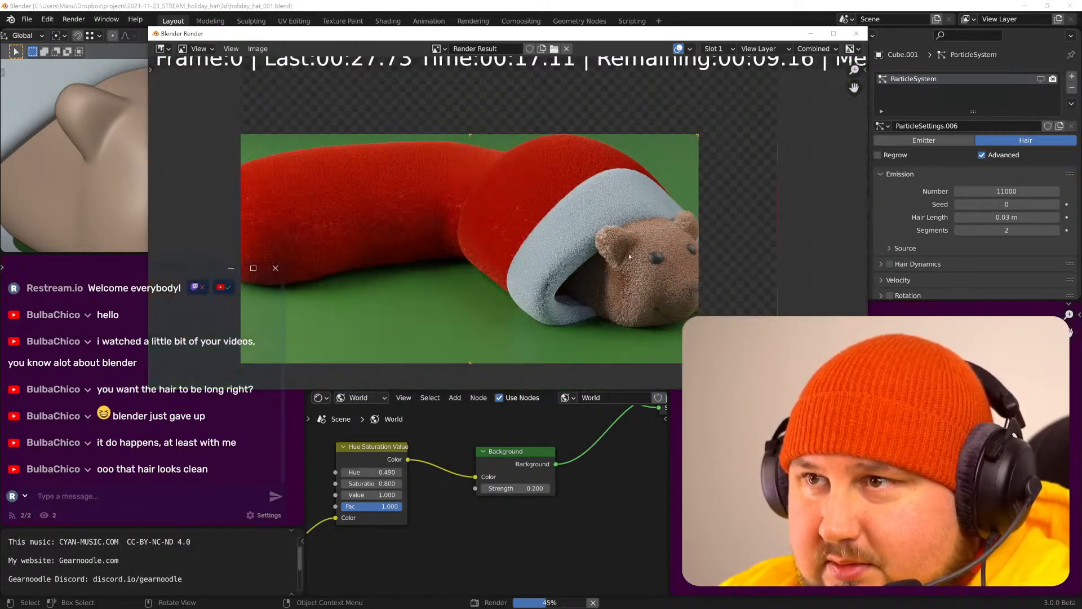
{"action": "scroll", "coordinate": [617, 255], "scroll_direction": "up", "scroll_amount": 7}
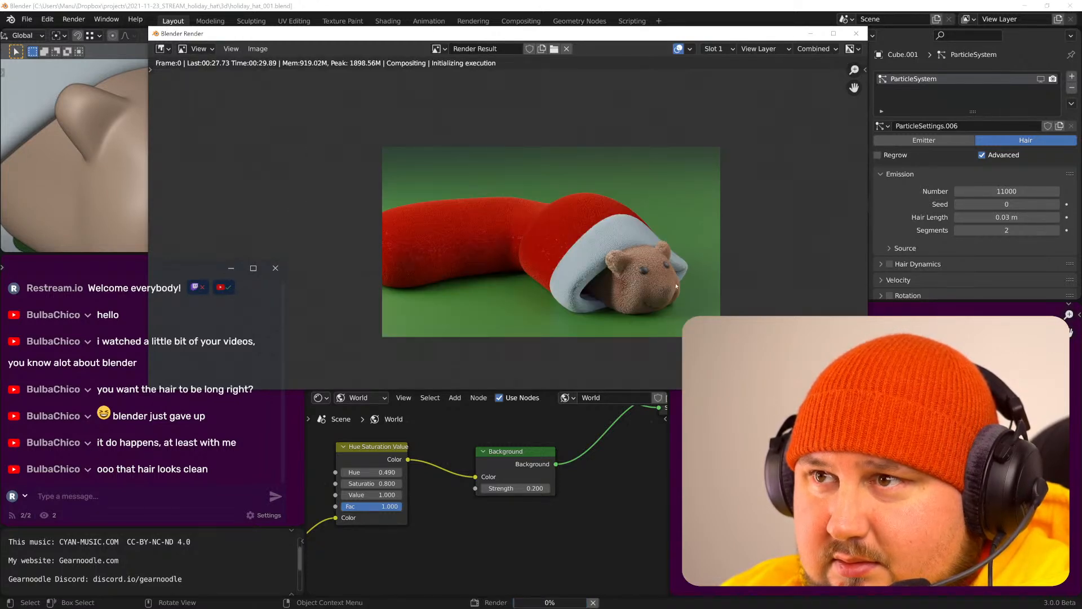
{"action": "scroll", "coordinate": [676, 286], "scroll_direction": "up", "scroll_amount": 5}
{"action": "scroll", "coordinate": [609, 267], "scroll_direction": "up", "scroll_amount": 2}
{"action": "scroll", "coordinate": [631, 280], "scroll_direction": "down", "scroll_amount": 5}
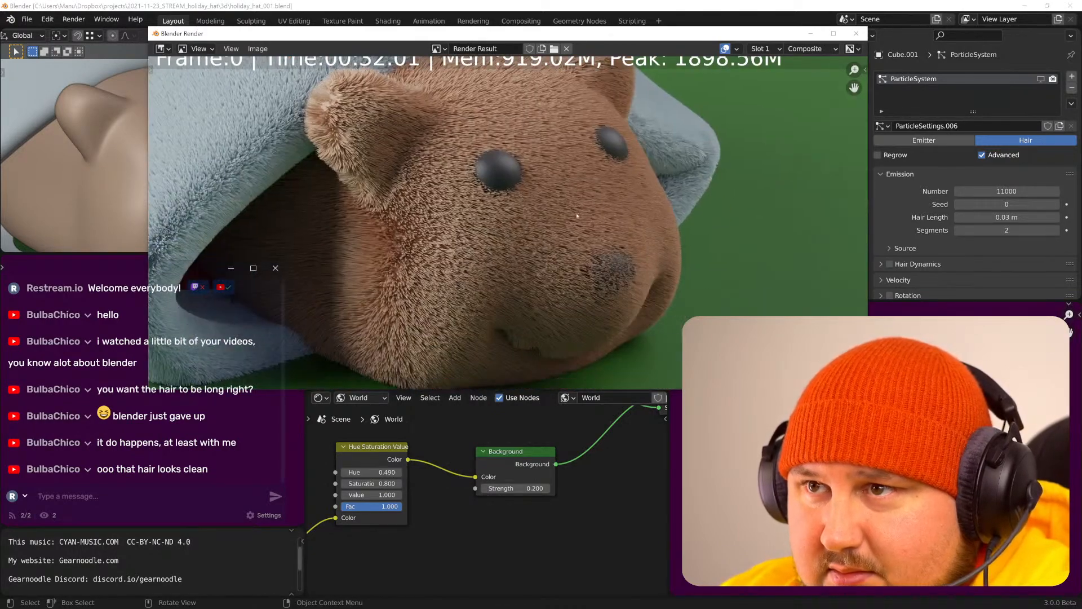
{"action": "scroll", "coordinate": [602, 265], "scroll_direction": "down", "scroll_amount": 3}
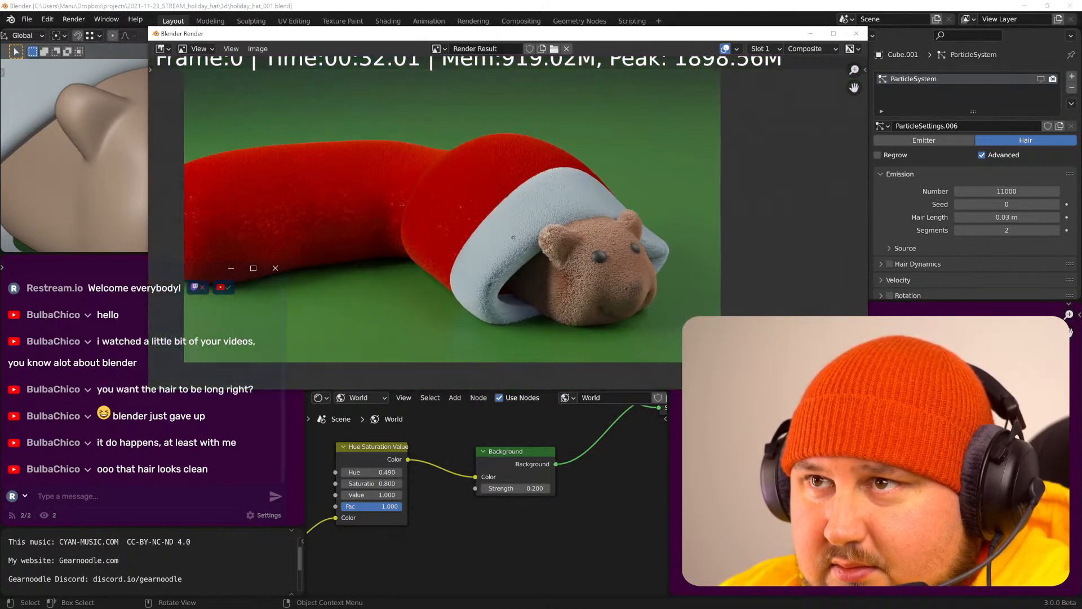
{"action": "scroll", "coordinate": [645, 275], "scroll_direction": "up", "scroll_amount": 5}
{"action": "scroll", "coordinate": [644, 275], "scroll_direction": "up", "scroll_amount": 5}
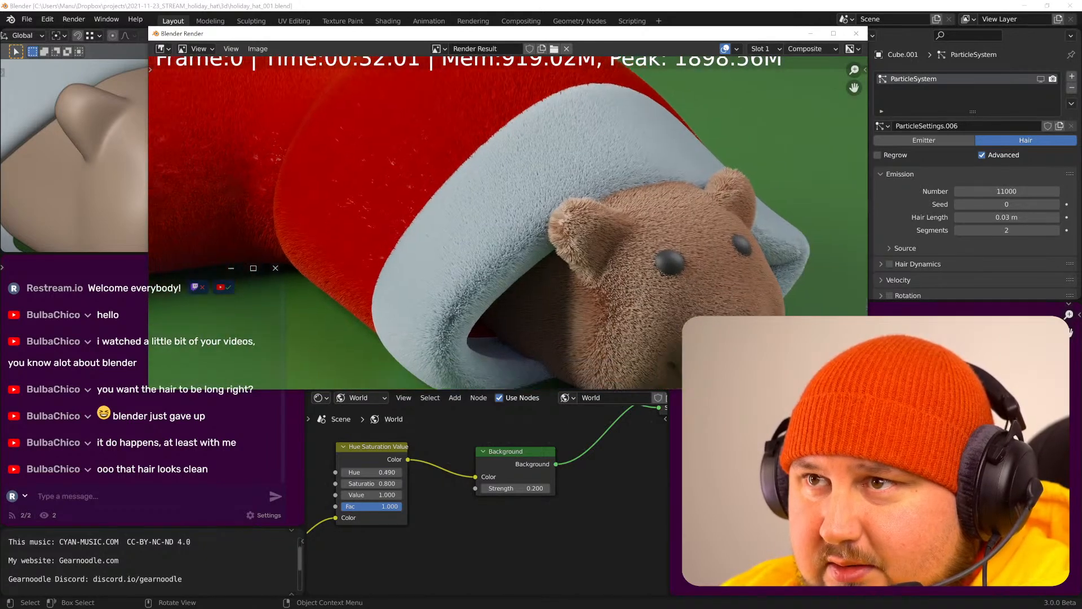
{"action": "scroll", "coordinate": [586, 265], "scroll_direction": "down", "scroll_amount": 1}
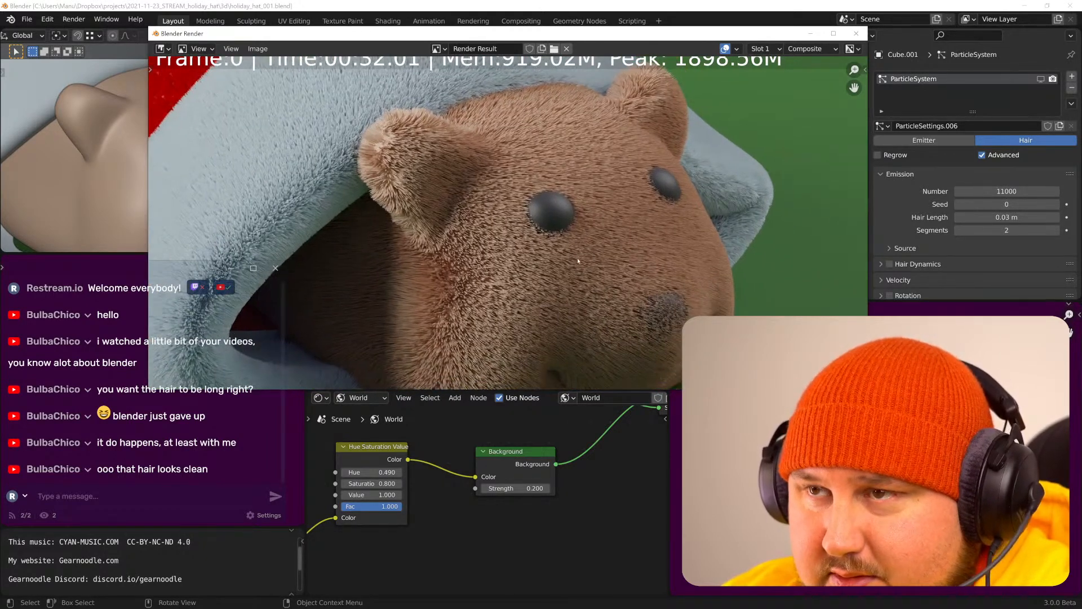
{"action": "scroll", "coordinate": [579, 260], "scroll_direction": "down", "scroll_amount": 1}
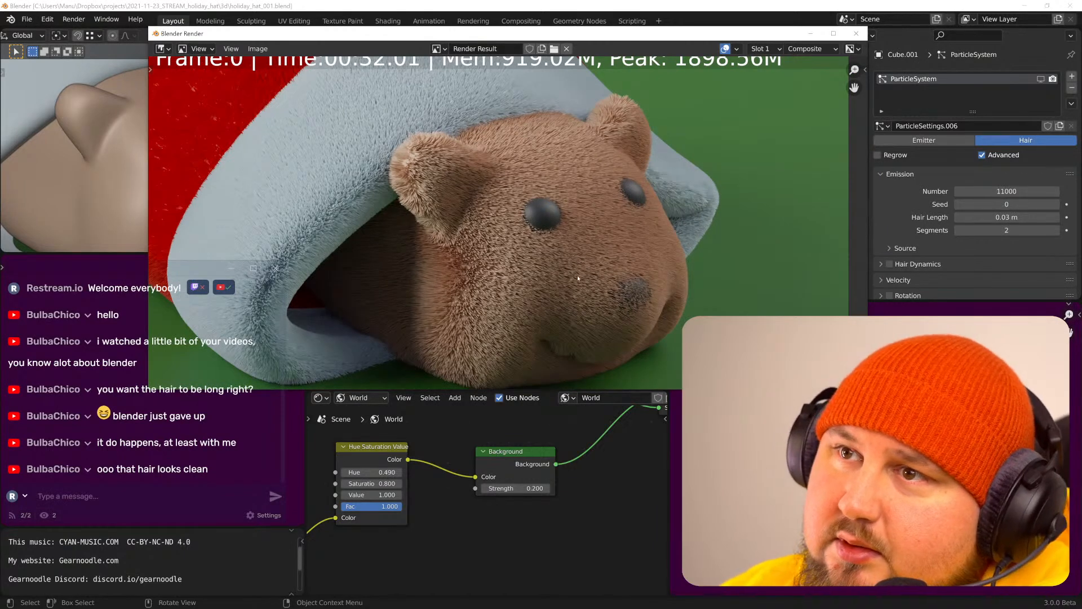
{"action": "scroll", "coordinate": [654, 276], "scroll_direction": "down", "scroll_amount": 2}
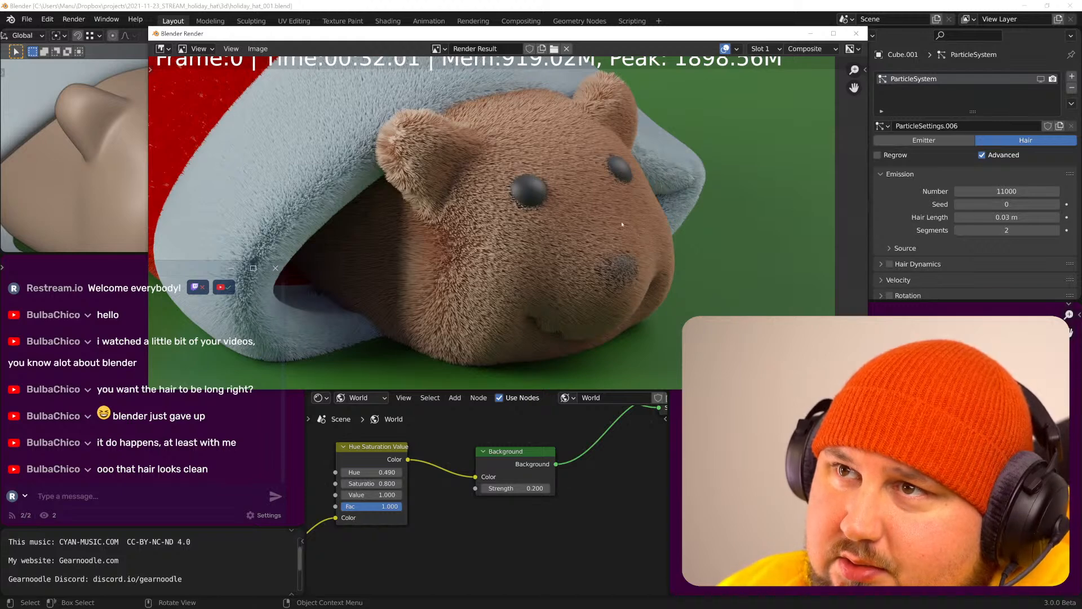
{"action": "middle_click_drag", "start_coordinate": [618, 215], "coordinate": [642, 235]}
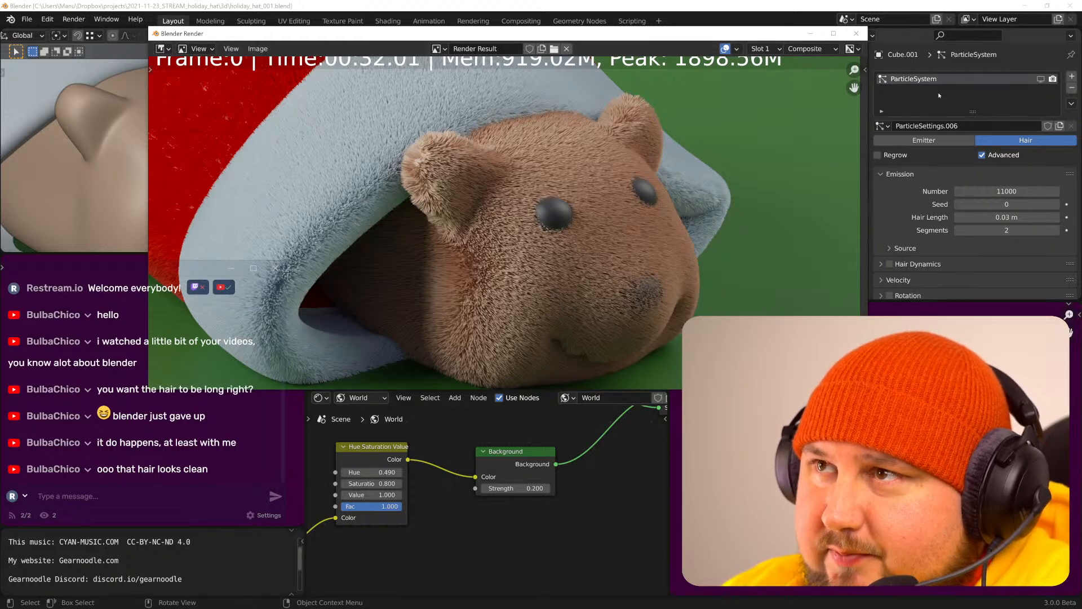
{"action": "left_click", "coordinate": [811, 34]}
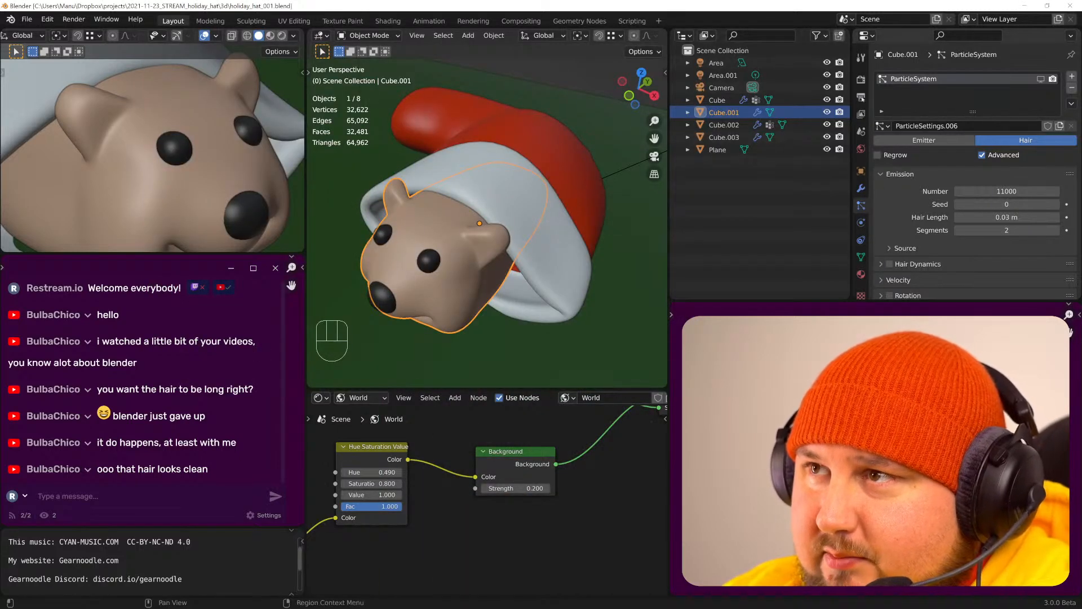
- Set the Cycles sampling to 11 samples for both the viewport and the final render
{"action": "left_click", "coordinate": [861, 79]}
{"action": "left_click", "coordinate": [1015, 170]}
{"action": "type", "text": "11"}
{"action": "left_click", "coordinate": [1018, 191]}
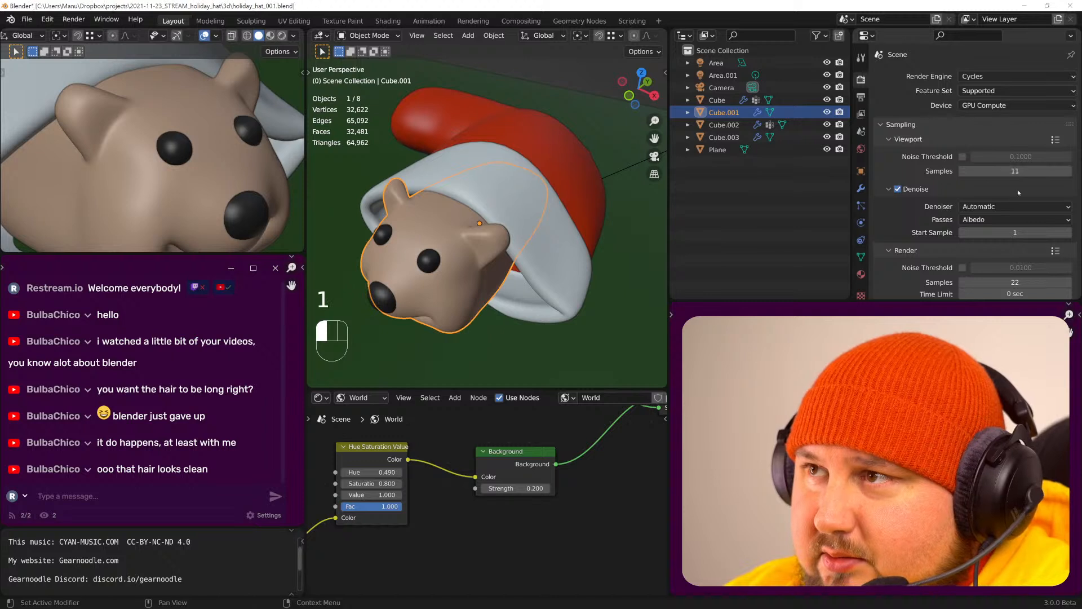
{"action": "left_click", "coordinate": [1015, 283]}
{"action": "type", "text": "11"}
{"action": "left_click", "coordinate": [898, 276]}
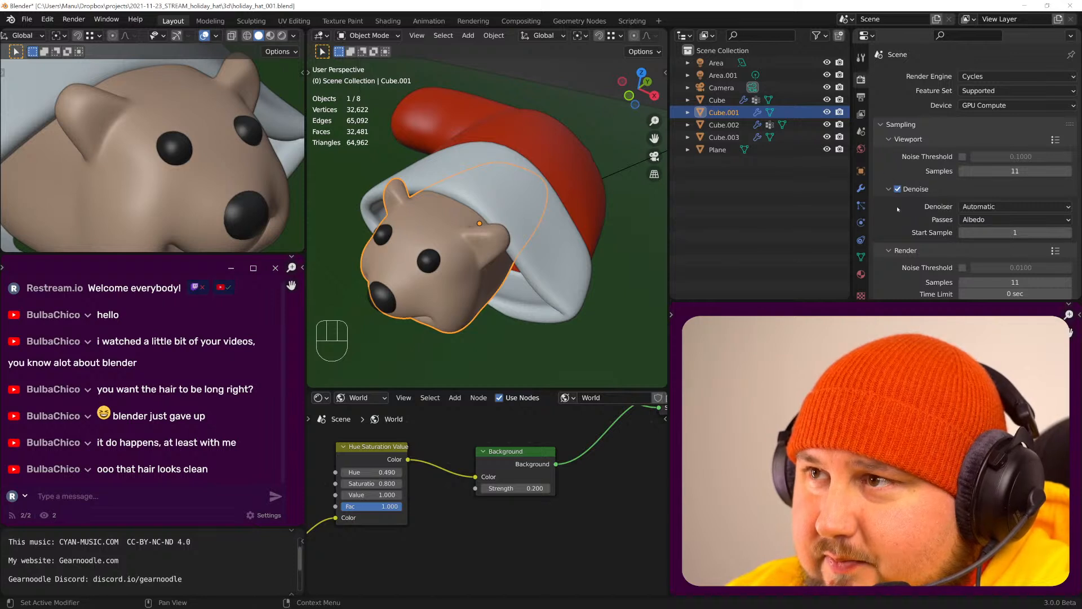
- Disable Compositing in the output's post-processing pipeline
{"action": "scroll", "coordinate": [902, 203], "scroll_direction": "down", "scroll_amount": 15}
{"action": "scroll", "coordinate": [932, 221], "scroll_direction": "down", "scroll_amount": 7}
{"action": "left_click", "coordinate": [920, 297]}
{"action": "scroll", "coordinate": [950, 258], "scroll_direction": "down", "scroll_amount": 4}
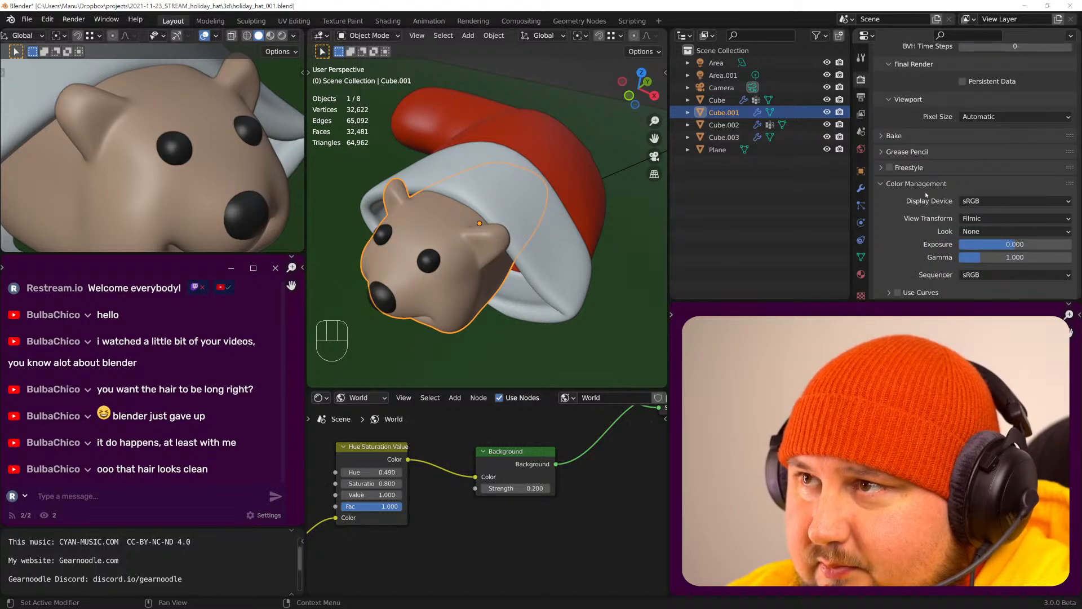
{"action": "scroll", "coordinate": [919, 203], "scroll_direction": "up", "scroll_amount": 2}
{"action": "left_click", "coordinate": [861, 96]}
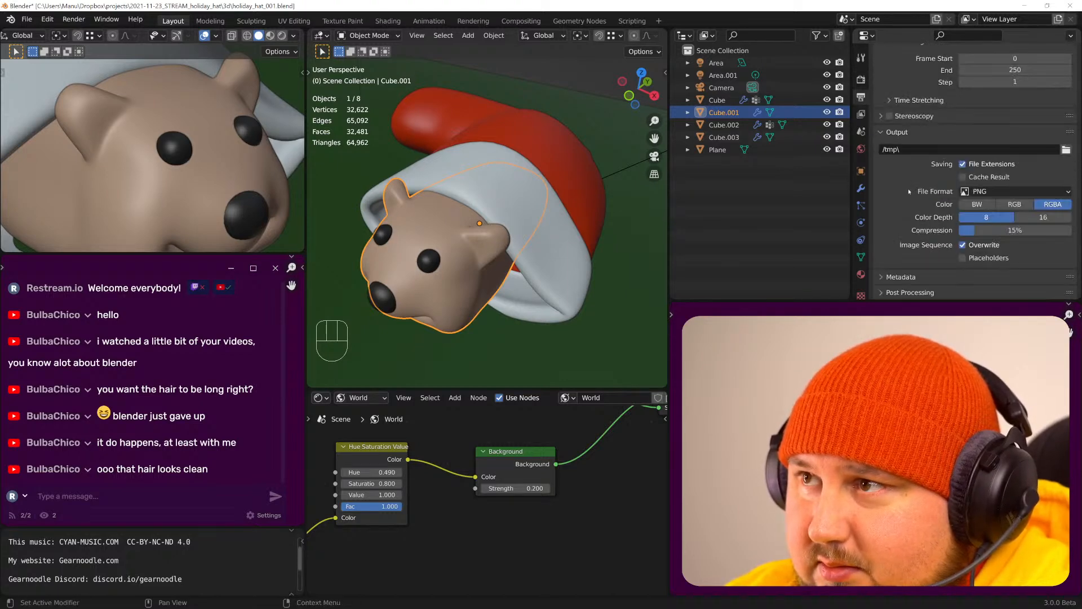
{"action": "left_click", "coordinate": [924, 292]}
{"action": "scroll", "coordinate": [940, 265], "scroll_direction": "down", "scroll_amount": 2}
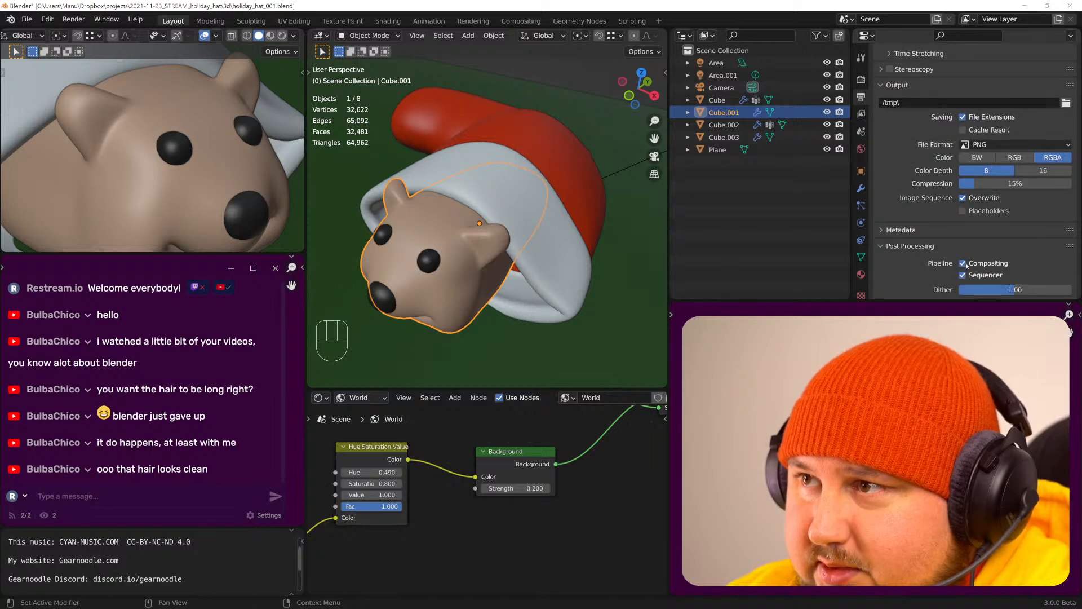
{"action": "left_click", "coordinate": [963, 263]}
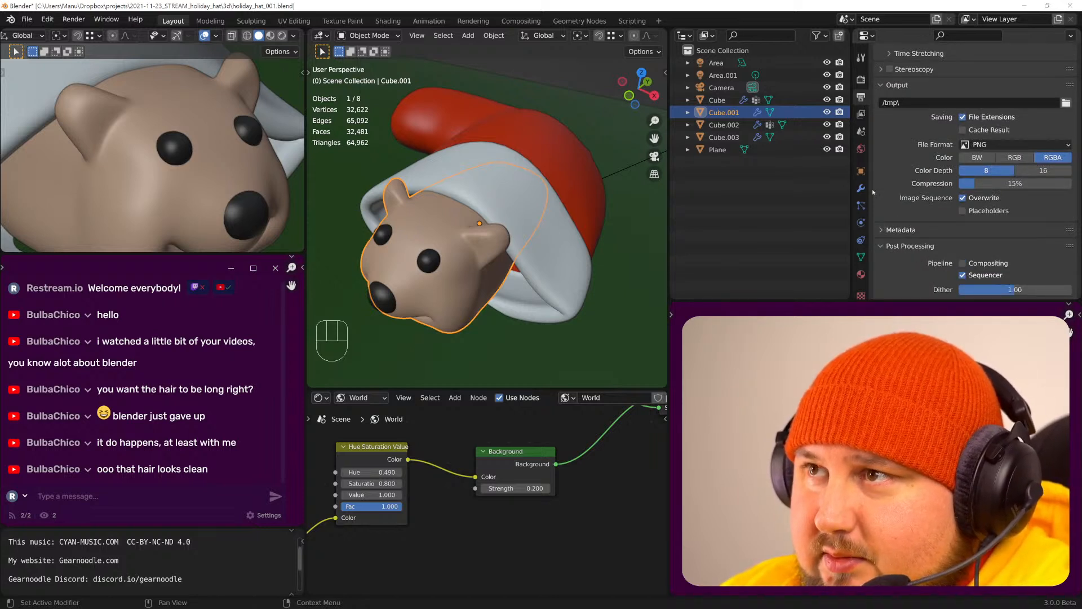
{"action": "left_click", "coordinate": [861, 80]}
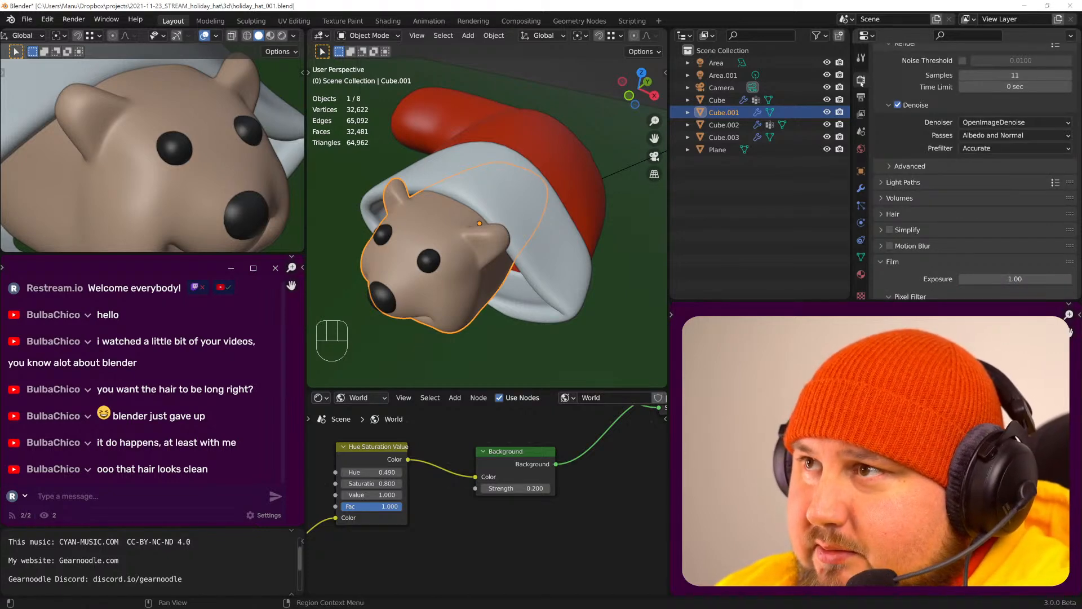
{"action": "scroll", "coordinate": [958, 169], "scroll_direction": "up", "scroll_amount": 8}
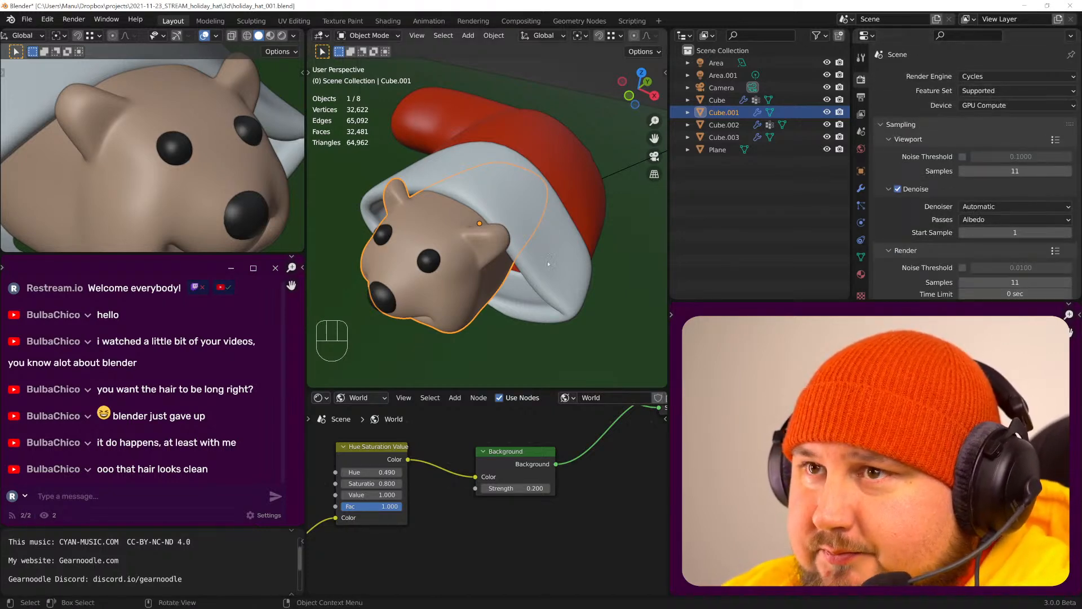
- Rename the bear's particle settings and its particle system to ferret
{"action": "left_click", "coordinate": [860, 205]}
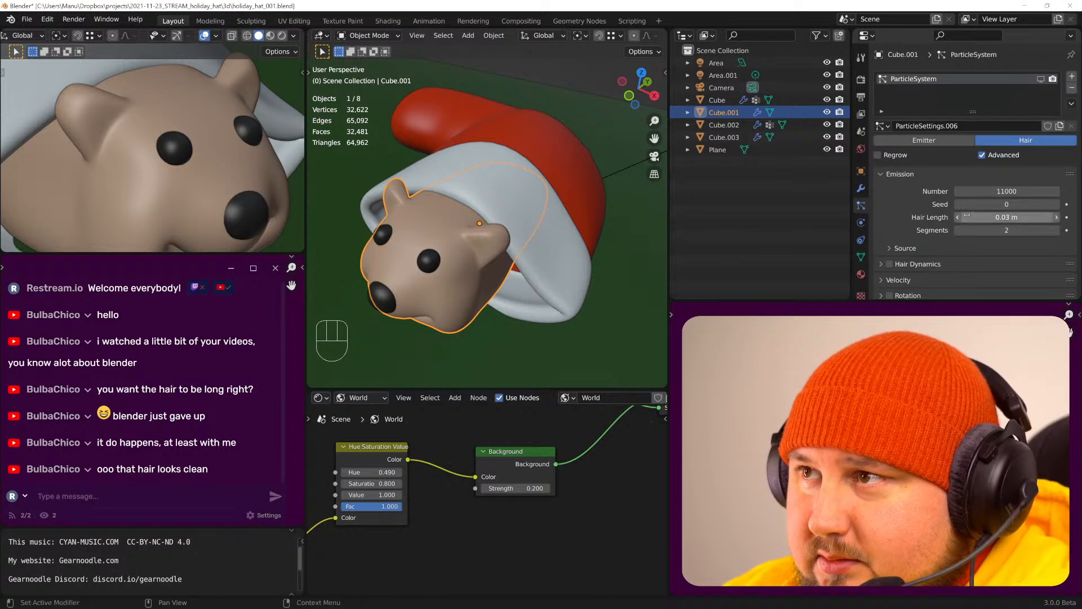
{"action": "left_click", "coordinate": [959, 128]}
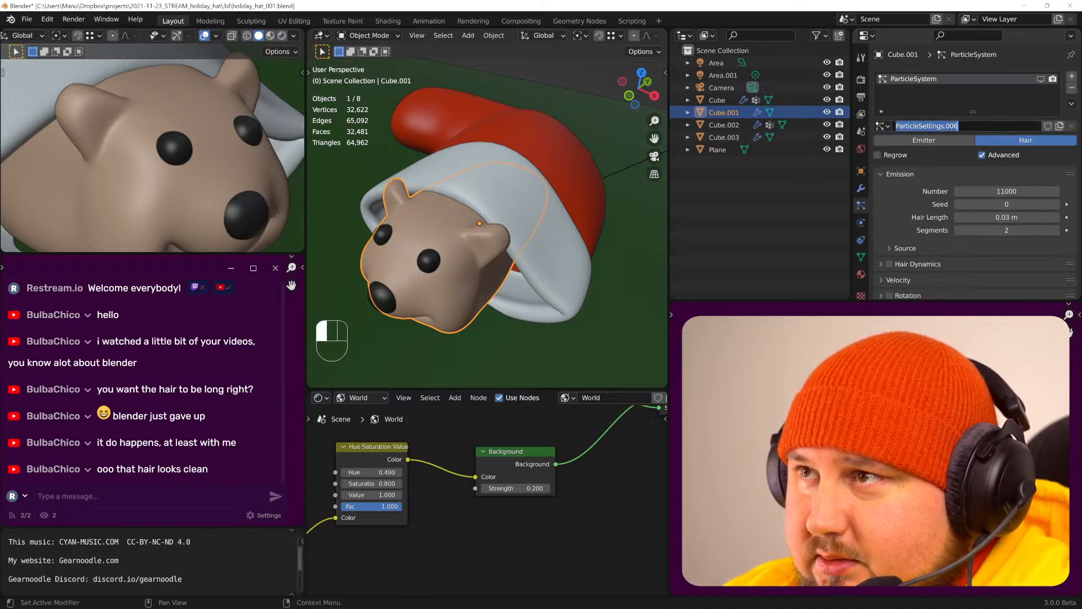
{"action": "type", "text": "ferret"}
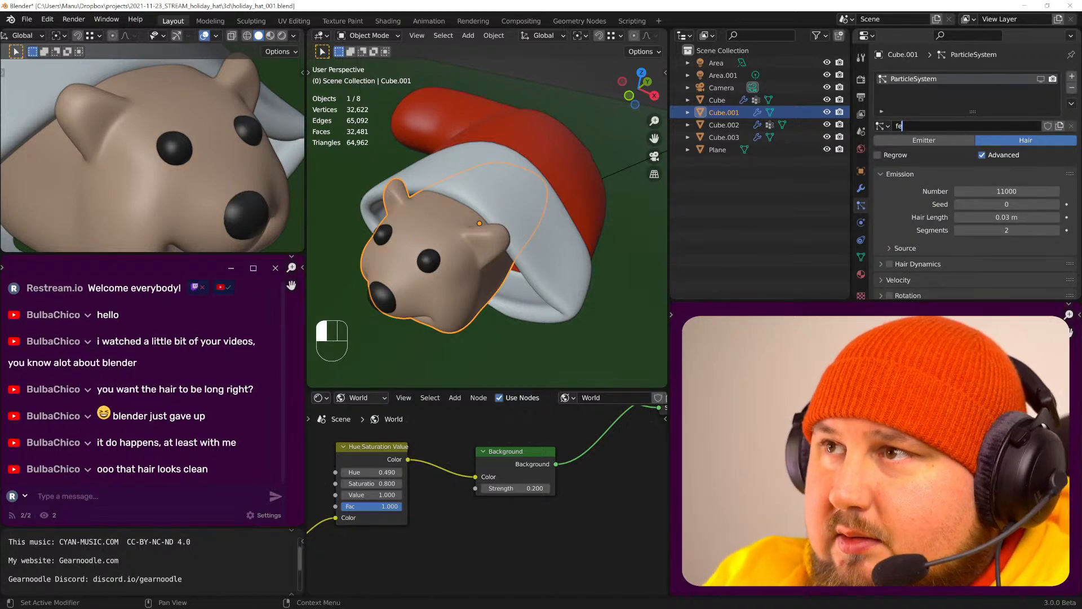
{"action": "key", "text": "Return"}
{"action": "left_click", "coordinate": [963, 129]}
{"action": "key", "text": "ctrl+c"}
{"action": "double_click", "coordinate": [934, 79]}
{"action": "key", "text": "ctrl+v"}
{"action": "key", "text": "Return"}
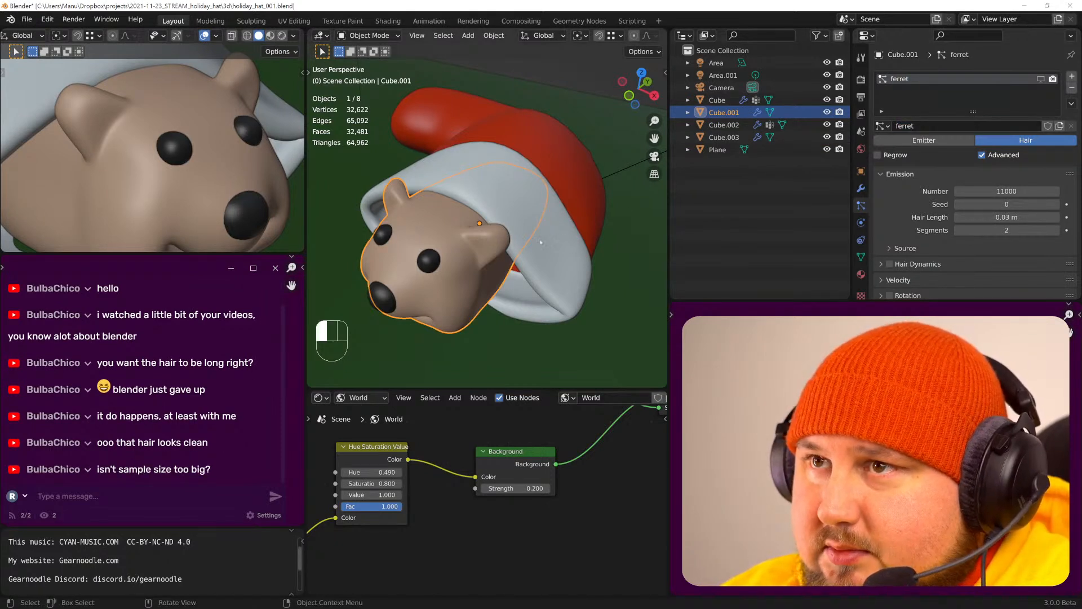
- Rename the white hat brim's particle settings to hat1 and add the same name to its particle system
{"action": "left_click", "coordinate": [717, 100]}
{"action": "left_click", "coordinate": [958, 126]}
{"action": "type", "text": "hat1"}
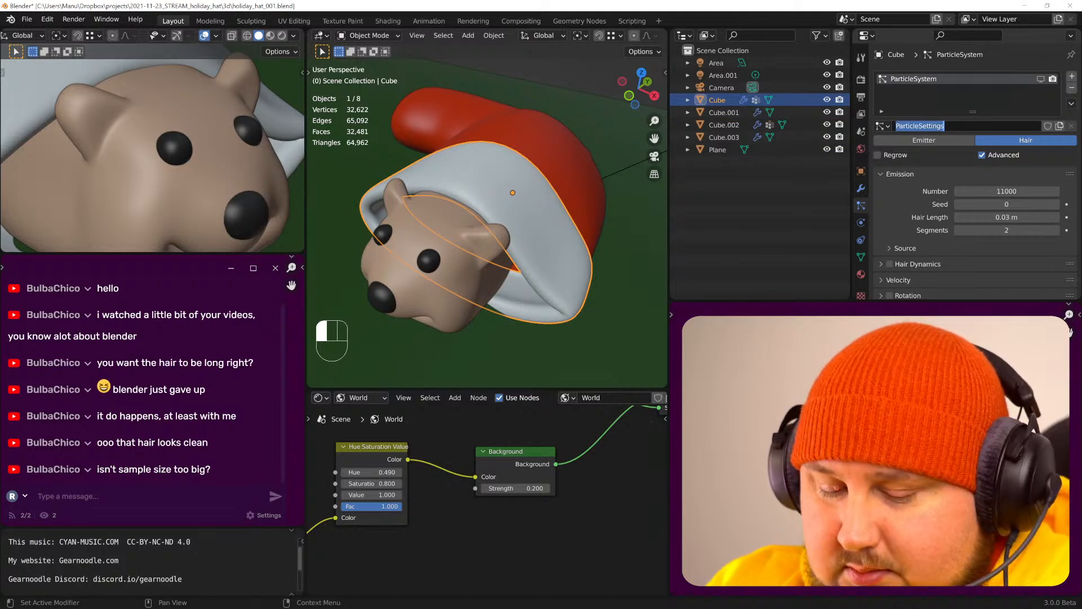
{"action": "key", "text": "Return"}
{"action": "left_click", "coordinate": [972, 128]}
{"action": "key", "text": "ctrl+c"}
{"action": "left_click", "coordinate": [961, 80]}
{"action": "double_click", "coordinate": [960, 79]}
{"action": "key", "text": "ctrl+v"}
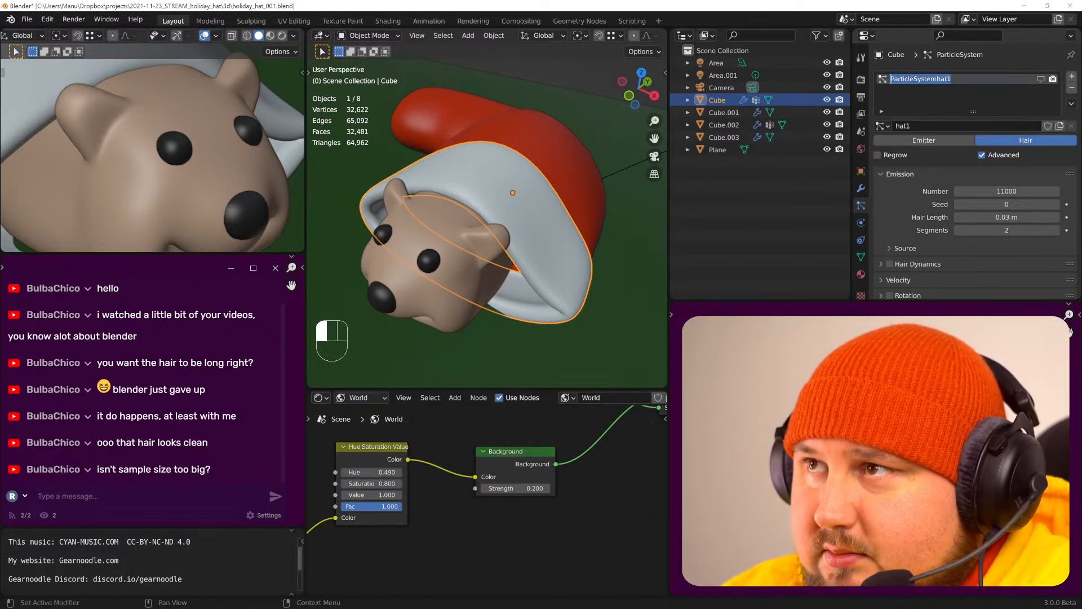
- Rename the red hat's particle settings and its particle system to hat2
{"action": "left_click", "coordinate": [577, 196]}
{"action": "left_click", "coordinate": [930, 126]}
{"action": "type", "text": "hat2"}
{"action": "key", "text": "Return"}
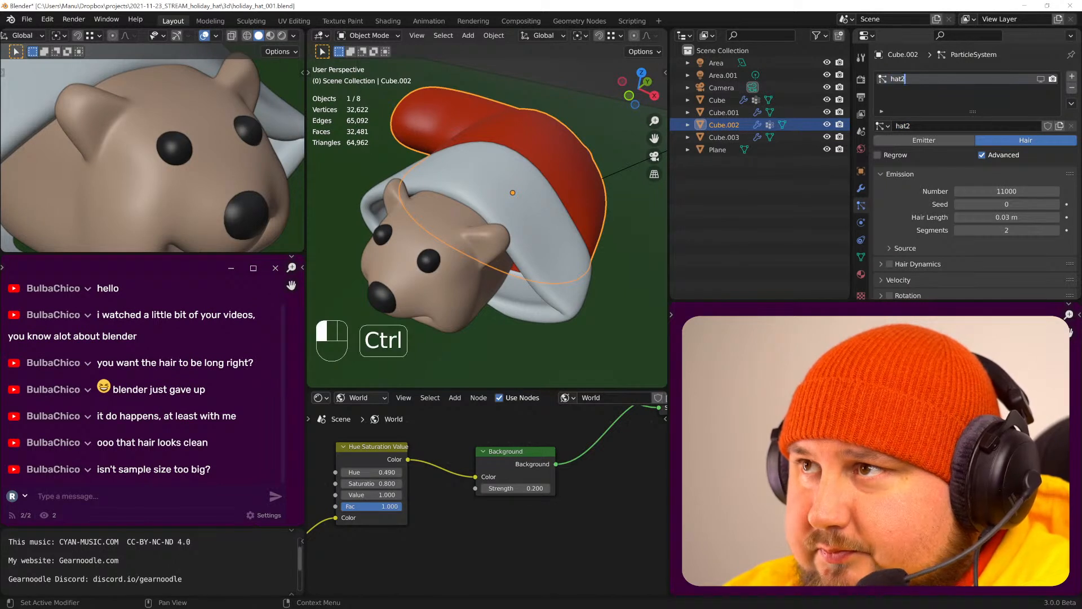
- Set the number of hairs on the bear to 31000
{"action": "left_click", "coordinate": [469, 262]}
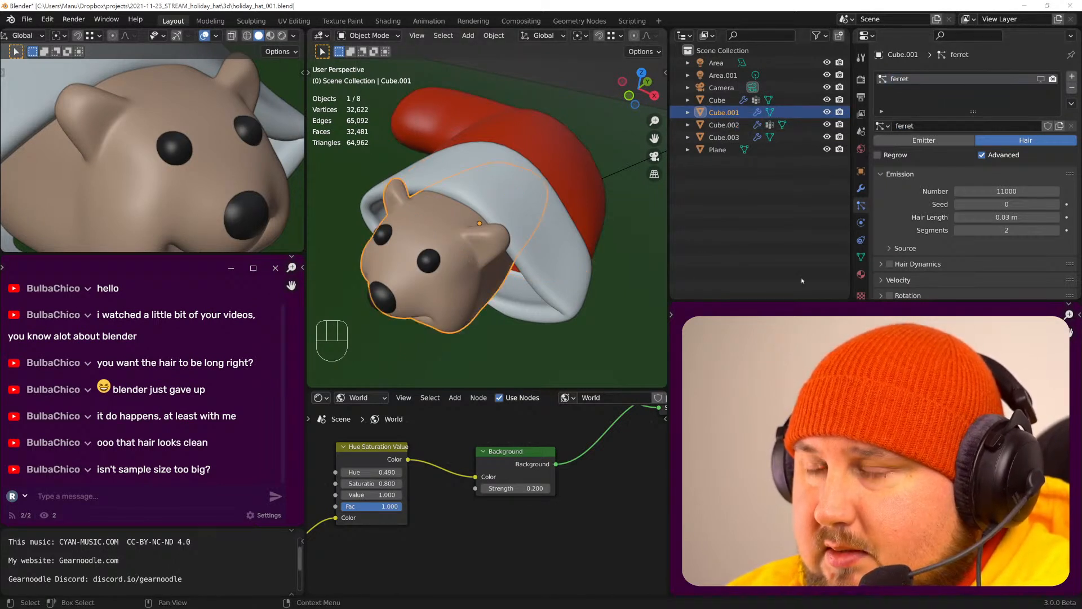
{"action": "left_click", "coordinate": [1006, 191]}
{"action": "type", "text": "31000"}
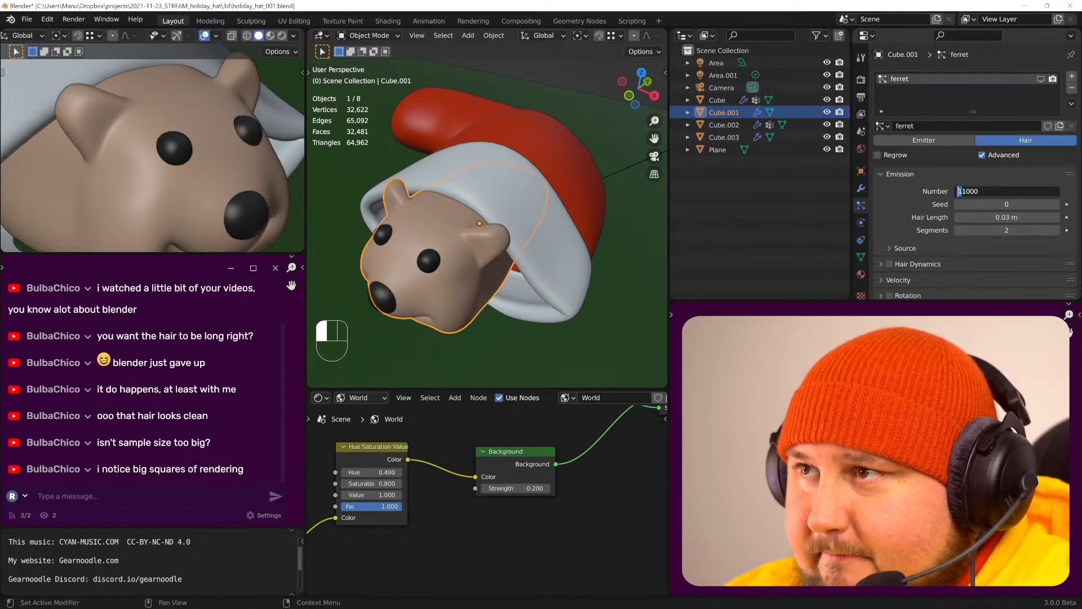
{"action": "key", "text": "Return"}
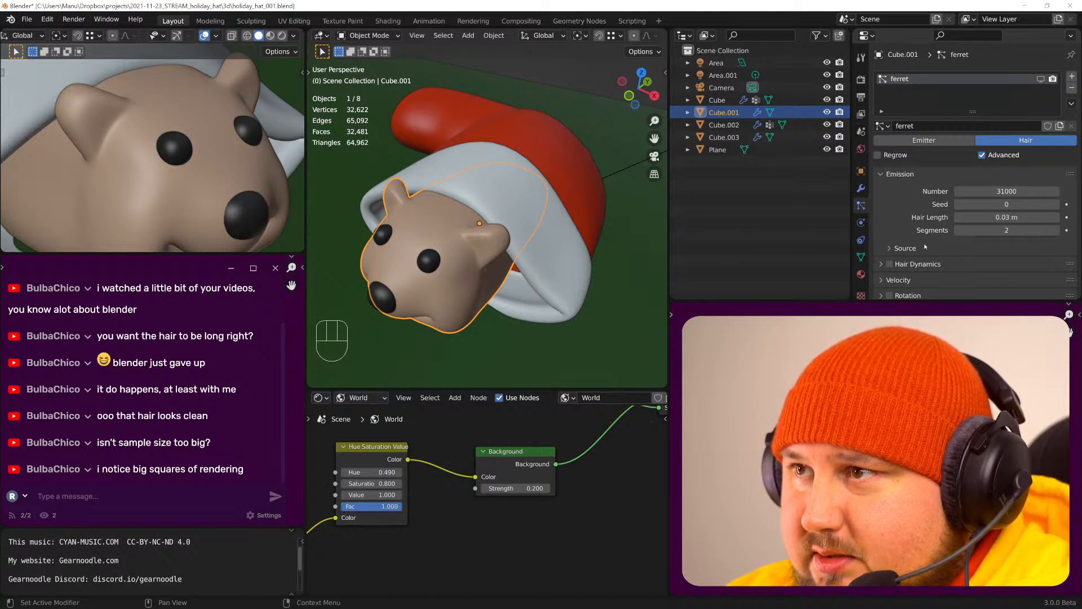
- Set the bear's hair length to 0.01 m and save the file
{"action": "scroll", "coordinate": [935, 249], "scroll_direction": "down", "scroll_amount": 2}
{"action": "left_click", "coordinate": [1006, 183]}
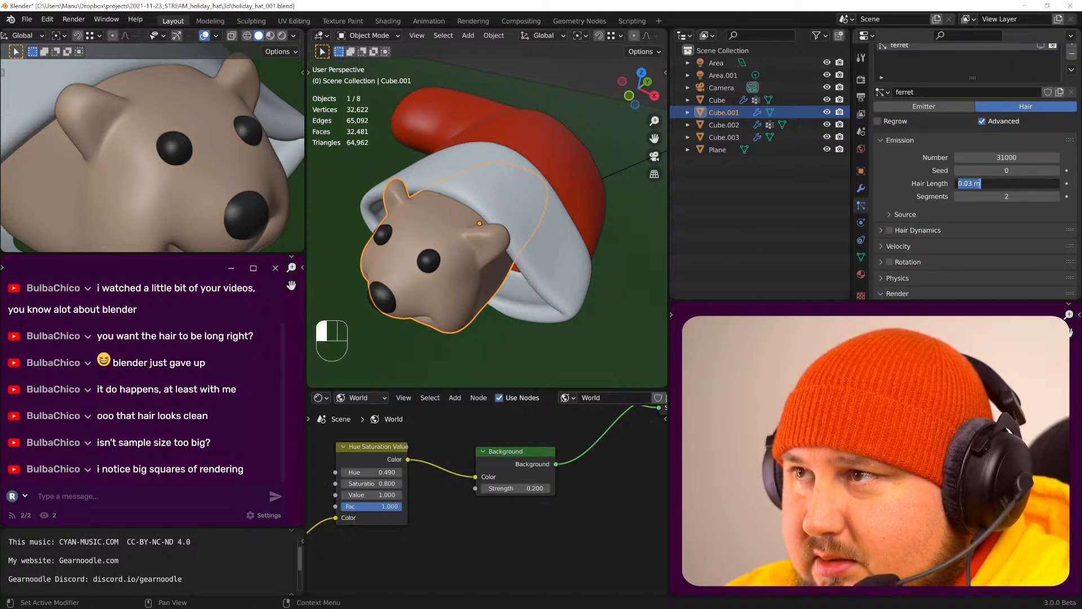
{"action": "left_click_drag", "start_coordinate": [973, 184], "coordinate": [968, 183]}
{"action": "type", "text": "1"}
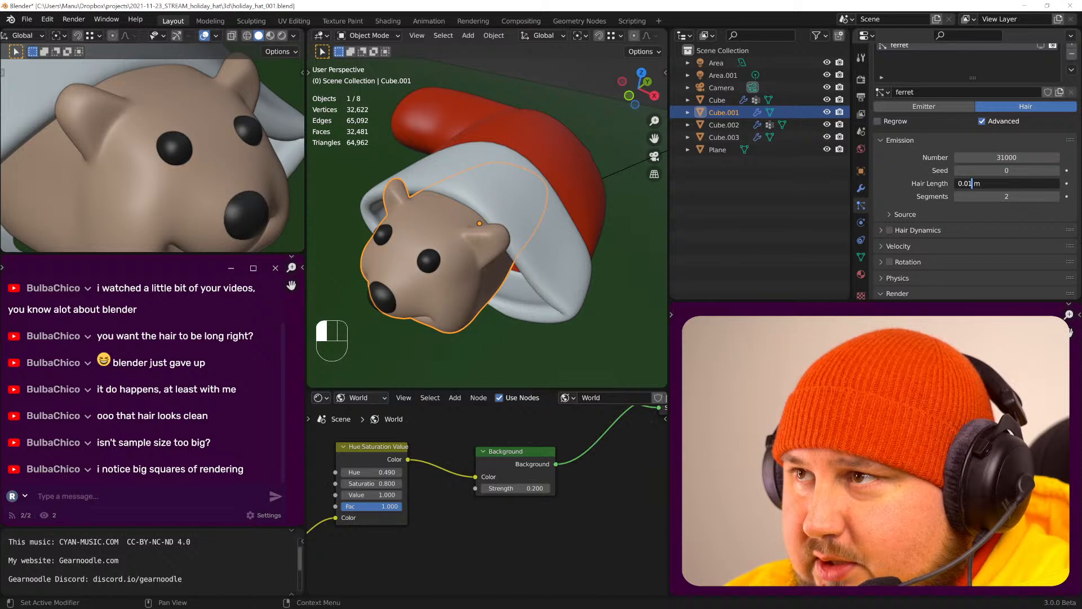
{"action": "left_click", "coordinate": [903, 181]}
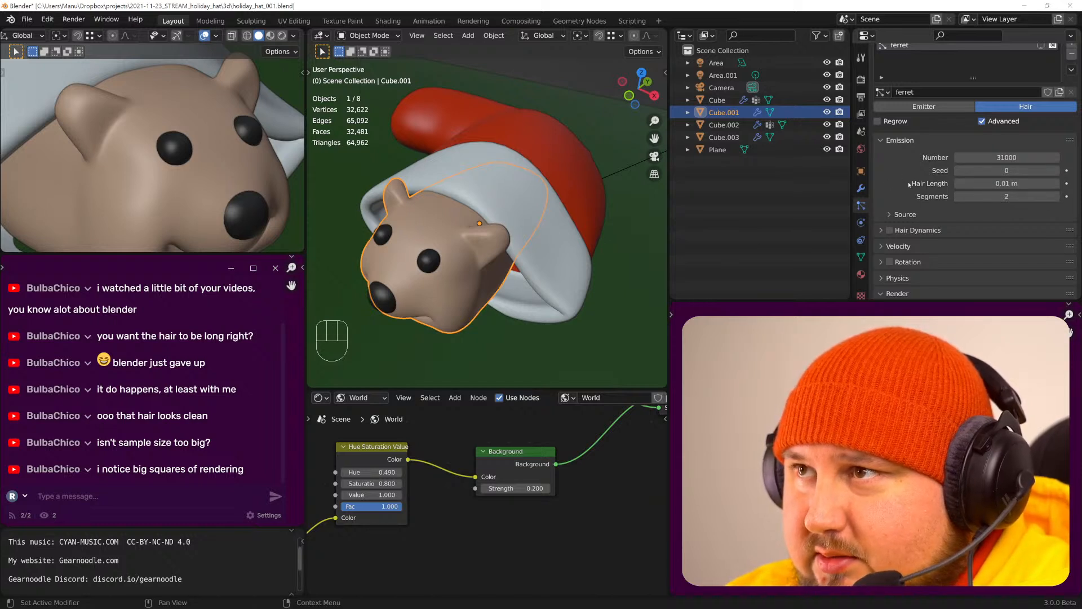
{"action": "key", "text": "ctrl+s"}
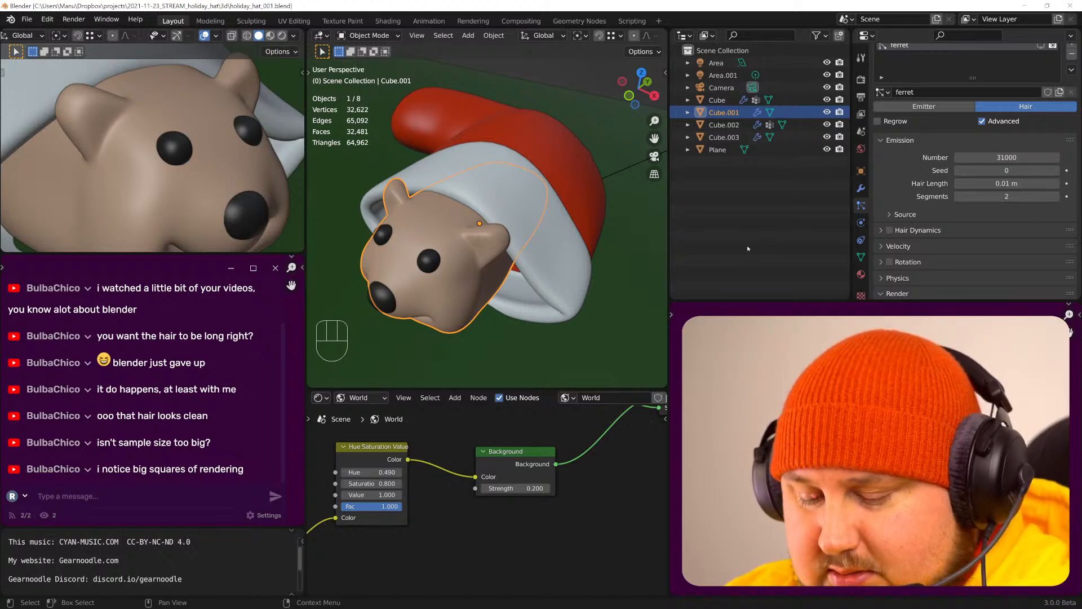
- Enable the AMD Ryzen Threadripper 3970X as a CUDA render device alongside both RTX 3090 cards and save the preferences
{"action": "key", "text": "ctrl+comma"}
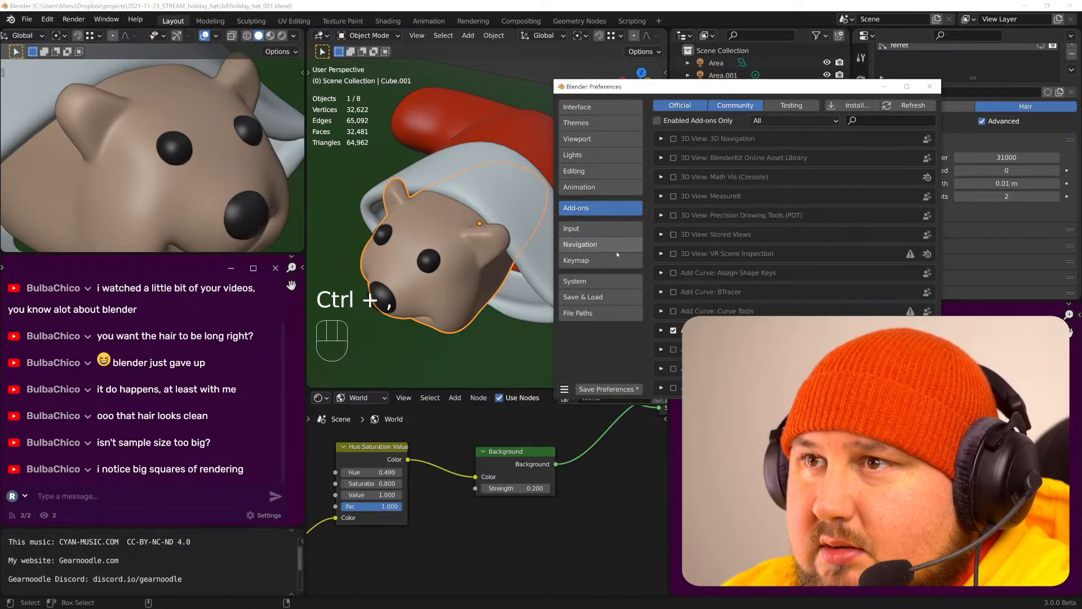
{"action": "left_click", "coordinate": [604, 283]}
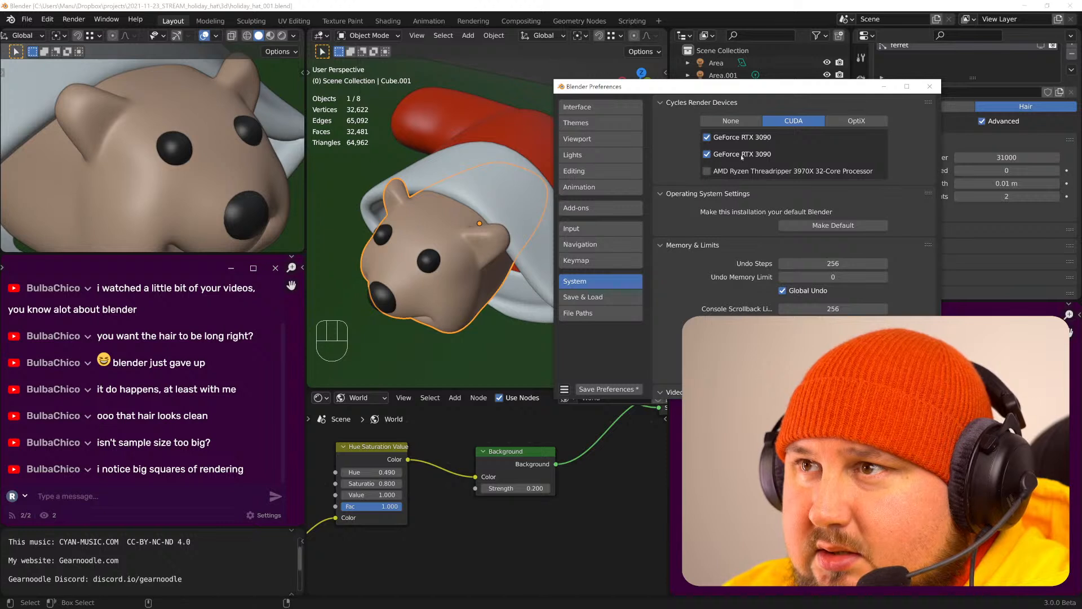
{"action": "left_click", "coordinate": [707, 171]}
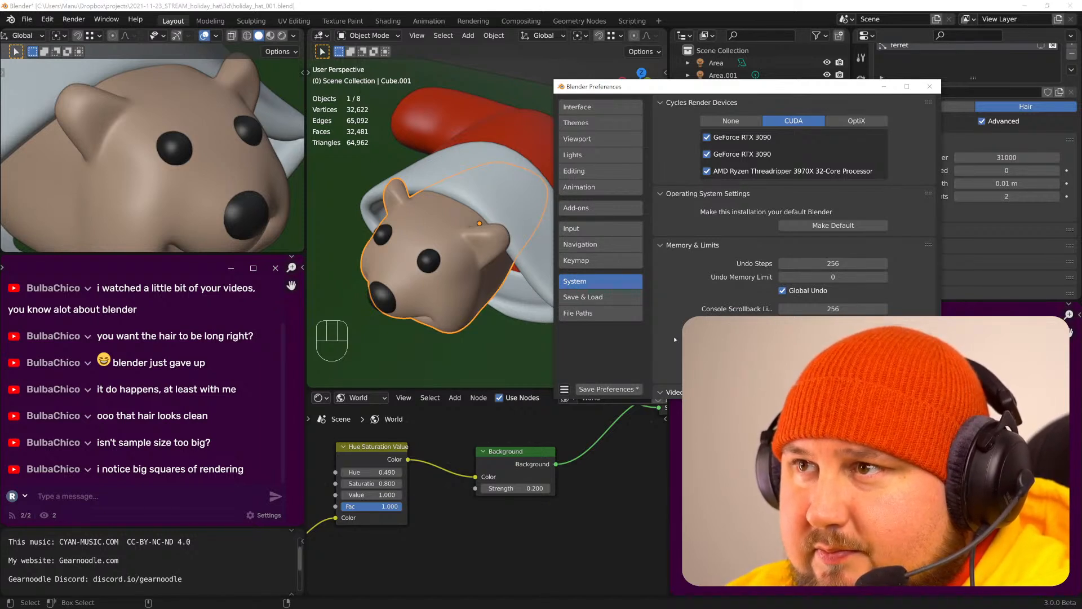
{"action": "left_click", "coordinate": [608, 389]}
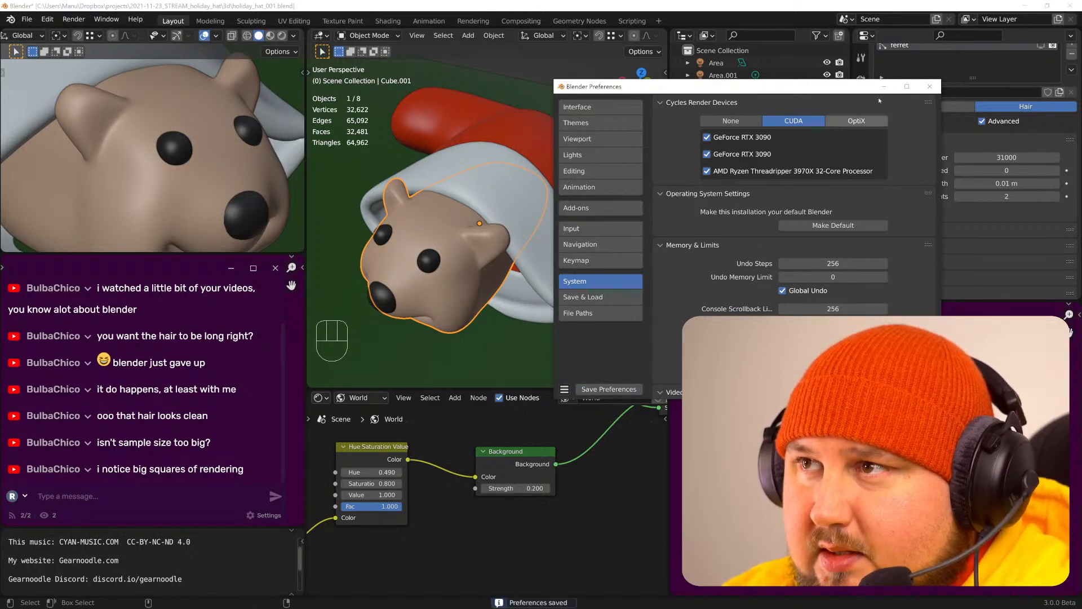
{"action": "left_click", "coordinate": [929, 86]}
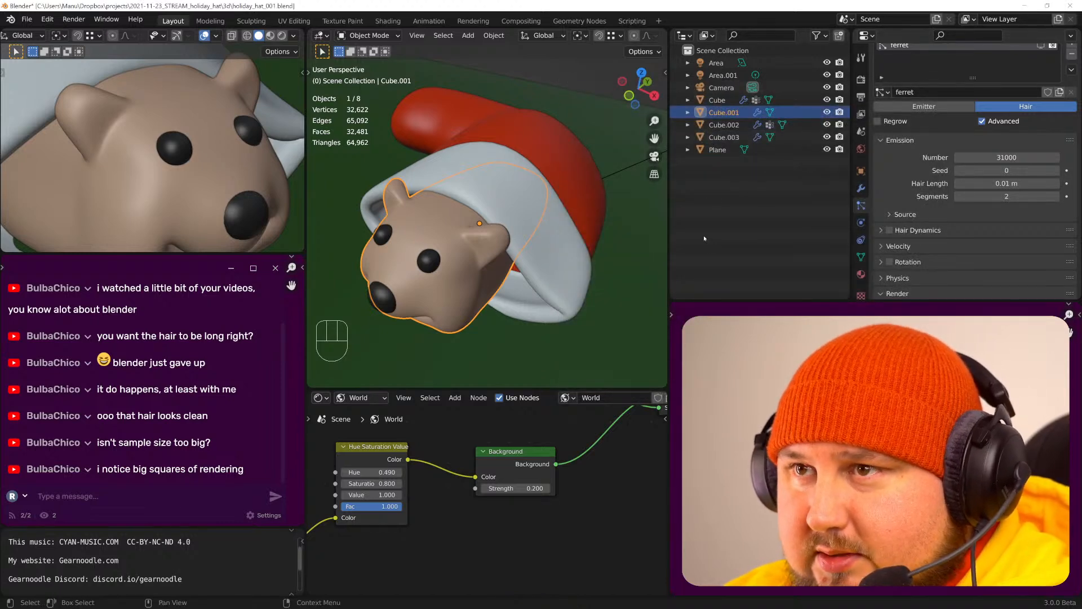
- Save the file and render the scene from the camera
{"action": "key", "text": "ctrl+s"}
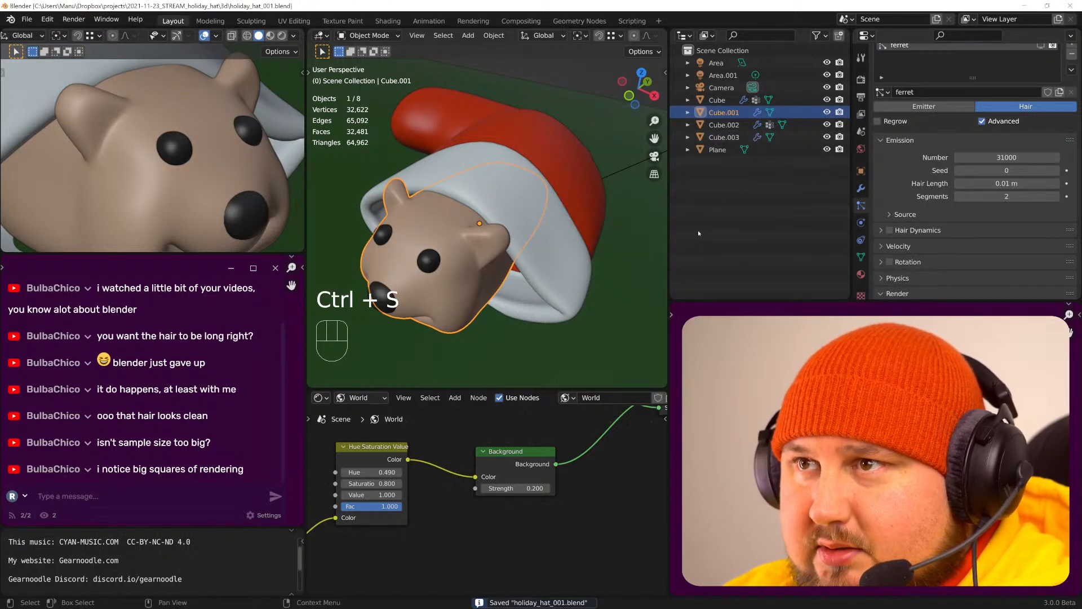
{"action": "key", "text": "F12"}
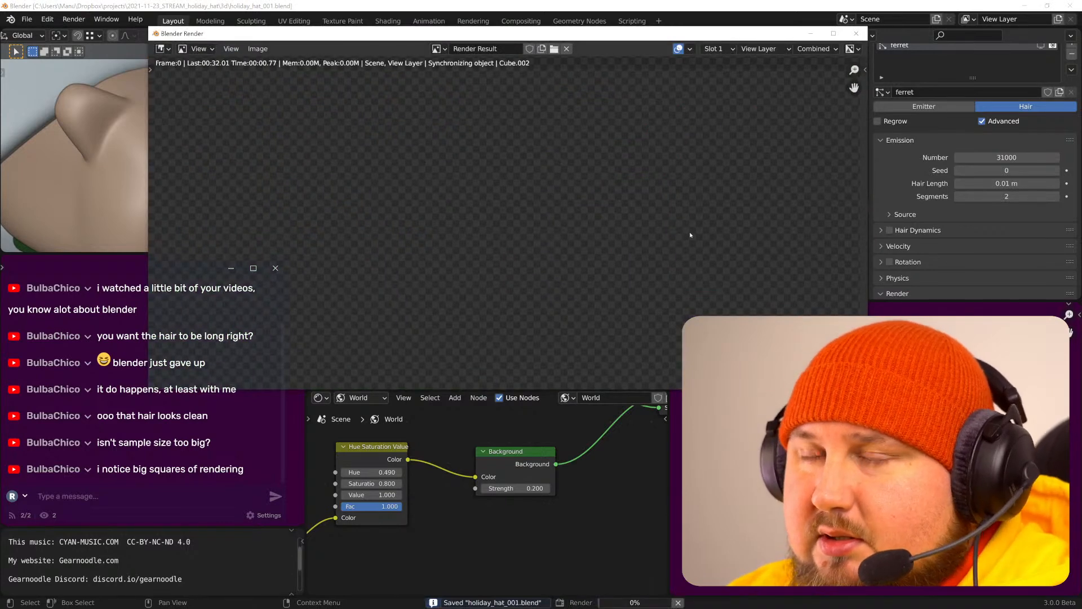
{"action": "scroll", "coordinate": [596, 221], "scroll_direction": "down", "scroll_amount": 2}
{"action": "middle_click_drag", "start_coordinate": [582, 209], "coordinate": [657, 220]}
{"action": "scroll", "coordinate": [665, 239], "scroll_direction": "up", "scroll_amount": 1}
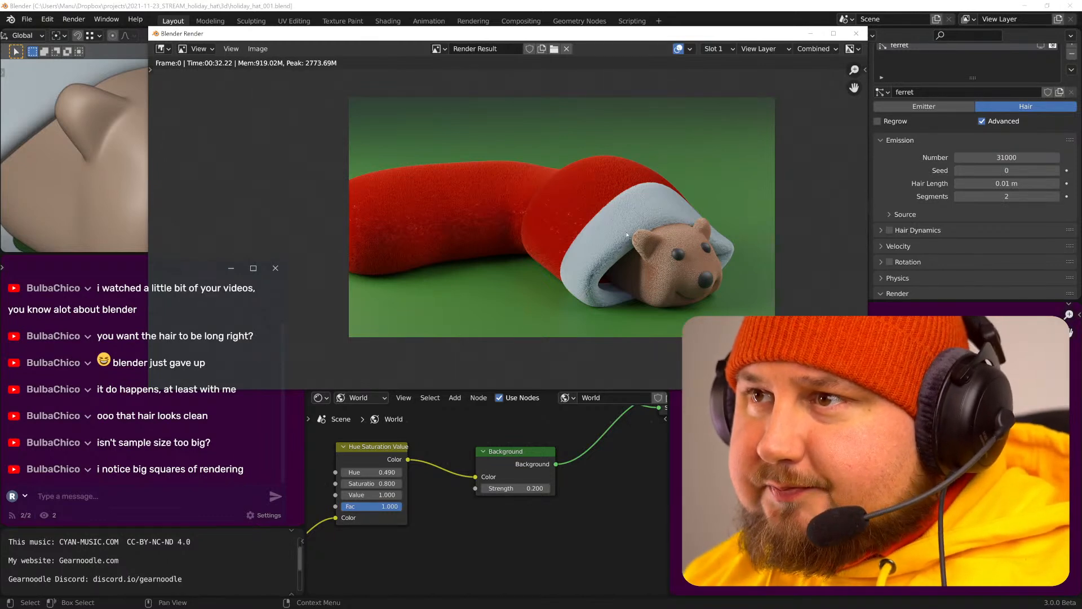
- Examine the rendered fur up close on the red hat, the white brim and the bear's head
{"action": "scroll", "coordinate": [682, 252], "scroll_direction": "up", "scroll_amount": 4}
{"action": "scroll", "coordinate": [679, 249], "scroll_direction": "up", "scroll_amount": 1}
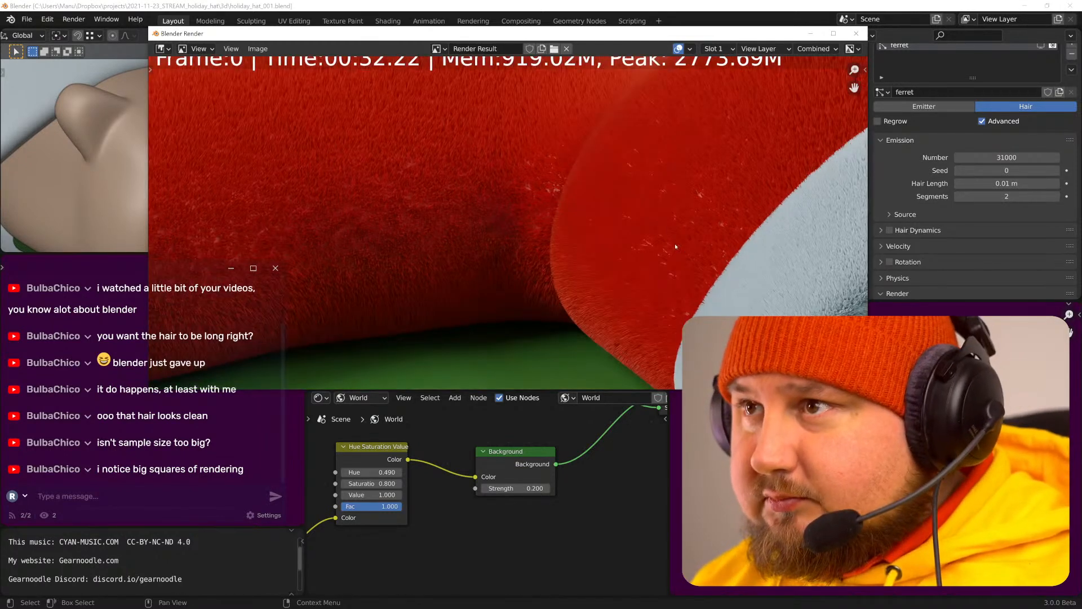
{"action": "scroll", "coordinate": [781, 265], "scroll_direction": "down", "scroll_amount": 5}
{"action": "scroll", "coordinate": [537, 220], "scroll_direction": "up", "scroll_amount": 2}
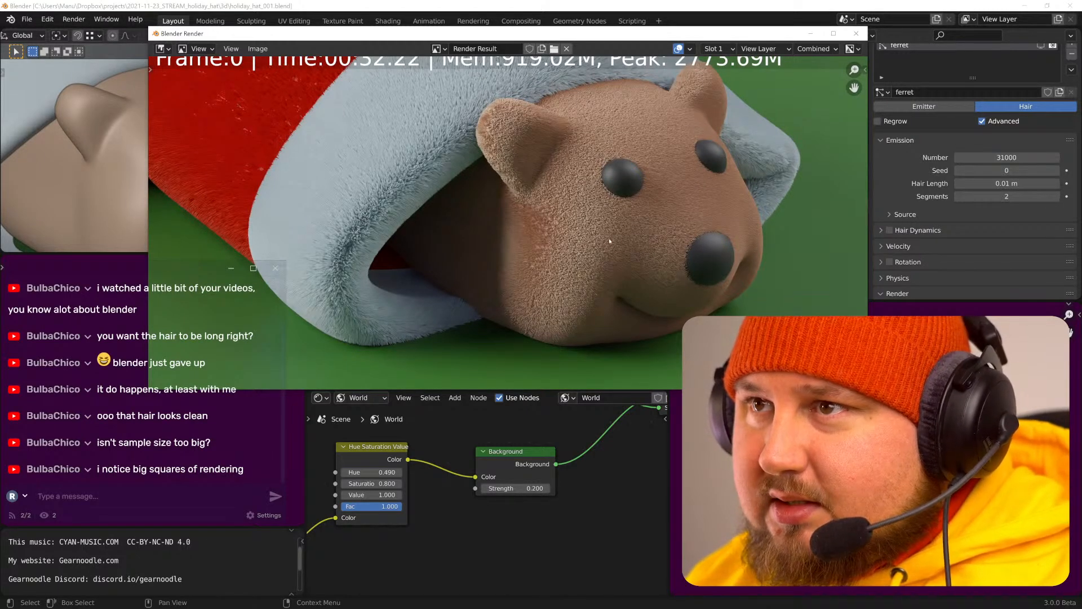
{"action": "scroll", "coordinate": [594, 225], "scroll_direction": "down", "scroll_amount": 3}
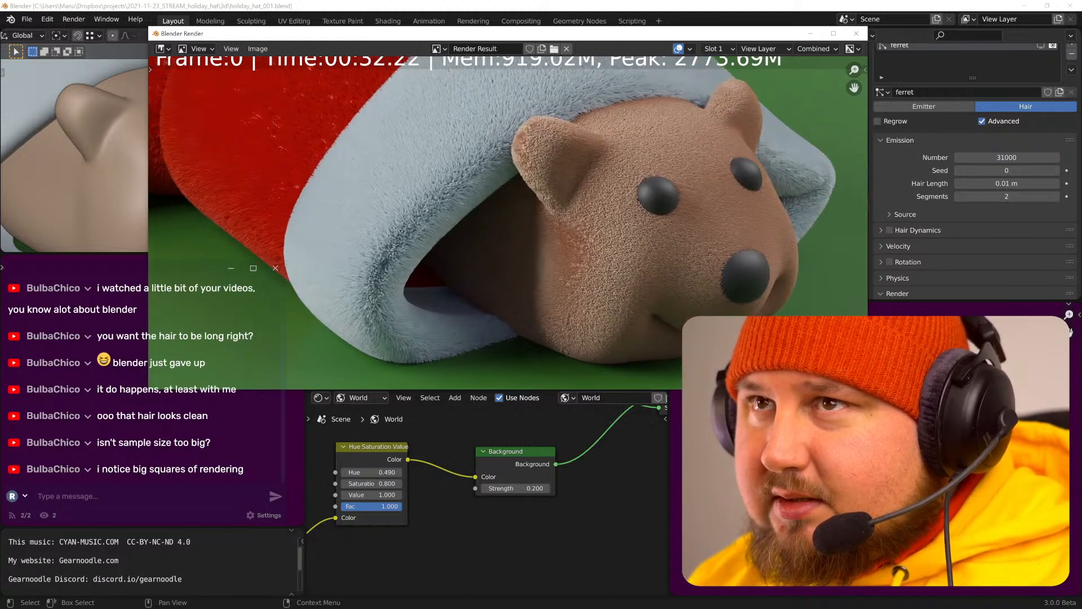
{"action": "scroll", "coordinate": [411, 124], "scroll_direction": "down", "scroll_amount": 4}
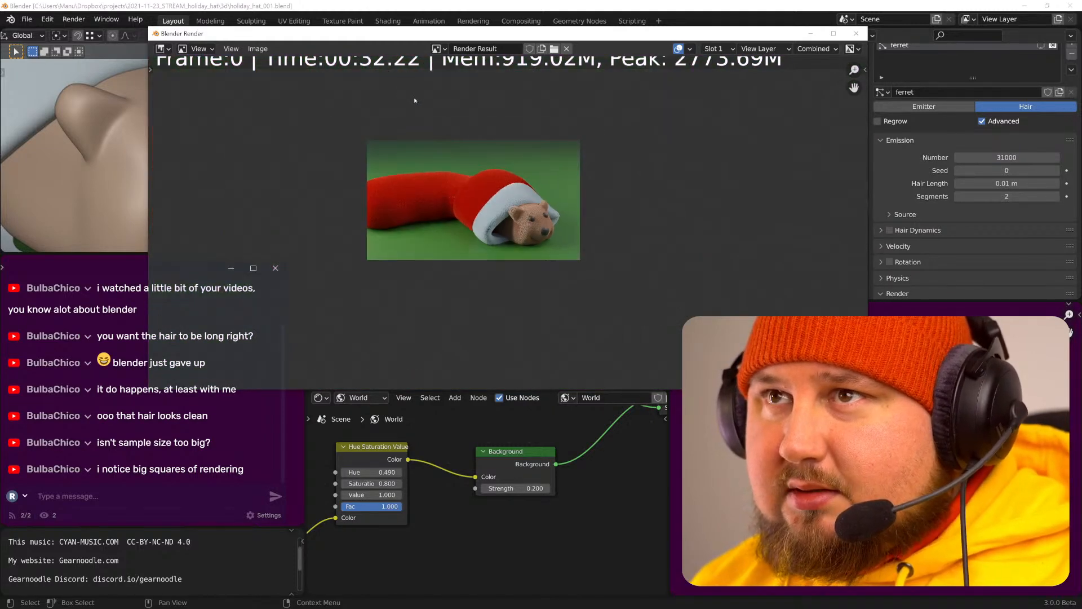
{"action": "key", "text": "2"}
{"action": "key", "text": "1"}
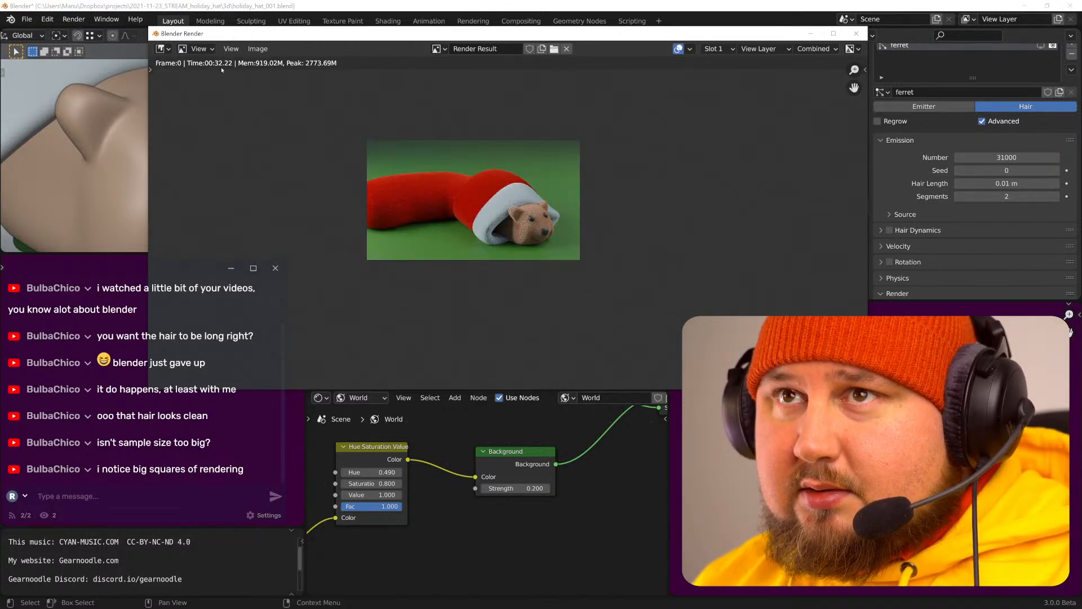
{"action": "scroll", "coordinate": [508, 200], "scroll_direction": "up", "scroll_amount": 6}
{"action": "middle_click_drag", "start_coordinate": [523, 209], "coordinate": [575, 260]}
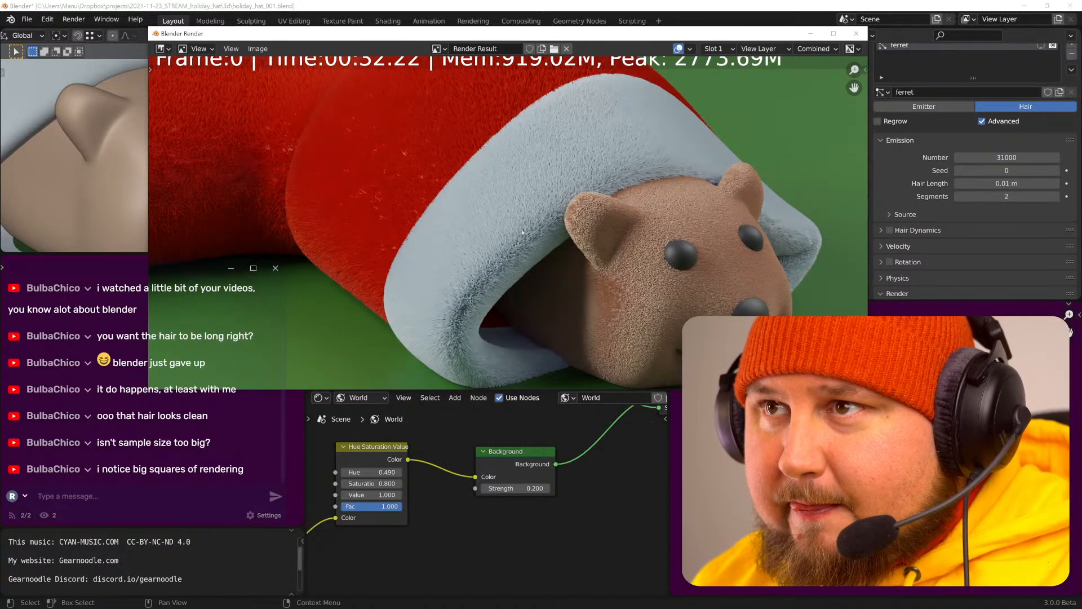
{"action": "middle_click_drag", "start_coordinate": [547, 224], "coordinate": [614, 220]}
{"action": "scroll", "coordinate": [557, 217], "scroll_direction": "up", "scroll_amount": 4}
{"action": "middle_click_drag", "start_coordinate": [678, 243], "coordinate": [454, 215]}
{"action": "middle_click_drag", "start_coordinate": [653, 229], "coordinate": [582, 217]}
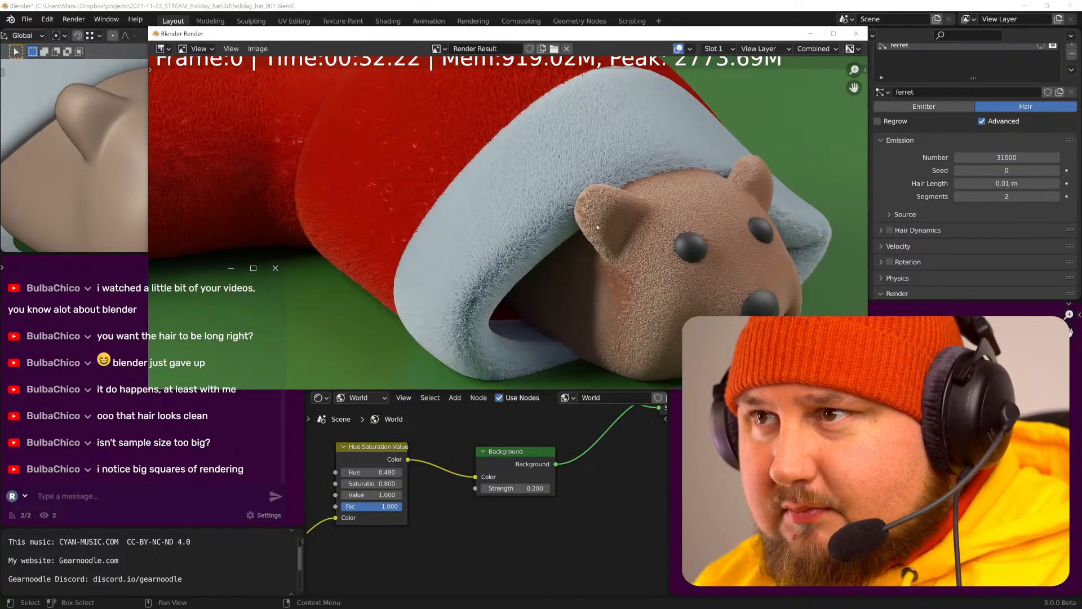
{"action": "scroll", "coordinate": [632, 256], "scroll_direction": "up", "scroll_amount": 4}
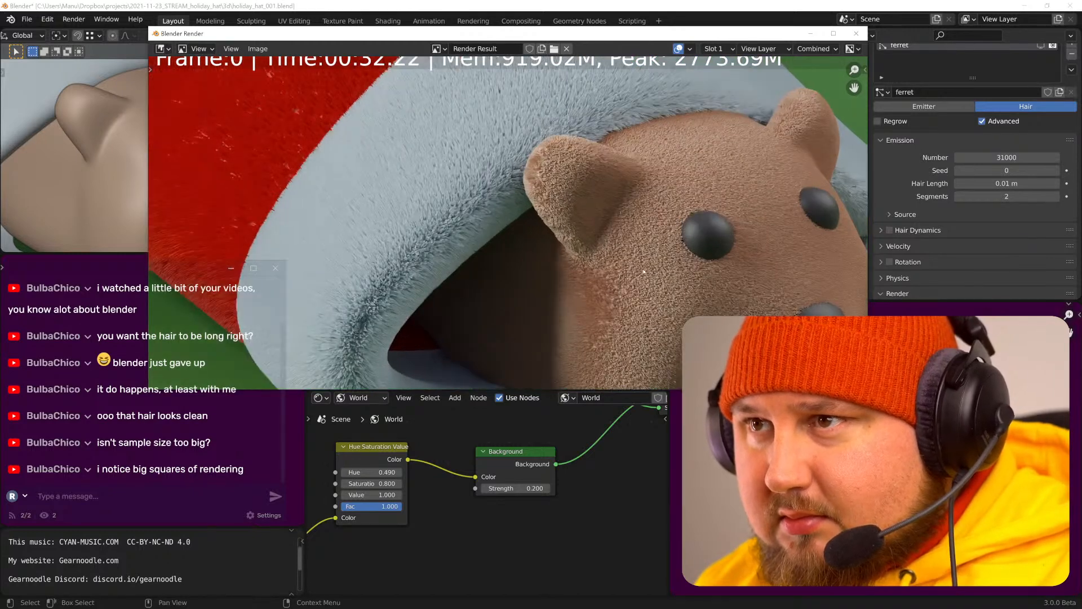
{"action": "middle_click_drag", "start_coordinate": [623, 254], "coordinate": [605, 240]}
{"action": "scroll", "coordinate": [608, 258], "scroll_direction": "down", "scroll_amount": 1}
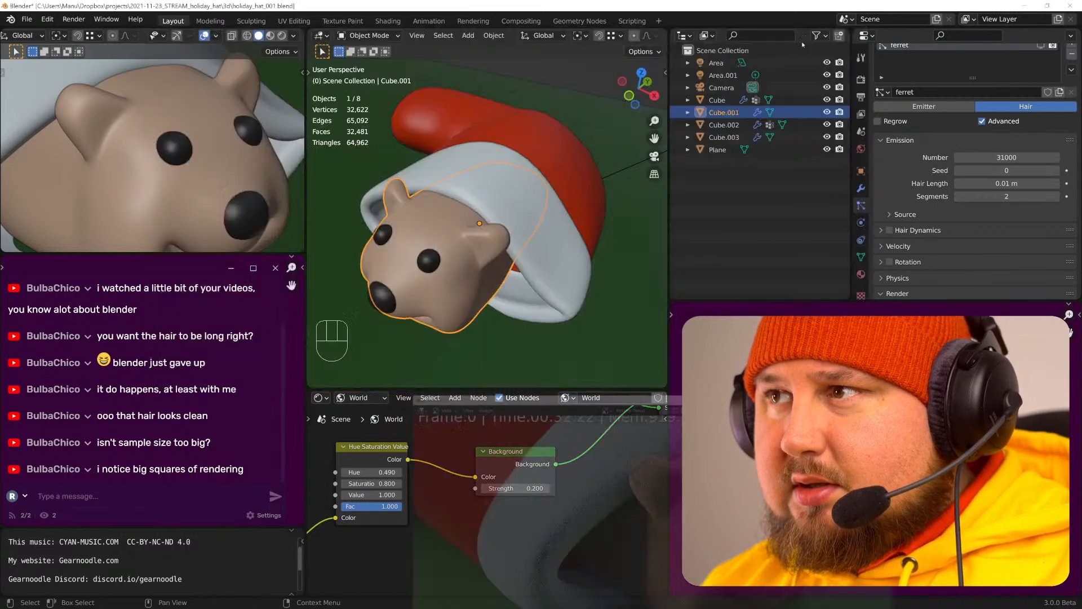
- Put the render window away and set the number of hairs on the bear to 51000
{"action": "left_click", "coordinate": [811, 33]}
{"action": "left_click", "coordinate": [1006, 158]}
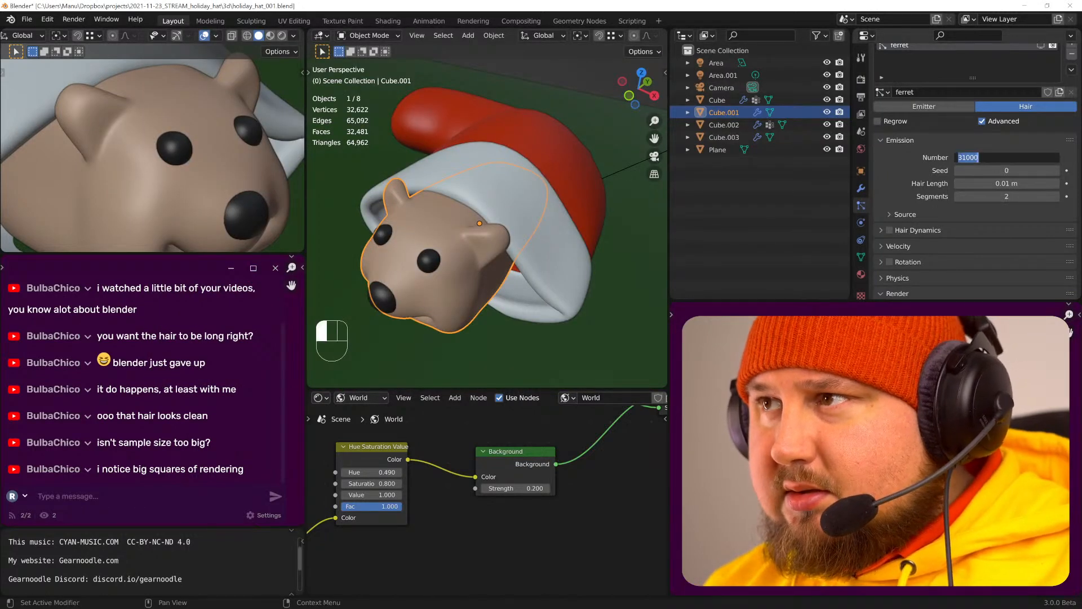
{"action": "type", "text": "51000"}
{"action": "key", "text": "Return"}
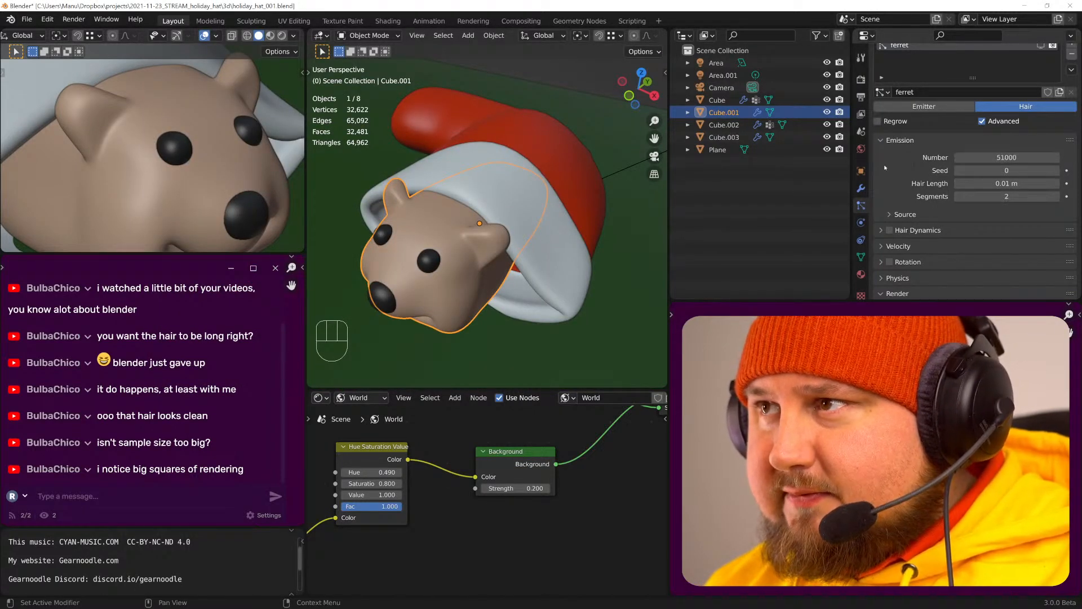
- Set the number of hairs on the white hat brim to 31000
{"action": "left_click", "coordinate": [556, 204]}
{"action": "left_click", "coordinate": [1007, 157]}
{"action": "left_click", "coordinate": [962, 158]}
{"action": "left_click", "coordinate": [910, 175]}
- Set the number of hairs on the red part of the hat to 31000
{"action": "left_click", "coordinate": [589, 185]}
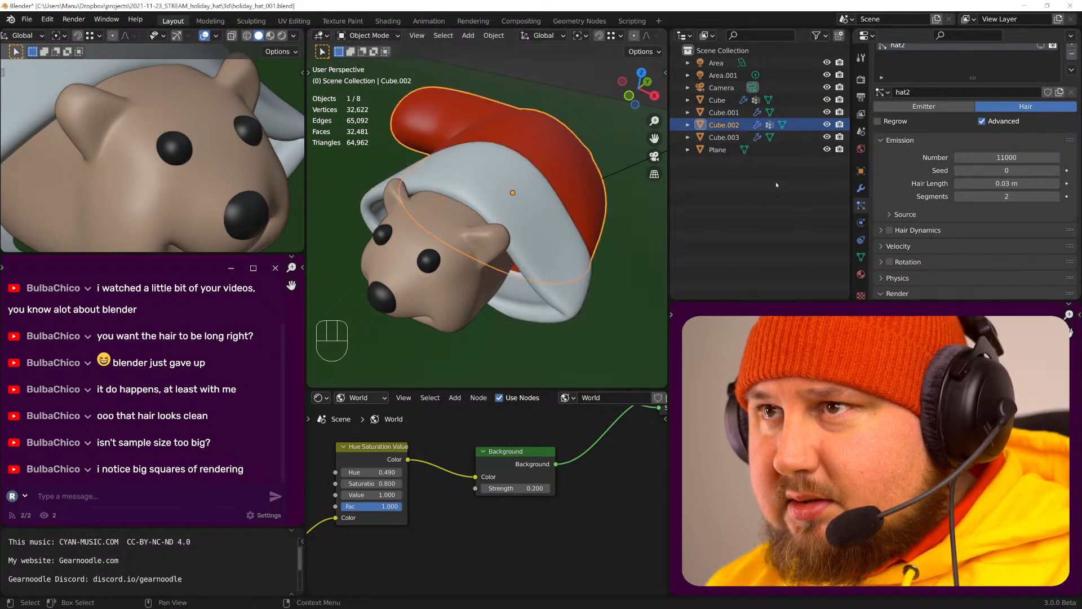
{"action": "left_click", "coordinate": [978, 158]}
{"action": "left_click_drag", "start_coordinate": [963, 159], "coordinate": [904, 178]}
{"action": "type", "text": "3"}
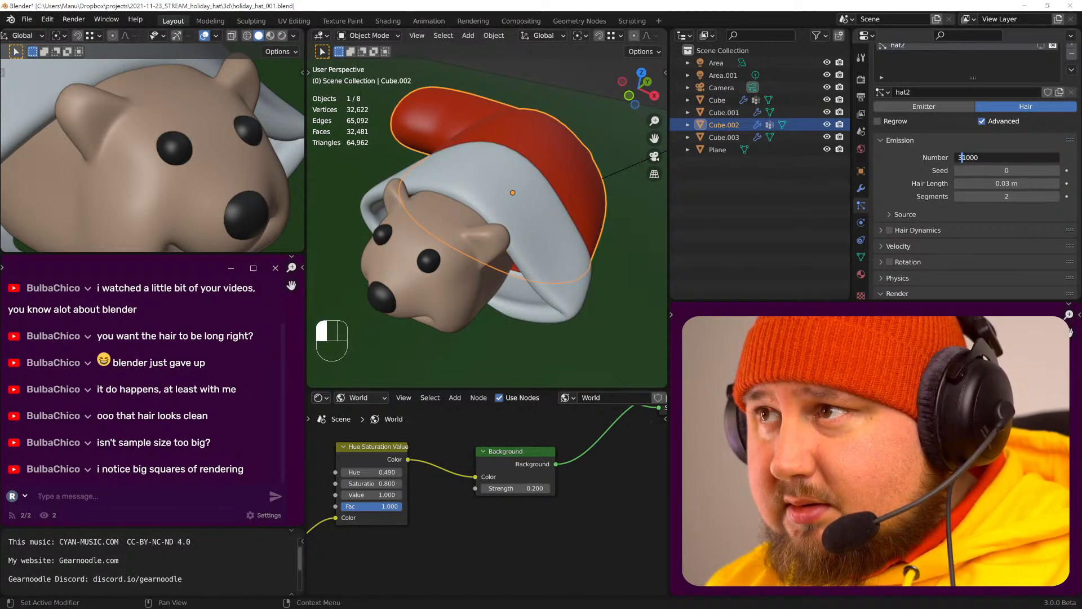
{"action": "key", "text": "Return"}
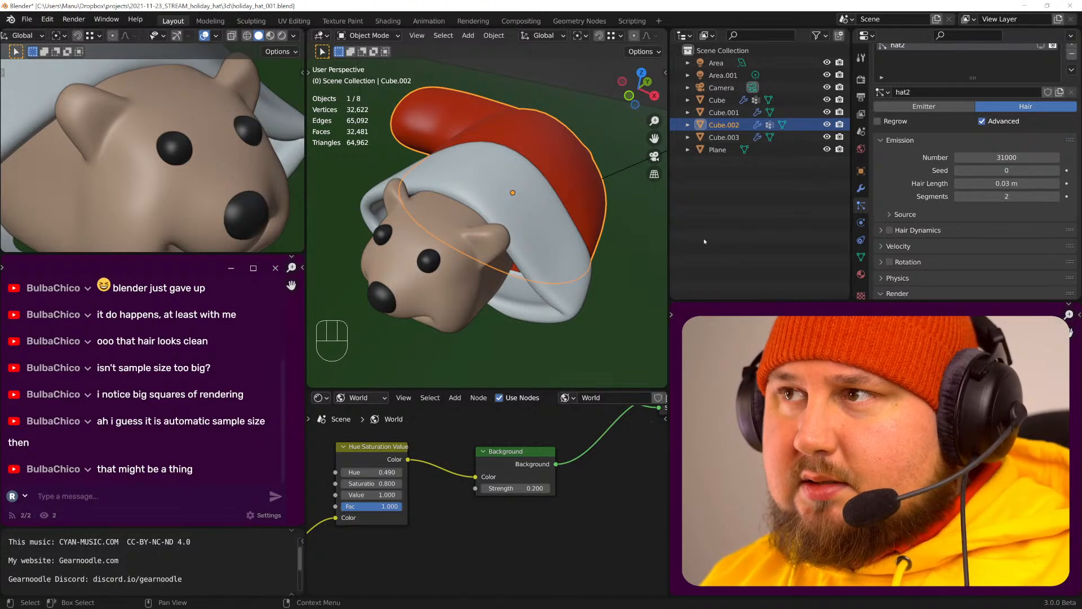
- Turn off render visibility for the hair systems of the bear, the white hat brim and the red hat
{"action": "left_click", "coordinate": [462, 241]}
{"action": "scroll", "coordinate": [975, 169], "scroll_direction": "up", "scroll_amount": 2}
{"action": "left_click", "coordinate": [1053, 80]}
{"action": "left_click", "coordinate": [542, 203]}
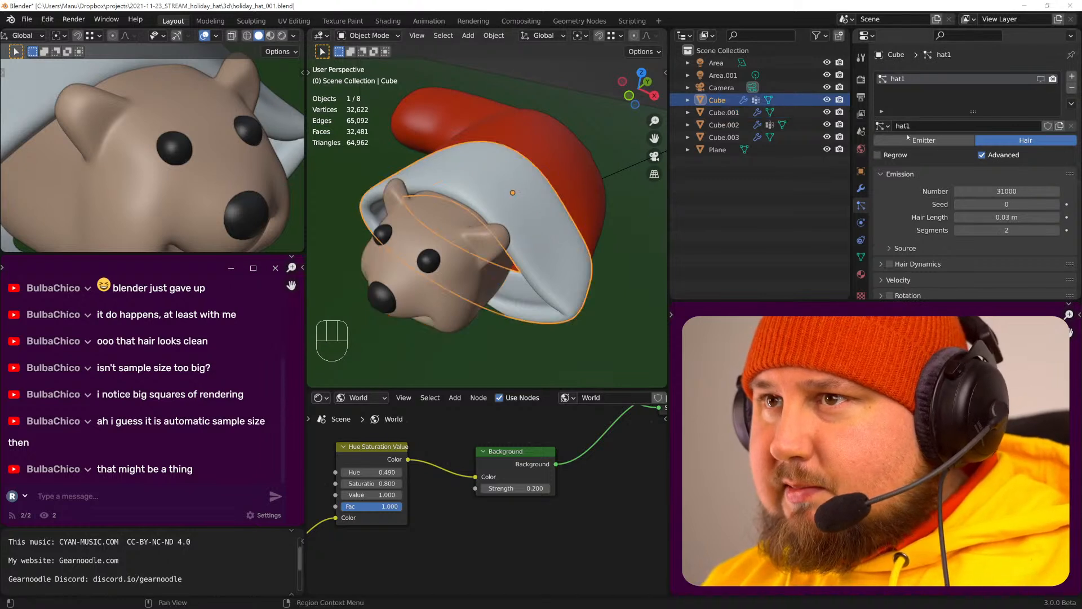
{"action": "left_click", "coordinate": [1052, 81]}
{"action": "left_click", "coordinate": [578, 177]}
{"action": "left_click", "coordinate": [1054, 80]}
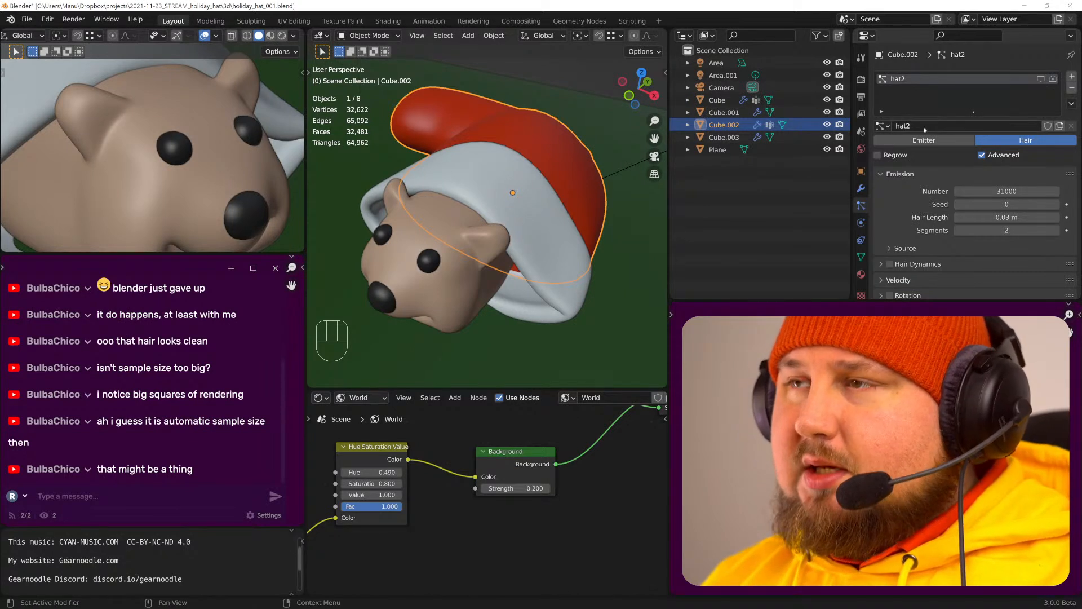
- Add a second particle system to the red hat and name it scraggle
{"action": "left_click", "coordinate": [1072, 77]}
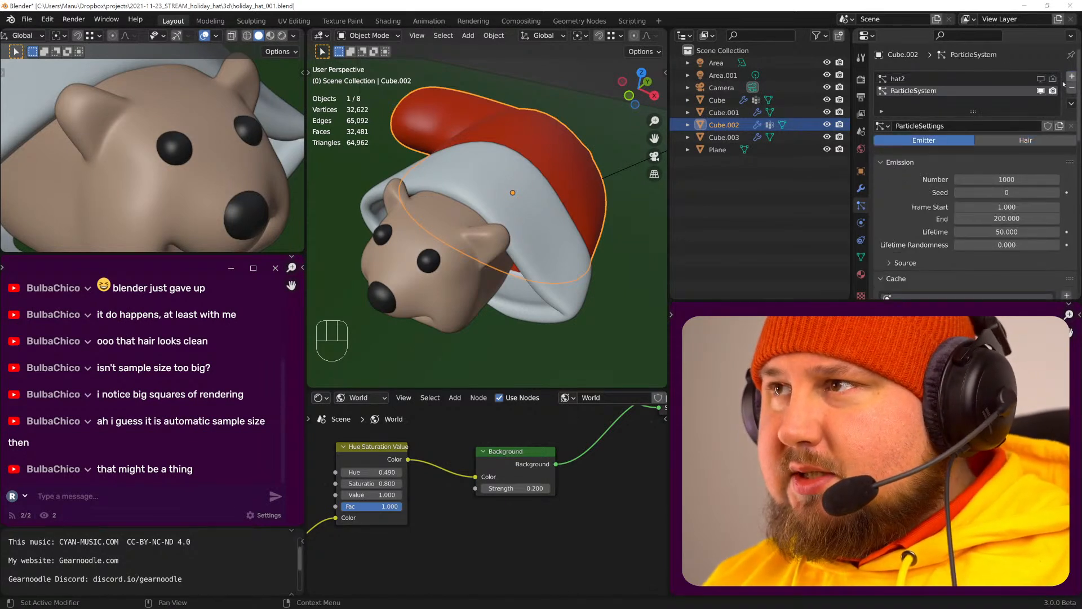
{"action": "double_click", "coordinate": [914, 91]}
{"action": "type", "text": "scraggle"}
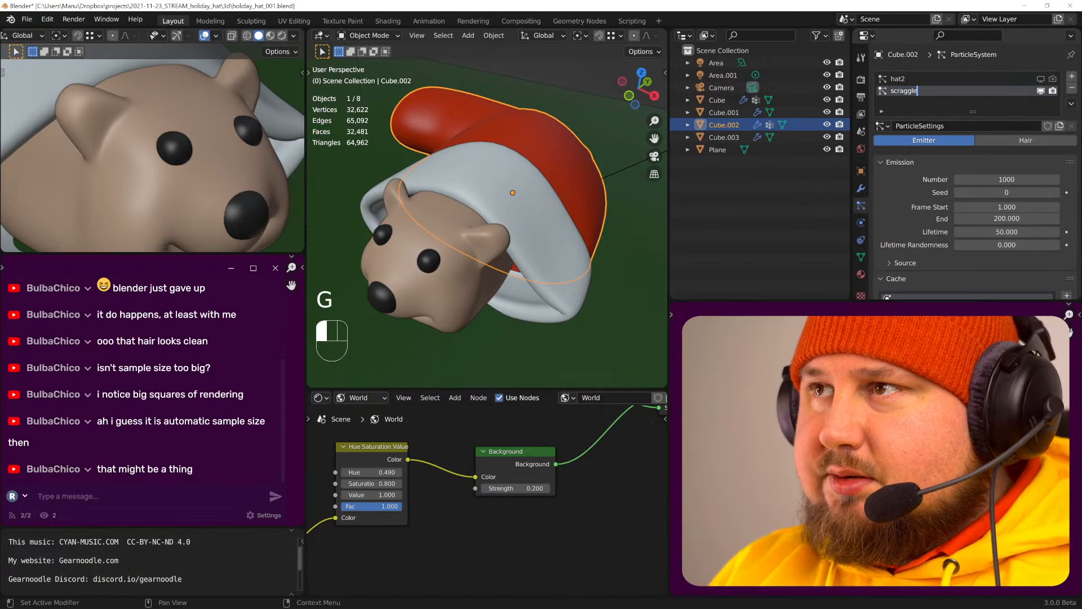
{"action": "key", "text": "Return"}
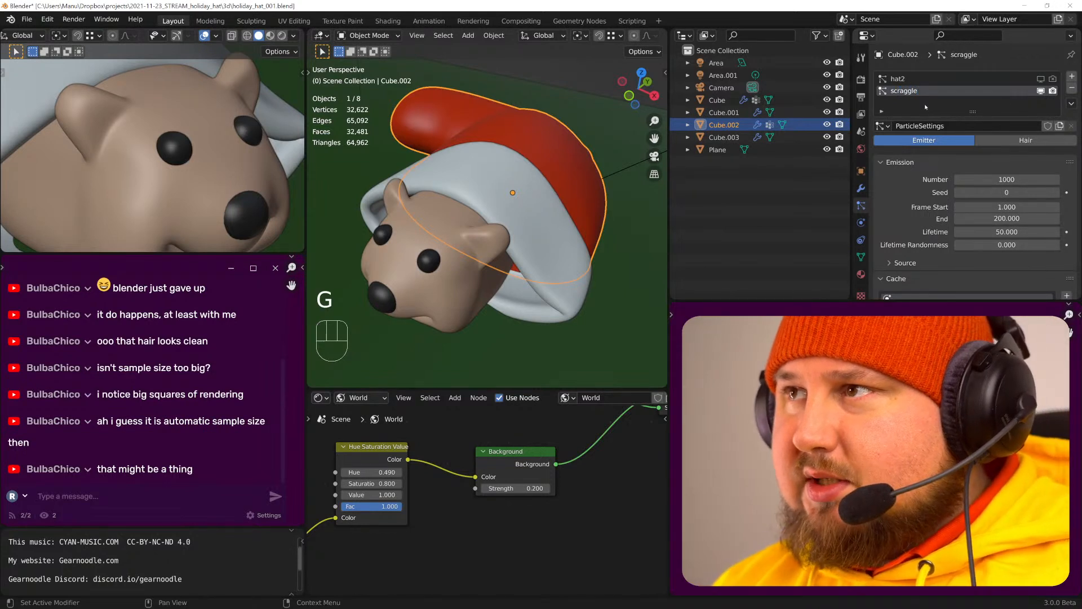
- Set the scraggle system to 11000 particles, change its type to Hair and enable the advanced settings
{"action": "left_click", "coordinate": [1007, 179]}
{"action": "type", "text": "11000"}
{"action": "key", "text": "Return"}
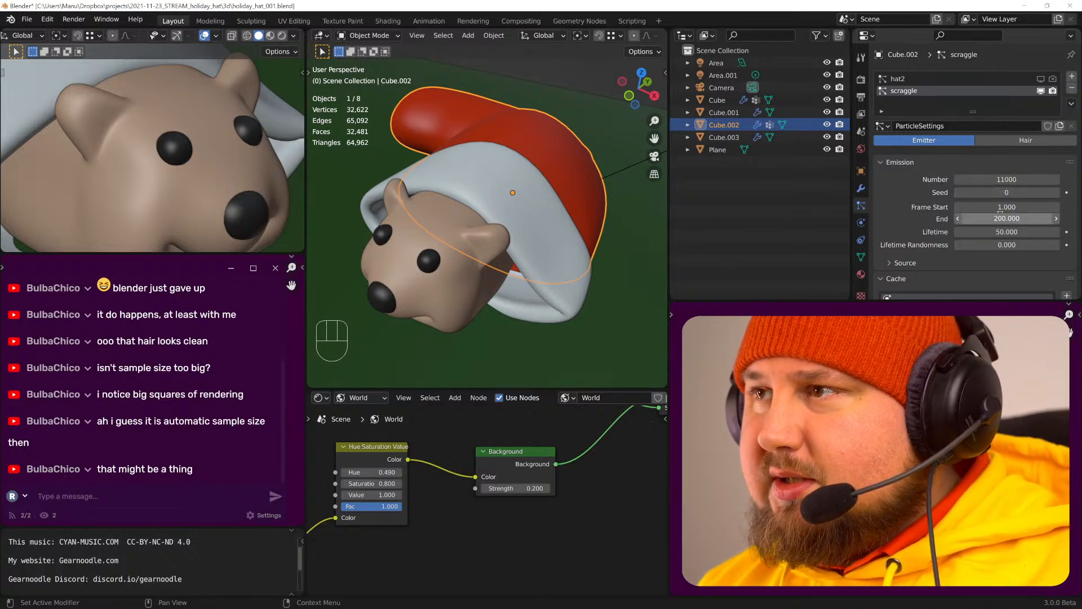
{"action": "left_click", "coordinate": [1026, 141]}
{"action": "left_click", "coordinate": [984, 156]}
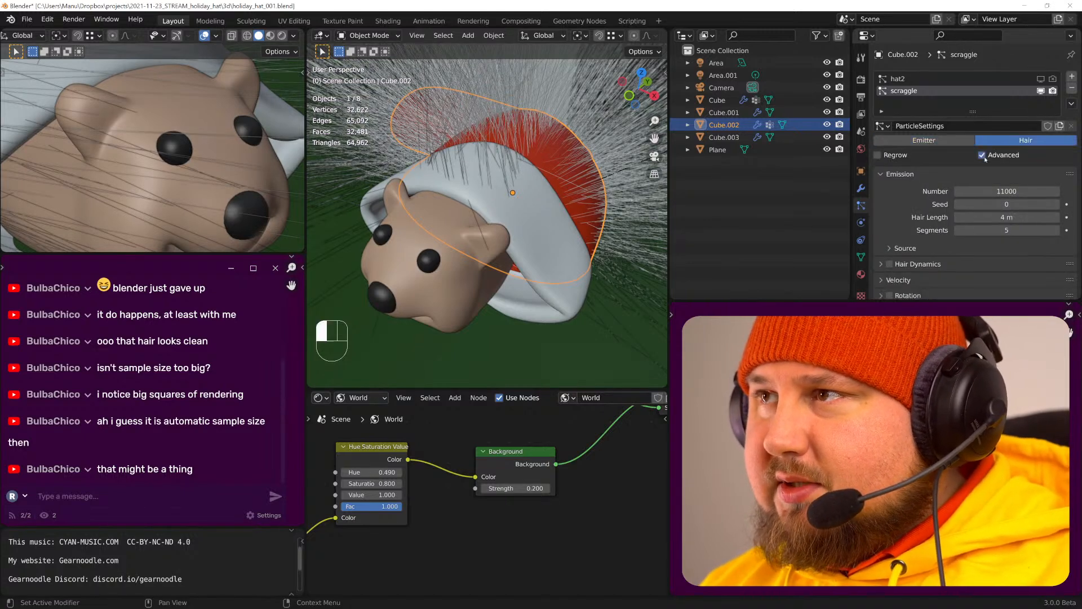
- Try hair lengths of 0.01 m and 0.11 m for the scraggle system on the red hat
{"action": "left_click_drag", "start_coordinate": [1006, 218], "coordinate": [908, 220]}
{"action": "left_click", "coordinate": [993, 217]}
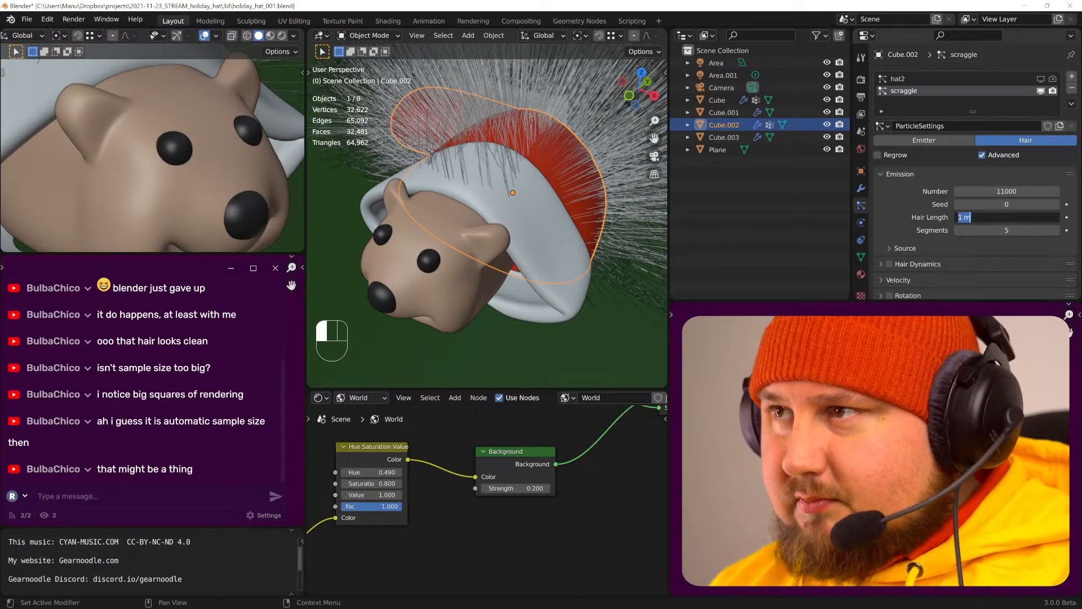
{"action": "type", "text": "0.01"}
{"action": "key", "text": "Return"}
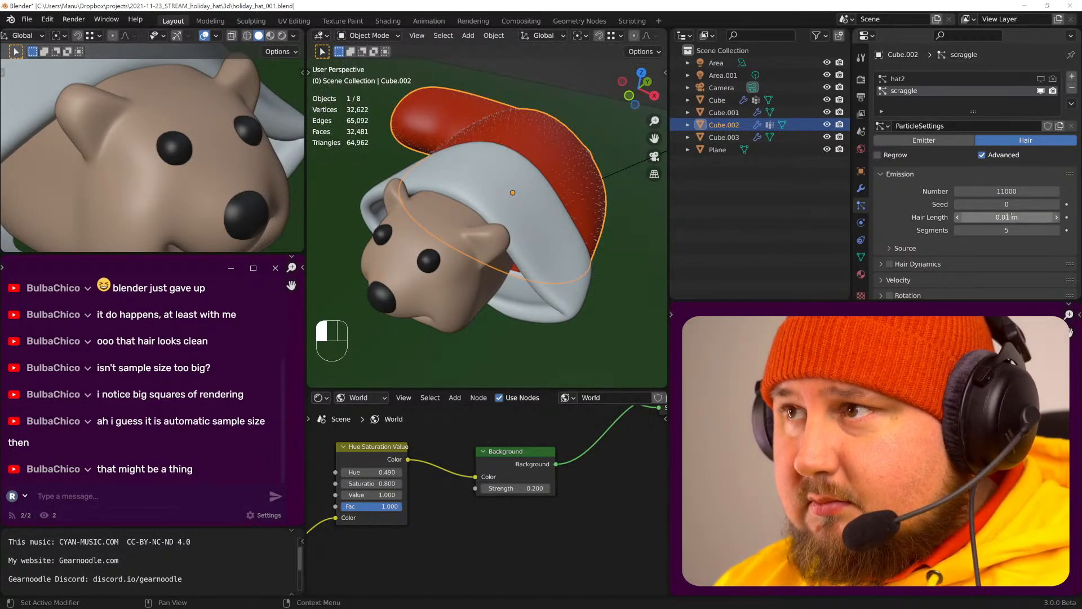
{"action": "left_click", "coordinate": [1009, 217]}
{"action": "key", "text": "Left"}
{"action": "key", "text": "Left"}
{"action": "key", "text": "BackSpace"}
{"action": "type", "text": "1"}
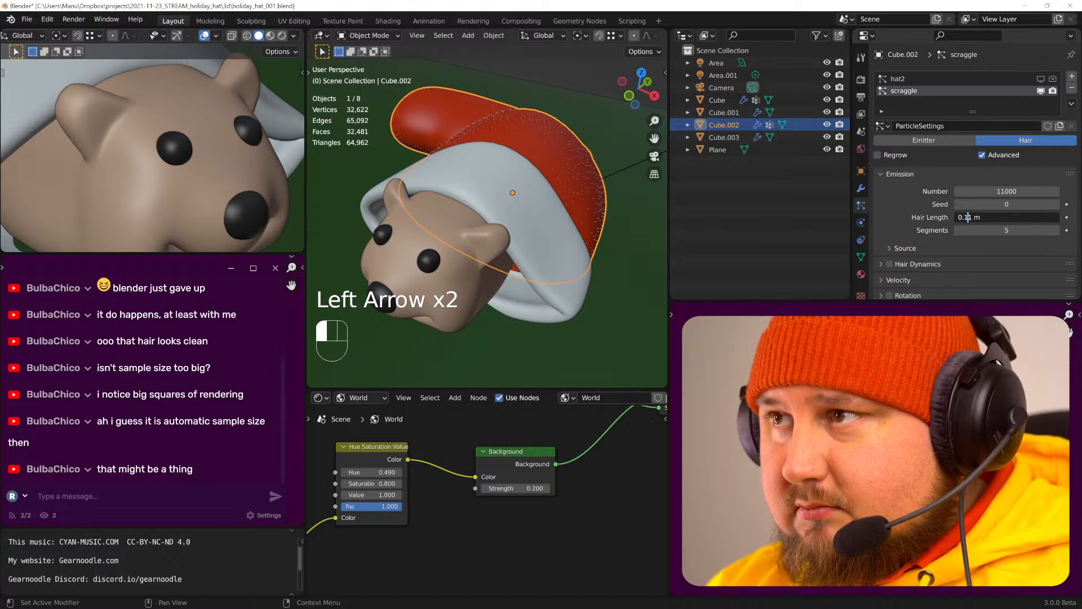
{"action": "key", "text": "Return"}
- Set the hair length of the scraggle system to 0.05 m
{"action": "key", "text": "Return"}
{"action": "key", "text": "Left"}
{"action": "key", "text": "Left"}
{"action": "key", "text": "Delete"}
{"action": "key", "text": "Delete"}
{"action": "type", "text": "05"}
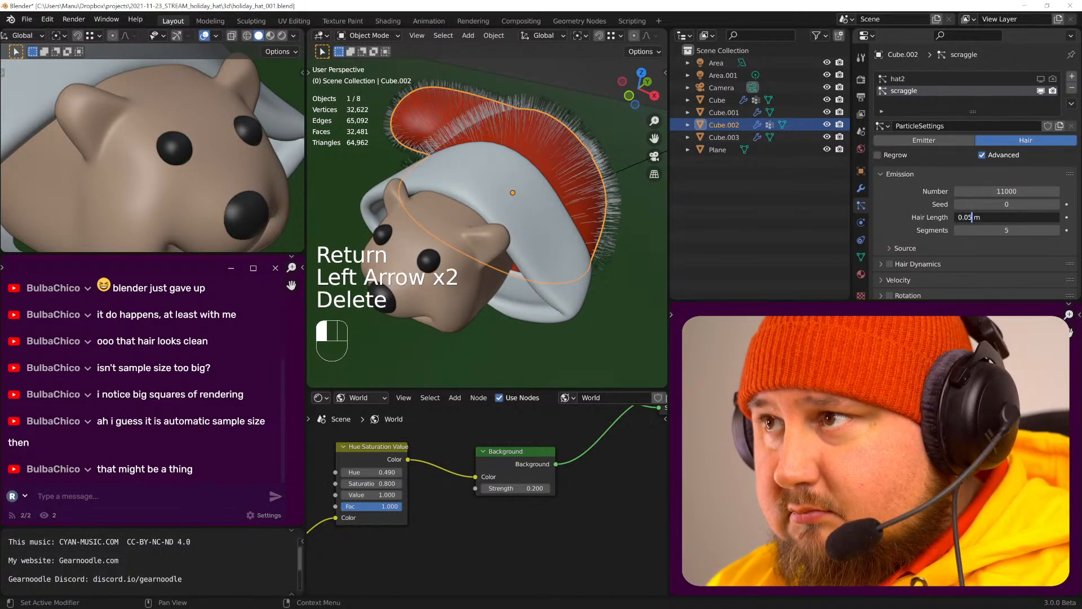
{"action": "key", "text": "Return"}
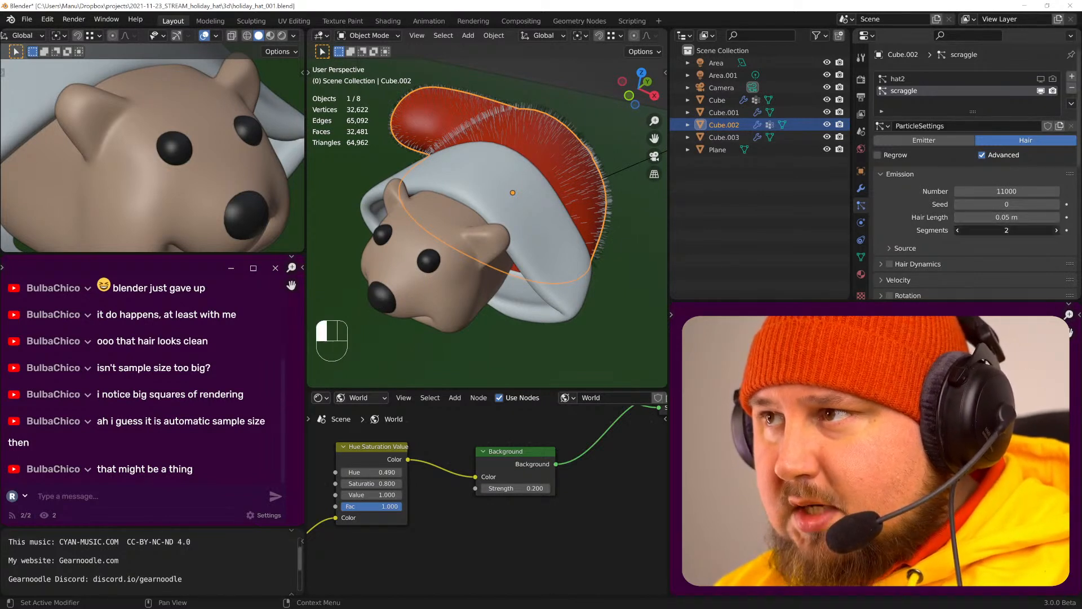
{"action": "scroll", "coordinate": [950, 224], "scroll_direction": "down", "scroll_amount": 3}
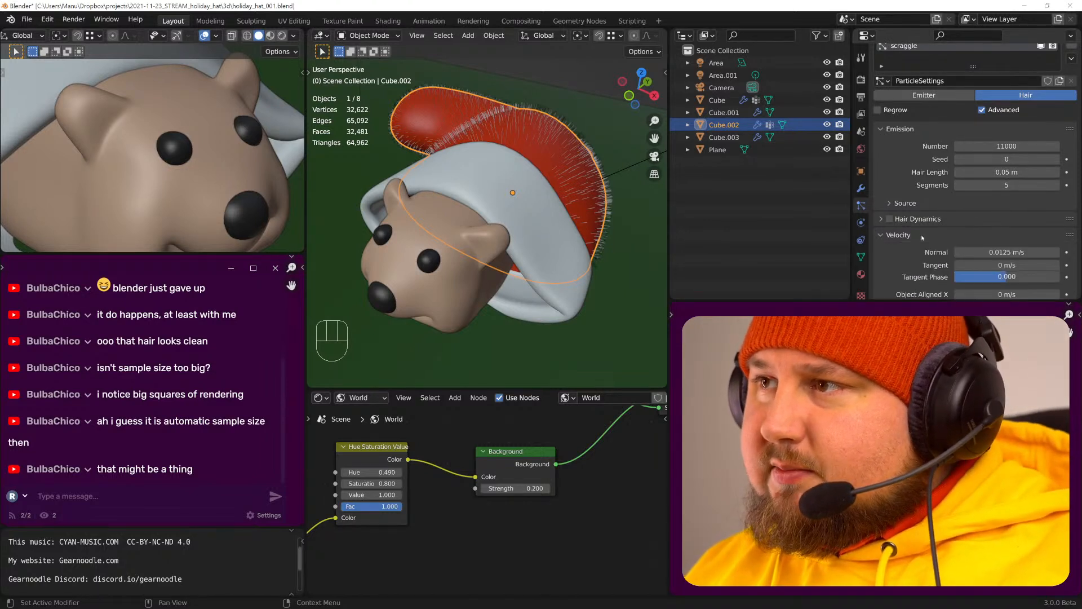
- Examine the scraggle system's source, velocity, physics and render settings, including the available hair materials
{"action": "left_click", "coordinate": [928, 204]}
{"action": "left_click", "coordinate": [928, 204]}
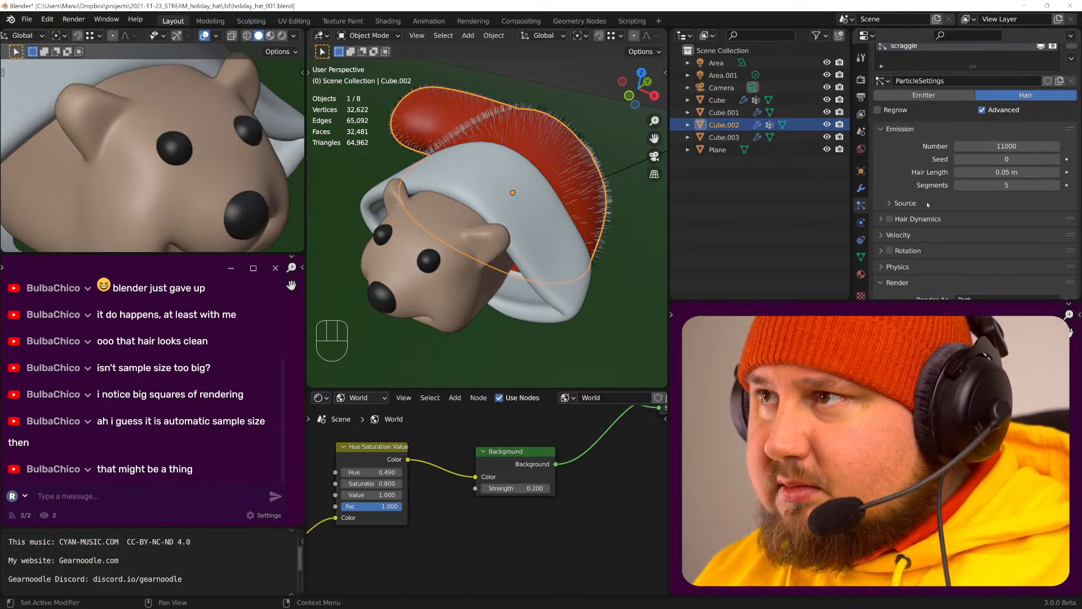
{"action": "scroll", "coordinate": [929, 204], "scroll_direction": "down", "scroll_amount": 2}
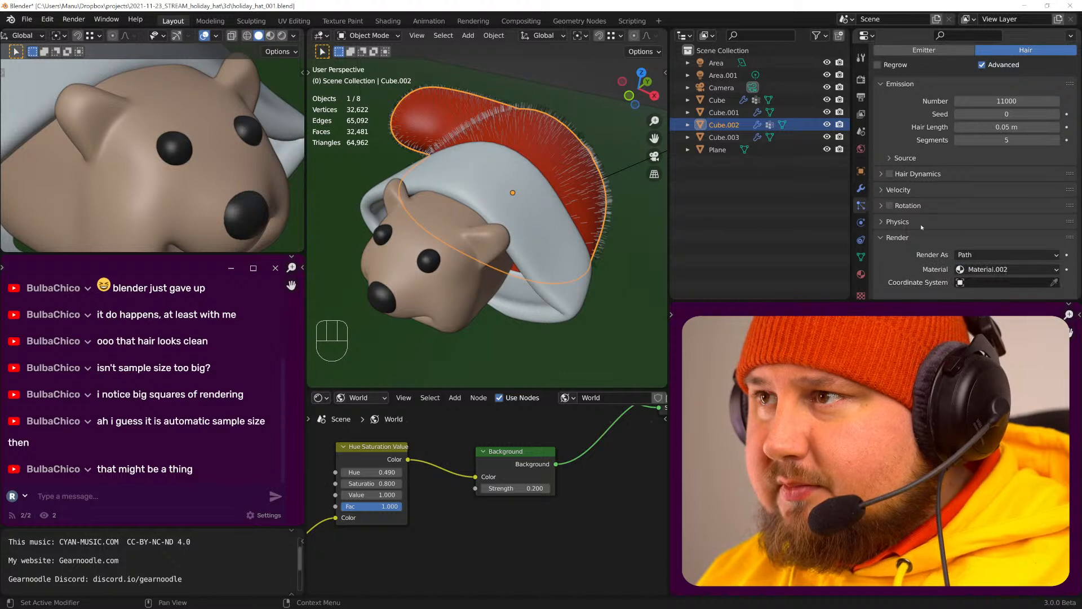
{"action": "left_click", "coordinate": [926, 221]}
{"action": "scroll", "coordinate": [926, 221], "scroll_direction": "down", "scroll_amount": 2}
{"action": "left_click", "coordinate": [926, 178]}
{"action": "scroll", "coordinate": [930, 200], "scroll_direction": "down", "scroll_amount": 1}
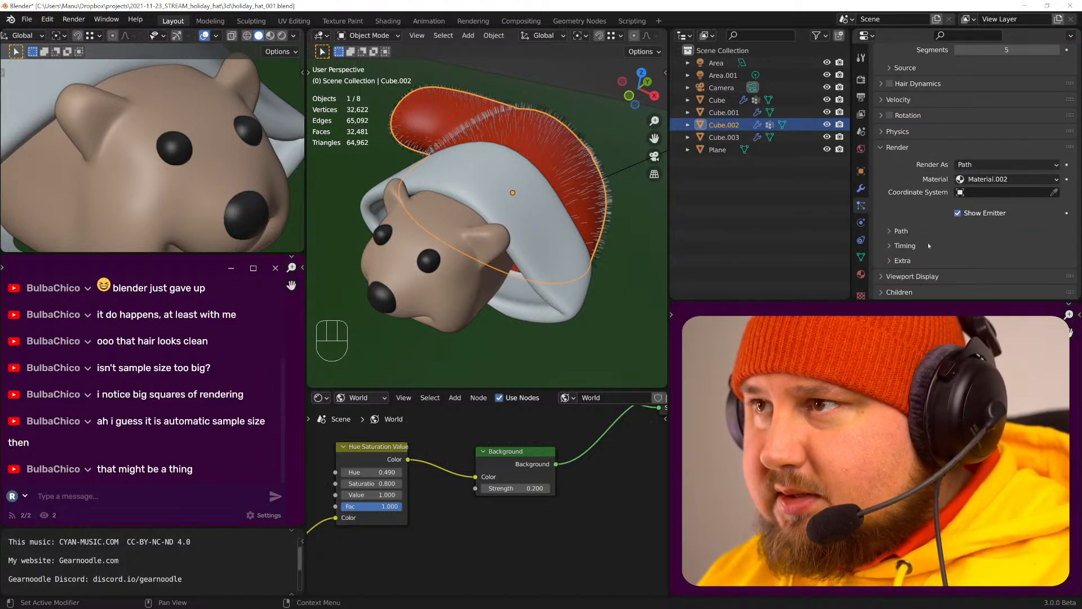
{"action": "left_click", "coordinate": [995, 180]}
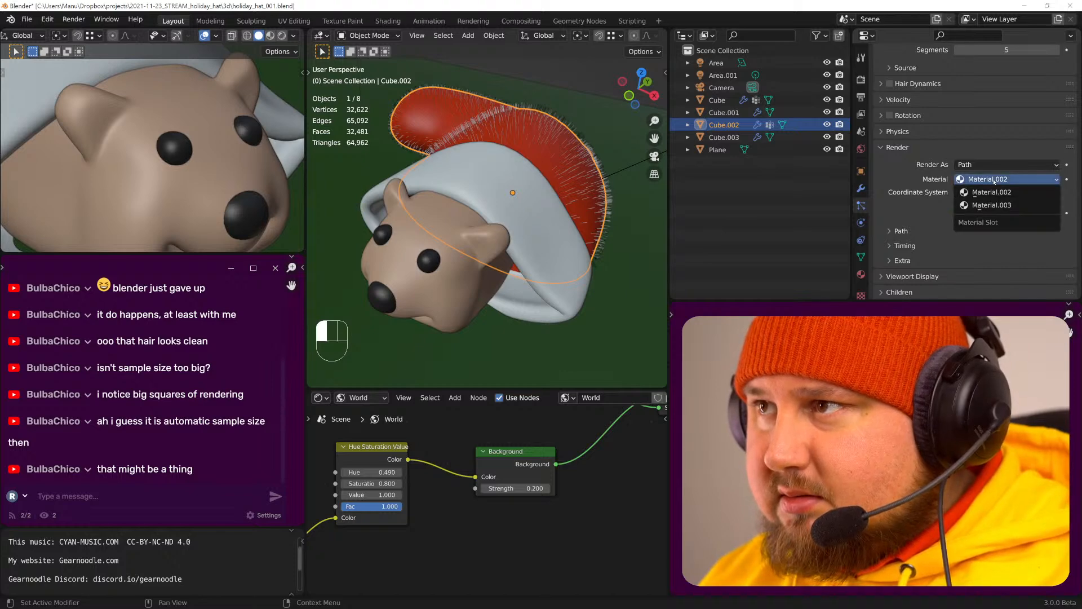
- Rename the hat's orange-red material as red and its white material as ww
{"action": "left_click", "coordinate": [861, 274]}
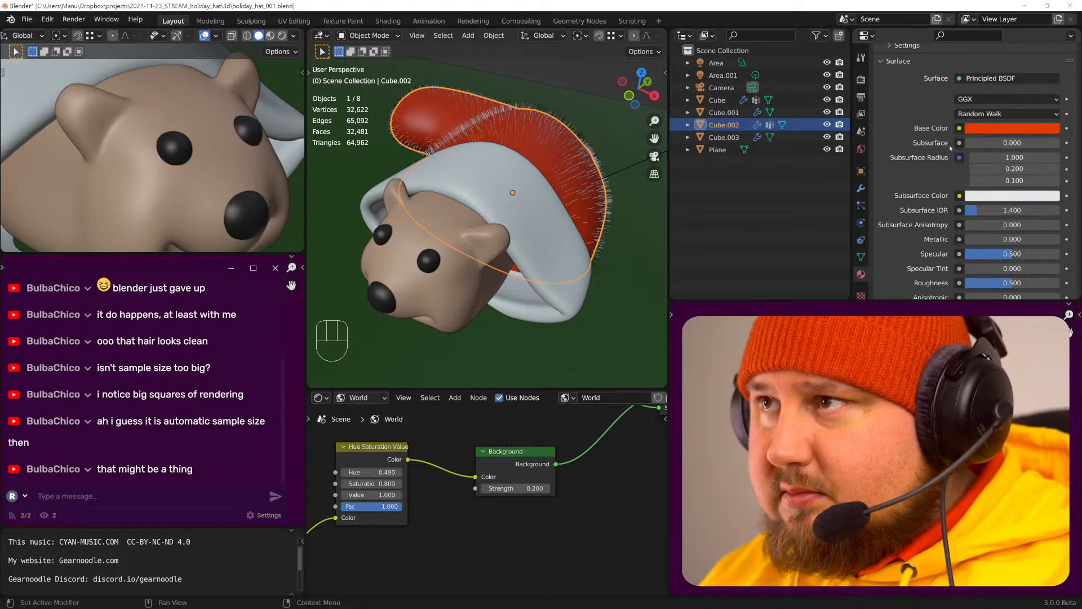
{"action": "scroll", "coordinate": [956, 151], "scroll_direction": "up", "scroll_amount": 6}
{"action": "double_click", "coordinate": [913, 90]}
{"action": "type", "text": "red"}
{"action": "key", "text": "Return"}
{"action": "double_click", "coordinate": [913, 79]}
{"action": "type", "text": "ww"}
{"action": "key", "text": "Return"}
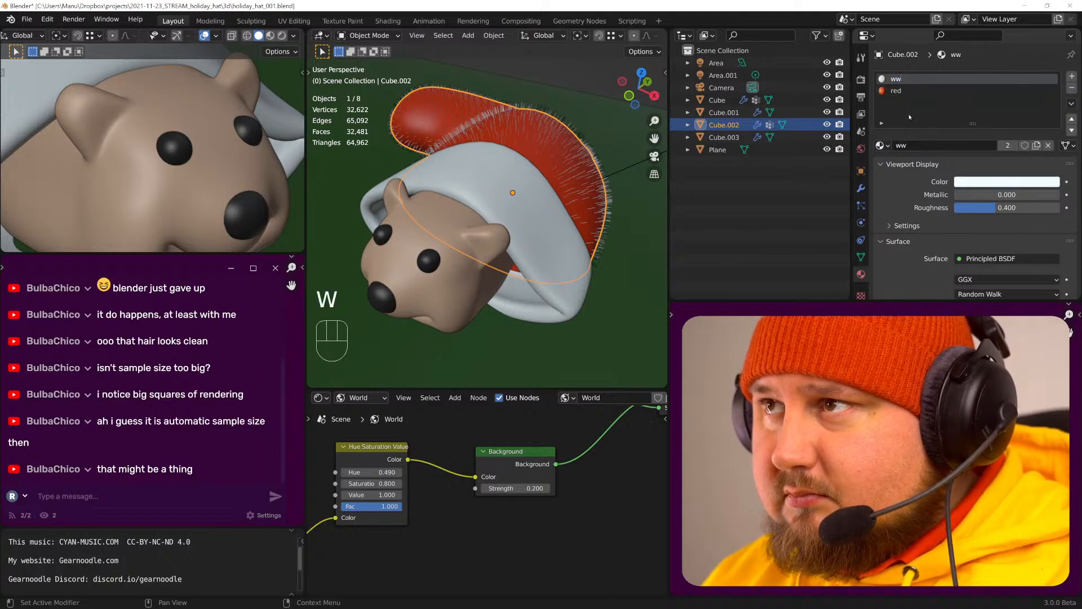
- Set the render material of the scraggle hair system to red
{"action": "scroll", "coordinate": [934, 220], "scroll_direction": "down", "scroll_amount": 8}
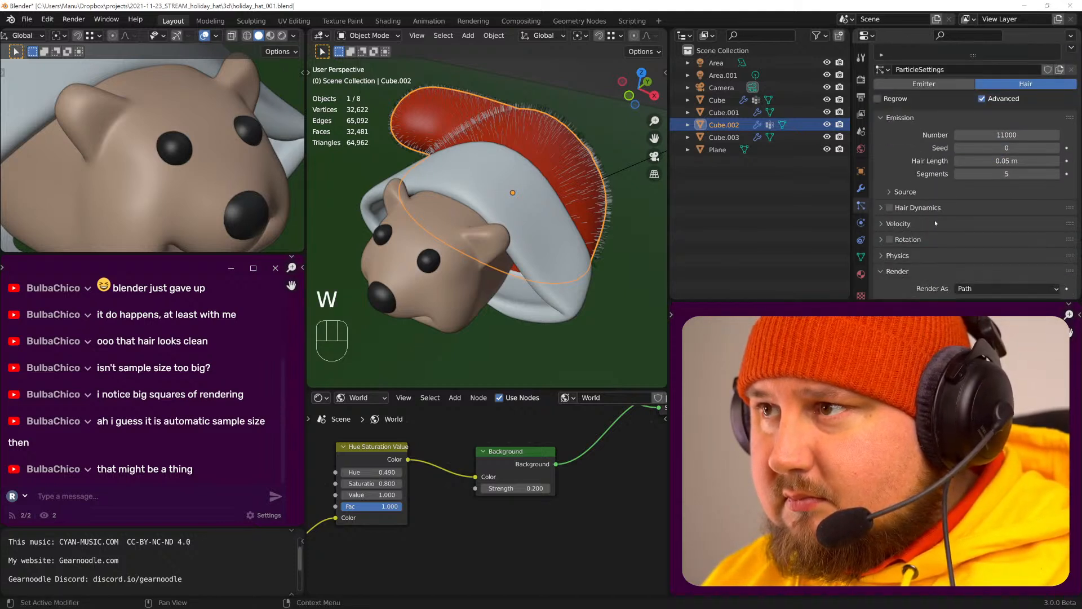
{"action": "left_click", "coordinate": [985, 181]}
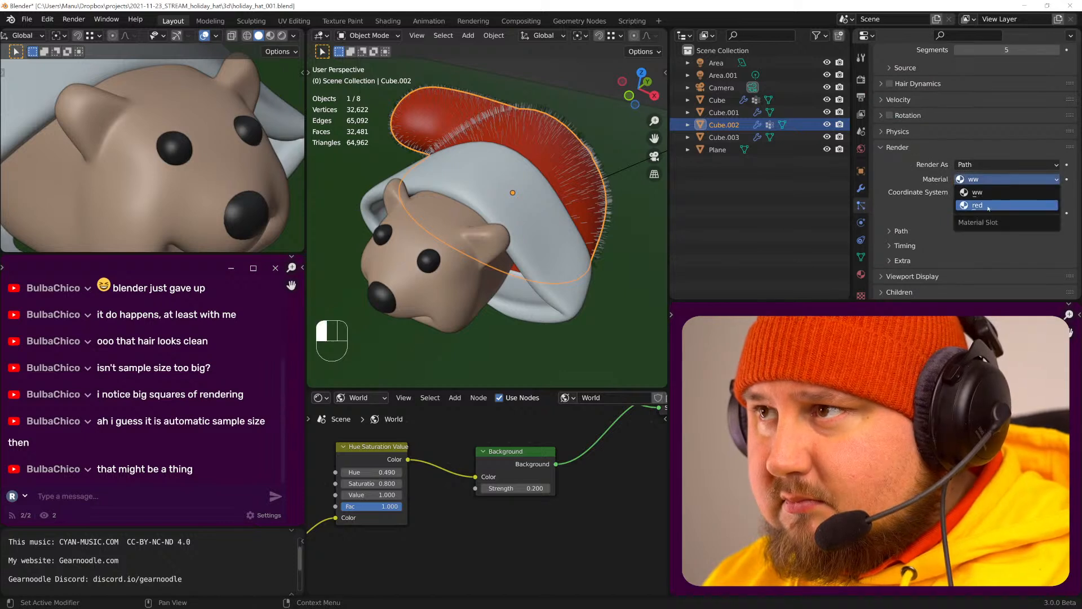
{"action": "left_click", "coordinate": [988, 206]}
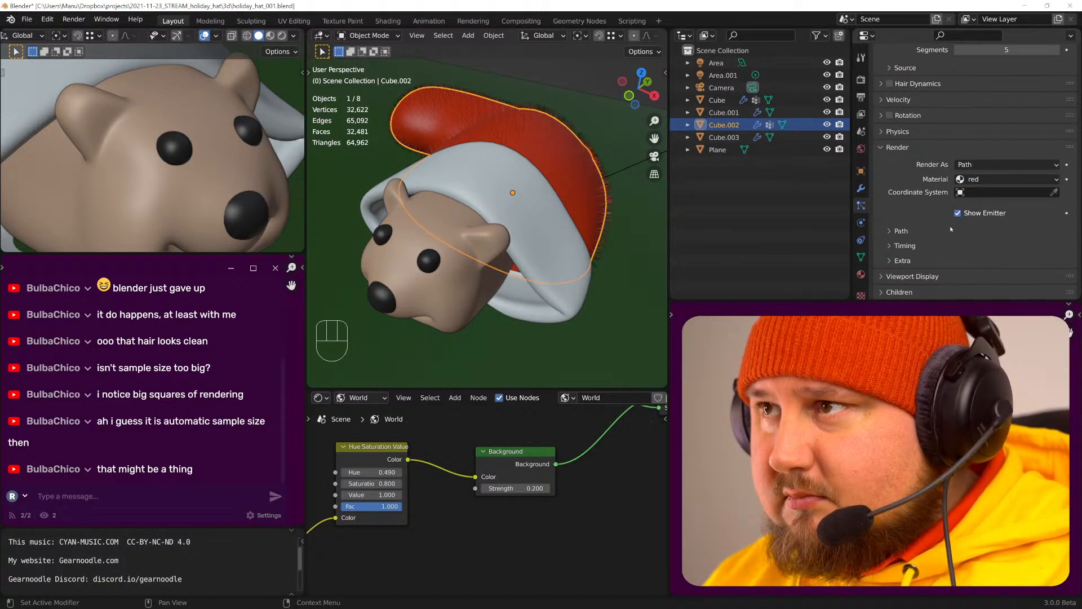
- Examine the scraggle system's render timing, path and extra options along with its physics and velocity settings
{"action": "left_click", "coordinate": [911, 242]}
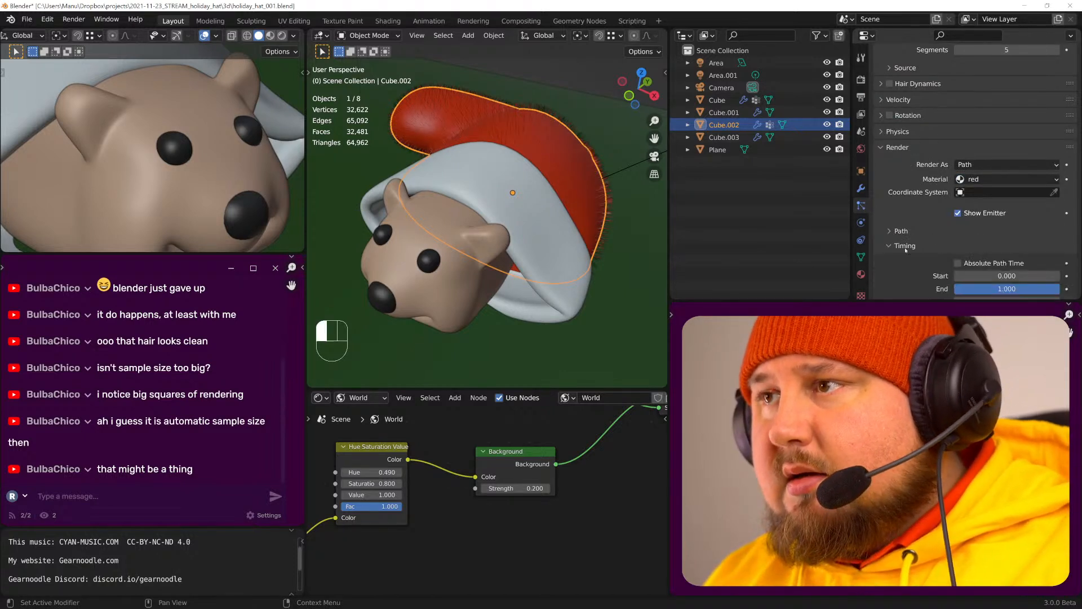
{"action": "scroll", "coordinate": [909, 234], "scroll_direction": "down", "scroll_amount": 3}
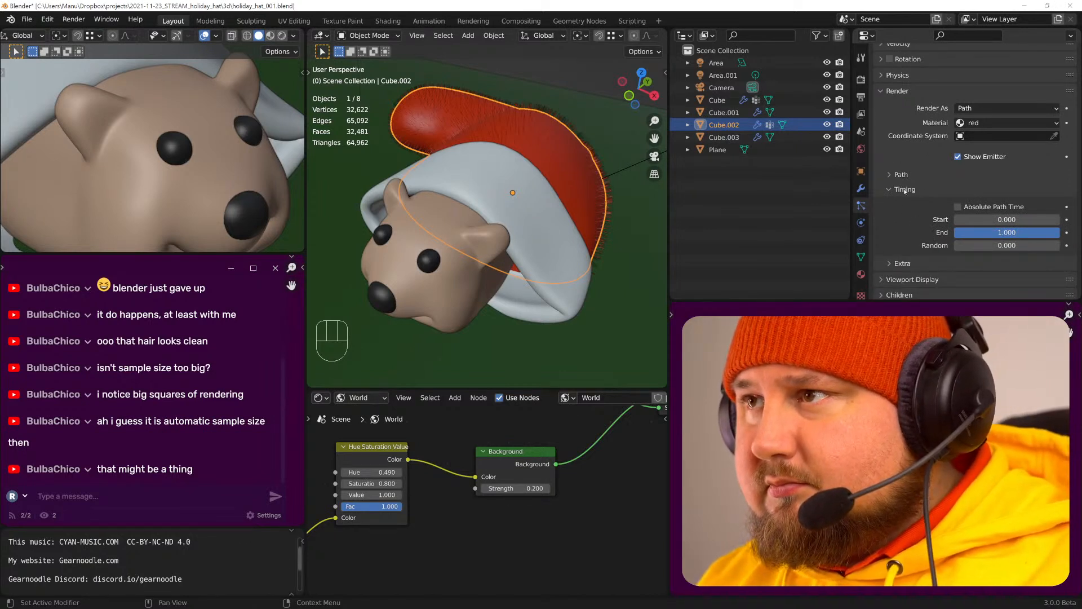
{"action": "left_click", "coordinate": [904, 190]}
{"action": "left_click", "coordinate": [901, 176]}
{"action": "left_click", "coordinate": [902, 175]}
{"action": "left_click", "coordinate": [902, 205]}
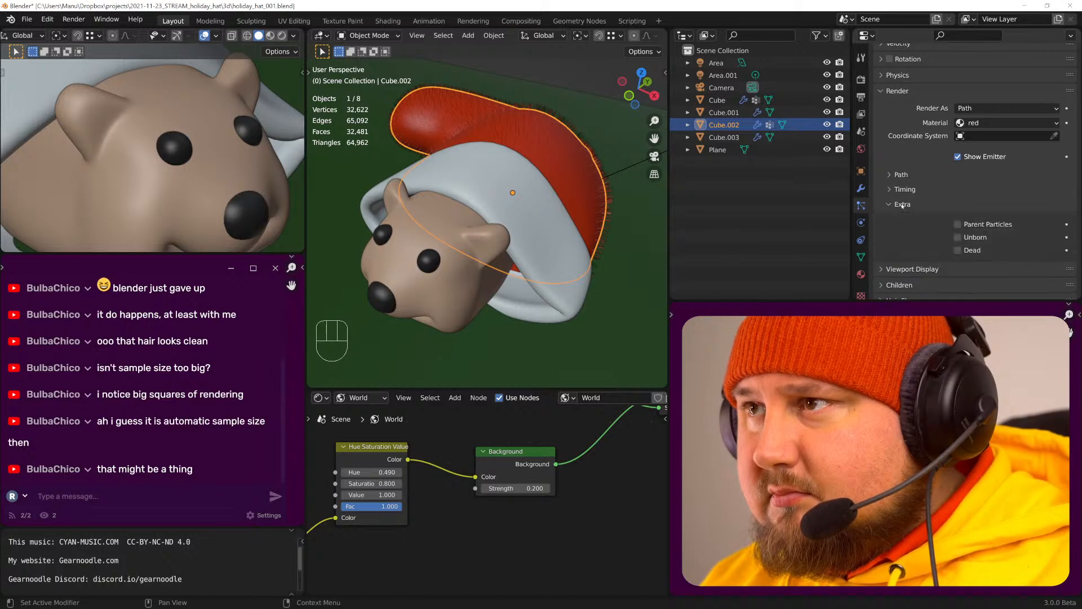
{"action": "left_click", "coordinate": [902, 205]}
{"action": "scroll", "coordinate": [908, 200], "scroll_direction": "up", "scroll_amount": 2}
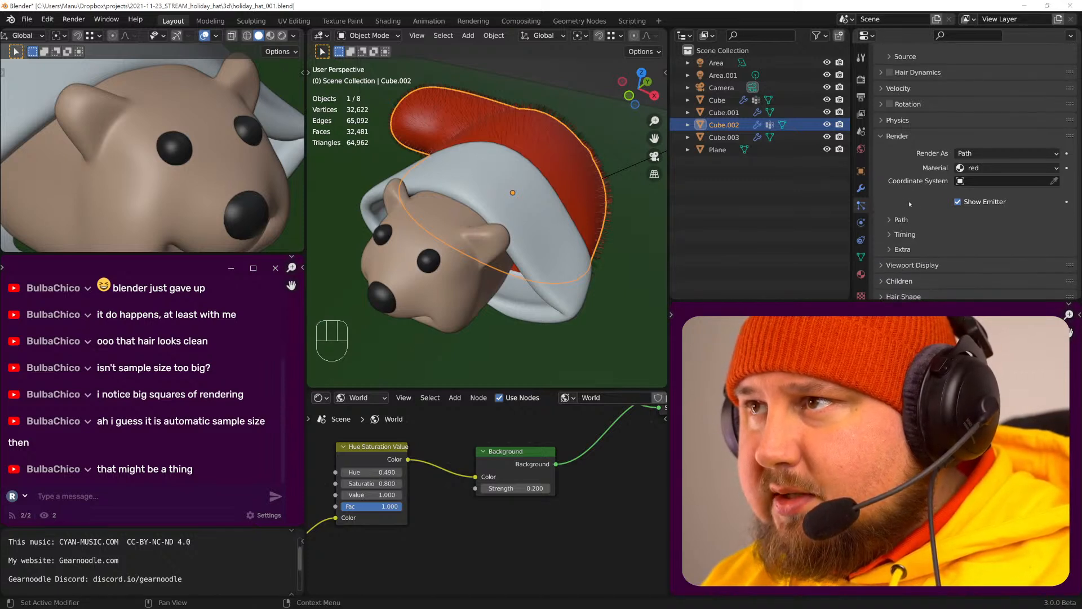
{"action": "left_click", "coordinate": [905, 136]}
{"action": "left_click", "coordinate": [904, 150]}
{"action": "left_click", "coordinate": [905, 150]}
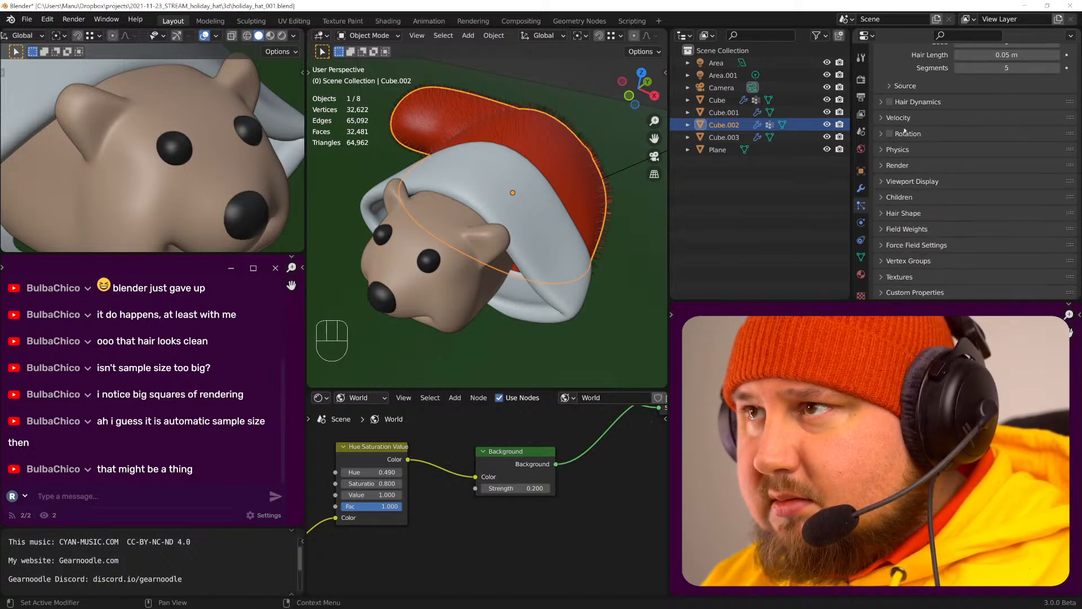
{"action": "left_click", "coordinate": [905, 118]}
{"action": "left_click", "coordinate": [905, 118]}
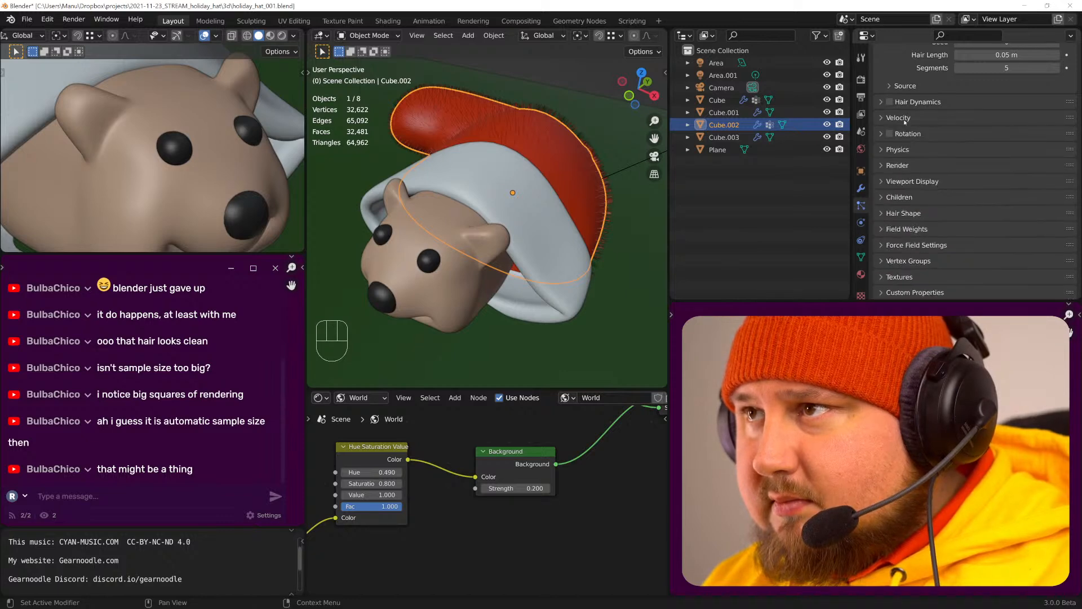
- Enable Use Modifier Stack in the emission source settings of the scraggle system
{"action": "left_click", "coordinate": [905, 86]}
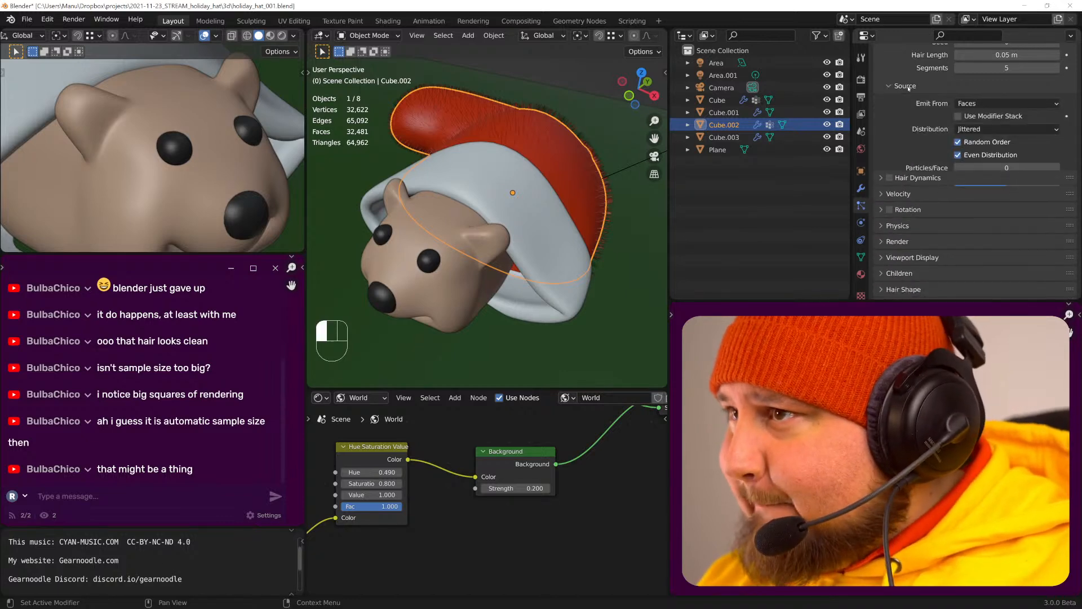
{"action": "left_click", "coordinate": [906, 85]}
{"action": "left_click", "coordinate": [905, 85]}
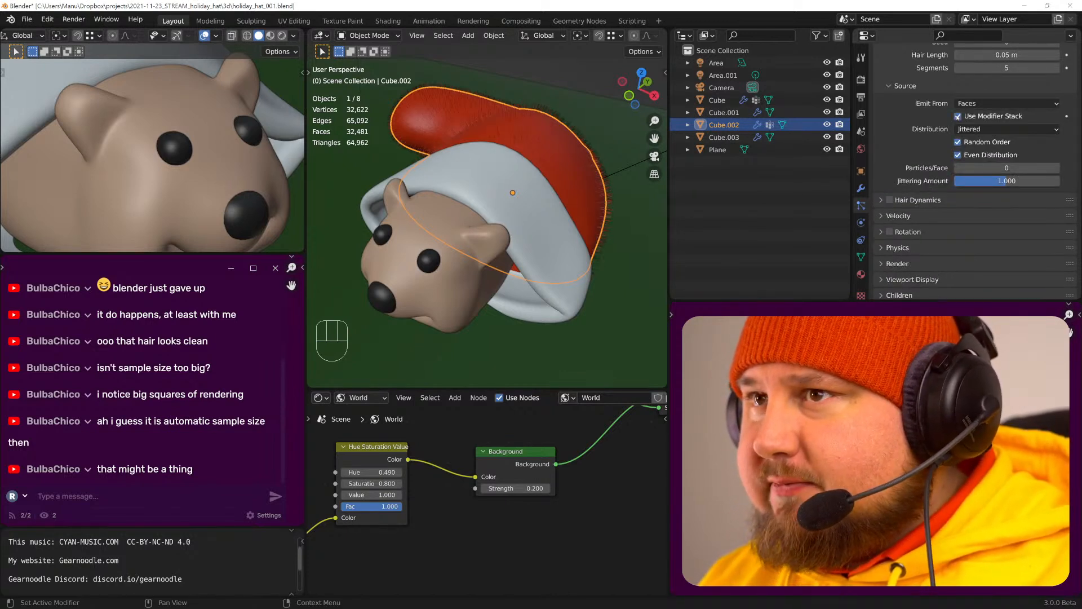
{"action": "scroll", "coordinate": [910, 156], "scroll_direction": "up", "scroll_amount": 6}
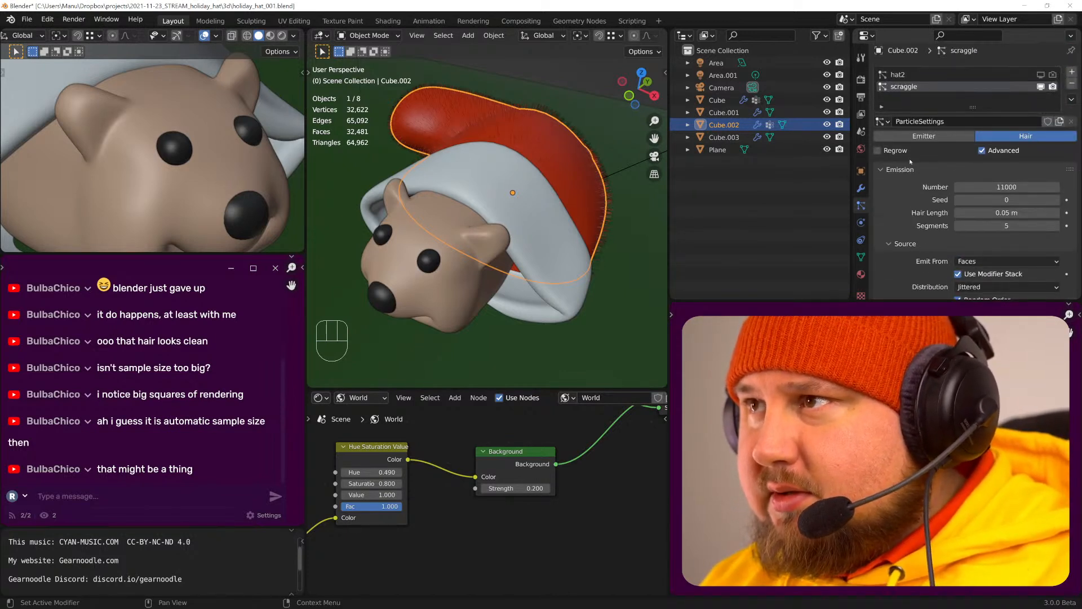
{"action": "scroll", "coordinate": [899, 223], "scroll_direction": "down", "scroll_amount": 5}
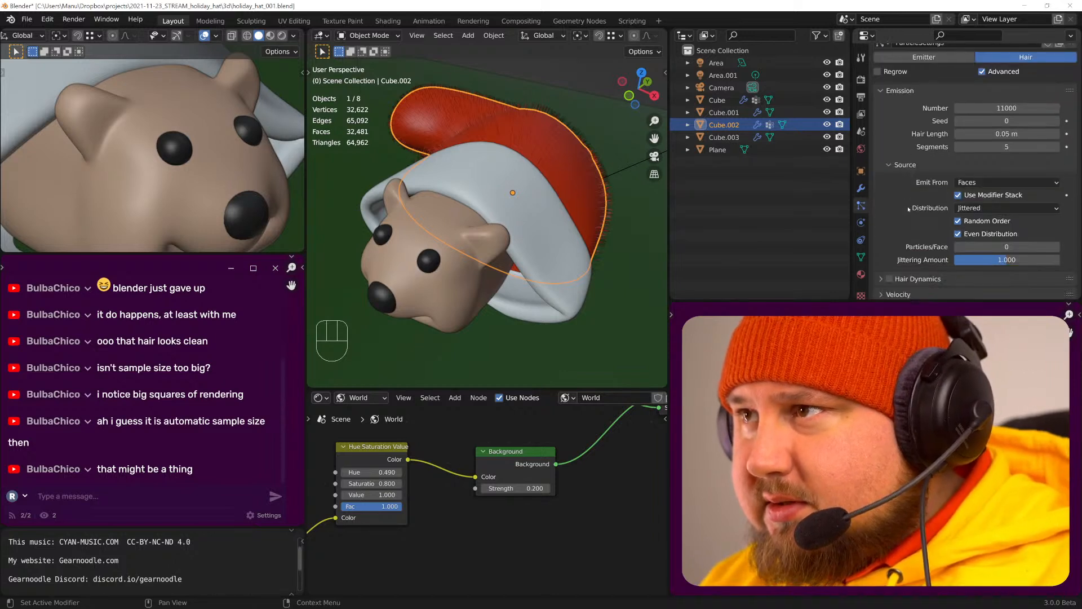
{"action": "left_click", "coordinate": [907, 120]}
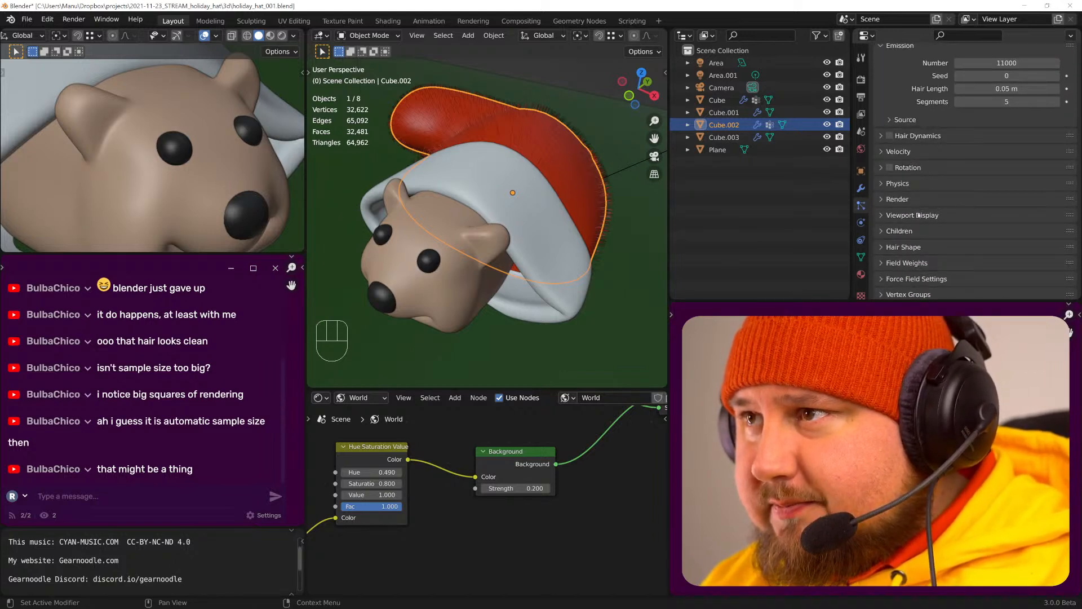
- Review the hat's modifier stack and the scraggle system's hair shape, field weights and velocity settings
{"action": "scroll", "coordinate": [919, 223], "scroll_direction": "down", "scroll_amount": 1}
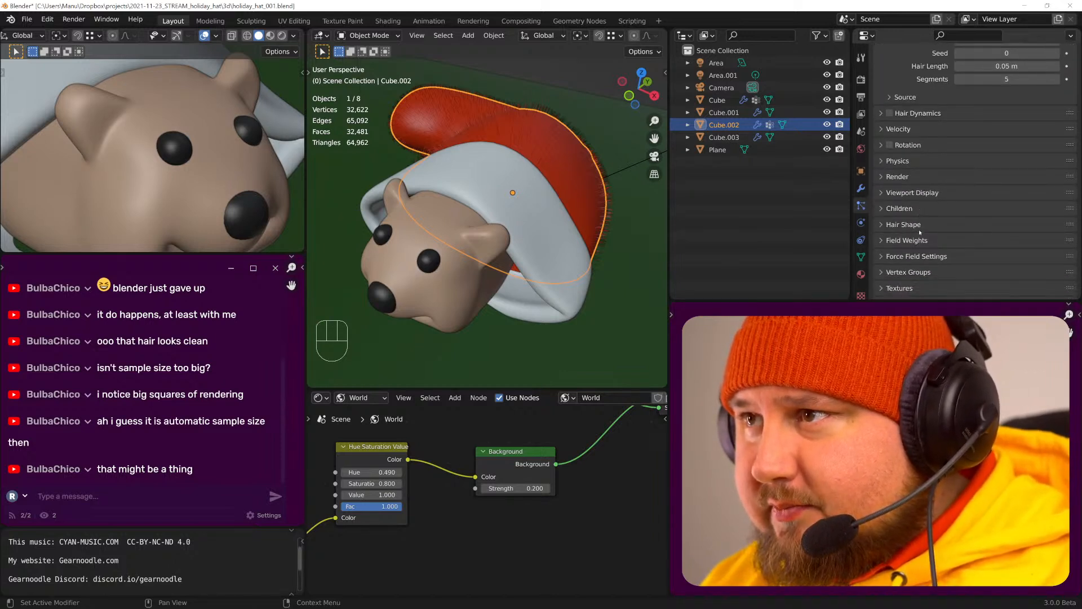
{"action": "left_click", "coordinate": [861, 189]}
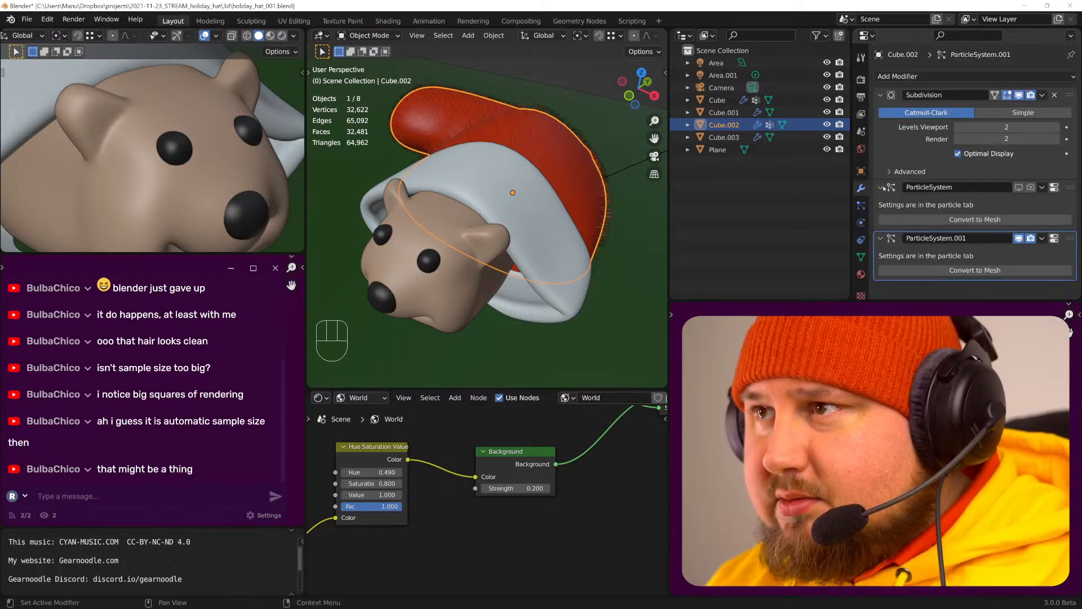
{"action": "left_click", "coordinate": [862, 206]}
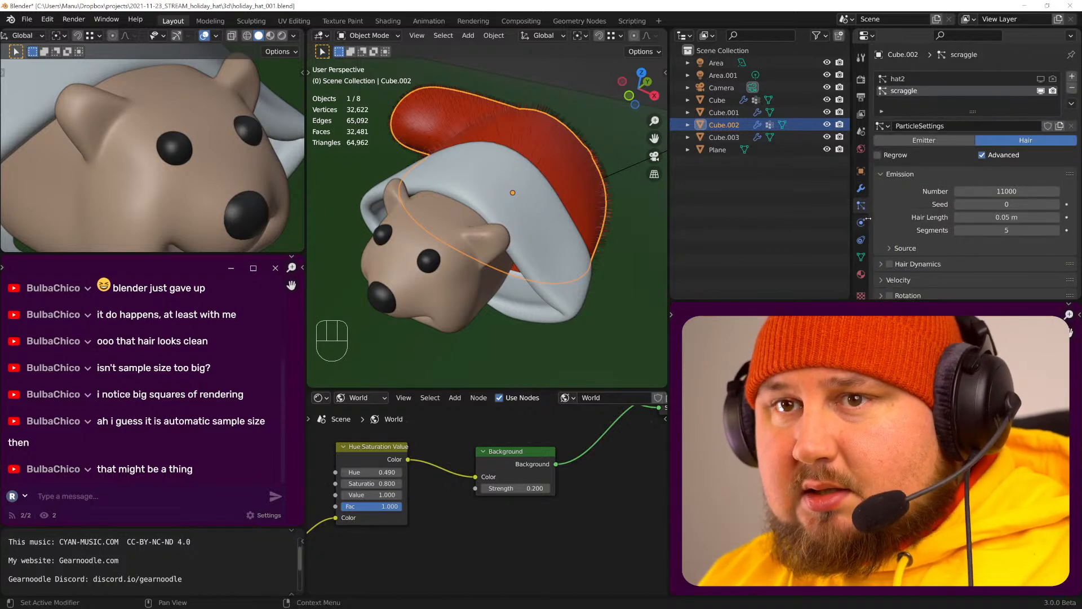
{"action": "scroll", "coordinate": [926, 204], "scroll_direction": "down", "scroll_amount": 5}
{"action": "scroll", "coordinate": [926, 206], "scroll_direction": "down", "scroll_amount": 2}
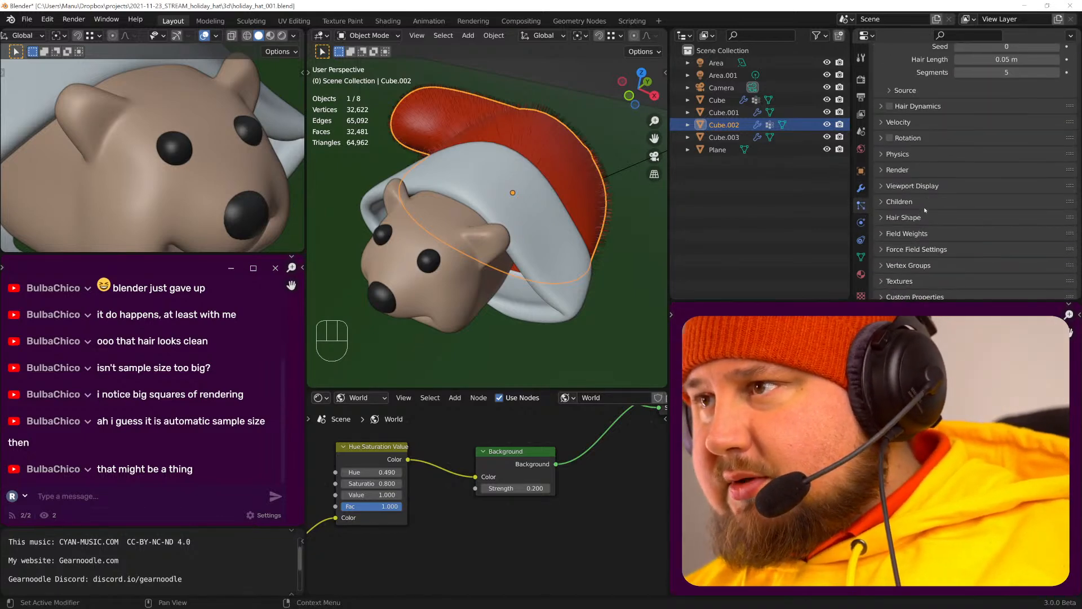
{"action": "left_click", "coordinate": [906, 217]}
{"action": "scroll", "coordinate": [906, 218], "scroll_direction": "down", "scroll_amount": 2}
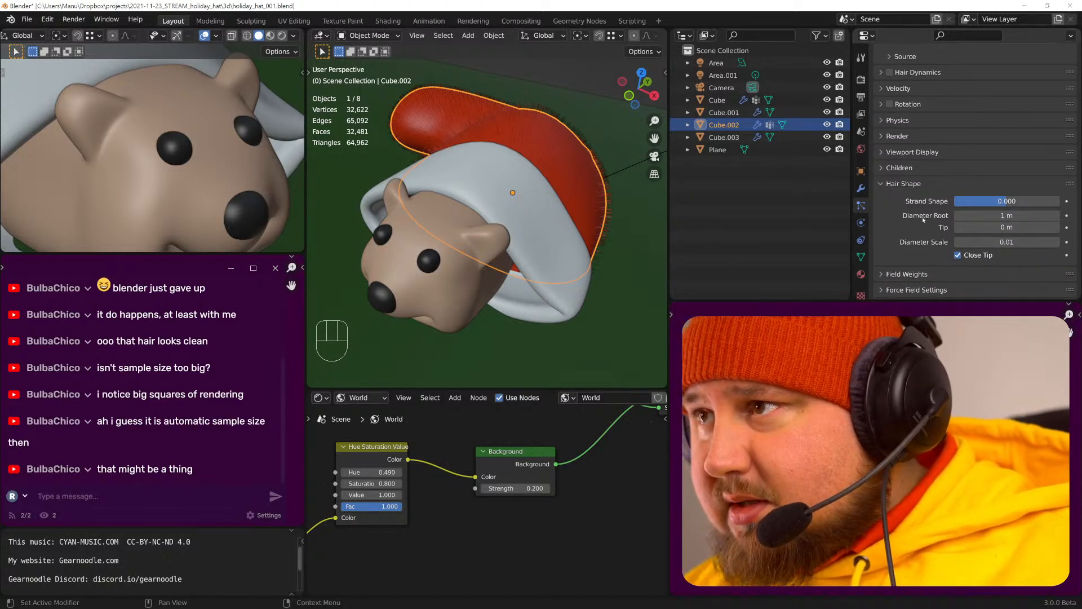
{"action": "left_click", "coordinate": [915, 183]}
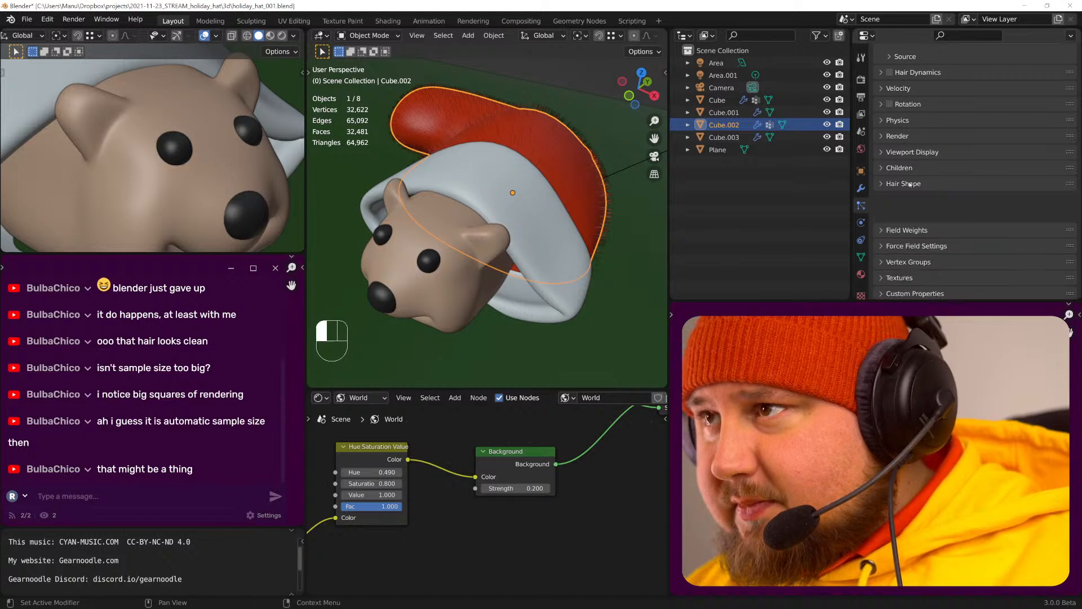
{"action": "left_click", "coordinate": [908, 230]}
{"action": "left_click", "coordinate": [911, 230]}
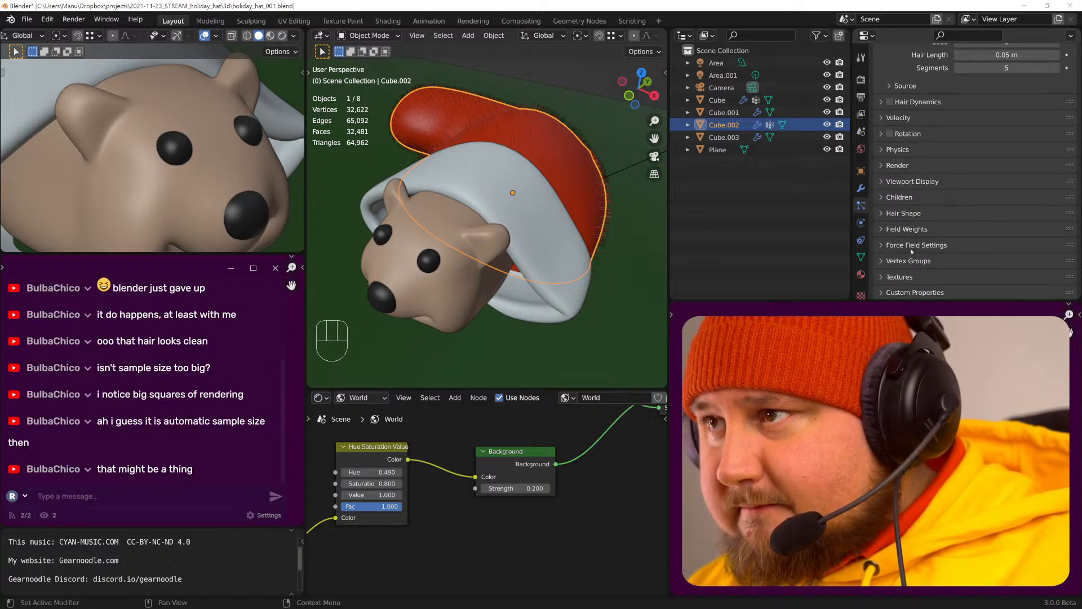
{"action": "scroll", "coordinate": [919, 220], "scroll_direction": "up", "scroll_amount": 5}
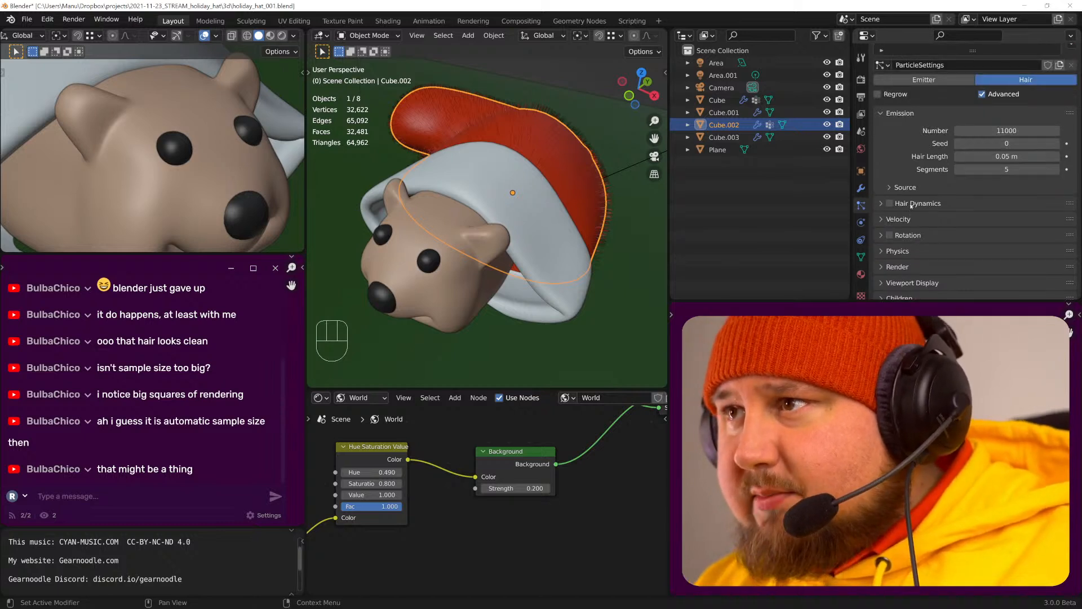
{"action": "left_click", "coordinate": [909, 220]}
{"action": "scroll", "coordinate": [910, 220], "scroll_direction": "down", "scroll_amount": 3}
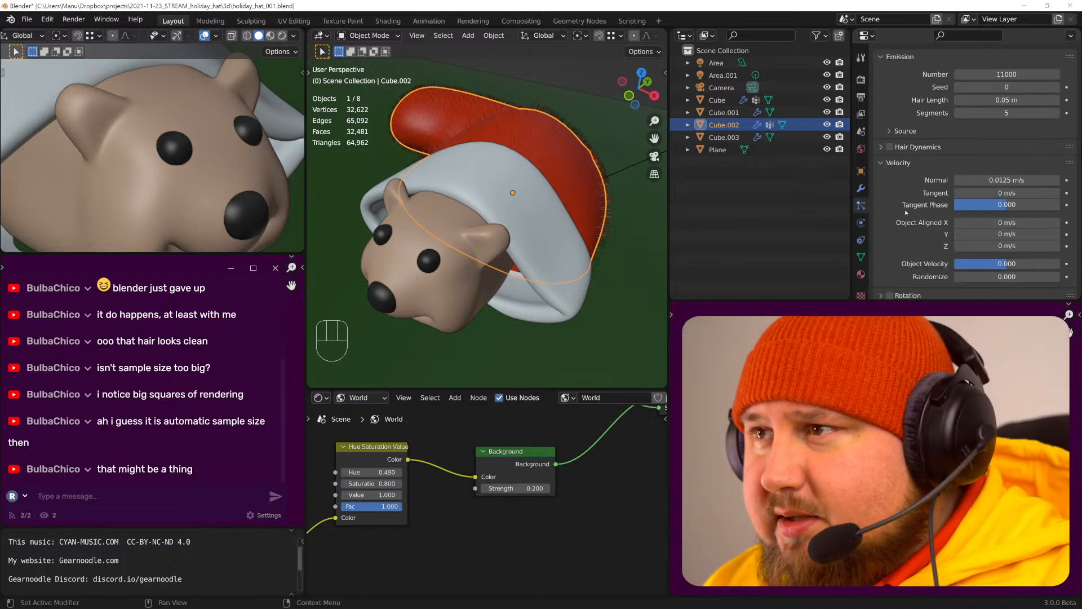
{"action": "left_click", "coordinate": [913, 163]}
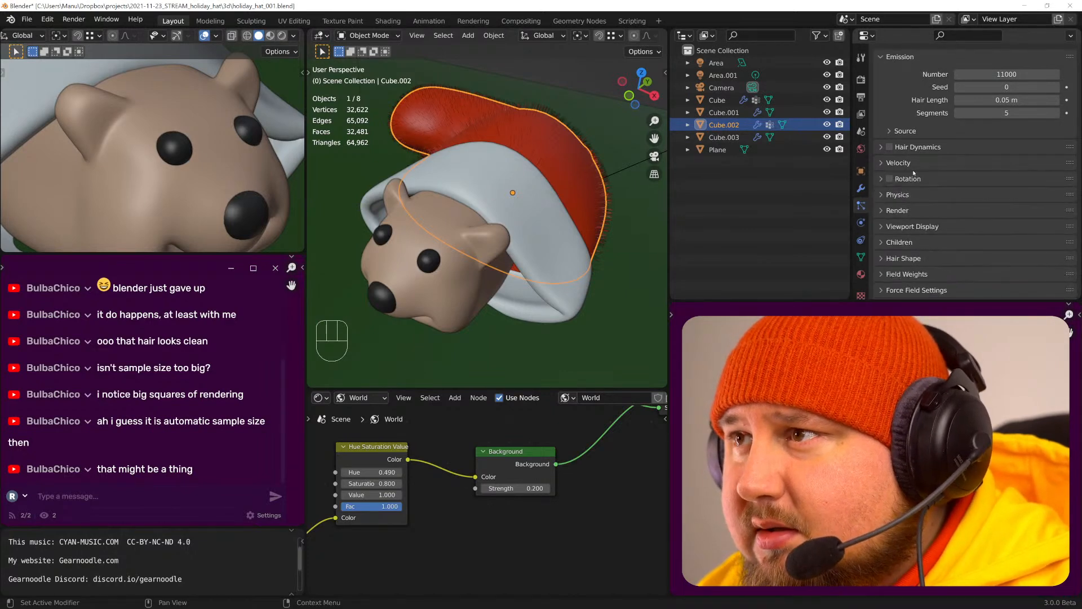
{"action": "scroll", "coordinate": [921, 241], "scroll_direction": "down", "scroll_amount": 2}
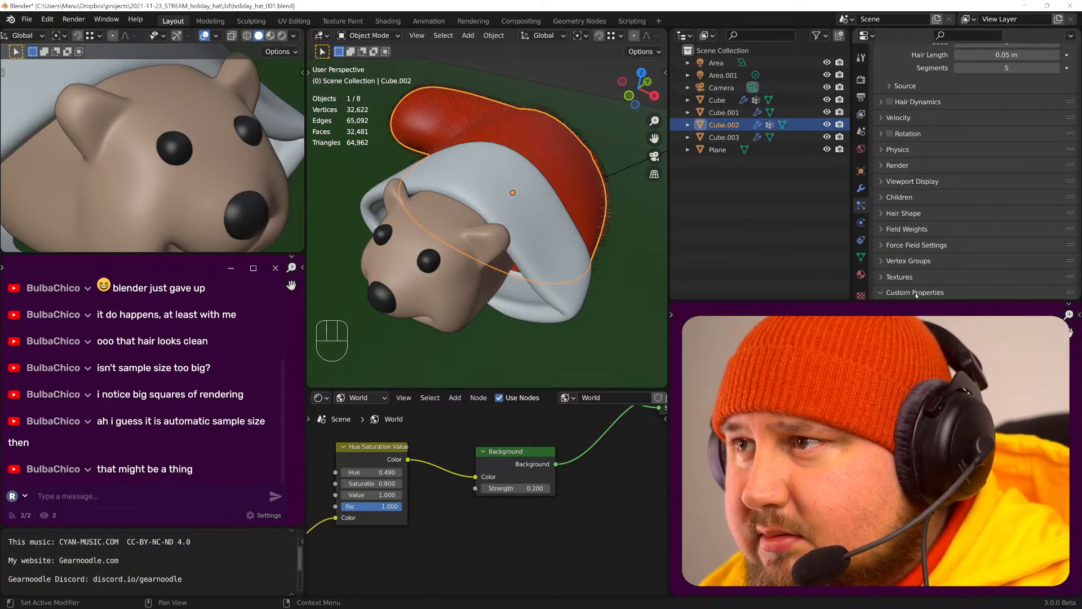
- Expand the scraggle system's settings sections and set the Brownian force in its physics to 0.01
{"action": "left_click", "coordinate": [914, 150]}
{"action": "left_click_drag", "start_coordinate": [917, 149], "coordinate": [916, 86]}
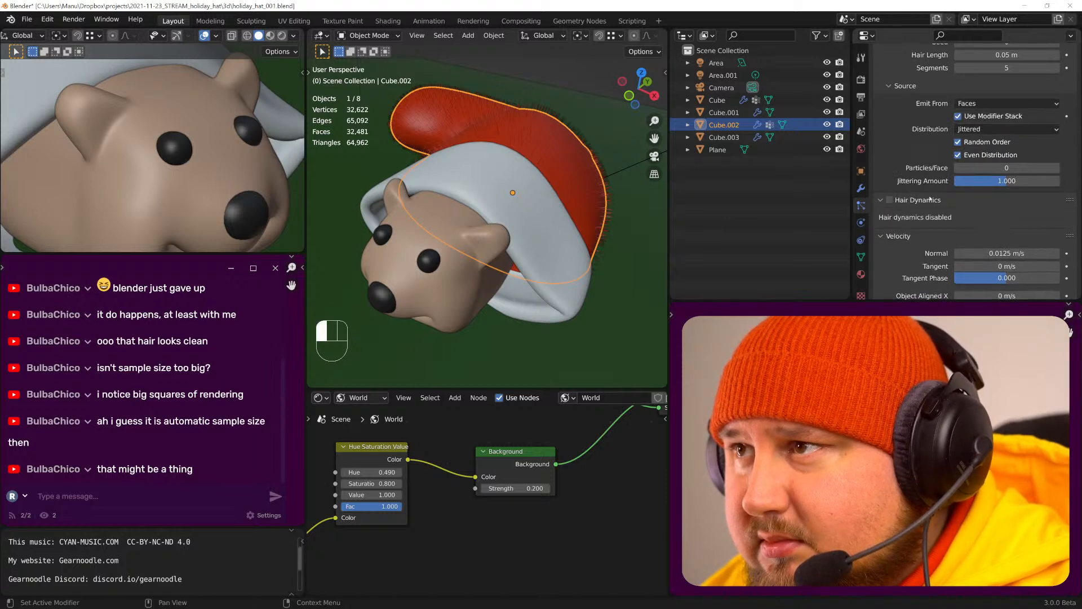
{"action": "scroll", "coordinate": [934, 192], "scroll_direction": "down", "scroll_amount": 7}
{"action": "scroll", "coordinate": [936, 181], "scroll_direction": "down", "scroll_amount": 7}
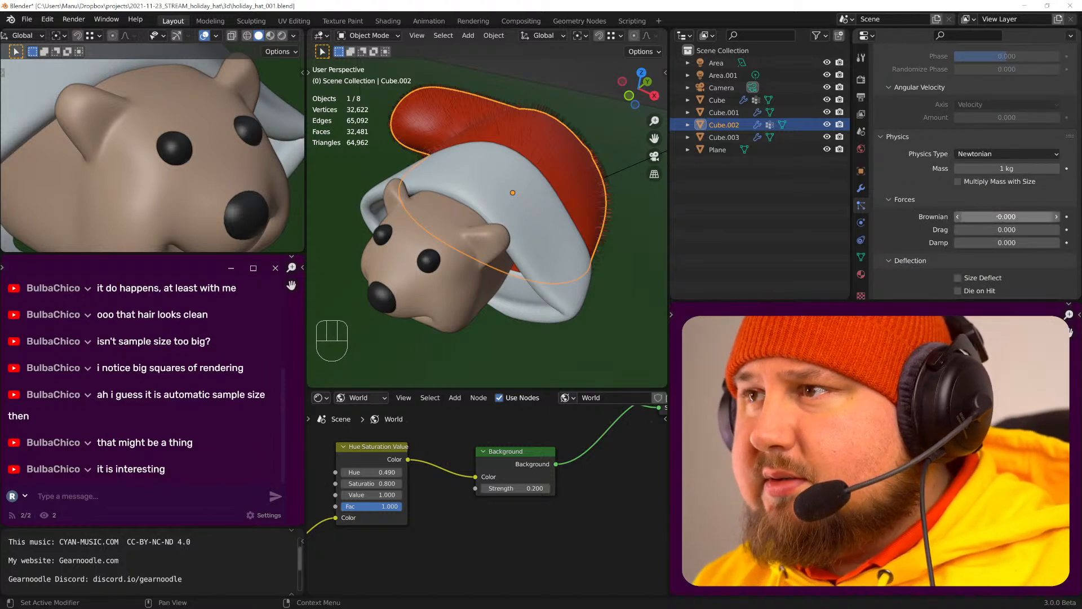
{"action": "left_click", "coordinate": [1007, 216]}
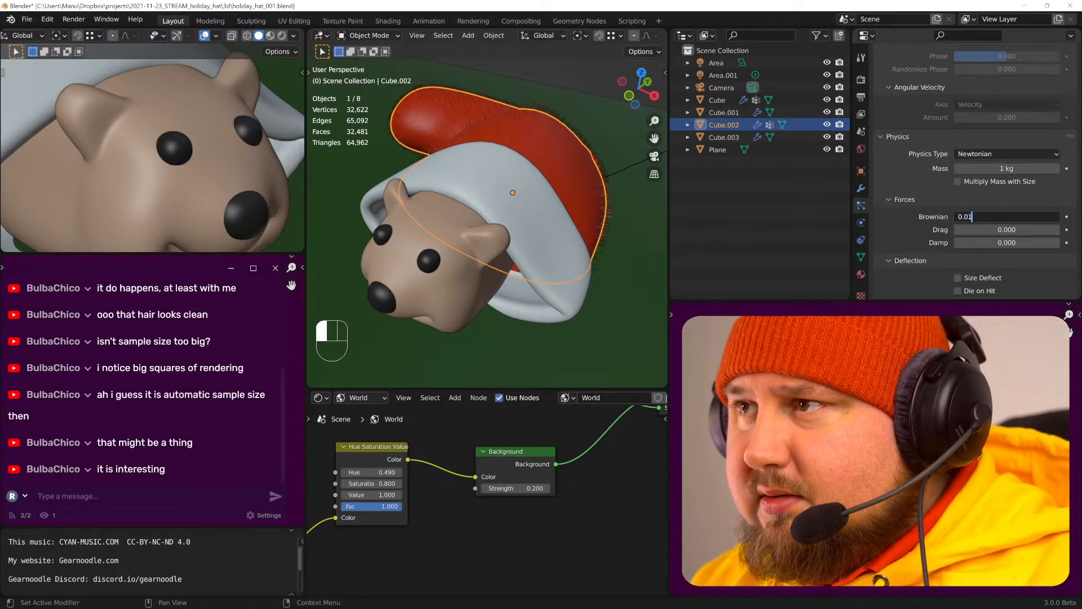
{"action": "type", "text": "1"}
{"action": "key", "text": "Return"}
- Inspect the hat's stray hairs up close and set the scraggle system's Brownian force to 0.03
{"action": "scroll", "coordinate": [555, 157], "scroll_direction": "up", "scroll_amount": 5}
{"action": "scroll", "coordinate": [560, 157], "scroll_direction": "down", "scroll_amount": 3}
{"action": "middle_click_drag", "start_coordinate": [560, 158], "coordinate": [508, 222], "text": "shift"}
{"action": "scroll", "coordinate": [609, 183], "scroll_direction": "up", "scroll_amount": 2}
{"action": "middle_click_drag", "start_coordinate": [613, 182], "coordinate": [608, 192]}
{"action": "middle_click_drag", "start_coordinate": [608, 192], "coordinate": [577, 181], "text": "shift"}
{"action": "left_click", "coordinate": [1007, 217]}
{"action": "key", "text": "Return"}
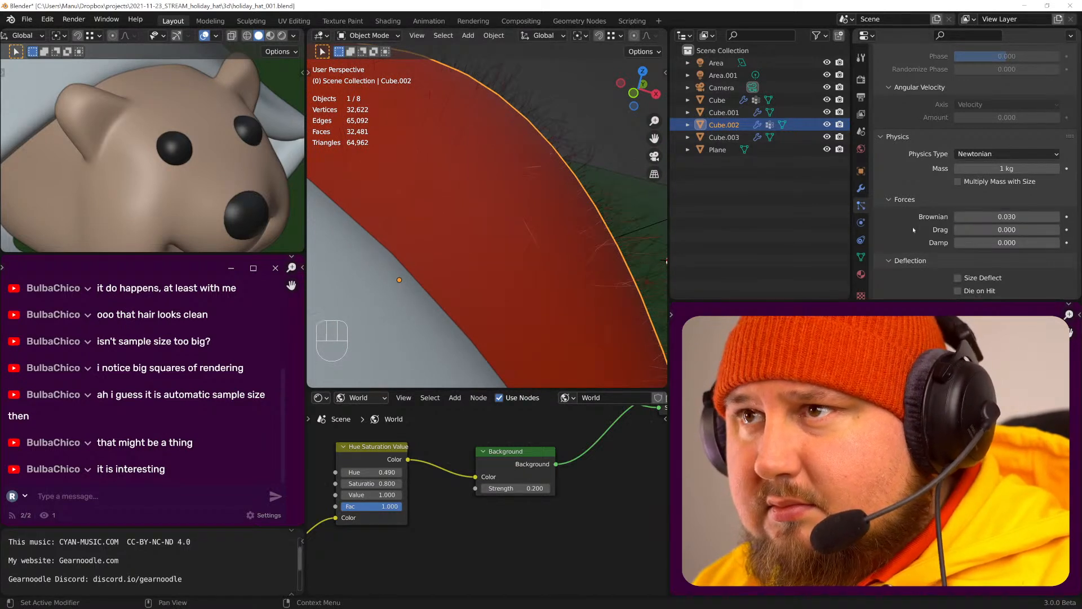
- Set the scraggle system's Brownian force to 0.02 and check the stray hairs on the red hat
{"action": "left_click", "coordinate": [1004, 216]}
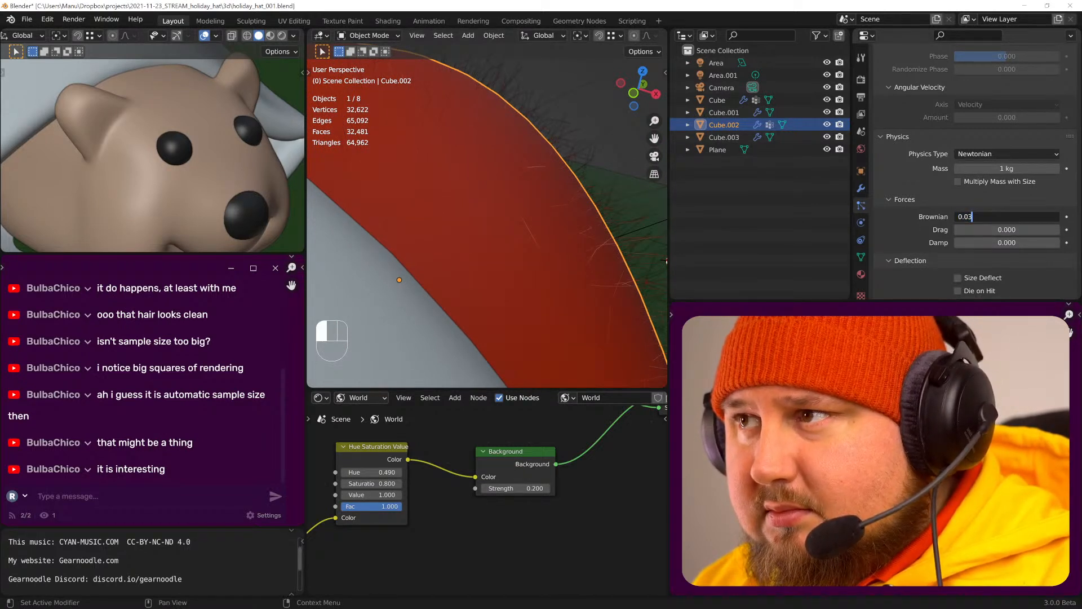
{"action": "key", "text": "Return"}
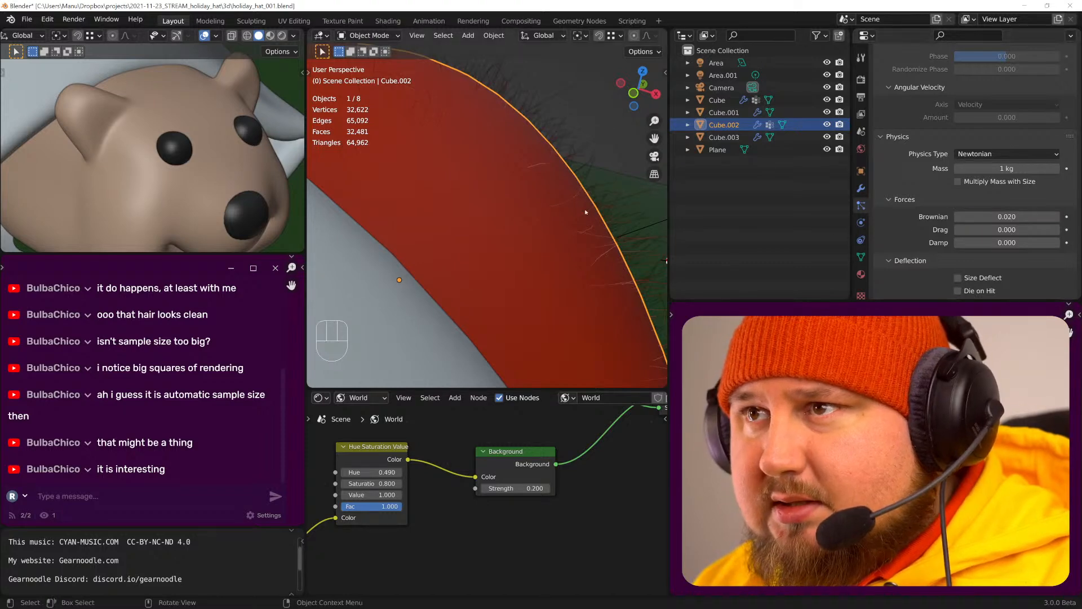
{"action": "scroll", "coordinate": [584, 212], "scroll_direction": "down", "scroll_amount": 3}
{"action": "mouse_move", "coordinate": [580, 208]}
{"action": "middle_mouse_down", "text": "shift"}
{"action": "mouse_move", "coordinate": [569, 228]}
{"action": "mouse_move", "coordinate": [583, 239]}
{"action": "mouse_move", "coordinate": [561, 210]}
{"action": "middle_mouse_up", "text": "shift"}
{"action": "middle_click_drag", "start_coordinate": [561, 210], "coordinate": [512, 238], "text": "shift"}
{"action": "scroll", "coordinate": [551, 239], "scroll_direction": "down", "scroll_amount": 6}
{"action": "scroll", "coordinate": [544, 253], "scroll_direction": "up", "scroll_amount": 4}
{"action": "scroll", "coordinate": [512, 238], "scroll_direction": "up", "scroll_amount": 1}
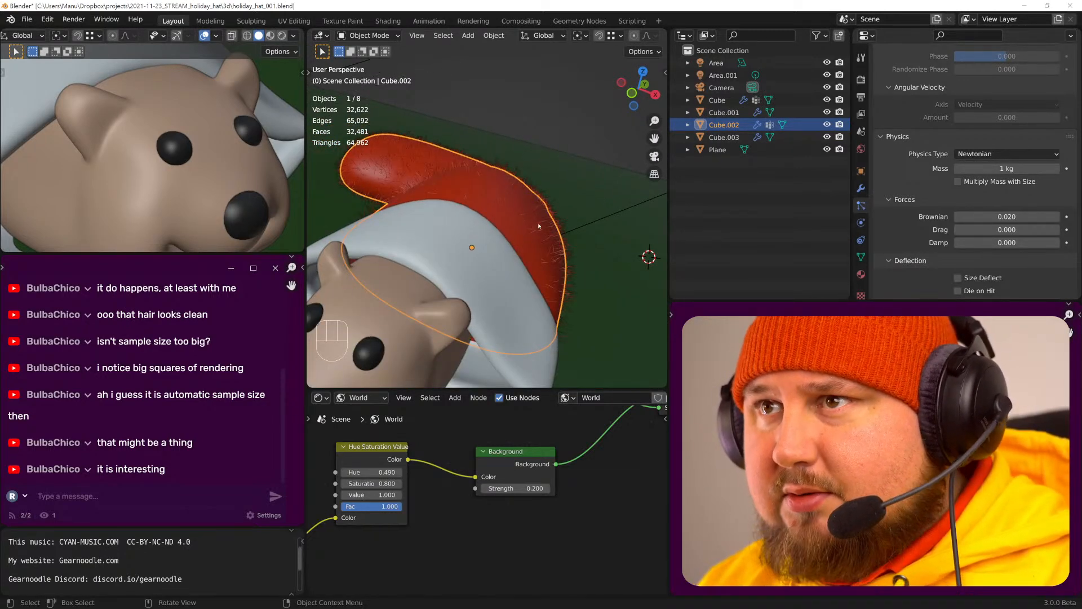
- Collapse the expanded settings sections of the scraggle system, including Emission
{"action": "scroll", "coordinate": [909, 164], "scroll_direction": "up", "scroll_amount": 5}
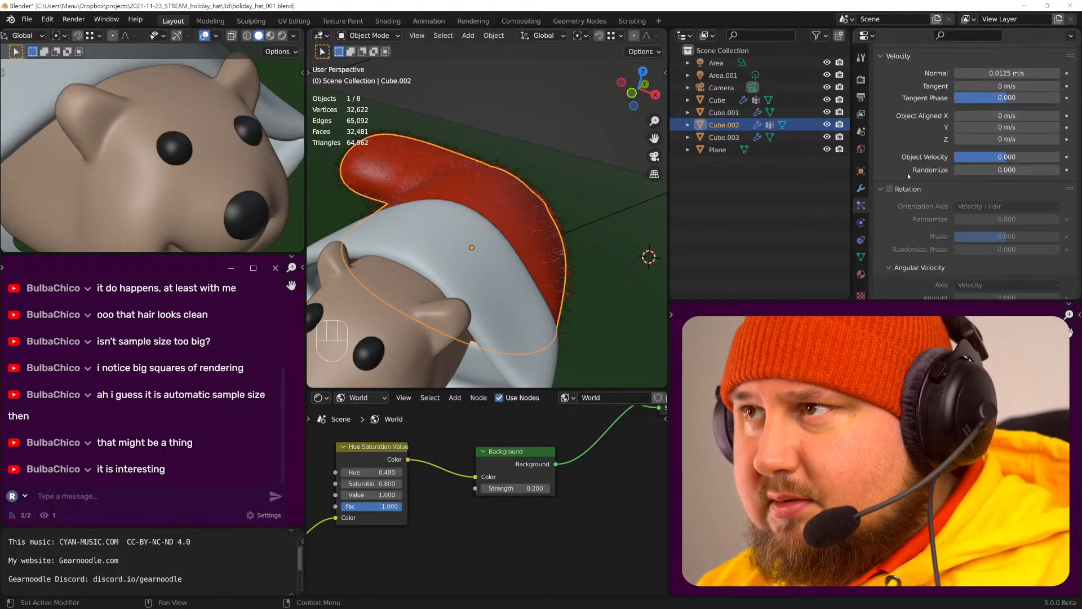
{"action": "key", "text": "a"}
{"action": "key", "text": "a"}
{"action": "key", "text": "a"}
{"action": "key", "text": "a"}
{"action": "key", "text": "a"}
{"action": "key", "text": "a"}
{"action": "key", "text": "a"}
{"action": "key", "text": "a"}
{"action": "key", "text": "a"}
{"action": "key", "text": "a"}
{"action": "key", "text": "a"}
{"action": "key", "text": "a"}
{"action": "key", "text": "a"}
{"action": "key", "text": "a"}
{"action": "key", "text": "a"}
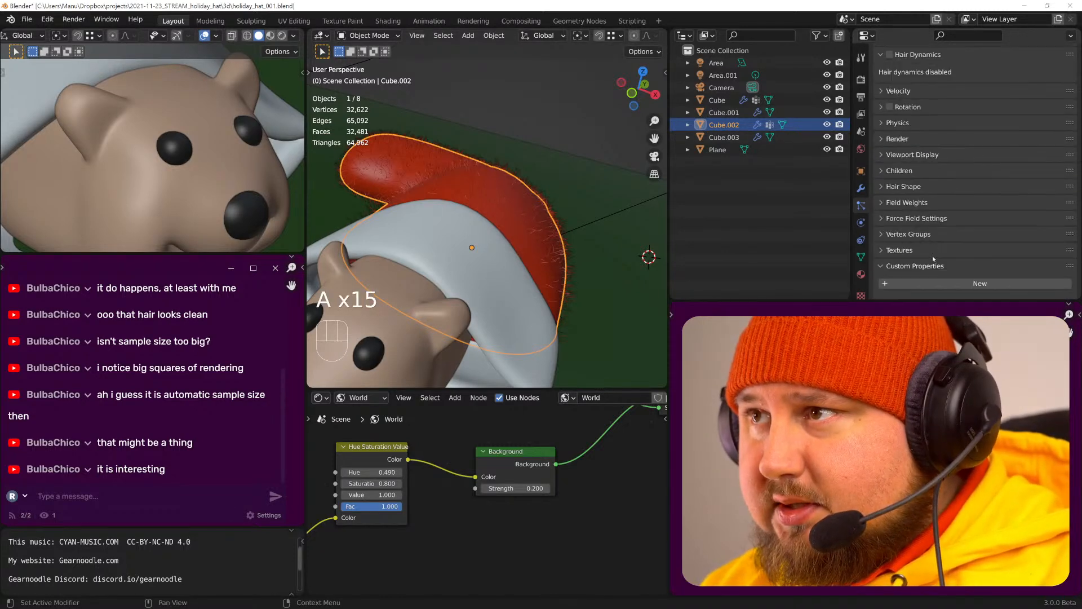
{"action": "scroll", "coordinate": [921, 243], "scroll_direction": "up", "scroll_amount": 8}
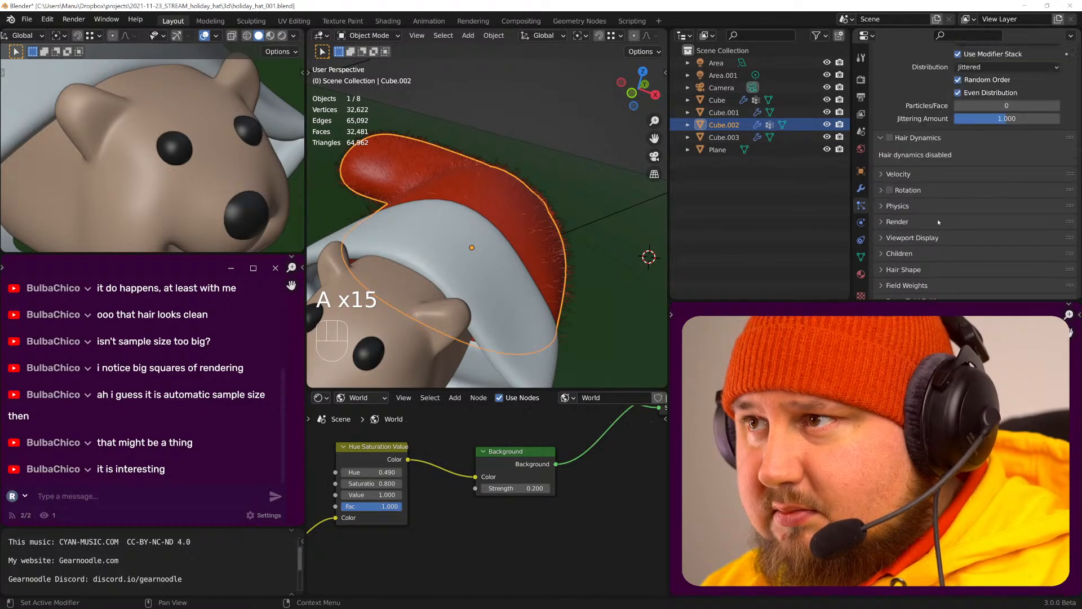
{"action": "scroll", "coordinate": [925, 216], "scroll_direction": "up", "scroll_amount": 4}
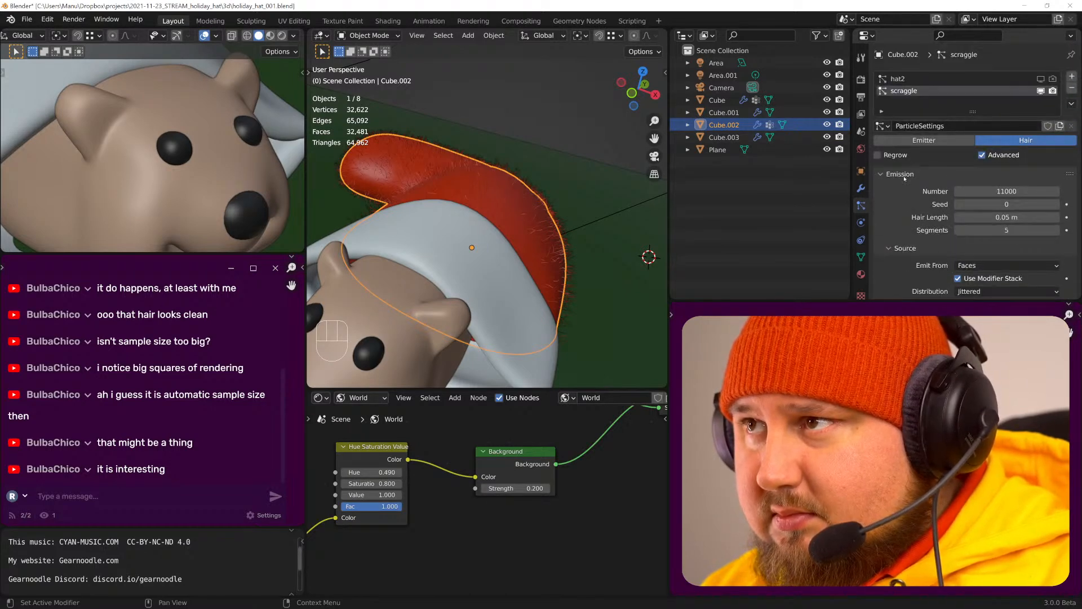
{"action": "left_click", "coordinate": [905, 178]}
{"action": "scroll", "coordinate": [956, 200], "scroll_direction": "down", "scroll_amount": 4}
{"action": "scroll", "coordinate": [956, 199], "scroll_direction": "up", "scroll_amount": 4}
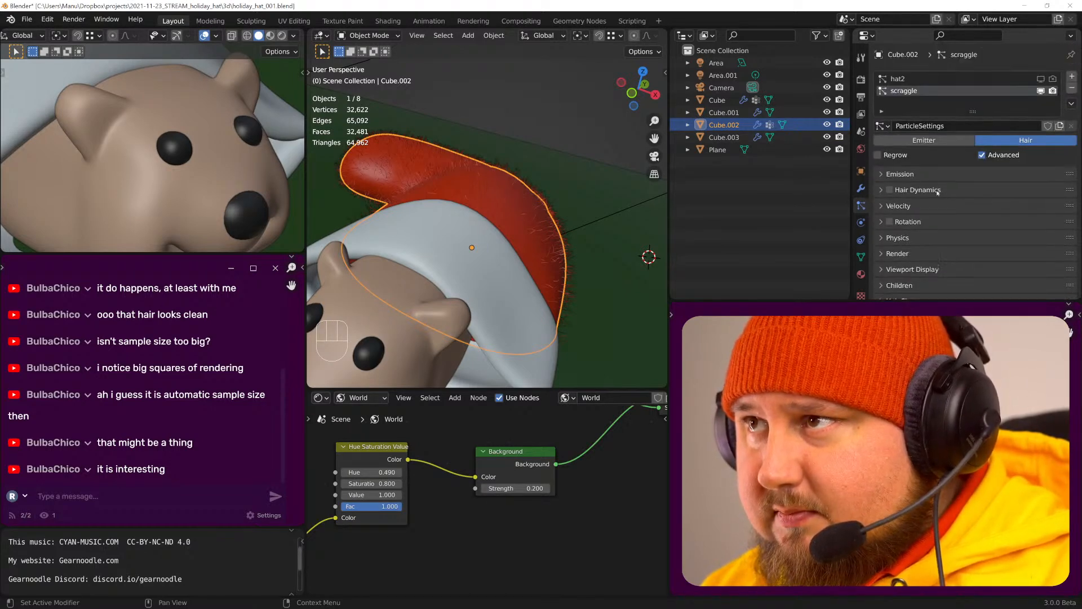
- Rename the red hat's second particle settings as scraggle, matching the particle system's name
{"action": "double_click", "coordinate": [905, 91]}
{"action": "key", "text": "ctrl+c"}
{"action": "key", "text": "Return"}
{"action": "key", "text": "ctrl+v"}
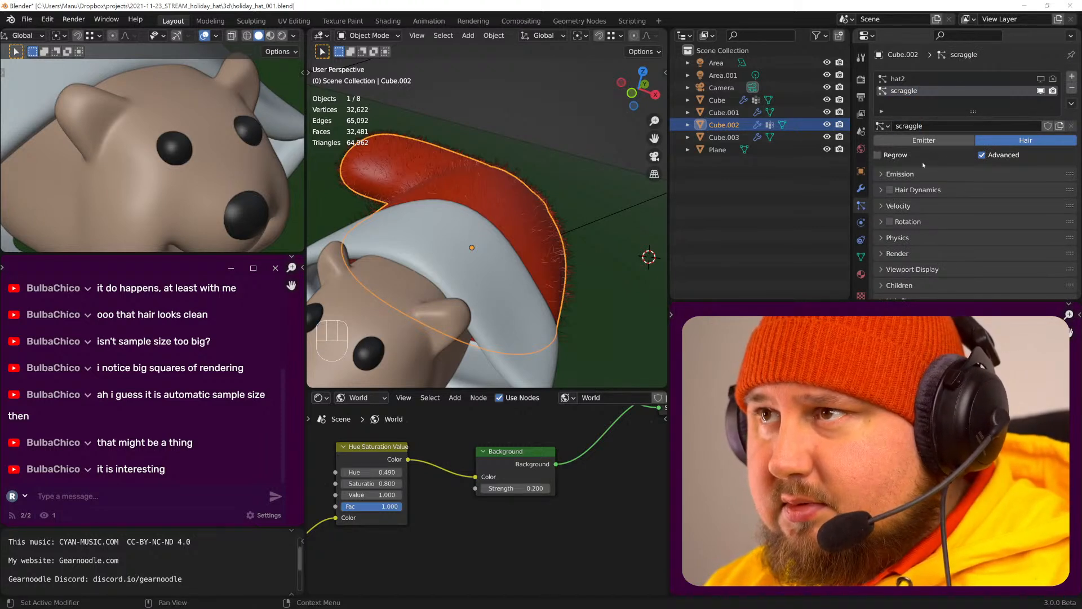
- Add a second particle system to the hat's white brim, using an independent copy of the scraggle settings, and name it scraggle.001
{"action": "left_click", "coordinate": [489, 250]}
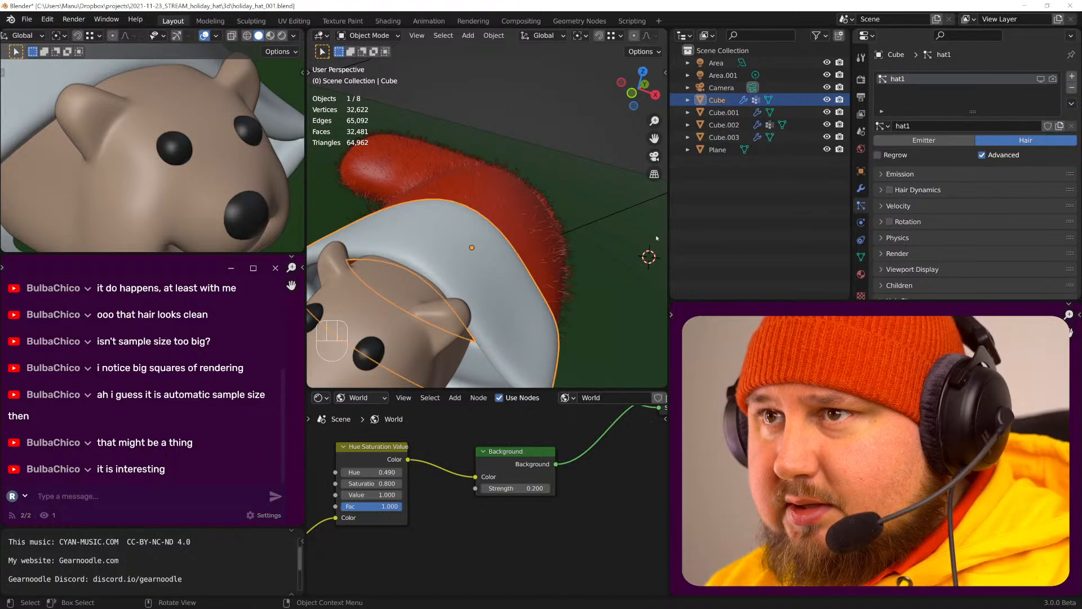
{"action": "left_click", "coordinate": [1072, 76]}
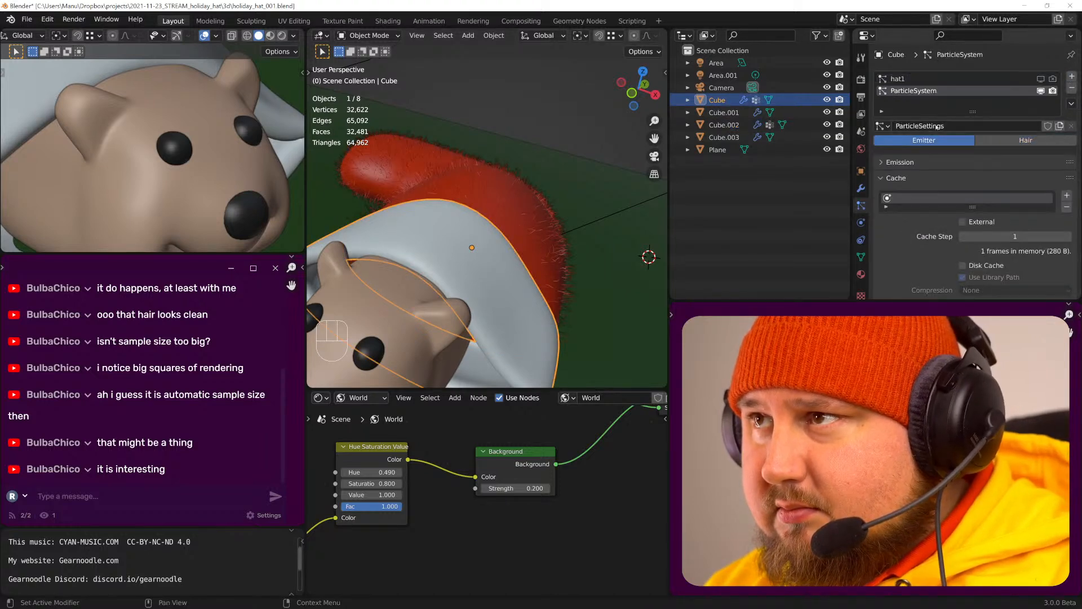
{"action": "left_click", "coordinate": [882, 126]}
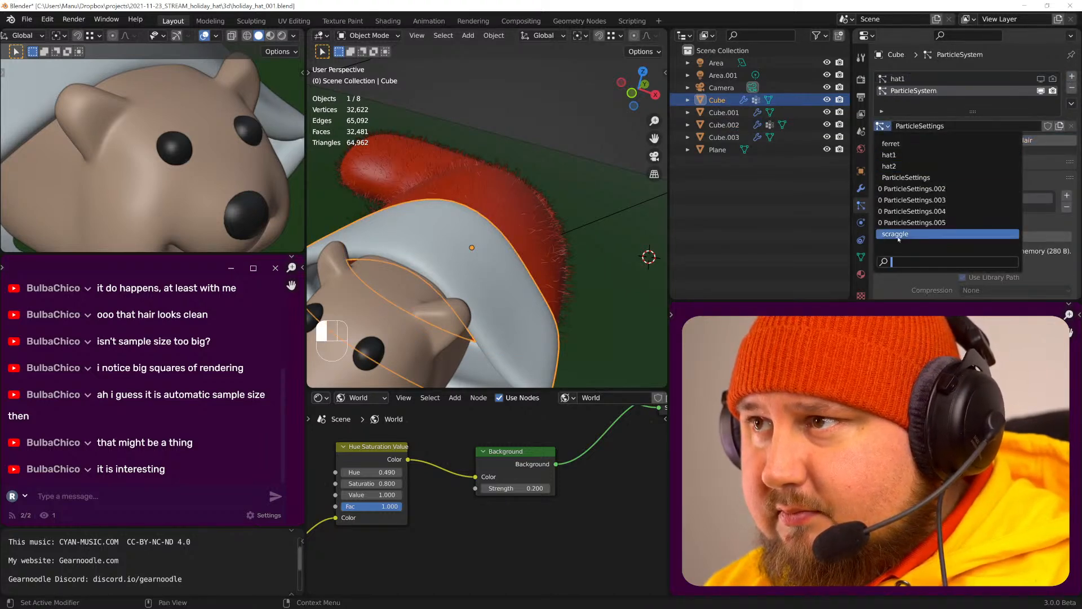
{"action": "left_click", "coordinate": [992, 234]}
{"action": "left_click", "coordinate": [1027, 126]}
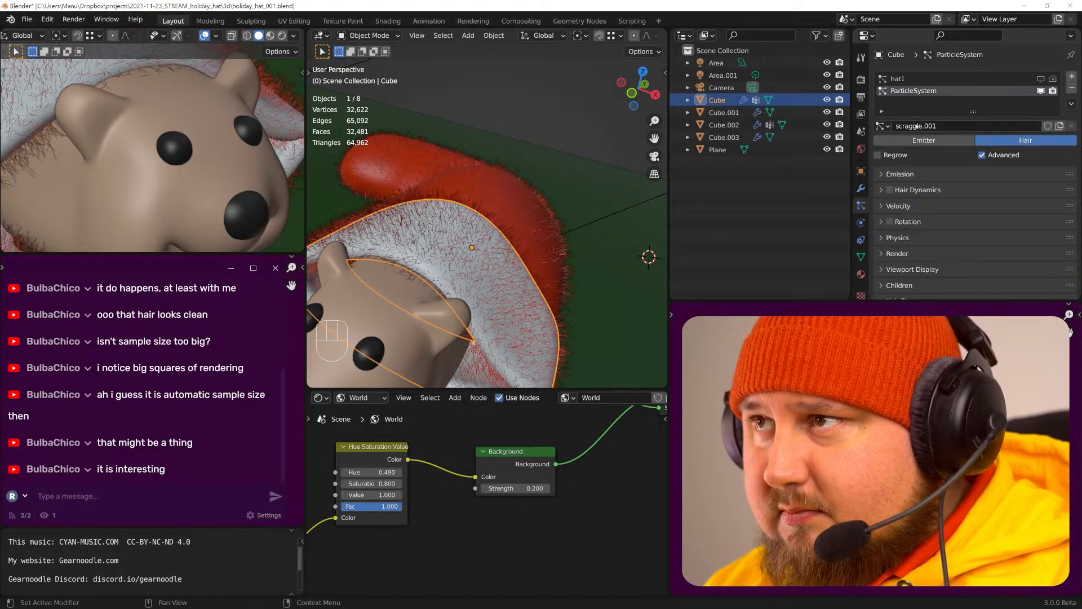
{"action": "key", "text": "ctrl+c"}
{"action": "key", "text": "ctrl+v"}
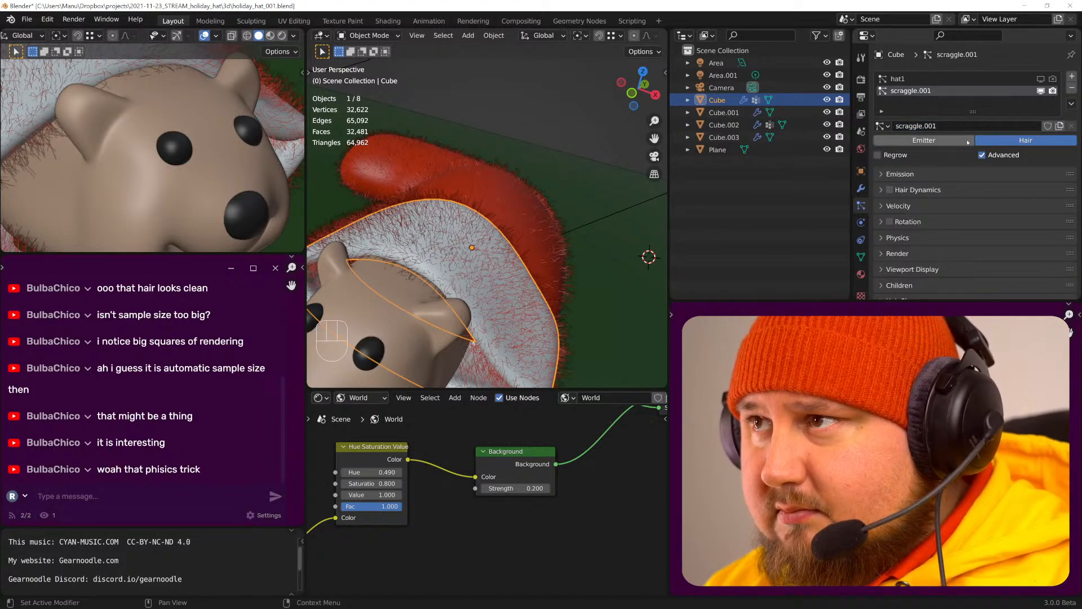
- Set the render material of the brim's scraggle.001 hair to ww
{"action": "left_click", "coordinate": [920, 255]}
{"action": "scroll", "coordinate": [921, 256], "scroll_direction": "down", "scroll_amount": 2}
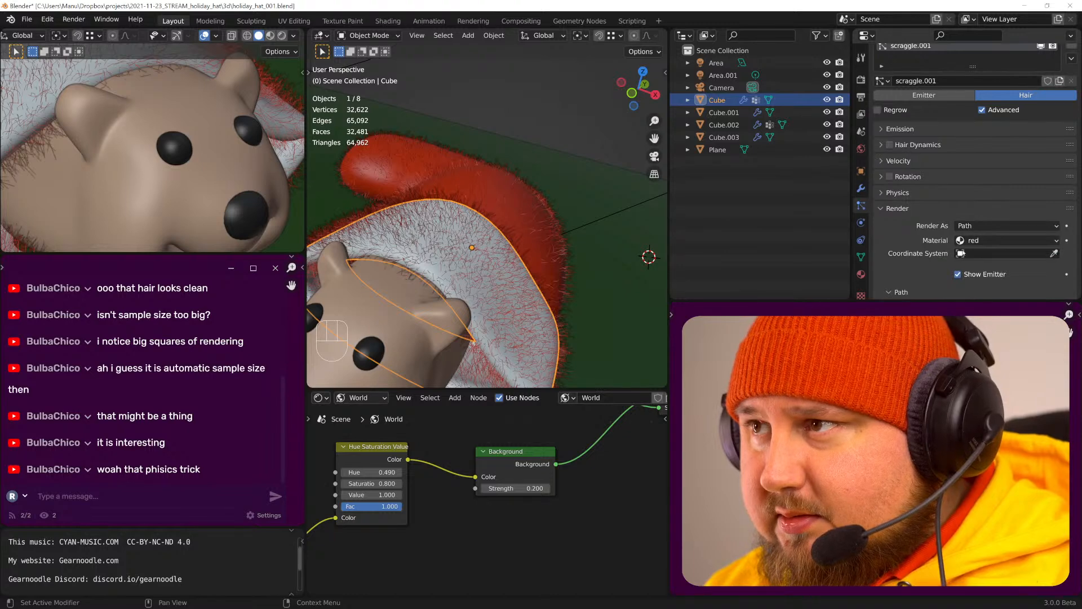
{"action": "left_click", "coordinate": [993, 240]}
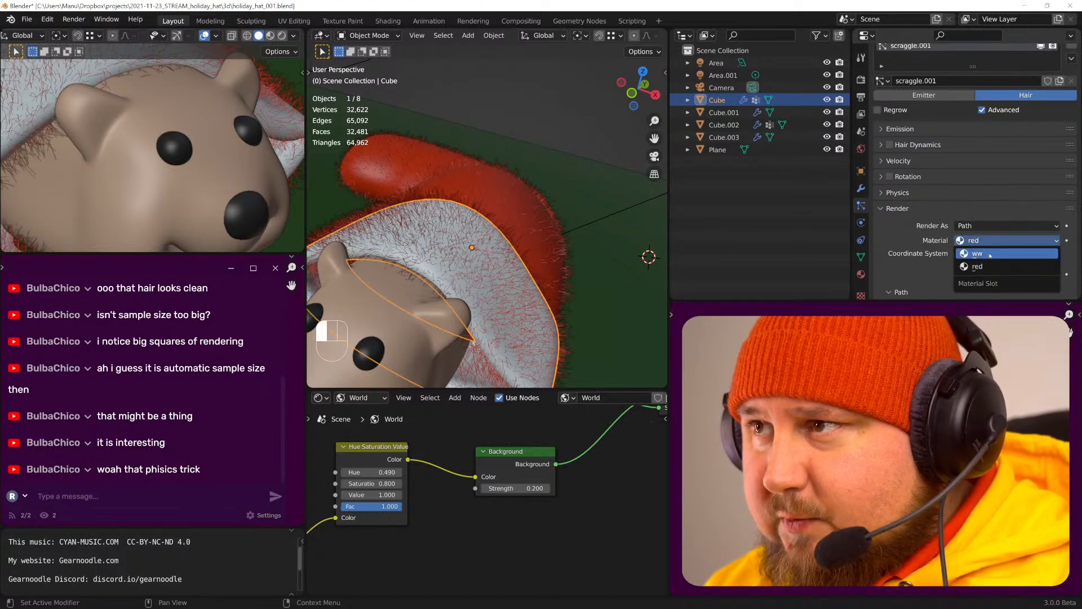
{"action": "left_click", "coordinate": [982, 256]}
{"action": "scroll", "coordinate": [479, 304], "scroll_direction": "down", "scroll_amount": 2}
{"action": "middle_click_drag", "start_coordinate": [477, 304], "coordinate": [530, 264], "text": "shift"}
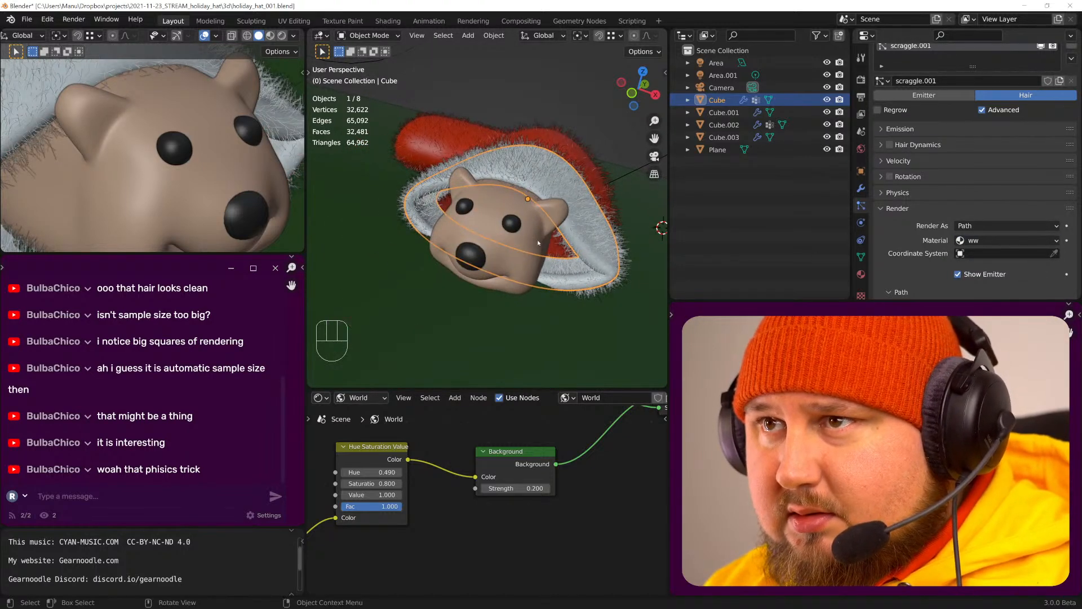
- Add a second particle system to the bear's head, using an independent copy of the scraggle settings, and name it scraggle.002
{"action": "scroll", "coordinate": [530, 264], "scroll_direction": "up", "scroll_amount": 1}
{"action": "left_click", "coordinate": [530, 263]}
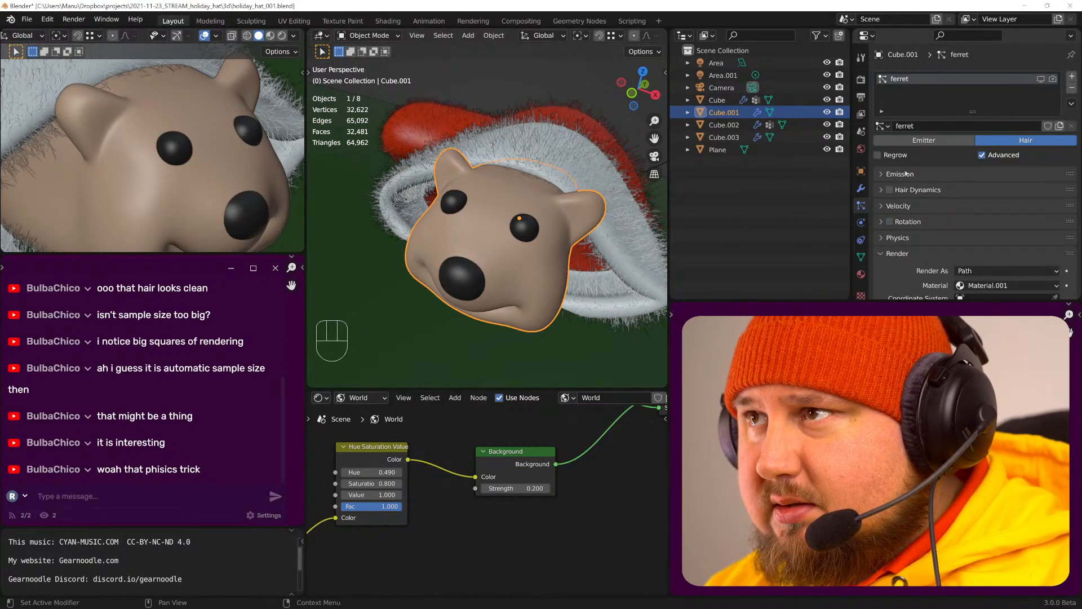
{"action": "left_click", "coordinate": [1072, 75]}
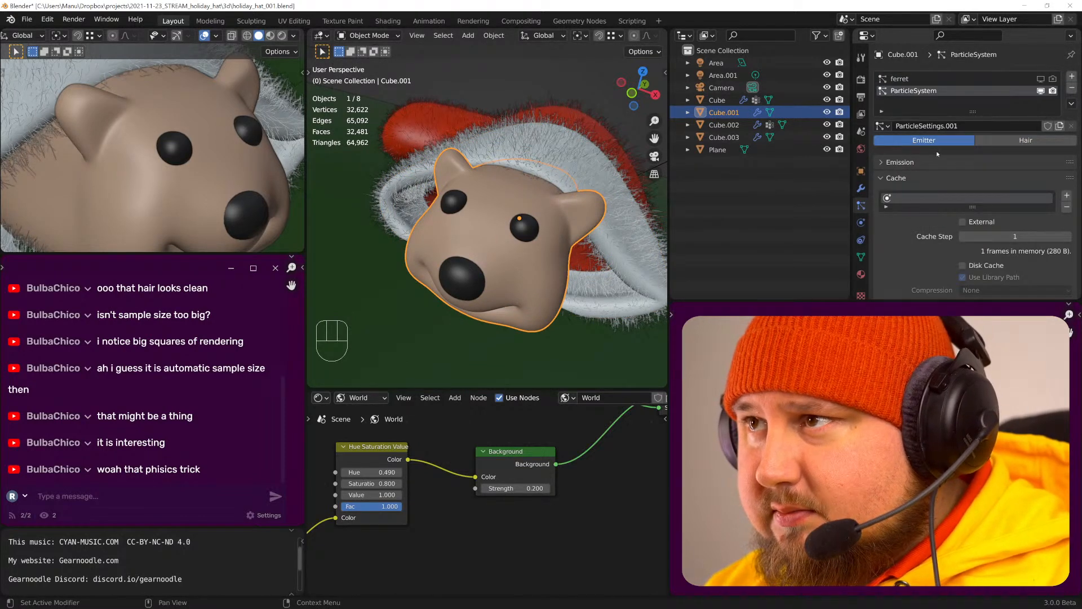
{"action": "left_click", "coordinate": [901, 163]}
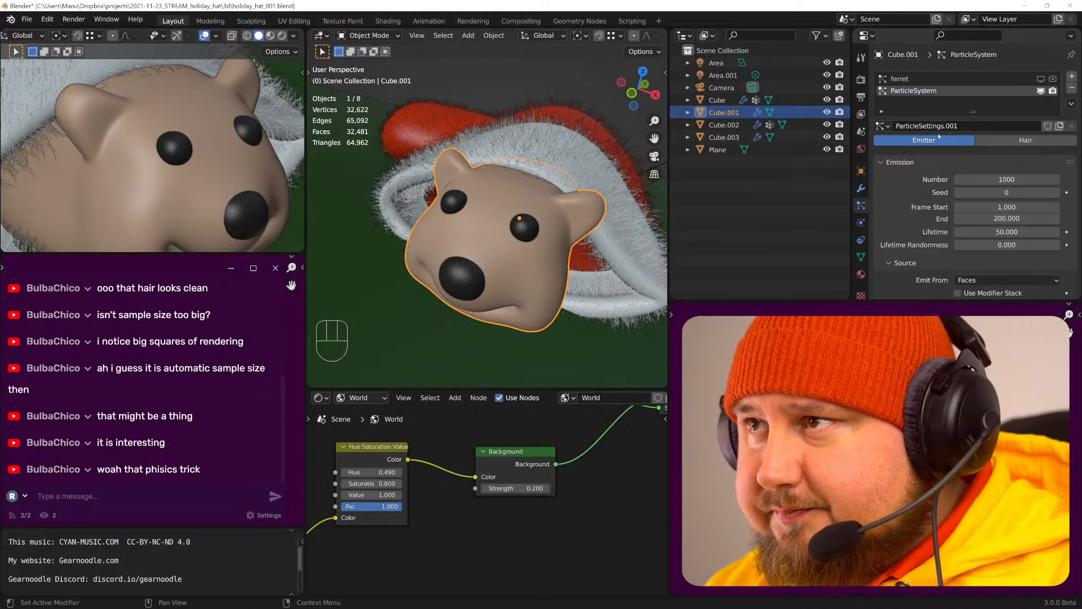
{"action": "left_click", "coordinate": [881, 126]}
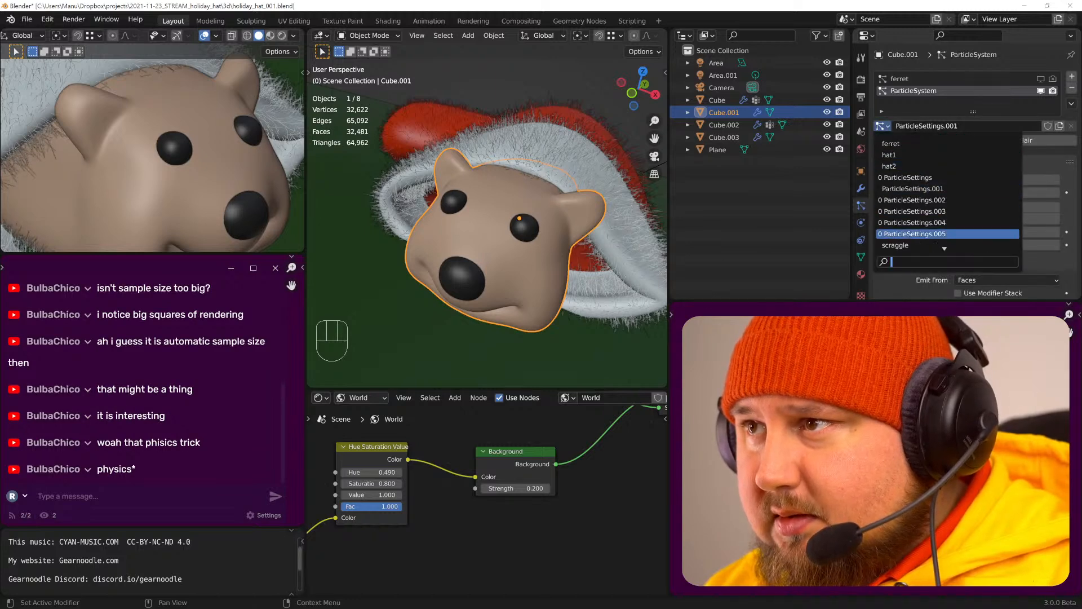
{"action": "left_click", "coordinate": [942, 245]}
{"action": "double_click", "coordinate": [1030, 126]}
{"action": "key", "text": "ctrl+c"}
{"action": "double_click", "coordinate": [933, 91]}
{"action": "key", "text": "ctrl+v"}
{"action": "left_click", "coordinate": [941, 104]}
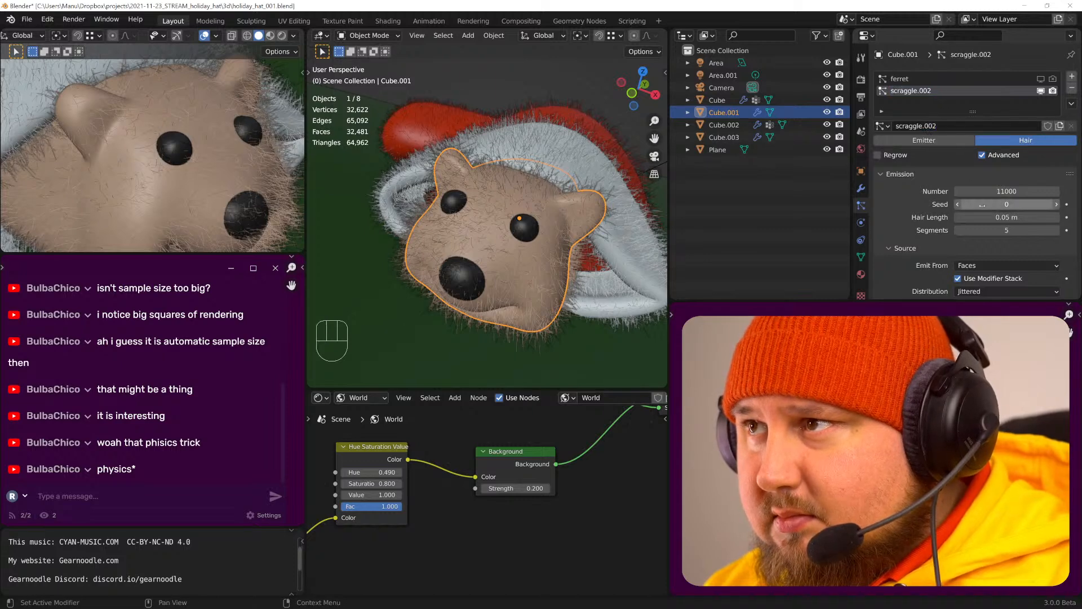
- Rename the bear's Material.001 as ferret and check the render material in the scraggle.002 settings
{"action": "scroll", "coordinate": [925, 233], "scroll_direction": "down", "scroll_amount": 3}
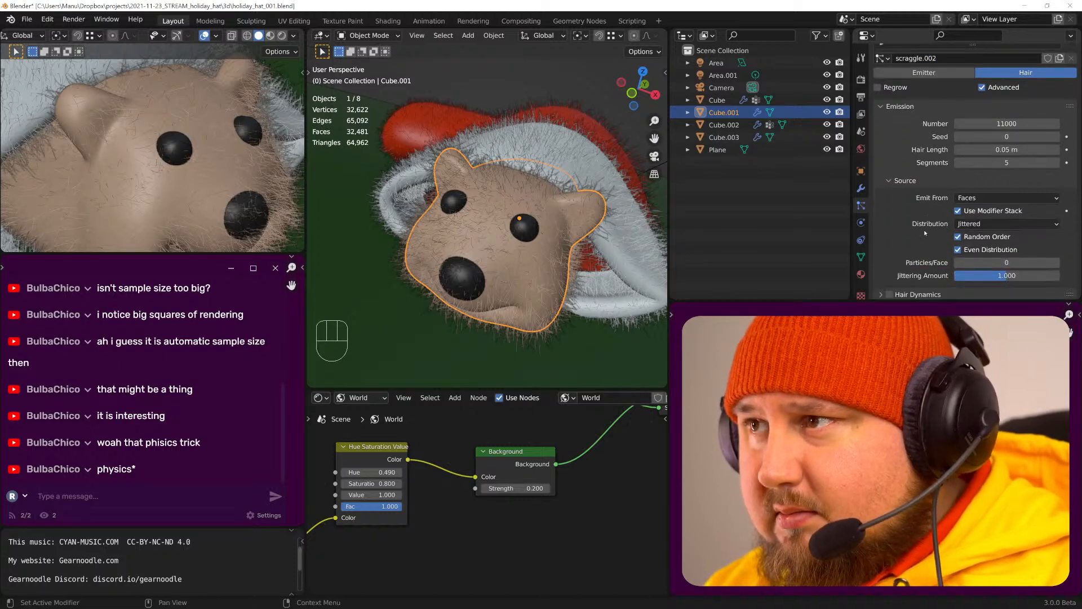
{"action": "scroll", "coordinate": [925, 233], "scroll_direction": "down", "scroll_amount": 5}
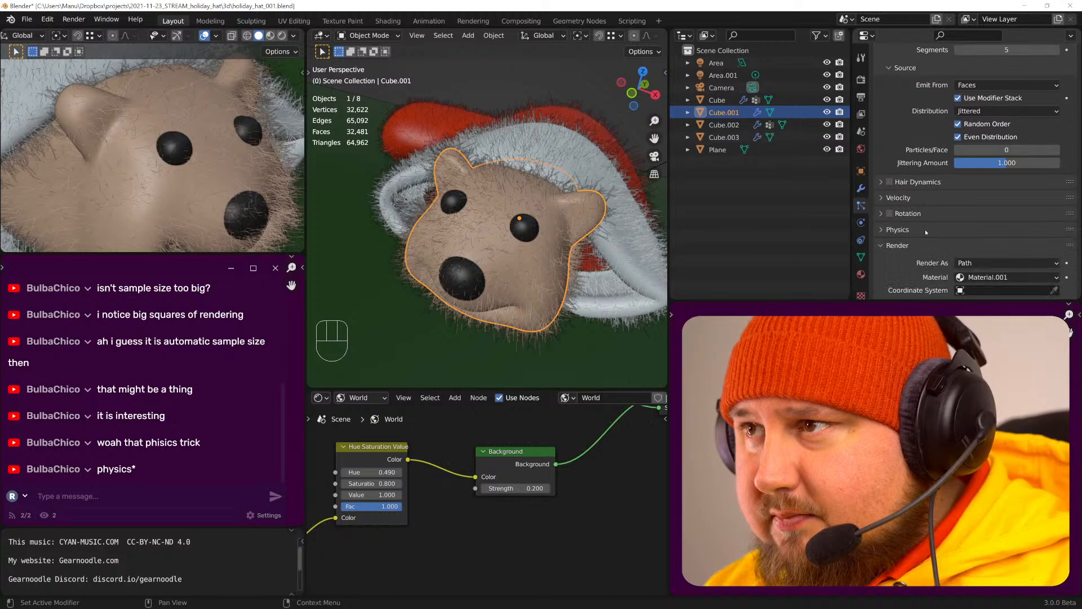
{"action": "scroll", "coordinate": [923, 223], "scroll_direction": "down", "scroll_amount": 2}
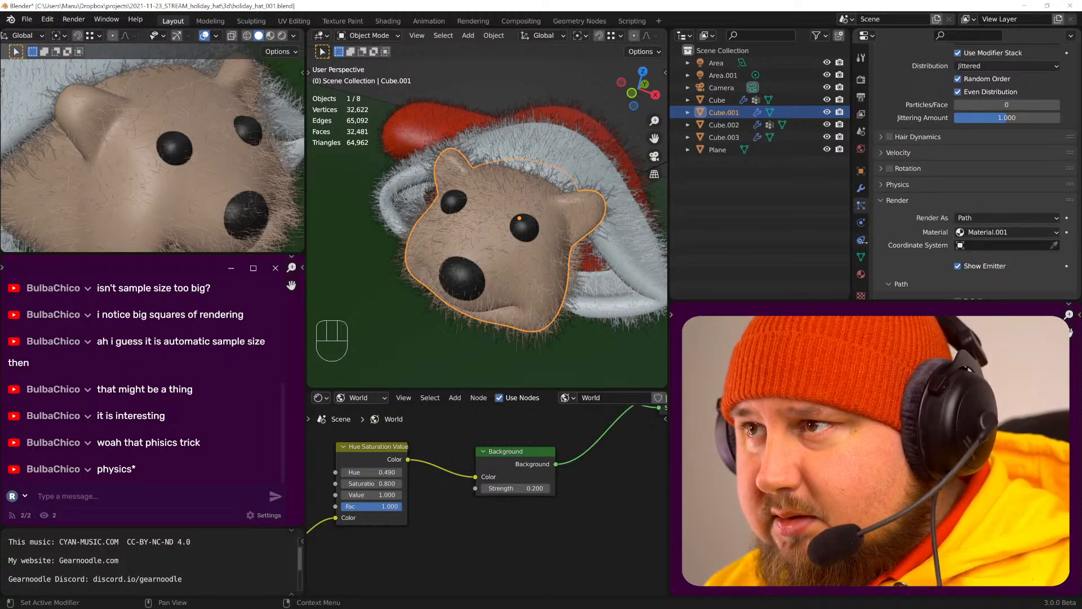
{"action": "left_click", "coordinate": [861, 275]}
{"action": "scroll", "coordinate": [924, 101], "scroll_direction": "up", "scroll_amount": 10}
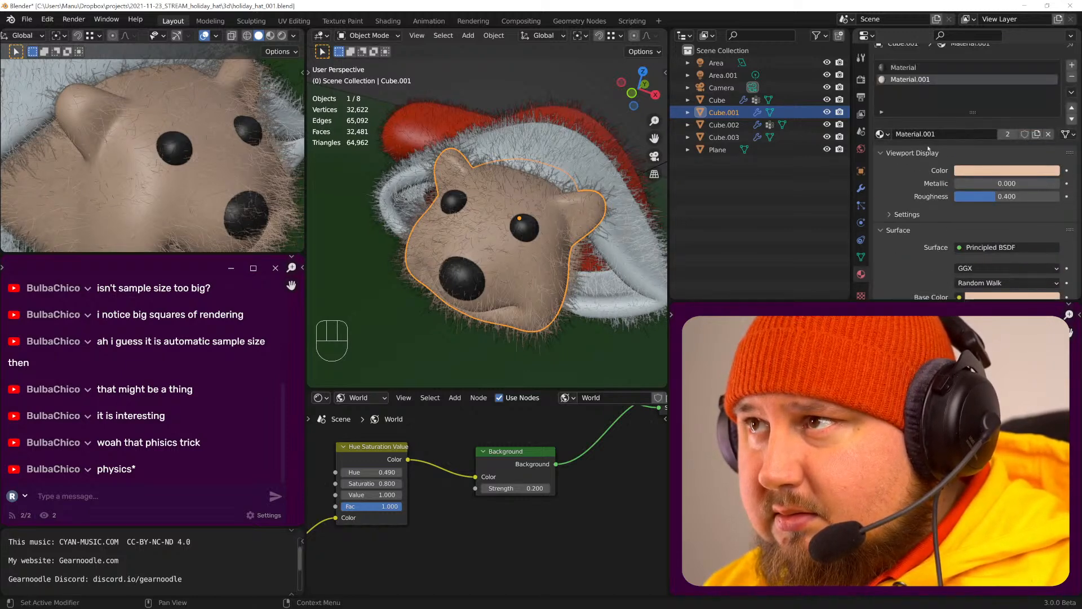
{"action": "double_click", "coordinate": [924, 91]}
{"action": "key", "text": "BackSpace"}
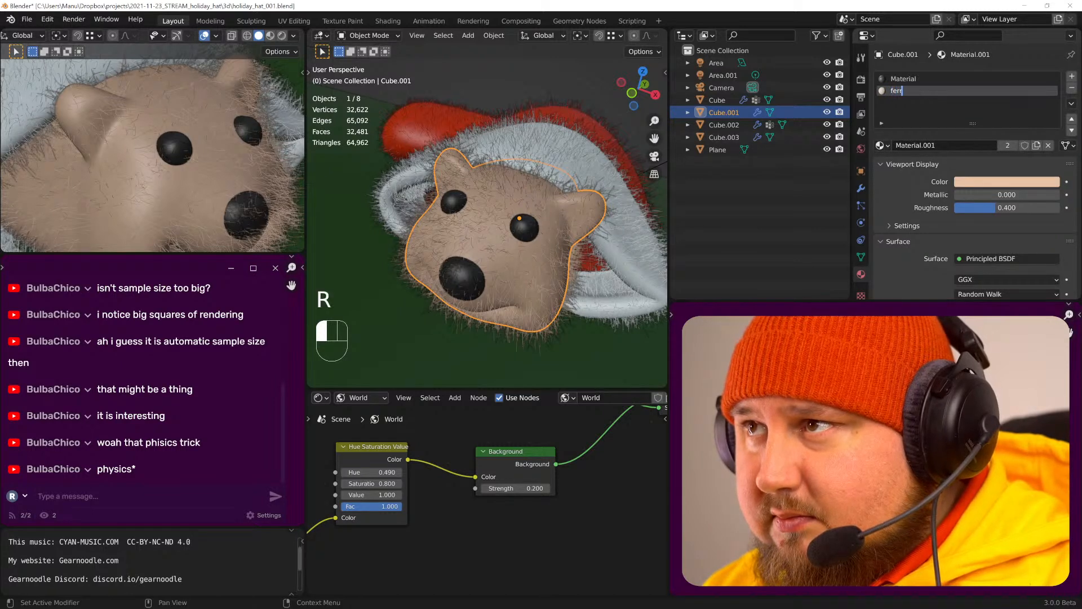
{"action": "type", "text": "ferret"}
{"action": "key", "text": "Return"}
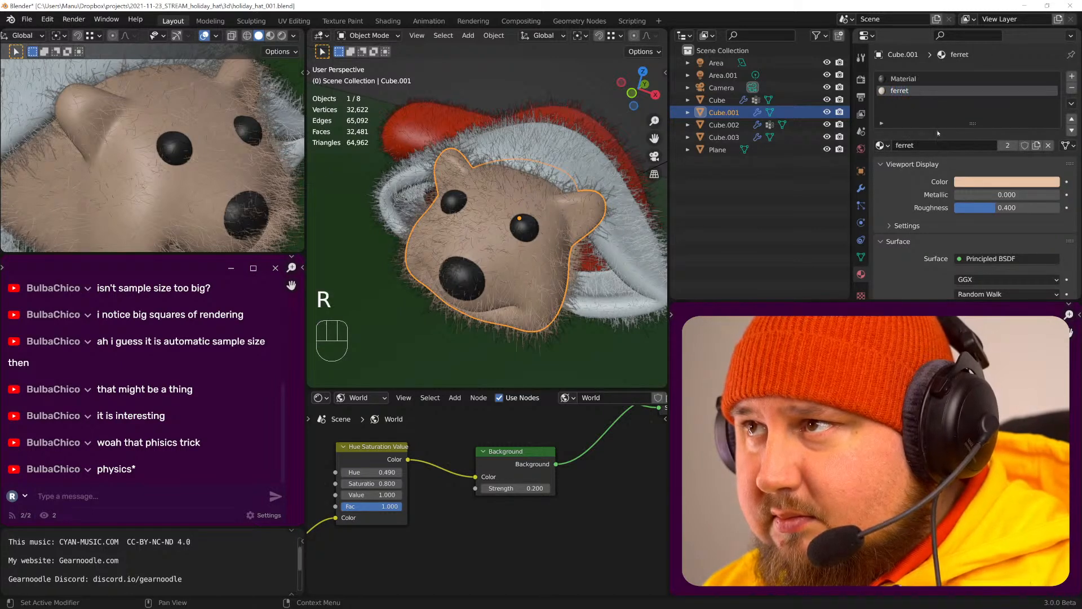
{"action": "left_click", "coordinate": [861, 205]}
{"action": "scroll", "coordinate": [932, 212], "scroll_direction": "down", "scroll_amount": 10}
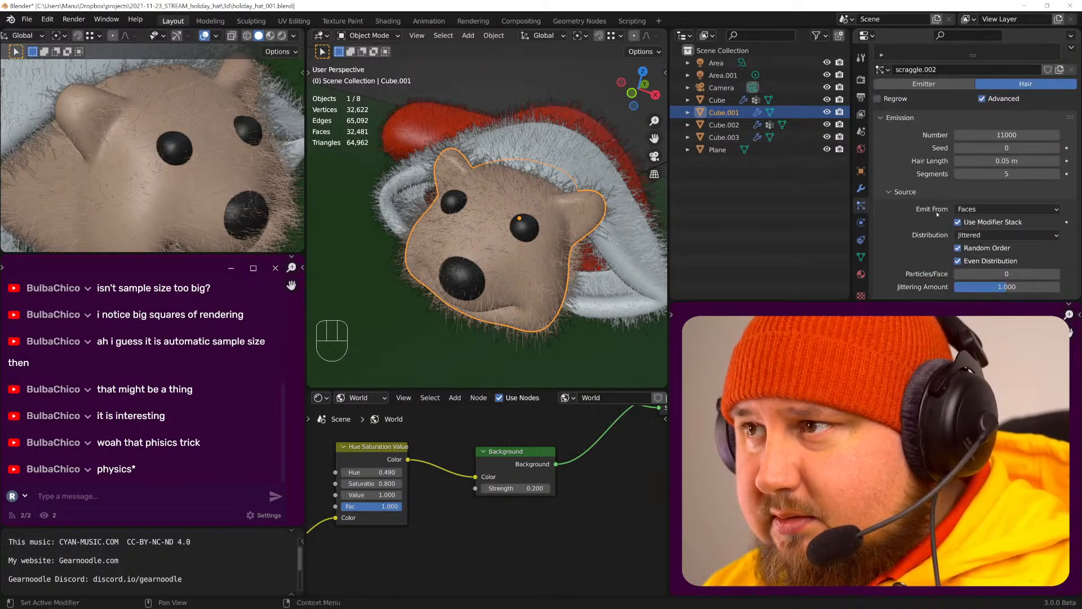
{"action": "left_click", "coordinate": [987, 247]}
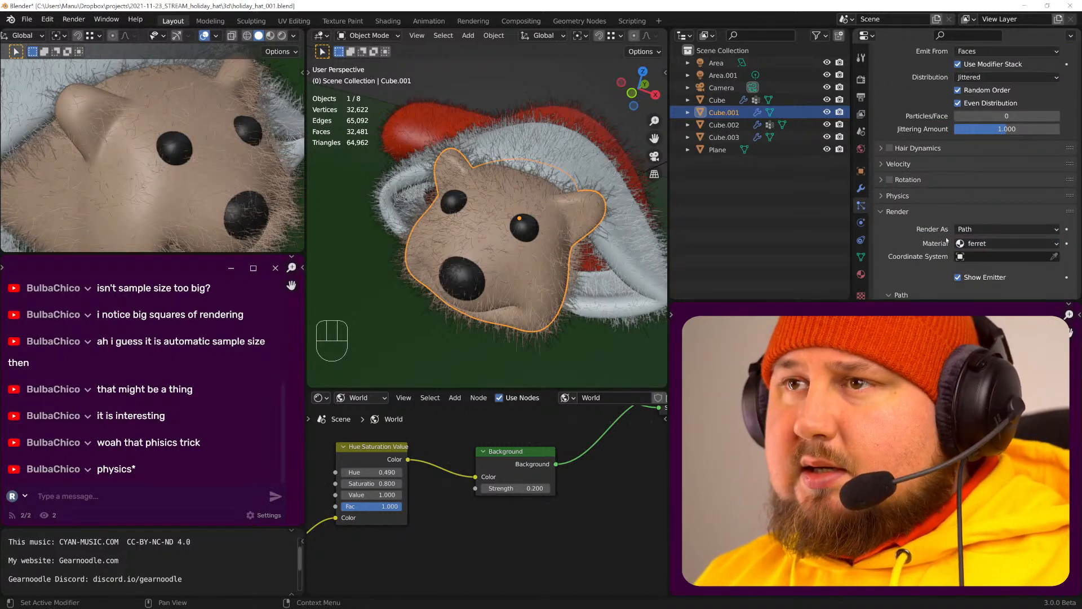
- Save the file and render the scene with the new stray hairs
{"action": "mouse_move", "coordinate": [516, 242]}
{"action": "middle_mouse_down"}
{"action": "mouse_move", "coordinate": [569, 226]}
{"action": "mouse_move", "coordinate": [533, 247]}
{"action": "mouse_move", "coordinate": [508, 238]}
{"action": "middle_mouse_up"}
{"action": "scroll", "coordinate": [525, 238], "scroll_direction": "up", "scroll_amount": 2}
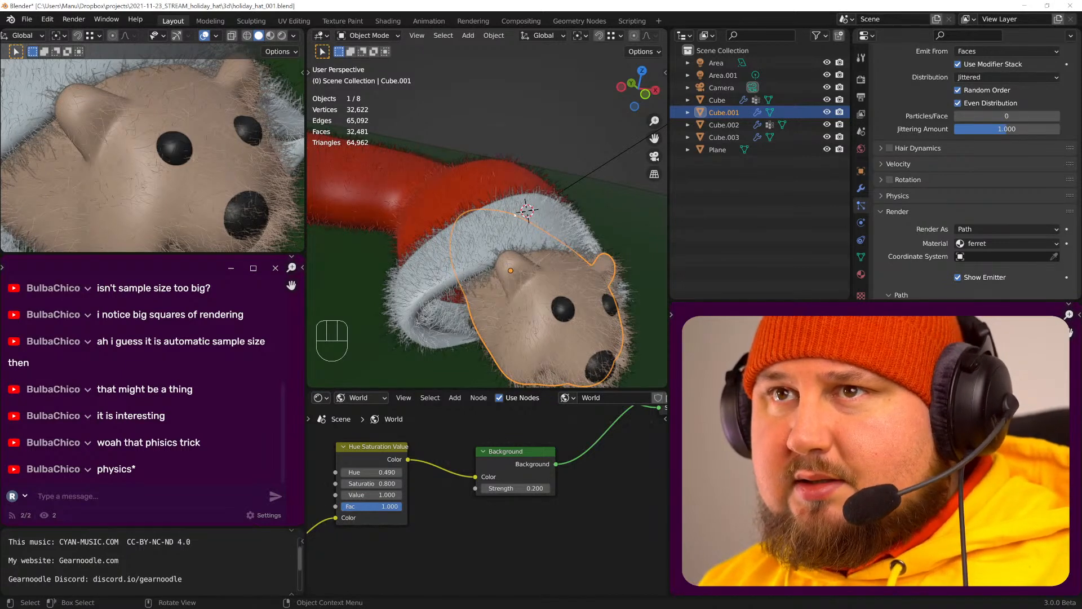
{"action": "key", "text": "ctrl+s"}
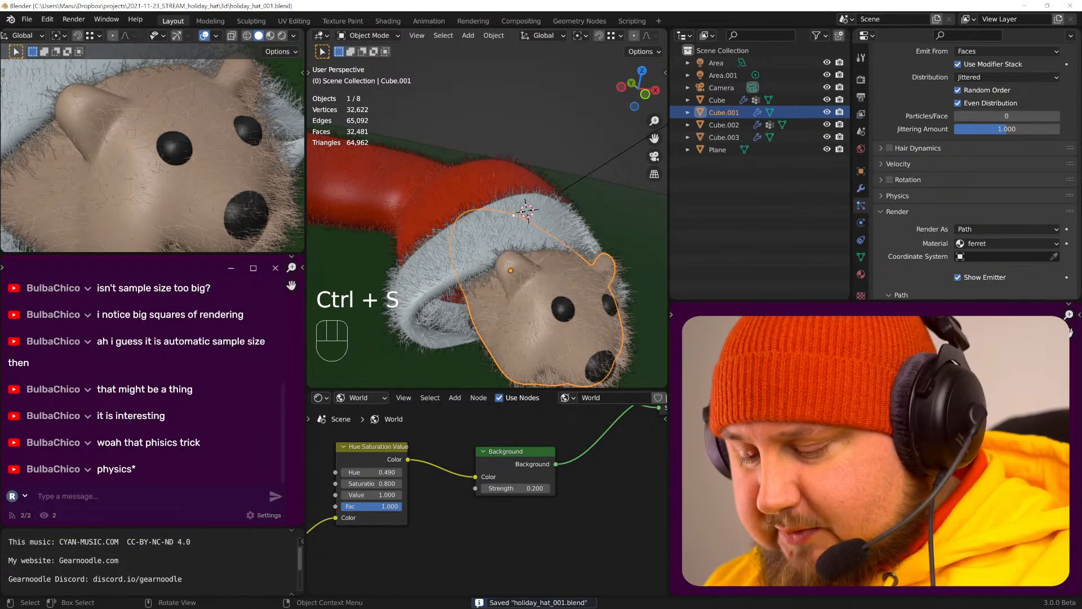
{"action": "key", "text": "F12"}
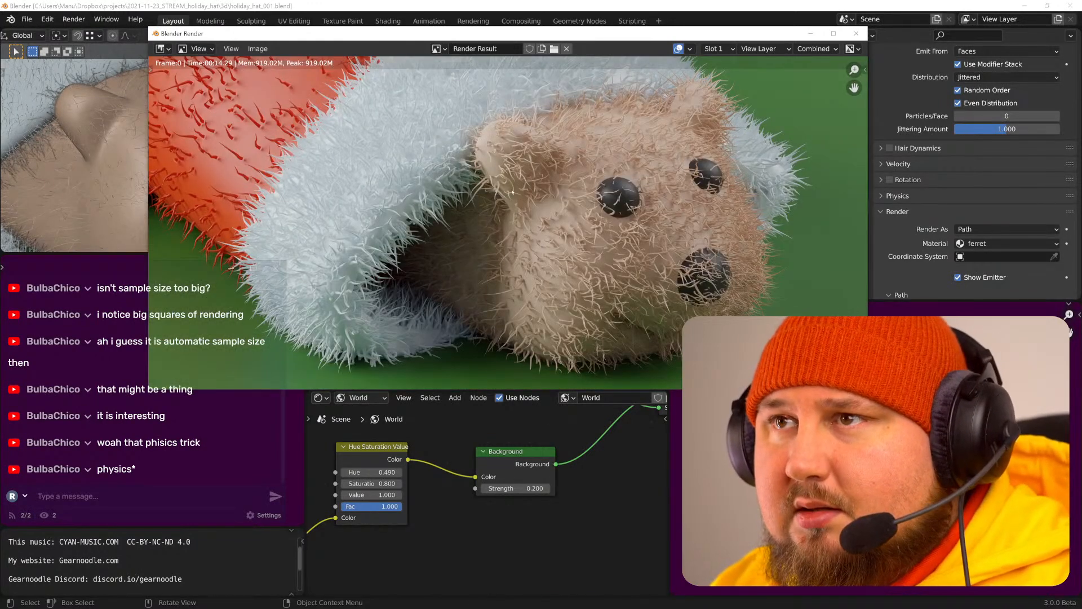
- Examine the rendered stray hairs on the bear's head, the white brim and the red hat up close
{"action": "scroll", "coordinate": [629, 271], "scroll_direction": "up", "scroll_amount": 3}
{"action": "middle_click_drag", "start_coordinate": [629, 271], "coordinate": [842, 349]}
{"action": "middle_click_drag", "start_coordinate": [569, 237], "coordinate": [685, 194]}
{"action": "middle_click_drag", "start_coordinate": [856, 235], "coordinate": [546, 189]}
{"action": "middle_click_drag", "start_coordinate": [775, 287], "coordinate": [613, 214]}
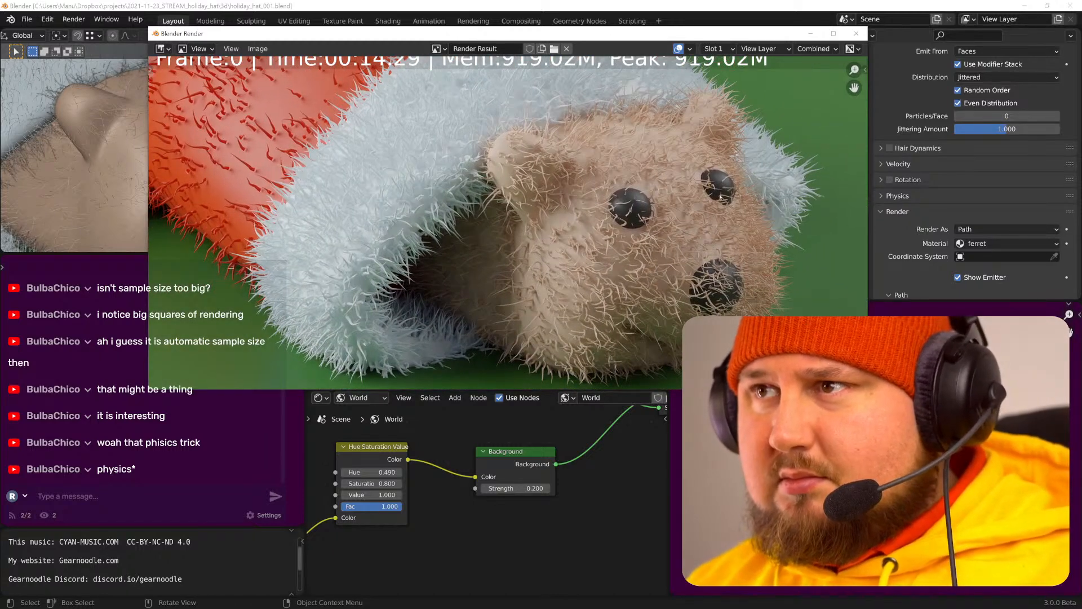
{"action": "middle_click_drag", "start_coordinate": [550, 166], "coordinate": [604, 283]}
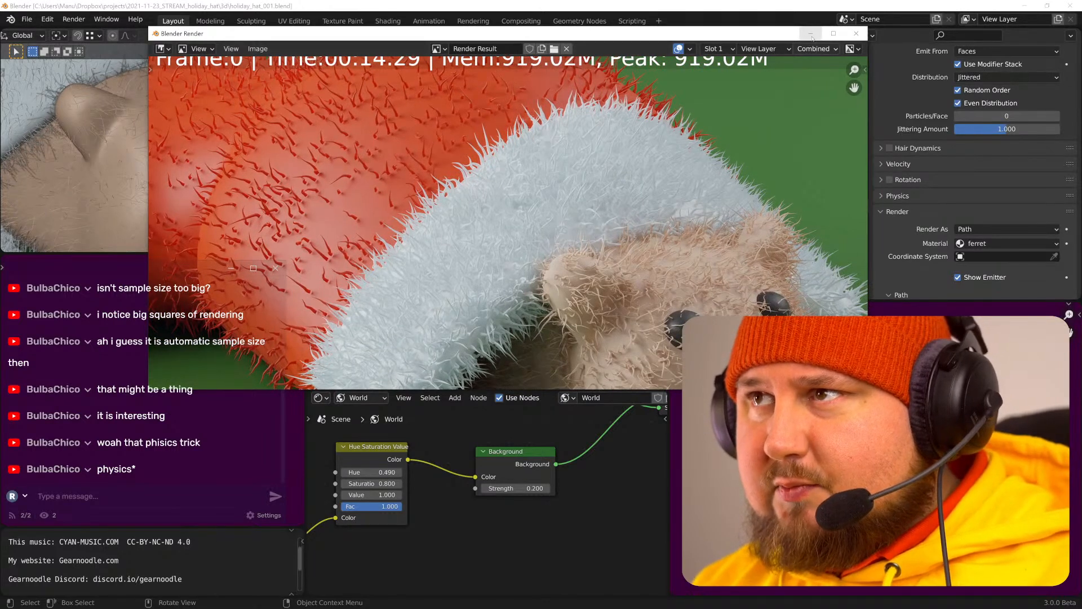
- Set the hair root diameter of the bear's scraggle.002 particle system to 0.1 m
{"action": "left_click", "coordinate": [856, 33]}
{"action": "scroll", "coordinate": [935, 230], "scroll_direction": "down", "scroll_amount": 3}
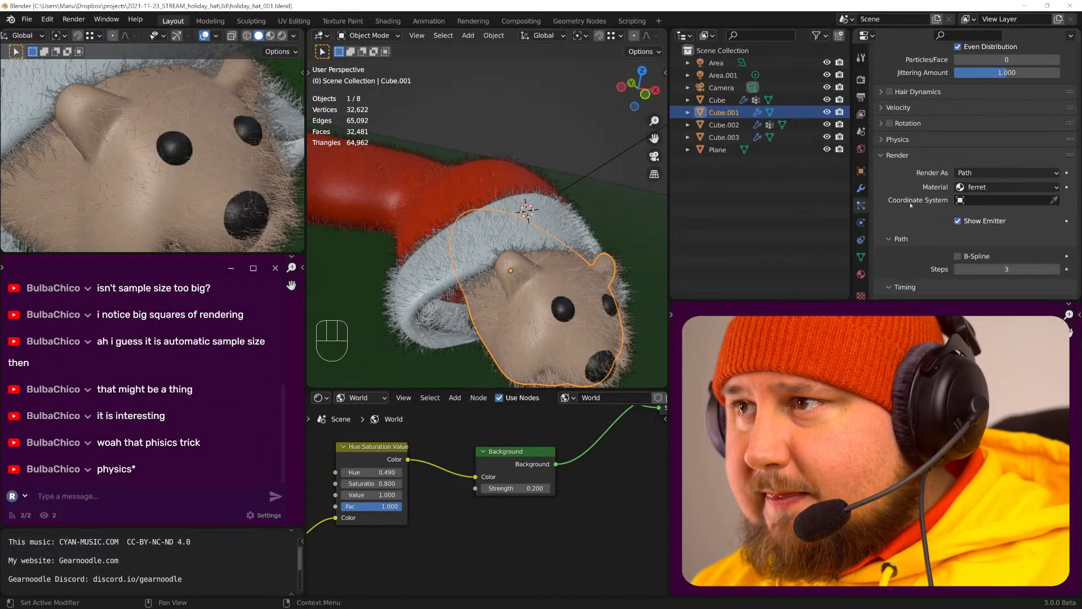
{"action": "scroll", "coordinate": [907, 197], "scroll_direction": "down", "scroll_amount": 5}
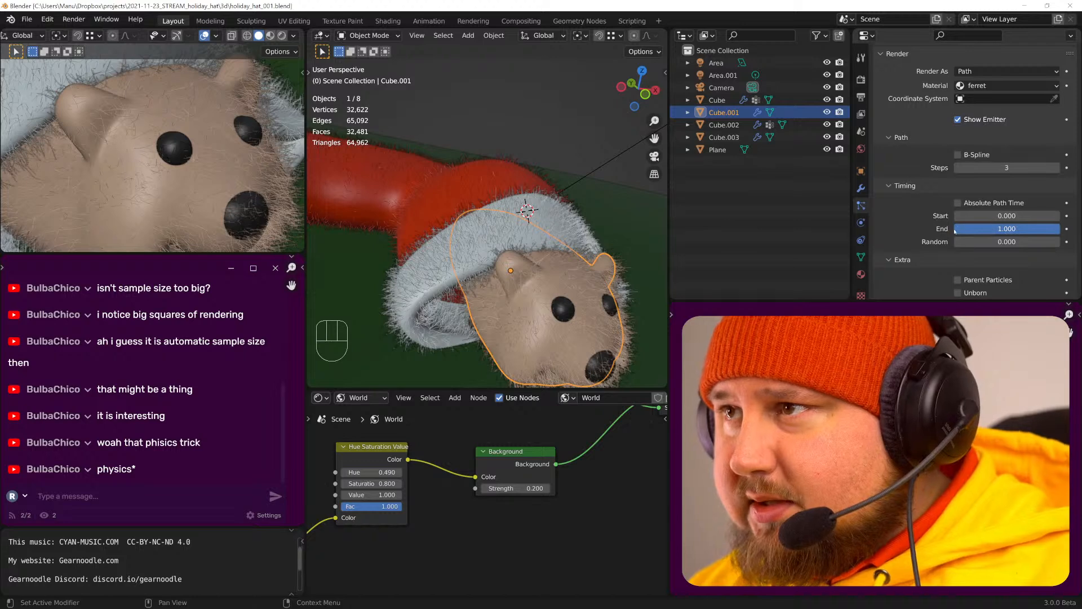
{"action": "scroll", "coordinate": [922, 217], "scroll_direction": "down", "scroll_amount": 7}
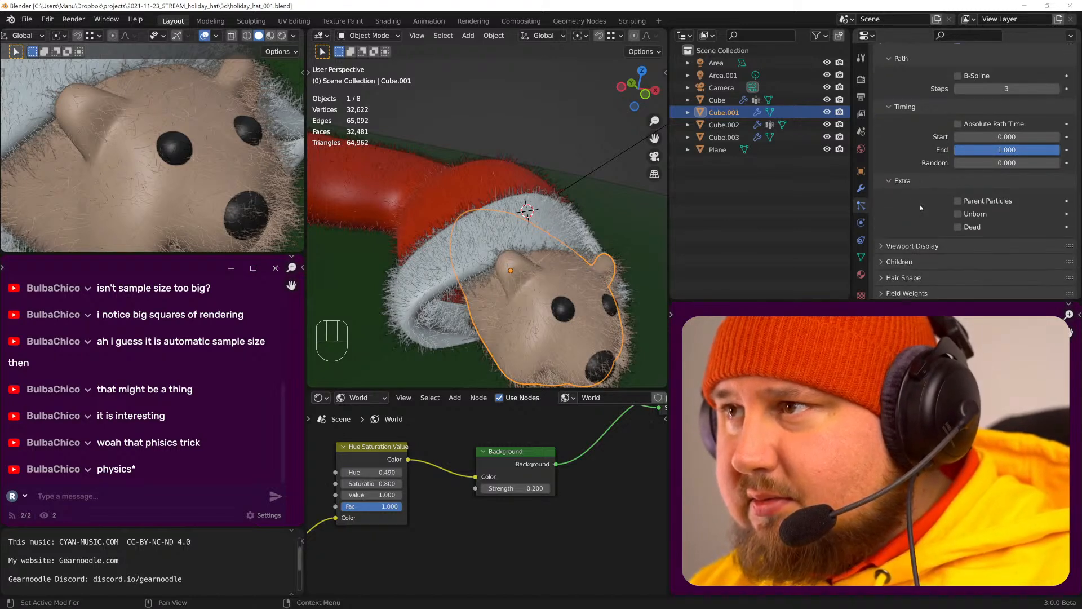
{"action": "left_click", "coordinate": [904, 213]}
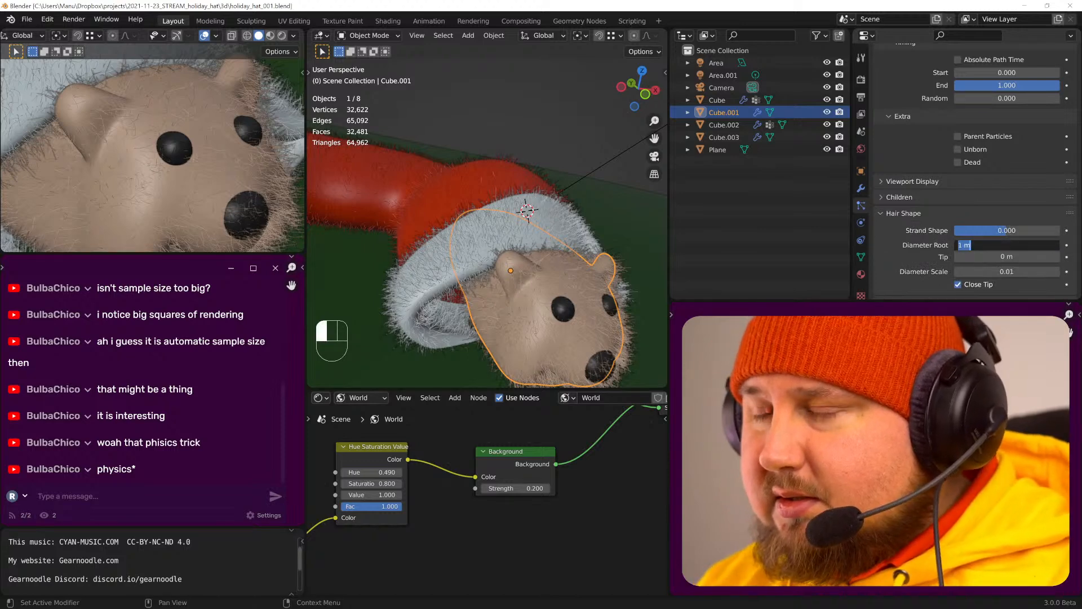
{"action": "left_click", "coordinate": [963, 246]}
{"action": "key", "text": "Left"}
{"action": "type", "text": "0."}
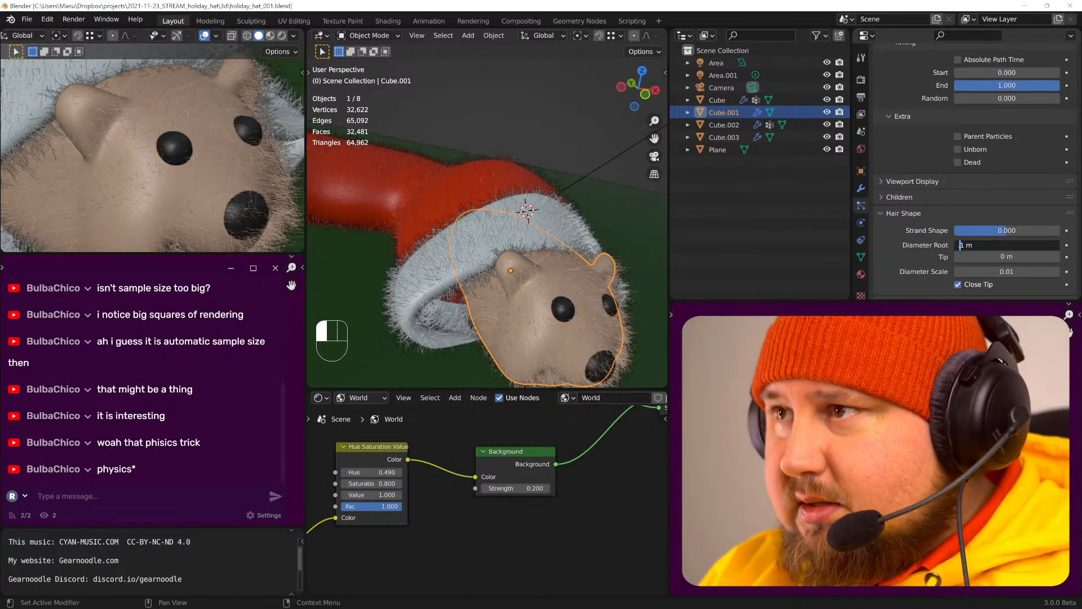
{"action": "key", "text": "Return"}
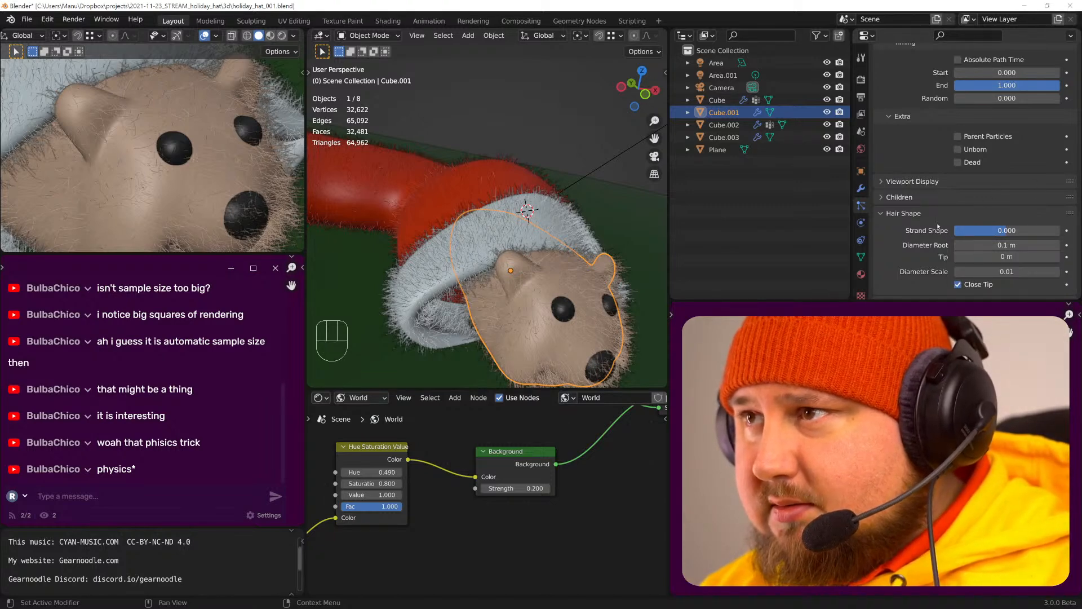
- Collapse the expanded settings sections of the bear's scraggle.002 particle system, leaving Hair Shape accessible further down
{"action": "left_click", "coordinate": [952, 116]}
{"action": "key", "text": "a"}
{"action": "key", "text": "a"}
{"action": "key", "text": "a"}
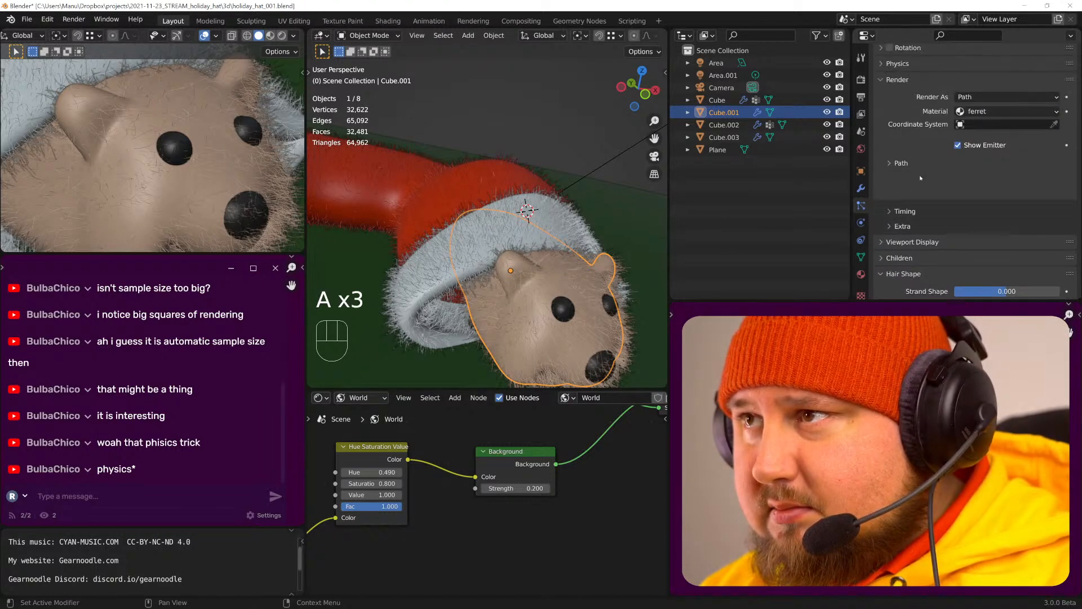
{"action": "scroll", "coordinate": [919, 152], "scroll_direction": "up", "scroll_amount": 8}
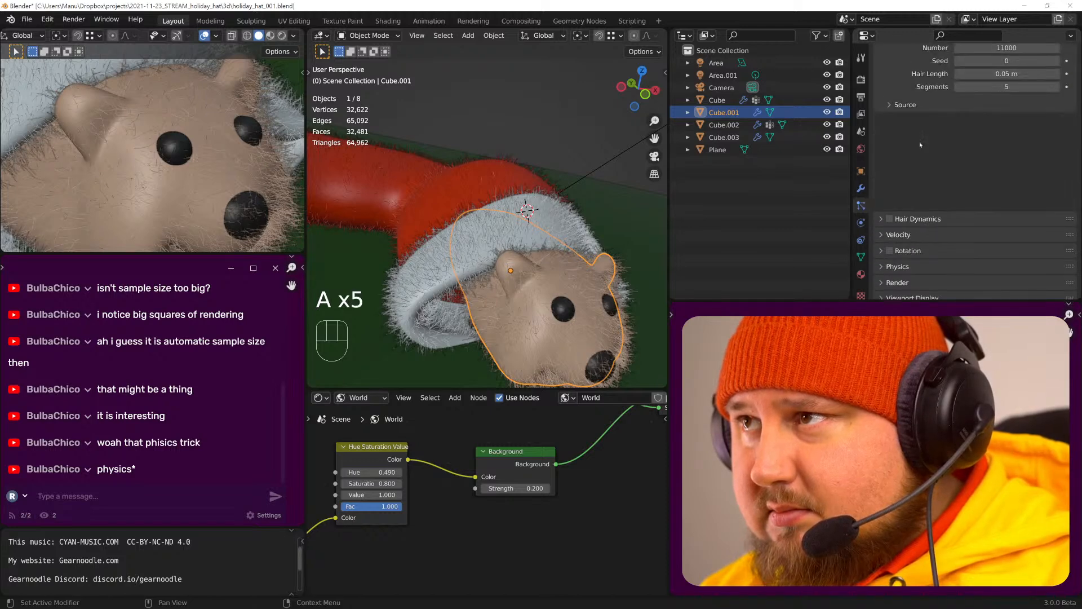
{"action": "key", "text": "a"}
{"action": "key", "text": "a"}
{"action": "scroll", "coordinate": [933, 164], "scroll_direction": "down", "scroll_amount": 3}
{"action": "scroll", "coordinate": [940, 166], "scroll_direction": "up", "scroll_amount": 4}
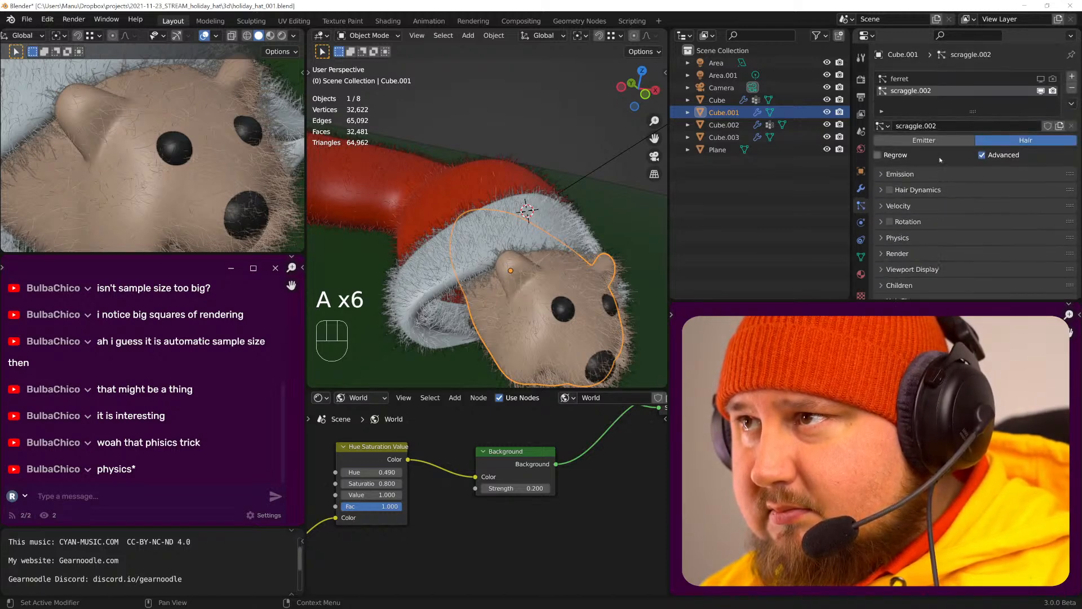
- Set the hair root diameter to 0.1 m in the white brim's scraggle.001 system and copy that value to the red hat's scraggle system
{"action": "left_click", "coordinate": [717, 100]}
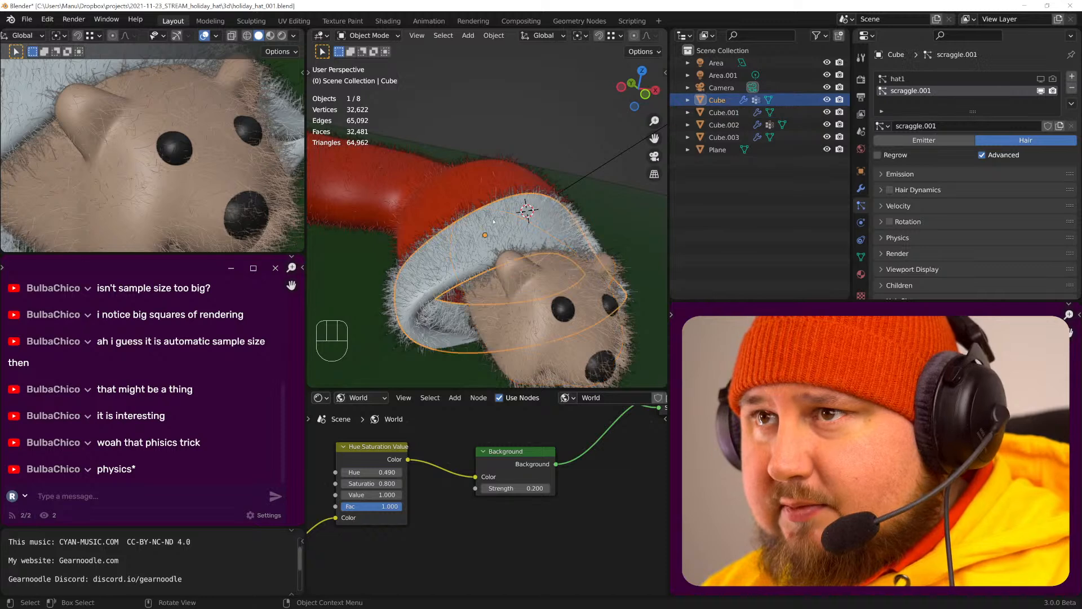
{"action": "scroll", "coordinate": [940, 205], "scroll_direction": "down", "scroll_amount": 2}
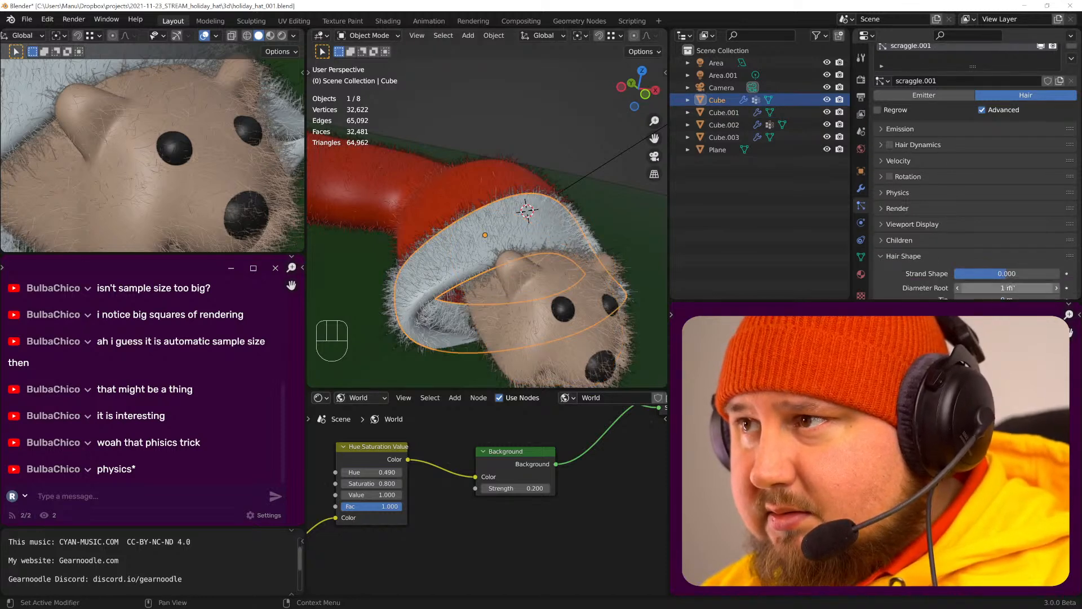
{"action": "scroll", "coordinate": [997, 274], "scroll_direction": "down", "scroll_amount": 2}
{"action": "left_click", "coordinate": [999, 243]}
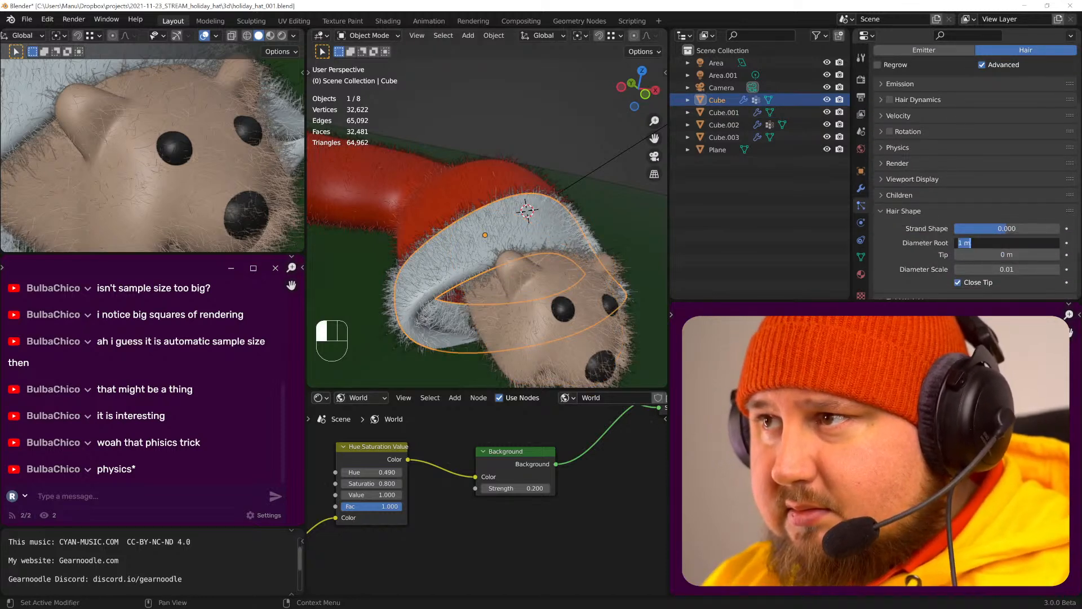
{"action": "type", "text": "0.1"}
{"action": "key", "text": "Return"}
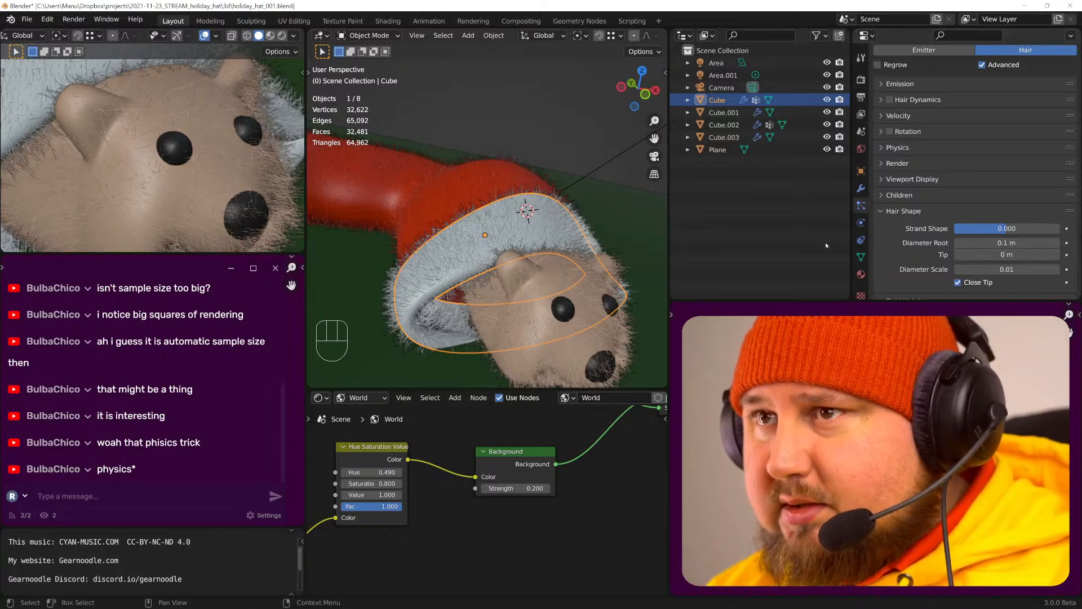
{"action": "key", "text": "ctrl+c"}
{"action": "left_click", "coordinate": [724, 125]}
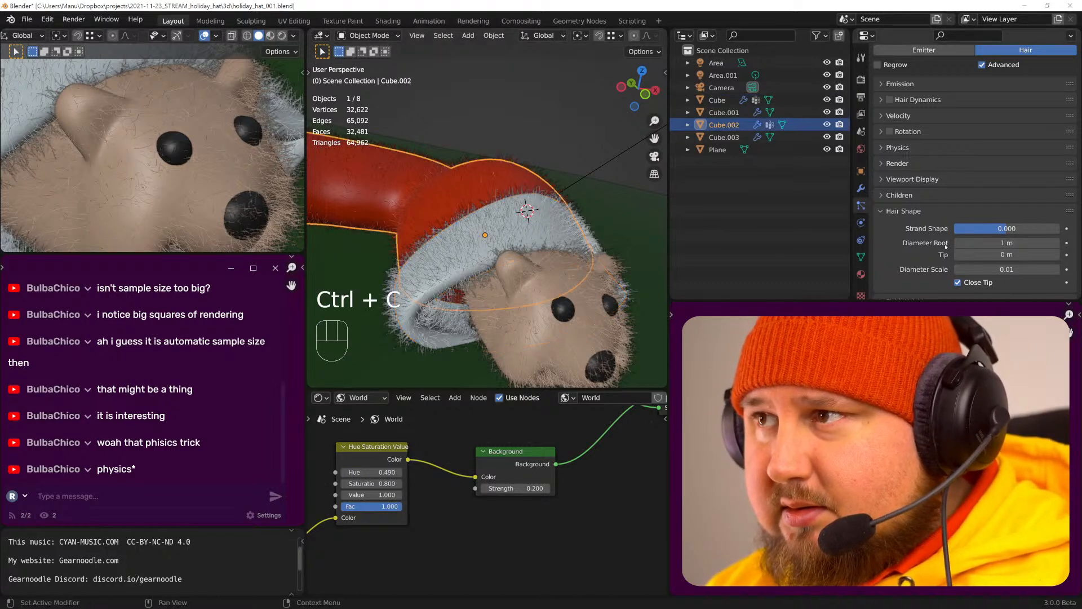
{"action": "key", "text": "ctrl+v"}
- Save the file and render the scene with the thinner scraggle hairs
{"action": "key", "text": "ctrl+s"}
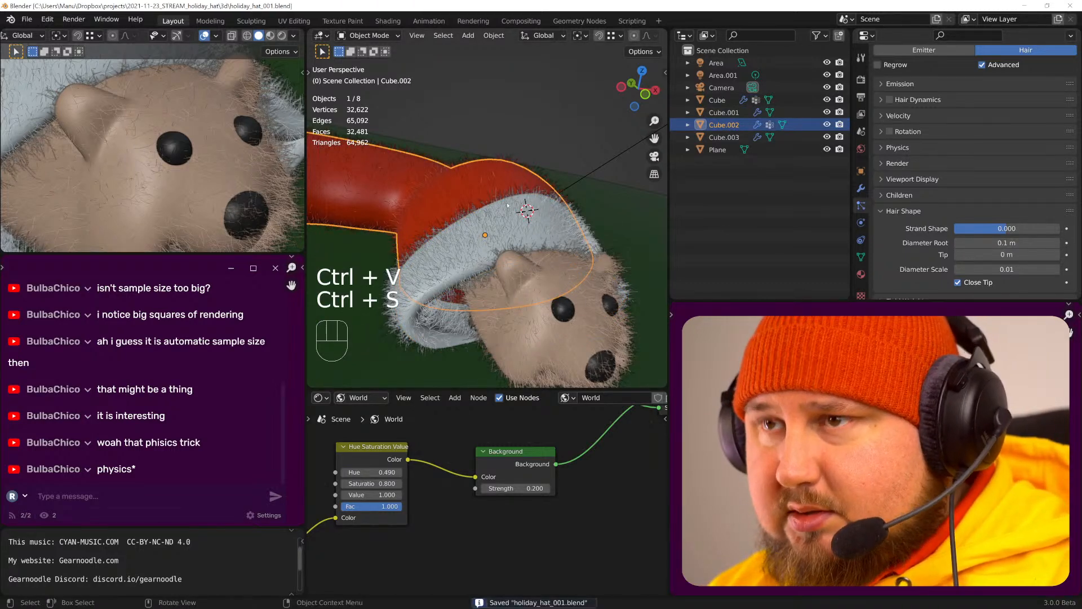
{"action": "key", "text": "F12"}
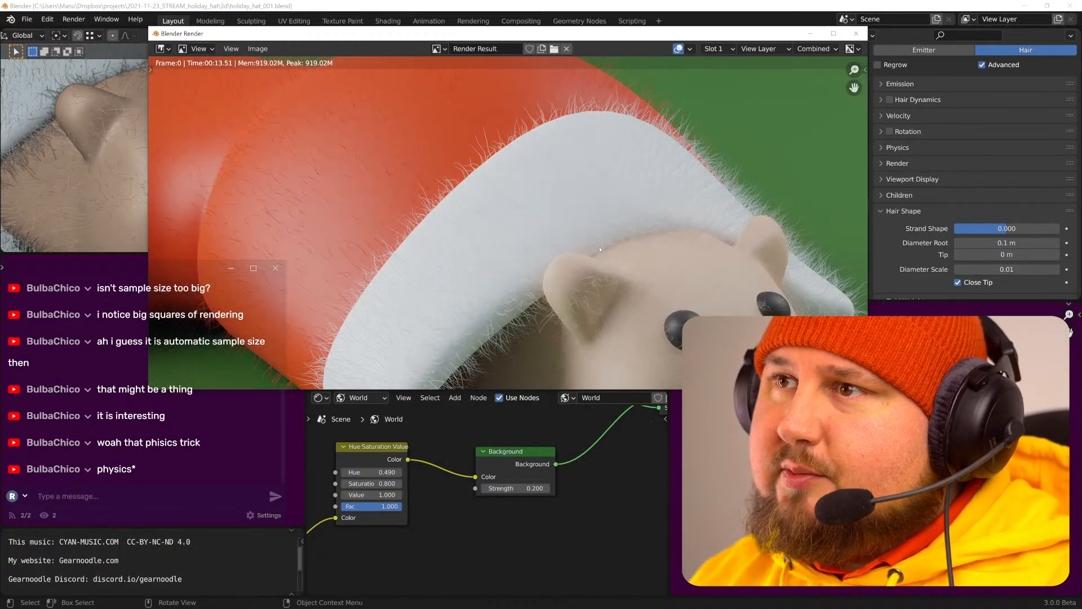
- Examine the thinner rendered hairs on the bear's face, the red hat and the white brim, and close the render
{"action": "middle_click_drag", "start_coordinate": [715, 359], "coordinate": [648, 238]}
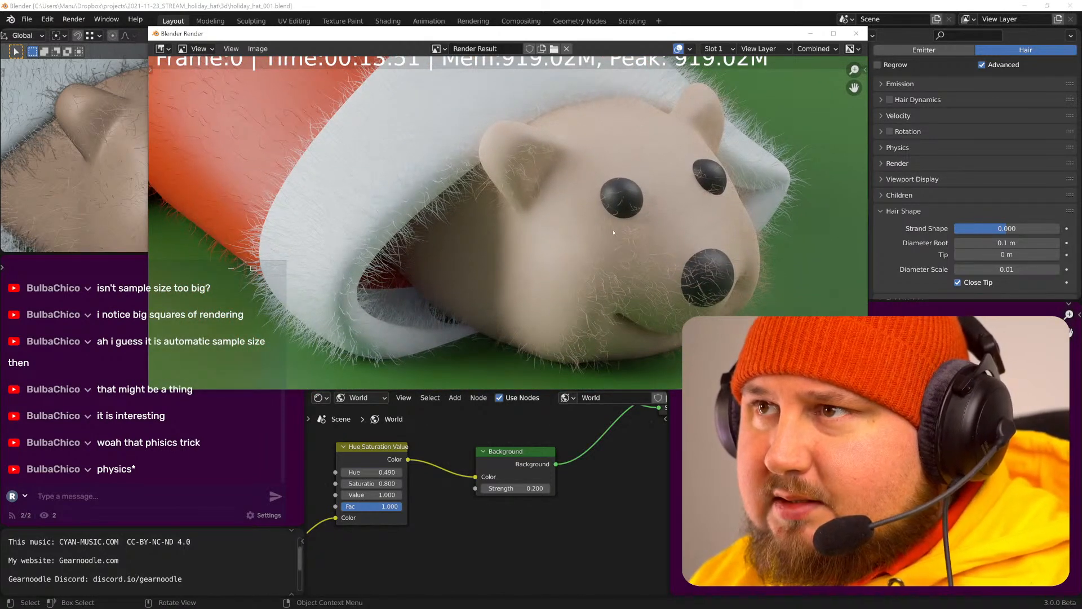
{"action": "middle_click_drag", "start_coordinate": [626, 231], "coordinate": [635, 250]}
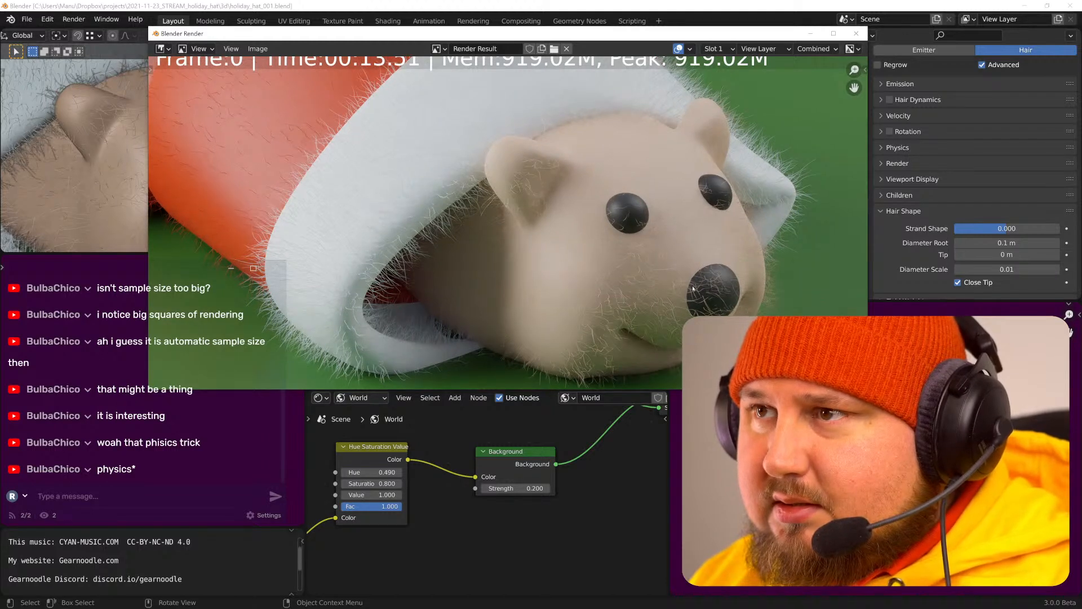
{"action": "scroll", "coordinate": [685, 286], "scroll_direction": "up", "scroll_amount": 5}
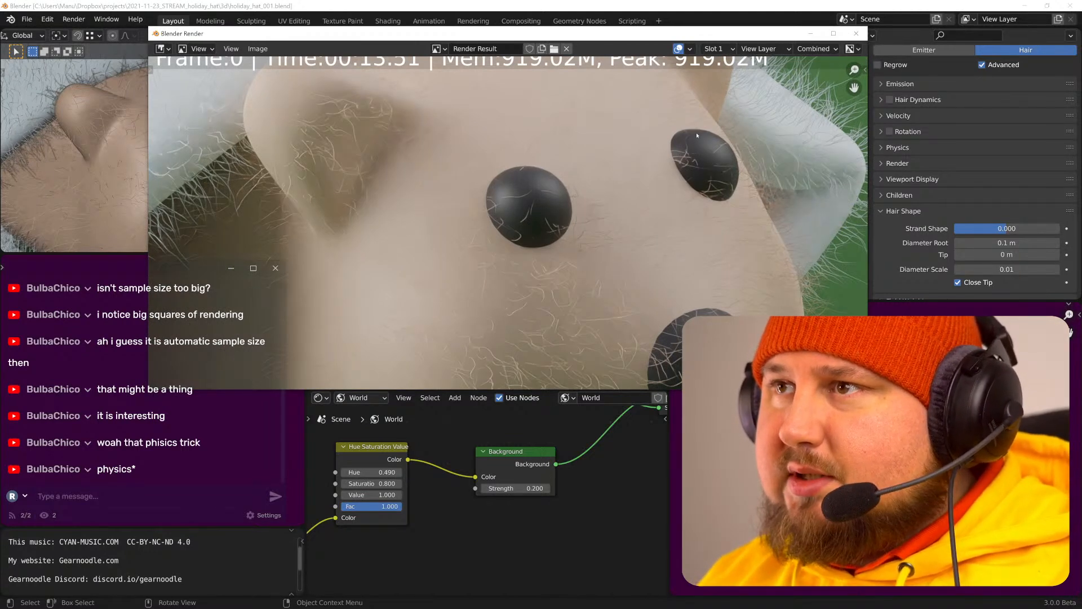
{"action": "middle_click_drag", "start_coordinate": [699, 366], "coordinate": [687, 295]}
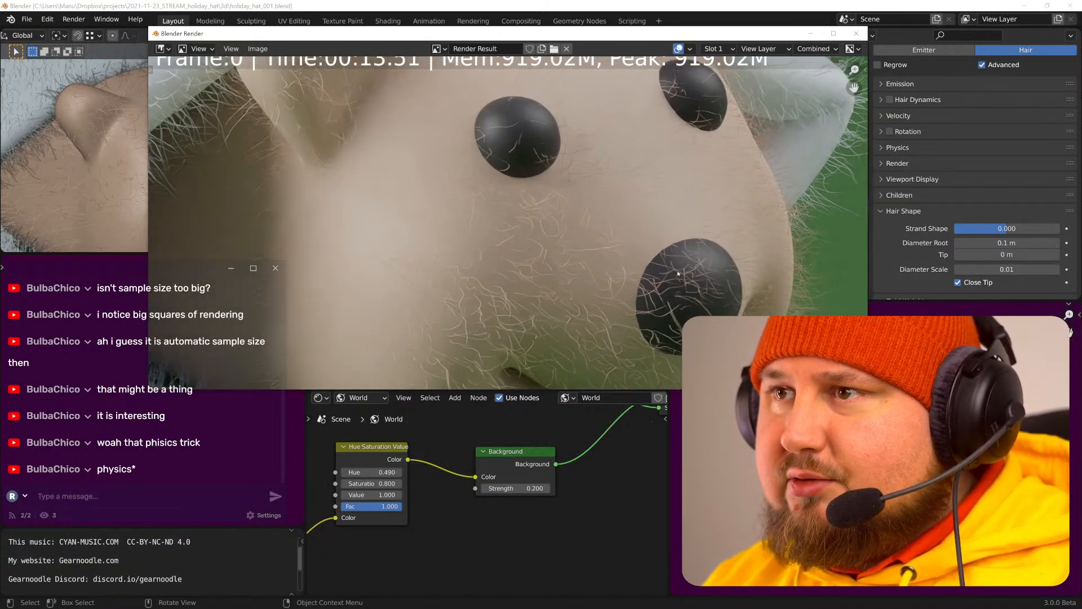
{"action": "scroll", "coordinate": [670, 277], "scroll_direction": "down", "scroll_amount": 2}
{"action": "scroll", "coordinate": [615, 282], "scroll_direction": "down", "scroll_amount": 1}
{"action": "middle_click_drag", "start_coordinate": [370, 131], "coordinate": [629, 186]}
{"action": "scroll", "coordinate": [490, 201], "scroll_direction": "up", "scroll_amount": 8}
{"action": "scroll", "coordinate": [412, 131], "scroll_direction": "up", "scroll_amount": 3}
{"action": "scroll", "coordinate": [420, 133], "scroll_direction": "down", "scroll_amount": 3}
{"action": "scroll", "coordinate": [479, 138], "scroll_direction": "down", "scroll_amount": 5}
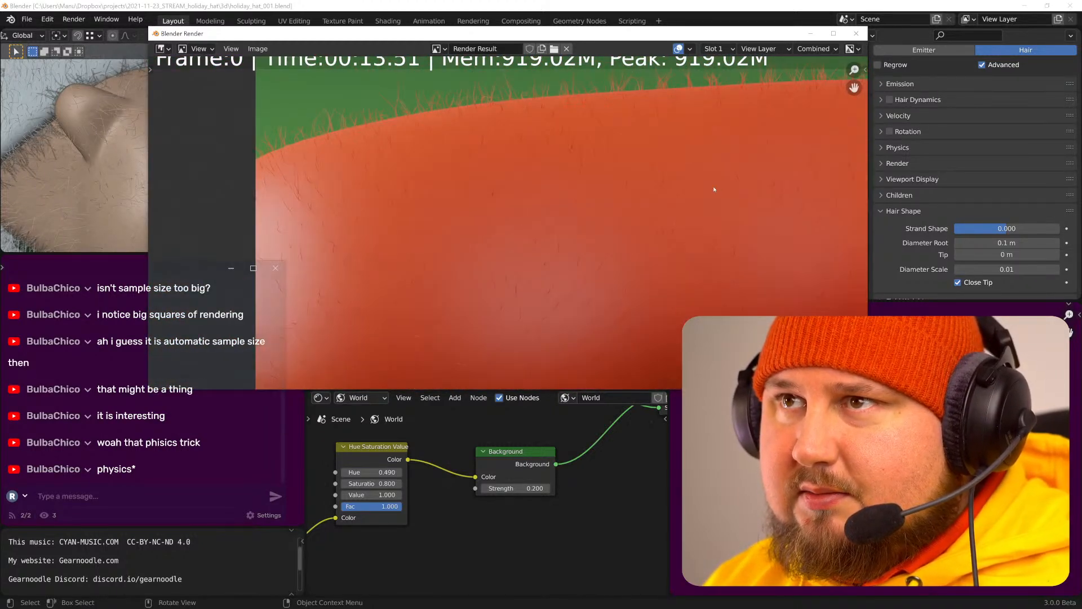
{"action": "scroll", "coordinate": [582, 205], "scroll_direction": "up", "scroll_amount": 3}
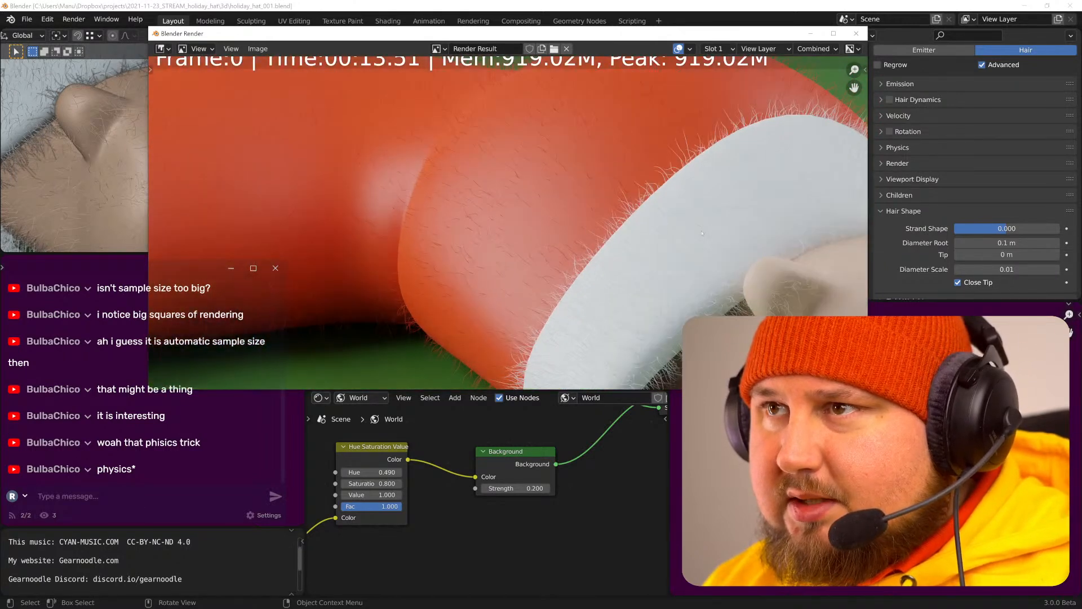
{"action": "middle_click_drag", "start_coordinate": [693, 209], "coordinate": [572, 186]}
{"action": "scroll", "coordinate": [573, 187], "scroll_direction": "down", "scroll_amount": 3}
{"action": "middle_click_drag", "start_coordinate": [576, 223], "coordinate": [618, 226]}
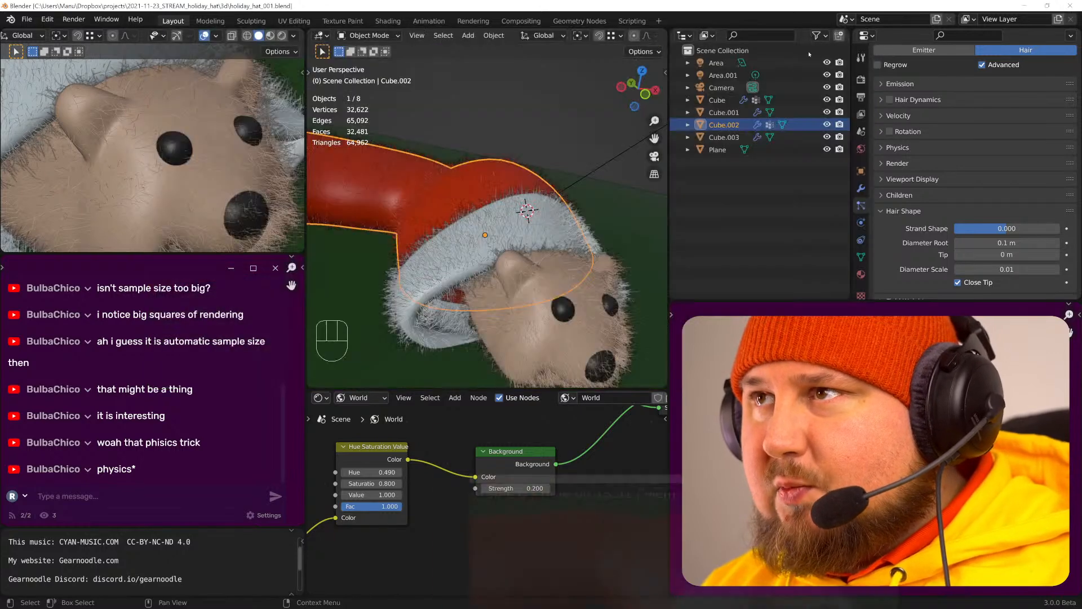
{"action": "left_click", "coordinate": [857, 34]}
- Hide the red hat's scraggle hair in the viewport and enable its hat2 fur for rendering
{"action": "scroll", "coordinate": [952, 209], "scroll_direction": "up", "scroll_amount": 5}
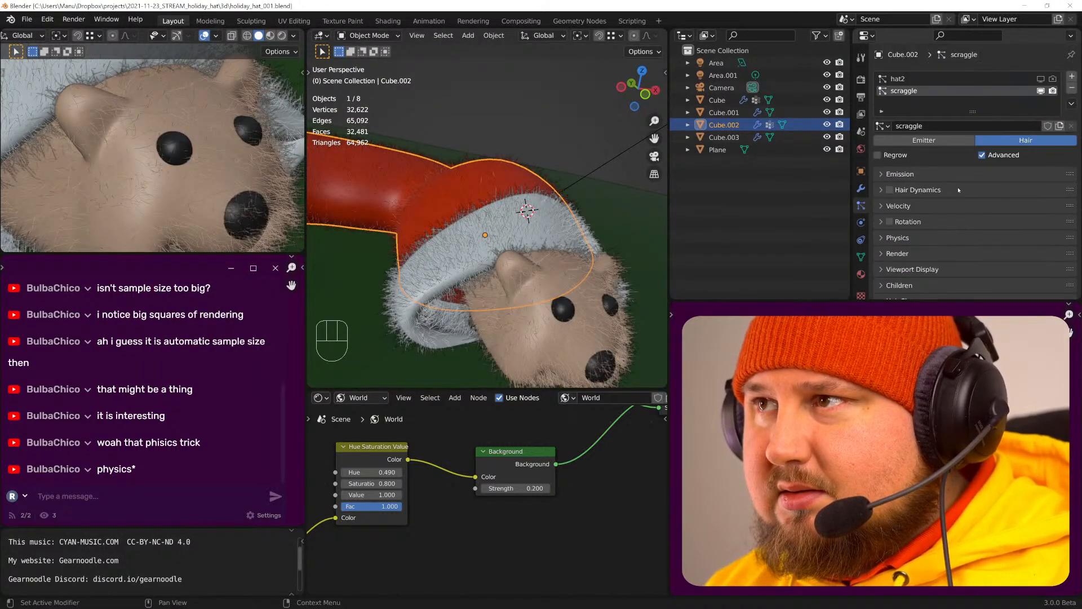
{"action": "left_click", "coordinate": [1040, 90]}
{"action": "left_click", "coordinate": [1040, 81]}
{"action": "left_click", "coordinate": [1041, 81]}
{"action": "left_click", "coordinate": [1052, 79]}
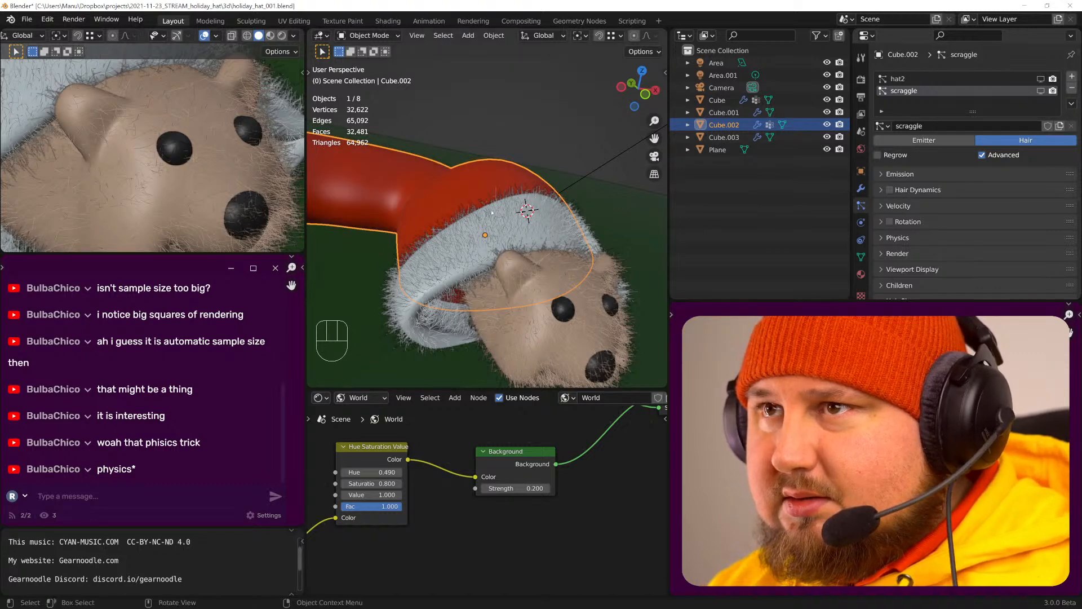
- Hide the scraggle hair of the brim and bear in the viewport and enable their hat1 and ferret fur for rendering
{"action": "left_click", "coordinate": [717, 100]}
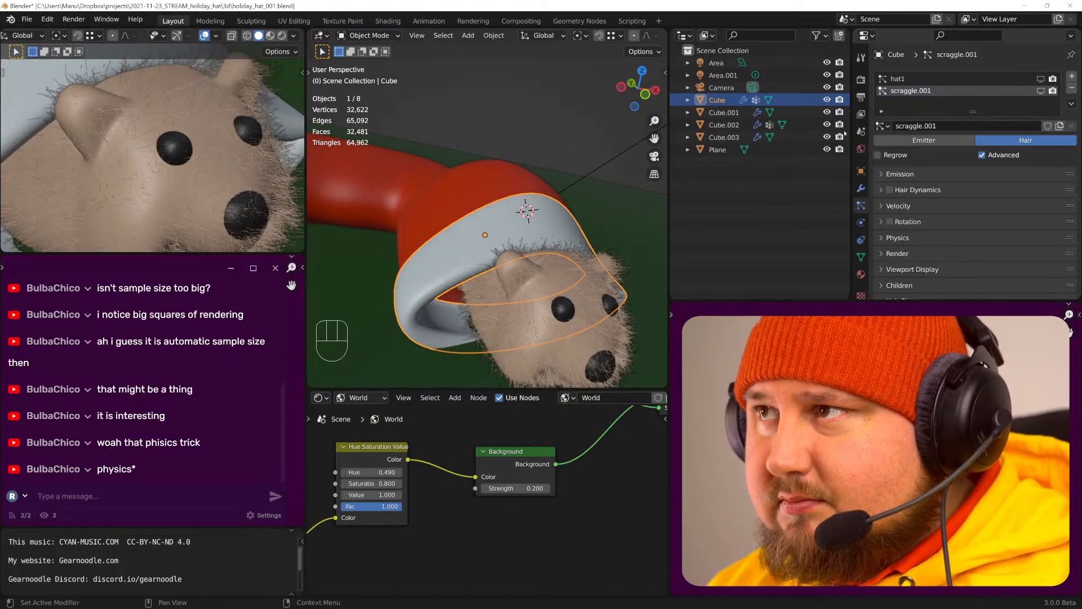
{"action": "left_click", "coordinate": [724, 112]}
{"action": "left_click", "coordinate": [1052, 80]}
{"action": "left_click", "coordinate": [1052, 79]}
{"action": "key", "text": "alt+a"}
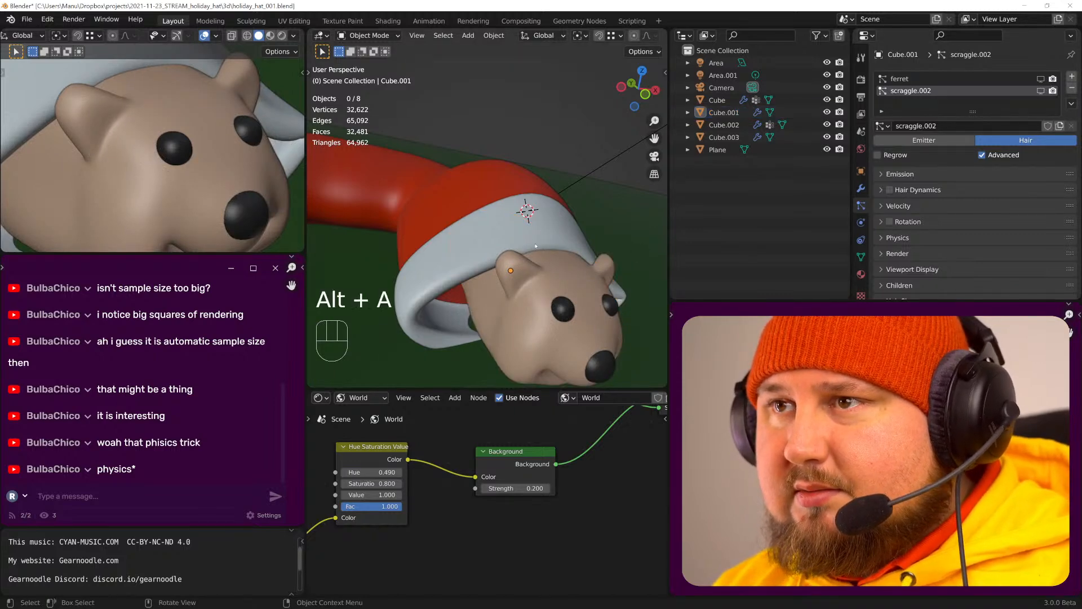
- Save the file and render the scene with the base fur and scraggle layers together
{"action": "key", "text": "ctrl+s"}
{"action": "key", "text": "F12"}
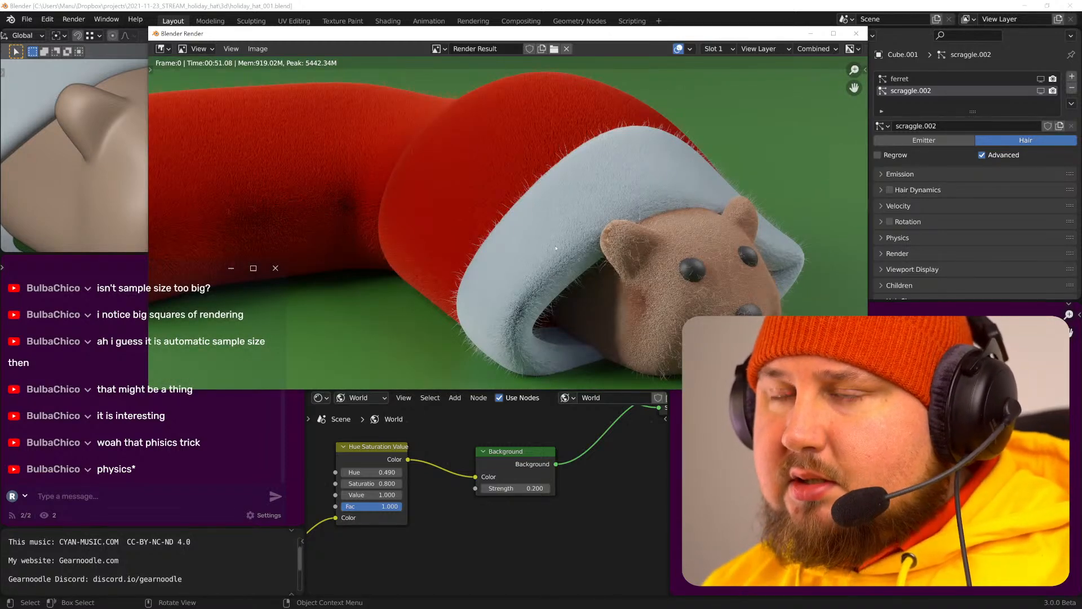
{"action": "middle_click_drag", "start_coordinate": [597, 230], "coordinate": [584, 208]}
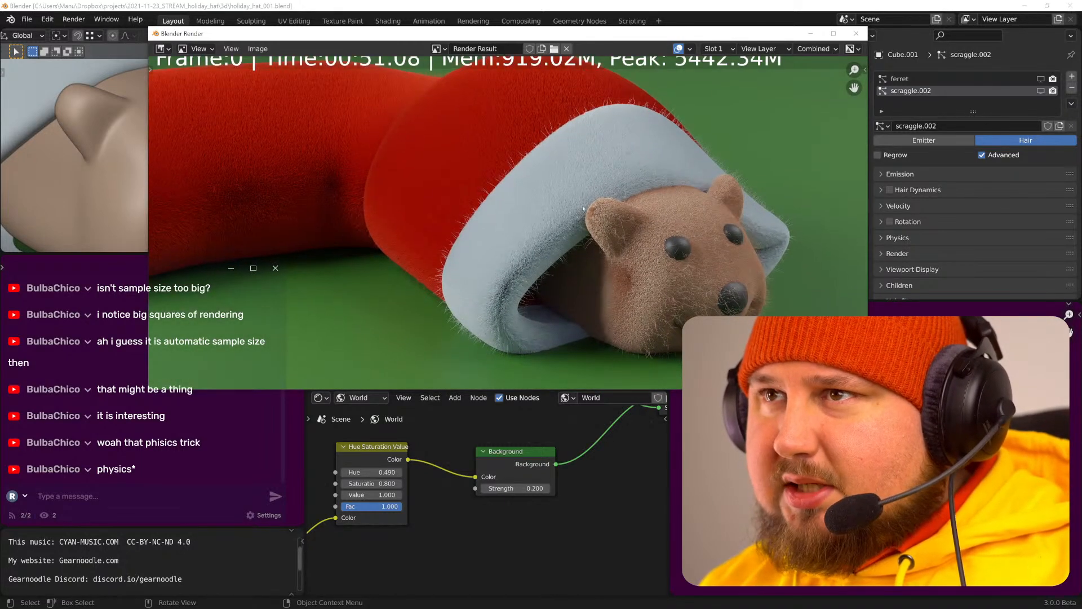
- Examine the rendered hair up close on the white trim, the ferret's head and the red hat
{"action": "scroll", "coordinate": [599, 213], "scroll_direction": "up", "scroll_amount": 2}
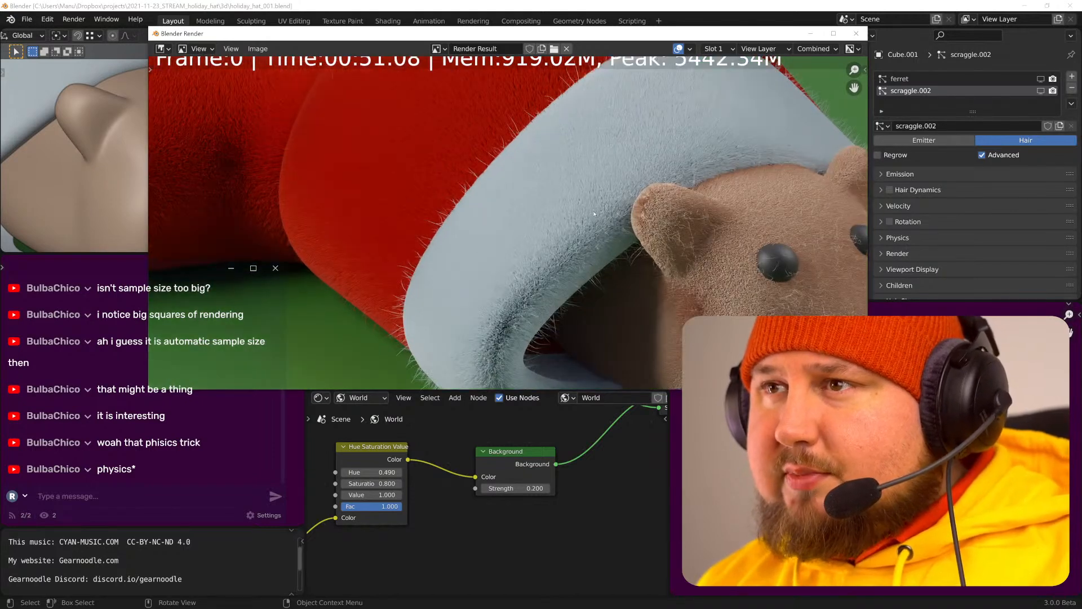
{"action": "scroll", "coordinate": [624, 173], "scroll_direction": "up", "scroll_amount": 4}
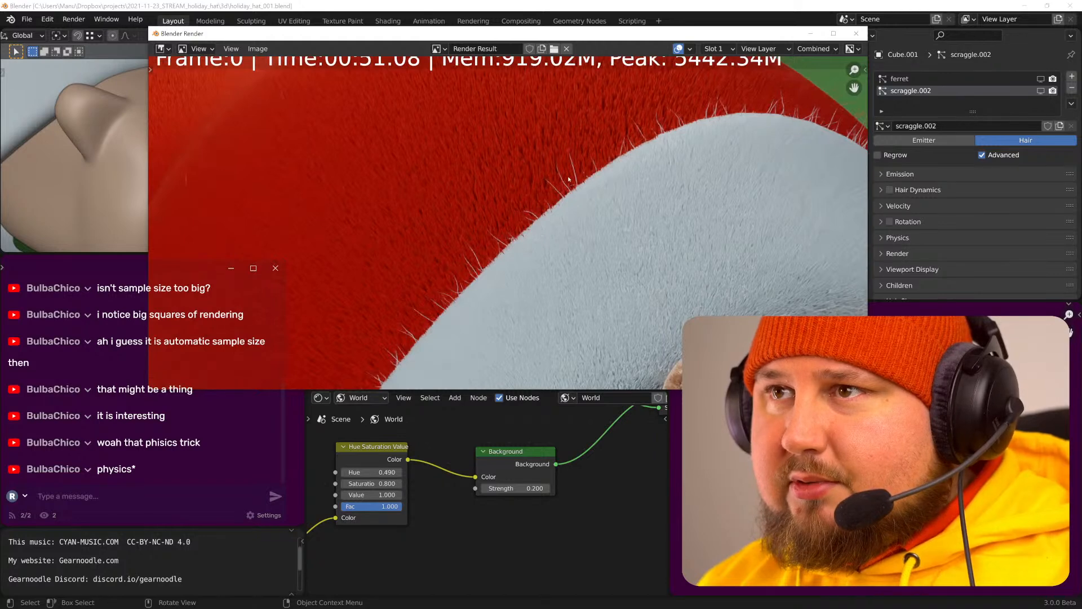
{"action": "scroll", "coordinate": [614, 176], "scroll_direction": "down", "scroll_amount": 2}
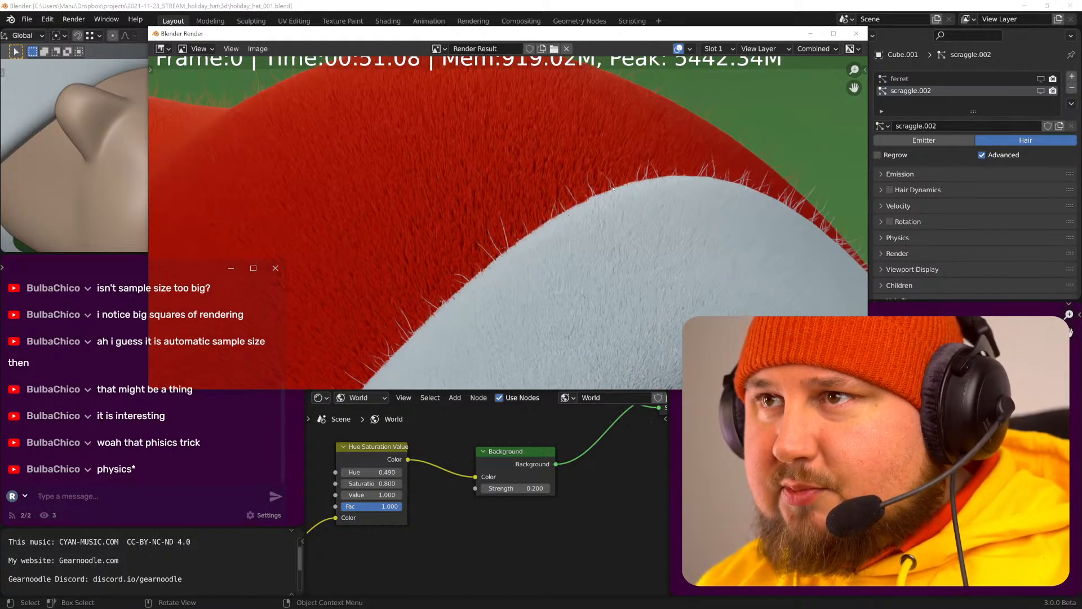
{"action": "scroll", "coordinate": [708, 178], "scroll_direction": "down", "scroll_amount": 1}
{"action": "scroll", "coordinate": [720, 245], "scroll_direction": "down", "scroll_amount": 2}
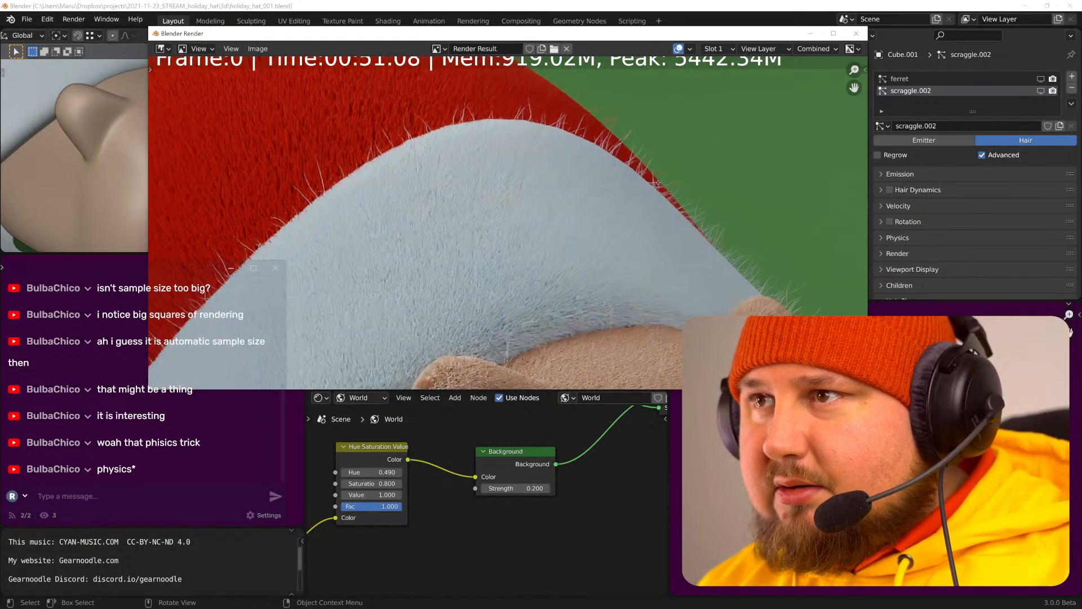
{"action": "middle_click_drag", "start_coordinate": [721, 245], "coordinate": [726, 99]}
{"action": "middle_click_drag", "start_coordinate": [639, 338], "coordinate": [648, 238]}
{"action": "scroll", "coordinate": [634, 226], "scroll_direction": "down", "scroll_amount": 1}
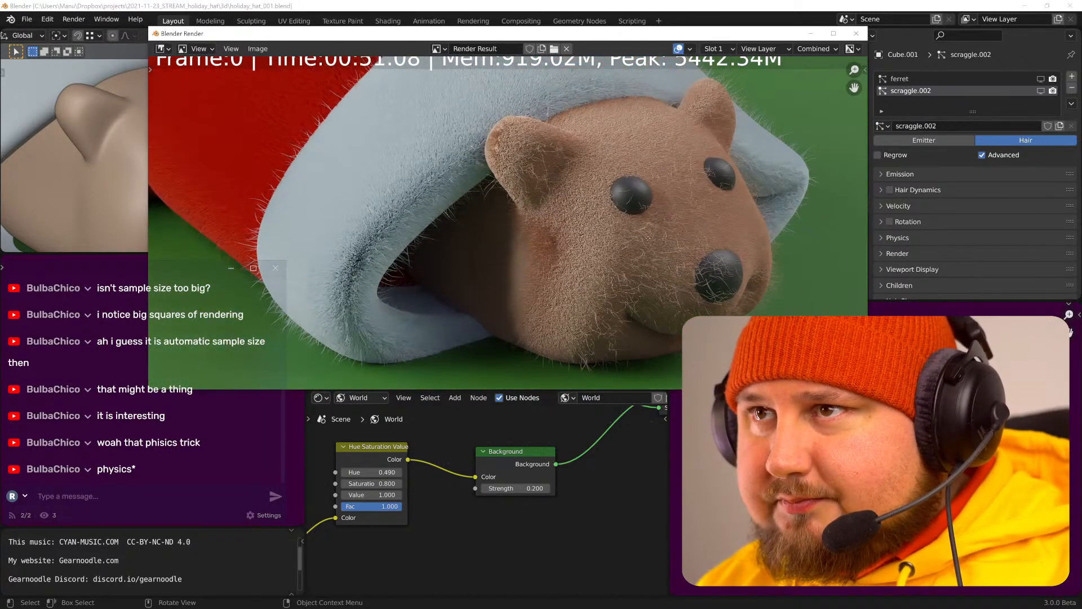
{"action": "scroll", "coordinate": [556, 225], "scroll_direction": "down", "scroll_amount": 3}
{"action": "scroll", "coordinate": [304, 125], "scroll_direction": "up", "scroll_amount": 1}
{"action": "middle_click_drag", "start_coordinate": [305, 125], "coordinate": [653, 210]}
{"action": "scroll", "coordinate": [677, 215], "scroll_direction": "down", "scroll_amount": 3}
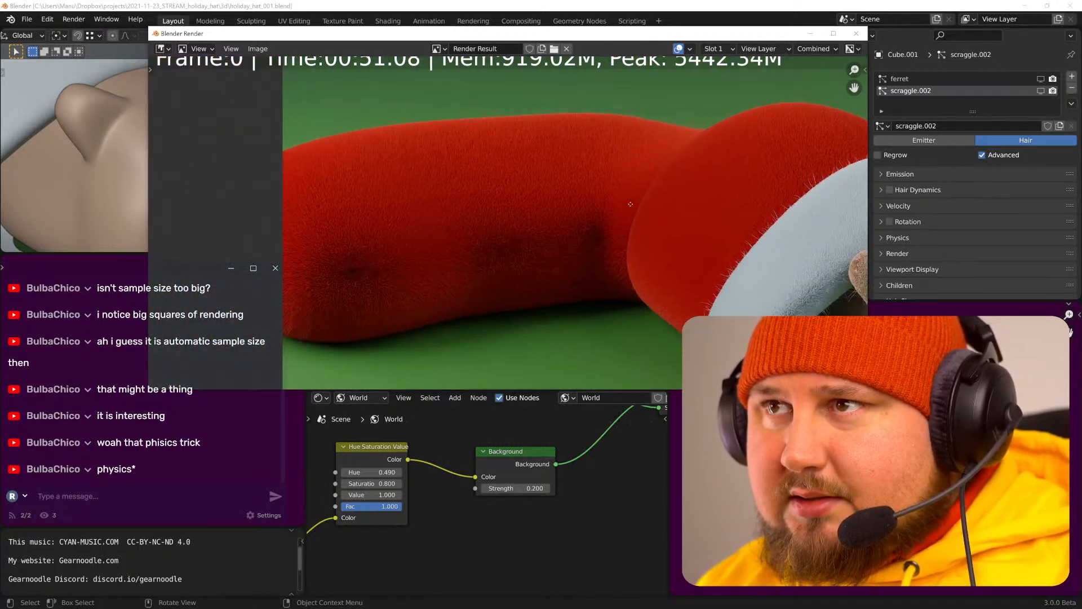
{"action": "scroll", "coordinate": [624, 193], "scroll_direction": "up", "scroll_amount": 2}
{"action": "scroll", "coordinate": [617, 193], "scroll_direction": "down", "scroll_amount": 2}
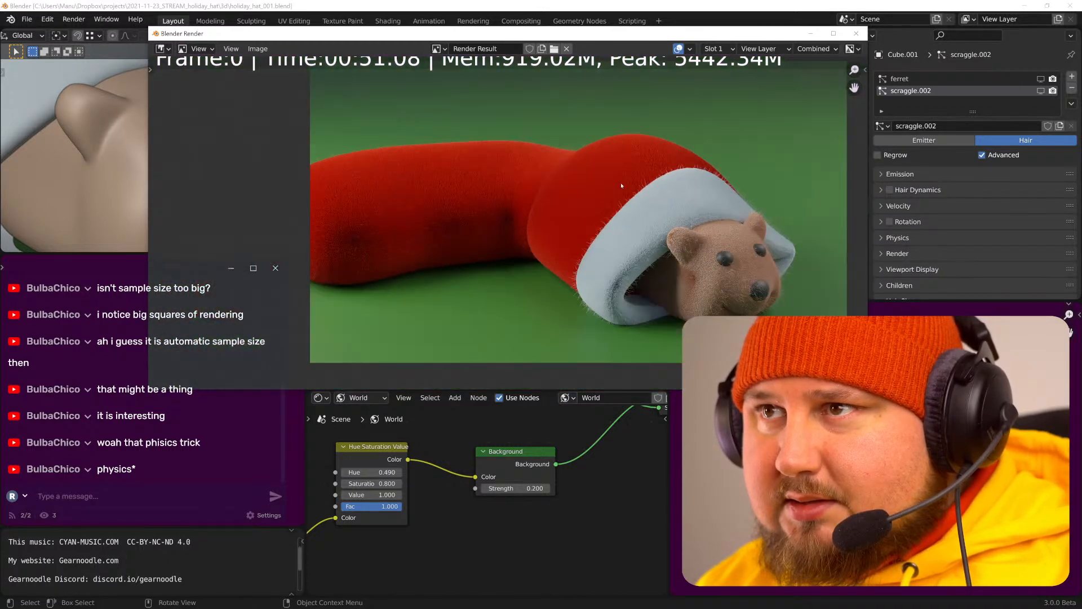
- Review the overall composition and foreground of the finished render, and put the render window away
{"action": "scroll", "coordinate": [611, 215], "scroll_direction": "up", "scroll_amount": 1}
{"action": "scroll", "coordinate": [608, 230], "scroll_direction": "down", "scroll_amount": 1}
{"action": "scroll", "coordinate": [608, 231], "scroll_direction": "up", "scroll_amount": 1}
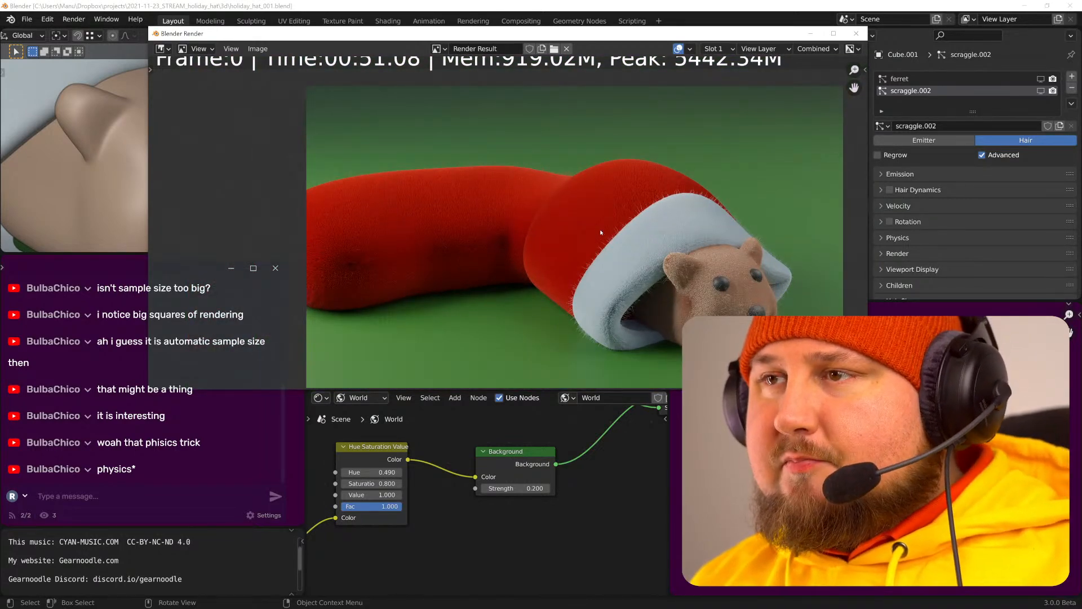
{"action": "middle_click_drag", "start_coordinate": [589, 244], "coordinate": [586, 156]}
{"action": "scroll", "coordinate": [558, 265], "scroll_direction": "up", "scroll_amount": 2}
{"action": "middle_click_drag", "start_coordinate": [598, 286], "coordinate": [594, 262]}
{"action": "scroll", "coordinate": [560, 272], "scroll_direction": "up", "scroll_amount": 3}
{"action": "scroll", "coordinate": [578, 277], "scroll_direction": "down", "scroll_amount": 3}
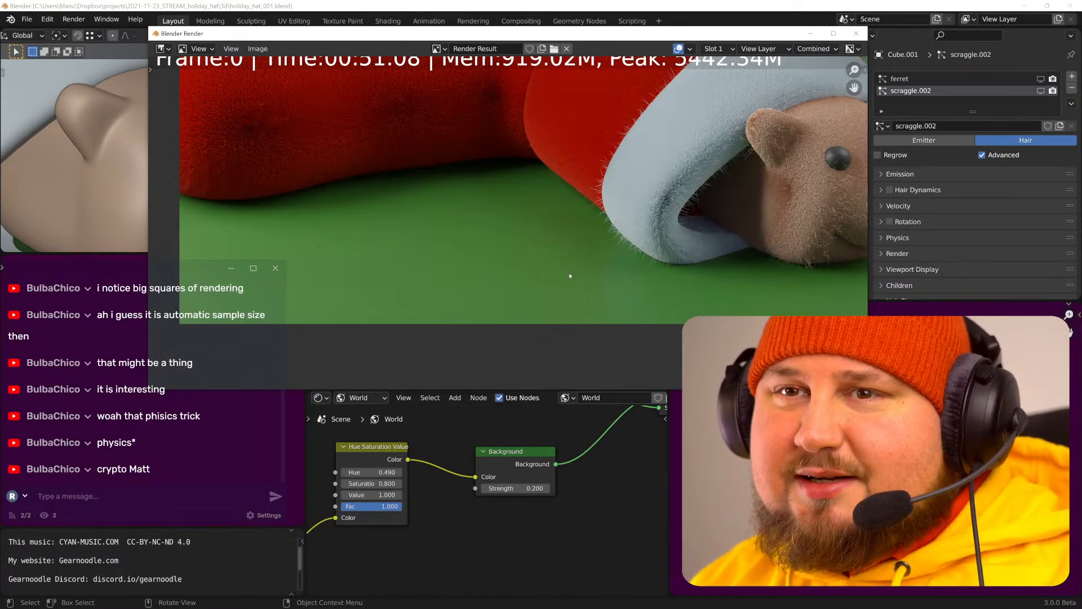
{"action": "middle_click_drag", "start_coordinate": [590, 270], "coordinate": [504, 268]}
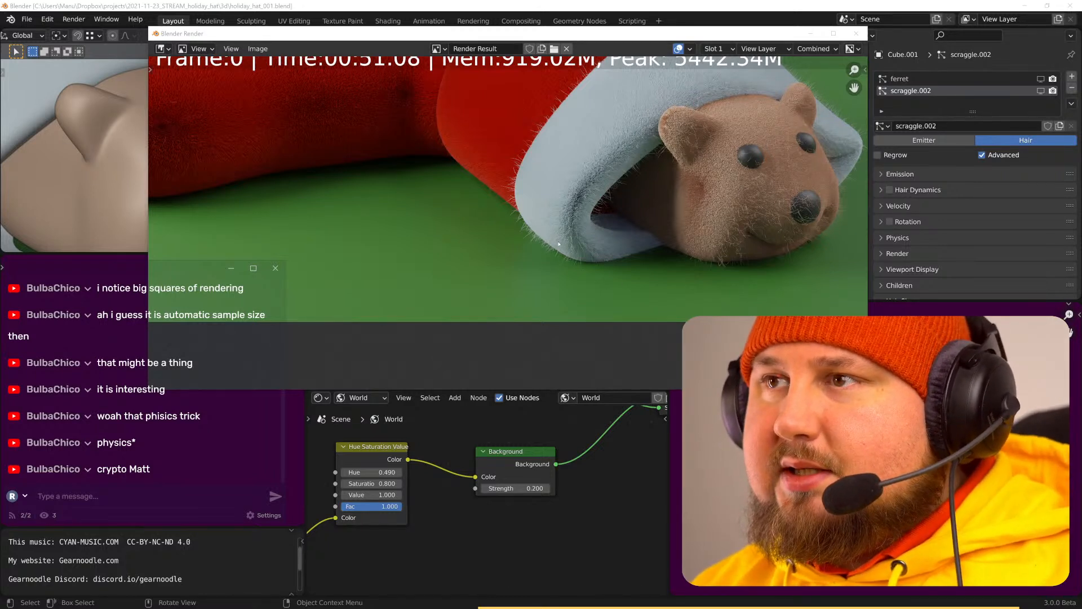
{"action": "scroll", "coordinate": [631, 244], "scroll_direction": "down", "scroll_amount": 3}
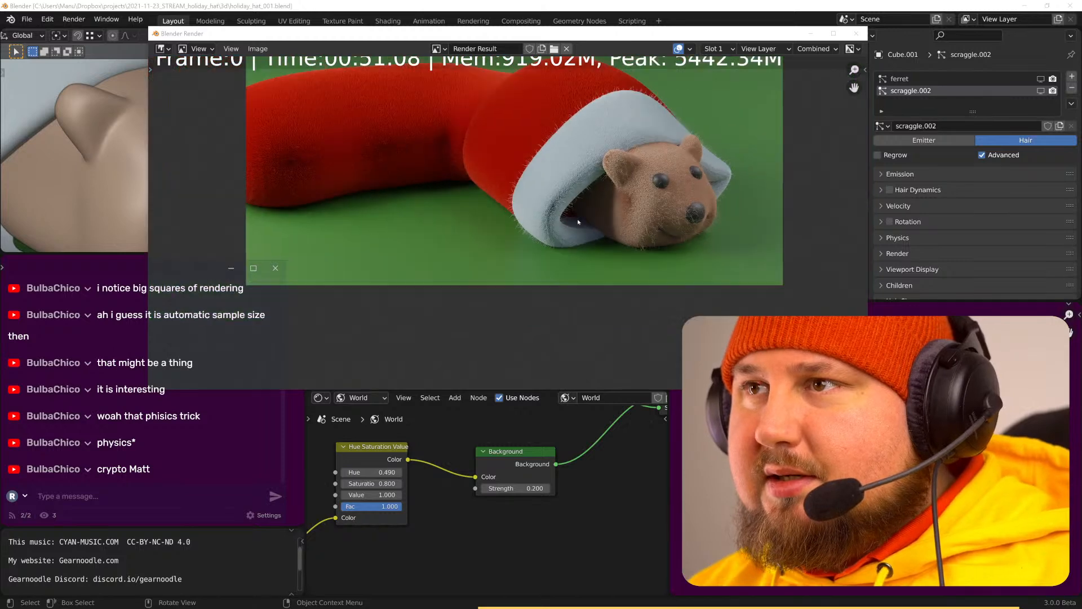
{"action": "middle_click_drag", "start_coordinate": [593, 276], "coordinate": [594, 274]}
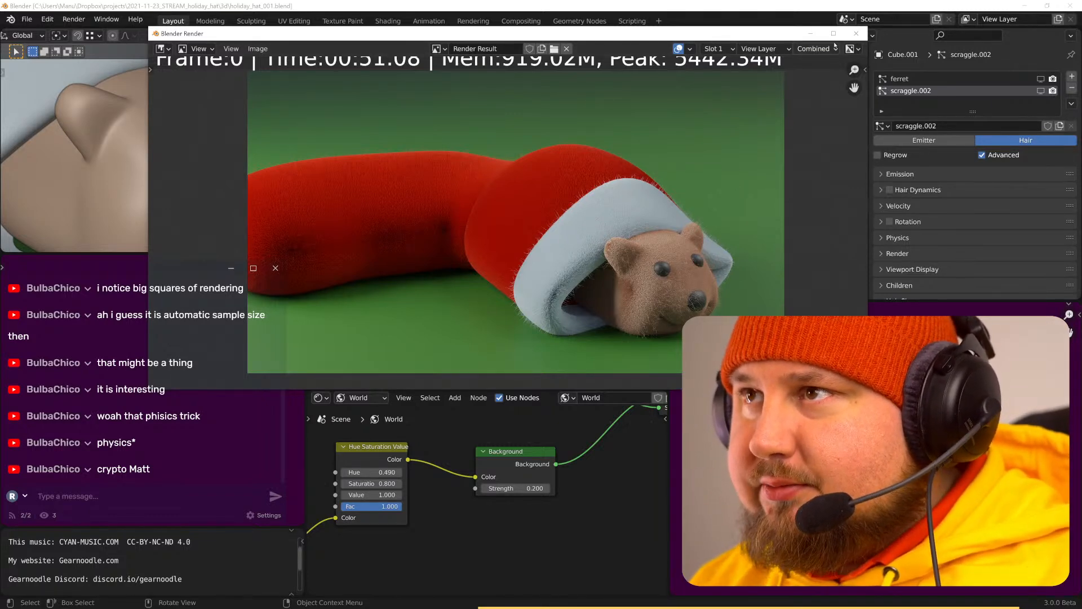
{"action": "left_click", "coordinate": [811, 34]}
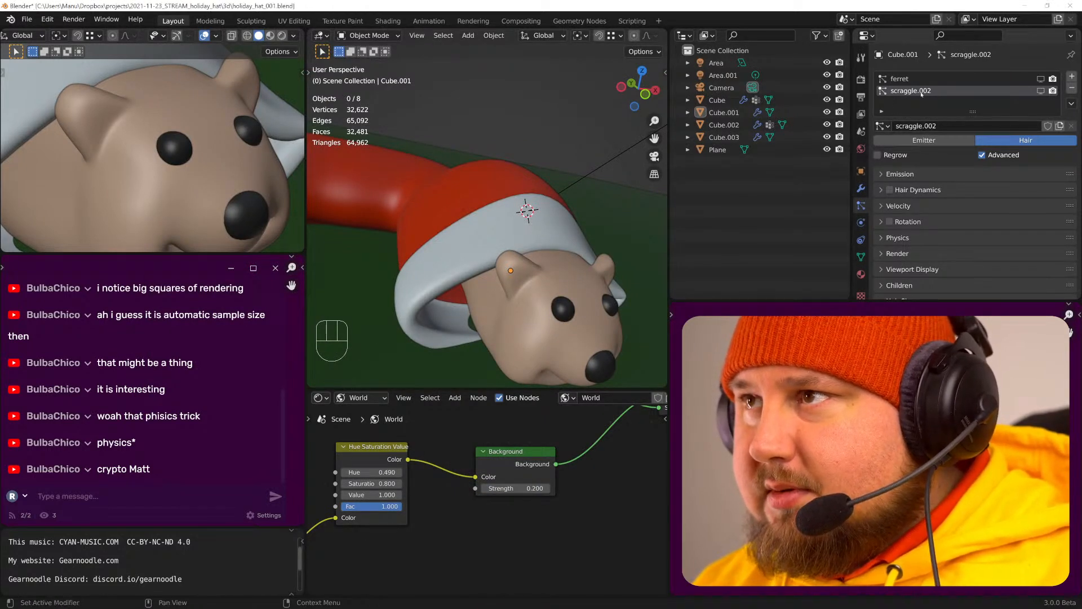
- Set the emission number of the ferret's scraggle.002 hair system to 41000
{"action": "left_click", "coordinate": [900, 174]}
{"action": "left_click", "coordinate": [992, 191]}
{"action": "type", "text": "41000"}
{"action": "key", "text": "Return"}
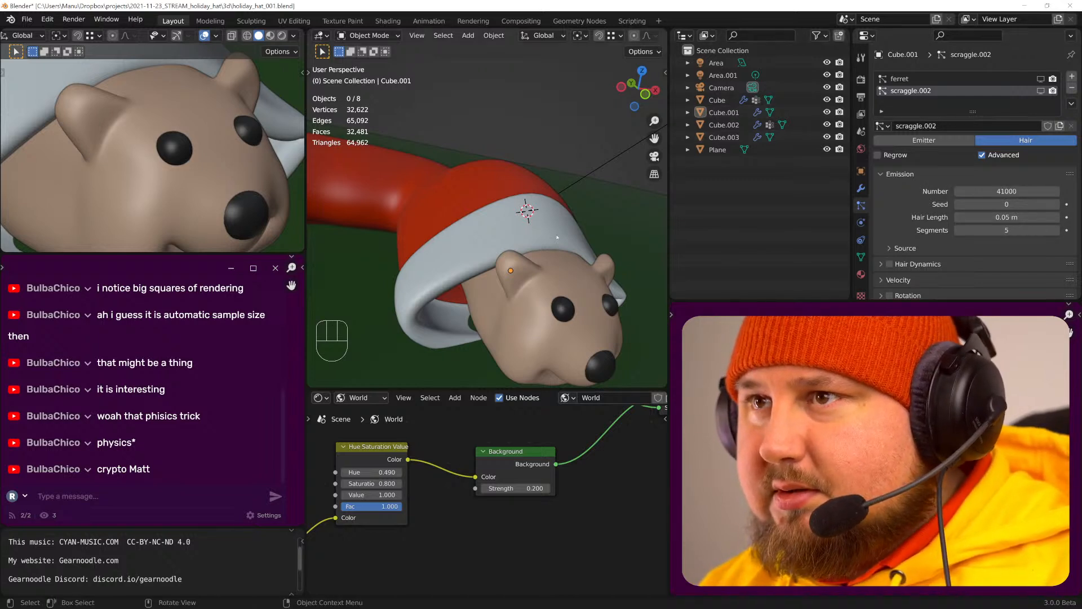
- Copy the 41000 hair count to the scraggle systems of the white hat trim and the red hat
{"action": "left_click", "coordinate": [553, 281]}
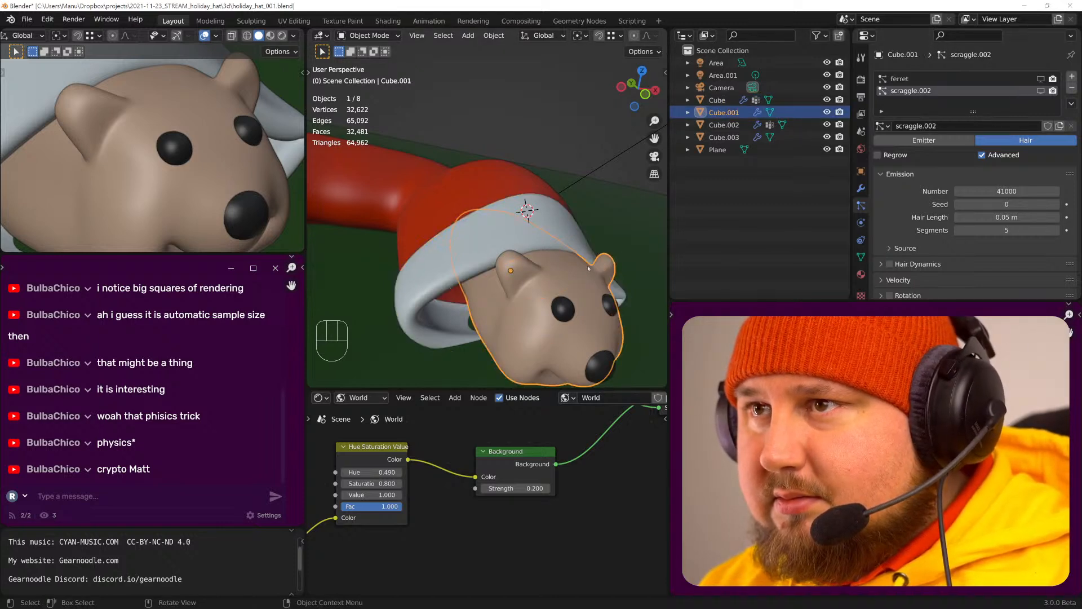
{"action": "key", "text": "ctrl+c"}
{"action": "left_click", "coordinate": [558, 232]}
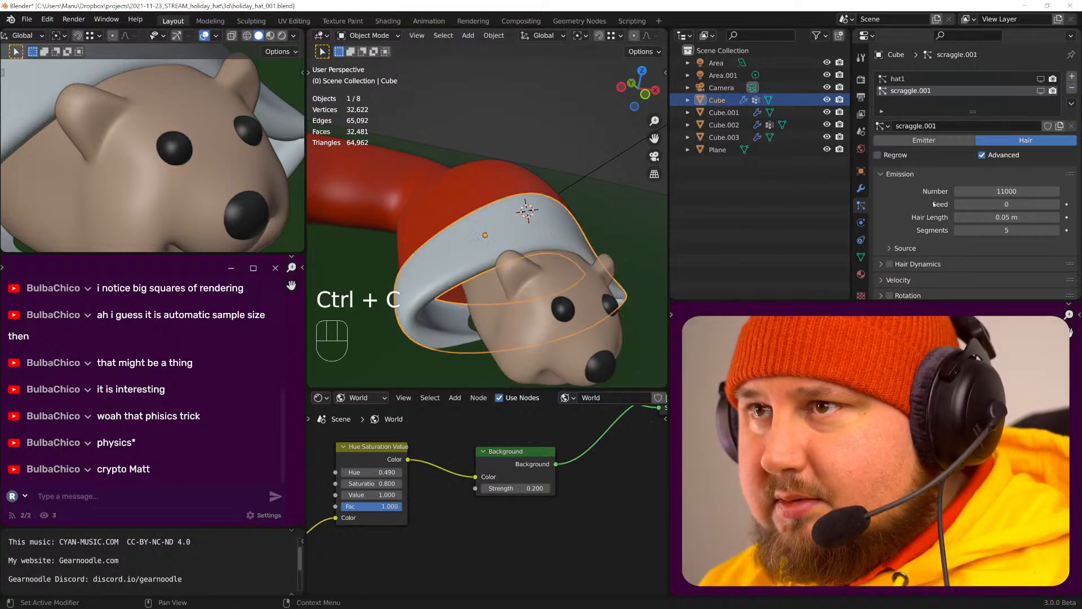
{"action": "key", "text": "ctrl+v"}
{"action": "left_click", "coordinate": [533, 183]}
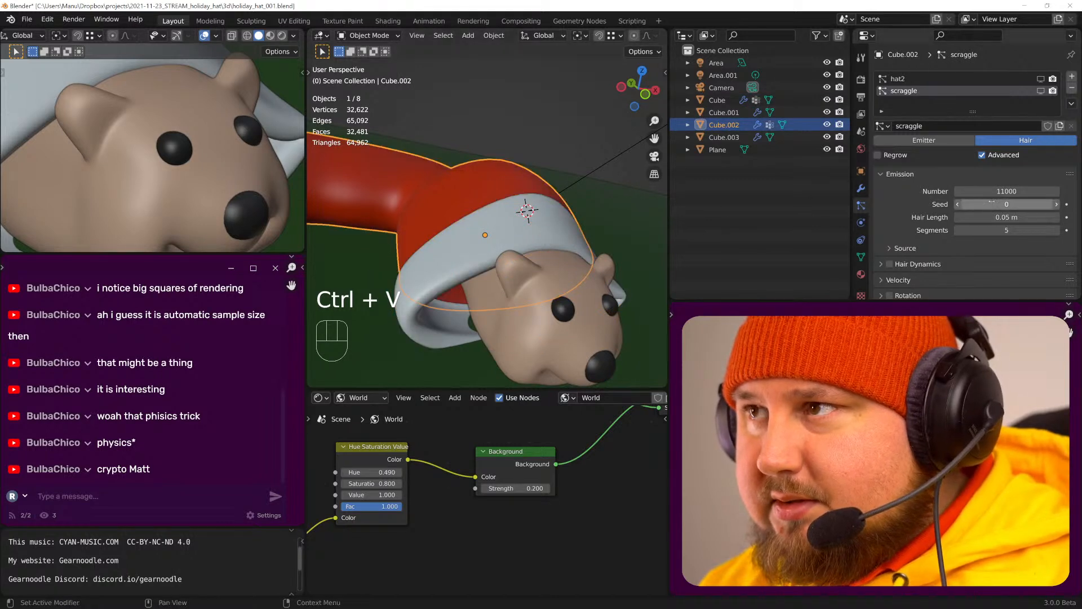
{"action": "key", "text": "ctrl+v"}
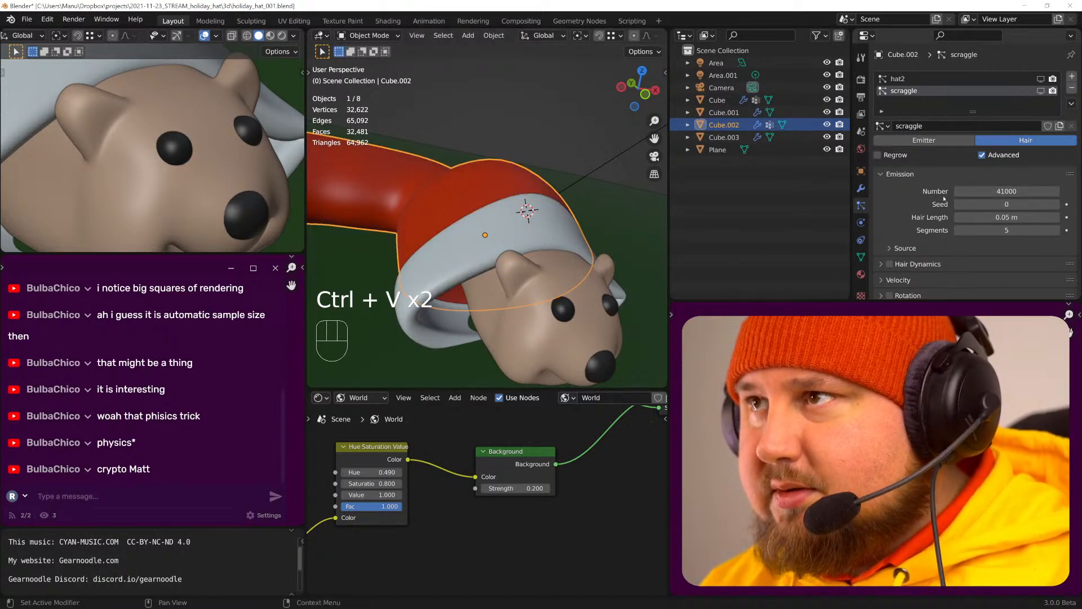
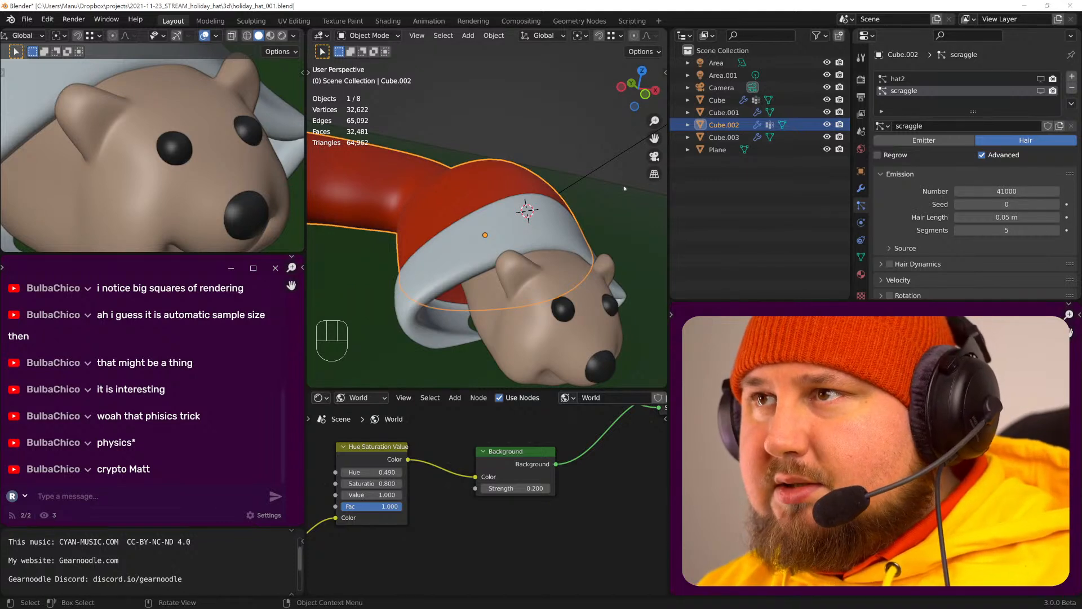
- Move the ferret, the white trim and the red hat into a new collection named hair_objects
{"action": "left_click", "coordinate": [573, 276]}
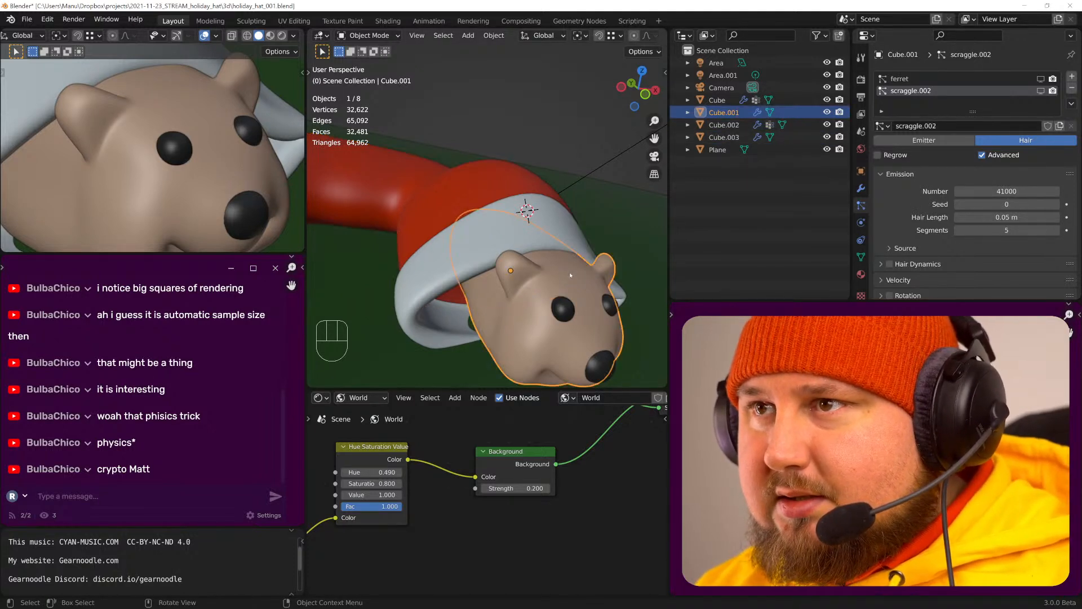
{"action": "left_click", "coordinate": [533, 219], "text": "shift"}
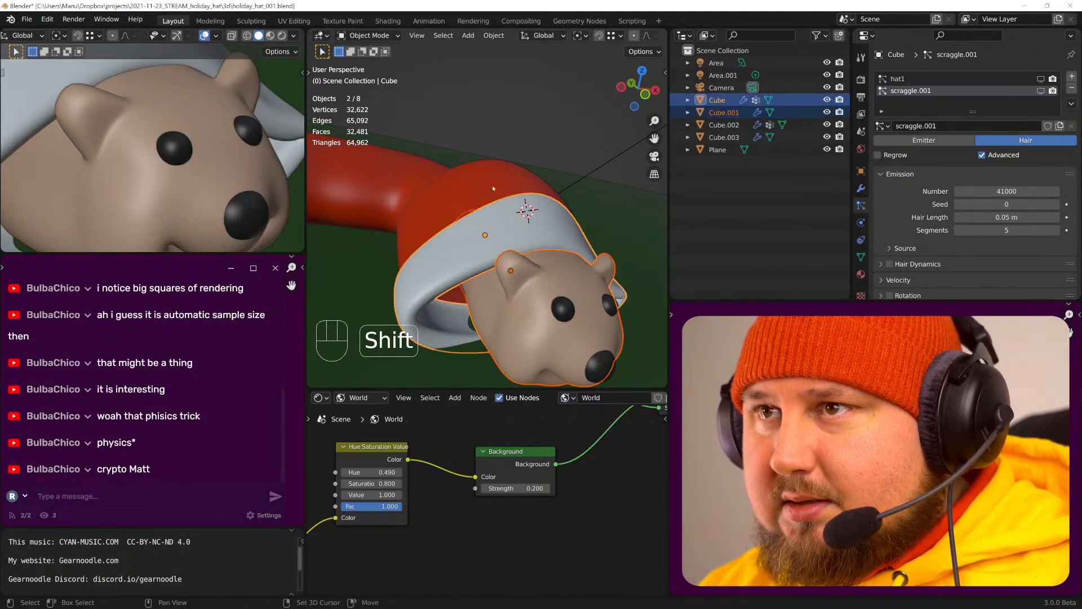
{"action": "left_click", "coordinate": [494, 187], "text": "shift"}
{"action": "key", "text": "m"}
{"action": "left_click", "coordinate": [525, 210]}
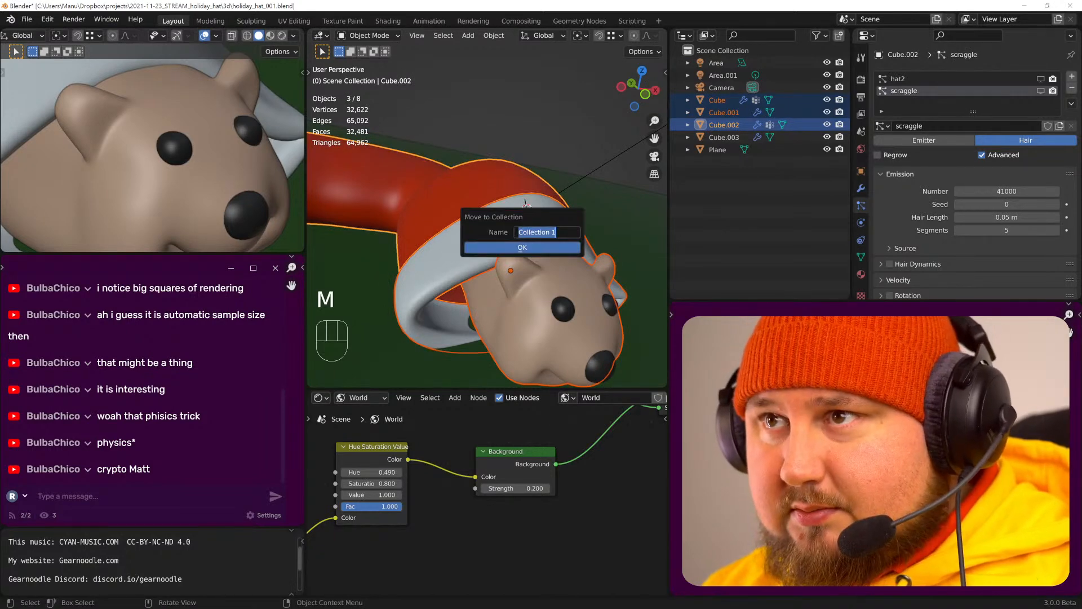
{"action": "type", "text": "hair_objects"}
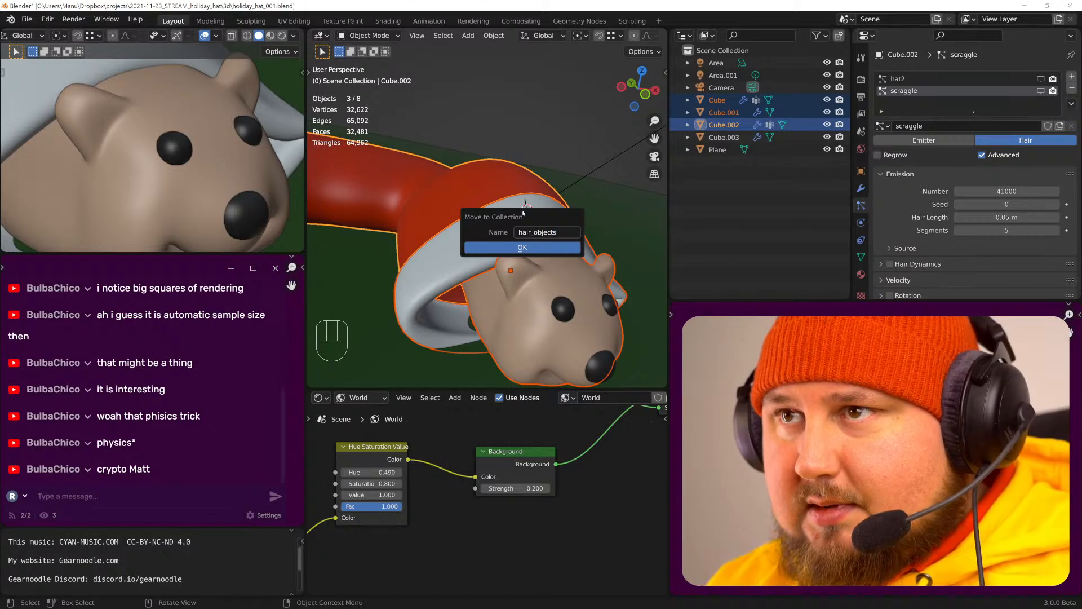
{"action": "key", "text": "Return"}
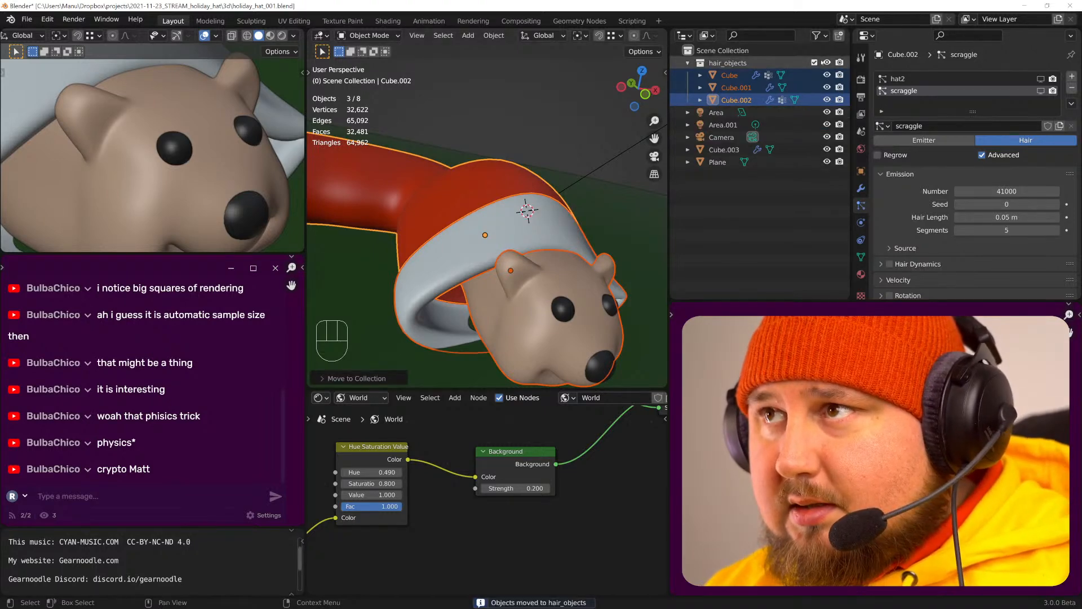
- Exclude the hair_objects collection temporarily, preview the scene in rendered shading, and restore solid shading and the collection
{"action": "left_click", "coordinate": [815, 63]}
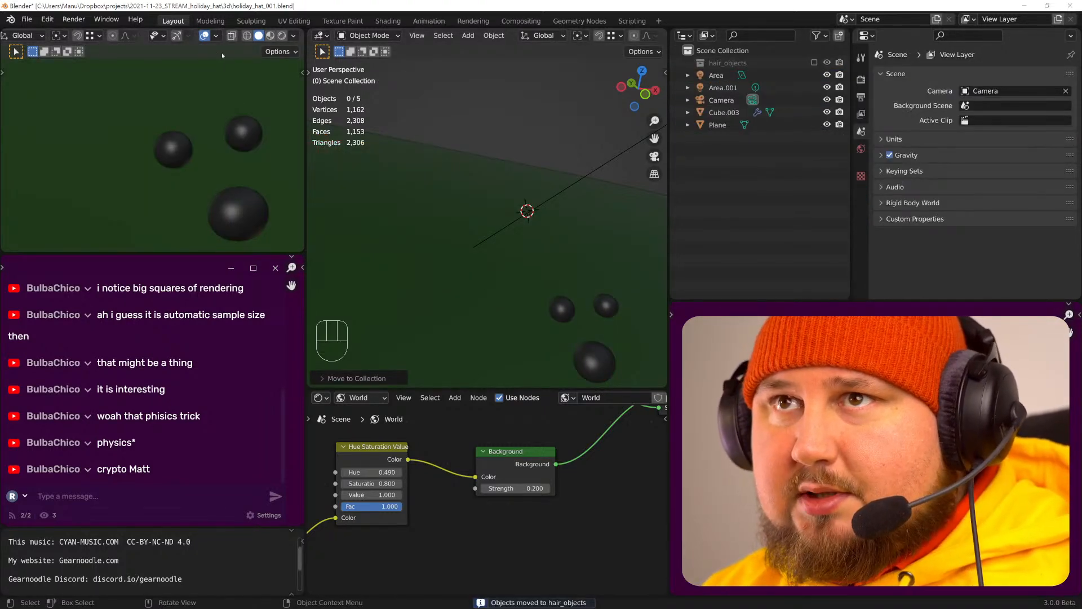
{"action": "left_click", "coordinate": [282, 36]}
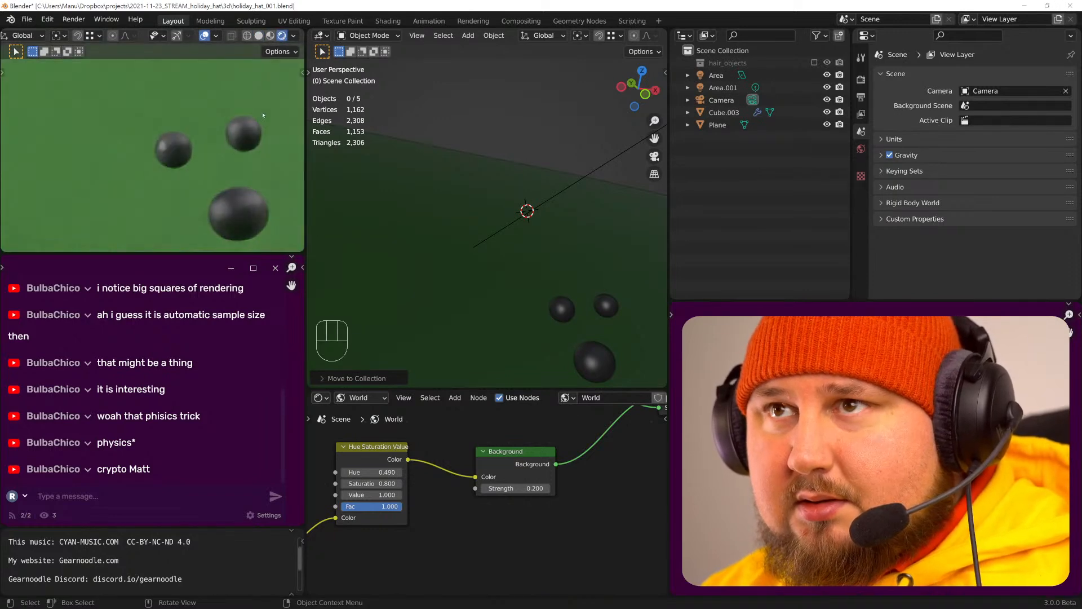
{"action": "left_click", "coordinate": [259, 36]}
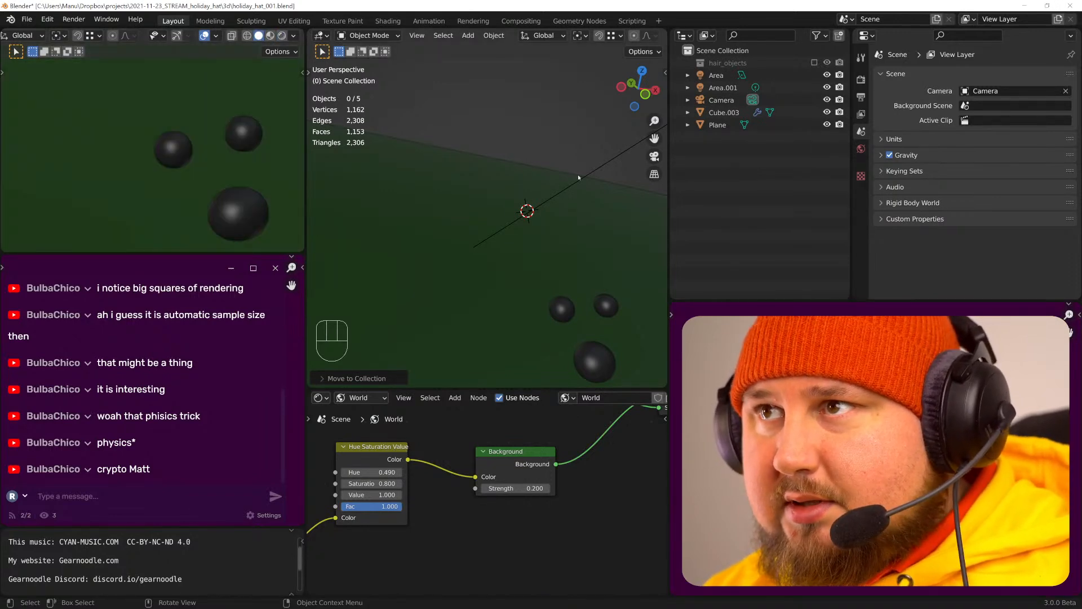
{"action": "left_click", "coordinate": [814, 63]}
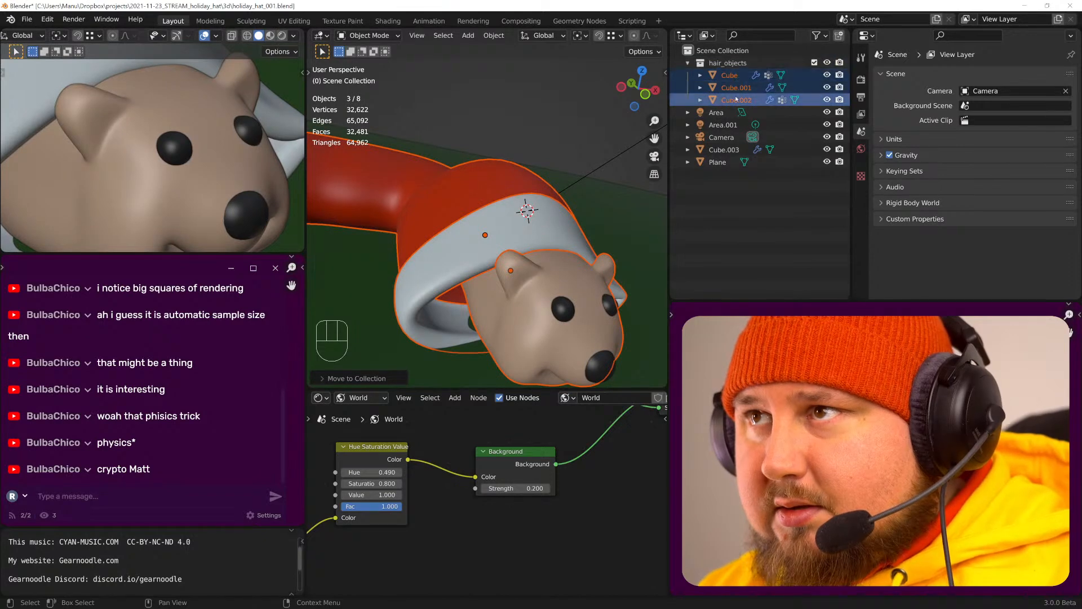
- Check the particle systems of Cube.002, Cube.001 and Cube in the hair_objects collection
{"action": "left_click", "coordinate": [782, 99]}
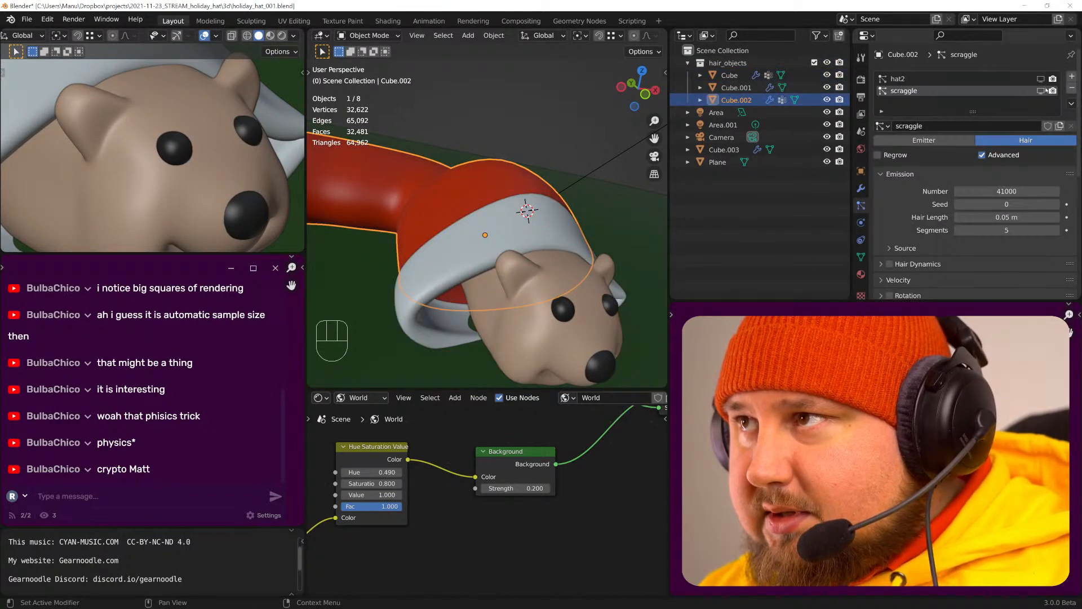
{"action": "left_click", "coordinate": [739, 91]}
{"action": "left_click", "coordinate": [746, 76]}
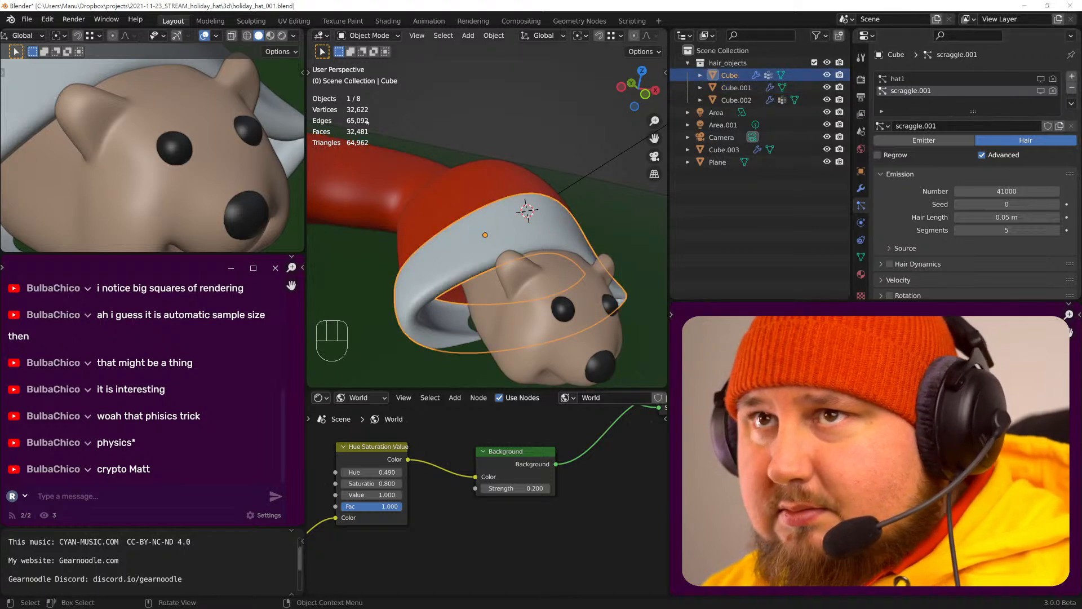
- Show the scene through the camera in the small viewport with rendered shading, framed on the hat and ferret
{"action": "key", "text": "KP_0"}
{"action": "scroll", "coordinate": [183, 149], "scroll_direction": "down", "scroll_amount": 1}
{"action": "middle_click_drag", "start_coordinate": [184, 149], "coordinate": [252, 160], "text": "shift"}
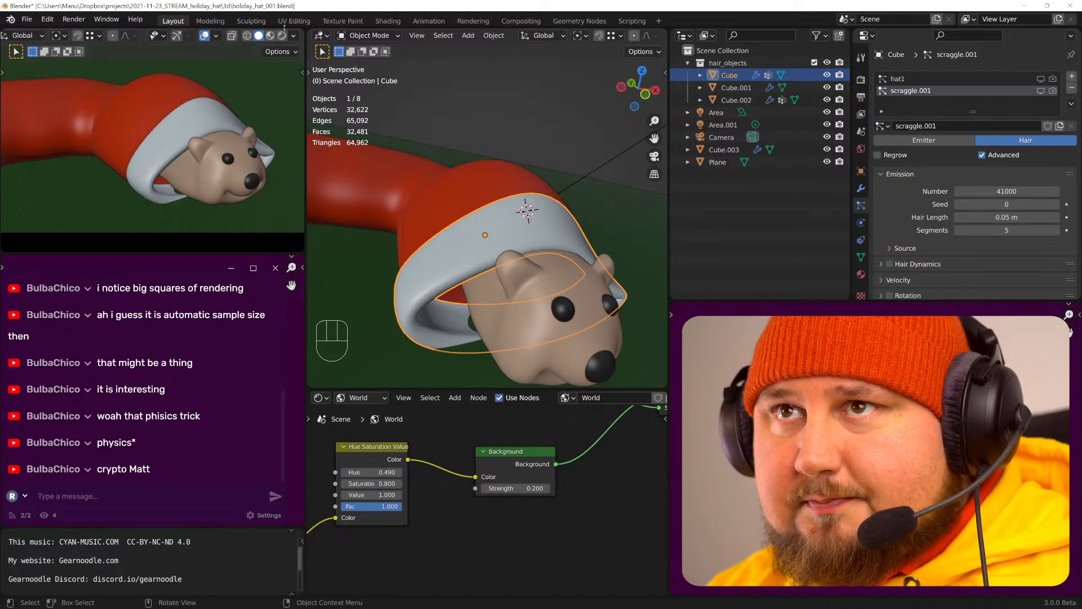
{"action": "left_click", "coordinate": [282, 36]}
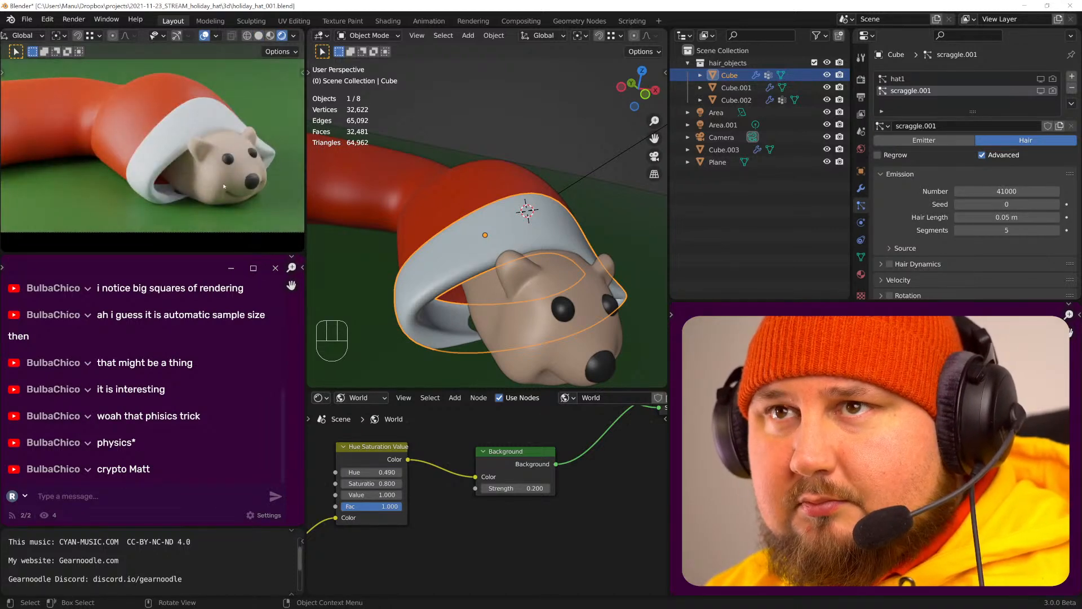
{"action": "scroll", "coordinate": [172, 176], "scroll_direction": "down", "scroll_amount": 3}
{"action": "scroll", "coordinate": [169, 172], "scroll_direction": "up", "scroll_amount": 2}
{"action": "middle_click_drag", "start_coordinate": [165, 169], "coordinate": [189, 135], "text": "shift"}
{"action": "scroll", "coordinate": [191, 179], "scroll_direction": "up", "scroll_amount": 4}
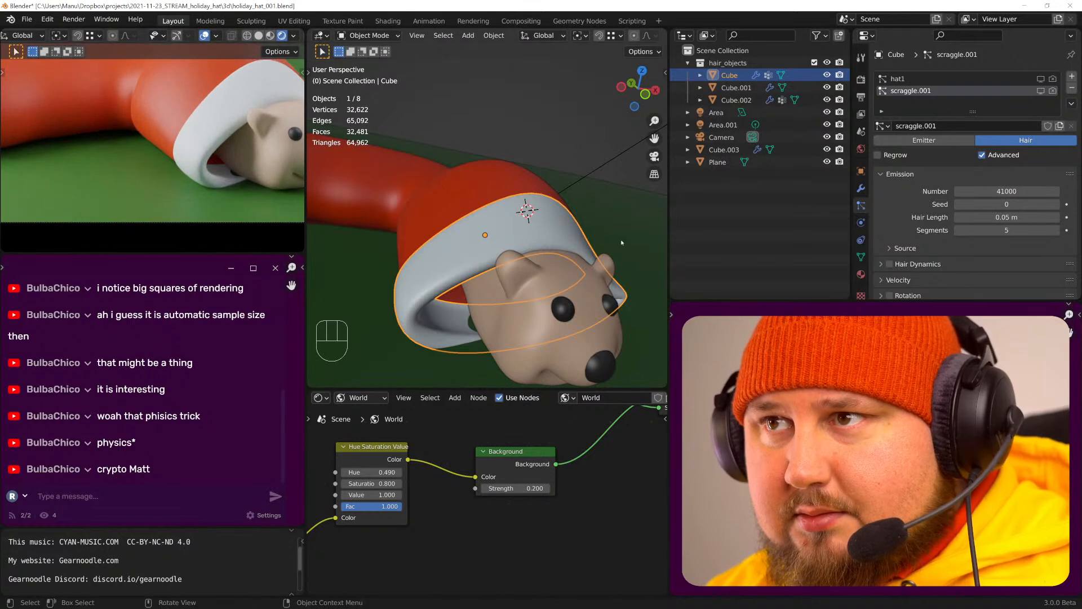
- Show the ground plane's material in the shader editor and add a Voronoi Texture node beside the Principled BSDF
{"action": "left_click", "coordinate": [622, 242]}
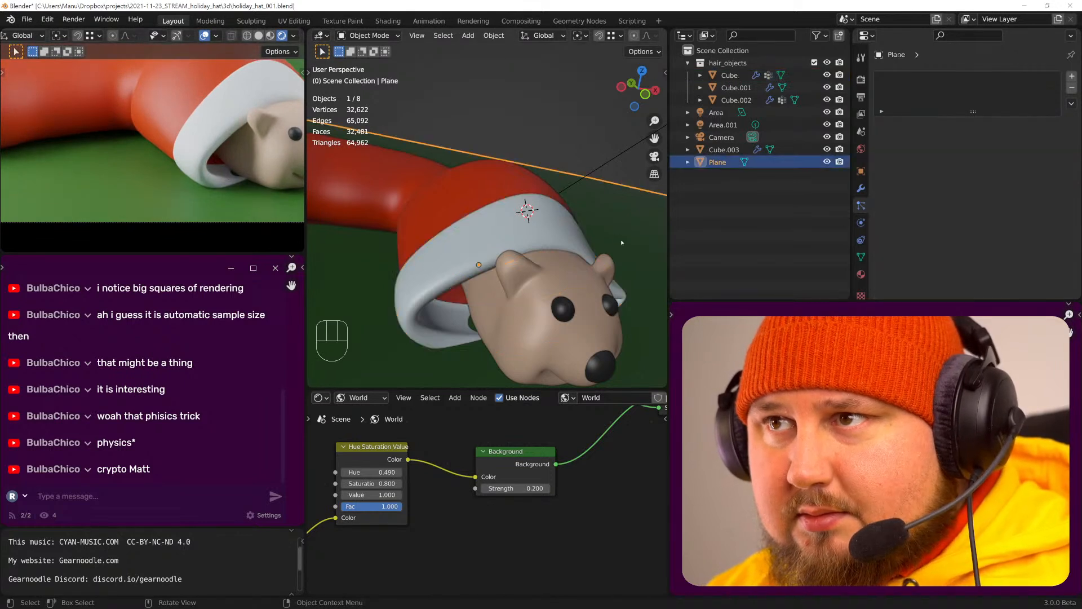
{"action": "left_click", "coordinate": [360, 398]}
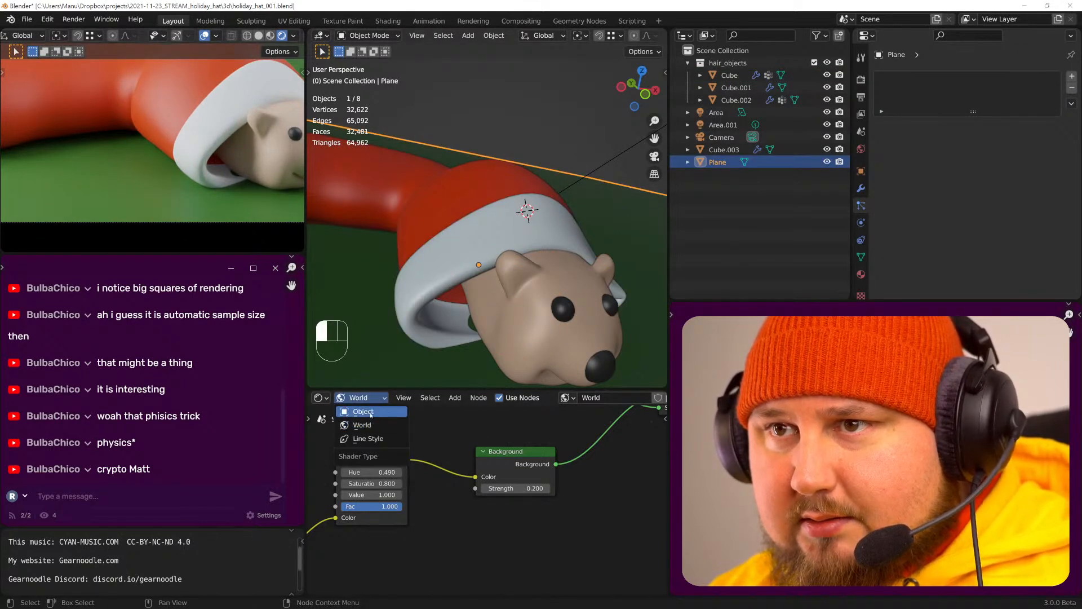
{"action": "left_click", "coordinate": [363, 412]}
{"action": "middle_click_drag", "start_coordinate": [514, 479], "coordinate": [496, 495]}
{"action": "key", "text": "shift+a"}
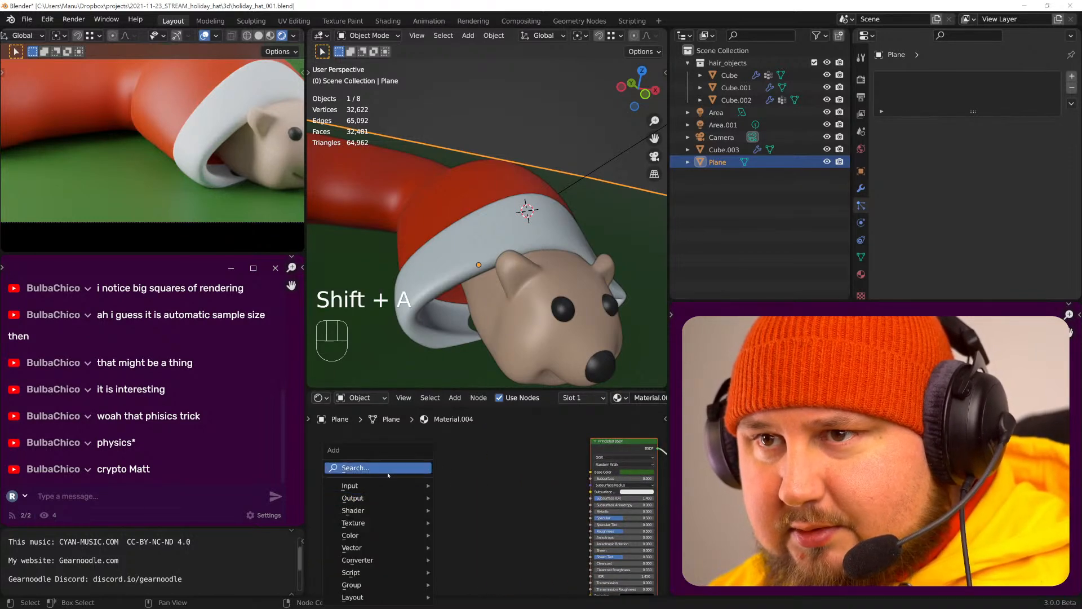
{"action": "left_click", "coordinate": [349, 466]}
{"action": "type", "text": "voro"}
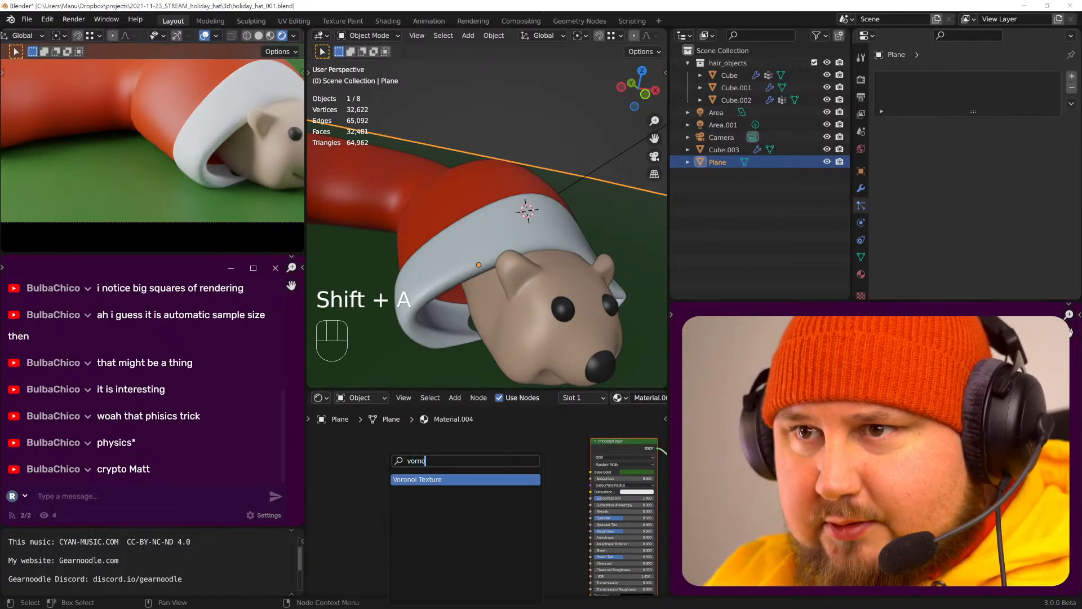
{"action": "key", "text": "Return"}
{"action": "left_click", "coordinate": [387, 470]}
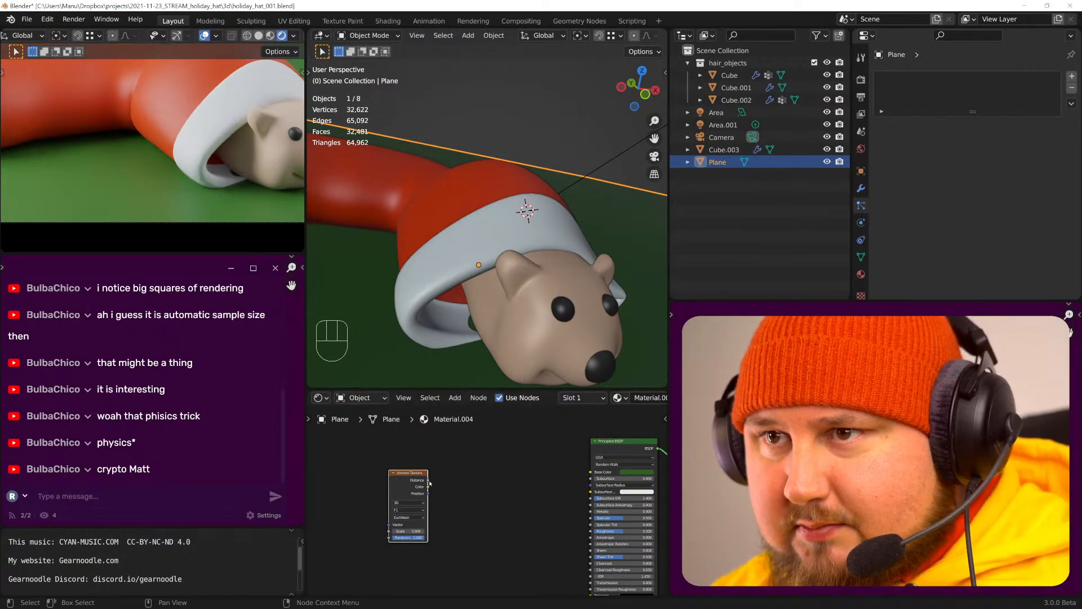
- Add a ColorRamp node between the Voronoi and Principled nodes and paste the green base color into its end stop
{"action": "left_click_drag", "start_coordinate": [429, 487], "coordinate": [452, 487]}
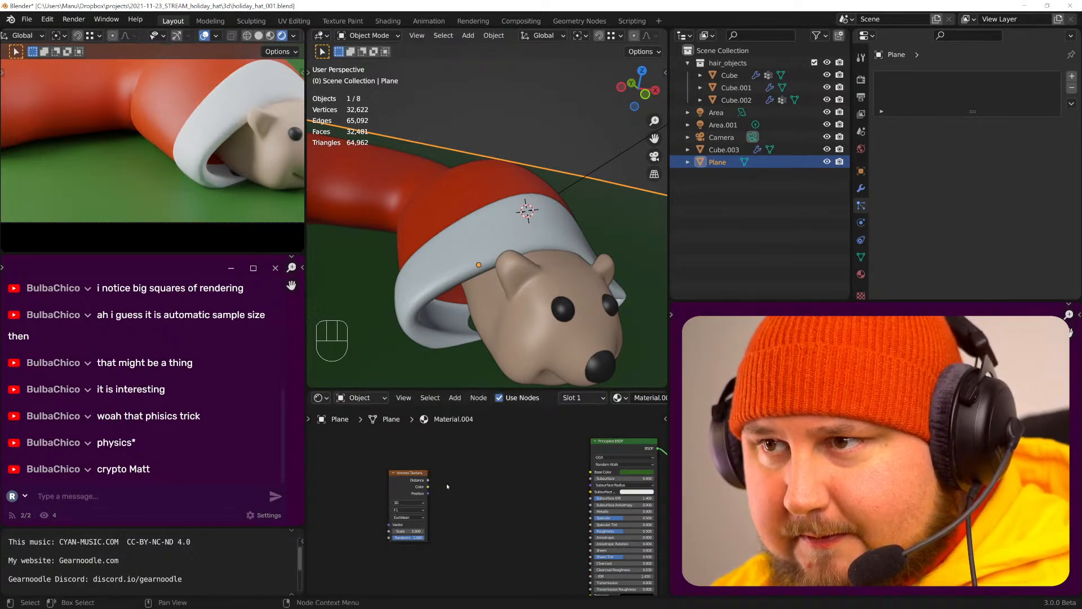
{"action": "key", "text": "shift+a"}
{"action": "left_click", "coordinate": [424, 468]}
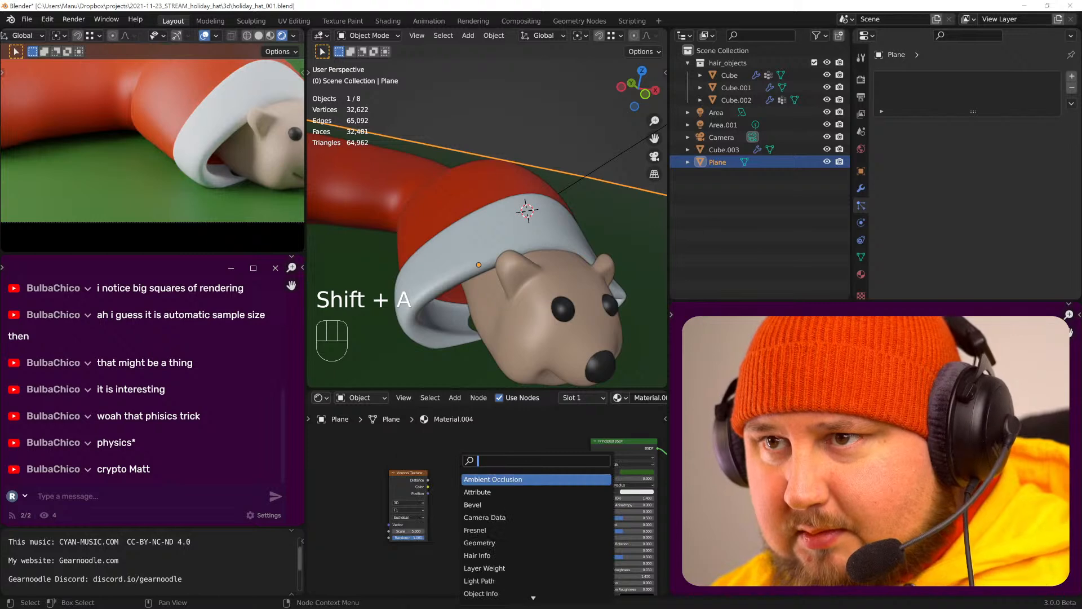
{"action": "type", "text": "ramp"}
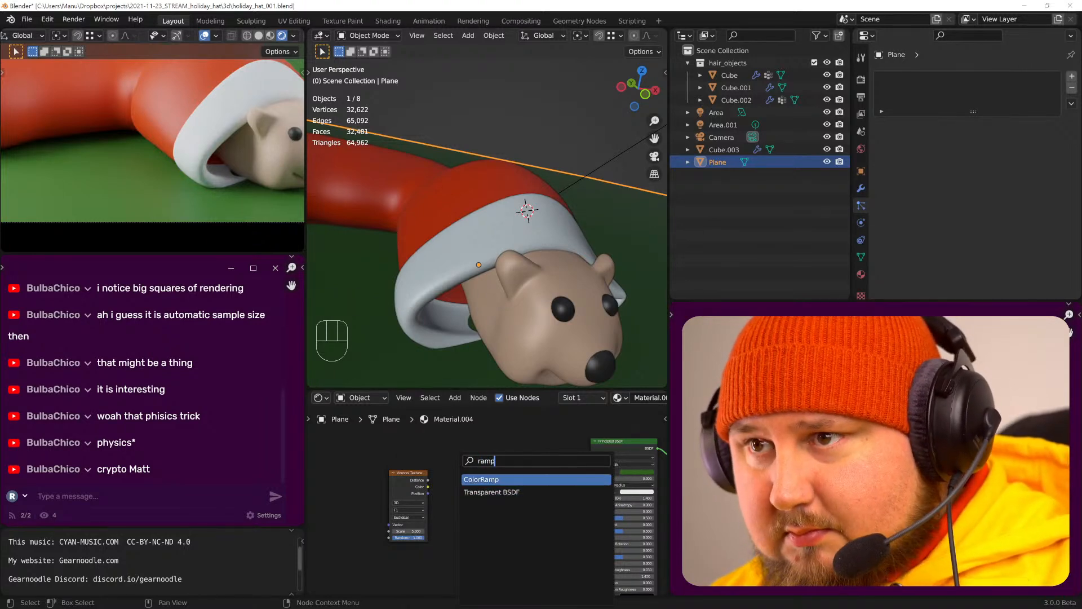
{"action": "key", "text": "Return"}
{"action": "left_click", "coordinate": [508, 453]}
{"action": "key", "text": "ctrl+c"}
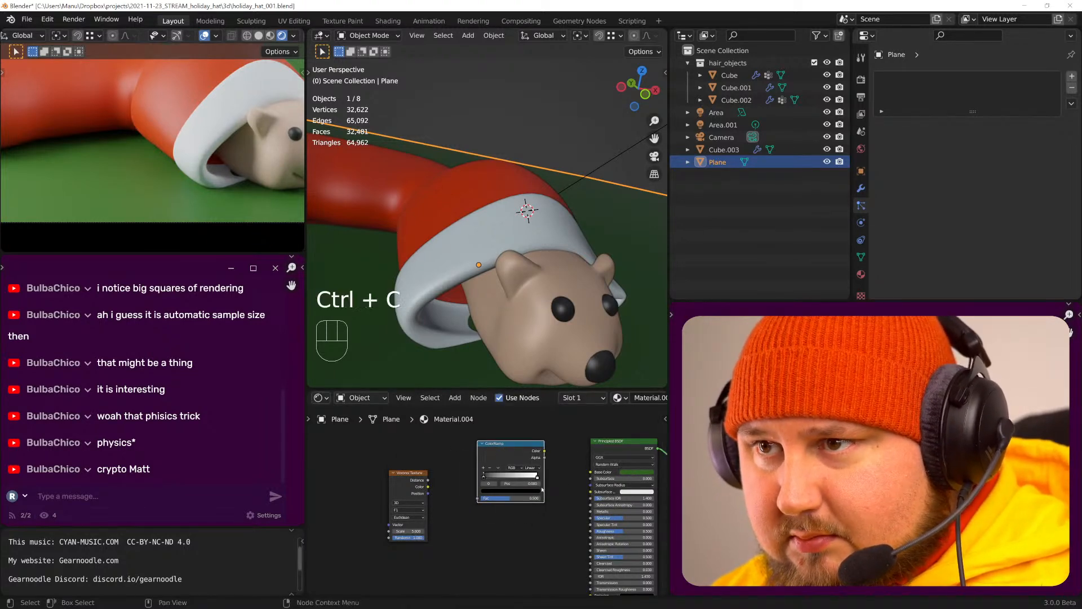
{"action": "key", "text": "ctrl+v"}
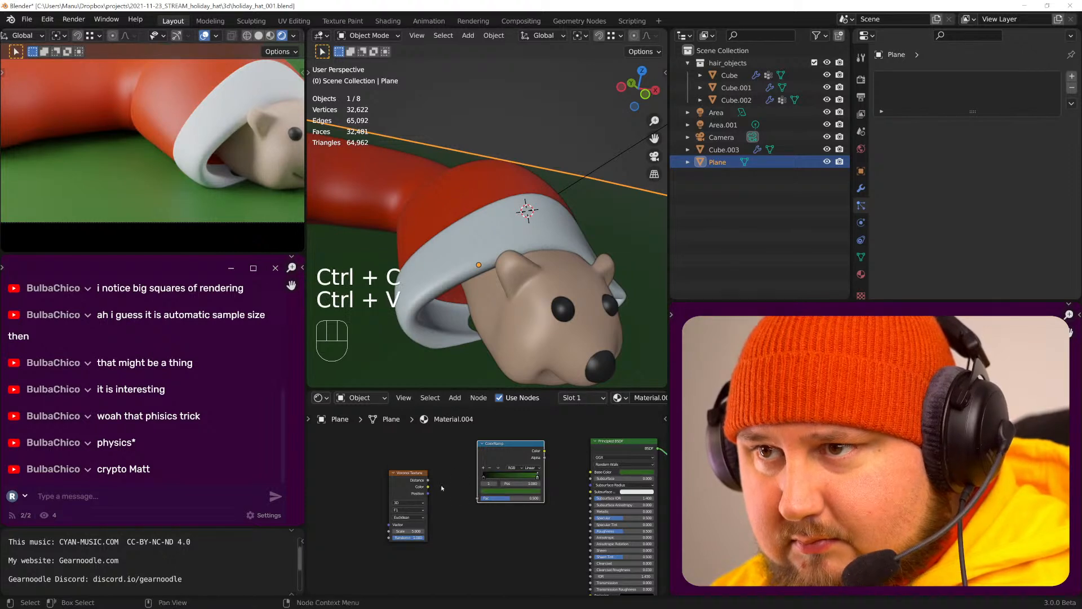
- Connect the Voronoi Color output through the ColorRamp to the Principled Base Color, and shift the ramp away from the shader
{"action": "left_click_drag", "start_coordinate": [428, 486], "coordinate": [477, 499]}
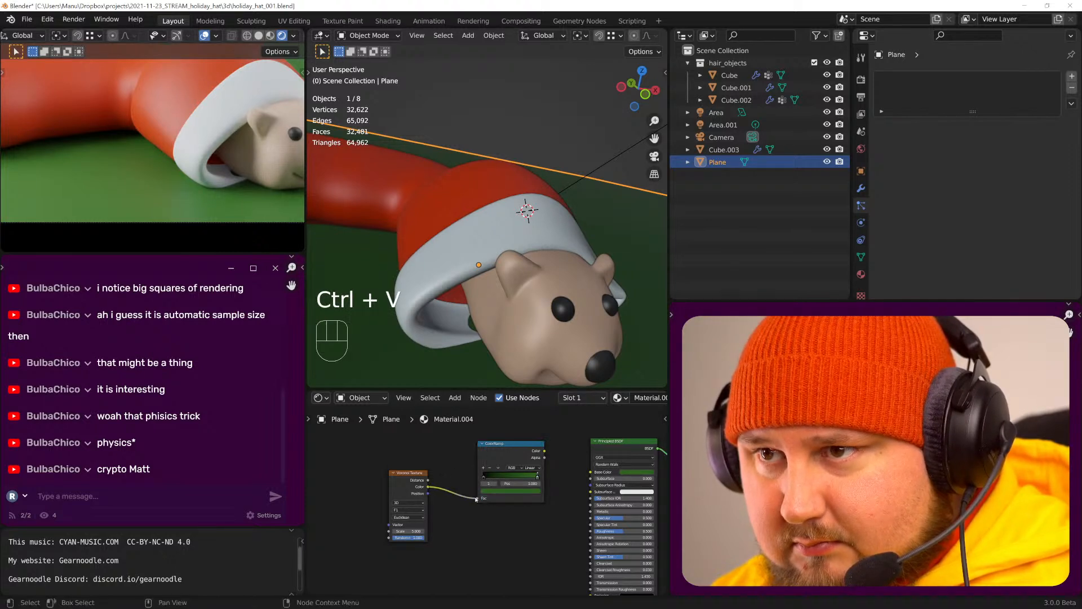
{"action": "left_click_drag", "start_coordinate": [544, 451], "coordinate": [591, 473]}
{"action": "middle_click_drag", "start_coordinate": [564, 479], "coordinate": [575, 464]}
{"action": "left_click_drag", "start_coordinate": [580, 465], "coordinate": [435, 486]}
{"action": "key", "text": "g"}
{"action": "left_click", "coordinate": [395, 490]}
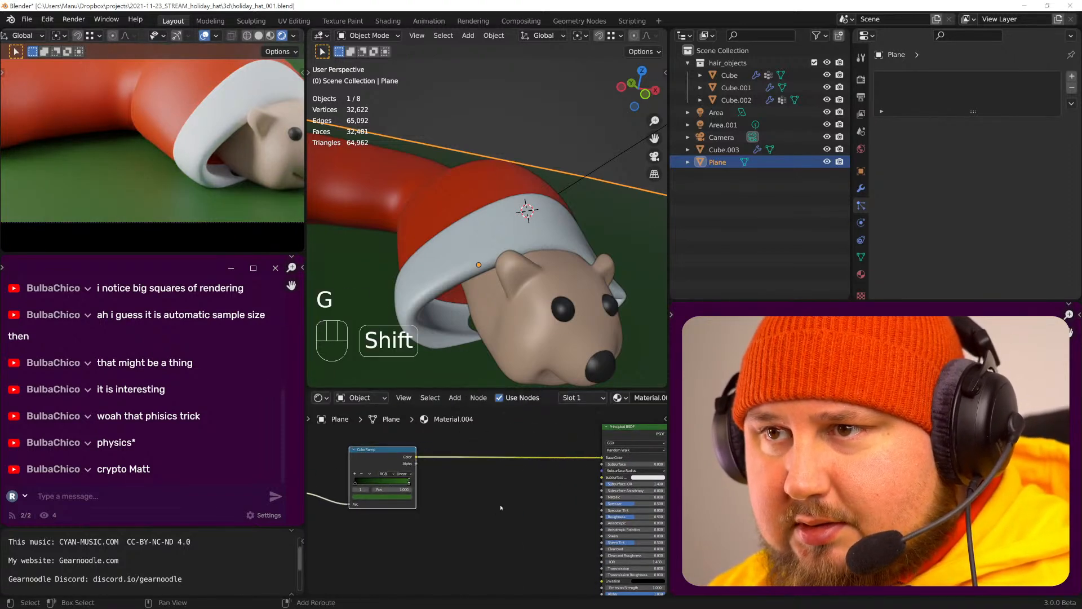
- Add a Bump node with the ColorRamp color feeding its Height and its Normal output feeding the Principled Normal
{"action": "key", "text": "shift+a"}
{"action": "left_click", "coordinate": [466, 470]}
{"action": "type", "text": "bump"}
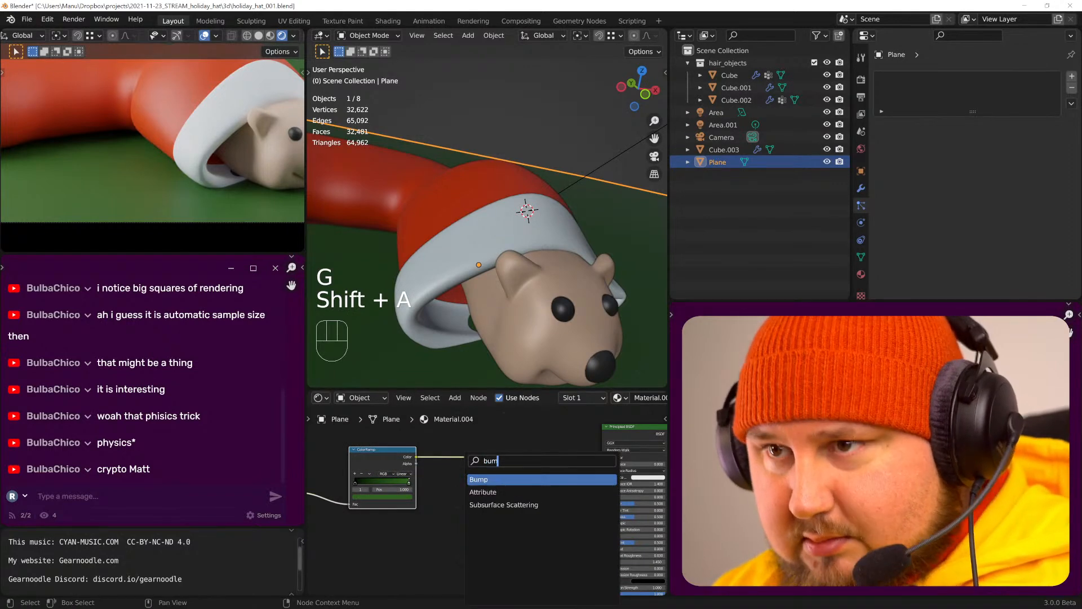
{"action": "key", "text": "Return"}
{"action": "left_click", "coordinate": [500, 509]}
{"action": "left_click_drag", "start_coordinate": [417, 457], "coordinate": [472, 536]}
{"action": "middle_click_drag", "start_coordinate": [533, 530], "coordinate": [487, 490]}
{"action": "left_click_drag", "start_coordinate": [463, 468], "coordinate": [555, 562]}
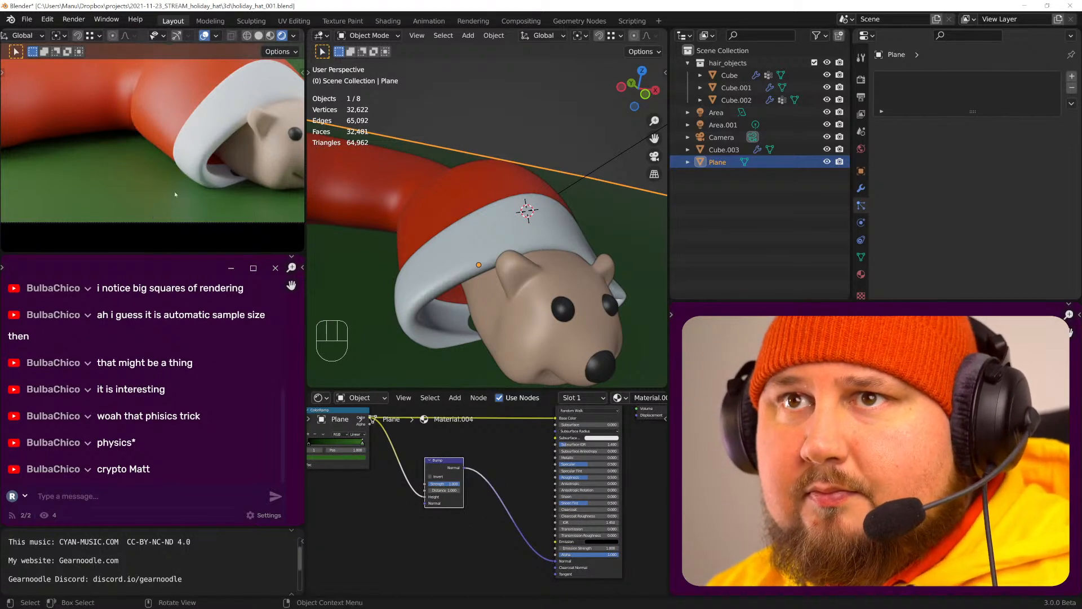
- Preview the Voronoi texture on the ground and give it Mapping and Texture Coordinate nodes using Object coordinates
{"action": "scroll", "coordinate": [141, 185], "scroll_direction": "up", "scroll_amount": 3}
{"action": "middle_click_drag", "start_coordinate": [175, 149], "coordinate": [223, 164], "text": "shift"}
{"action": "middle_click_drag", "start_coordinate": [366, 474], "coordinate": [482, 502]}
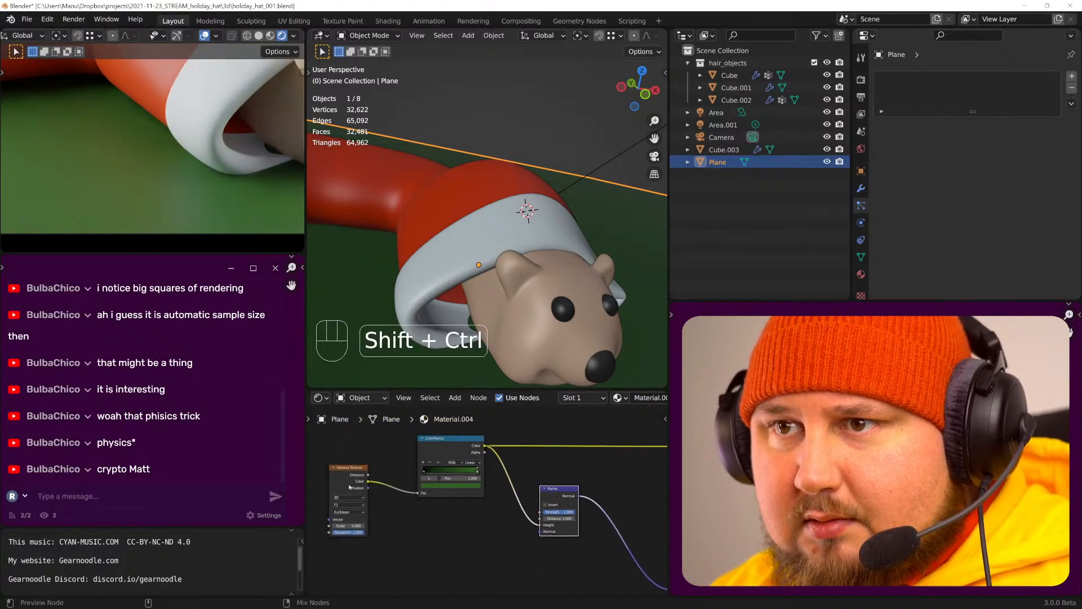
{"action": "left_click", "coordinate": [347, 471], "text": "ctrl+shift"}
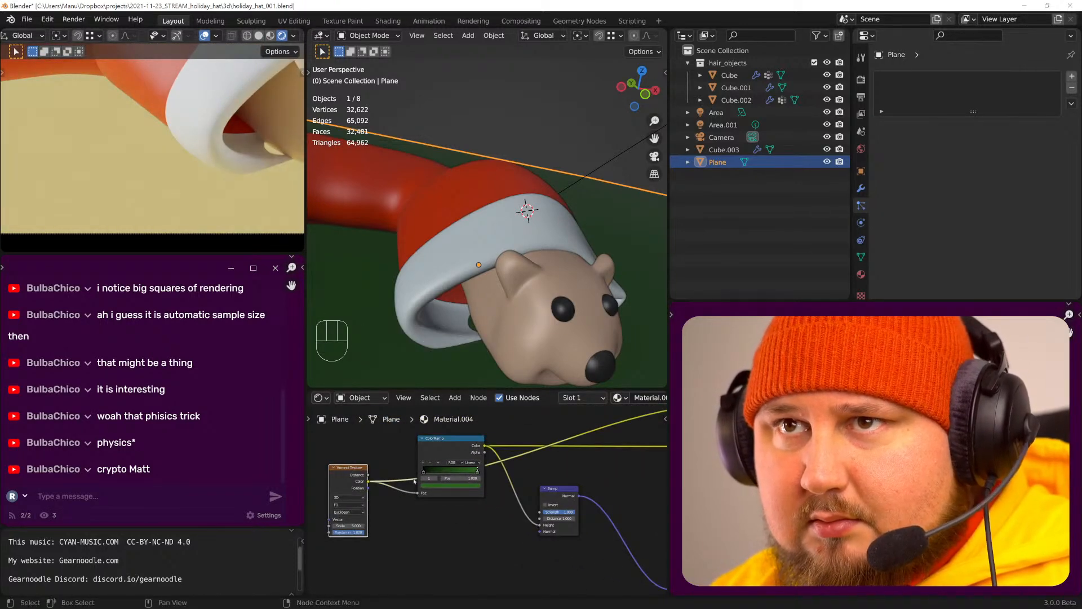
{"action": "middle_click_drag", "start_coordinate": [422, 476], "coordinate": [507, 478]}
{"action": "key", "text": "ctrl+t"}
{"action": "middle_click_drag", "start_coordinate": [413, 493], "coordinate": [489, 466]}
{"action": "left_click_drag", "start_coordinate": [387, 492], "coordinate": [389, 508], "text": "ctrl"}
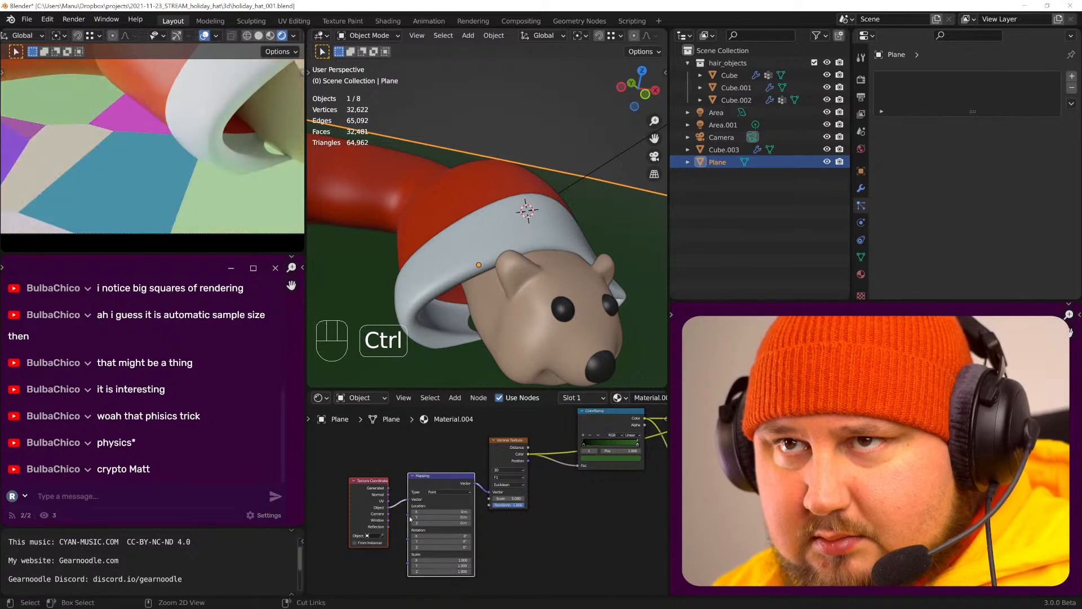
- Set the Voronoi texture's scale to 11, then raise it to 111 for much smaller cells
{"action": "scroll", "coordinate": [163, 147], "scroll_direction": "down", "scroll_amount": 4}
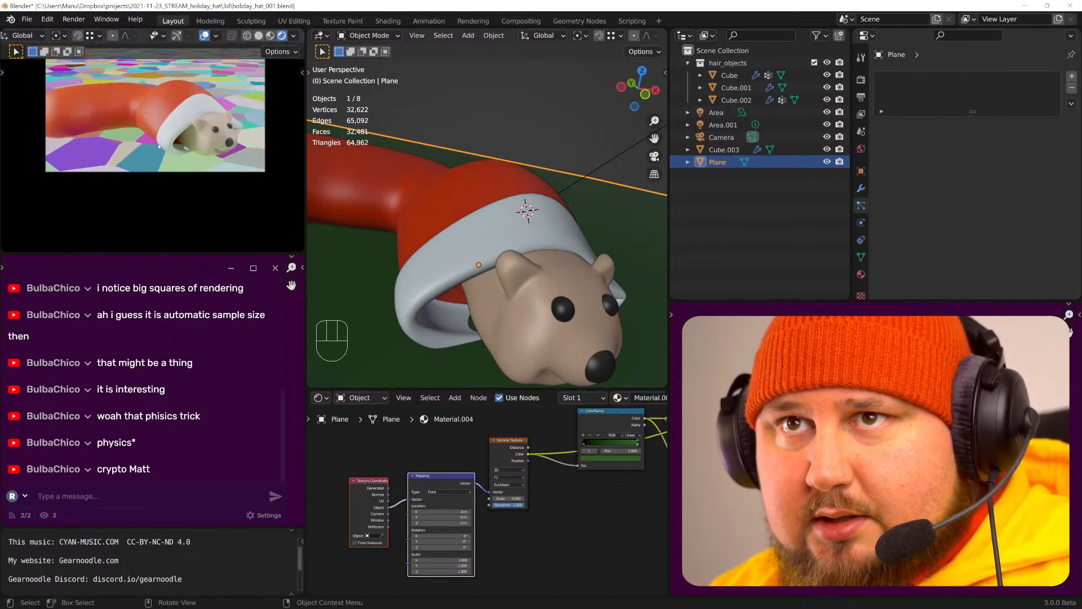
{"action": "scroll", "coordinate": [488, 500], "scroll_direction": "up", "scroll_amount": 2}
{"action": "double_click", "coordinate": [524, 498]}
{"action": "type", "text": "11"}
{"action": "key", "text": "Return"}
{"action": "double_click", "coordinate": [513, 498]}
{"action": "type", "text": "111"}
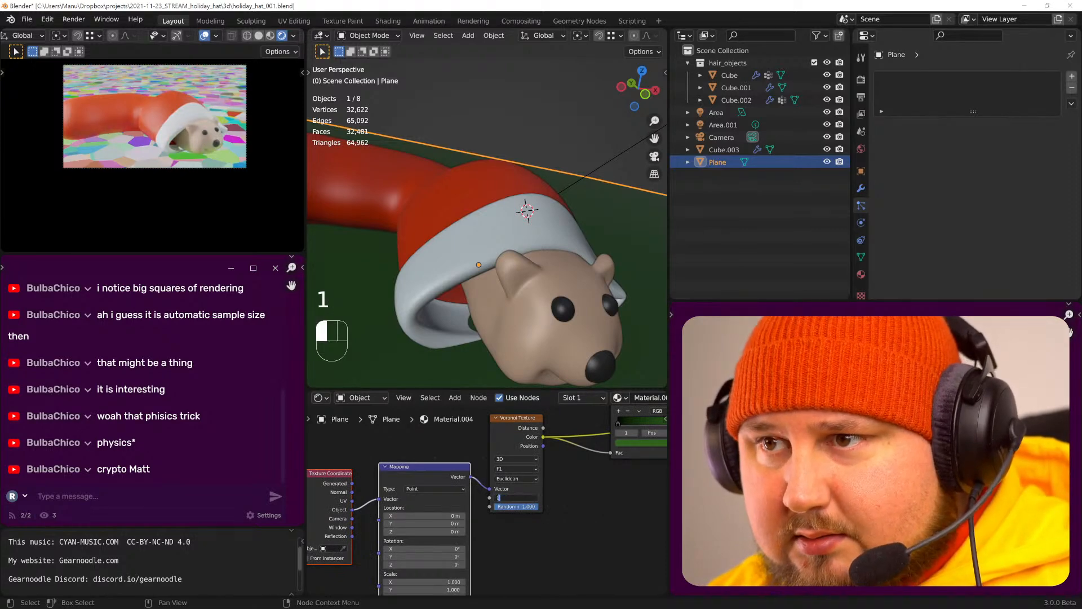
{"action": "left_click", "coordinate": [559, 503]}
- Restore the Principled BSDF as the material output and inspect the patterned ground near the hat
{"action": "scroll", "coordinate": [564, 498], "scroll_direction": "down", "scroll_amount": 4}
{"action": "middle_click_drag", "start_coordinate": [621, 488], "coordinate": [382, 509]}
{"action": "middle_click_drag", "start_coordinate": [605, 427], "coordinate": [545, 452]}
{"action": "left_click", "coordinate": [554, 441], "text": "ctrl+shift"}
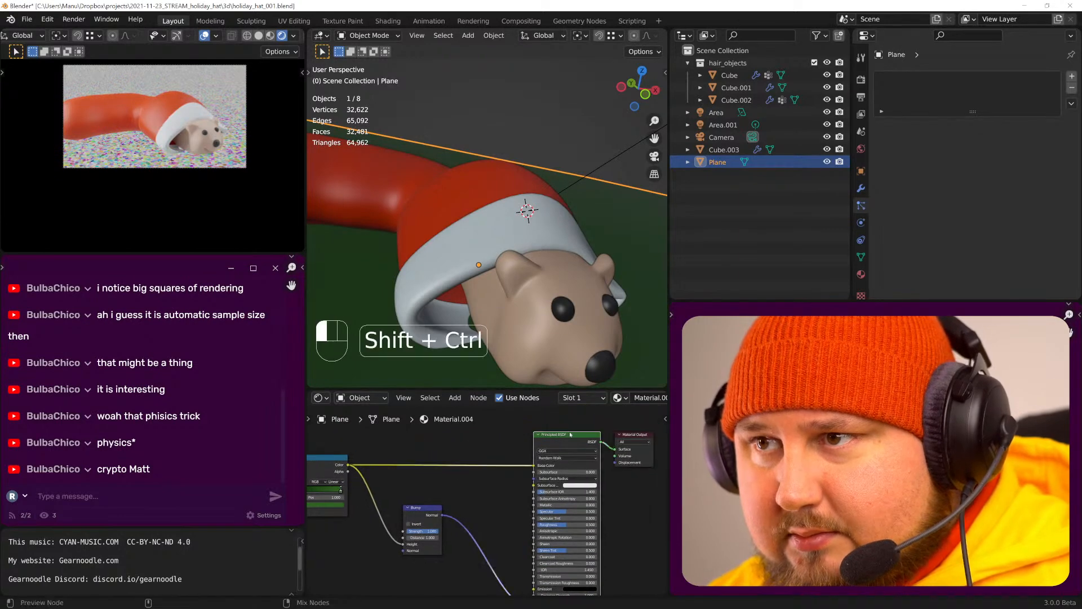
{"action": "scroll", "coordinate": [181, 150], "scroll_direction": "up", "scroll_amount": 3}
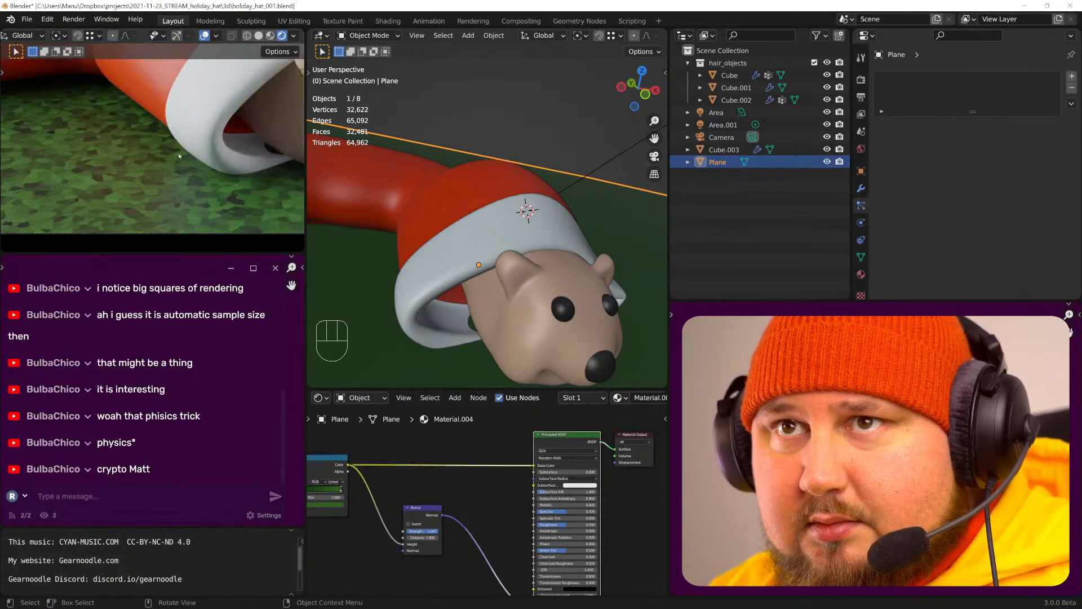
{"action": "scroll", "coordinate": [181, 150], "scroll_direction": "up", "scroll_amount": 3}
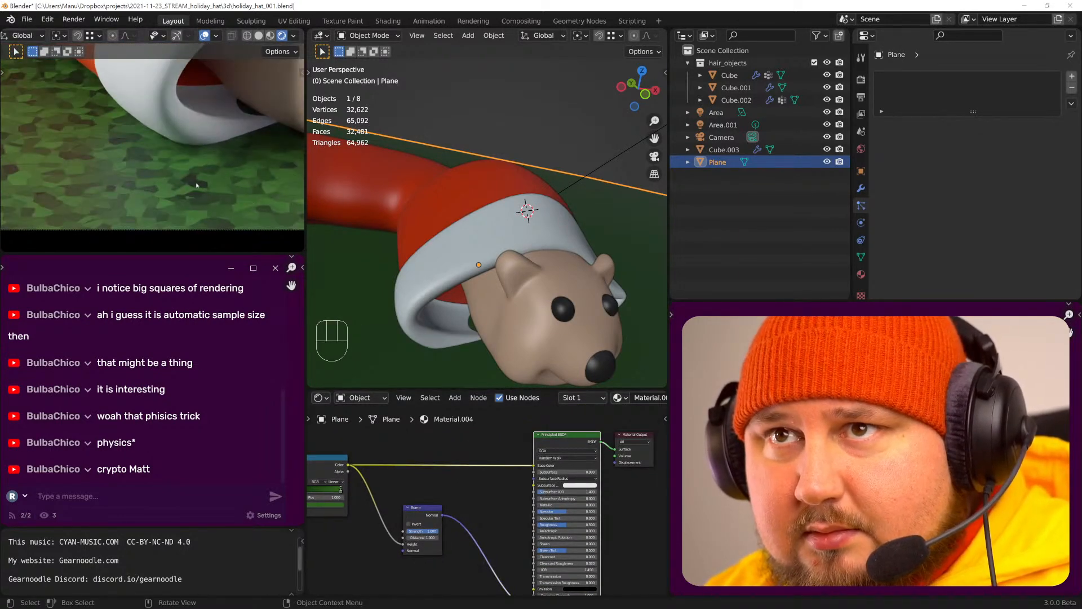
- Disconnect the ColorRamp from the Principled Base Color and inspect the ground's bump relief by itself
{"action": "left_click_drag", "start_coordinate": [533, 465], "coordinate": [495, 463]}
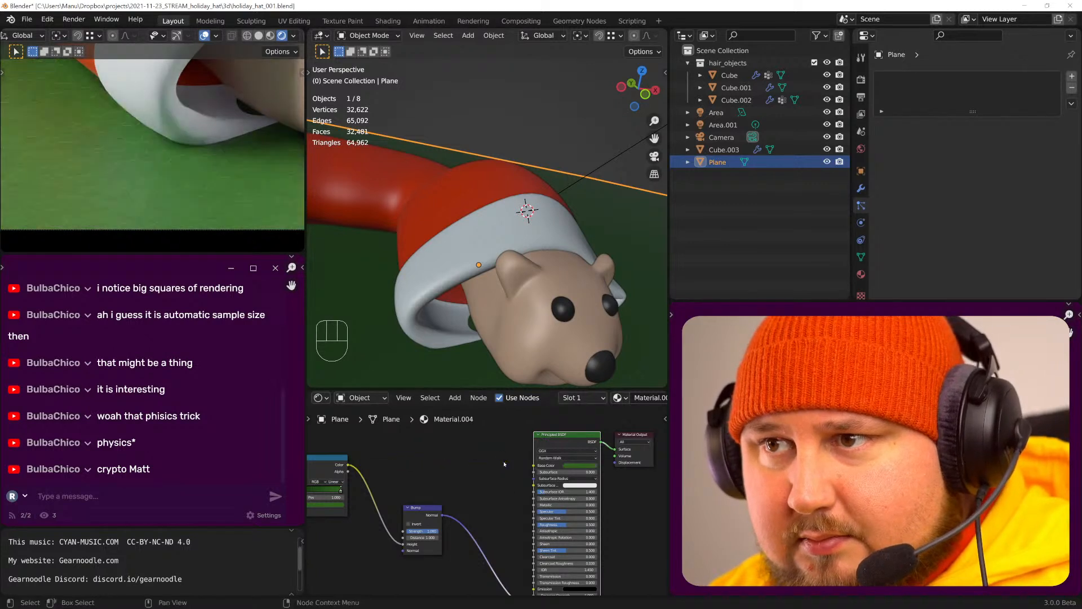
{"action": "scroll", "coordinate": [104, 164], "scroll_direction": "down", "scroll_amount": 2}
{"action": "middle_click_drag", "start_coordinate": [43, 142], "coordinate": [164, 173], "text": "shift"}
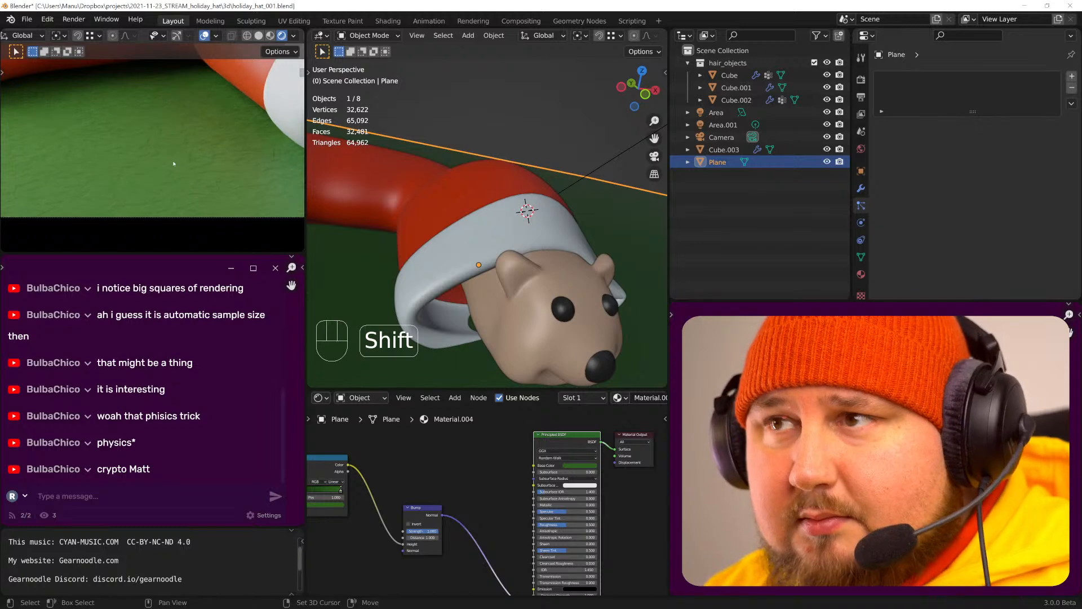
{"action": "middle_click_drag", "start_coordinate": [172, 142], "coordinate": [202, 173], "text": "shift"}
{"action": "scroll", "coordinate": [202, 173], "scroll_direction": "up", "scroll_amount": 2}
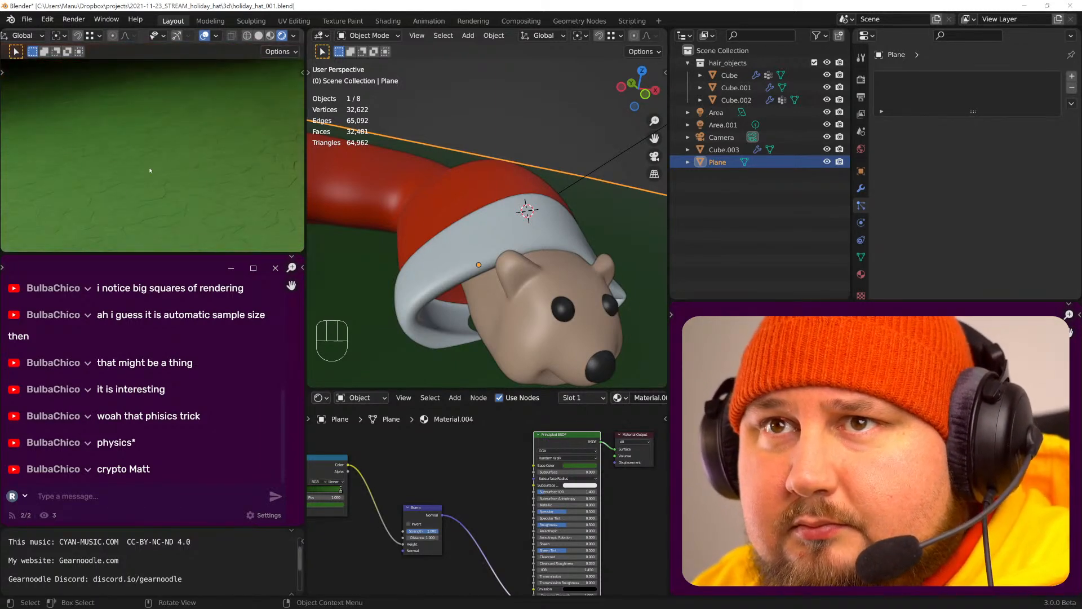
{"action": "scroll", "coordinate": [150, 170], "scroll_direction": "down", "scroll_amount": 2}
{"action": "middle_click_drag", "start_coordinate": [134, 174], "coordinate": [209, 178], "text": "shift"}
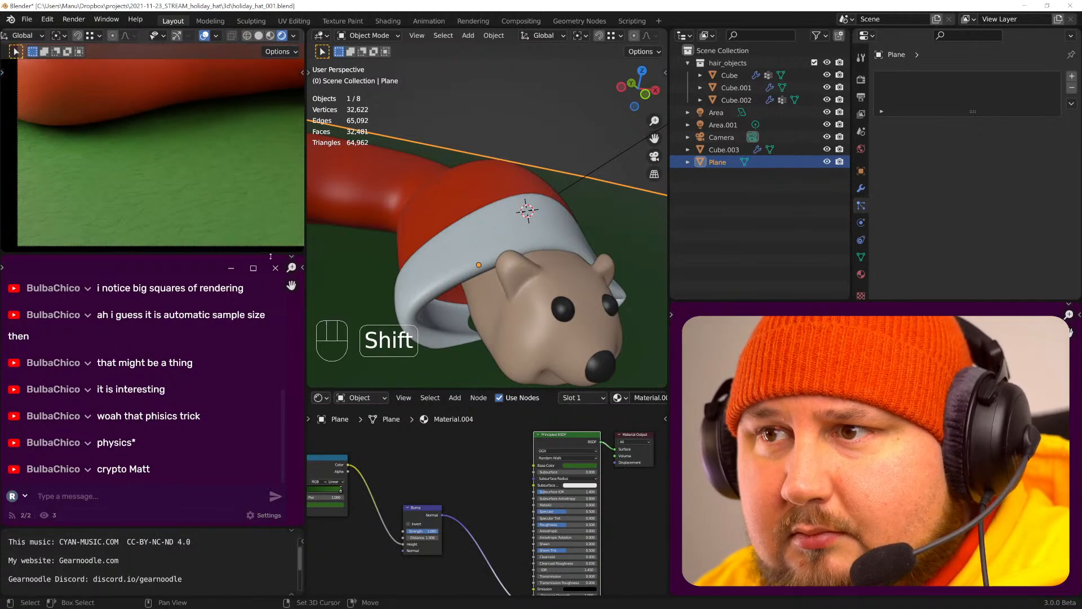
- Raise the ground material's specular to 1 and lower its roughness, checking the reflections around the hat and ferret
{"action": "left_click_drag", "start_coordinate": [560, 528], "coordinate": [539, 527]}
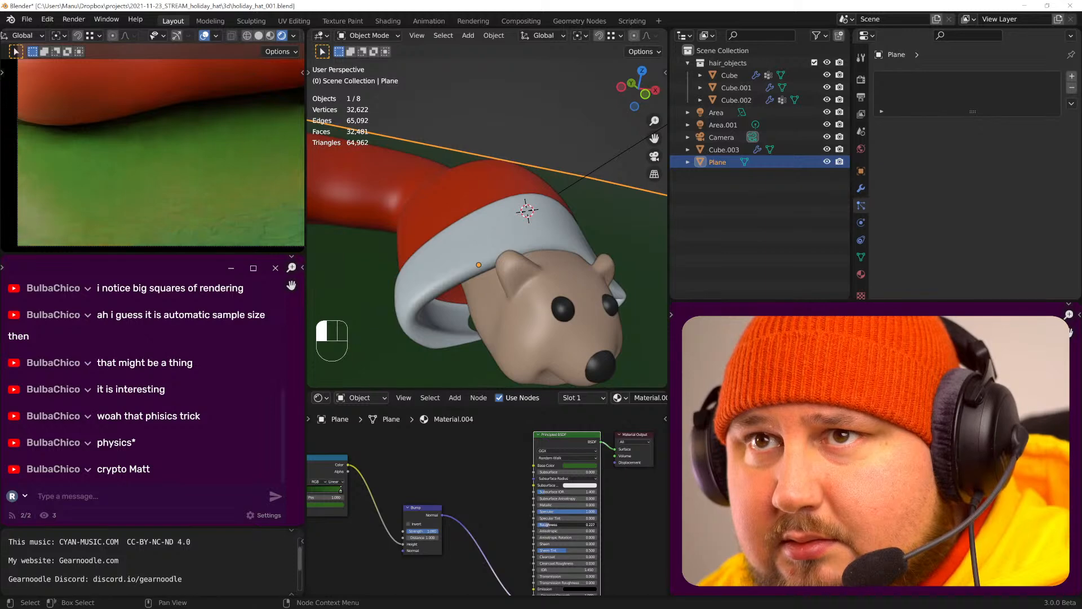
{"action": "scroll", "coordinate": [200, 221], "scroll_direction": "down", "scroll_amount": 3}
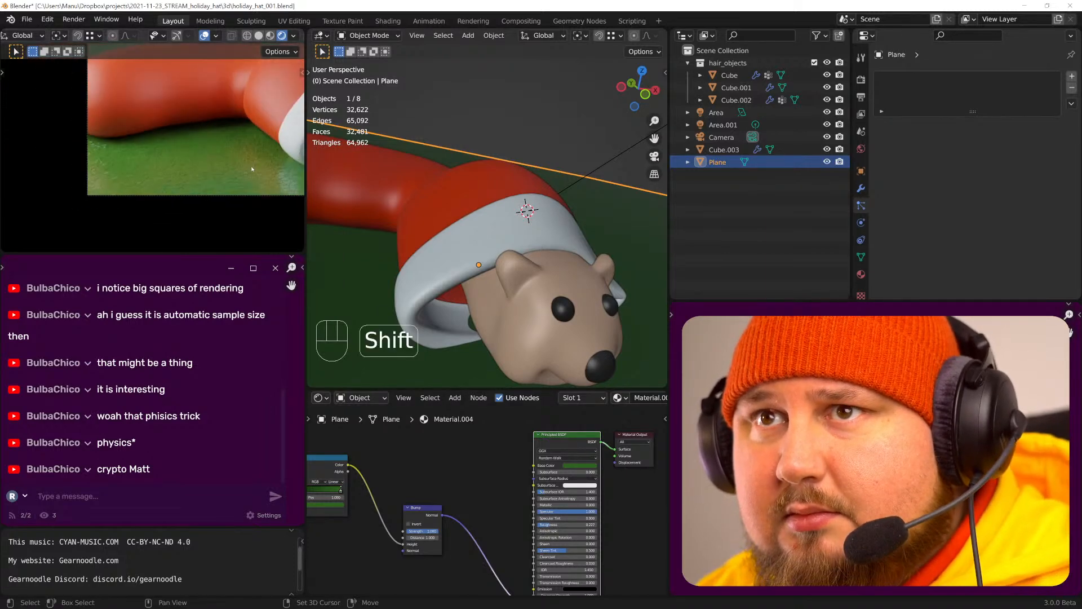
{"action": "middle_click_drag", "start_coordinate": [254, 171], "coordinate": [151, 209], "text": "shift"}
{"action": "scroll", "coordinate": [186, 223], "scroll_direction": "up", "scroll_amount": 5}
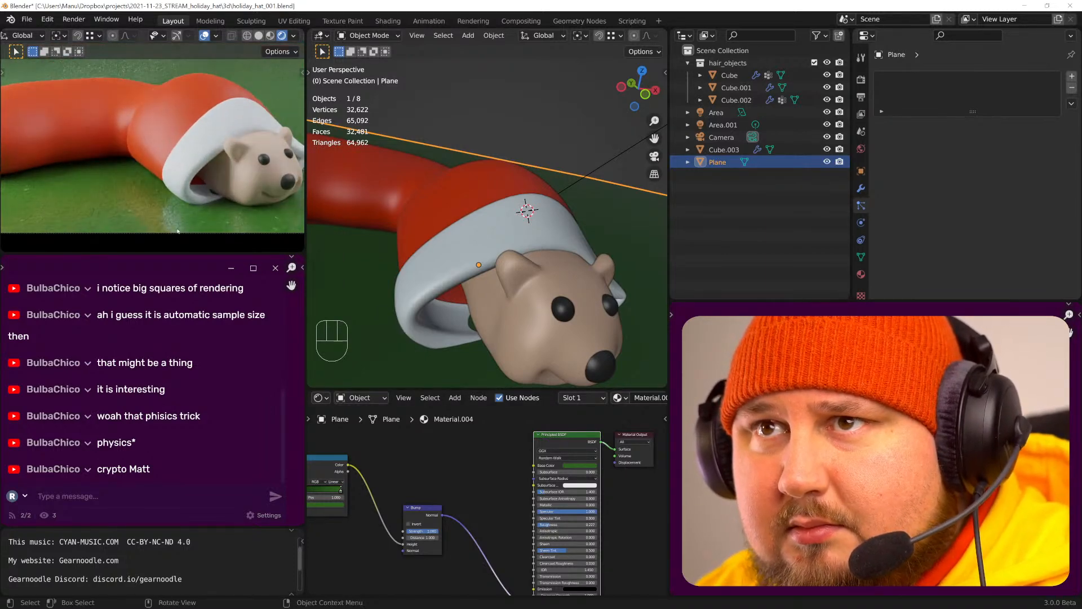
{"action": "middle_click_drag", "start_coordinate": [207, 229], "coordinate": [158, 169], "text": "shift"}
{"action": "scroll", "coordinate": [142, 210], "scroll_direction": "up", "scroll_amount": 2}
{"action": "middle_click_drag", "start_coordinate": [161, 211], "coordinate": [173, 201], "text": "shift"}
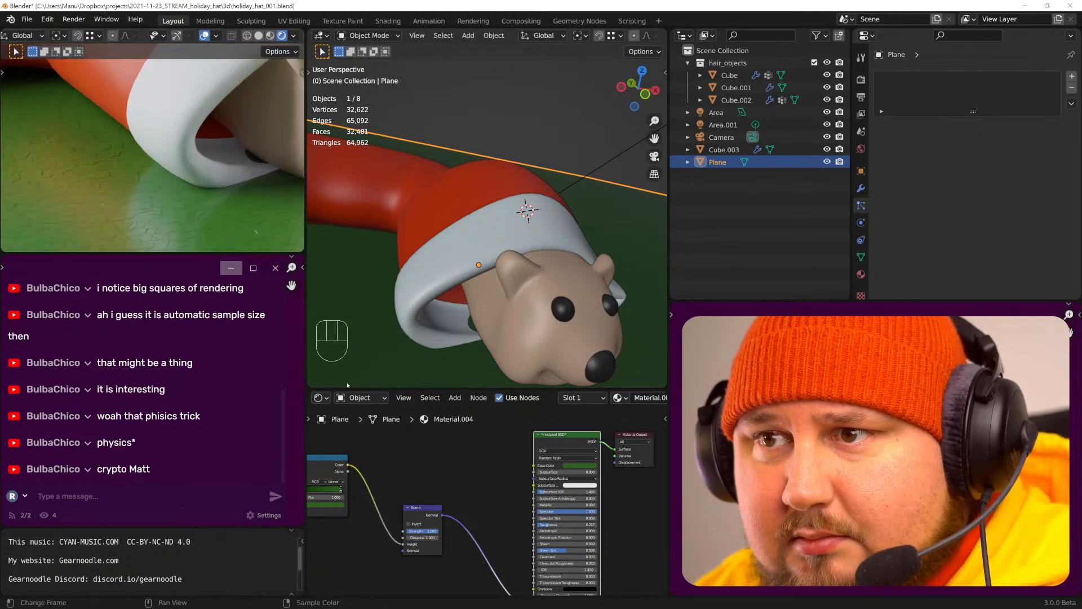
- Reconnect the ColorRamp to the Principled Base Color and place a duplicate of the ramp above it
{"action": "left_click_drag", "start_coordinate": [348, 464], "coordinate": [535, 465]}
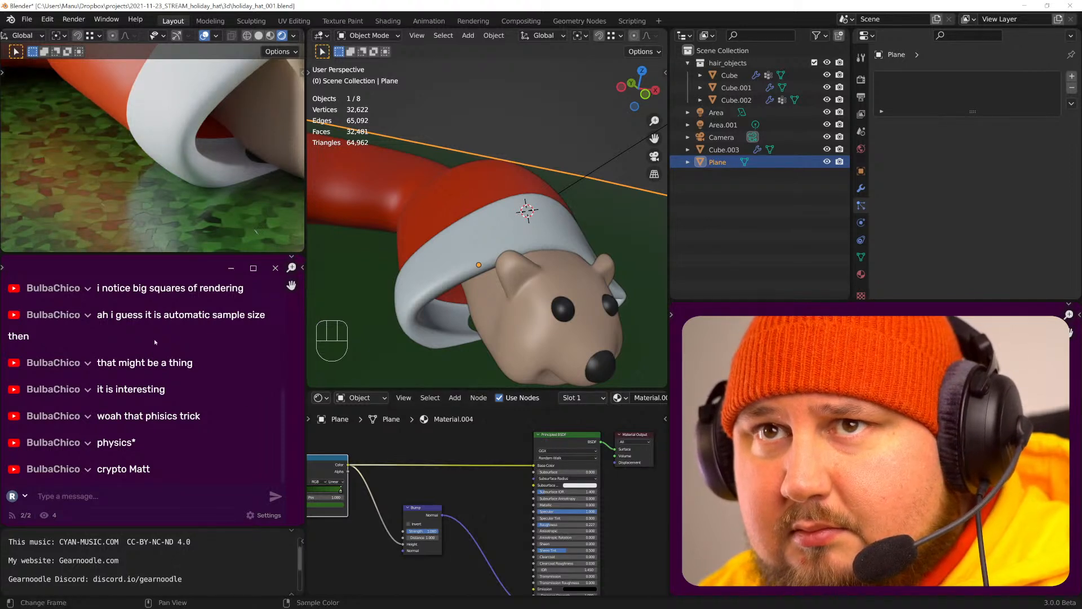
{"action": "middle_click_drag", "start_coordinate": [359, 496], "coordinate": [469, 547]}
{"action": "left_click", "coordinate": [432, 516]}
{"action": "key", "text": "shift+d"}
{"action": "left_click", "coordinate": [432, 448]}
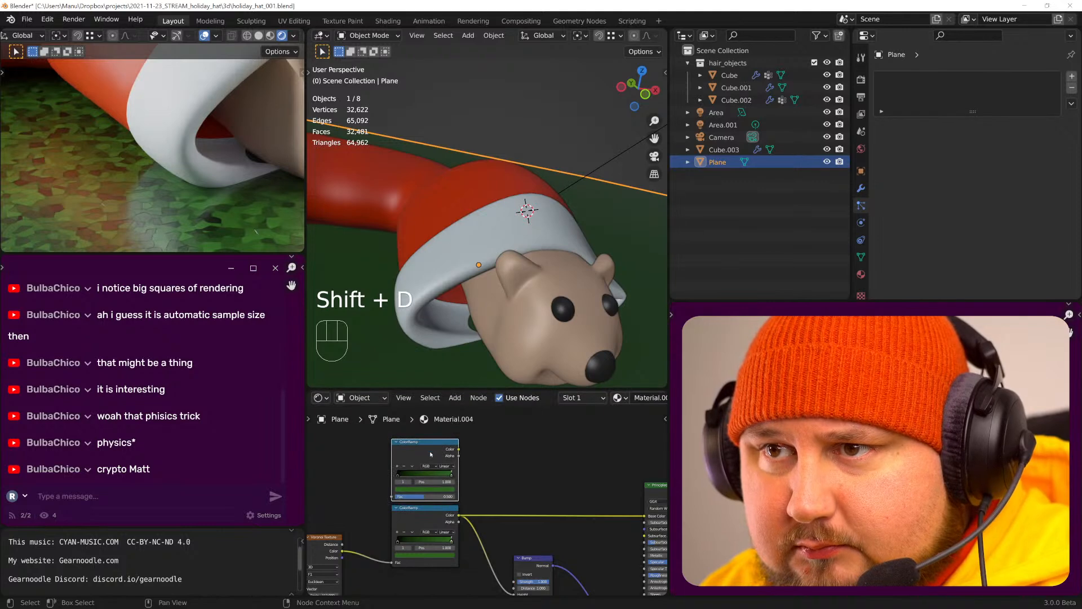
- Preview the Voronoi outputs on the ground and connect the Distance output to the duplicated ColorRamp's Fac input
{"action": "left_click", "coordinate": [323, 538], "text": "ctrl+shift"}
{"action": "left_click", "coordinate": [323, 538], "text": "ctrl+shift"}
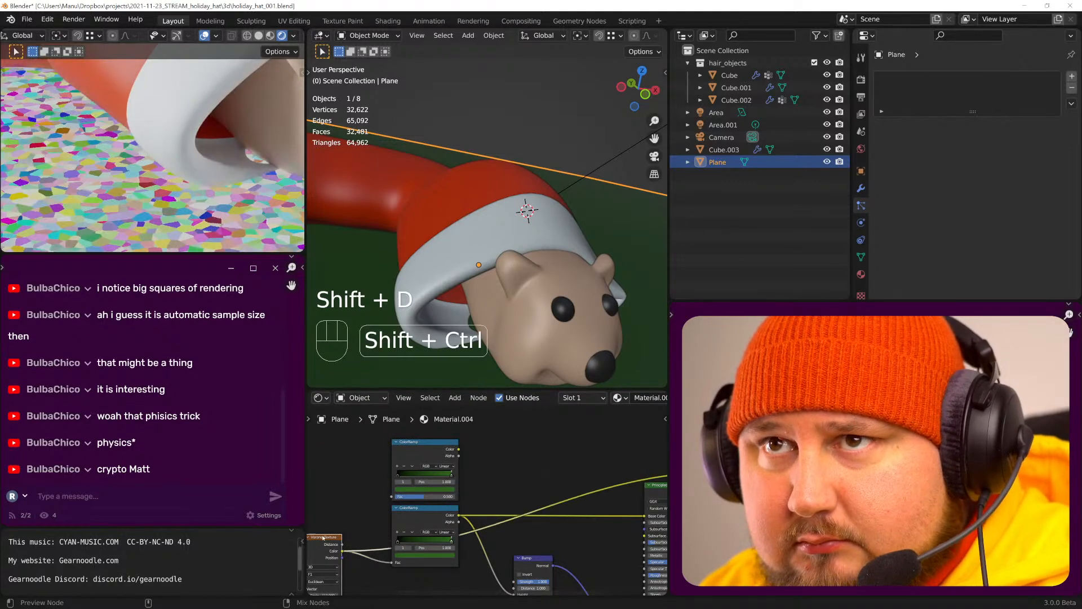
{"action": "left_click", "coordinate": [323, 538], "text": "ctrl+shift"}
{"action": "left_click", "coordinate": [323, 538], "text": "ctrl+shift"}
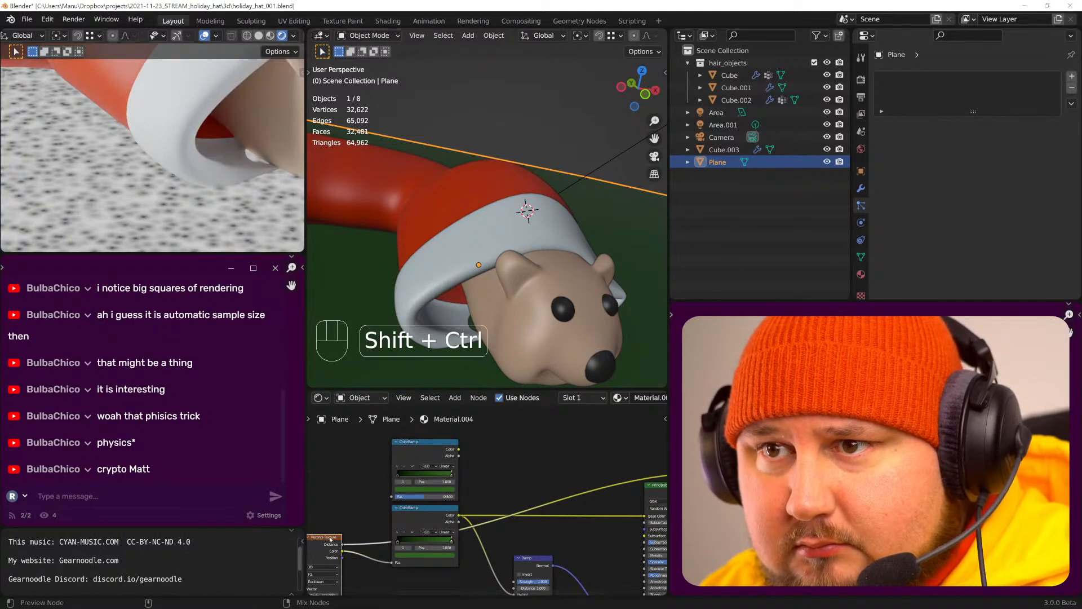
{"action": "left_click_drag", "start_coordinate": [341, 544], "coordinate": [383, 492]}
{"action": "left_click_drag", "start_coordinate": [391, 500], "coordinate": [391, 498]}
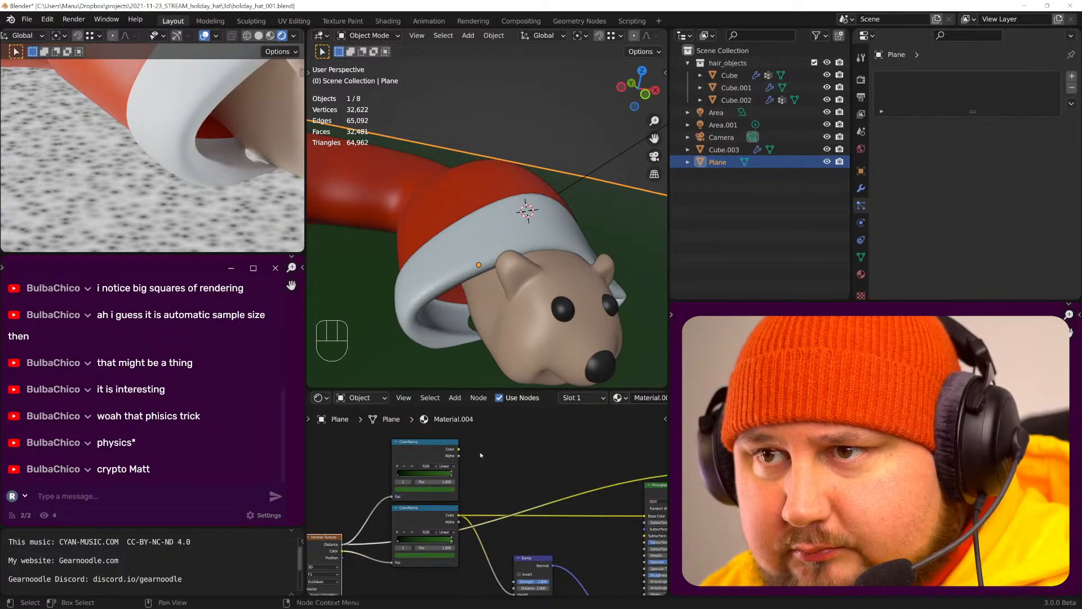
- Connect the upper ColorRamp's Color output to the Principled Base Color, flip the ramp and move its green stop to about 0.87
{"action": "left_click_drag", "start_coordinate": [458, 449], "coordinate": [645, 516]}
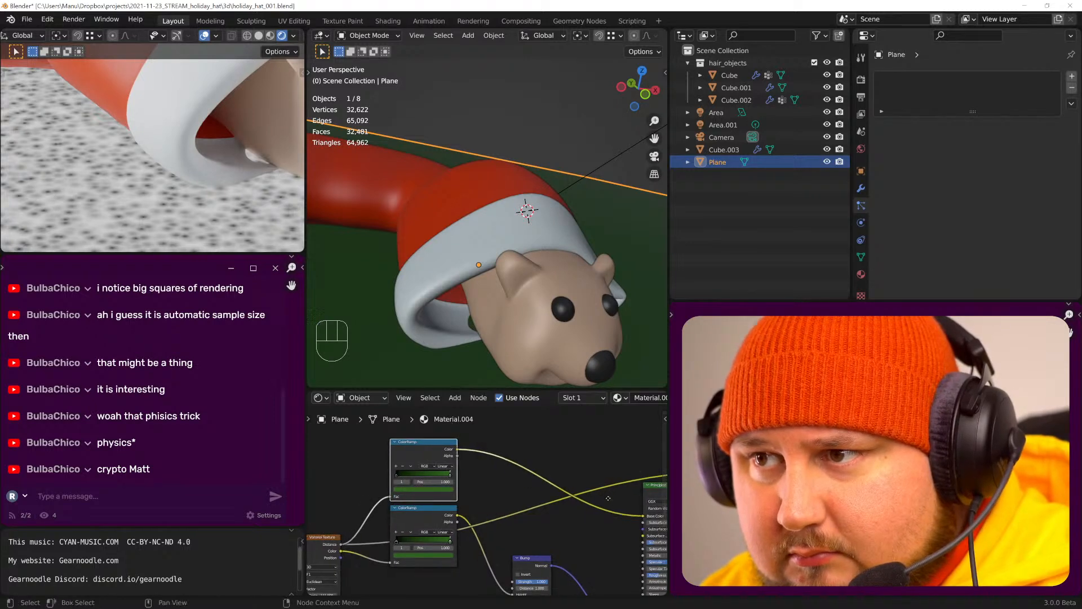
{"action": "middle_click_drag", "start_coordinate": [473, 485], "coordinate": [434, 483]}
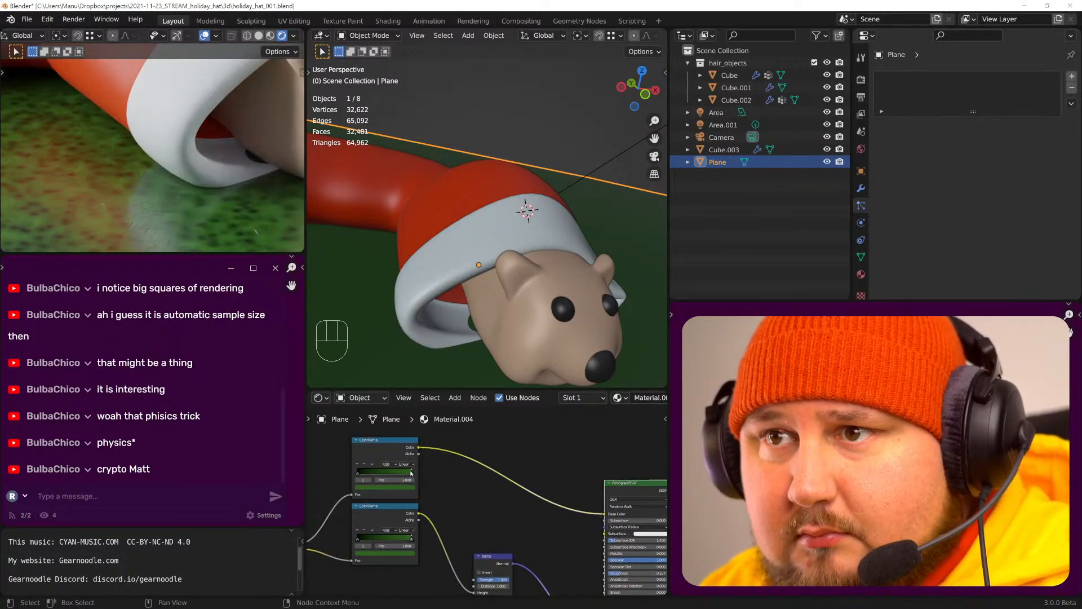
{"action": "mouse_move", "coordinate": [415, 475]}
{"action": "left_mouse_down"}
{"action": "mouse_move", "coordinate": [374, 472]}
{"action": "mouse_move", "coordinate": [417, 477]}
{"action": "mouse_move", "coordinate": [389, 475]}
{"action": "mouse_move", "coordinate": [403, 475]}
{"action": "left_mouse_up"}
{"action": "left_click", "coordinate": [410, 473]}
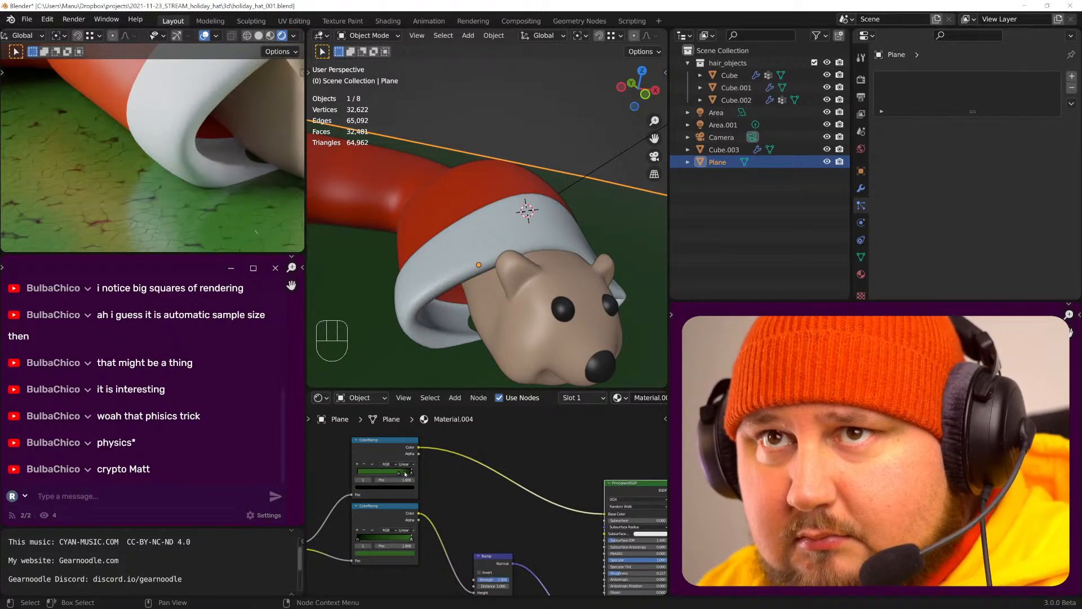
{"action": "left_click_drag", "start_coordinate": [406, 475], "coordinate": [405, 475]}
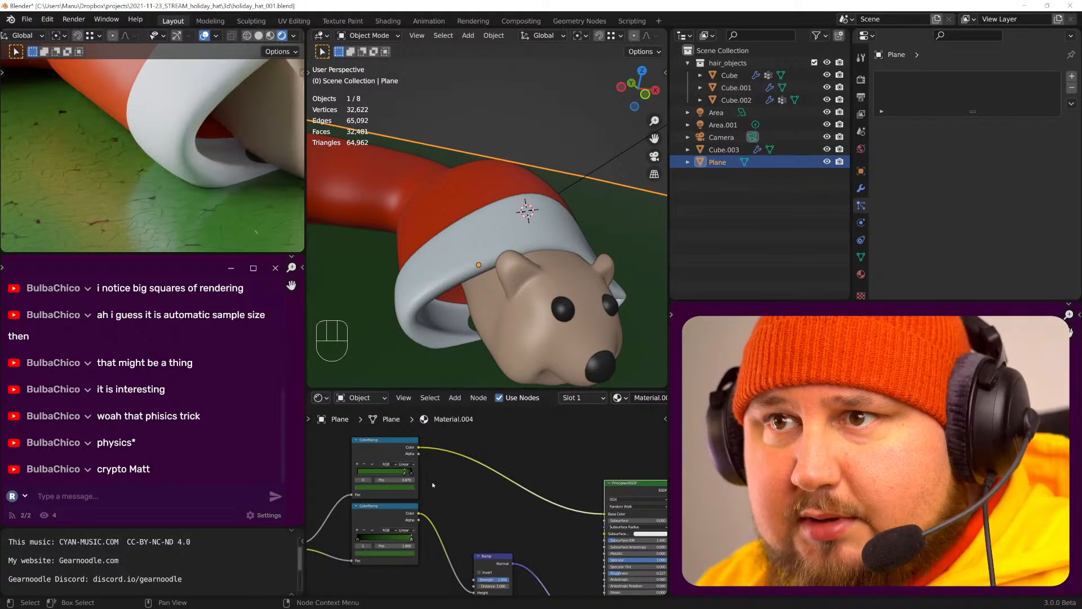
- Recolour the lower ColorRamp's green stop to white by raising its value and removing its saturation
{"action": "middle_click_drag", "start_coordinate": [442, 507], "coordinate": [448, 480]}
{"action": "left_click", "coordinate": [405, 525]}
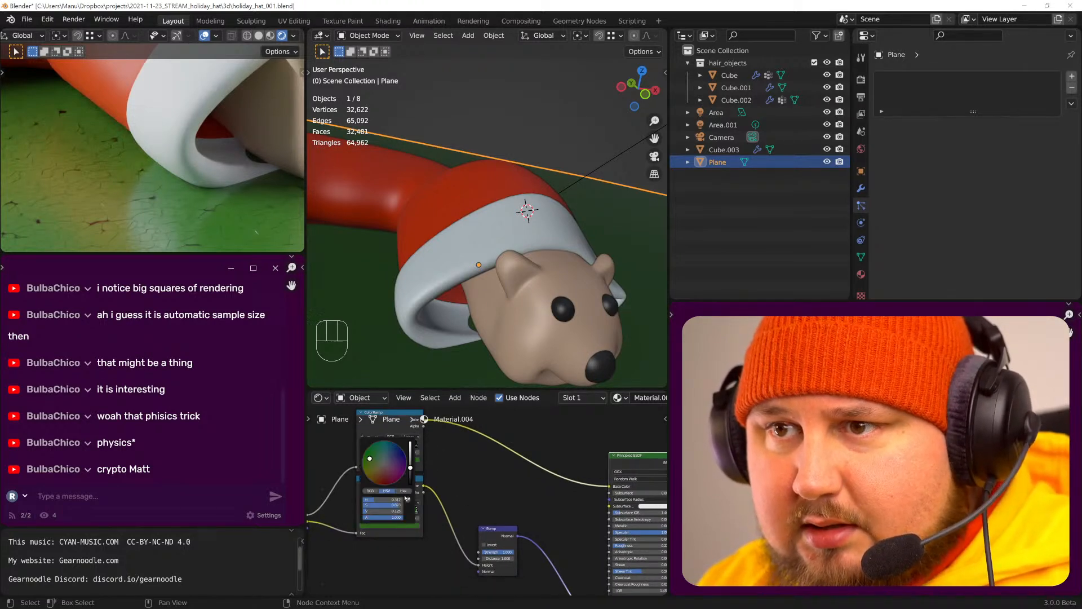
{"action": "left_click_drag", "start_coordinate": [411, 455], "coordinate": [410, 438]}
{"action": "left_click_drag", "start_coordinate": [397, 505], "coordinate": [360, 505]}
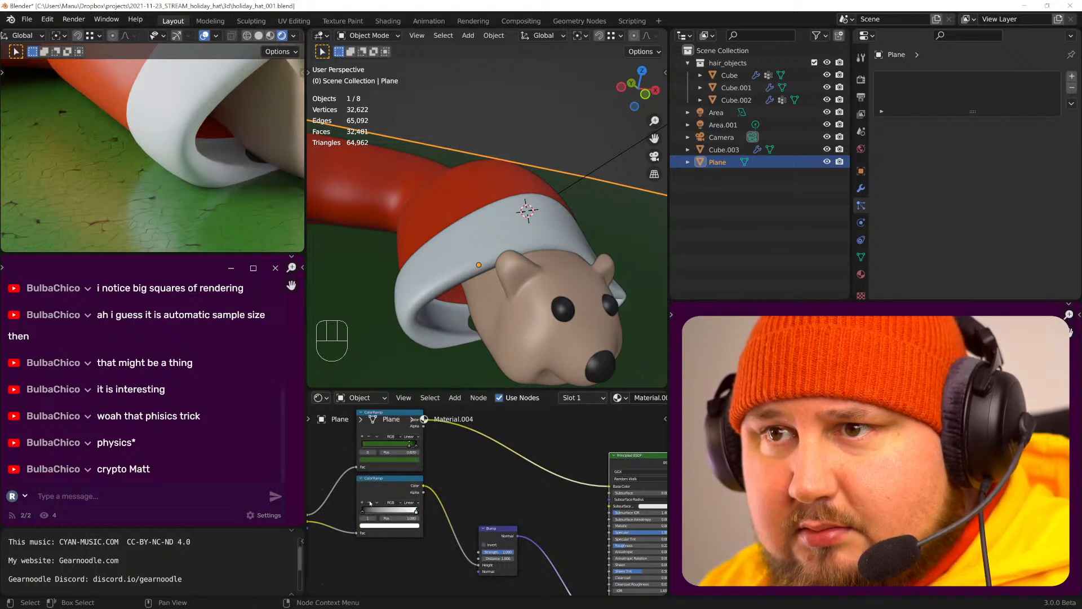
- Replace the lower ColorRamp's end stop with a new white stop at the far end and flip the ramp
{"action": "left_click", "coordinate": [369, 502]}
{"action": "left_click", "coordinate": [411, 510], "text": "ctrl"}
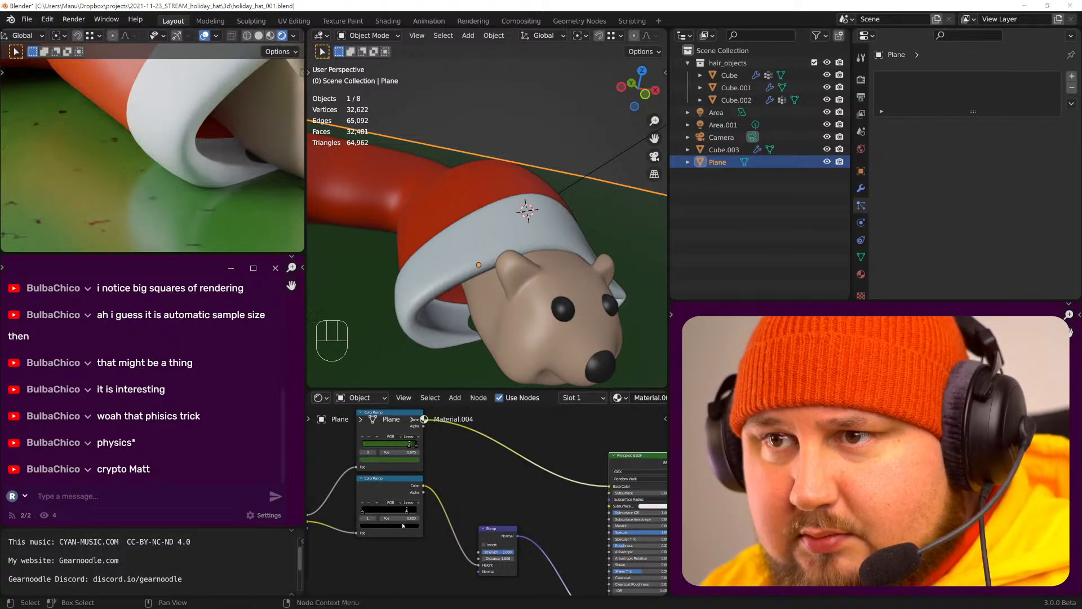
{"action": "left_click", "coordinate": [407, 525]}
{"action": "left_click_drag", "start_coordinate": [411, 471], "coordinate": [410, 443]}
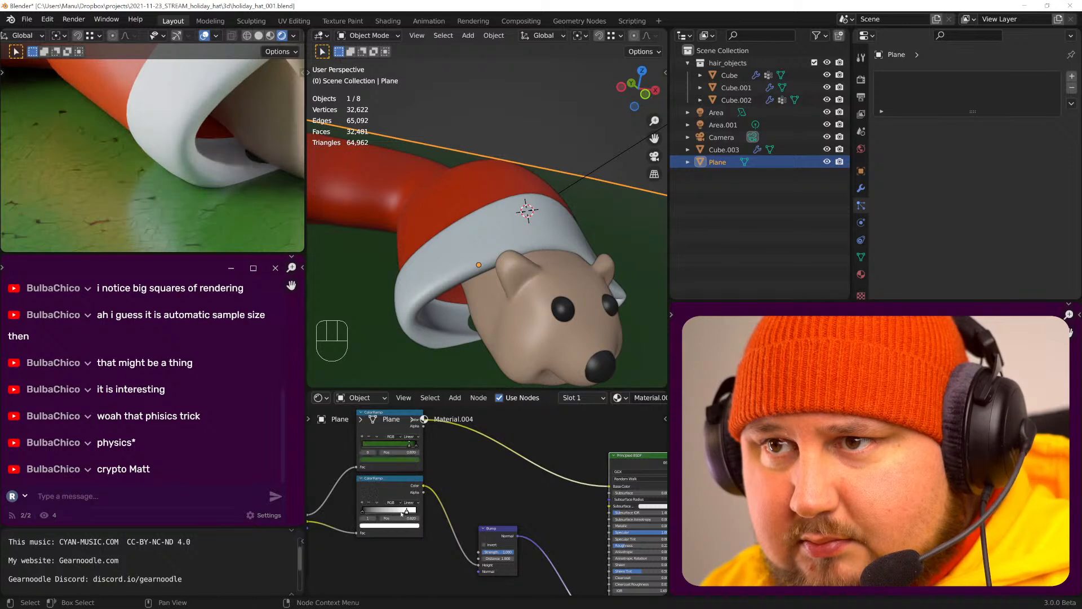
{"action": "left_click_drag", "start_coordinate": [407, 512], "coordinate": [419, 511]}
{"action": "left_click", "coordinate": [377, 502]}
{"action": "left_click", "coordinate": [388, 511]}
- Preview the lower ColorRamp on the ground, feed its Fac from the Voronoi Distance output and shift its white stop towards the black one
{"action": "scroll", "coordinate": [150, 230], "scroll_direction": "up", "scroll_amount": 4}
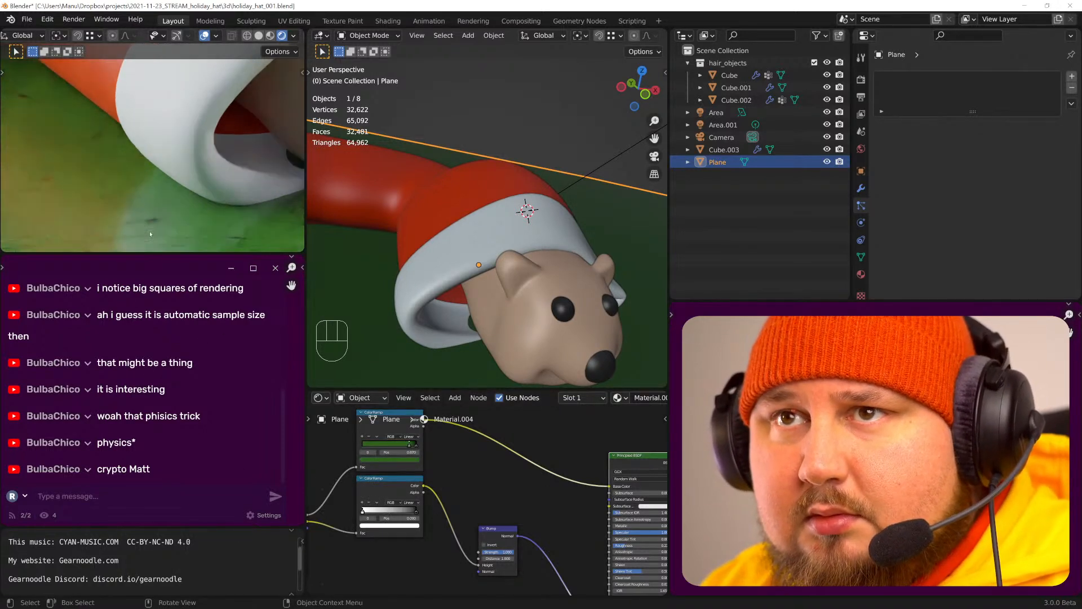
{"action": "middle_click_drag", "start_coordinate": [151, 197], "coordinate": [201, 146], "text": "shift"}
{"action": "left_click", "coordinate": [392, 482], "text": "ctrl+shift"}
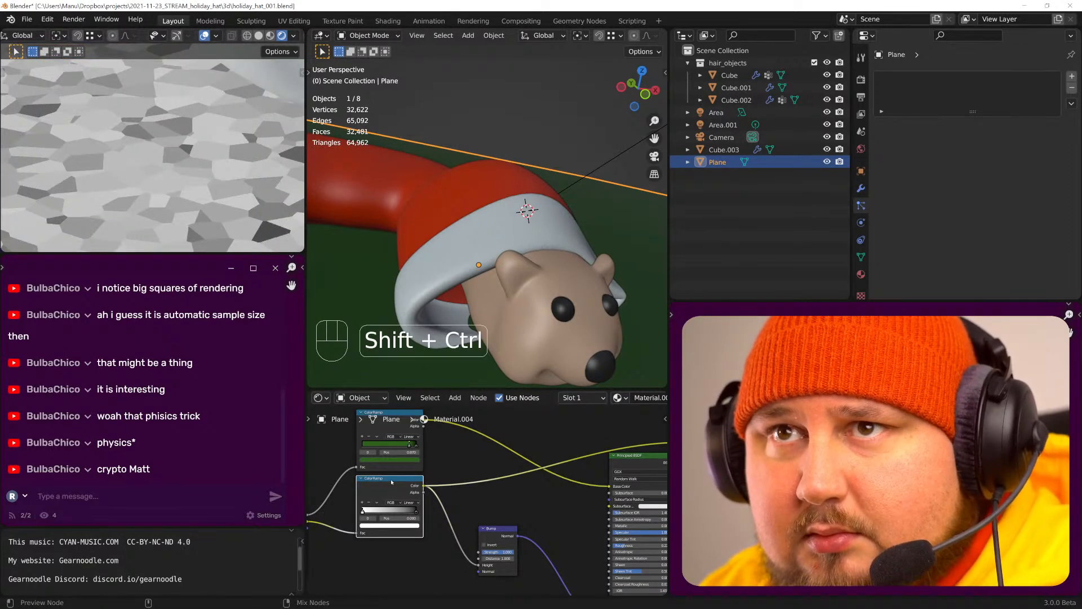
{"action": "middle_click_drag", "start_coordinate": [312, 528], "coordinate": [411, 490]}
{"action": "left_click_drag", "start_coordinate": [406, 478], "coordinate": [507, 476]}
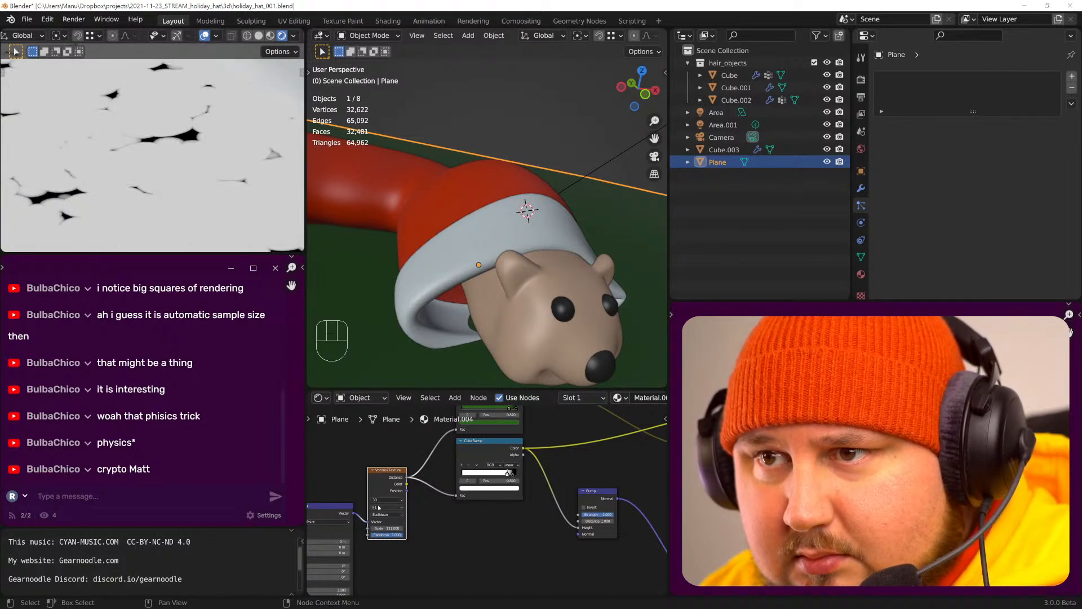
- Preview the Voronoi texture on the ground and try its F2 feature
{"action": "left_click", "coordinate": [387, 469], "text": "ctrl+shift"}
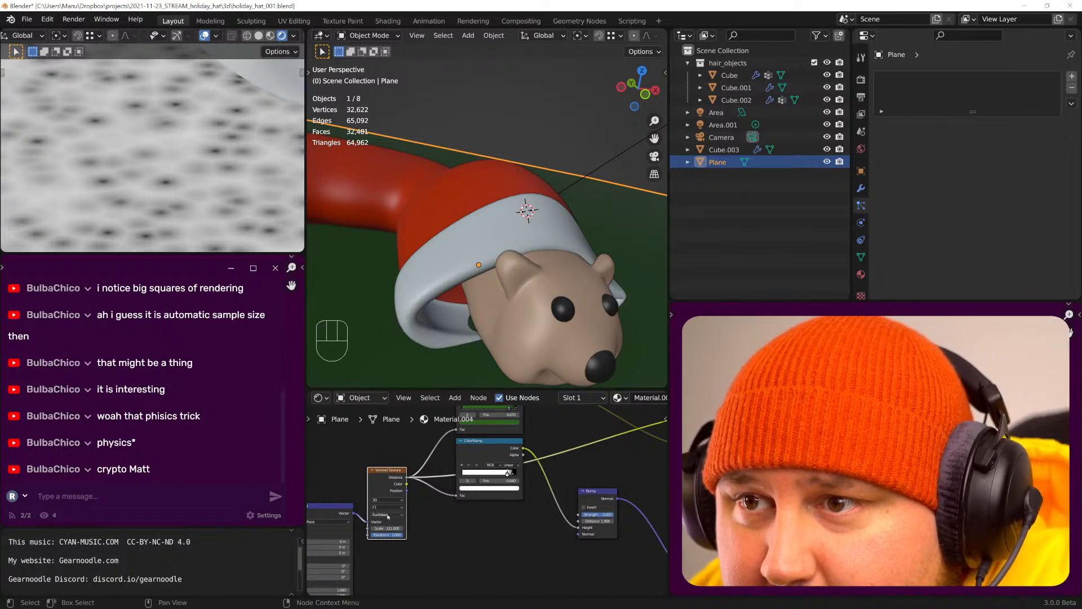
{"action": "left_click", "coordinate": [387, 500]}
{"action": "left_click", "coordinate": [386, 501]}
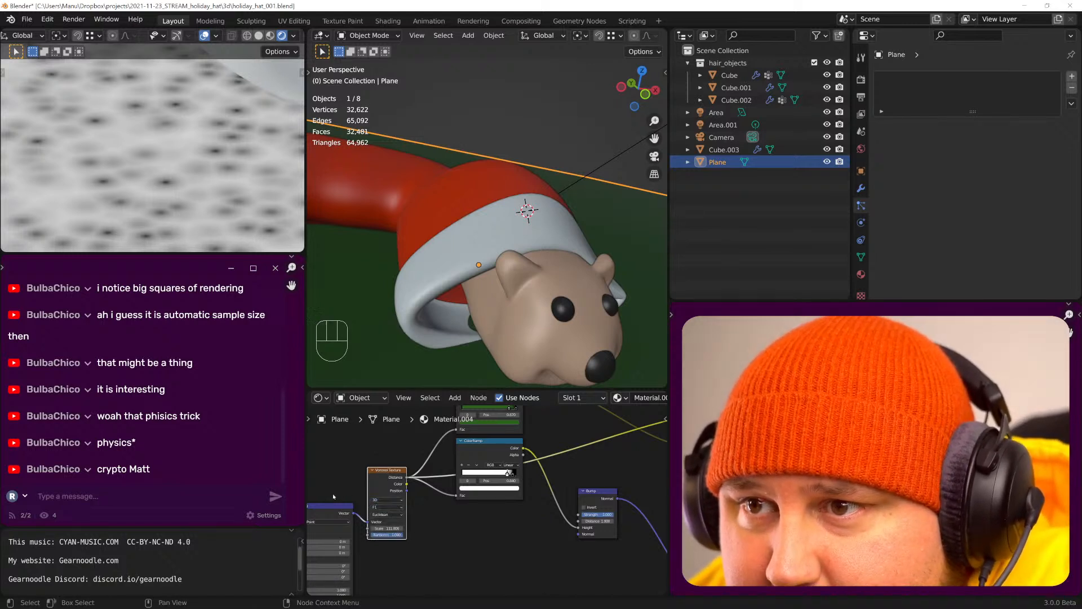
{"action": "left_click", "coordinate": [385, 508]}
{"action": "left_click", "coordinate": [386, 520]}
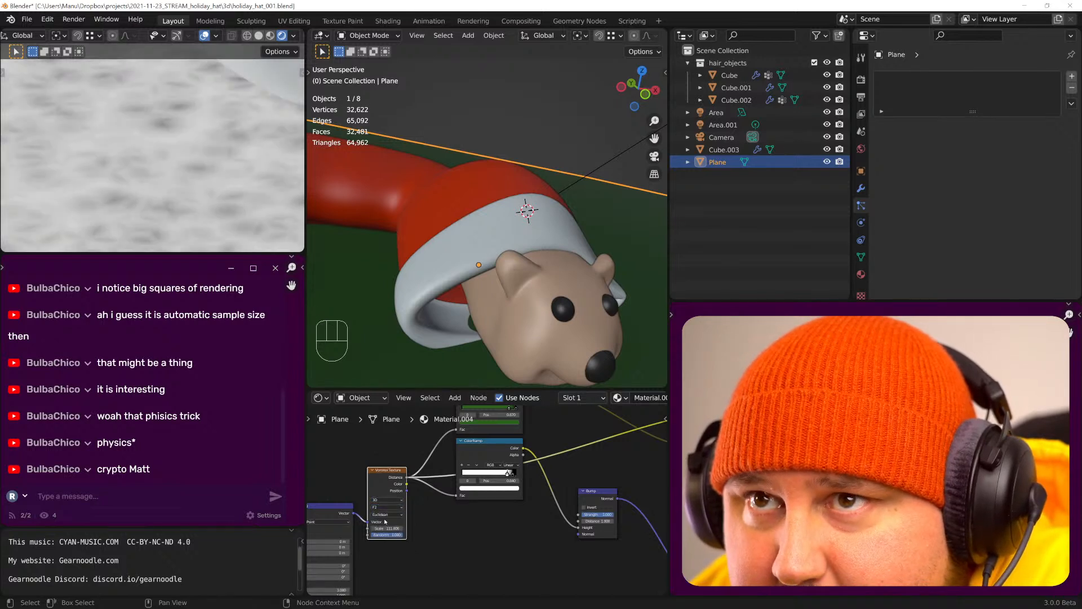
- Try the Manhattan, Chebychev and Minkowski distance metrics on the Voronoi texture
{"action": "left_click", "coordinate": [387, 515]}
{"action": "left_click", "coordinate": [386, 527]}
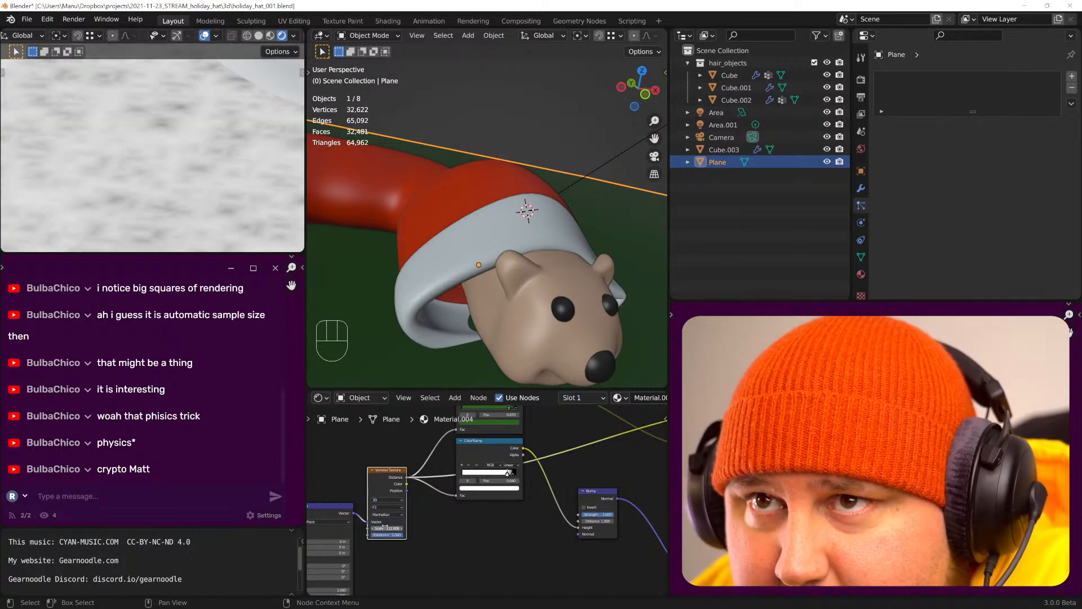
{"action": "left_click", "coordinate": [387, 515]}
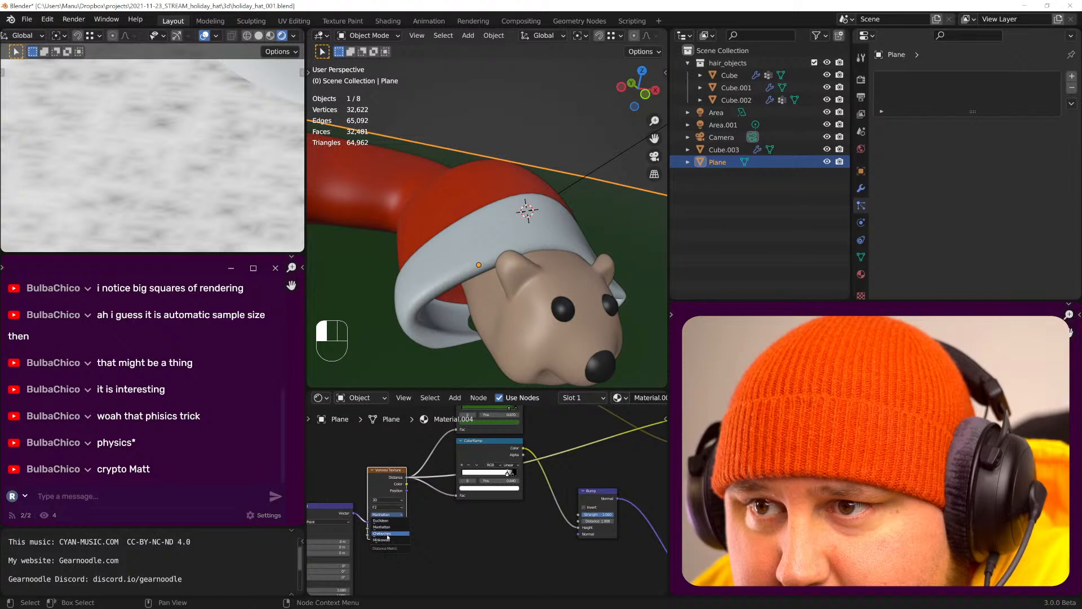
{"action": "left_click", "coordinate": [388, 533]}
{"action": "left_click", "coordinate": [392, 515]}
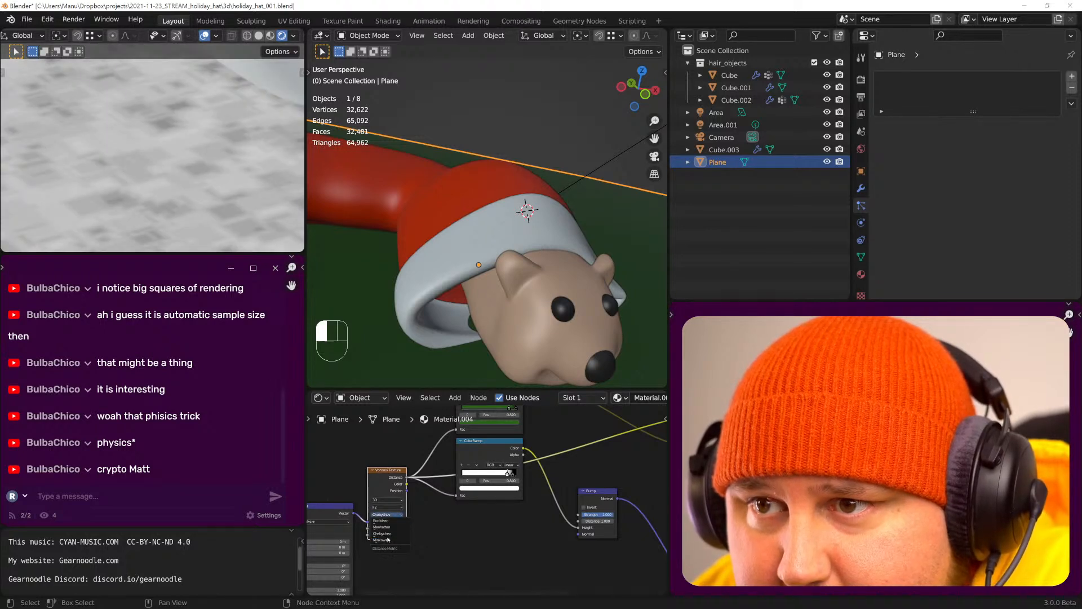
{"action": "left_click", "coordinate": [388, 539]}
- Try the Smooth F1 feature on the Voronoi texture and set its distance metric back to Euclidean
{"action": "left_click", "coordinate": [388, 507]}
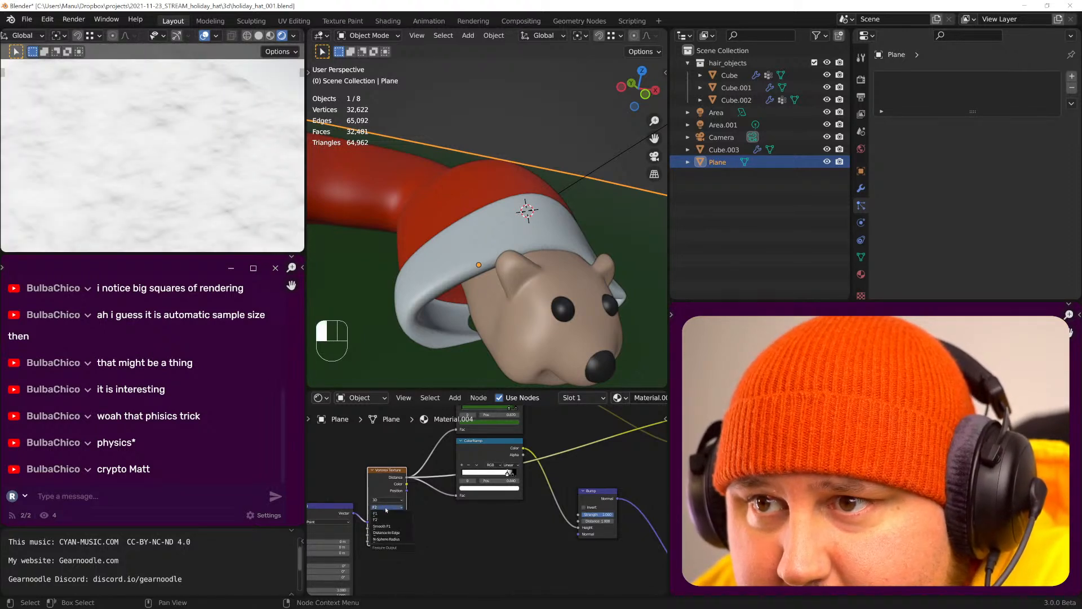
{"action": "left_click", "coordinate": [387, 525]}
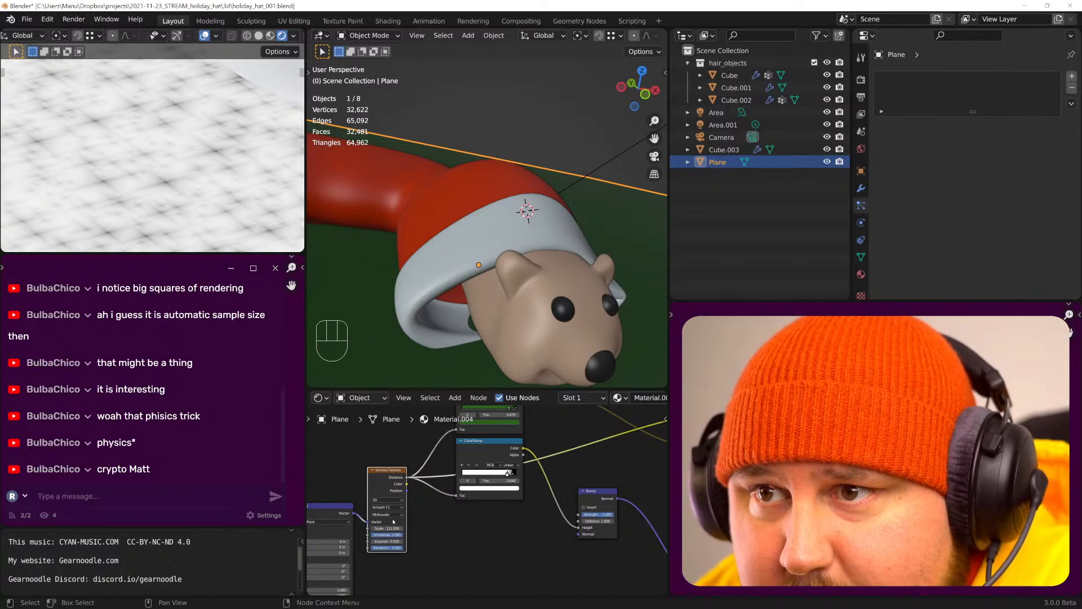
{"action": "left_click", "coordinate": [392, 515]}
{"action": "left_click", "coordinate": [390, 524]}
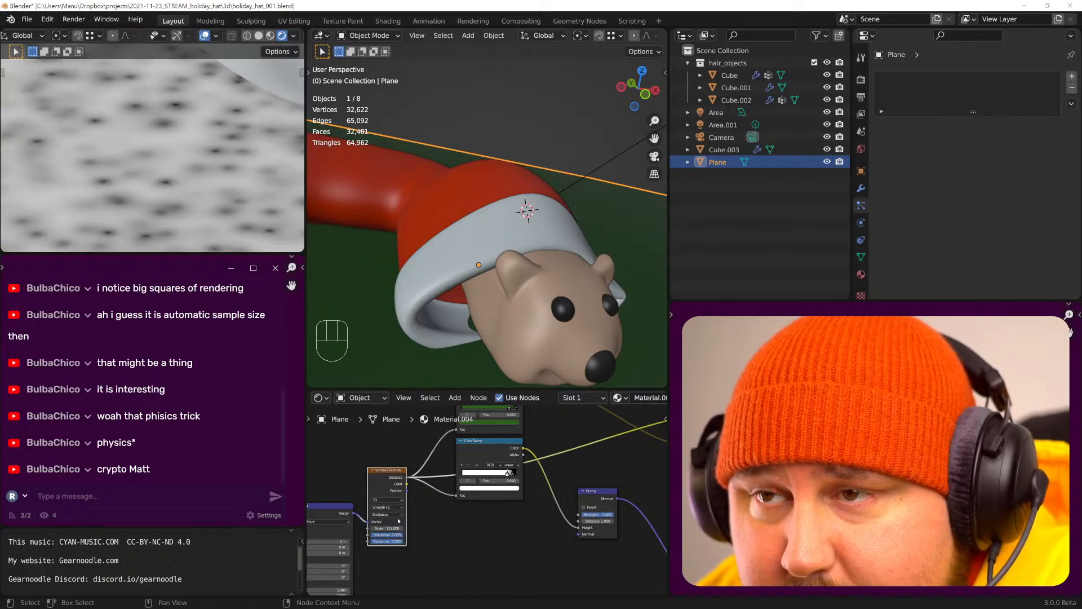
- Set the Voronoi texture's feature to Distance to Edge
{"action": "left_click", "coordinate": [387, 509]}
{"action": "left_click", "coordinate": [388, 529]}
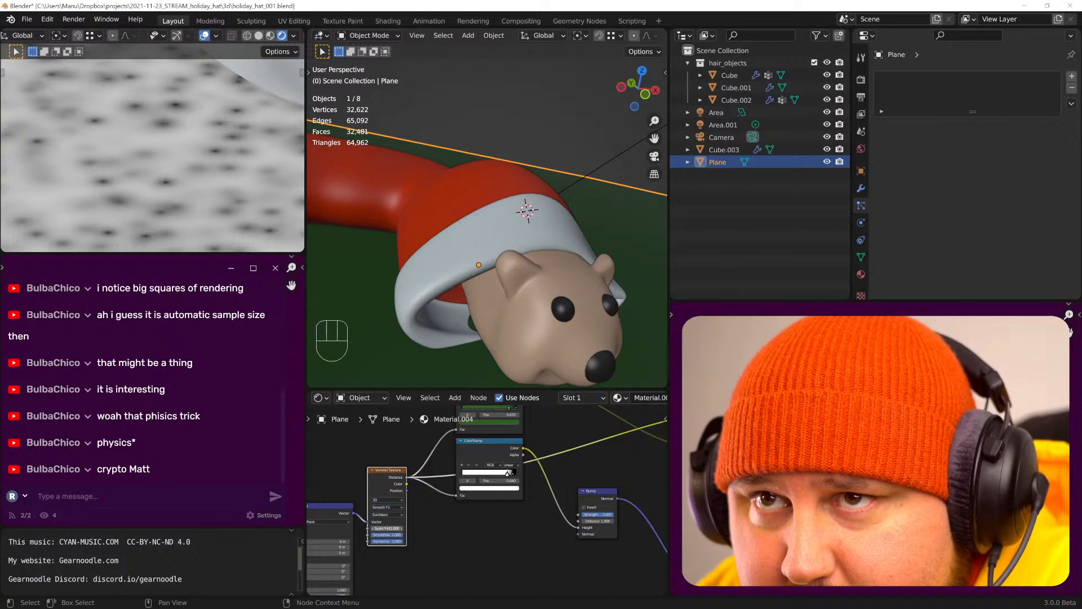
{"action": "left_click", "coordinate": [389, 507]}
{"action": "left_click", "coordinate": [388, 533]}
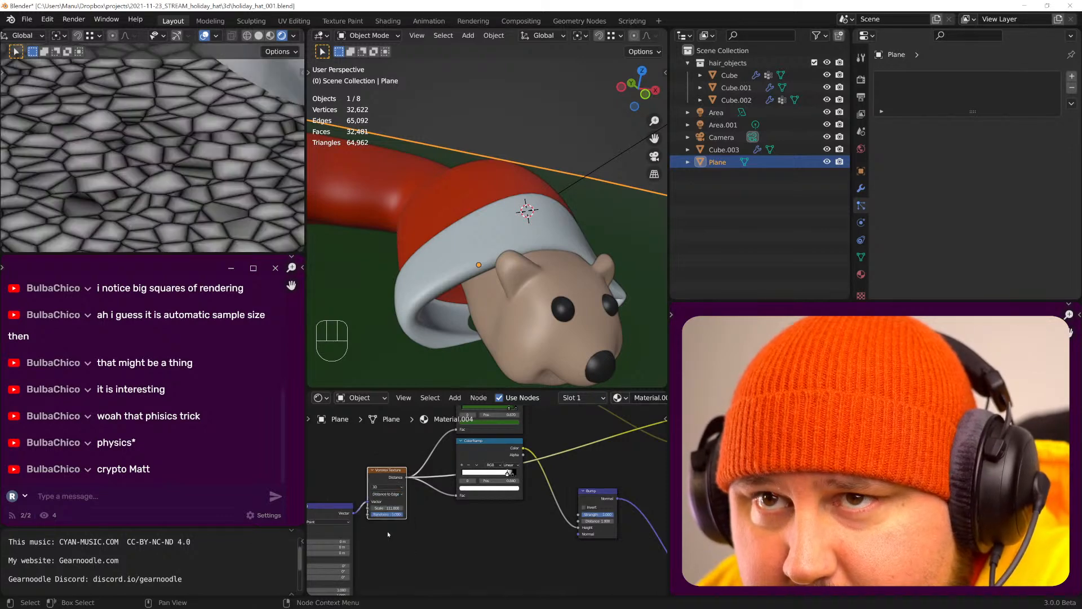
{"action": "middle_click_drag", "start_coordinate": [392, 514], "coordinate": [358, 538]}
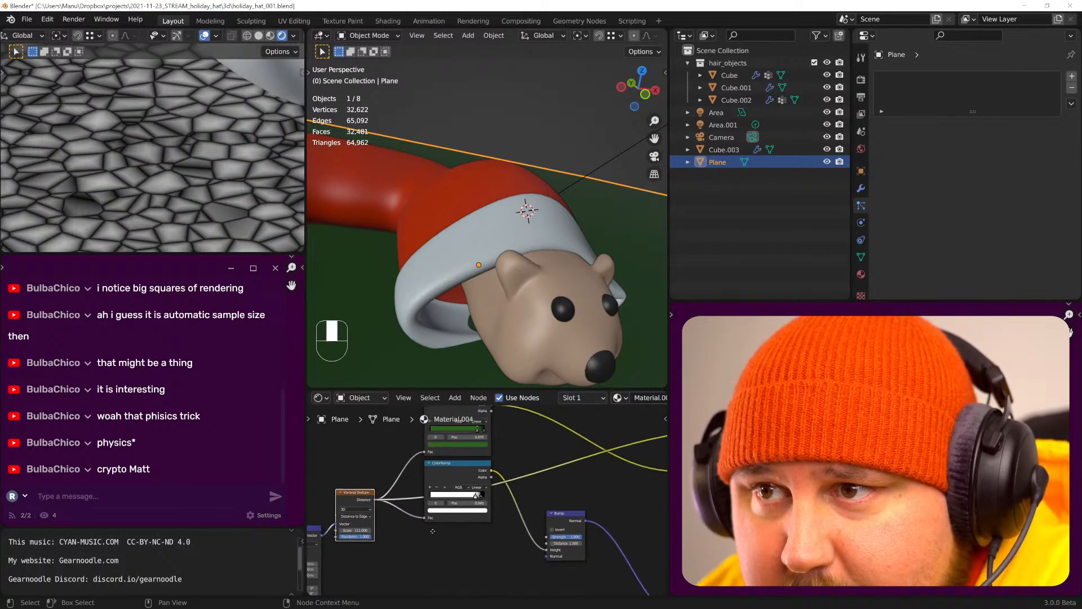
- Preview the lower ColorRamp, flip it to run black to white and pull the white stop close to the black for thin cracks
{"action": "left_click", "coordinate": [449, 465], "text": "ctrl+shift"}
{"action": "left_click_drag", "start_coordinate": [474, 495], "coordinate": [430, 493]}
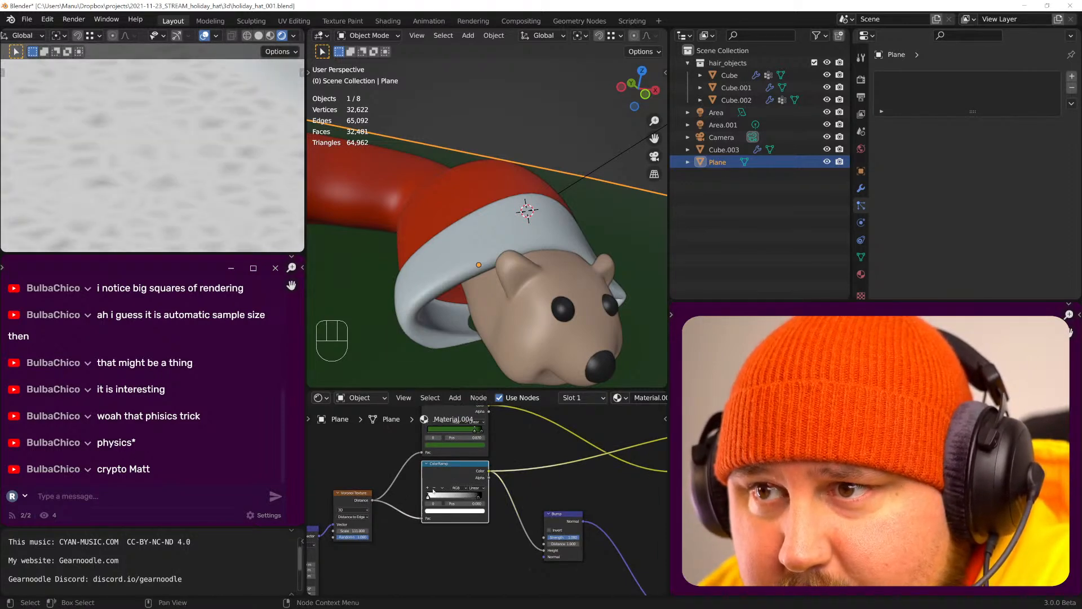
{"action": "left_click", "coordinate": [443, 488]}
{"action": "left_click", "coordinate": [448, 499]}
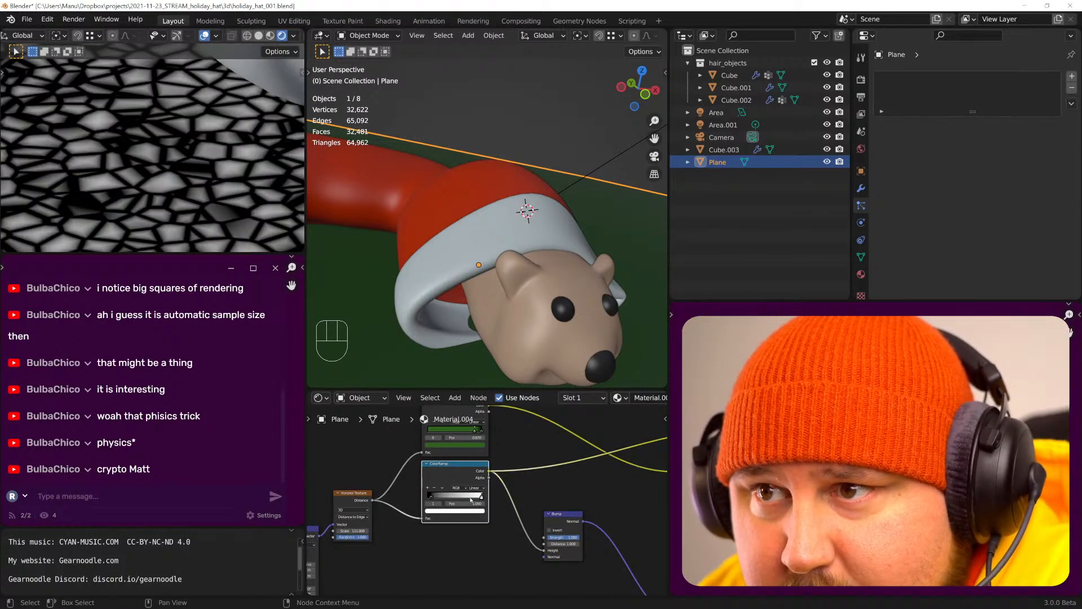
{"action": "left_click_drag", "start_coordinate": [481, 497], "coordinate": [428, 498]}
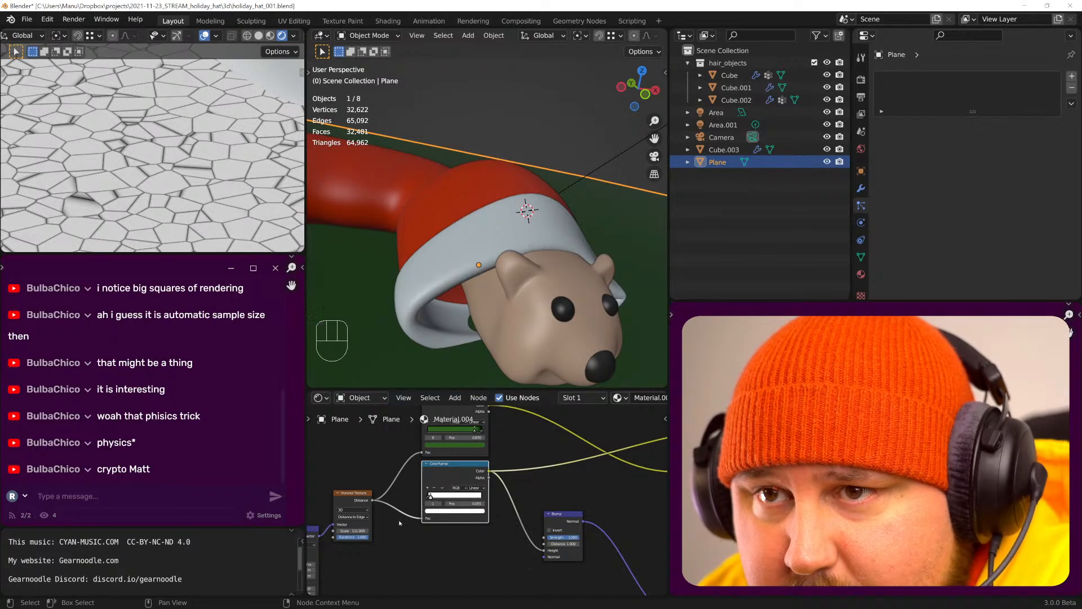
- Raise the Voronoi texture's Scale first to 222 and finally to 333
{"action": "middle_click_drag", "start_coordinate": [366, 550], "coordinate": [399, 531]}
{"action": "left_click", "coordinate": [386, 513]}
{"action": "type", "text": "222"}
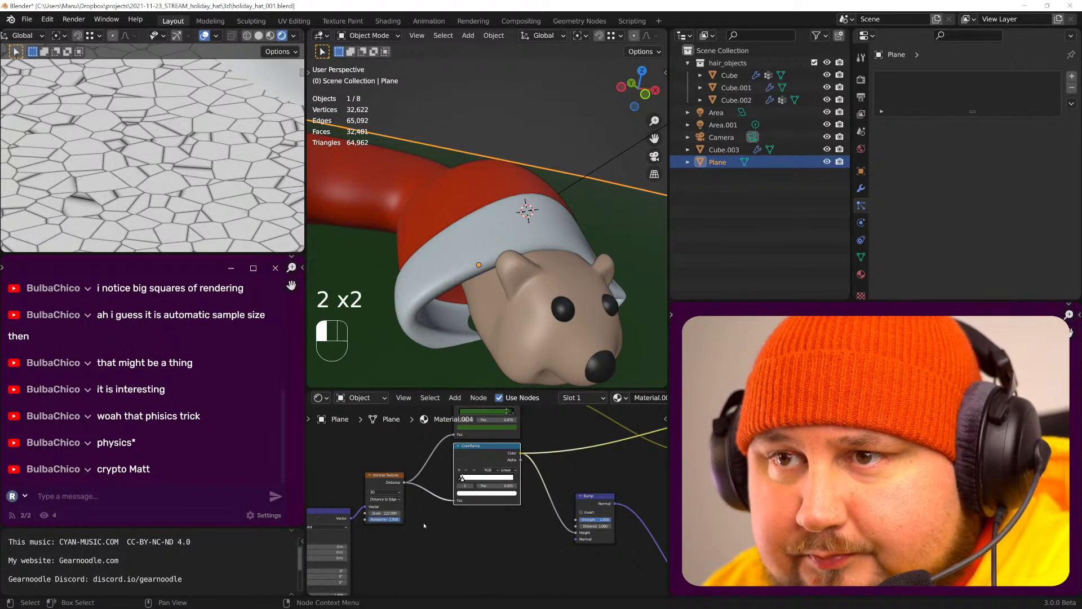
{"action": "key", "text": "Return"}
{"action": "left_click", "coordinate": [386, 513]}
{"action": "type", "text": "333"}
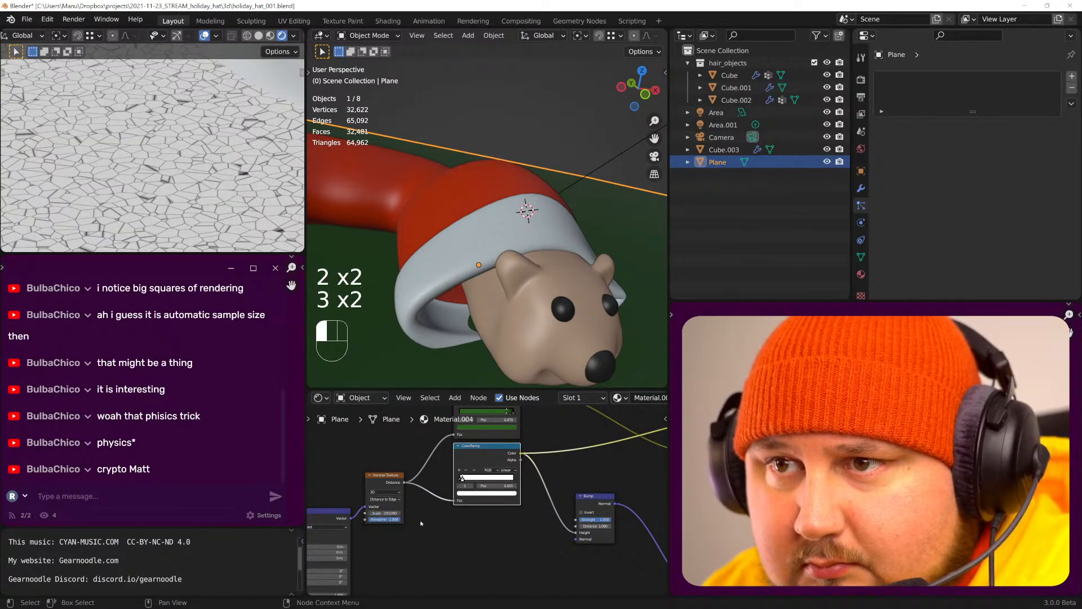
{"action": "key", "text": "Return"}
- Flip the upper ColorRamp to dark-to-green, place the green stop near the dark one and preview the Principled BSDF on the ground
{"action": "middle_click_drag", "start_coordinate": [453, 516], "coordinate": [339, 519]}
{"action": "middle_click_drag", "start_coordinate": [421, 464], "coordinate": [454, 516]}
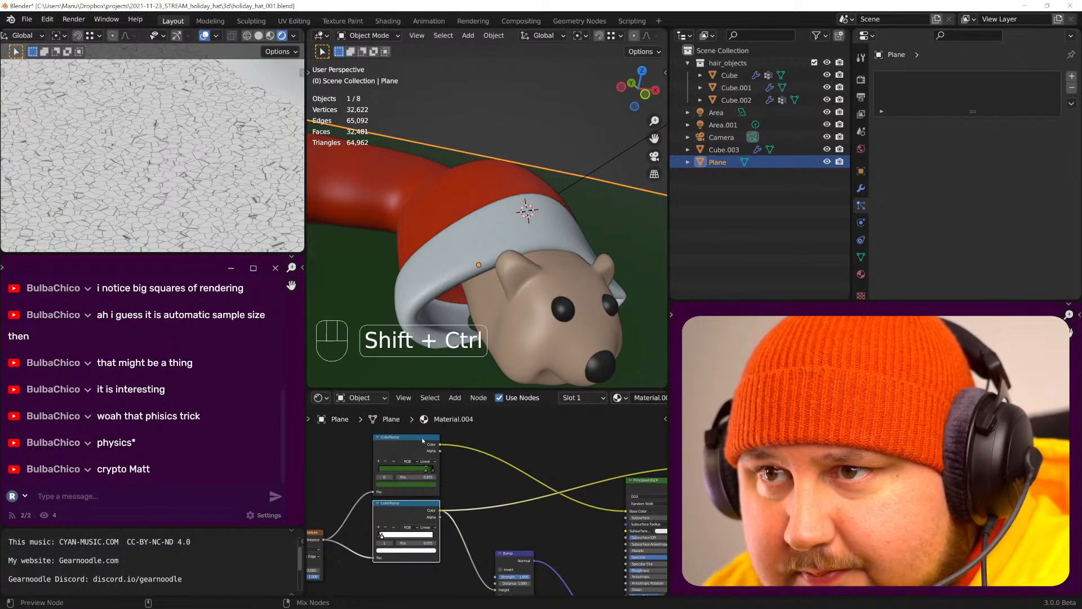
{"action": "left_click", "coordinate": [419, 440], "text": "ctrl+shift"}
{"action": "left_click_drag", "start_coordinate": [426, 469], "coordinate": [363, 470]}
{"action": "left_click_drag", "start_coordinate": [433, 469], "coordinate": [380, 473]}
{"action": "left_click", "coordinate": [394, 461]}
{"action": "left_click", "coordinate": [403, 469]}
{"action": "mouse_move", "coordinate": [426, 470]}
{"action": "left_mouse_down"}
{"action": "mouse_move", "coordinate": [362, 469]}
{"action": "mouse_move", "coordinate": [416, 471]}
{"action": "mouse_move", "coordinate": [385, 472]}
{"action": "left_mouse_up"}
{"action": "left_click", "coordinate": [644, 486], "text": "ctrl+shift"}
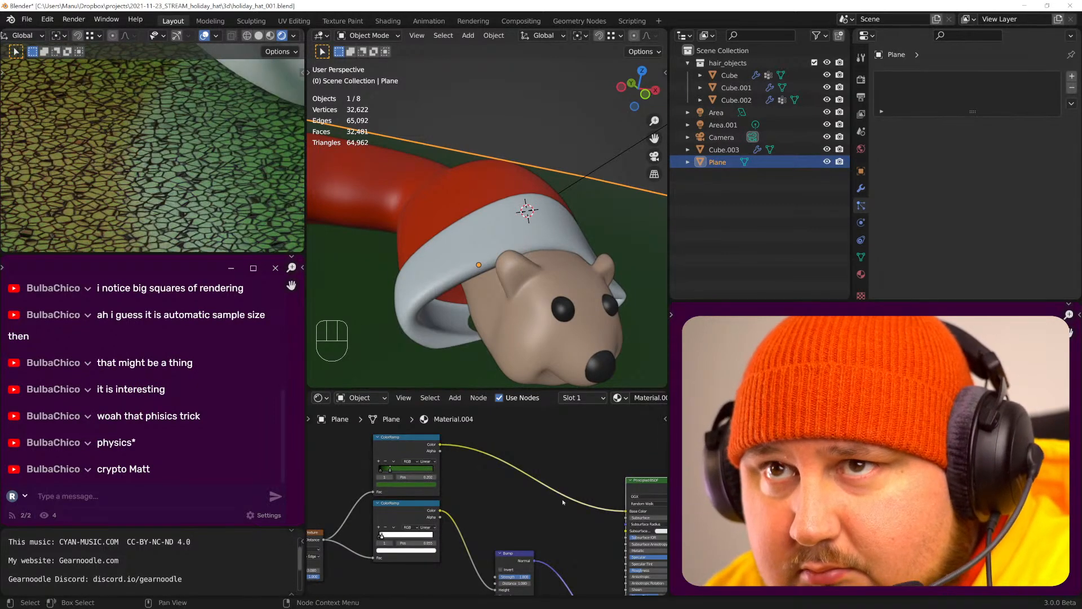
- Disconnect the upper ColorRamp from the Principled Base Color and lower the Bump node's Strength to about 0.1
{"action": "middle_click_drag", "start_coordinate": [533, 520], "coordinate": [516, 479]}
{"action": "left_click", "coordinate": [578, 469]}
{"action": "left_click_drag", "start_coordinate": [600, 468], "coordinate": [561, 470]}
{"action": "middle_click_drag", "start_coordinate": [548, 478], "coordinate": [503, 467]}
{"action": "left_click_drag", "start_coordinate": [452, 499], "coordinate": [436, 499]}
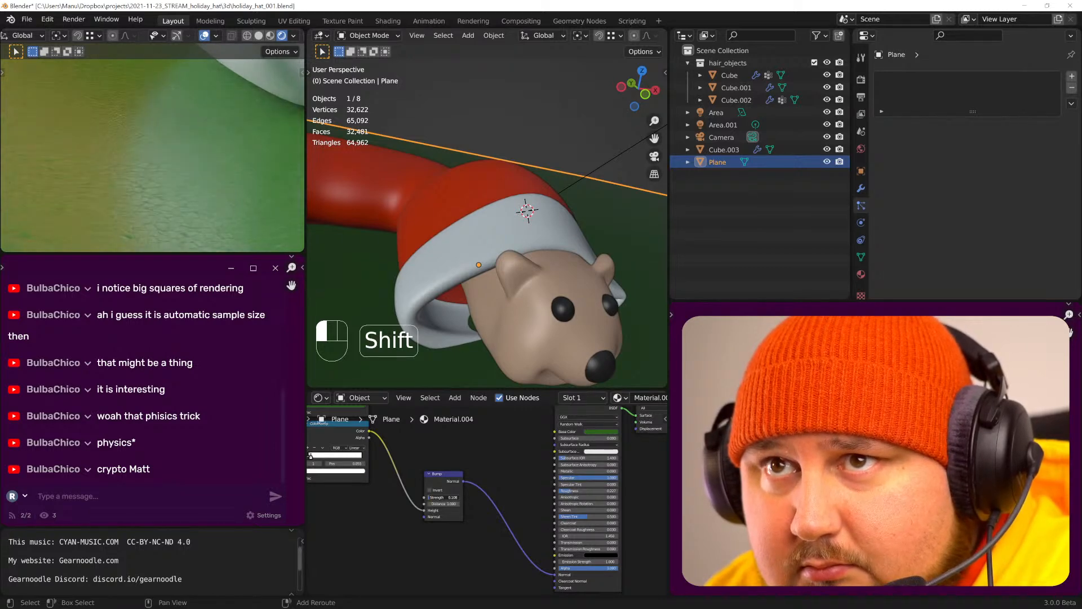
{"action": "left_click_drag", "start_coordinate": [437, 498], "coordinate": [438, 498], "text": "shift"}
- Reconnect the upper ColorRamp's Color output to the Principled Base Color
{"action": "middle_click_drag", "start_coordinate": [433, 447], "coordinate": [448, 509]}
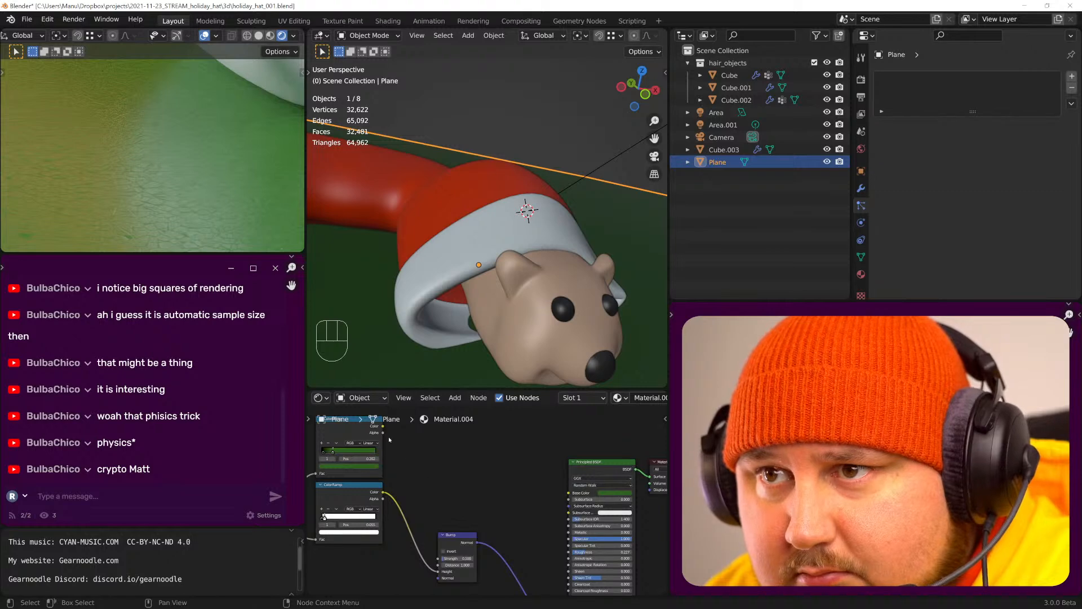
{"action": "middle_click_drag", "start_coordinate": [395, 436], "coordinate": [400, 455]}
{"action": "left_click_drag", "start_coordinate": [389, 447], "coordinate": [576, 513]}
- Copy the upper ColorRamp's green onto its black stop and darken the pasted colour to a deep green
{"action": "middle_click_drag", "start_coordinate": [423, 498], "coordinate": [512, 511]}
{"action": "left_click", "coordinate": [419, 486]}
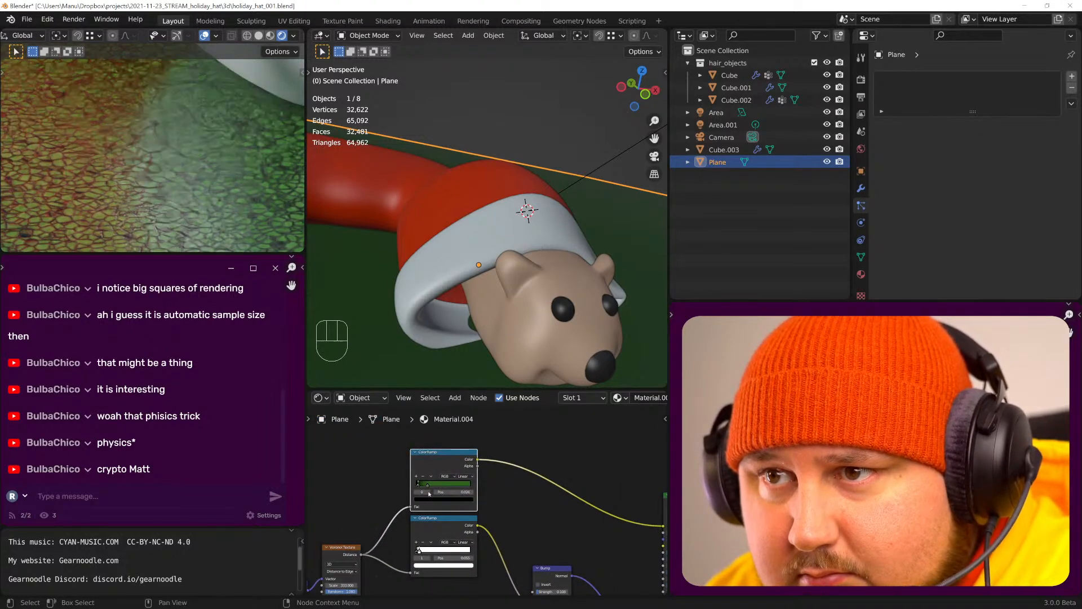
{"action": "left_click", "coordinate": [429, 486]}
{"action": "key", "text": "ctrl+c"}
{"action": "left_click", "coordinate": [419, 486]}
{"action": "key", "text": "ctrl+v"}
{"action": "left_click", "coordinate": [445, 499]}
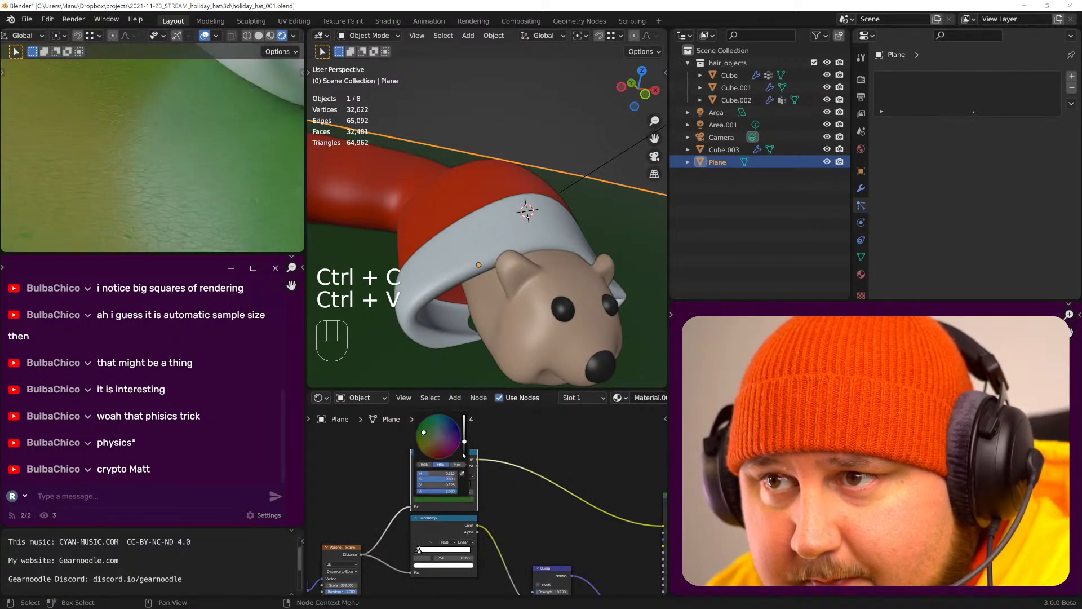
{"action": "left_click", "coordinate": [465, 449]}
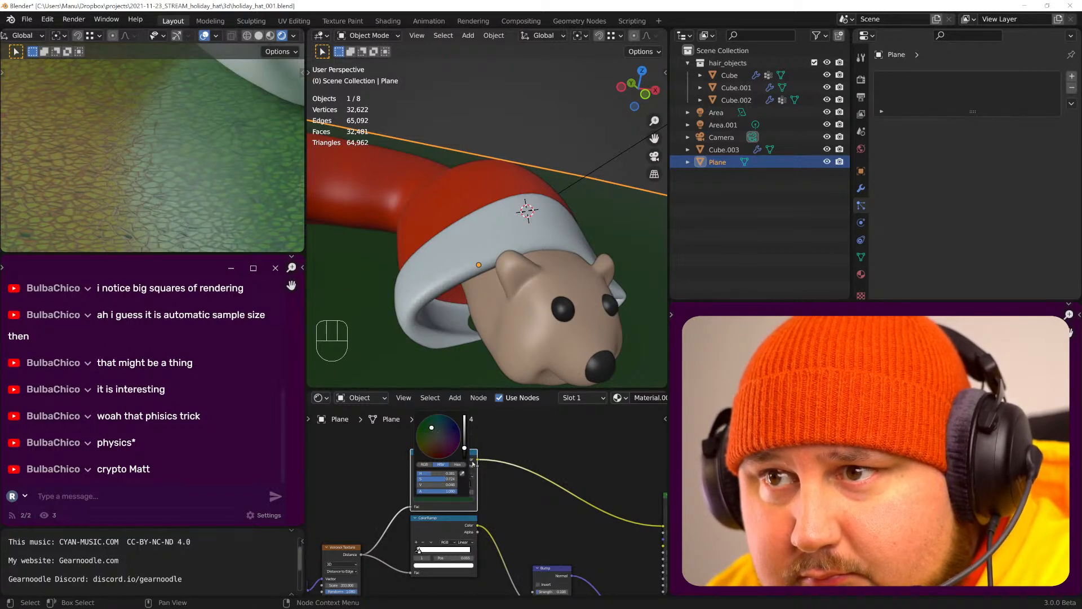
- Lighten the upper ColorRamp's dark green stop slightly, check the ground in the full camera frame and switch that viewport to solid shading
{"action": "left_click_drag", "start_coordinate": [464, 448], "coordinate": [465, 445]}
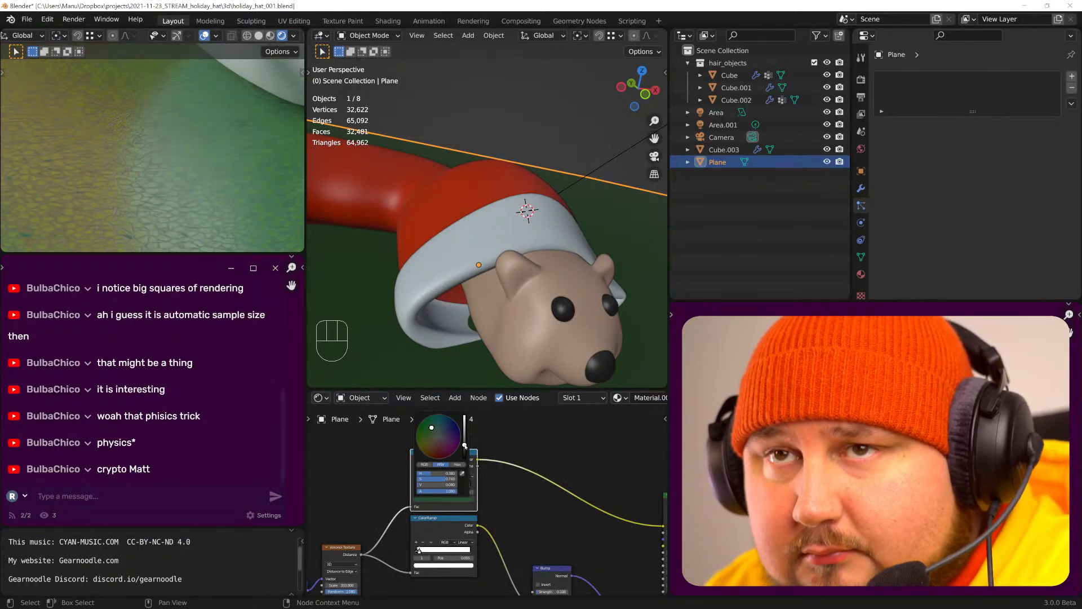
{"action": "scroll", "coordinate": [543, 488], "scroll_direction": "down", "scroll_amount": 2}
{"action": "middle_click_drag", "start_coordinate": [544, 517], "coordinate": [472, 481]}
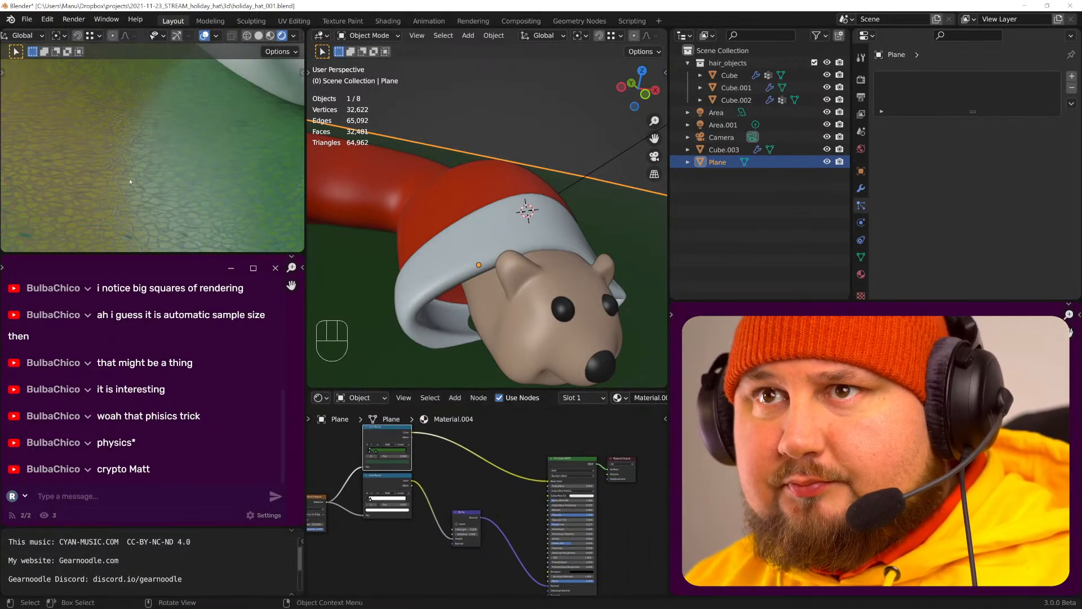
{"action": "scroll", "coordinate": [191, 172], "scroll_direction": "down", "scroll_amount": 3}
{"action": "scroll", "coordinate": [191, 172], "scroll_direction": "down", "scroll_amount": 4}
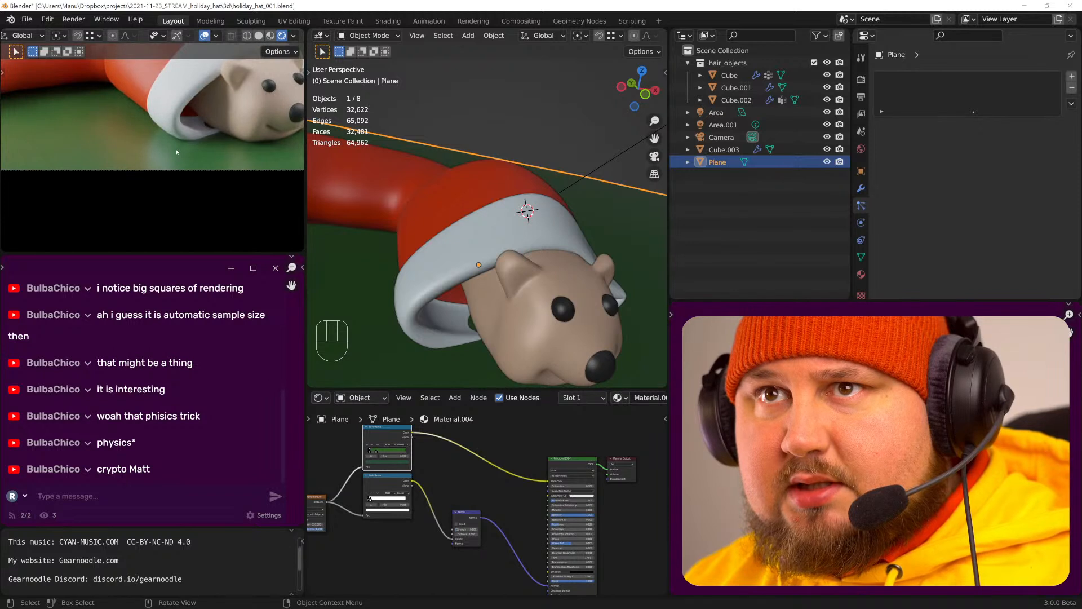
{"action": "middle_click_drag", "start_coordinate": [176, 124], "coordinate": [193, 194], "text": "shift"}
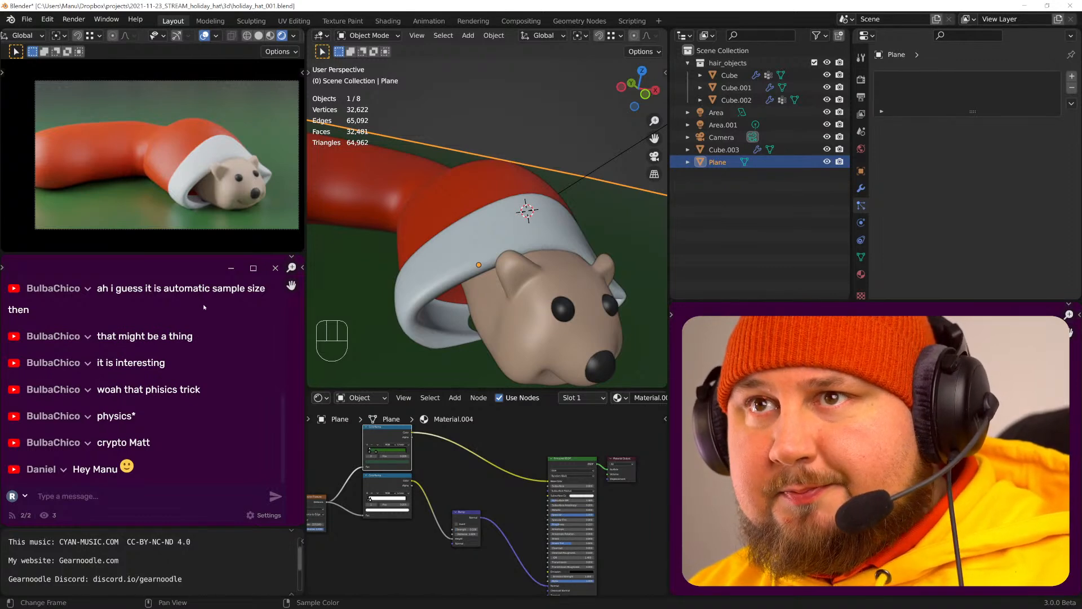
{"action": "left_click", "coordinate": [259, 36]}
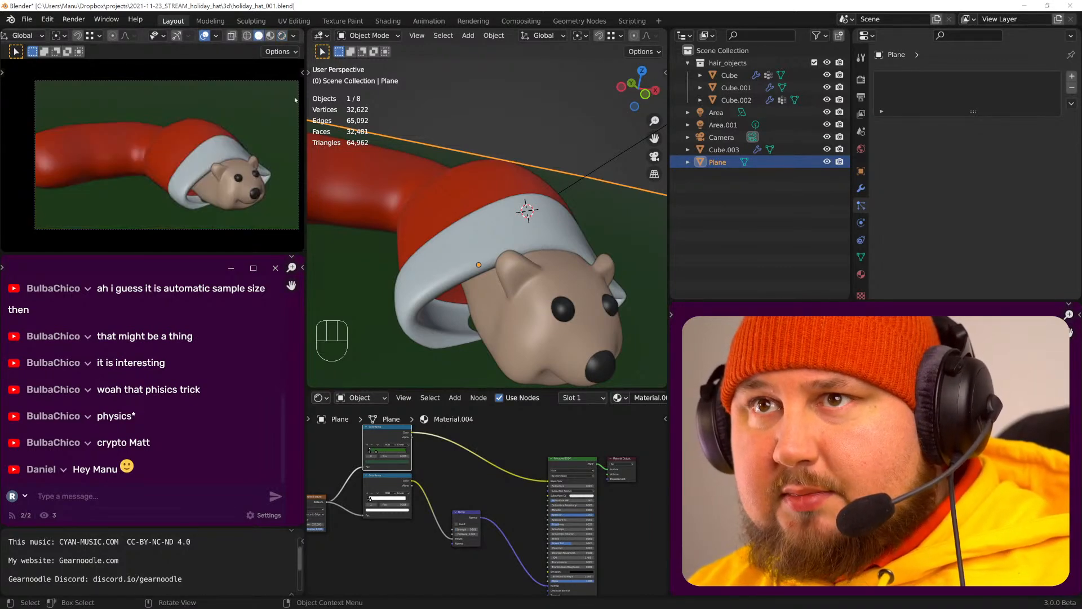
- Enable both hair particle systems for rendering on the white brim, the red hat and the ferret, then save the file
{"action": "left_click", "coordinate": [496, 215]}
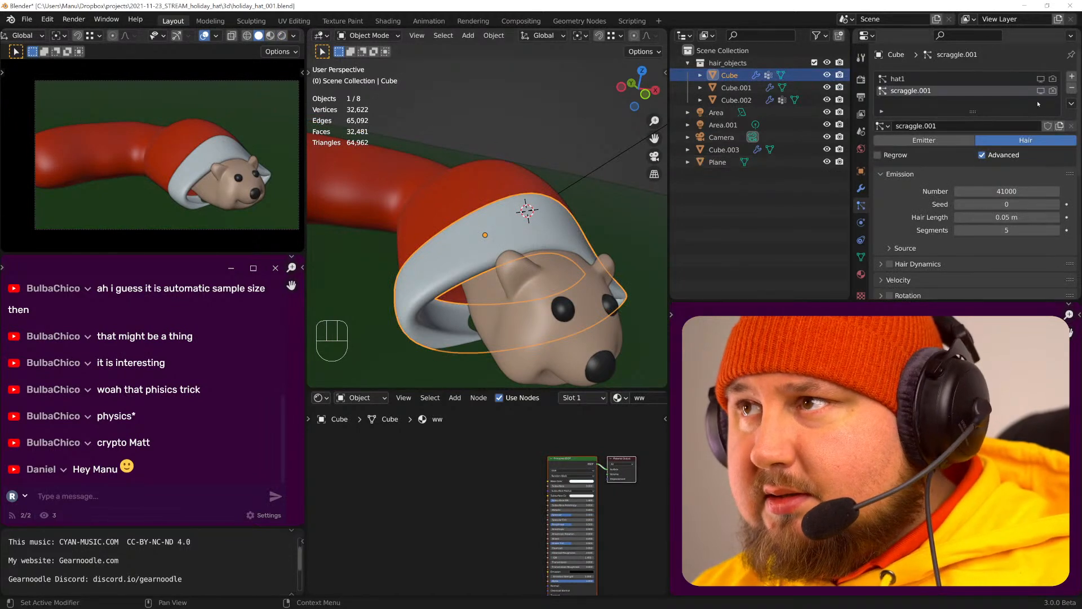
{"action": "mouse_move", "coordinate": [1053, 79]}
{"action": "left_mouse_down"}
{"action": "mouse_move", "coordinate": [1053, 90]}
{"action": "mouse_move", "coordinate": [1053, 79]}
{"action": "left_mouse_up"}
{"action": "left_click", "coordinate": [491, 183]}
{"action": "left_click", "coordinate": [562, 271]}
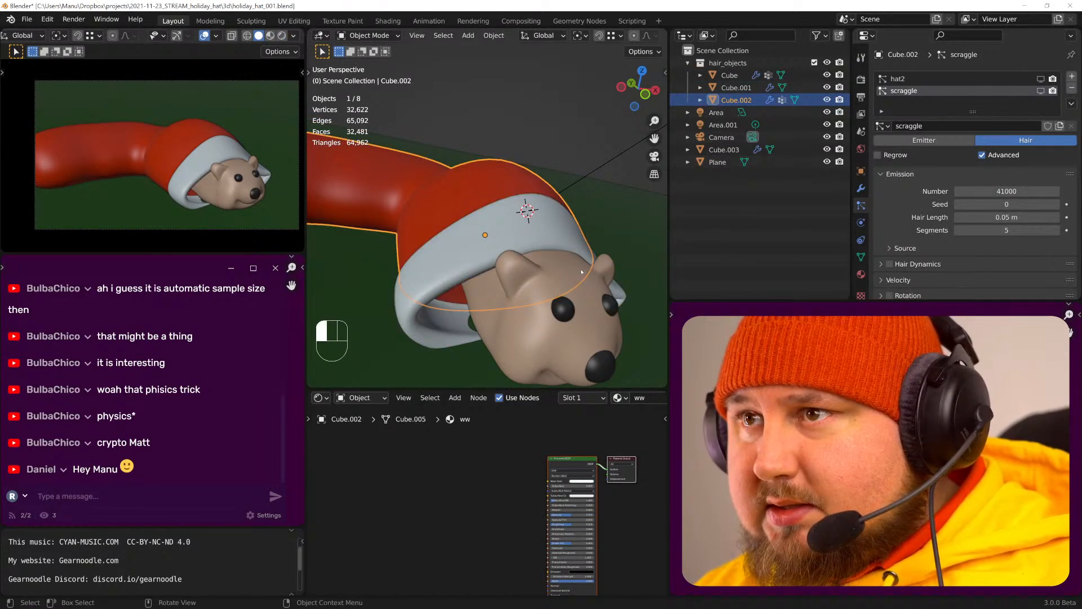
{"action": "left_click", "coordinate": [562, 271]}
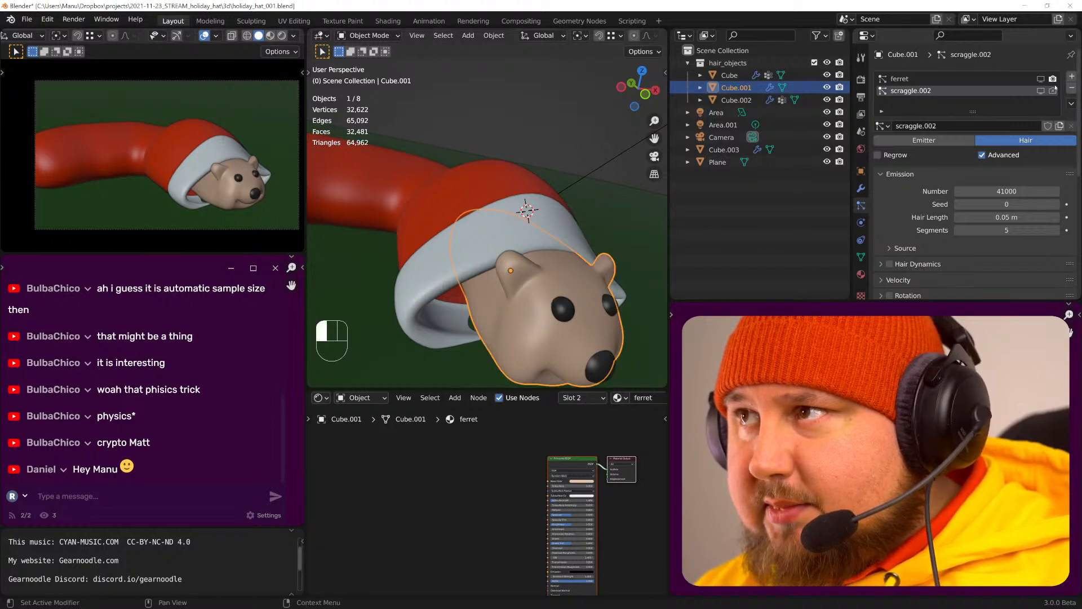
{"action": "key", "text": "alt+a"}
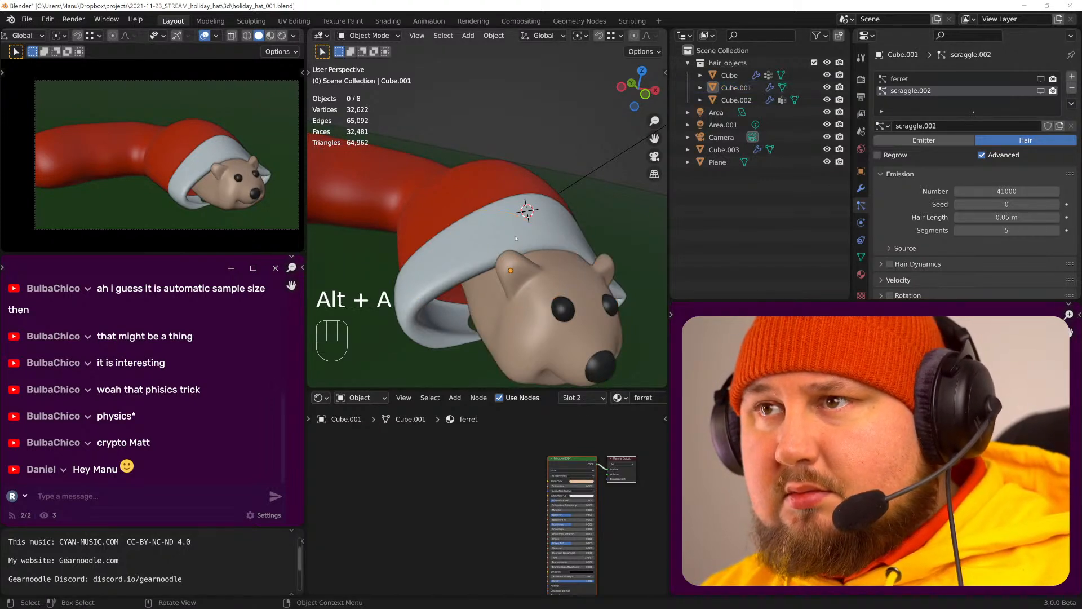
{"action": "key", "text": "ctrl+s"}
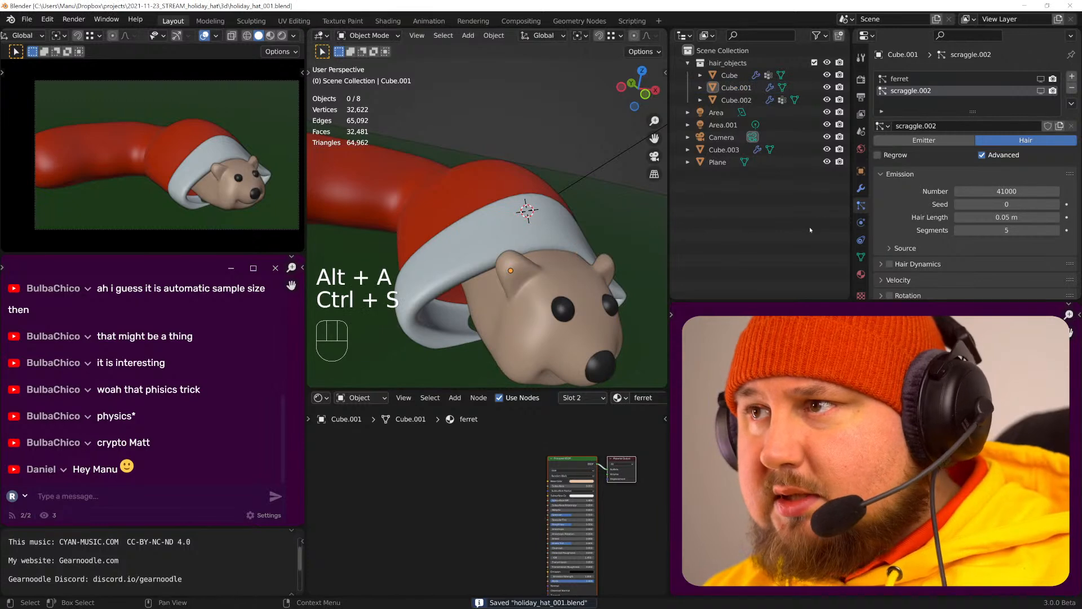
- Collapse all sections of the scene's output and render properties
{"action": "left_click", "coordinate": [860, 79]}
{"action": "left_click", "coordinate": [860, 97]}
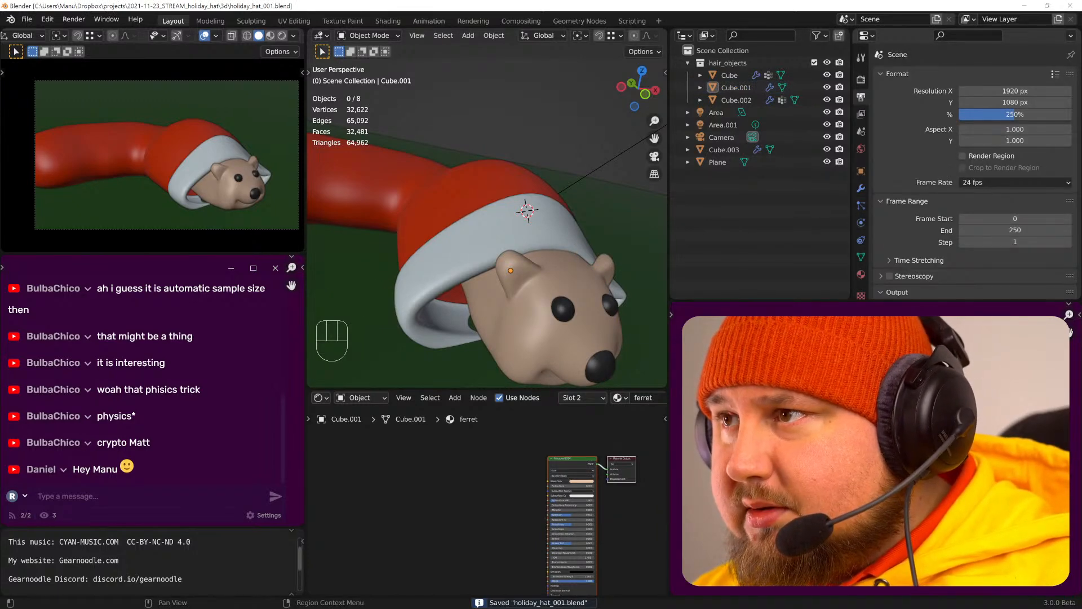
{"action": "left_click_drag", "start_coordinate": [881, 73], "coordinate": [880, 163]}
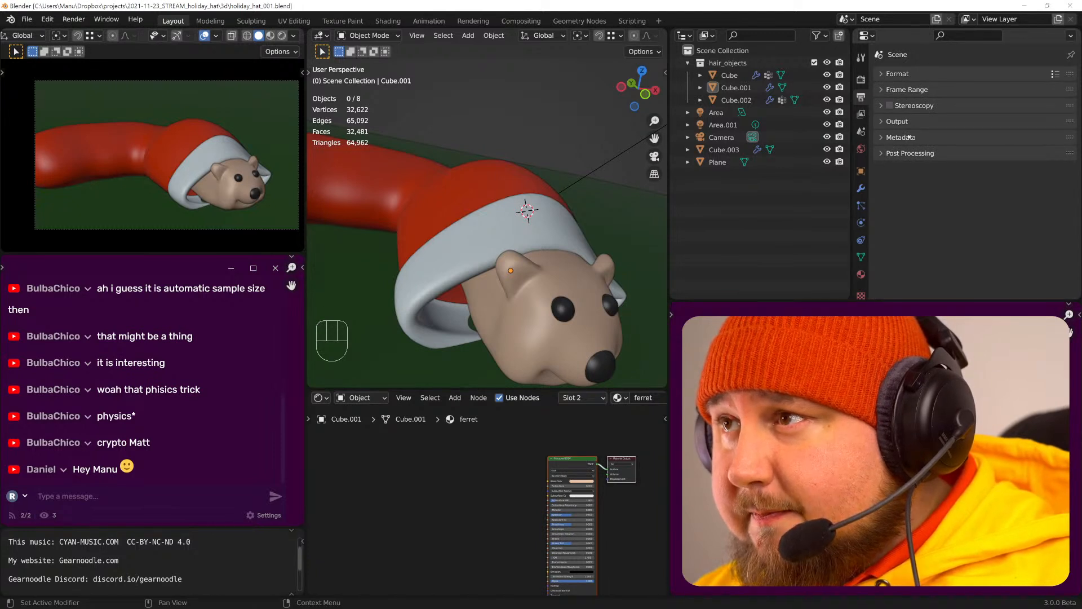
{"action": "left_click", "coordinate": [861, 80]}
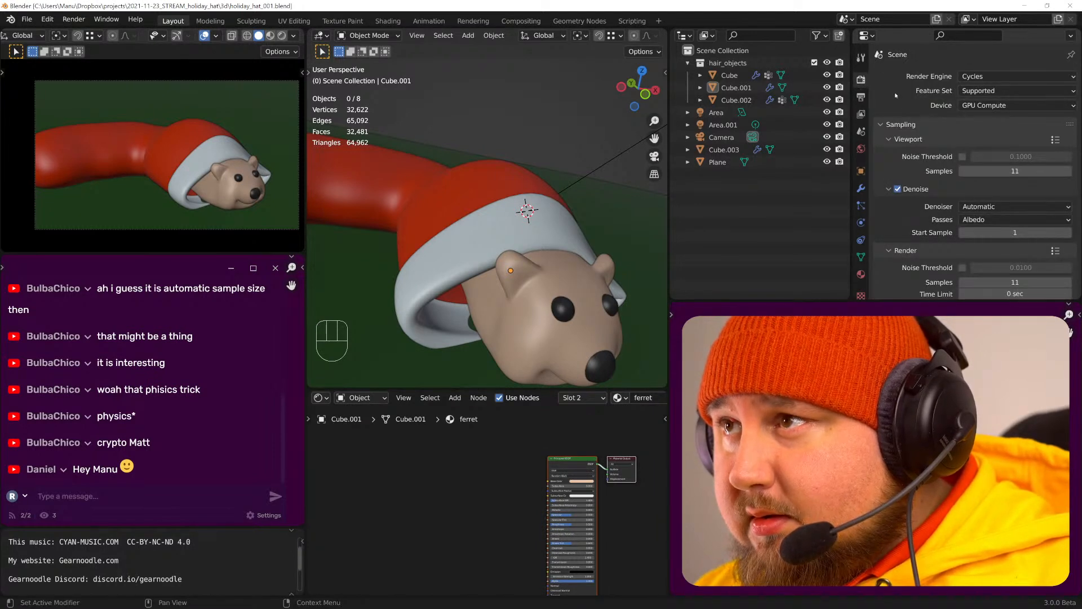
{"action": "left_click_drag", "start_coordinate": [881, 123], "coordinate": [893, 280]}
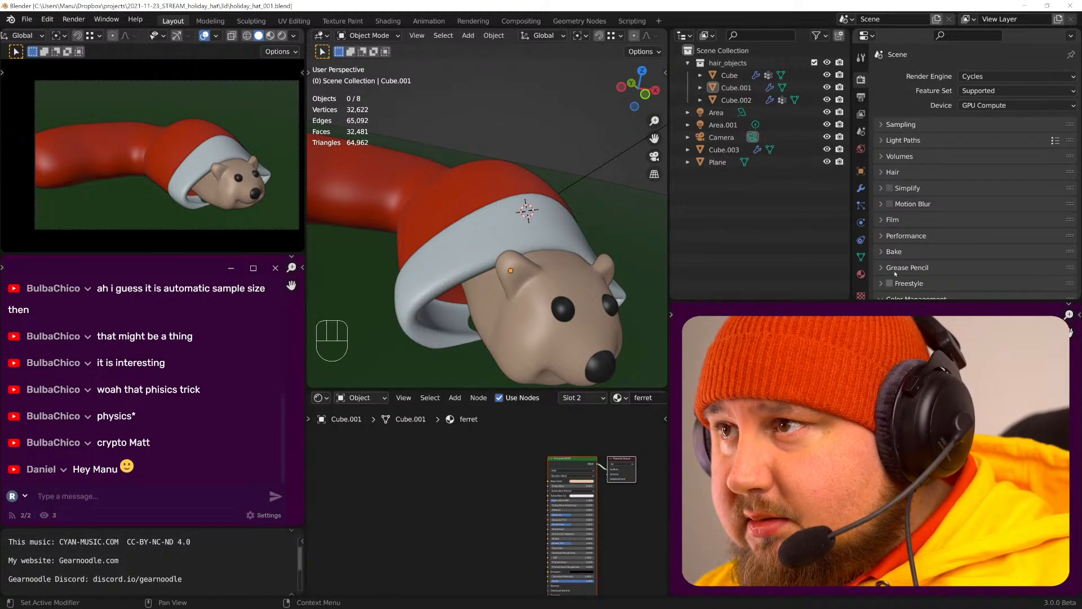
- Enable the Material Cryptomatte pass for the view layer and save the file
{"action": "left_click", "coordinate": [859, 114]}
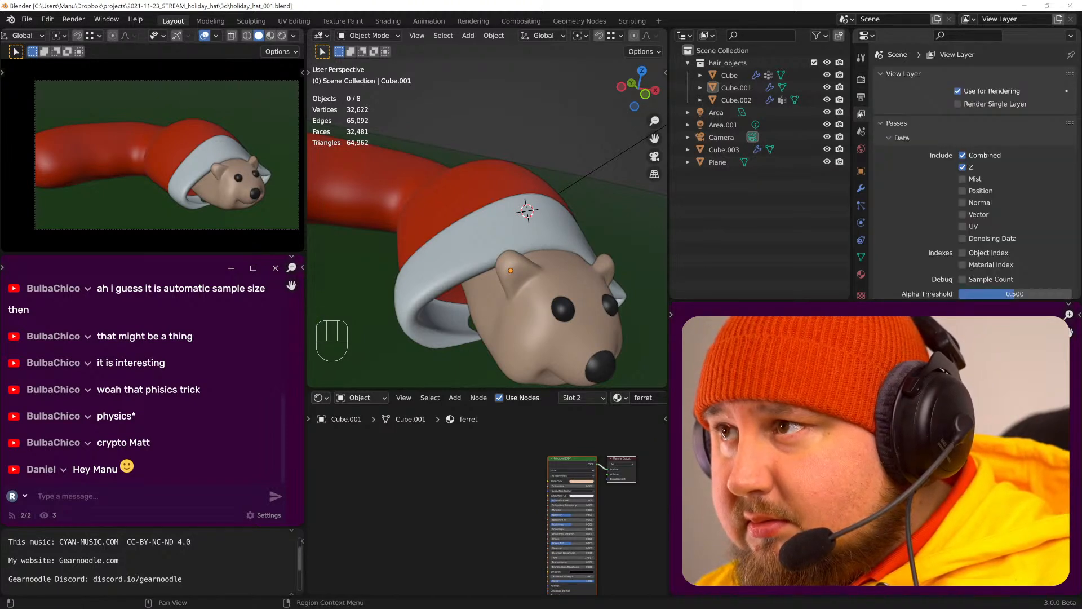
{"action": "left_click", "coordinate": [887, 74]}
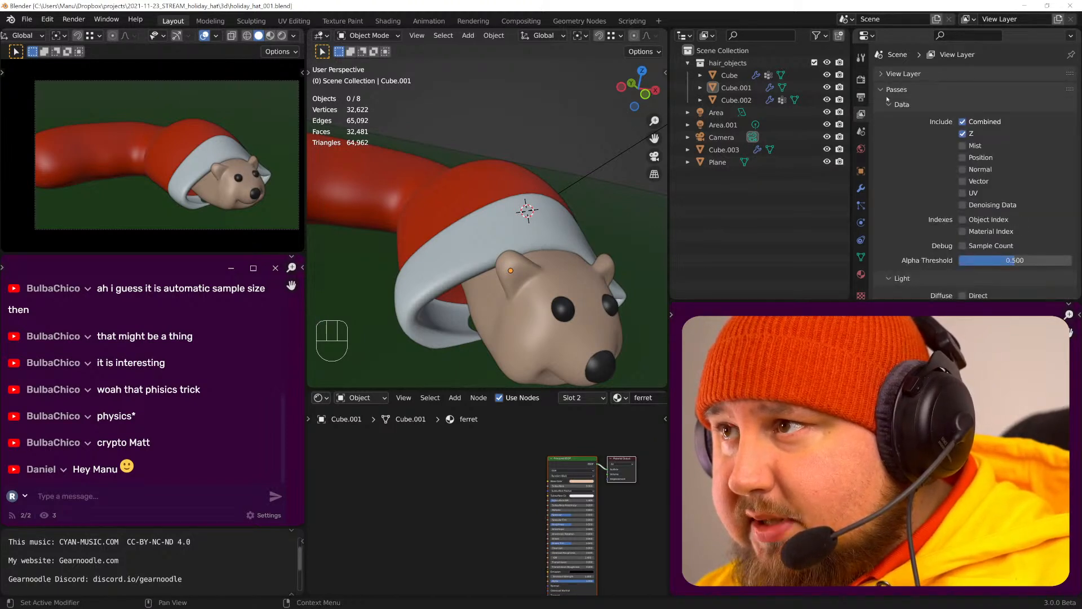
{"action": "left_click", "coordinate": [889, 104]}
{"action": "left_click", "coordinate": [889, 119]}
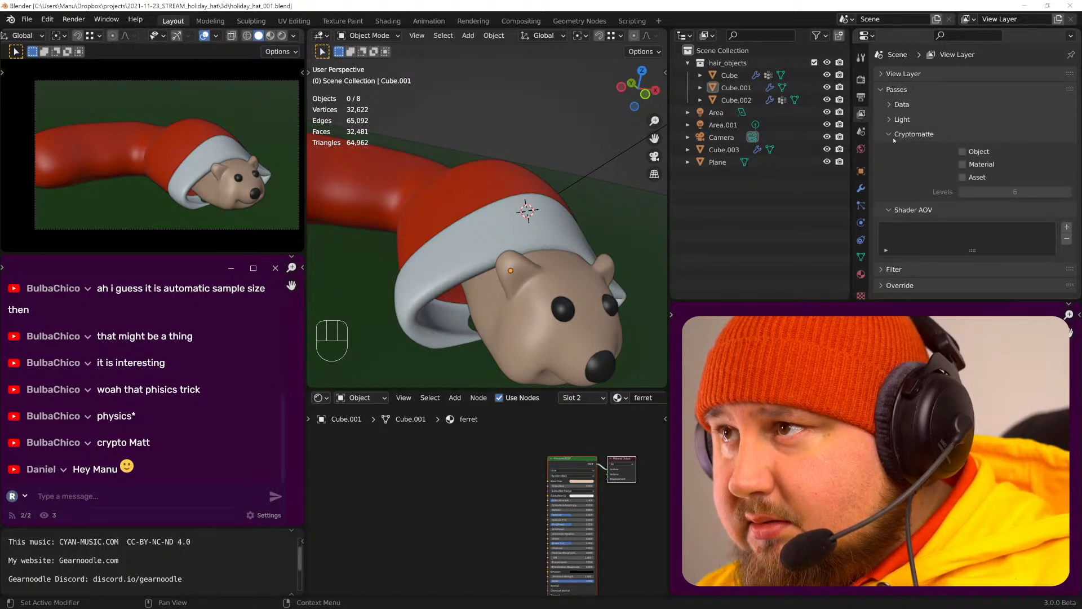
{"action": "left_click", "coordinate": [963, 164]}
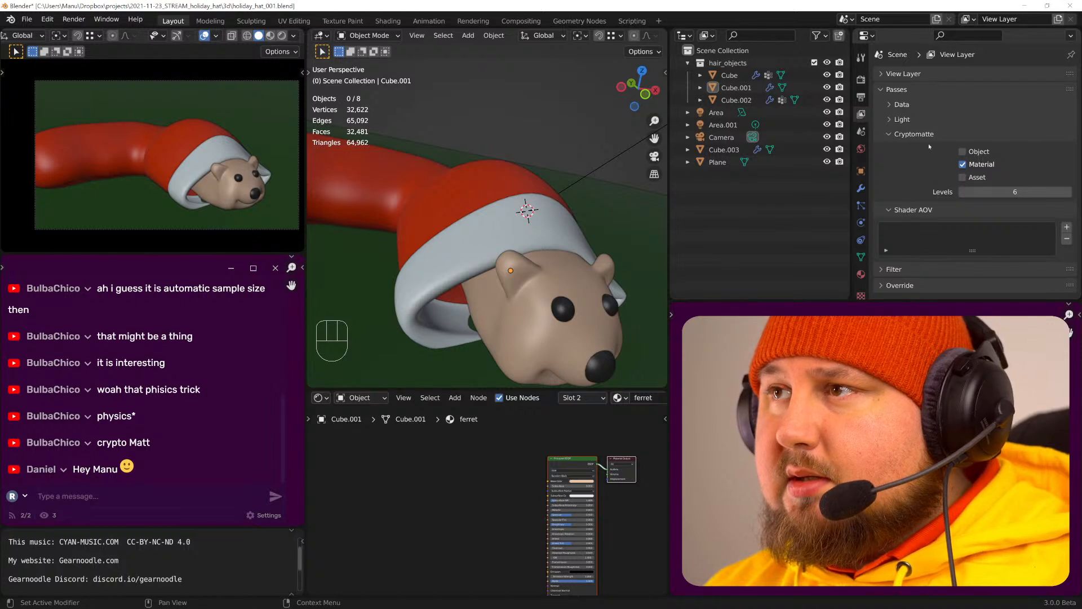
{"action": "left_click", "coordinate": [902, 89]}
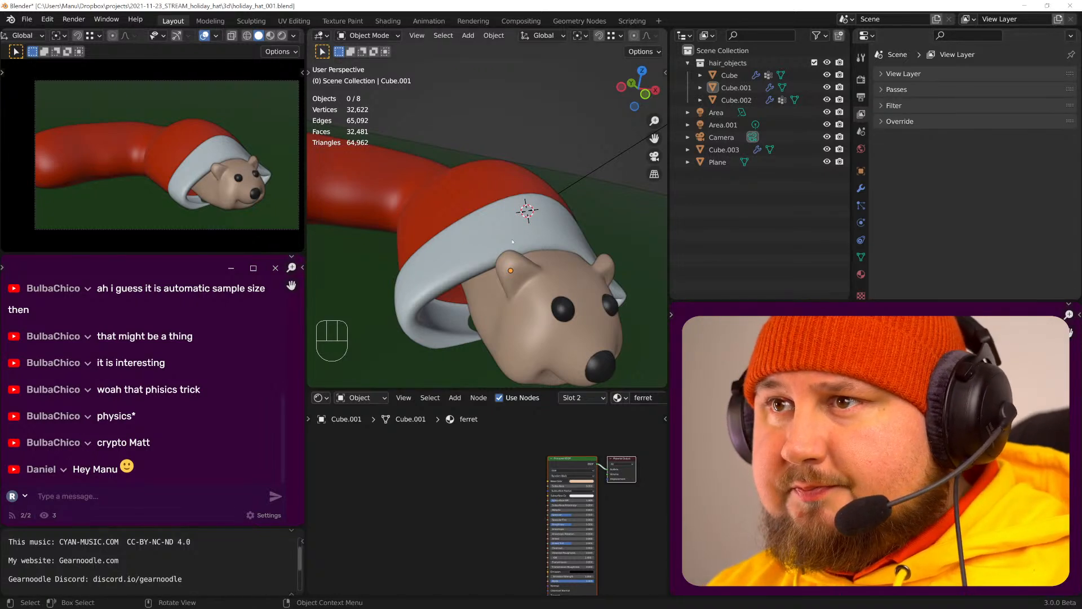
{"action": "key", "text": "ctrl+s"}
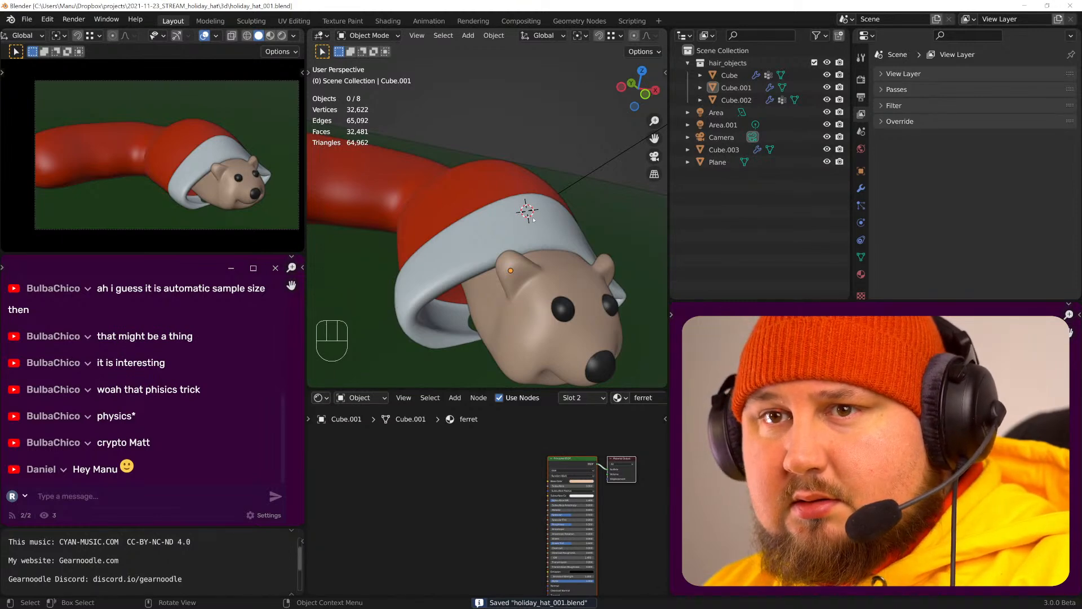
- Render the scene and examine the fur on the ferret, the white brim and the red hat up close
{"action": "key", "text": "F12"}
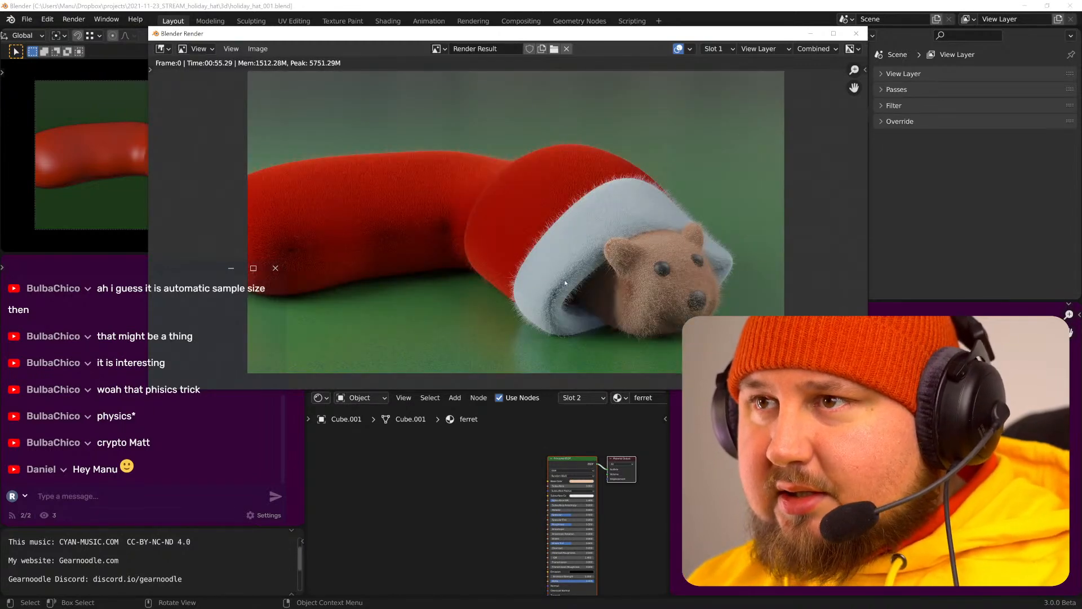
{"action": "scroll", "coordinate": [628, 277], "scroll_direction": "up", "scroll_amount": 6}
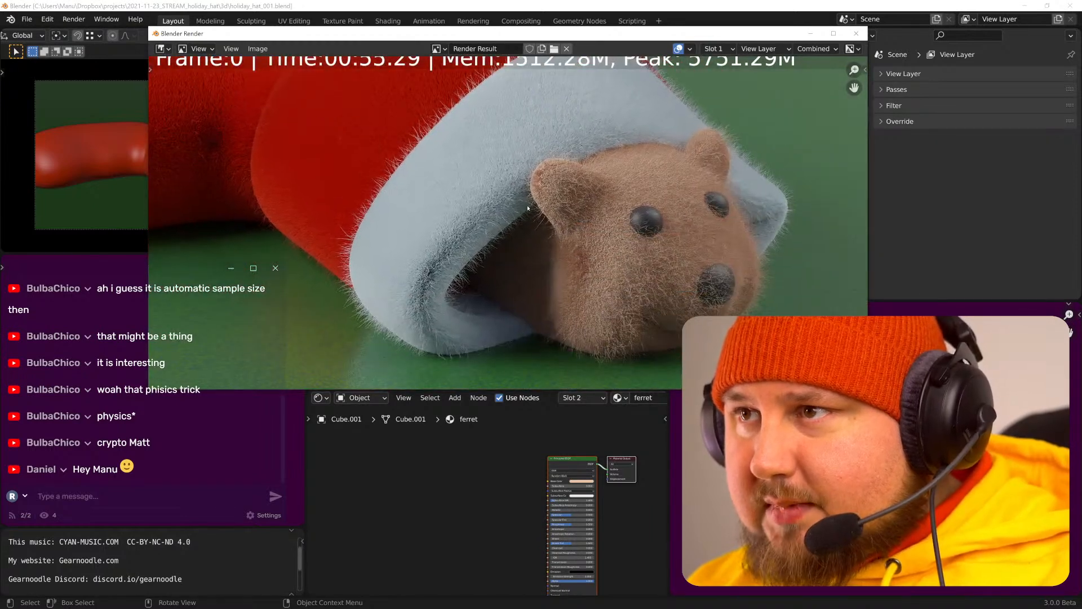
{"action": "scroll", "coordinate": [603, 245], "scroll_direction": "down", "scroll_amount": 5}
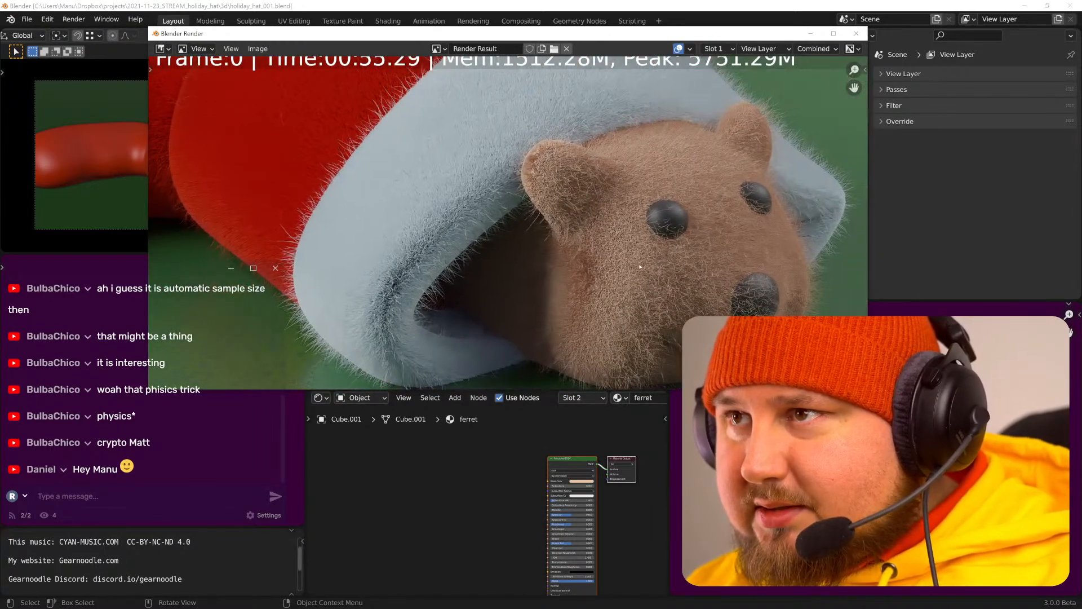
{"action": "scroll", "coordinate": [589, 241], "scroll_direction": "up", "scroll_amount": 4}
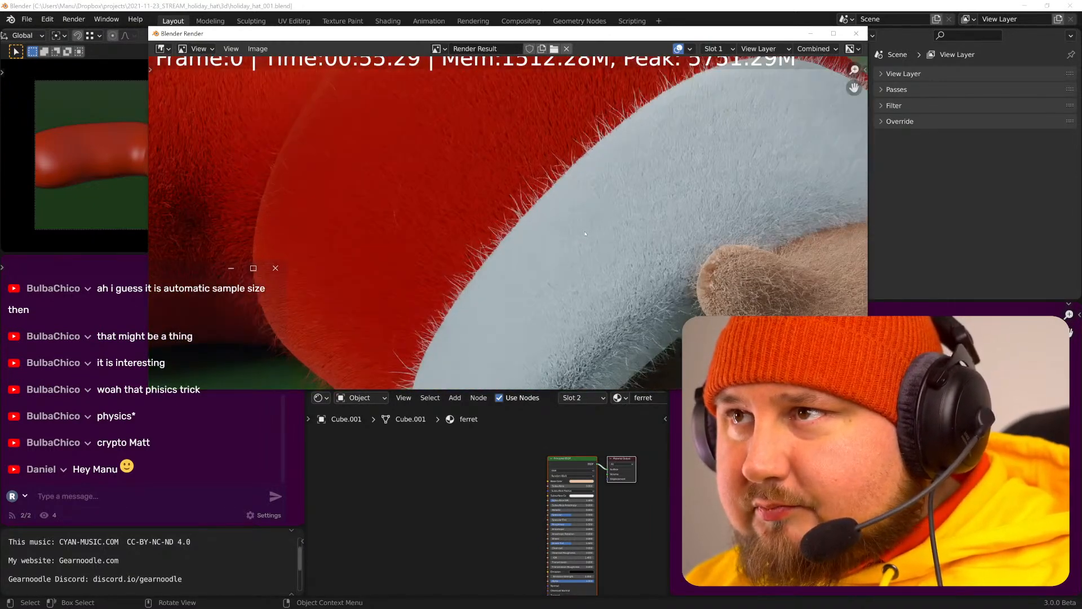
{"action": "middle_click_drag", "start_coordinate": [617, 193], "coordinate": [555, 262]}
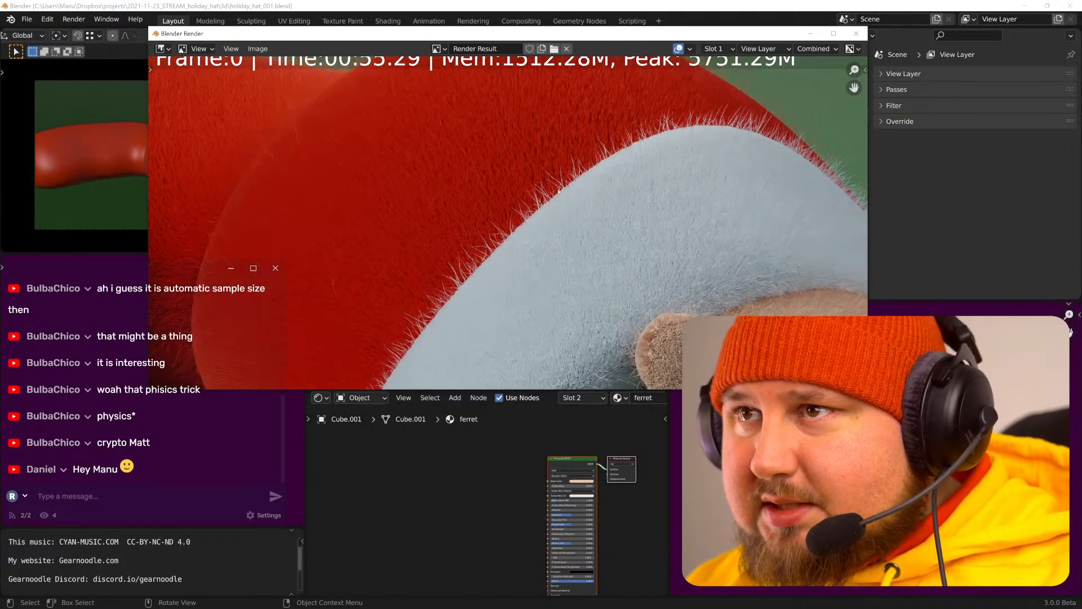
{"action": "scroll", "coordinate": [726, 125], "scroll_direction": "down", "scroll_amount": 4}
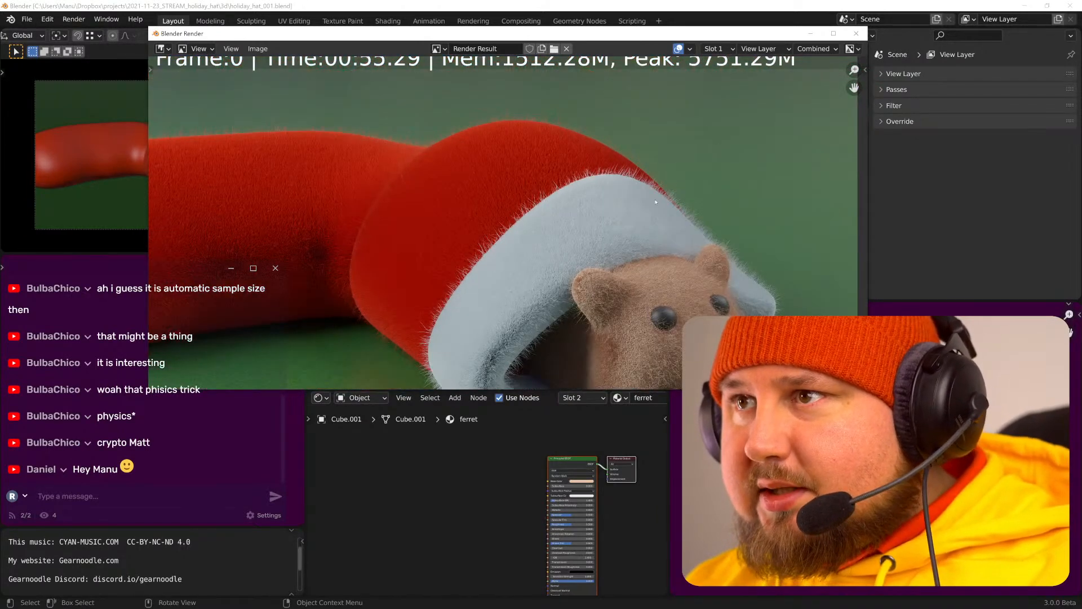
{"action": "scroll", "coordinate": [618, 231], "scroll_direction": "up", "scroll_amount": 4}
{"action": "middle_click_drag", "start_coordinate": [322, 110], "coordinate": [752, 254]}
{"action": "middle_click_drag", "start_coordinate": [562, 125], "coordinate": [579, 166]}
{"action": "scroll", "coordinate": [580, 146], "scroll_direction": "up", "scroll_amount": 2}
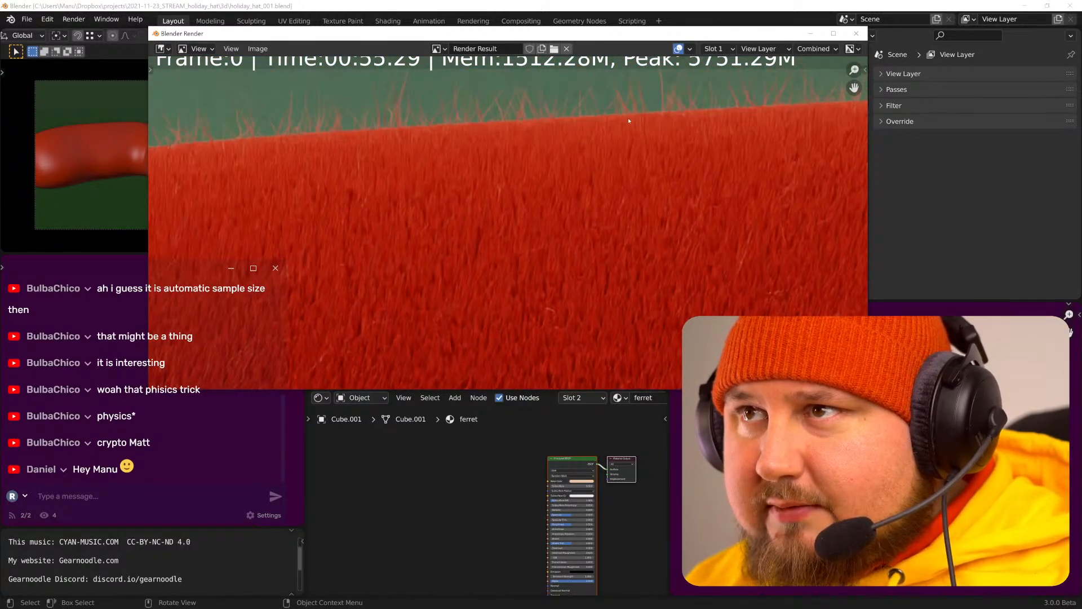
{"action": "scroll", "coordinate": [631, 118], "scroll_direction": "down", "scroll_amount": 5}
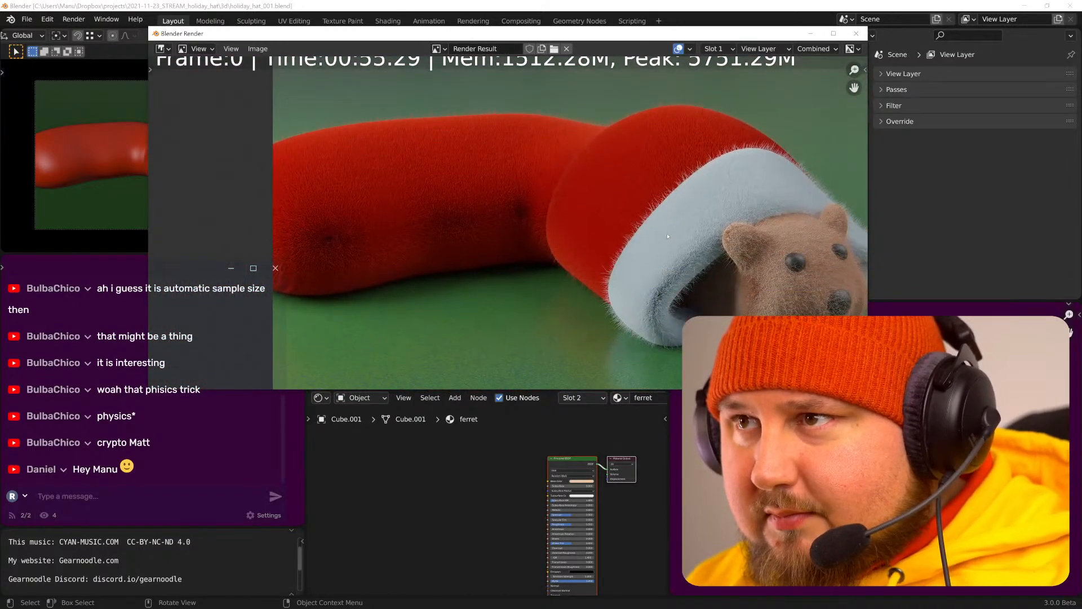
{"action": "scroll", "coordinate": [667, 237], "scroll_direction": "down", "scroll_amount": 3}
{"action": "scroll", "coordinate": [624, 235], "scroll_direction": "up", "scroll_amount": 1}
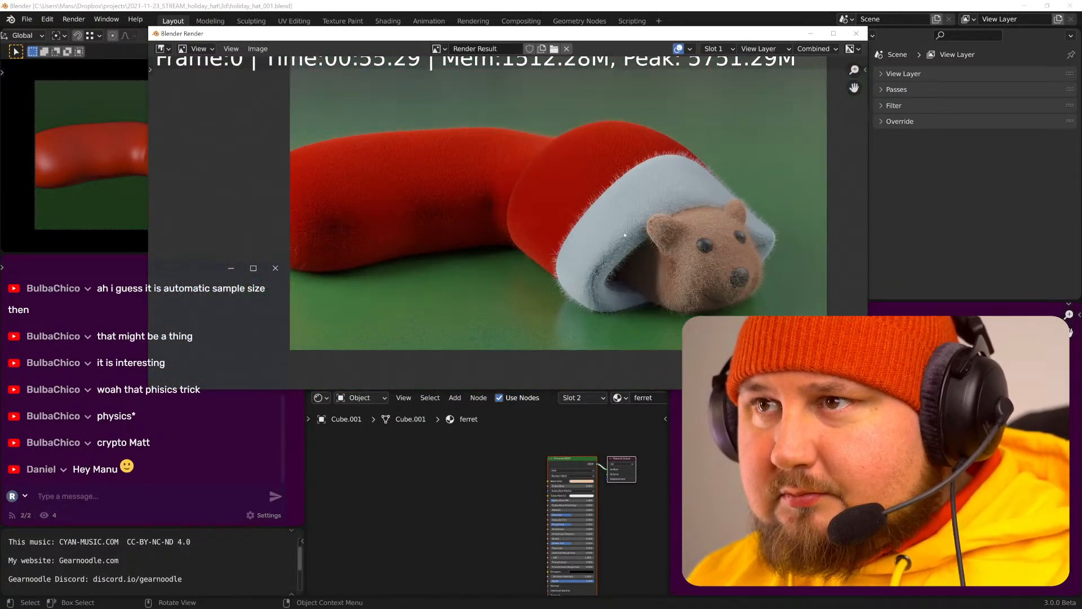
- Examine the cracked ground pattern beside the white brim and its reflections in the rendered image
{"action": "scroll", "coordinate": [625, 234], "scroll_direction": "up", "scroll_amount": 5}
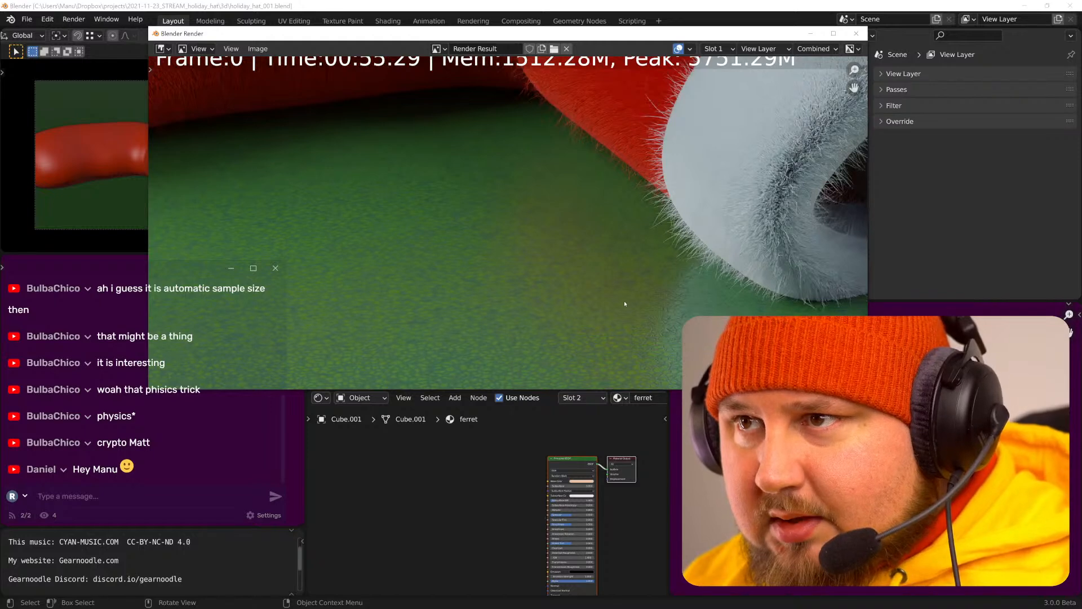
{"action": "middle_click_drag", "start_coordinate": [631, 311], "coordinate": [580, 270]}
{"action": "mouse_move", "coordinate": [665, 333]}
{"action": "middle_mouse_down"}
{"action": "mouse_move", "coordinate": [638, 293]}
{"action": "mouse_move", "coordinate": [581, 288]}
{"action": "middle_mouse_up"}
{"action": "scroll", "coordinate": [578, 282], "scroll_direction": "up", "scroll_amount": 1}
{"action": "scroll", "coordinate": [577, 282], "scroll_direction": "down", "scroll_amount": 2}
{"action": "scroll", "coordinate": [582, 281], "scroll_direction": "up", "scroll_amount": 2}
{"action": "scroll", "coordinate": [637, 281], "scroll_direction": "down", "scroll_amount": 1}
{"action": "scroll", "coordinate": [637, 280], "scroll_direction": "down", "scroll_amount": 3}
{"action": "scroll", "coordinate": [620, 253], "scroll_direction": "up", "scroll_amount": 1}
{"action": "scroll", "coordinate": [603, 231], "scroll_direction": "down", "scroll_amount": 3}
{"action": "middle_click_drag", "start_coordinate": [569, 166], "coordinate": [630, 272]}
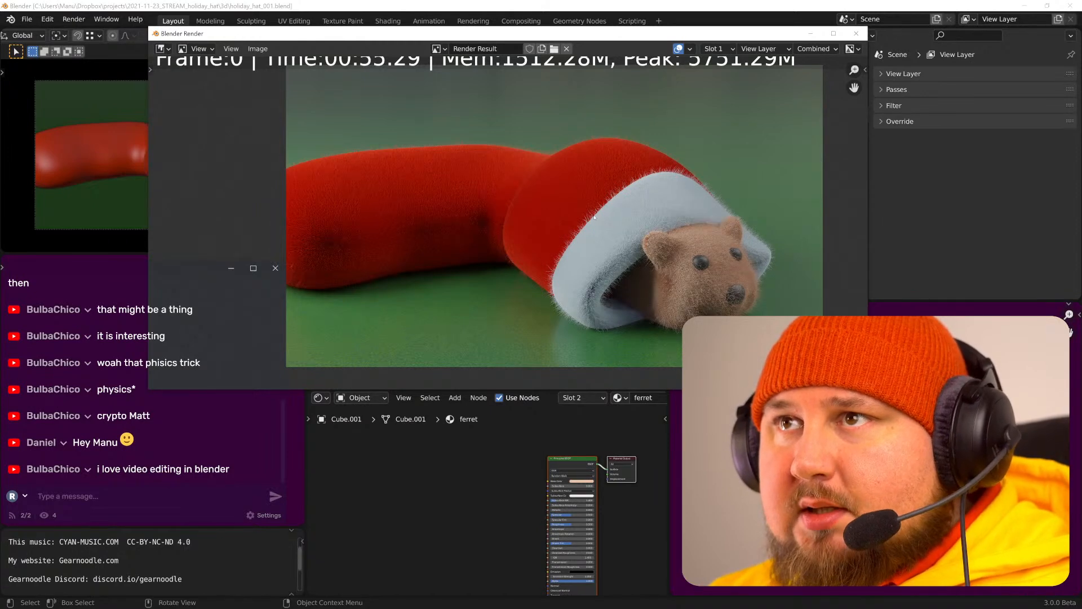
- Switch the render result to Slot 2 and return to the scene with the red hat selected
{"action": "left_click", "coordinate": [717, 49]}
{"action": "left_click", "coordinate": [719, 49]}
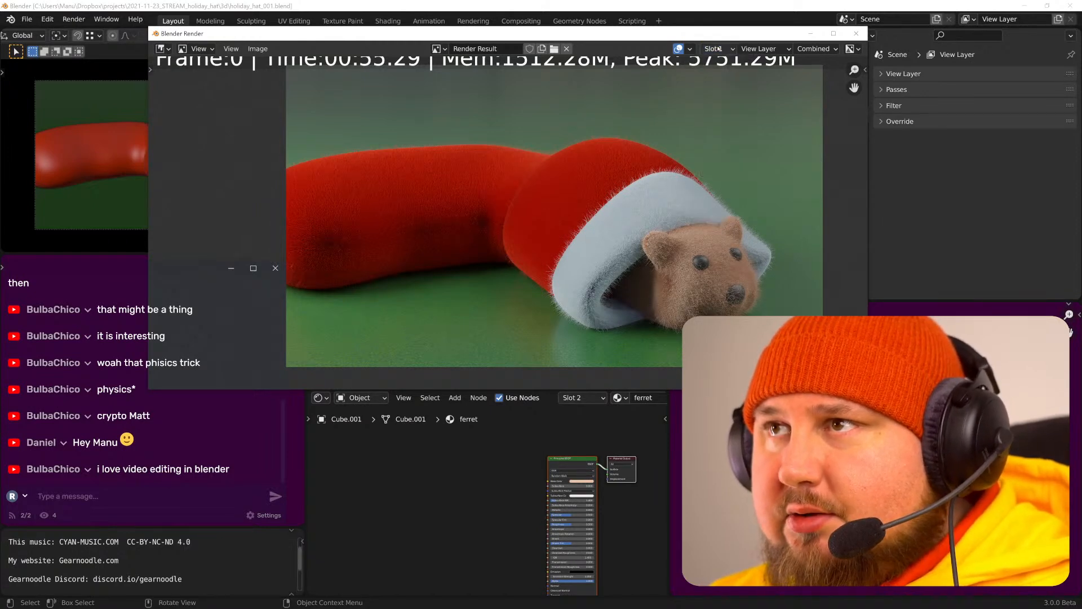
{"action": "key", "text": "j"}
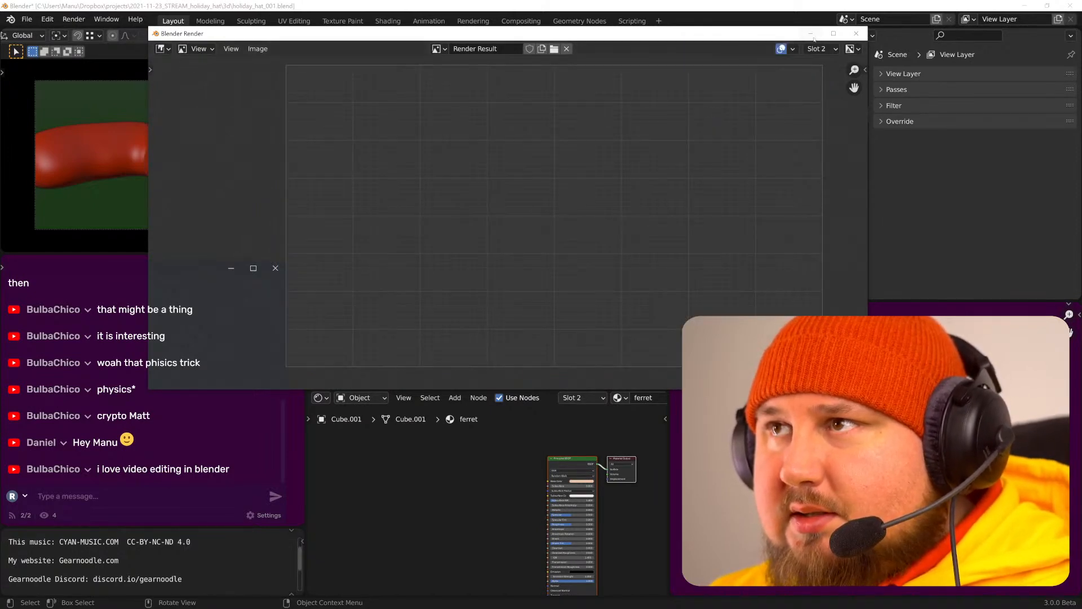
{"action": "left_click", "coordinate": [810, 34]}
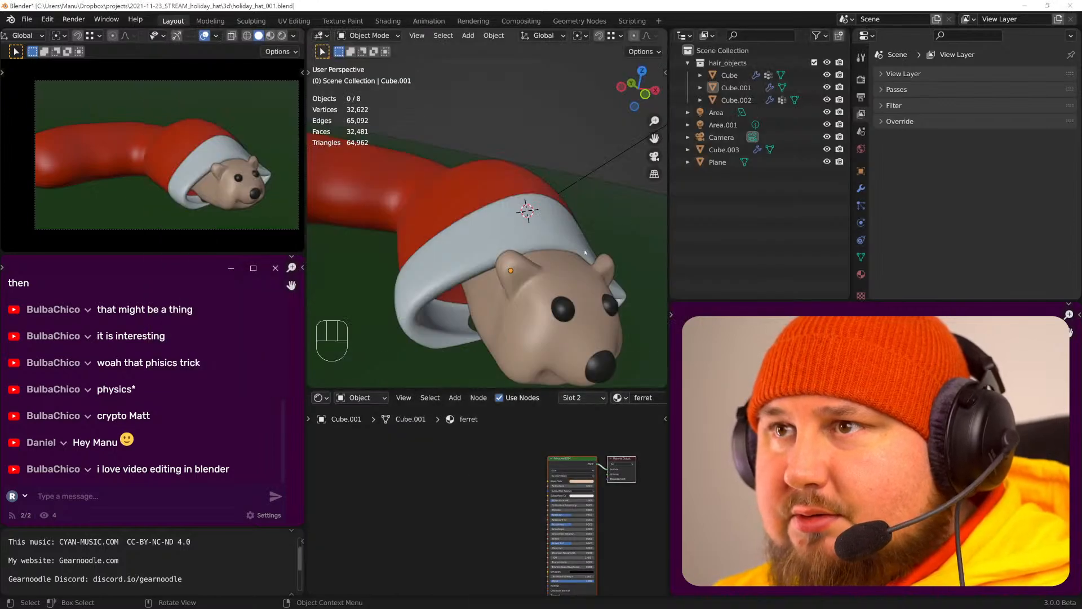
{"action": "left_click", "coordinate": [551, 223]}
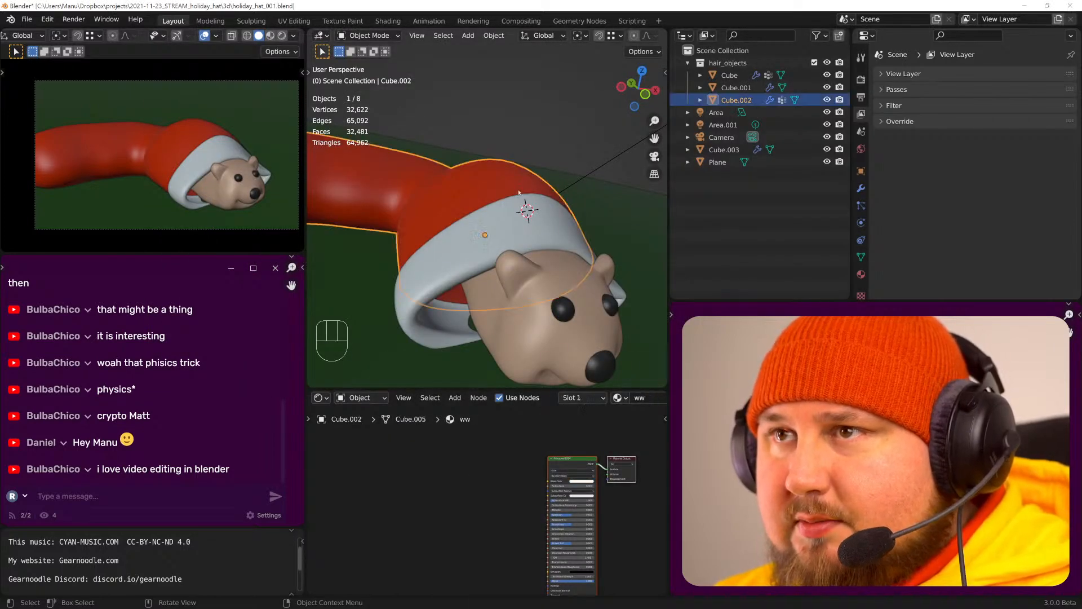
- Set the number of hairs in the red hat's scraggle particle system to 141000
{"action": "left_click", "coordinate": [862, 206]}
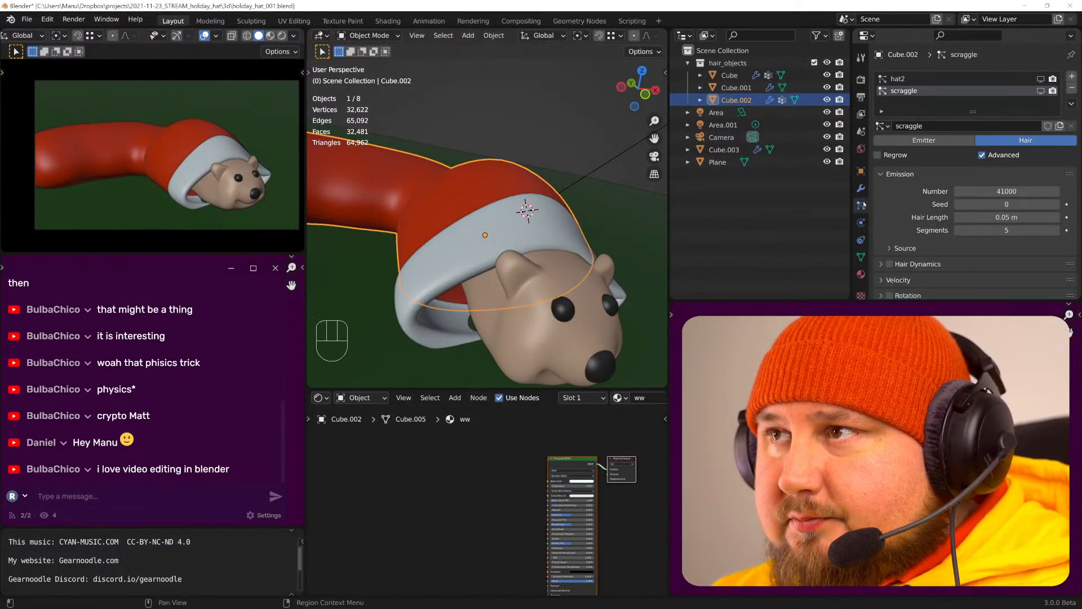
{"action": "left_click", "coordinate": [1006, 191]}
{"action": "type", "text": "141000"}
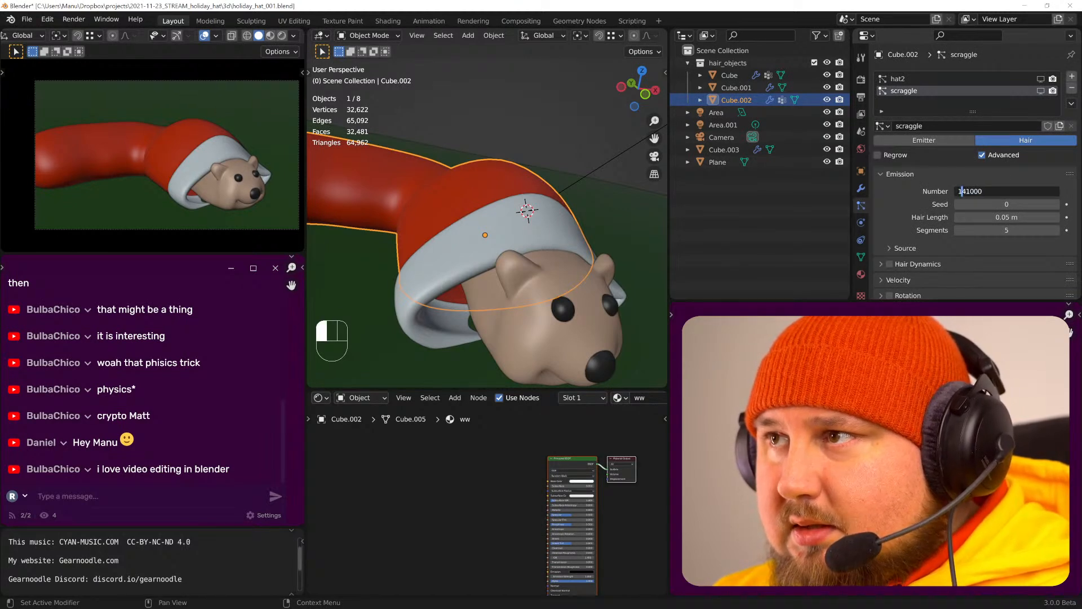
{"action": "key", "text": "Return"}
- Raise the white brim's scraggle.001 hair count to 141000
{"action": "left_click", "coordinate": [532, 274]}
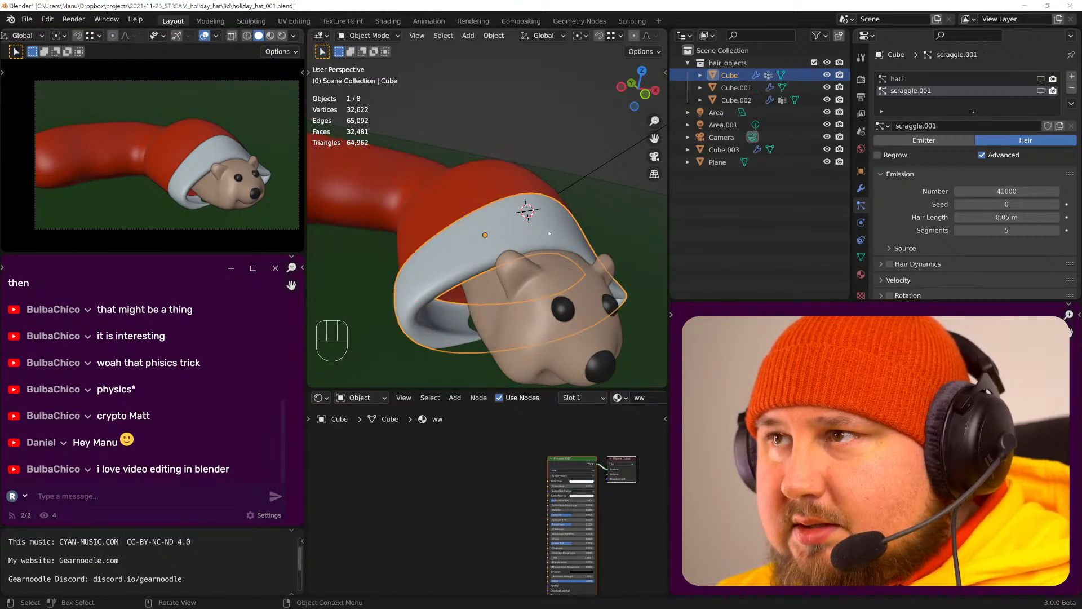
{"action": "left_click", "coordinate": [1006, 191]}
{"action": "key", "text": "Left"}
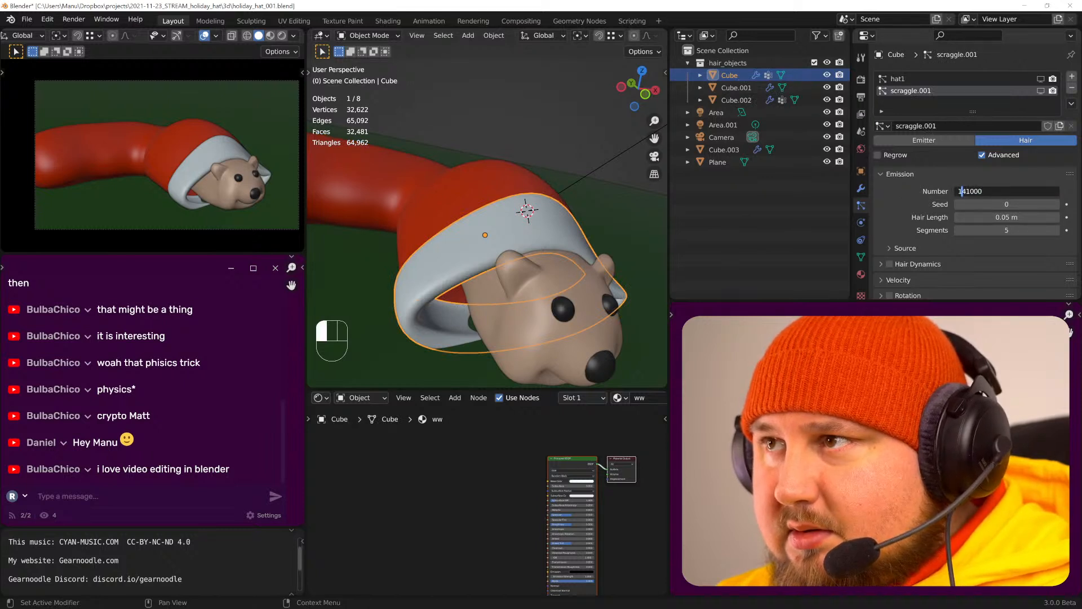
{"action": "type", "text": "1"}
{"action": "key", "text": "Return"}
- Give the ferret's scraggle.002 particle system 141000 hairs
{"action": "left_click", "coordinate": [577, 283]}
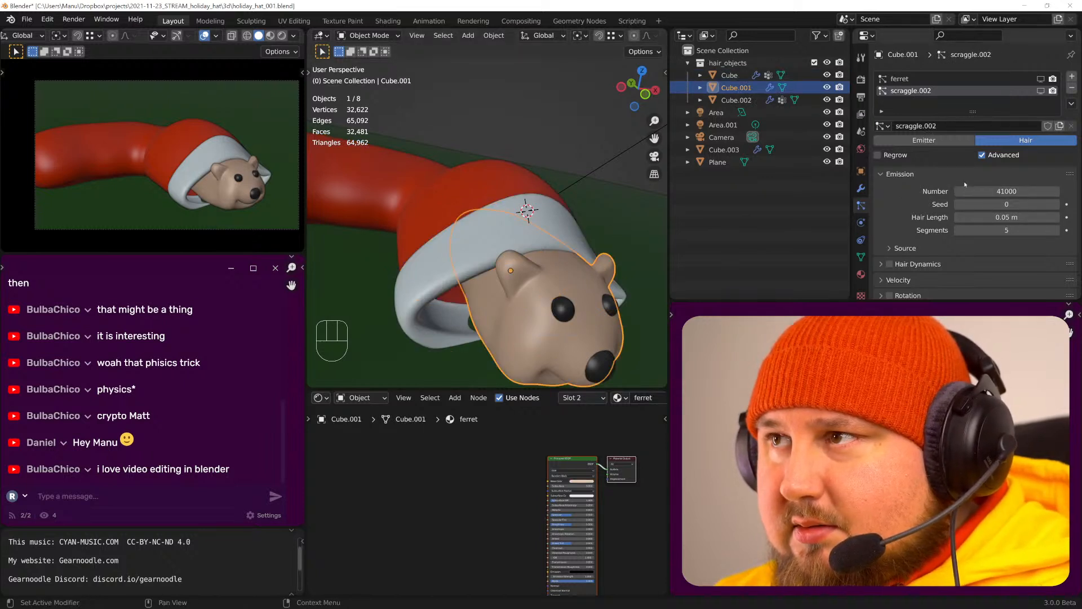
{"action": "left_click", "coordinate": [1006, 191]}
{"action": "key", "text": "Left"}
{"action": "type", "text": "1"}
{"action": "key", "text": "Return"}
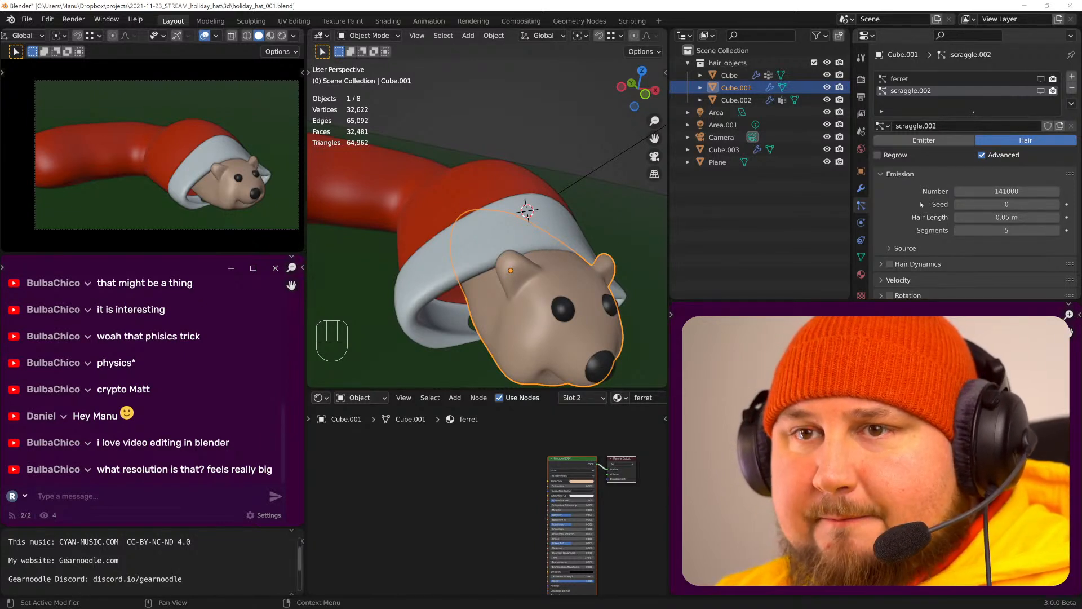
- Show the output format settings, enable the Amaranth Toolset add-on and save the preferences
{"action": "left_click", "coordinate": [860, 79]}
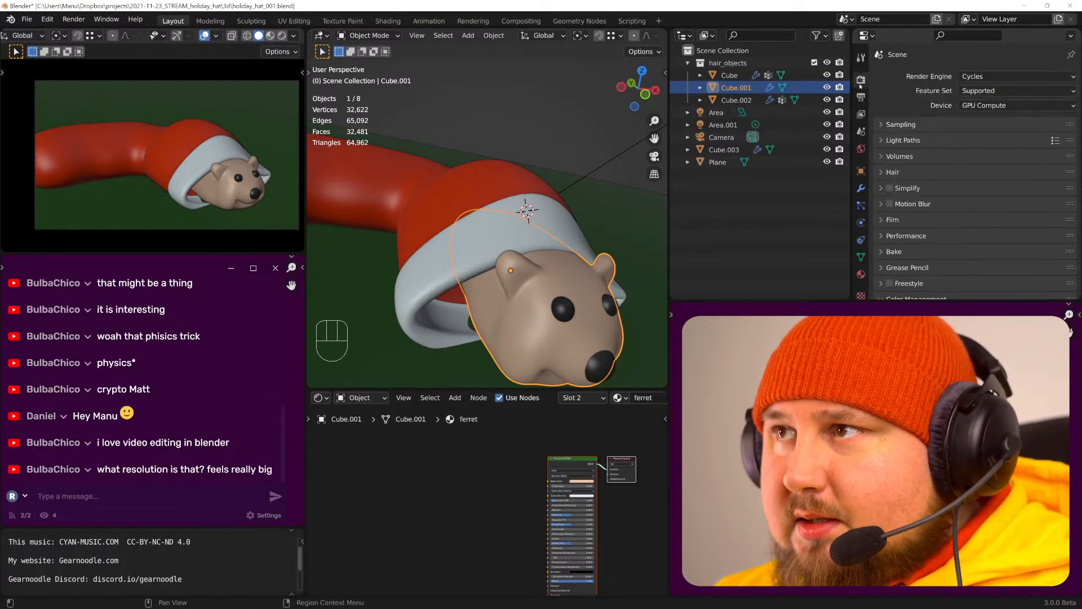
{"action": "left_click", "coordinate": [861, 97]}
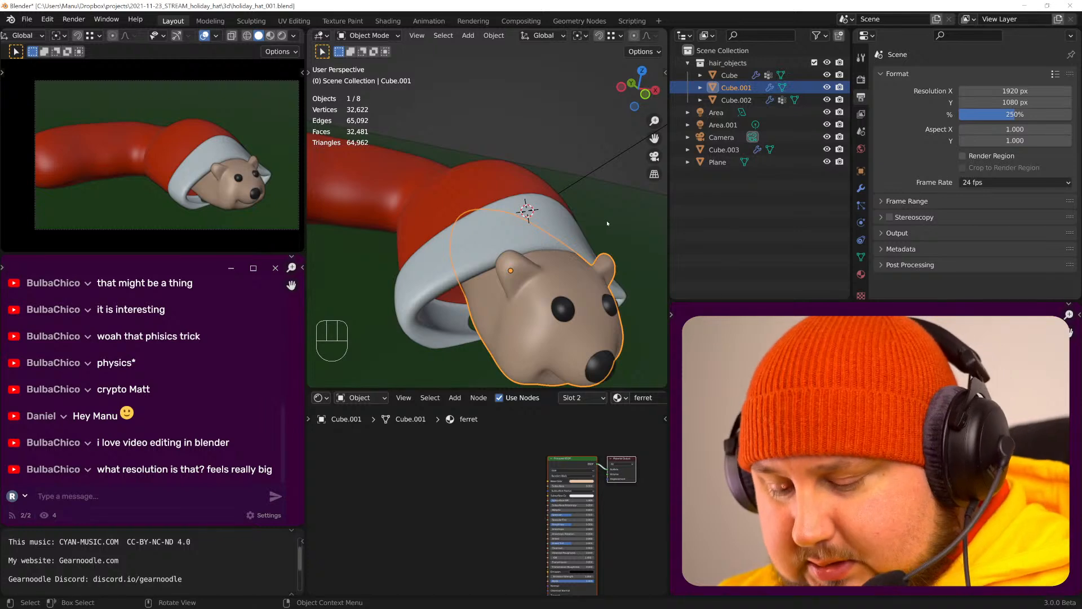
{"action": "key", "text": "ctrl+comma"}
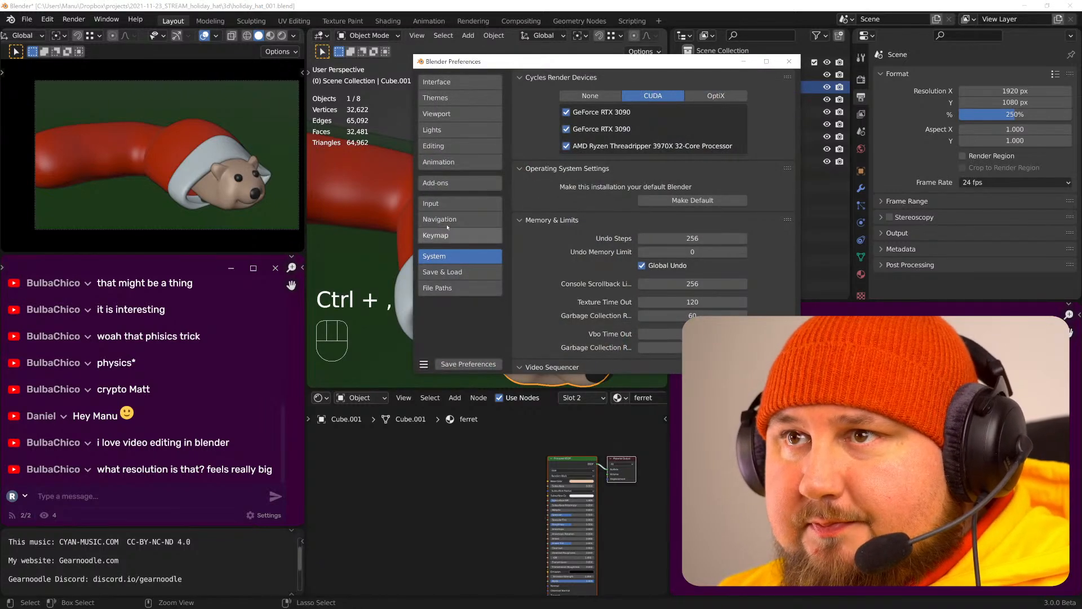
{"action": "left_click", "coordinate": [444, 184]}
{"action": "left_click", "coordinate": [733, 96]}
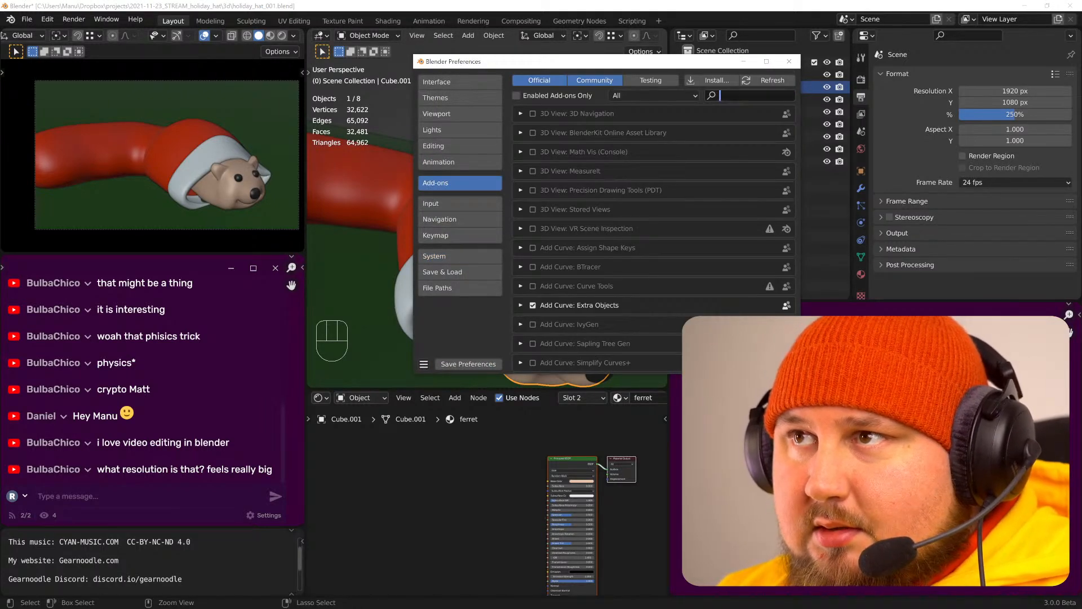
{"action": "type", "text": "amara"}
{"action": "left_click", "coordinate": [532, 114]}
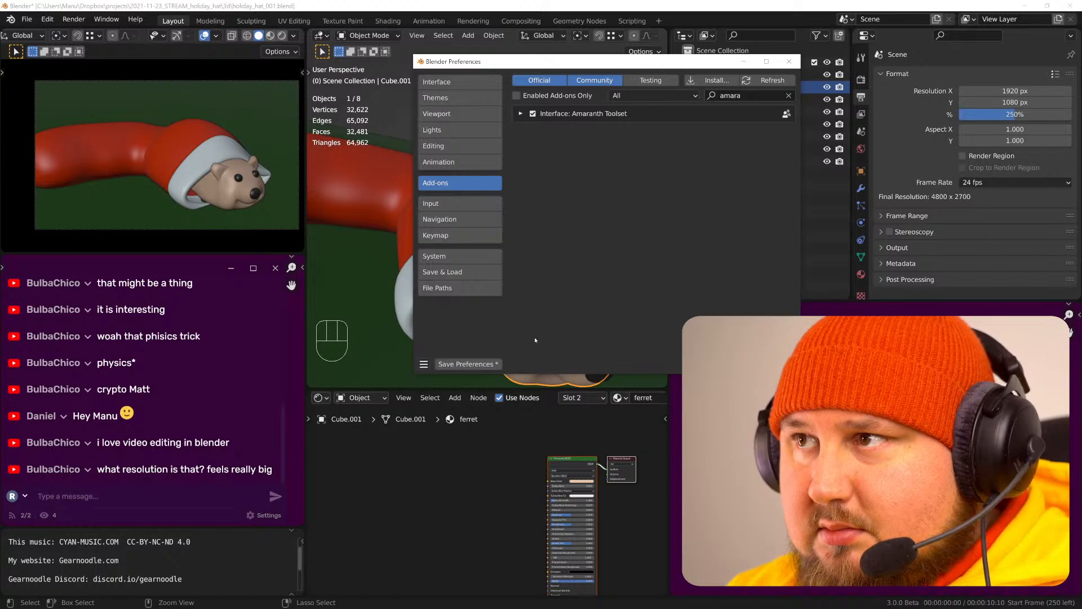
{"action": "left_click", "coordinate": [468, 364]}
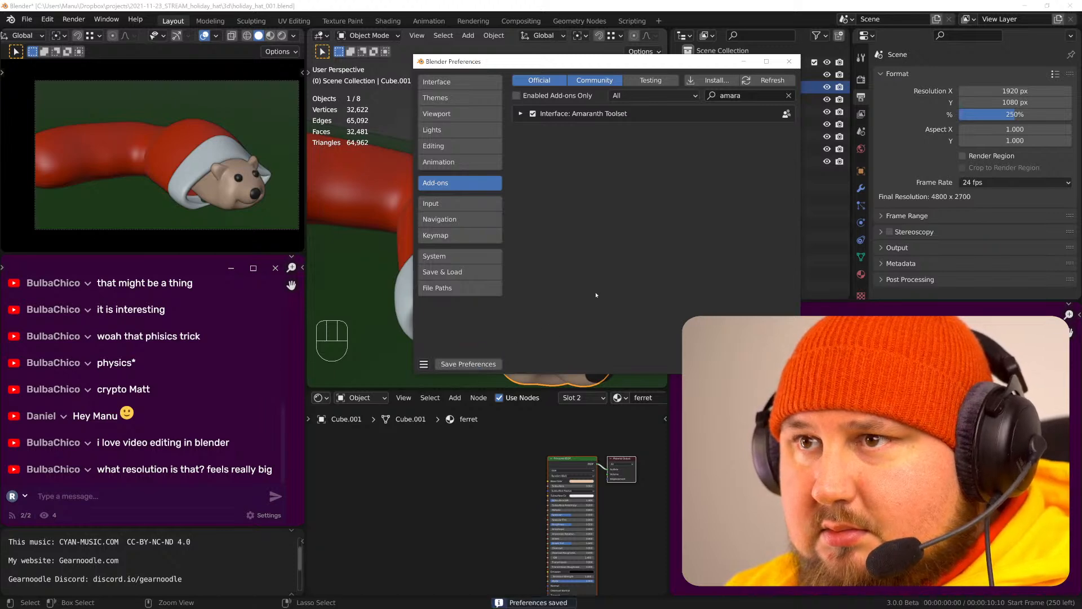
{"action": "left_click", "coordinate": [790, 61]}
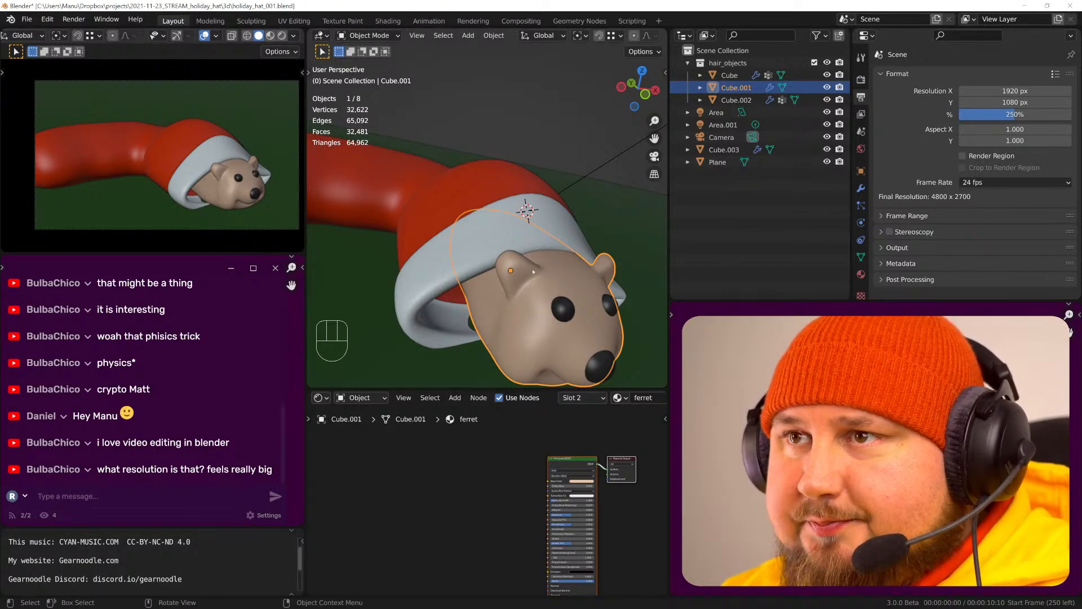
- Review the ferret and hat from a wider view and check the scraggle hair settings on the ferret and white brim
{"action": "scroll", "coordinate": [513, 286], "scroll_direction": "down", "scroll_amount": 3}
{"action": "middle_click_drag", "start_coordinate": [416, 242], "coordinate": [473, 238], "text": "shift"}
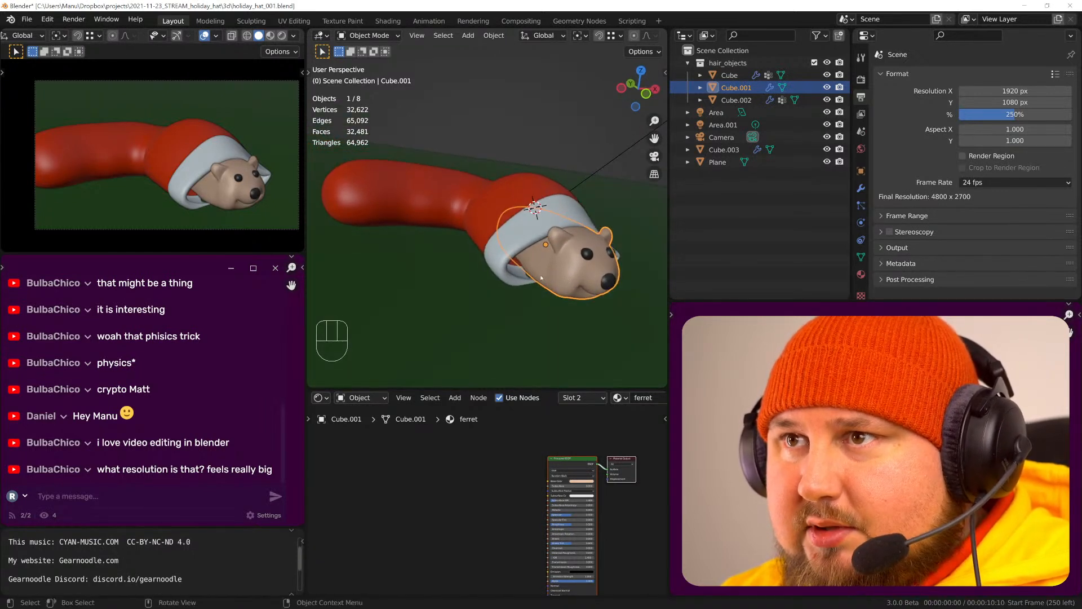
{"action": "middle_click_drag", "start_coordinate": [540, 281], "coordinate": [546, 272]}
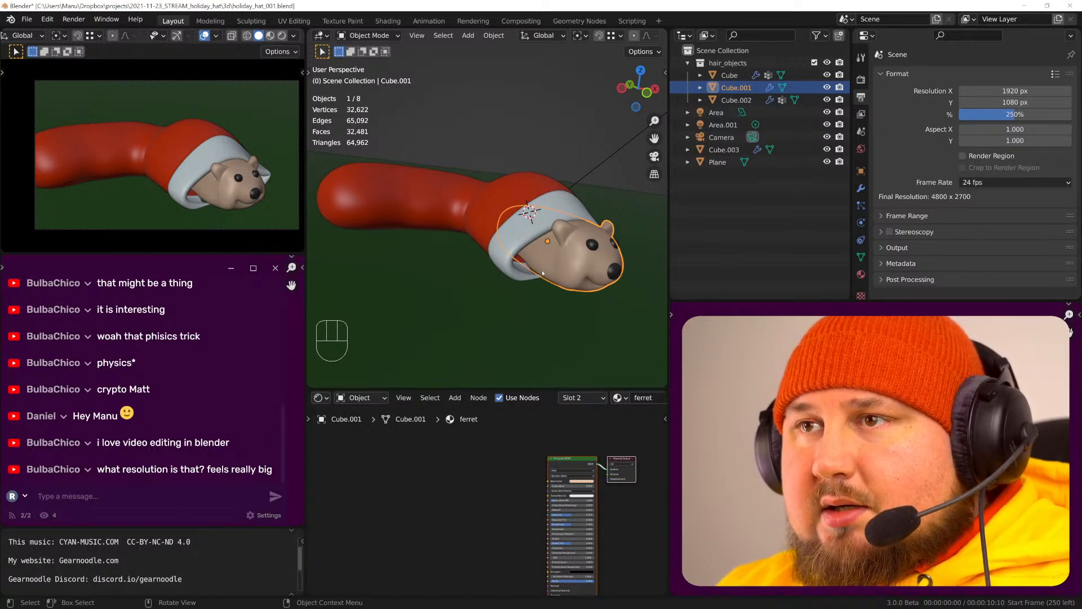
{"action": "middle_click_drag", "start_coordinate": [520, 253], "coordinate": [529, 263]}
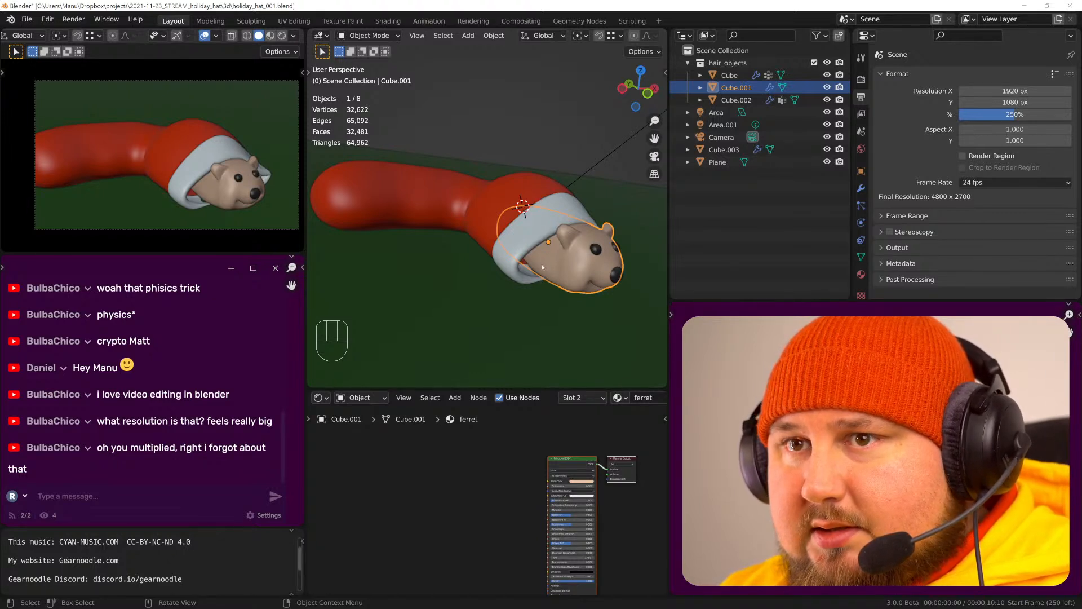
{"action": "middle_click_drag", "start_coordinate": [530, 261], "coordinate": [533, 256]}
{"action": "left_click", "coordinate": [864, 205]}
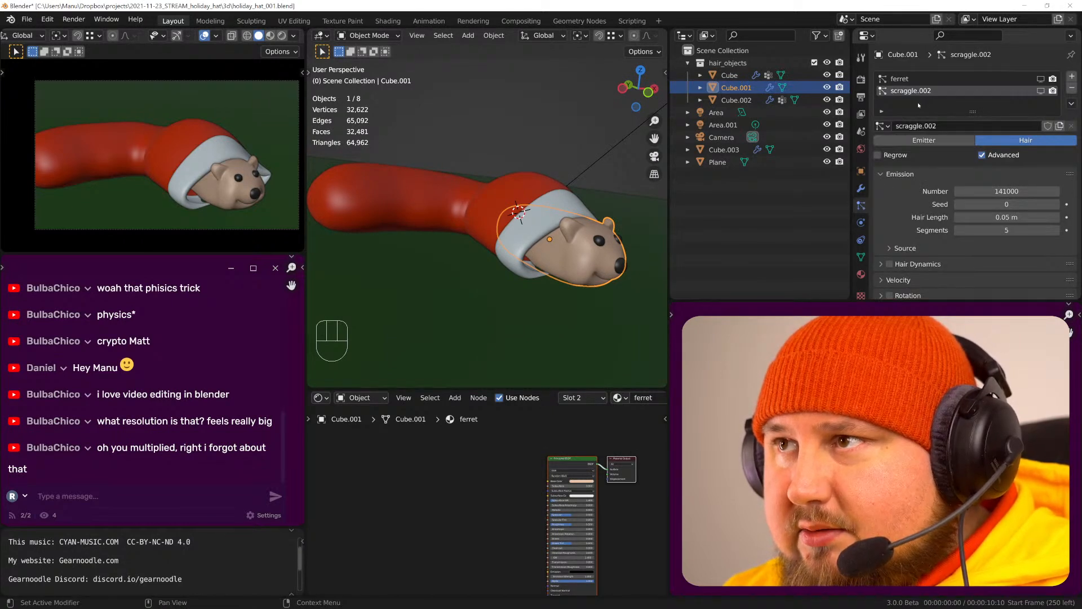
{"action": "left_click", "coordinate": [547, 219]}
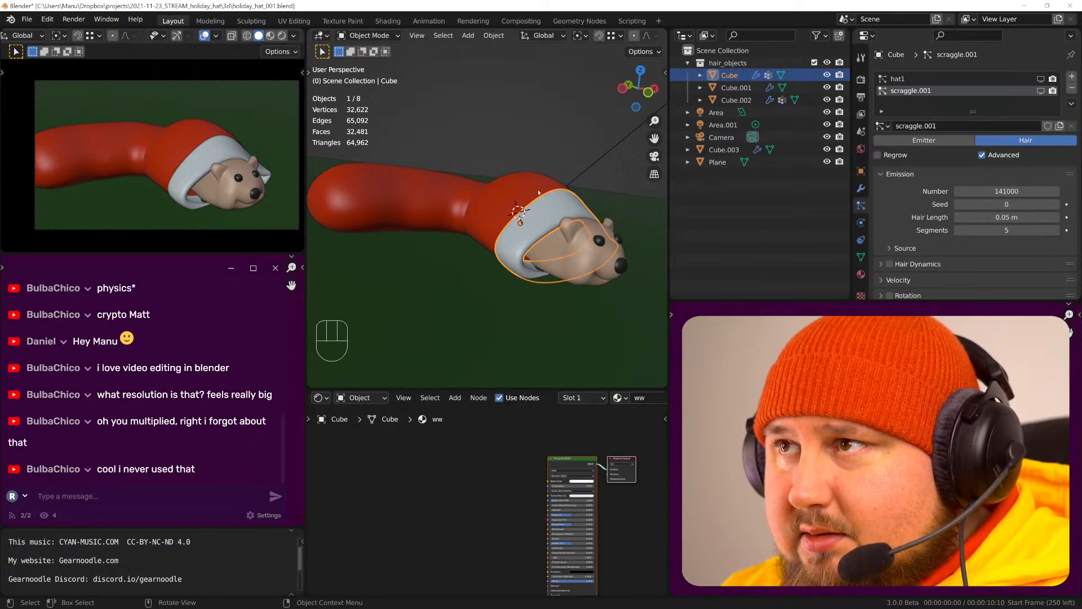
- Select the red hat and make its red material the active one in the shader editor
{"action": "left_click", "coordinate": [538, 192]}
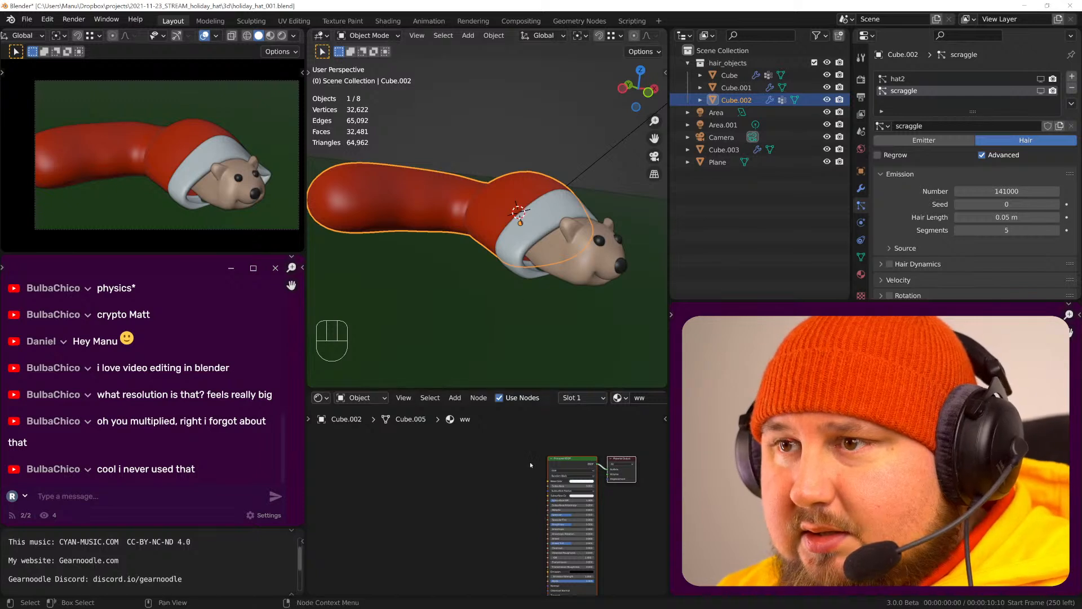
{"action": "left_click", "coordinate": [357, 398]}
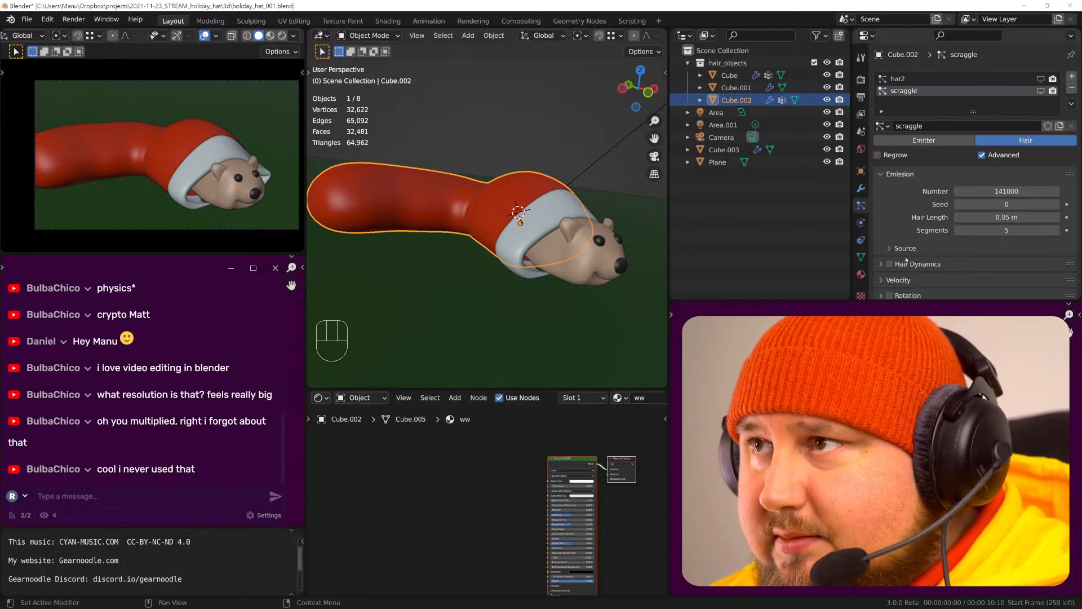
{"action": "left_click", "coordinate": [861, 274]}
{"action": "left_click", "coordinate": [898, 91]}
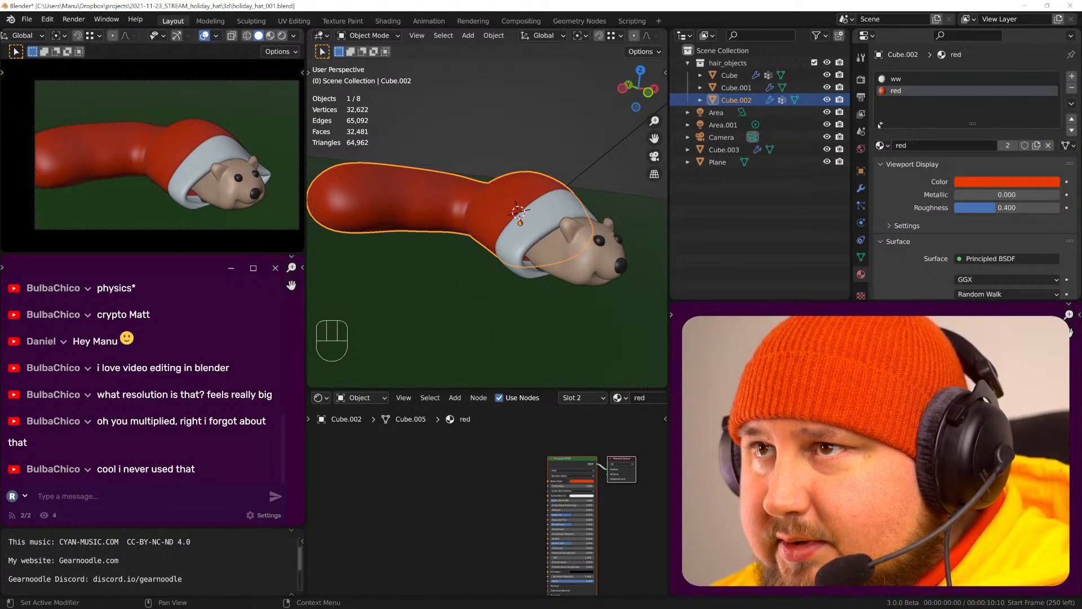
{"action": "scroll", "coordinate": [562, 460], "scroll_direction": "up", "scroll_amount": 2}
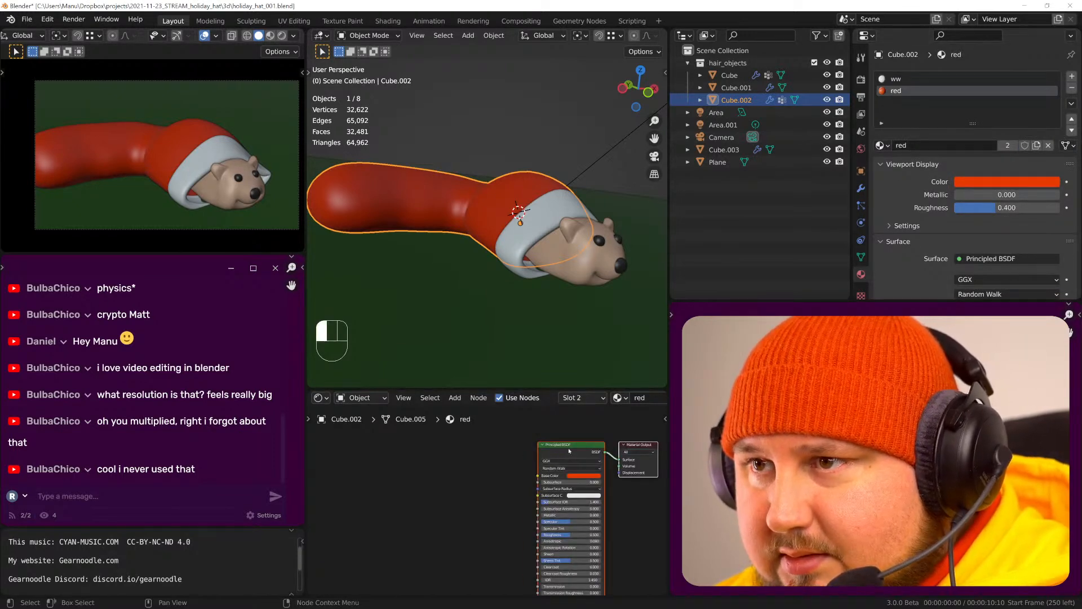
- Add a Principled Hair BSDF to the red material, match its color to the Principled BSDF's red and connect it to the output's Surface
{"action": "key", "text": "g"}
{"action": "key", "text": "shift+a"}
{"action": "left_click", "coordinate": [507, 448]}
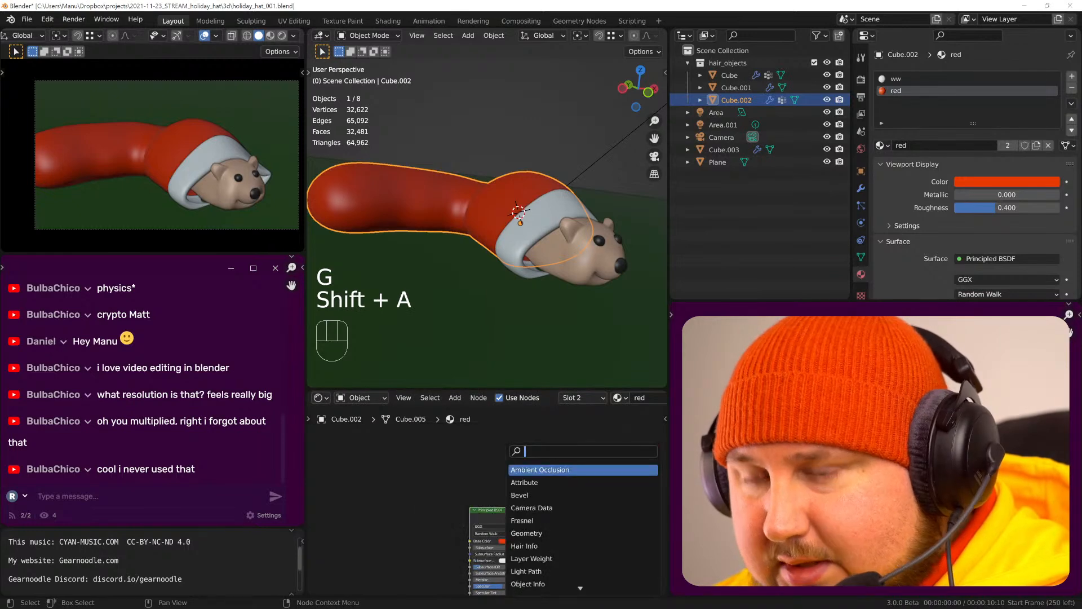
{"action": "type", "text": "pr"}
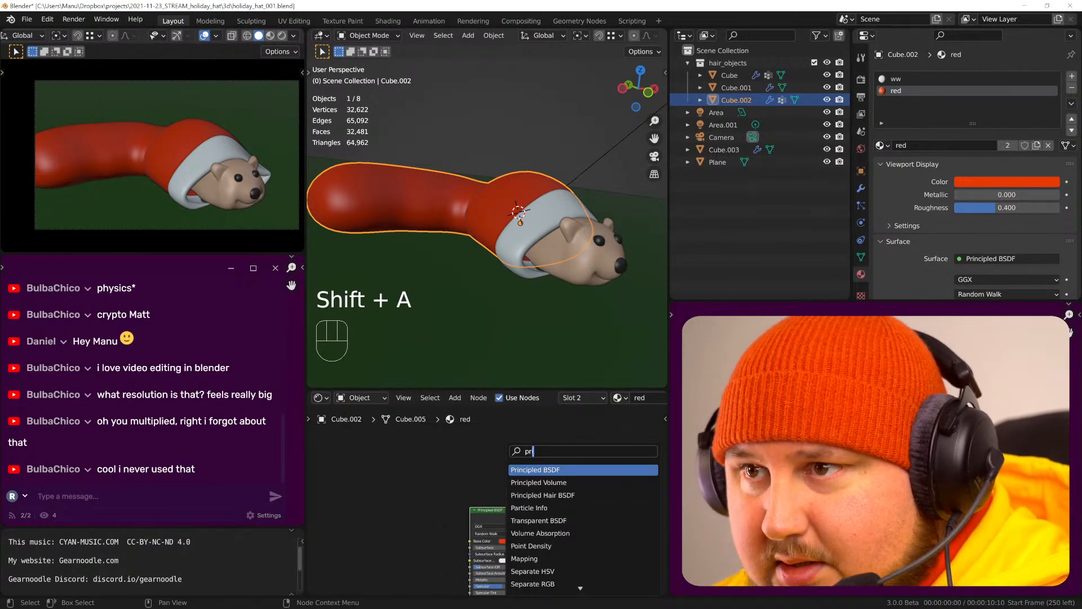
{"action": "key", "text": "Down"}
{"action": "key", "text": "Down"}
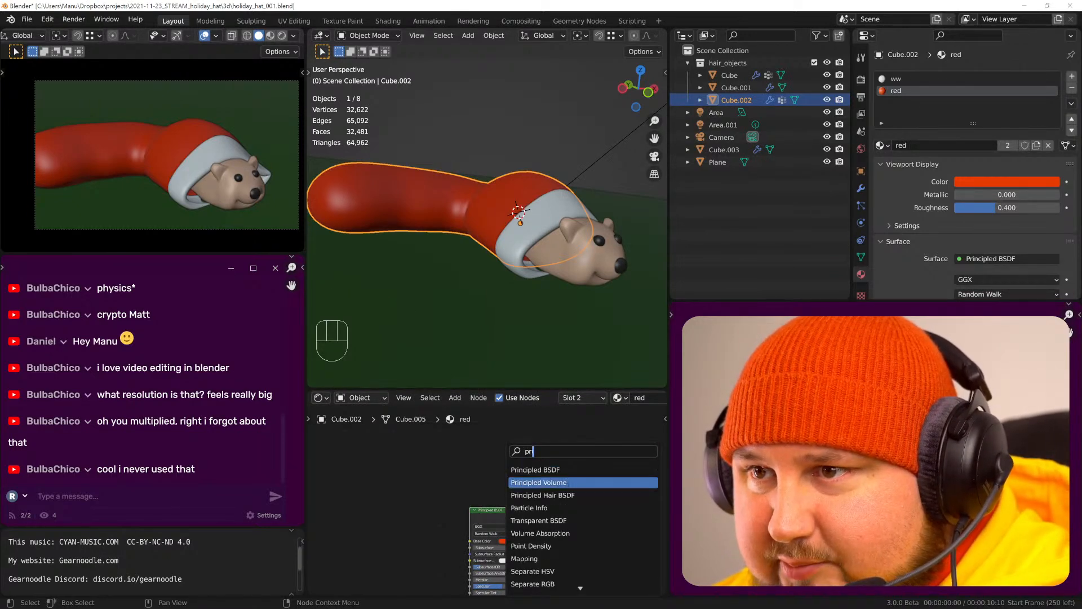
{"action": "key", "text": "Return"}
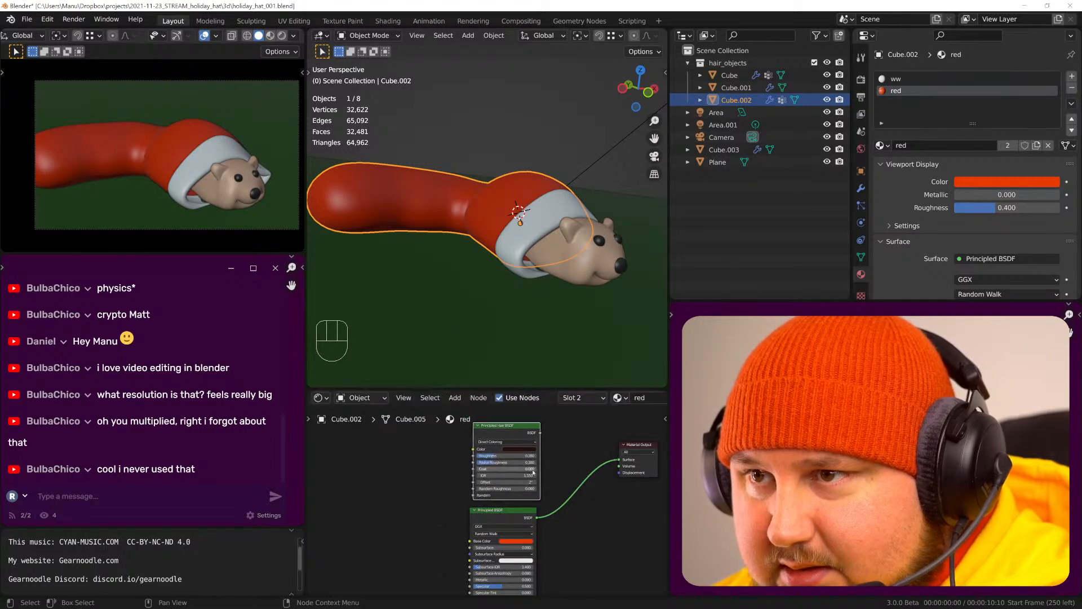
{"action": "left_click", "coordinate": [523, 495]}
{"action": "left_click_drag", "start_coordinate": [524, 496], "coordinate": [619, 459]}
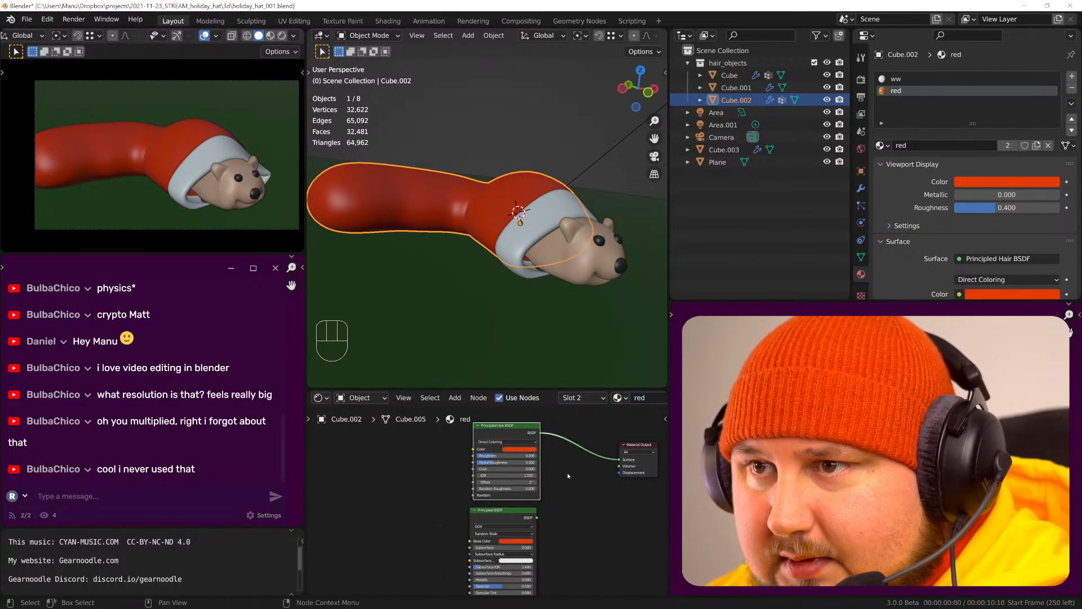
- Copy the Principled Hair BSDF into the ferret material, give it the beige base color and connect it to the output's Surface
{"action": "scroll", "coordinate": [563, 473], "scroll_direction": "up", "scroll_amount": 1}
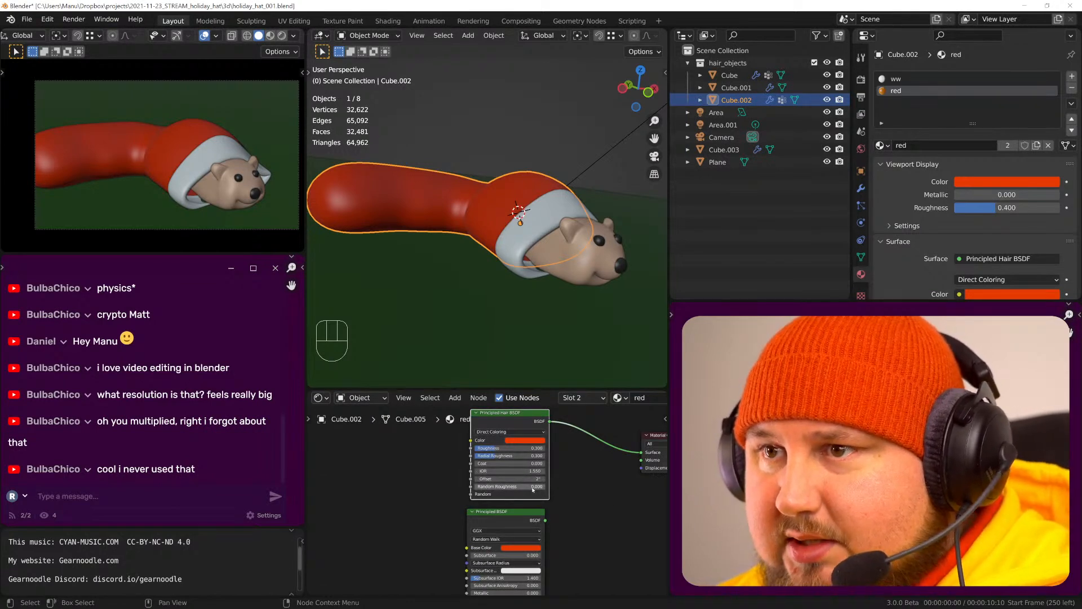
{"action": "key", "text": "ctrl+c"}
{"action": "left_click", "coordinate": [737, 88]}
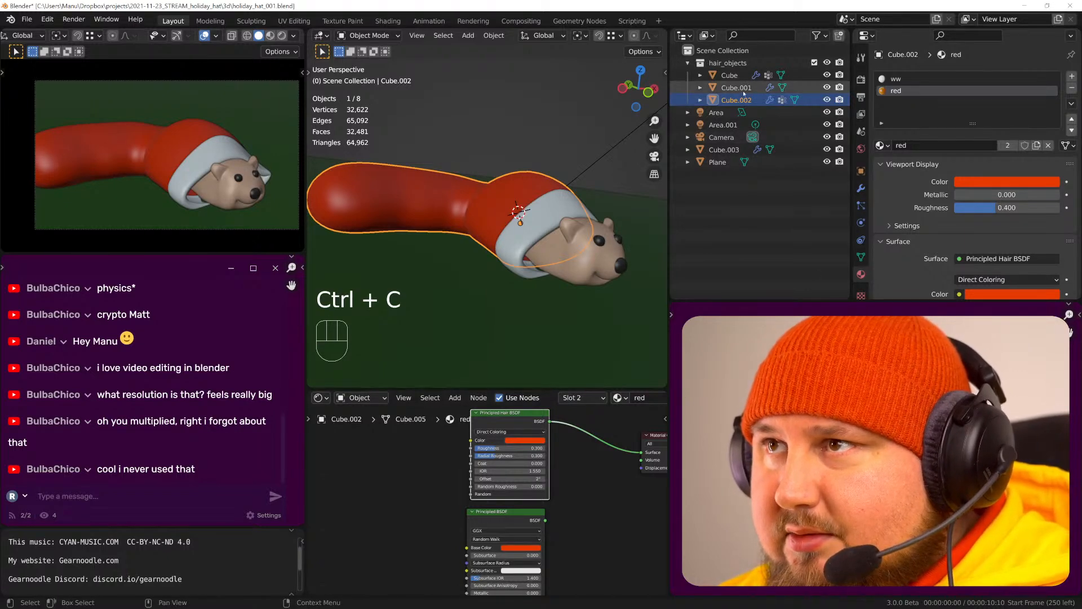
{"action": "key", "text": "ctrl+v"}
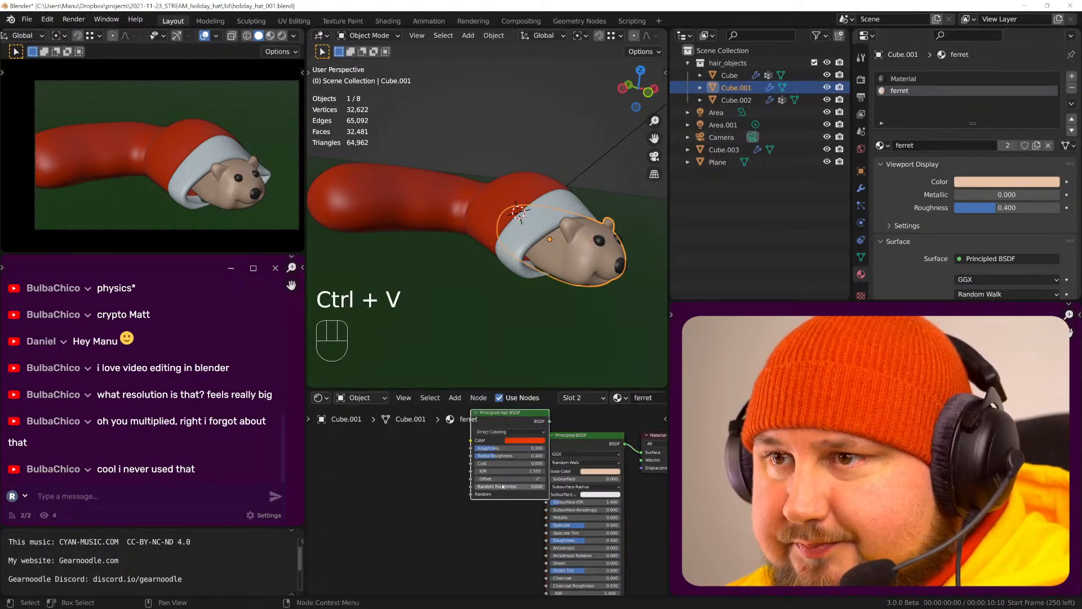
{"action": "key", "text": "g"}
{"action": "left_click_drag", "start_coordinate": [522, 548], "coordinate": [525, 441]}
{"action": "left_click", "coordinate": [524, 416], "text": "ctrl+shift"}
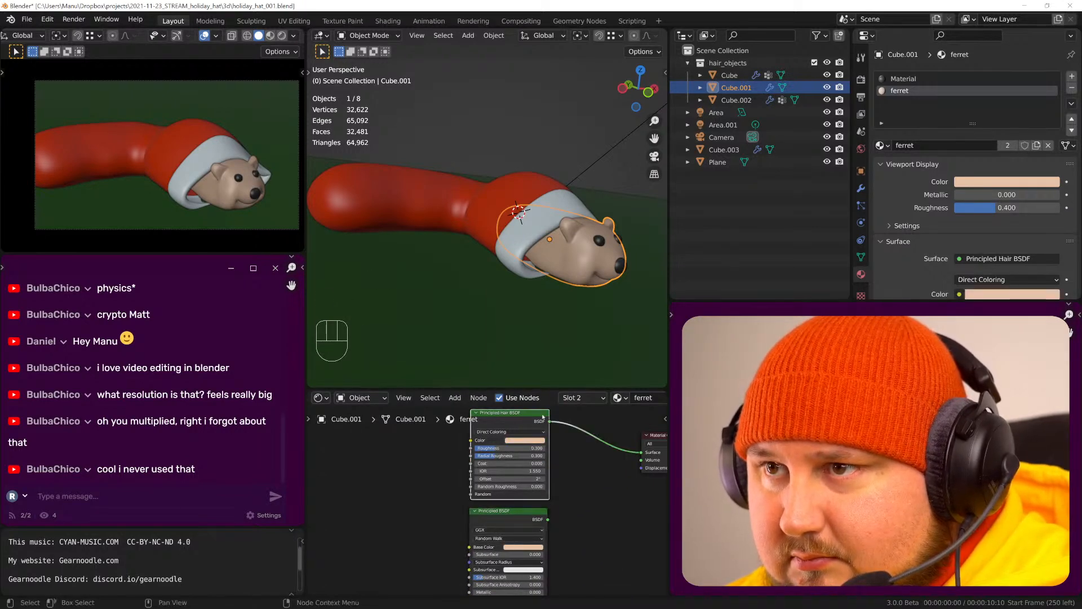
- Paste the Principled Hair BSDF into the white brim's ww material, color it white and connect it to the output's Surface
{"action": "left_click", "coordinate": [730, 75]}
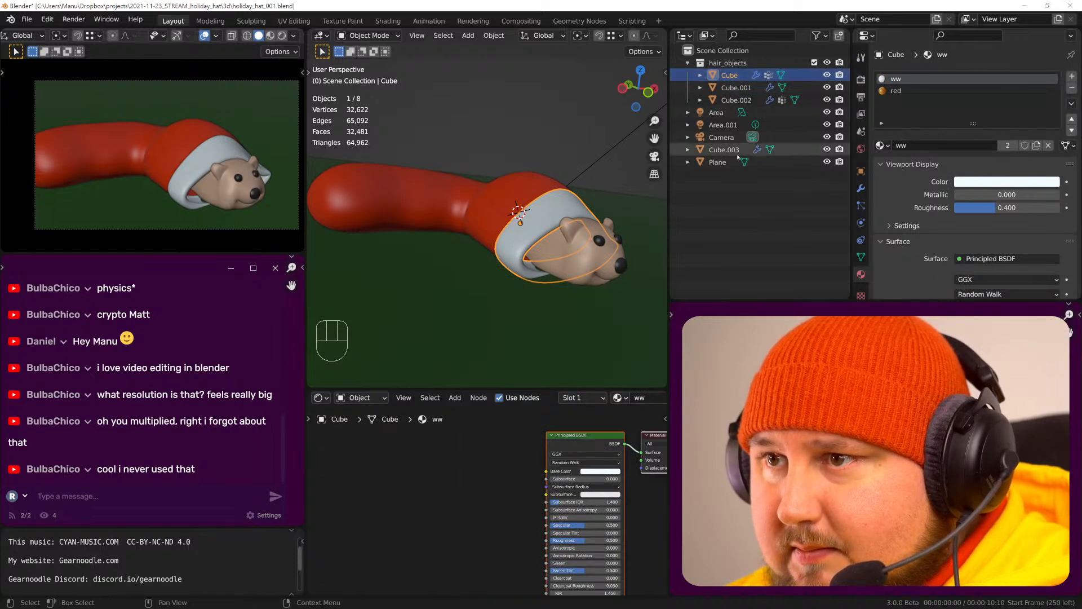
{"action": "key", "text": "g"}
{"action": "left_click", "coordinate": [533, 538]}
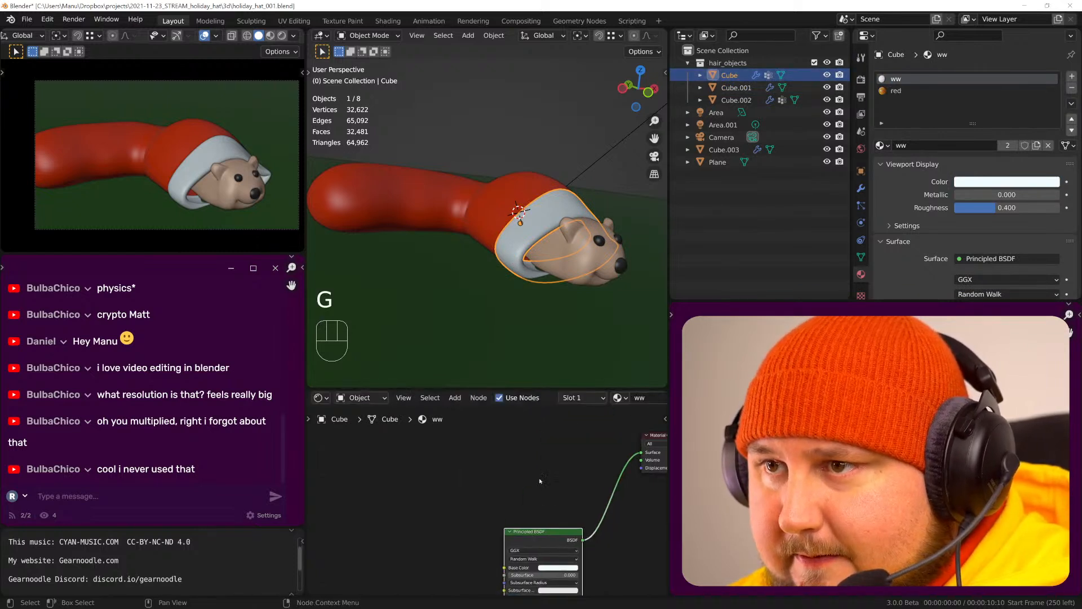
{"action": "key", "text": "ctrl+v"}
{"action": "left_click_drag", "start_coordinate": [532, 440], "coordinate": [530, 441]}
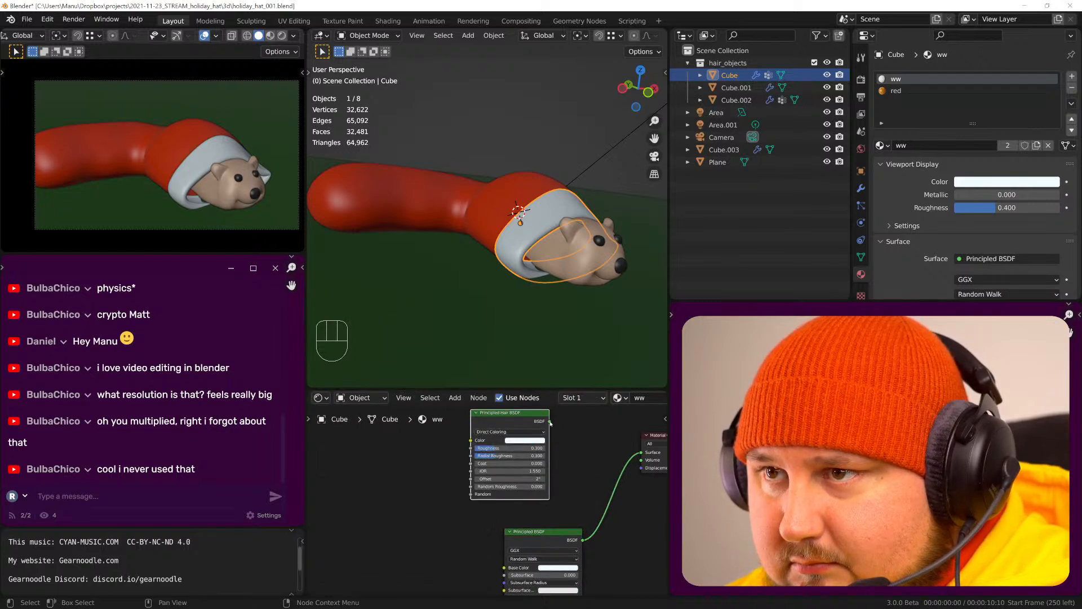
{"action": "left_click", "coordinate": [569, 452], "text": "ctrl+shift"}
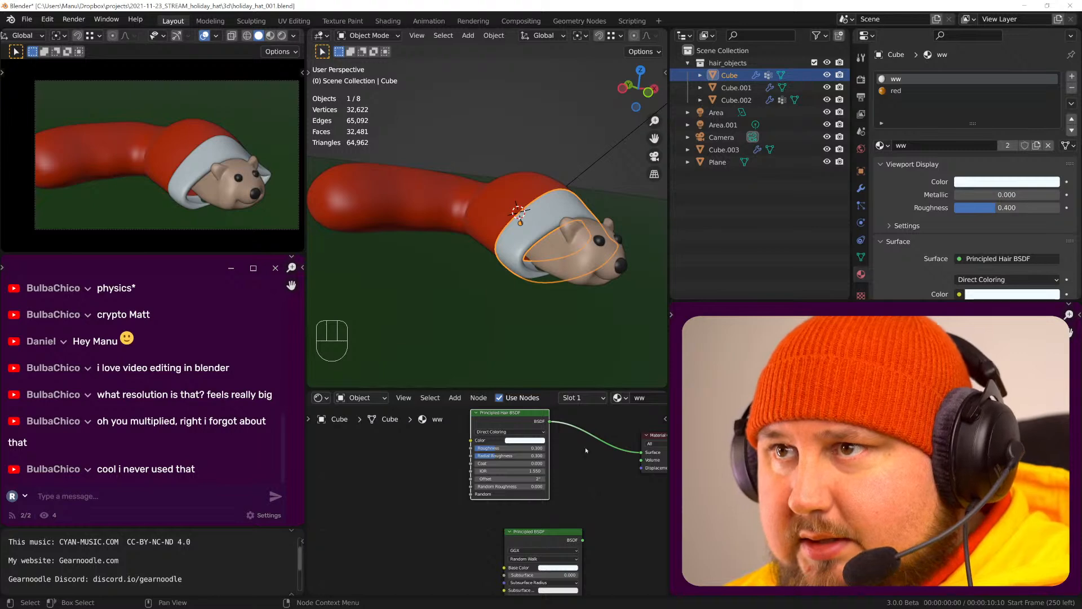
- Save the file and render the scene with the new Principled Hair materials, checking the fur while it renders
{"action": "key", "text": "ctrl+s"}
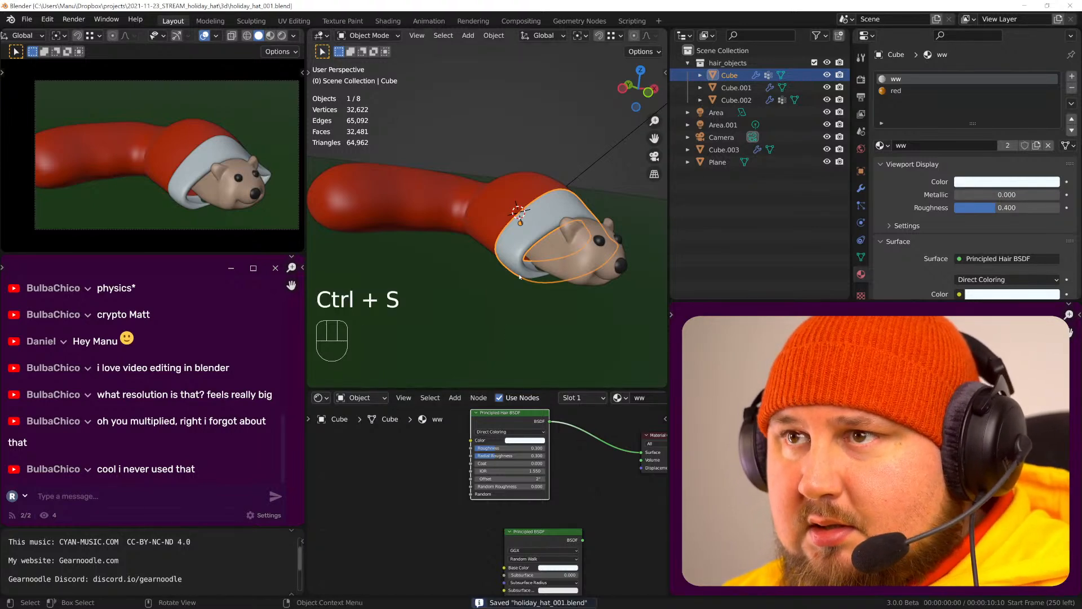
{"action": "key", "text": "F12"}
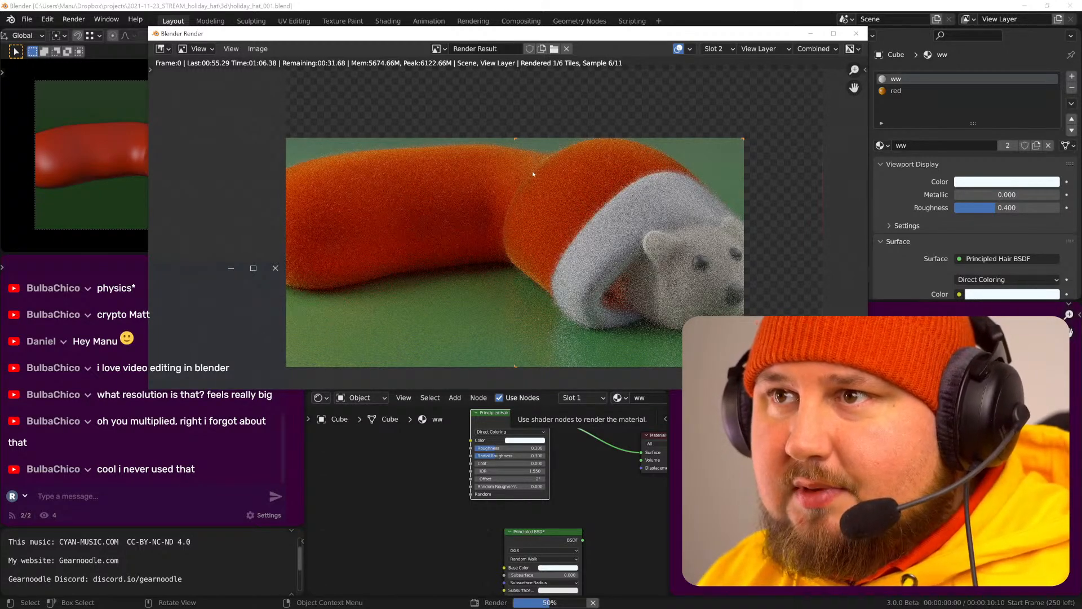
{"action": "scroll", "coordinate": [509, 222], "scroll_direction": "up", "scroll_amount": 8}
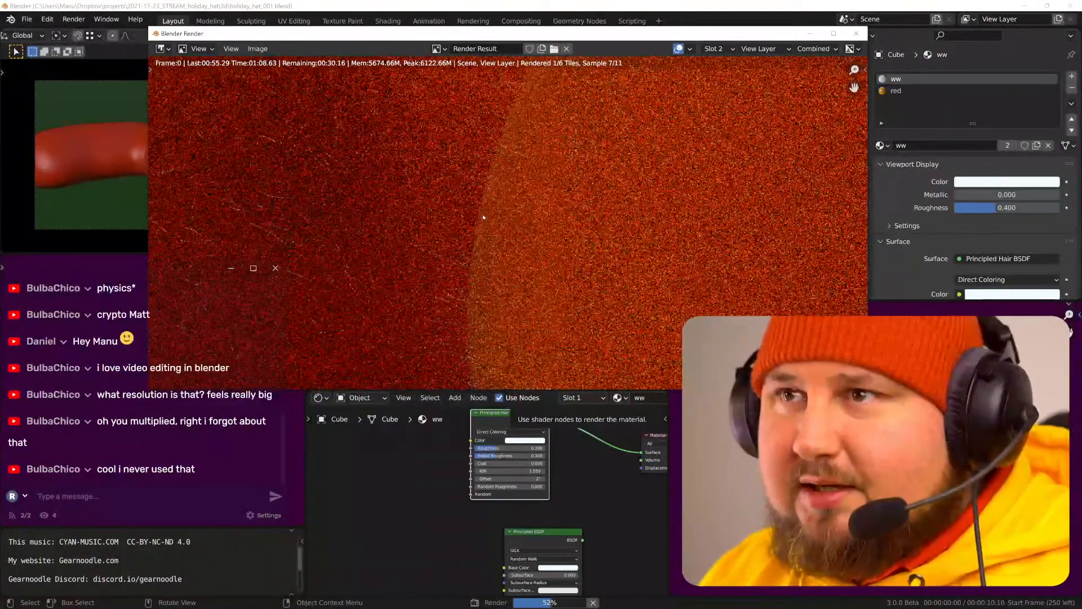
{"action": "scroll", "coordinate": [480, 237], "scroll_direction": "down", "scroll_amount": 1}
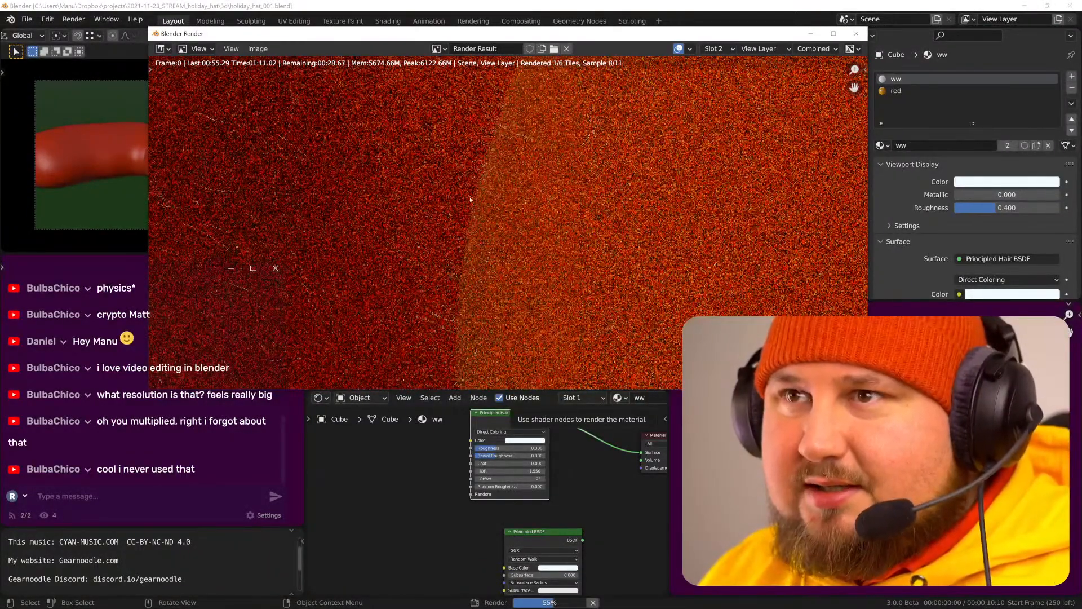
{"action": "scroll", "coordinate": [456, 216], "scroll_direction": "down", "scroll_amount": 6}
{"action": "scroll", "coordinate": [457, 216], "scroll_direction": "up", "scroll_amount": 1}
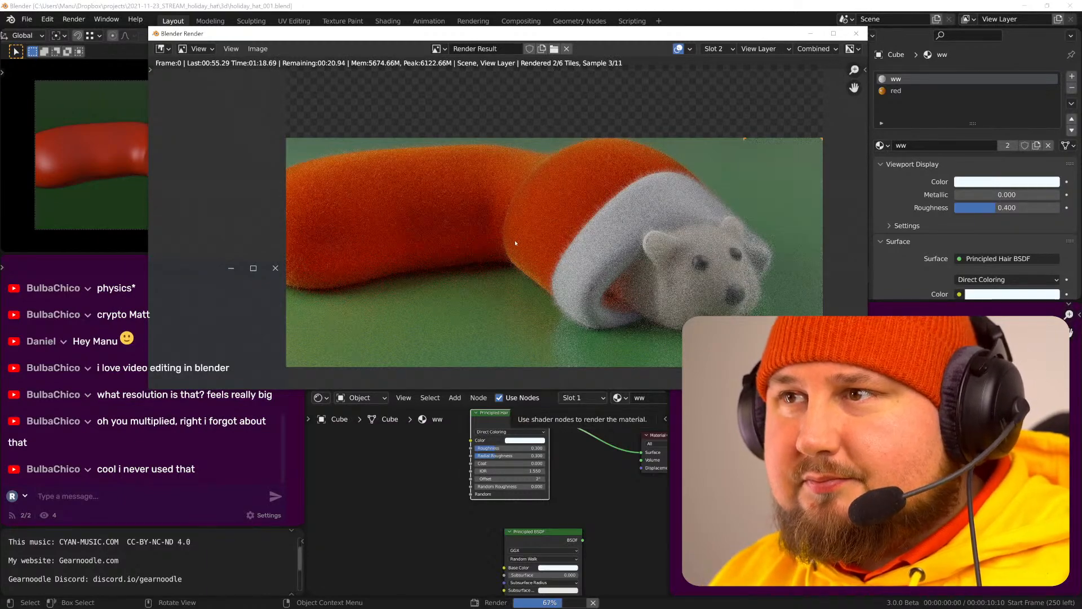
{"action": "scroll", "coordinate": [516, 231], "scroll_direction": "up", "scroll_amount": 5}
{"action": "middle_click_drag", "start_coordinate": [763, 293], "coordinate": [491, 225]}
{"action": "scroll", "coordinate": [501, 227], "scroll_direction": "up", "scroll_amount": 2}
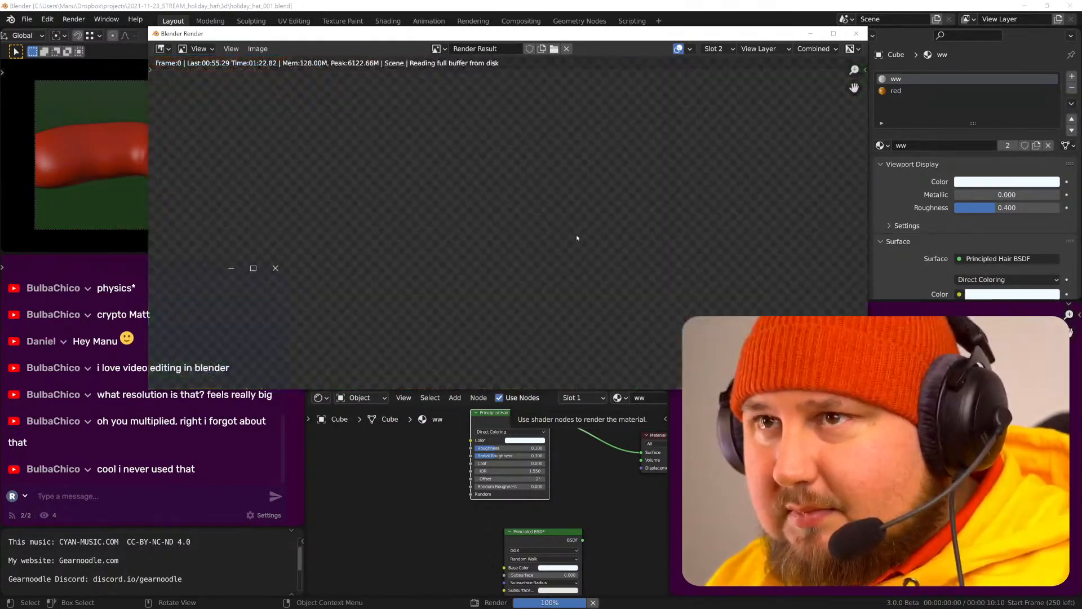
{"action": "scroll", "coordinate": [558, 233], "scroll_direction": "down", "scroll_amount": 1}
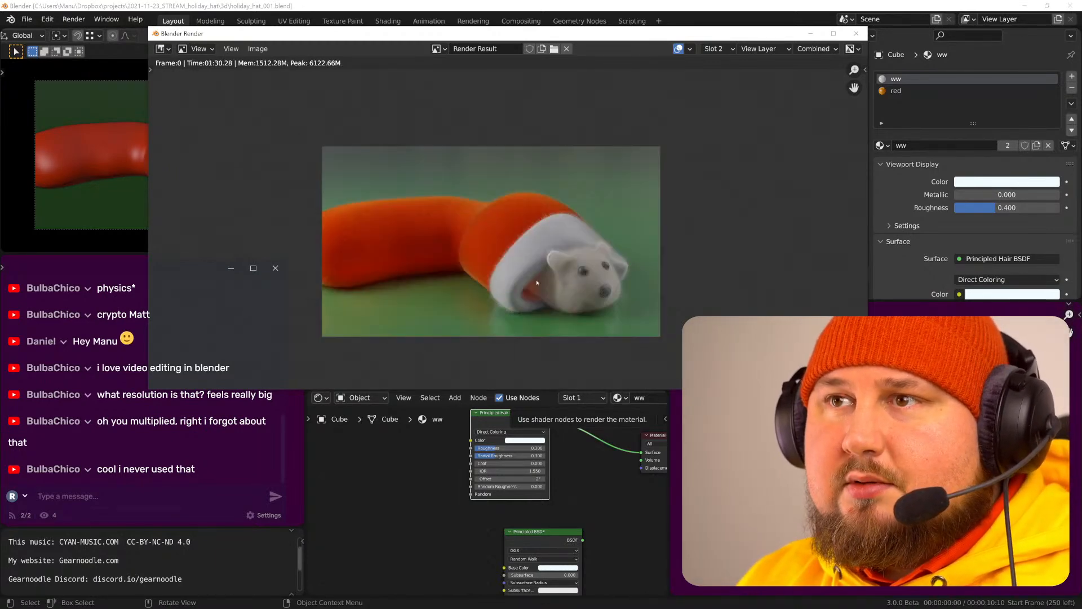
- Examine the finished render's fur up close on the white brim, the ferret's head and the red hat
{"action": "scroll", "coordinate": [533, 276], "scroll_direction": "up", "scroll_amount": 7}
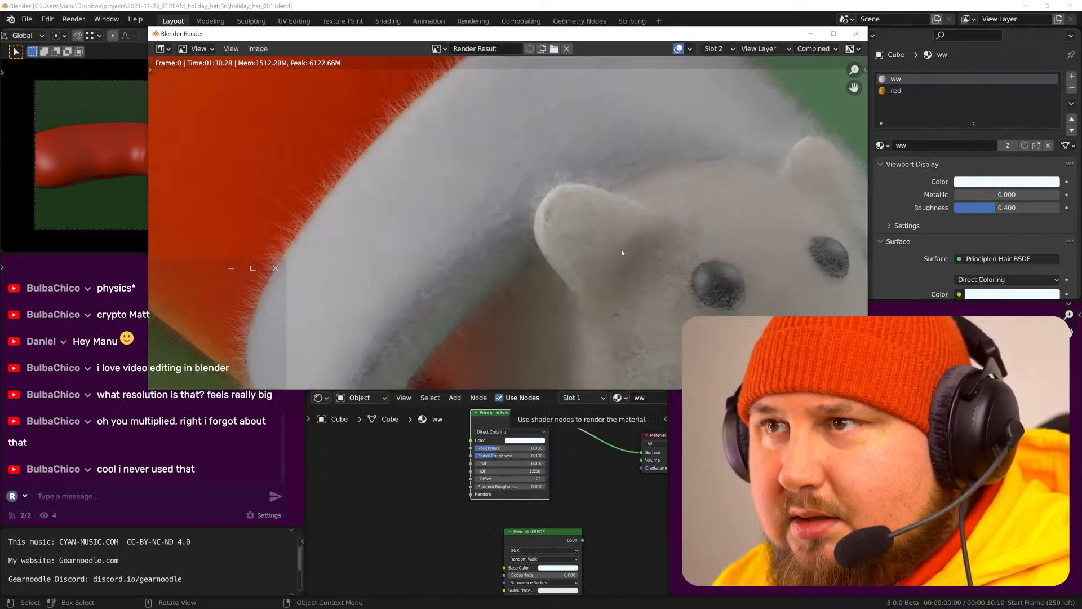
{"action": "middle_click_drag", "start_coordinate": [748, 345], "coordinate": [551, 197]}
{"action": "scroll", "coordinate": [651, 275], "scroll_direction": "up", "scroll_amount": 2}
{"action": "middle_click_drag", "start_coordinate": [675, 281], "coordinate": [600, 260]}
{"action": "scroll", "coordinate": [611, 228], "scroll_direction": "down", "scroll_amount": 6}
{"action": "scroll", "coordinate": [561, 224], "scroll_direction": "up", "scroll_amount": 8}
{"action": "scroll", "coordinate": [510, 257], "scroll_direction": "down", "scroll_amount": 2}
{"action": "scroll", "coordinate": [597, 252], "scroll_direction": "up", "scroll_amount": 2}
{"action": "middle_click_drag", "start_coordinate": [500, 251], "coordinate": [627, 304]}
{"action": "scroll", "coordinate": [583, 226], "scroll_direction": "down", "scroll_amount": 2}
{"action": "scroll", "coordinate": [626, 299], "scroll_direction": "down", "scroll_amount": 3}
{"action": "middle_click_drag", "start_coordinate": [490, 157], "coordinate": [558, 254]}
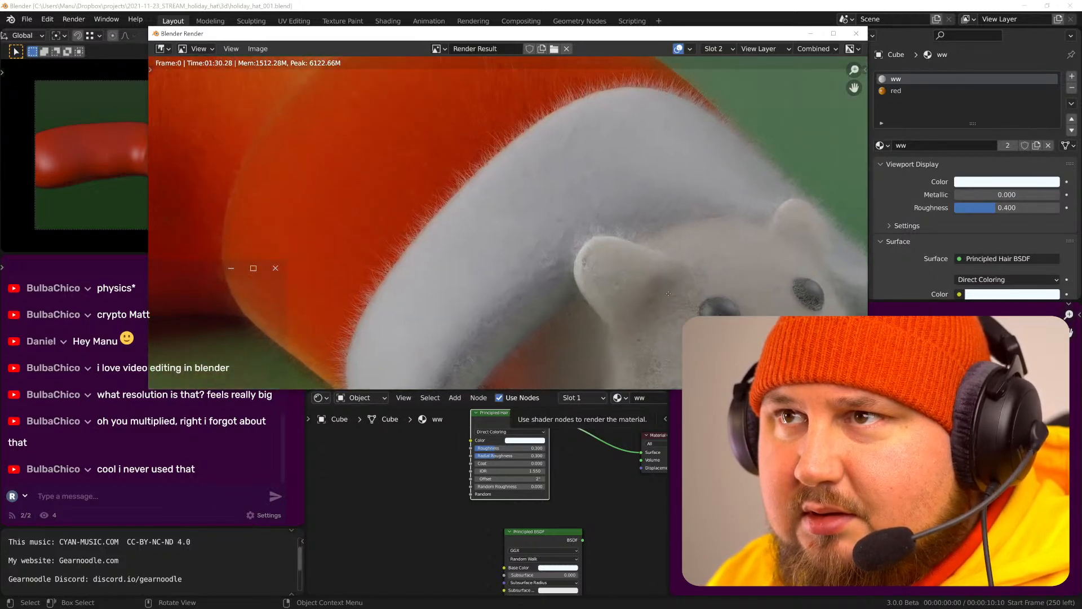
{"action": "scroll", "coordinate": [528, 226], "scroll_direction": "down", "scroll_amount": 3}
{"action": "middle_click_drag", "start_coordinate": [511, 207], "coordinate": [598, 243]}
{"action": "scroll", "coordinate": [581, 234], "scroll_direction": "up", "scroll_amount": 5}
{"action": "scroll", "coordinate": [575, 230], "scroll_direction": "down", "scroll_amount": 2}
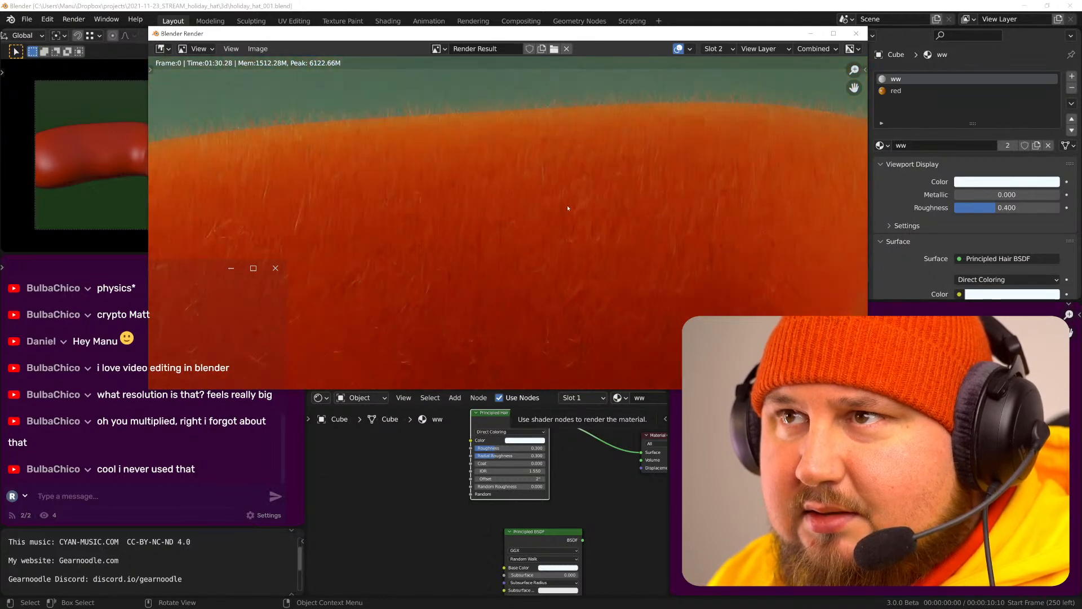
- Show the earlier render in Slot 1 and inspect its fur on the red hat, white brim and ferret's face
{"action": "left_click", "coordinate": [714, 49]}
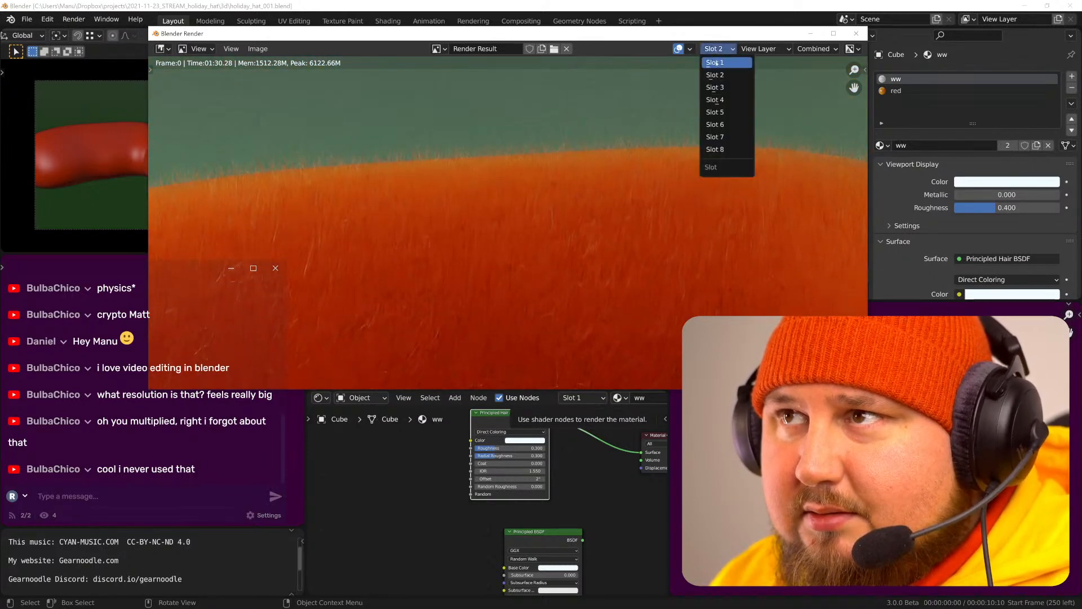
{"action": "left_click", "coordinate": [716, 64]}
{"action": "scroll", "coordinate": [633, 233], "scroll_direction": "down", "scroll_amount": 4}
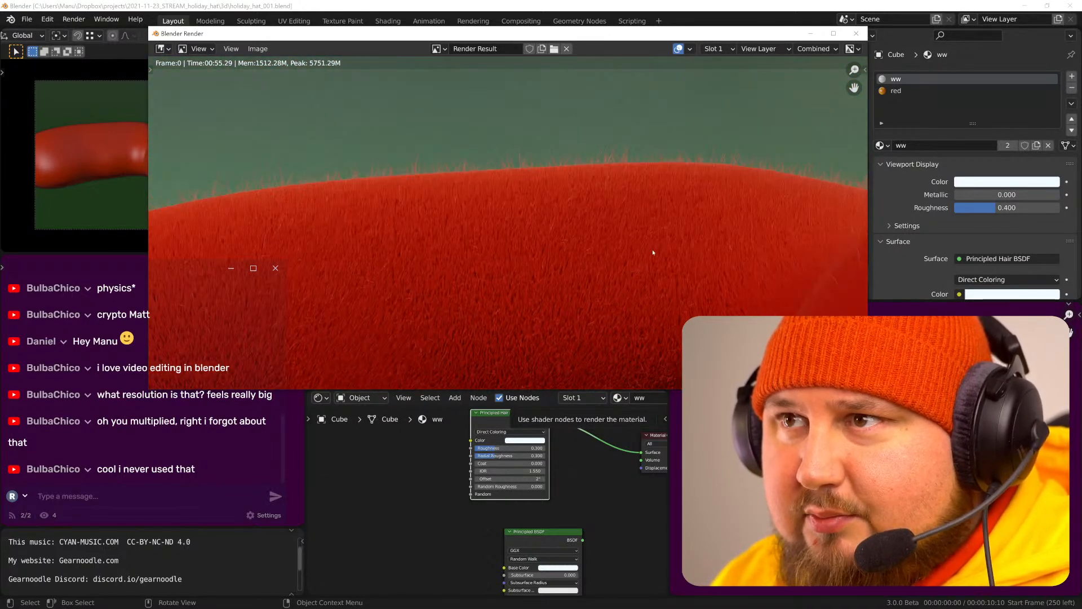
{"action": "scroll", "coordinate": [620, 226], "scroll_direction": "up", "scroll_amount": 4}
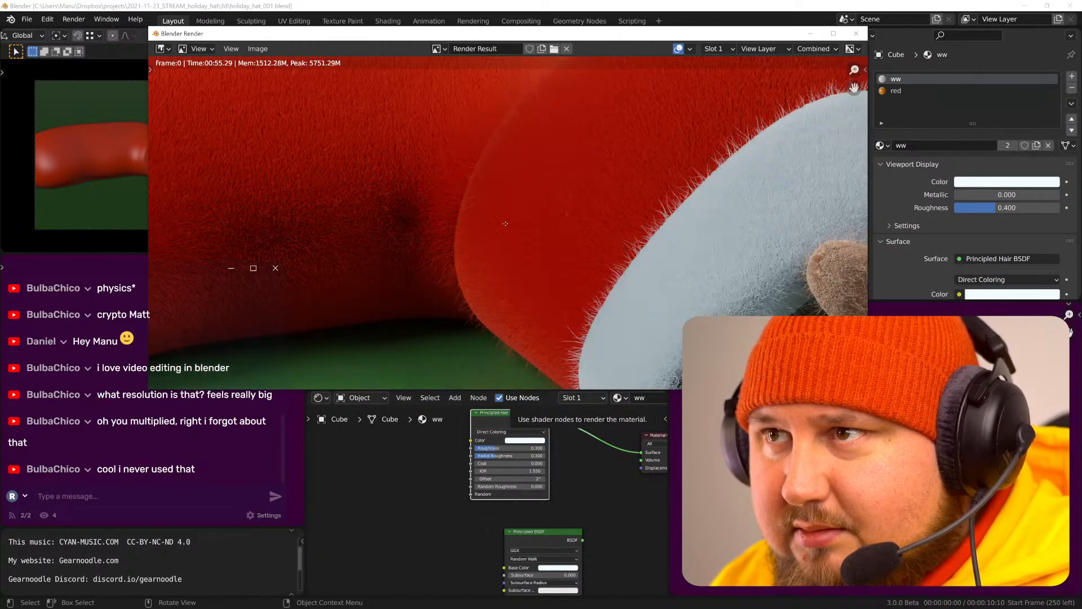
{"action": "scroll", "coordinate": [508, 223], "scroll_direction": "down", "scroll_amount": 4}
{"action": "scroll", "coordinate": [545, 210], "scroll_direction": "up", "scroll_amount": 3}
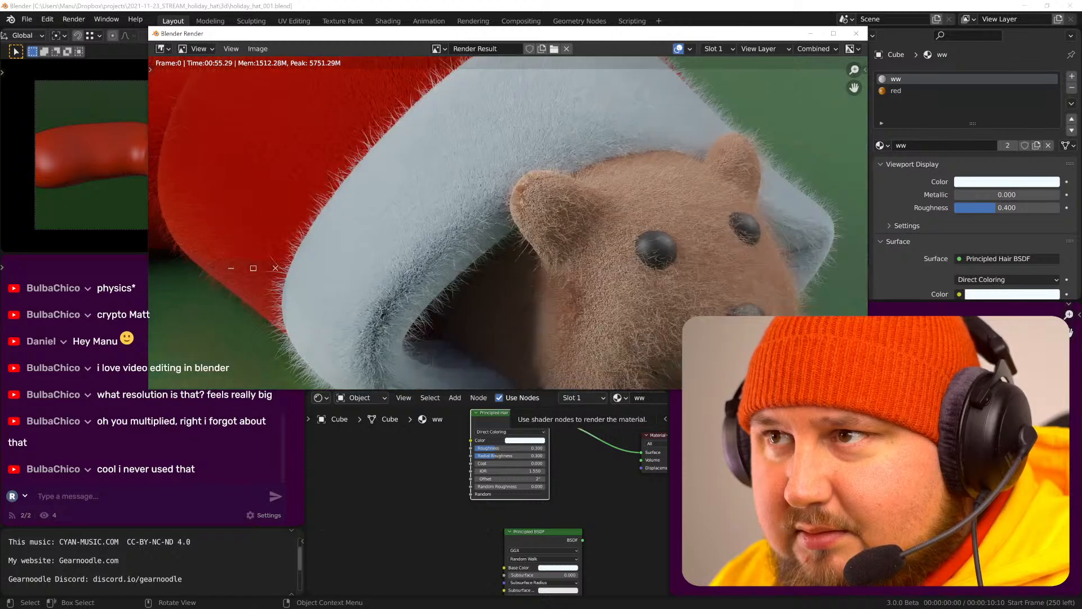
{"action": "scroll", "coordinate": [618, 259], "scroll_direction": "up", "scroll_amount": 4}
{"action": "scroll", "coordinate": [618, 258], "scroll_direction": "down", "scroll_amount": 3}
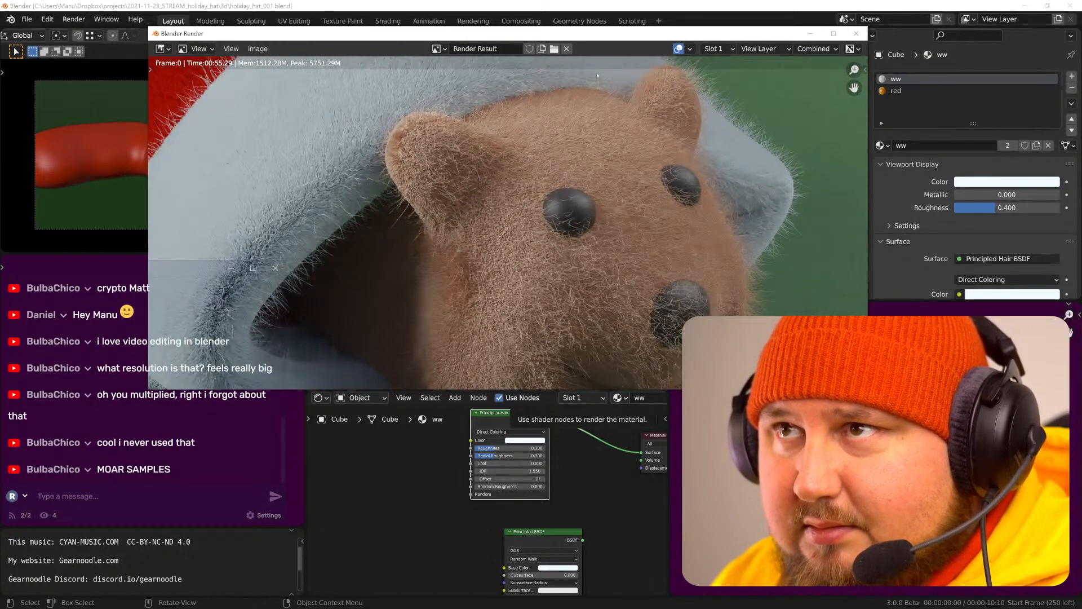
- Compare the Slot 2 render with Slot 1 by alternating between them on the close-up of the ferret's face
{"action": "left_click", "coordinate": [715, 49]}
{"action": "left_click", "coordinate": [720, 80]}
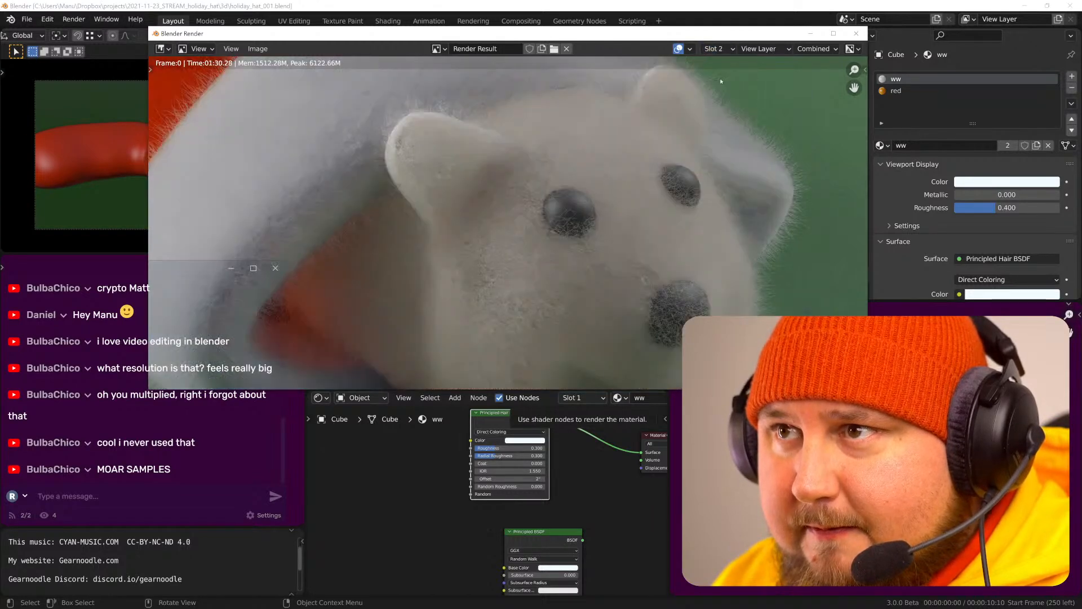
{"action": "key", "text": "j"}
{"action": "key", "text": "j"}
{"action": "key", "text": "j"}
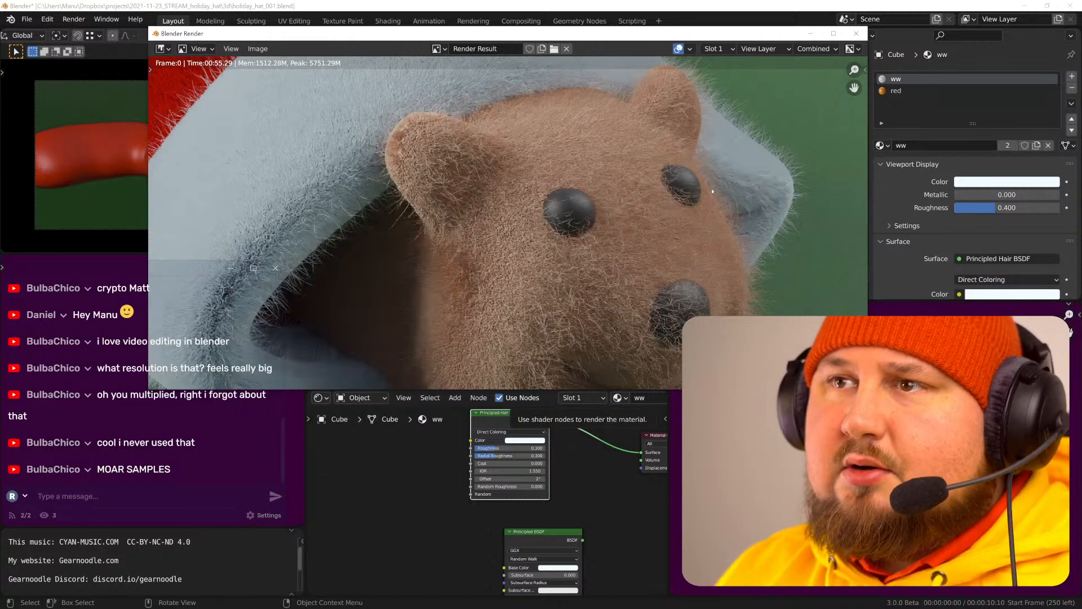
{"action": "key", "text": "j"}
{"action": "key", "text": "j"}
{"action": "key", "text": "j"}
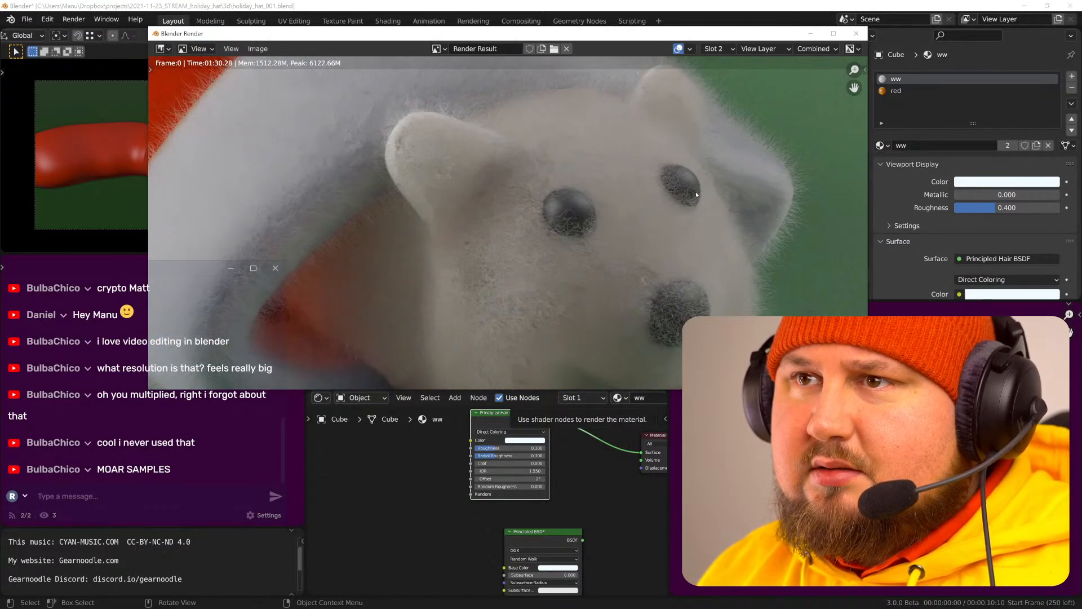
{"action": "key", "text": "j"}
{"action": "key", "text": "j"}
{"action": "key", "text": "j"}
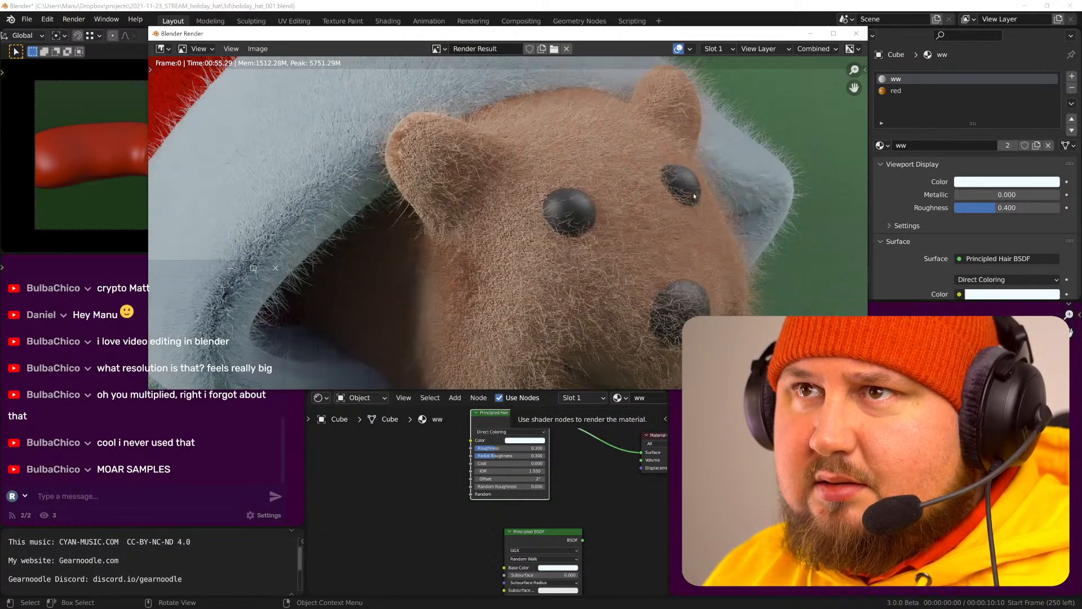
{"action": "key", "text": "j"}
{"action": "key", "text": "j"}
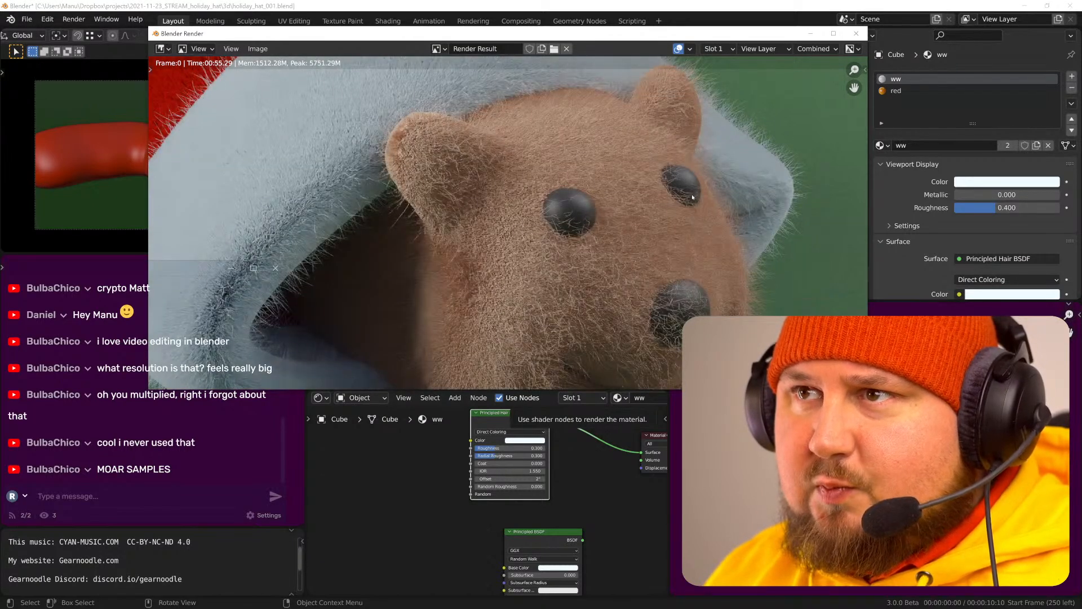
{"action": "key", "text": "j"}
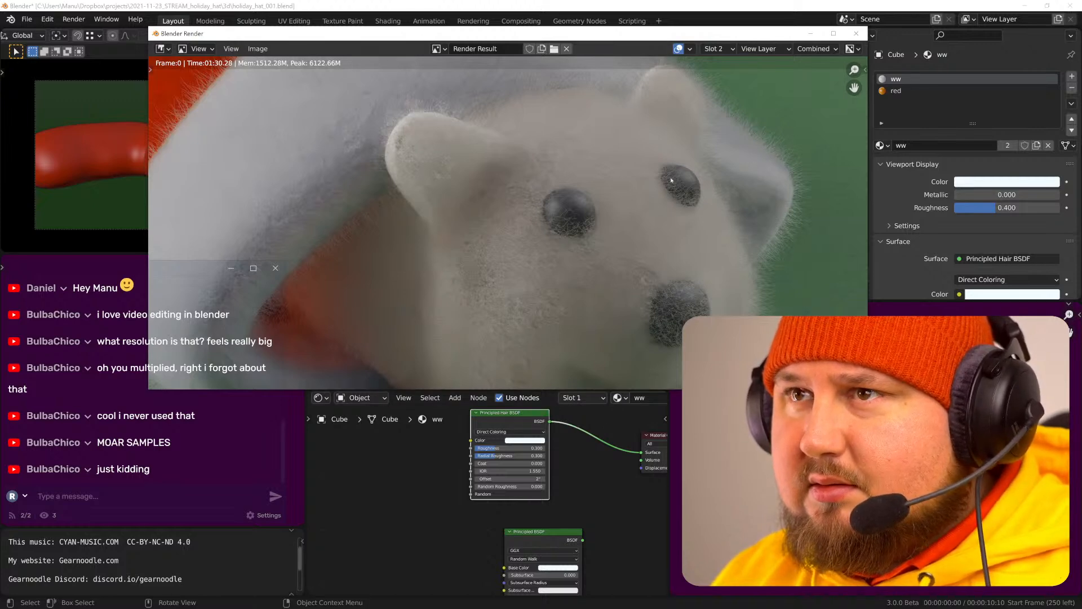
{"action": "key", "text": "j"}
{"action": "key", "text": "j"}
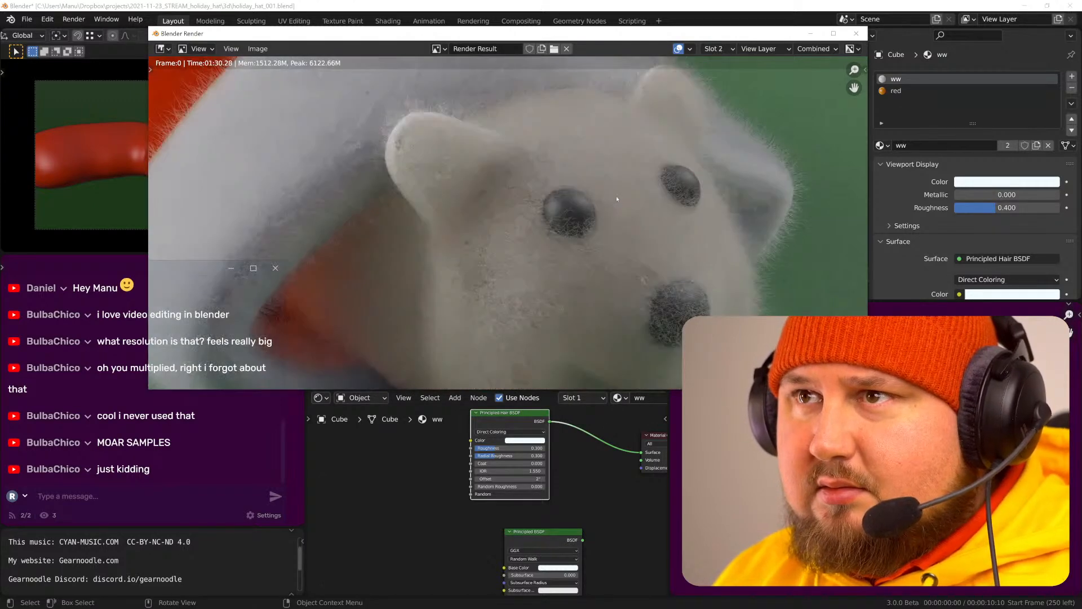
- In the ferret's dark Material, set the Principled BSDF's Specular to 1.000 and lower its Roughness to about 0.2, leaving the ferret material active
{"action": "left_click", "coordinate": [810, 34]}
{"action": "left_click", "coordinate": [580, 272]}
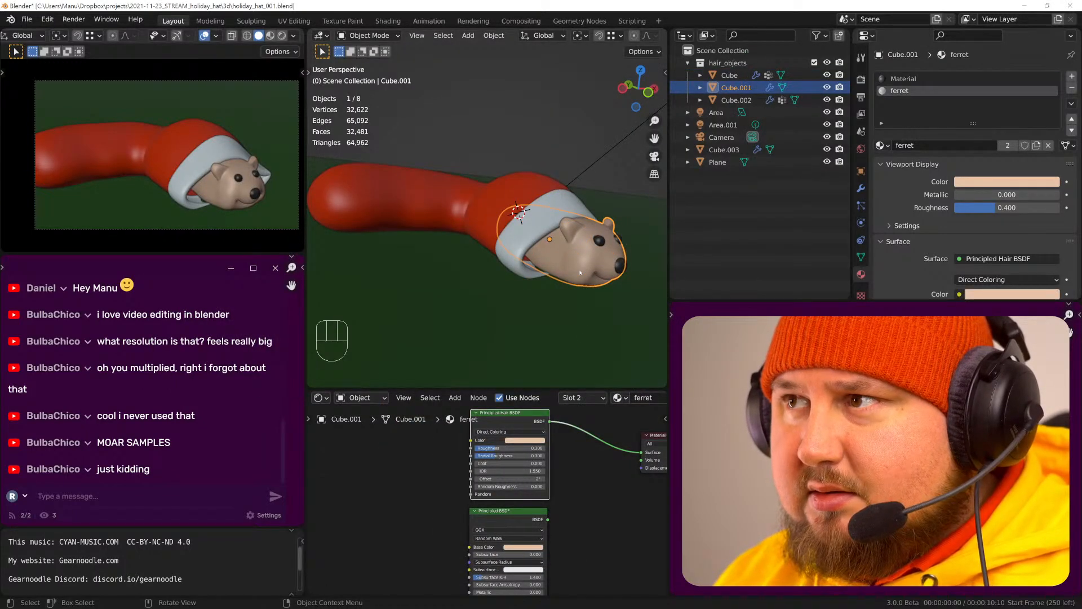
{"action": "middle_click_drag", "start_coordinate": [583, 532], "coordinate": [528, 553]}
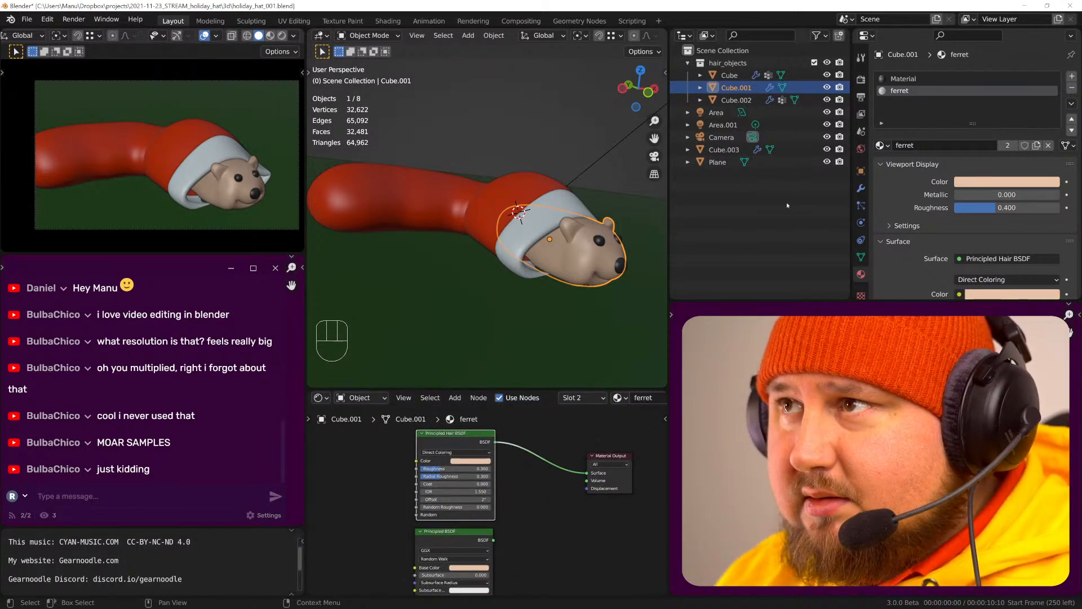
{"action": "left_click", "coordinate": [896, 78]}
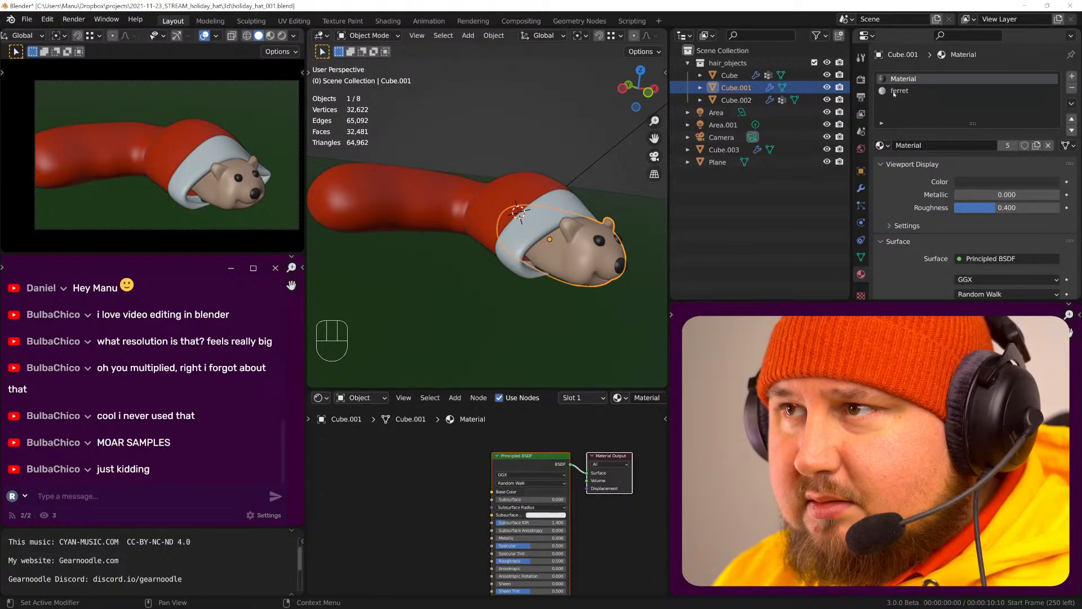
{"action": "mouse_move", "coordinate": [538, 546]}
{"action": "left_mouse_down"}
{"action": "mouse_move", "coordinate": [566, 548]}
{"action": "mouse_move", "coordinate": [547, 560]}
{"action": "left_mouse_up"}
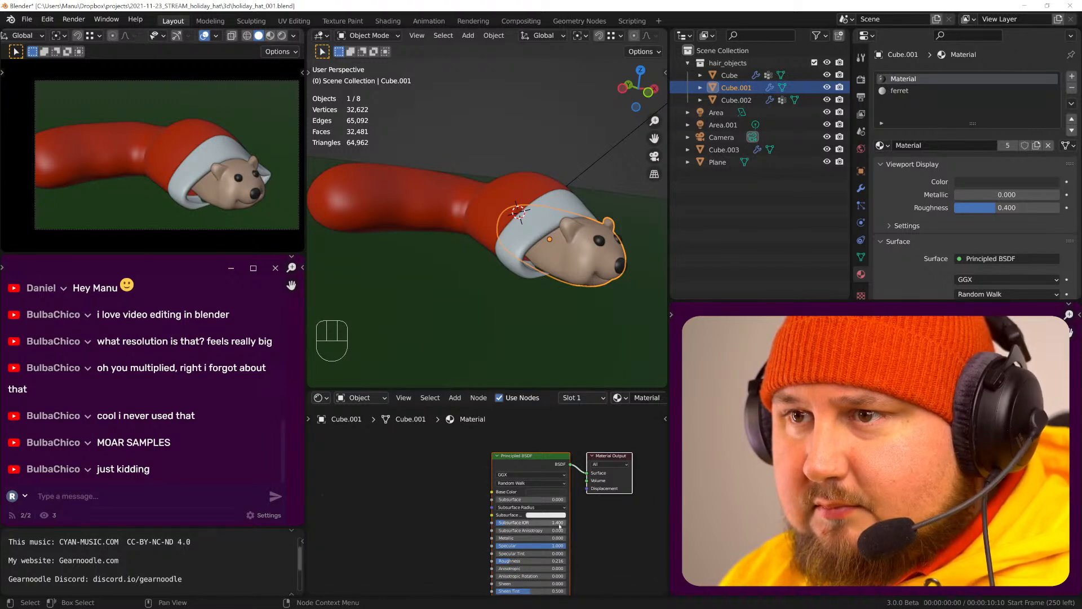
{"action": "left_click", "coordinate": [902, 91]}
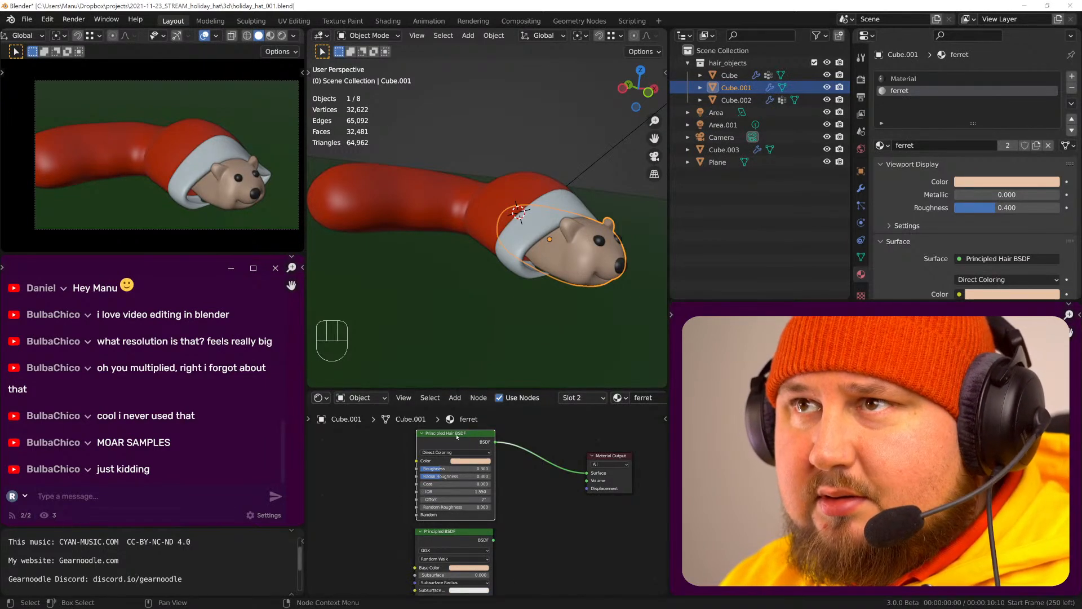
- Reopen the render result and compare Slots 1 and 2 again on the ferret's nose, eyes, ears and the whole image
{"action": "key", "text": "F11"}
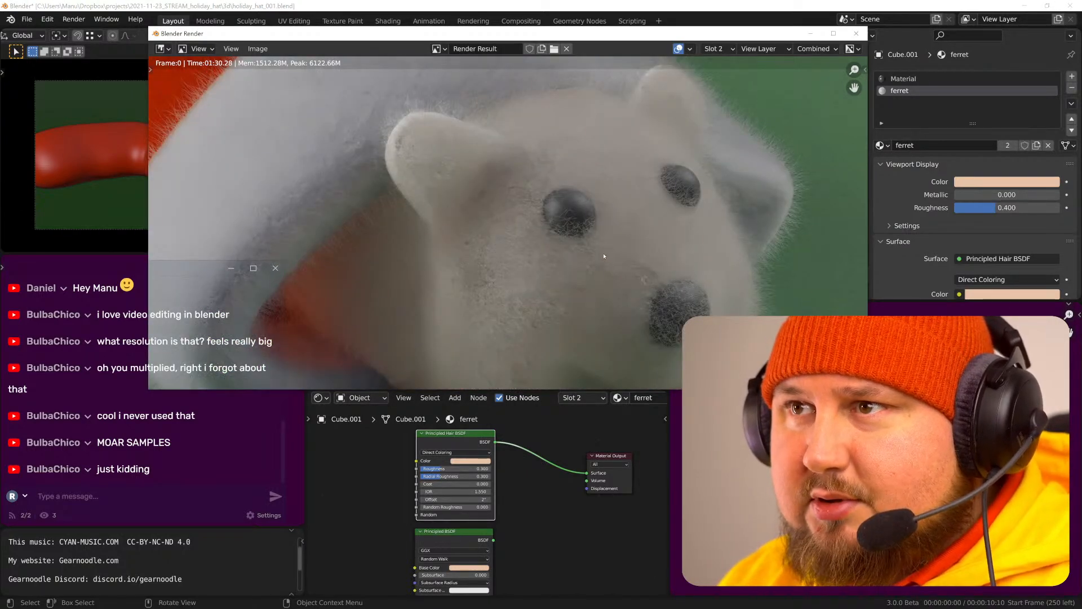
{"action": "key", "text": "j"}
{"action": "key", "text": "j"}
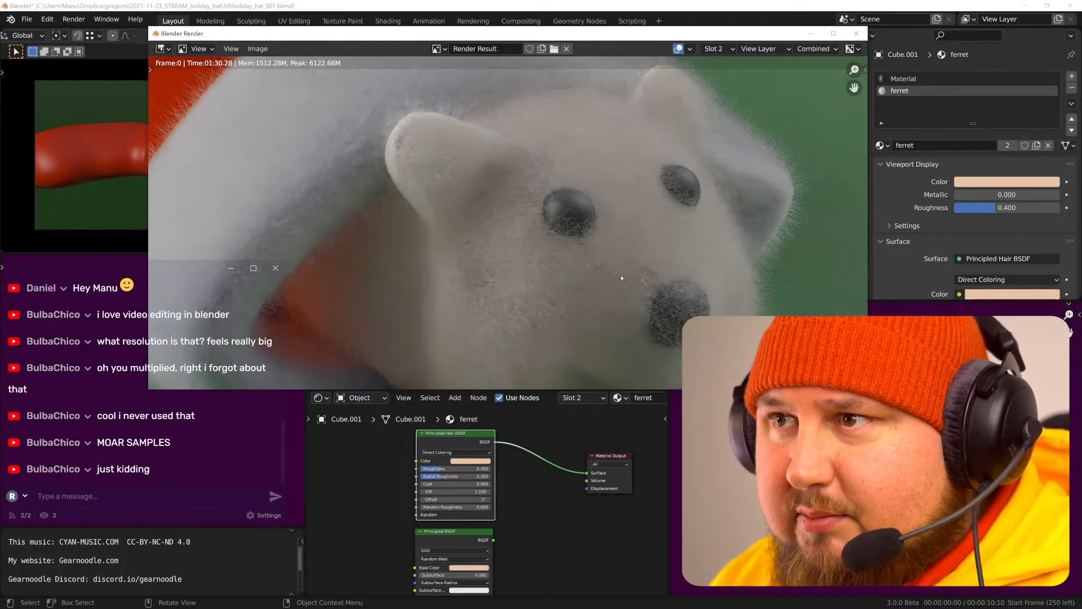
{"action": "key", "text": "j"}
{"action": "key", "text": "j"}
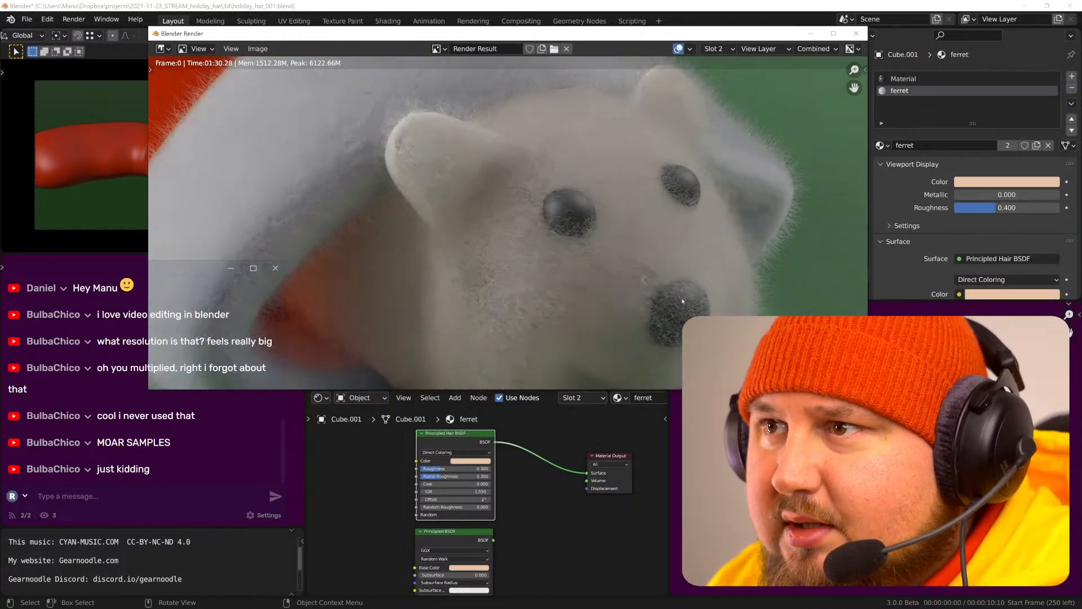
{"action": "scroll", "coordinate": [648, 265], "scroll_direction": "up", "scroll_amount": 4}
{"action": "key", "text": "j"}
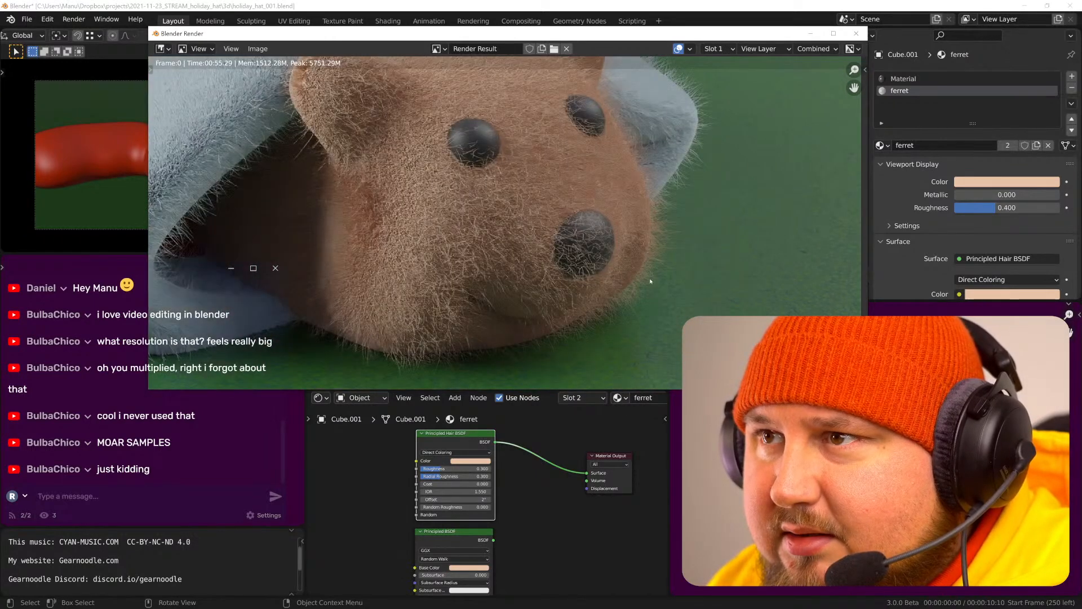
{"action": "key", "text": "j"}
{"action": "scroll", "coordinate": [621, 259], "scroll_direction": "up", "scroll_amount": 5}
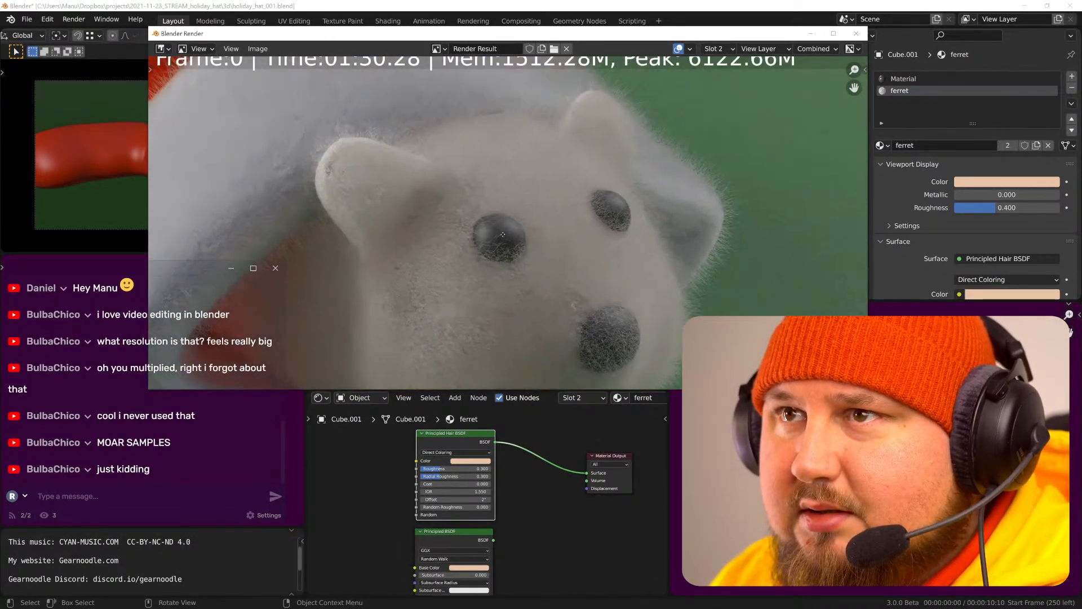
{"action": "key", "text": "j"}
{"action": "key", "text": "j"}
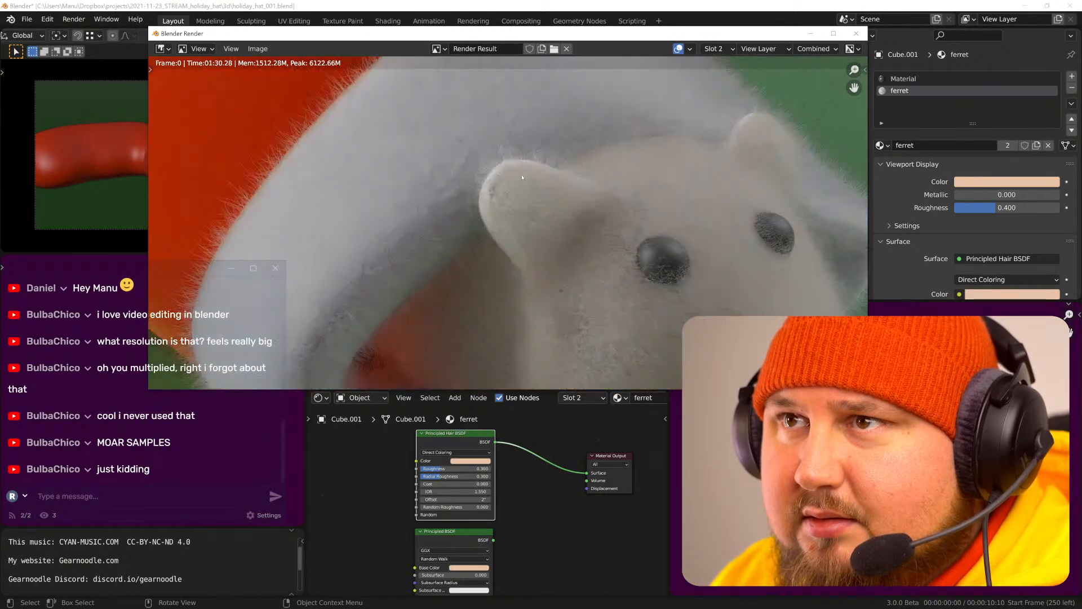
{"action": "scroll", "coordinate": [563, 198], "scroll_direction": "down", "scroll_amount": 5}
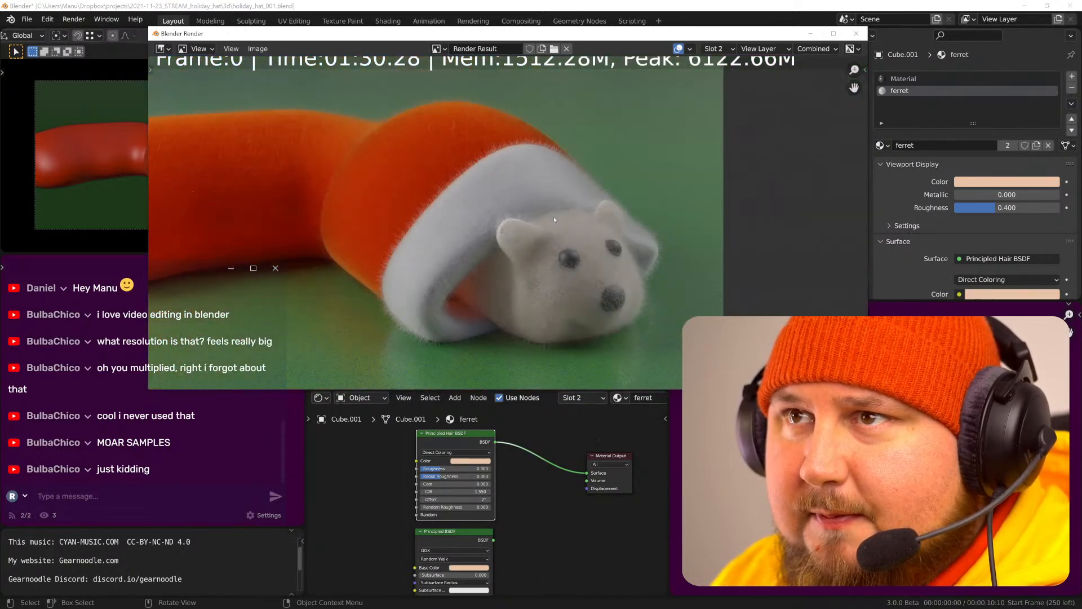
{"action": "middle_click_drag", "start_coordinate": [502, 204], "coordinate": [554, 213]}
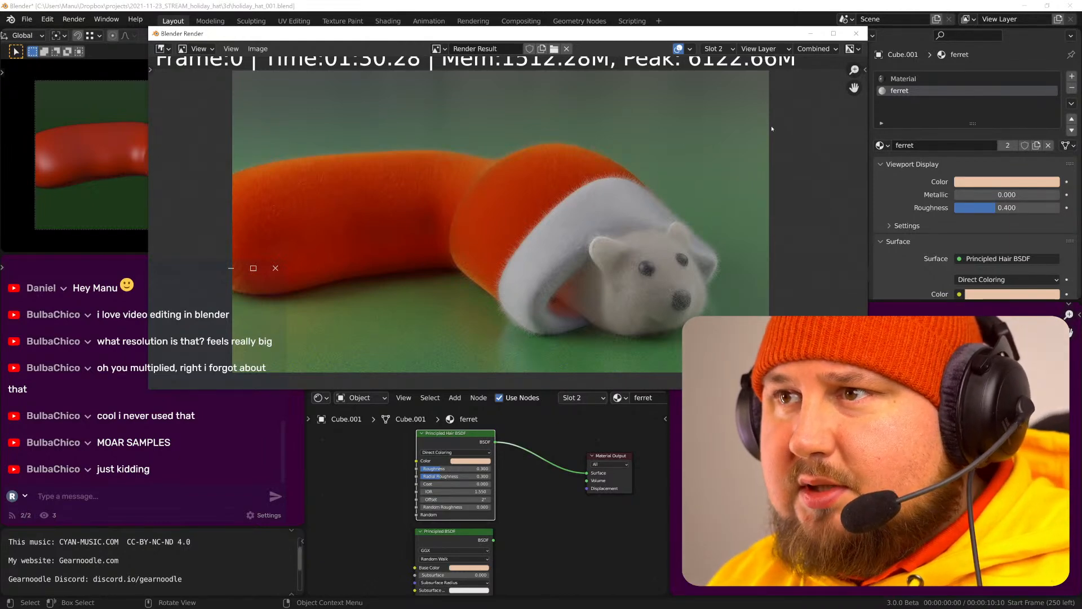
- Set the emission Number of the ferret's scraggle.002 hair particle system to 241000, matching the red hat's scraggle system
{"action": "left_click", "coordinate": [811, 34]}
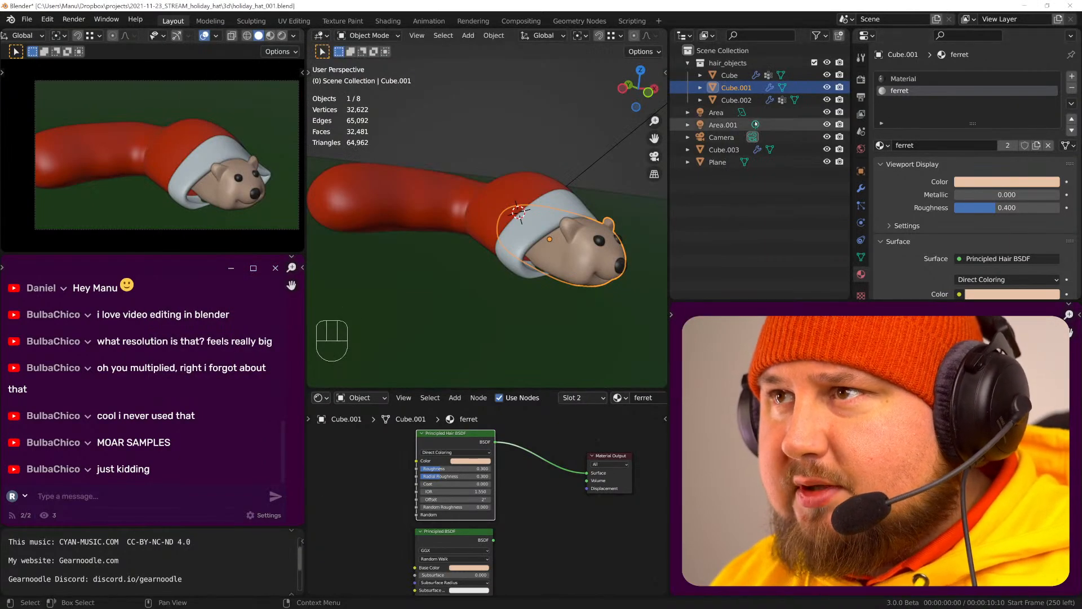
{"action": "left_click", "coordinate": [736, 100]}
{"action": "left_click", "coordinate": [861, 207]}
{"action": "left_click", "coordinate": [1007, 191]}
{"action": "key", "text": "Escape"}
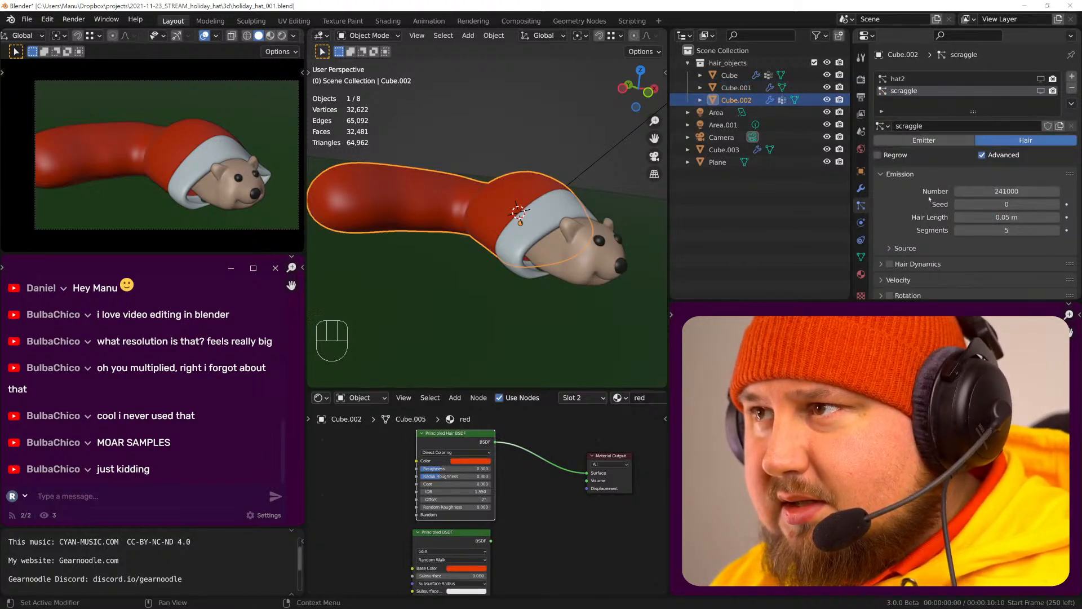
{"action": "left_click", "coordinate": [731, 89]}
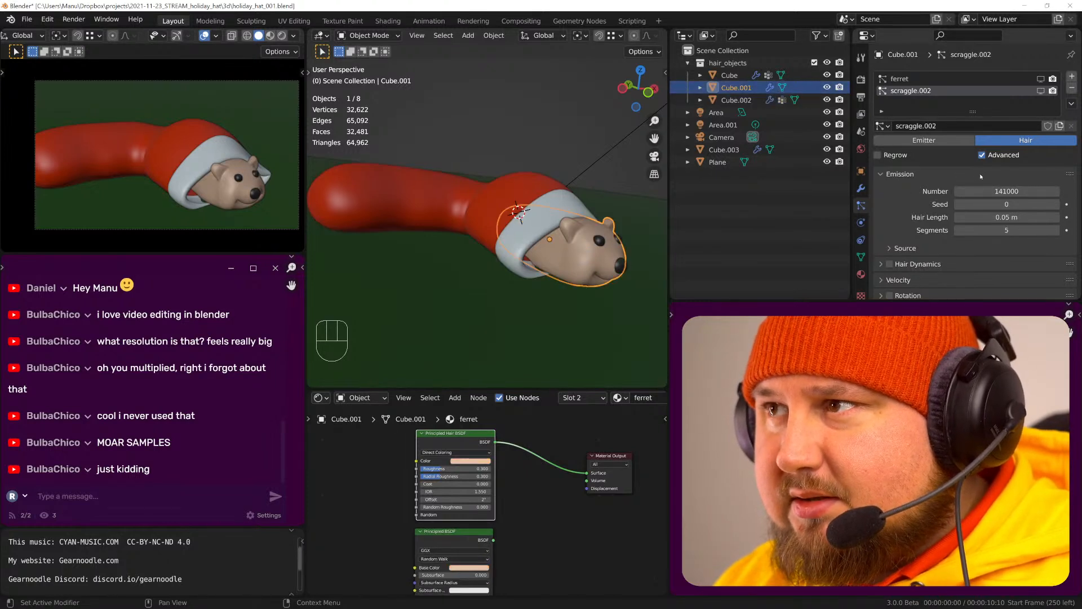
{"action": "left_click", "coordinate": [961, 191]}
{"action": "type", "text": "241000"}
{"action": "key", "text": "Return"}
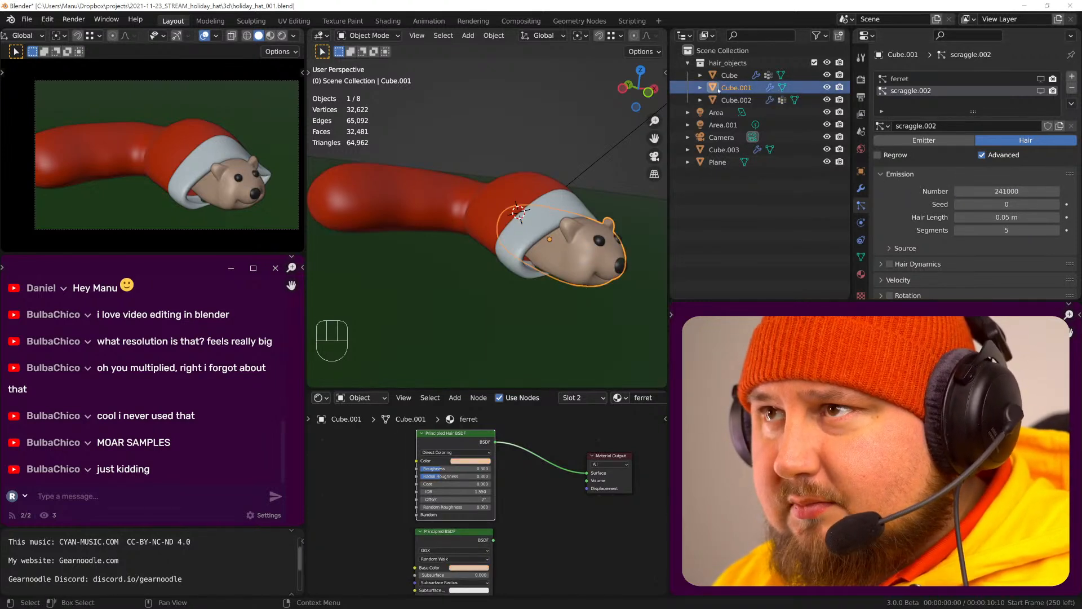
- Set the emission Number of the white brim's scraggle.001 hair particle system to 241000
{"action": "left_click", "coordinate": [730, 75]}
{"action": "left_click", "coordinate": [992, 191]}
{"action": "left_click", "coordinate": [959, 191]}
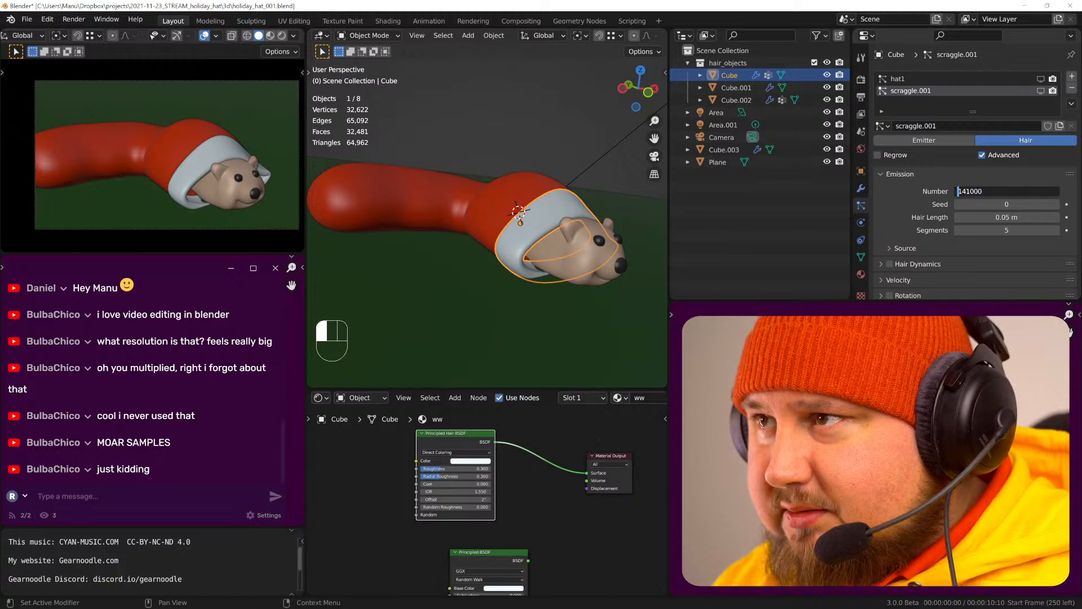
{"action": "type", "text": "2"}
{"action": "key", "text": "Return"}
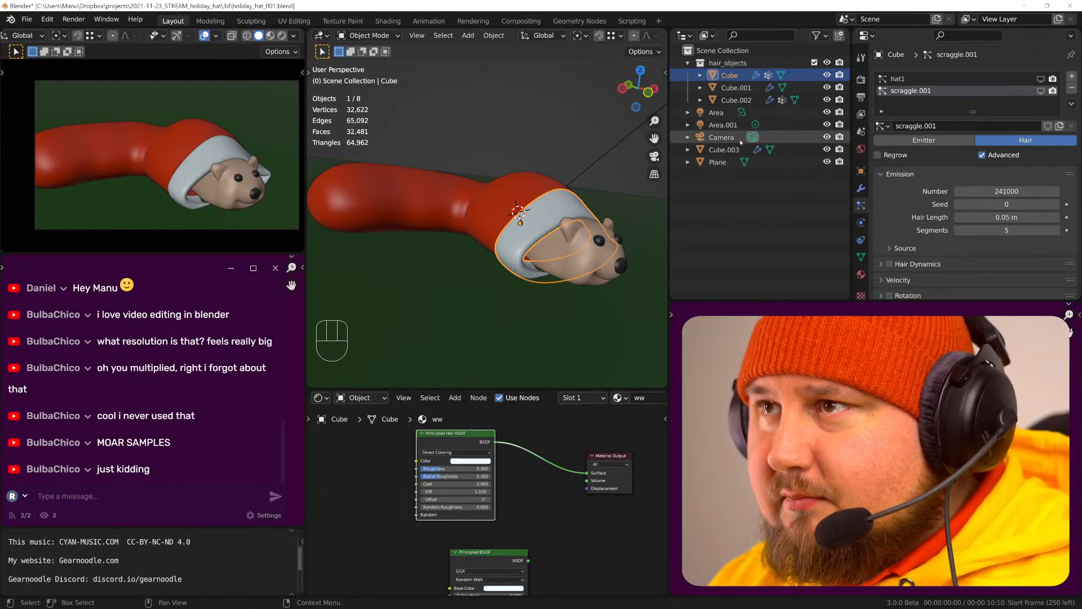
- Change the color of the ferret material's Principled Hair BSDF to a more saturated orange
{"action": "left_click", "coordinate": [589, 263]}
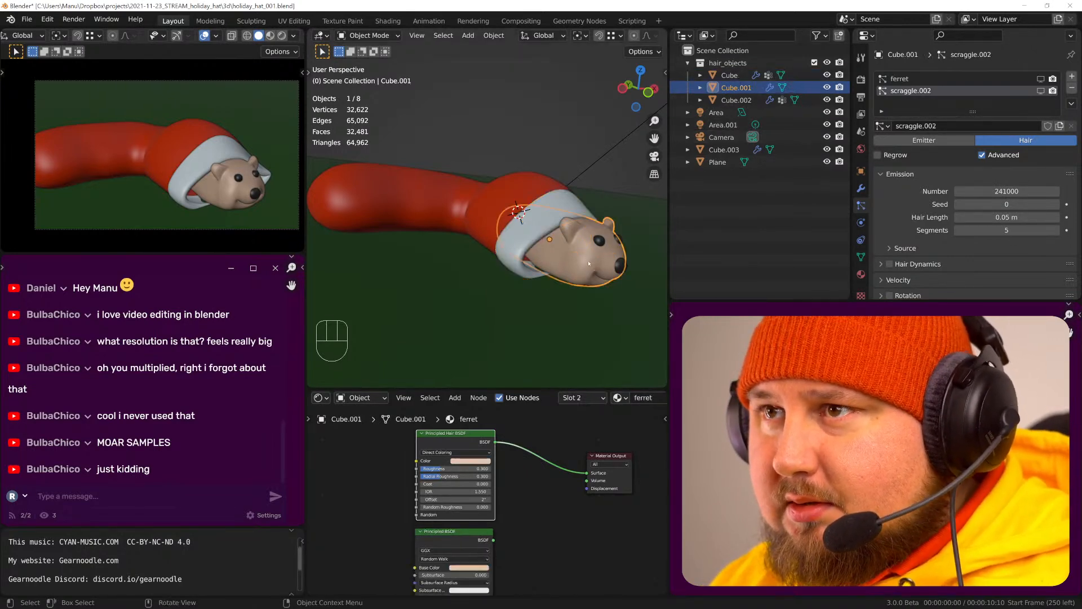
{"action": "left_click", "coordinate": [472, 461]}
{"action": "left_click_drag", "start_coordinate": [473, 402], "coordinate": [473, 403]}
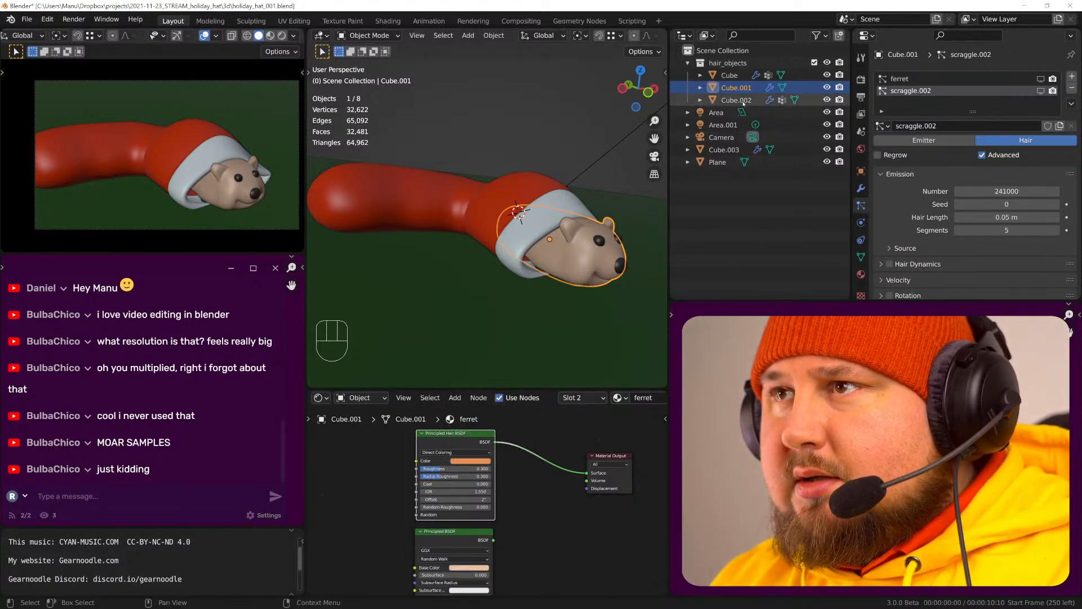
- Set both the viewport and render samples of the Cycles sampling settings to 44
{"action": "left_click", "coordinate": [731, 76]}
{"action": "left_click", "coordinate": [861, 79]}
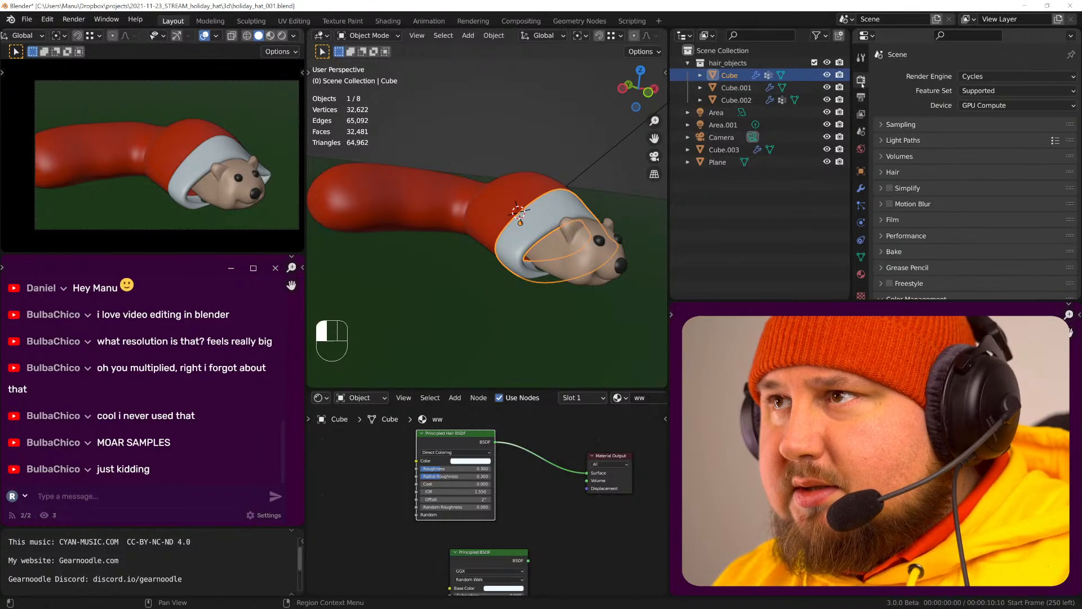
{"action": "left_click", "coordinate": [861, 96]}
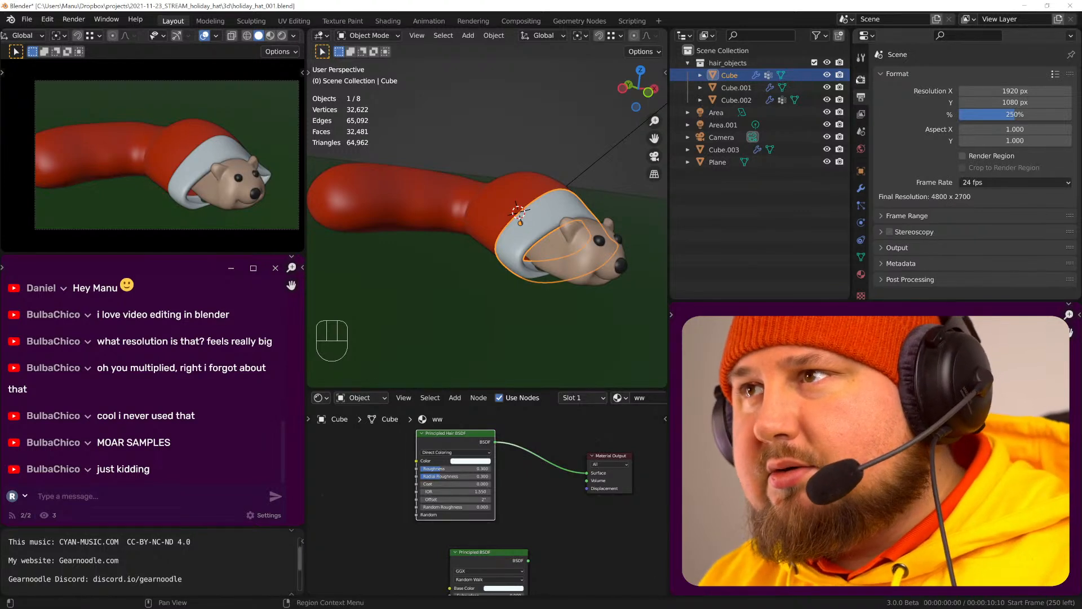
{"action": "left_click", "coordinate": [861, 79]}
{"action": "left_click", "coordinate": [900, 125]}
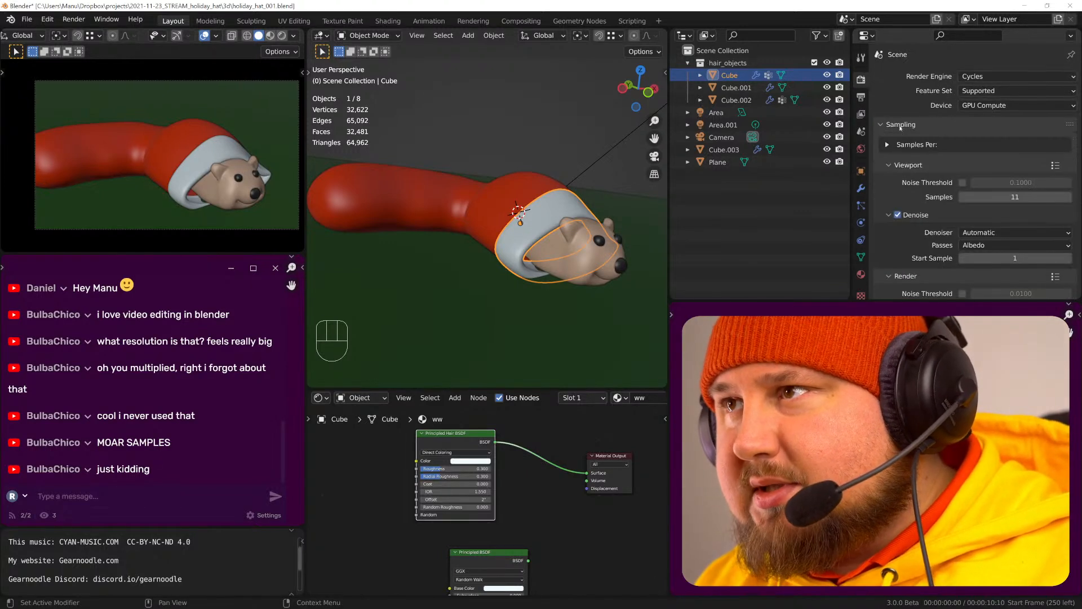
{"action": "left_click", "coordinate": [1014, 198]}
{"action": "type", "text": "44"}
{"action": "key", "text": "Return"}
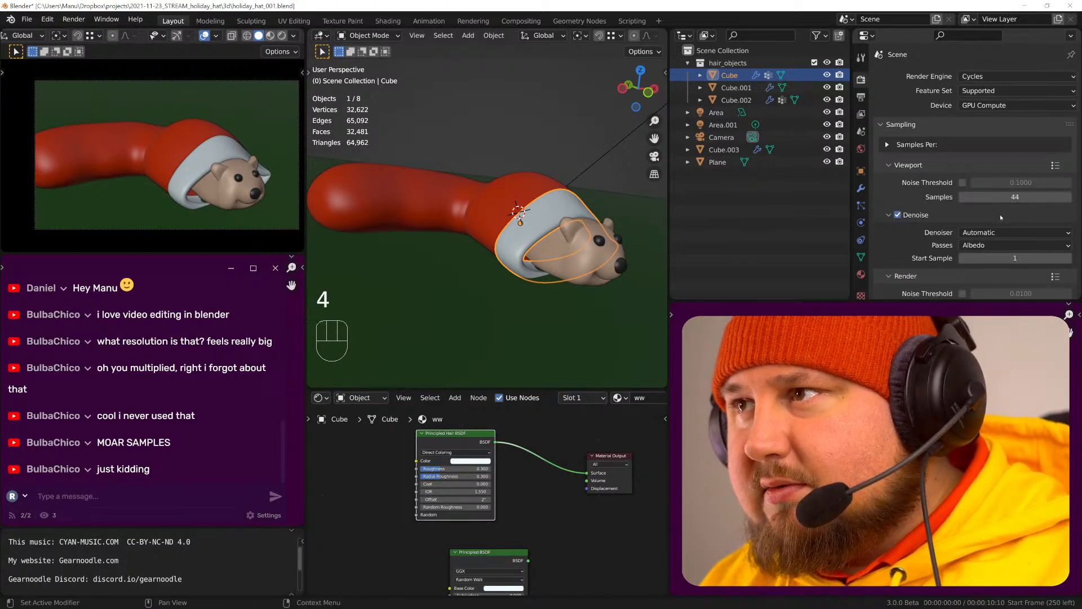
{"action": "scroll", "coordinate": [1015, 225], "scroll_direction": "down", "scroll_amount": 1}
{"action": "left_click", "coordinate": [1015, 274]}
{"action": "type", "text": "44"}
{"action": "key", "text": "Return"}
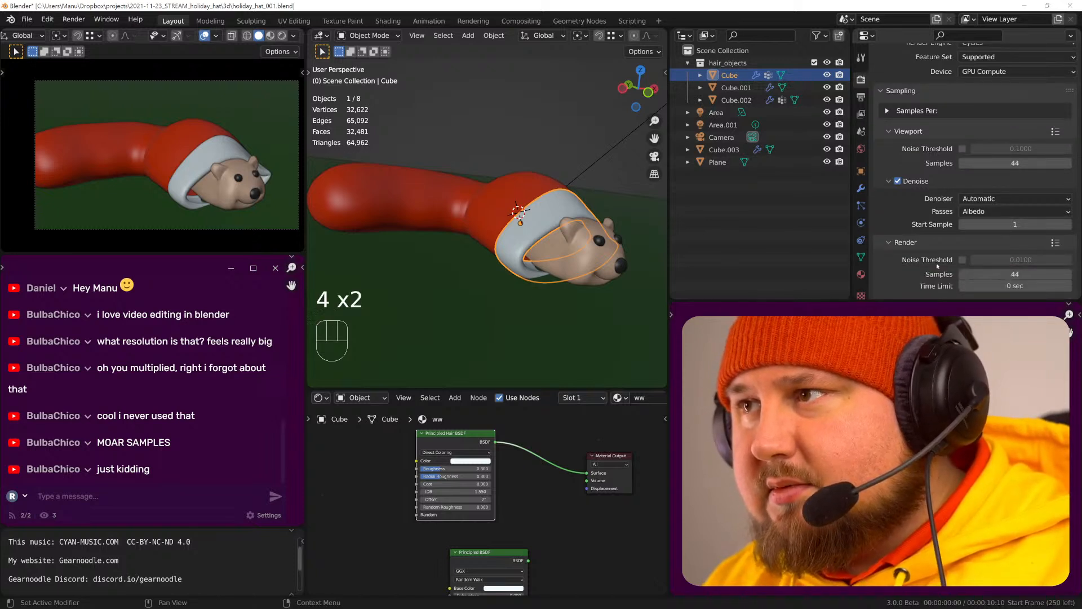
{"action": "scroll", "coordinate": [959, 217], "scroll_direction": "up", "scroll_amount": 1}
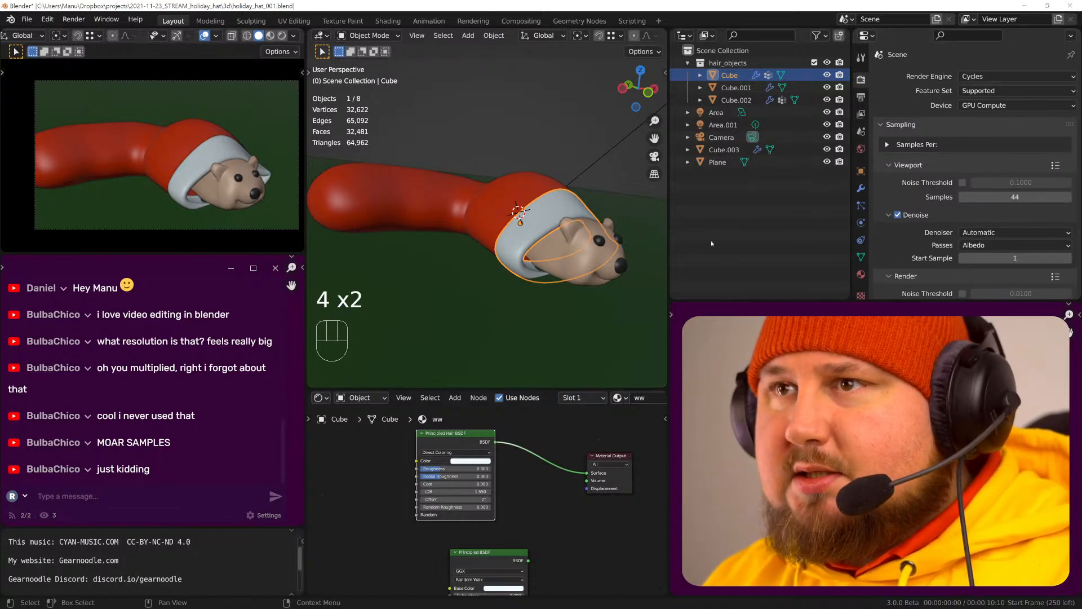
- Define a render region around the ferret's head and the front of the white brim in the camera view
{"action": "scroll", "coordinate": [203, 167], "scroll_direction": "down", "scroll_amount": 2}
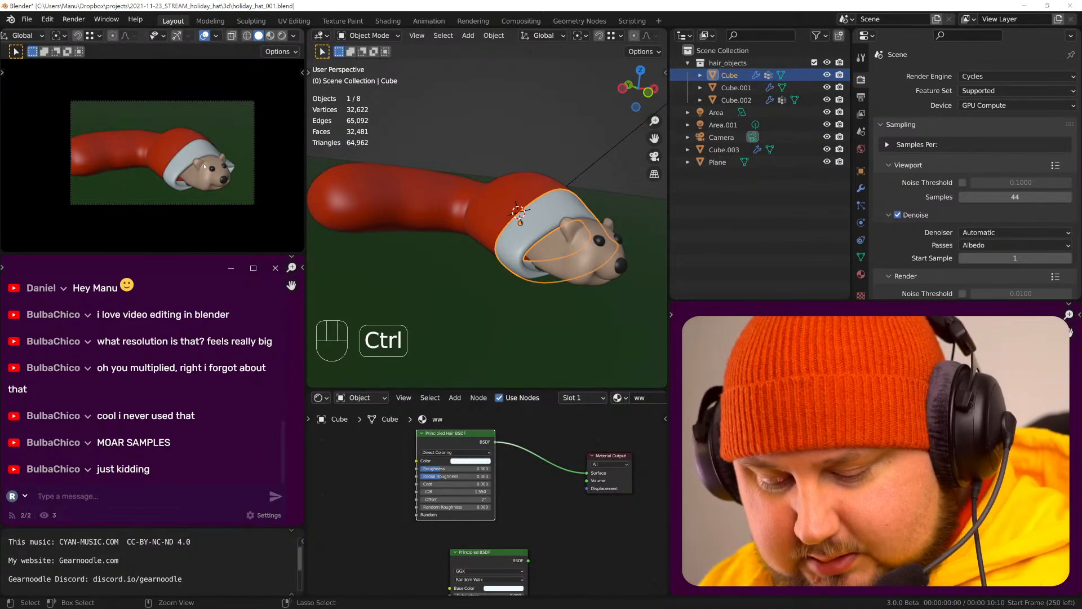
{"action": "key", "text": "ctrl+b"}
{"action": "left_click_drag", "start_coordinate": [175, 150], "coordinate": [237, 196]}
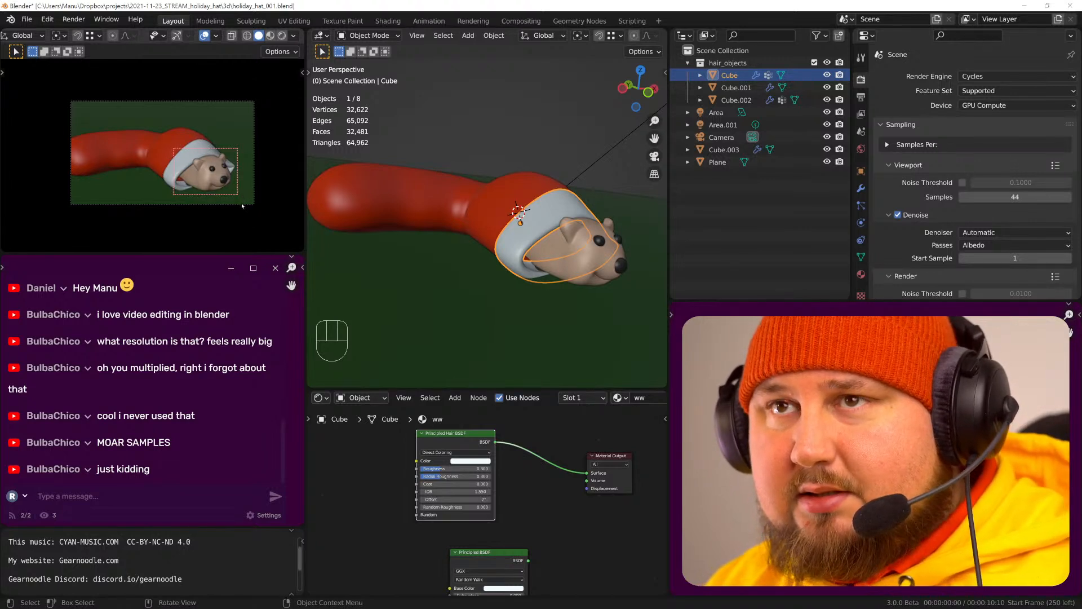
- Save the file and render the region around the ferret's head
{"action": "key", "text": "ctrl+s"}
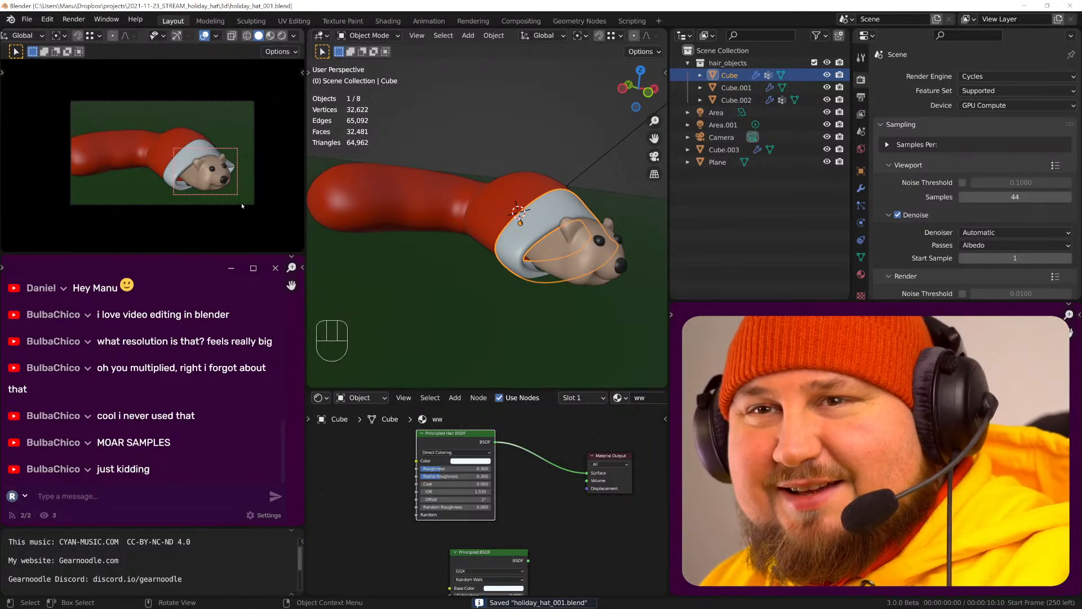
{"action": "key", "text": "F12"}
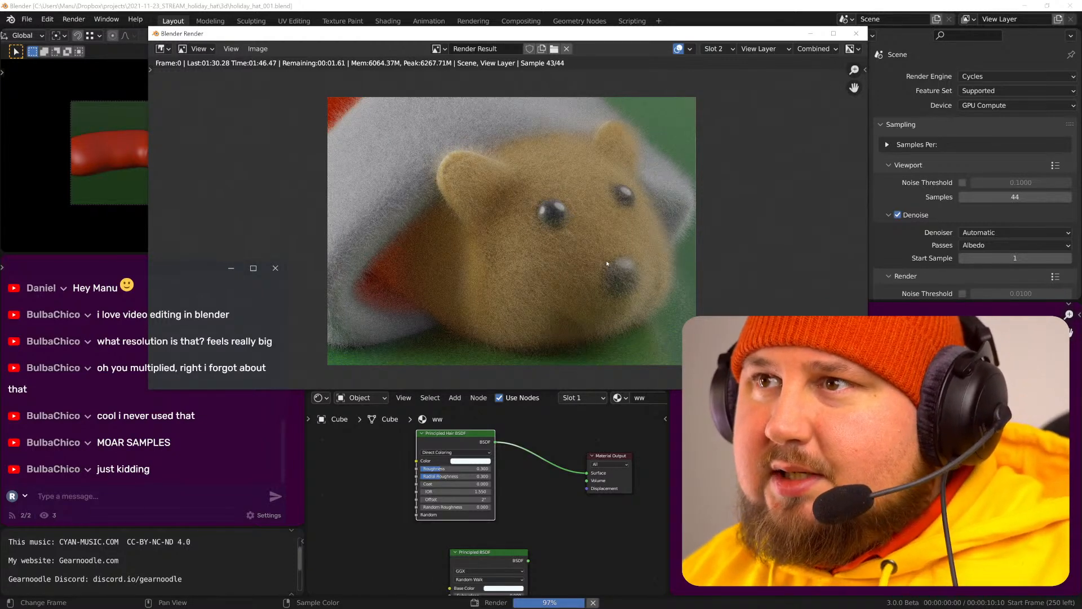
{"action": "scroll", "coordinate": [559, 256], "scroll_direction": "up", "scroll_amount": 1}
{"action": "key", "text": "Home"}
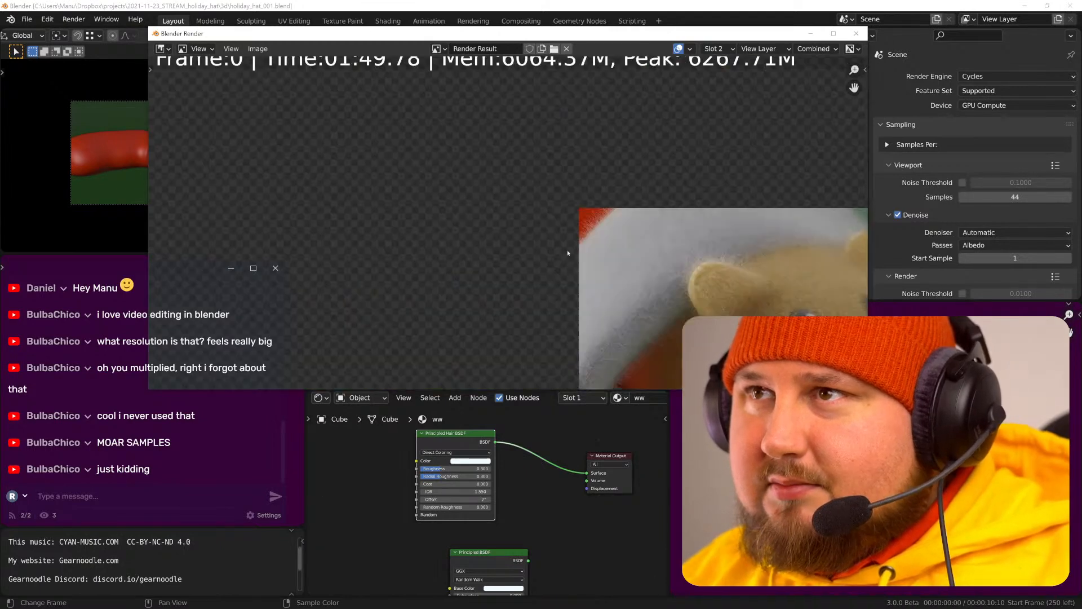
{"action": "key", "text": "Home"}
{"action": "scroll", "coordinate": [646, 256], "scroll_direction": "down", "scroll_amount": 3}
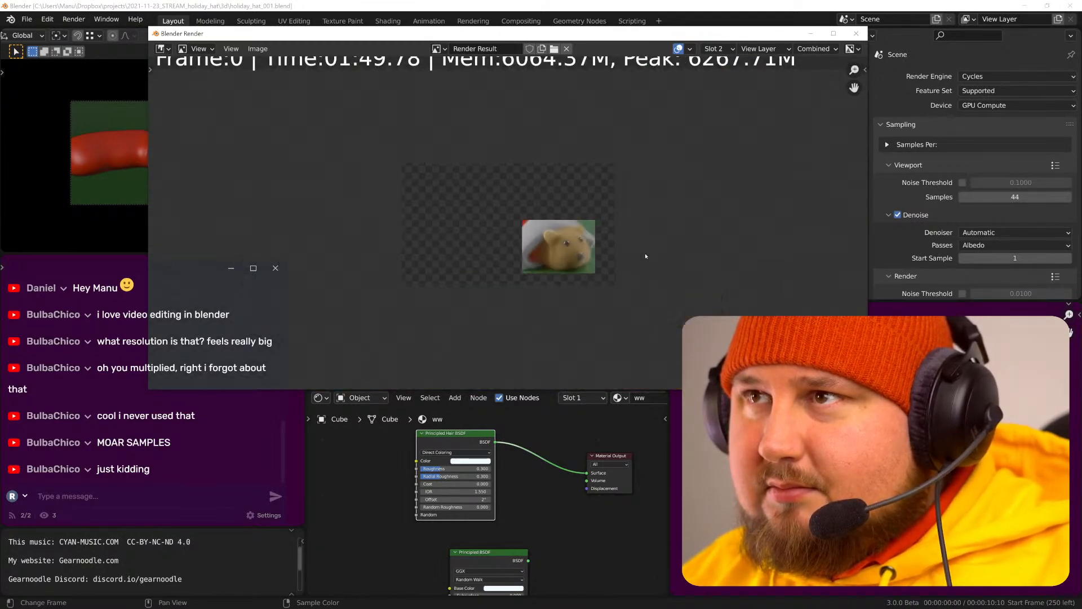
- Examine the new region render and compare Slot 2 with Slot 1 at several magnifications
{"action": "scroll", "coordinate": [647, 257], "scroll_direction": "up", "scroll_amount": 3}
{"action": "scroll", "coordinate": [663, 260], "scroll_direction": "up", "scroll_amount": 1}
{"action": "scroll", "coordinate": [663, 260], "scroll_direction": "down", "scroll_amount": 5}
{"action": "scroll", "coordinate": [637, 260], "scroll_direction": "up", "scroll_amount": 3}
{"action": "scroll", "coordinate": [613, 260], "scroll_direction": "down", "scroll_amount": 1}
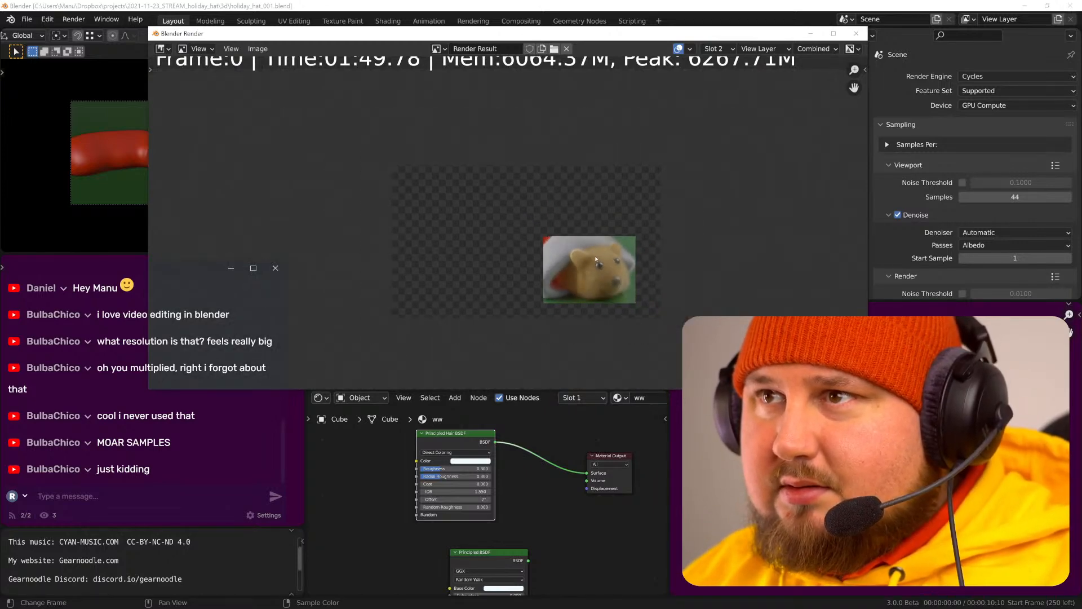
{"action": "key", "text": "1"}
{"action": "key", "text": "2"}
{"action": "scroll", "coordinate": [615, 248], "scroll_direction": "up", "scroll_amount": 6}
{"action": "scroll", "coordinate": [653, 246], "scroll_direction": "down", "scroll_amount": 4}
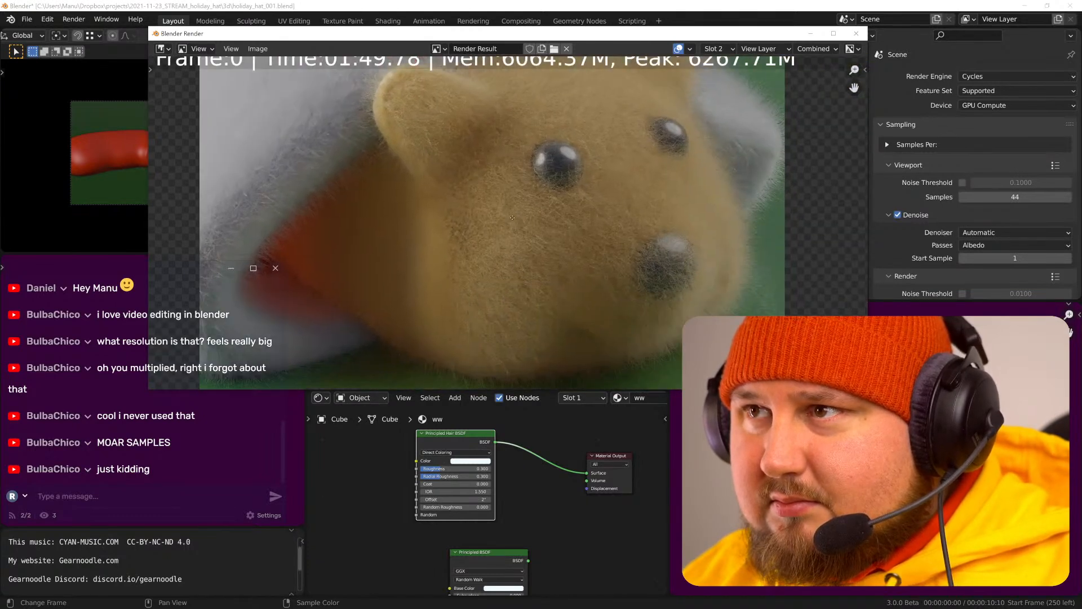
- Inspect the rendered fur closely around the ferret's eyes, ears and nose and along the white brim
{"action": "middle_click_drag", "start_coordinate": [605, 271], "coordinate": [631, 300]}
{"action": "middle_click_drag", "start_coordinate": [676, 256], "coordinate": [687, 276]}
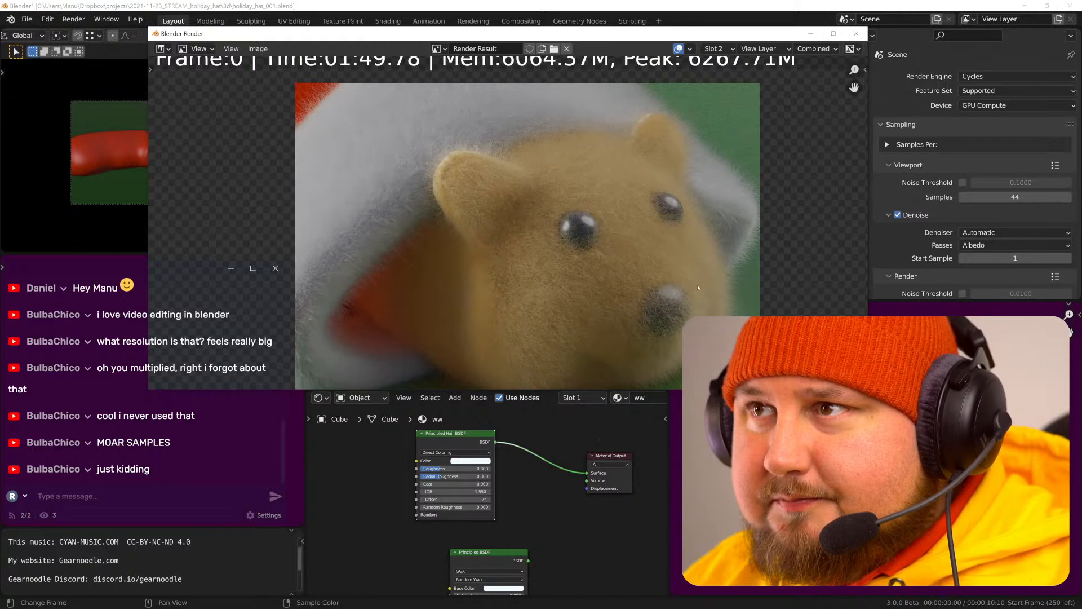
{"action": "middle_click_drag", "start_coordinate": [662, 220], "coordinate": [742, 279]}
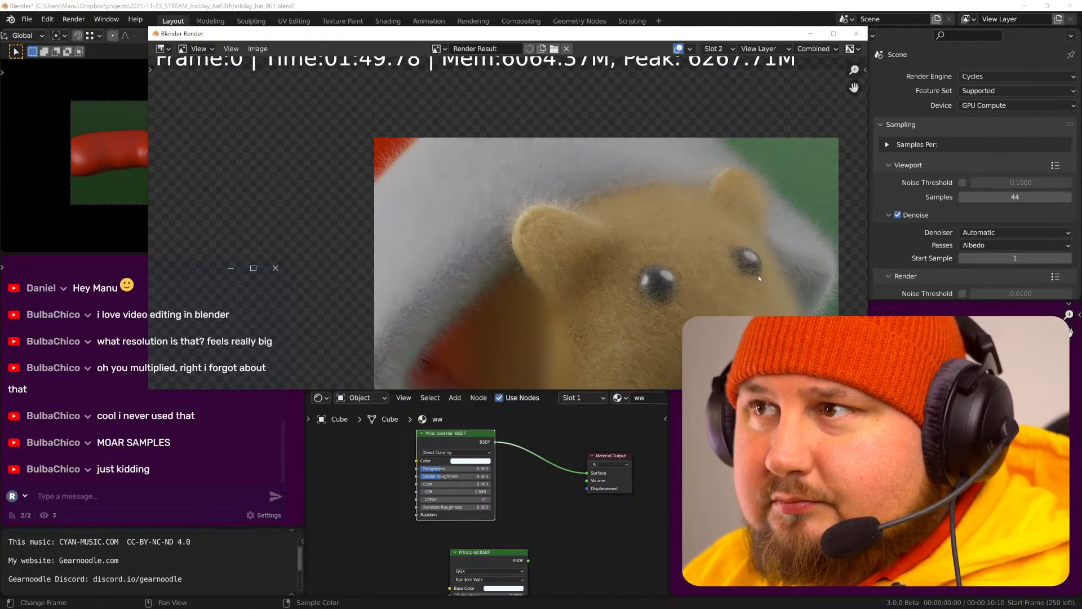
{"action": "middle_click_drag", "start_coordinate": [738, 329], "coordinate": [698, 265]}
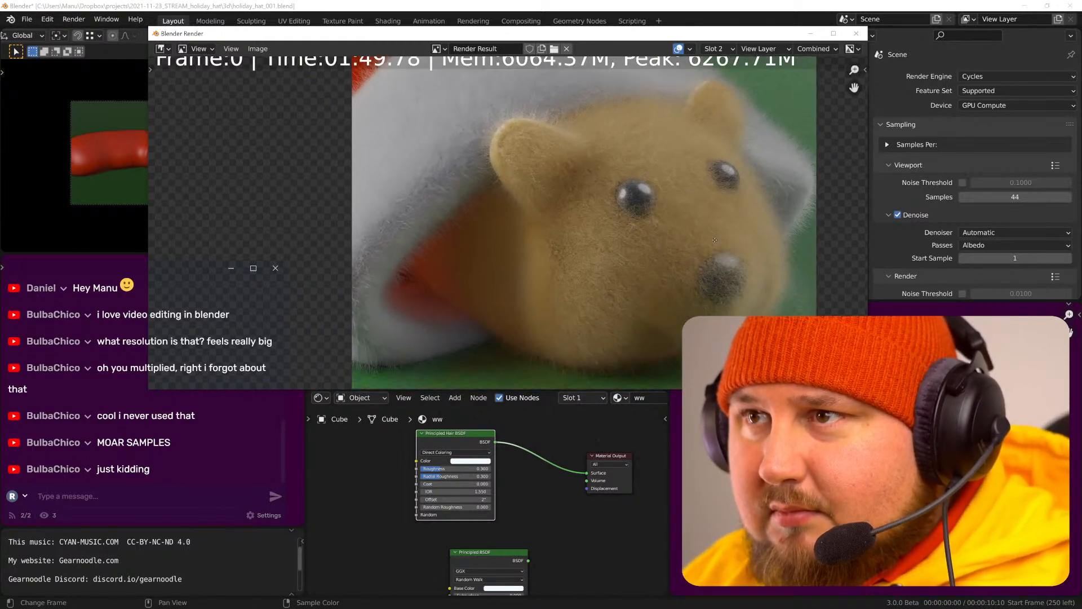
{"action": "scroll", "coordinate": [677, 249], "scroll_direction": "up", "scroll_amount": 2}
{"action": "scroll", "coordinate": [677, 249], "scroll_direction": "up", "scroll_amount": 1}
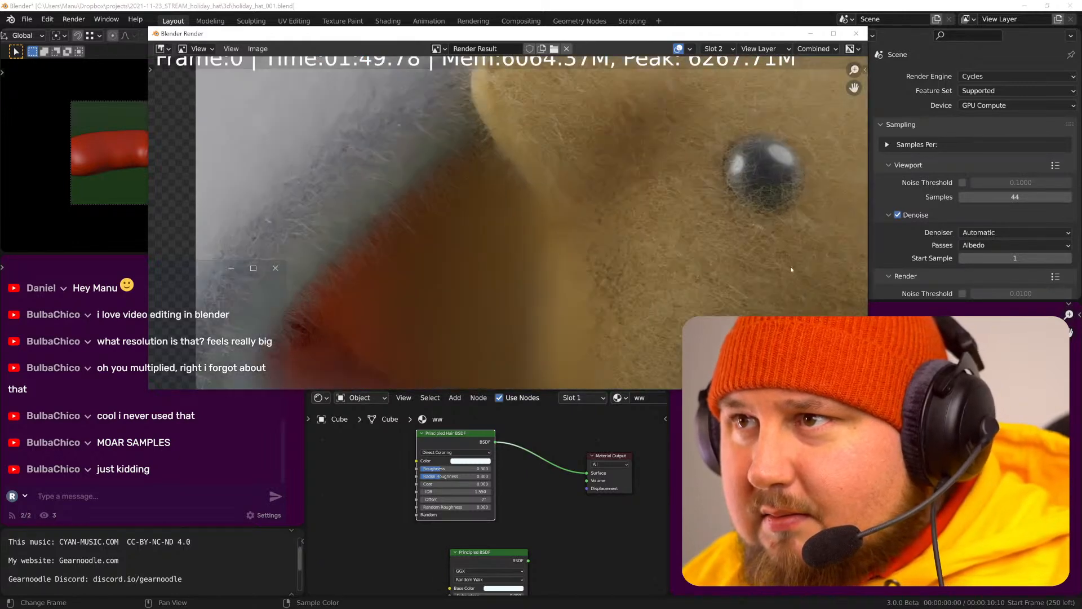
{"action": "middle_click_drag", "start_coordinate": [757, 257], "coordinate": [616, 228]}
{"action": "scroll", "coordinate": [674, 246], "scroll_direction": "down", "scroll_amount": 1}
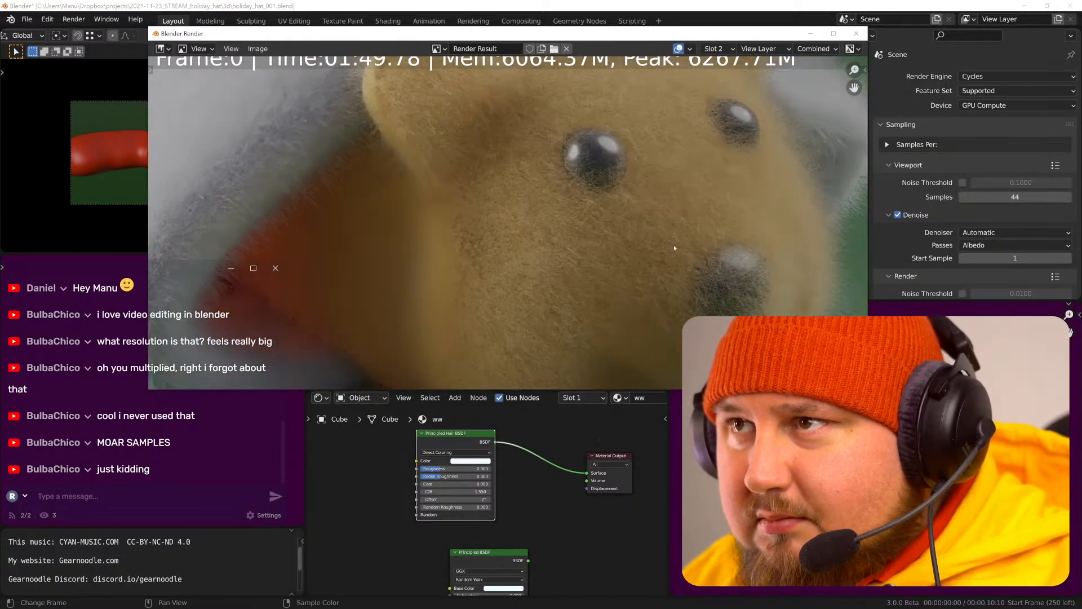
{"action": "scroll", "coordinate": [674, 247], "scroll_direction": "down", "scroll_amount": 1}
{"action": "scroll", "coordinate": [649, 236], "scroll_direction": "down", "scroll_amount": 1}
{"action": "middle_click_drag", "start_coordinate": [648, 237], "coordinate": [747, 293]}
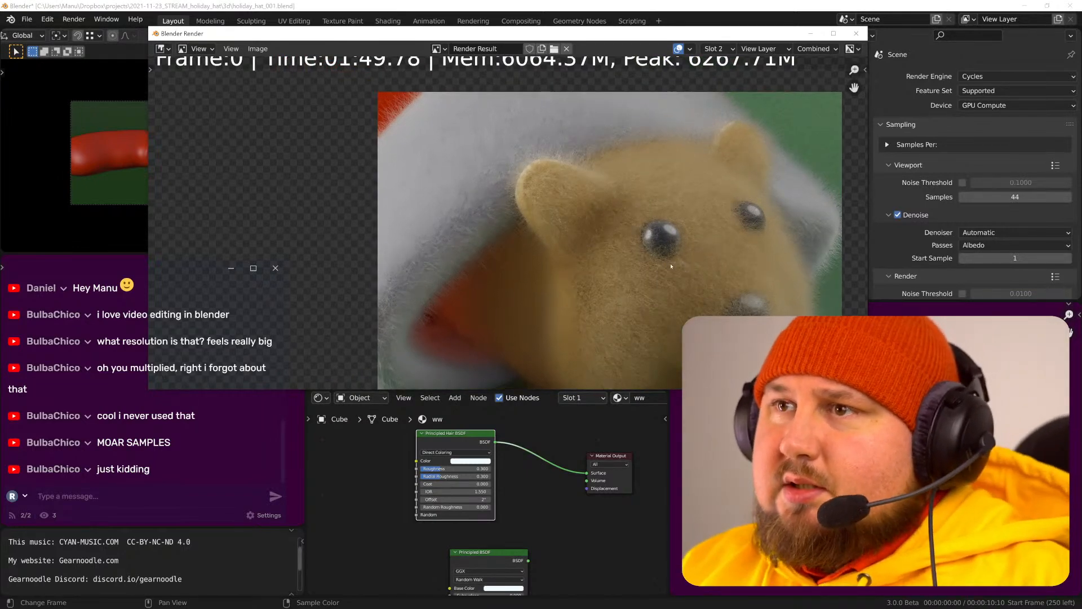
{"action": "middle_click_drag", "start_coordinate": [698, 285], "coordinate": [648, 233]}
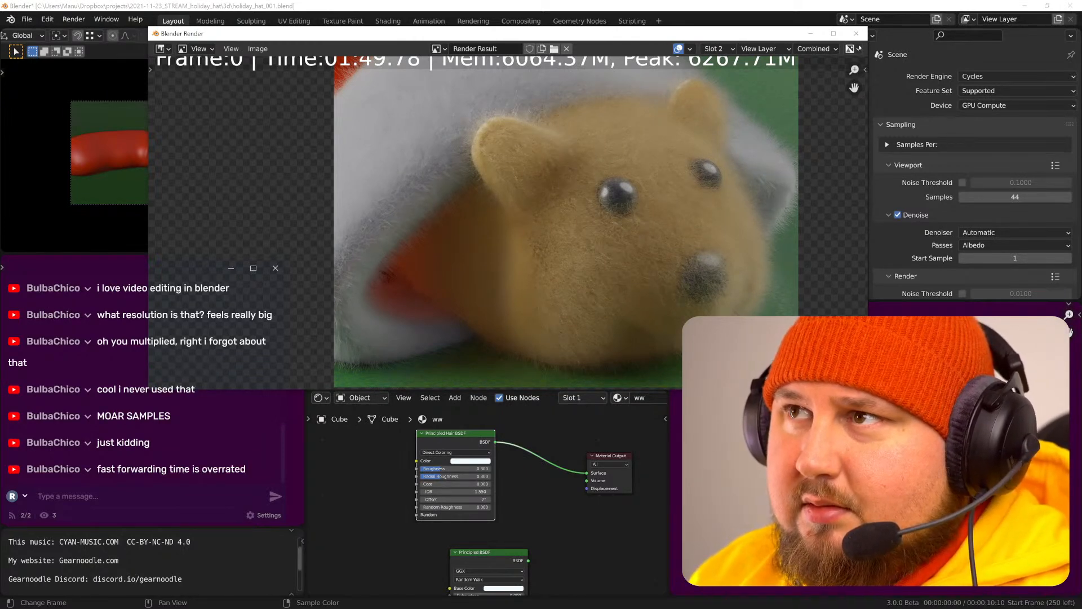
- Close the render result and set both the viewport and render samples to 66
{"action": "key", "text": "Escape"}
{"action": "left_click", "coordinate": [1015, 197]}
{"action": "type", "text": "66"}
{"action": "key", "text": "Return"}
{"action": "scroll", "coordinate": [980, 213], "scroll_direction": "down", "scroll_amount": 4}
{"action": "left_click", "coordinate": [980, 217]}
{"action": "type", "text": "66"}
{"action": "key", "text": "Return"}
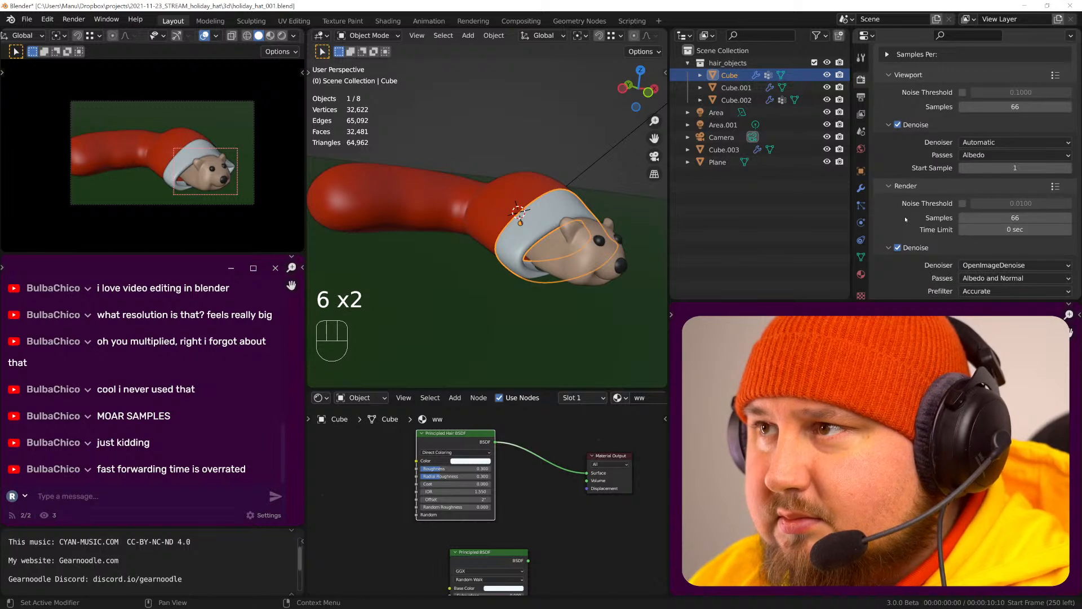
{"action": "scroll", "coordinate": [923, 221], "scroll_direction": "up", "scroll_amount": 2}
{"action": "scroll", "coordinate": [923, 221], "scroll_direction": "up", "scroll_amount": 2}
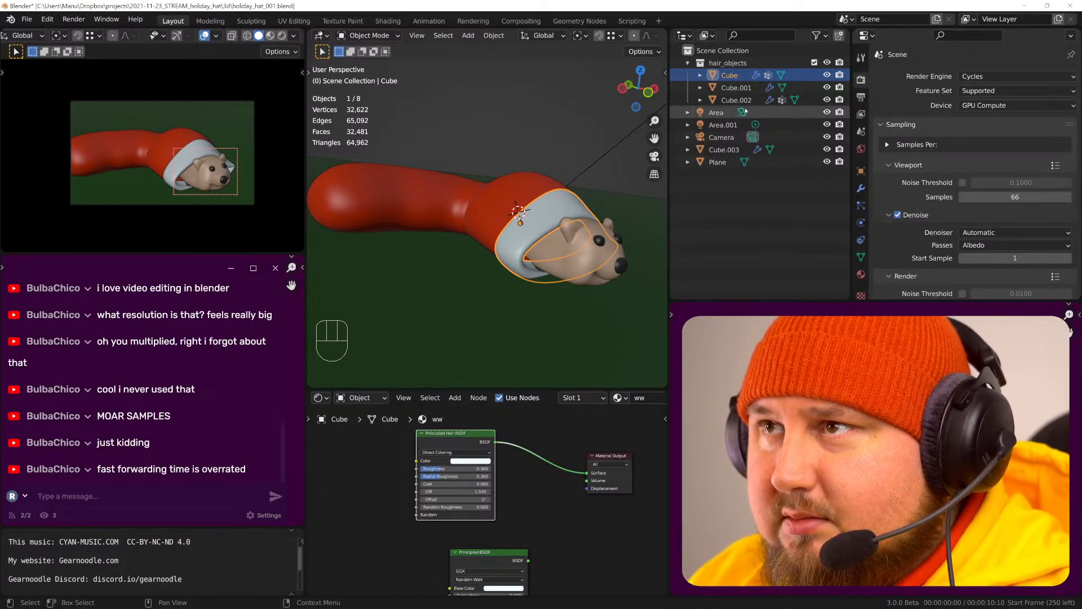
- Set the emission Number of the ferret's scraggle.002 hair system to 311000 and copy that value
{"action": "left_click", "coordinate": [736, 87]}
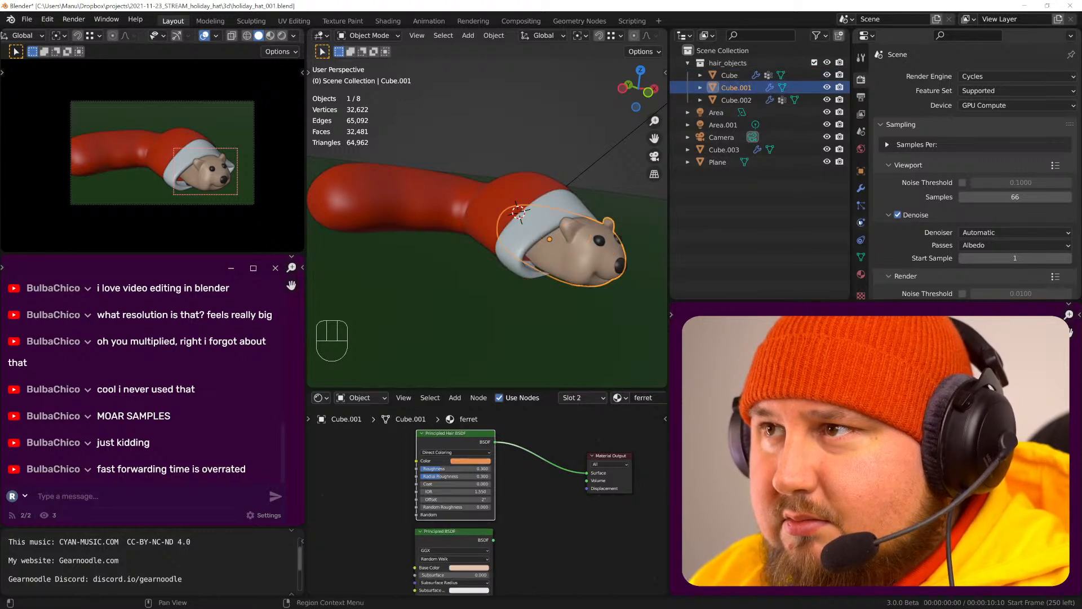
{"action": "left_click", "coordinate": [861, 205]}
{"action": "left_click", "coordinate": [982, 191]}
{"action": "left_click", "coordinate": [982, 191]}
{"action": "left_click_drag", "start_coordinate": [966, 191], "coordinate": [958, 191]}
{"action": "type", "text": "31"}
{"action": "key", "text": "Return"}
{"action": "key", "text": "ctrl+c"}
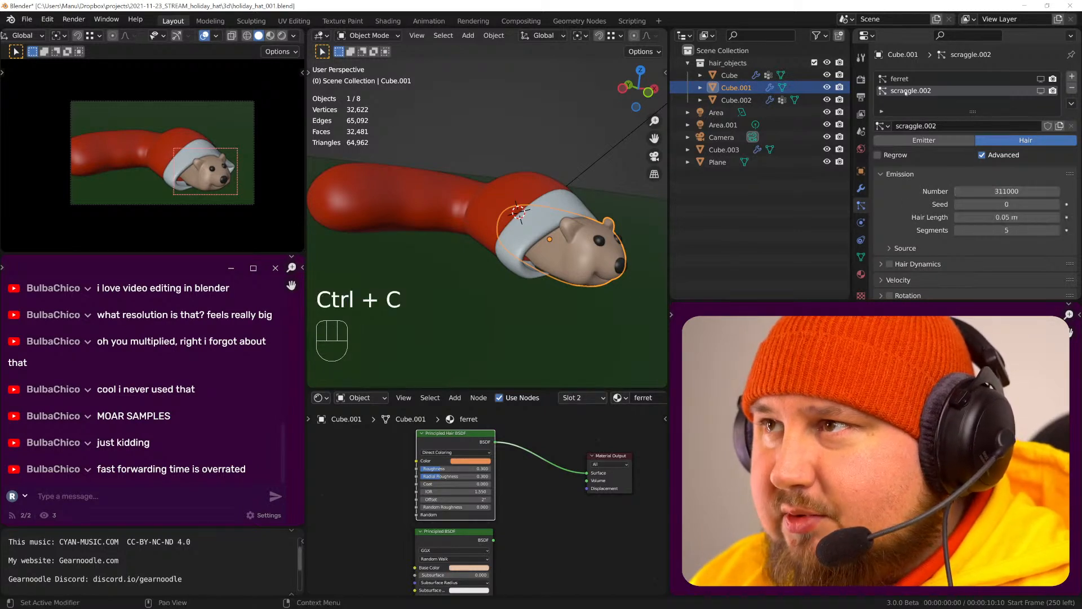
- Paste the 311000 emission Number into the red hat's scraggle and the white brim's scraggle.001 hair systems
{"action": "left_click", "coordinate": [736, 100]}
{"action": "key", "text": "ctrl+v"}
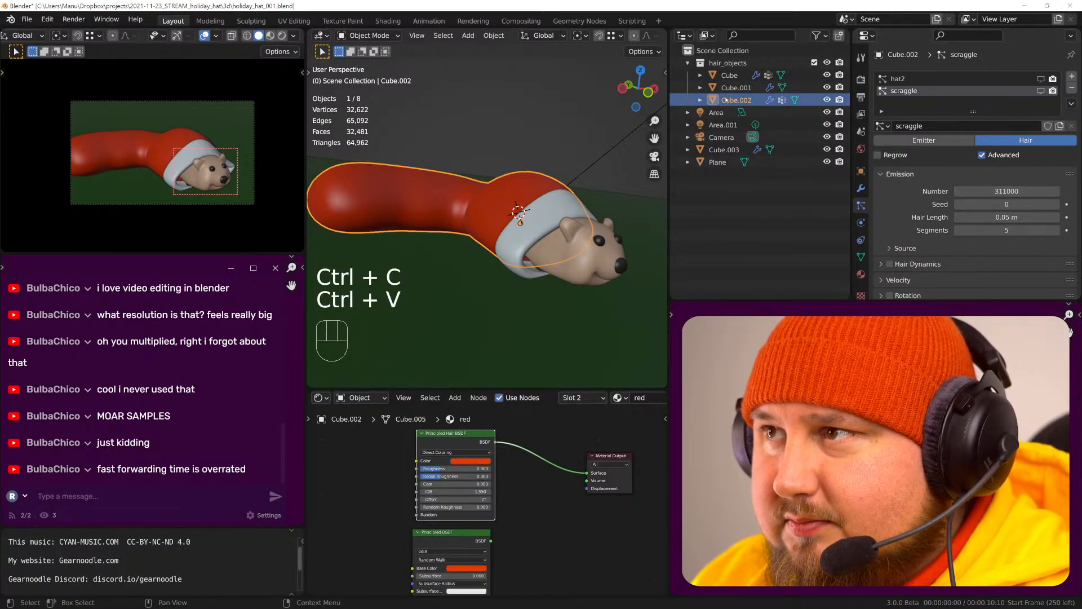
{"action": "left_click", "coordinate": [732, 74]}
{"action": "key", "text": "ctrl+v"}
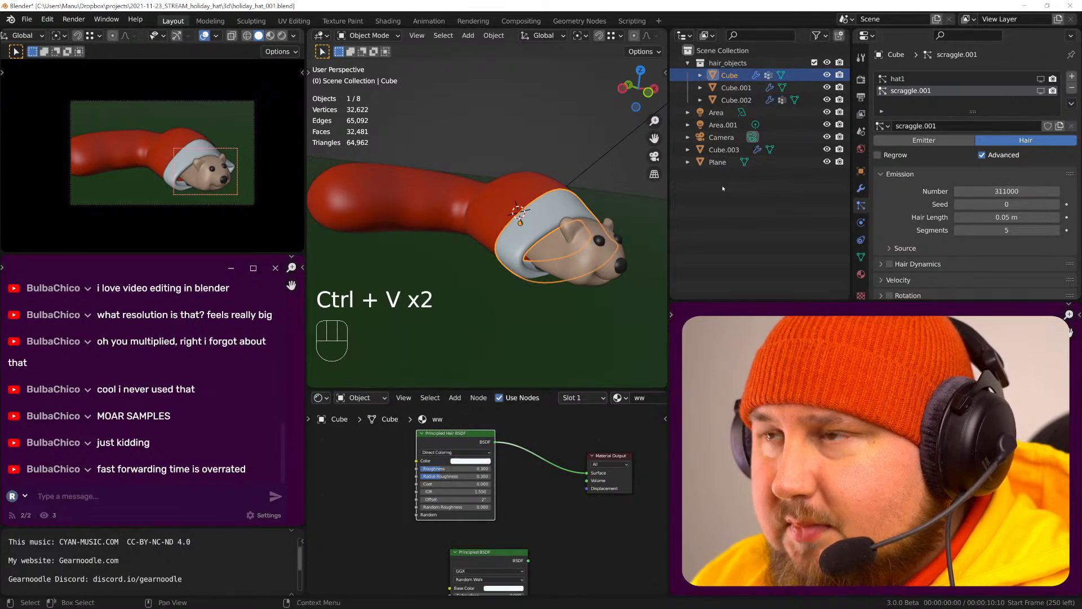
- Review the rendered ferret head and check the hair systems of the ferret, the red hat and the white brim
{"action": "key", "text": "F12"}
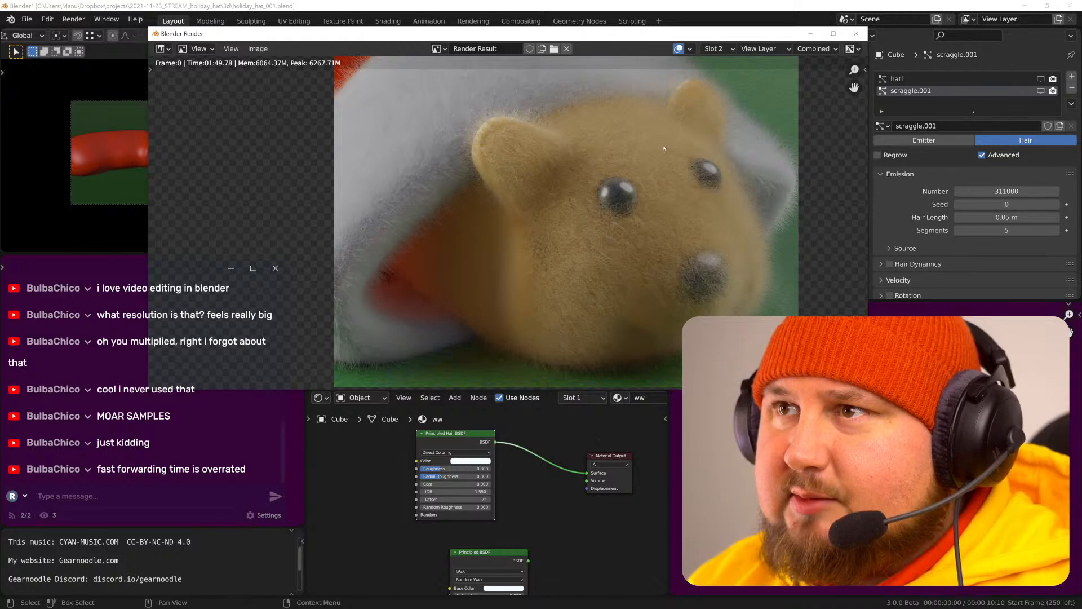
{"action": "key", "text": "Escape"}
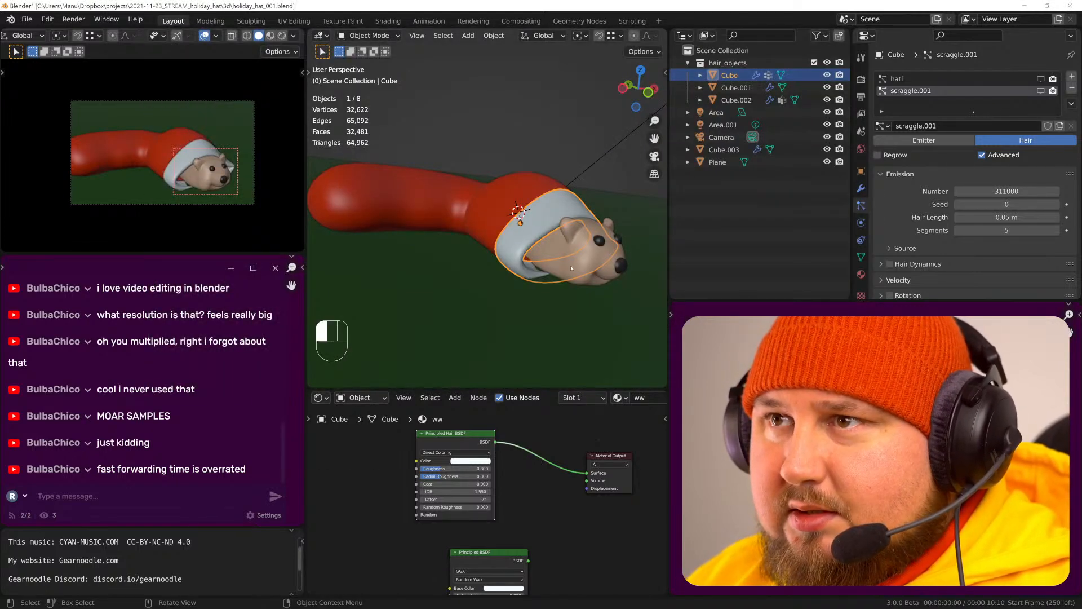
{"action": "left_click", "coordinate": [574, 259]}
{"action": "left_click", "coordinate": [478, 461]}
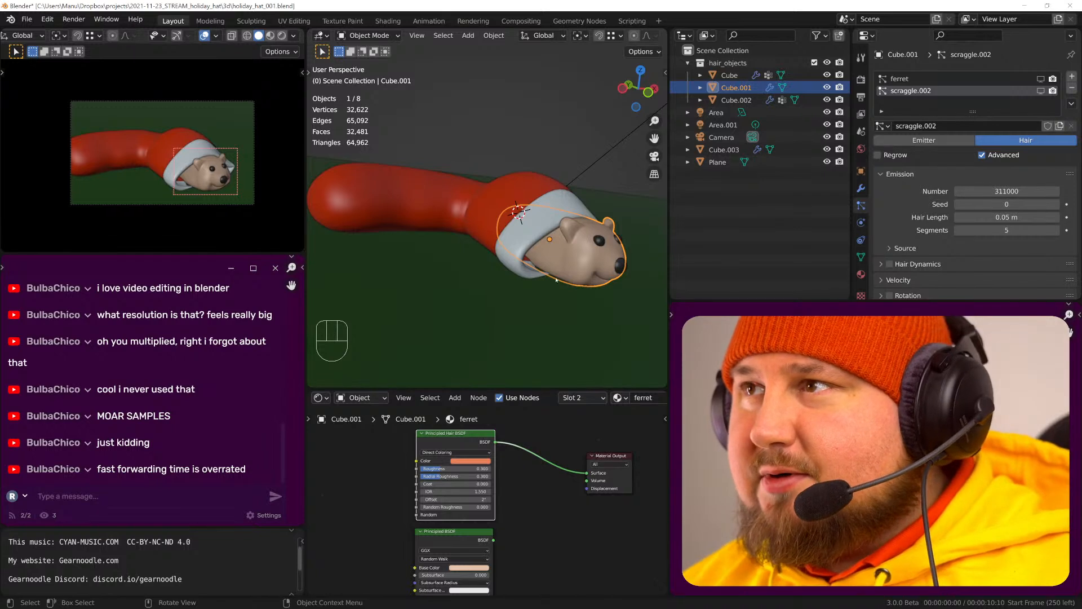
{"action": "left_click", "coordinate": [737, 101]}
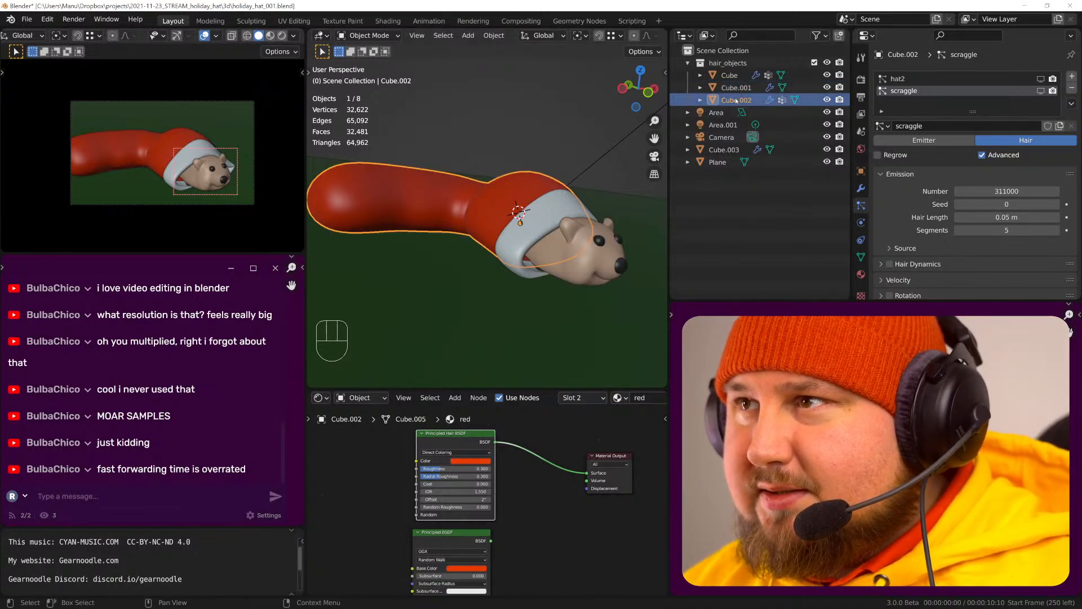
{"action": "left_click", "coordinate": [730, 75]}
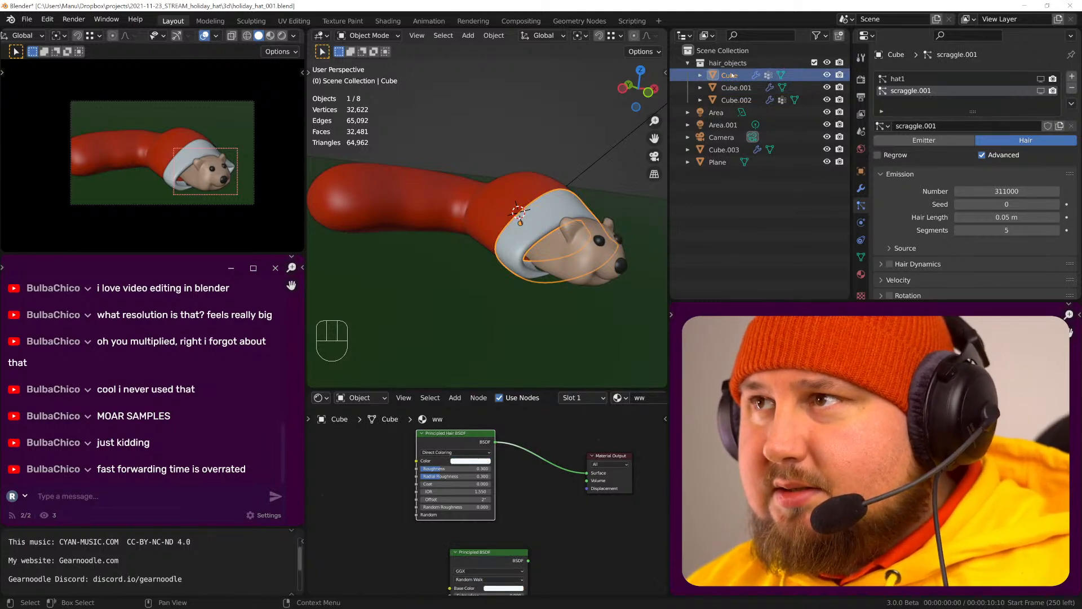
{"action": "left_click", "coordinate": [913, 80]}
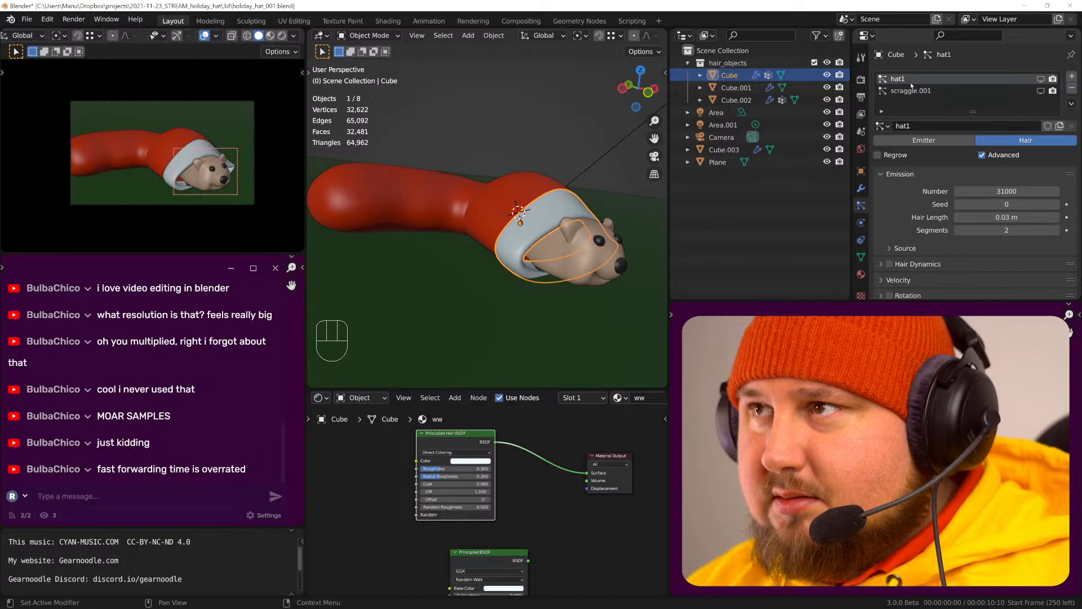
{"action": "left_click", "coordinate": [914, 90]}
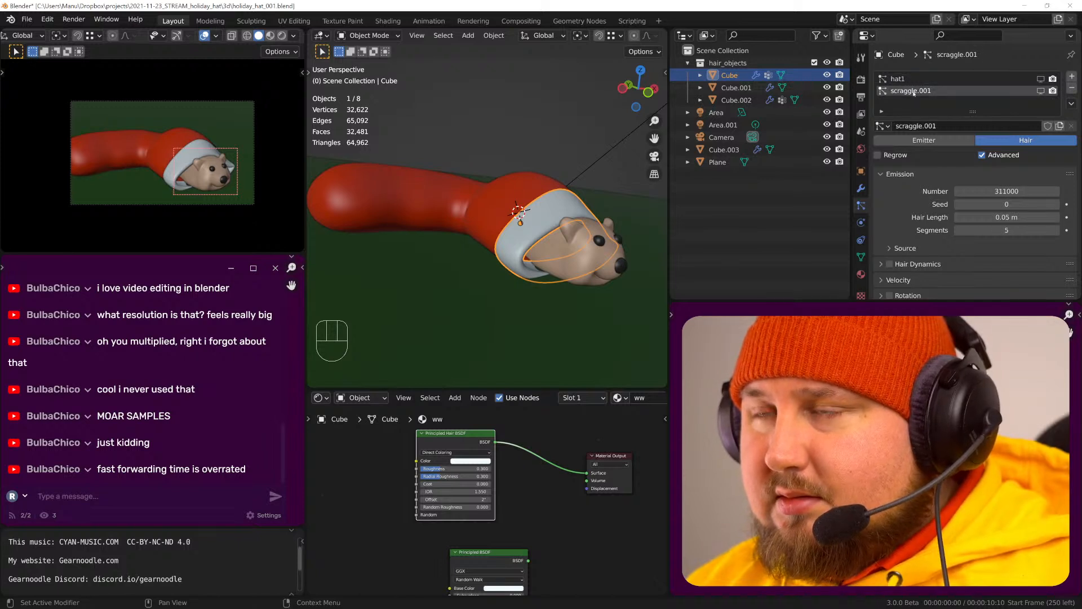
- Deselect all objects, set the output resolution percentage to 300% and clear the render region
{"action": "key", "text": "alt+a"}
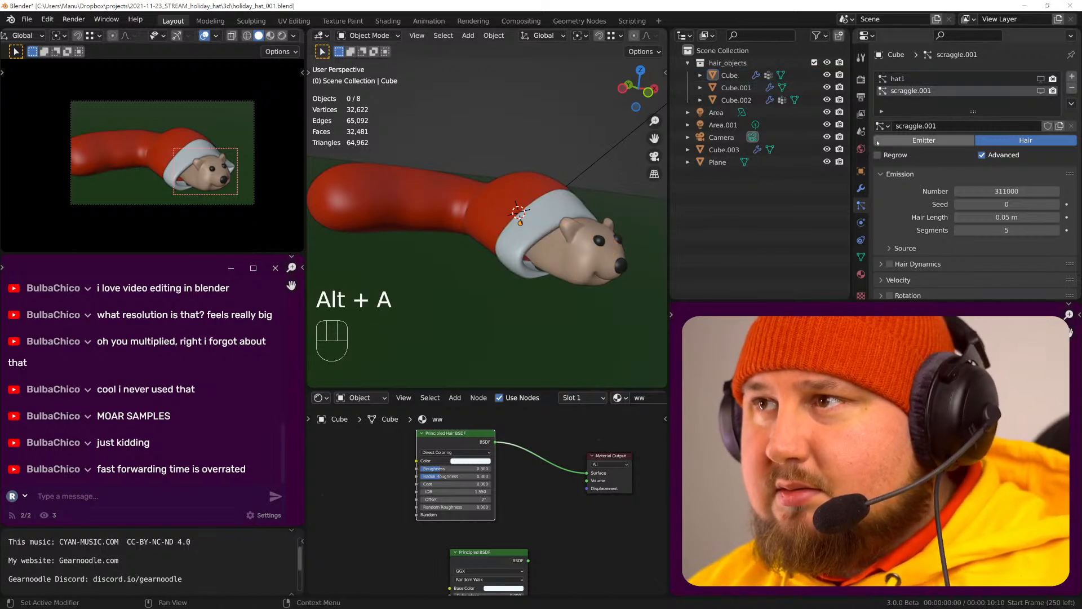
{"action": "left_click", "coordinate": [861, 80]}
{"action": "left_click", "coordinate": [861, 98]}
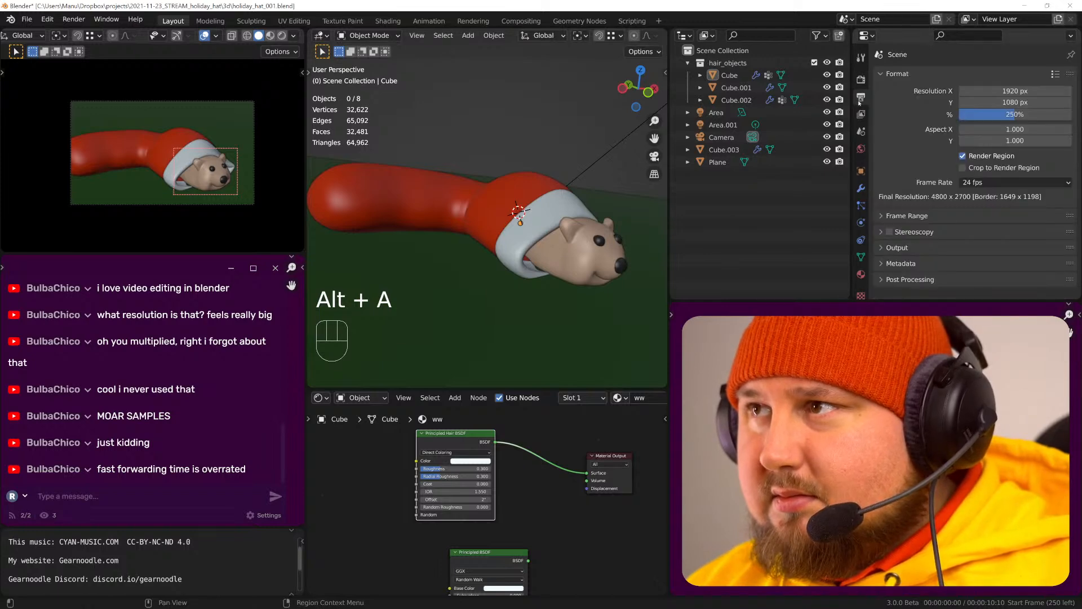
{"action": "left_click", "coordinate": [1015, 114]}
{"action": "type", "text": "3"}
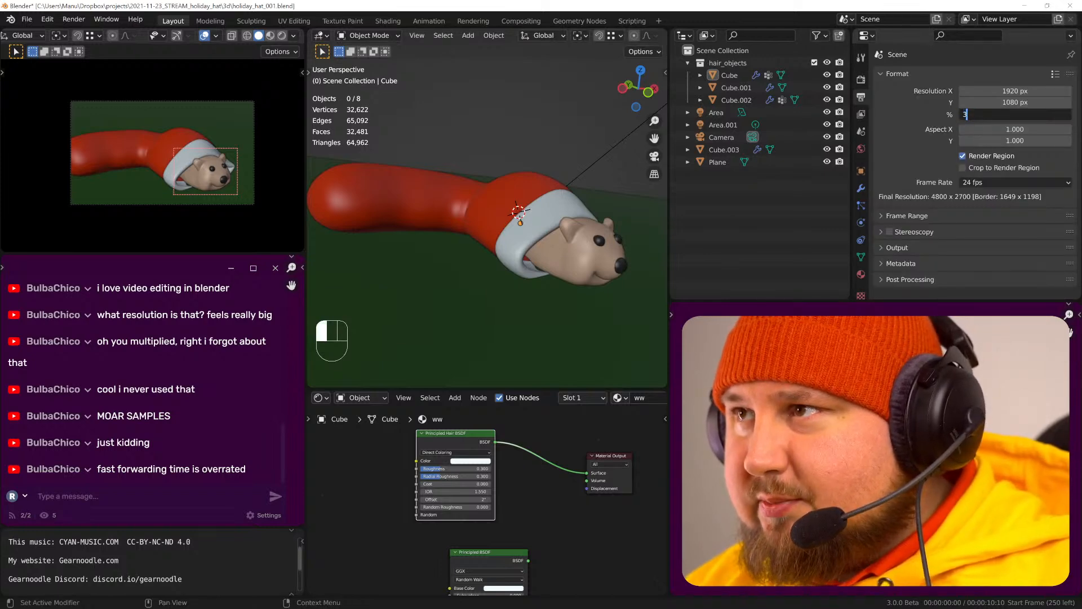
{"action": "type", "text": "00"}
{"action": "key", "text": "Return"}
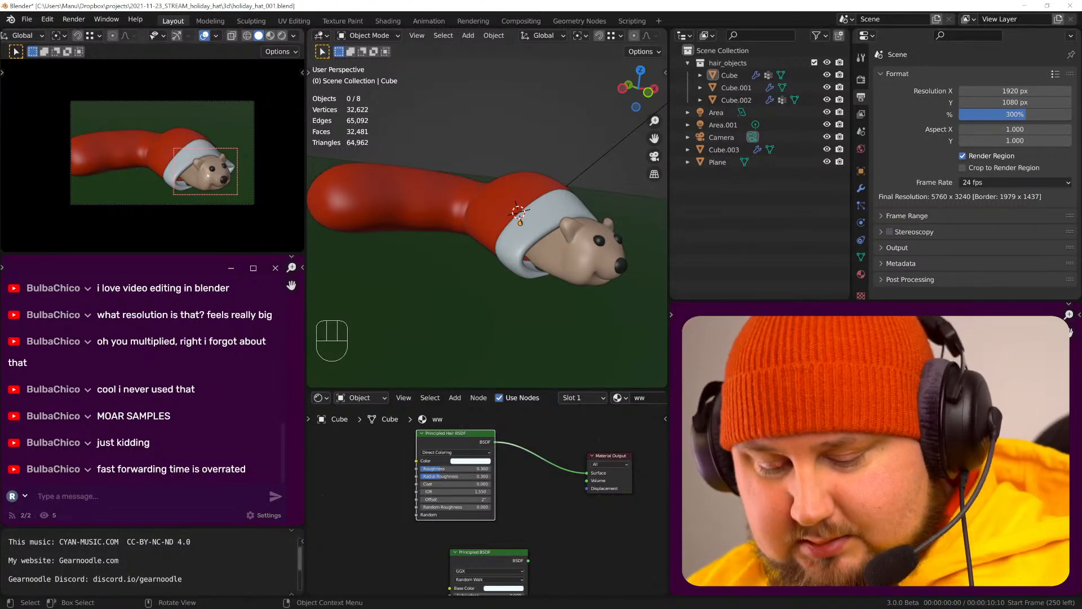
{"action": "key", "text": "ctrl+alt+b"}
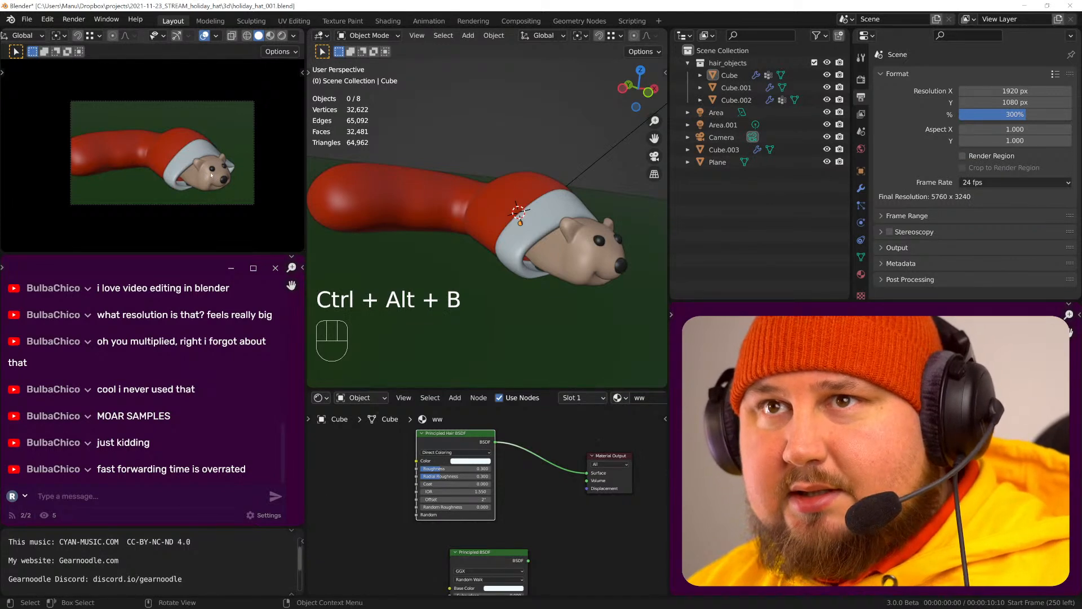
- Save the file and start rendering the full frame
{"action": "key", "text": "ctrl+s"}
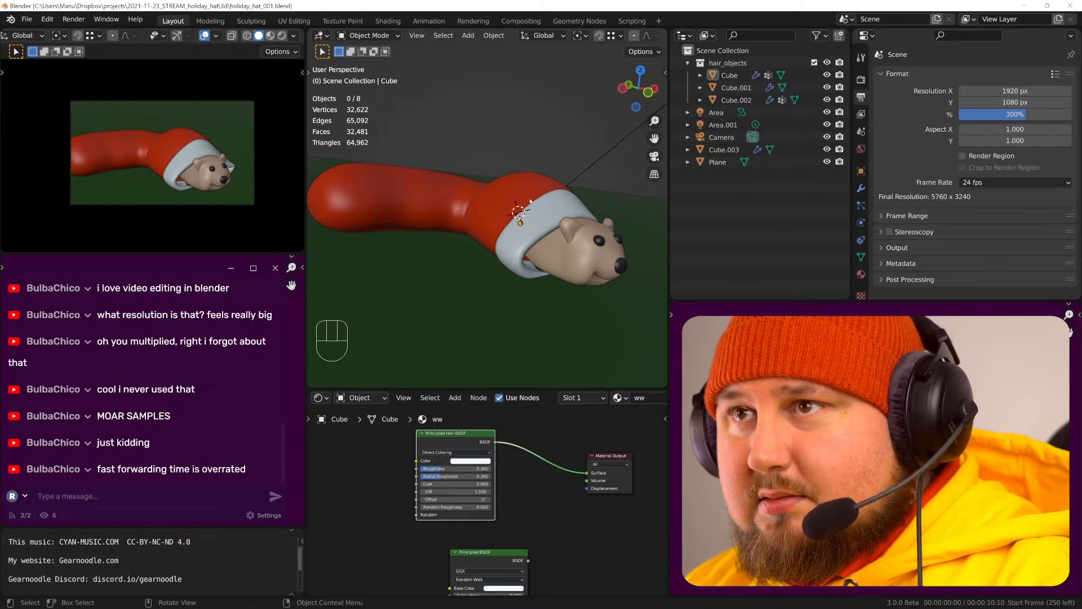
{"action": "key", "text": "F12"}
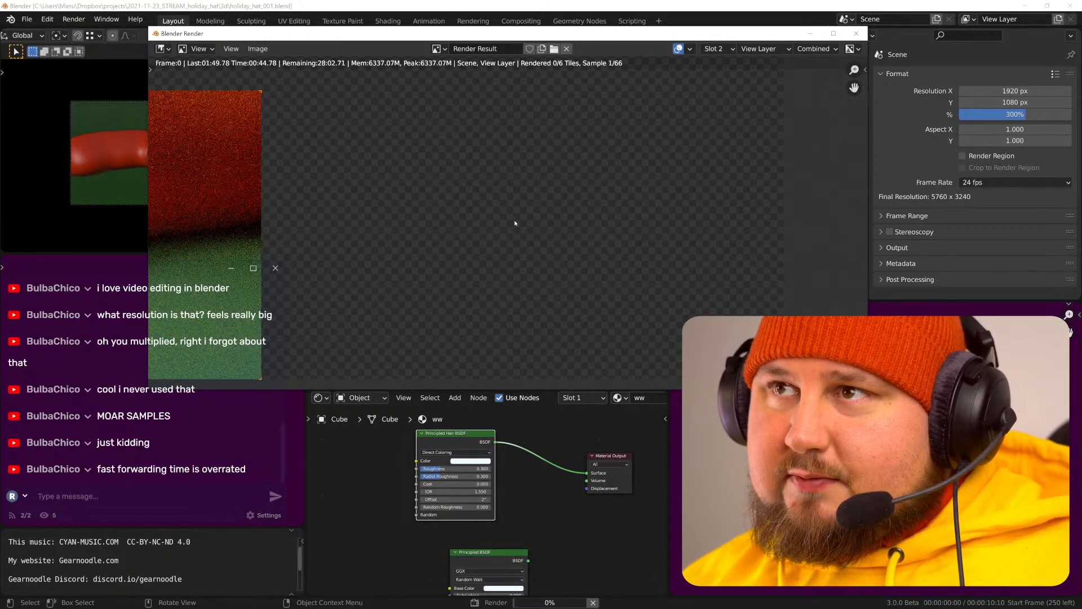
{"action": "scroll", "coordinate": [516, 223], "scroll_direction": "down", "scroll_amount": 2}
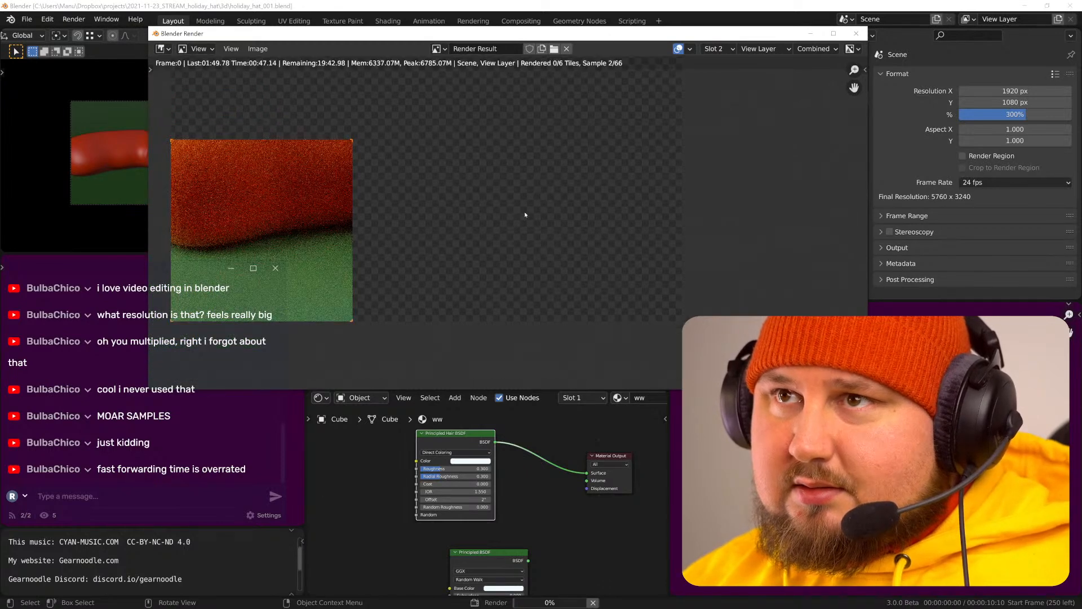
{"action": "scroll", "coordinate": [476, 209], "scroll_direction": "down", "scroll_amount": 1}
{"action": "scroll", "coordinate": [483, 206], "scroll_direction": "down", "scroll_amount": 1}
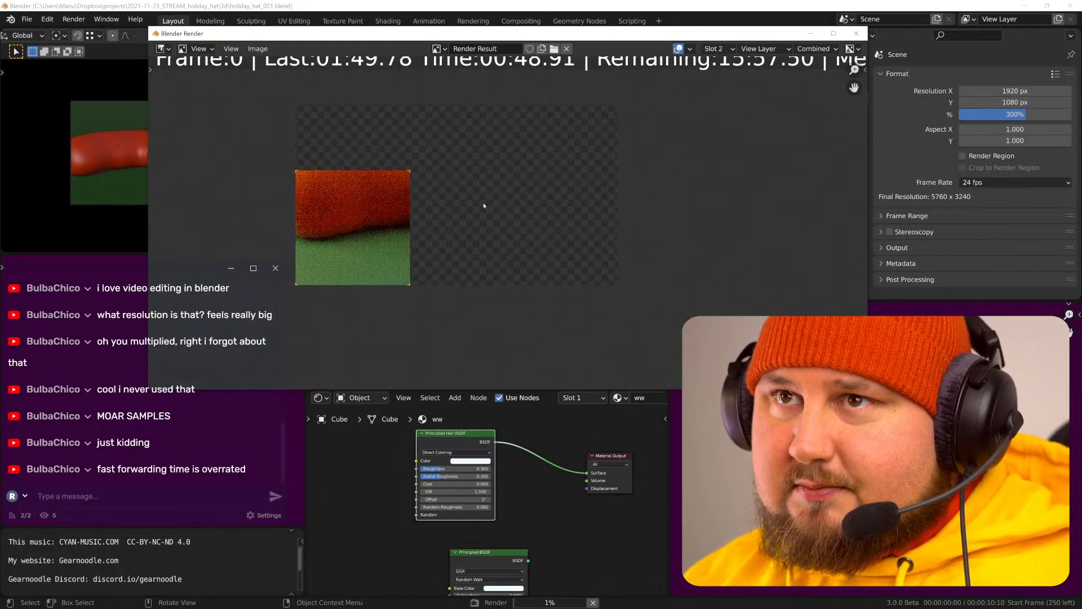
- Examine the tiles being rendered, from the red hat's rounded end across the green ground to the white brim
{"action": "middle_click_drag", "start_coordinate": [438, 206], "coordinate": [563, 218]}
{"action": "scroll", "coordinate": [572, 225], "scroll_direction": "up", "scroll_amount": 5}
{"action": "scroll", "coordinate": [589, 221], "scroll_direction": "down", "scroll_amount": 1}
{"action": "scroll", "coordinate": [563, 216], "scroll_direction": "up", "scroll_amount": 1}
{"action": "scroll", "coordinate": [566, 214], "scroll_direction": "down", "scroll_amount": 1}
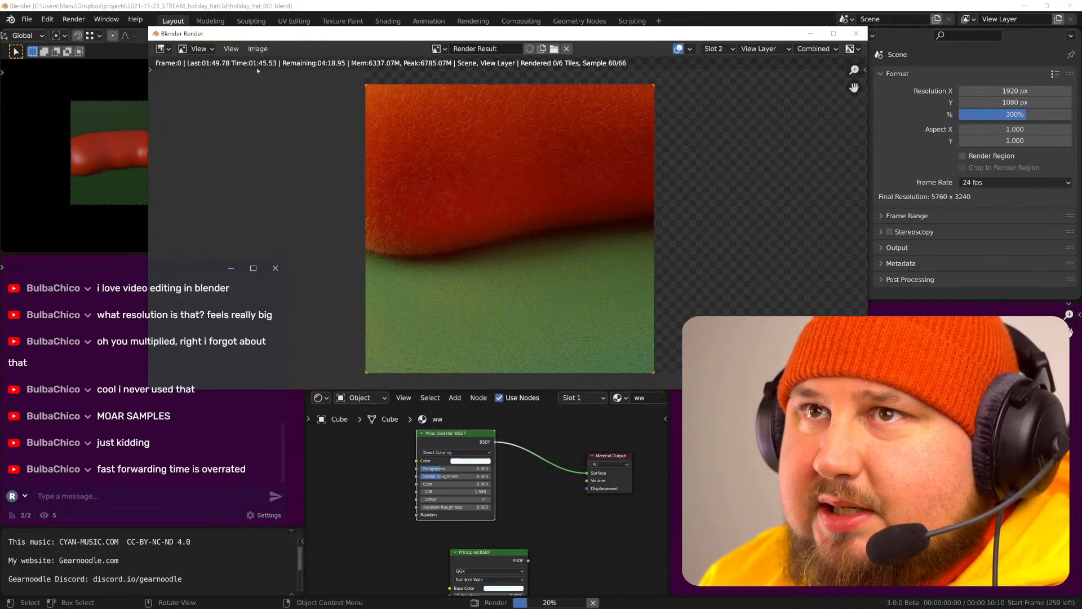
{"action": "scroll", "coordinate": [488, 185], "scroll_direction": "down", "scroll_amount": 1}
{"action": "scroll", "coordinate": [488, 185], "scroll_direction": "down", "scroll_amount": 3}
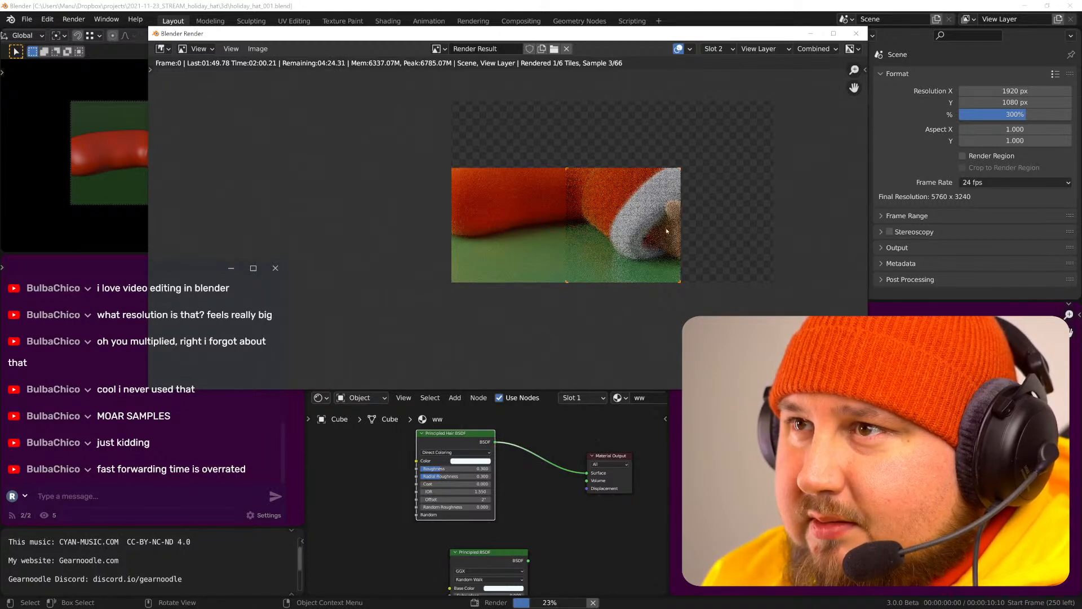
{"action": "scroll", "coordinate": [666, 231], "scroll_direction": "up", "scroll_amount": 1}
{"action": "scroll", "coordinate": [693, 236], "scroll_direction": "up", "scroll_amount": 2}
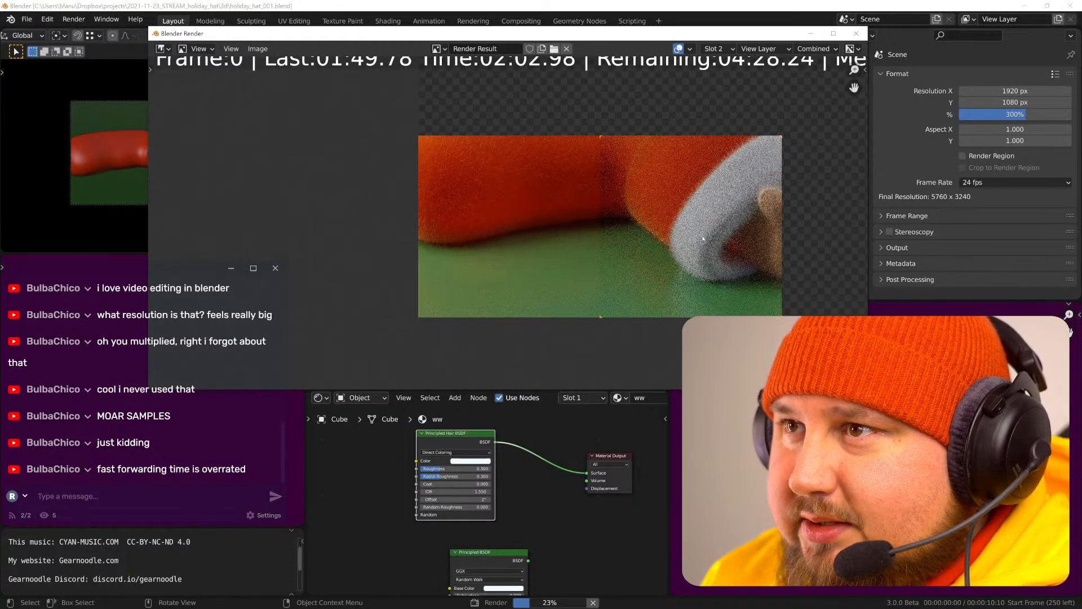
{"action": "scroll", "coordinate": [681, 247], "scroll_direction": "down", "scroll_amount": 2}
{"action": "scroll", "coordinate": [654, 255], "scroll_direction": "up", "scroll_amount": 1}
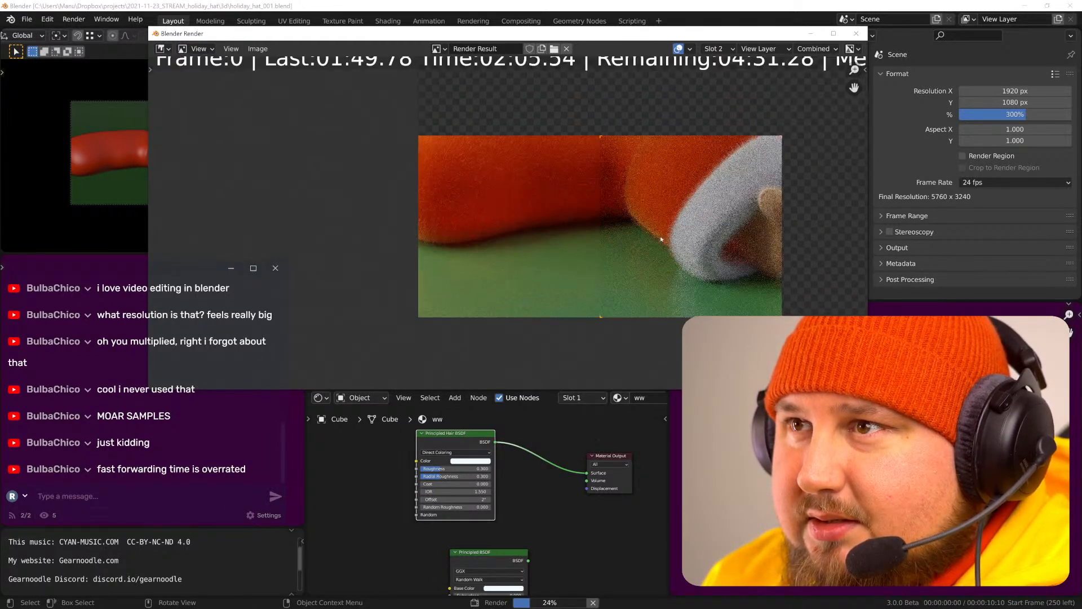
{"action": "scroll", "coordinate": [648, 262], "scroll_direction": "down", "scroll_amount": 1}
{"action": "scroll", "coordinate": [644, 255], "scroll_direction": "down", "scroll_amount": 1}
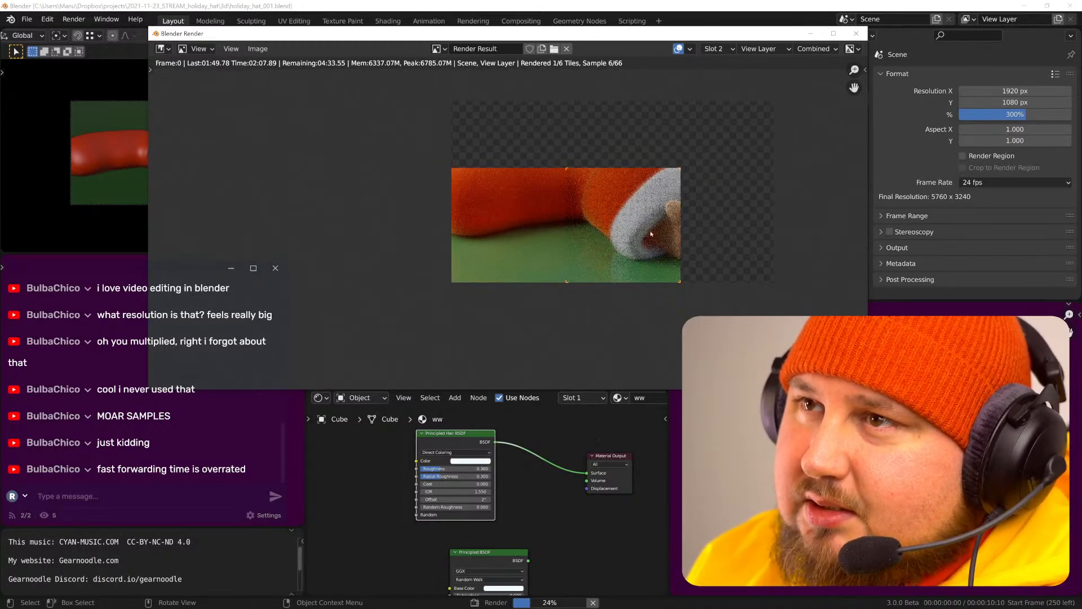
- Inspect the individual stray hairs on the red hat's rounded end at close range
{"action": "scroll", "coordinate": [569, 240], "scroll_direction": "up", "scroll_amount": 3}
{"action": "middle_click_drag", "start_coordinate": [293, 237], "coordinate": [592, 254]}
{"action": "scroll", "coordinate": [534, 225], "scroll_direction": "up", "scroll_amount": 2}
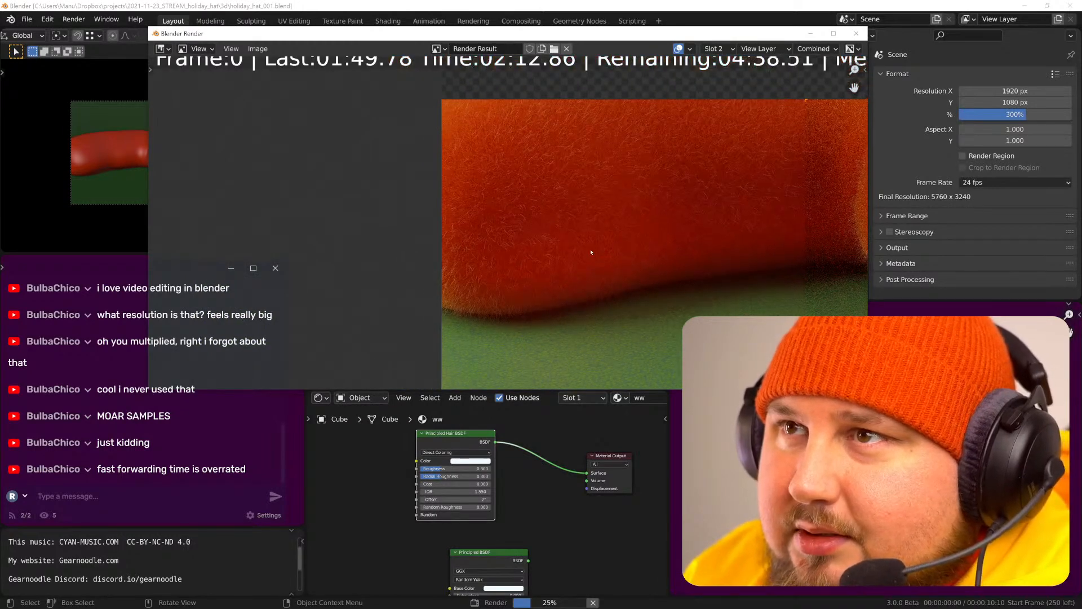
{"action": "scroll", "coordinate": [525, 162], "scroll_direction": "up", "scroll_amount": 3}
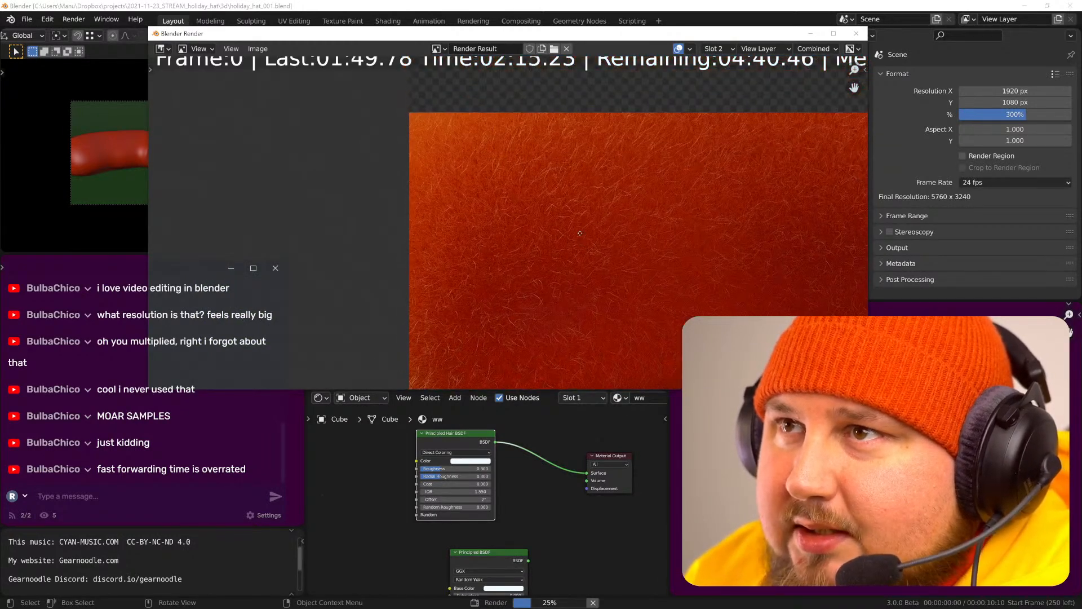
{"action": "middle_click_drag", "start_coordinate": [593, 186], "coordinate": [571, 245]}
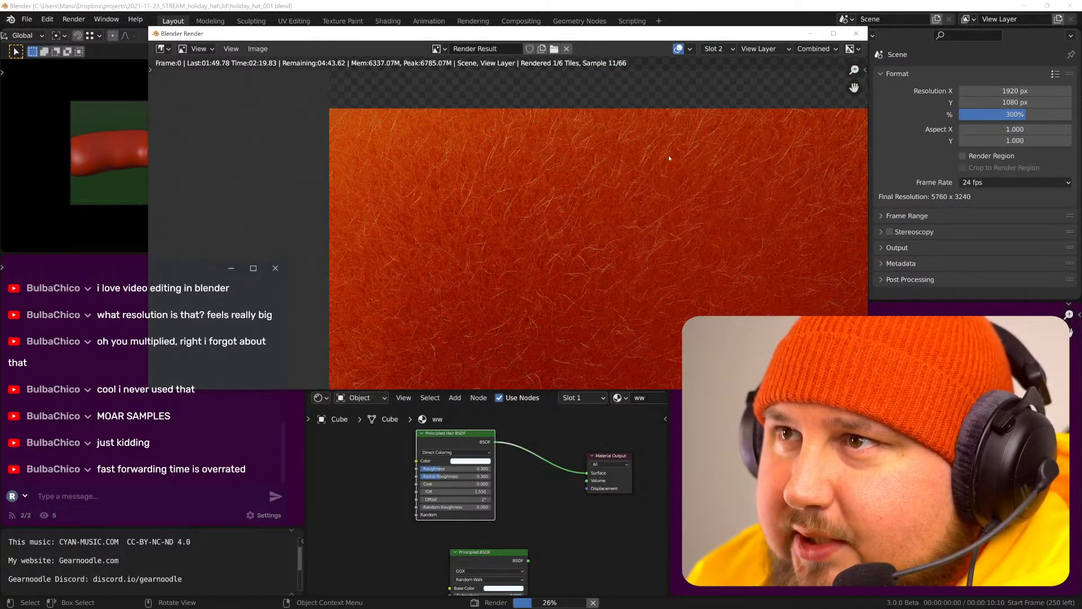
{"action": "scroll", "coordinate": [608, 198], "scroll_direction": "down", "scroll_amount": 2}
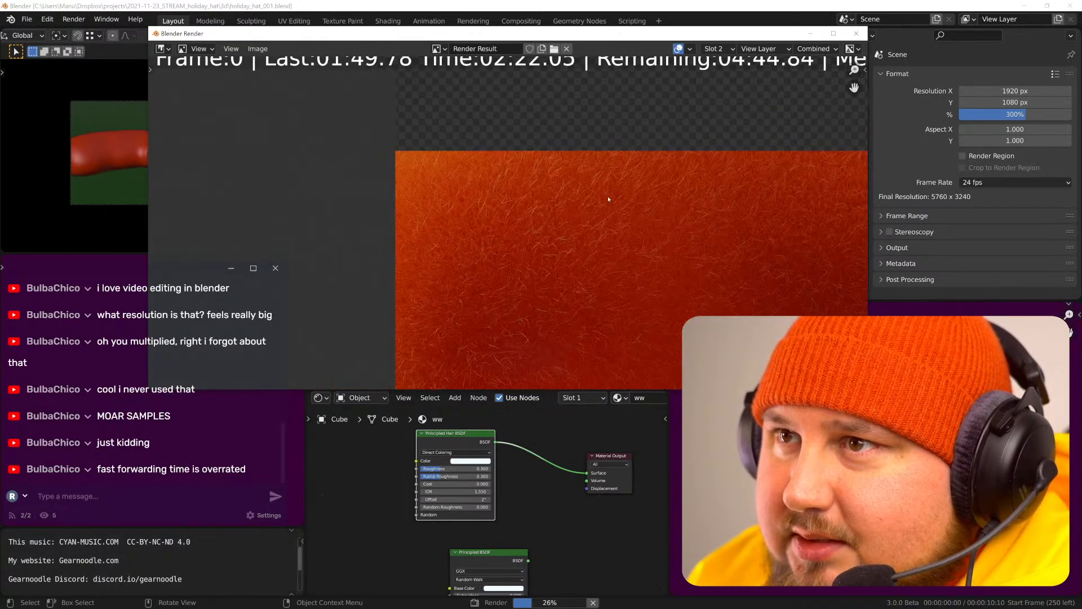
{"action": "scroll", "coordinate": [583, 215], "scroll_direction": "down", "scroll_amount": 3}
- Examine the in-progress render of the red hat's body, its contact shadow and the green ground beneath it
{"action": "middle_click_drag", "start_coordinate": [616, 266], "coordinate": [503, 207]}
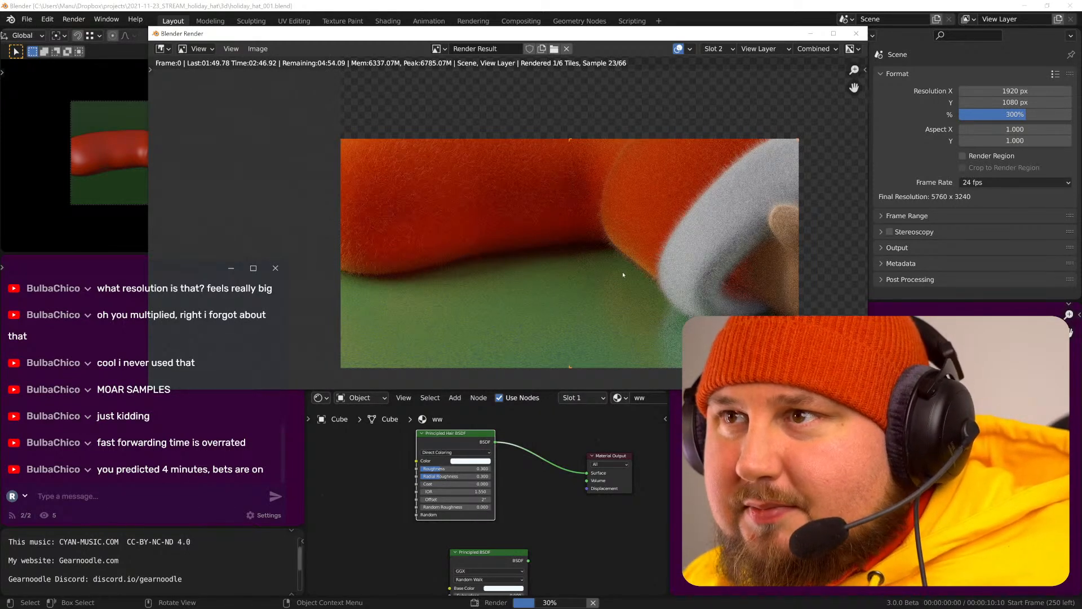
{"action": "middle_click_drag", "start_coordinate": [624, 275], "coordinate": [667, 275]}
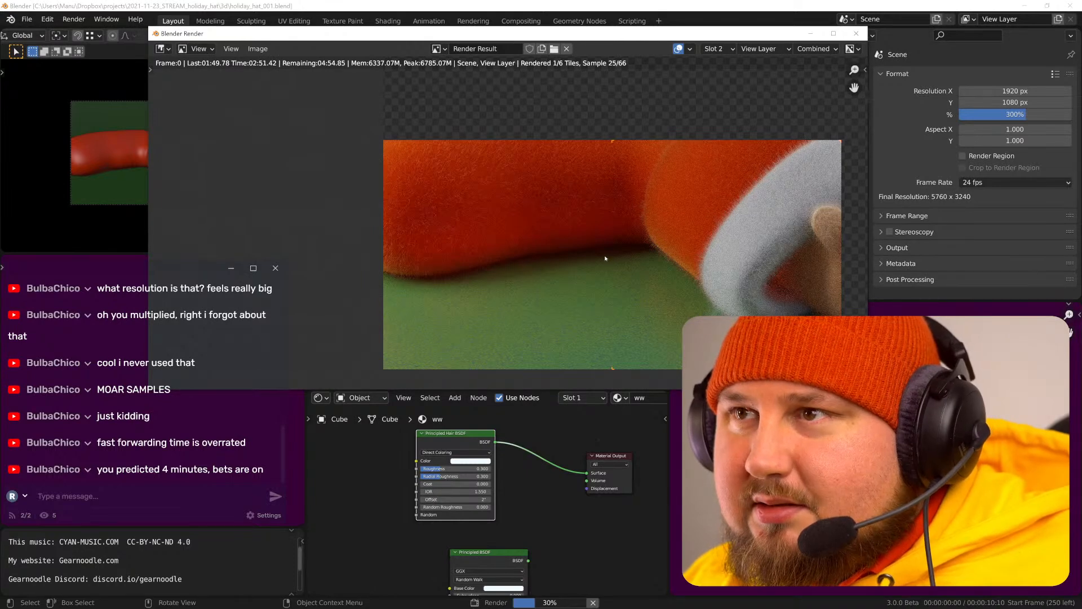
{"action": "scroll", "coordinate": [607, 257], "scroll_direction": "up", "scroll_amount": 2}
{"action": "scroll", "coordinate": [609, 258], "scroll_direction": "up", "scroll_amount": 1}
{"action": "scroll", "coordinate": [610, 259], "scroll_direction": "down", "scroll_amount": 2}
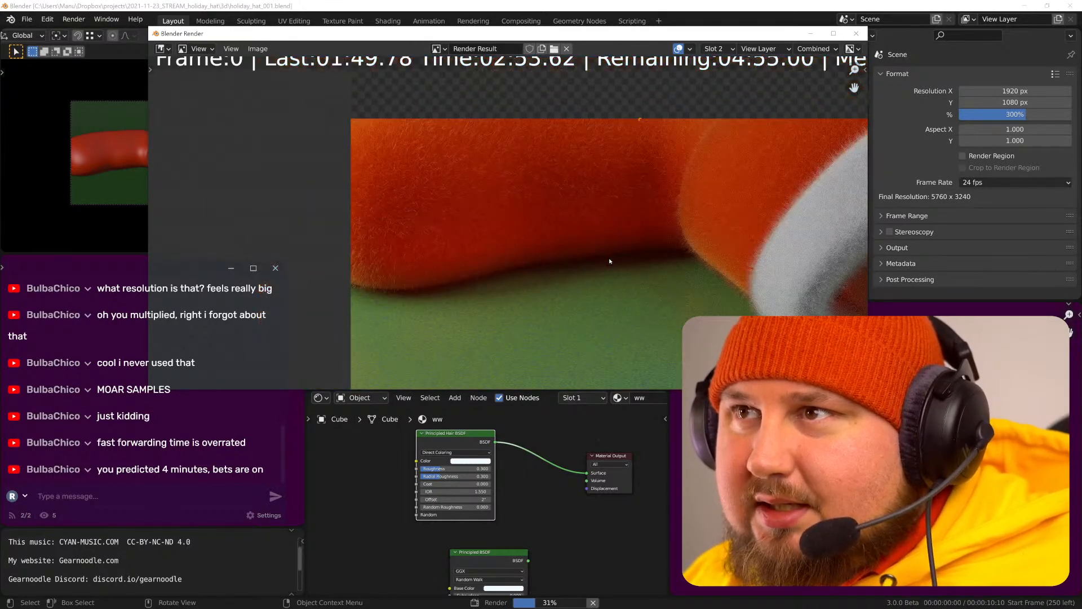
{"action": "scroll", "coordinate": [609, 259], "scroll_direction": "down", "scroll_amount": 1}
{"action": "middle_click_drag", "start_coordinate": [607, 265], "coordinate": [566, 240]}
{"action": "scroll", "coordinate": [627, 258], "scroll_direction": "up", "scroll_amount": 1}
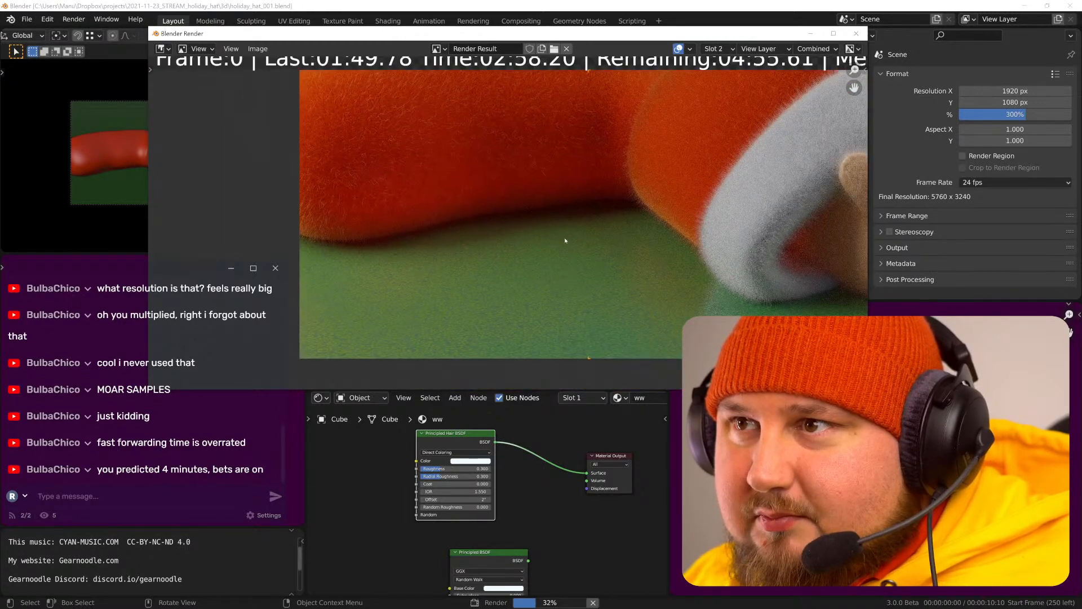
{"action": "scroll", "coordinate": [685, 251], "scroll_direction": "down", "scroll_amount": 1}
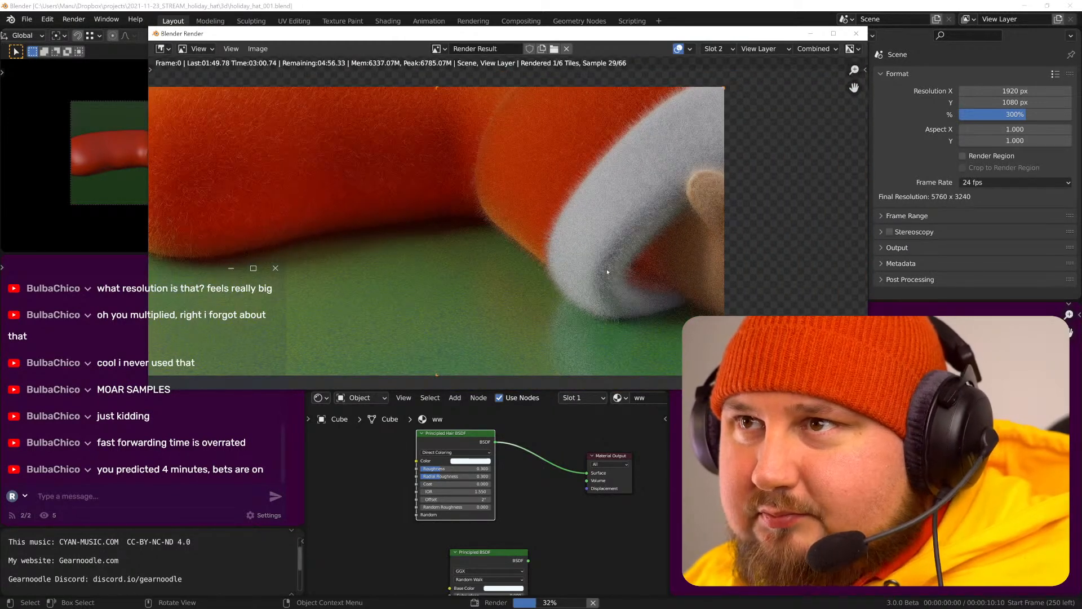
{"action": "scroll", "coordinate": [606, 272], "scroll_direction": "down", "scroll_amount": 1}
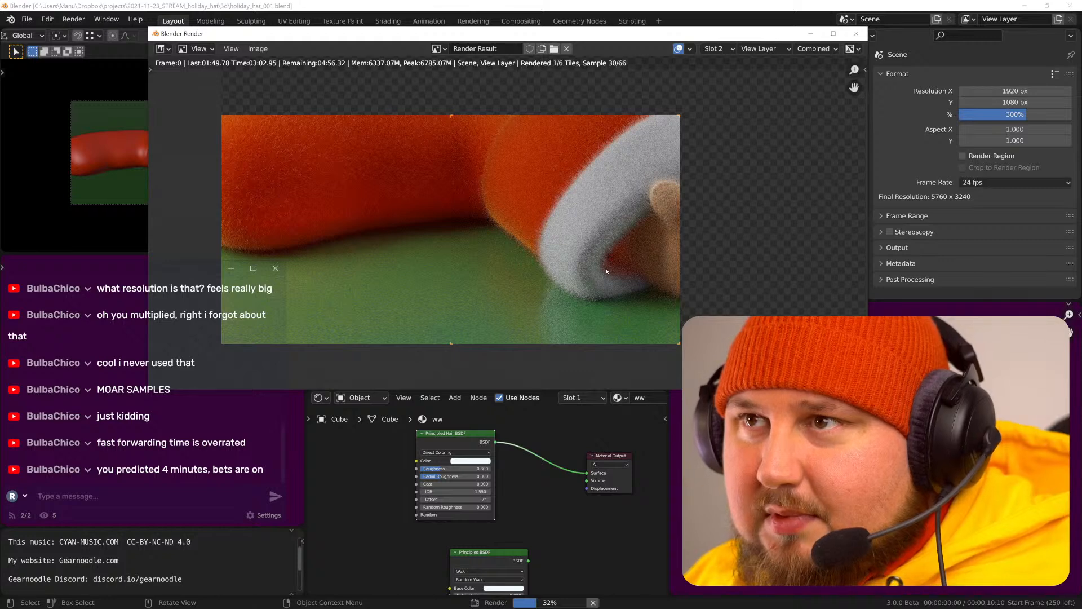
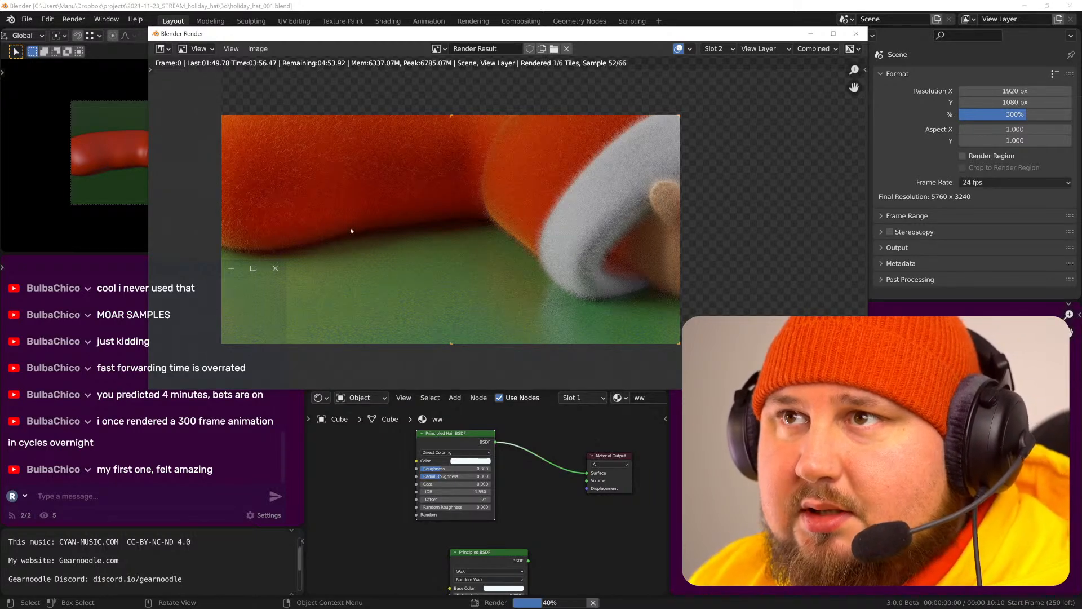
- Inspect the white brim's fur and the hat opening at close range while the render progresses
{"action": "mouse_move", "coordinate": [427, 256]}
{"action": "middle_mouse_down"}
{"action": "mouse_move", "coordinate": [438, 248]}
{"action": "mouse_move", "coordinate": [434, 256]}
{"action": "middle_mouse_up"}
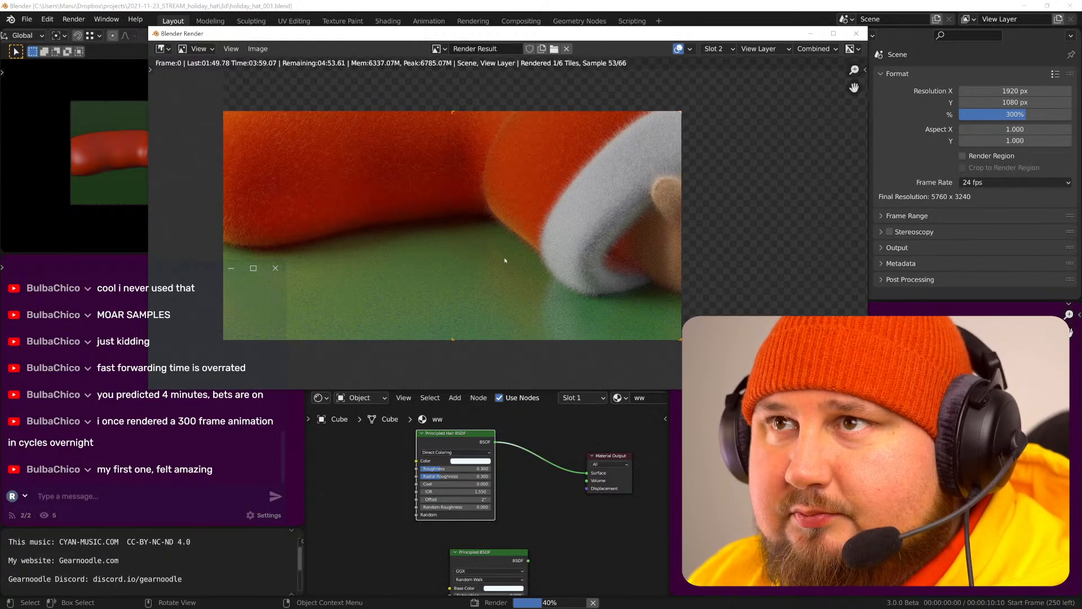
{"action": "scroll", "coordinate": [525, 252], "scroll_direction": "up", "scroll_amount": 3}
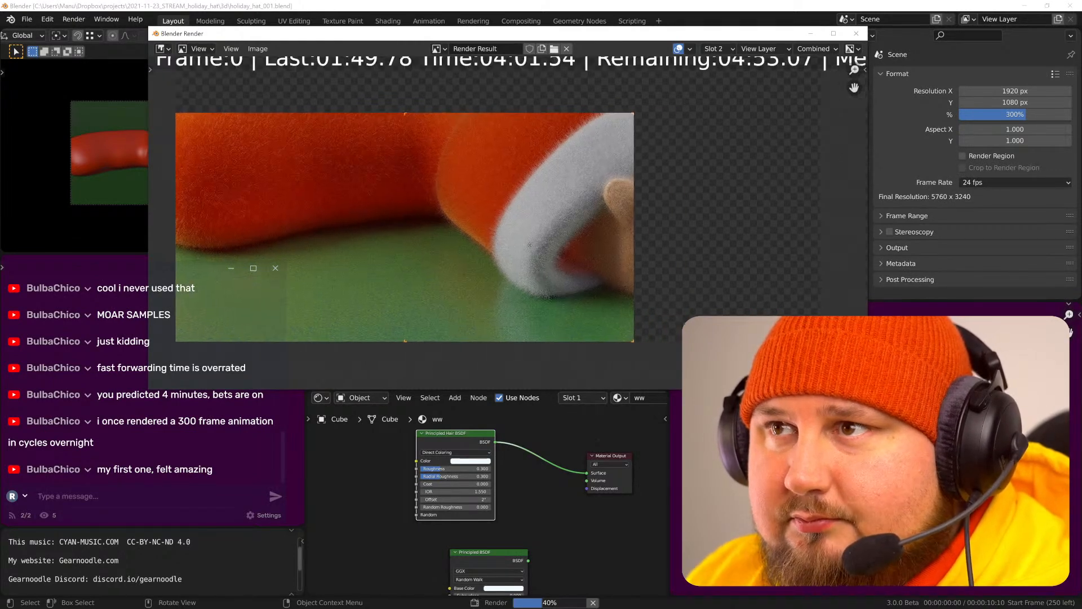
{"action": "scroll", "coordinate": [566, 248], "scroll_direction": "down", "scroll_amount": 3}
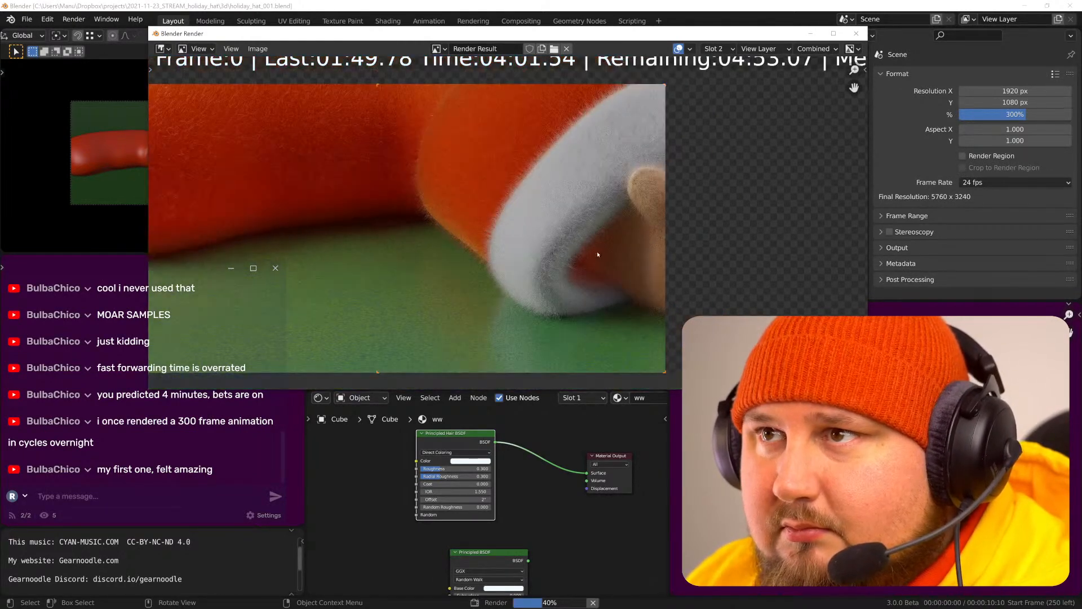
{"action": "middle_click_drag", "start_coordinate": [592, 252], "coordinate": [566, 257]}
{"action": "scroll", "coordinate": [563, 252], "scroll_direction": "up", "scroll_amount": 4}
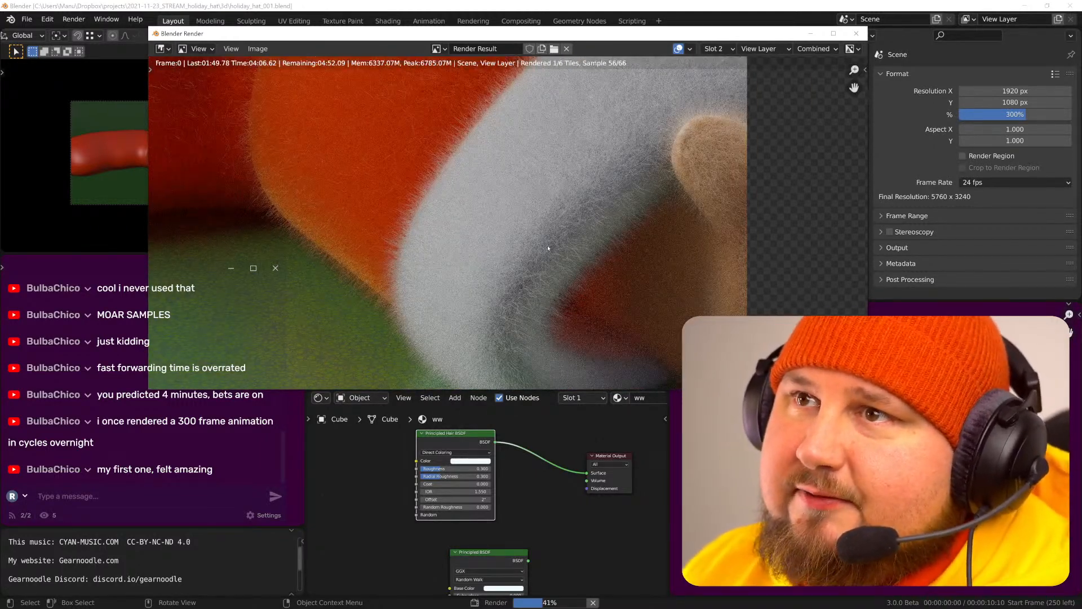
{"action": "scroll", "coordinate": [563, 239], "scroll_direction": "up", "scroll_amount": 3}
{"action": "scroll", "coordinate": [523, 246], "scroll_direction": "down", "scroll_amount": 5}
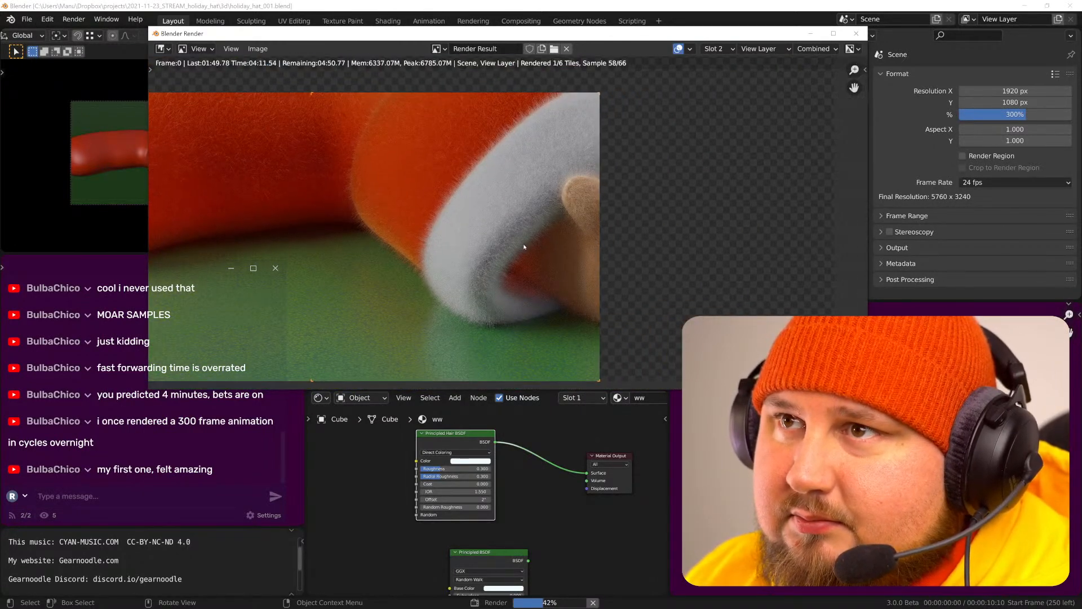
{"action": "scroll", "coordinate": [529, 243], "scroll_direction": "up", "scroll_amount": 2}
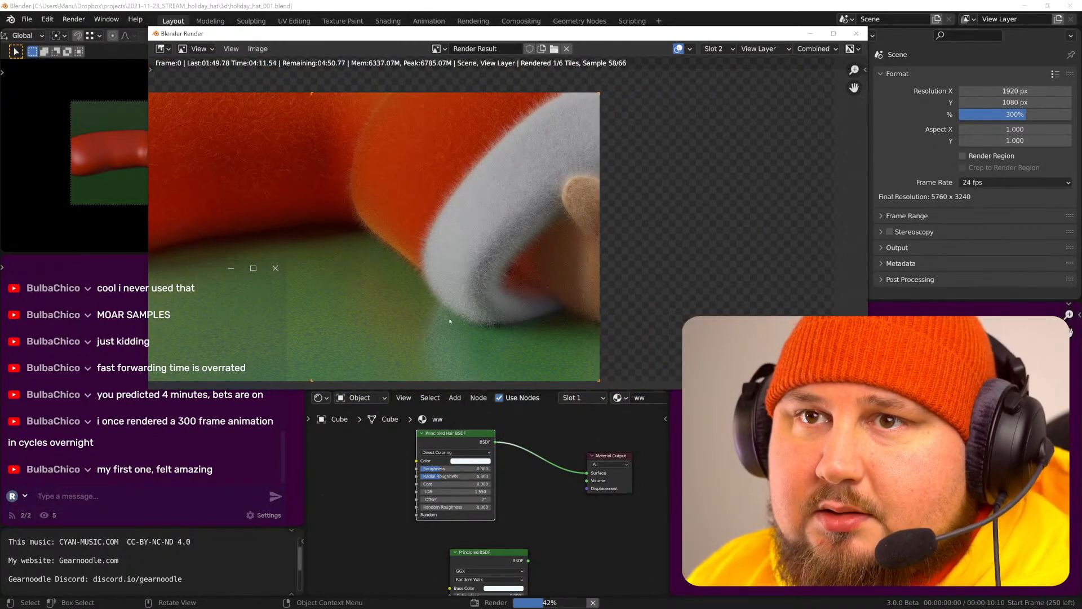
{"action": "scroll", "coordinate": [436, 316], "scroll_direction": "down", "scroll_amount": 2}
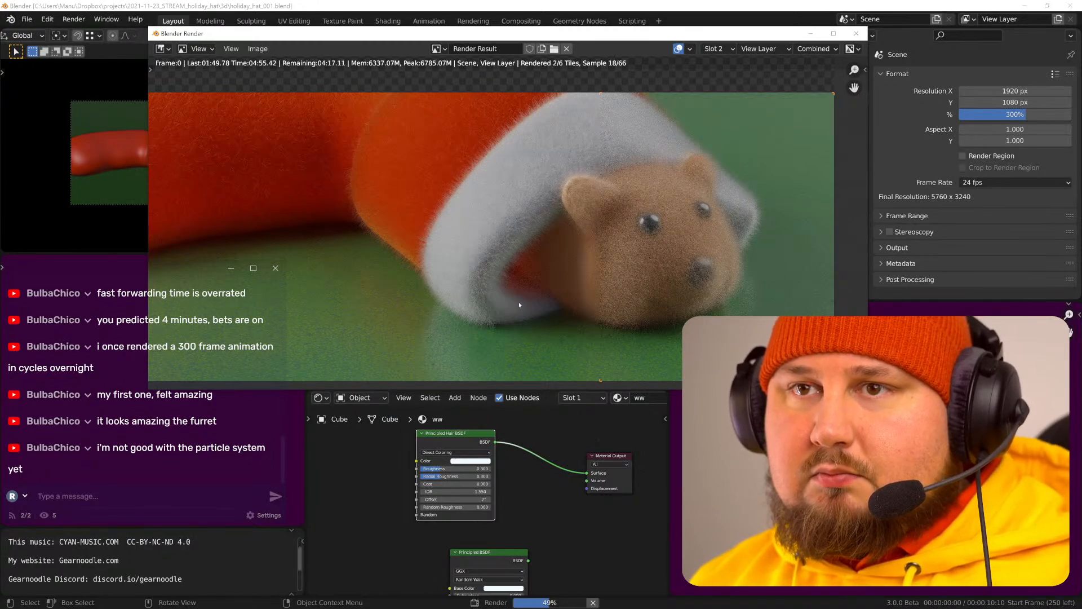
- Examine the ferret's head and its surrounding white brim as their tile refines
{"action": "middle_click_drag", "start_coordinate": [622, 256], "coordinate": [618, 255]}
{"action": "scroll", "coordinate": [618, 256], "scroll_direction": "up", "scroll_amount": 2}
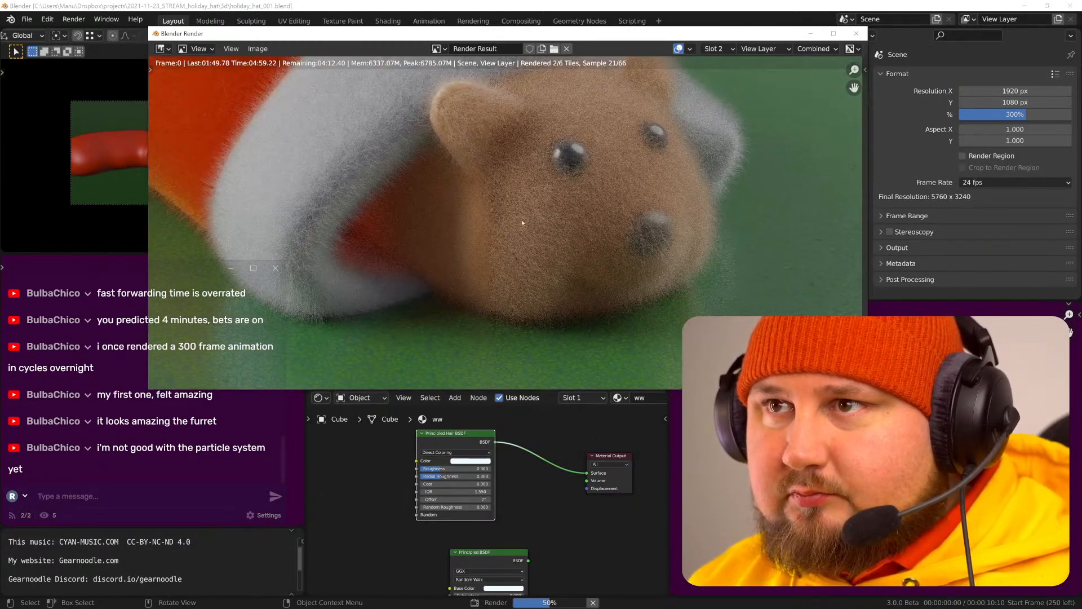
{"action": "scroll", "coordinate": [509, 212], "scroll_direction": "down", "scroll_amount": 2}
{"action": "scroll", "coordinate": [525, 224], "scroll_direction": "up", "scroll_amount": 1}
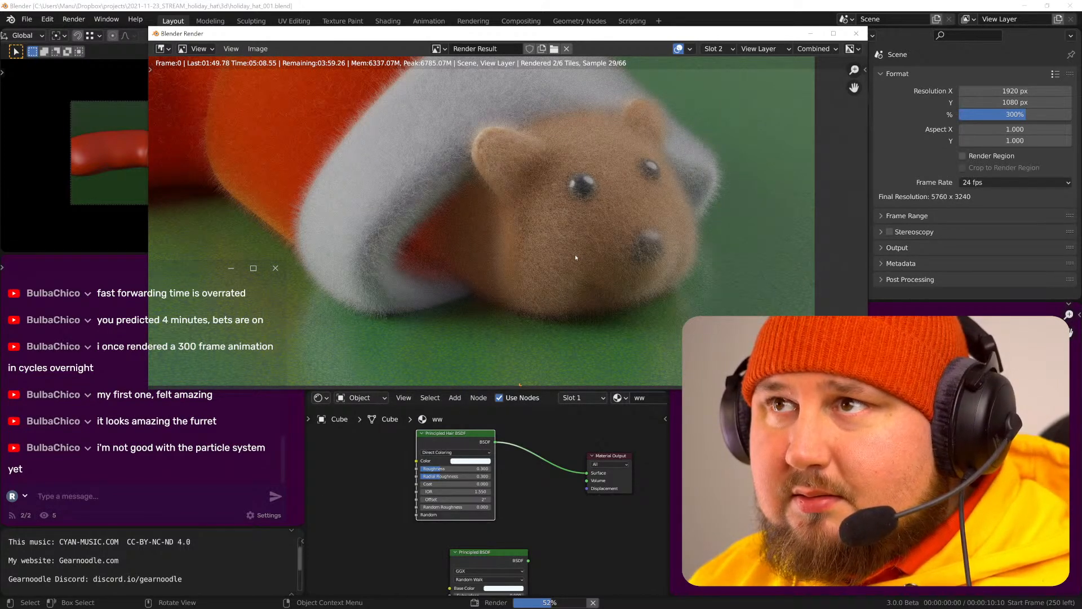
{"action": "scroll", "coordinate": [586, 257], "scroll_direction": "up", "scroll_amount": 2}
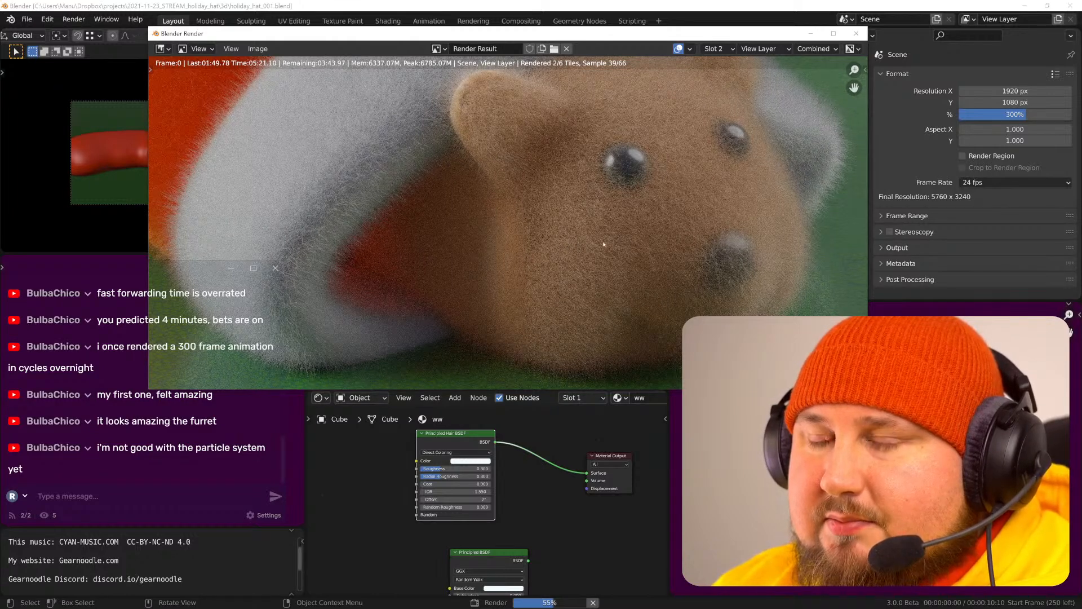
{"action": "scroll", "coordinate": [603, 244], "scroll_direction": "down", "scroll_amount": 1}
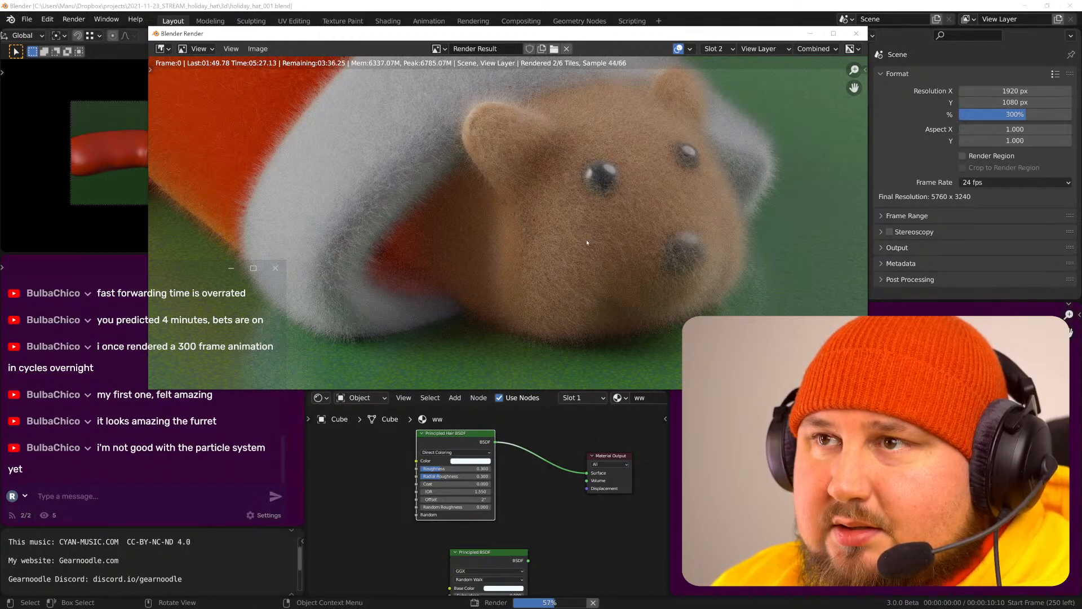
{"action": "scroll", "coordinate": [600, 242], "scroll_direction": "up", "scroll_amount": 1}
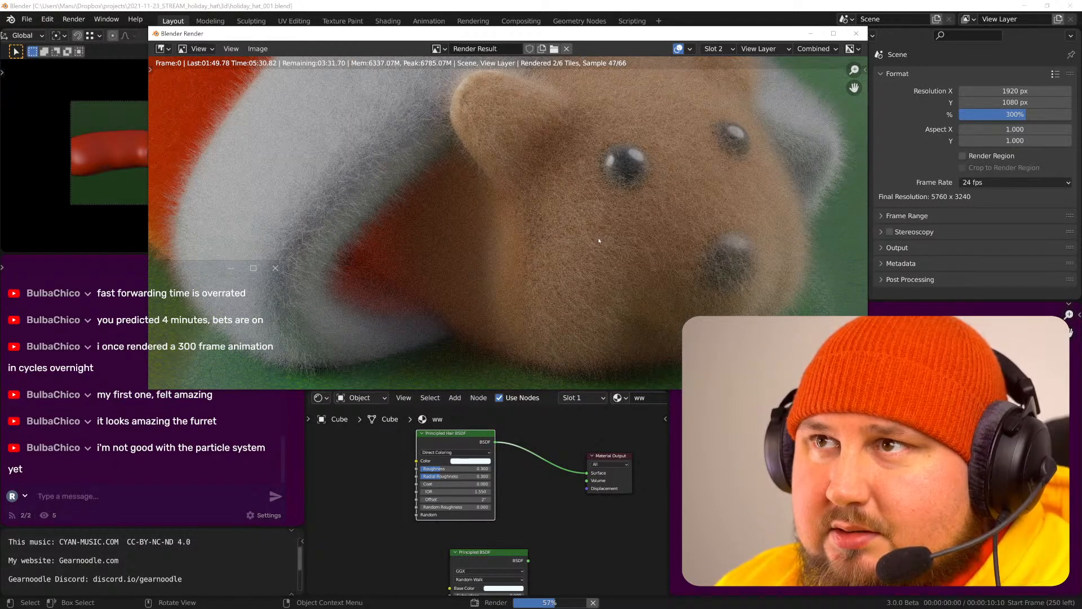
{"action": "scroll", "coordinate": [601, 246], "scroll_direction": "down", "scroll_amount": 1}
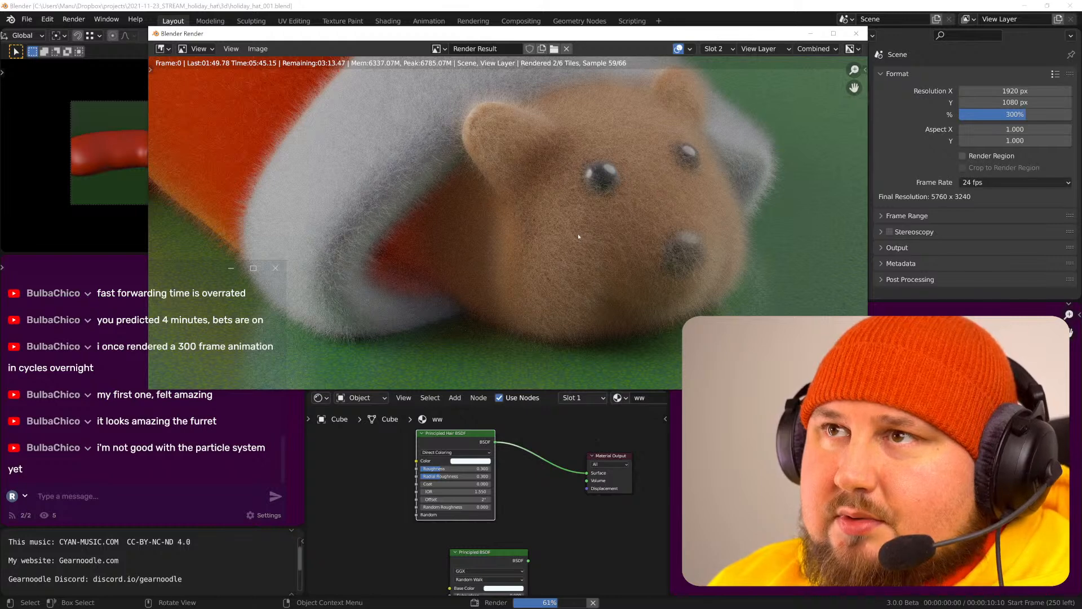
{"action": "scroll", "coordinate": [597, 237], "scroll_direction": "up", "scroll_amount": 1}
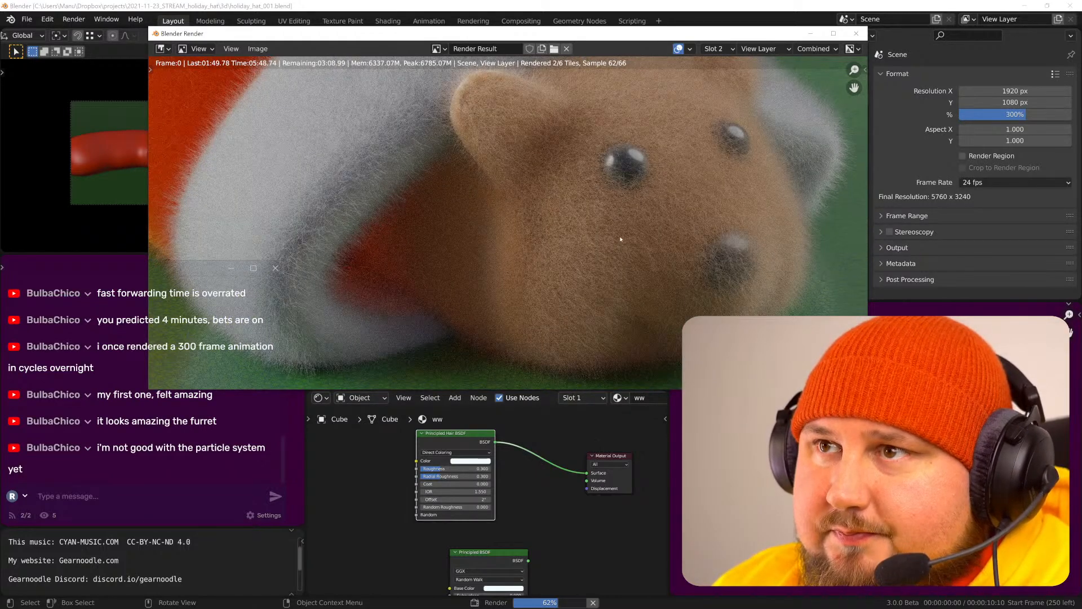
{"action": "scroll", "coordinate": [620, 239], "scroll_direction": "down", "scroll_amount": 3}
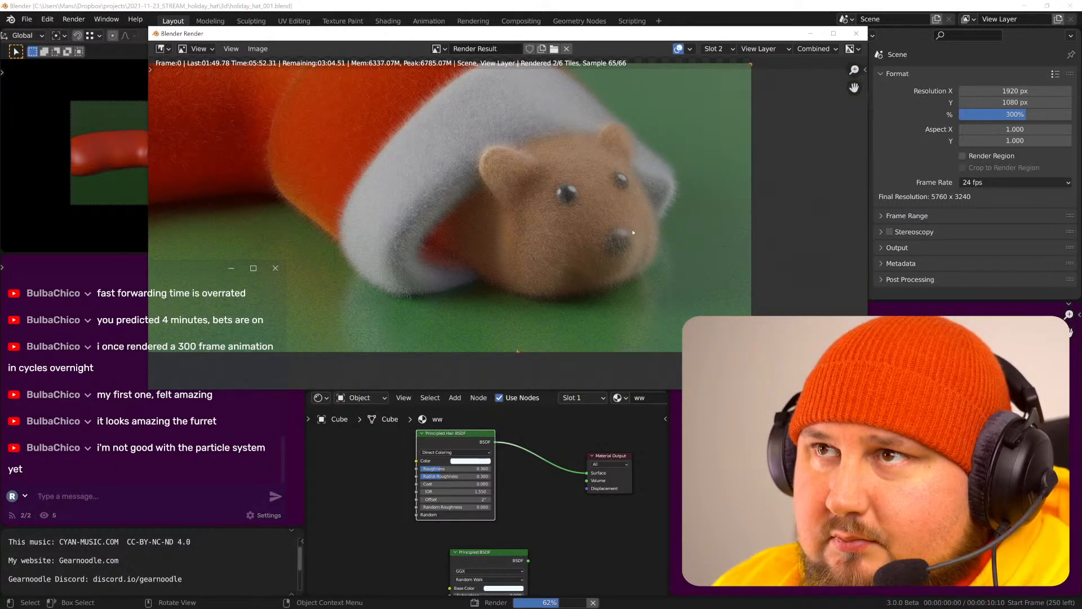
- Inspect the short fur around the ferret's eyes and nose at close range
{"action": "scroll", "coordinate": [633, 232], "scroll_direction": "down", "scroll_amount": 2}
{"action": "scroll", "coordinate": [619, 229], "scroll_direction": "up", "scroll_amount": 6}
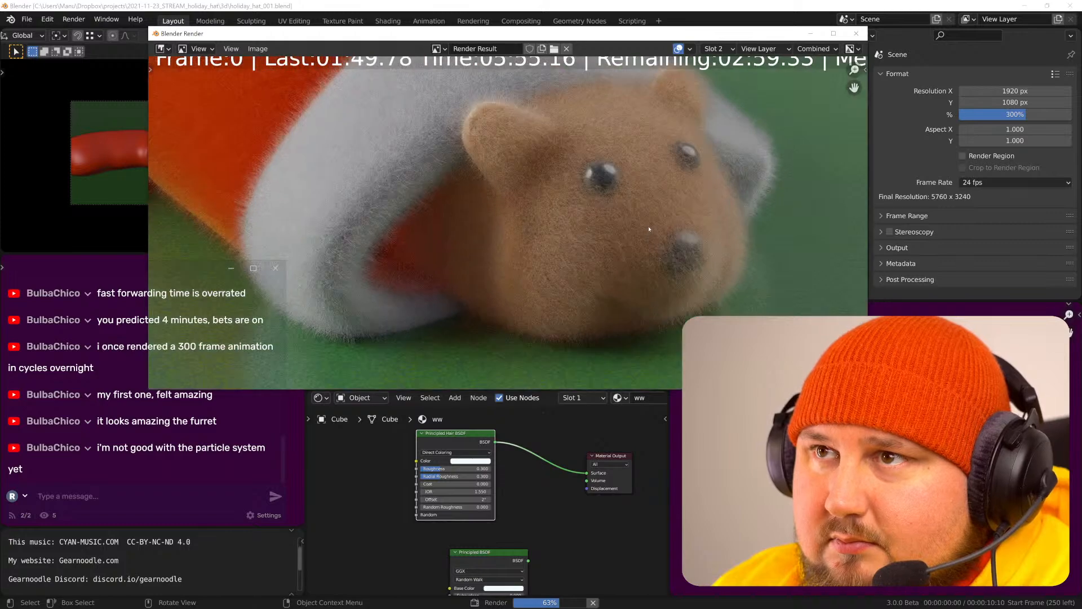
{"action": "scroll", "coordinate": [707, 229], "scroll_direction": "up", "scroll_amount": 4}
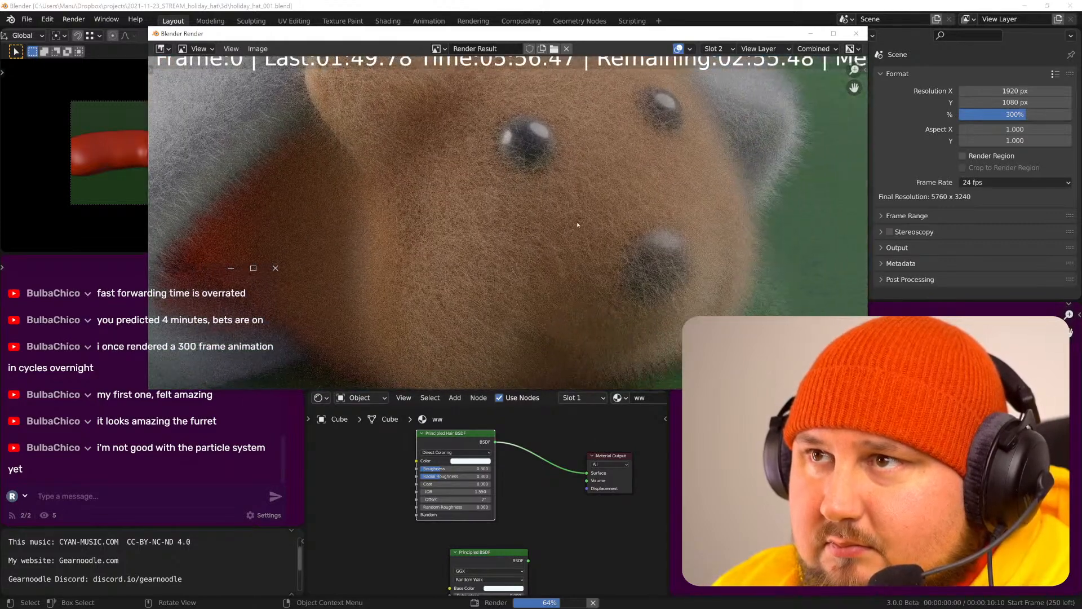
{"action": "scroll", "coordinate": [635, 221], "scroll_direction": "up", "scroll_amount": 2}
{"action": "scroll", "coordinate": [636, 221], "scroll_direction": "down", "scroll_amount": 5}
{"action": "scroll", "coordinate": [636, 221], "scroll_direction": "down", "scroll_amount": 3}
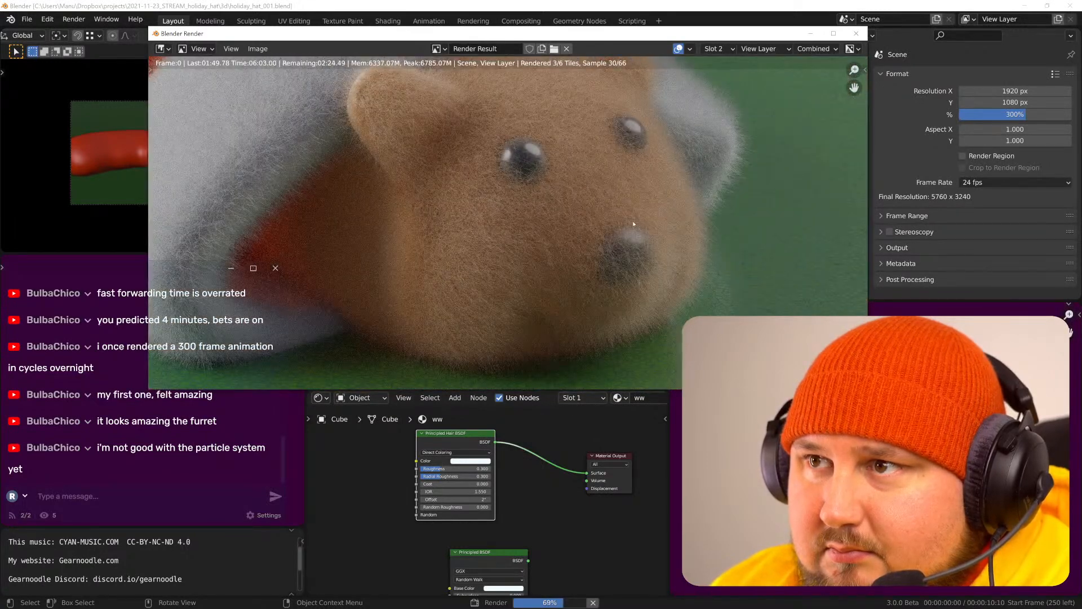
{"action": "scroll", "coordinate": [634, 223], "scroll_direction": "down", "scroll_amount": 1}
{"action": "middle_click_drag", "start_coordinate": [553, 195], "coordinate": [616, 231]}
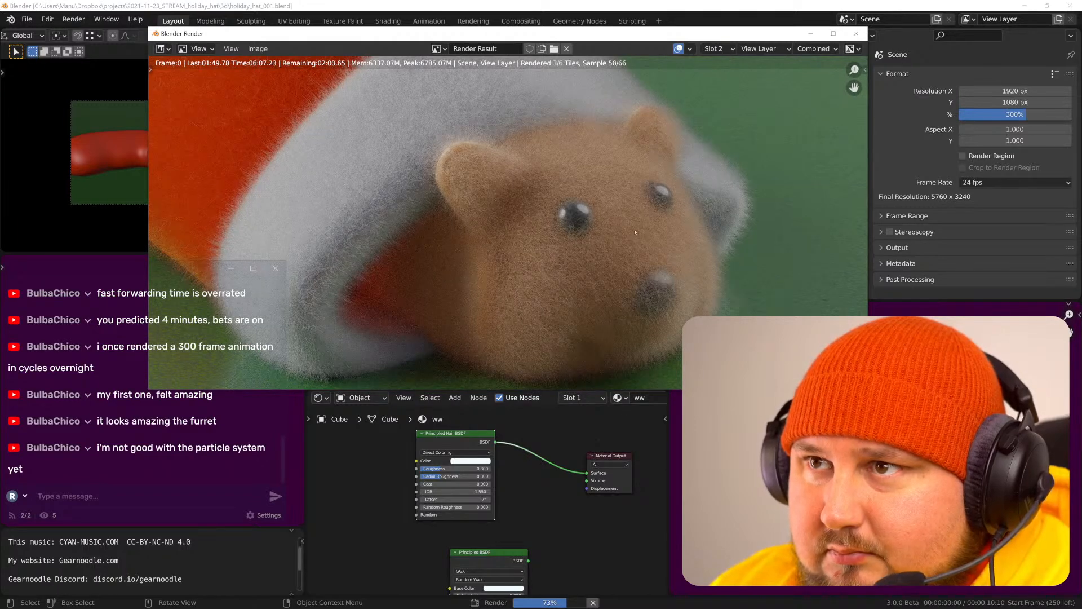
- Check the upper tiles along the red hat's fuzzy top edge, including how they join the rest of the frame
{"action": "scroll", "coordinate": [635, 229], "scroll_direction": "down", "scroll_amount": 4}
{"action": "scroll", "coordinate": [598, 233], "scroll_direction": "up", "scroll_amount": 4}
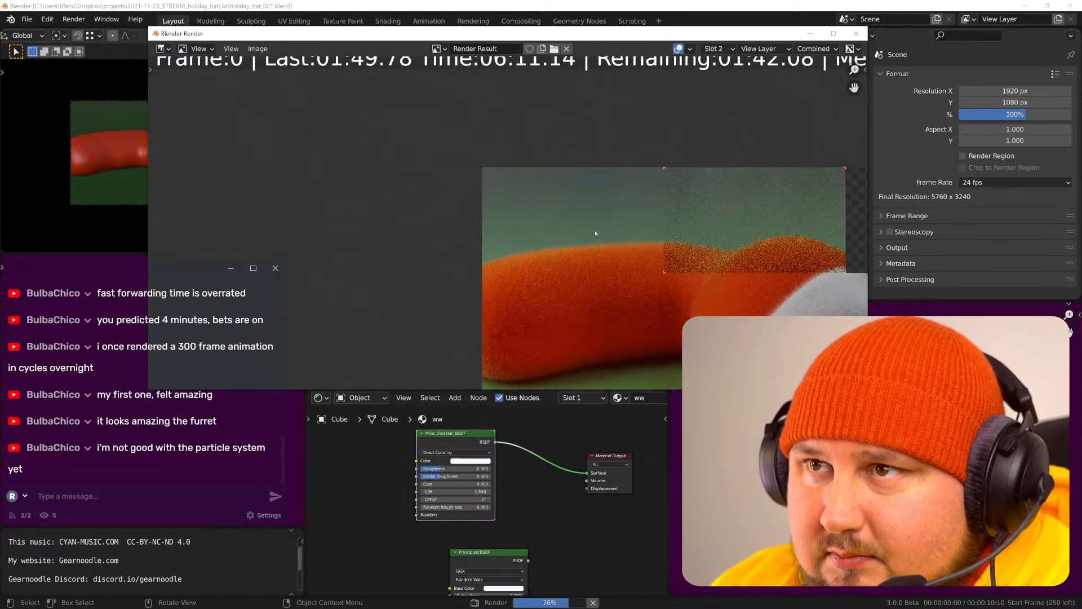
{"action": "scroll", "coordinate": [597, 234], "scroll_direction": "up", "scroll_amount": 3}
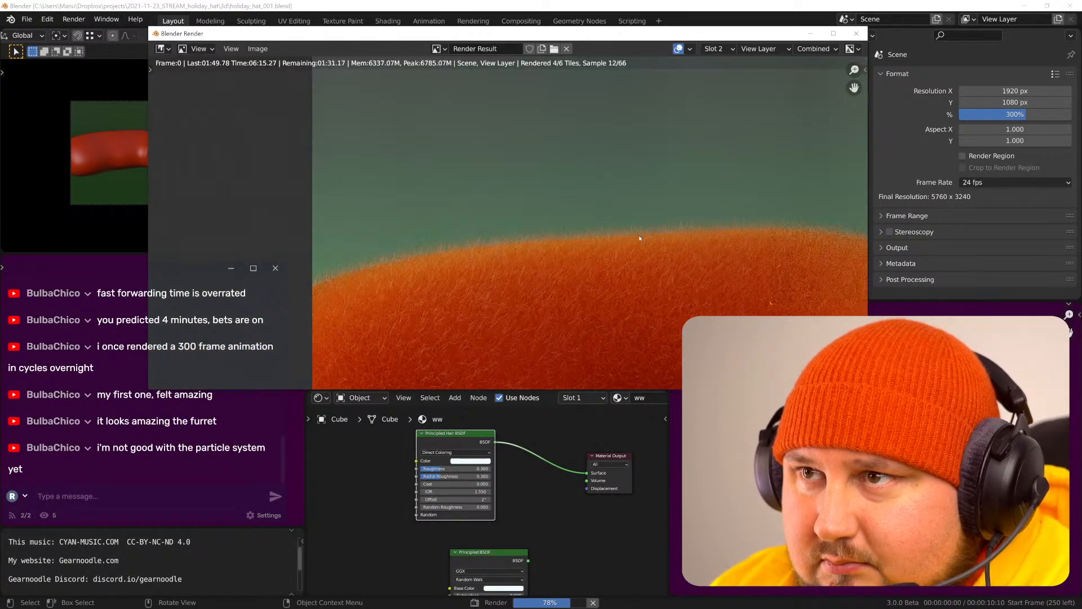
{"action": "scroll", "coordinate": [620, 231], "scroll_direction": "down", "scroll_amount": 5}
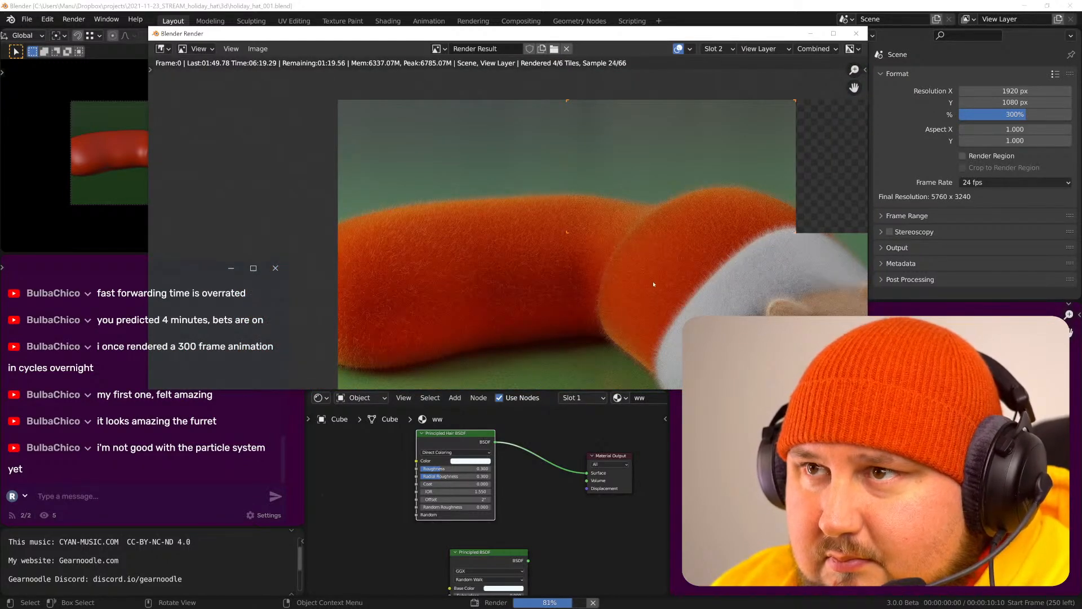
{"action": "middle_click_drag", "start_coordinate": [688, 299], "coordinate": [588, 280]}
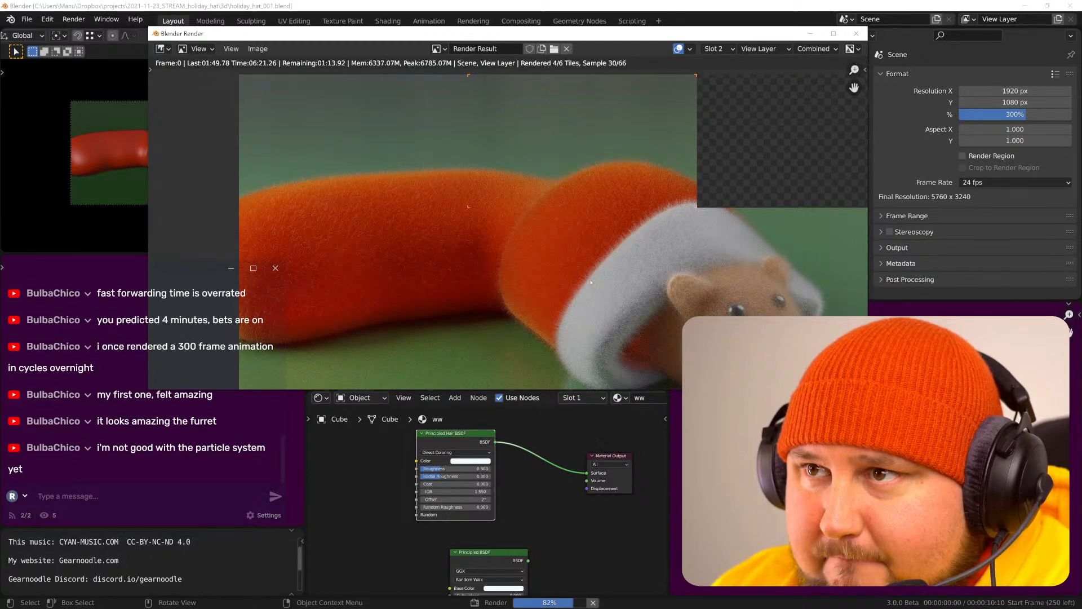
{"action": "middle_click_drag", "start_coordinate": [655, 322], "coordinate": [634, 281]}
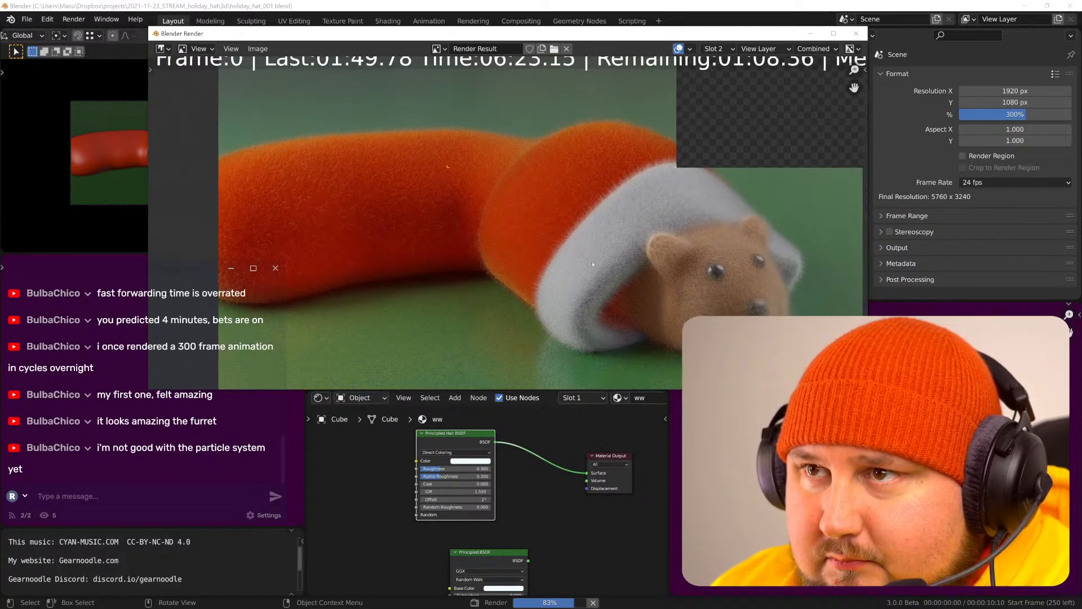
{"action": "scroll", "coordinate": [635, 271], "scroll_direction": "down", "scroll_amount": 2}
{"action": "scroll", "coordinate": [623, 264], "scroll_direction": "up", "scroll_amount": 1}
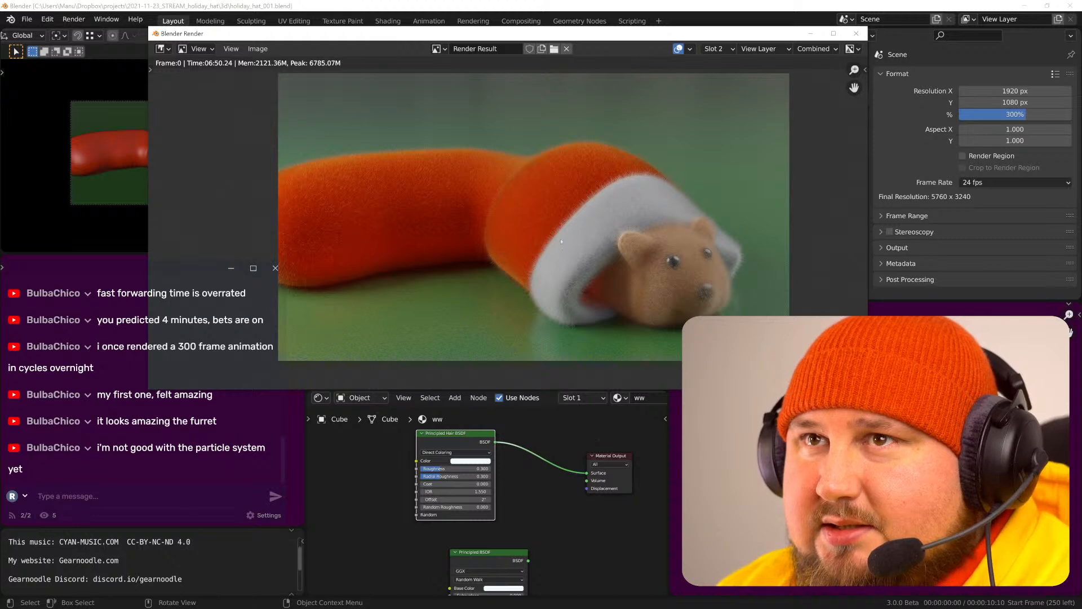
- Inspect the ferret's face and ears in the finished full-frame render
{"action": "scroll", "coordinate": [555, 241], "scroll_direction": "up", "scroll_amount": 4}
{"action": "scroll", "coordinate": [643, 270], "scroll_direction": "up", "scroll_amount": 1}
{"action": "middle_click_drag", "start_coordinate": [857, 338], "coordinate": [590, 229]}
{"action": "scroll", "coordinate": [591, 229], "scroll_direction": "up", "scroll_amount": 5}
{"action": "scroll", "coordinate": [591, 229], "scroll_direction": "down", "scroll_amount": 3}
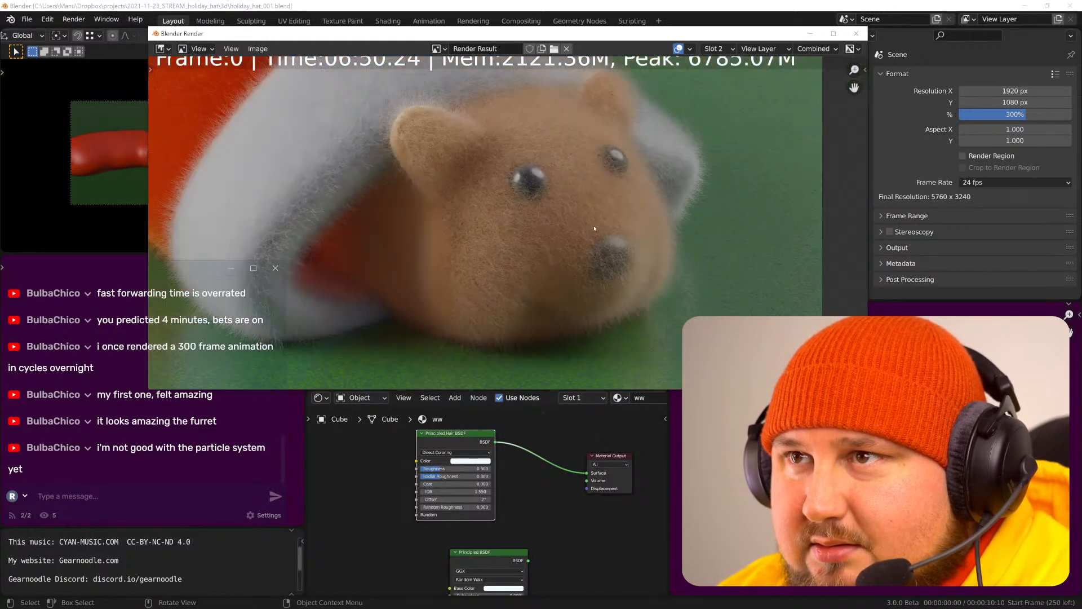
{"action": "scroll", "coordinate": [597, 225], "scroll_direction": "up", "scroll_amount": 1}
{"action": "mouse_move", "coordinate": [597, 226]}
{"action": "middle_mouse_down"}
{"action": "mouse_move", "coordinate": [678, 269]}
{"action": "mouse_move", "coordinate": [698, 300]}
{"action": "middle_mouse_up"}
- Examine the finished render's white brim surface and its border with the red fur for denoising quality
{"action": "middle_click_drag", "start_coordinate": [567, 213], "coordinate": [647, 261]}
{"action": "scroll", "coordinate": [587, 255], "scroll_direction": "up", "scroll_amount": 2}
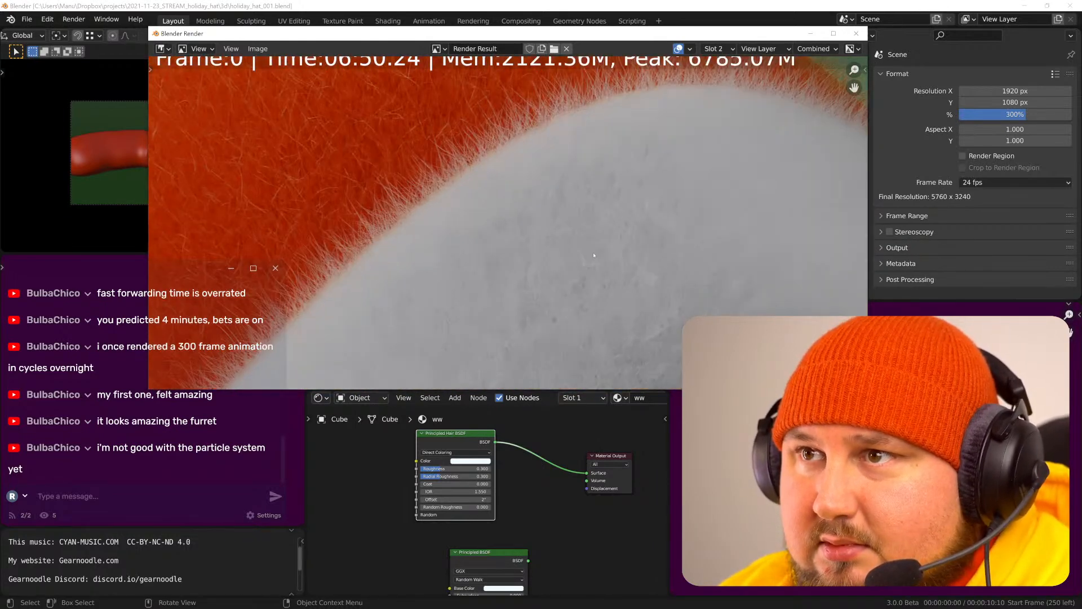
{"action": "scroll", "coordinate": [662, 276], "scroll_direction": "down", "scroll_amount": 4}
{"action": "mouse_move", "coordinate": [503, 220]}
{"action": "middle_mouse_down"}
{"action": "mouse_move", "coordinate": [525, 201]}
{"action": "mouse_move", "coordinate": [699, 248]}
{"action": "middle_mouse_up"}
{"action": "mouse_move", "coordinate": [586, 212]}
{"action": "middle_mouse_down"}
{"action": "mouse_move", "coordinate": [706, 285]}
{"action": "mouse_move", "coordinate": [645, 178]}
{"action": "middle_mouse_up"}
{"action": "scroll", "coordinate": [684, 225], "scroll_direction": "down", "scroll_amount": 3}
{"action": "middle_click_drag", "start_coordinate": [798, 235], "coordinate": [587, 253]}
{"action": "scroll", "coordinate": [592, 243], "scroll_direction": "up", "scroll_amount": 3}
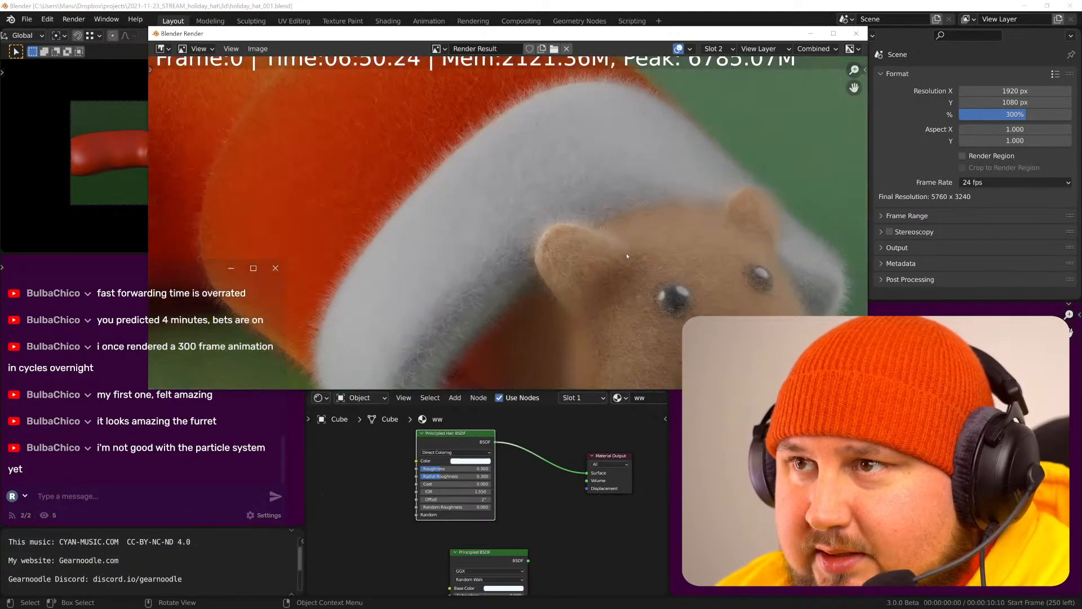
- Start saving the finished render as an image and create a folder named render beside the project's 3d folder, opening it as the destination
{"action": "scroll", "coordinate": [643, 251], "scroll_direction": "down", "scroll_amount": 2}
{"action": "scroll", "coordinate": [627, 223], "scroll_direction": "down", "scroll_amount": 3}
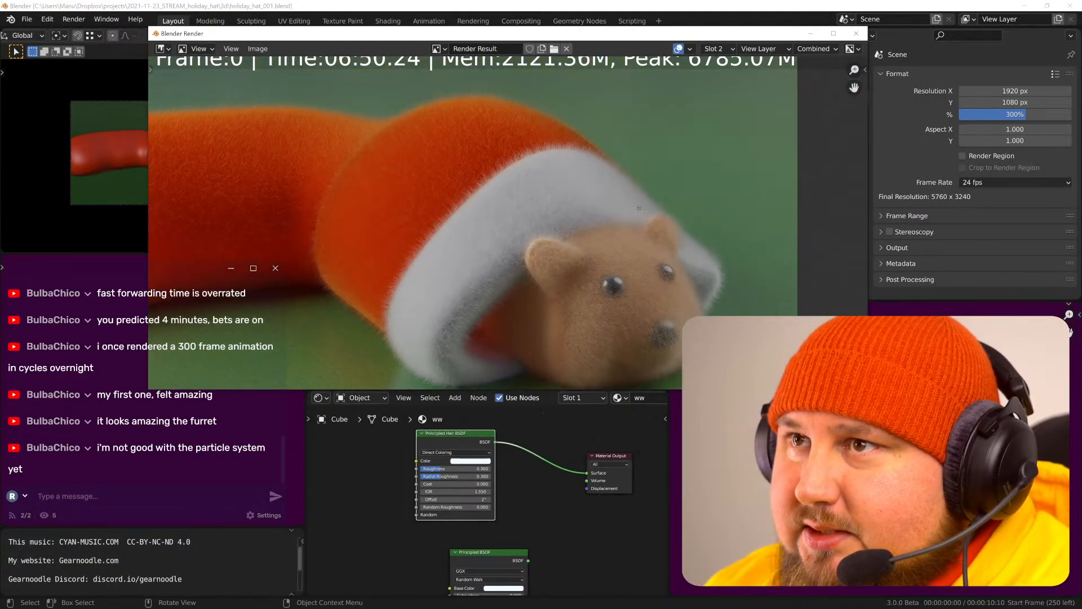
{"action": "middle_click_drag", "start_coordinate": [475, 213], "coordinate": [591, 222]}
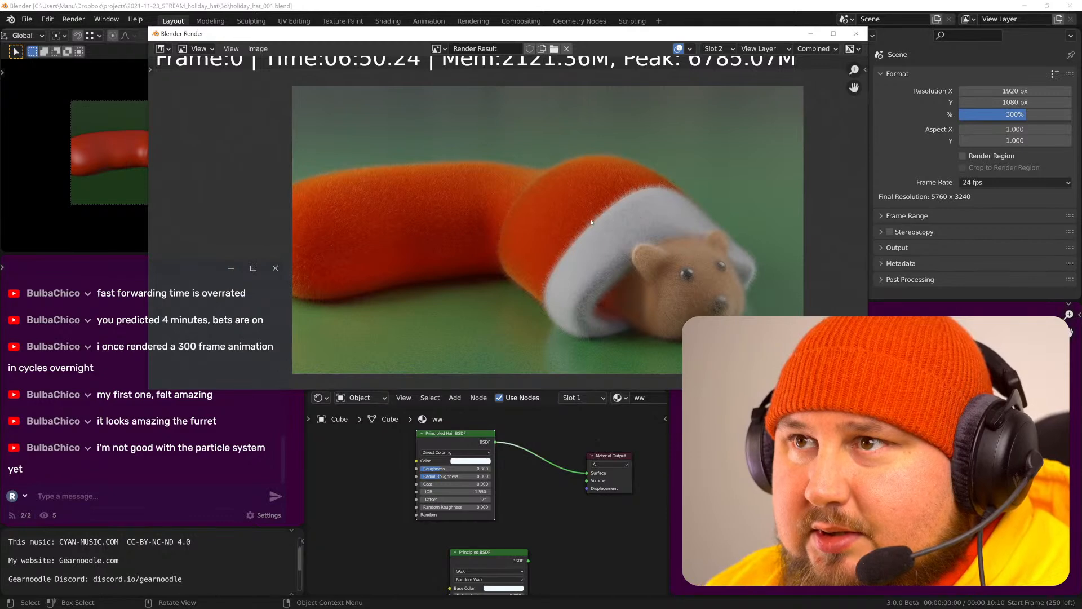
{"action": "key", "text": "shift+alt+s"}
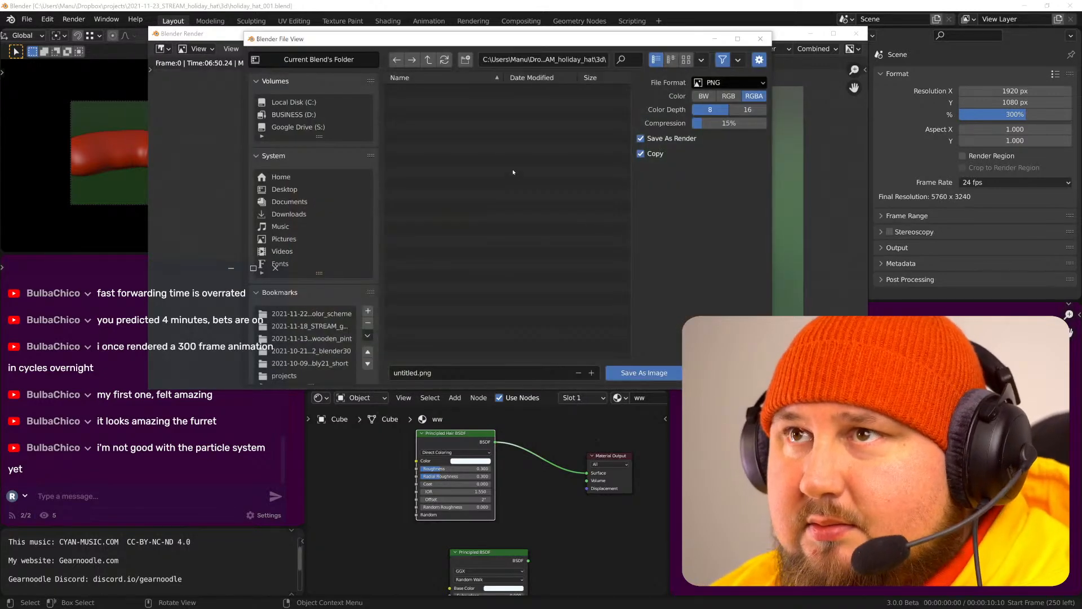
{"action": "left_click", "coordinate": [428, 61]}
{"action": "left_click", "coordinate": [465, 59]}
{"action": "type", "text": "render"}
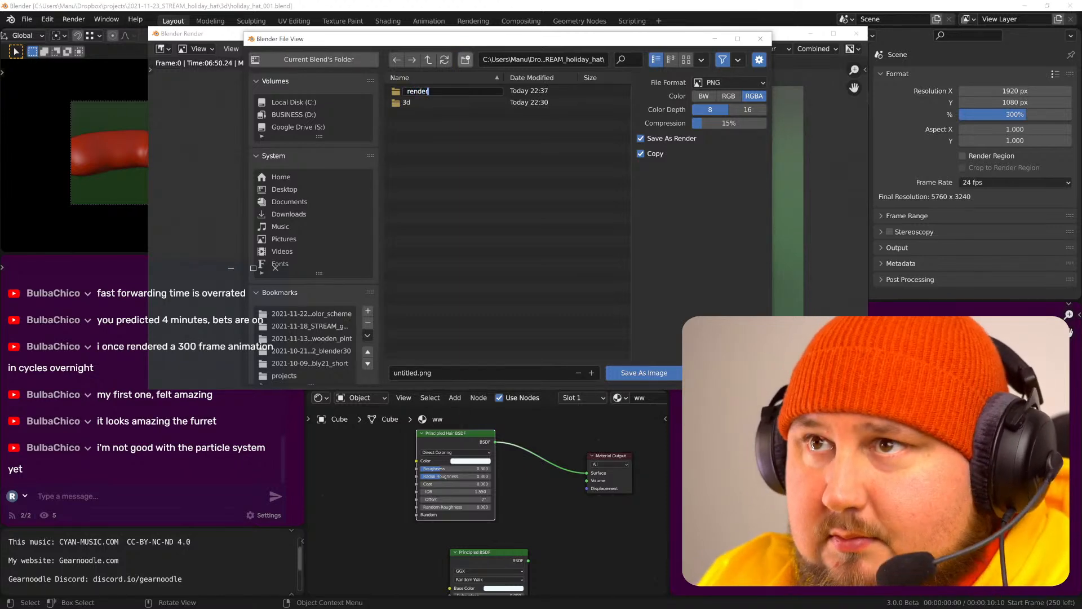
{"action": "key", "text": "Return"}
{"action": "double_click", "coordinate": [413, 90]}
- Save the render as sockpuppet_001.png in the render folder and put the render window away
{"action": "left_click", "coordinate": [412, 373]}
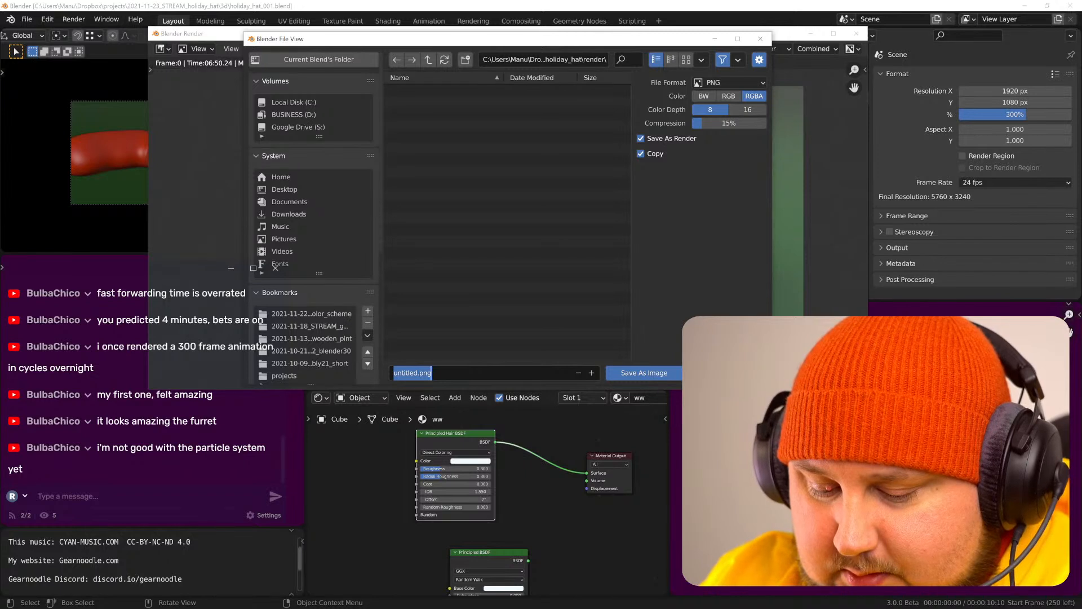
{"action": "type", "text": "sockpupp"}
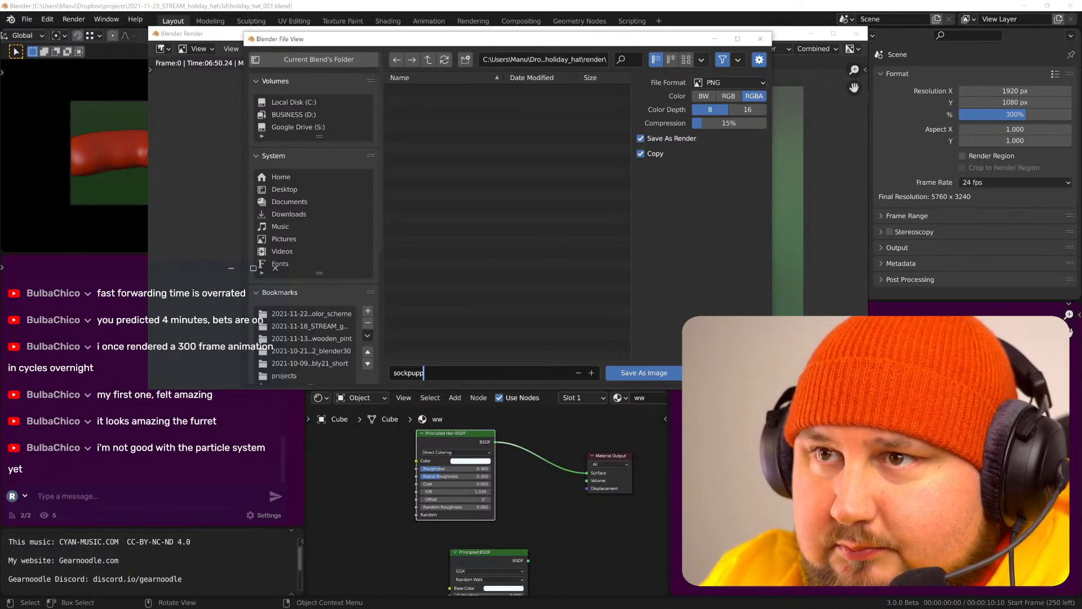
{"action": "type", "text": "et_001"}
{"action": "key", "text": "Return"}
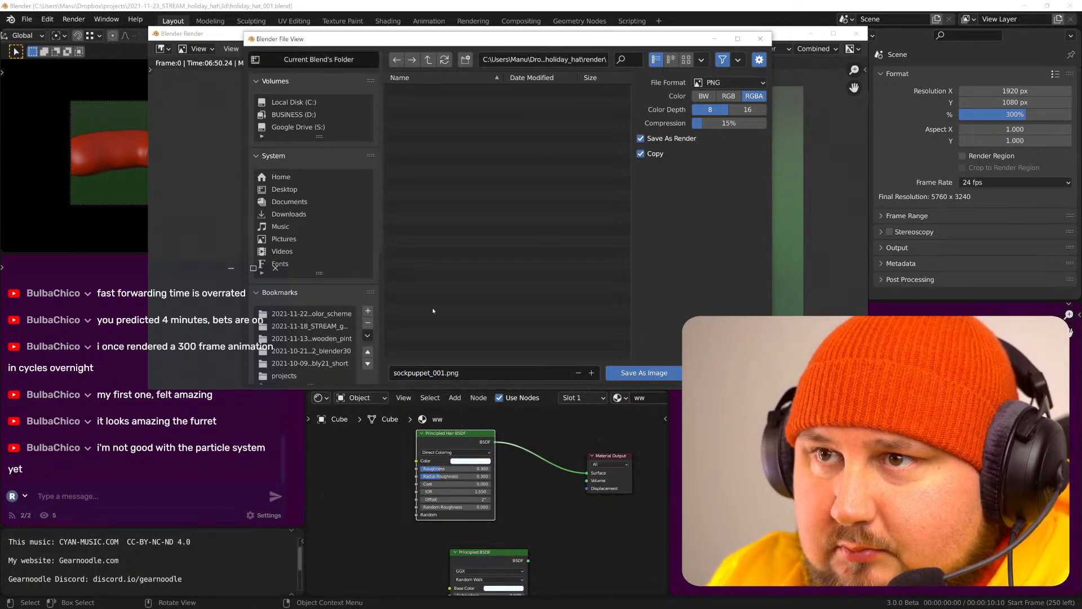
{"action": "left_click", "coordinate": [632, 372]}
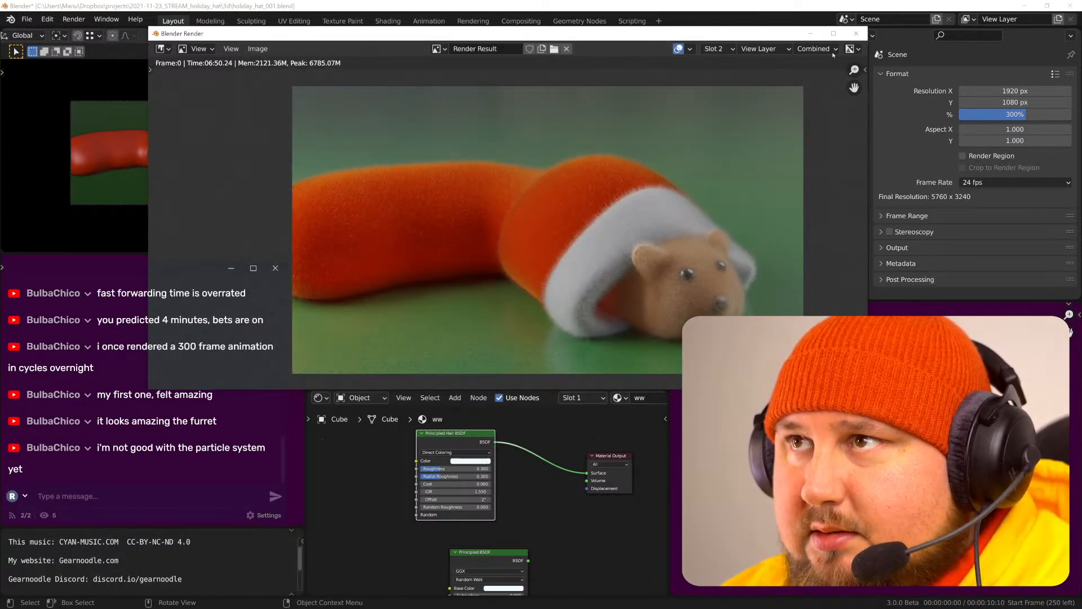
{"action": "left_click", "coordinate": [810, 33]}
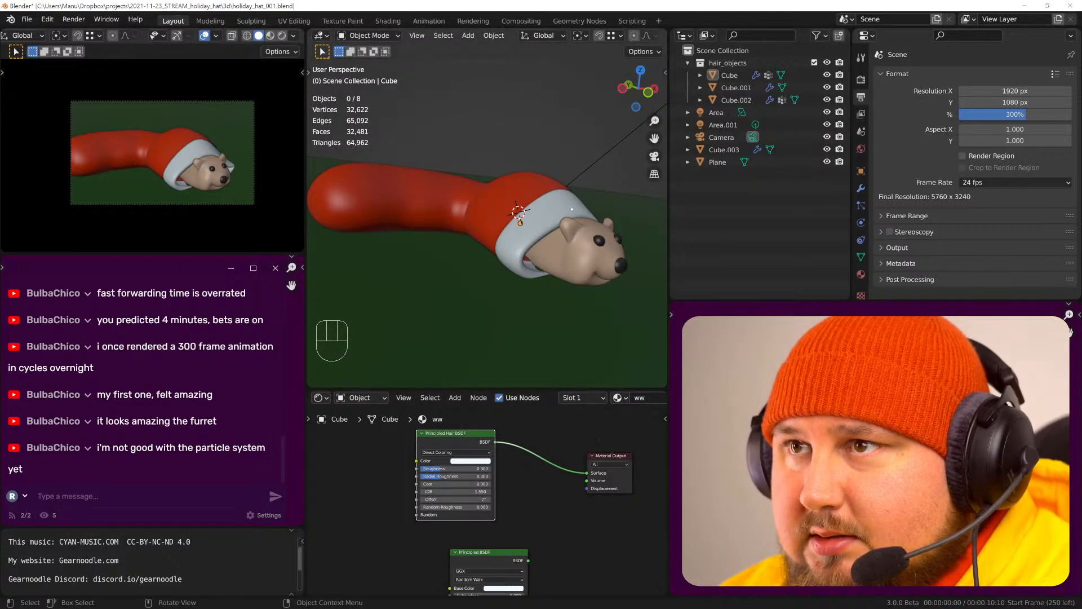
- Duplicate the Render Layers node in the compositing node tree, placing the copy in the empty space above the existing chain
{"action": "left_click", "coordinate": [729, 75]}
{"action": "left_click", "coordinate": [862, 205]}
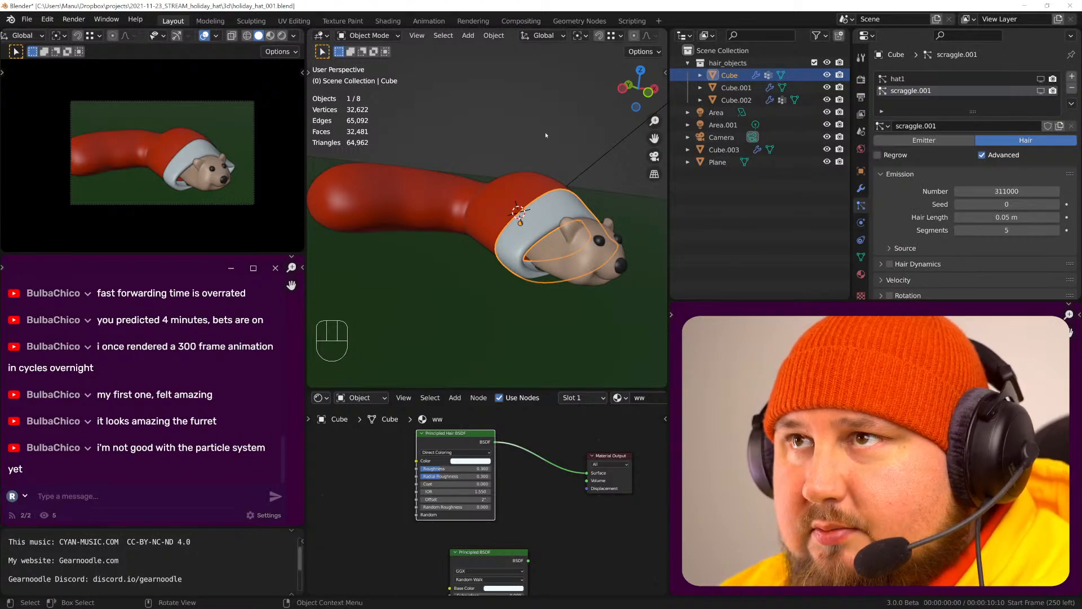
{"action": "left_click", "coordinate": [521, 21]}
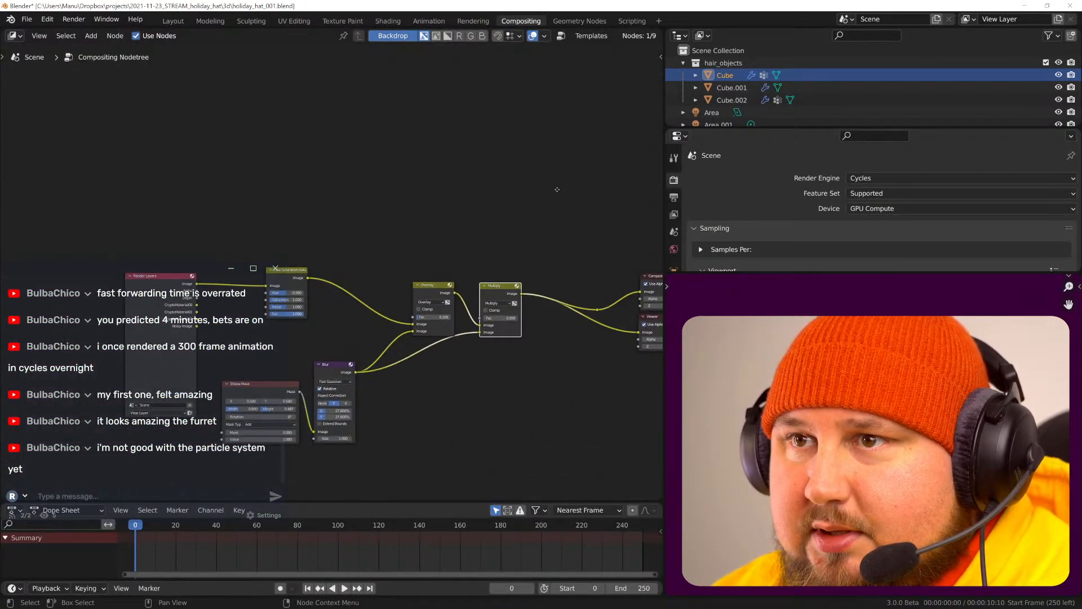
{"action": "middle_click_drag", "start_coordinate": [549, 200], "coordinate": [492, 207]}
{"action": "scroll", "coordinate": [493, 206], "scroll_direction": "down", "scroll_amount": 5}
{"action": "middle_click_drag", "start_coordinate": [423, 187], "coordinate": [515, 290]}
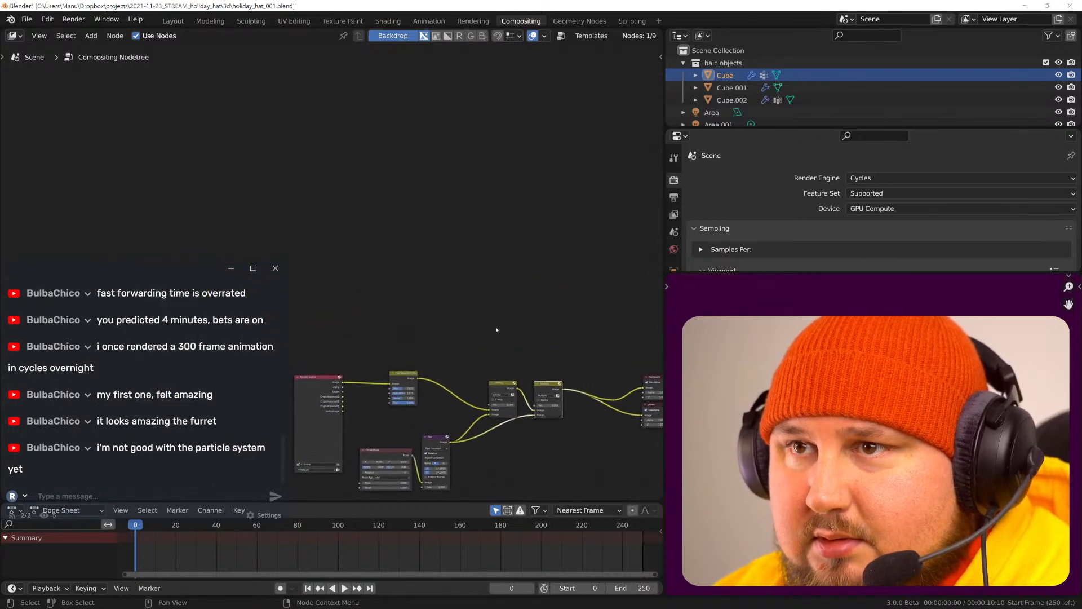
{"action": "left_click", "coordinate": [330, 379]}
{"action": "key", "text": "shift+d"}
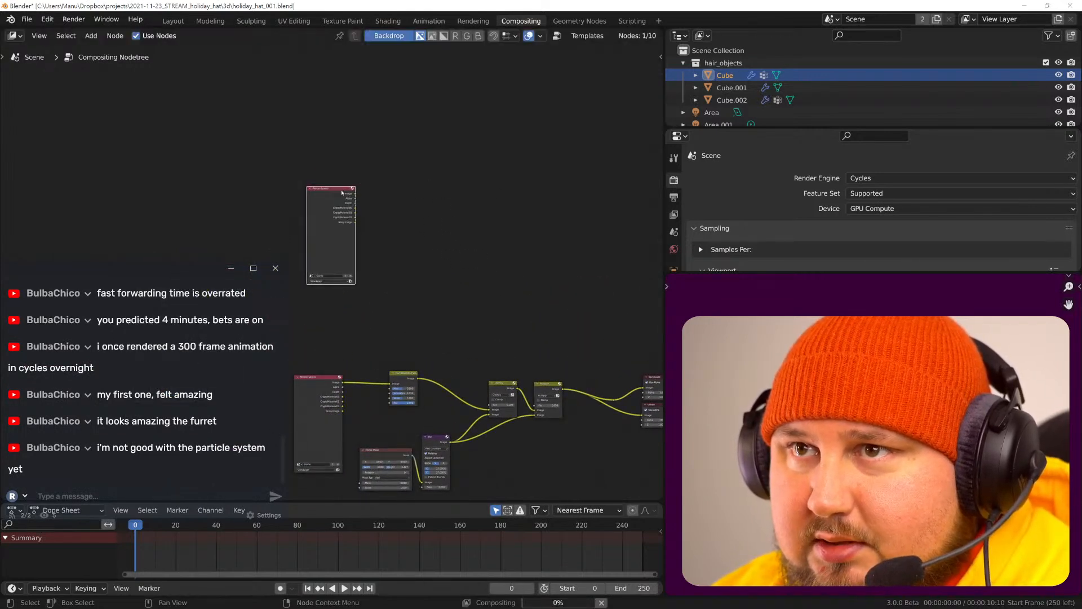
{"action": "left_click", "coordinate": [420, 242]}
- Send the duplicated Render Layers node's image to the viewer so the render shows as the compositor backdrop
{"action": "middle_click_drag", "start_coordinate": [395, 225], "coordinate": [381, 230]}
{"action": "left_click", "coordinate": [320, 195], "text": "ctrl+shift"}
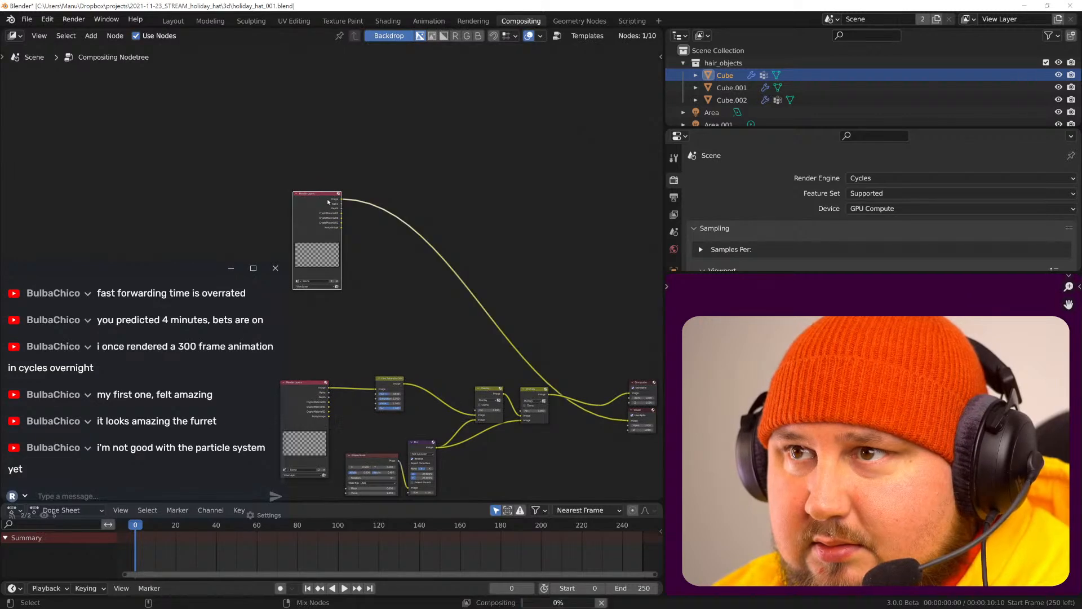
{"action": "scroll", "coordinate": [388, 284], "scroll_direction": "up", "scroll_amount": 3}
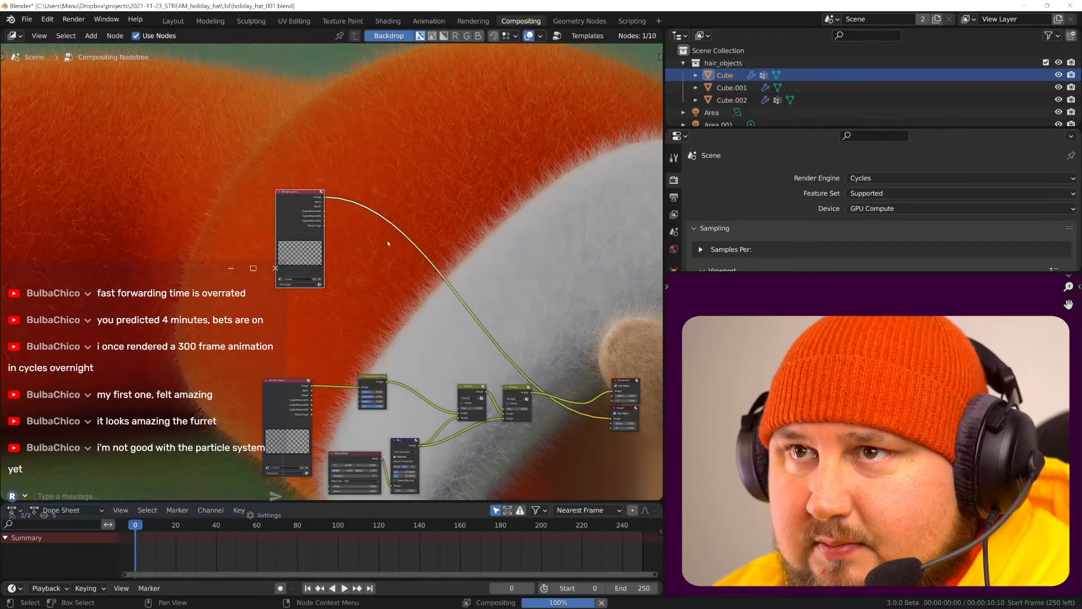
{"action": "middle_click_drag", "start_coordinate": [405, 400], "coordinate": [433, 289]}
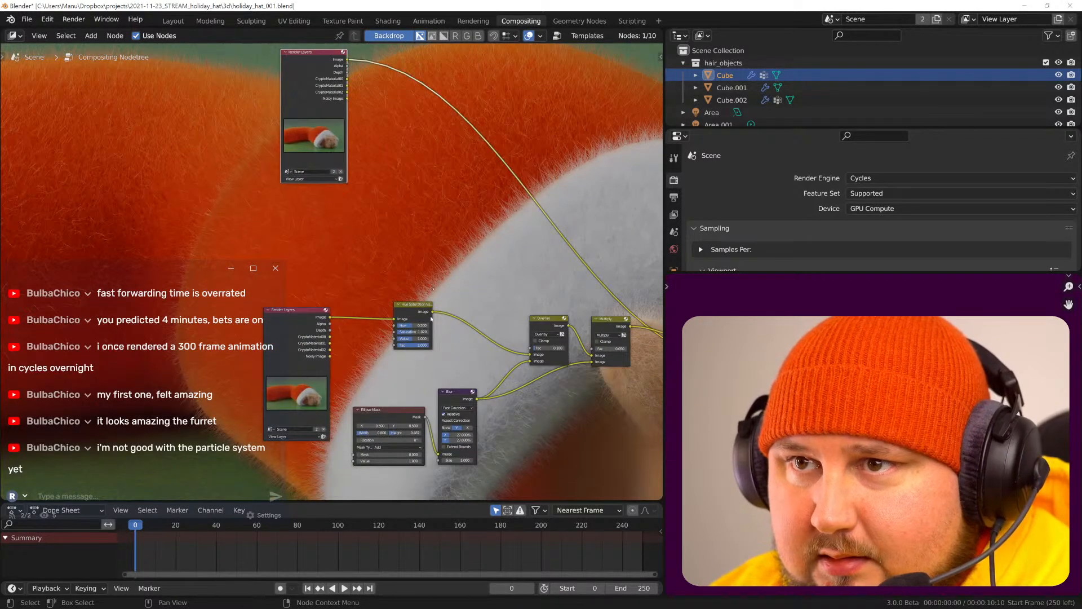
{"action": "middle_click_drag", "start_coordinate": [439, 176], "coordinate": [388, 306]}
- Add a Cryptomatte node onto the link between the duplicated Render Layers node and the viewer
{"action": "key", "text": "shift+a"}
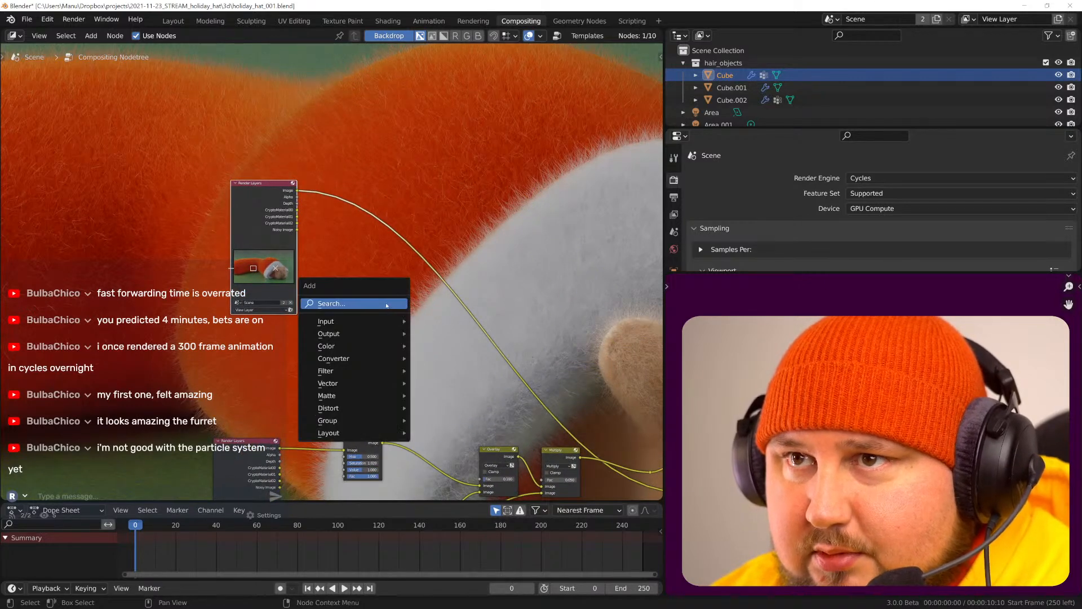
{"action": "left_click", "coordinate": [388, 305]}
{"action": "type", "text": "cr"}
{"action": "key", "text": "Return"}
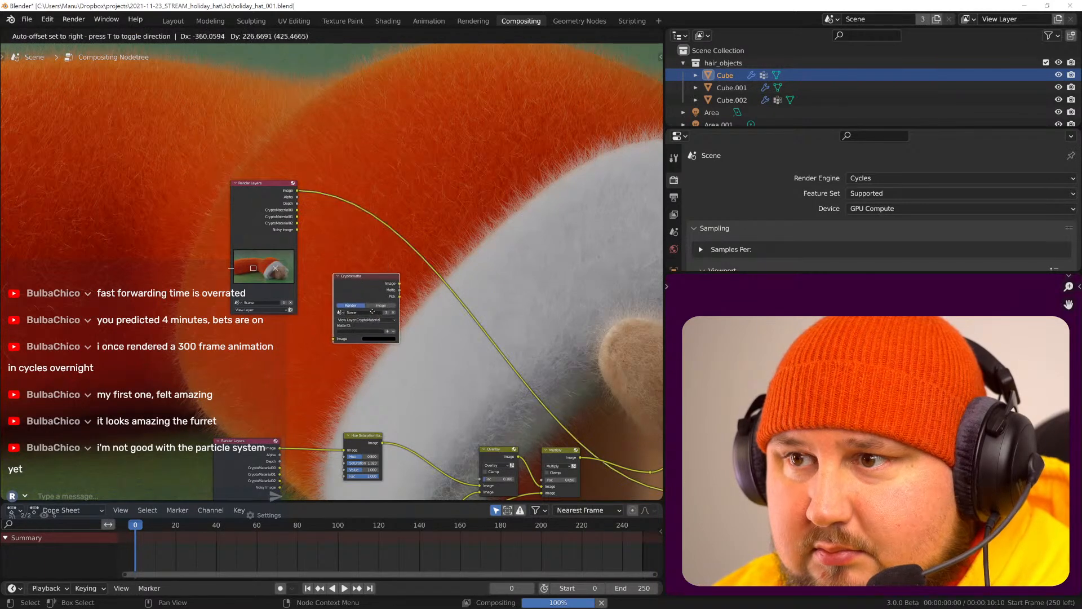
{"action": "left_click", "coordinate": [328, 228]}
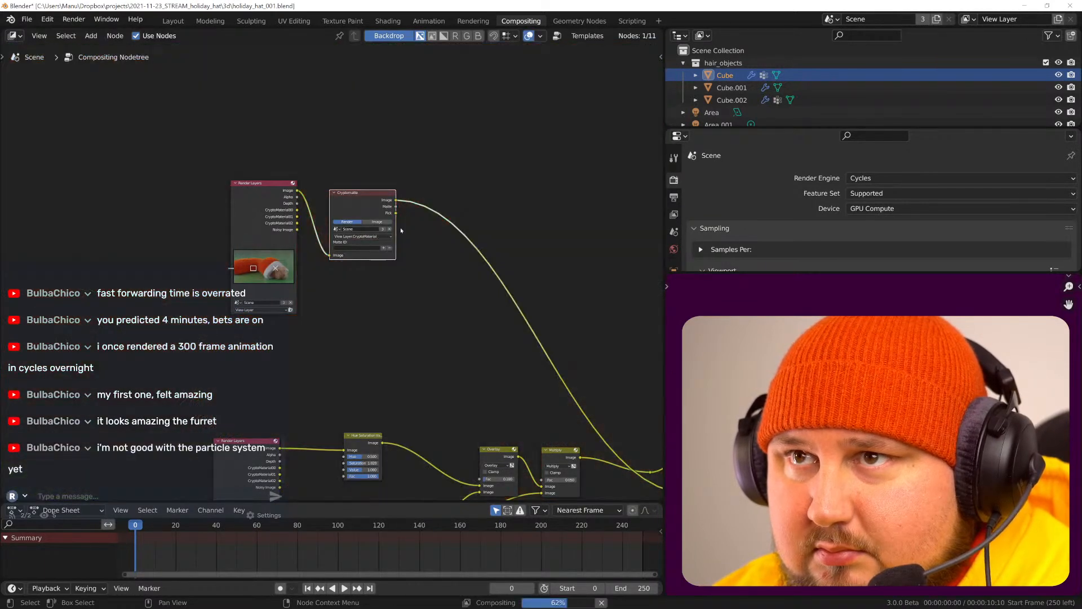
- Preview the Cryptomatte node's Pick output and sample the hat's red fur to add it to the Matte ID
{"action": "middle_click_drag", "start_coordinate": [413, 206], "coordinate": [434, 228]}
{"action": "scroll", "coordinate": [435, 228], "scroll_direction": "up", "scroll_amount": 4}
{"action": "left_click", "coordinate": [419, 200], "text": "ctrl+shift"}
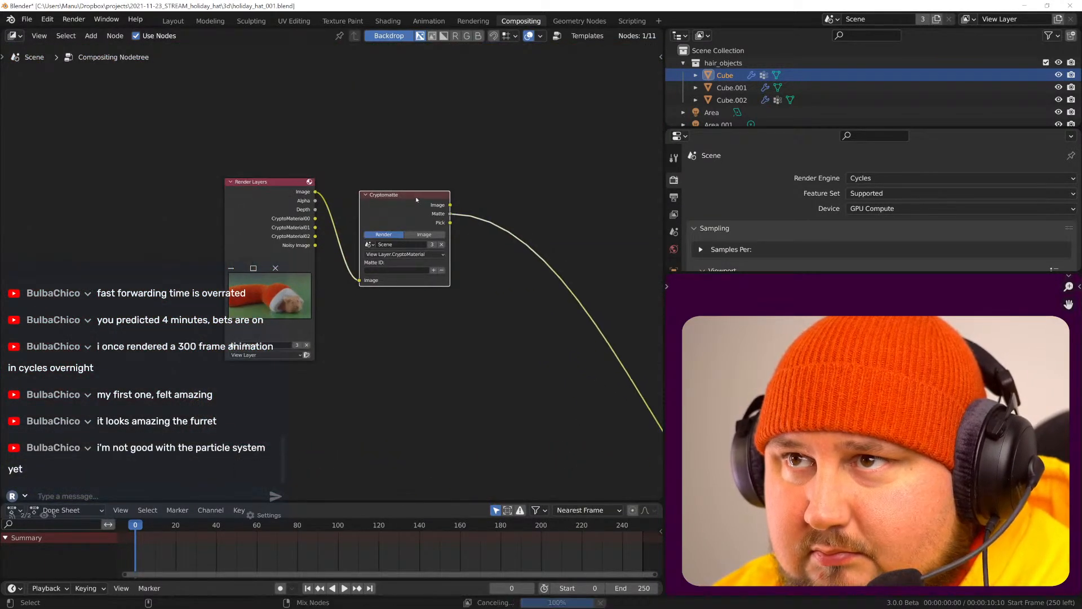
{"action": "left_click", "coordinate": [419, 199], "text": "ctrl+shift"}
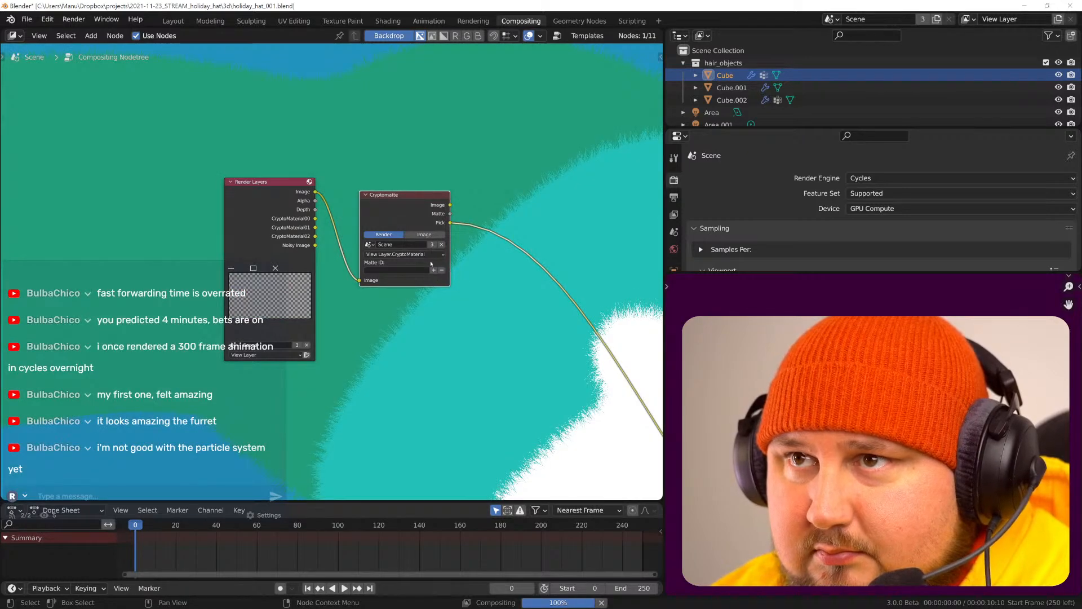
{"action": "left_click", "coordinate": [434, 270]}
{"action": "left_click", "coordinate": [468, 153]}
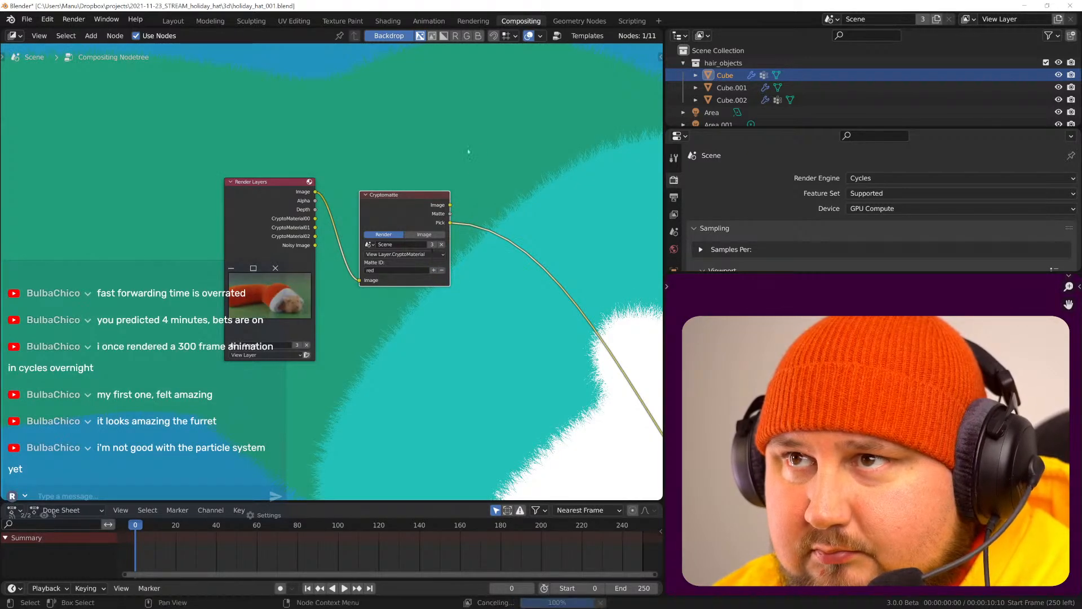
- Switch the viewer to the Cryptomatte node's Matte output to show the red fur mask
{"action": "left_click", "coordinate": [412, 198], "text": "ctrl+shift"}
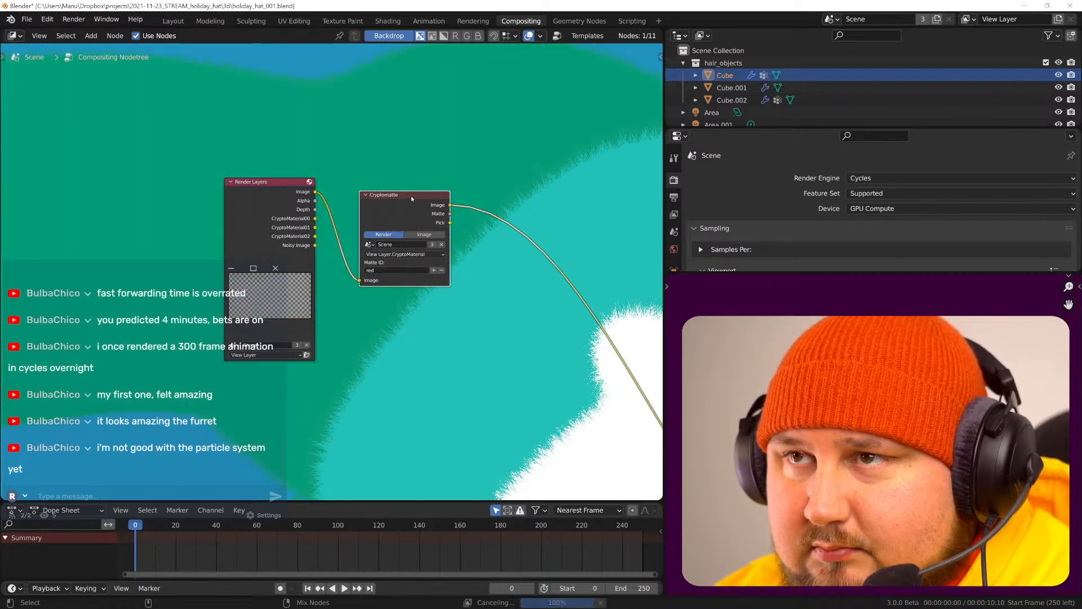
{"action": "left_click", "coordinate": [411, 199], "text": "ctrl+shift"}
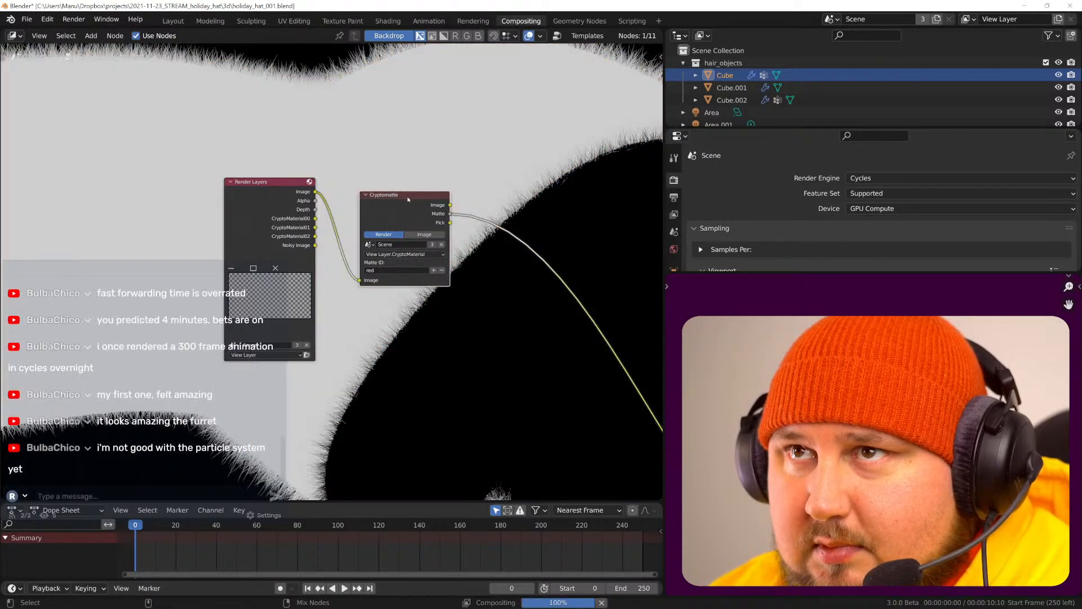
{"action": "scroll", "coordinate": [486, 201], "scroll_direction": "down", "scroll_amount": 4}
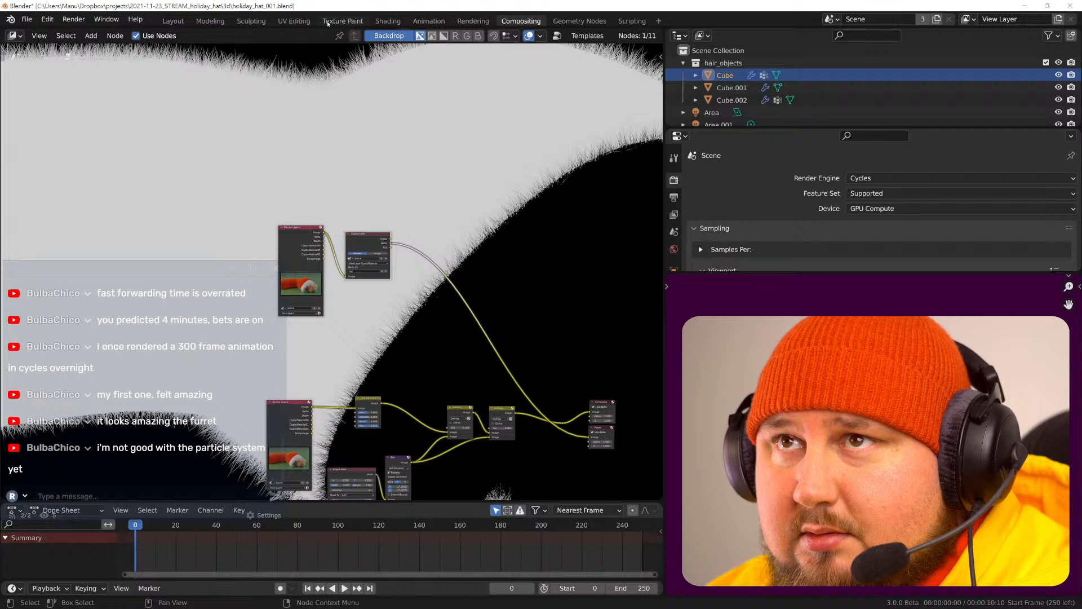
- Turn the UV editor of the UV Editing workspace into an Image Editor displaying the Viewer Node image
{"action": "left_click", "coordinate": [290, 21]}
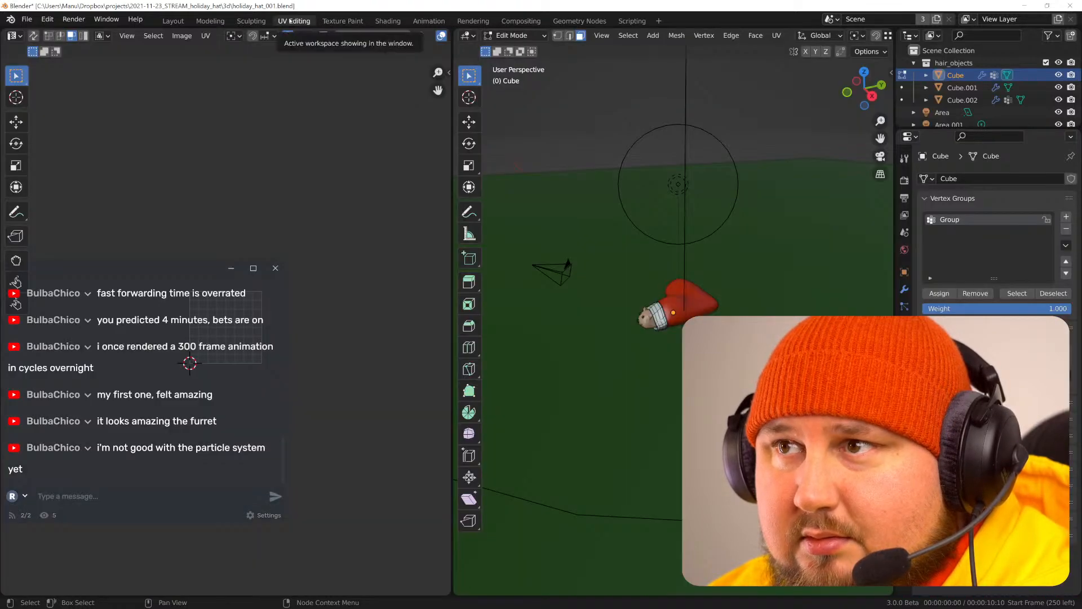
{"action": "left_click", "coordinate": [342, 21]}
{"action": "left_click", "coordinate": [294, 21]}
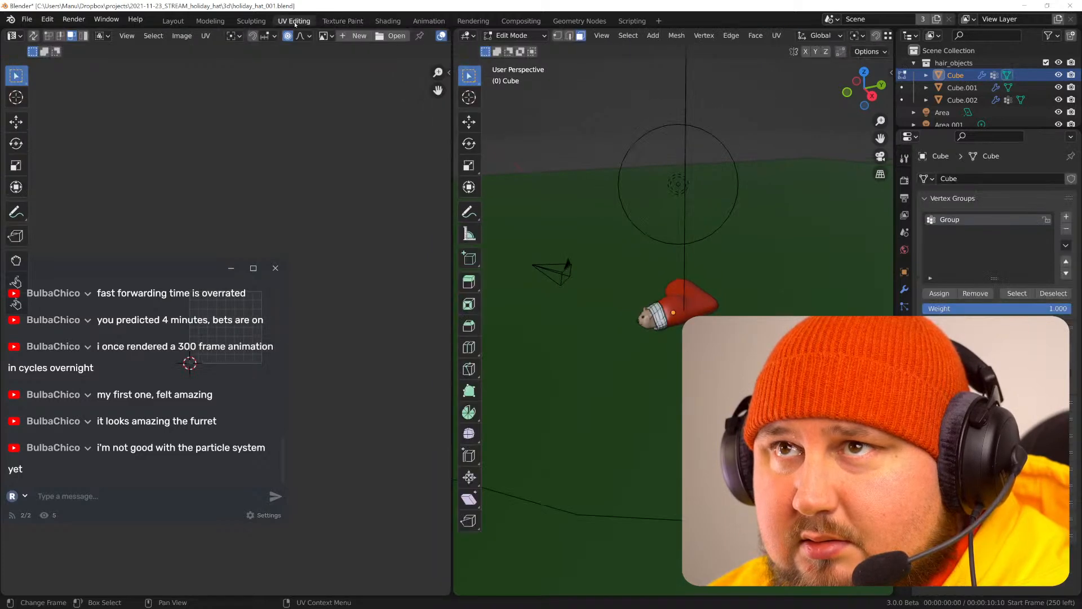
{"action": "left_click", "coordinate": [14, 36]}
{"action": "left_click", "coordinate": [39, 79]}
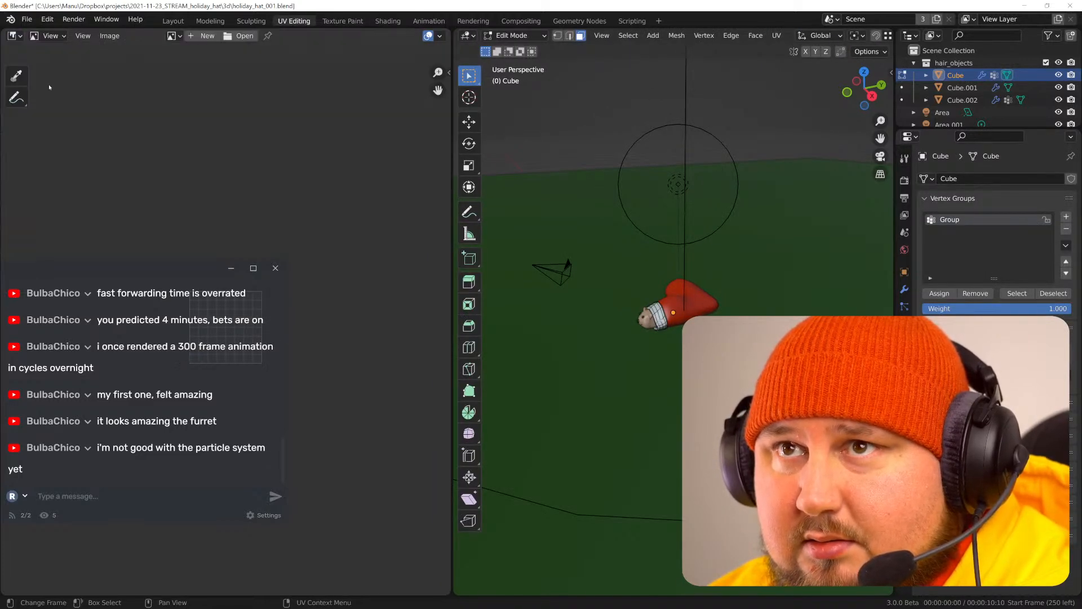
{"action": "left_click", "coordinate": [172, 35]}
{"action": "left_click", "coordinate": [208, 101]}
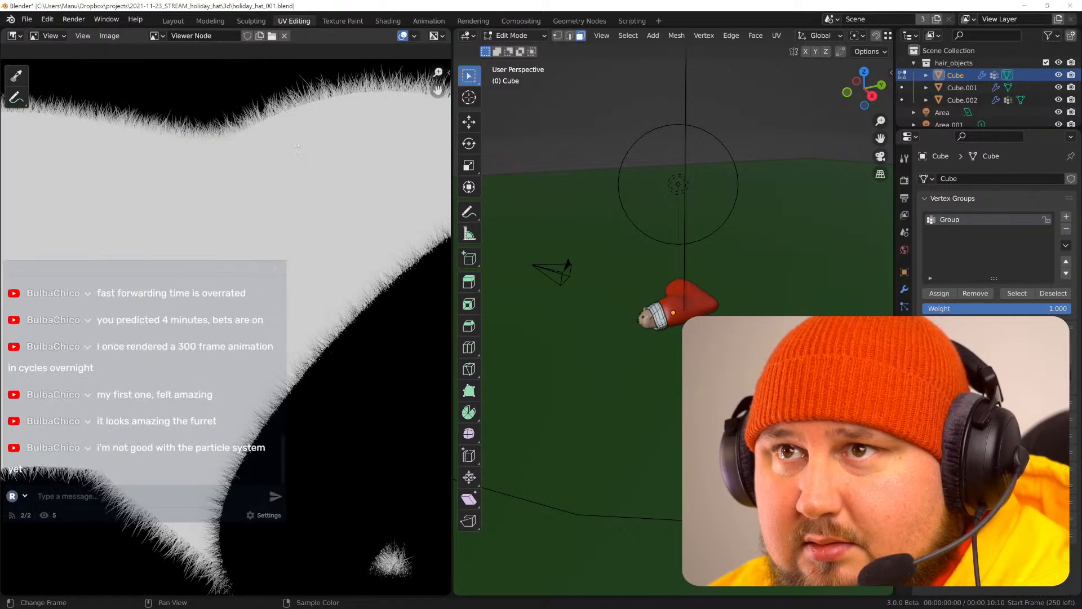
- Widen the Image Editor over the adjoining 3D viewport and fit the whole red fur mask in view
{"action": "left_click_drag", "start_coordinate": [447, 32], "coordinate": [524, 101]}
{"action": "scroll", "coordinate": [541, 248], "scroll_direction": "down", "scroll_amount": 4}
{"action": "middle_click_drag", "start_coordinate": [525, 274], "coordinate": [613, 272]}
{"action": "middle_click_drag", "start_coordinate": [569, 324], "coordinate": [574, 310]}
- Save the mask as sockpuppet_001_mask_red.png in the render folder and return to the compositing node tree
{"action": "key", "text": "shift+alt+s"}
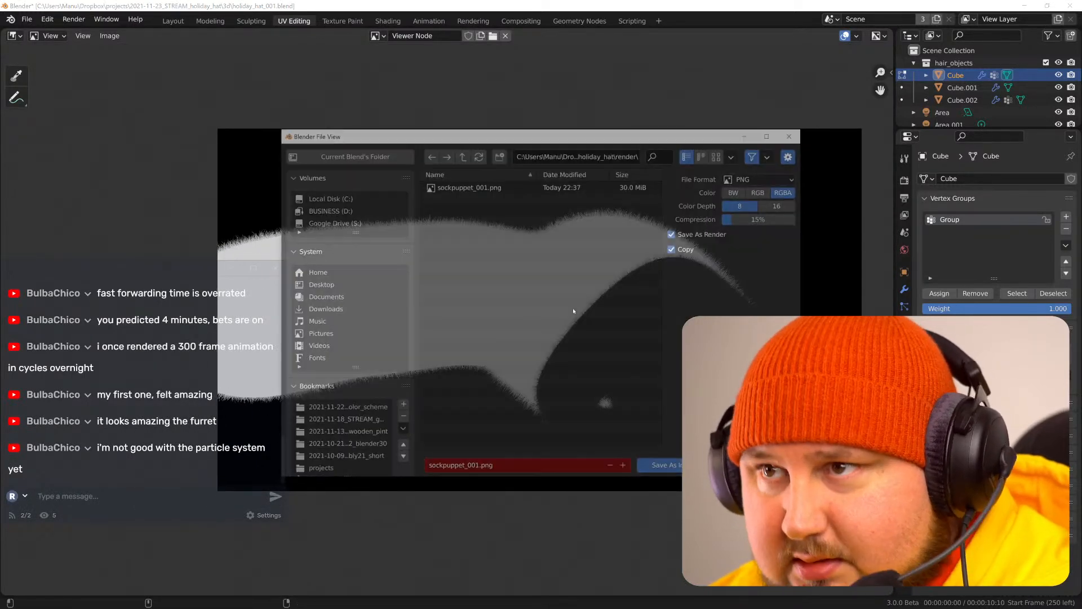
{"action": "left_click", "coordinate": [467, 186]}
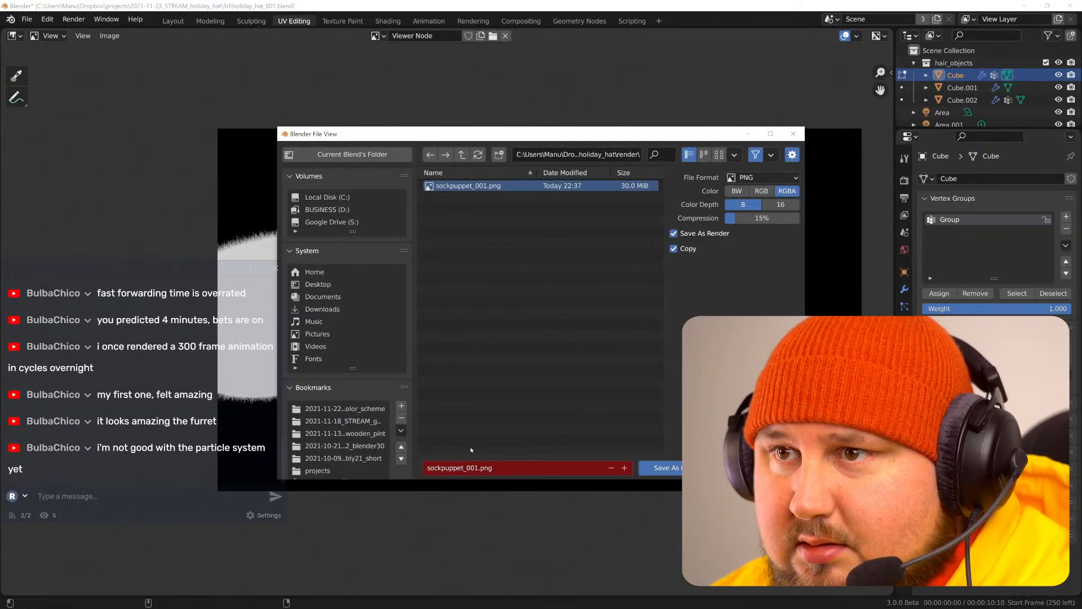
{"action": "left_click", "coordinate": [471, 467]}
{"action": "left_click", "coordinate": [478, 467]}
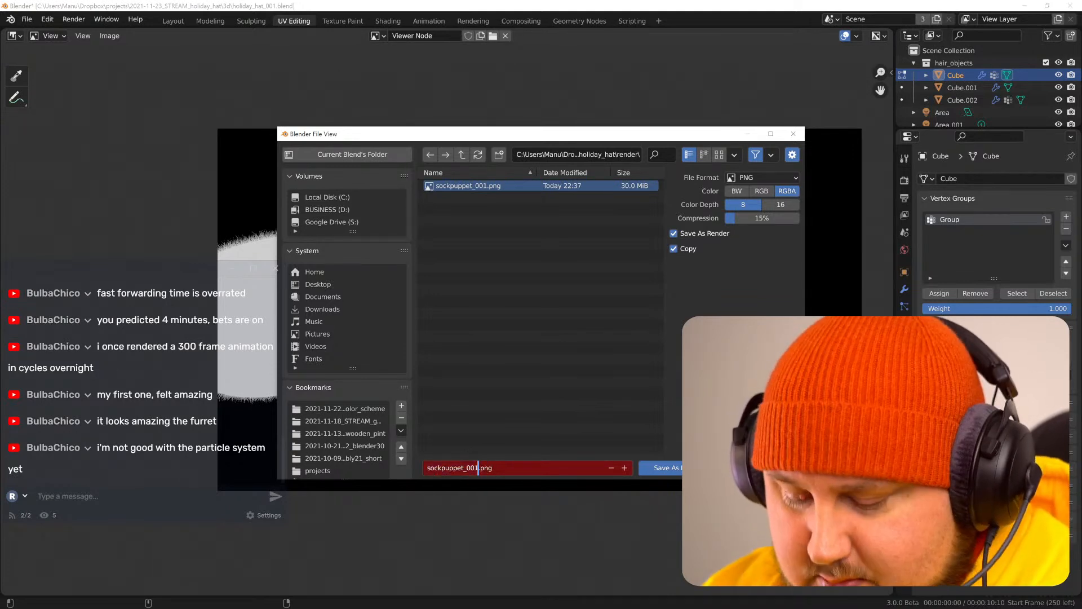
{"action": "type", "text": "_mask_red"}
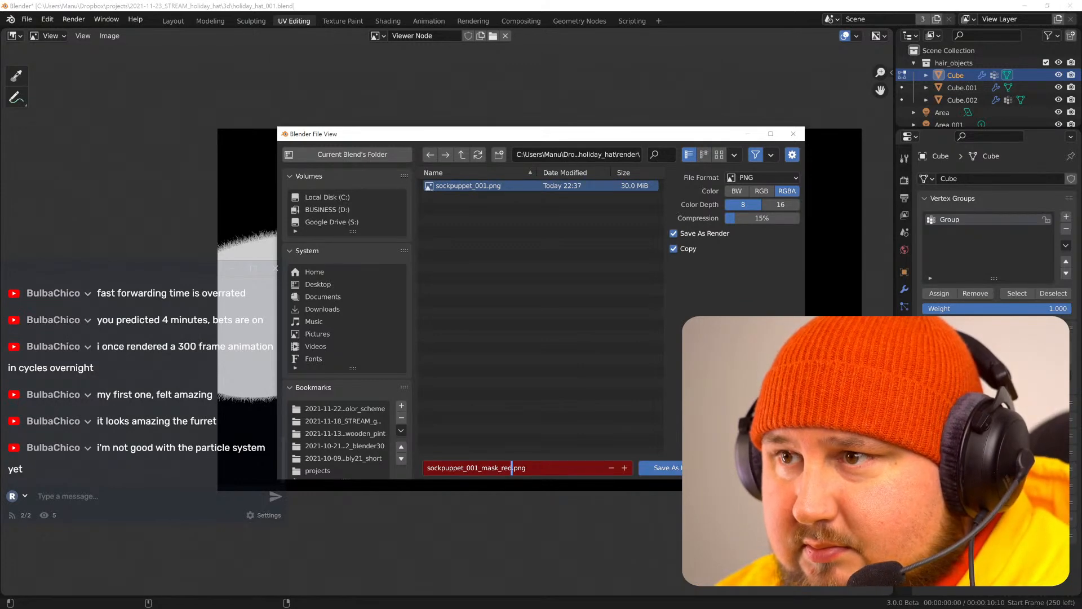
{"action": "left_click", "coordinate": [668, 468]}
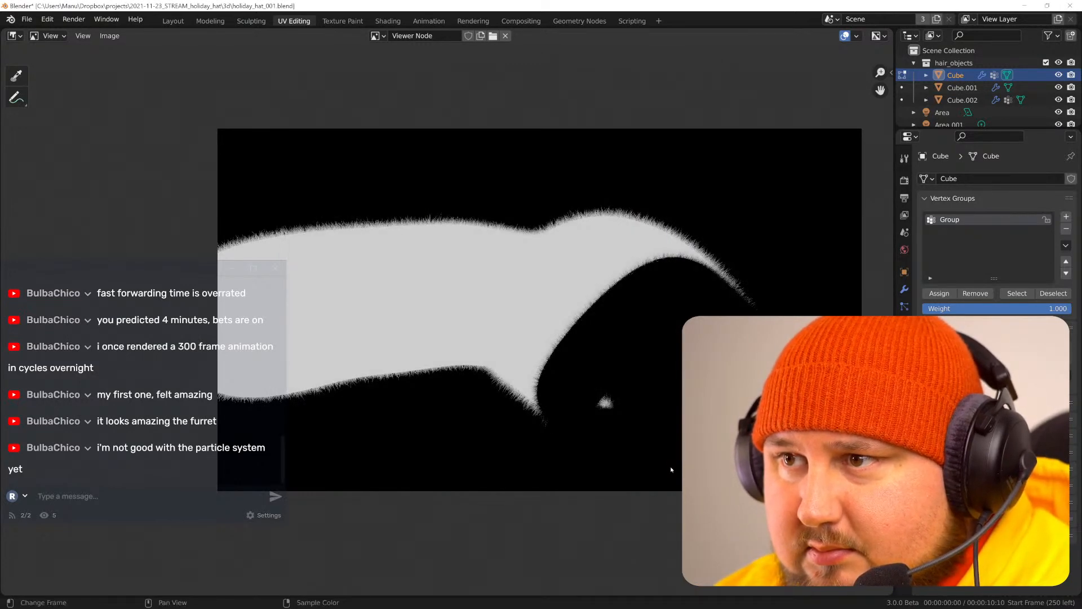
{"action": "left_click", "coordinate": [521, 21]}
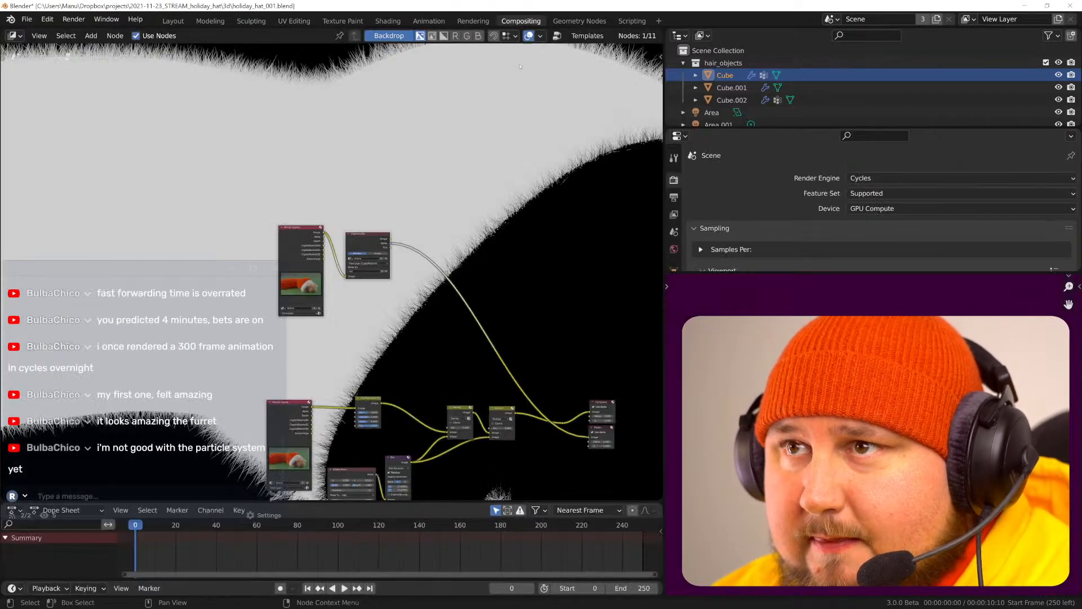
- Replace the red matte in the Cryptomatte node with the picked white fur material ww and view its Matte output
{"action": "scroll", "coordinate": [331, 272], "scroll_direction": "up", "scroll_amount": 5}
{"action": "left_click", "coordinate": [472, 271]}
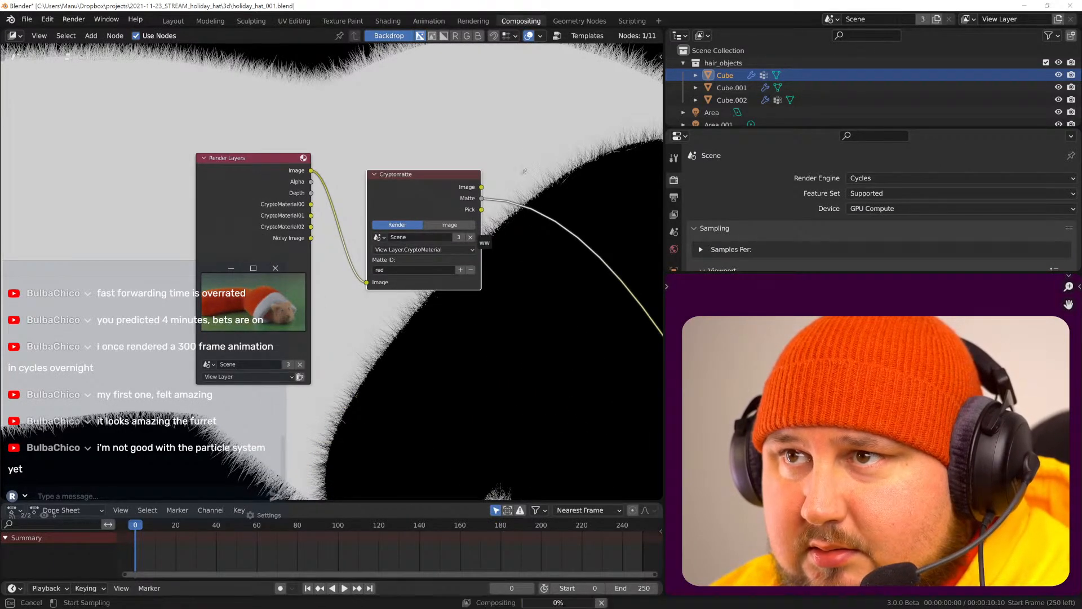
{"action": "left_click", "coordinate": [462, 204], "text": "ctrl+shift"}
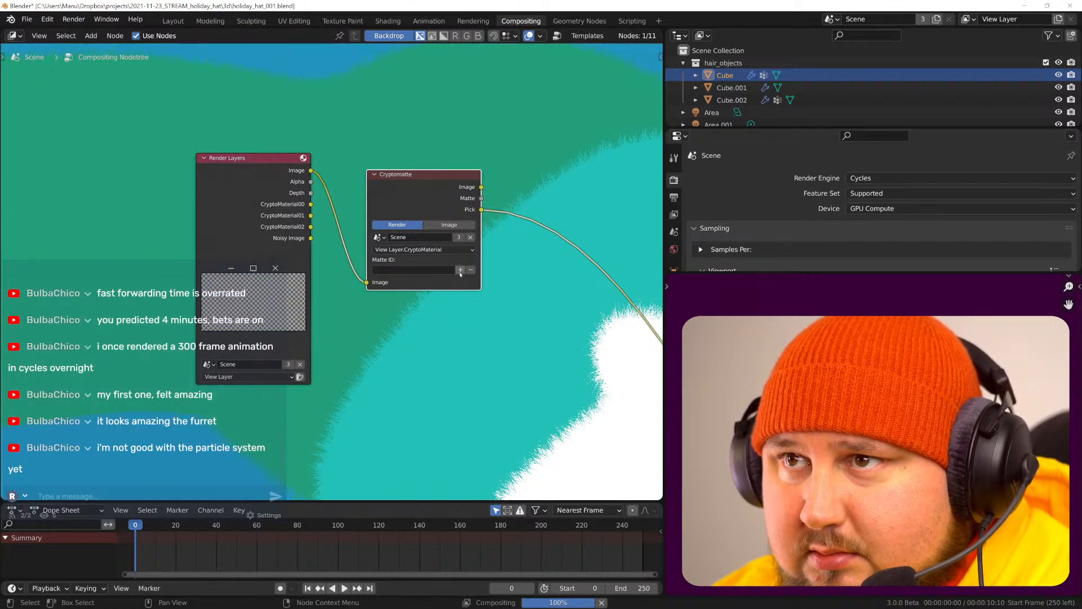
{"action": "left_click", "coordinate": [461, 269]}
{"action": "left_click", "coordinate": [540, 307]}
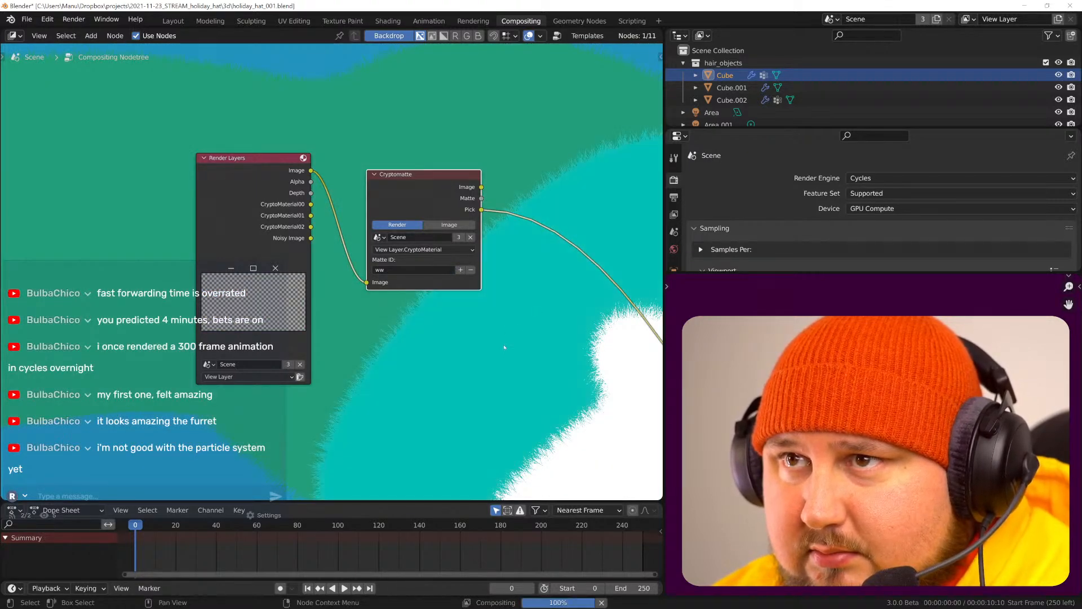
{"action": "scroll", "coordinate": [507, 333], "scroll_direction": "down", "scroll_amount": 2}
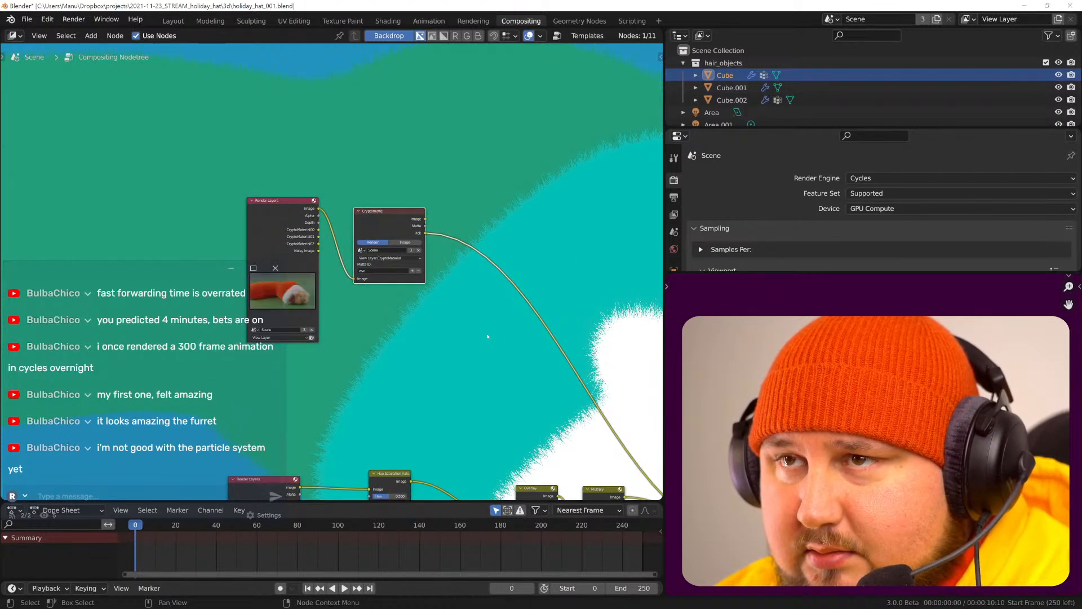
{"action": "left_click", "coordinate": [396, 213], "text": "ctrl+shift"}
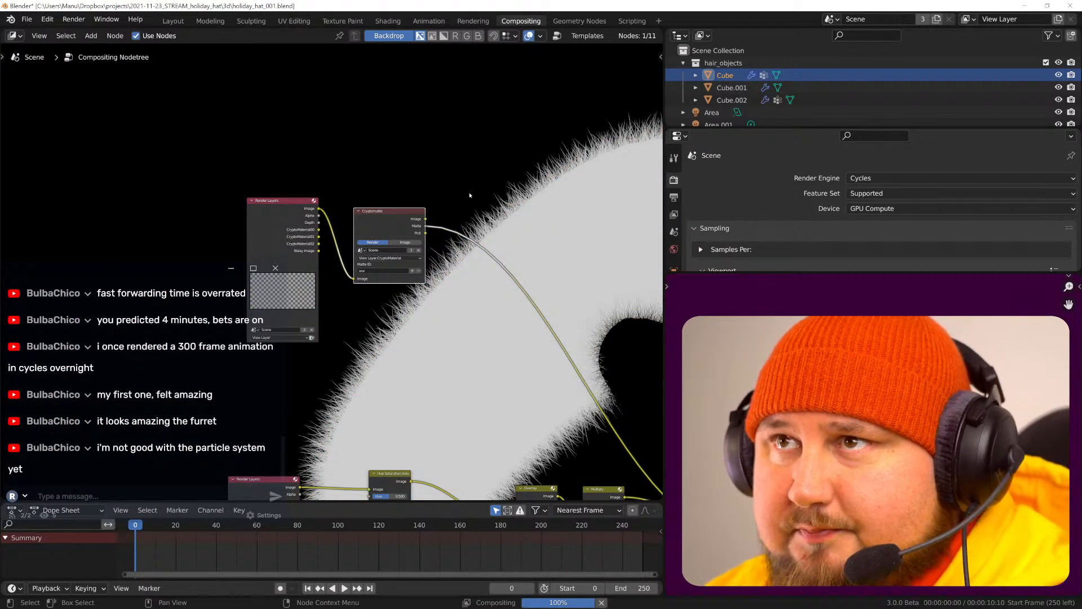
- Save the white fur mask from the Image Editor as sockpuppet_001_mask_white.png and return to the compositing node tree
{"action": "left_click", "coordinate": [294, 21]}
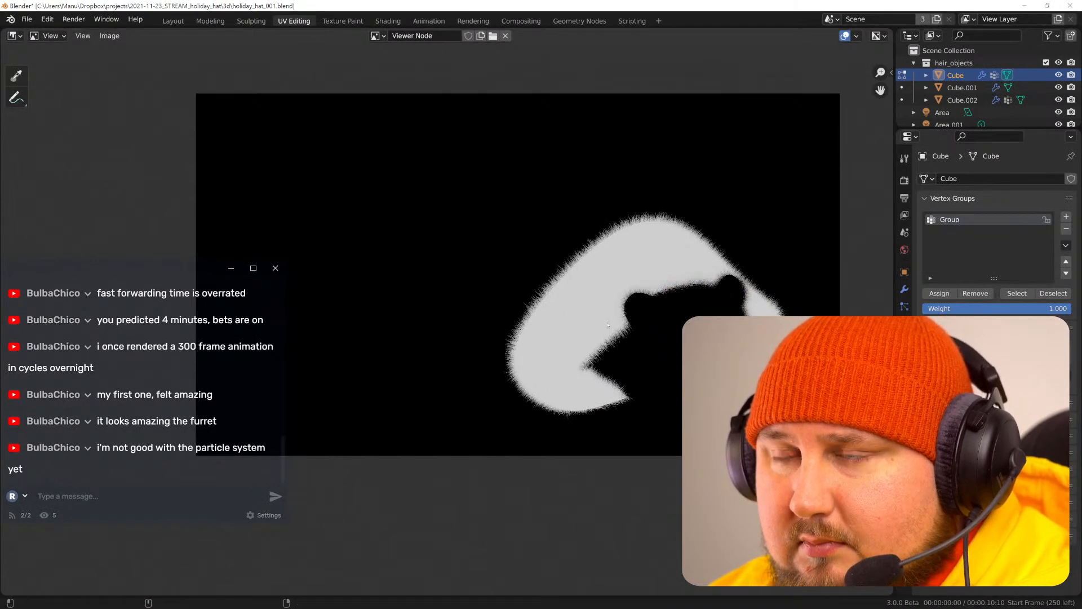
{"action": "key", "text": "shift+alt+s"}
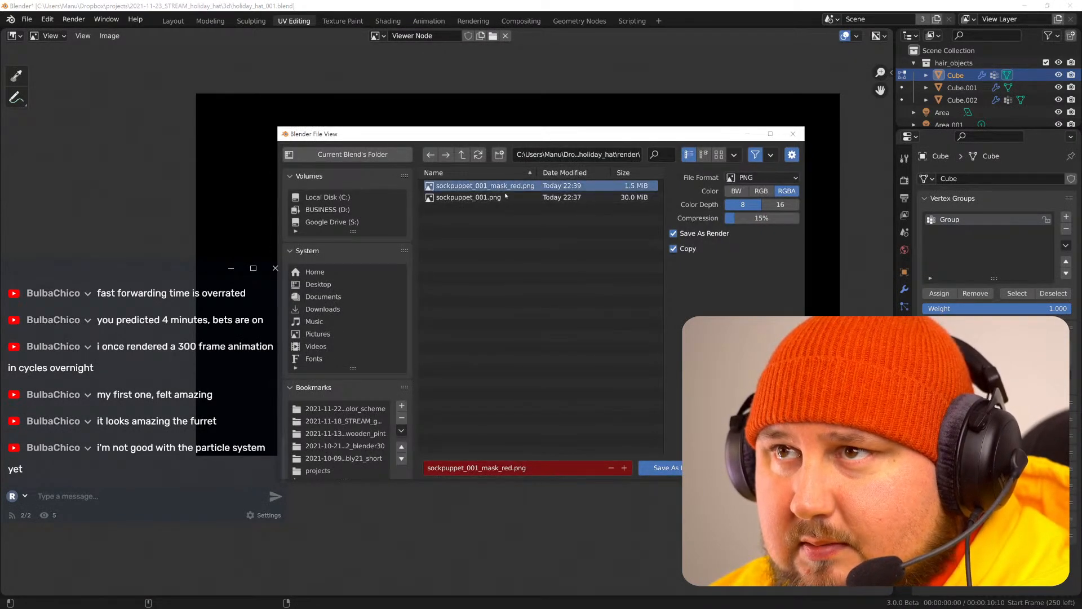
{"action": "left_click", "coordinate": [501, 467]}
{"action": "left_click", "coordinate": [501, 468]}
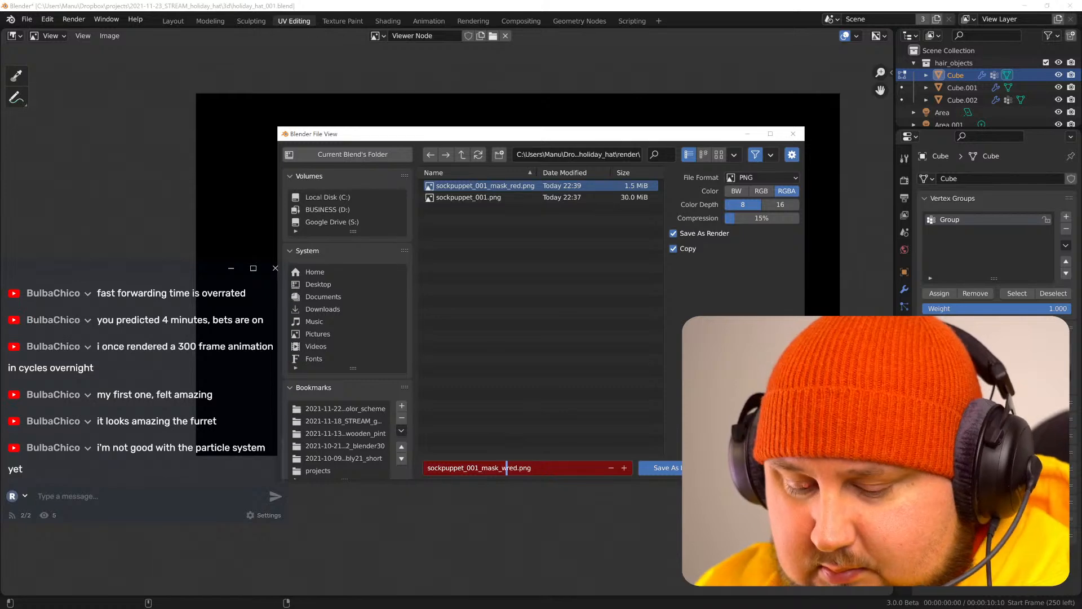
{"action": "key", "text": "Delete"}
{"action": "key", "text": "Delete"}
{"action": "key", "text": "Delete"}
{"action": "type", "text": "white"}
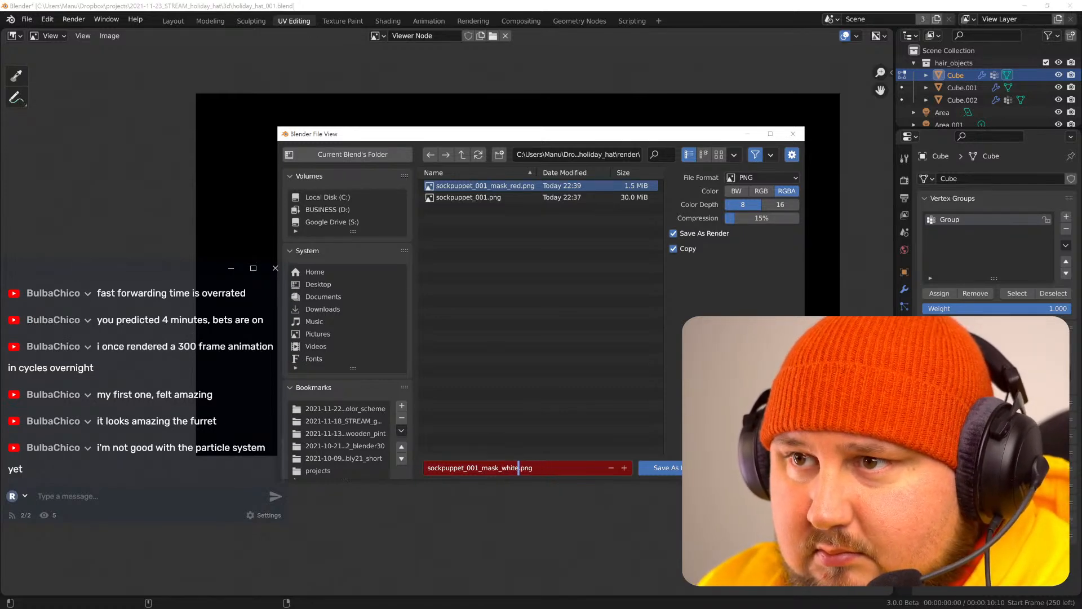
{"action": "left_click", "coordinate": [674, 467]}
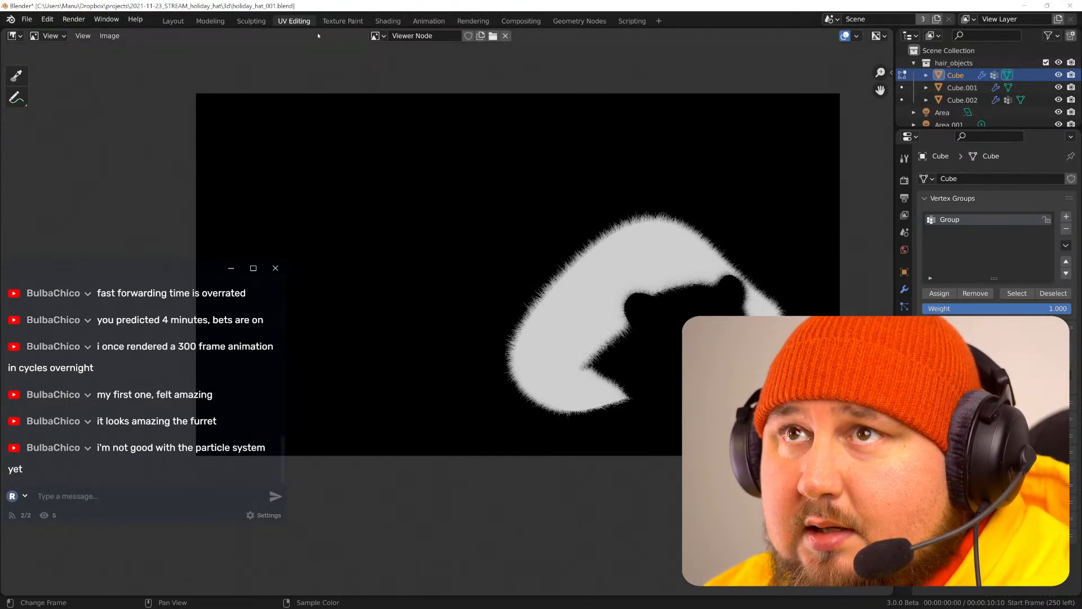
{"action": "left_click", "coordinate": [522, 21]}
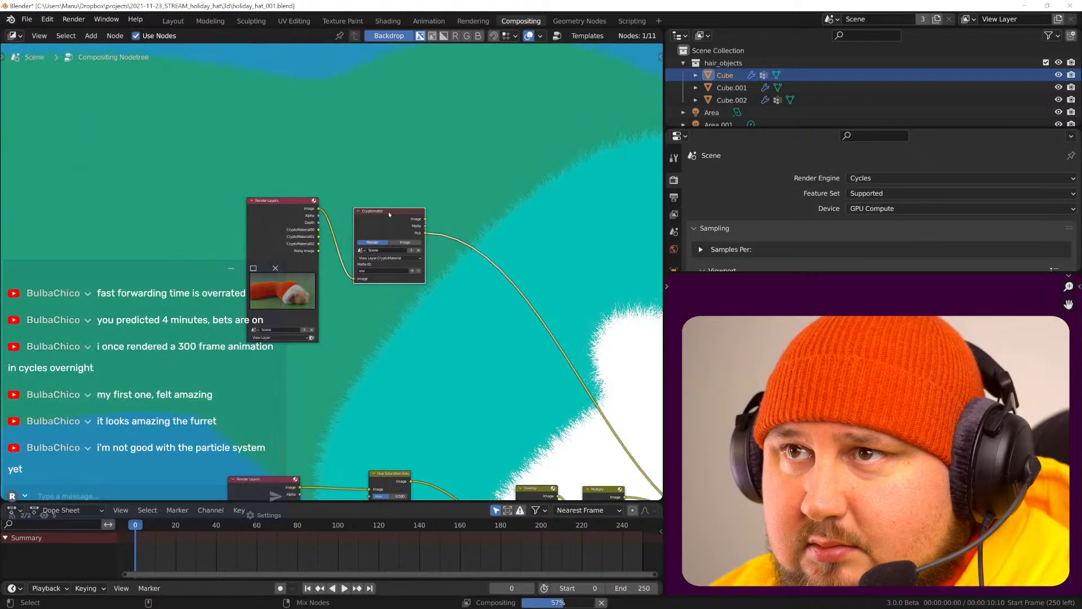
- Replace the ww matte in the Cryptomatte node with the picked ferret material and view its Matte output
{"action": "left_click", "coordinate": [420, 271]}
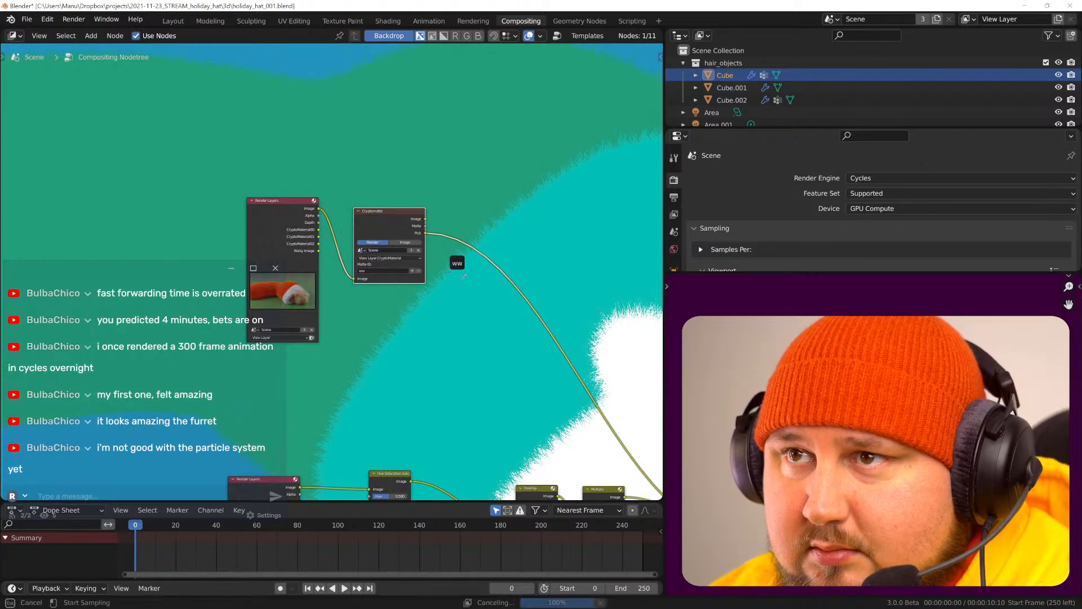
{"action": "middle_click_drag", "start_coordinate": [510, 407], "coordinate": [470, 368]}
{"action": "mouse_move", "coordinate": [638, 403]}
{"action": "middle_mouse_down", "text": "shift"}
{"action": "mouse_move", "coordinate": [580, 328]}
{"action": "mouse_move", "coordinate": [623, 396]}
{"action": "middle_mouse_up", "text": "shift"}
{"action": "middle_click_drag", "start_coordinate": [648, 355], "coordinate": [448, 208], "text": "alt"}
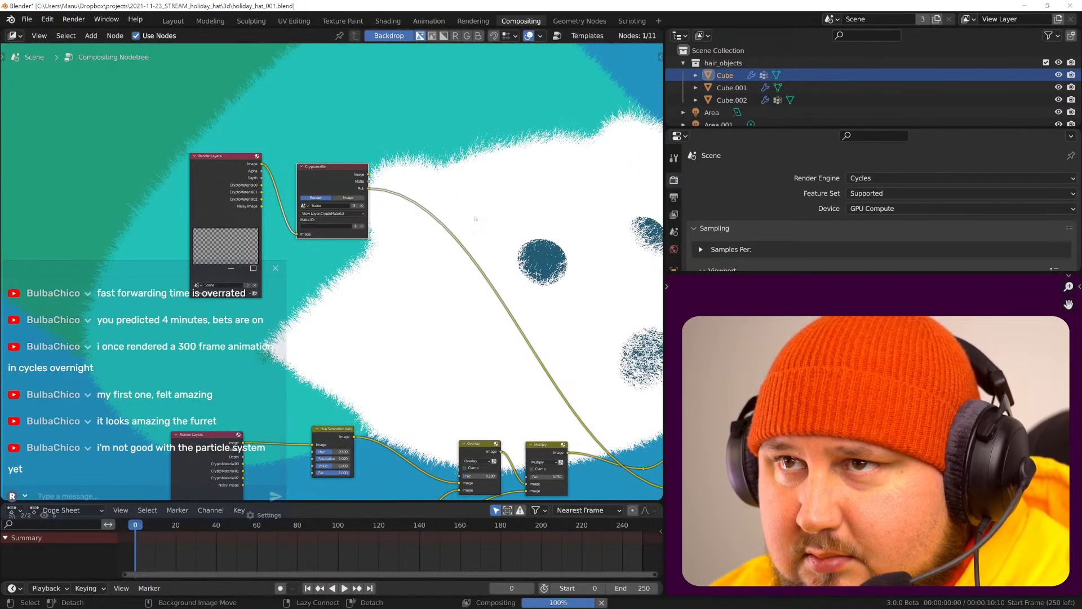
{"action": "left_click", "coordinate": [355, 228]}
{"action": "left_click", "coordinate": [465, 307]}
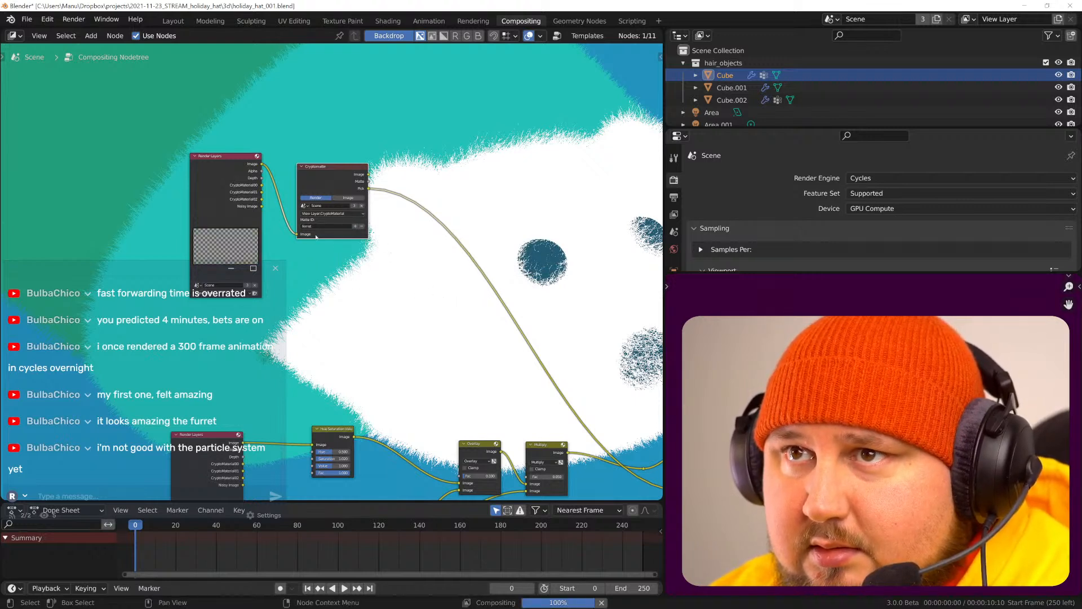
{"action": "left_click", "coordinate": [327, 167], "text": "ctrl+shift"}
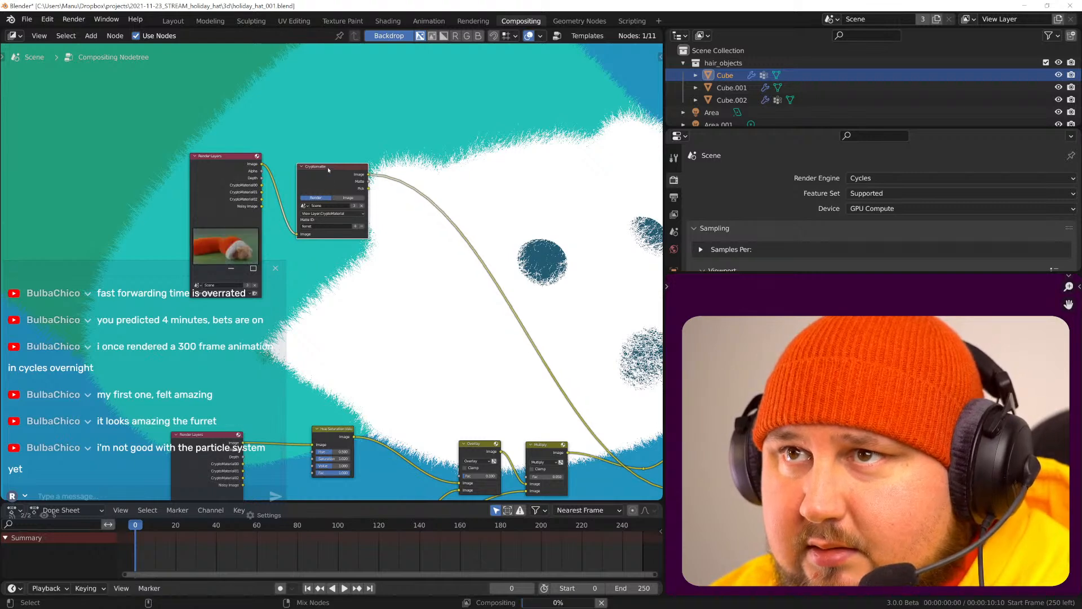
{"action": "left_click", "coordinate": [327, 167], "text": "ctrl+shift"}
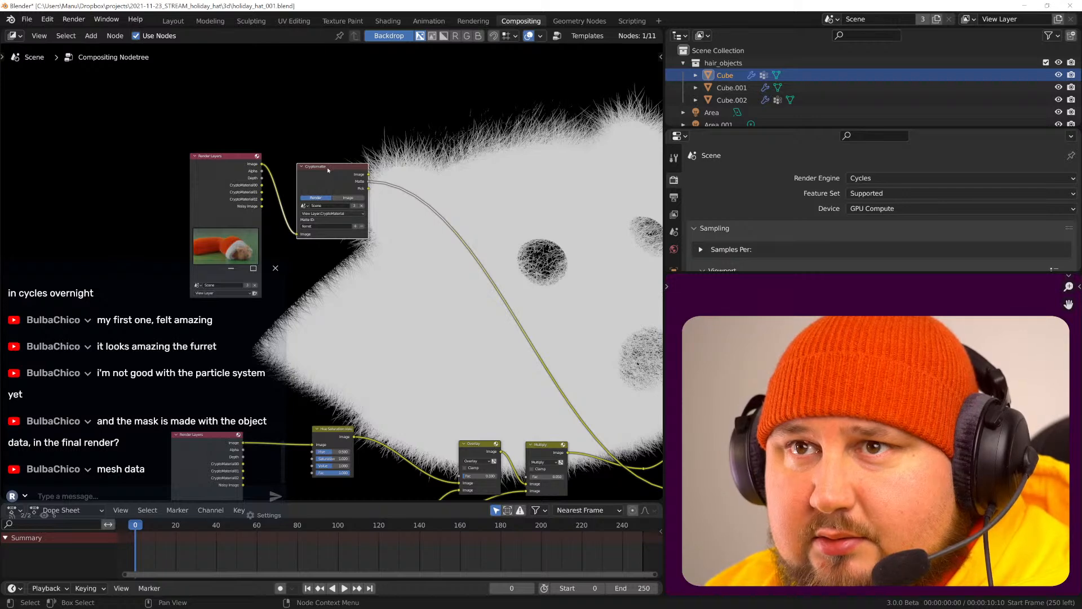
- Examine which Cryptomatte passes are enabled in the view layer's properties, collapsing the View Layer, Data and Light sections
{"action": "scroll", "coordinate": [389, 194], "scroll_direction": "up", "scroll_amount": 3}
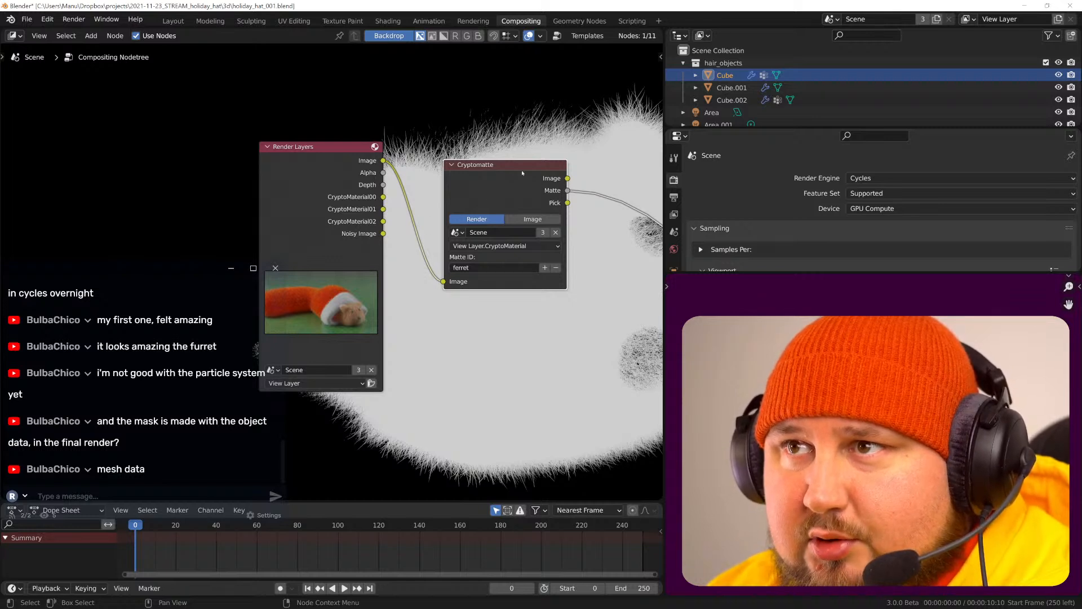
{"action": "left_click", "coordinate": [674, 214]}
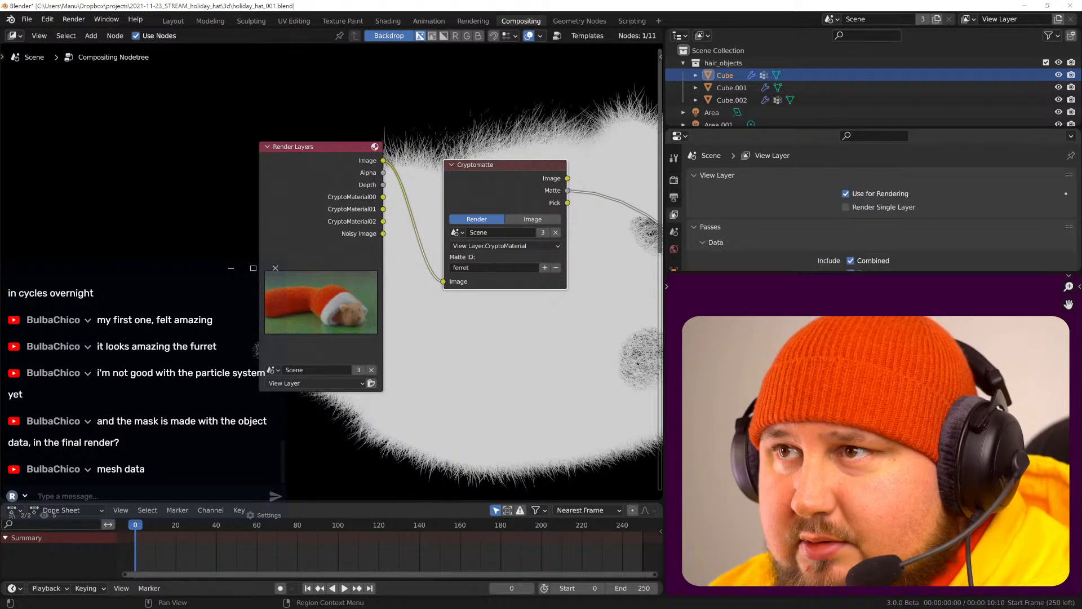
{"action": "left_click", "coordinate": [733, 175]}
{"action": "left_click", "coordinate": [733, 192]}
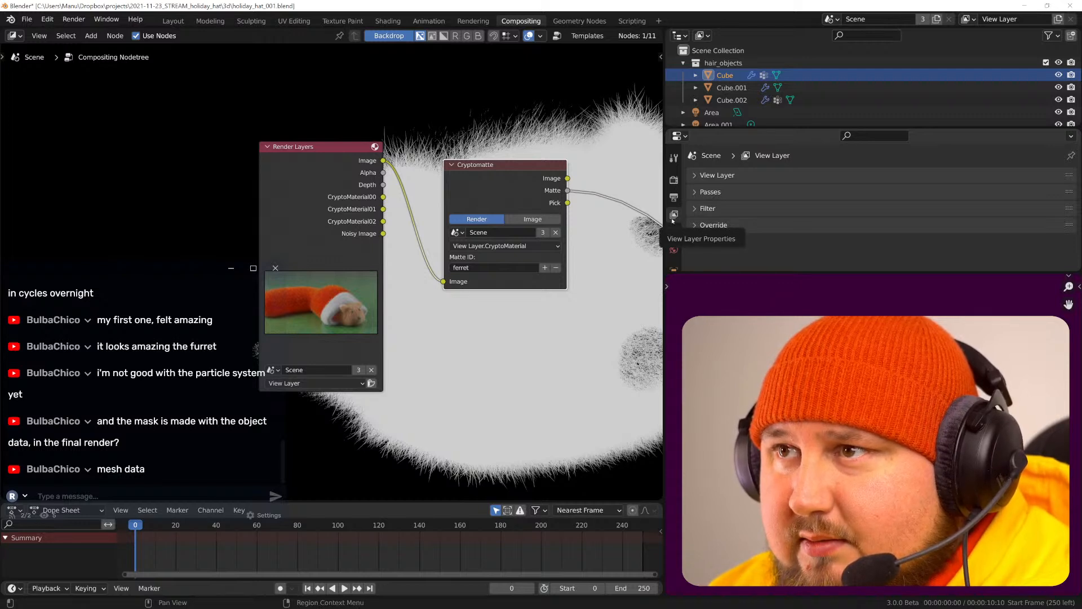
{"action": "left_click", "coordinate": [716, 192]}
{"action": "left_click", "coordinate": [732, 208]}
{"action": "left_click", "coordinate": [732, 240]}
{"action": "scroll", "coordinate": [733, 239], "scroll_direction": "down", "scroll_amount": 2}
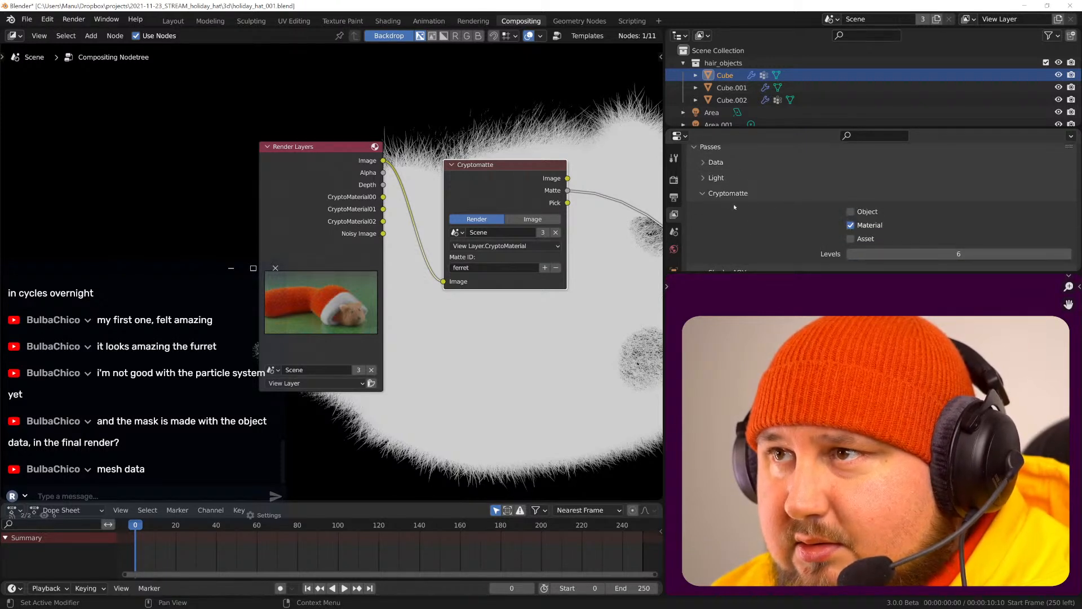
{"action": "scroll", "coordinate": [746, 198], "scroll_direction": "up", "scroll_amount": 1}
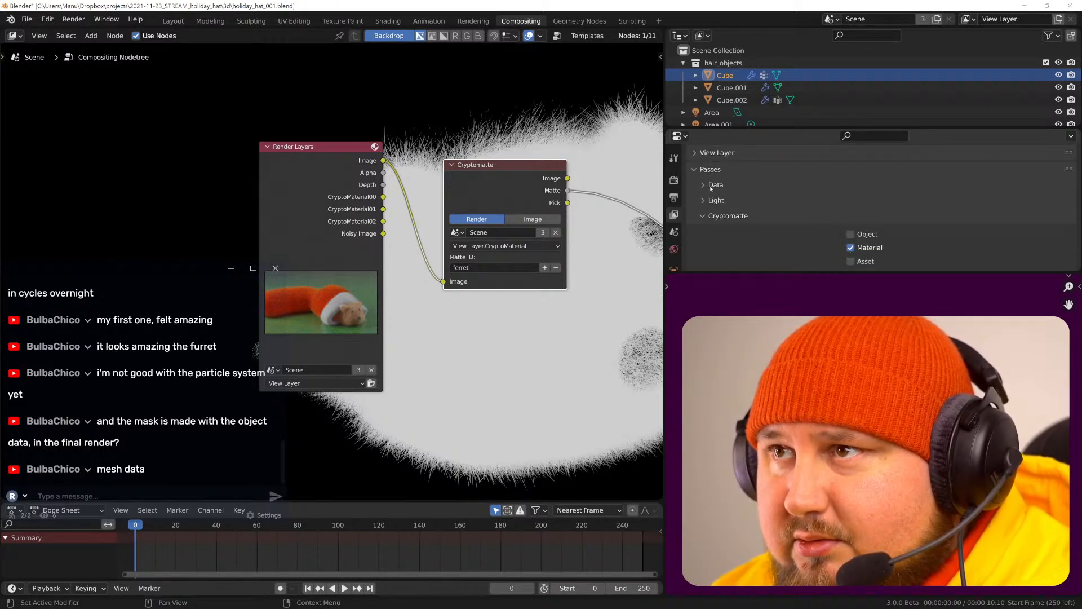
{"action": "scroll", "coordinate": [748, 220], "scroll_direction": "down", "scroll_amount": 1}
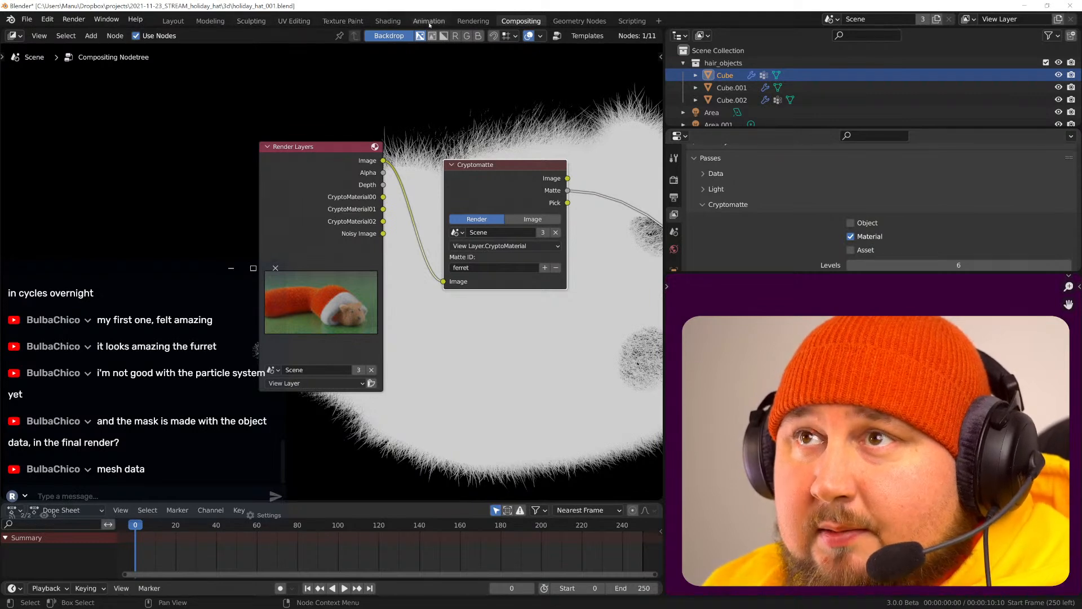
- Save the ferret mask from the Image Editor as sockpuppet_001_mask_ferret.png and return to the compositing node tree
{"action": "left_click", "coordinate": [295, 21]}
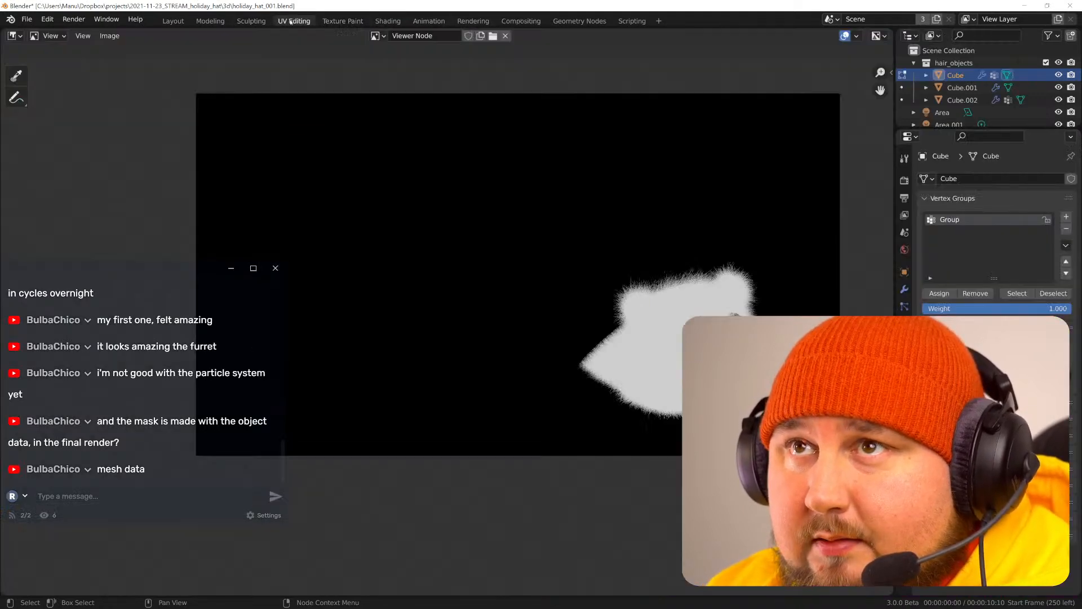
{"action": "key", "text": "shift+alt+s"}
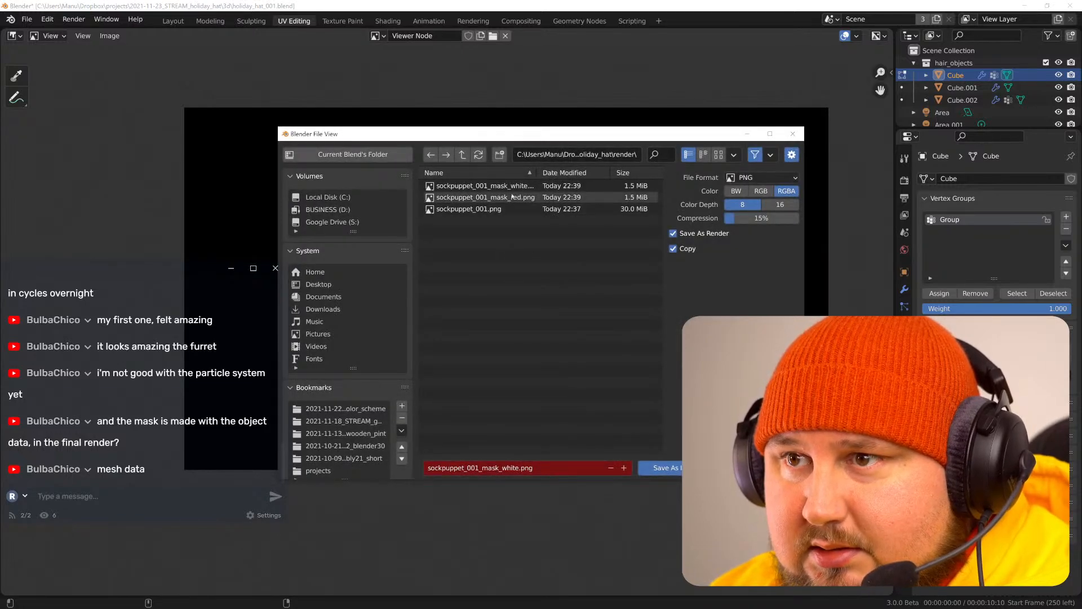
{"action": "left_click", "coordinate": [485, 186]}
{"action": "left_click", "coordinate": [499, 468]}
{"action": "left_click", "coordinate": [498, 468]}
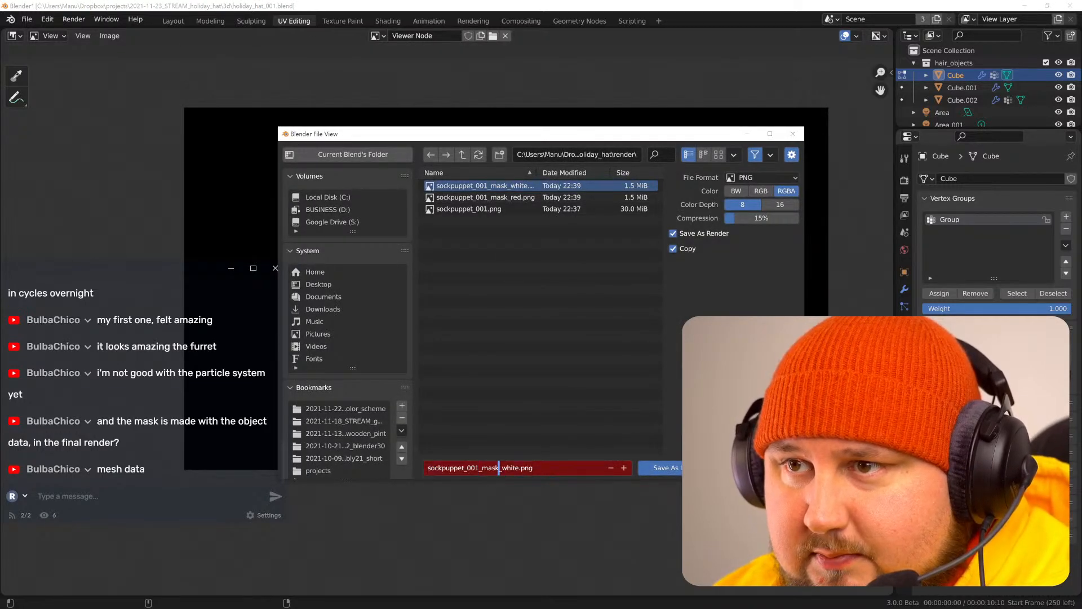
{"action": "type", "text": "_ferret"}
{"action": "key", "text": "Delete"}
{"action": "key", "text": "Delete"}
{"action": "key", "text": "Delete"}
{"action": "key", "text": "Delete"}
{"action": "key", "text": "Delete"}
{"action": "key", "text": "Return"}
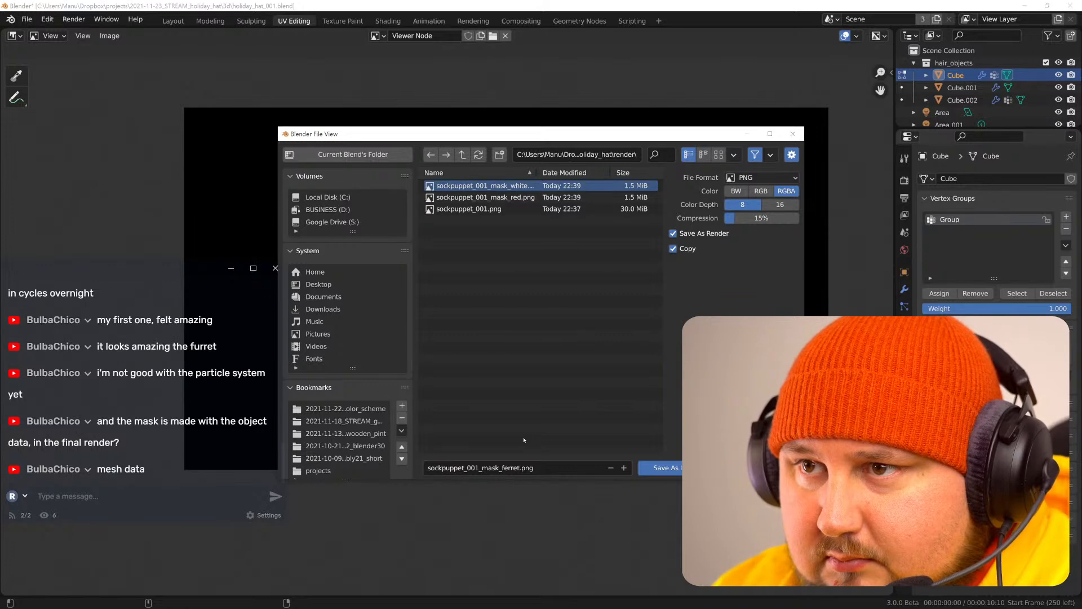
{"action": "left_click", "coordinate": [666, 468]}
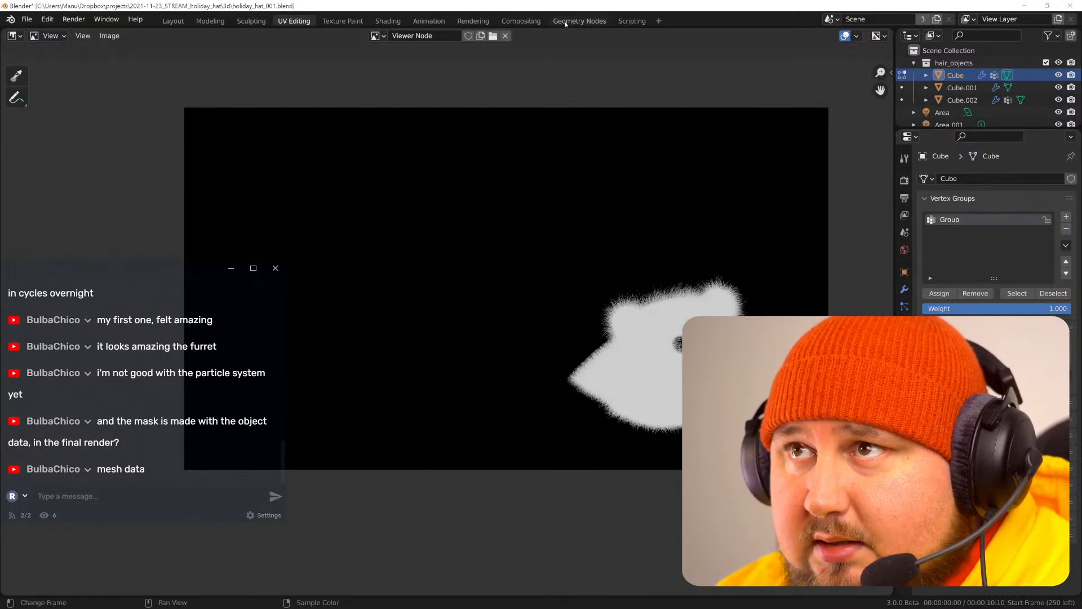
{"action": "left_click", "coordinate": [521, 21]}
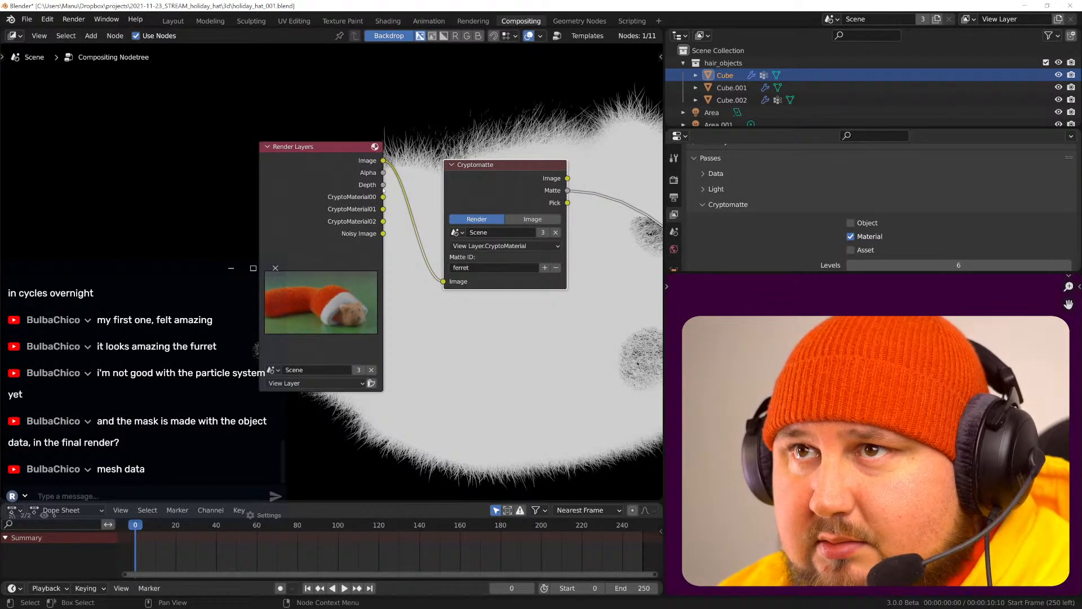
- Replace the ferret matte in the Cryptomatte node with the picked background material Material.004 and view its Matte output
{"action": "left_click", "coordinate": [514, 175], "text": "ctrl+shift"}
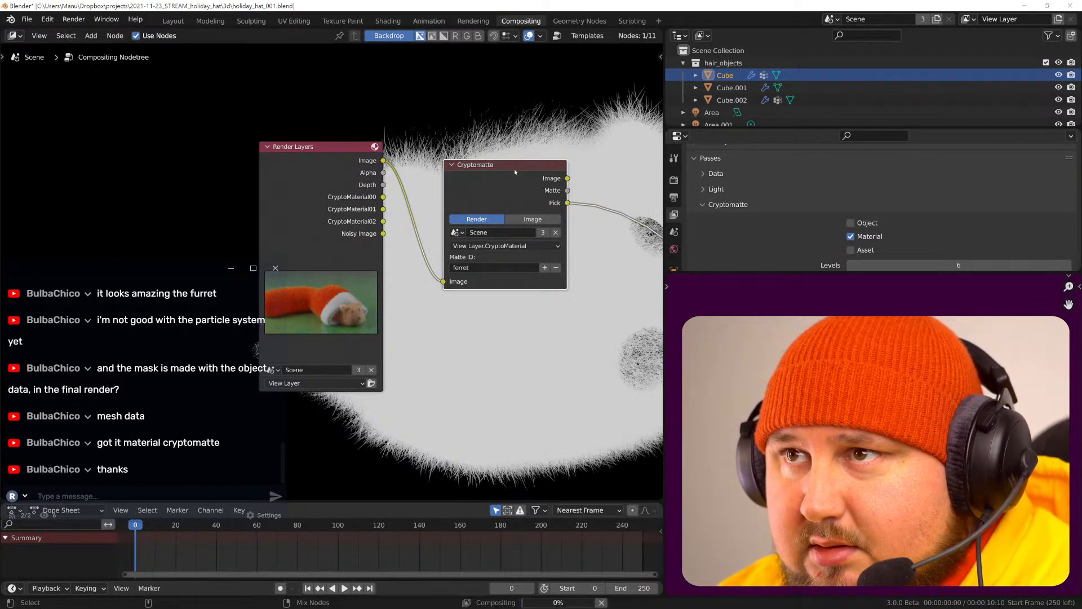
{"action": "scroll", "coordinate": [539, 238], "scroll_direction": "down", "scroll_amount": 2}
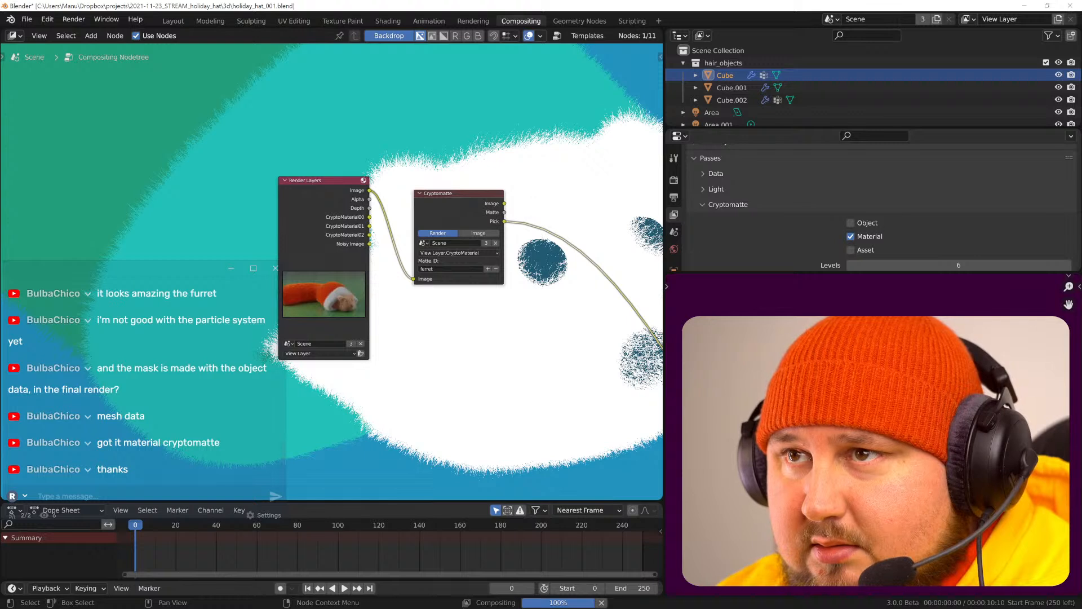
{"action": "scroll", "coordinate": [558, 236], "scroll_direction": "down", "scroll_amount": 5, "text": "alt"}
{"action": "scroll", "coordinate": [558, 236], "scroll_direction": "up", "scroll_amount": 2, "text": "alt"}
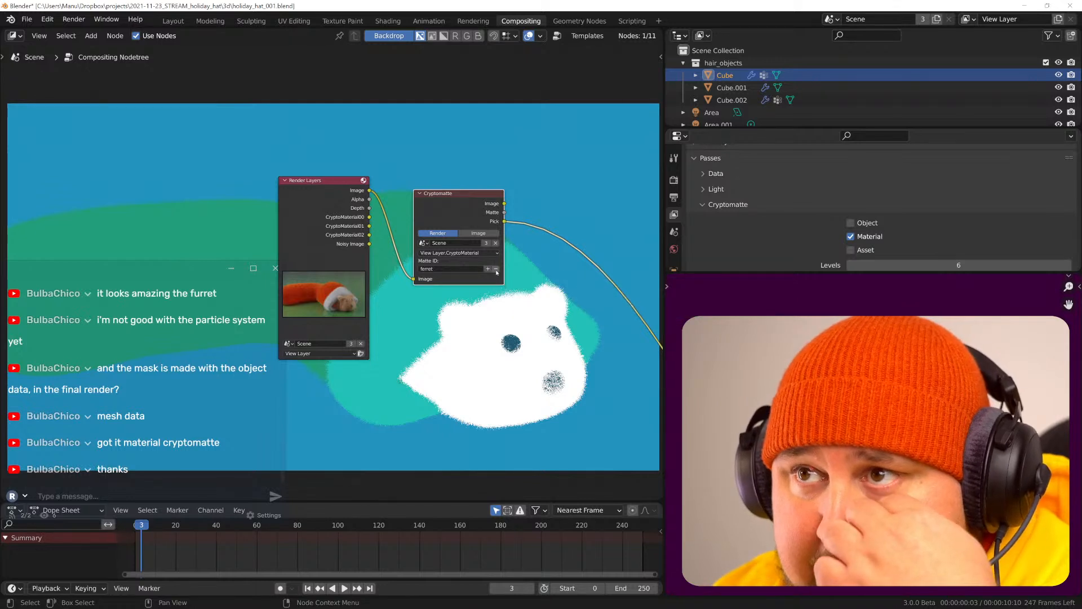
{"action": "left_click", "coordinate": [499, 270]}
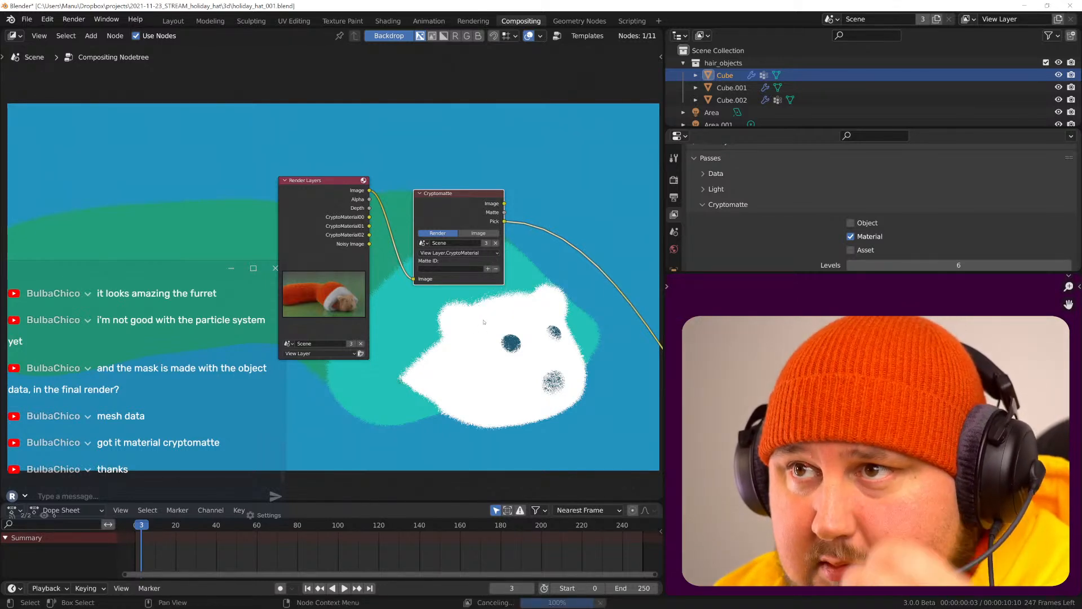
{"action": "left_click", "coordinate": [488, 270]}
{"action": "left_click", "coordinate": [552, 206]}
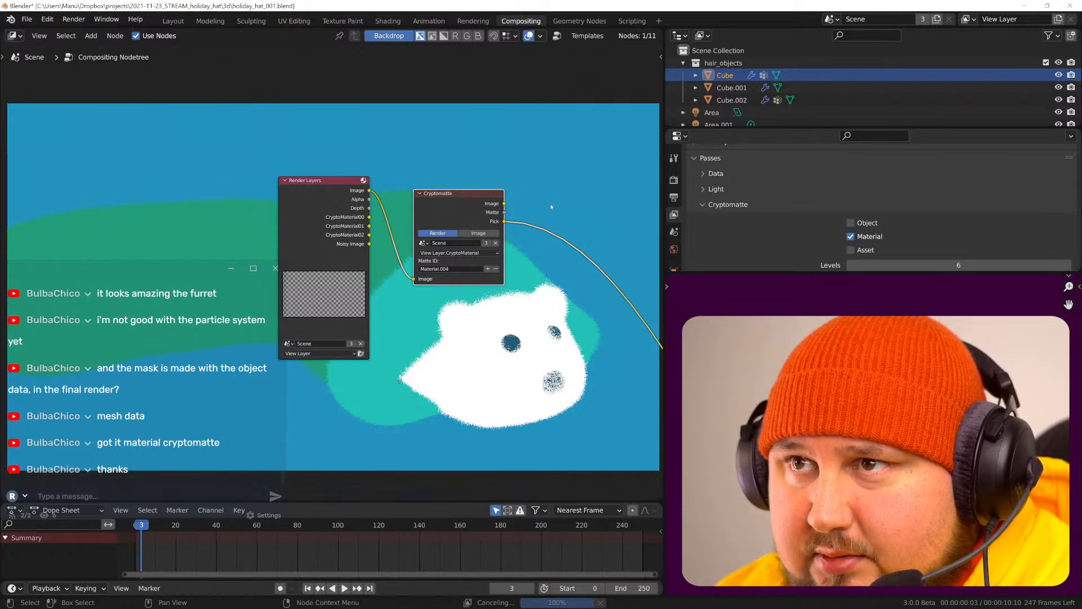
{"action": "left_click", "coordinate": [470, 195], "text": "ctrl+shift"}
{"action": "left_click", "coordinate": [470, 196], "text": "ctrl+shift"}
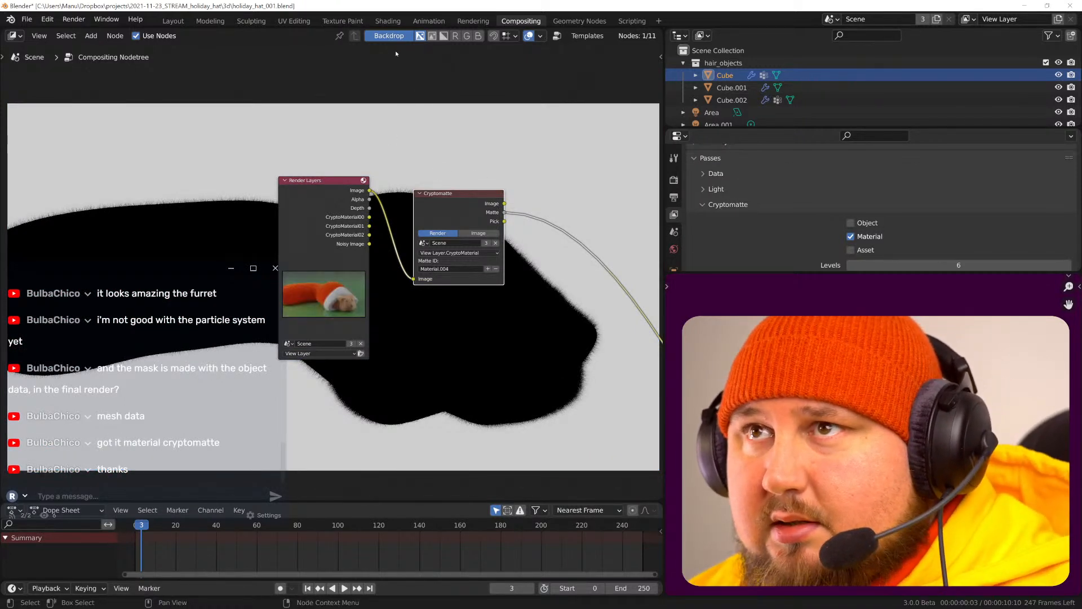
- Open the file saving dialog for the background mask from the Image Editor of the UV Editing workspace
{"action": "left_click", "coordinate": [294, 22]}
{"action": "key", "text": "shift+alt+s"}
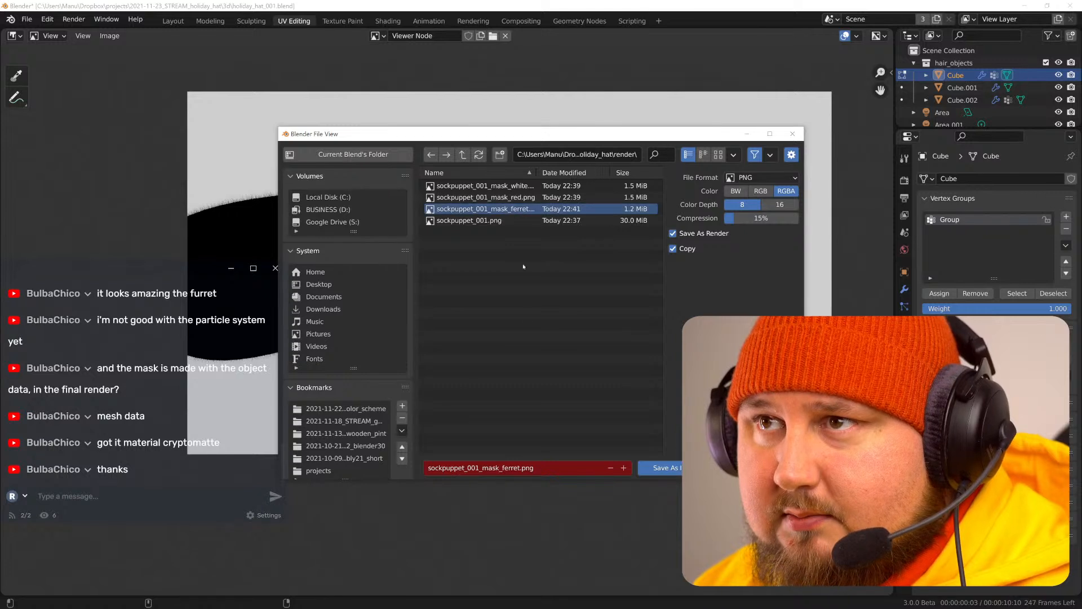
- Save the background mask image as sockpuppet_001_mask_bg.png in the render folder
{"action": "left_click", "coordinate": [509, 470]}
{"action": "left_click", "coordinate": [499, 468]}
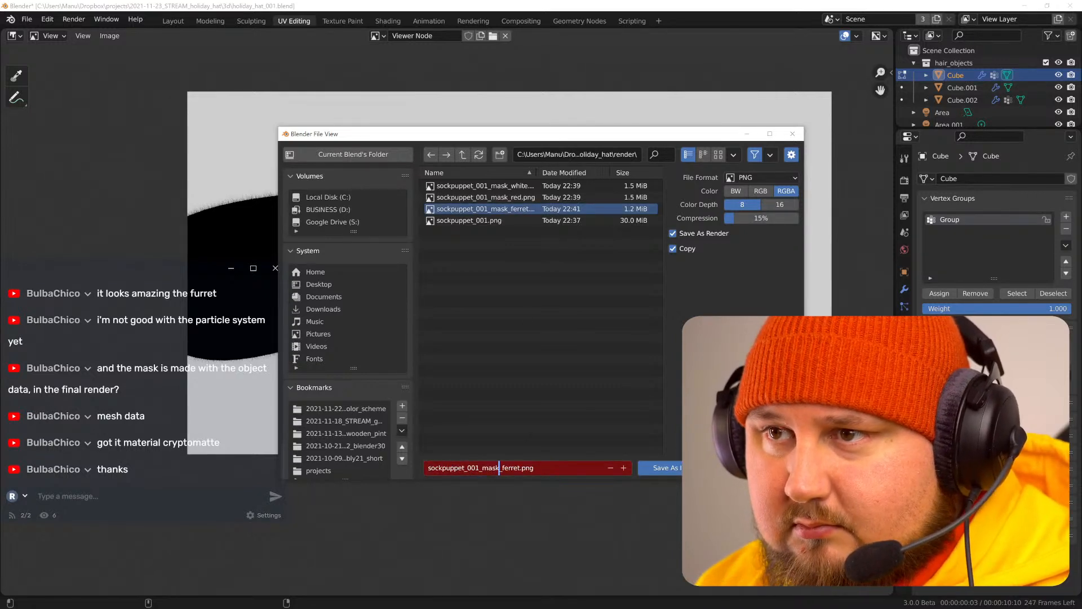
{"action": "key", "text": "Right"}
{"action": "key", "text": "Delete"}
{"action": "key", "text": "Delete"}
{"action": "type", "text": "bg"}
{"action": "key", "text": "Delete"}
{"action": "key", "text": "Delete"}
{"action": "key", "text": "Delete"}
{"action": "key", "text": "Delete"}
{"action": "key", "text": "Return"}
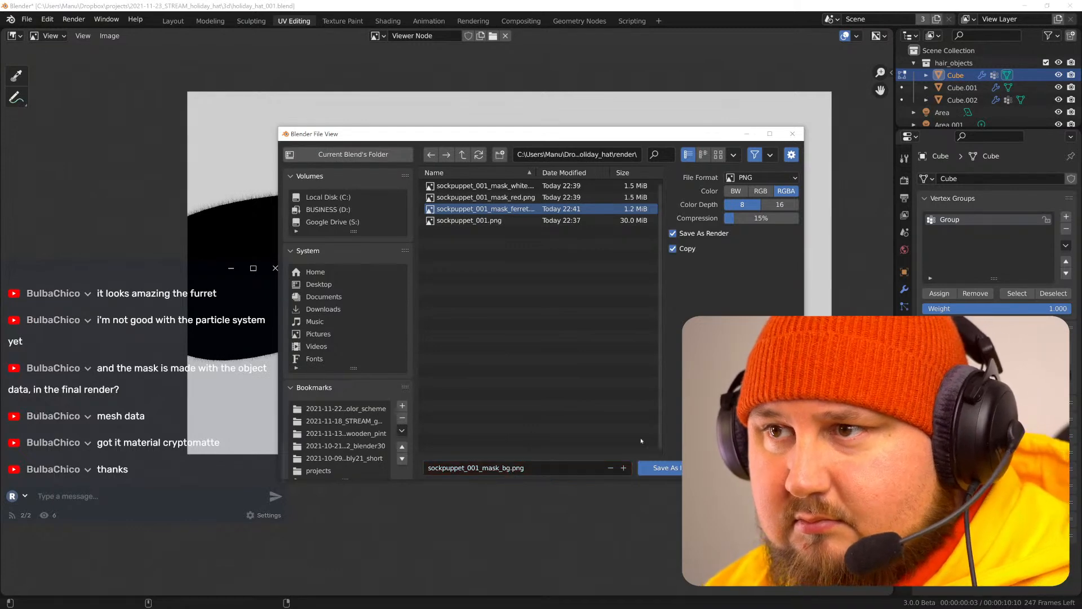
{"action": "left_click", "coordinate": [669, 468]}
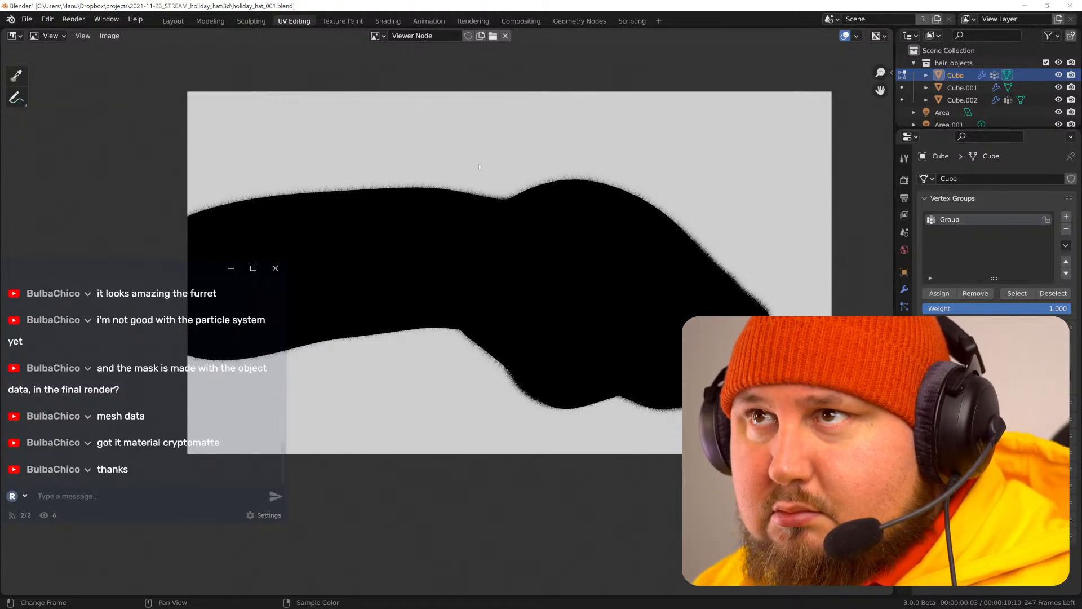
- Preview the Cryptomatte node's Pick output in the compositor backdrop and examine the eye and nose areas
{"action": "left_click", "coordinate": [530, 20]}
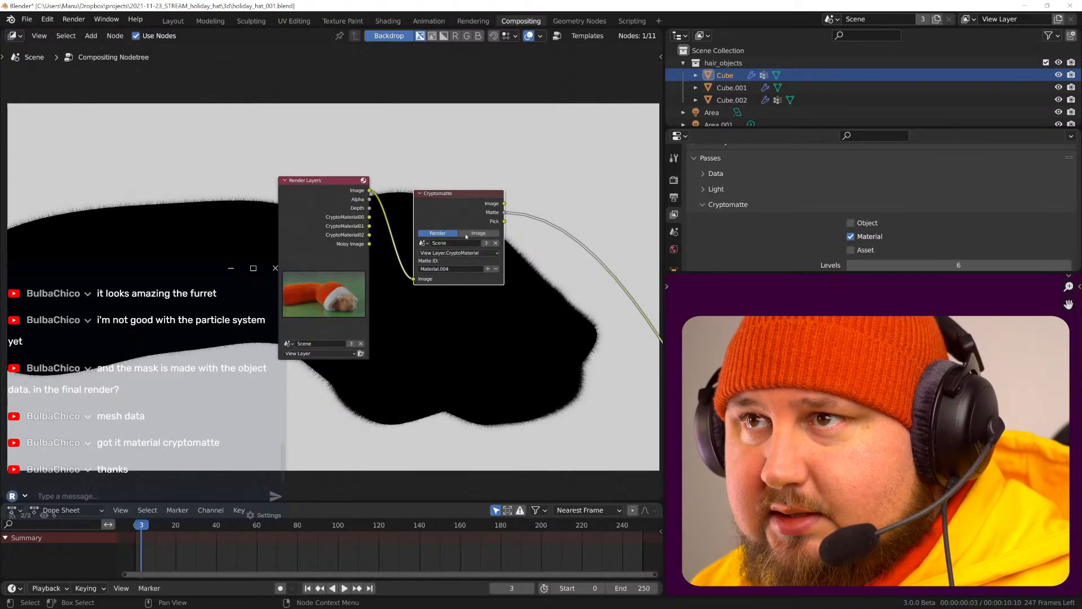
{"action": "left_click", "coordinate": [480, 211], "text": "ctrl+shift"}
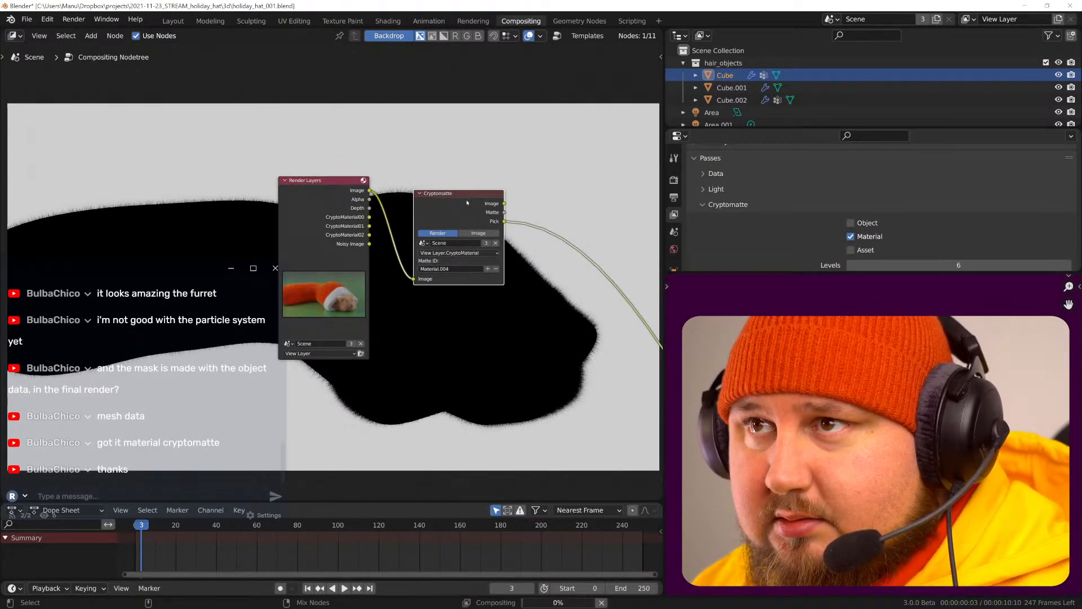
{"action": "left_click", "coordinate": [496, 269]}
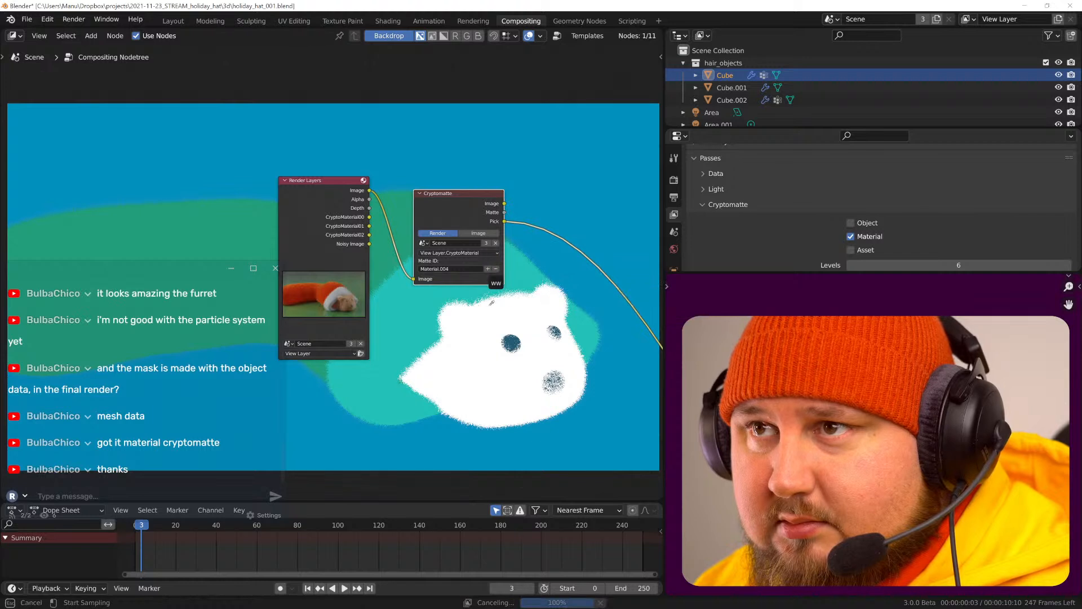
{"action": "left_click", "coordinate": [479, 332]}
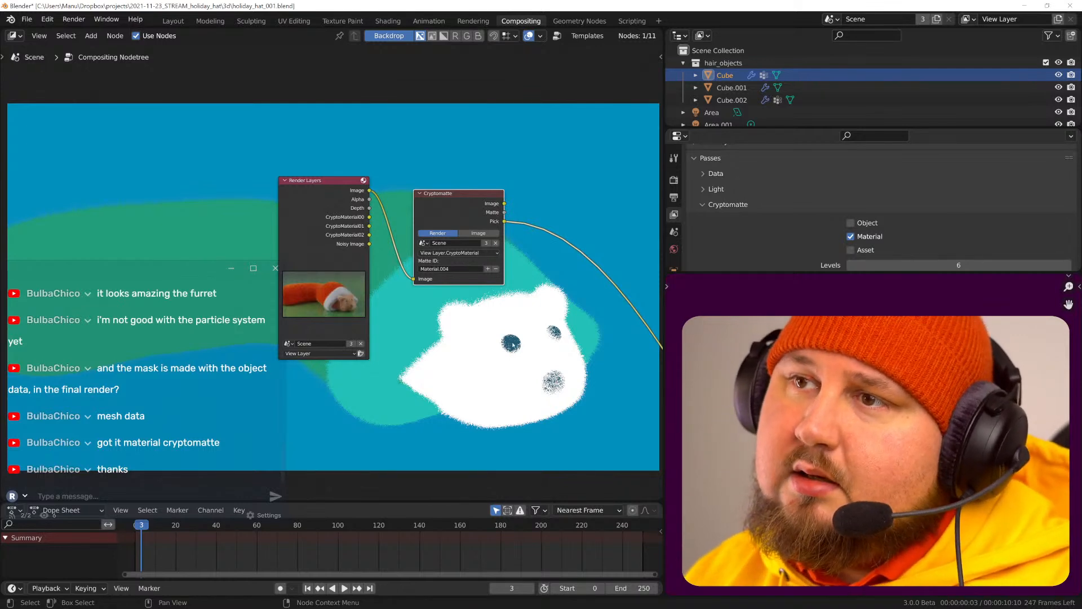
{"action": "middle_click_drag", "start_coordinate": [514, 345], "coordinate": [480, 332]}
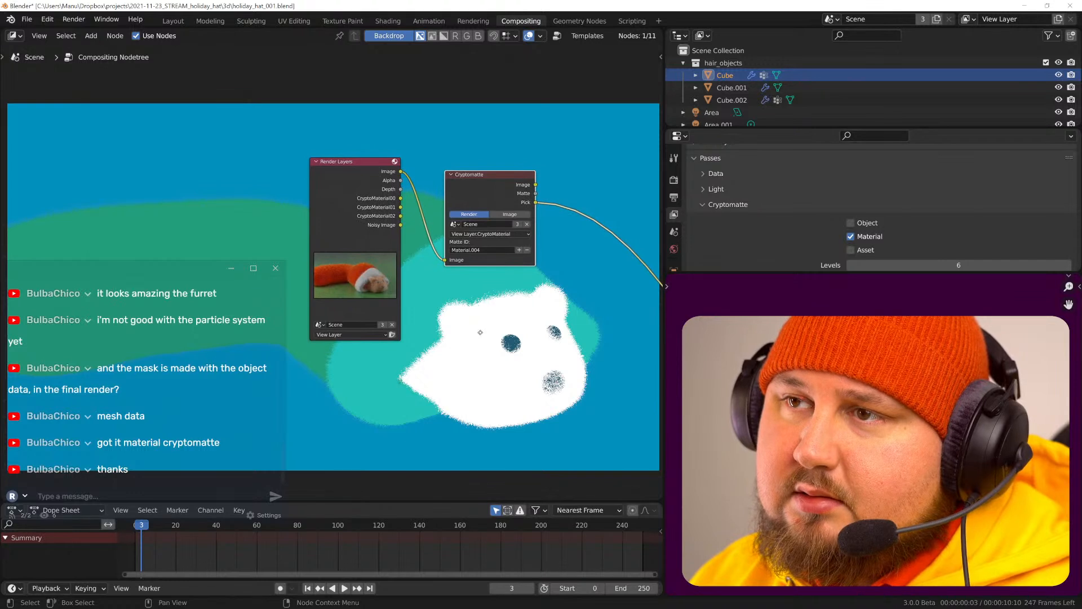
{"action": "middle_click_drag", "start_coordinate": [583, 340], "coordinate": [623, 349]}
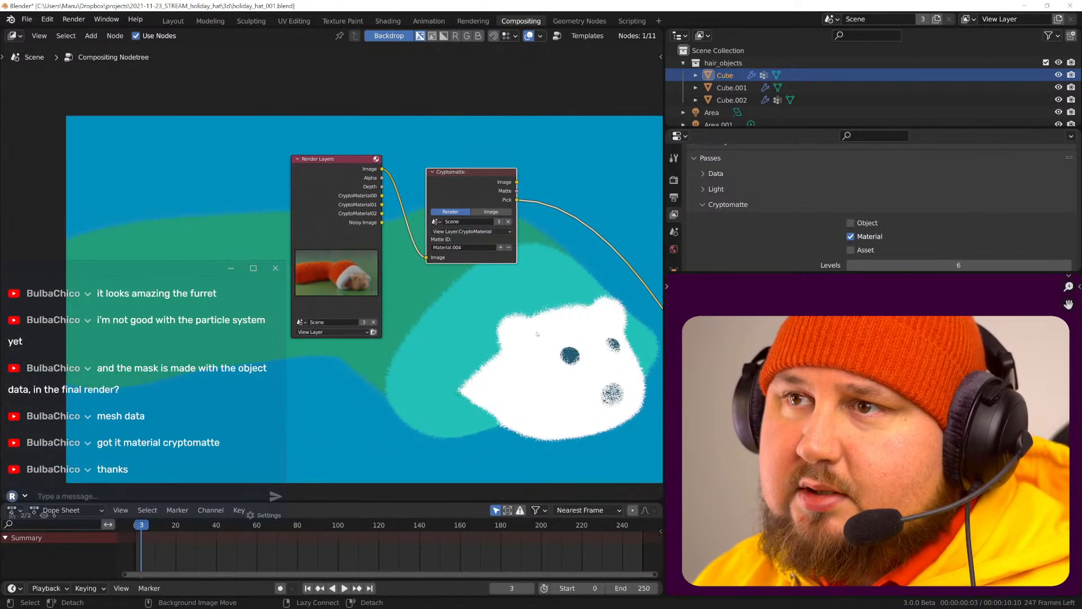
- Save the current scene, and save an incremented copy as holiday_hat_002.blend
{"action": "left_click", "coordinate": [173, 21]}
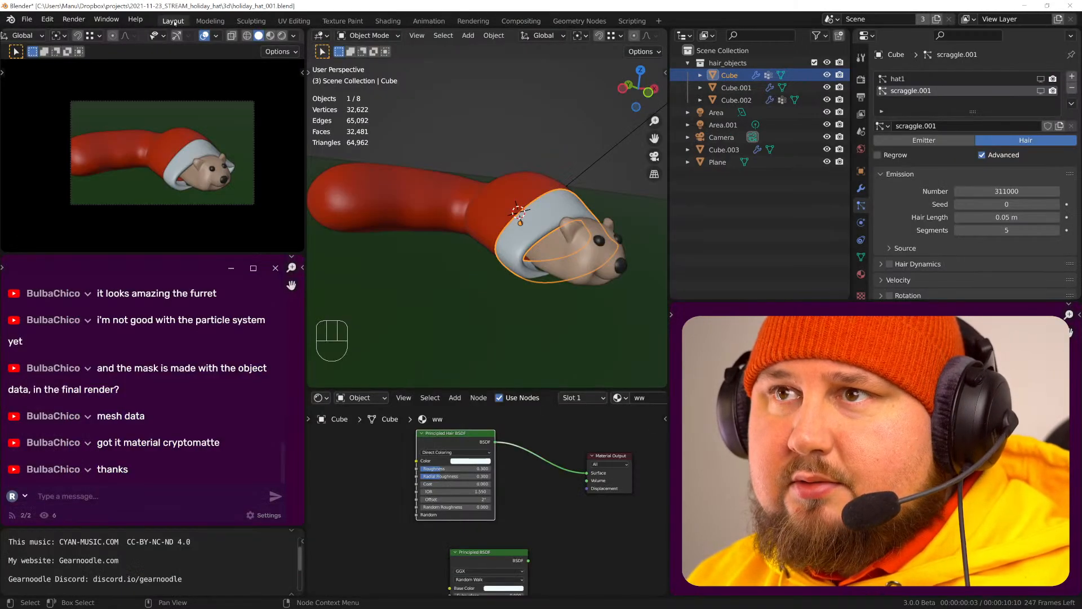
{"action": "key", "text": "ctrl+s"}
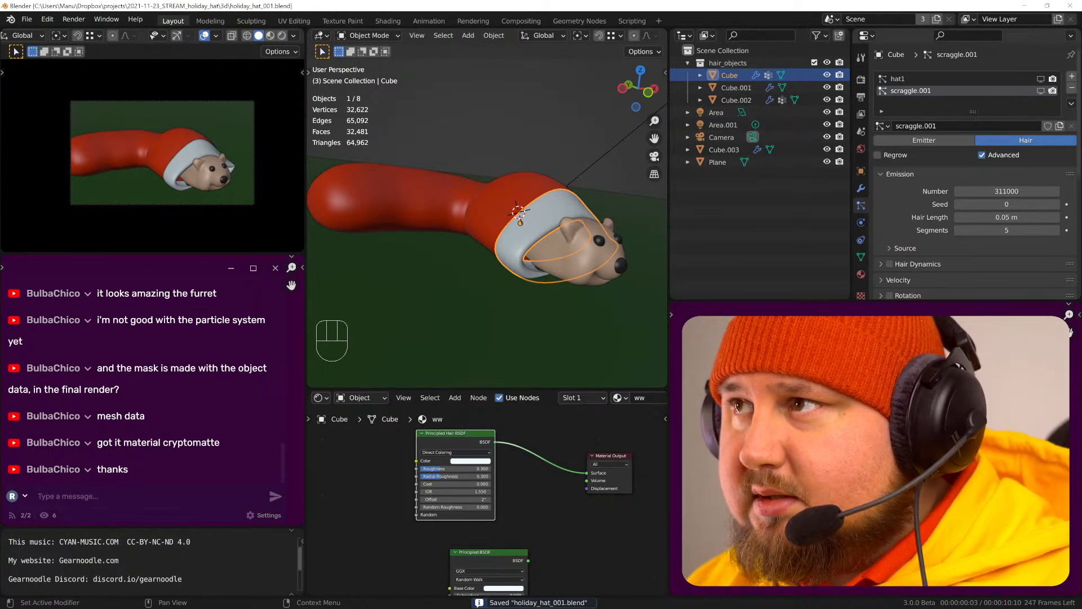
{"action": "key", "text": "ctrl+shift+s"}
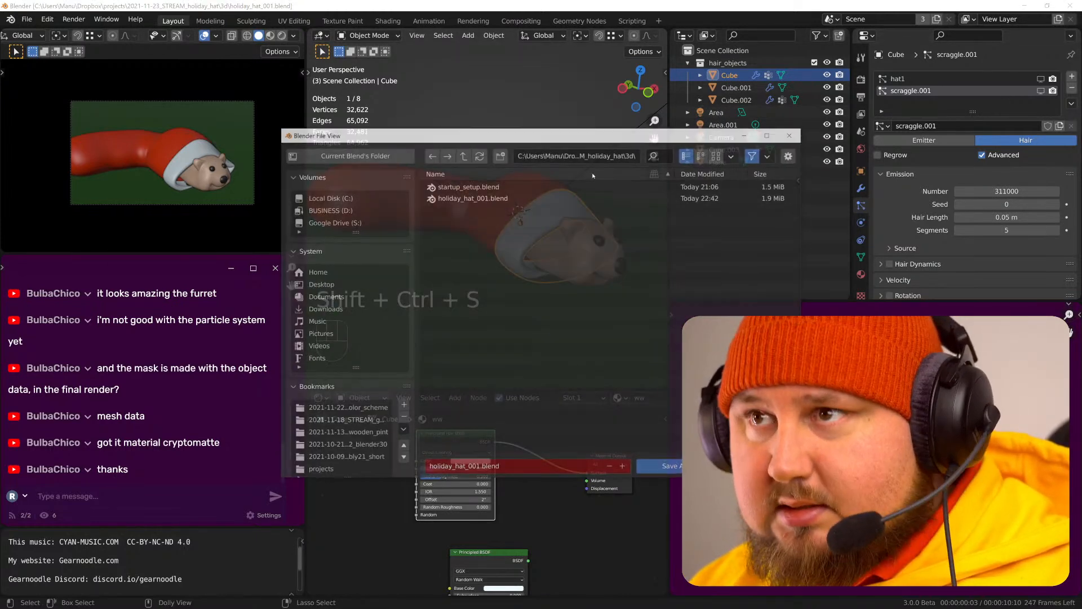
{"action": "left_click", "coordinate": [622, 469]}
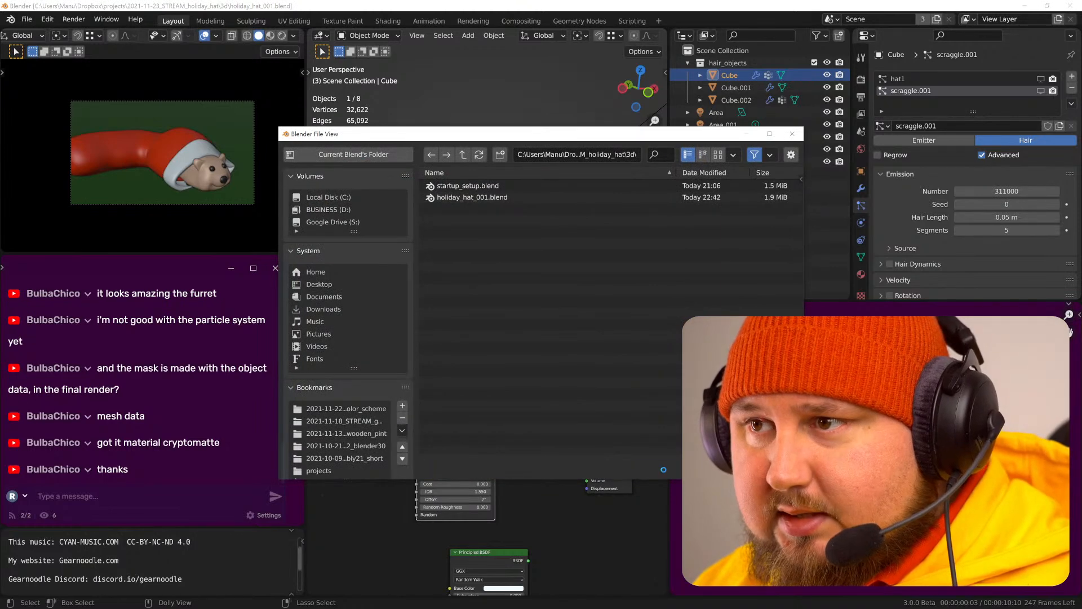
{"action": "left_click", "coordinate": [663, 468]}
- Disable render visibility for the hair particle systems on the hat trim, red hat and ferret, and select the eyes and nose
{"action": "left_click_drag", "start_coordinate": [1053, 79], "coordinate": [1052, 92]}
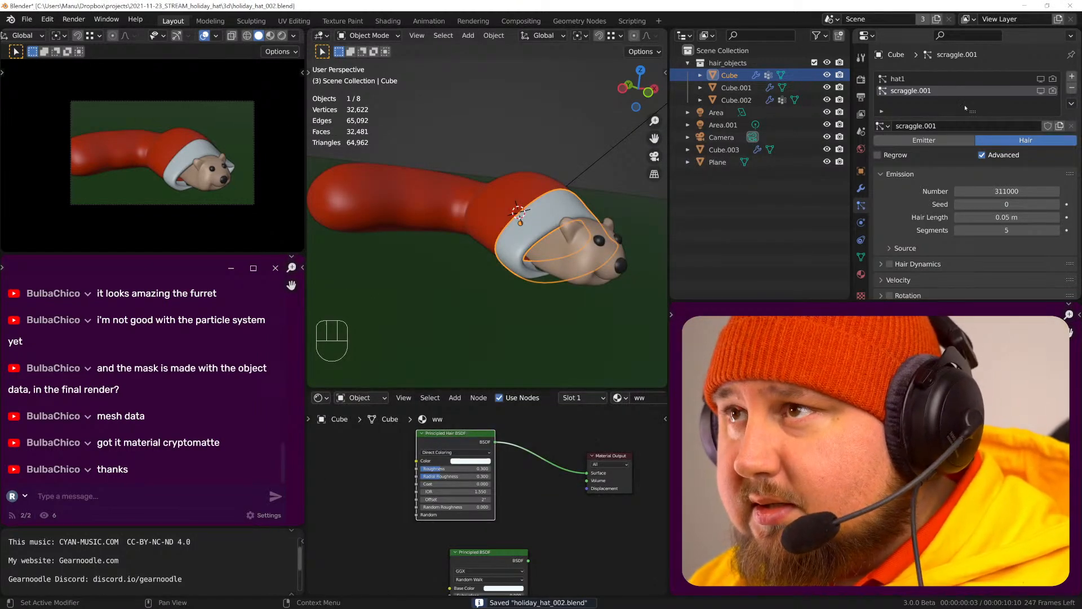
{"action": "left_click", "coordinate": [534, 232]}
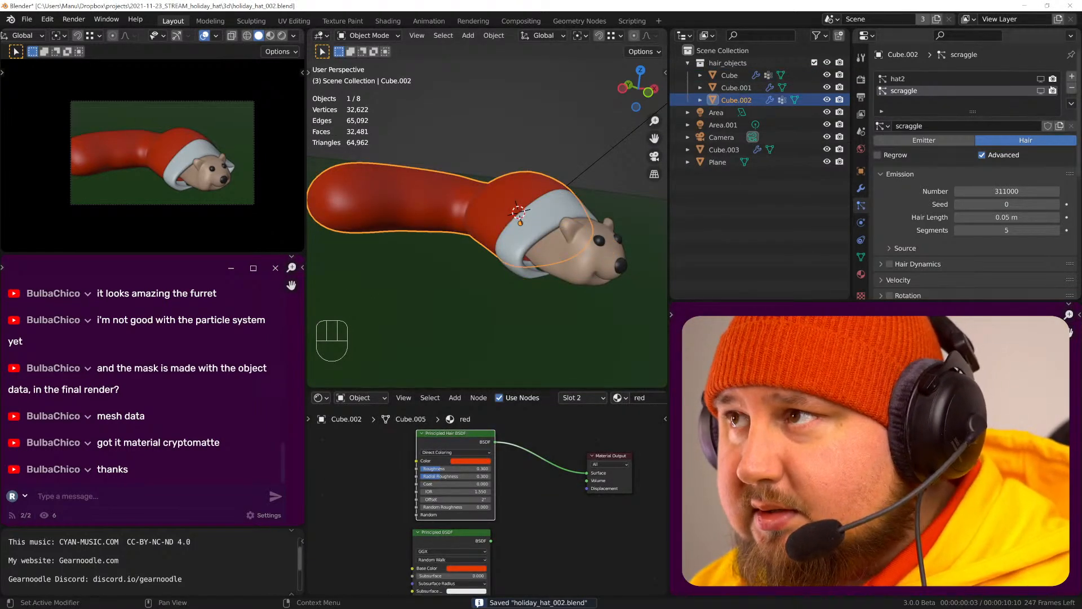
{"action": "left_click", "coordinate": [535, 232]}
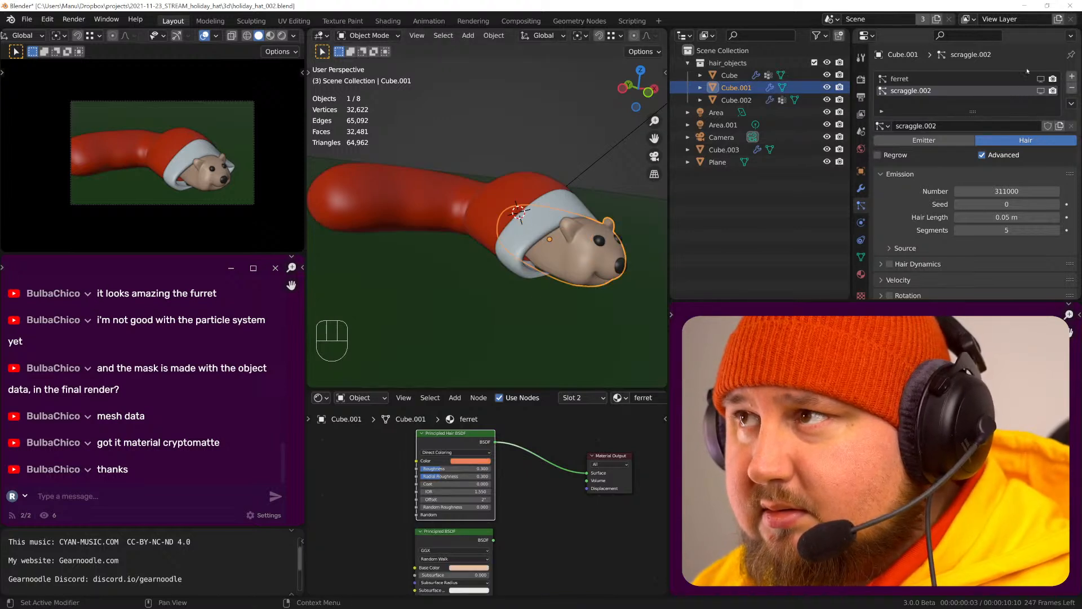
{"action": "left_click", "coordinate": [616, 241]}
- Set a render region around the ferret's head in the camera view, render the frame and inspect the result
{"action": "key", "text": "ctrl"}
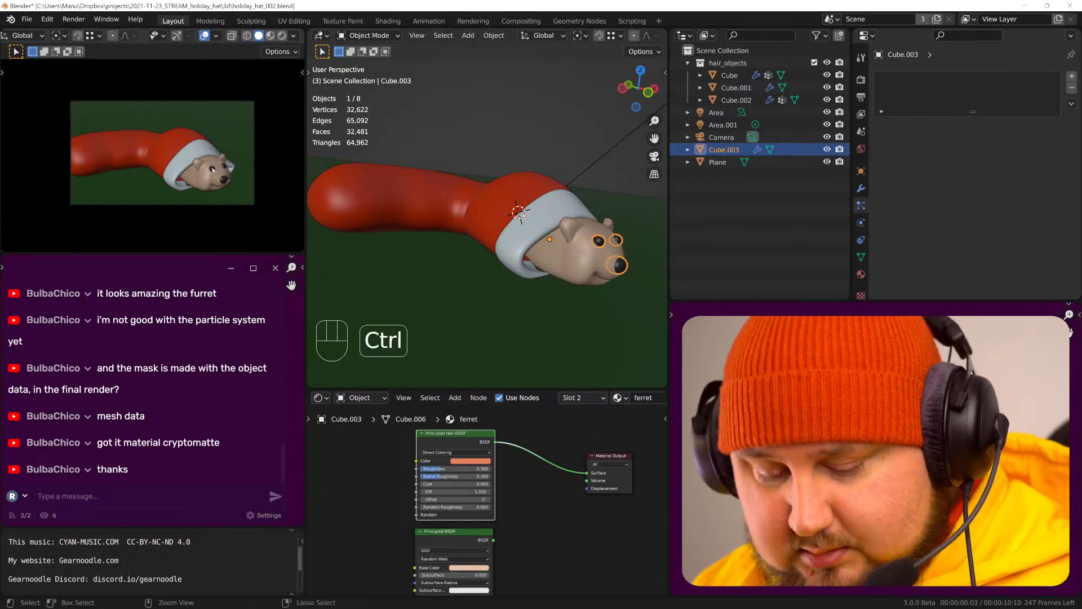
{"action": "key", "text": "ctrl+b"}
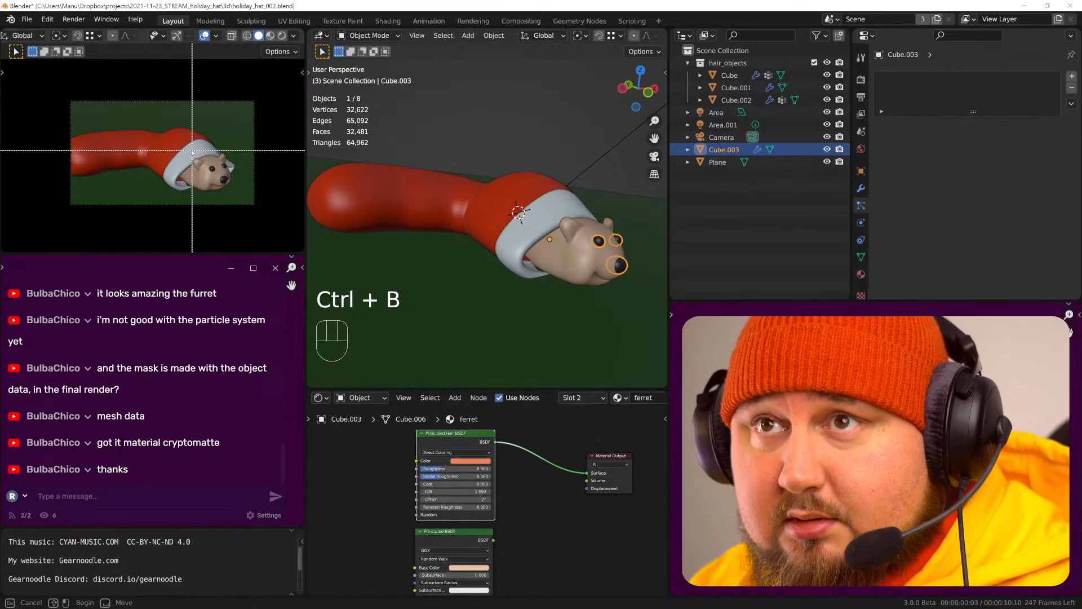
{"action": "left_click_drag", "start_coordinate": [216, 165], "coordinate": [242, 200]}
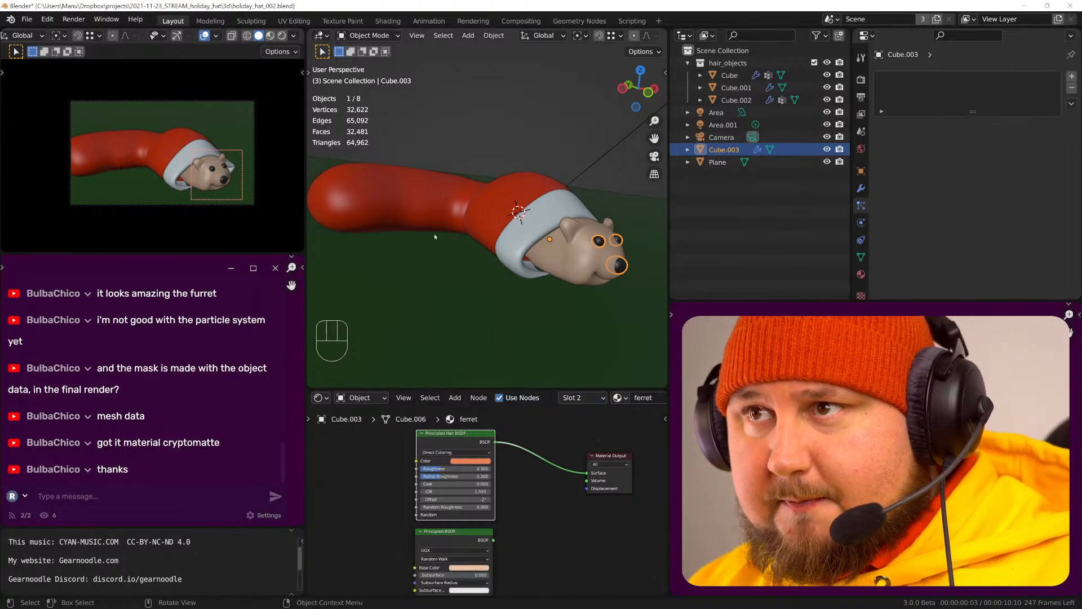
{"action": "key", "text": "F12"}
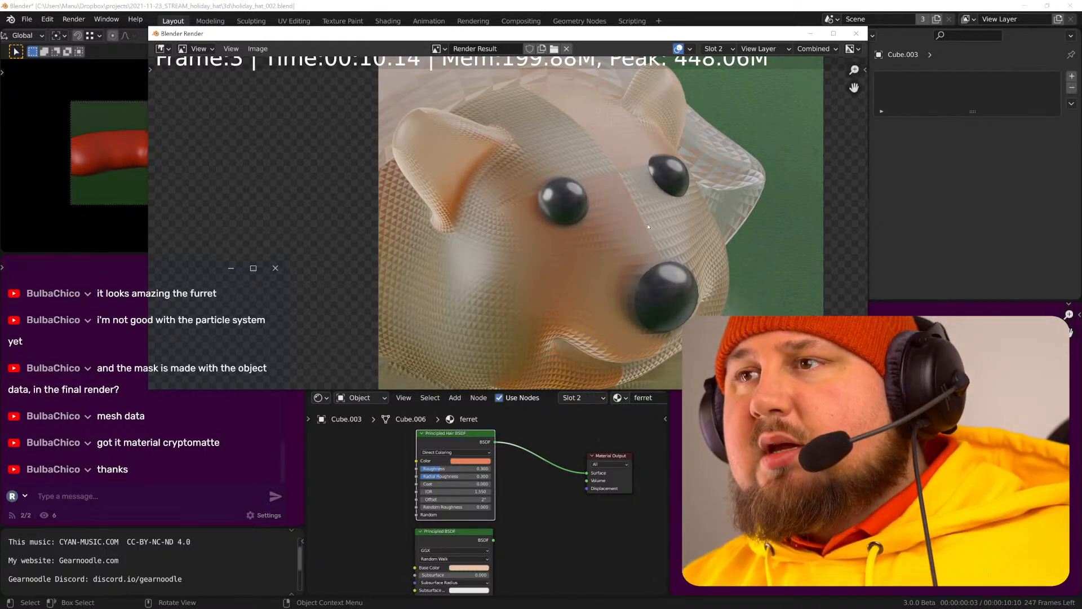
{"action": "scroll", "coordinate": [635, 221], "scroll_direction": "down", "scroll_amount": 3}
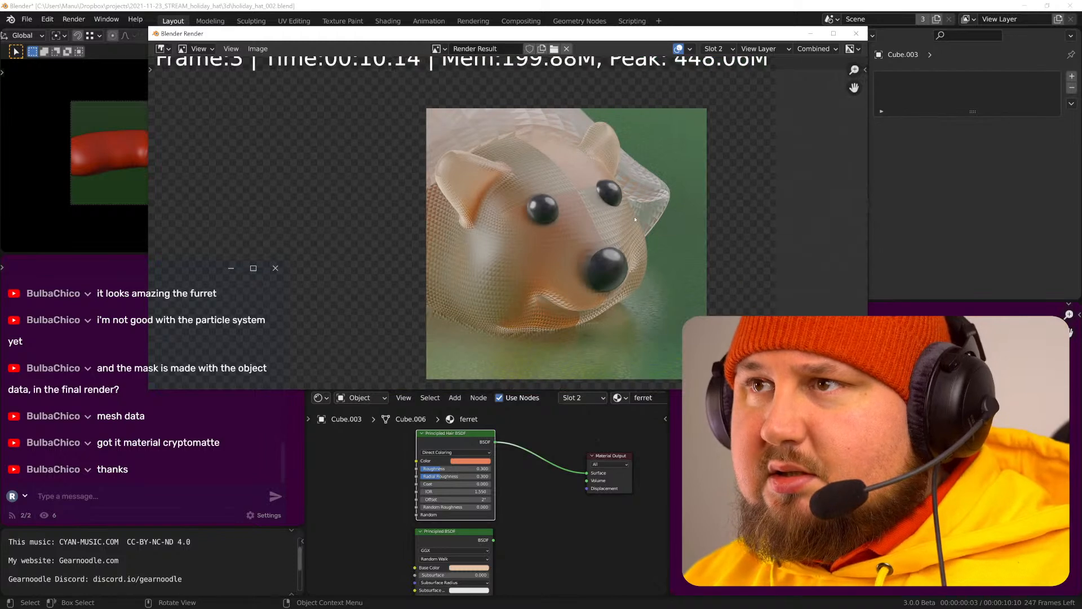
{"action": "scroll", "coordinate": [634, 220], "scroll_direction": "up", "scroll_amount": 3}
{"action": "scroll", "coordinate": [634, 218], "scroll_direction": "down", "scroll_amount": 1}
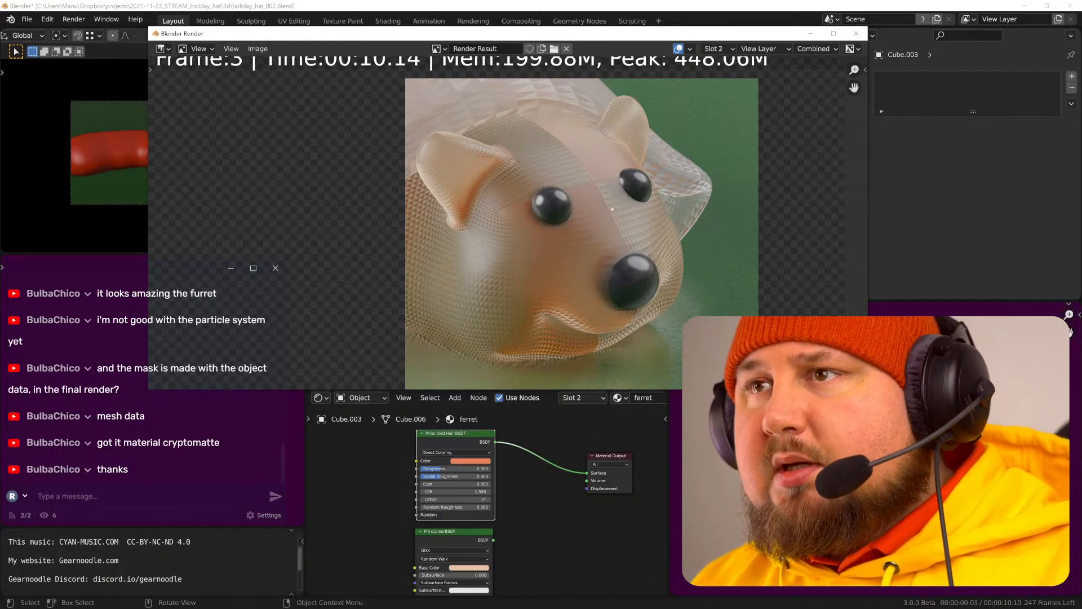
- Preview the region render in the compositor, and switch the viewer to the Cryptomatte node's Pick output
{"action": "left_click", "coordinate": [811, 34]}
{"action": "left_click", "coordinate": [521, 21]}
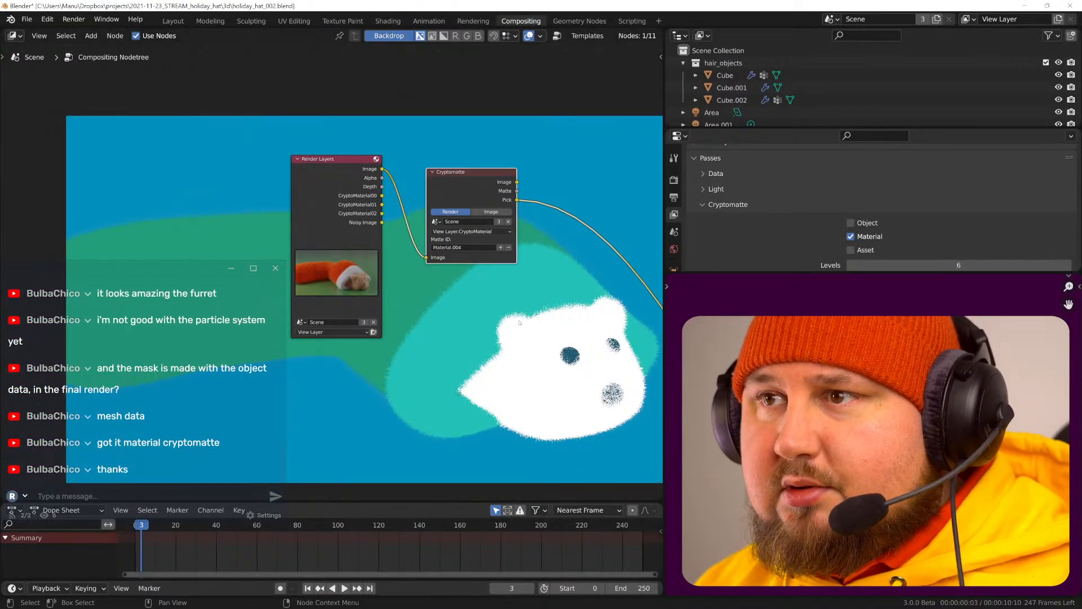
{"action": "left_click", "coordinate": [349, 216], "text": "ctrl+shift"}
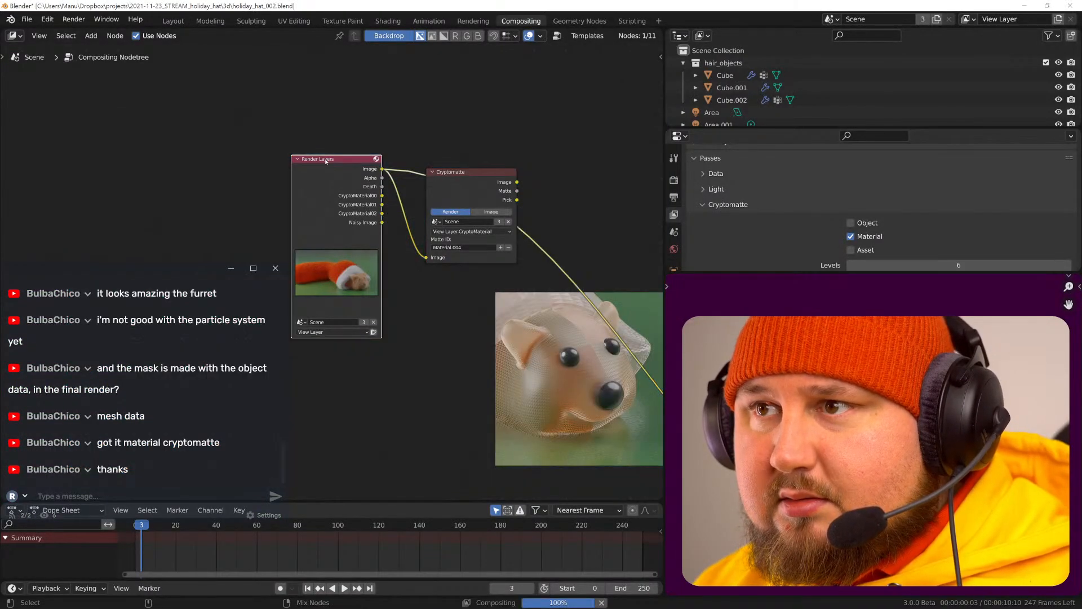
{"action": "left_click", "coordinate": [468, 176], "text": "ctrl+shift"}
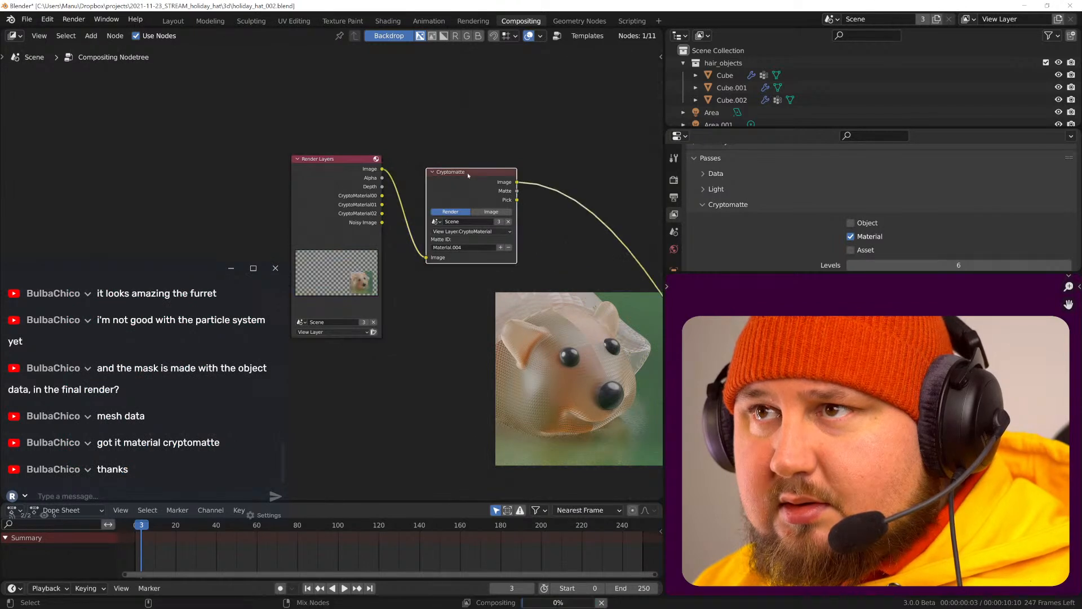
{"action": "left_click", "coordinate": [467, 175], "text": "ctrl+shift"}
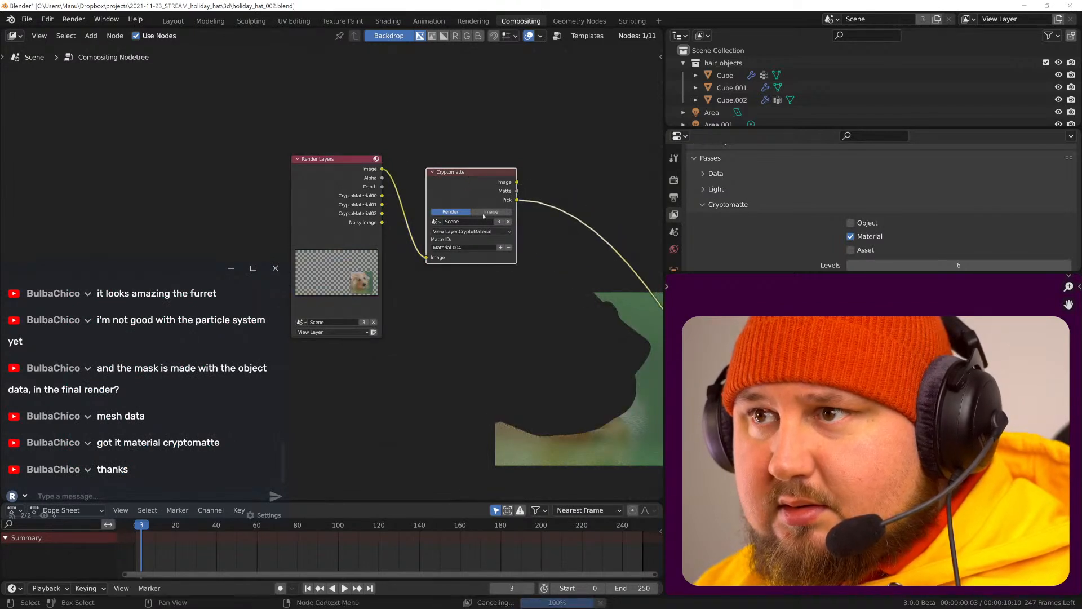
- Replace the background material in the Cryptomatte Matte ID with the material of the eyes and nose
{"action": "middle_click_drag", "start_coordinate": [542, 316], "coordinate": [458, 309]}
{"action": "scroll", "coordinate": [463, 313], "scroll_direction": "up", "scroll_amount": 3}
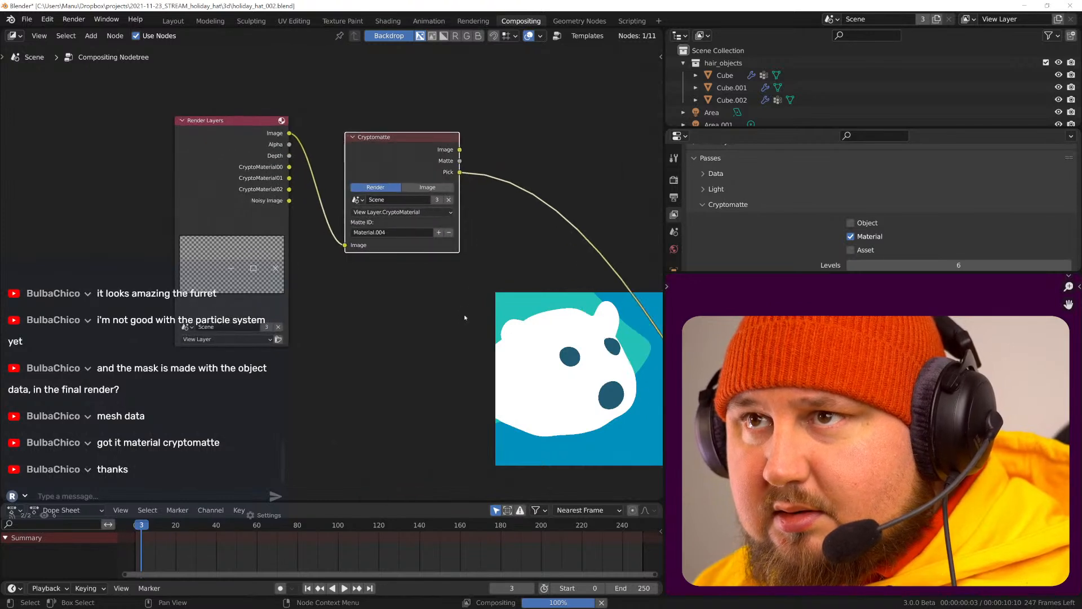
{"action": "left_click", "coordinate": [450, 232]}
{"action": "left_click", "coordinate": [506, 433]}
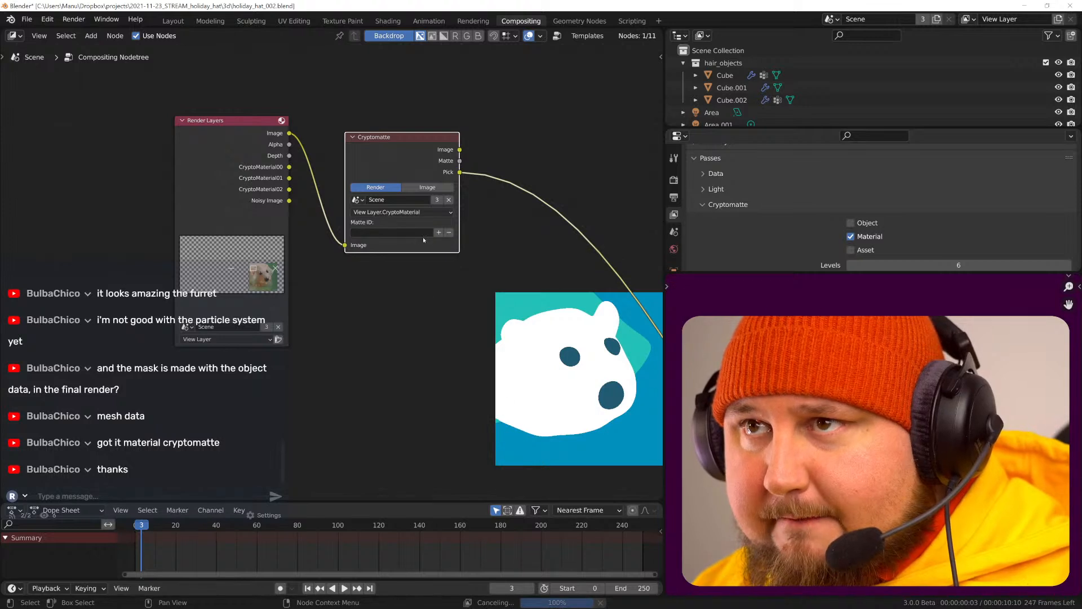
{"action": "left_click", "coordinate": [573, 356]}
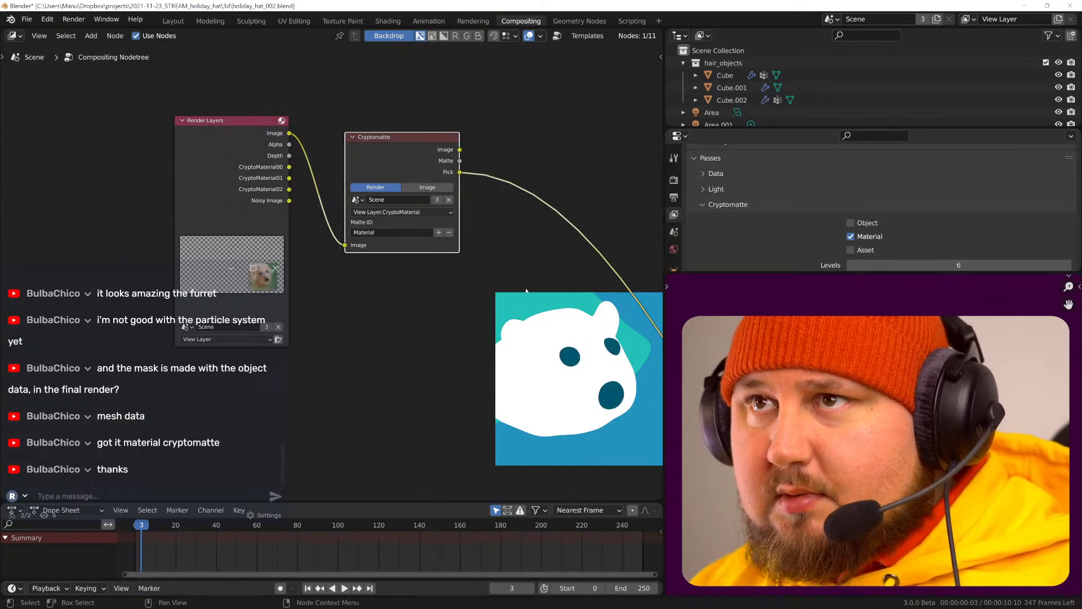
- Connect the Cryptomatte node's Image output to the viewer and inspect the isolated eyes and nose in the image editor
{"action": "left_click", "coordinate": [252, 21]}
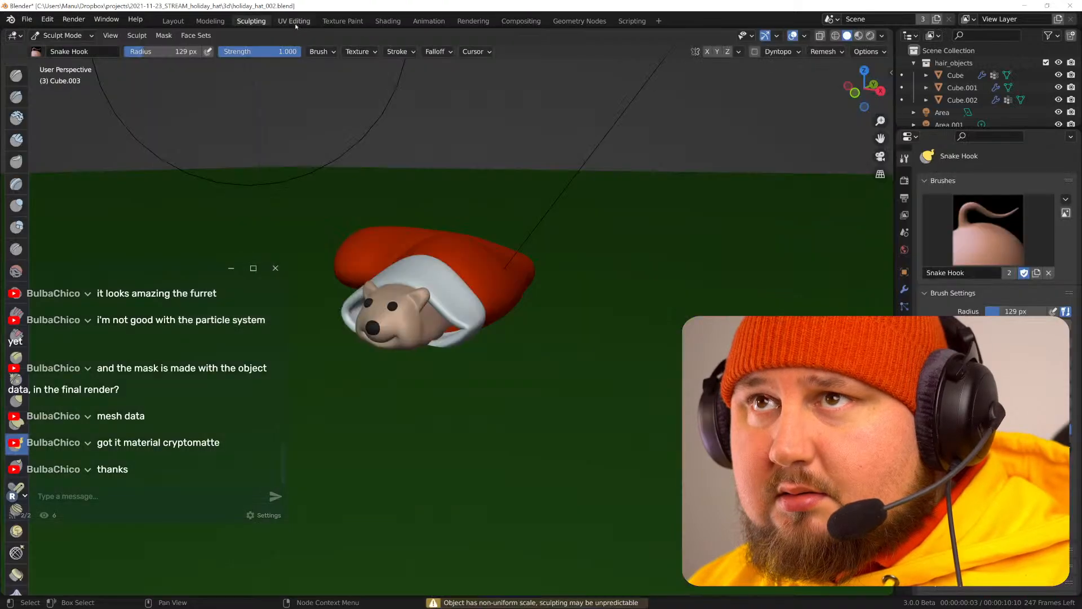
{"action": "left_click", "coordinate": [295, 20]}
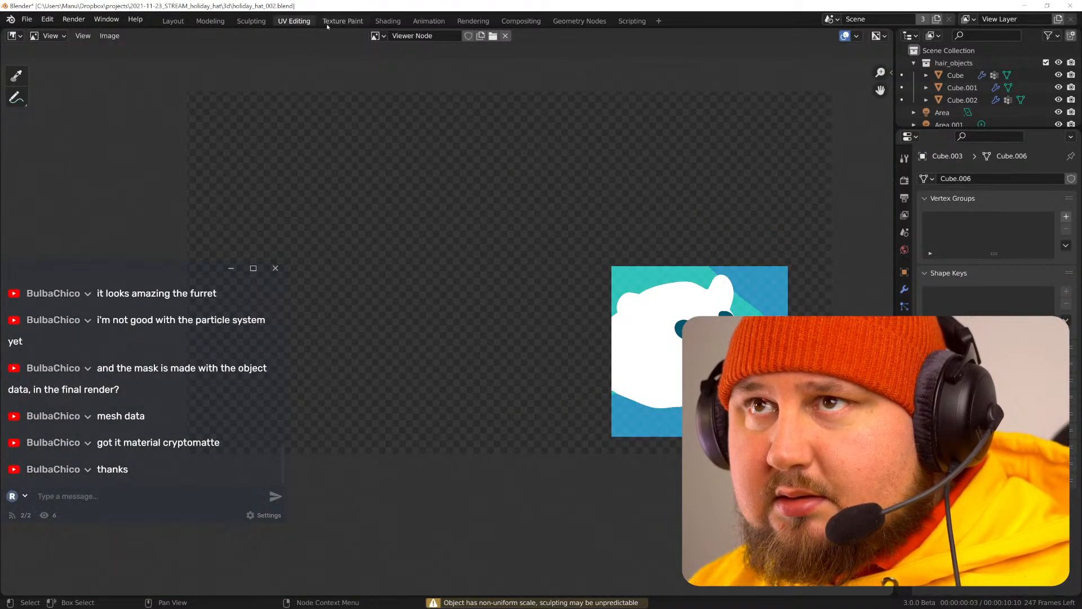
{"action": "left_click", "coordinate": [517, 23]}
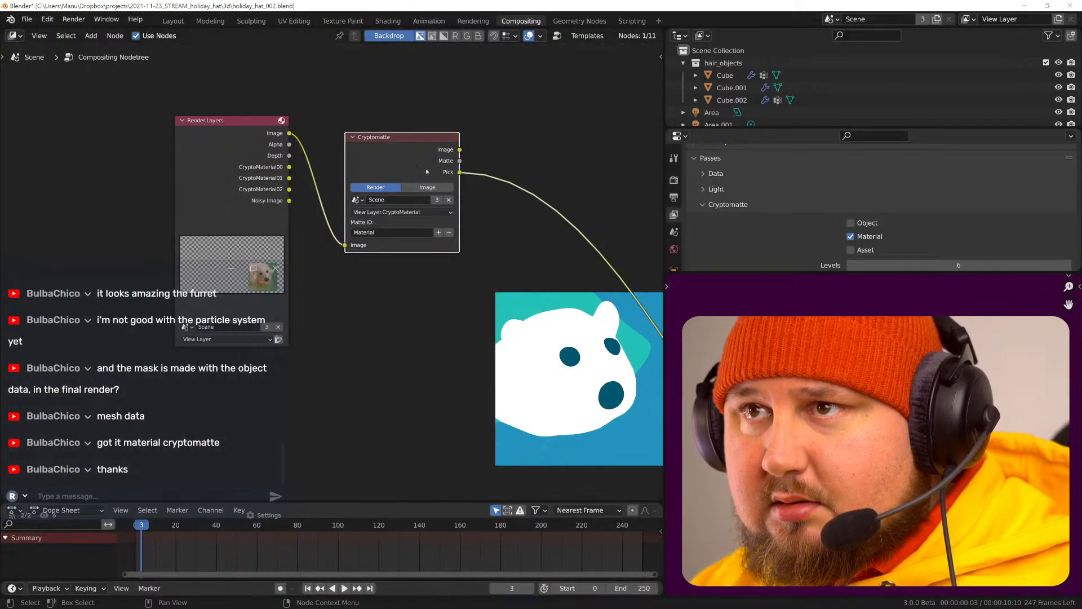
{"action": "left_click", "coordinate": [414, 141], "text": "ctrl+shift"}
{"action": "left_click", "coordinate": [414, 141], "text": "ctrl+shift"}
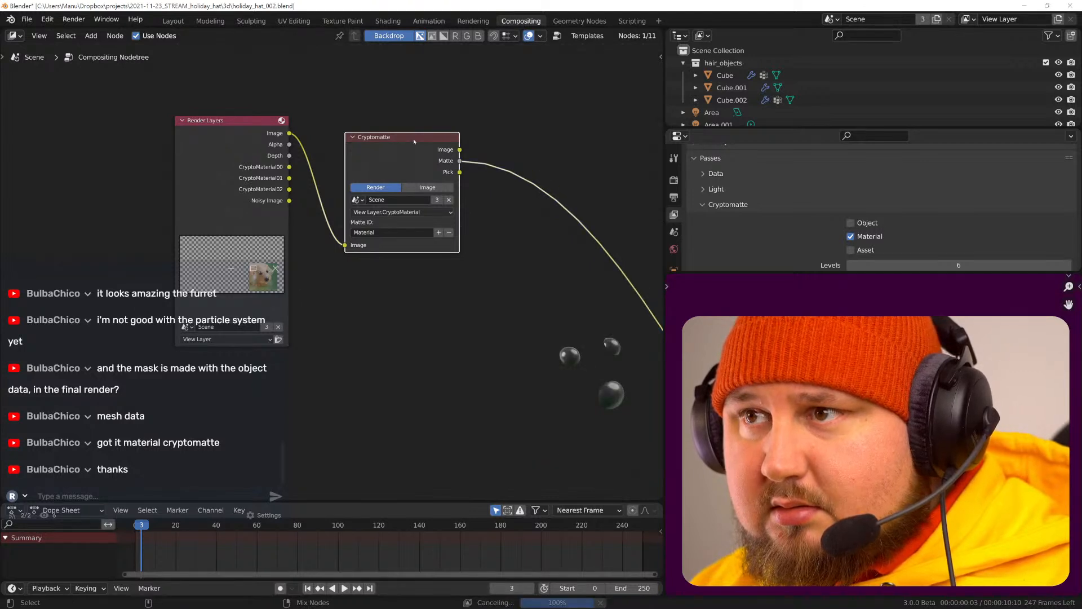
{"action": "left_click", "coordinate": [414, 141], "text": "ctrl+shift"}
{"action": "left_click", "coordinate": [412, 142], "text": "ctrl+shift"}
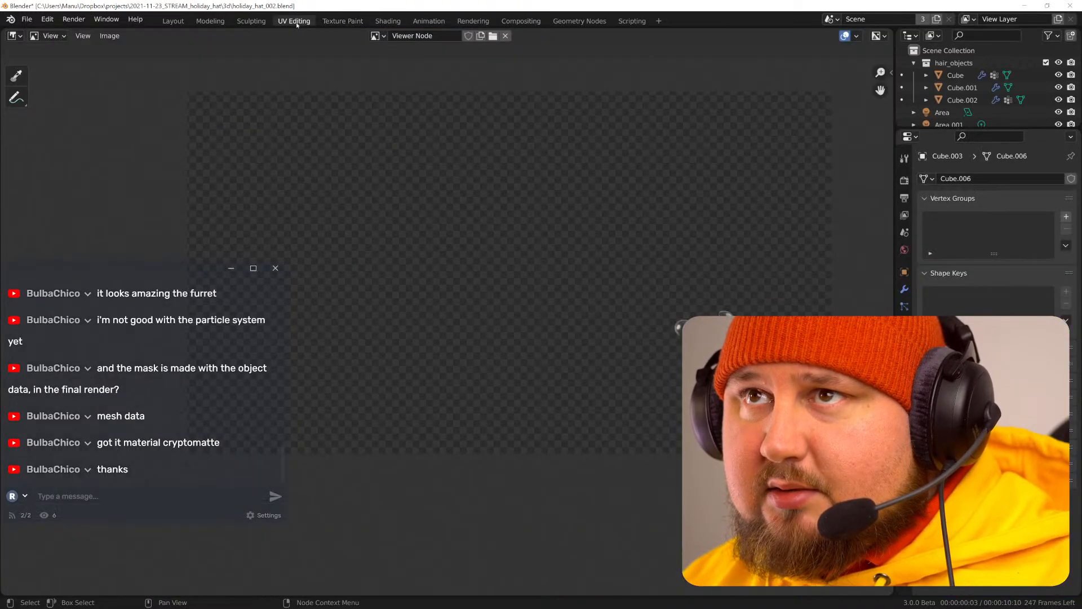
{"action": "left_click", "coordinate": [294, 21]}
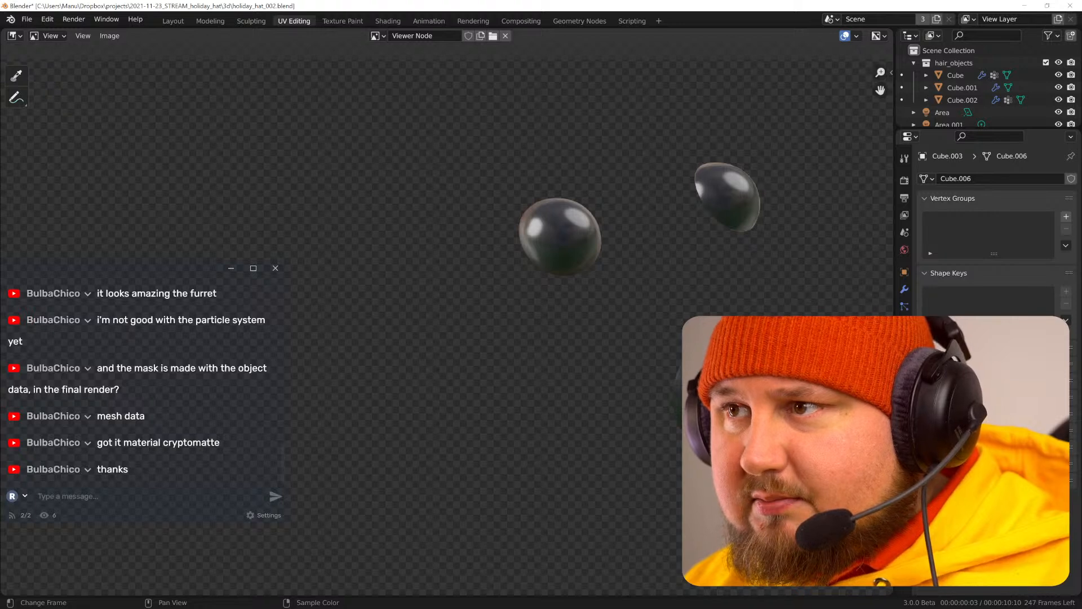
- Save the isolated eyes and nose image as sockpuppet_001_eyes.png in the holiday hat project's render folder
{"action": "scroll", "coordinate": [576, 298], "scroll_direction": "down", "scroll_amount": 6}
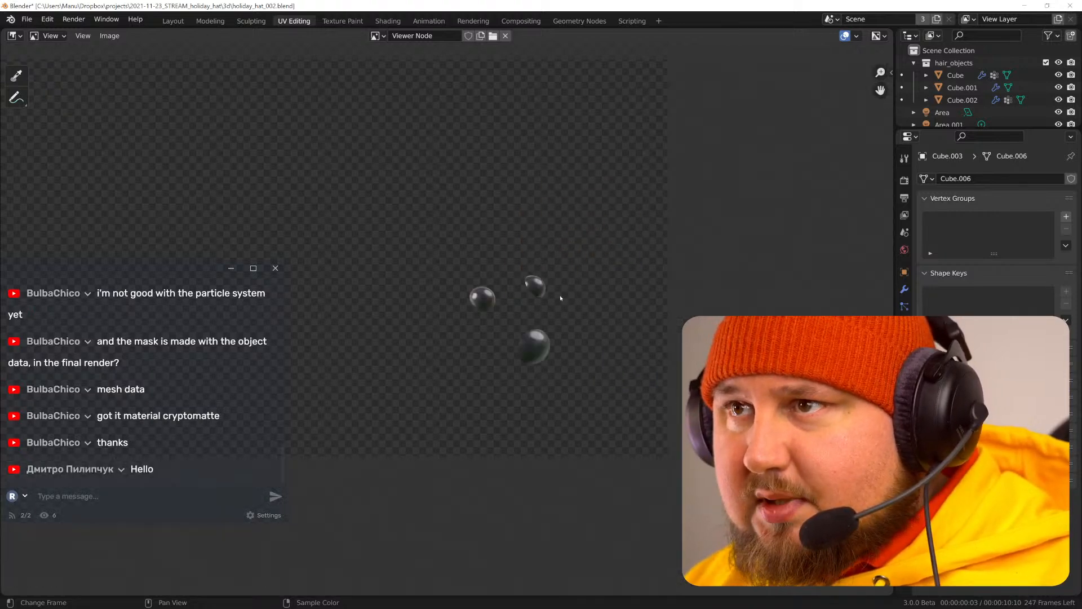
{"action": "middle_click_drag", "start_coordinate": [505, 309], "coordinate": [568, 323]}
{"action": "scroll", "coordinate": [642, 317], "scroll_direction": "up", "scroll_amount": 3}
{"action": "scroll", "coordinate": [665, 315], "scroll_direction": "down", "scroll_amount": 2}
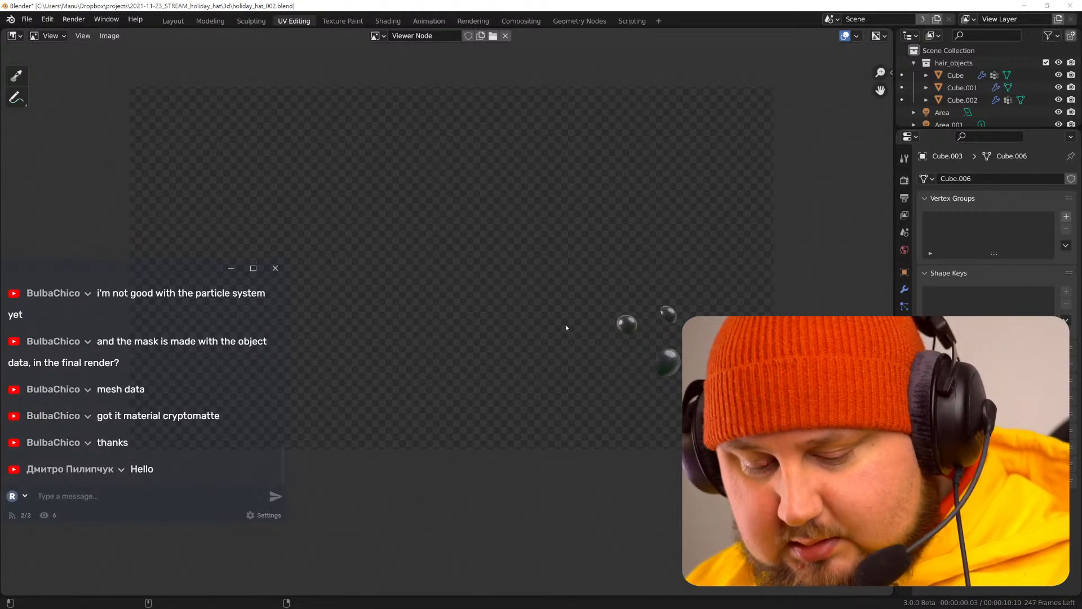
{"action": "key", "text": "shift+alt+s"}
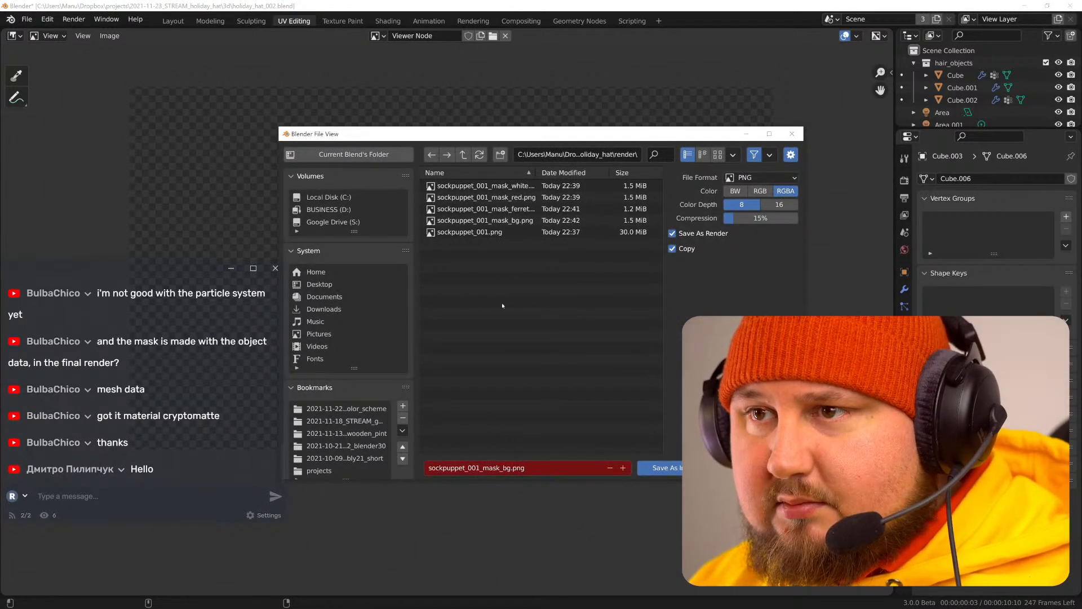
{"action": "left_click", "coordinate": [489, 468]}
{"action": "left_click", "coordinate": [489, 468]}
{"action": "left_click", "coordinate": [483, 468]}
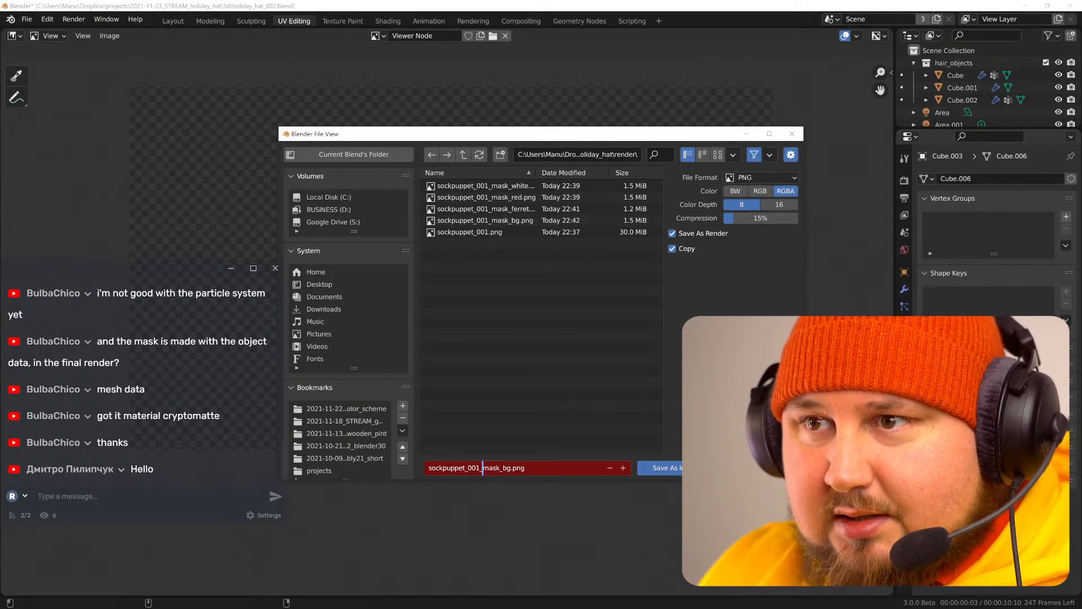
{"action": "type", "text": "eyes"}
{"action": "key", "text": "Delete"}
{"action": "key", "text": "Delete"}
{"action": "key", "text": "Delete"}
{"action": "key", "text": "Delete"}
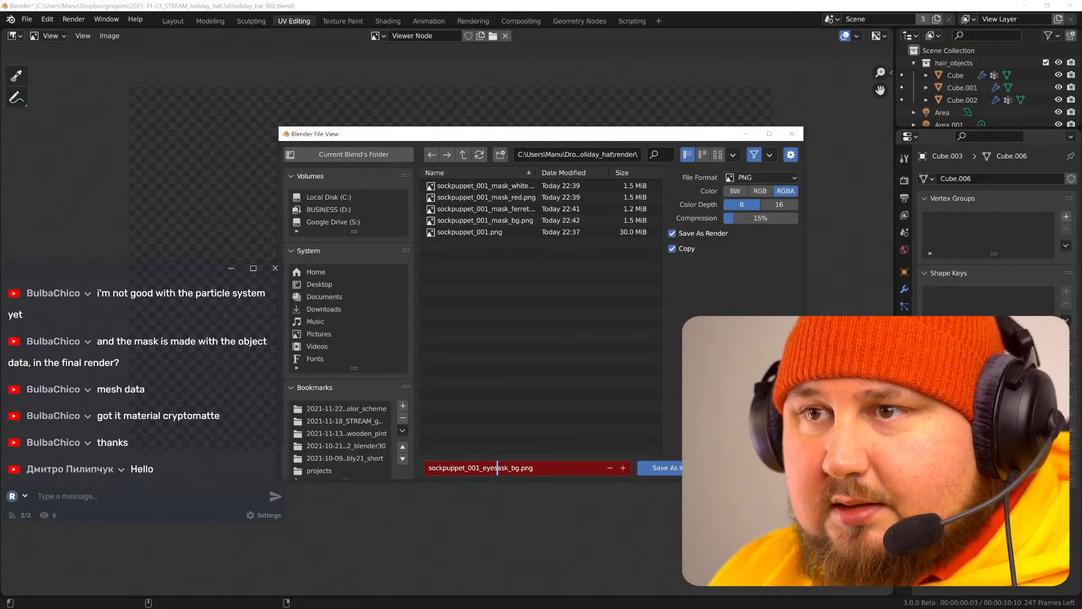
{"action": "key", "text": "Delete"}
{"action": "key", "text": "Delete"}
{"action": "key", "text": "Delete"}
{"action": "key", "text": "Return"}
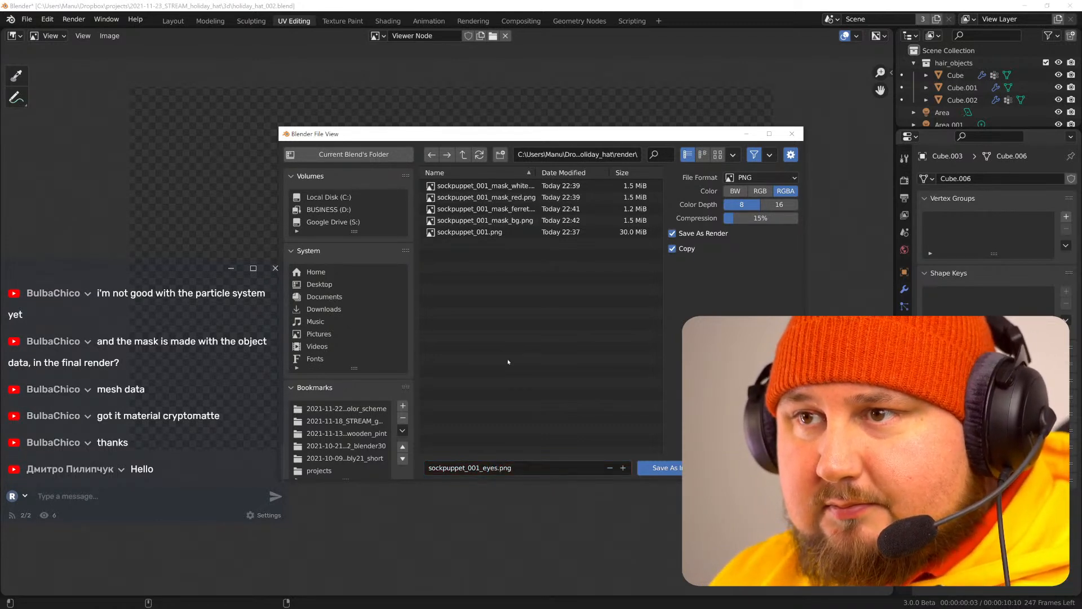
{"action": "left_click", "coordinate": [656, 467]}
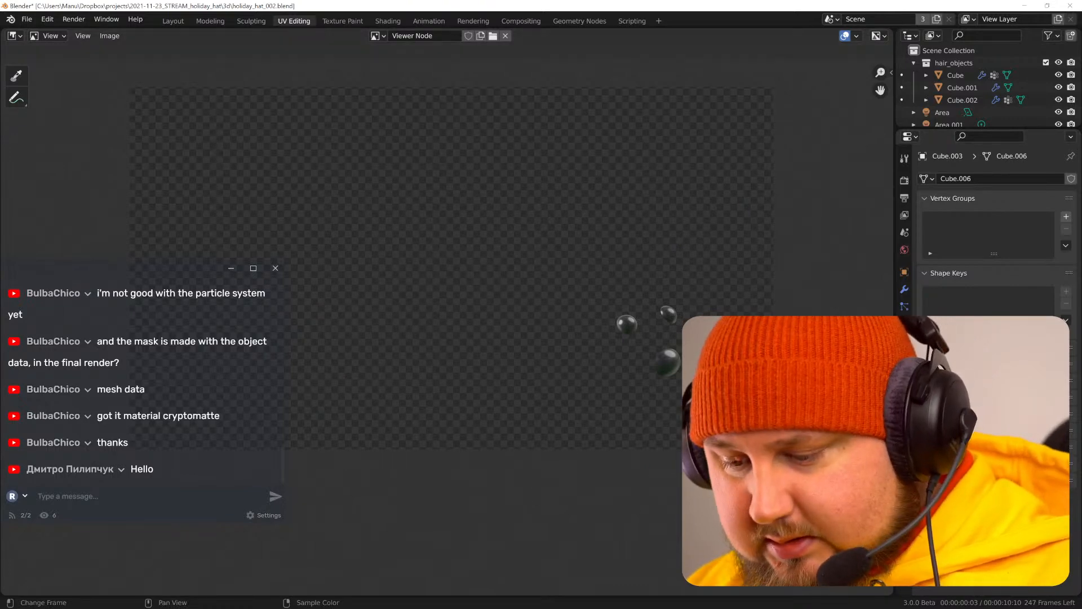
- Switch to Krita and open the sockpuppet_001 render, the eyes image and all four mask images from the holiday hat render folder
{"action": "key", "text": "alt+Tab"}
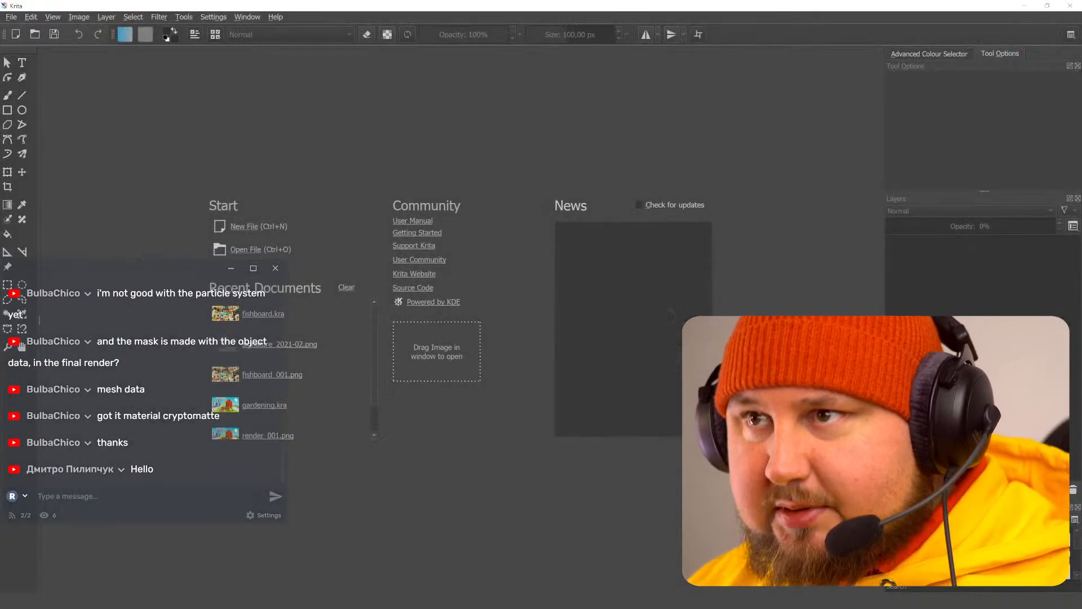
{"action": "left_click", "coordinate": [246, 249]}
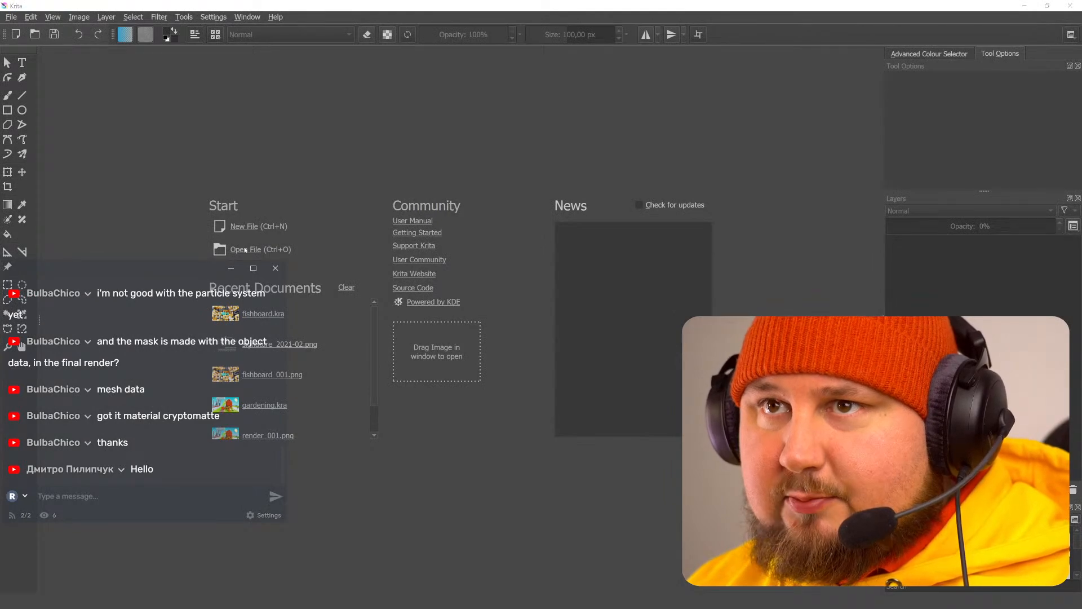
{"action": "left_click", "coordinate": [440, 329]}
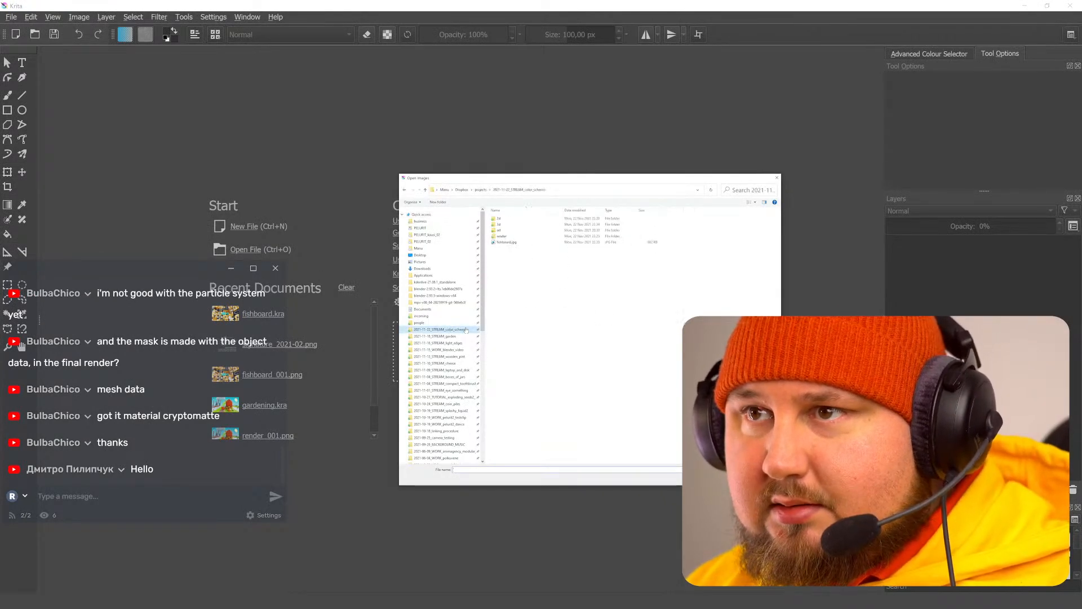
{"action": "left_click", "coordinate": [480, 189]}
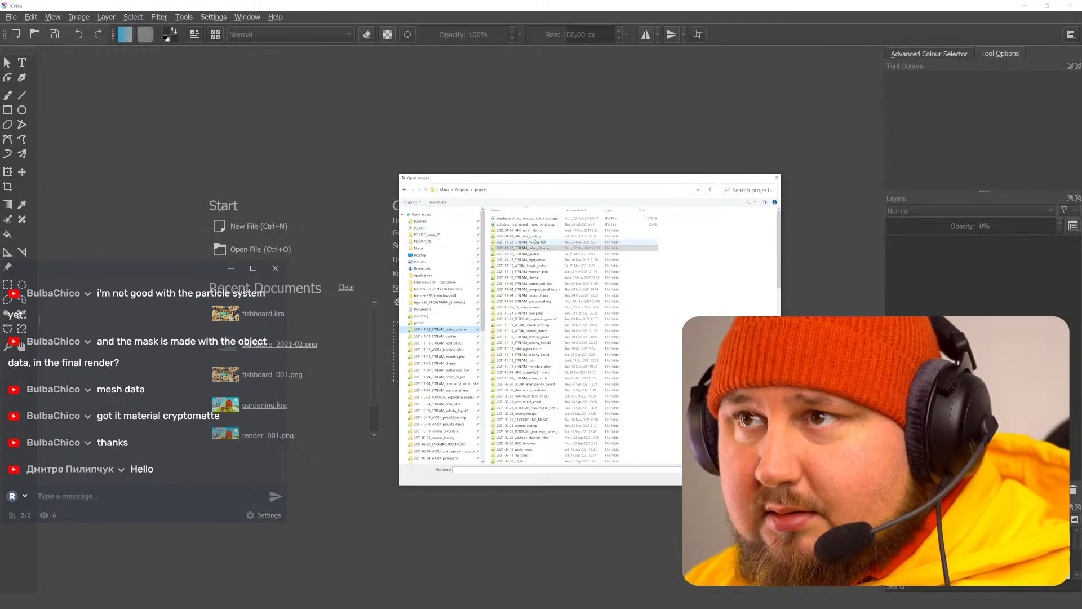
{"action": "double_click", "coordinate": [529, 243]}
{"action": "double_click", "coordinate": [501, 224]}
{"action": "left_click", "coordinate": [513, 218]}
{"action": "left_click", "coordinate": [532, 249], "text": "shift"}
{"action": "left_click", "coordinate": [736, 479]}
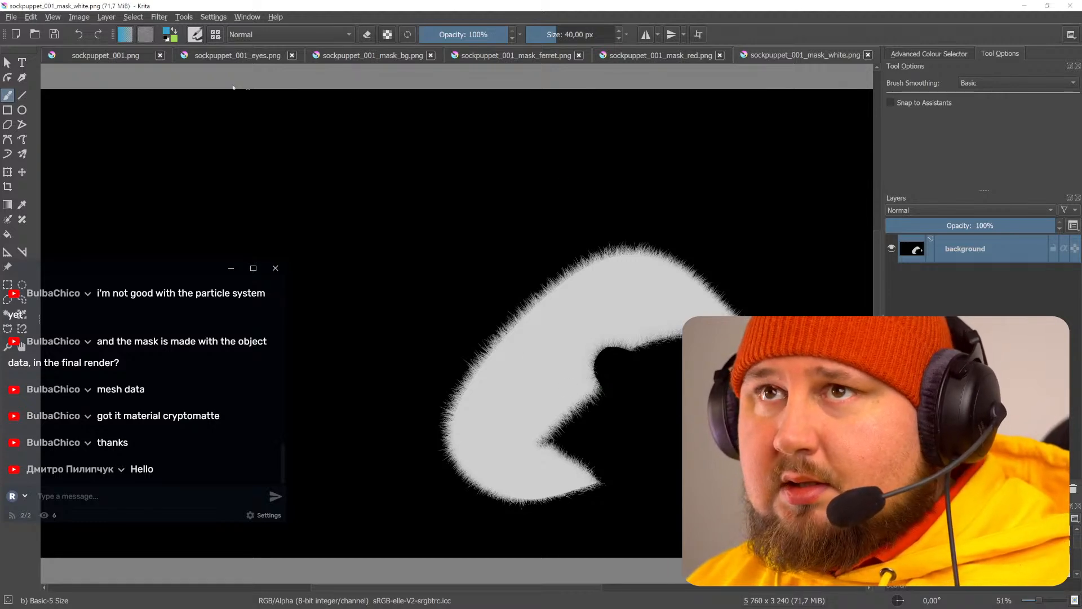
- Copy the whole sockpuppet_001_eyes.png image and paste it as a new layer into sockpuppet_001.png
{"action": "left_click", "coordinate": [120, 56]}
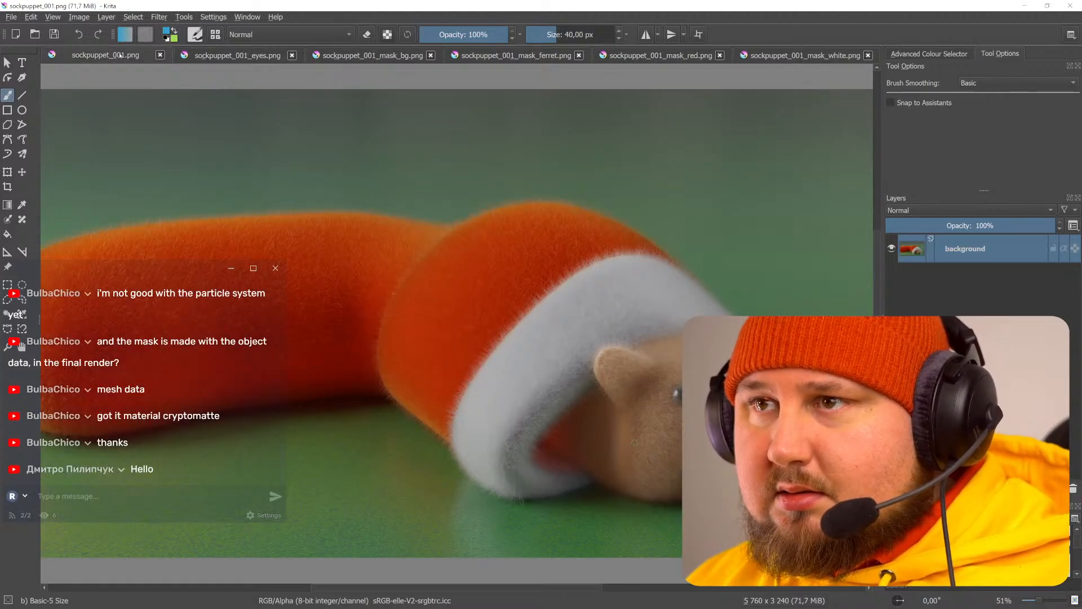
{"action": "left_click", "coordinate": [218, 56]}
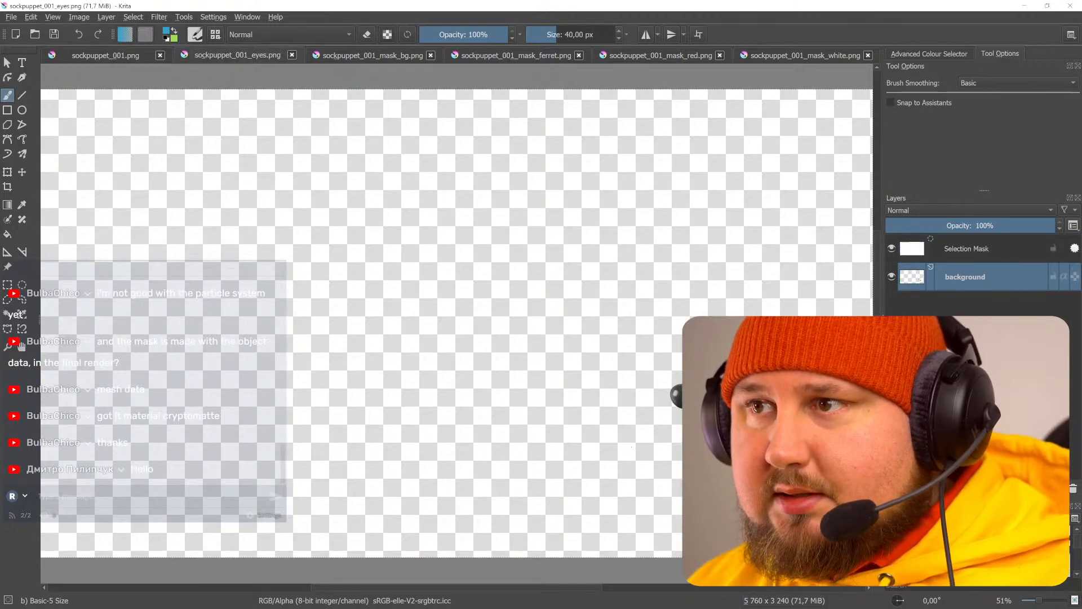
{"action": "left_click", "coordinate": [451, 222]}
{"action": "key", "text": "ctrl+a"}
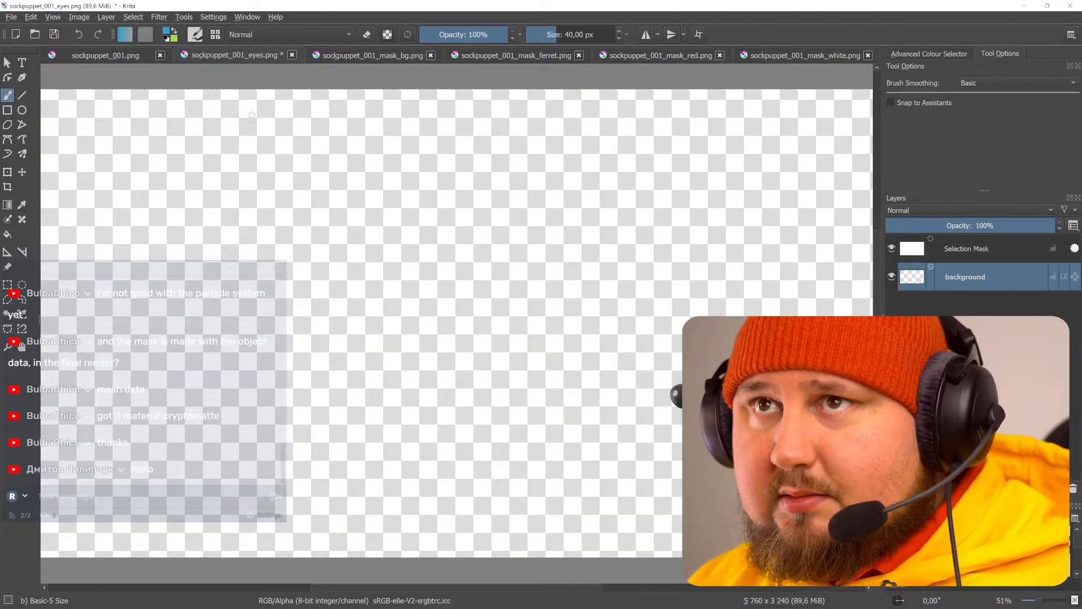
{"action": "left_click", "coordinate": [111, 56]}
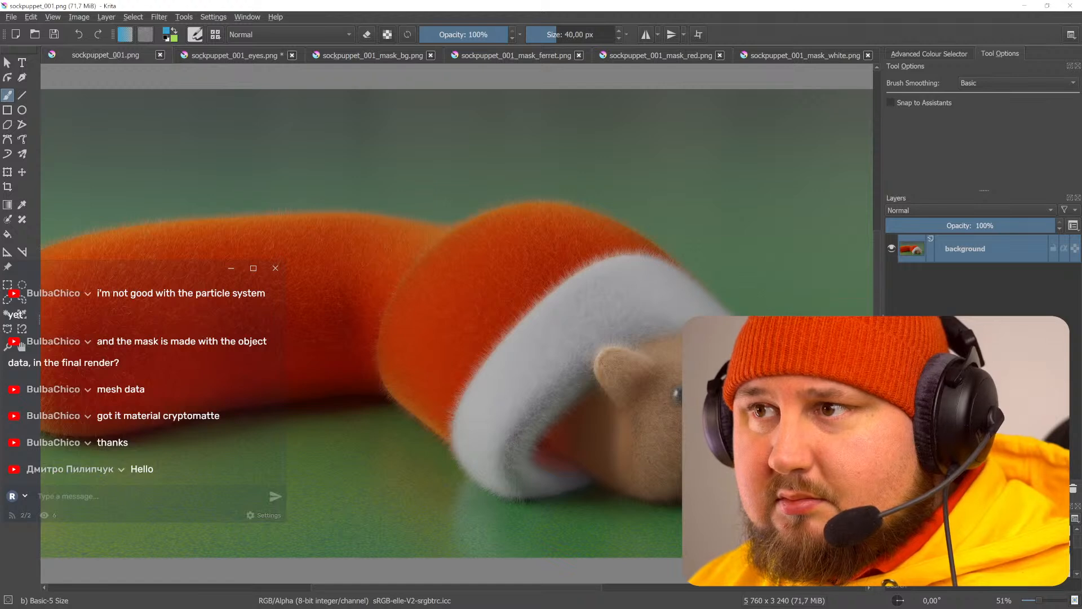
{"action": "key", "text": "ctrl+v"}
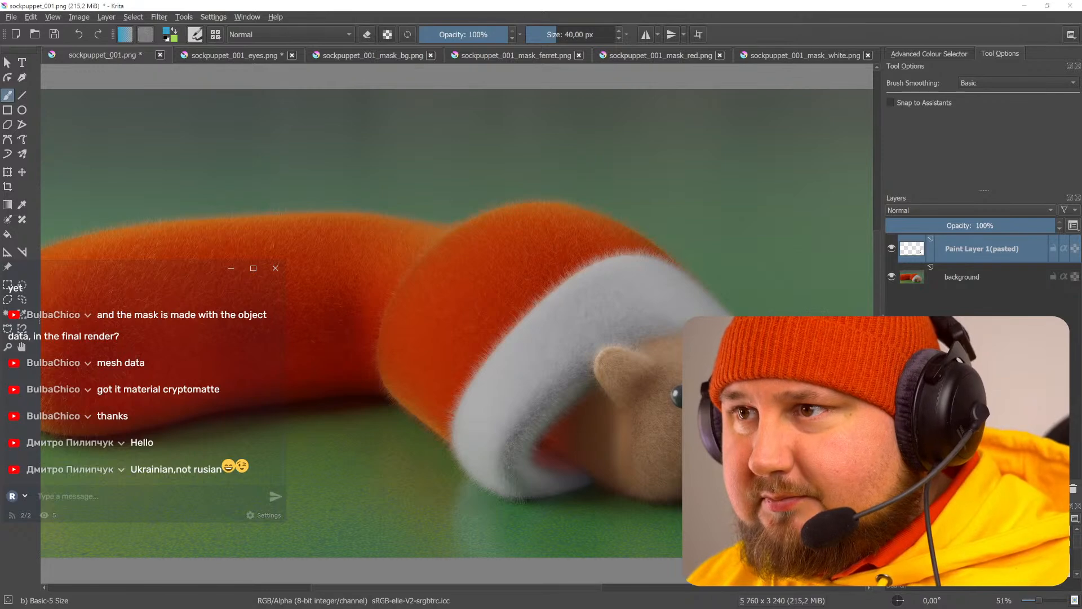
- Compare the ferret's eyes and nose up close with the pasted layer hidden and shown
{"action": "middle_click_drag", "start_coordinate": [724, 403], "coordinate": [621, 338]}
{"action": "scroll", "coordinate": [620, 360], "scroll_direction": "up", "scroll_amount": 3}
{"action": "scroll", "coordinate": [620, 360], "scroll_direction": "down", "scroll_amount": 1}
{"action": "scroll", "coordinate": [620, 360], "scroll_direction": "up", "scroll_amount": 1}
{"action": "middle_click_drag", "start_coordinate": [623, 382], "coordinate": [645, 377]}
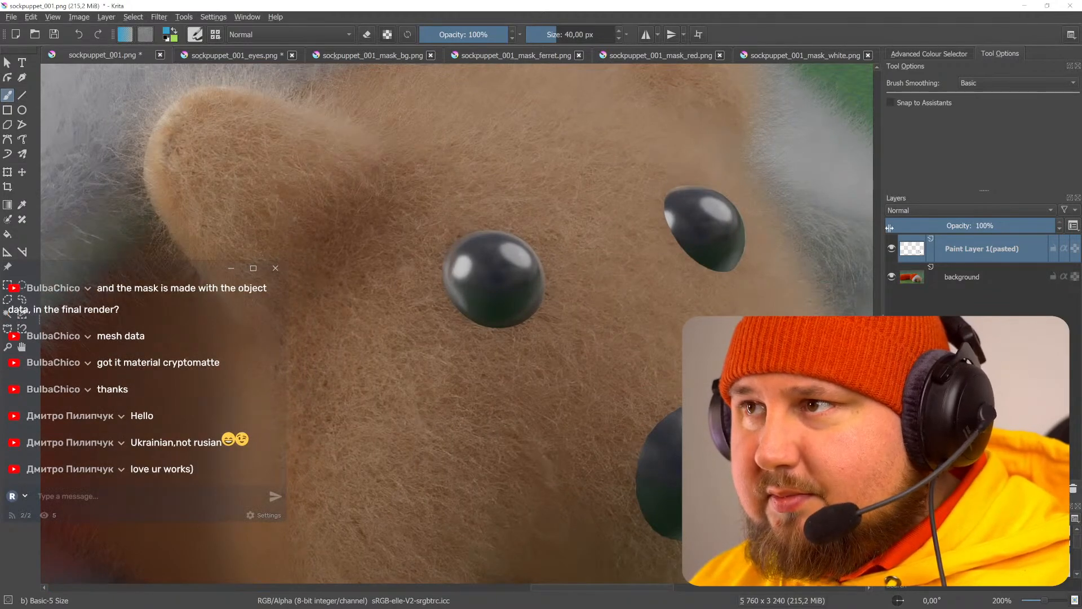
{"action": "left_click", "coordinate": [892, 248]}
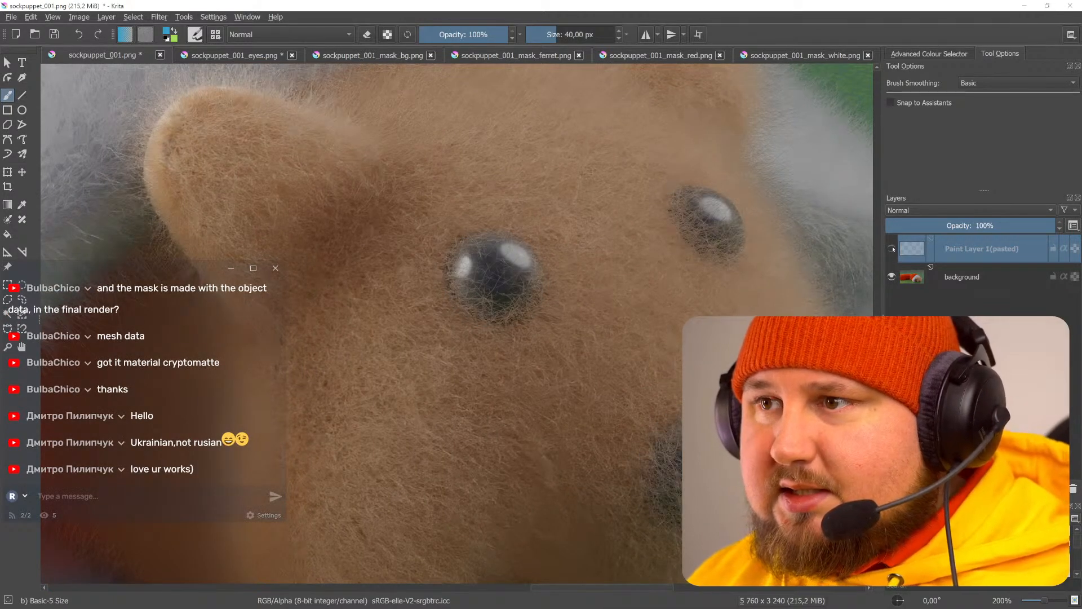
{"action": "left_click", "coordinate": [892, 248]}
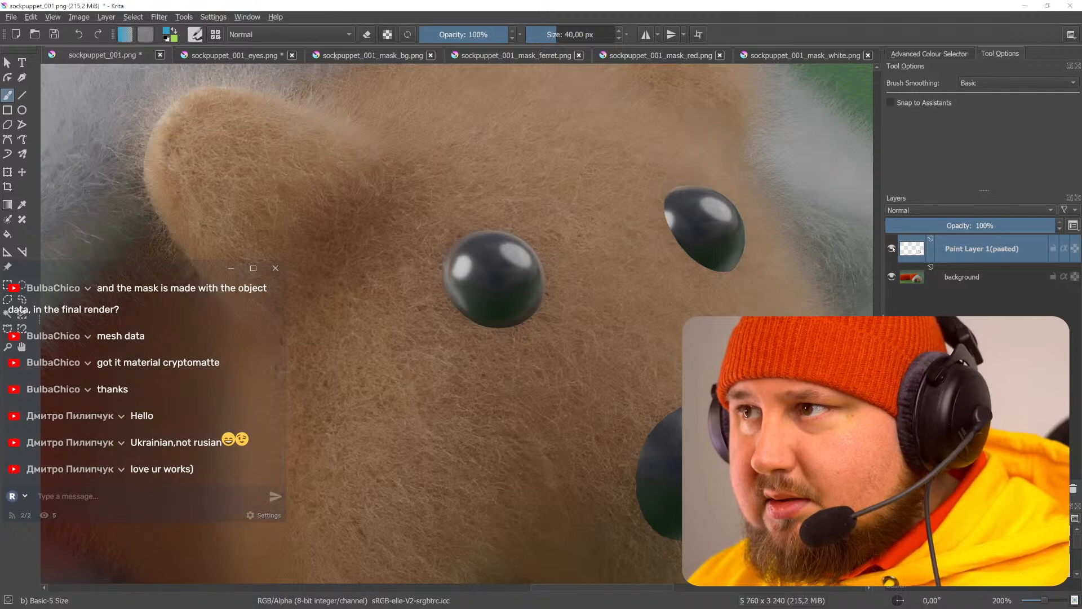
{"action": "right_click", "coordinate": [915, 248]}
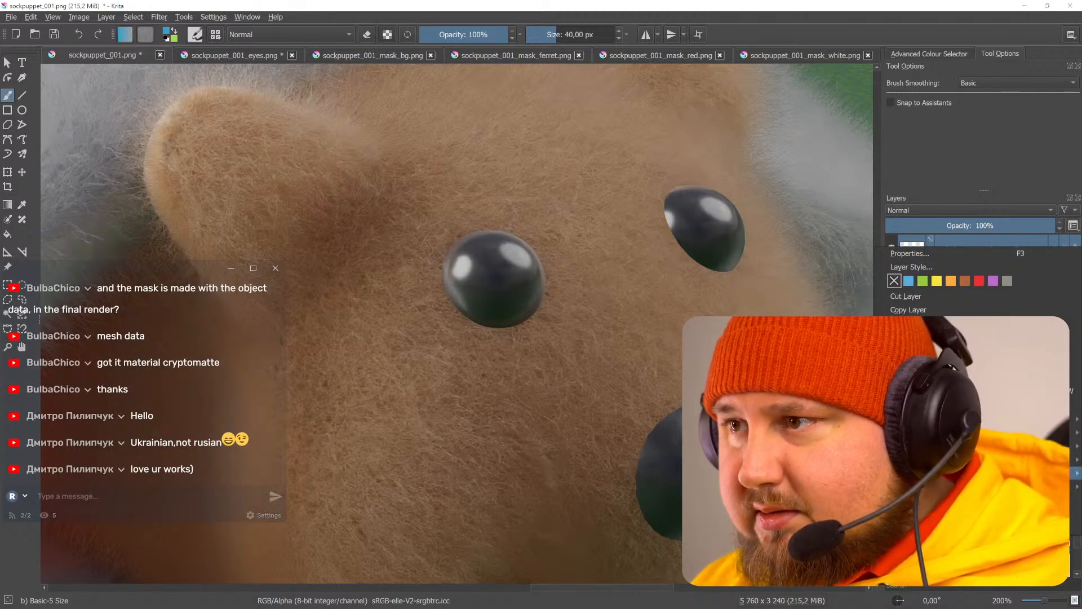
{"action": "left_click", "coordinate": [830, 474]}
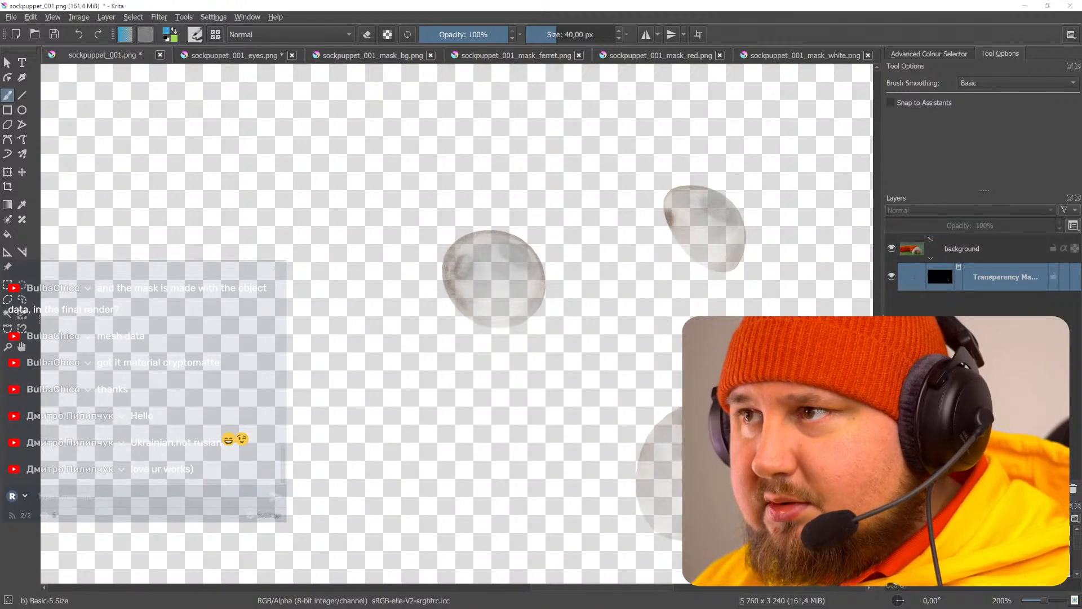
{"action": "key", "text": "ctrl+z"}
- Add a transparency mask to the pasted eyes layer and make the mask entirely black
{"action": "right_click", "coordinate": [912, 249]}
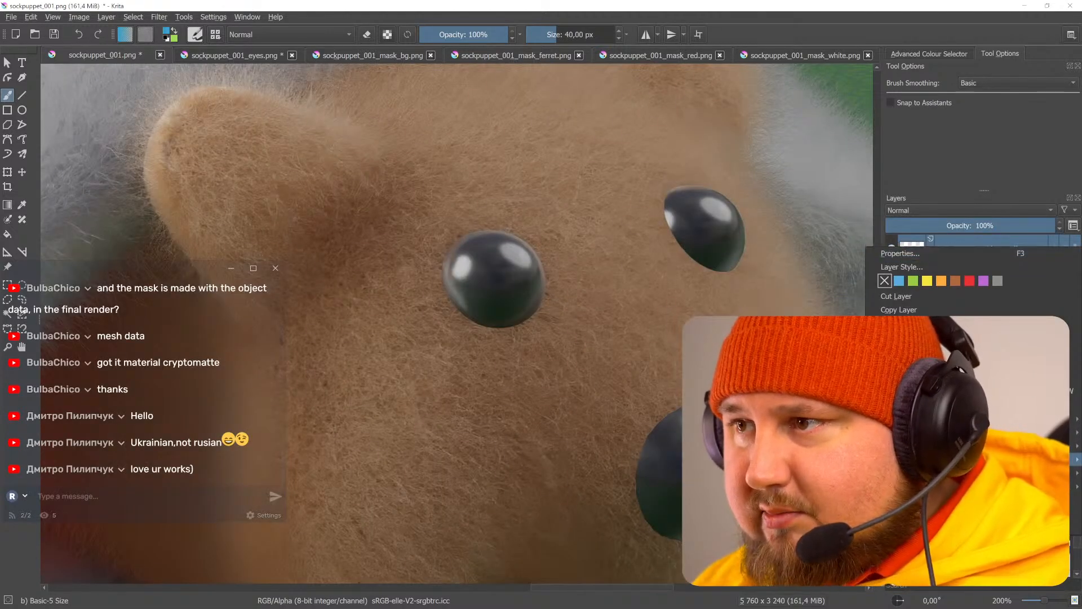
{"action": "left_click", "coordinate": [817, 460]}
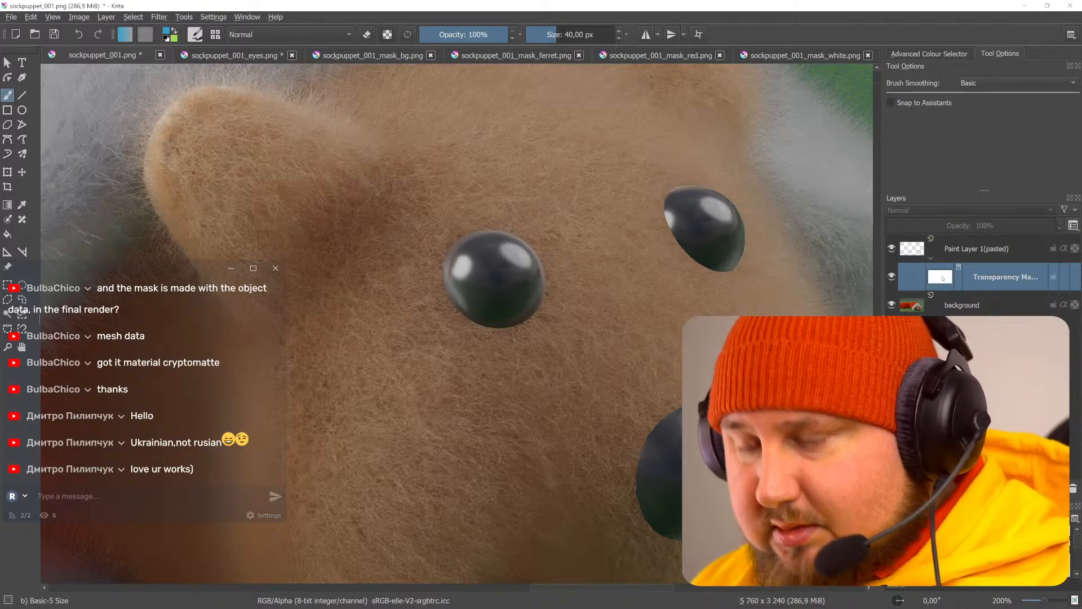
{"action": "key", "text": "ctrl+v"}
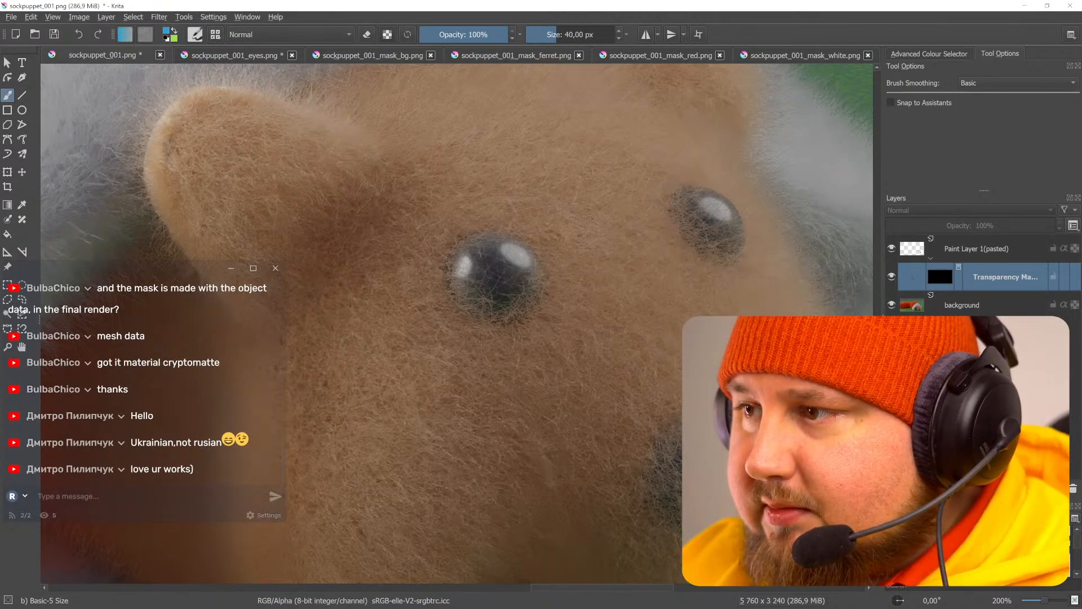
- Paint white over the nose on the transparency mask, using the Airbrush Soft brush at about 117 px
{"action": "left_click", "coordinate": [981, 543]}
{"action": "left_click_drag", "start_coordinate": [652, 362], "coordinate": [350, 362], "text": "shift"}
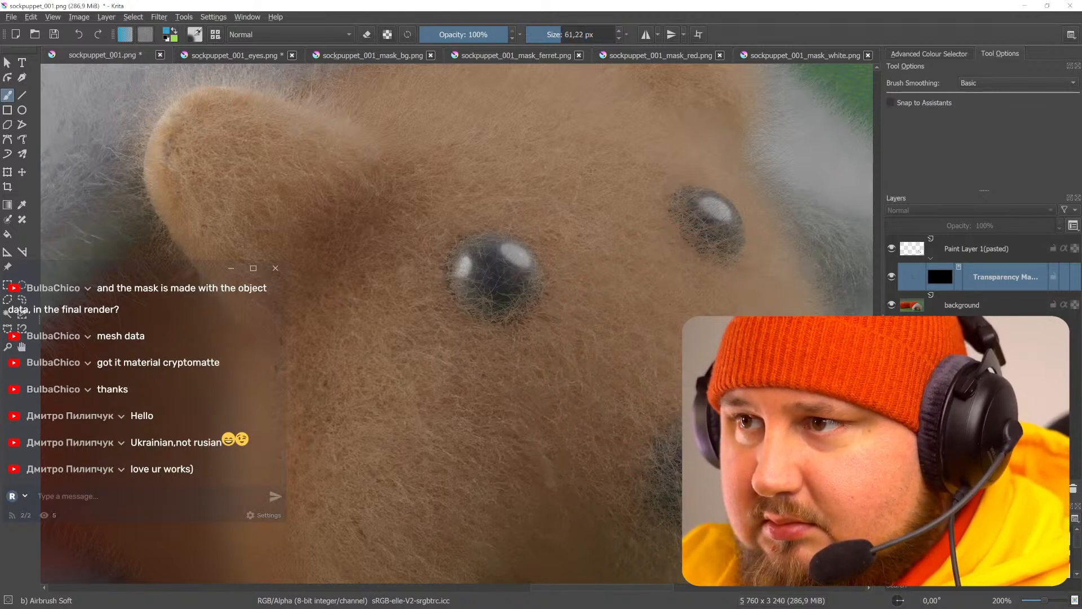
{"action": "key", "text": "d"}
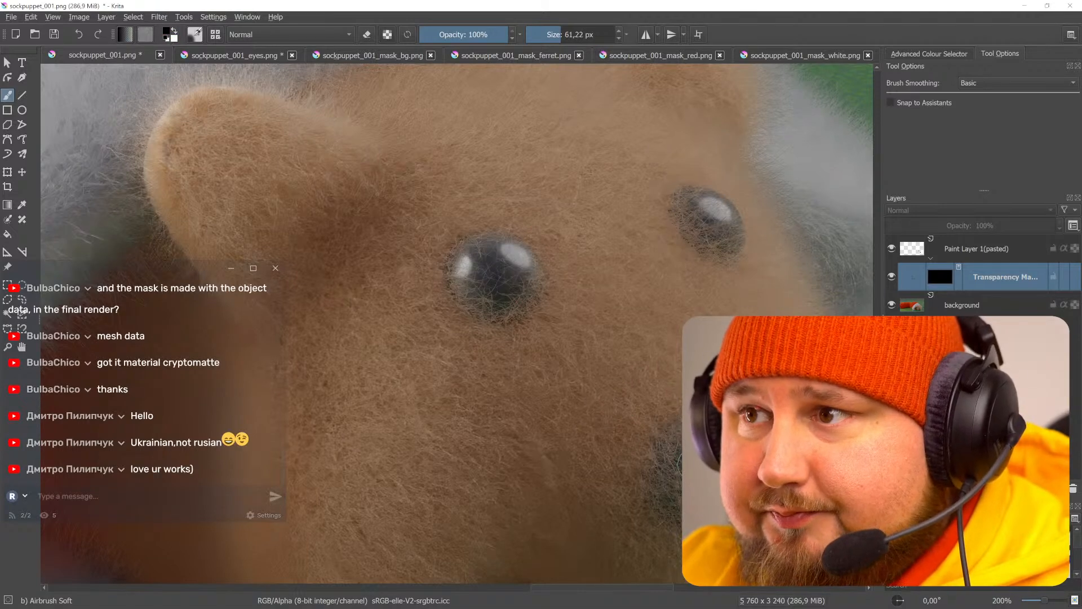
{"action": "key", "text": "x"}
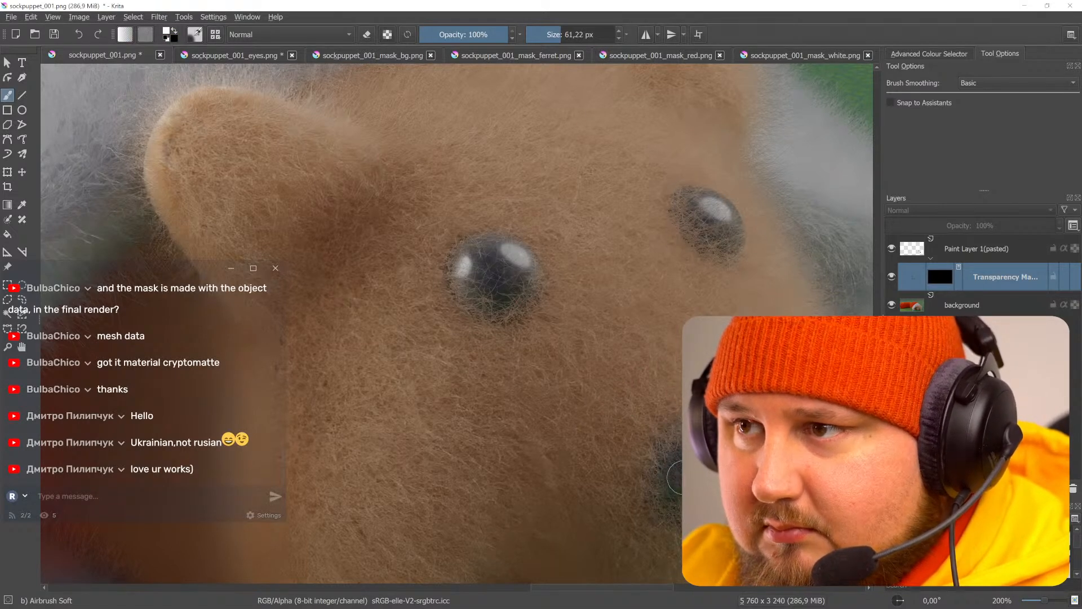
{"action": "mouse_move", "coordinate": [691, 472]}
{"action": "left_mouse_down", "text": "shift"}
{"action": "mouse_move", "coordinate": [722, 473]}
{"action": "mouse_move", "coordinate": [692, 480]}
{"action": "mouse_move", "coordinate": [689, 463]}
{"action": "left_mouse_up", "text": "shift"}
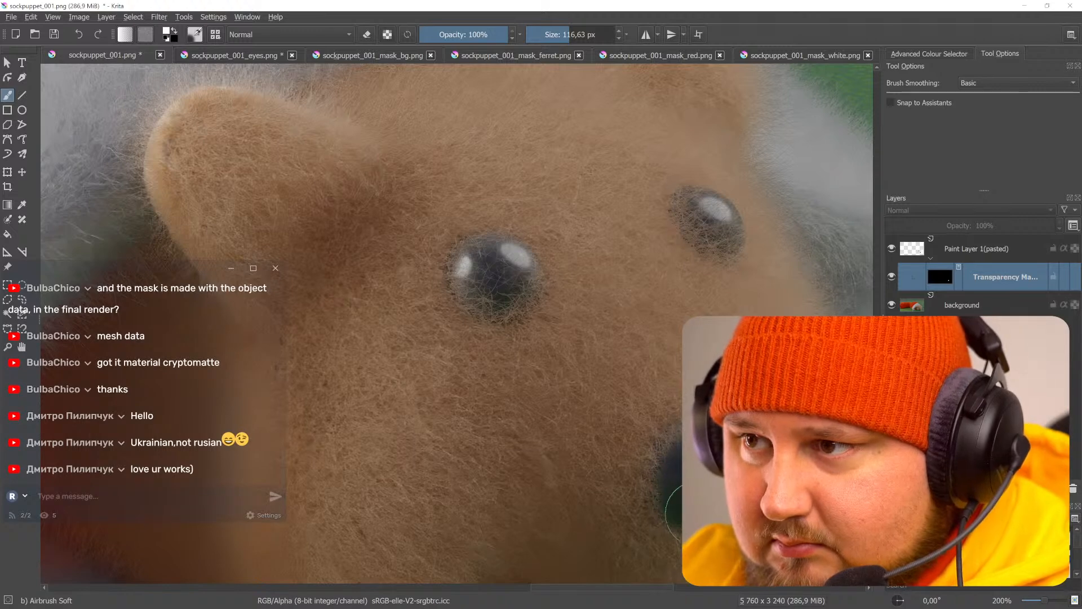
{"action": "mouse_move", "coordinate": [700, 523]}
{"action": "left_mouse_down"}
{"action": "mouse_move", "coordinate": [676, 479]}
{"action": "mouse_move", "coordinate": [672, 489]}
{"action": "mouse_move", "coordinate": [680, 508]}
{"action": "mouse_move", "coordinate": [684, 474]}
{"action": "mouse_move", "coordinate": [711, 465]}
{"action": "mouse_move", "coordinate": [719, 485]}
{"action": "mouse_move", "coordinate": [693, 474]}
{"action": "mouse_move", "coordinate": [678, 510]}
{"action": "left_mouse_up"}
- Paint white over both eyes on the transparency mask to bring in the hairless render there
{"action": "middle_click_drag", "start_coordinate": [622, 380], "coordinate": [707, 475]}
{"action": "mouse_move", "coordinate": [593, 376]}
{"action": "left_mouse_down"}
{"action": "mouse_move", "coordinate": [562, 368]}
{"action": "mouse_move", "coordinate": [597, 383]}
{"action": "mouse_move", "coordinate": [581, 357]}
{"action": "mouse_move", "coordinate": [575, 368]}
{"action": "mouse_move", "coordinate": [593, 352]}
{"action": "mouse_move", "coordinate": [619, 383]}
{"action": "mouse_move", "coordinate": [655, 377]}
{"action": "left_mouse_up"}
{"action": "middle_click_drag", "start_coordinate": [620, 373], "coordinate": [479, 416]}
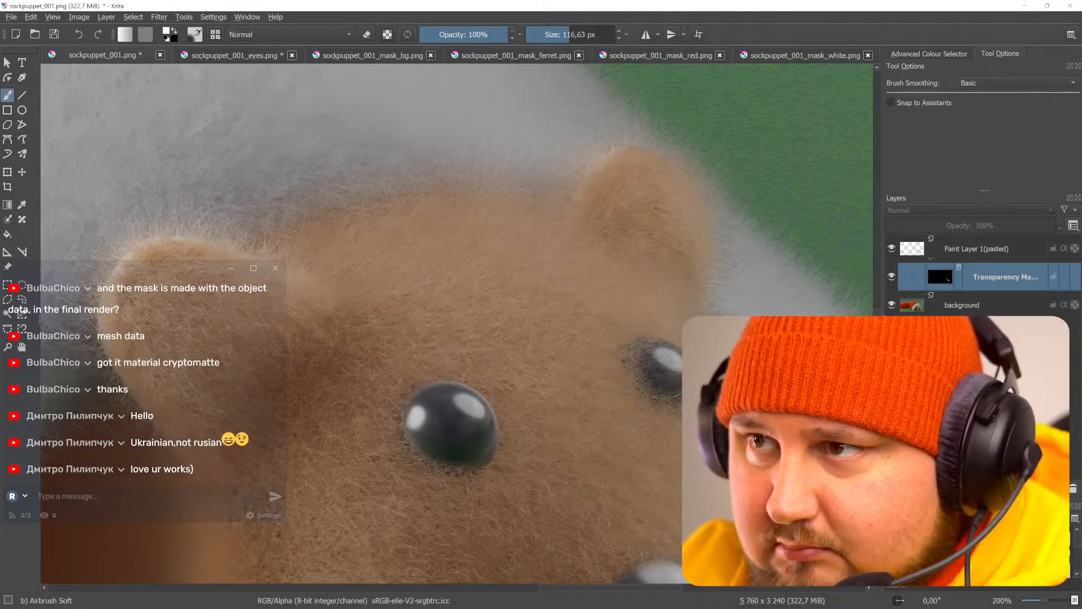
{"action": "mouse_move", "coordinate": [651, 360]}
{"action": "left_mouse_down"}
{"action": "mouse_move", "coordinate": [647, 372]}
{"action": "mouse_move", "coordinate": [672, 376]}
{"action": "left_mouse_up"}
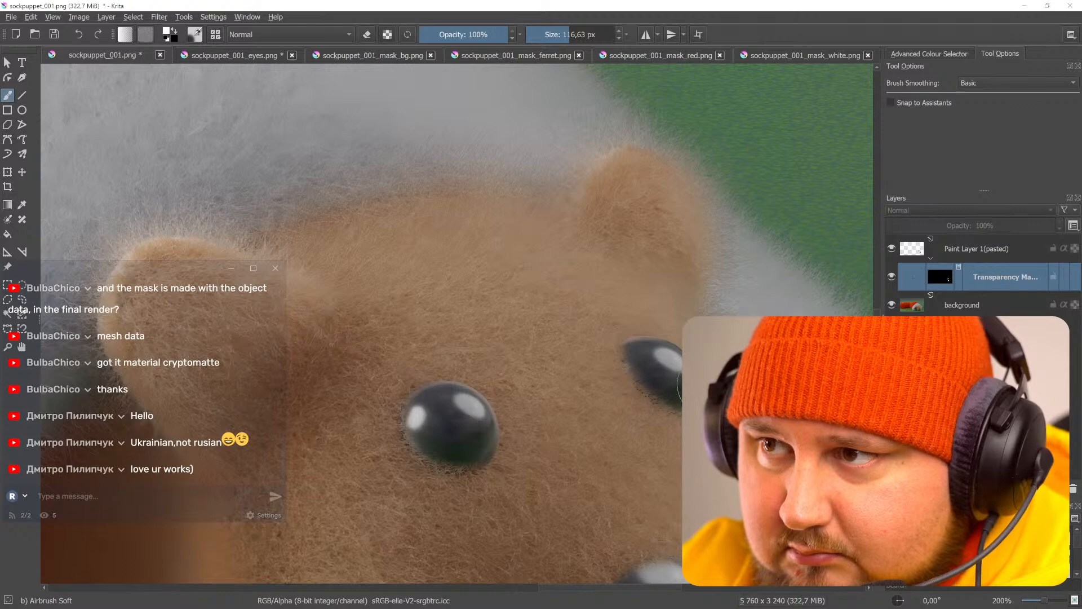
- Compare the whole ferret head with the masked eyes and nose layer hidden and shown, leaving the layer visible
{"action": "scroll", "coordinate": [670, 375], "scroll_direction": "down", "scroll_amount": 4}
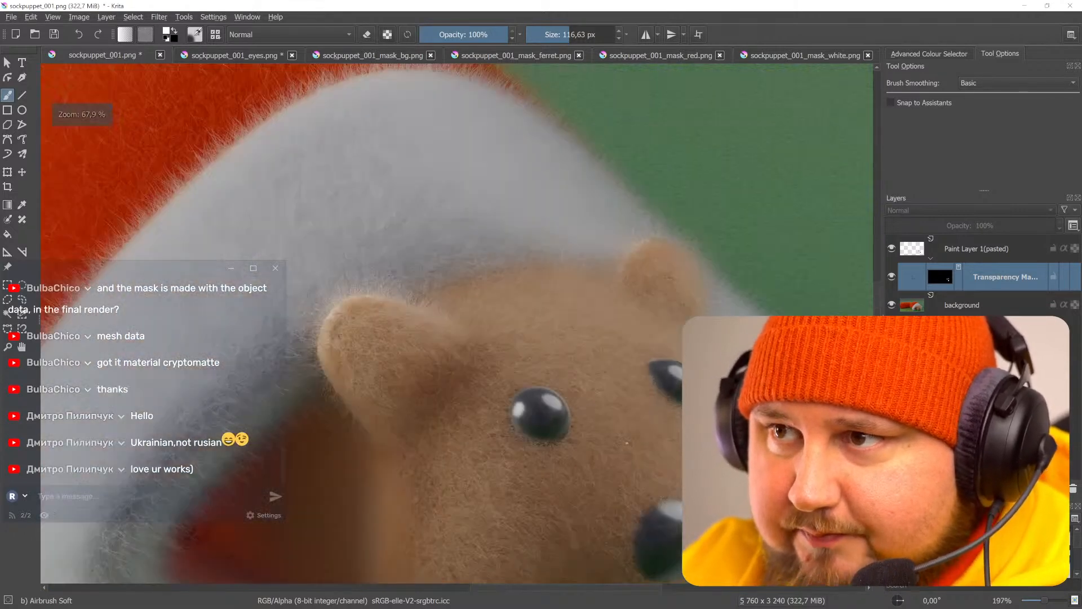
{"action": "scroll", "coordinate": [649, 530], "scroll_direction": "up", "scroll_amount": 2}
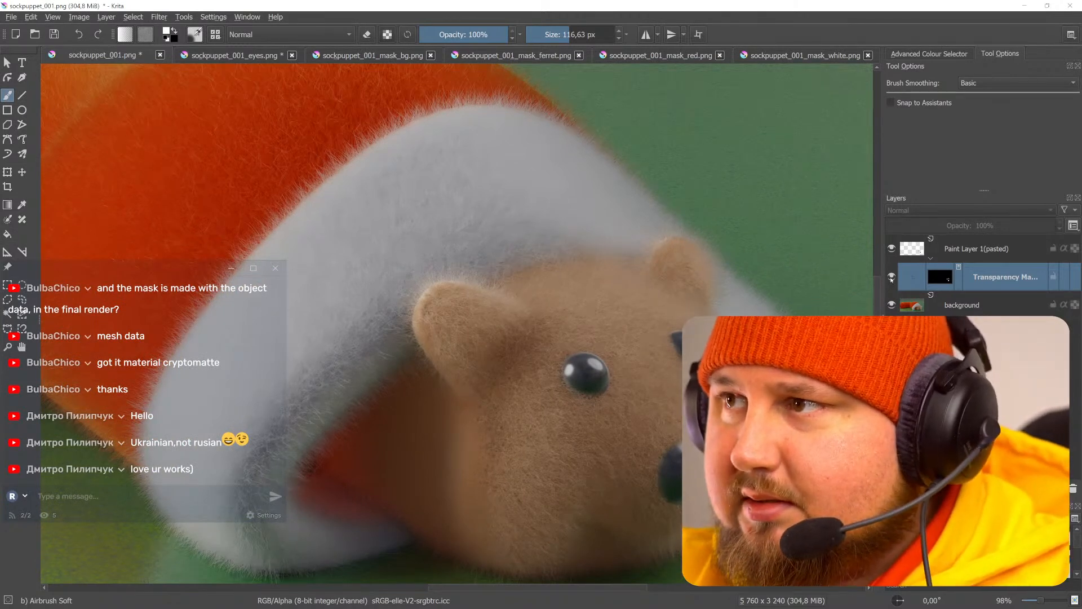
{"action": "left_click", "coordinate": [891, 249]}
{"action": "left_click", "coordinate": [892, 249]}
{"action": "left_click", "coordinate": [892, 249]}
{"action": "left_click", "coordinate": [892, 251]}
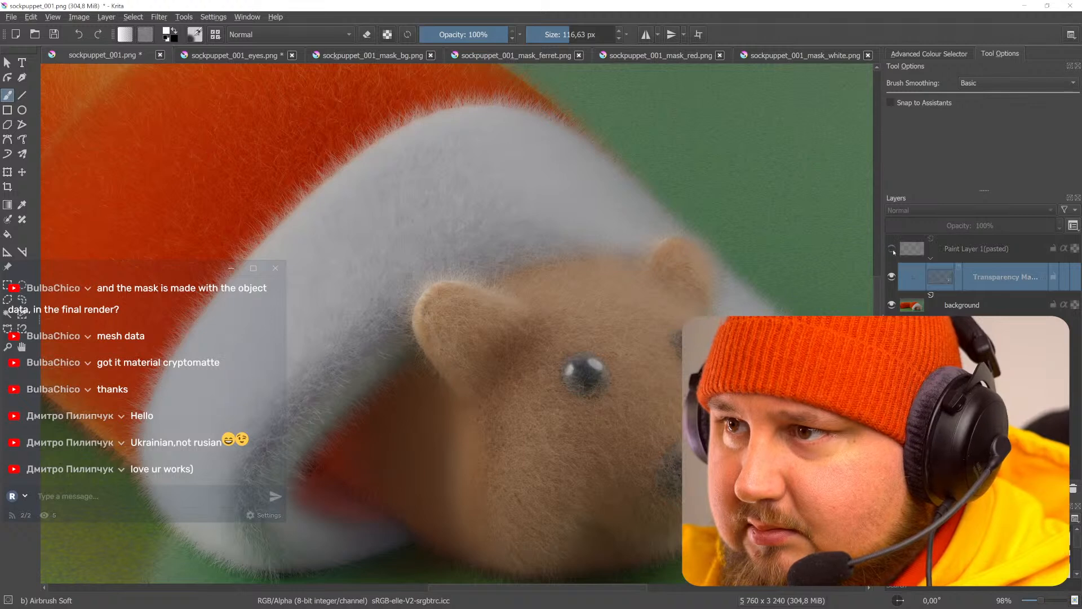
{"action": "left_click", "coordinate": [892, 249]}
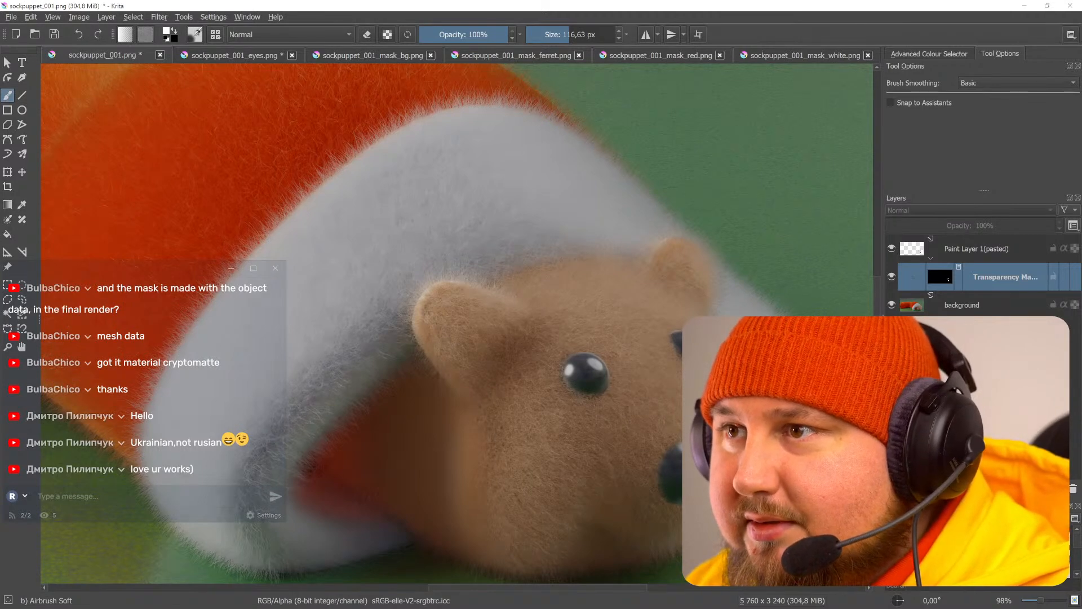
- Copy the entire sockpuppet_001_mask_white.png image and paste it into sockpuppet_001.png as a new layer above the masked eyes layer
{"action": "scroll", "coordinate": [651, 394], "scroll_direction": "down", "scroll_amount": 4}
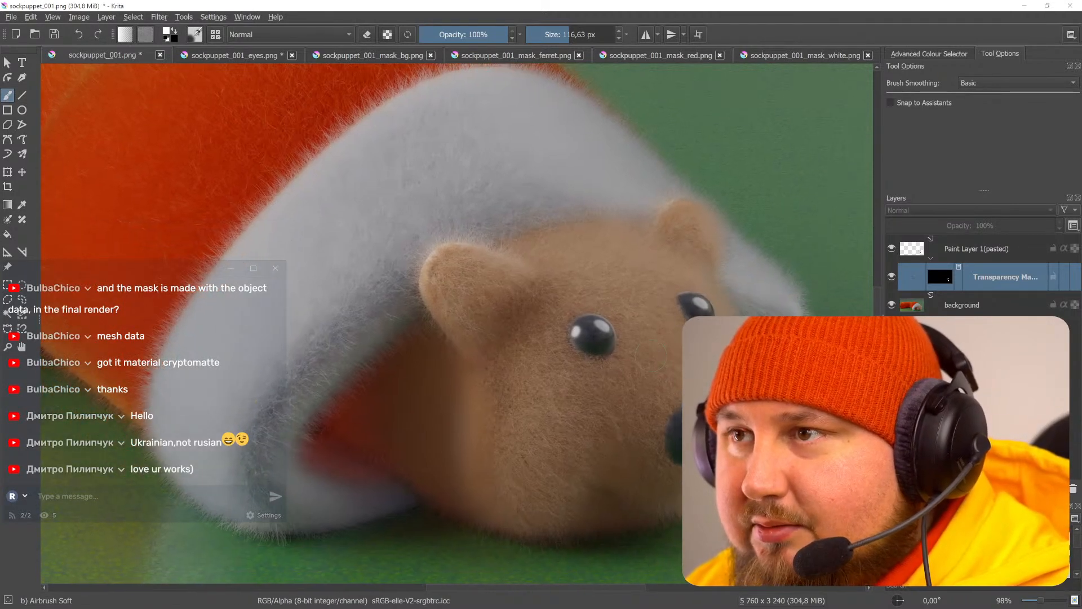
{"action": "scroll", "coordinate": [650, 357], "scroll_direction": "up", "scroll_amount": 1}
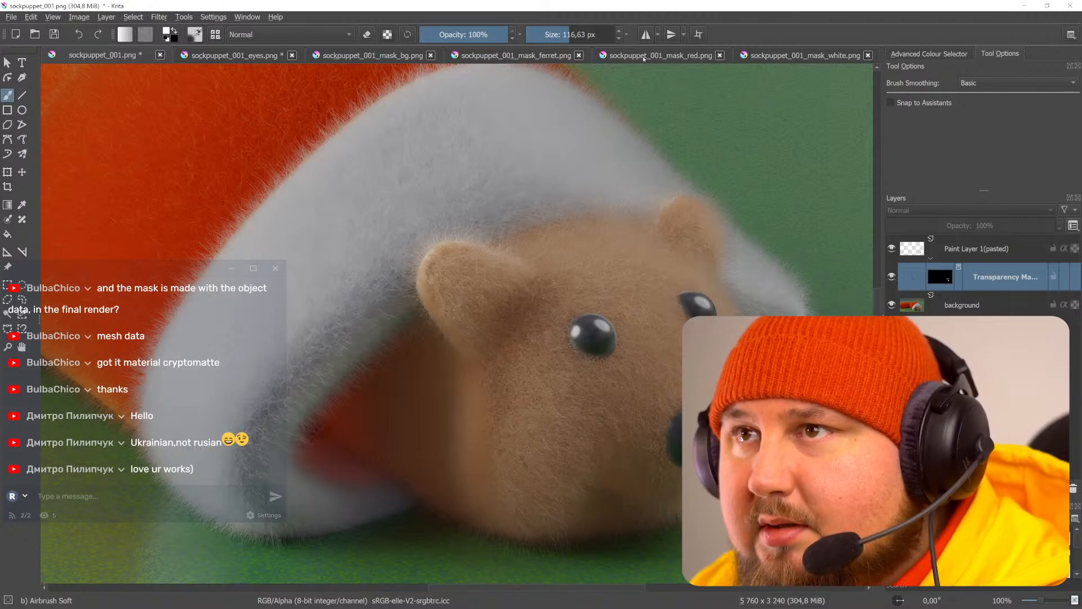
{"action": "left_click", "coordinate": [798, 56]}
{"action": "key", "text": "ctrl+a"}
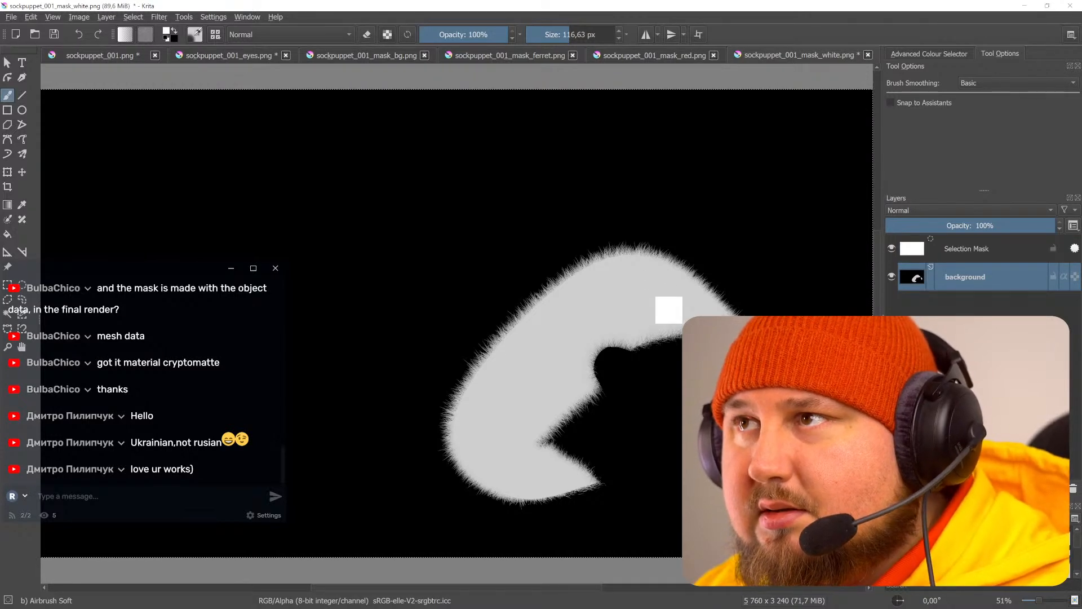
{"action": "left_click", "coordinate": [105, 55]}
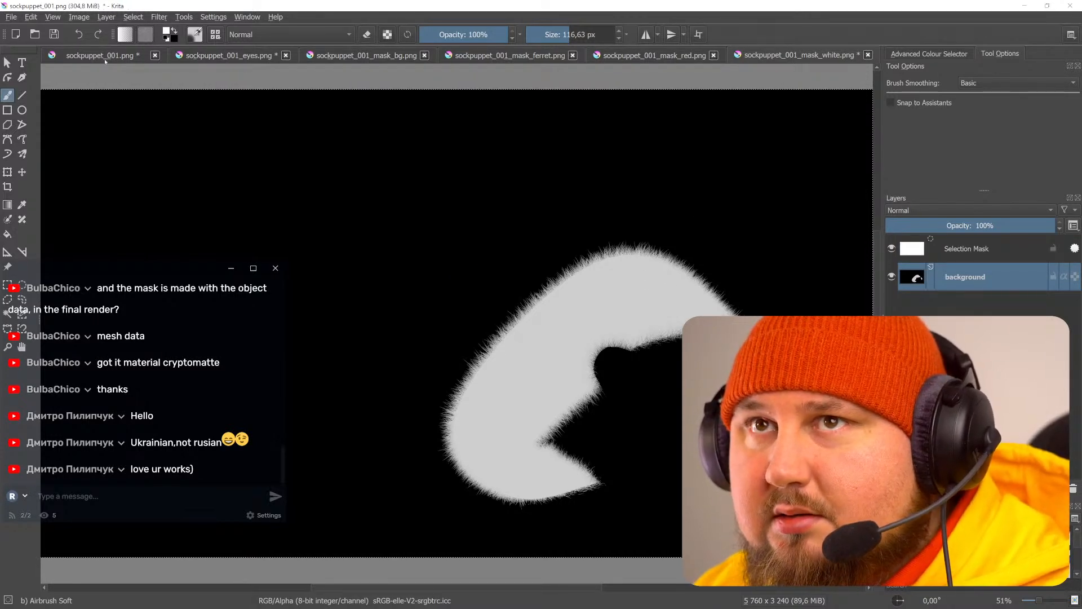
{"action": "middle_click_drag", "start_coordinate": [451, 226], "coordinate": [608, 255]}
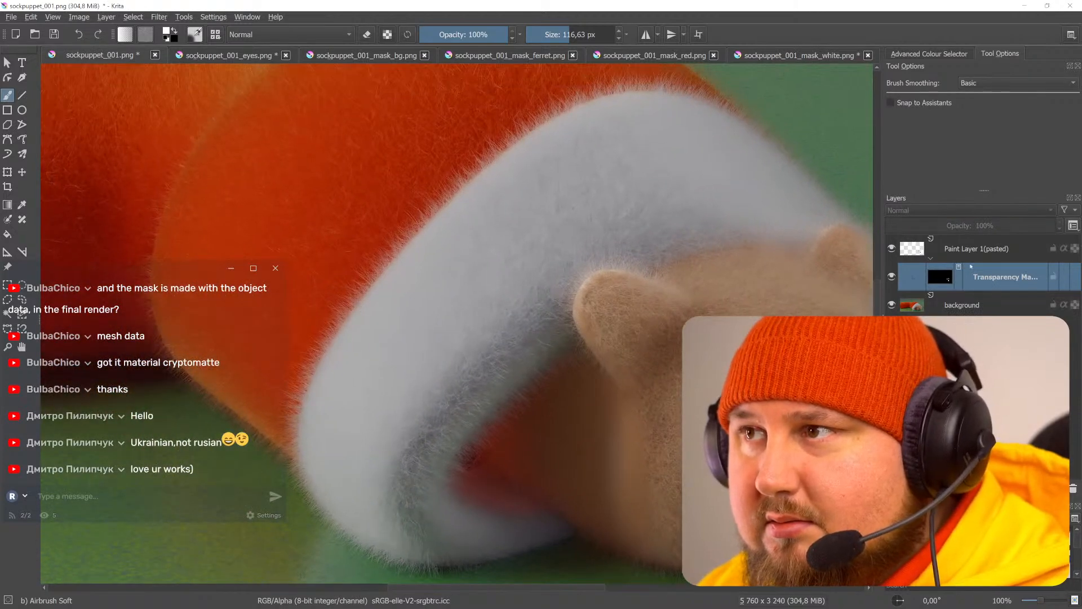
{"action": "left_click", "coordinate": [971, 254]}
{"action": "key", "text": "ctrl+v"}
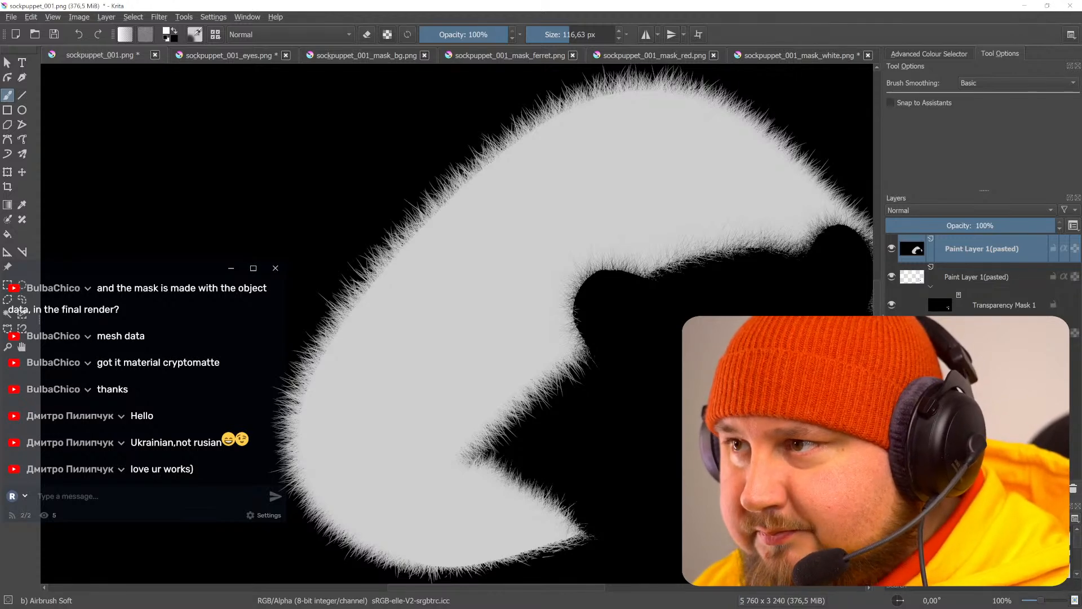
- Add a Colour Adjustment filter layer beneath the pasted white mask layer and convert the mask layer to the filter layer's transparency mask
{"action": "left_click", "coordinate": [925, 535]}
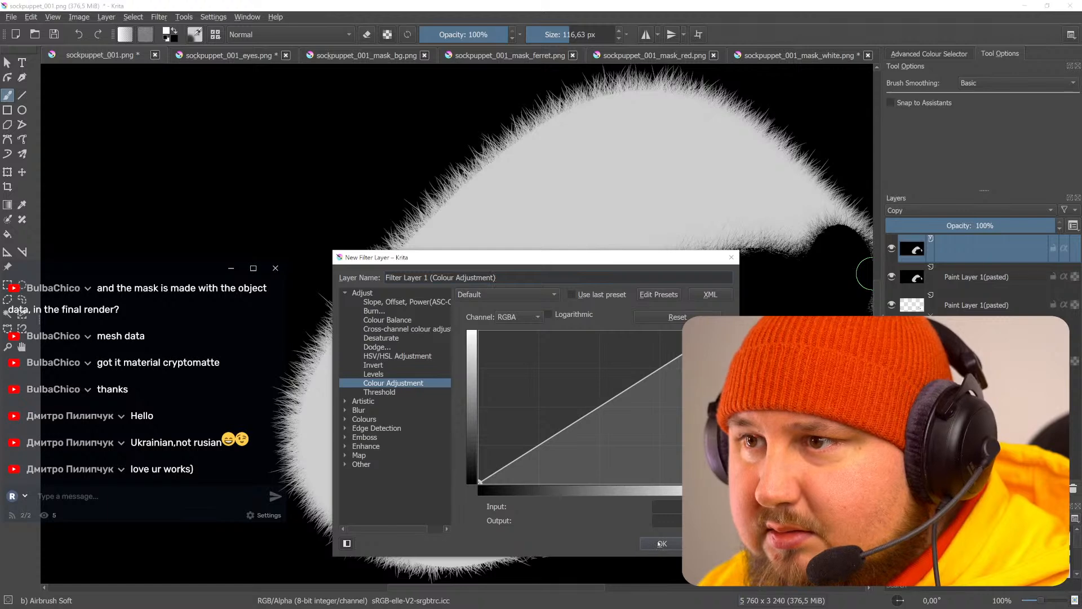
{"action": "key", "text": "Return"}
{"action": "mouse_move", "coordinate": [972, 249]}
{"action": "left_mouse_down"}
{"action": "mouse_move", "coordinate": [968, 287]}
{"action": "mouse_move", "coordinate": [954, 271]}
{"action": "left_mouse_up"}
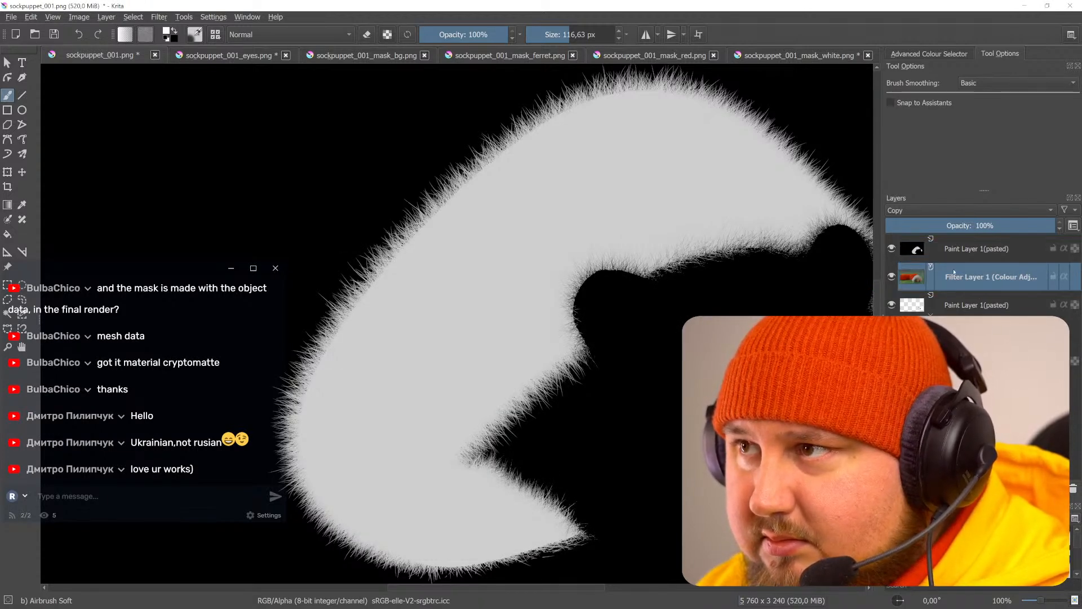
{"action": "left_click", "coordinate": [970, 249]}
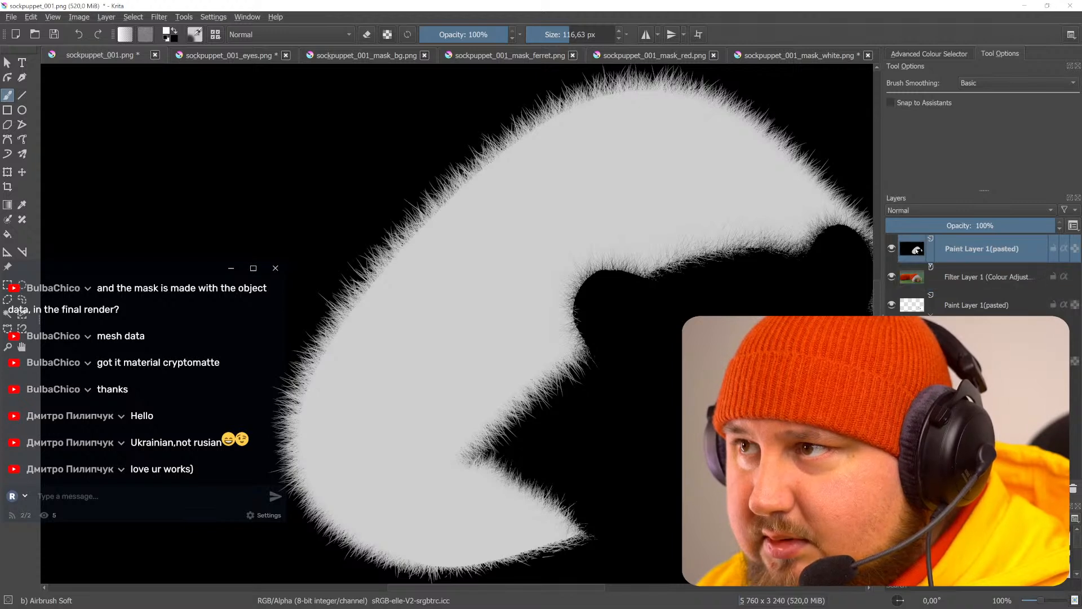
{"action": "right_click", "coordinate": [969, 249]}
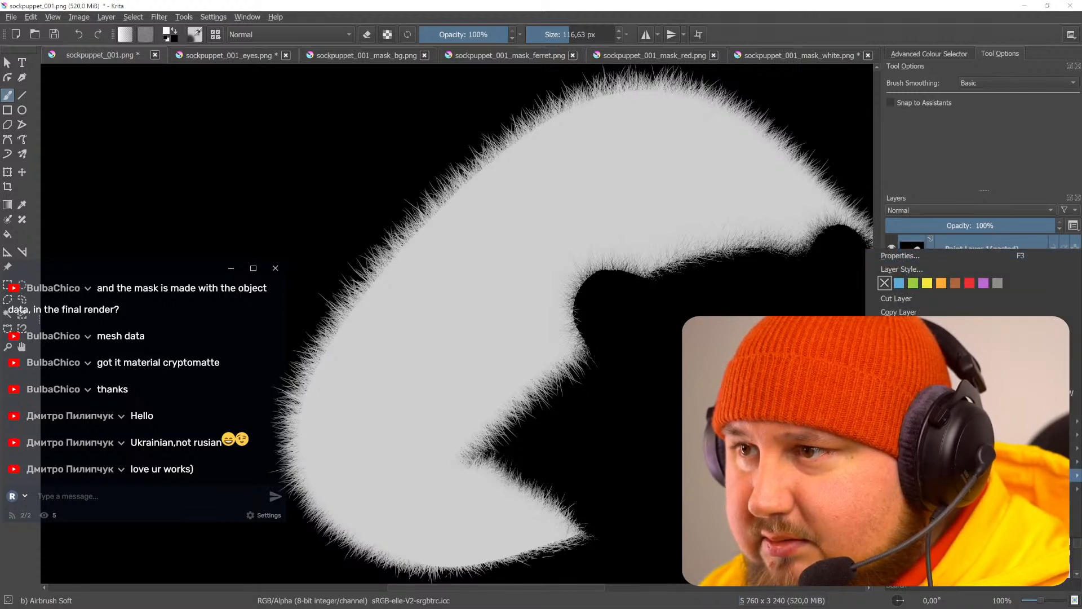
{"action": "left_click", "coordinate": [818, 488]}
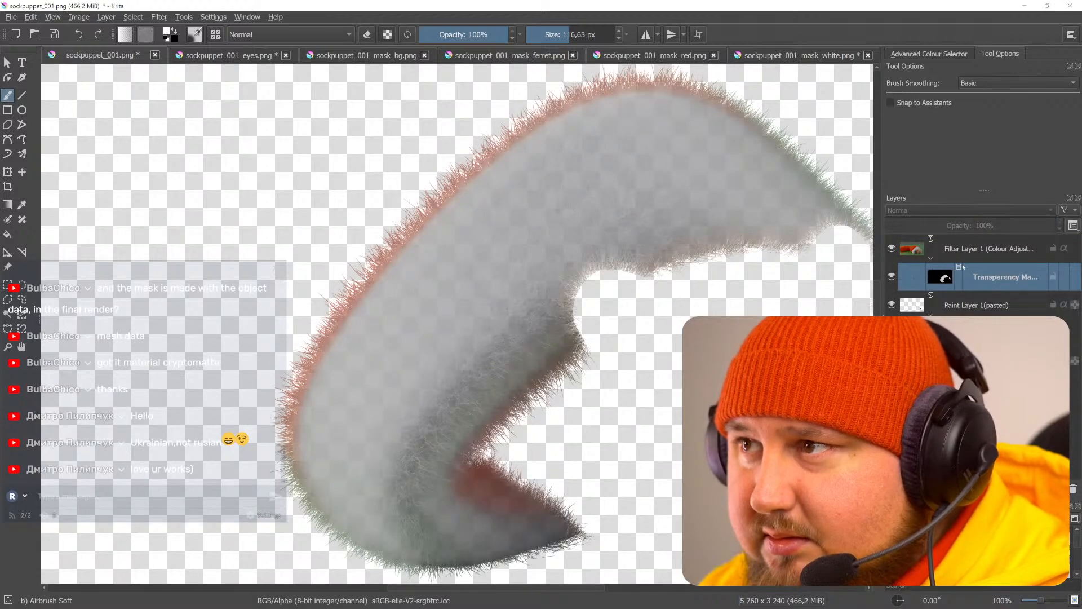
- Hide the filter layer's transparency mask and shape its RGBA curve into an S, with the upper point at input 129, output 189
{"action": "left_click", "coordinate": [970, 254]}
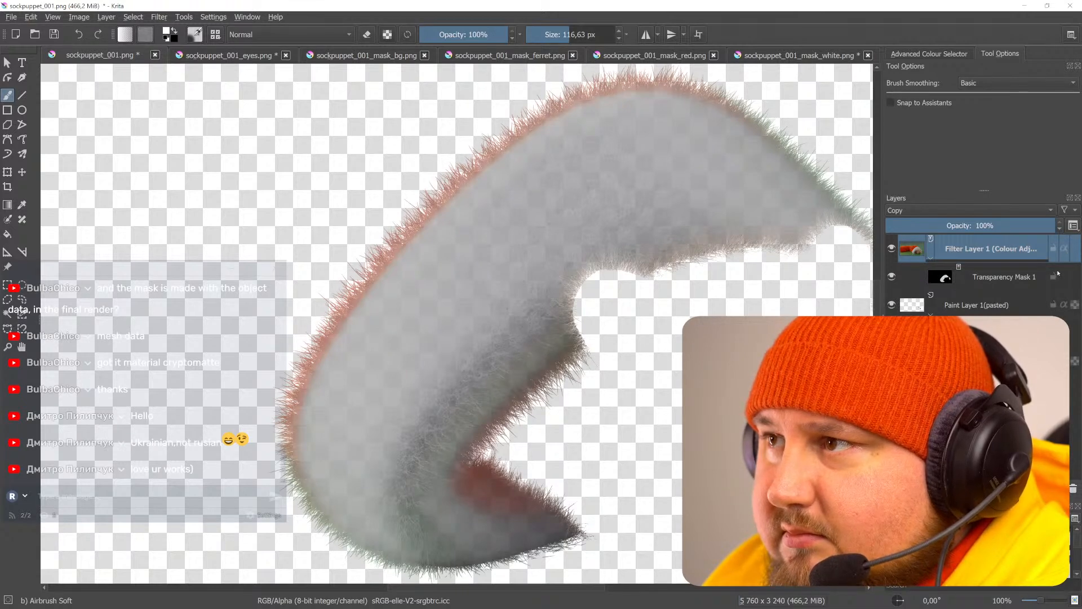
{"action": "left_click", "coordinate": [892, 277]}
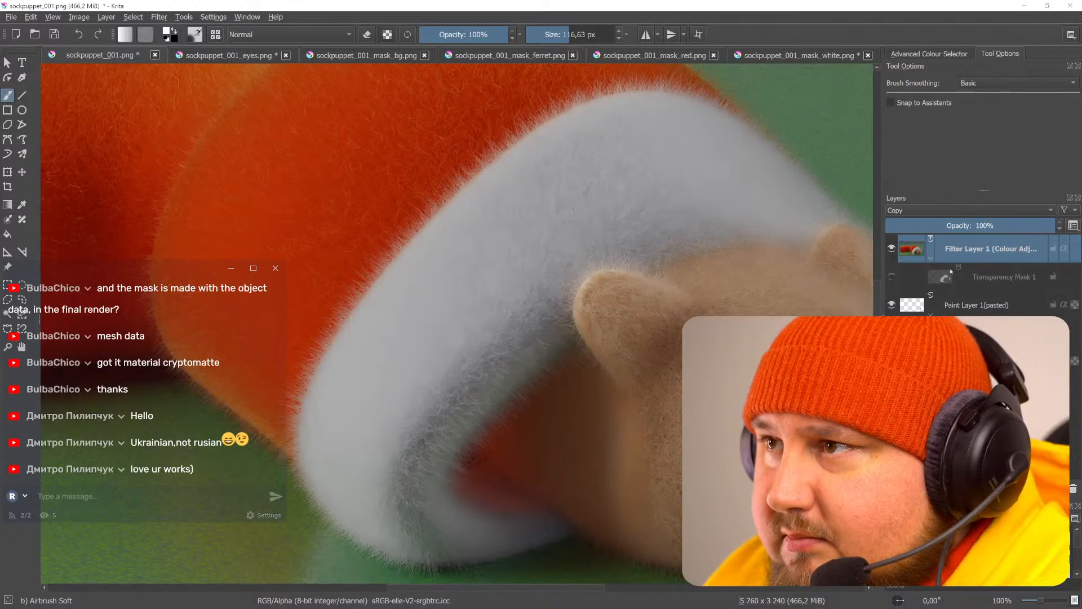
{"action": "right_click", "coordinate": [980, 247]}
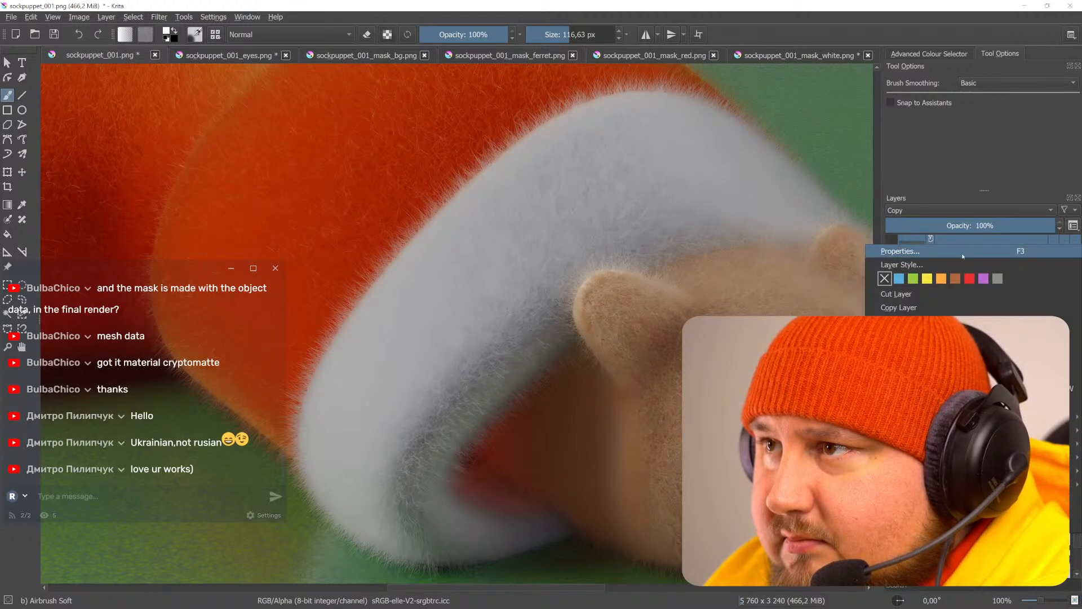
{"action": "left_click", "coordinate": [963, 252]}
{"action": "left_click_drag", "start_coordinate": [481, 356], "coordinate": [499, 349]}
{"action": "left_click_drag", "start_coordinate": [541, 313], "coordinate": [542, 269]}
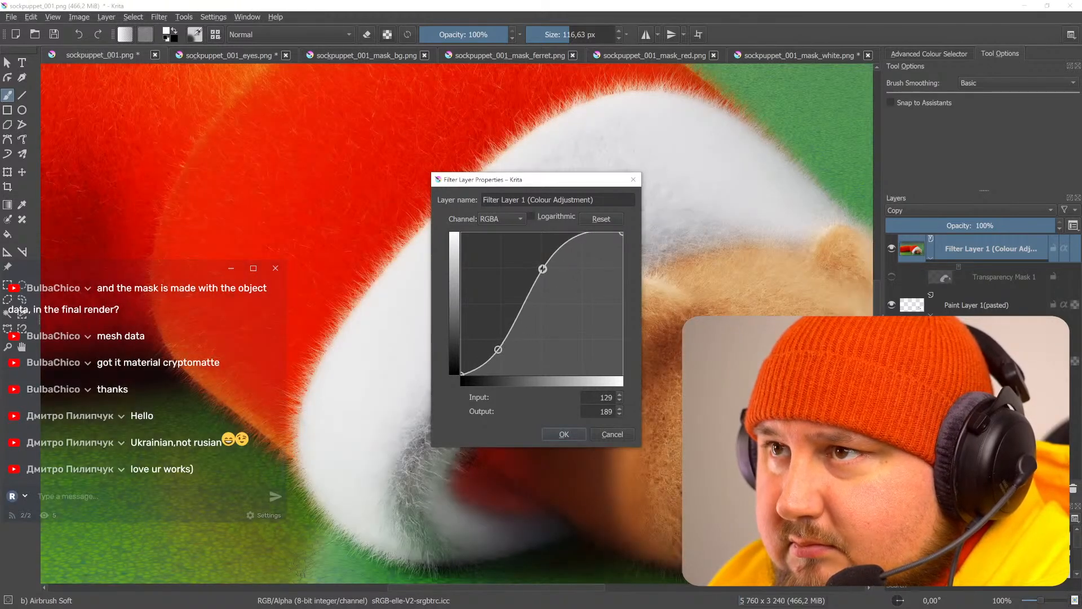
{"action": "left_click", "coordinate": [564, 434]}
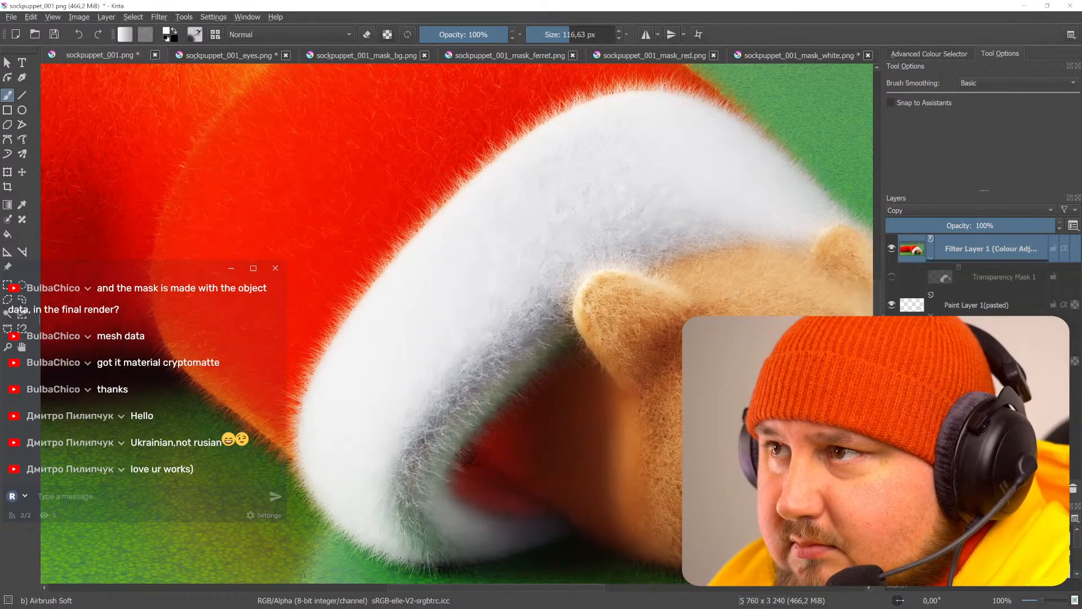
- Compare the brightened image with the filter layer's transparency mask shown and hidden, leaving the mask enabled
{"action": "left_click", "coordinate": [891, 277]}
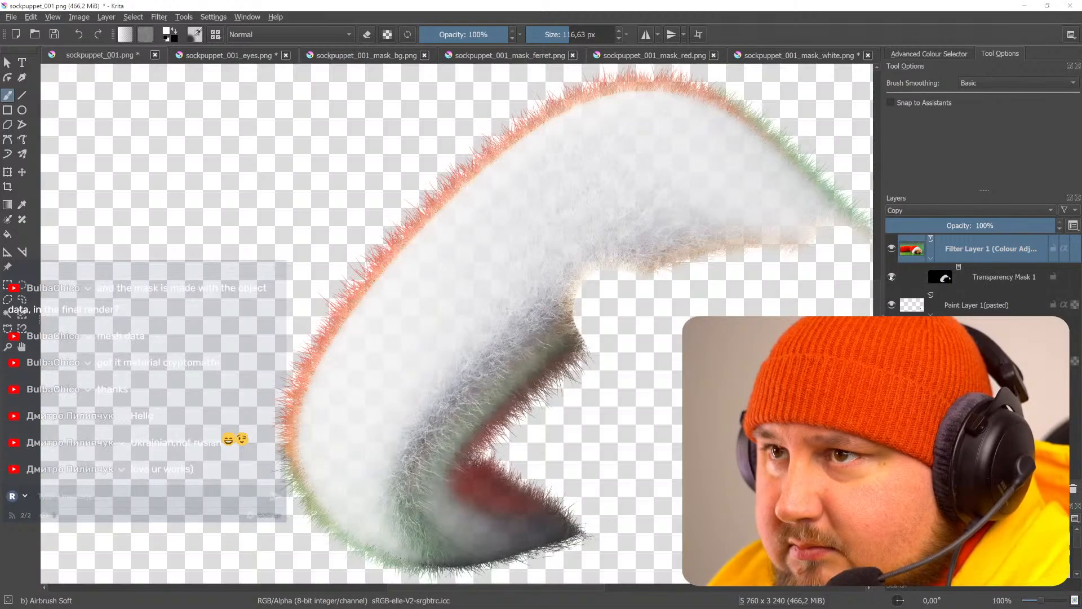
{"action": "left_click", "coordinate": [891, 276]}
{"action": "left_click", "coordinate": [891, 277]}
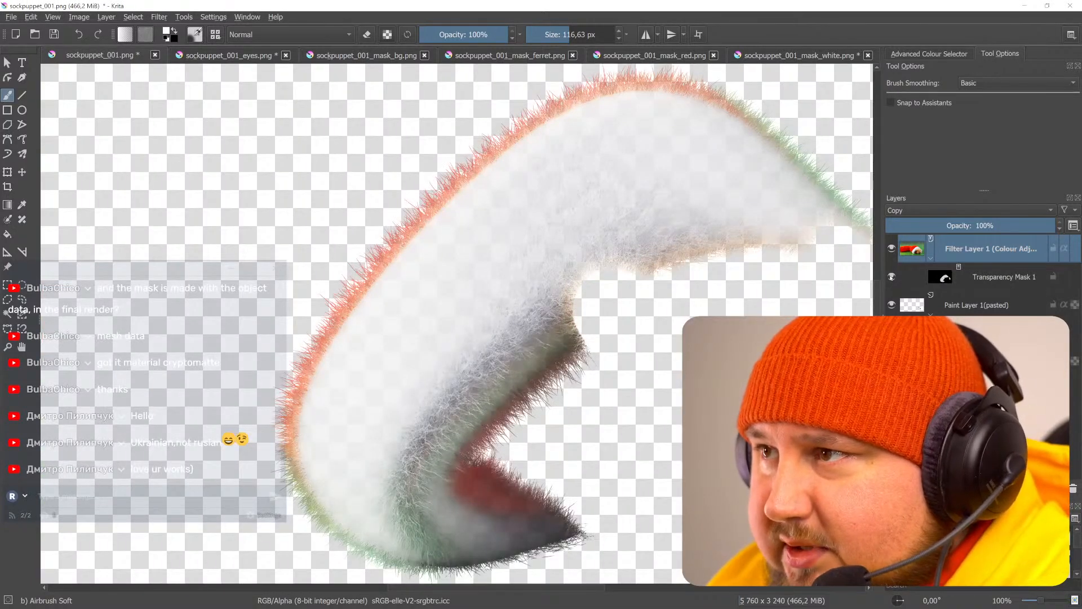
{"action": "left_click", "coordinate": [891, 276]}
{"action": "left_click", "coordinate": [891, 277]}
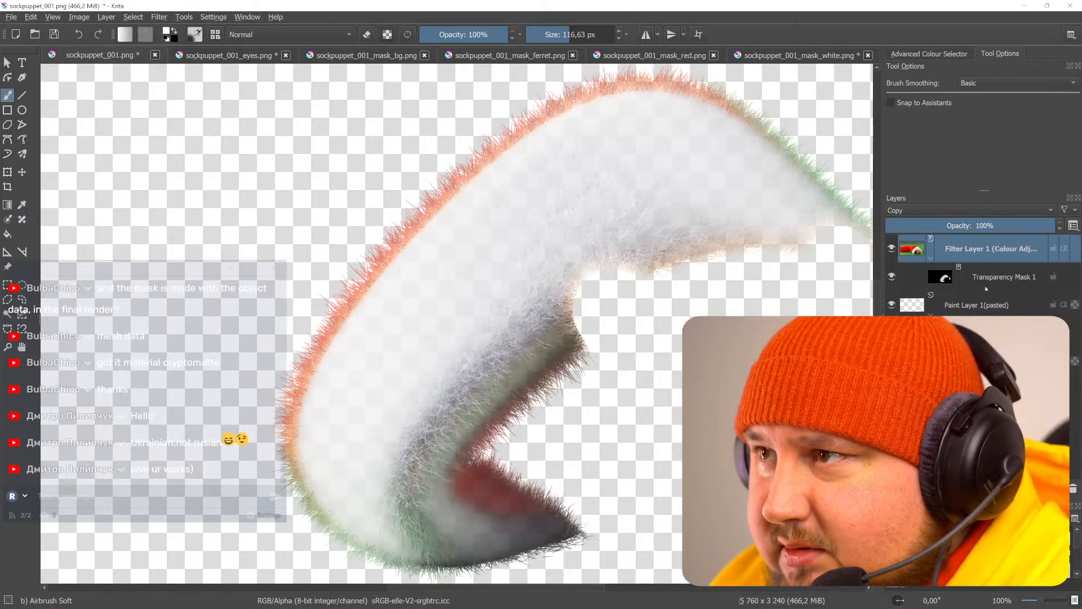
- Try to convert the filter layer's transparency mask to a Colour Adjustment filter mask
{"action": "left_click", "coordinate": [947, 281]}
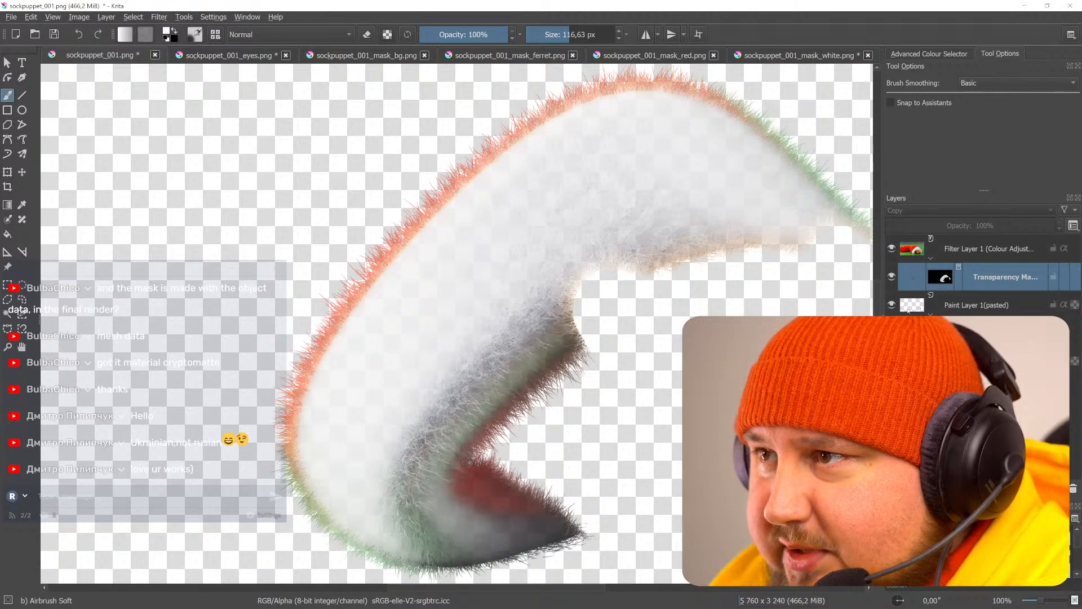
{"action": "left_click", "coordinate": [907, 311]}
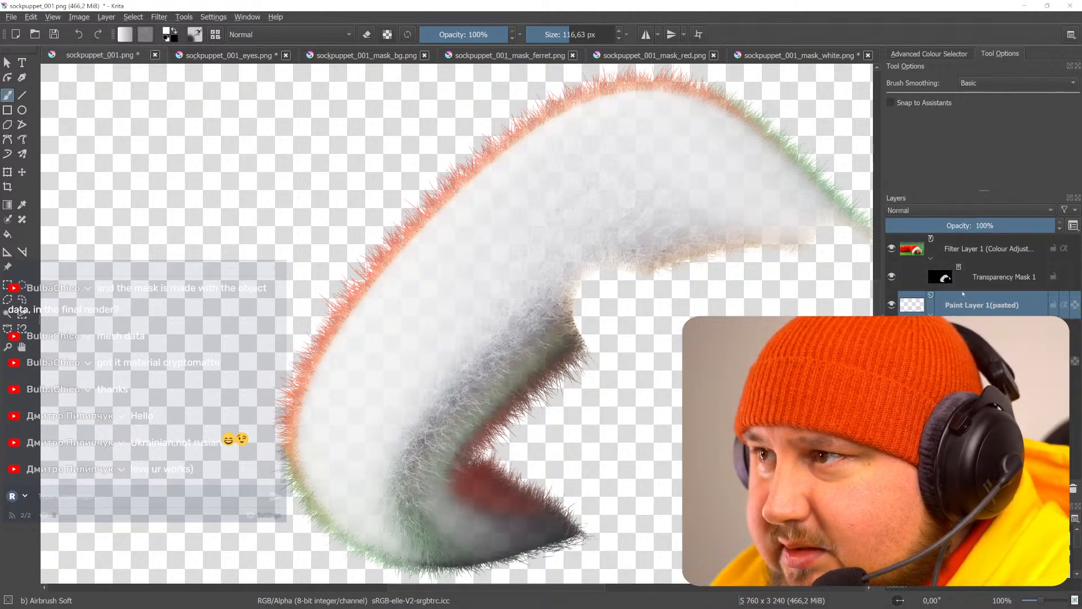
{"action": "left_click", "coordinate": [938, 277]}
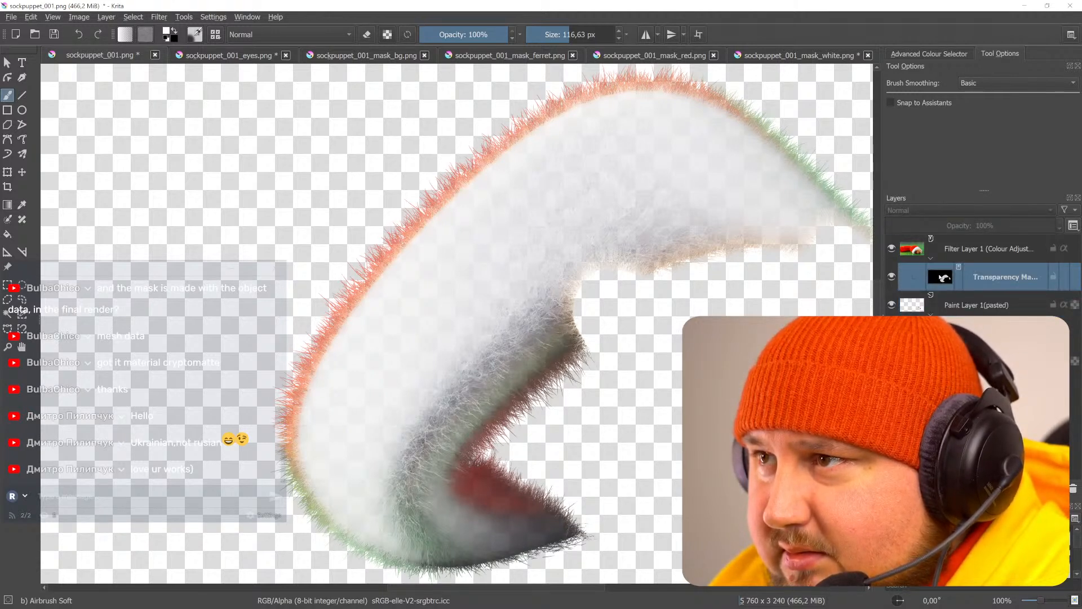
{"action": "right_click", "coordinate": [945, 277]}
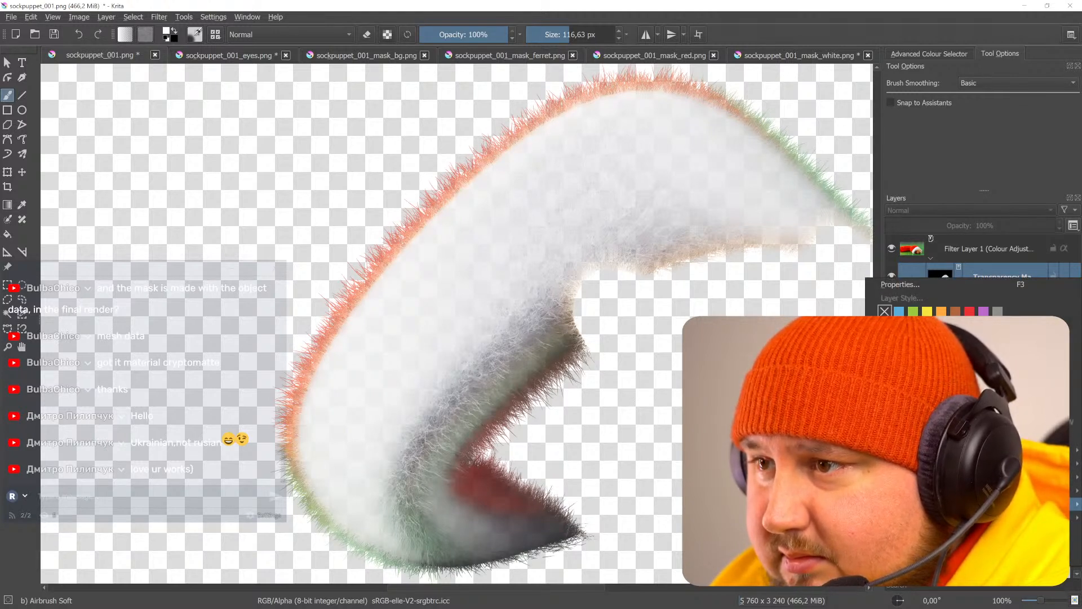
{"action": "left_click", "coordinate": [812, 504]}
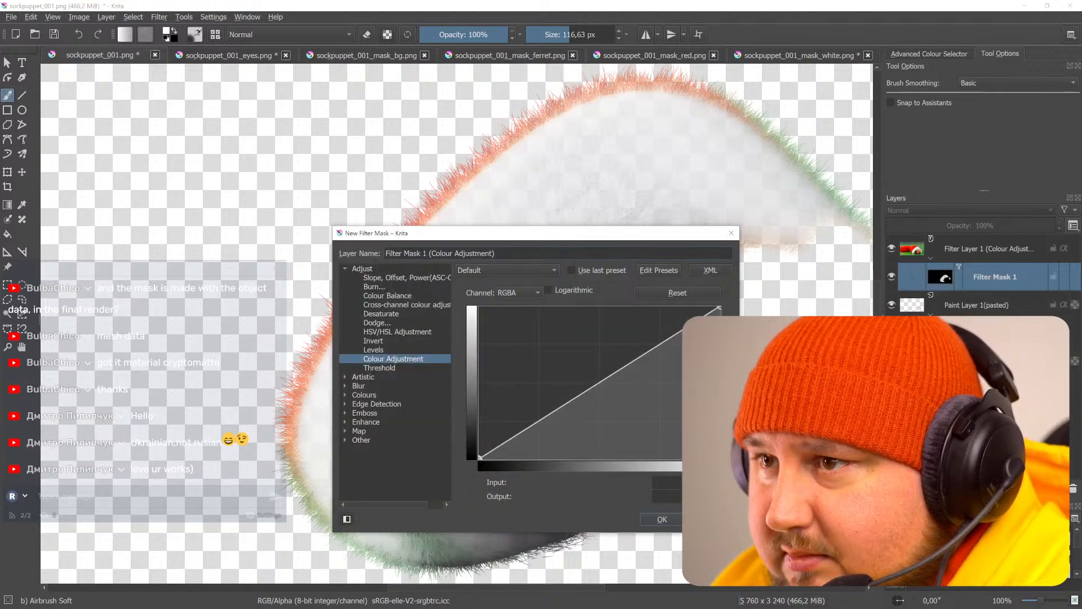
{"action": "key", "text": "Escape"}
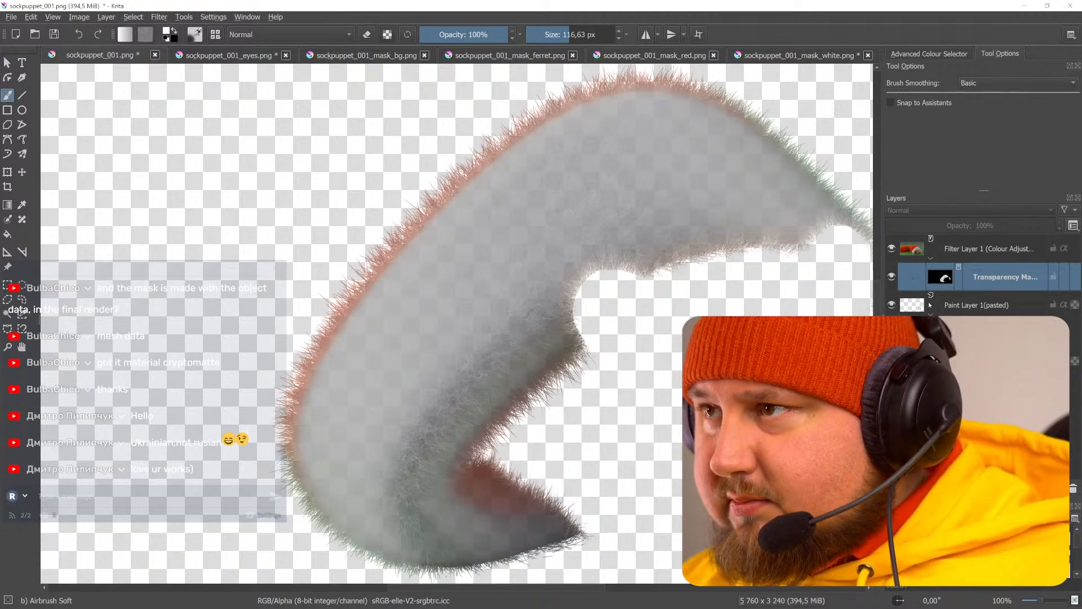
- Undo the transparency mask conversion and the added filter layer, returning to the pasted white mask layer
{"action": "key", "text": "ctrl+z"}
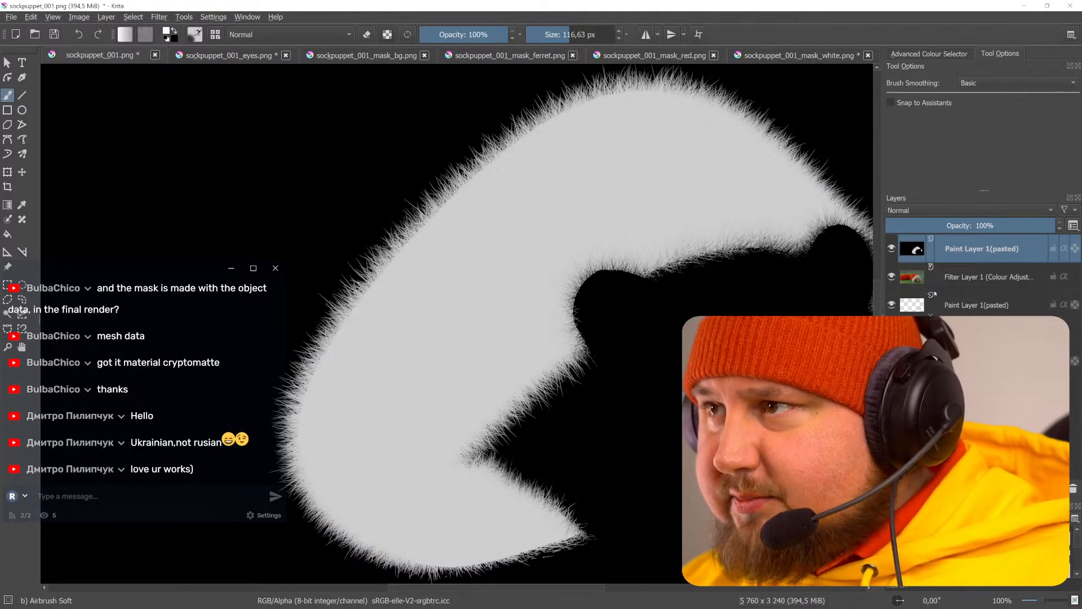
{"action": "key", "text": "ctrl+z"}
{"action": "key", "text": "ctrl+shift+z"}
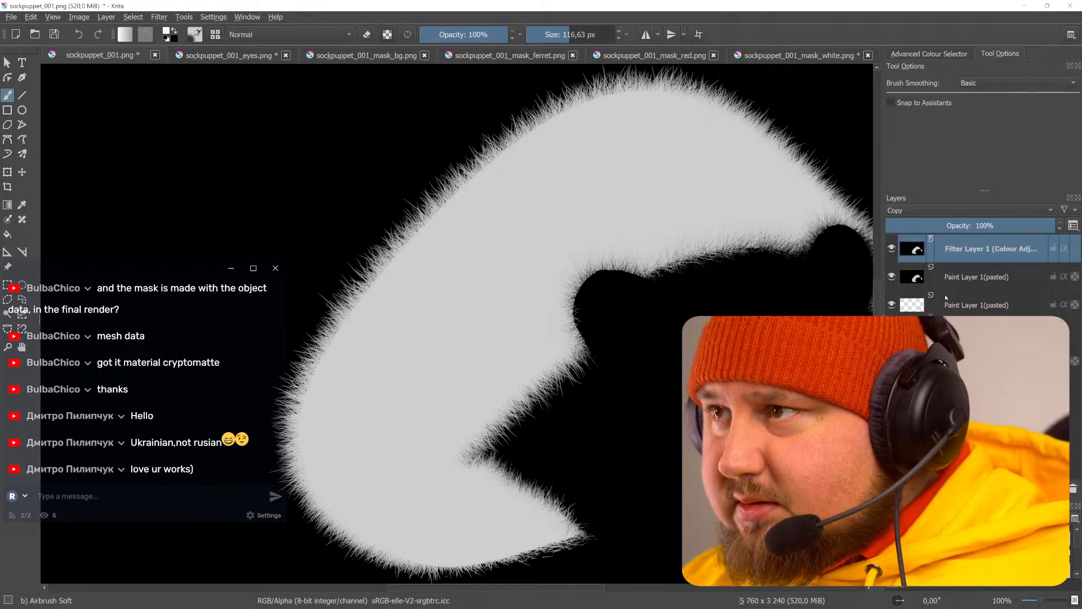
{"action": "key", "text": "ctrl+shift+z"}
- Try converting the pasted white mask layer to a Colour Adjustment filter mask with the default curve, and undo the conversion
{"action": "right_click", "coordinate": [960, 276]}
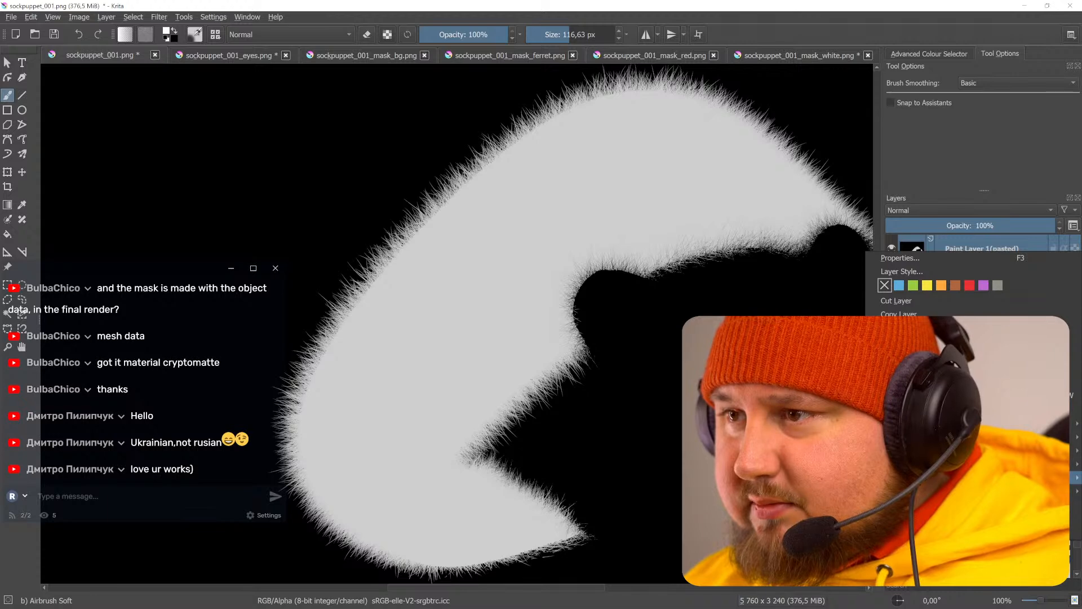
{"action": "left_click", "coordinate": [806, 491]}
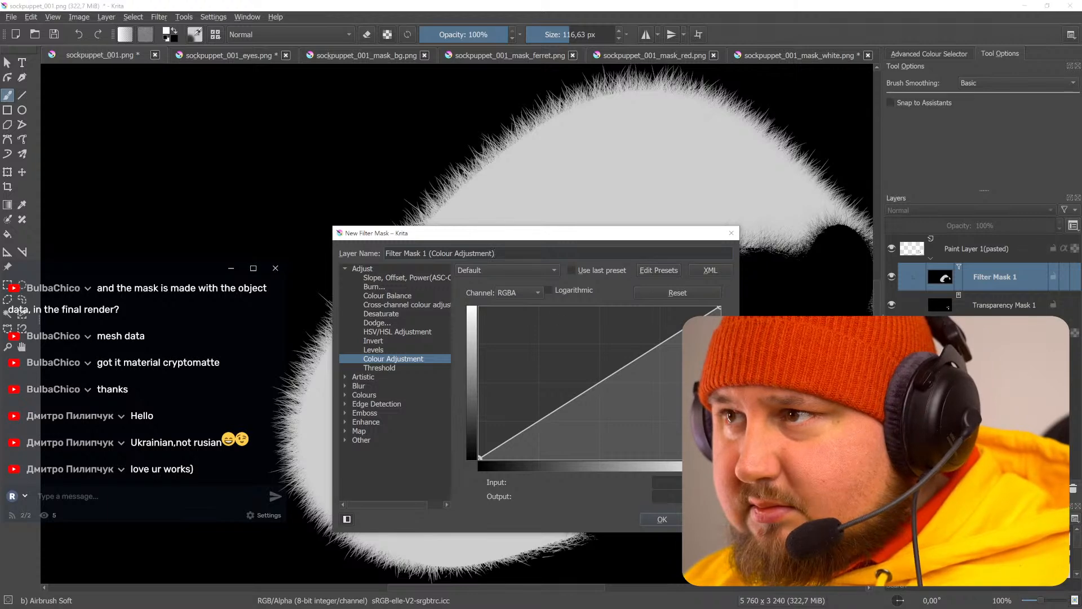
{"action": "left_click_drag", "start_coordinate": [583, 237], "coordinate": [747, 261]}
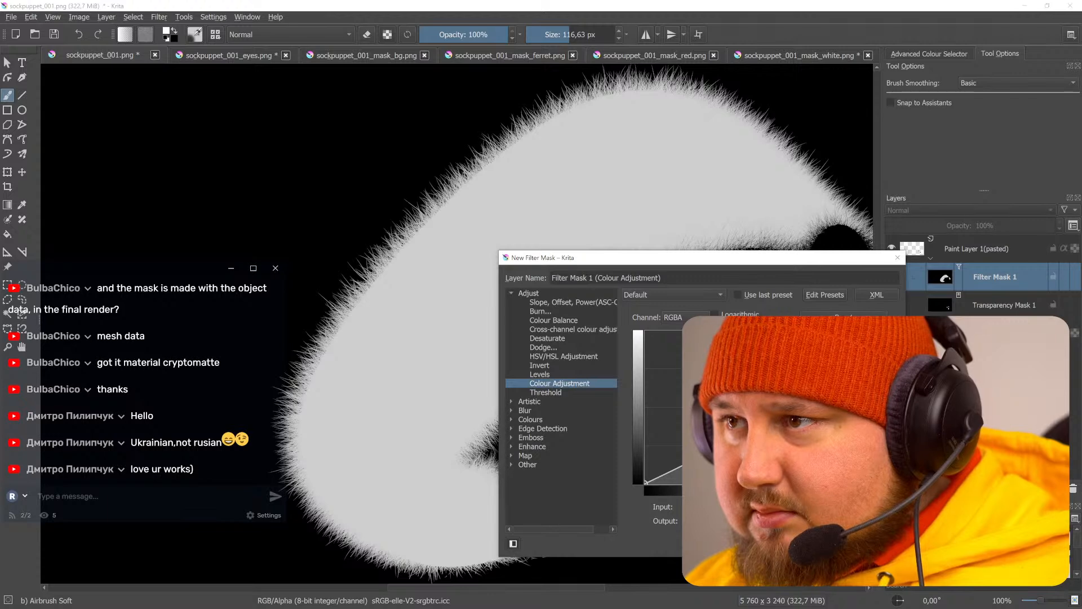
{"action": "left_click", "coordinate": [828, 544]}
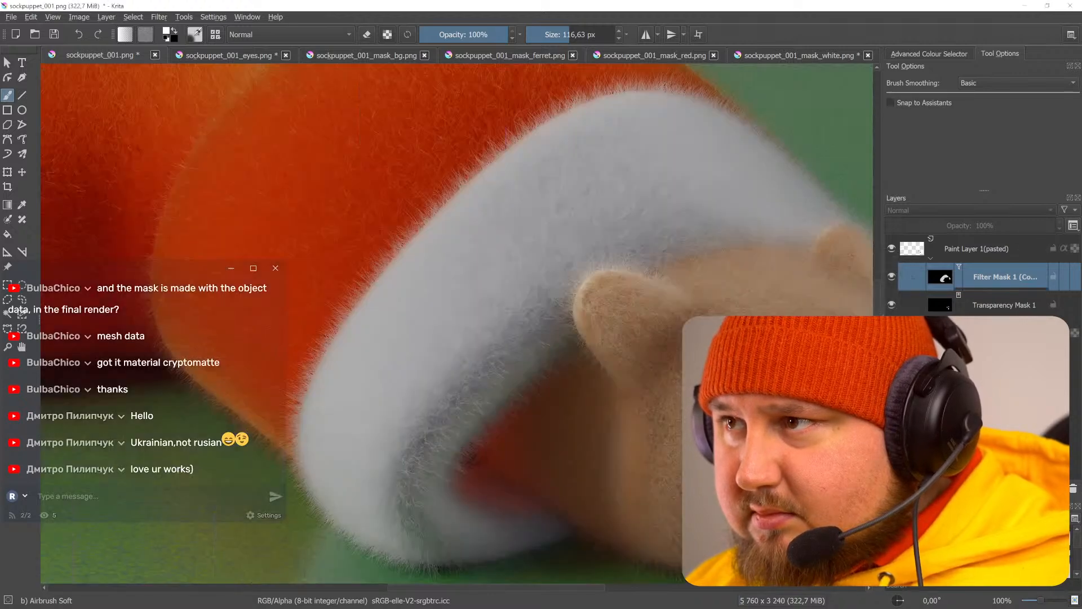
{"action": "left_click", "coordinate": [964, 253]}
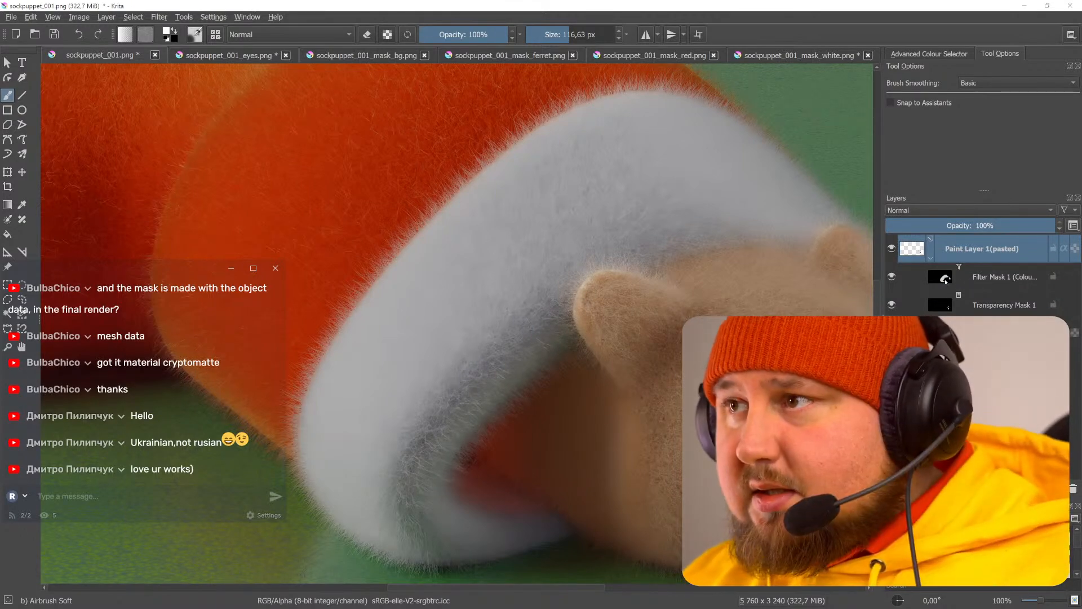
{"action": "left_click", "coordinate": [941, 282]}
{"action": "key", "text": "ctrl+z"}
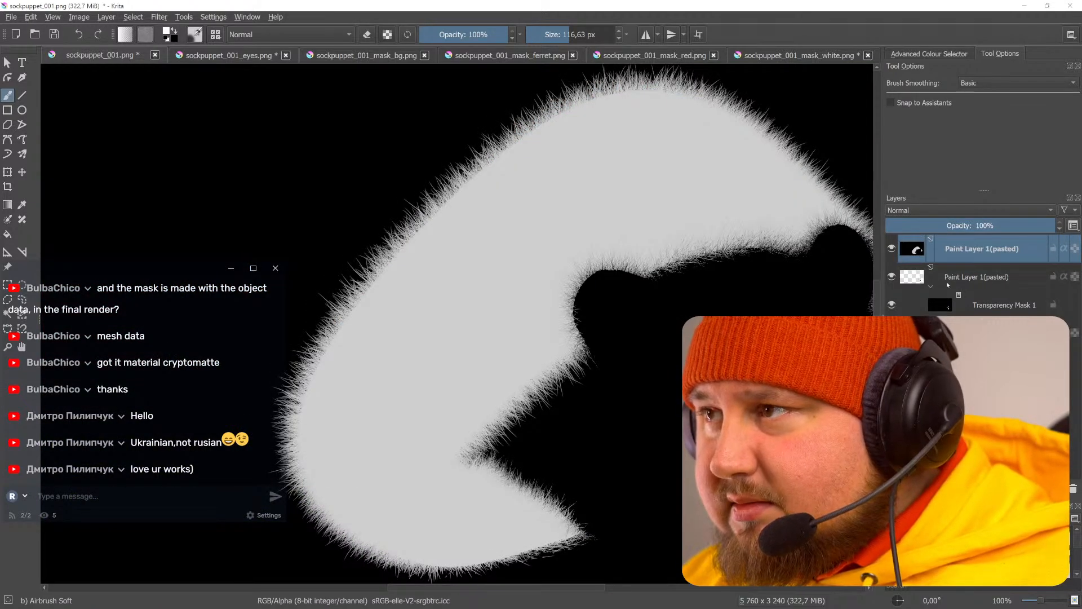
- Convert the pasted white mask layer to a selection mask on the eyes layer
{"action": "right_click", "coordinate": [916, 253]}
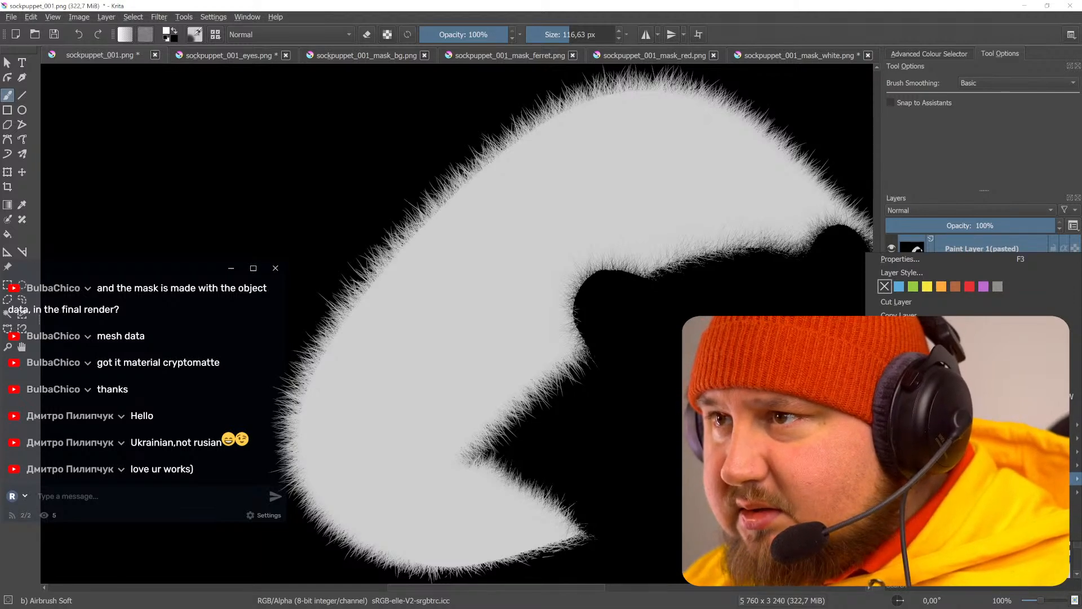
{"action": "left_click", "coordinate": [817, 492]}
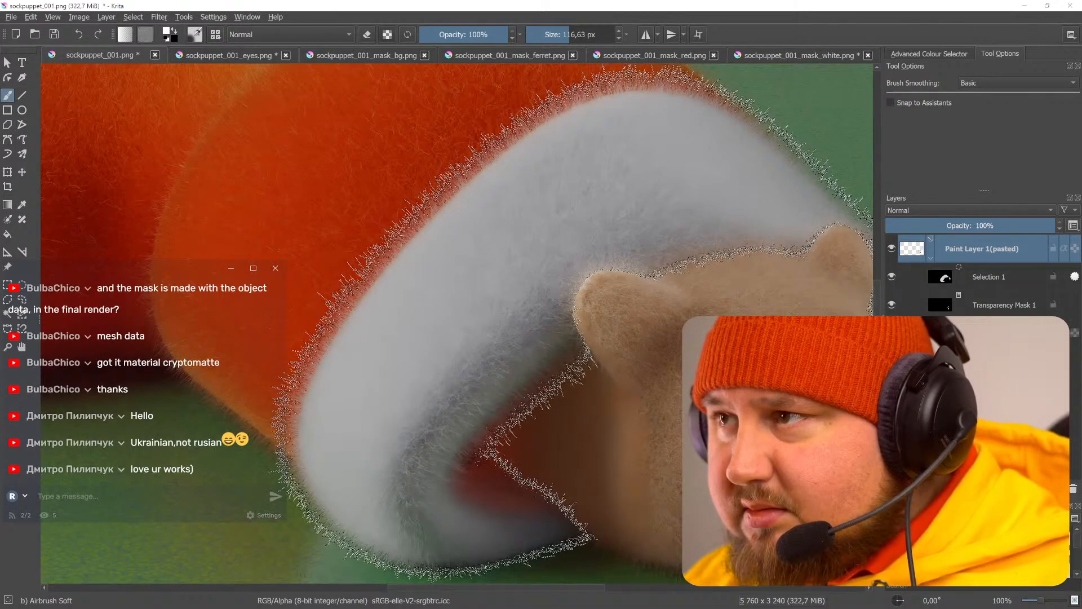
- Undo the selection mask conversion and add a Colour Adjustment filter layer with a contrast S-curve above the pasted white mask
{"action": "key", "text": "ctrl+z"}
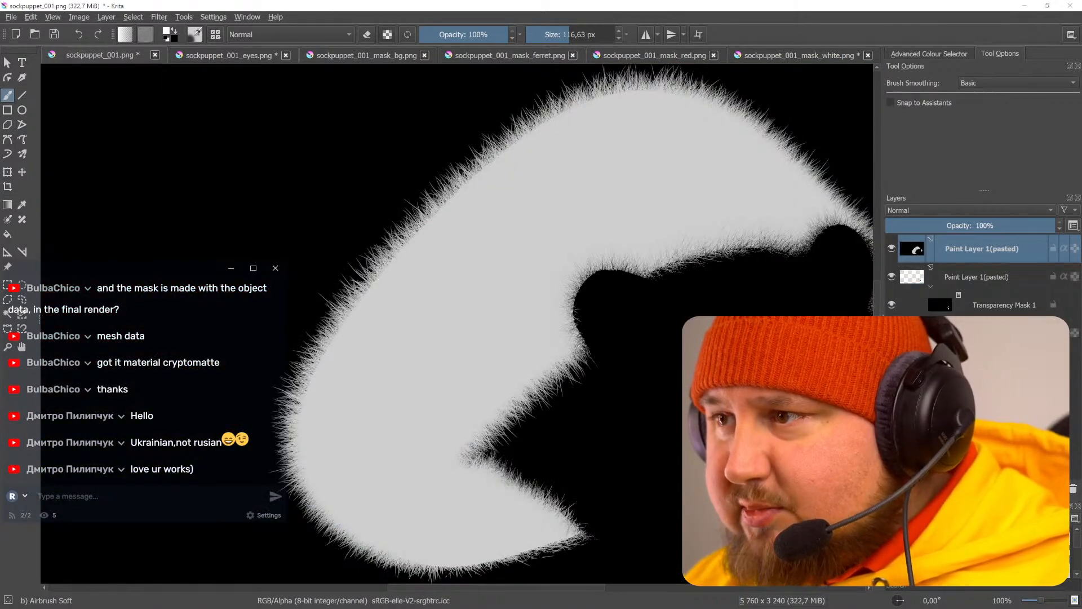
{"action": "left_click", "coordinate": [903, 489]}
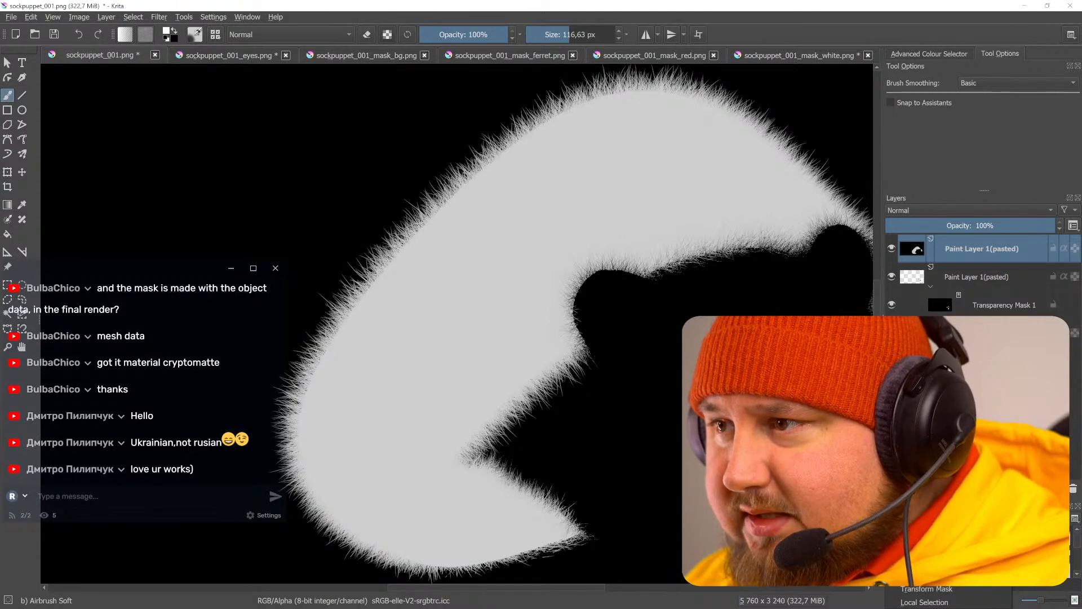
{"action": "left_click", "coordinate": [925, 502]}
{"action": "left_click_drag", "start_coordinate": [543, 443], "coordinate": [544, 454]}
{"action": "left_click_drag", "start_coordinate": [652, 386], "coordinate": [639, 356]}
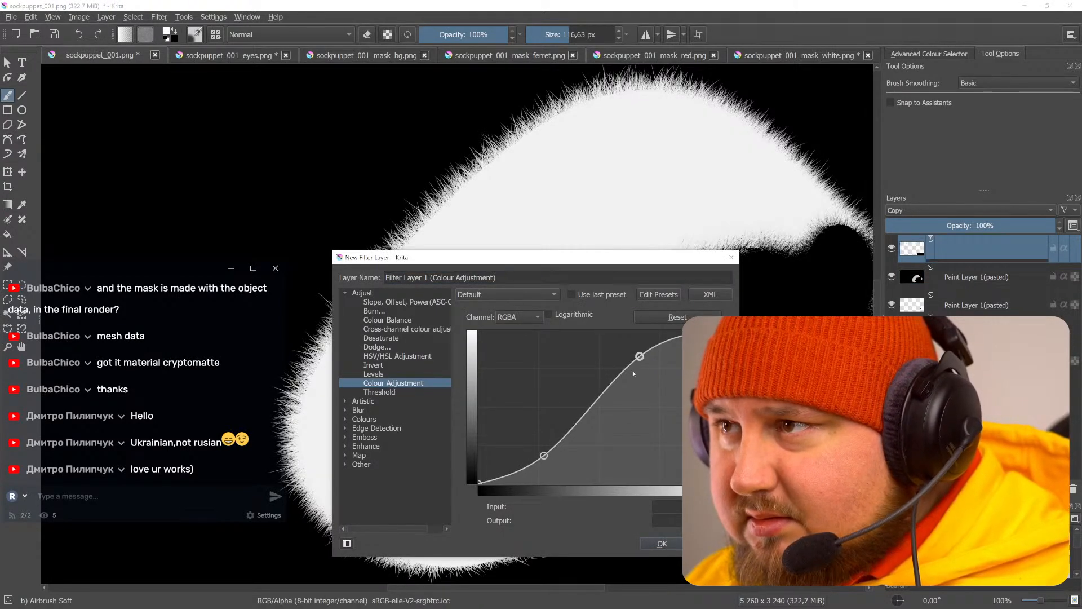
{"action": "left_click", "coordinate": [662, 544]}
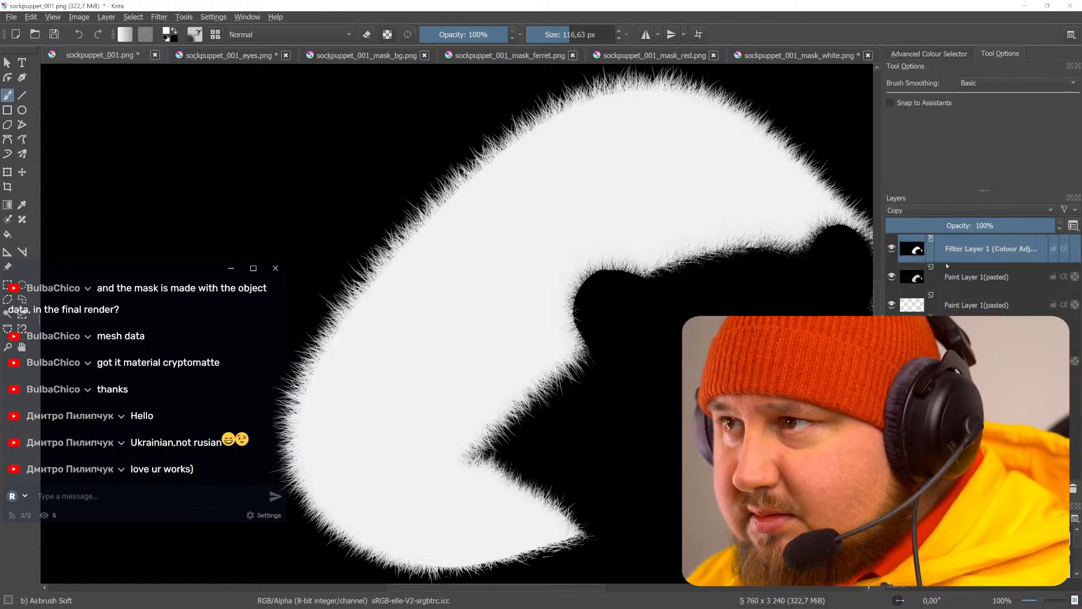
- Move the pasted white mask above the filter layer and convert it to a selection mask on that filter layer
{"action": "mouse_move", "coordinate": [962, 277]}
{"action": "left_mouse_down"}
{"action": "mouse_move", "coordinate": [986, 246]}
{"action": "mouse_move", "coordinate": [973, 248]}
{"action": "left_mouse_up"}
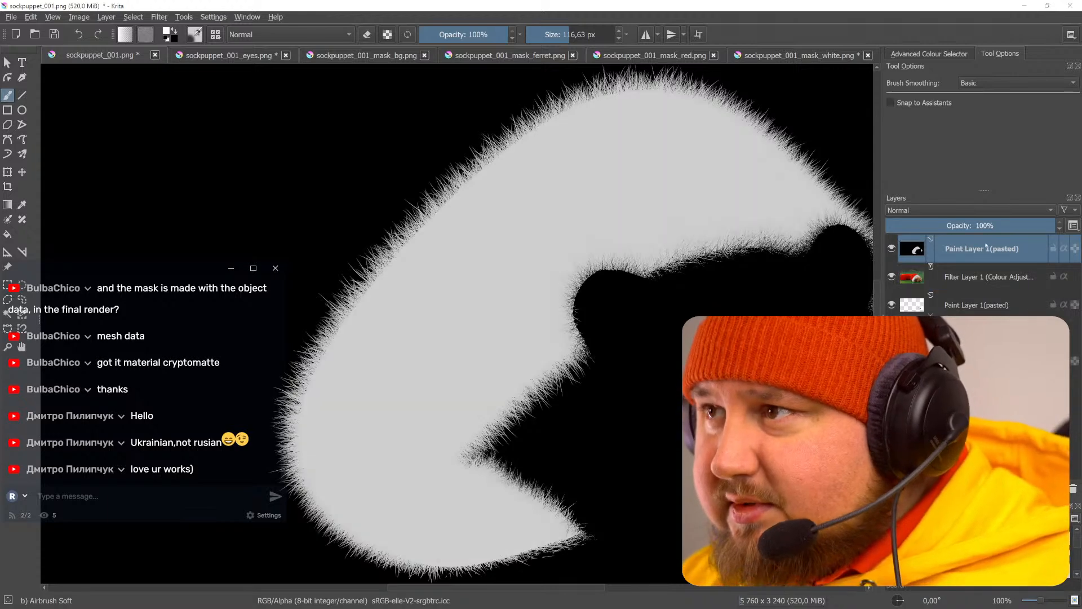
{"action": "right_click", "coordinate": [967, 248]}
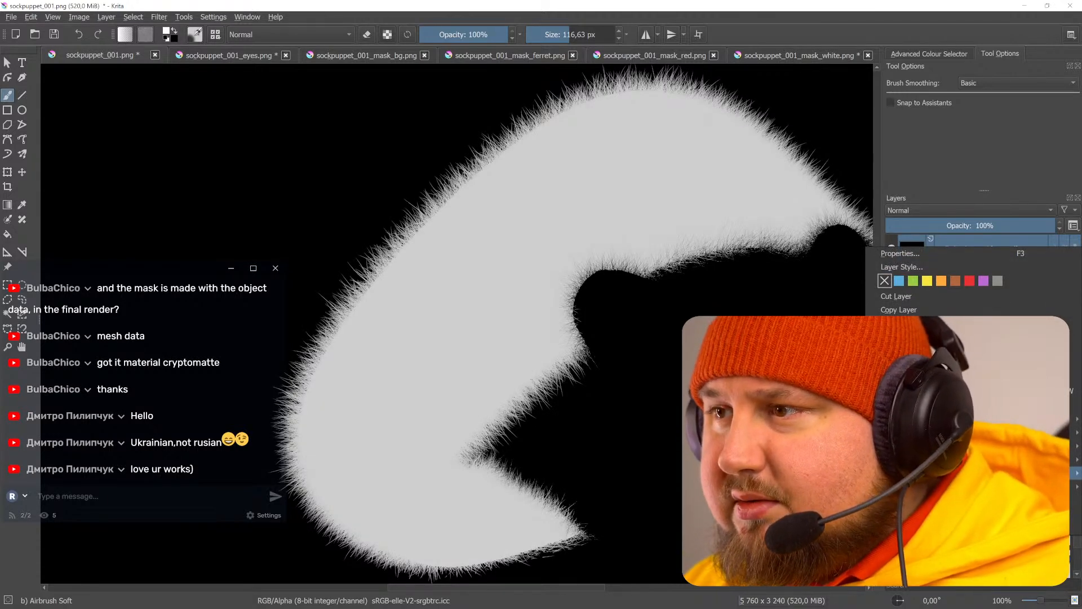
{"action": "left_click", "coordinate": [800, 514]}
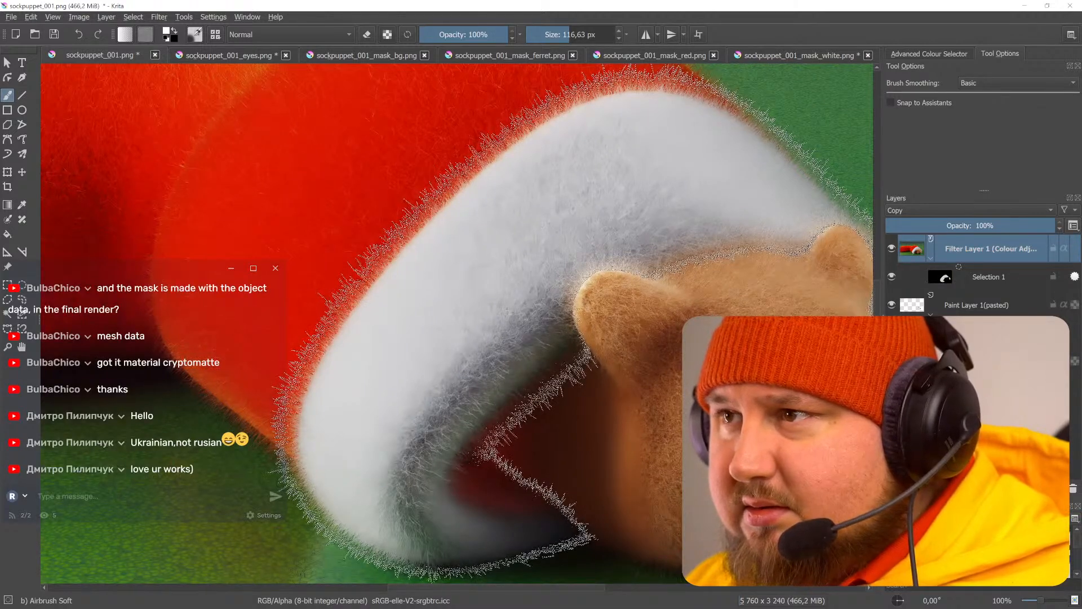
{"action": "left_click", "coordinate": [991, 275]}
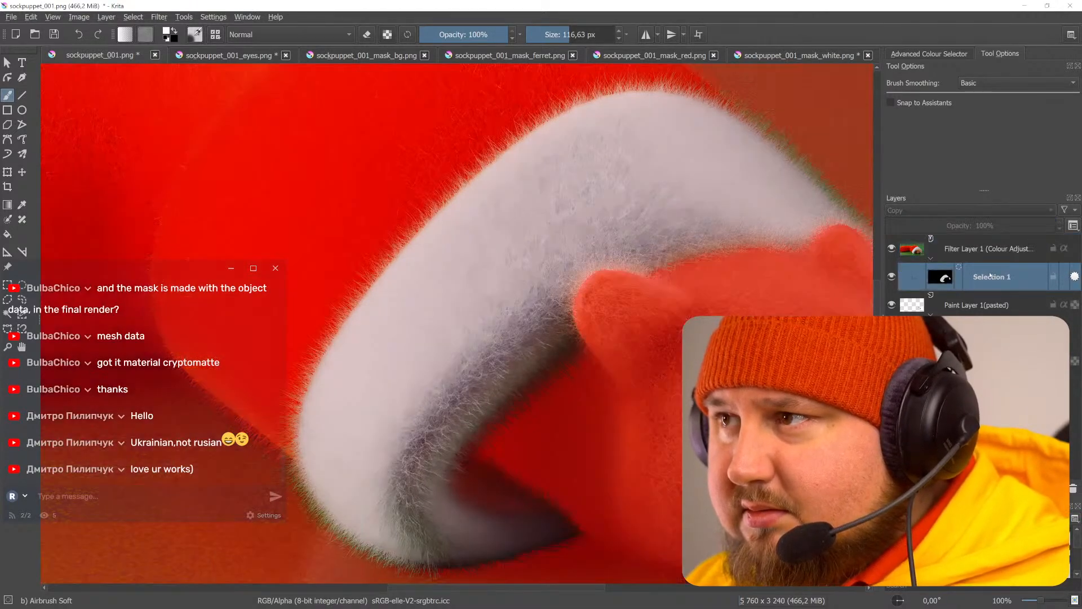
{"action": "left_click", "coordinate": [988, 251]}
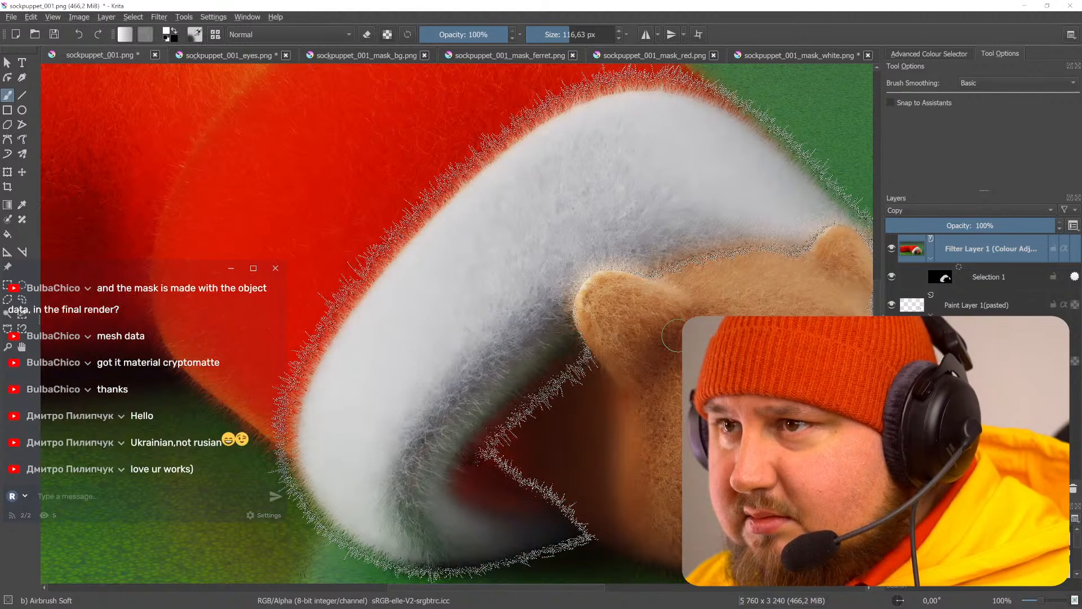
- Try softening the filter layer's curve with points at input 74, output 52 and input 166, output 201
{"action": "right_click", "coordinate": [977, 250]}
{"action": "left_click", "coordinate": [954, 256]}
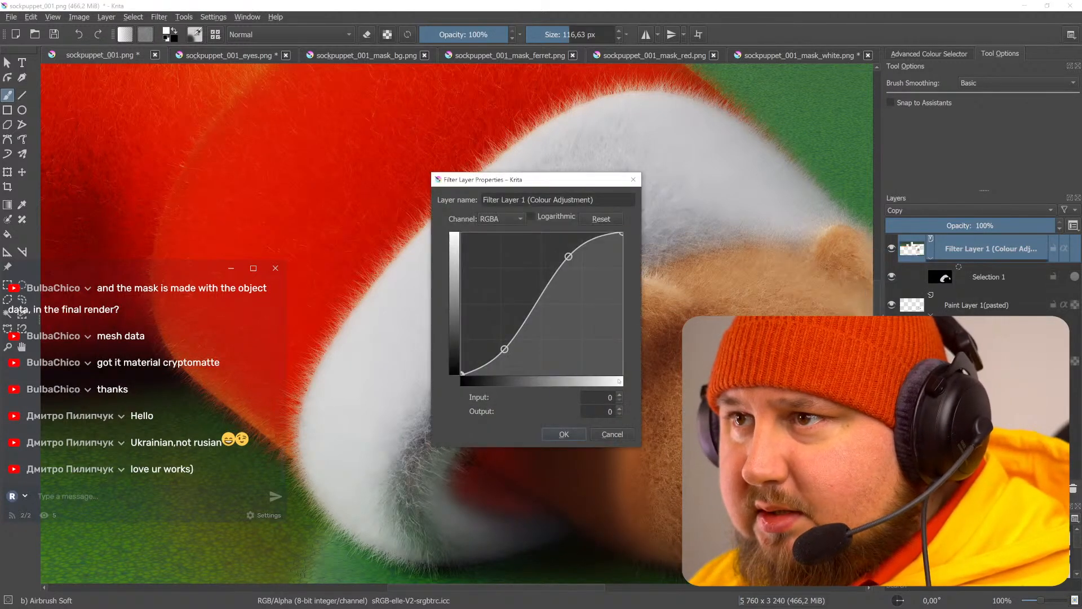
{"action": "left_click_drag", "start_coordinate": [504, 349], "coordinate": [508, 346]}
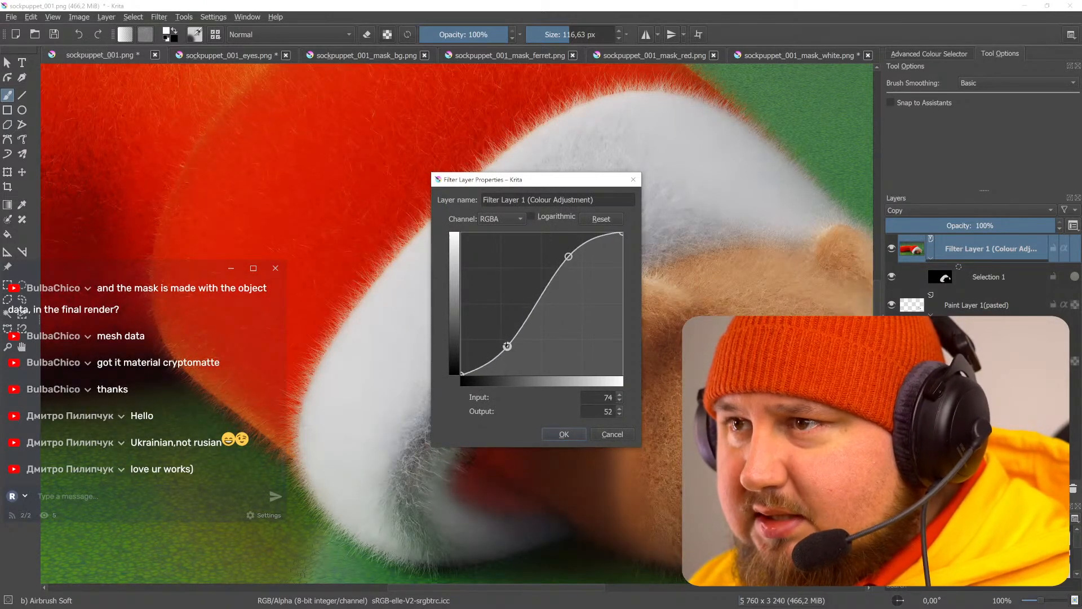
{"action": "left_click_drag", "start_coordinate": [569, 256], "coordinate": [567, 264]}
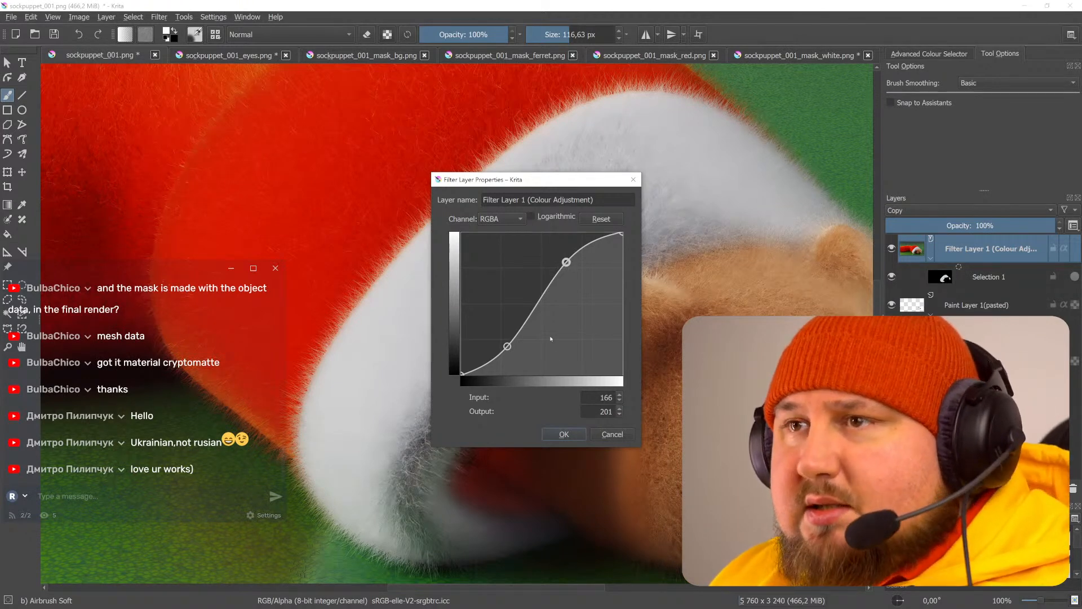
{"action": "left_click", "coordinate": [603, 435]}
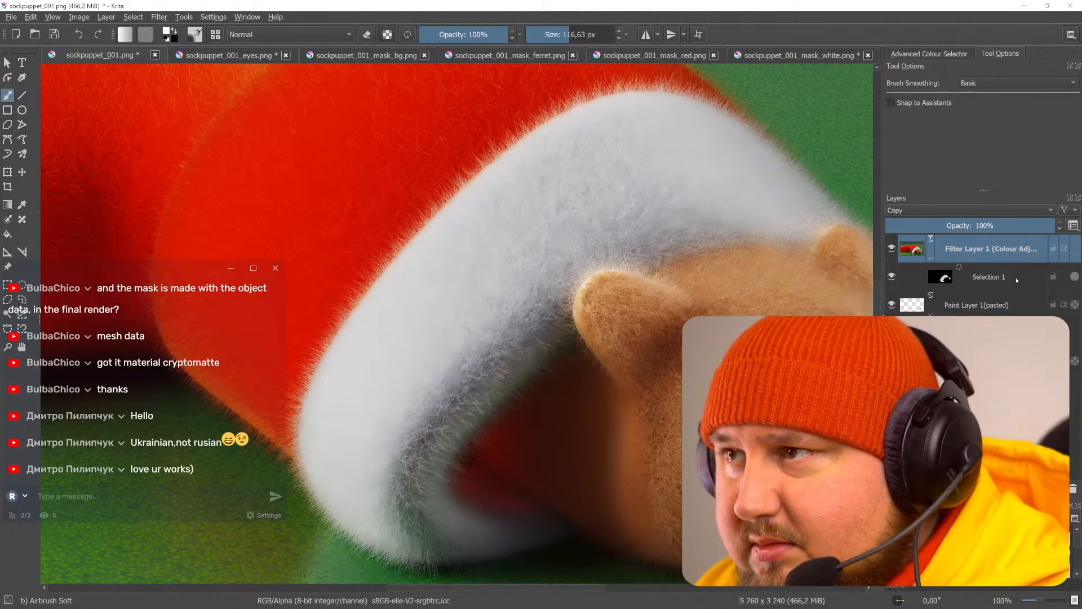
- Try turning the white trim selection into a transparency mask on the Colour Adjustment filter layer
{"action": "right_click", "coordinate": [975, 277]}
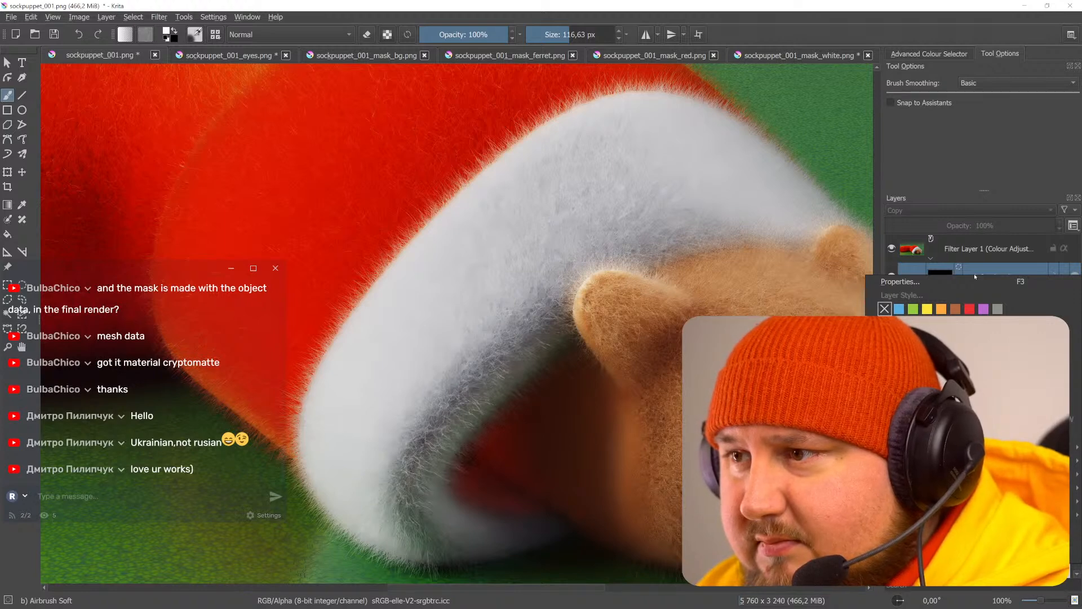
{"action": "left_click", "coordinate": [984, 269]}
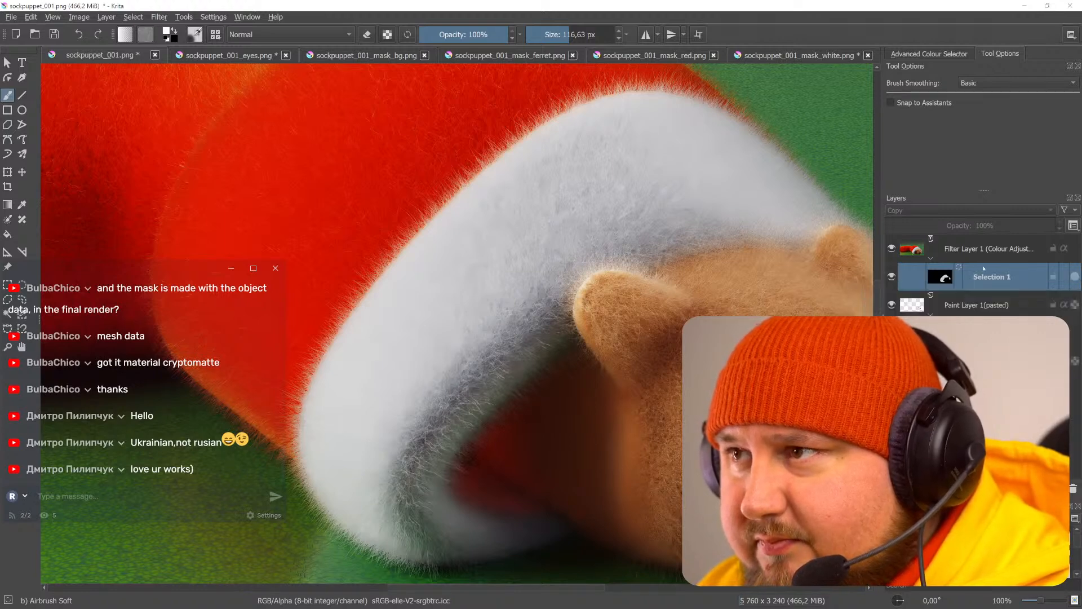
{"action": "right_click", "coordinate": [945, 283]}
{"action": "left_click", "coordinate": [930, 562]}
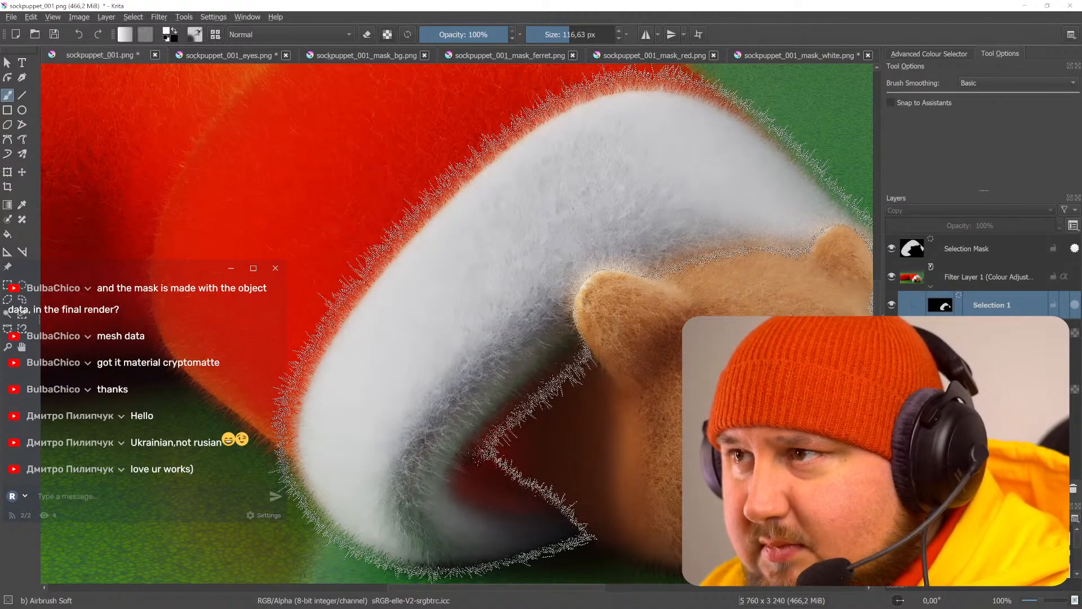
{"action": "left_click", "coordinate": [917, 278]}
{"action": "right_click", "coordinate": [916, 278]}
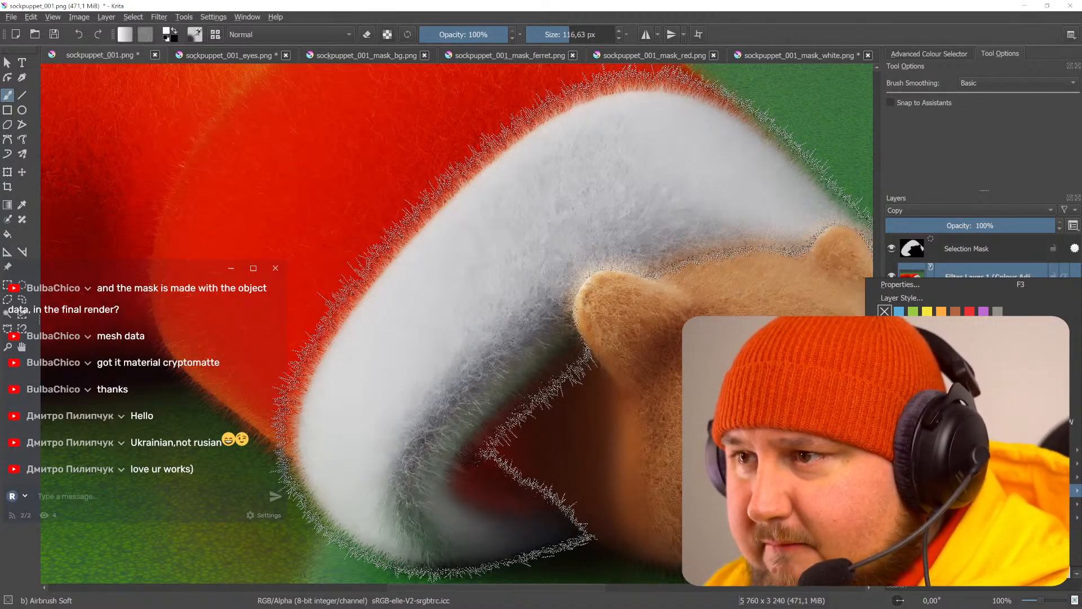
{"action": "left_click", "coordinate": [812, 546]}
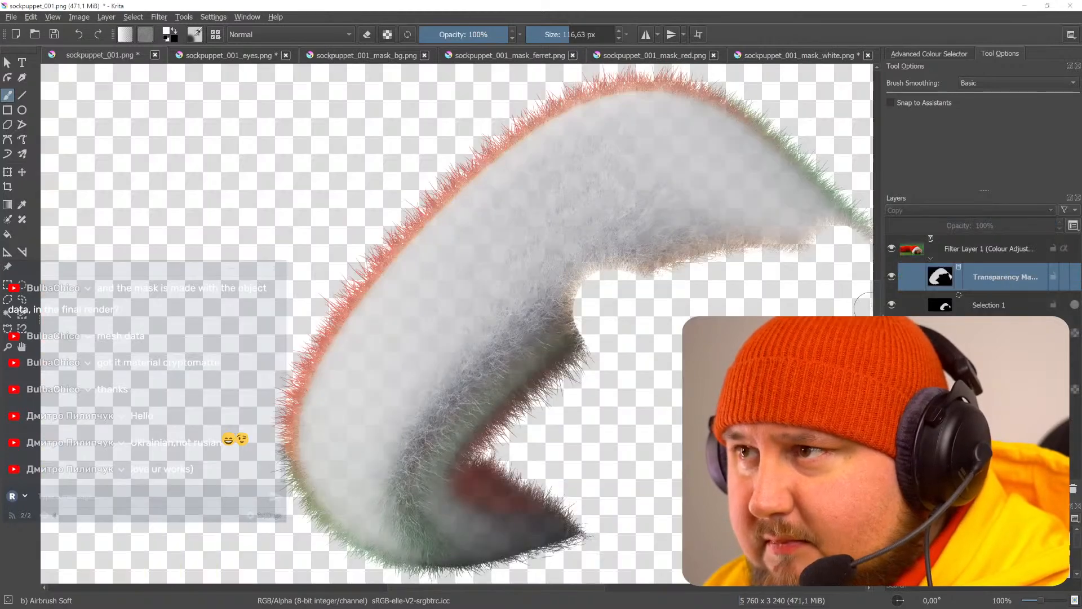
- Hide the transparency mask and the selection mask of the Colour Adjustment filter layer
{"action": "left_click", "coordinate": [930, 258]}
{"action": "left_click", "coordinate": [931, 239]}
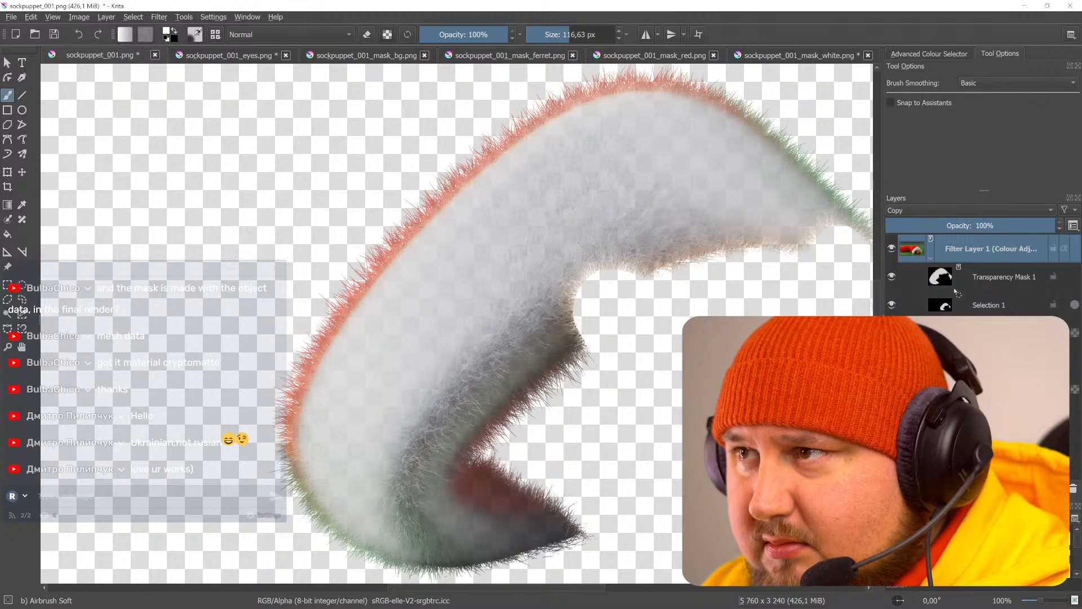
{"action": "left_click", "coordinate": [892, 277]}
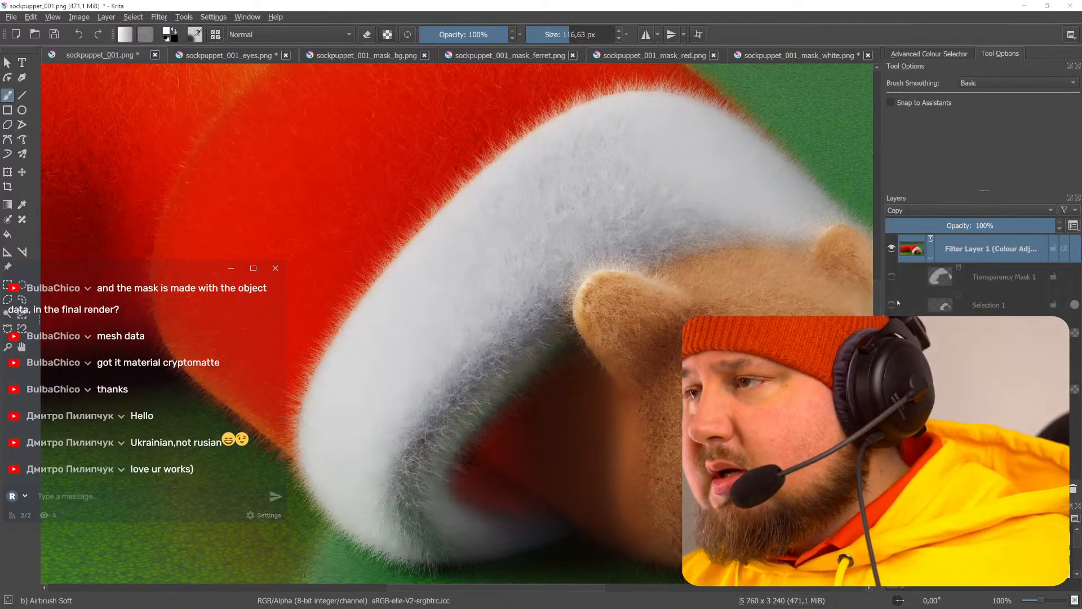
- Undo the mask conversions, the filter layer and the pasted white mask, back to the eyes layer above the background
{"action": "key", "text": "ctrl+z"}
{"action": "key", "text": "ctrl+shift+a"}
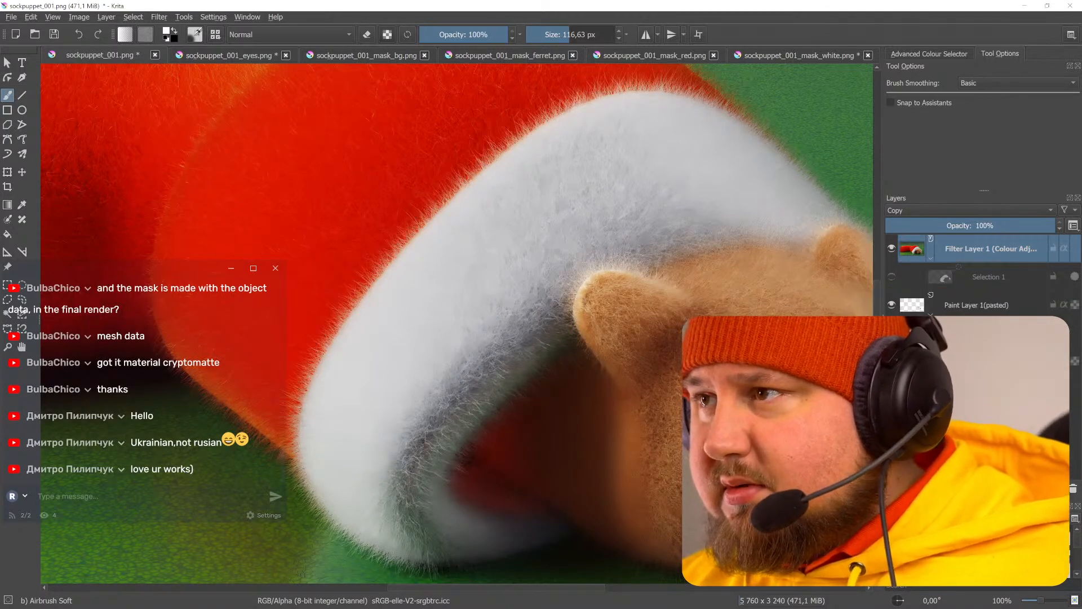
{"action": "key", "text": "ctrl+v"}
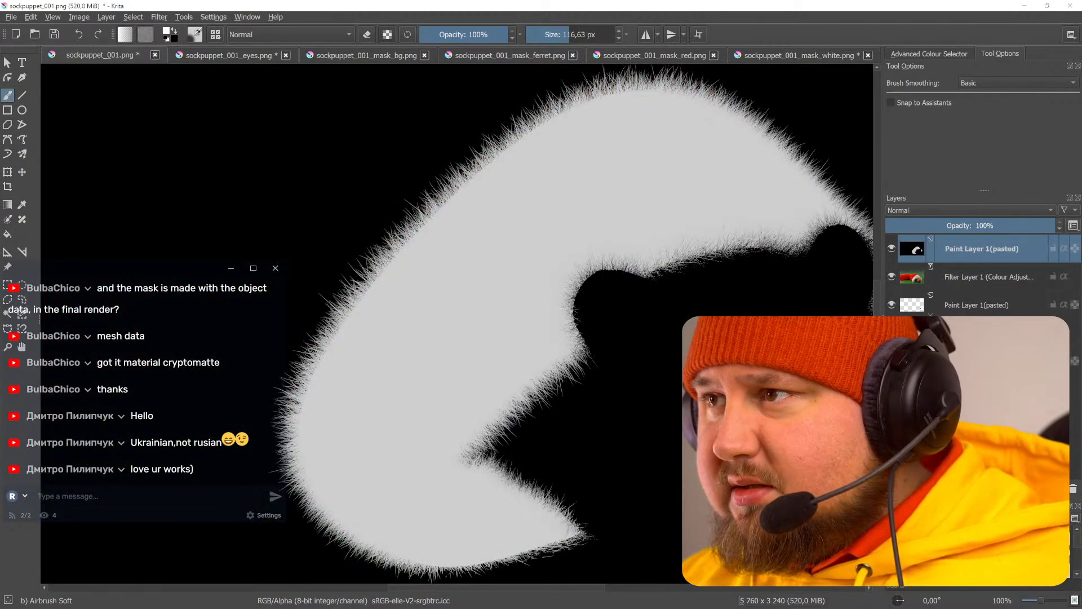
{"action": "key", "text": "ctrl+z"}
{"action": "key", "text": "ctrl+z"}
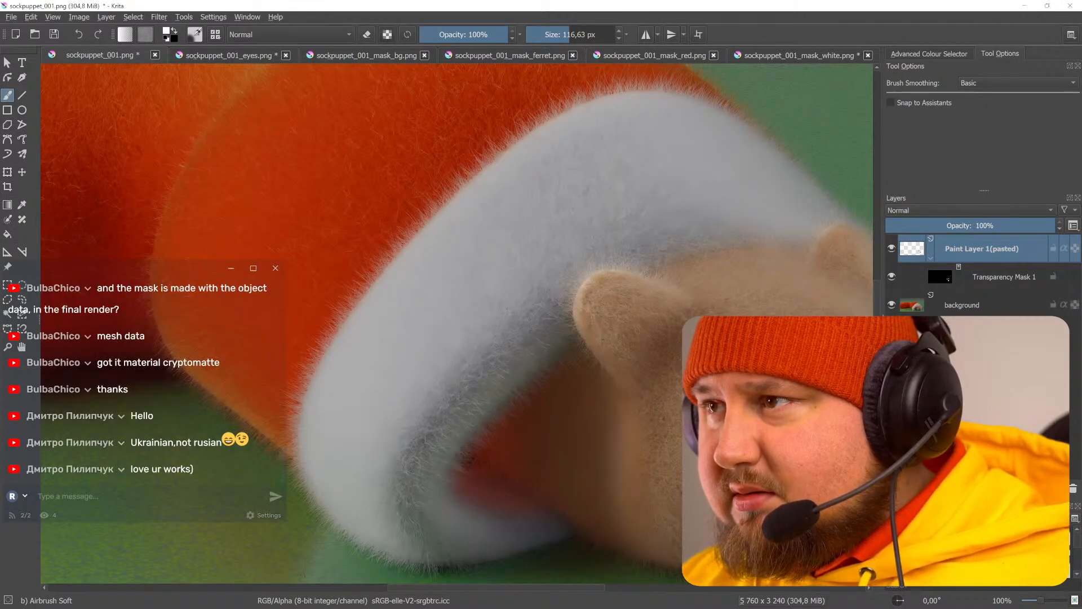
- Paste the white mask again as a selection mask on the eyes layer and hide the eyes layer
{"action": "key", "text": "ctrl+v"}
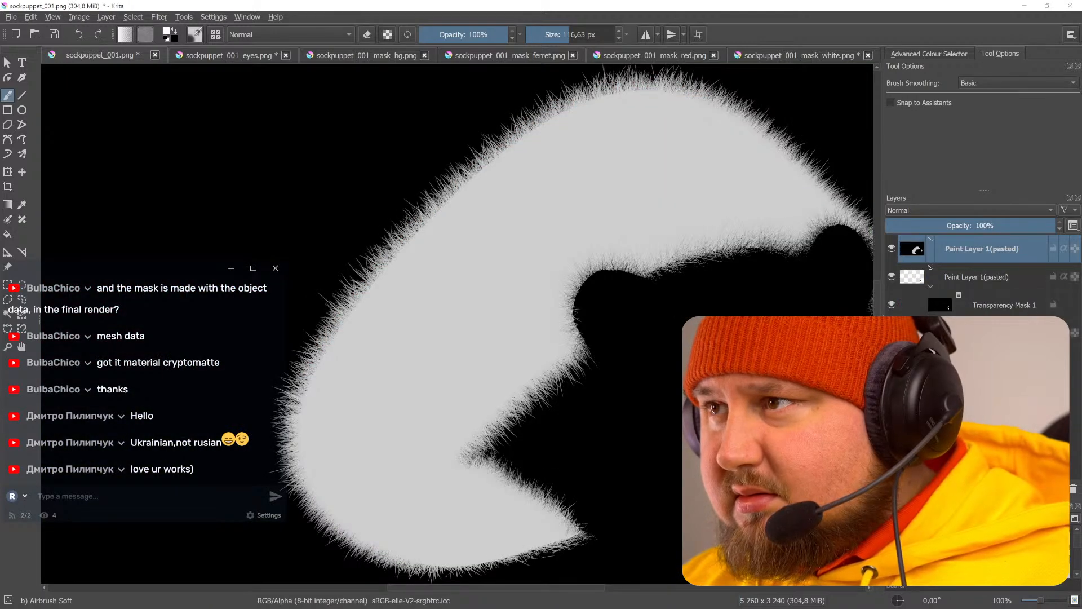
{"action": "right_click", "coordinate": [920, 252]}
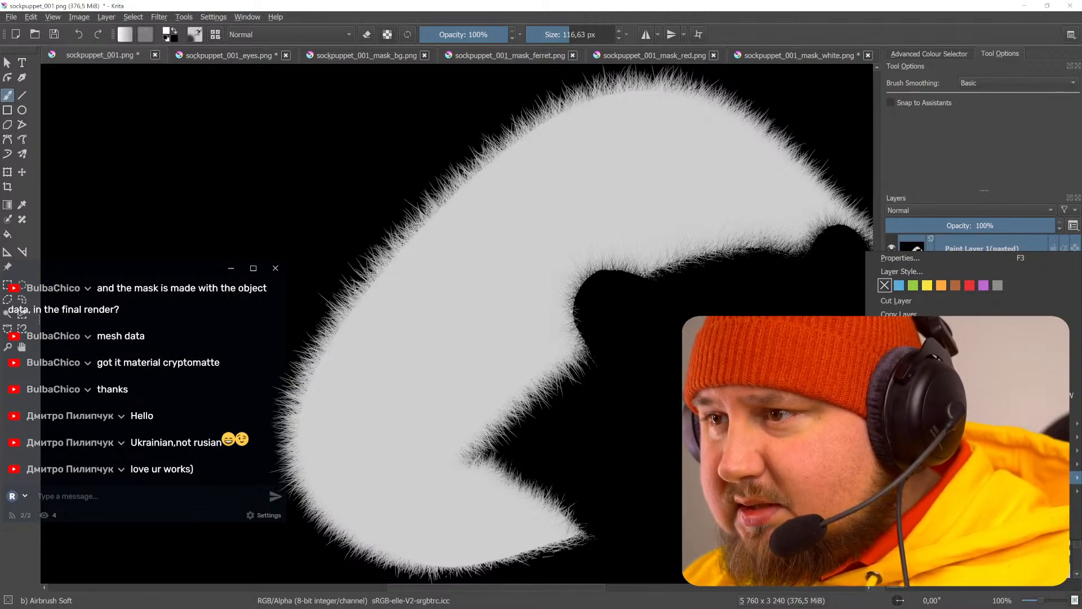
{"action": "left_click", "coordinate": [812, 518]}
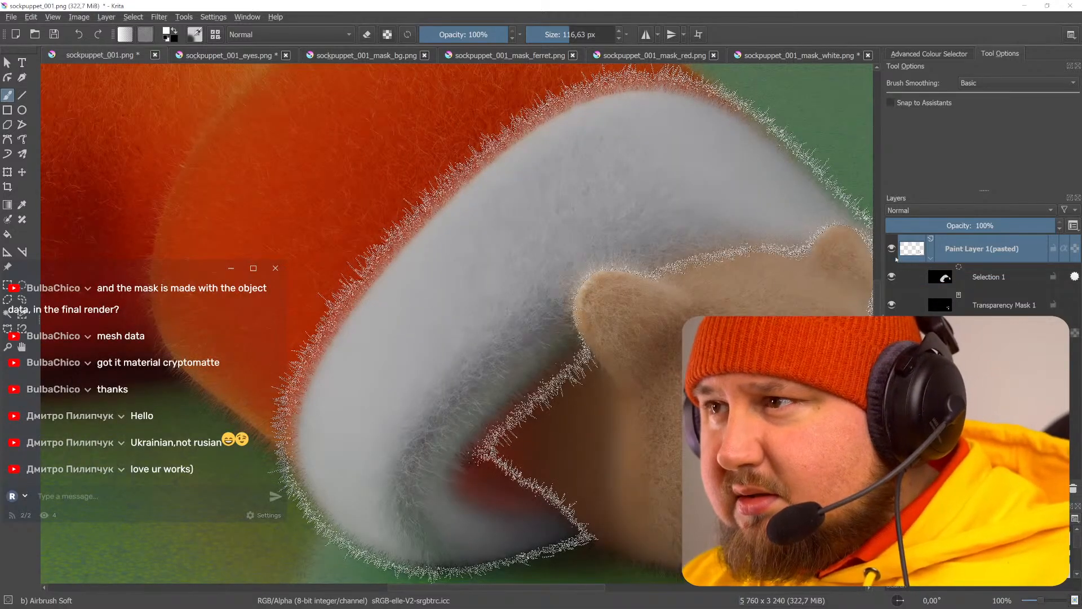
{"action": "left_click", "coordinate": [891, 248]}
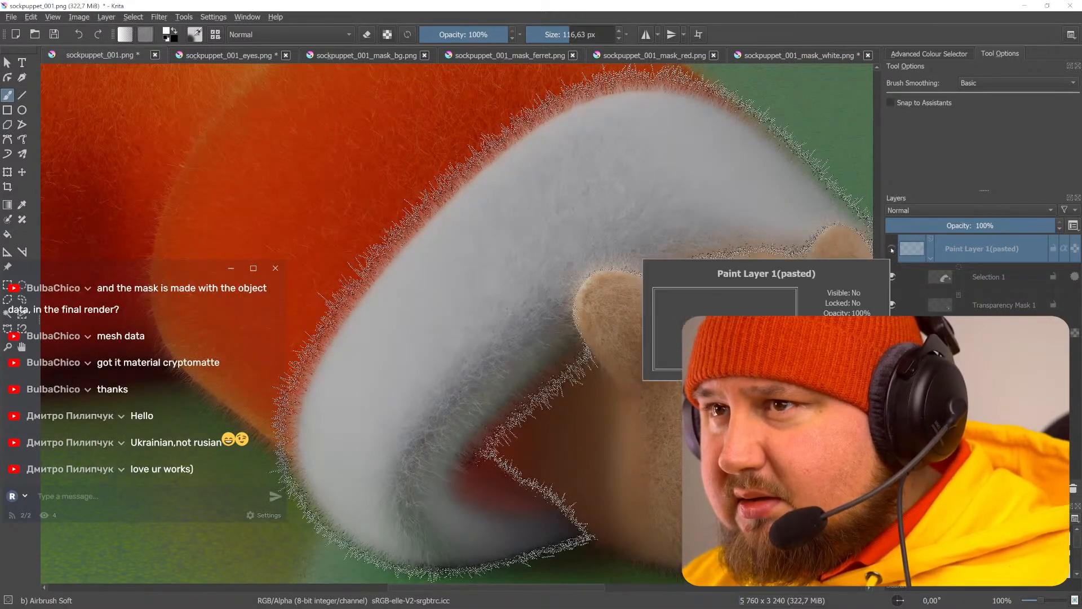
- Add a Colour Adjustment filter layer limited to the white trim selection, with an S-shaped RGBA curve that brightens the trim
{"action": "left_click", "coordinate": [903, 489]}
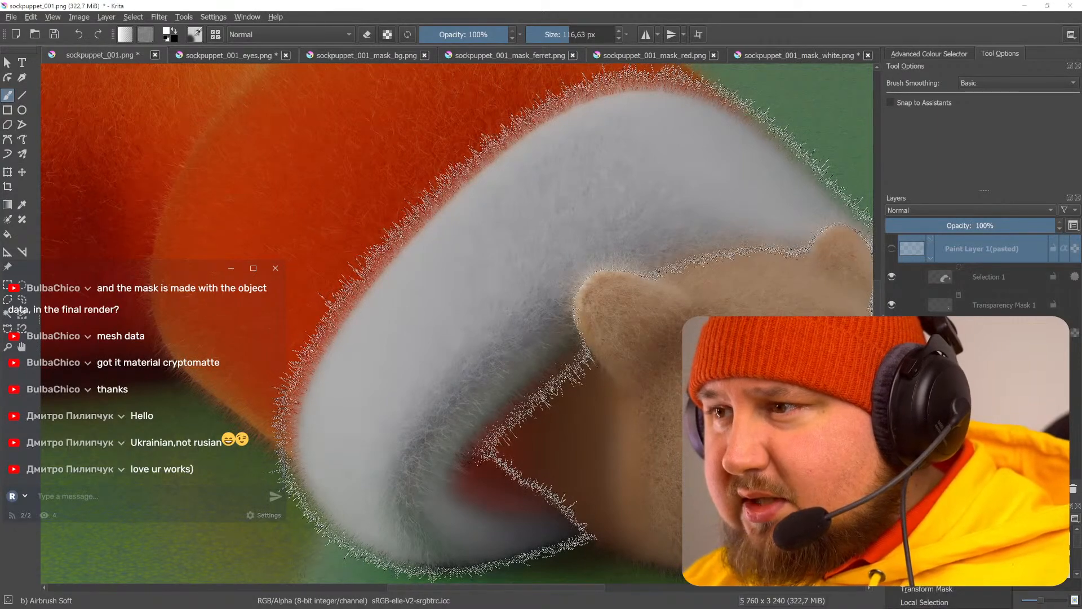
{"action": "left_click", "coordinate": [924, 503]}
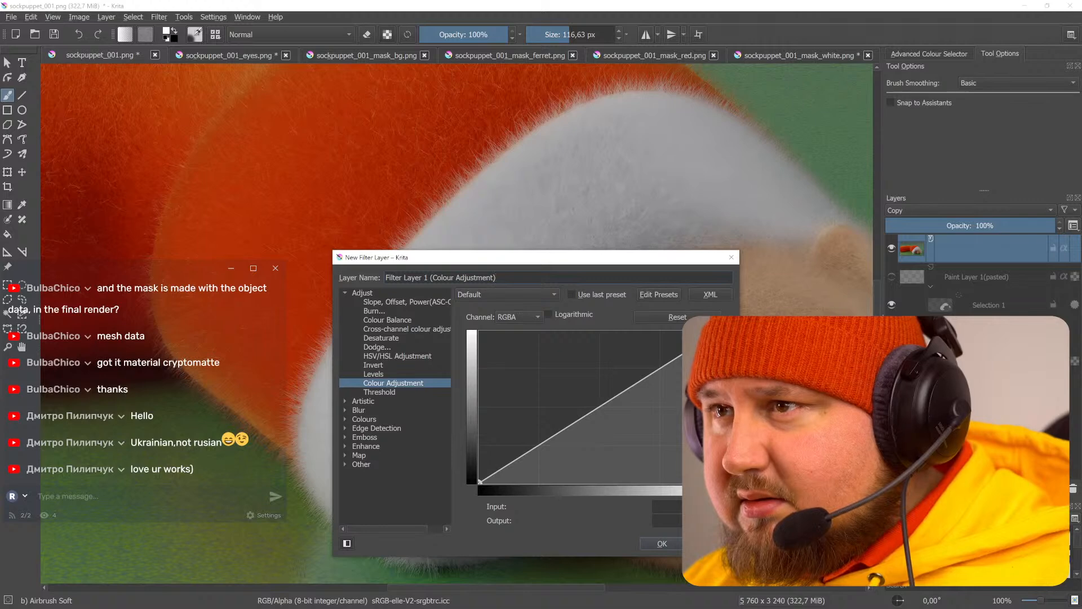
{"action": "left_click_drag", "start_coordinate": [549, 440], "coordinate": [546, 448]}
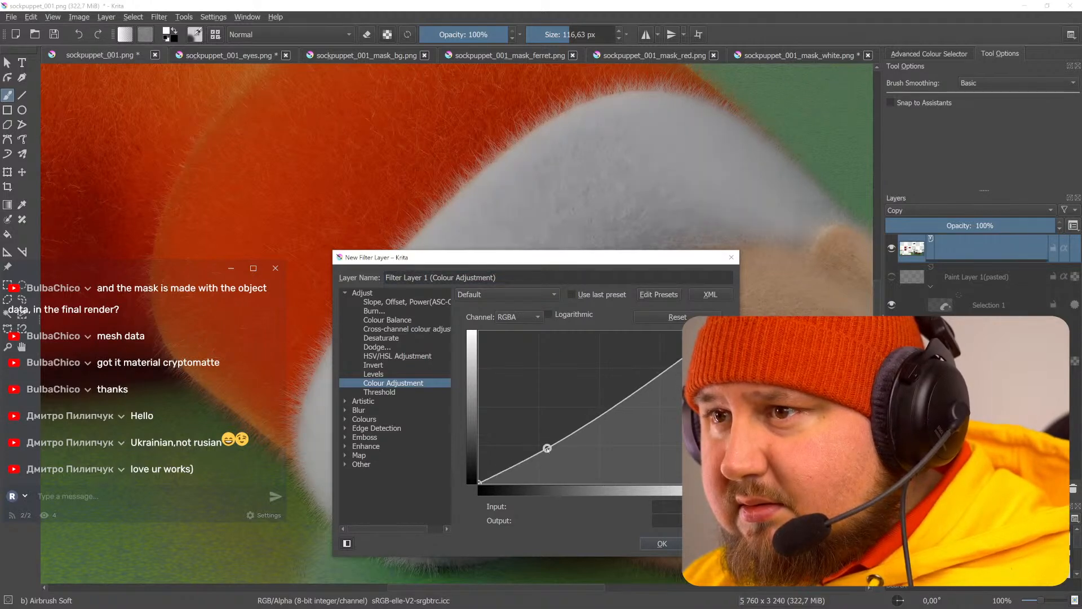
{"action": "left_click_drag", "start_coordinate": [643, 386], "coordinate": [629, 356]}
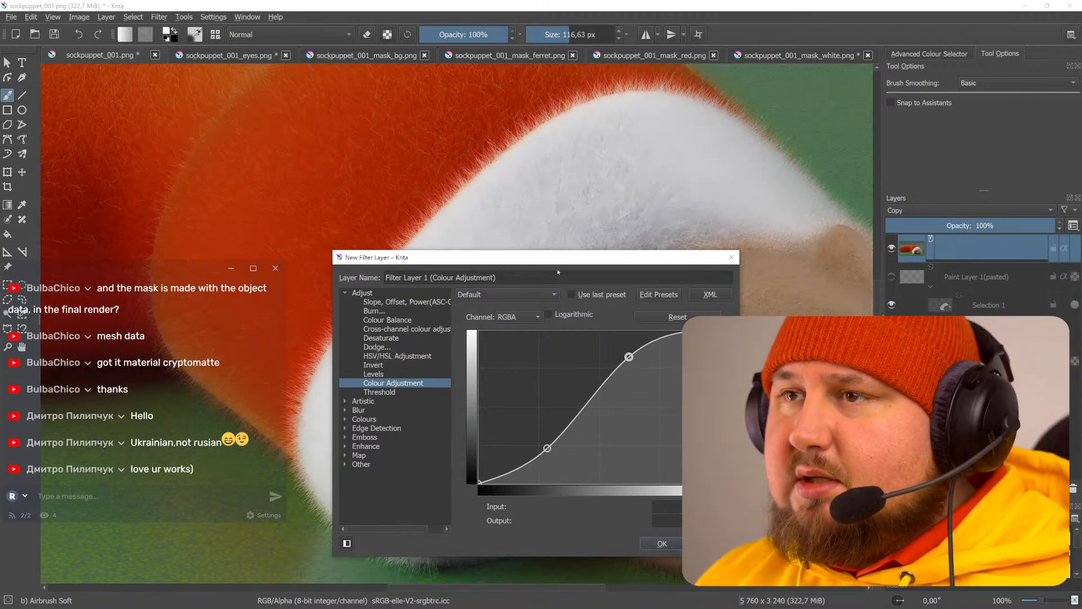
{"action": "left_click_drag", "start_coordinate": [551, 262], "coordinate": [867, 295]}
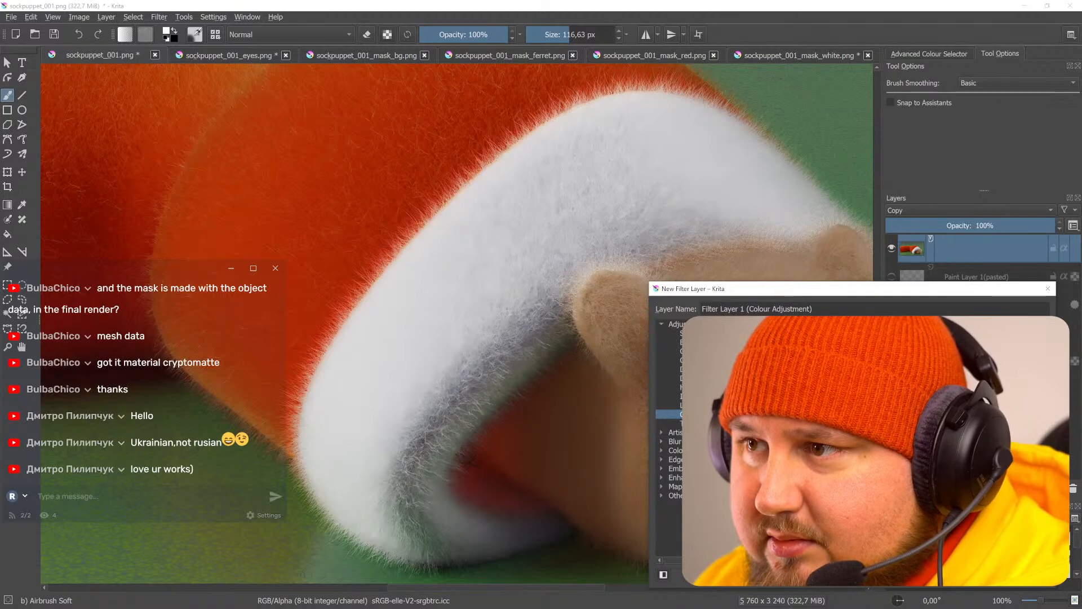
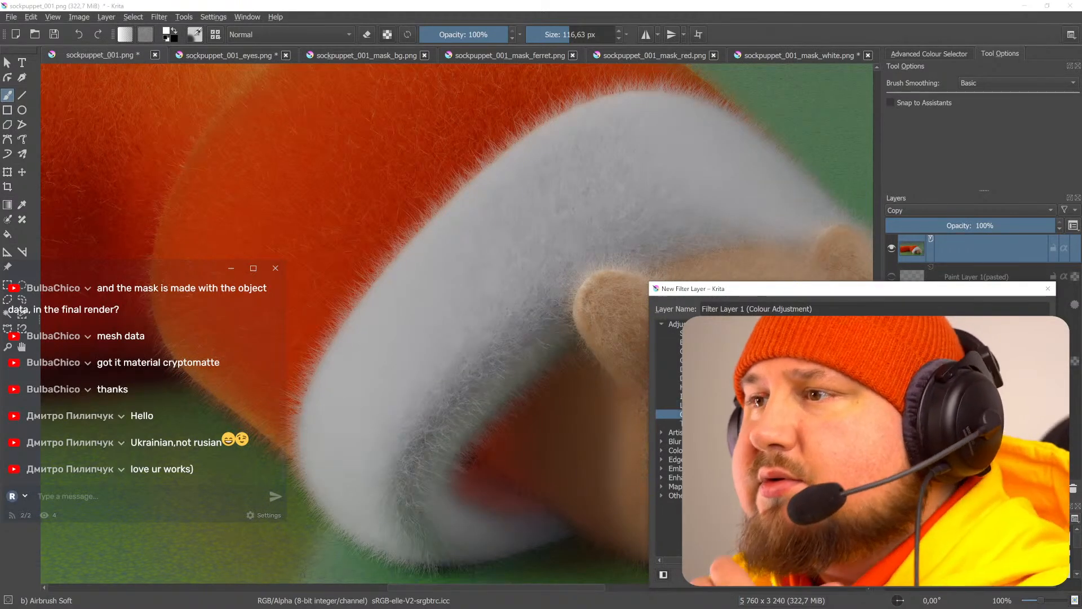
{"action": "left_click", "coordinate": [690, 406]}
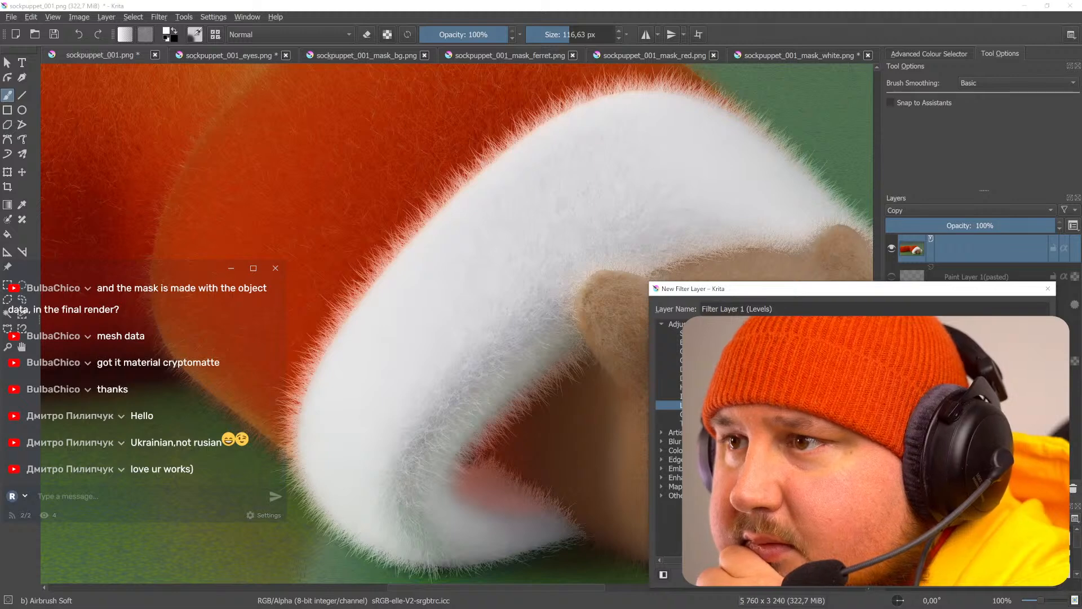
{"action": "left_click", "coordinate": [704, 415]}
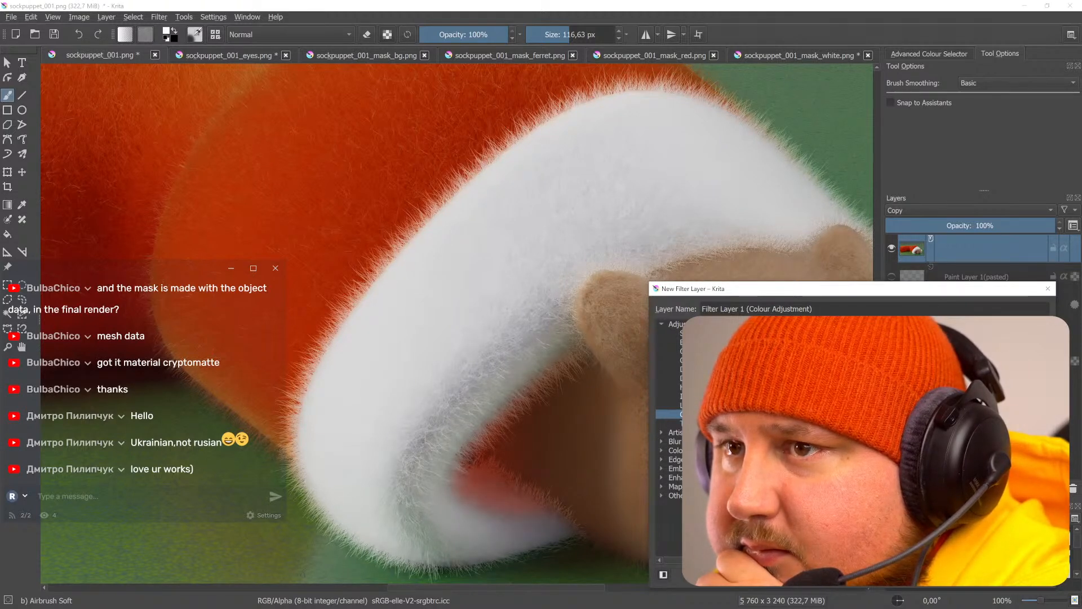
{"action": "key", "text": "Return"}
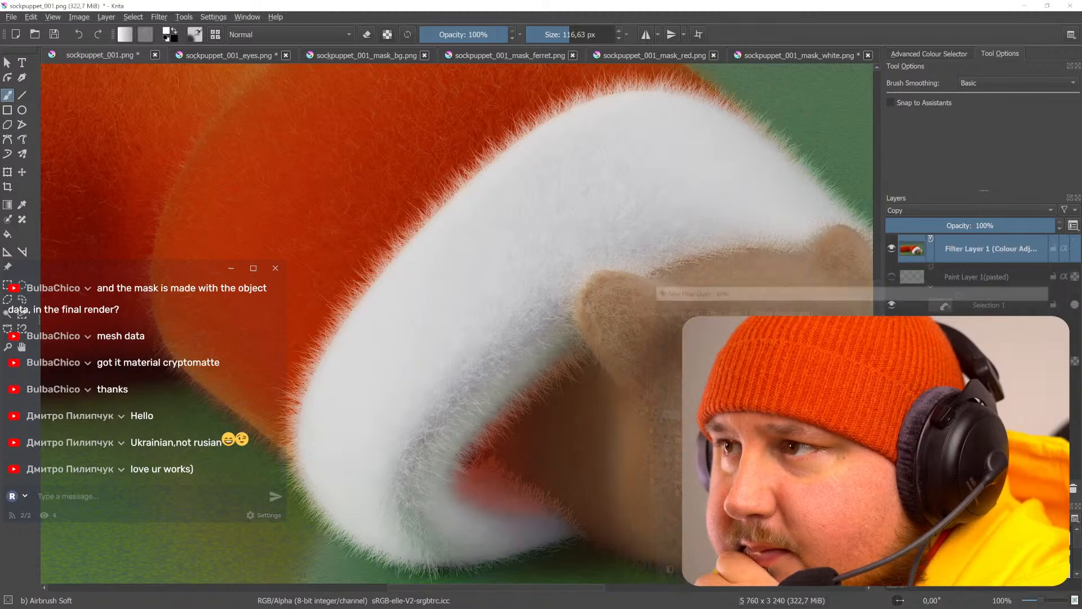
- Lower the Colour Adjustment filter layer's opacity to 66%, comparing the trim with and without the filter
{"action": "left_click", "coordinate": [891, 249]}
{"action": "left_click", "coordinate": [892, 249]}
{"action": "left_click", "coordinate": [891, 248]}
{"action": "left_click", "coordinate": [891, 249]}
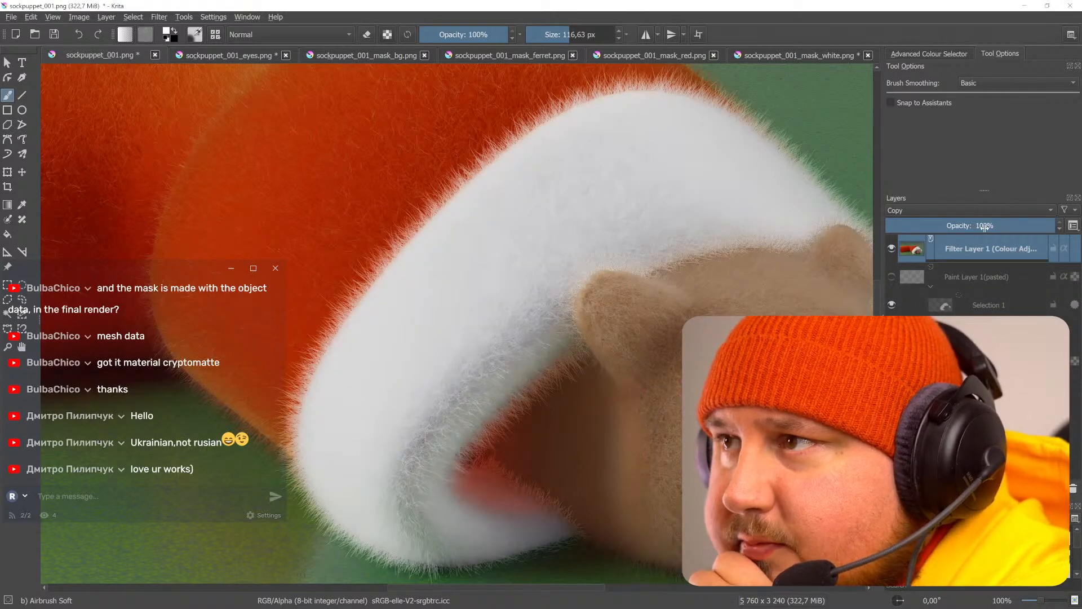
{"action": "left_click_drag", "start_coordinate": [984, 231], "coordinate": [1008, 226]}
{"action": "left_click", "coordinate": [892, 249]}
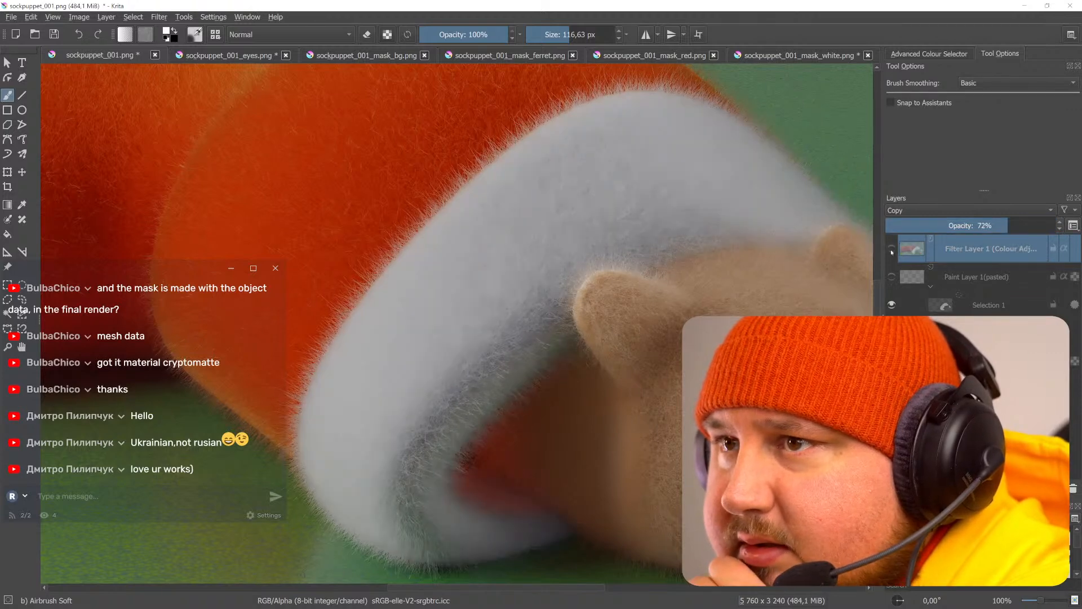
{"action": "left_click", "coordinate": [892, 249]}
{"action": "left_click_drag", "start_coordinate": [997, 226], "coordinate": [984, 226]}
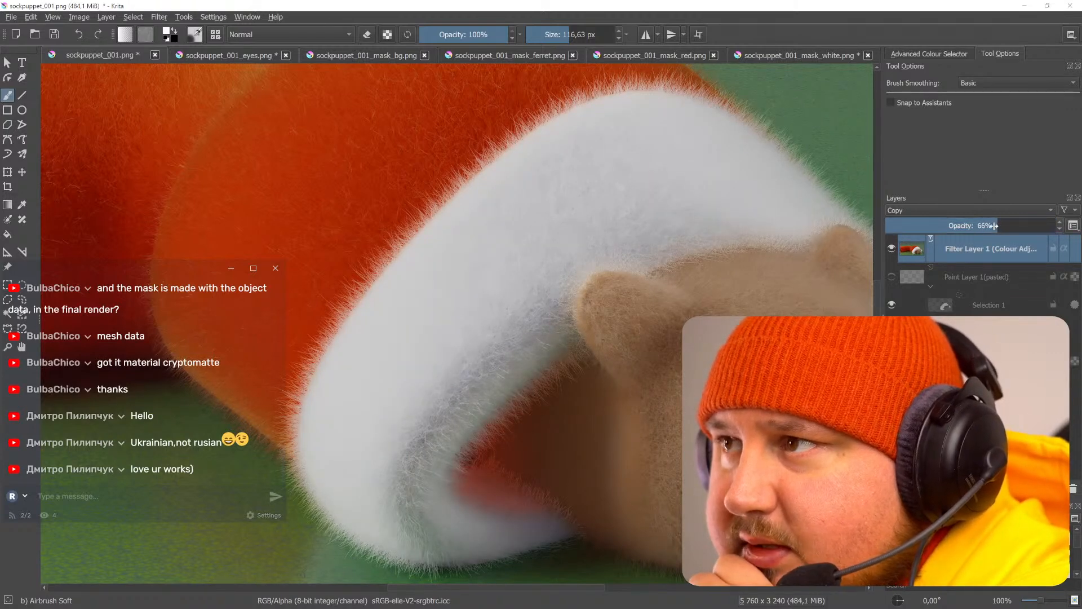
{"action": "left_click", "coordinate": [891, 248]}
{"action": "left_click", "coordinate": [891, 249]}
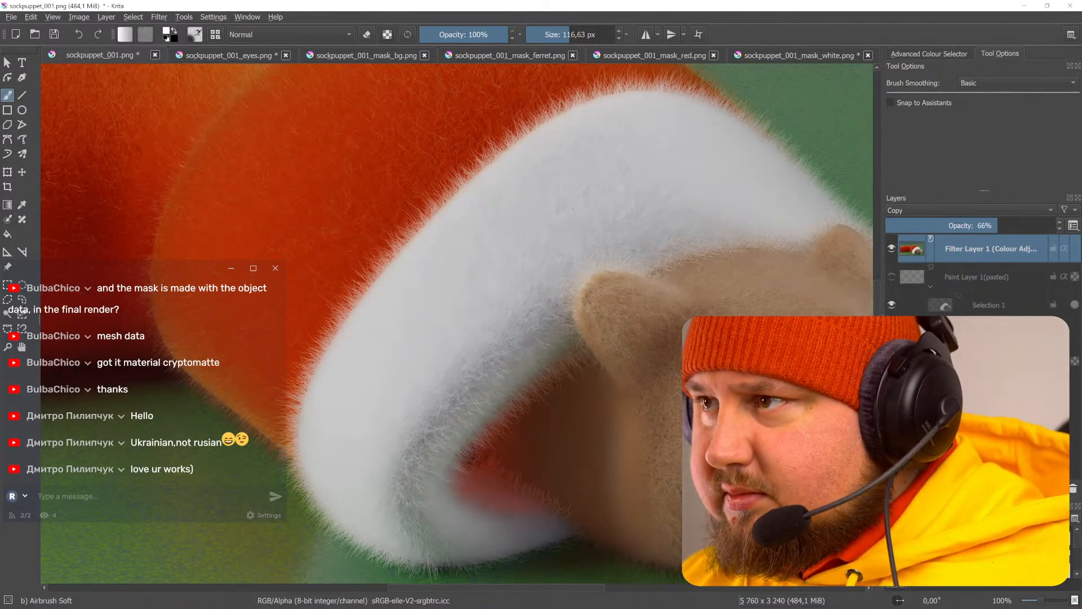
- Show the eyes layer, hide the Selection 1 mask, and move the mask out of it to directly below the filter layer
{"action": "left_click", "coordinate": [892, 277]}
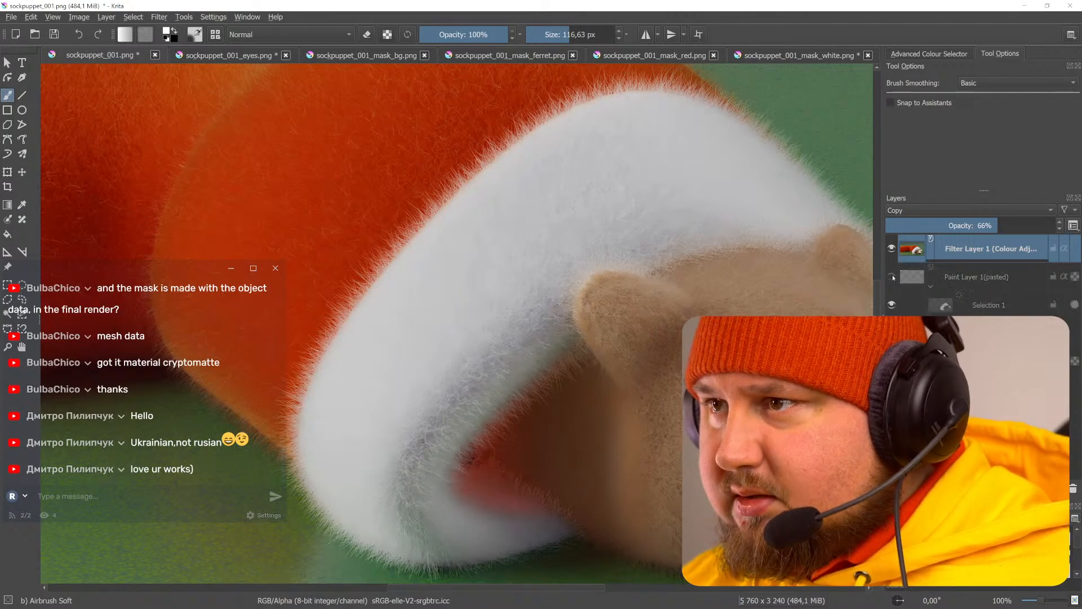
{"action": "left_click", "coordinate": [892, 277]}
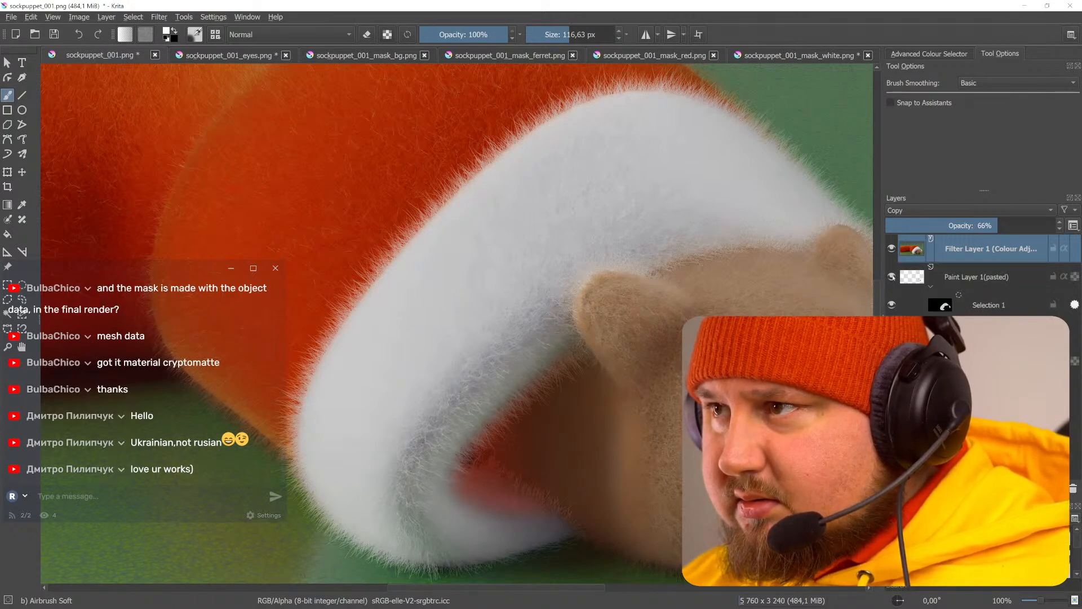
{"action": "left_click", "coordinate": [946, 306]}
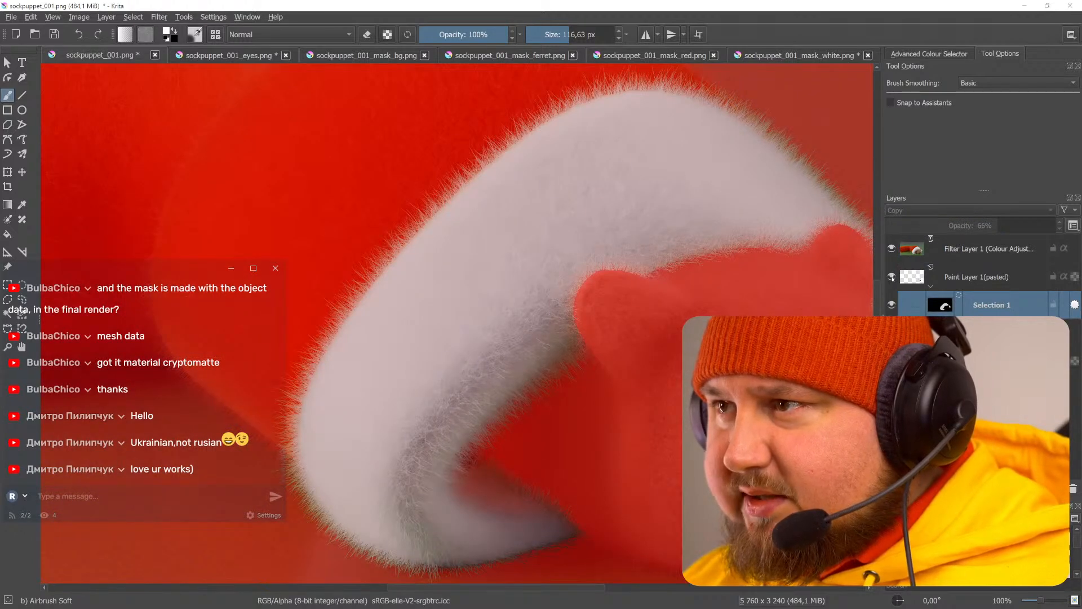
{"action": "left_click", "coordinate": [892, 305]}
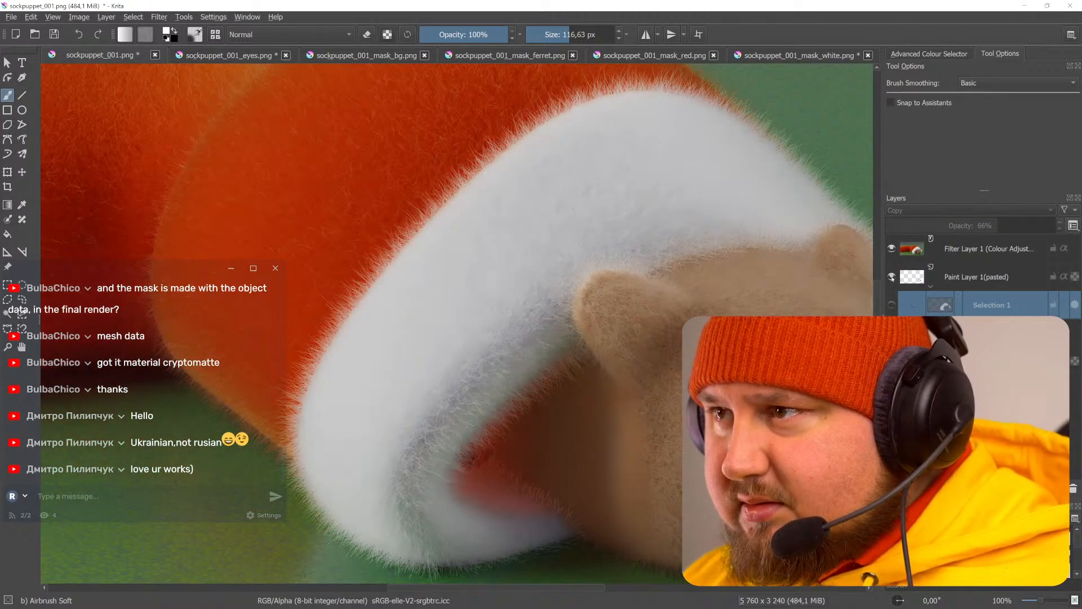
{"action": "mouse_move", "coordinate": [942, 306]}
{"action": "left_mouse_down"}
{"action": "mouse_move", "coordinate": [955, 254]}
{"action": "mouse_move", "coordinate": [955, 269]}
{"action": "left_mouse_up"}
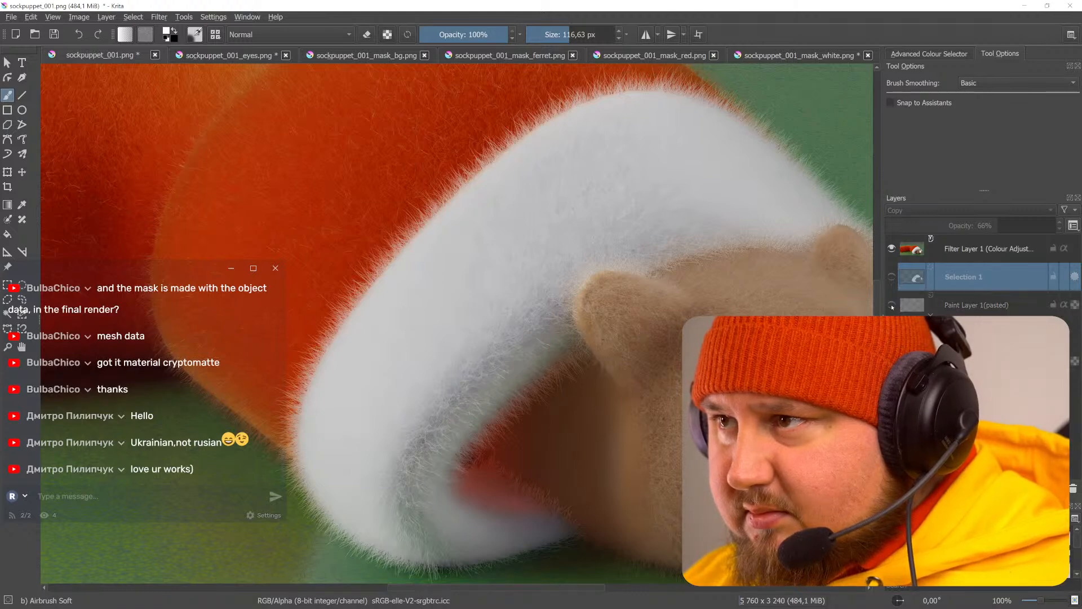
{"action": "left_click", "coordinate": [913, 251]}
{"action": "left_click", "coordinate": [892, 248]}
{"action": "left_click", "coordinate": [891, 248]}
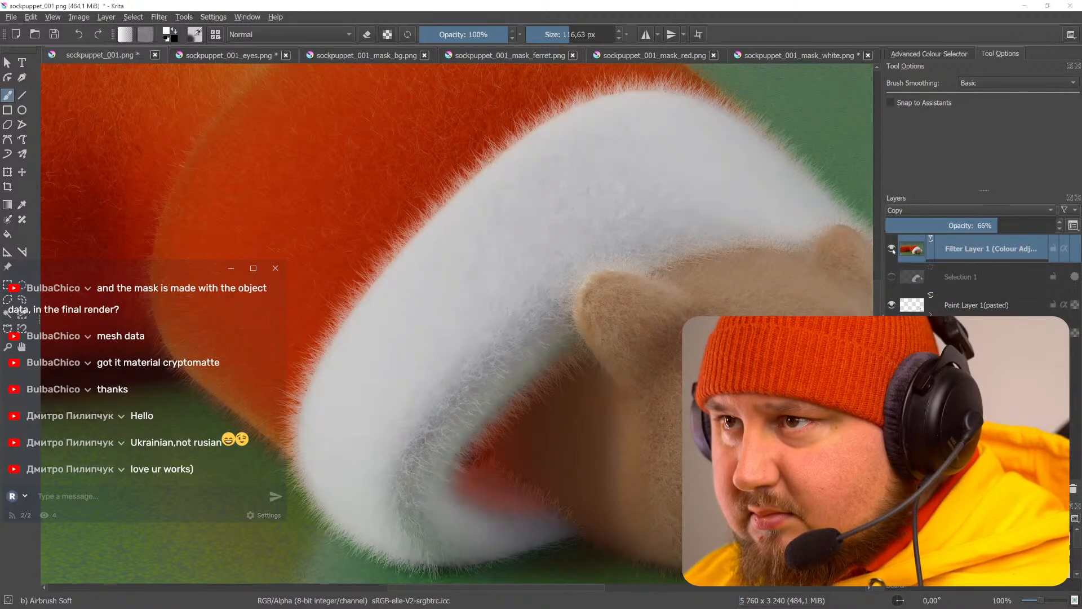
- Show the Selection 1 mask, try selecting its opaque area while the mask is active, and deactivate it
{"action": "left_click", "coordinate": [891, 277]}
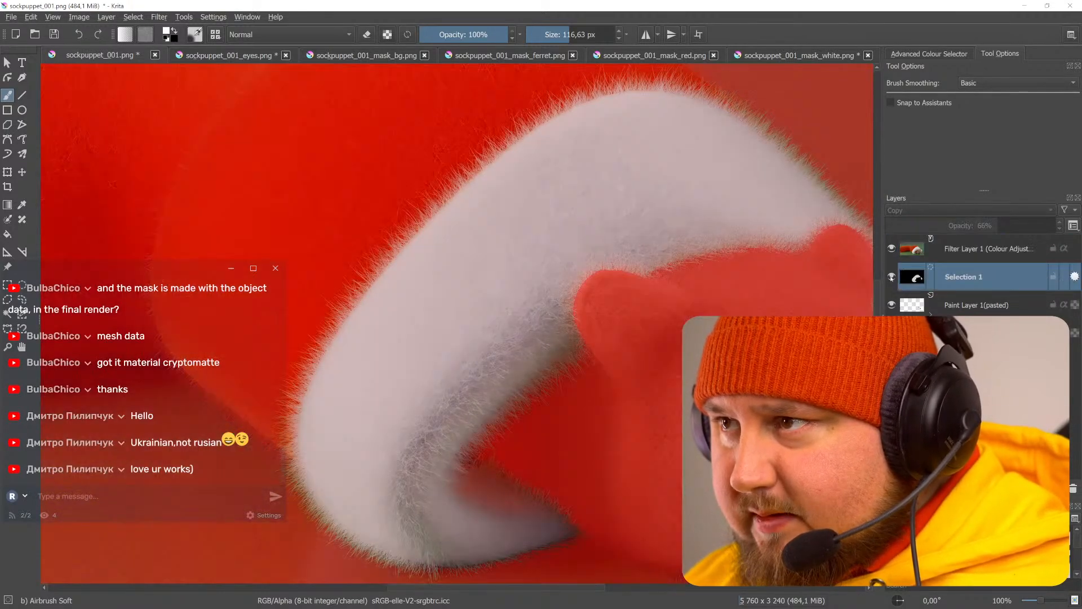
{"action": "left_click", "coordinate": [1074, 276]}
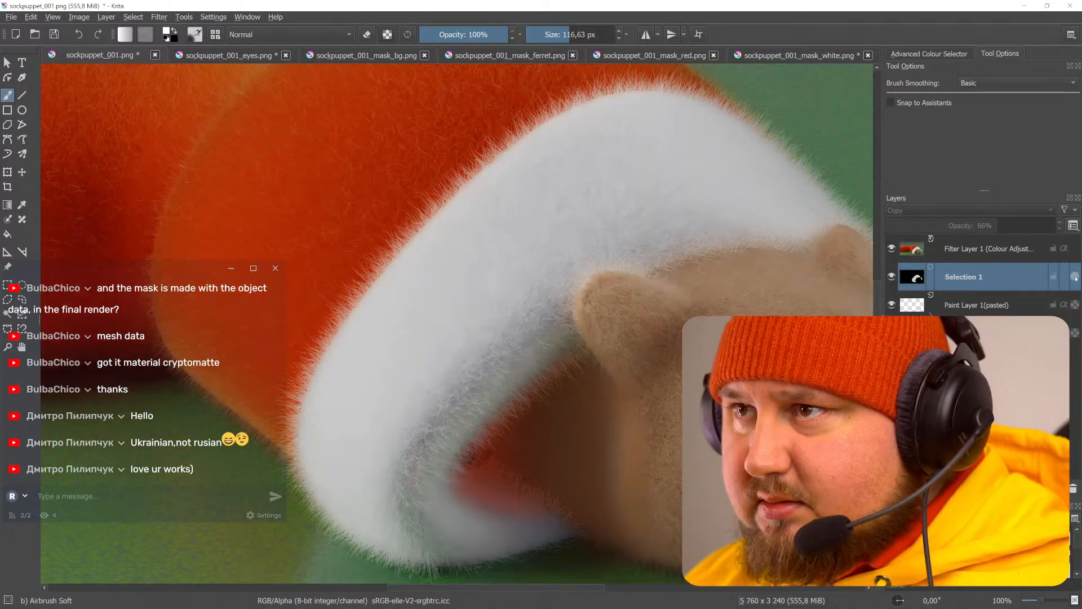
{"action": "left_click", "coordinate": [1075, 277]}
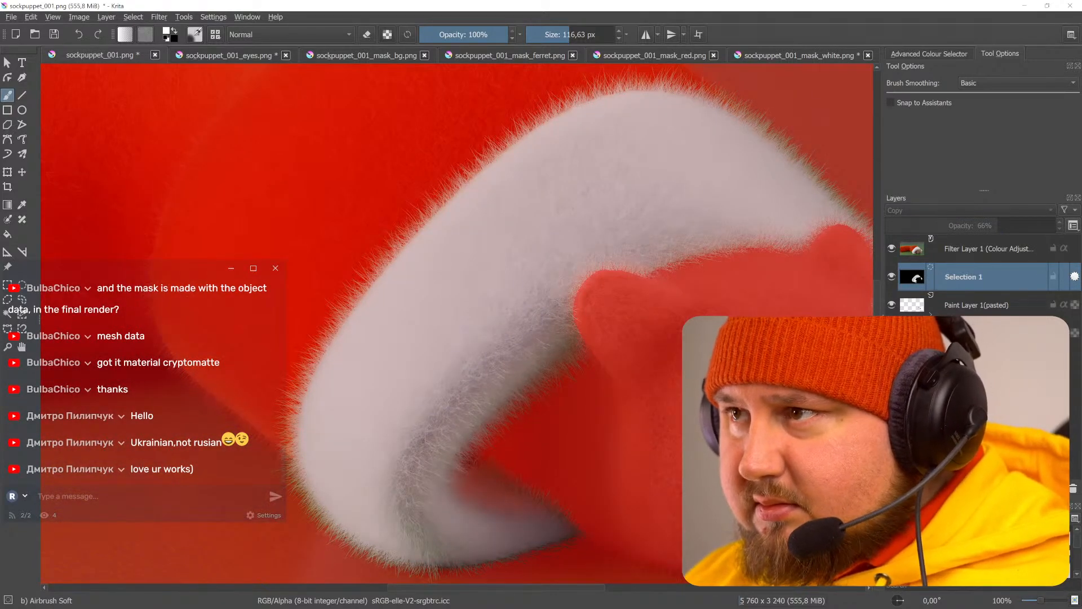
{"action": "right_click", "coordinate": [913, 278]}
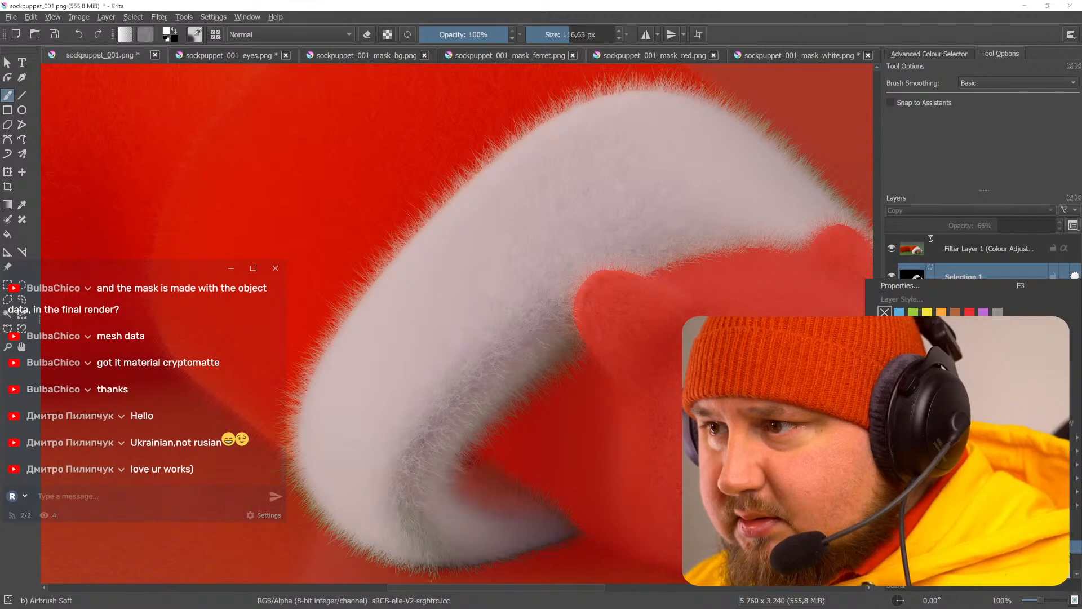
{"action": "left_click", "coordinate": [936, 547]}
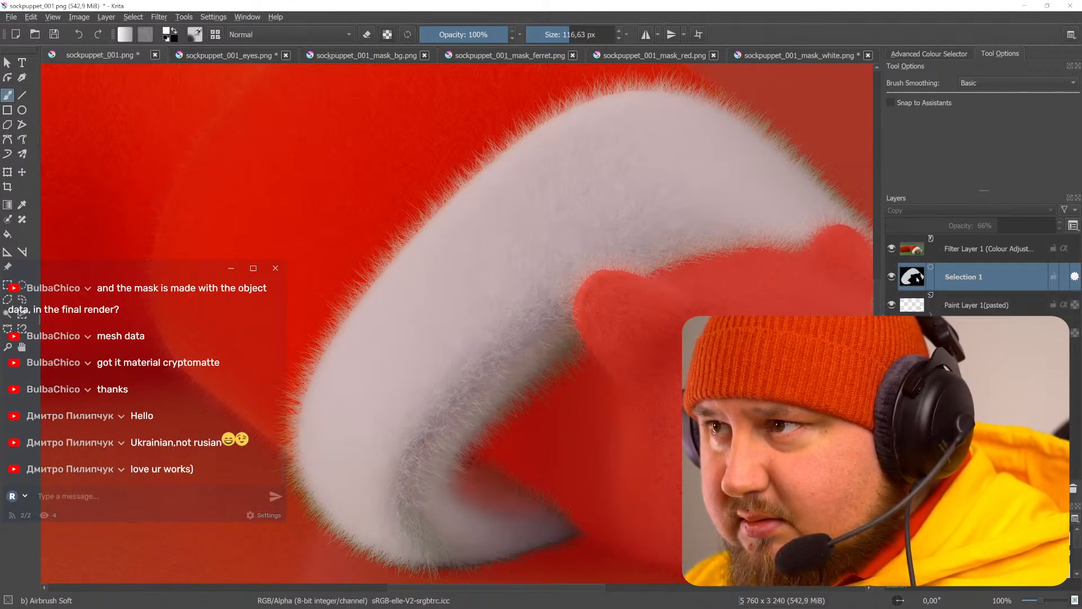
{"action": "right_click", "coordinate": [917, 279]}
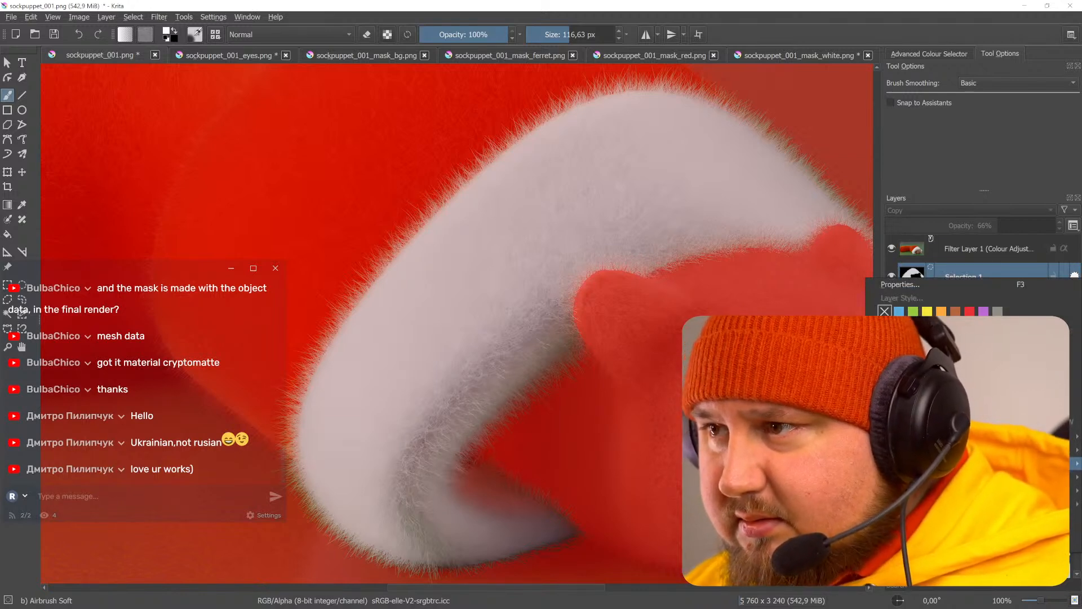
{"action": "left_click", "coordinate": [918, 274]}
{"action": "left_click", "coordinate": [1074, 276]}
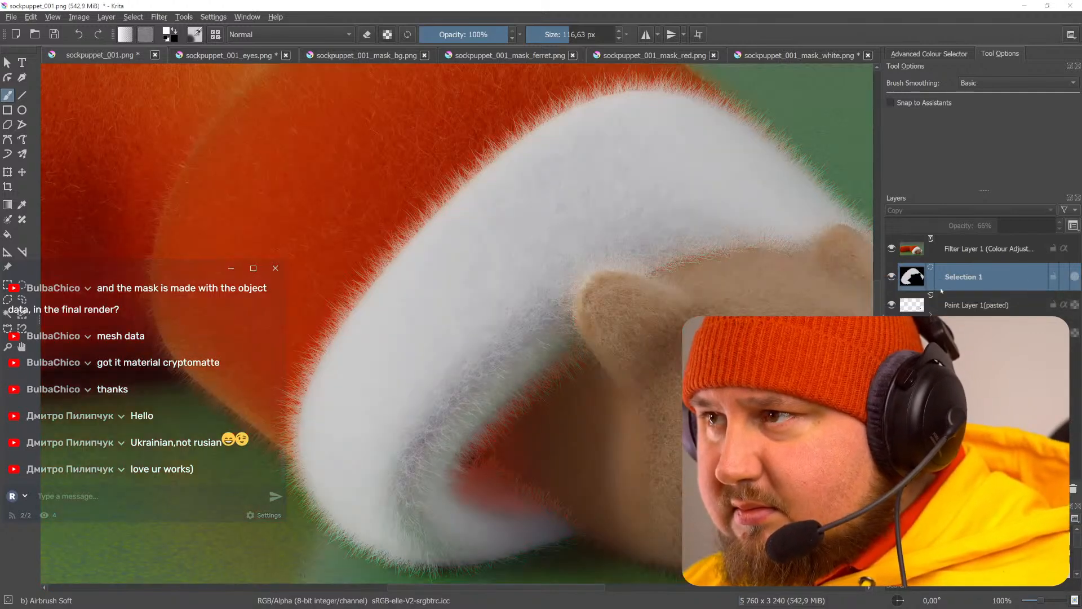
- Select the opaque area of the inactive Selection 1 mask as a global selection and hide that mask
{"action": "right_click", "coordinate": [914, 278]}
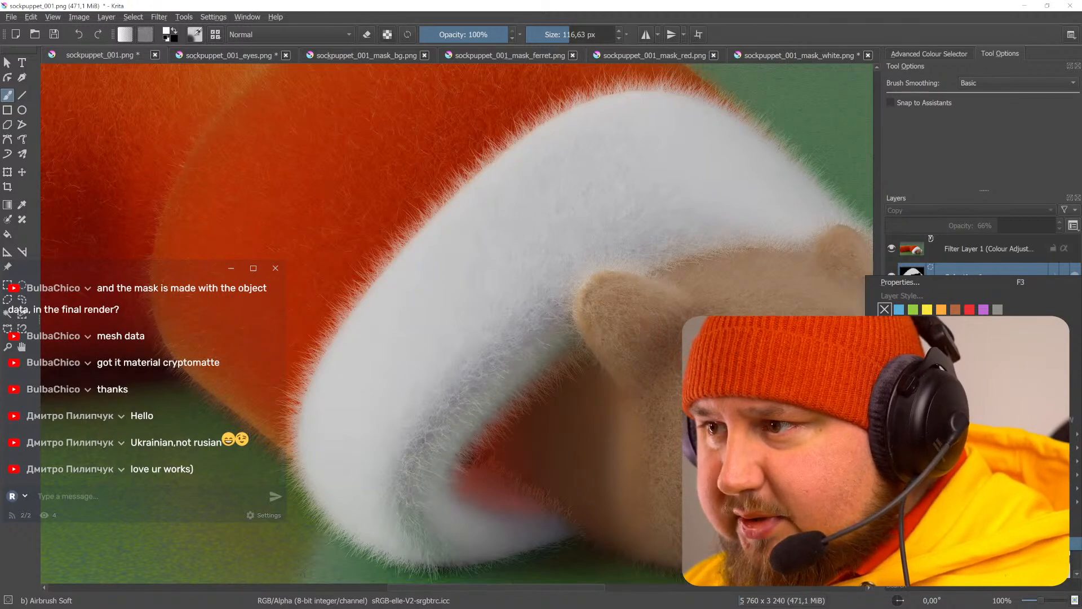
{"action": "left_click", "coordinate": [924, 544]}
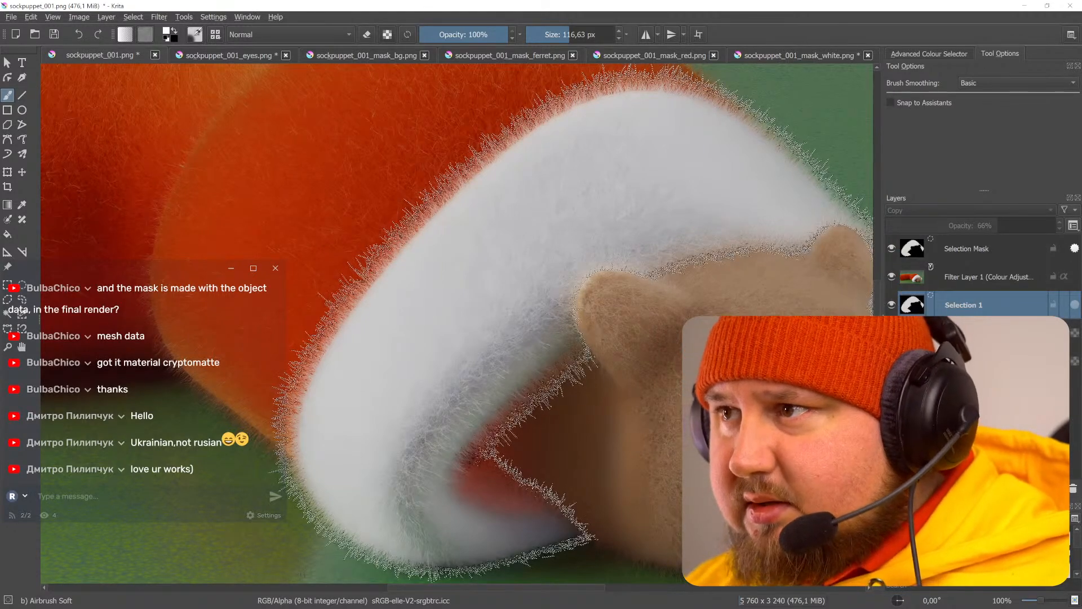
{"action": "left_click", "coordinate": [891, 305]}
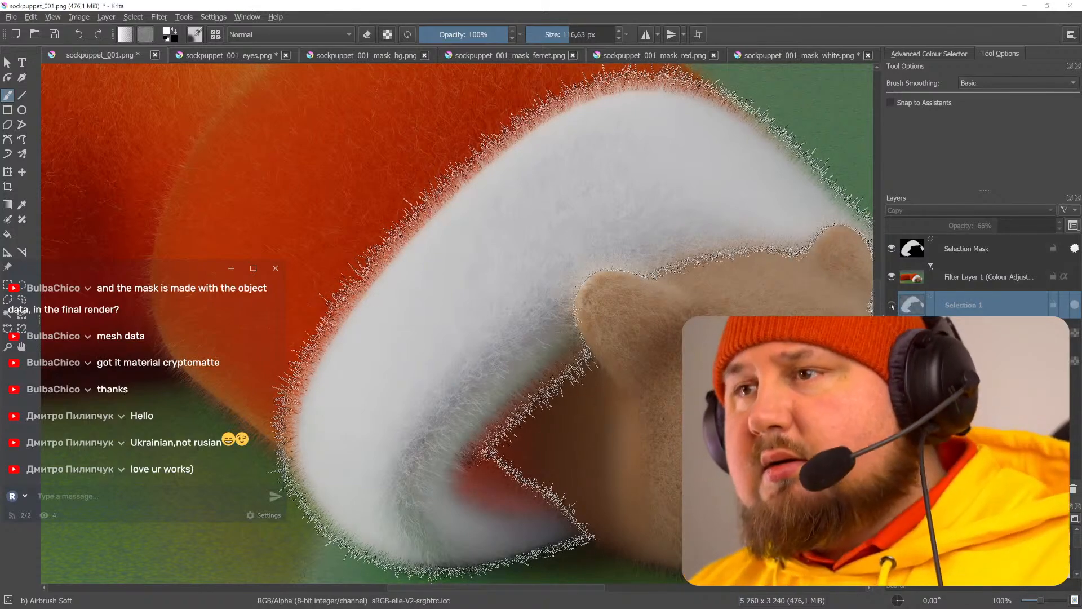
- Add an HSV/HSL Adjustment filter layer above the Colour Adjustment layer, giving the selected trim a cool bluish white, and deselect
{"action": "left_click", "coordinate": [964, 277]}
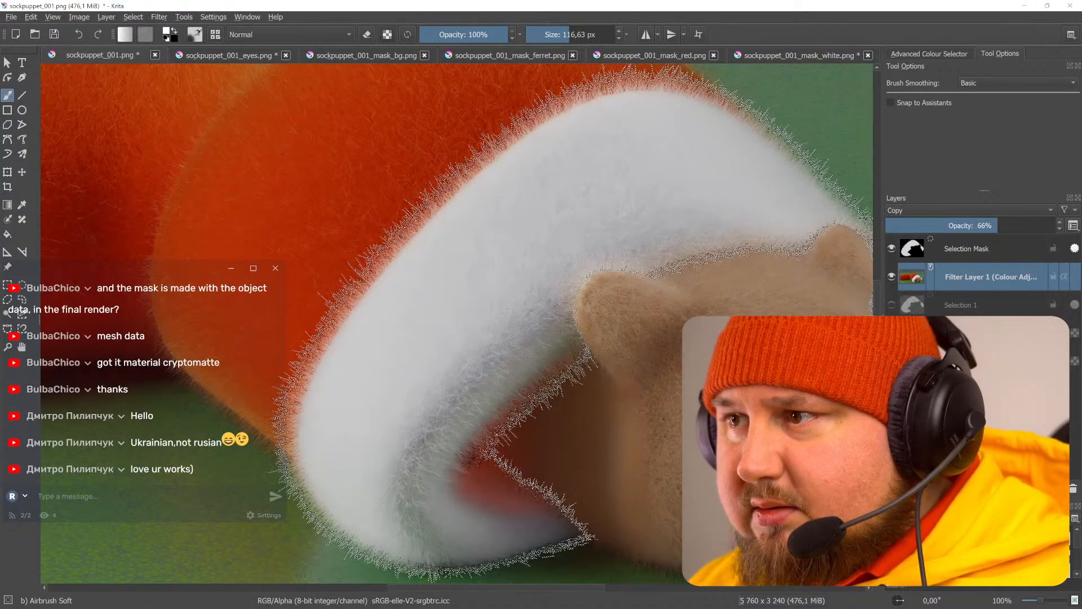
{"action": "left_click", "coordinate": [903, 489]}
{"action": "left_click", "coordinate": [923, 503]}
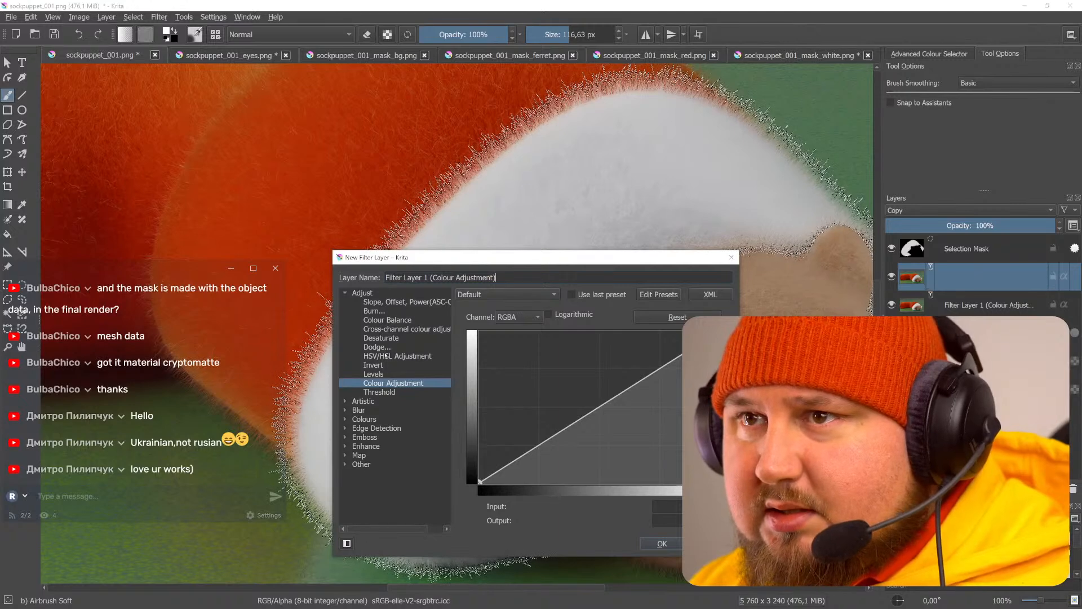
{"action": "left_click", "coordinate": [389, 357]}
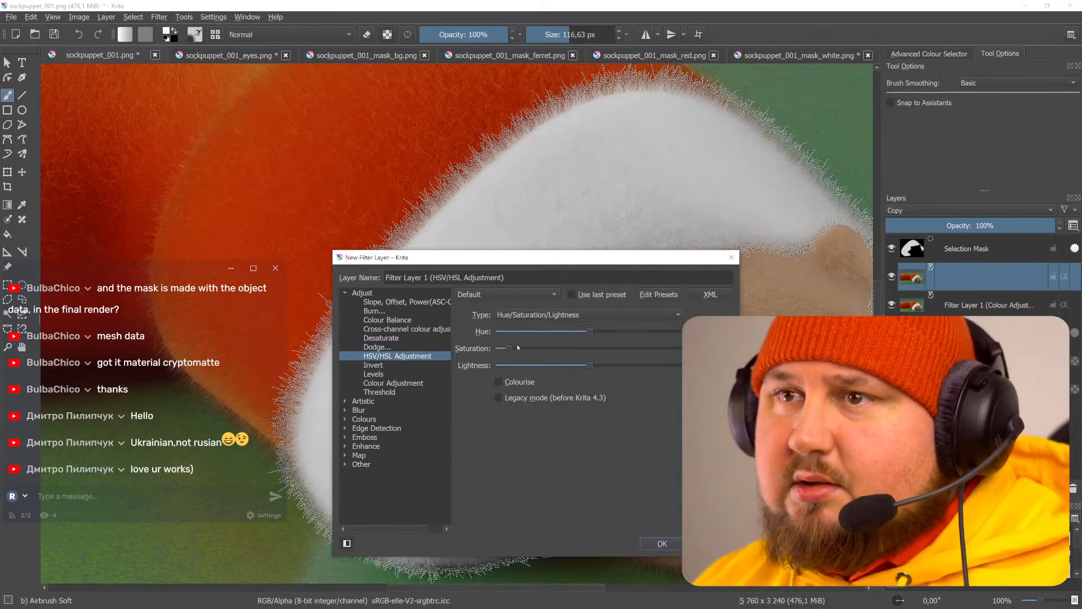
{"action": "left_click_drag", "start_coordinate": [564, 261], "coordinate": [879, 258]}
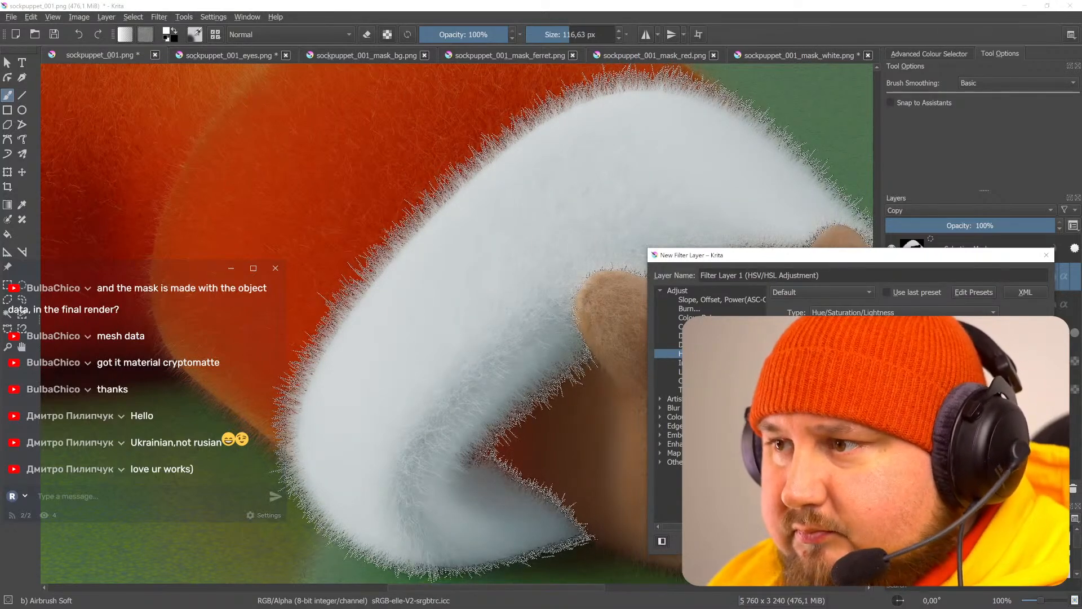
{"action": "key", "text": "Return"}
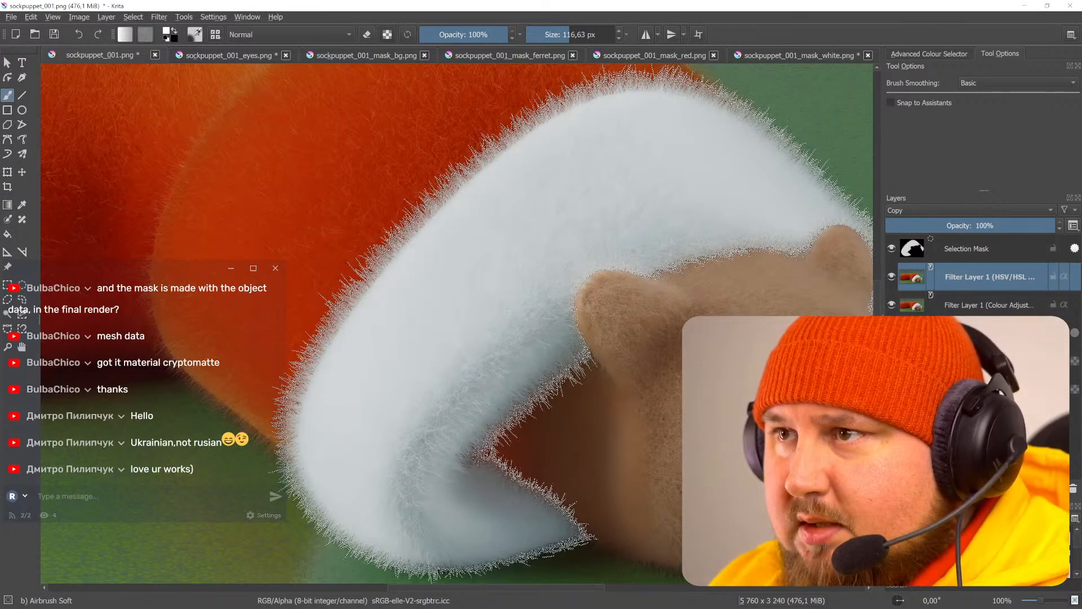
{"action": "key", "text": "ctrl+shift+a"}
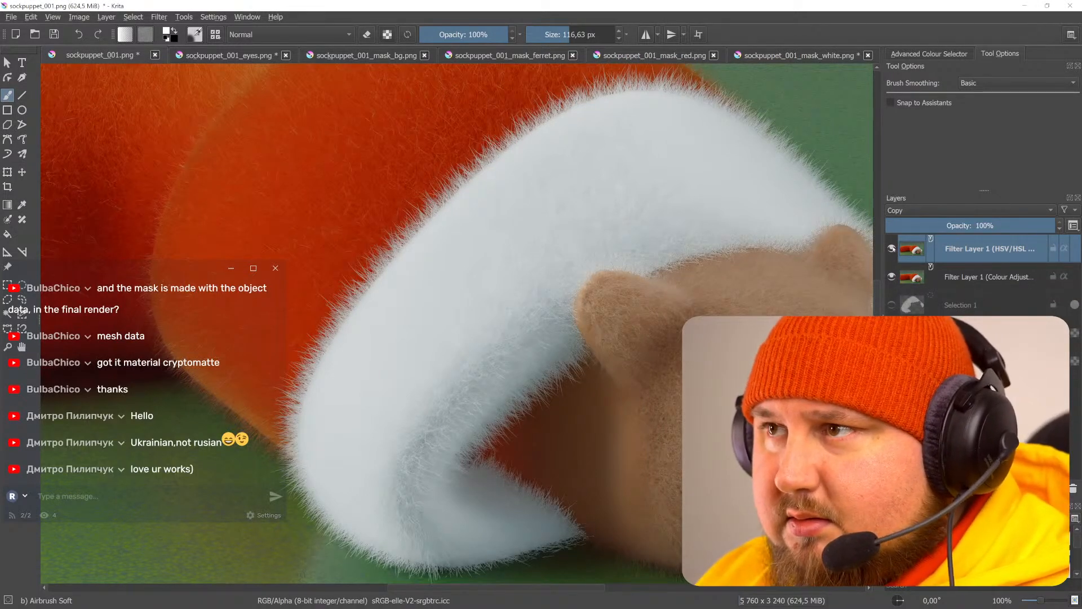
- Compare the white trim with and without the HSV/HSL Adjustment filter layer at several zoom levels
{"action": "scroll", "coordinate": [544, 292], "scroll_direction": "down", "scroll_amount": 3}
{"action": "scroll", "coordinate": [606, 299], "scroll_direction": "up", "scroll_amount": 2}
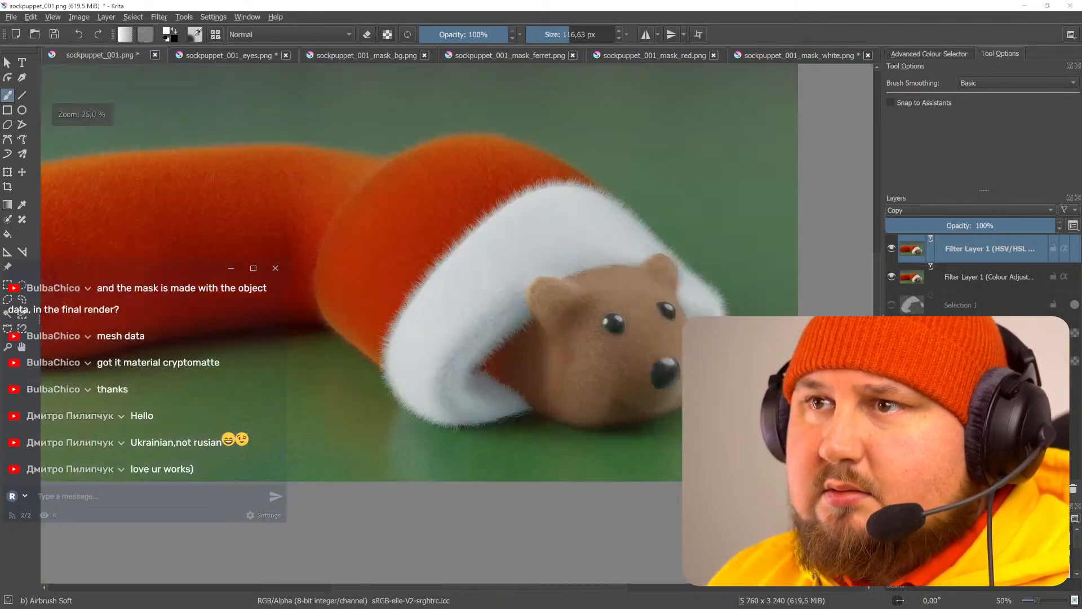
{"action": "scroll", "coordinate": [626, 338], "scroll_direction": "down", "scroll_amount": 3}
{"action": "scroll", "coordinate": [630, 343], "scroll_direction": "up", "scroll_amount": 3}
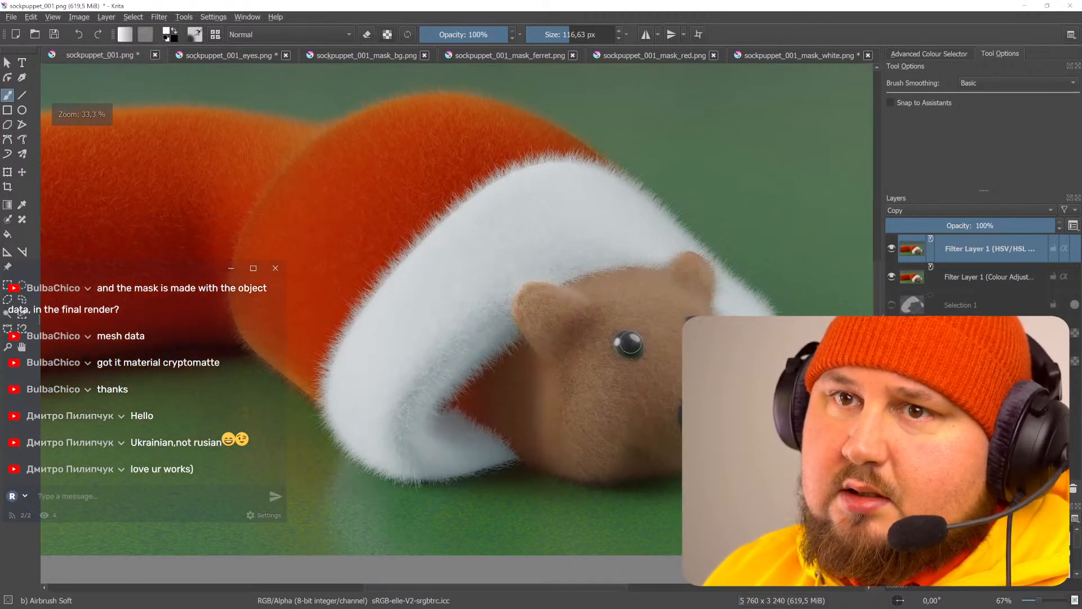
{"action": "scroll", "coordinate": [631, 343], "scroll_direction": "down", "scroll_amount": 3}
{"action": "scroll", "coordinate": [630, 343], "scroll_direction": "up", "scroll_amount": 3}
{"action": "left_click", "coordinate": [892, 248]}
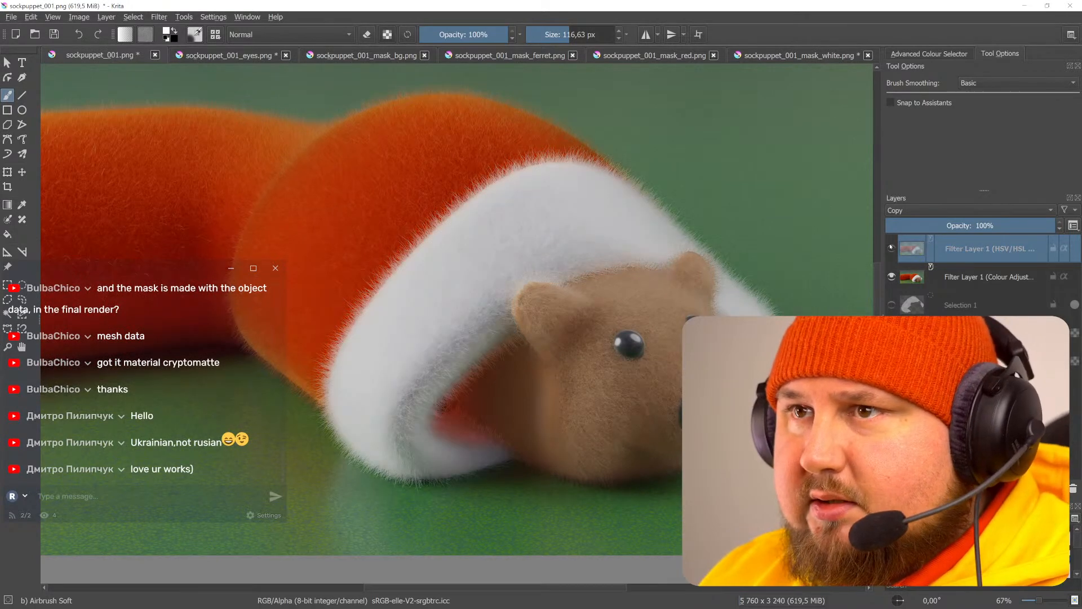
{"action": "left_click", "coordinate": [891, 248]}
{"action": "left_click", "coordinate": [891, 249]}
{"action": "left_click", "coordinate": [891, 248]}
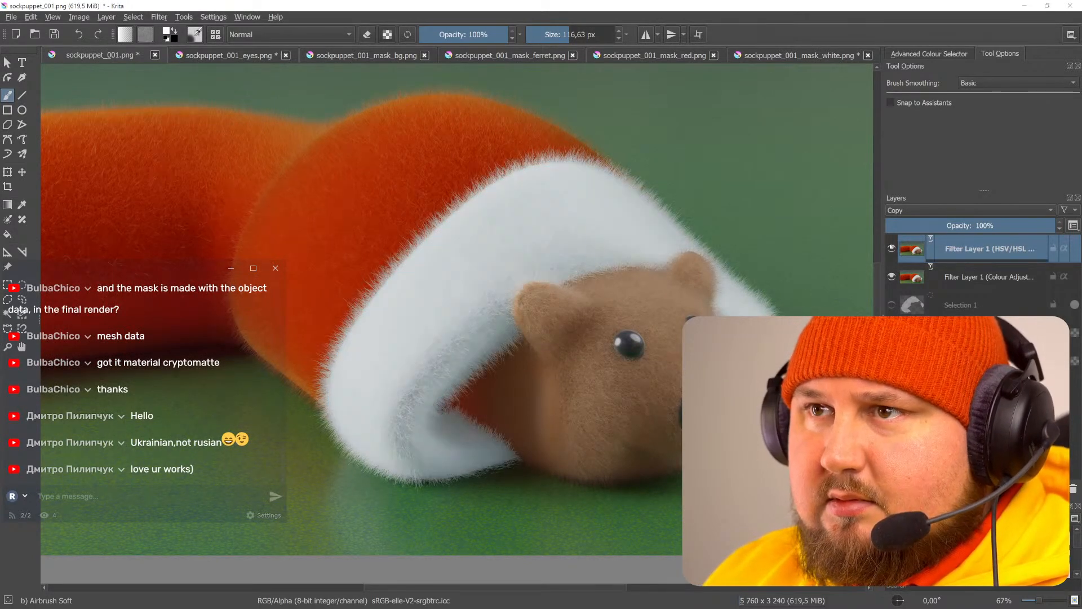
- Lower the HSV/HSL Adjustment filter layer's opacity to 72% and compare the trim with each filter layer off and on
{"action": "left_click", "coordinate": [993, 225]}
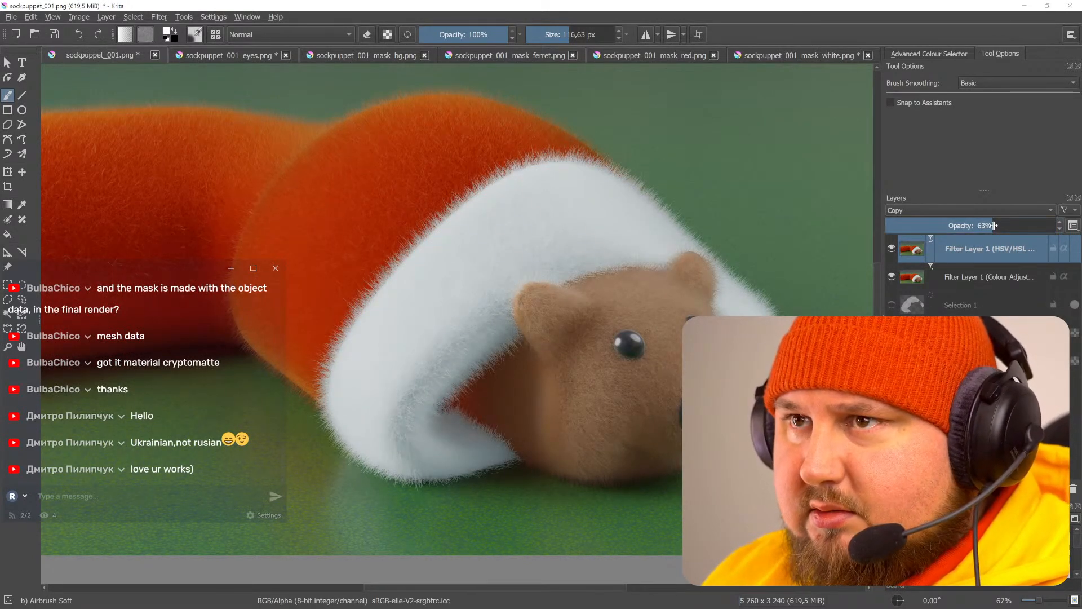
{"action": "left_click", "coordinate": [891, 248]}
{"action": "left_click", "coordinate": [892, 248]}
{"action": "left_click", "coordinate": [891, 248]}
{"action": "left_click", "coordinate": [891, 248]}
{"action": "left_click", "coordinate": [891, 248]}
{"action": "left_click", "coordinate": [891, 248]}
{"action": "left_click", "coordinate": [891, 248]}
{"action": "left_click", "coordinate": [892, 276]}
{"action": "left_click", "coordinate": [892, 276]}
{"action": "left_click", "coordinate": [891, 248]}
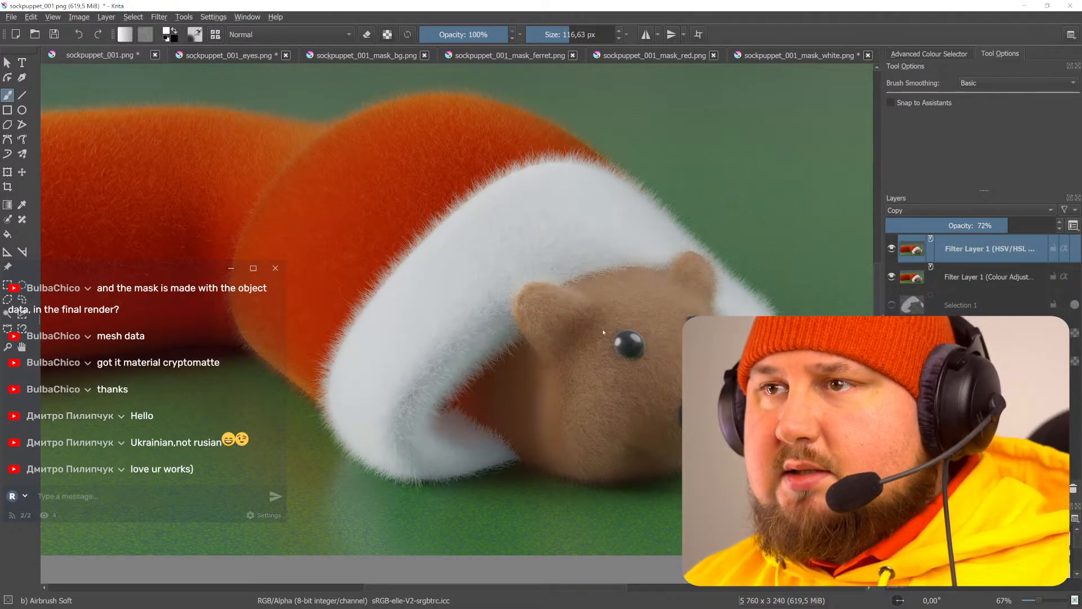
- Save the composite as sockpuppet.kra in the project's 2d folder
{"action": "key", "text": "ctrl+shift+s"}
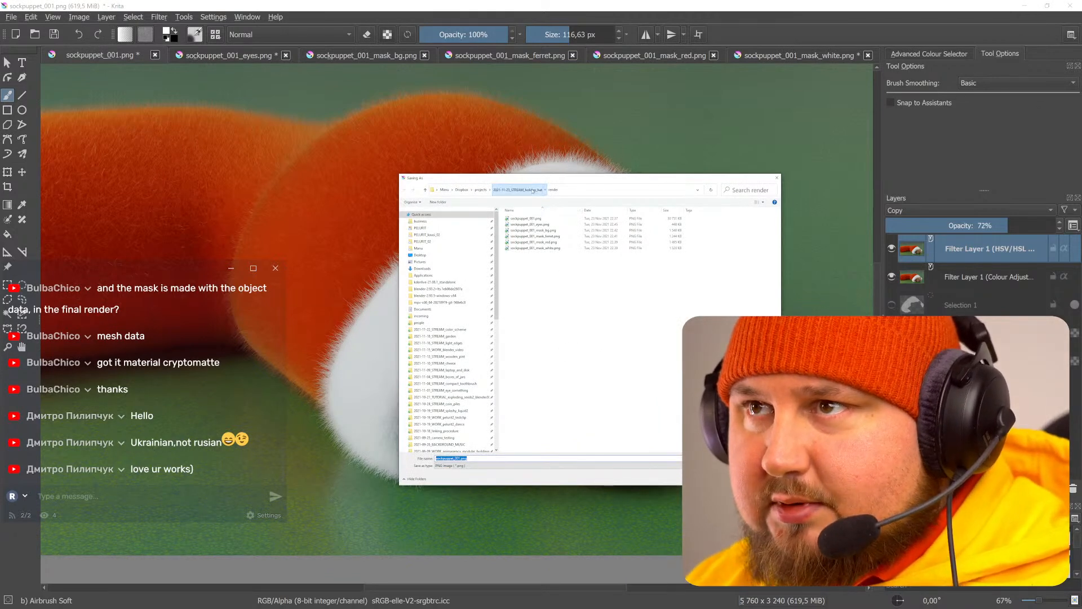
{"action": "left_click", "coordinate": [518, 189]}
{"action": "type", "text": "2d"}
{"action": "left_click", "coordinate": [528, 243]}
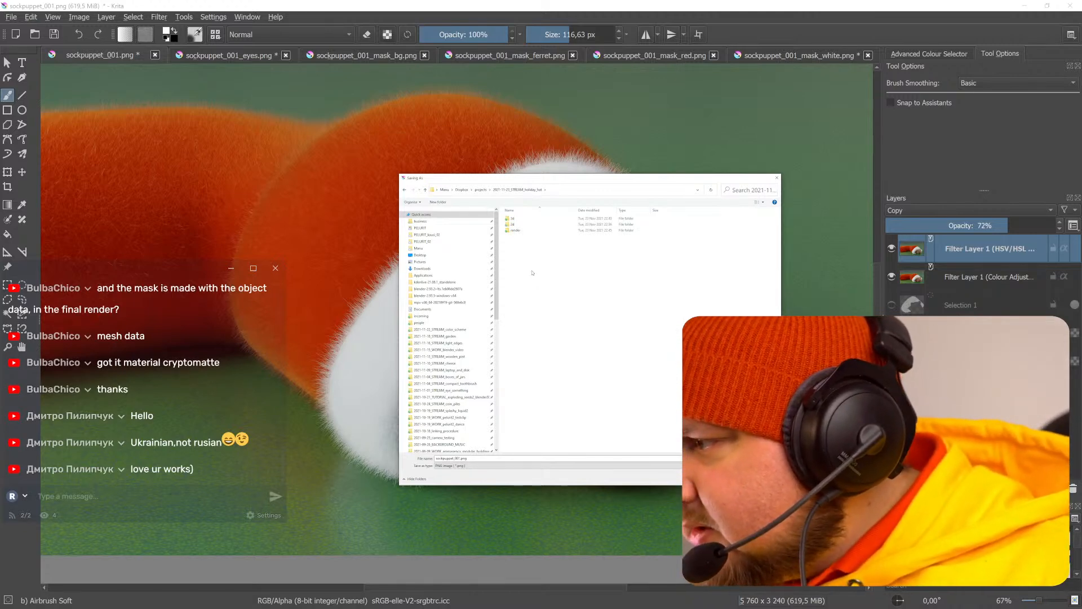
{"action": "double_click", "coordinate": [518, 225]}
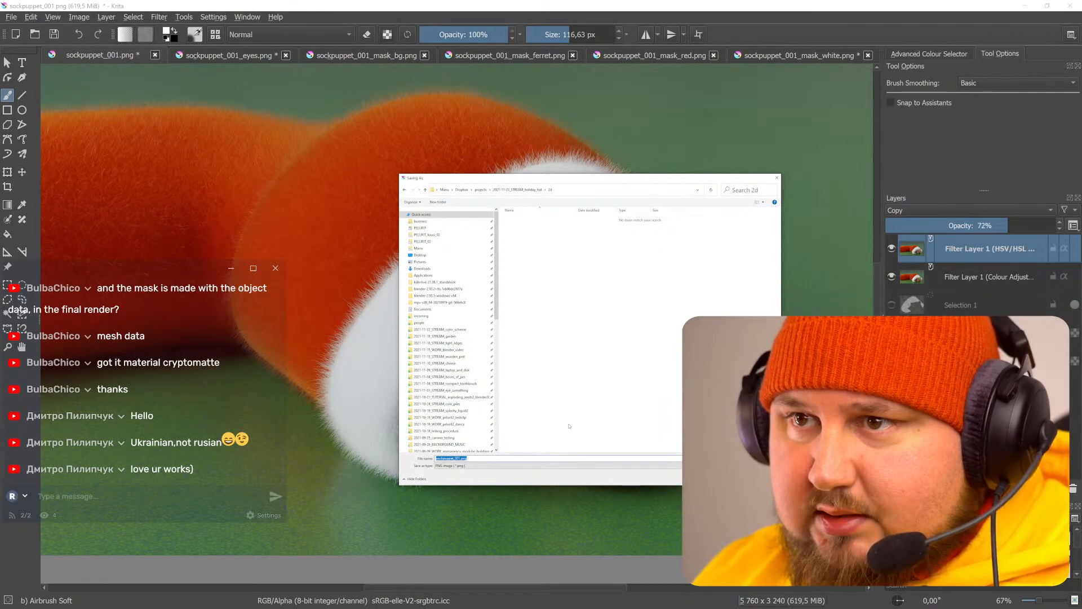
{"action": "type", "text": "sockpuppet_"}
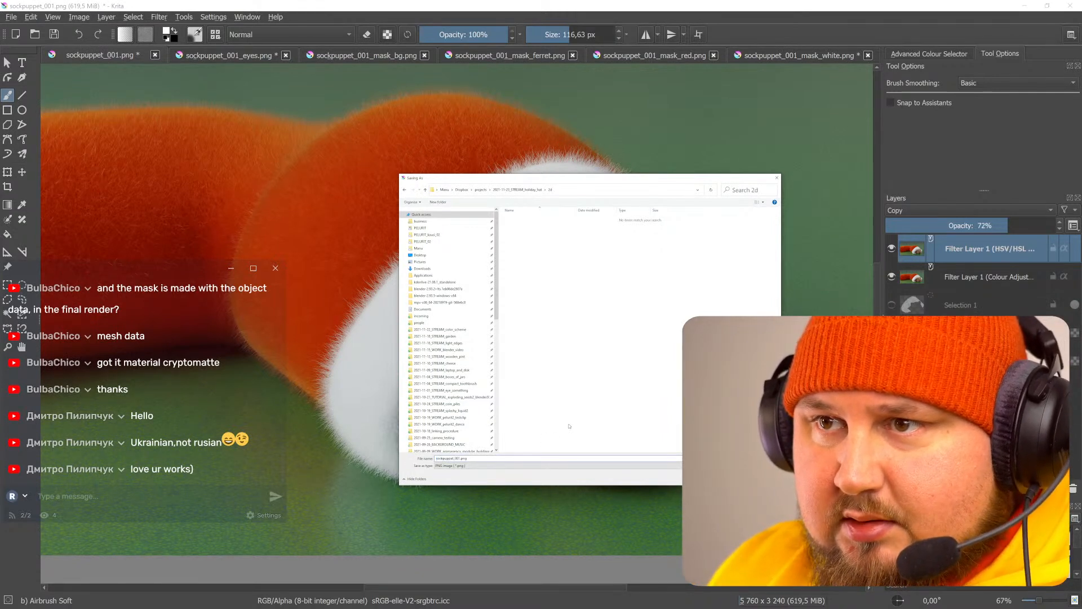
{"action": "key", "text": "BackSpace"}
{"action": "type", "text": ".kra"}
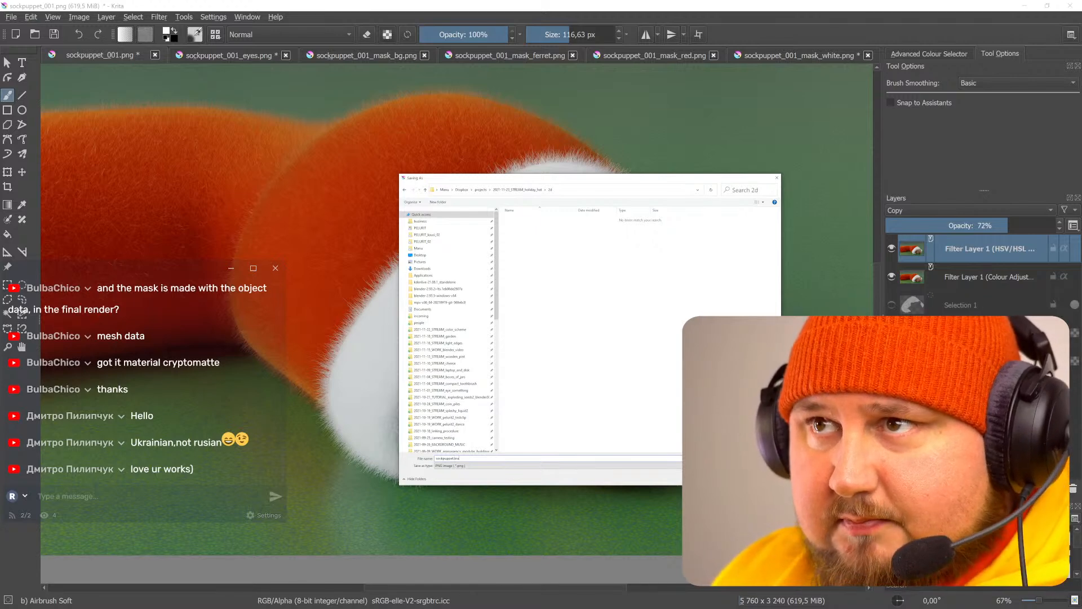
{"action": "key", "text": "Return"}
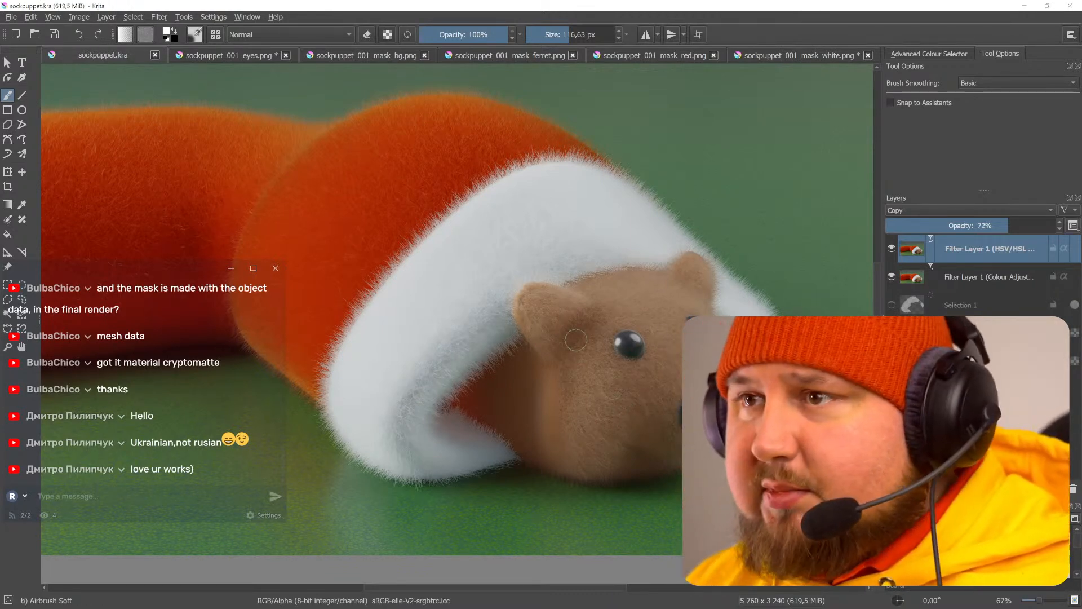
- Close the sockpuppet_001_mask_white.png document without saving its changes
{"action": "middle_click_drag", "start_coordinate": [567, 284], "coordinate": [667, 301]}
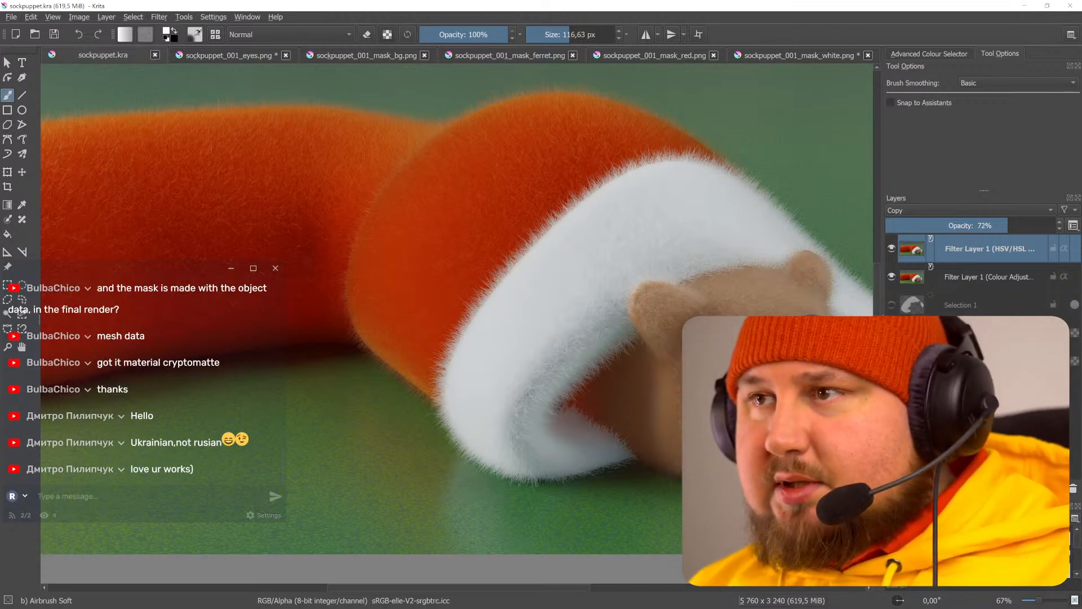
{"action": "middle_click_drag", "start_coordinate": [631, 328], "coordinate": [609, 330]}
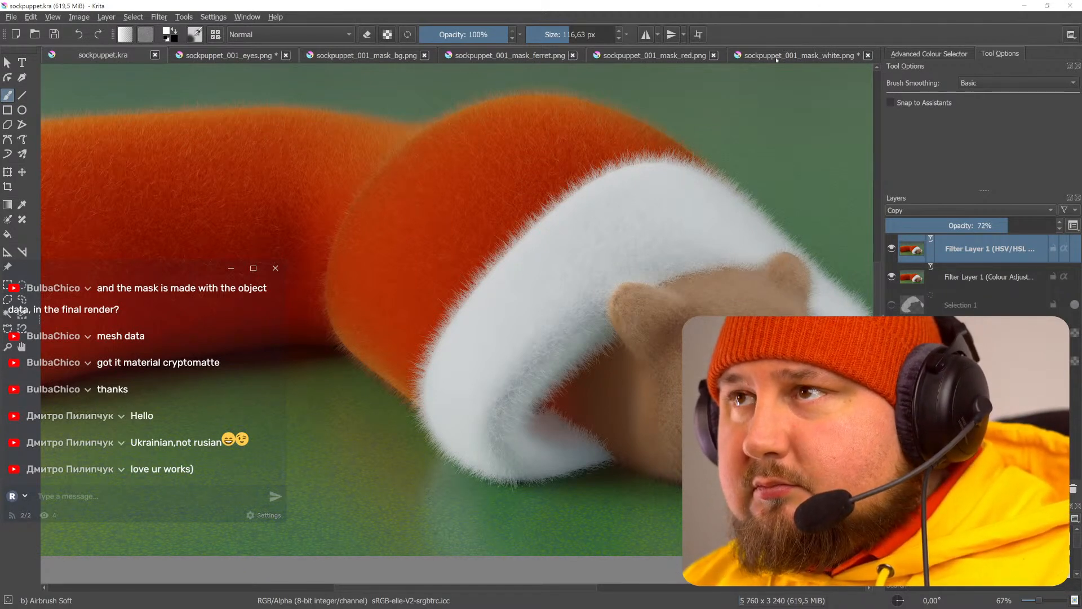
{"action": "left_click", "coordinate": [867, 56]}
{"action": "left_click", "coordinate": [601, 334]}
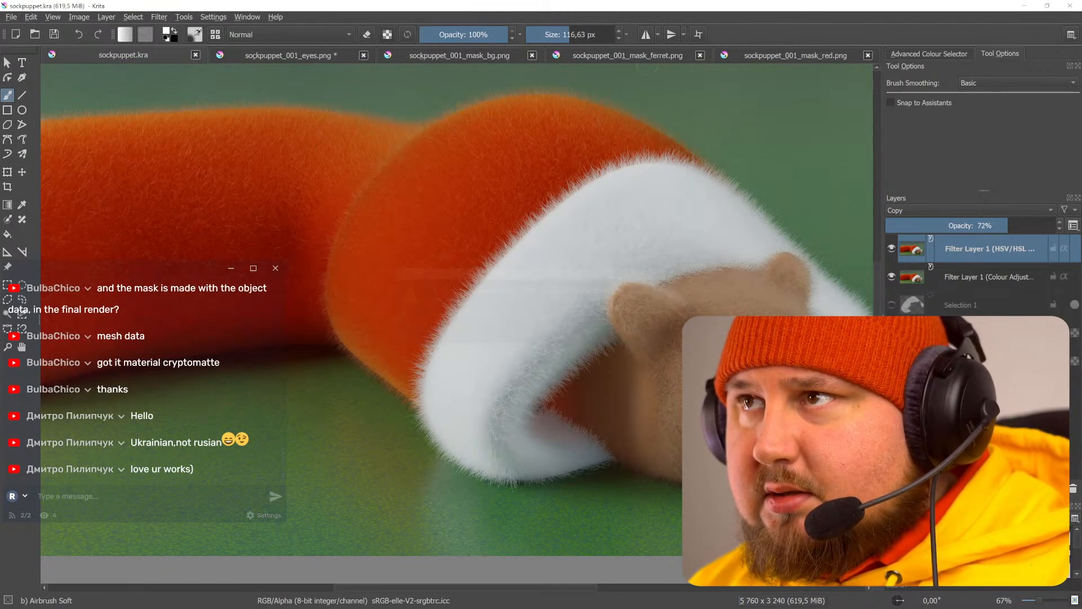
- Copy the whole sockpuppet_001_mask_red.png image and paste it as a new layer at the top of sockpuppet.kra
{"action": "left_click", "coordinate": [800, 57]}
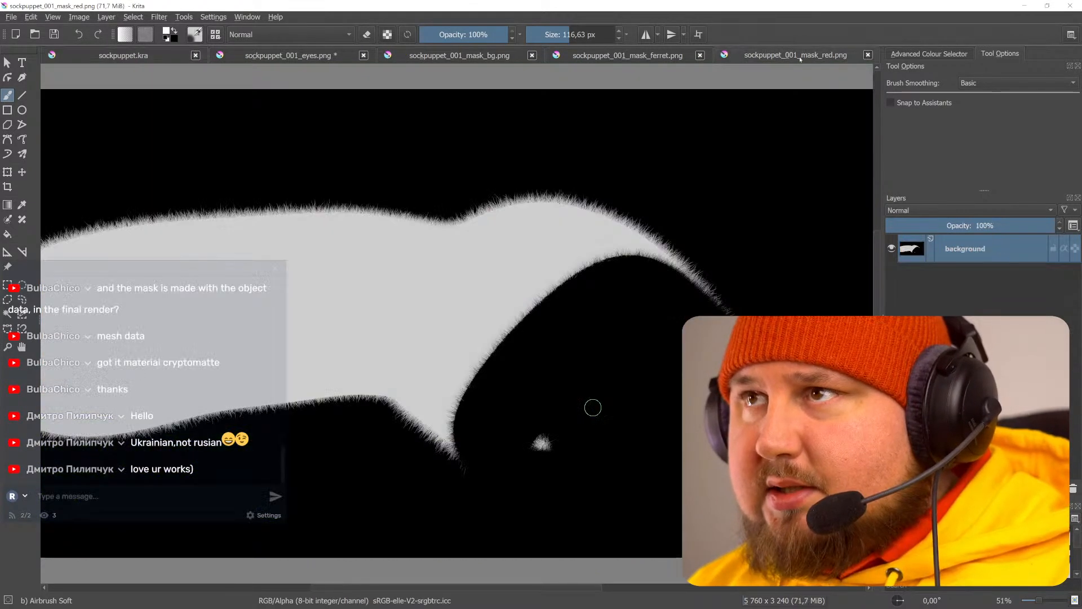
{"action": "key", "text": "ctrl+a"}
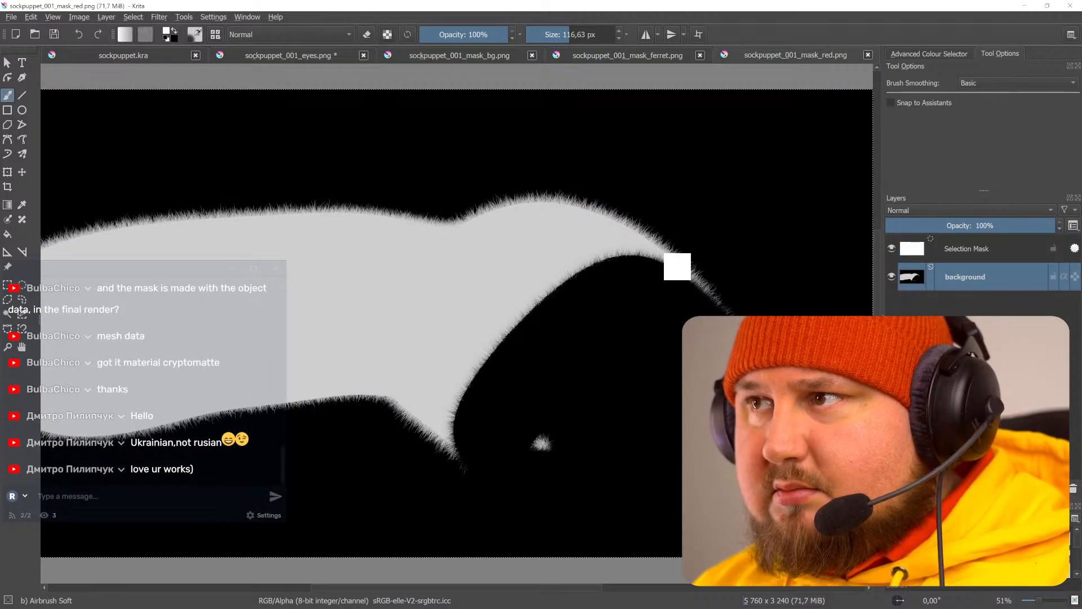
{"action": "middle_click_drag", "start_coordinate": [533, 268], "coordinate": [600, 260]}
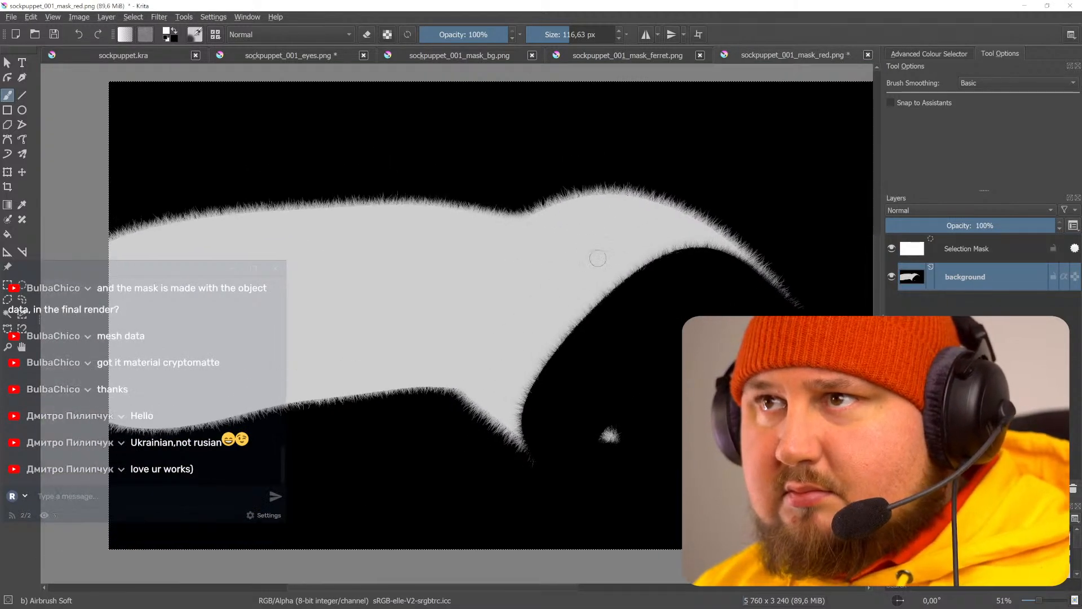
{"action": "left_click", "coordinate": [123, 55]}
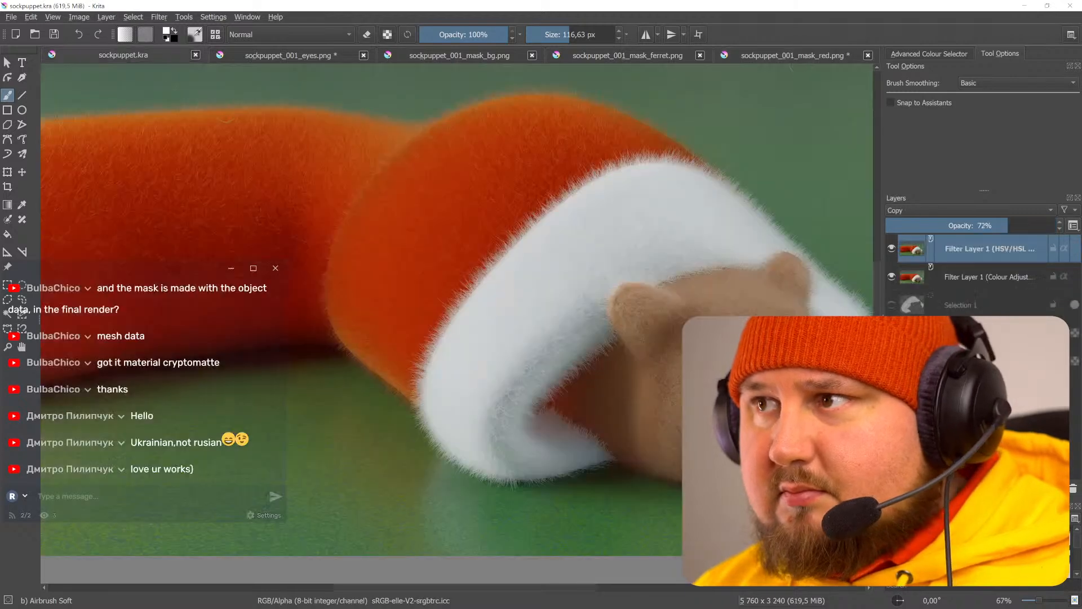
{"action": "key", "text": "ctrl+v"}
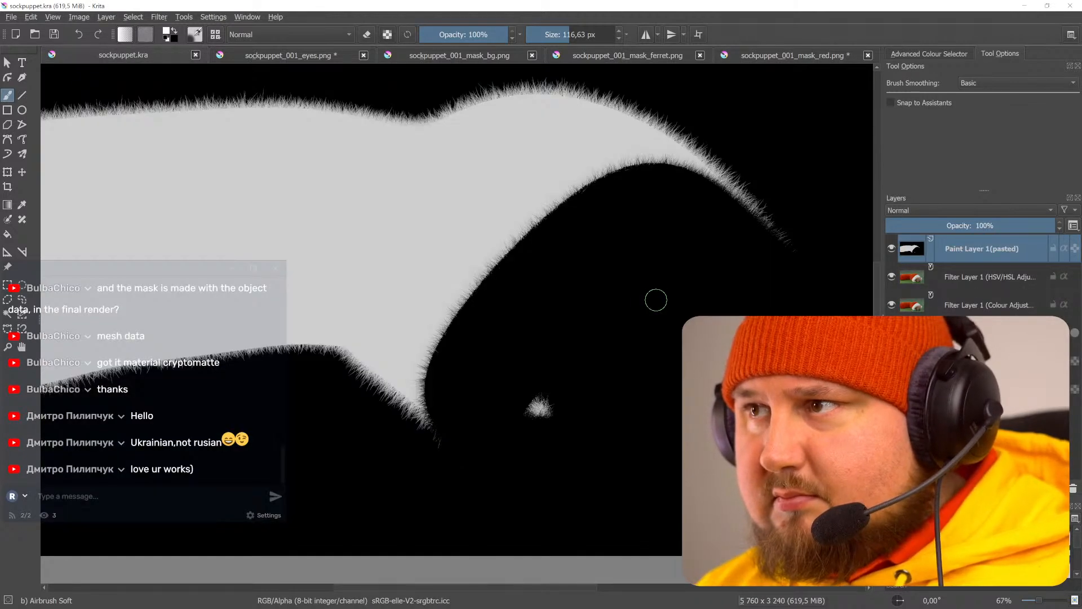
- Convert the pasted red-fabric mask layer to a selection mask, move it to the top of the layer stack, and hide it
{"action": "right_click", "coordinate": [956, 249]}
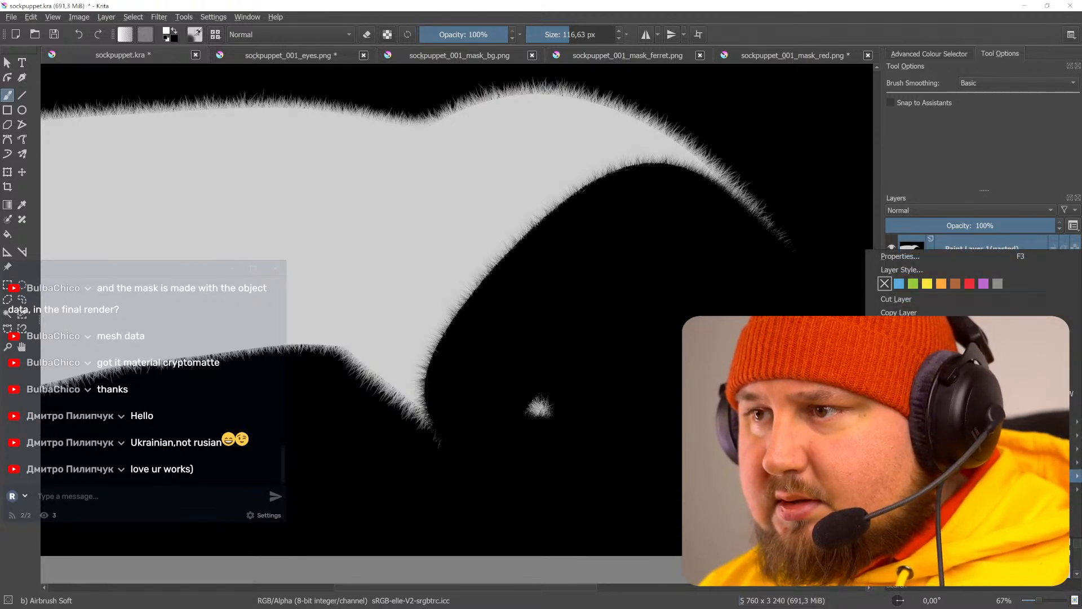
{"action": "left_click", "coordinate": [806, 488]}
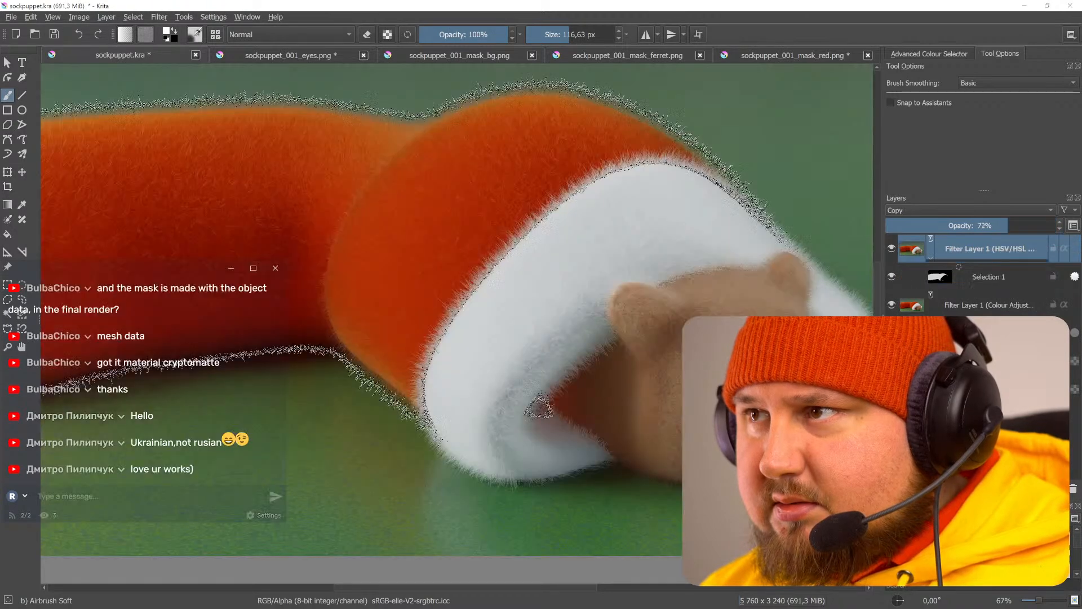
{"action": "left_click", "coordinate": [993, 281]}
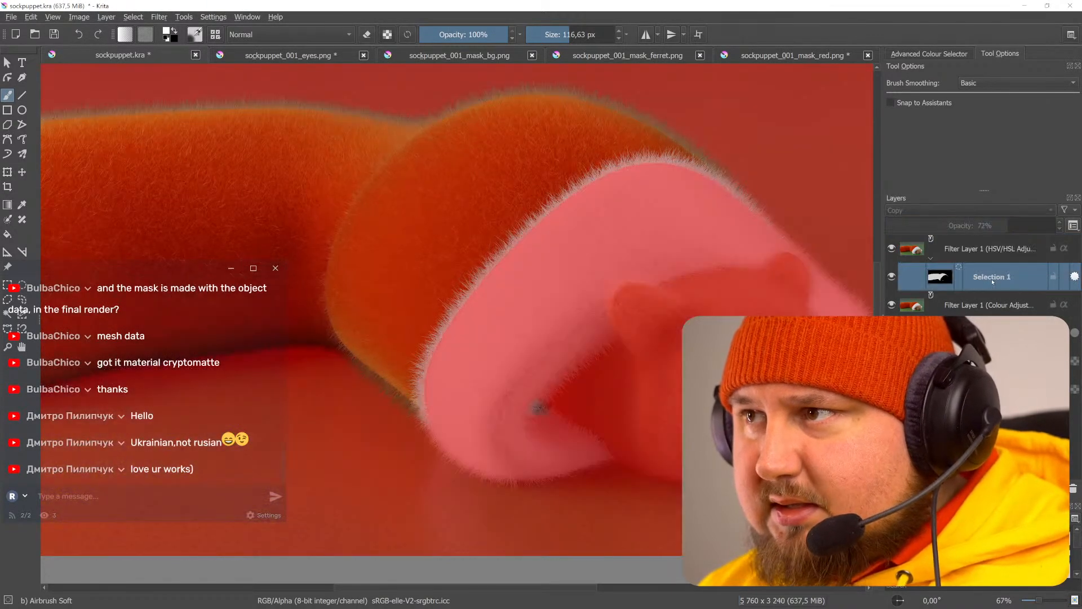
{"action": "left_click_drag", "start_coordinate": [982, 280], "coordinate": [1001, 240]}
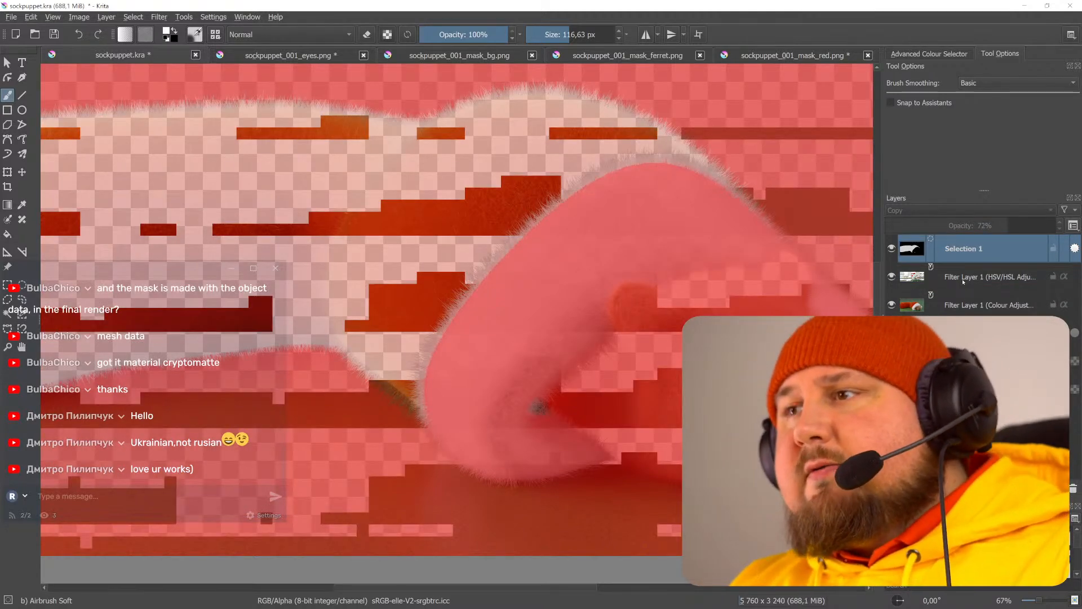
{"action": "left_click", "coordinate": [892, 248]}
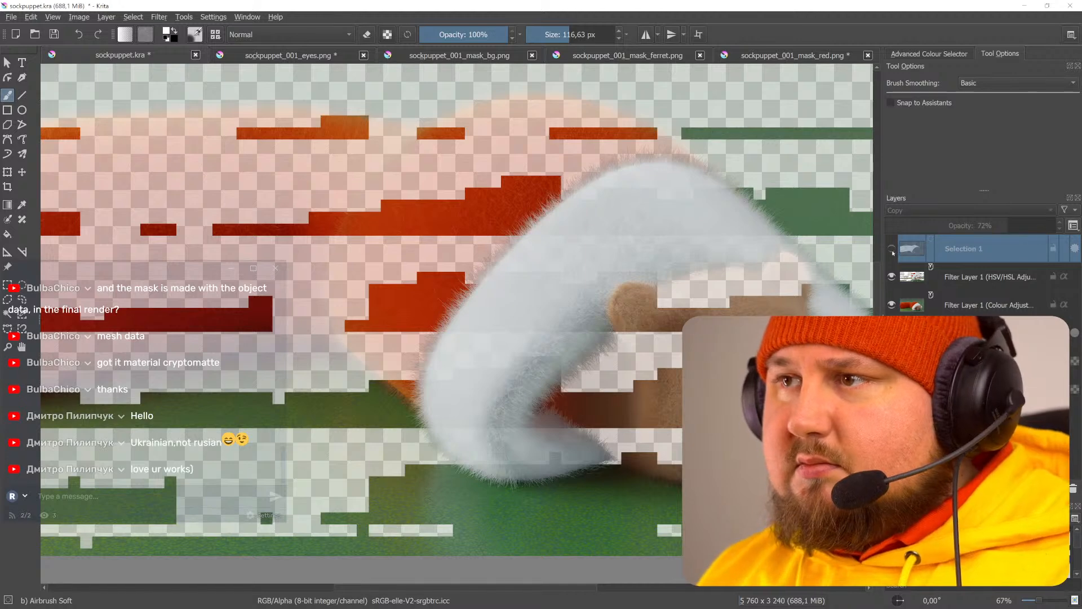
- Examine the canvas display with the filter layers and the topmost Selection 1 mask toggled off and on
{"action": "left_click", "coordinate": [891, 277]}
{"action": "left_click", "coordinate": [891, 277]}
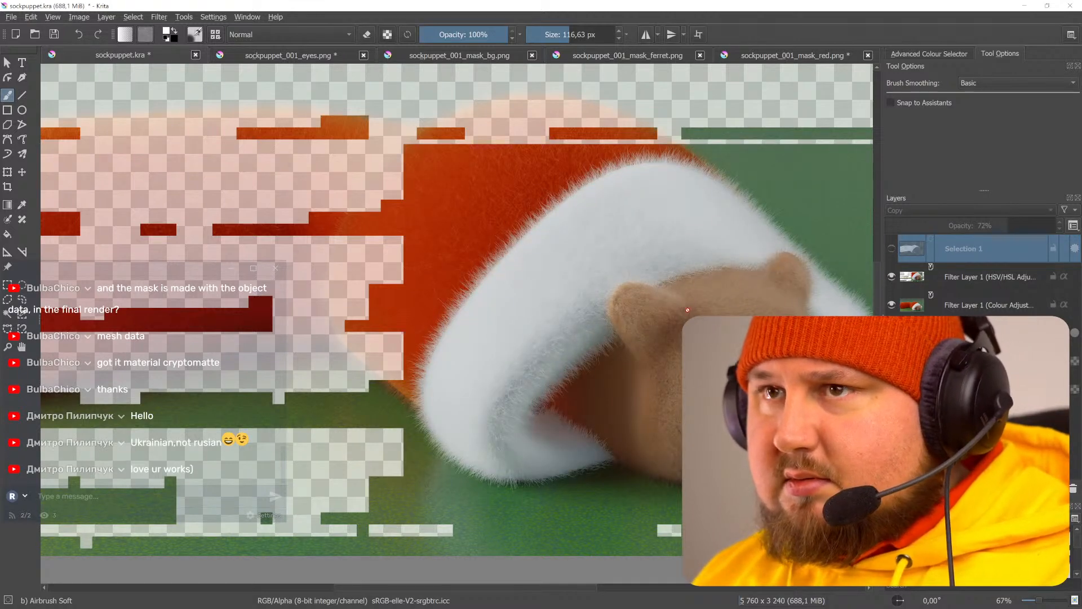
{"action": "scroll", "coordinate": [611, 314], "scroll_direction": "down", "scroll_amount": 3}
{"action": "scroll", "coordinate": [611, 315], "scroll_direction": "up", "scroll_amount": 2}
{"action": "scroll", "coordinate": [611, 314], "scroll_direction": "down", "scroll_amount": 2}
{"action": "scroll", "coordinate": [612, 314], "scroll_direction": "up", "scroll_amount": 2}
{"action": "middle_click_drag", "start_coordinate": [615, 313], "coordinate": [643, 367]}
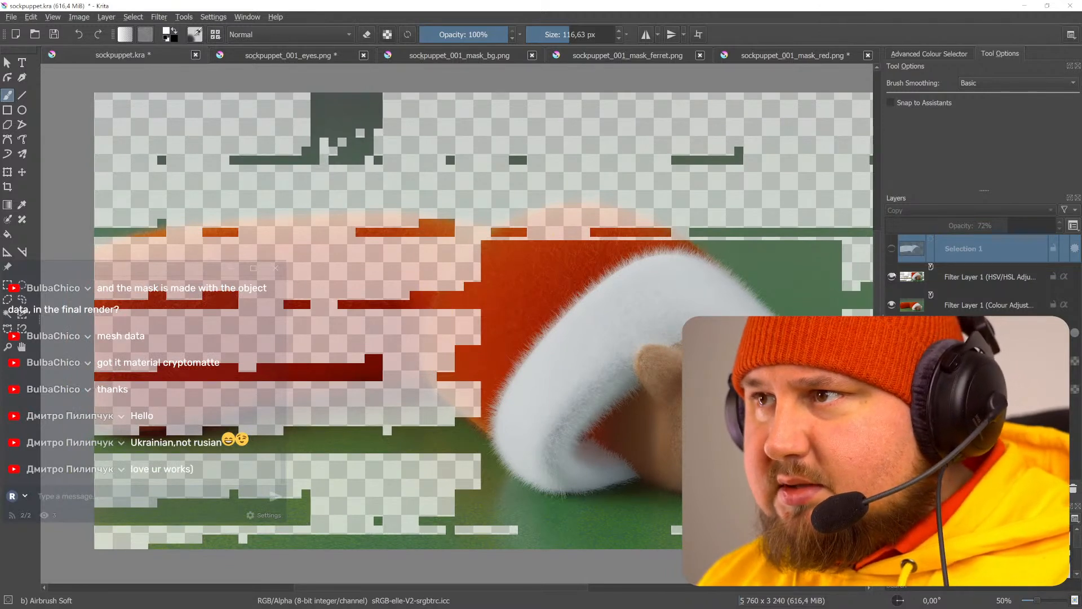
{"action": "left_click", "coordinate": [892, 278]}
{"action": "left_click", "coordinate": [891, 278]}
{"action": "left_click", "coordinate": [892, 306]}
{"action": "left_click", "coordinate": [891, 306]}
{"action": "left_click", "coordinate": [892, 249]}
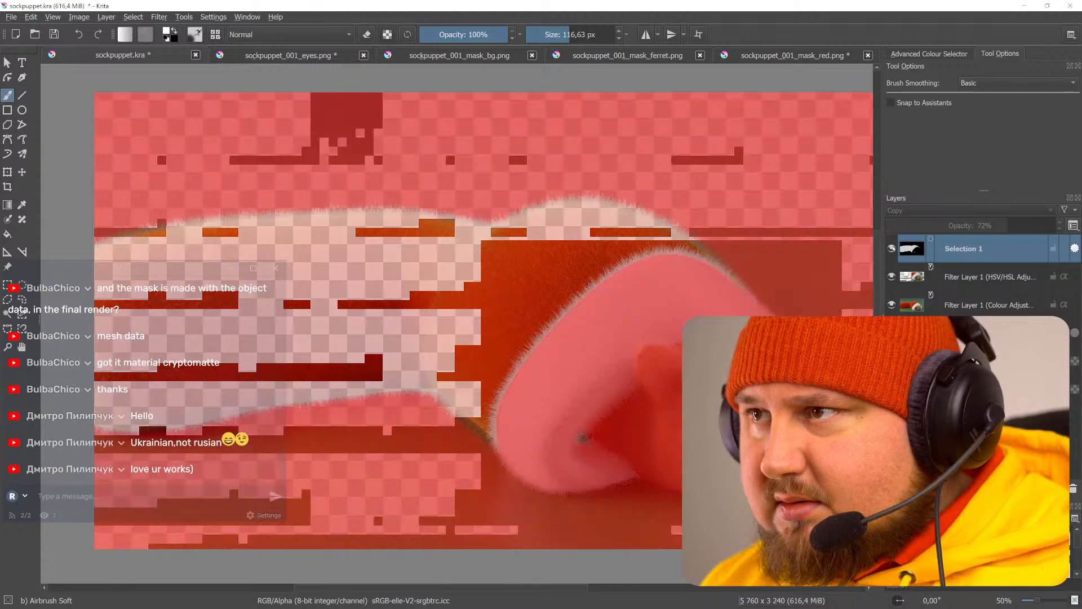
{"action": "left_click", "coordinate": [892, 249]}
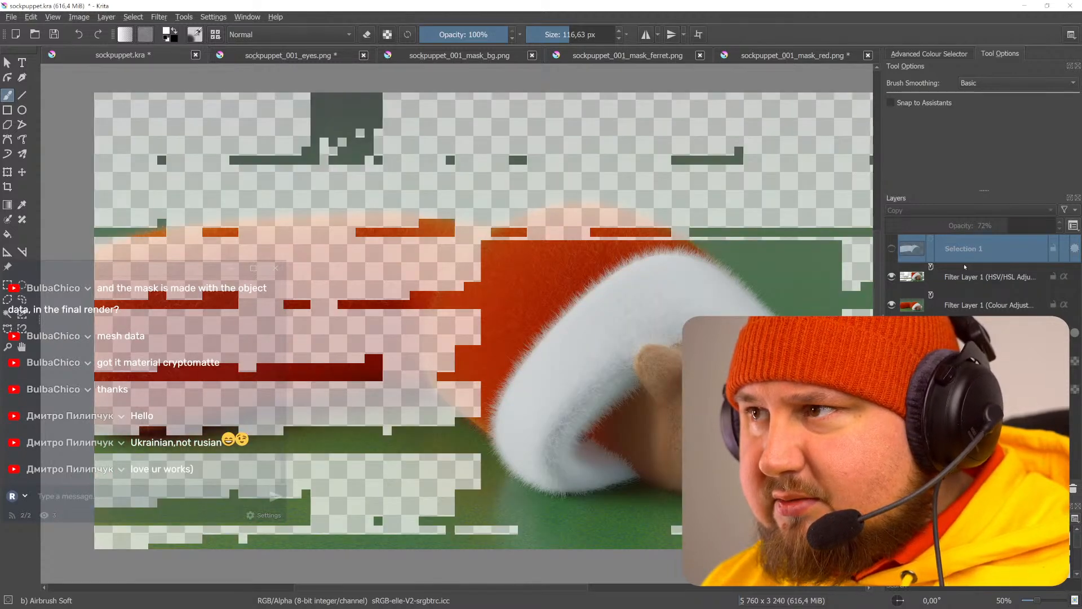
- Hide and re-show both filter layers to refresh the canvas, keeping the topmost Selection 1 mask hidden
{"action": "left_click", "coordinate": [892, 277]}
{"action": "left_click", "coordinate": [891, 305]}
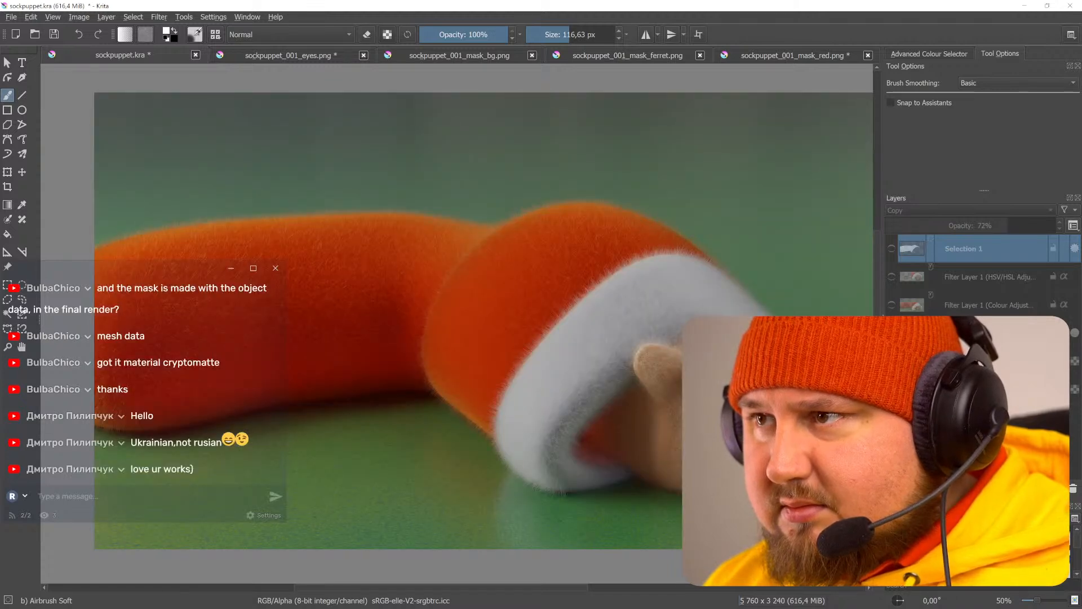
{"action": "left_click", "coordinate": [891, 305]}
{"action": "left_click", "coordinate": [892, 305]}
{"action": "left_click", "coordinate": [892, 305]}
{"action": "left_click", "coordinate": [892, 276]}
{"action": "left_click", "coordinate": [892, 248]}
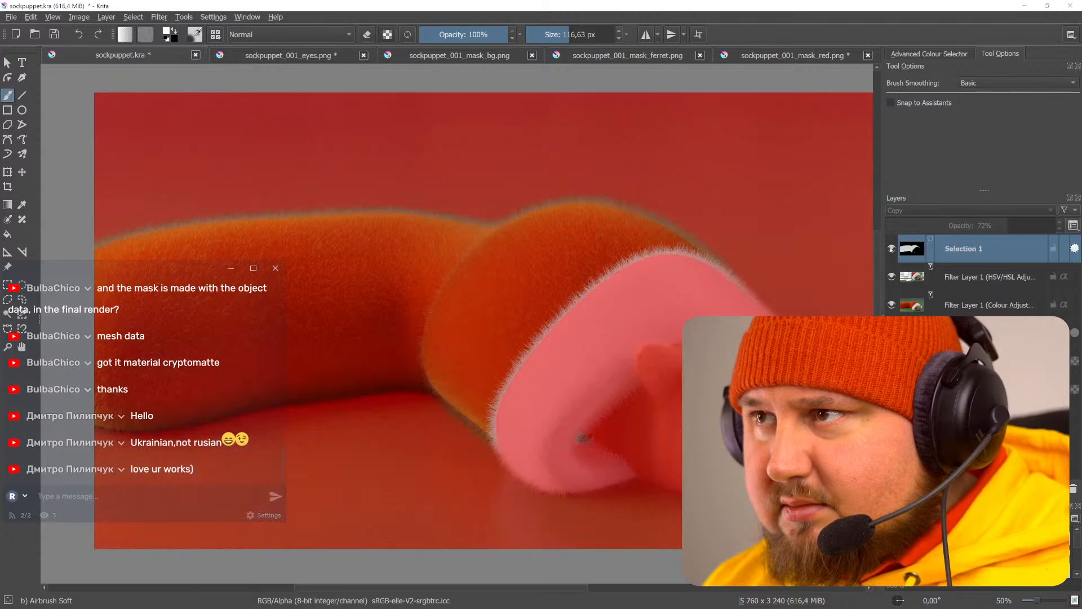
{"action": "left_click", "coordinate": [891, 250]}
{"action": "left_click", "coordinate": [891, 249]}
{"action": "left_click", "coordinate": [891, 249]}
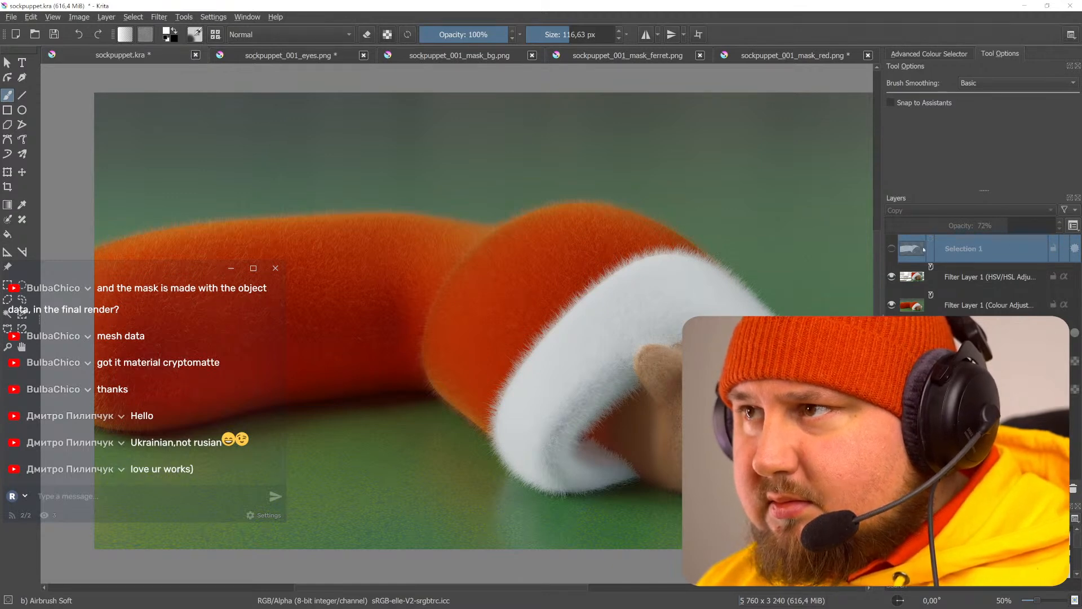
- Load the topmost red-fabric mask as a selection and add a Colour Adjustment filter layer with an S-shaped RGBA curve
{"action": "right_click", "coordinate": [915, 249]}
{"action": "left_click", "coordinate": [930, 516]}
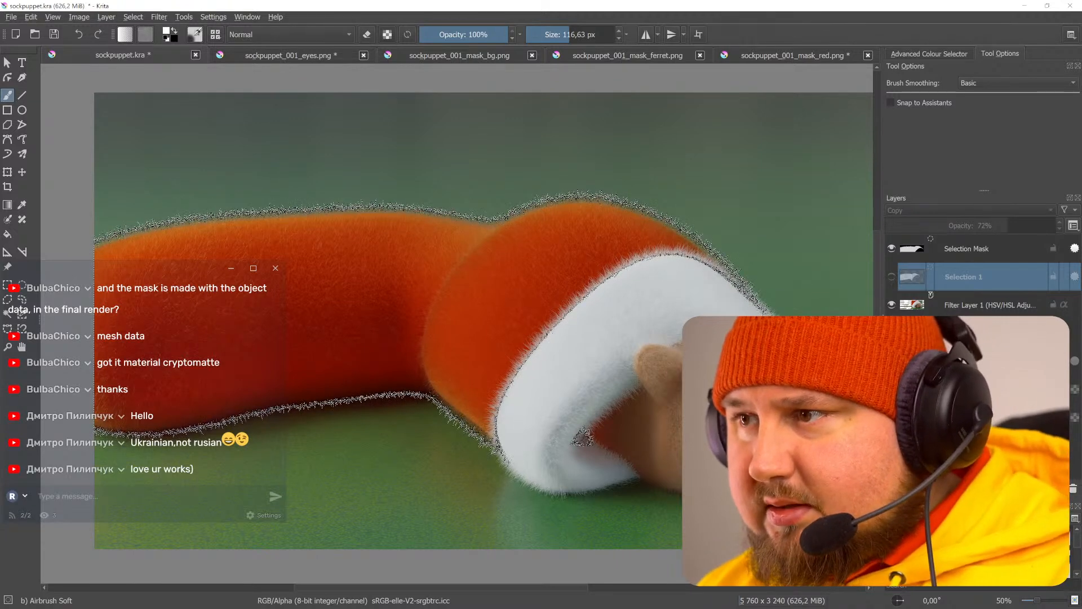
{"action": "left_click", "coordinate": [901, 489]}
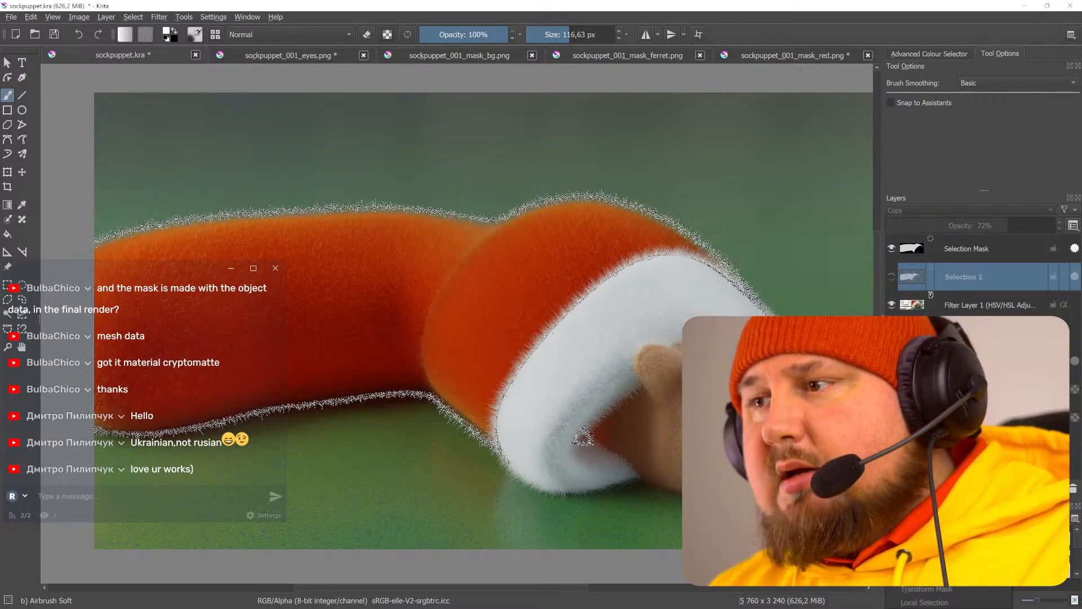
{"action": "left_click", "coordinate": [925, 503]}
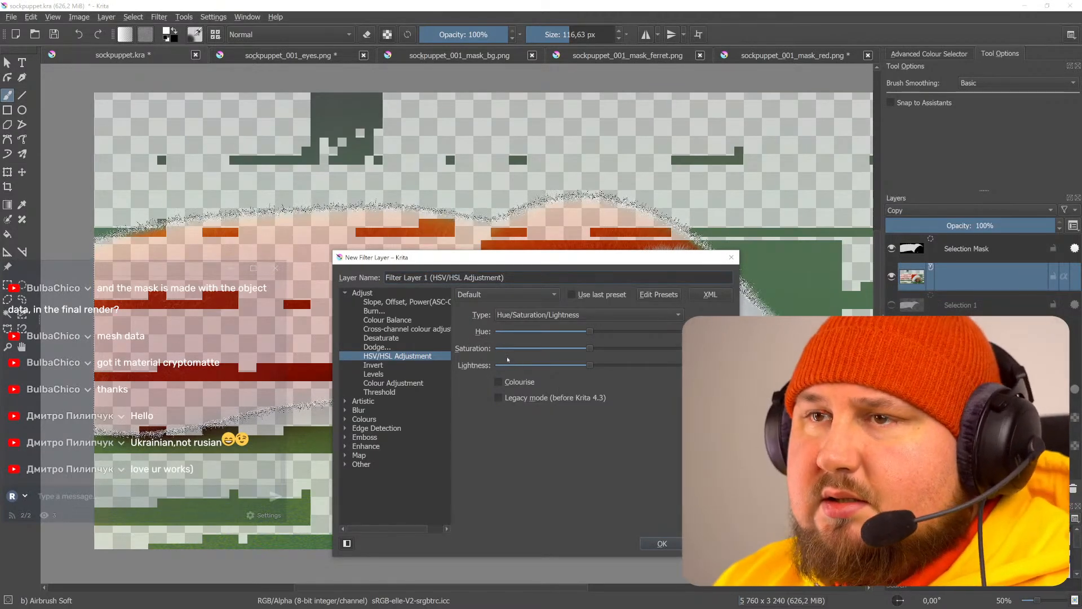
{"action": "left_click", "coordinate": [401, 383]}
{"action": "left_click_drag", "start_coordinate": [548, 442], "coordinate": [547, 447]}
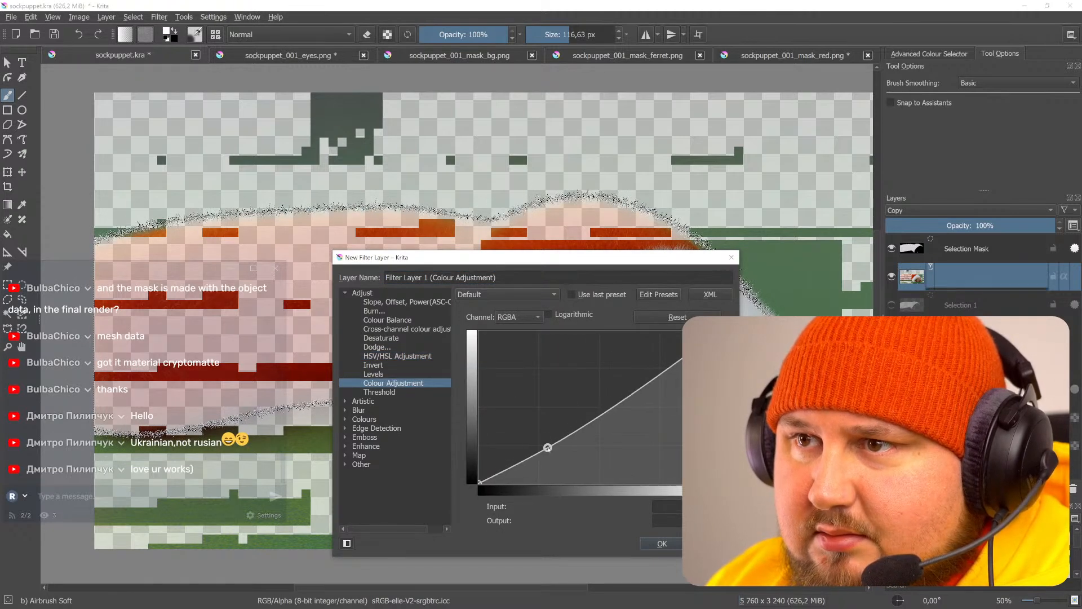
{"action": "left_click_drag", "start_coordinate": [675, 373], "coordinate": [638, 349]}
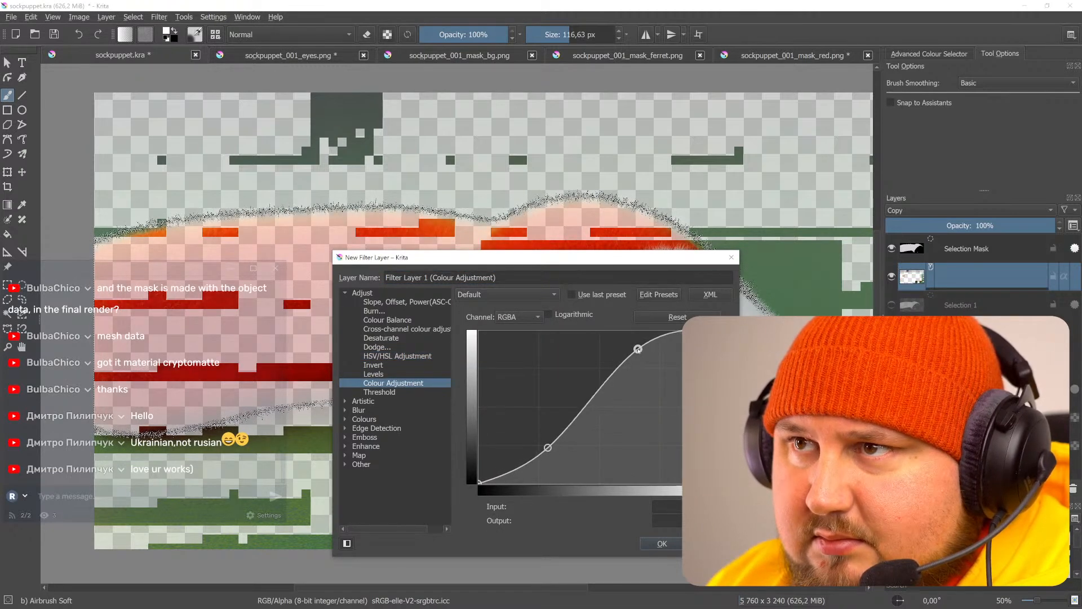
{"action": "left_click", "coordinate": [671, 544]}
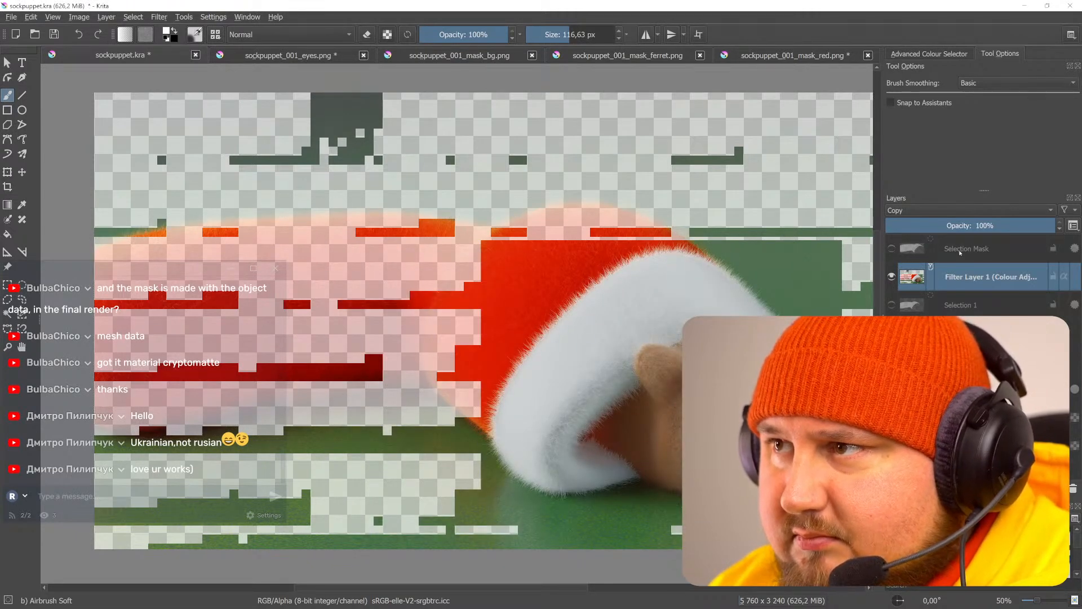
- Examine the red hat fabric with the new Colour Adjustment filter layer toggled off and on
{"action": "left_click_drag", "start_coordinate": [959, 254], "coordinate": [982, 252]}
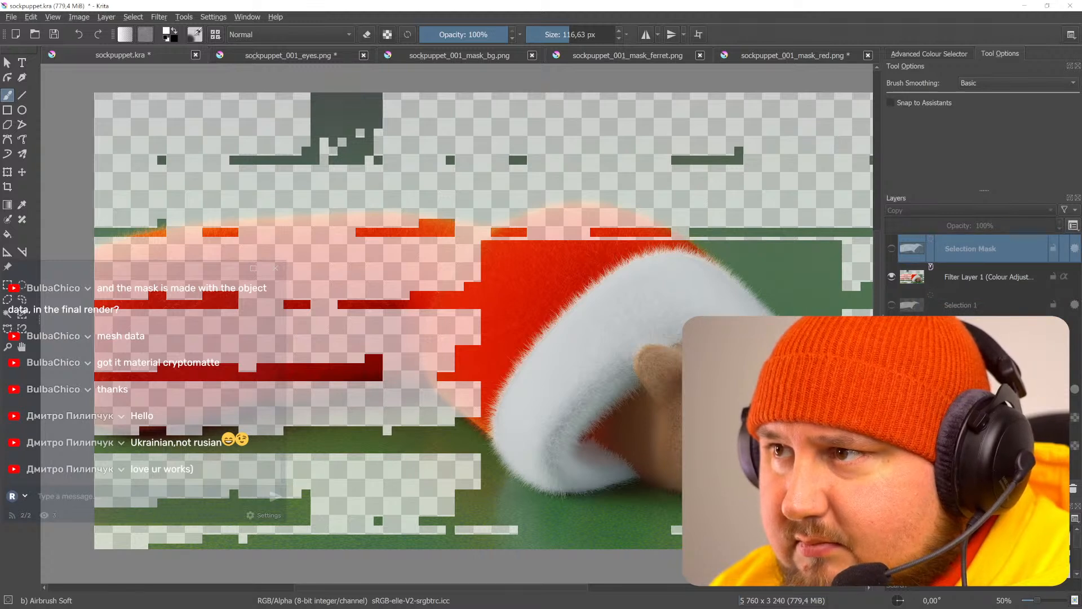
{"action": "left_click", "coordinate": [981, 333]}
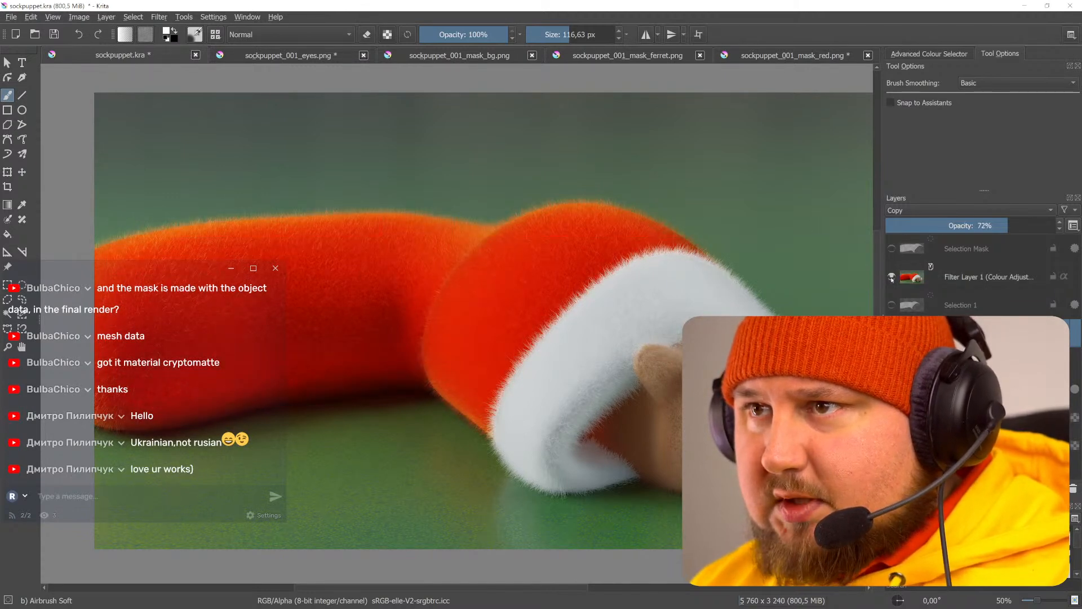
{"action": "left_click", "coordinate": [977, 279]}
{"action": "middle_click_drag", "start_coordinate": [586, 366], "coordinate": [656, 363]}
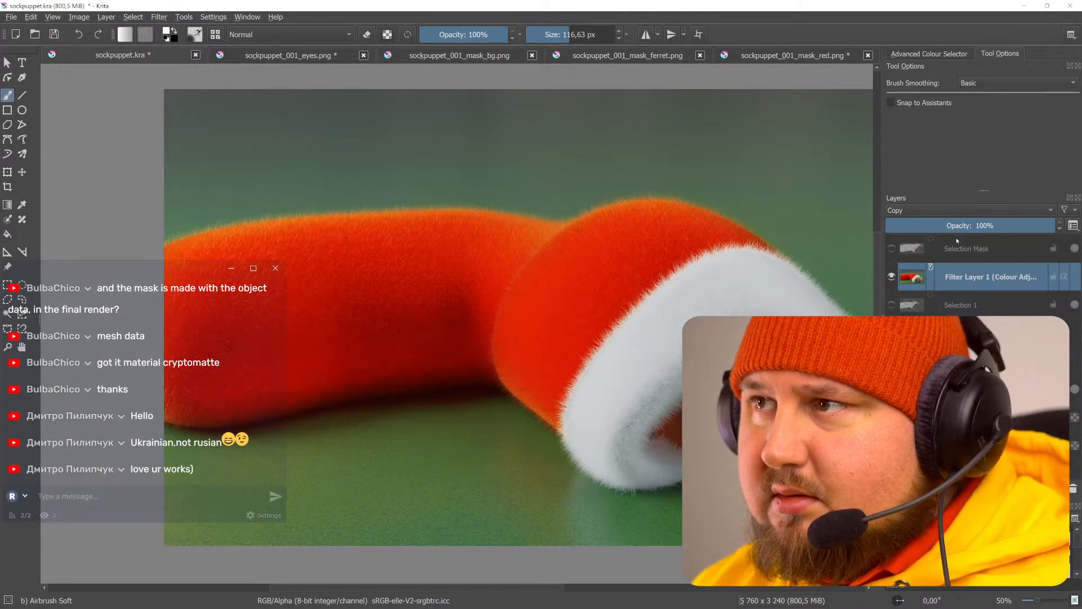
{"action": "left_click", "coordinate": [892, 277]}
{"action": "left_click", "coordinate": [891, 277]}
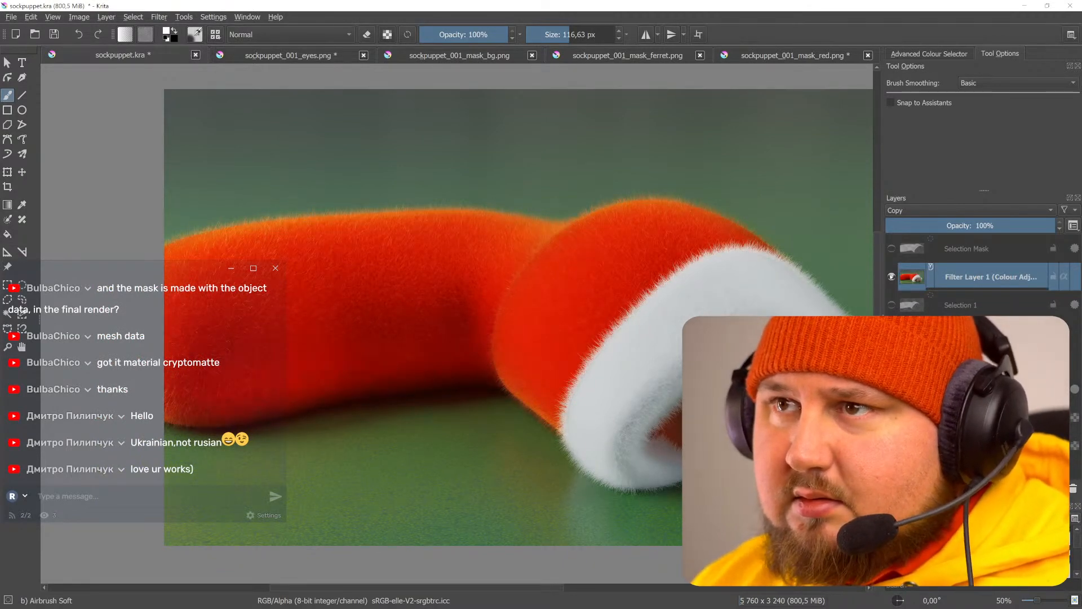
- Edit the filter properties of the new Colour Adjustment layer to shift the hat's red fabric towards a brighter orange
{"action": "right_click", "coordinate": [965, 279]}
{"action": "left_click", "coordinate": [965, 290]}
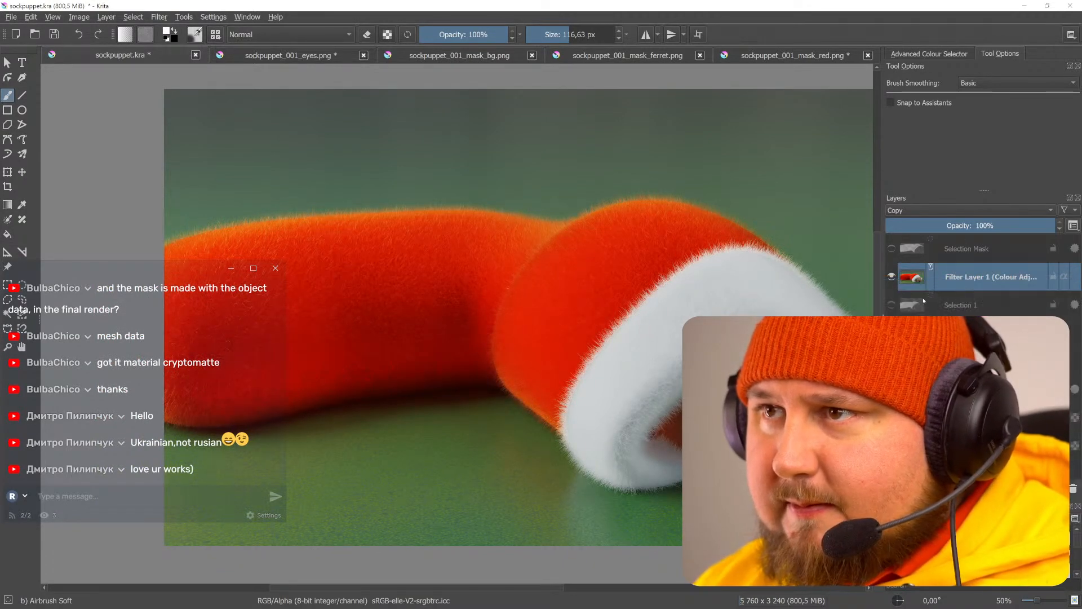
{"action": "left_click_drag", "start_coordinate": [545, 188], "coordinate": [905, 305]}
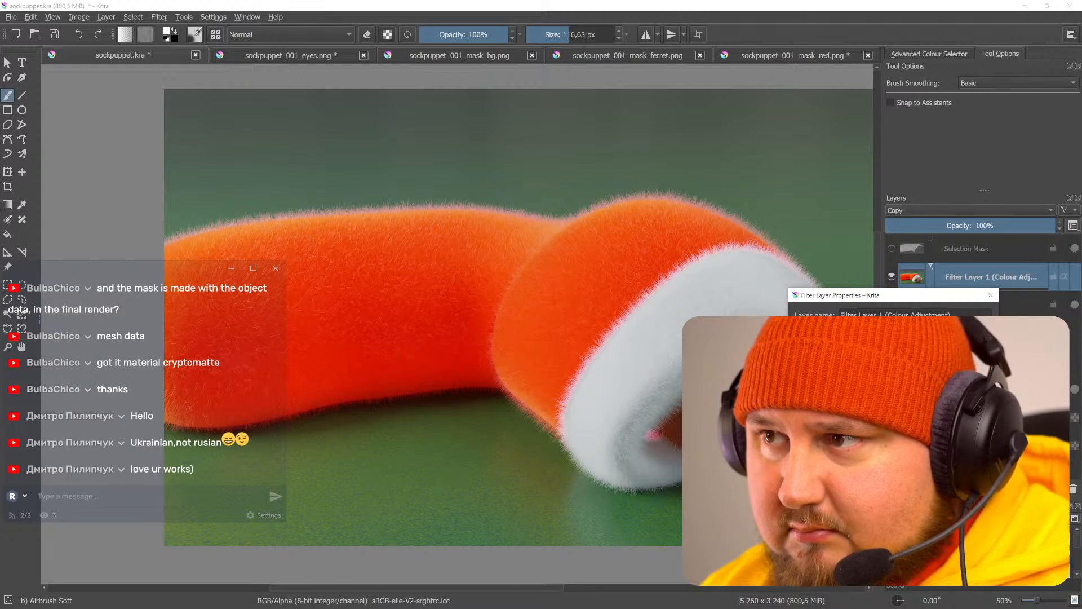
{"action": "left_click", "coordinate": [859, 335]}
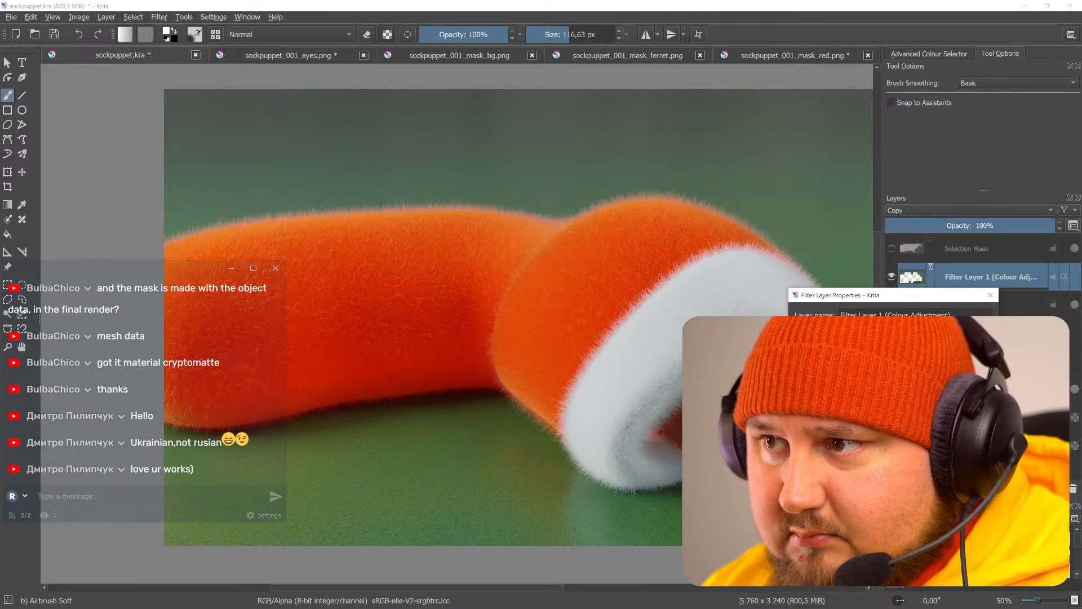
{"action": "left_click", "coordinate": [927, 544]}
- Compare the hat with and without the Colour Adjustment layer, and reduce that layer's opacity to 79%
{"action": "left_click", "coordinate": [892, 276]}
{"action": "left_click", "coordinate": [892, 276]}
{"action": "left_click", "coordinate": [891, 276]}
{"action": "left_click", "coordinate": [892, 277]}
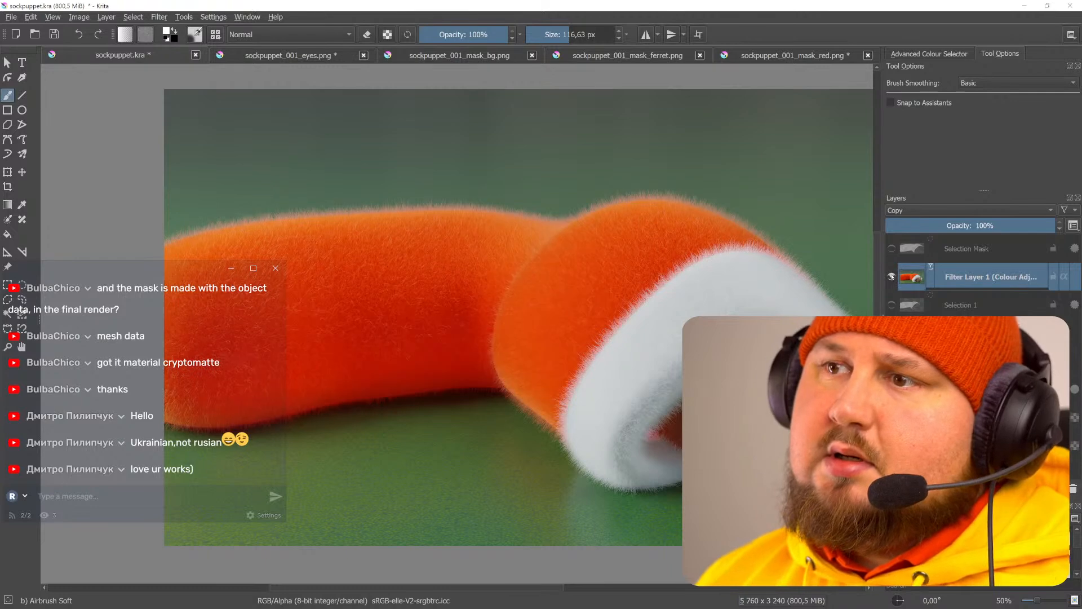
{"action": "left_click", "coordinate": [892, 276]}
{"action": "left_click", "coordinate": [892, 277]}
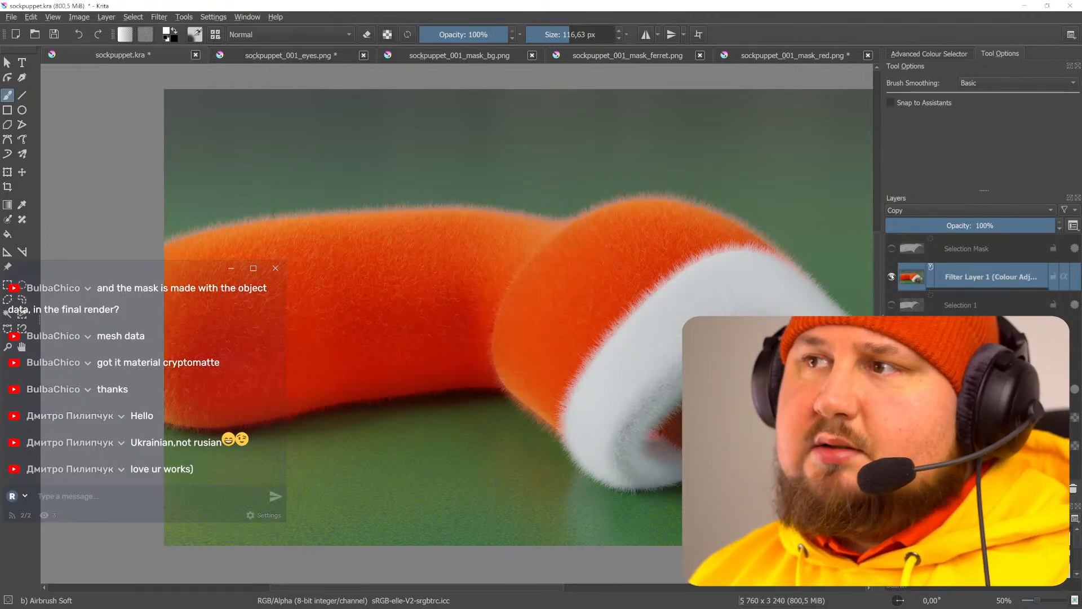
{"action": "left_click", "coordinate": [1020, 226]}
- Examine the hat fabric with the 79% Colour Adjustment layer repeatedly hidden and shown, leaving the layer visible
{"action": "left_click", "coordinate": [892, 276]}
{"action": "left_click", "coordinate": [892, 276]}
{"action": "left_click", "coordinate": [892, 276]}
{"action": "left_click", "coordinate": [892, 276]}
{"action": "left_click", "coordinate": [892, 276]}
{"action": "left_click", "coordinate": [892, 277]}
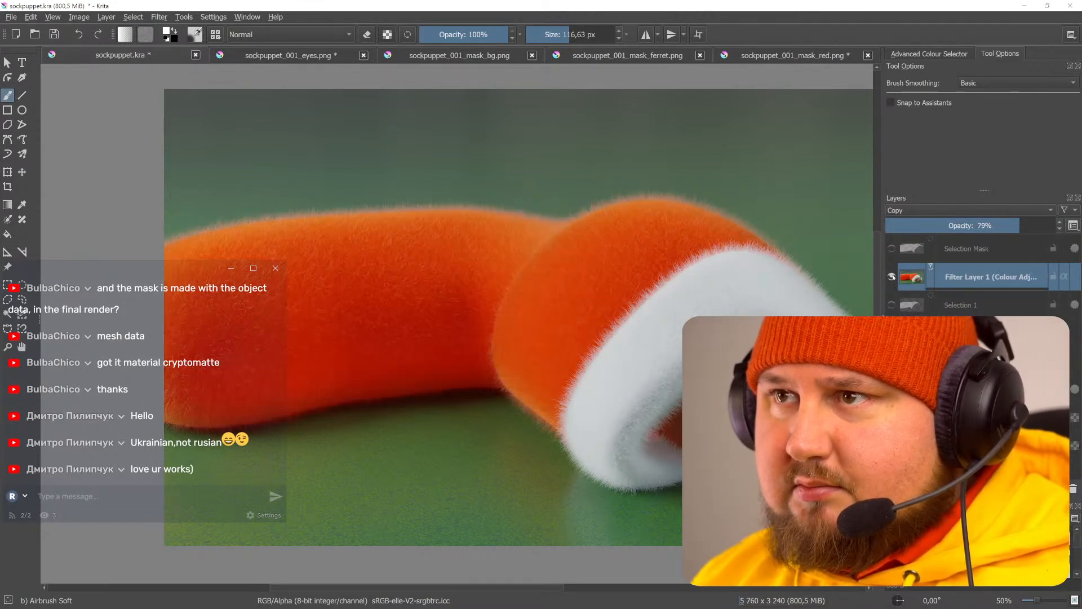
{"action": "left_click", "coordinate": [892, 277]}
{"action": "left_click", "coordinate": [892, 276]}
{"action": "left_click", "coordinate": [892, 277]}
{"action": "left_click", "coordinate": [892, 276]}
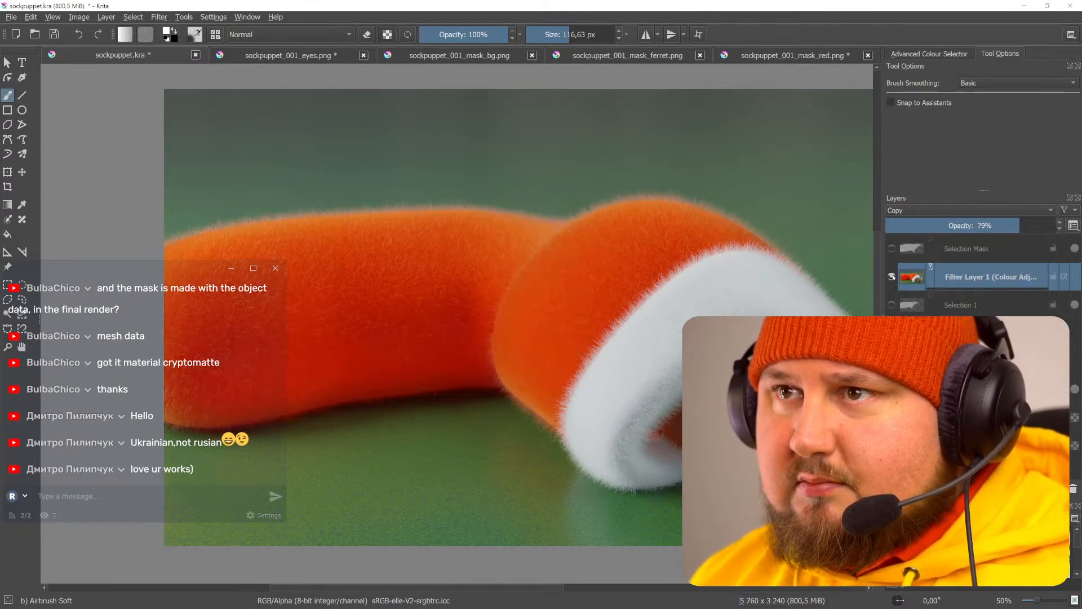
{"action": "left_click", "coordinate": [893, 277]}
{"action": "left_click", "coordinate": [892, 277]}
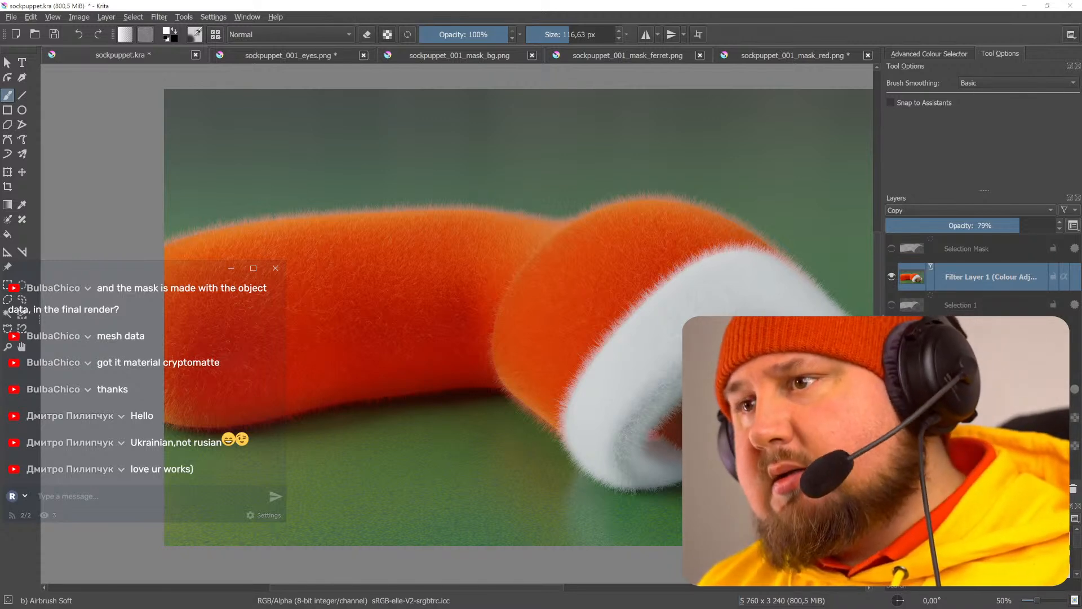
- Save sockpuppet.kra and close the sockpuppet_001_mask_red.png document
{"action": "key", "text": "ctrl+s"}
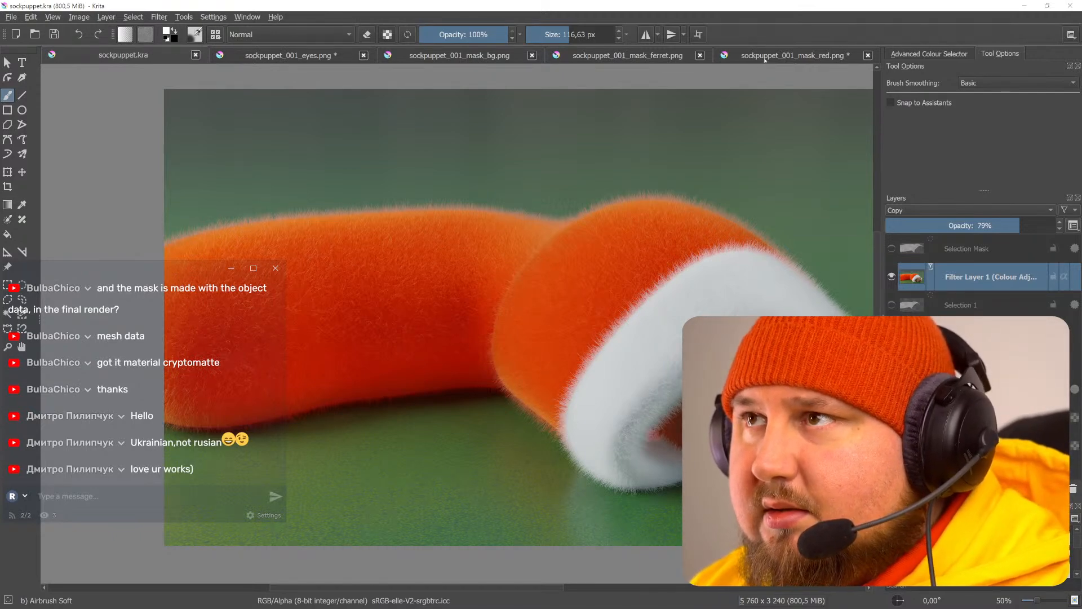
{"action": "left_click", "coordinate": [801, 57]}
{"action": "left_click", "coordinate": [868, 55]}
{"action": "left_click", "coordinate": [592, 327]}
- Copy the whole sockpuppet_001_mask_ferret.png image and paste it as a new layer in sockpuppet.kra
{"action": "left_click", "coordinate": [798, 55]}
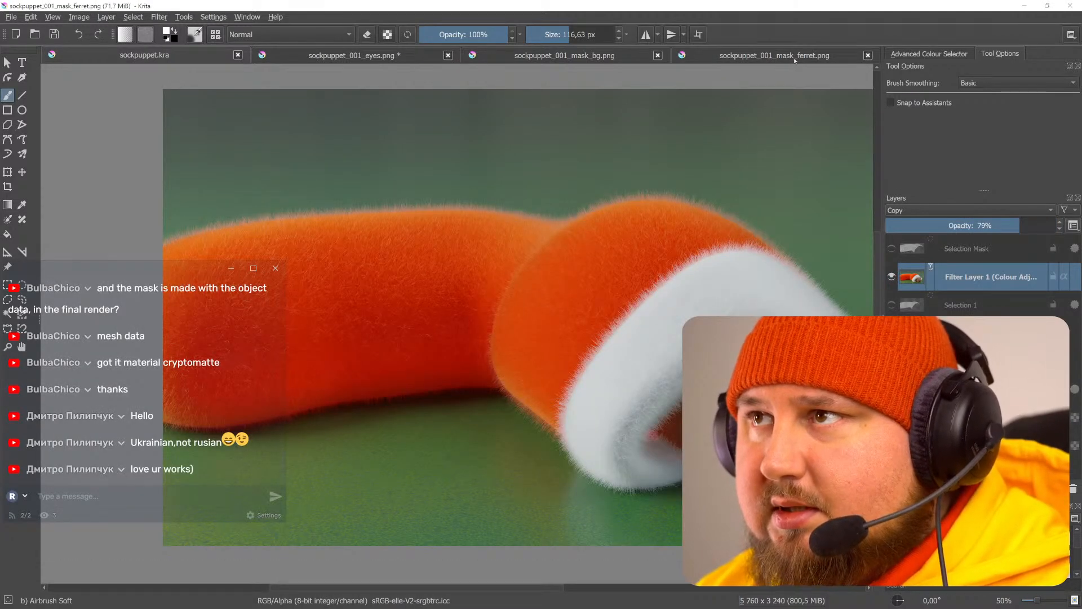
{"action": "key", "text": "ctrl+a"}
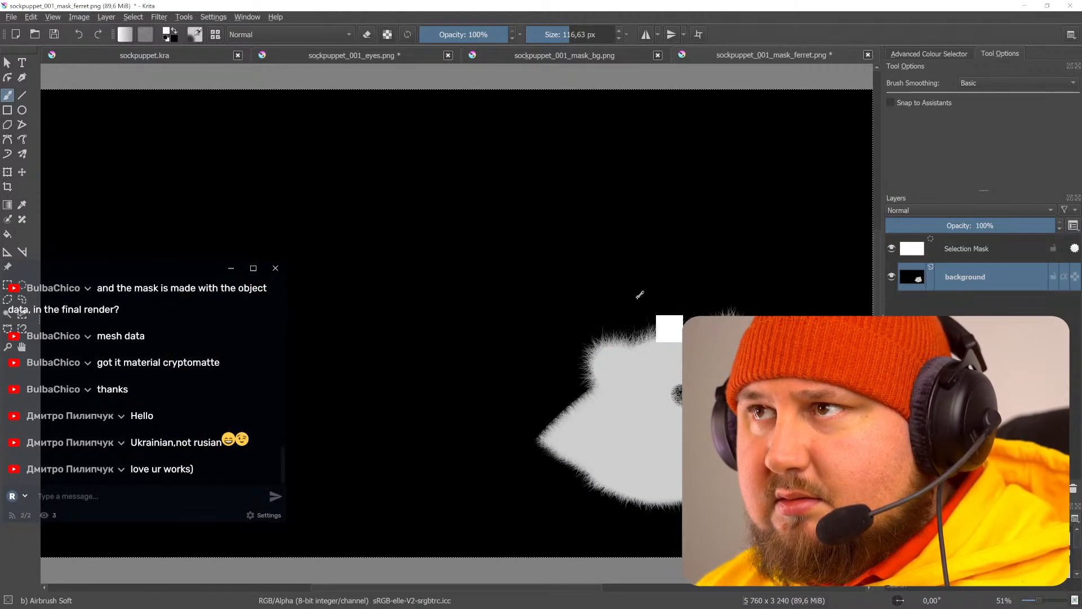
{"action": "left_click", "coordinate": [168, 56]}
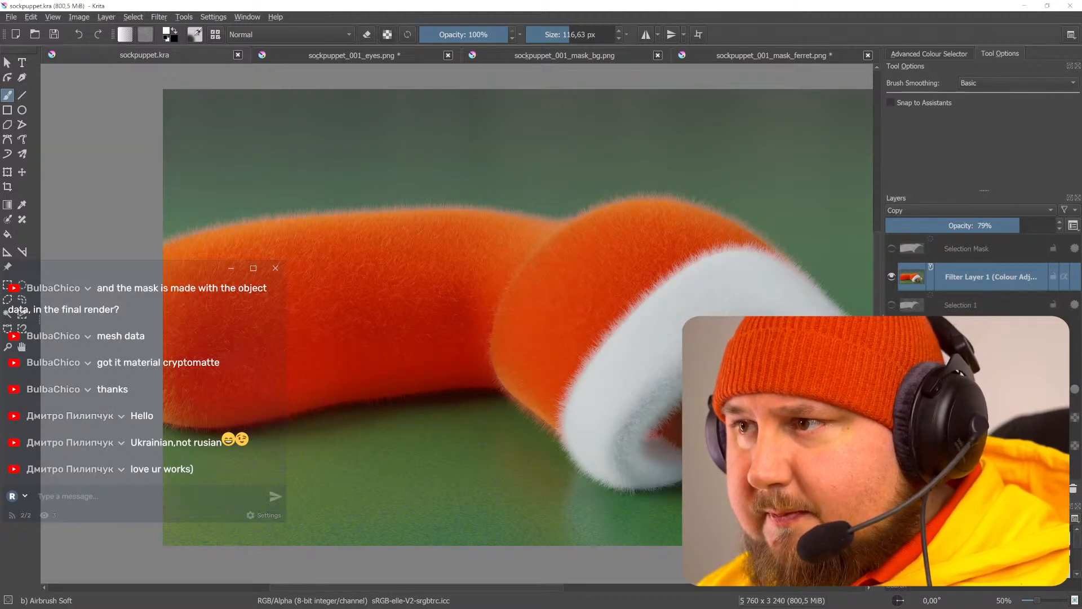
{"action": "left_click", "coordinate": [983, 446]}
{"action": "key", "text": "ctrl+v"}
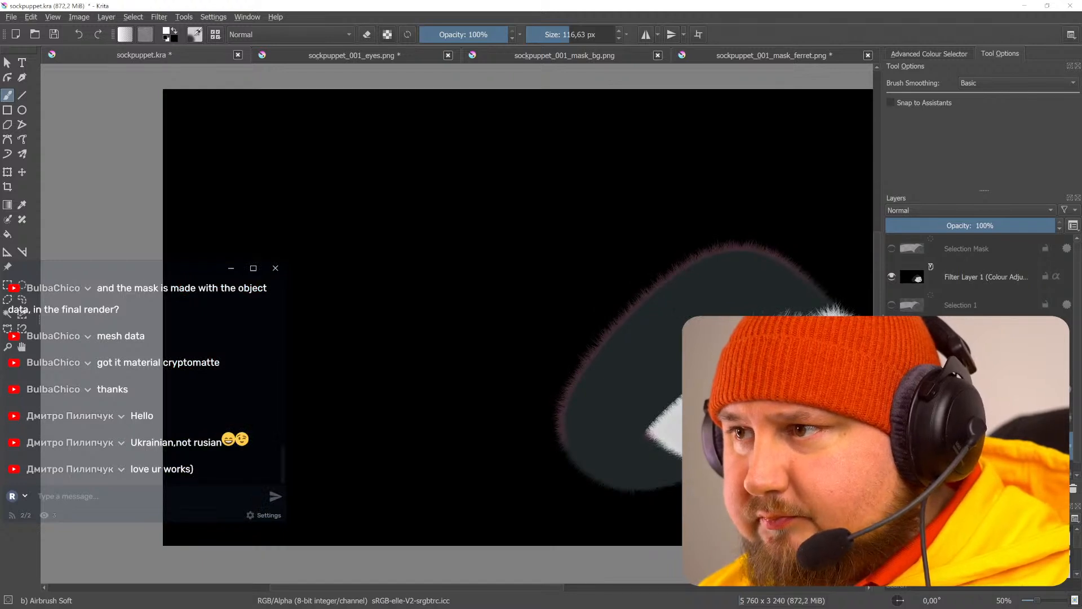
- Convert the pasted ferret mask layer to a selection mask and deactivate its red overlay on the canvas
{"action": "right_click", "coordinate": [984, 445]}
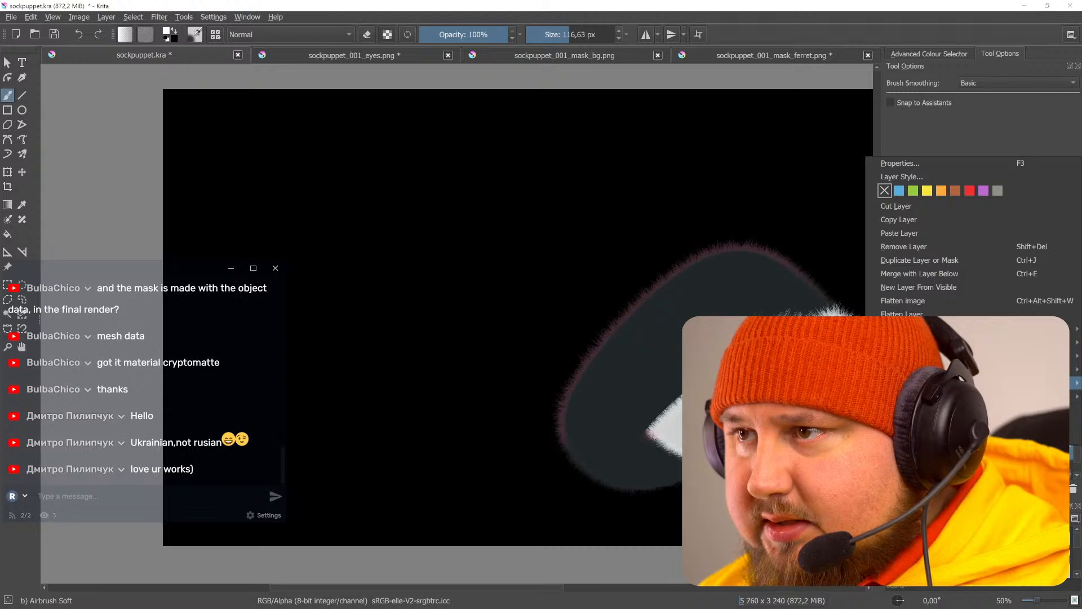
{"action": "left_click", "coordinate": [817, 396]}
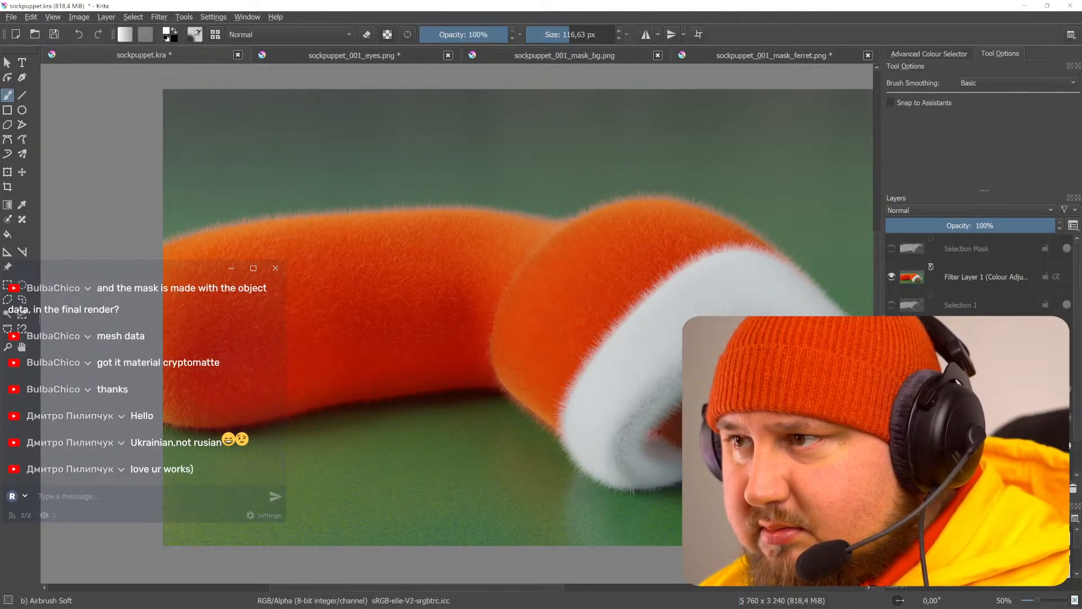
{"action": "scroll", "coordinate": [981, 361], "scroll_direction": "down", "scroll_amount": 2}
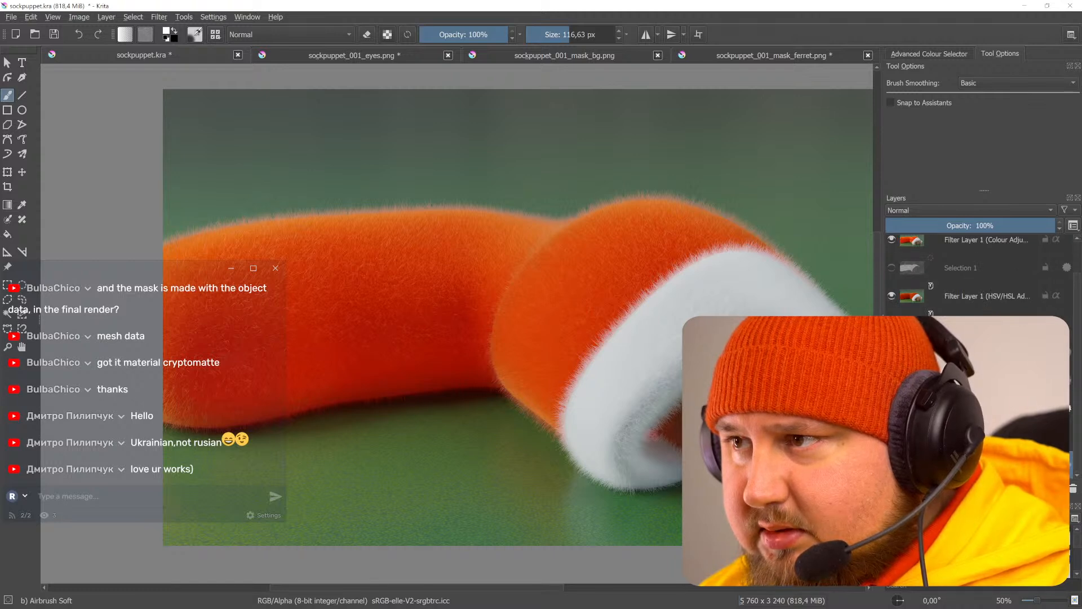
{"action": "left_click", "coordinate": [981, 408]}
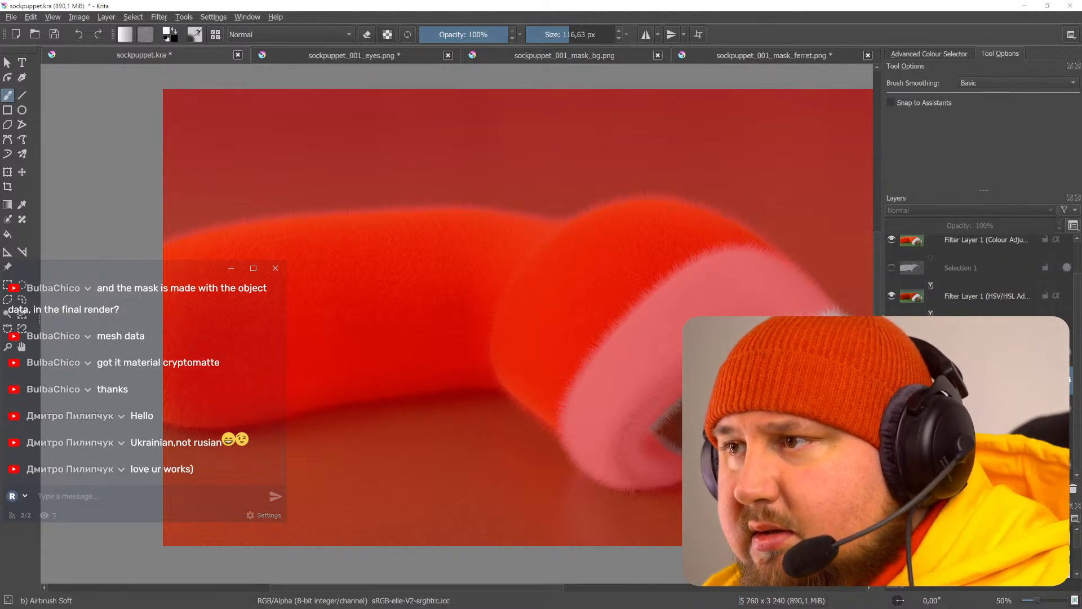
{"action": "left_click", "coordinate": [1067, 380]}
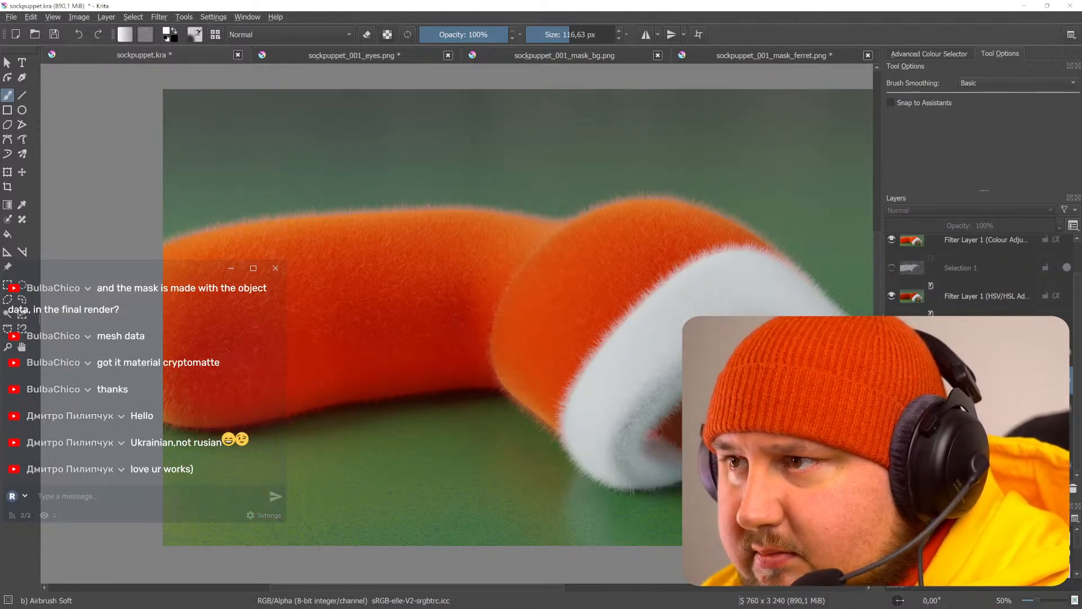
- Load the ferret mask as a selection and add a Colour Adjustment filter layer with an S-shaped RGBA curve
{"action": "scroll", "coordinate": [980, 380], "scroll_direction": "up", "scroll_amount": 1}
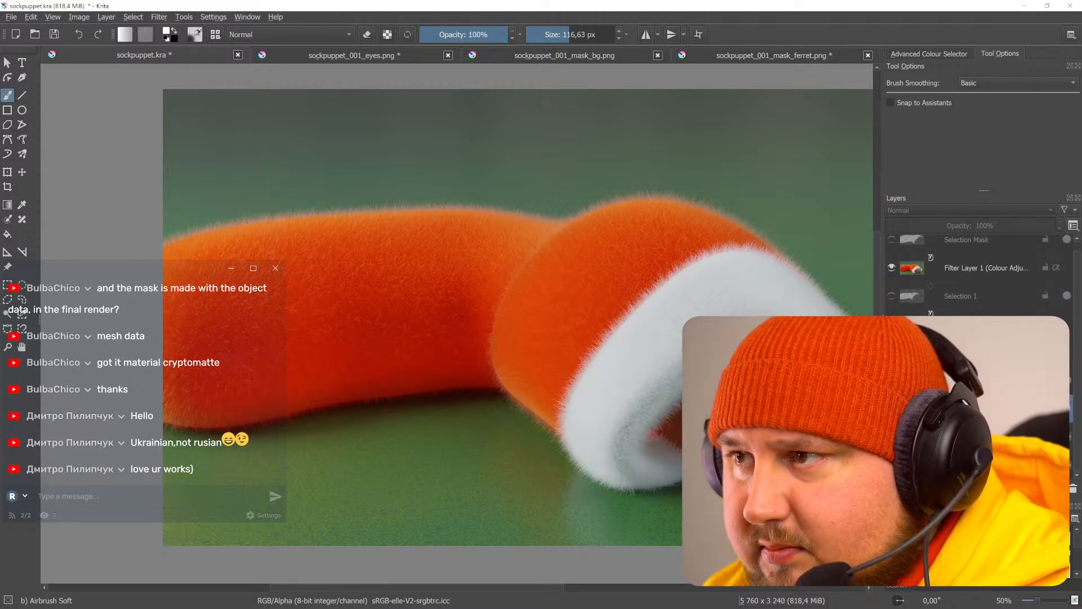
{"action": "right_click", "coordinate": [981, 407]}
{"action": "left_click", "coordinate": [981, 399]}
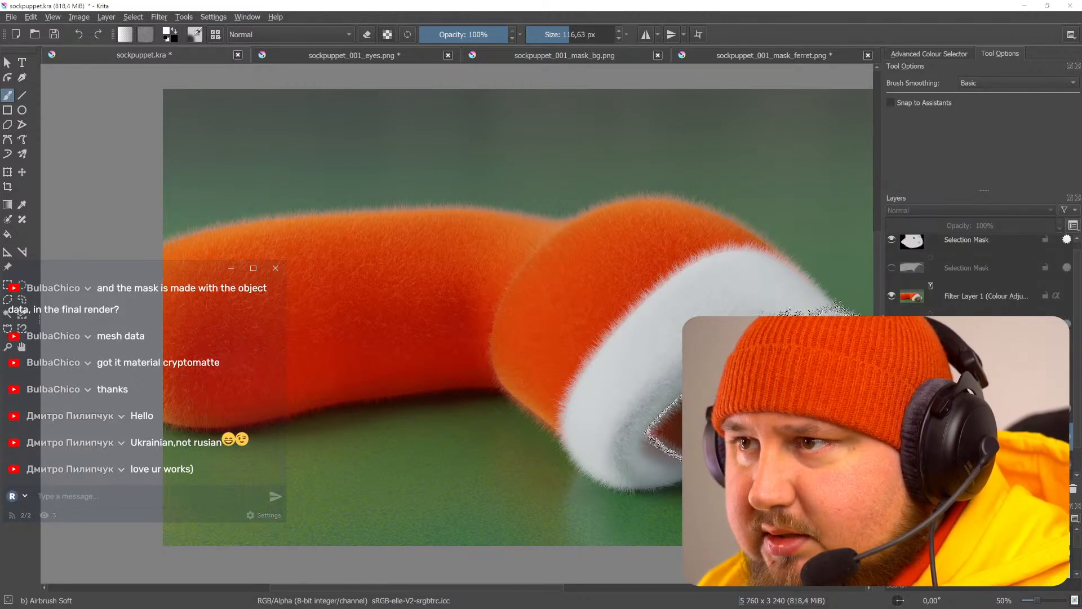
{"action": "scroll", "coordinate": [980, 407], "scroll_direction": "down", "scroll_amount": 1}
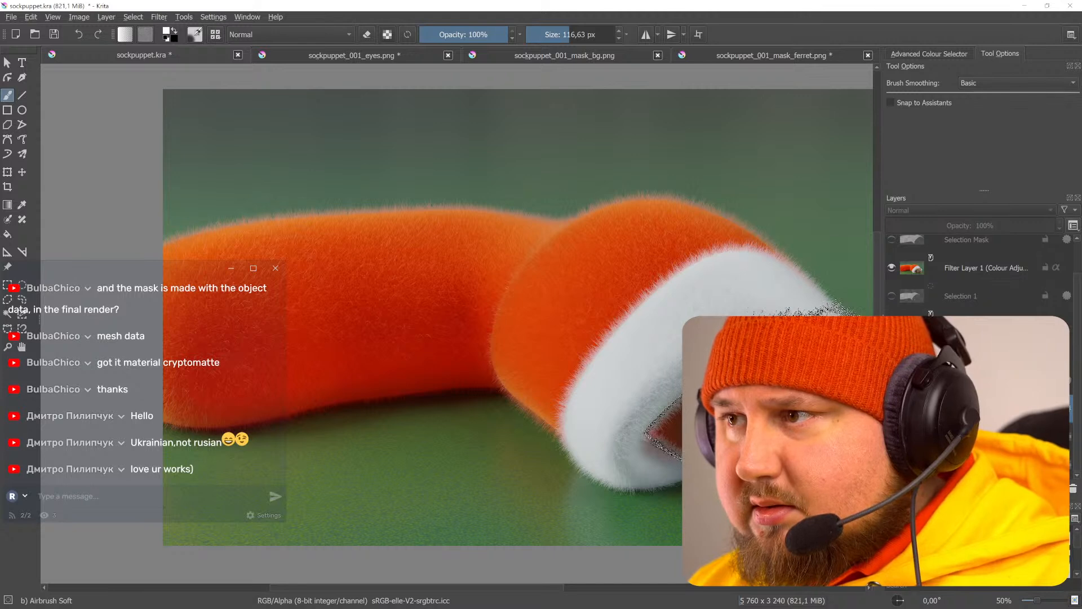
{"action": "left_click", "coordinate": [980, 437]}
{"action": "left_click", "coordinate": [904, 489]}
{"action": "left_click", "coordinate": [924, 502]}
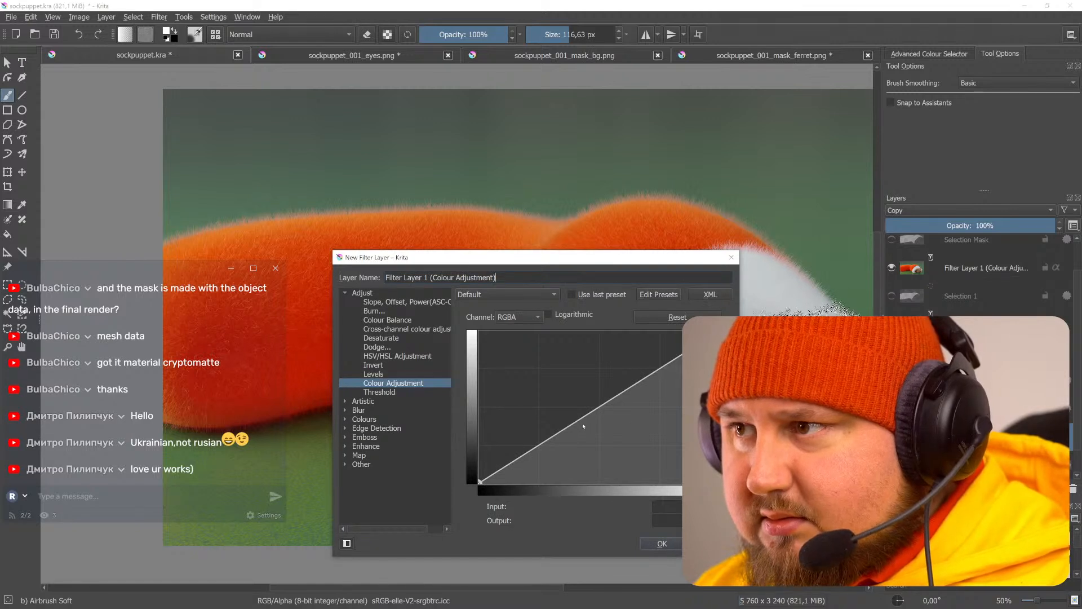
{"action": "left_click", "coordinate": [539, 447]}
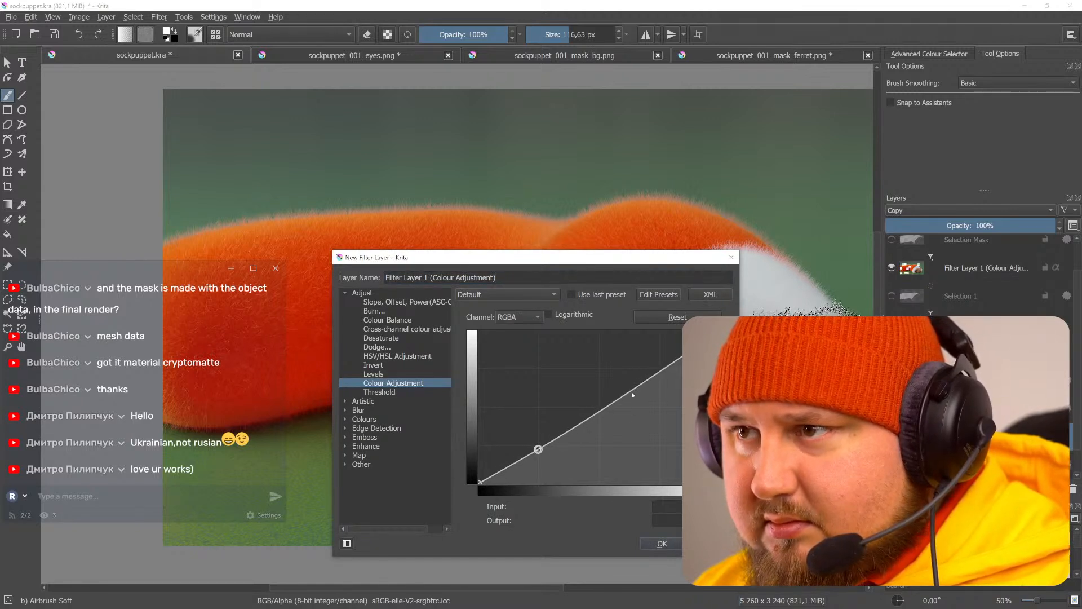
{"action": "left_click_drag", "start_coordinate": [646, 383], "coordinate": [626, 350]}
{"action": "left_click", "coordinate": [657, 543]}
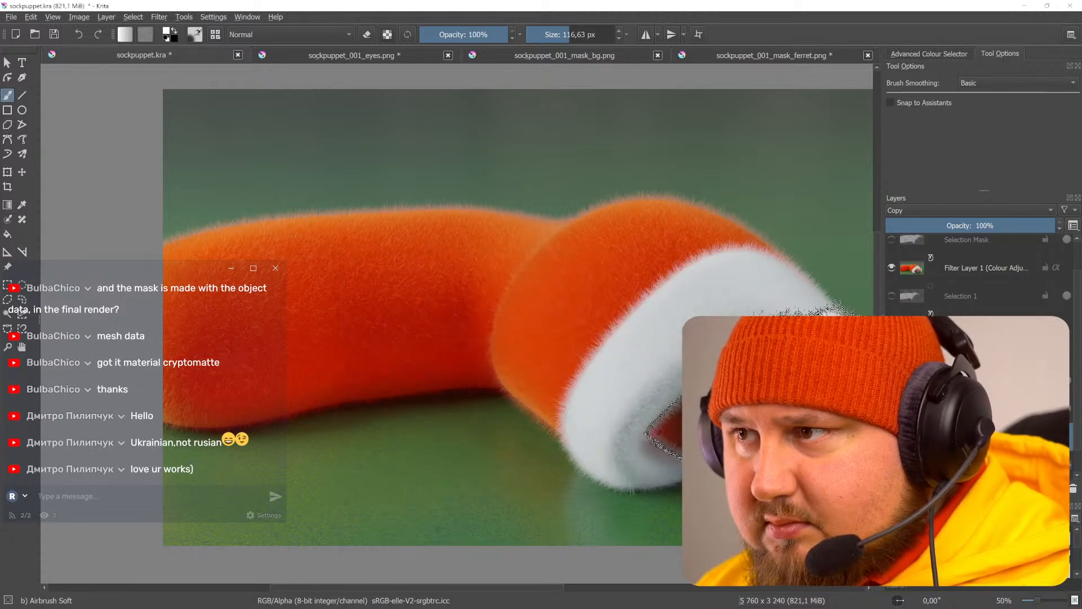
- Examine the ferret's head and the white trim around it on the canvas
{"action": "middle_click_drag", "start_coordinate": [631, 338], "coordinate": [632, 331], "text": "shift"}
{"action": "key", "text": "5"}
{"action": "middle_click_drag", "start_coordinate": [785, 423], "coordinate": [653, 410]}
{"action": "scroll", "coordinate": [638, 395], "scroll_direction": "up", "scroll_amount": 1}
{"action": "scroll", "coordinate": [641, 397], "scroll_direction": "down", "scroll_amount": 1}
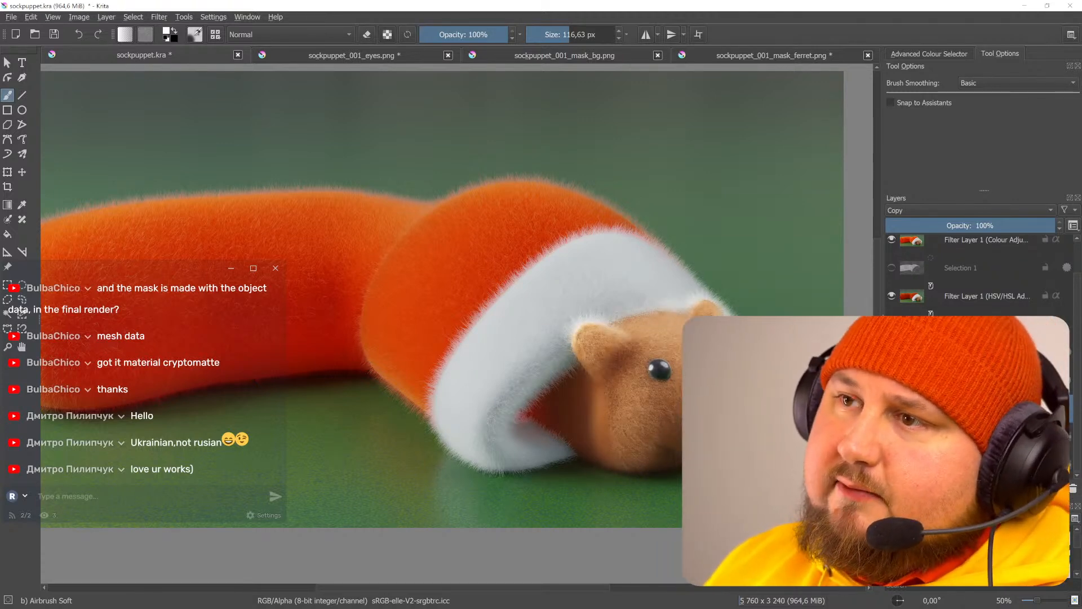
- Inspect the fur edges between the ferret's face, the white trim and the dark hat opening
{"action": "scroll", "coordinate": [670, 385], "scroll_direction": "up", "scroll_amount": 3}
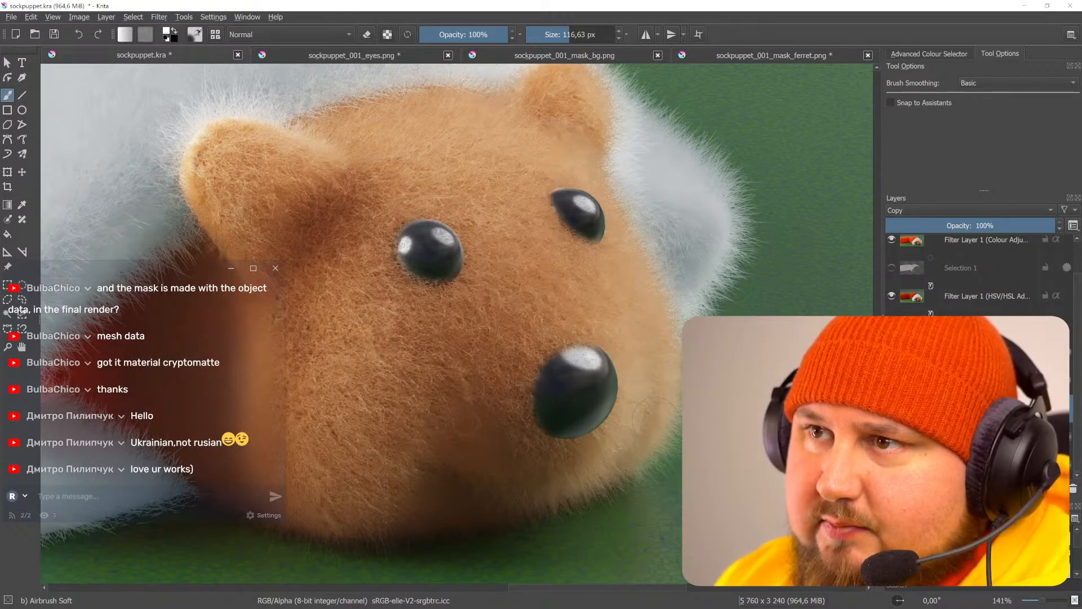
{"action": "scroll", "coordinate": [658, 376], "scroll_direction": "down", "scroll_amount": 2}
{"action": "scroll", "coordinate": [598, 381], "scroll_direction": "up", "scroll_amount": 1}
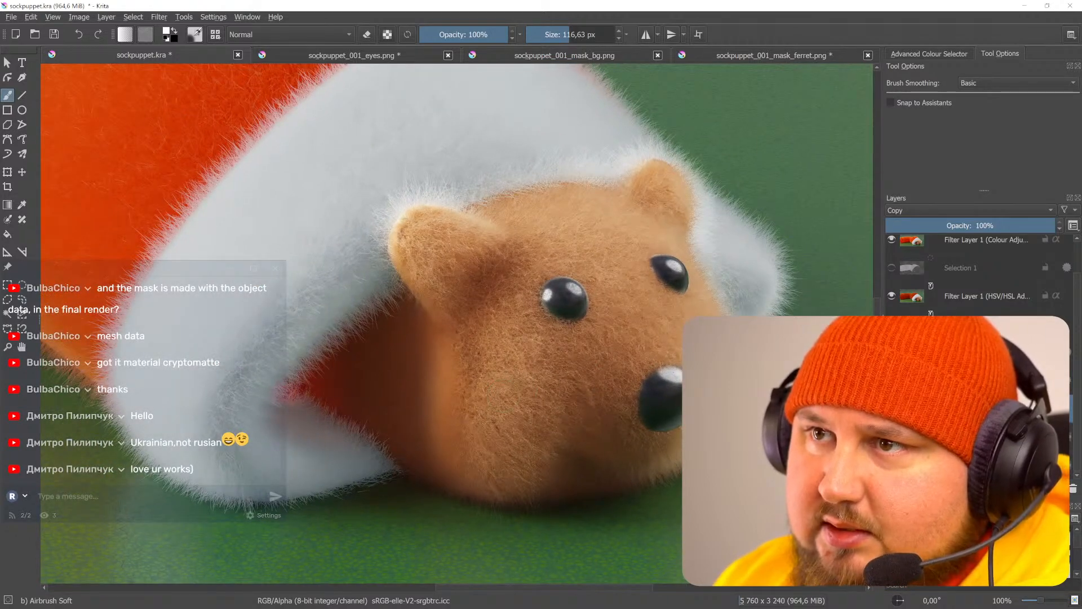
{"action": "scroll", "coordinate": [643, 377], "scroll_direction": "down", "scroll_amount": 2}
{"action": "scroll", "coordinate": [643, 377], "scroll_direction": "up", "scroll_amount": 6}
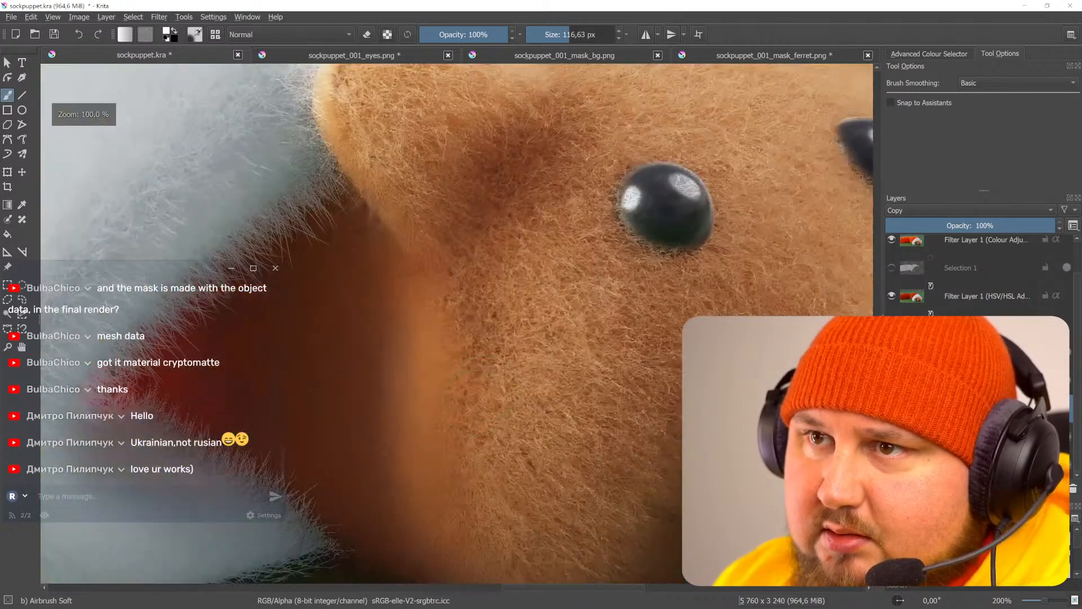
{"action": "scroll", "coordinate": [642, 377], "scroll_direction": "down", "scroll_amount": 2}
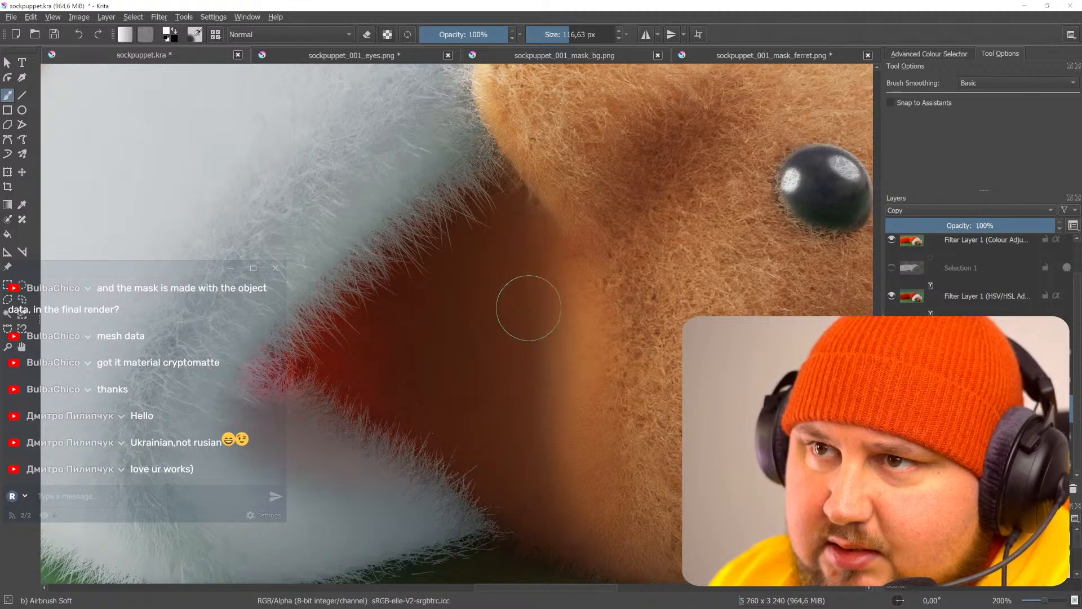
{"action": "scroll", "coordinate": [549, 397], "scroll_direction": "down", "scroll_amount": 1}
{"action": "scroll", "coordinate": [550, 397], "scroll_direction": "down", "scroll_amount": 3}
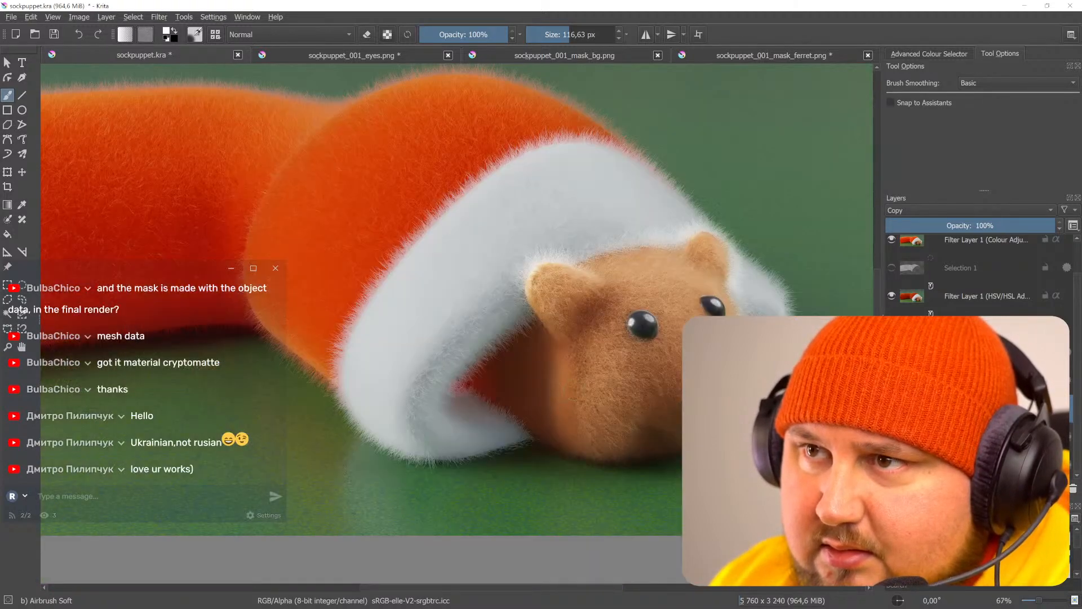
{"action": "scroll", "coordinate": [558, 383], "scroll_direction": "up", "scroll_amount": 4}
{"action": "scroll", "coordinate": [560, 381], "scroll_direction": "down", "scroll_amount": 4}
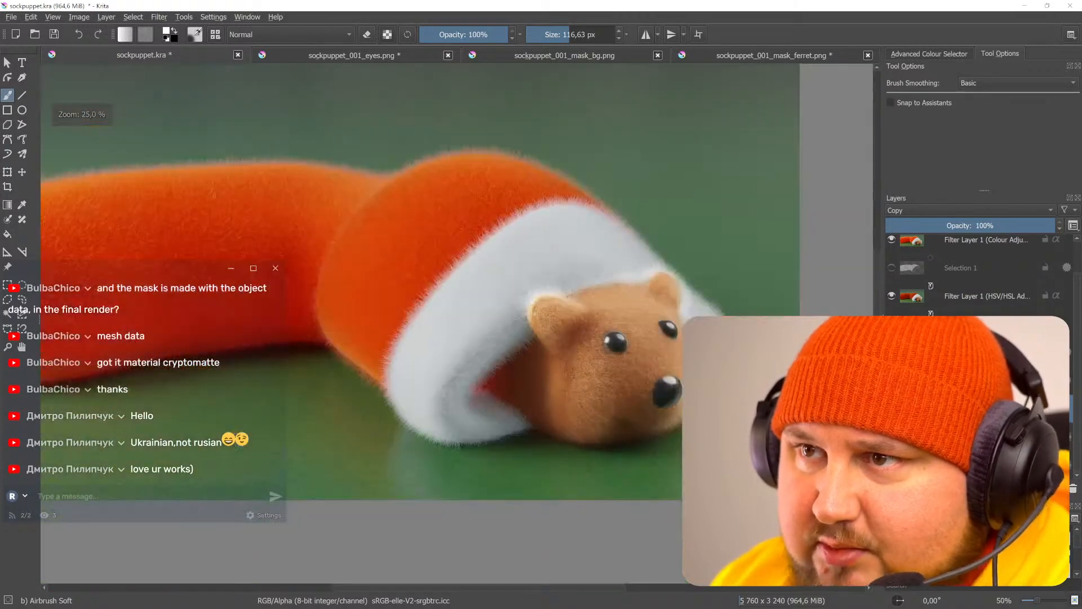
{"action": "scroll", "coordinate": [547, 383], "scroll_direction": "up", "scroll_amount": 3}
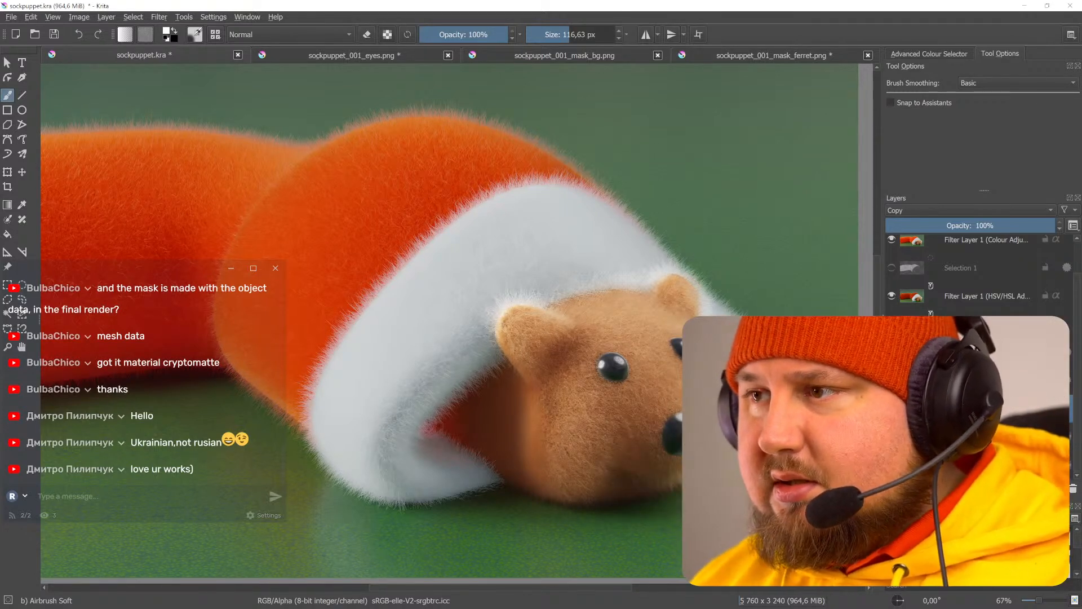
- Compare the image with and without the base layer and each colour filter layer by toggling their visibility
{"action": "left_click", "coordinate": [981, 465]}
{"action": "left_click", "coordinate": [891, 465]}
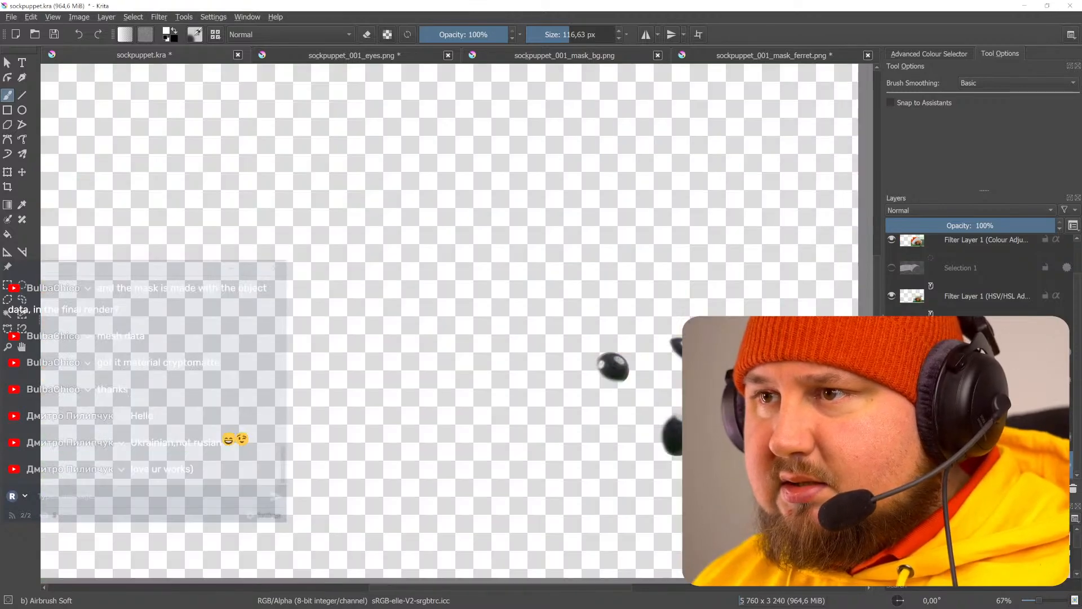
{"action": "left_click", "coordinate": [892, 465]}
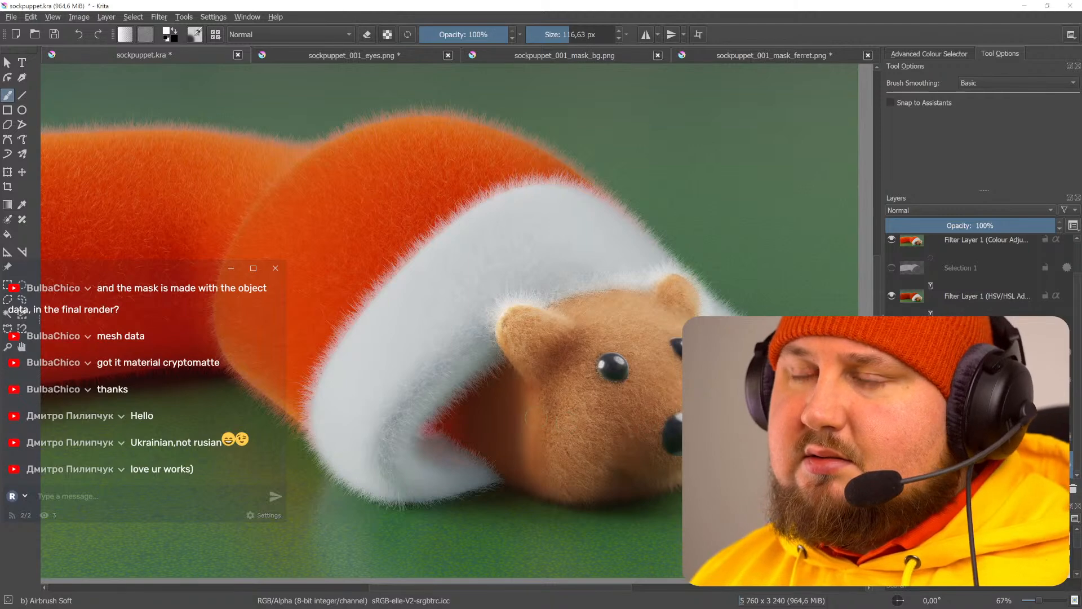
{"action": "left_click", "coordinate": [892, 409]}
{"action": "left_click", "coordinate": [891, 409]}
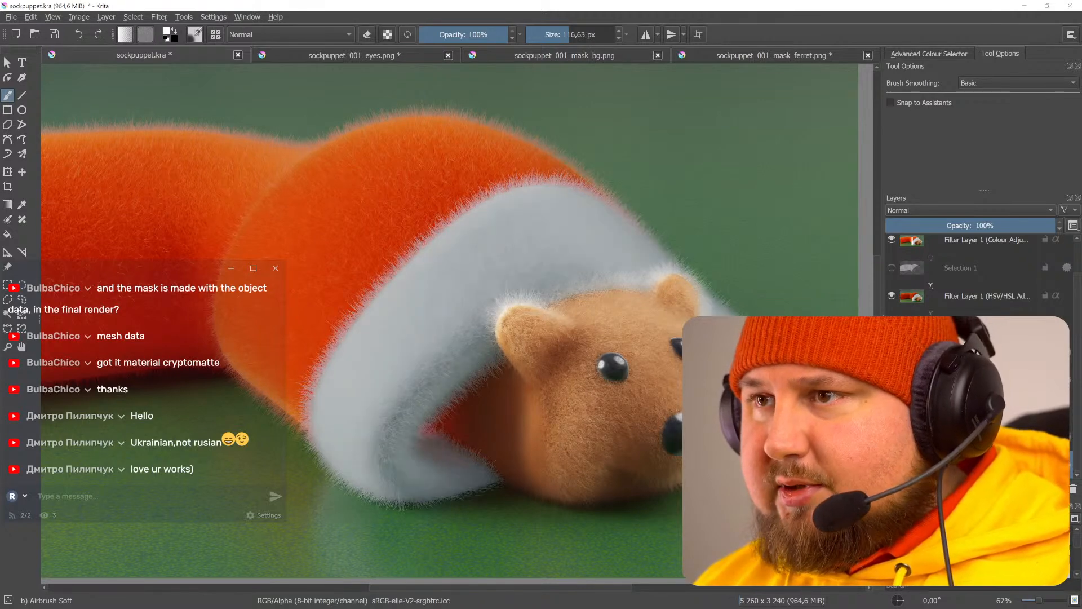
{"action": "left_click", "coordinate": [892, 296]}
{"action": "left_click", "coordinate": [892, 296]}
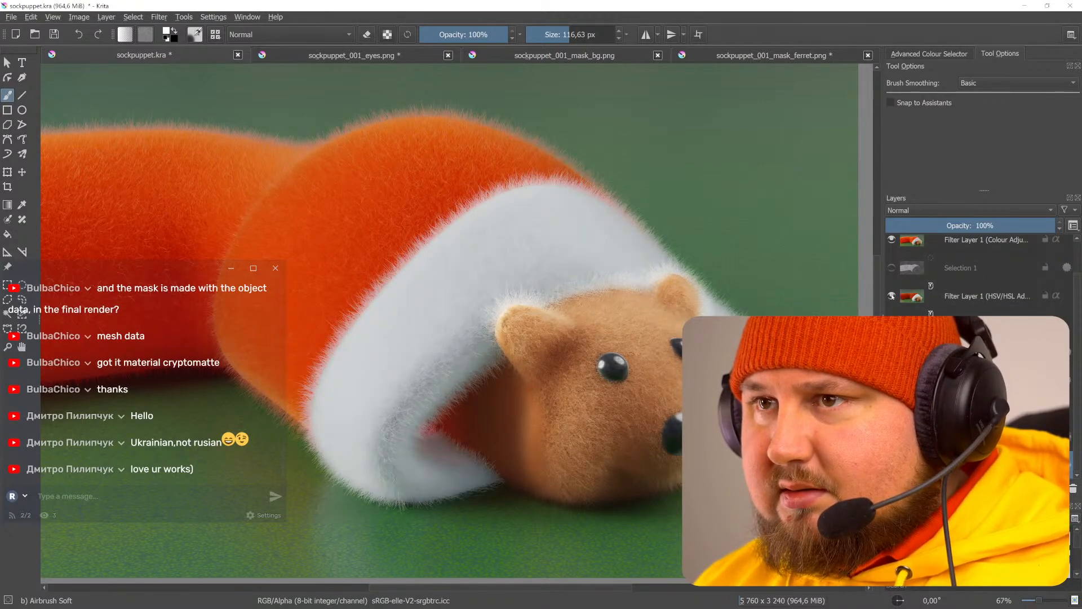
{"action": "scroll", "coordinate": [899, 298], "scroll_direction": "up", "scroll_amount": 1}
{"action": "left_click", "coordinate": [892, 277]}
{"action": "left_click", "coordinate": [892, 277]}
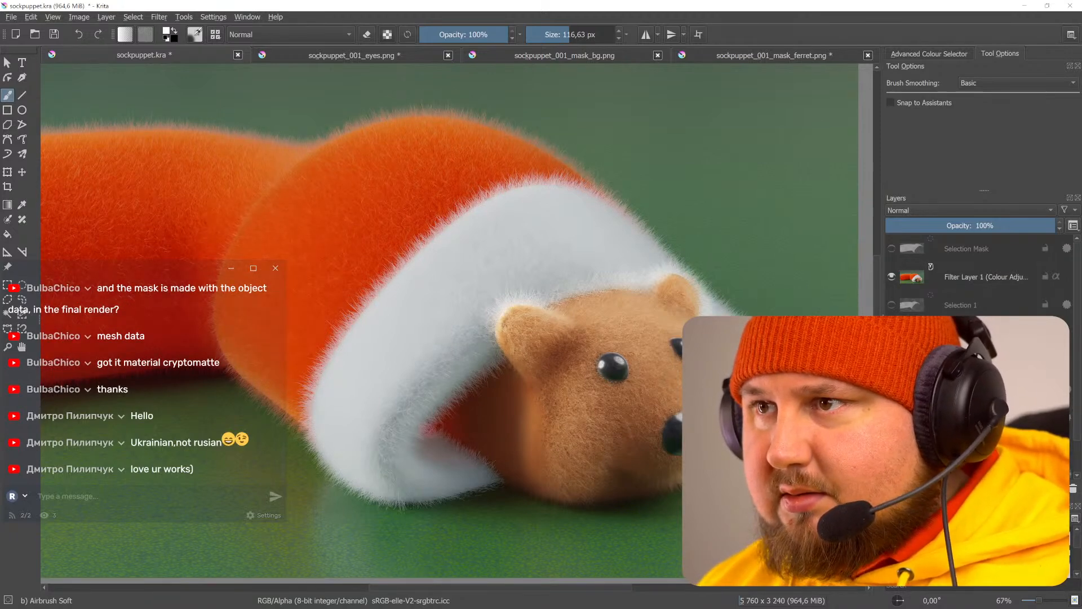
{"action": "scroll", "coordinate": [587, 318], "scroll_direction": "down", "scroll_amount": 2}
{"action": "middle_click_drag", "start_coordinate": [587, 318], "coordinate": [644, 350]}
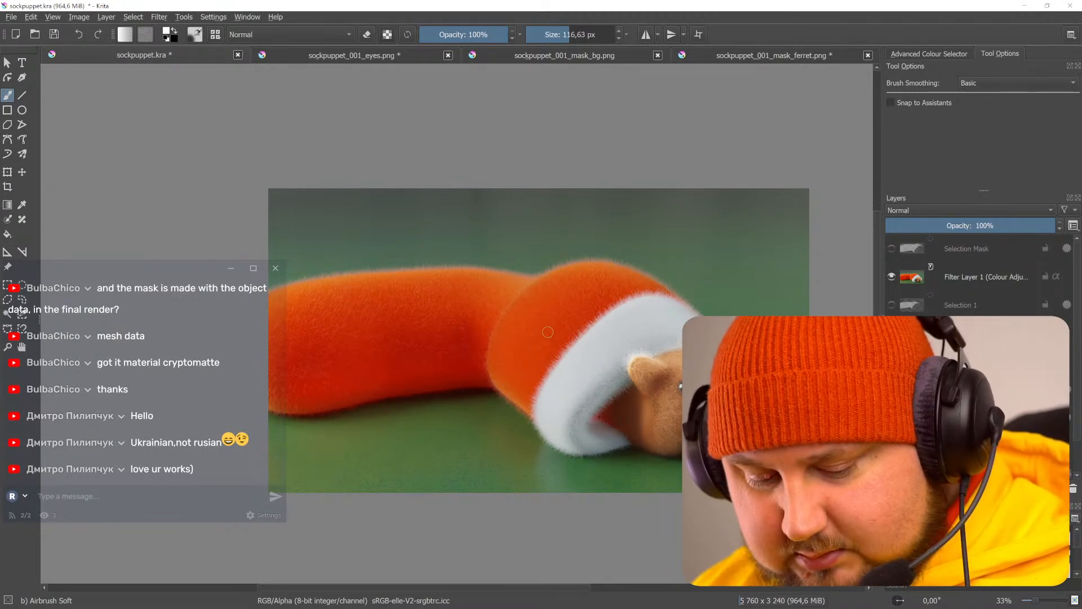
- Save sockpuppet.kra and close sockpuppet_001_mask_ferret.png and sockpuppet_001_eyes.png without saving their changes
{"action": "key", "text": "ctrl+s"}
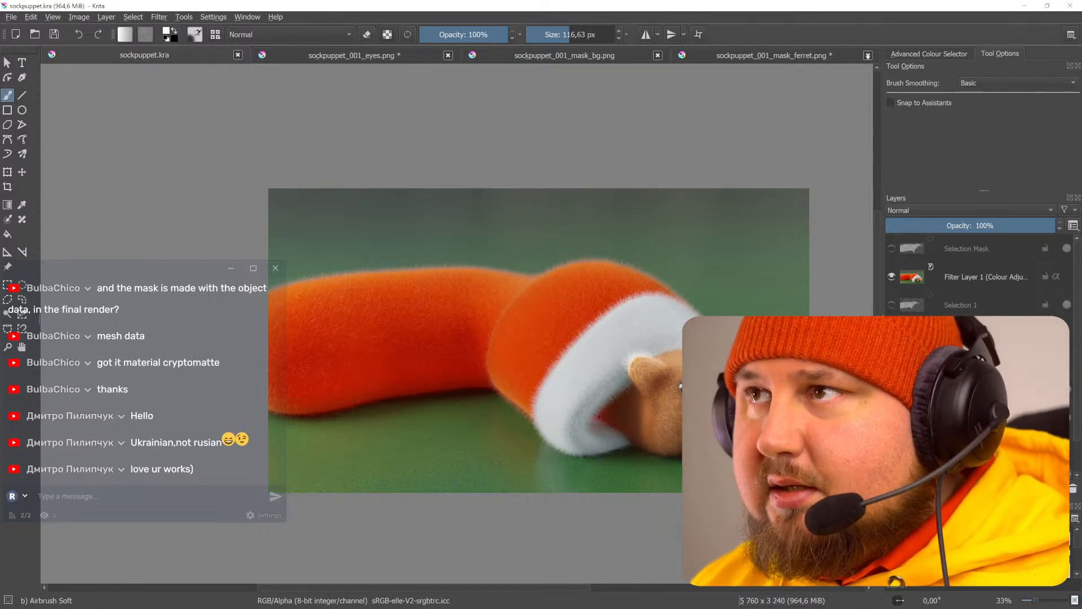
{"action": "left_click", "coordinate": [868, 55]}
{"action": "left_click", "coordinate": [592, 332]}
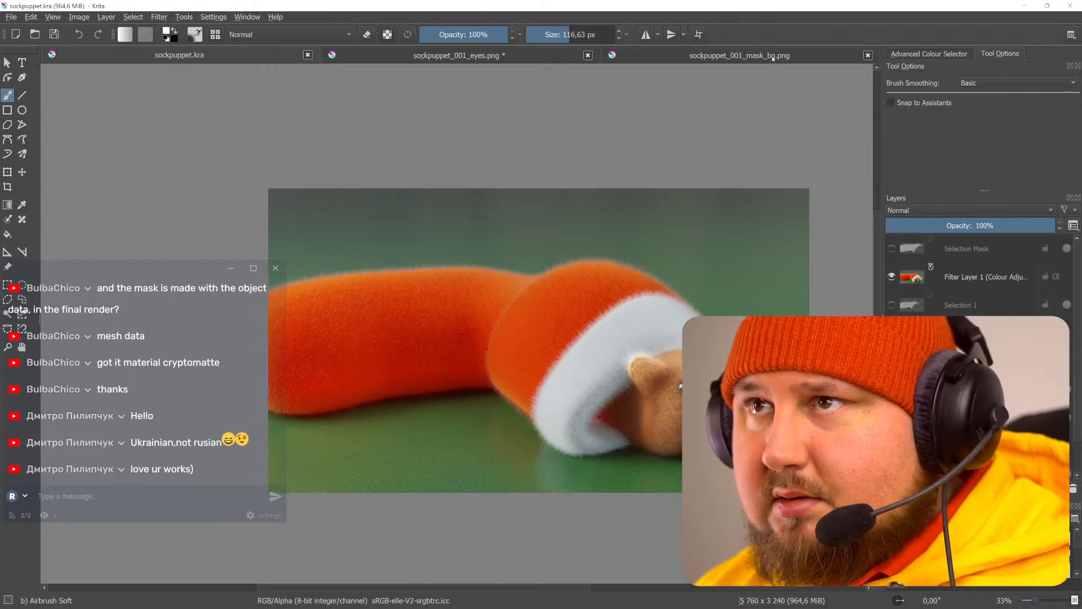
{"action": "left_click", "coordinate": [508, 56]}
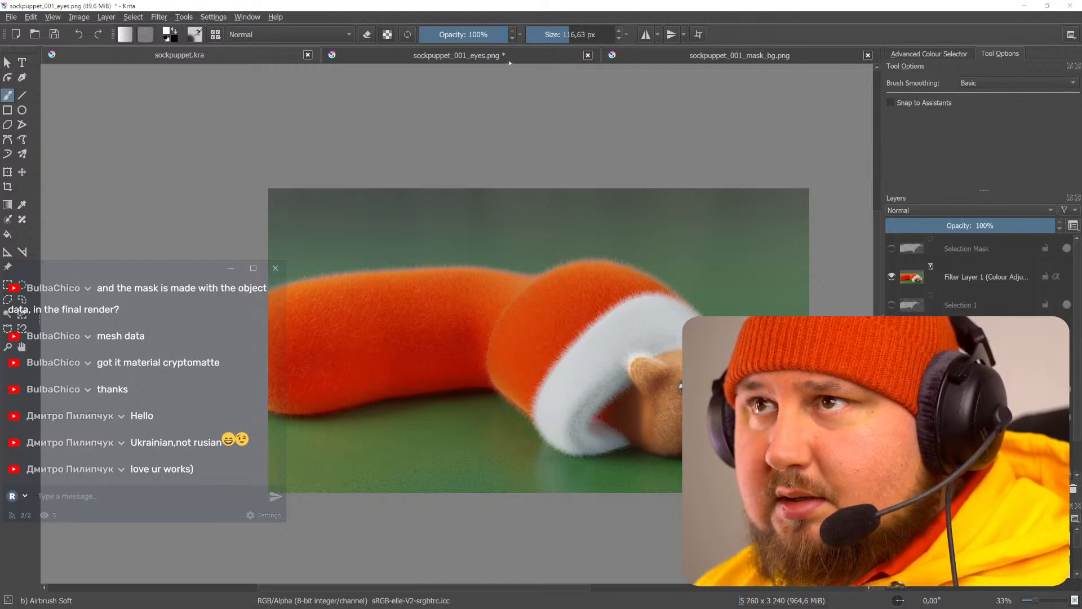
{"action": "left_click", "coordinate": [588, 55]}
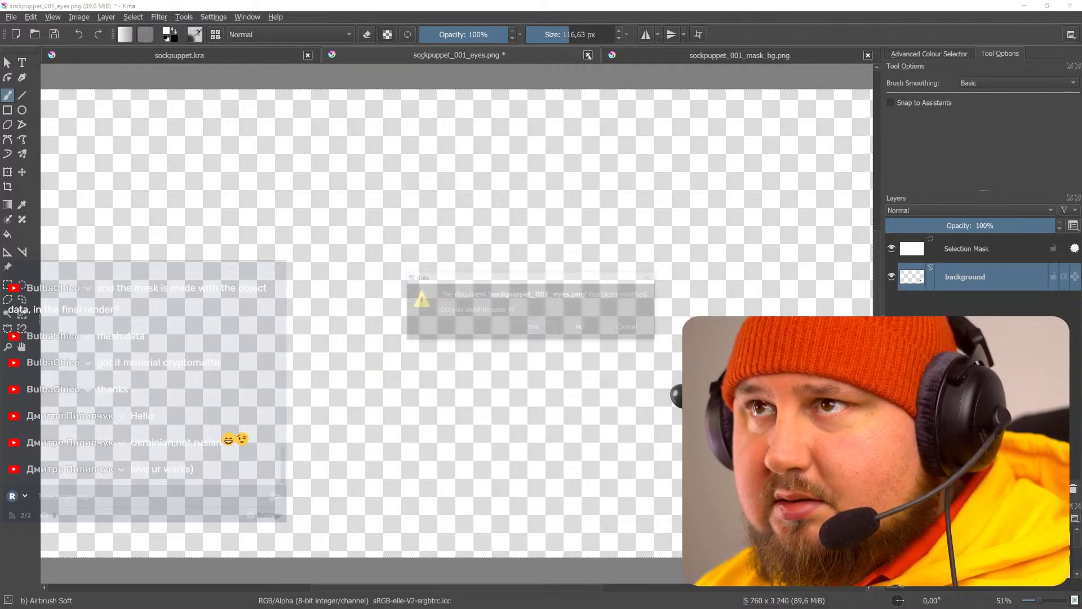
{"action": "left_click", "coordinate": [582, 328]}
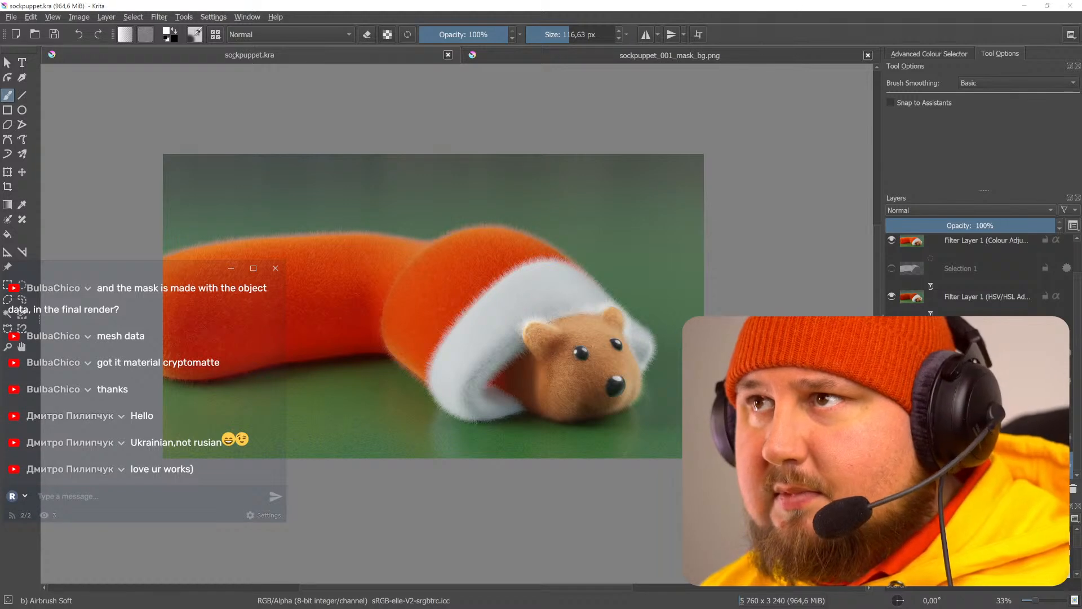
- Copy the whole sockpuppet_001_mask_bg.png image and paste it as a new layer in sockpuppet.kra
{"action": "left_click", "coordinate": [718, 57]}
{"action": "key", "text": "ctrl+a"}
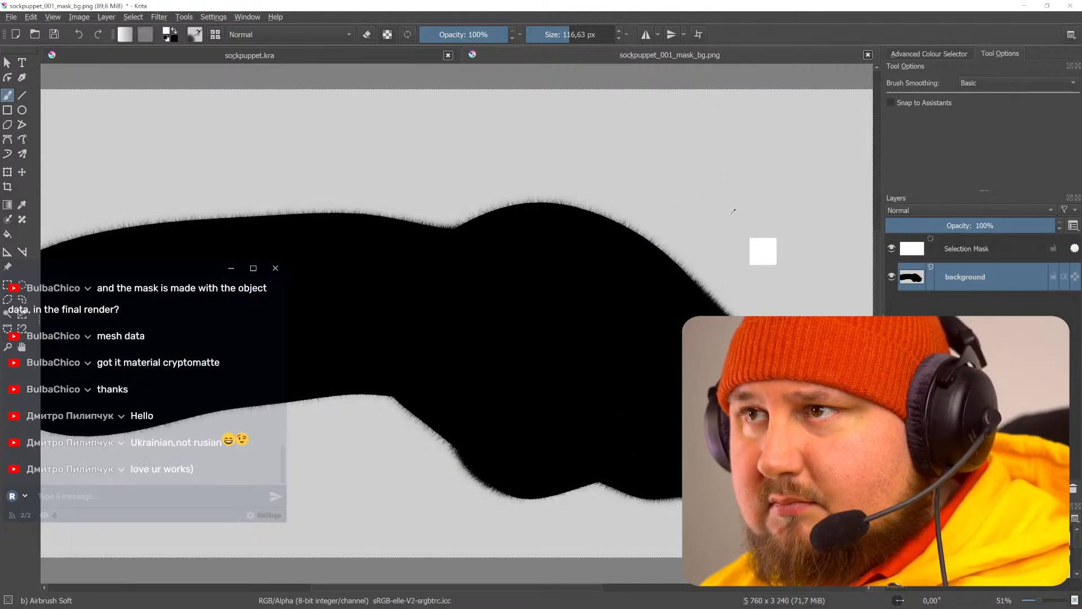
{"action": "left_click", "coordinate": [167, 32]}
{"action": "left_click", "coordinate": [633, 443]}
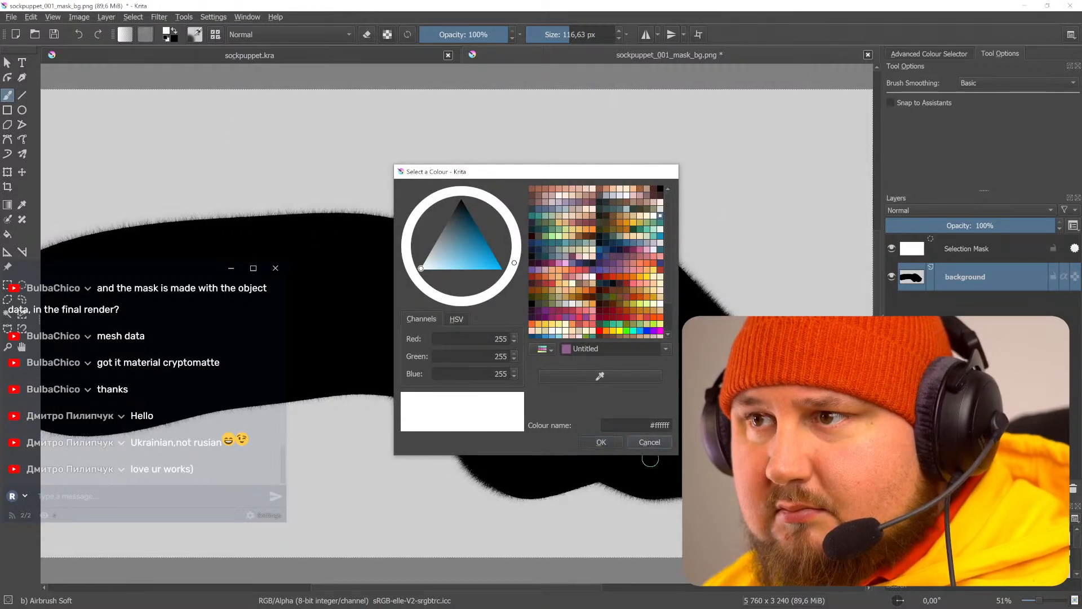
{"action": "middle_click_drag", "start_coordinate": [661, 229], "coordinate": [607, 232]}
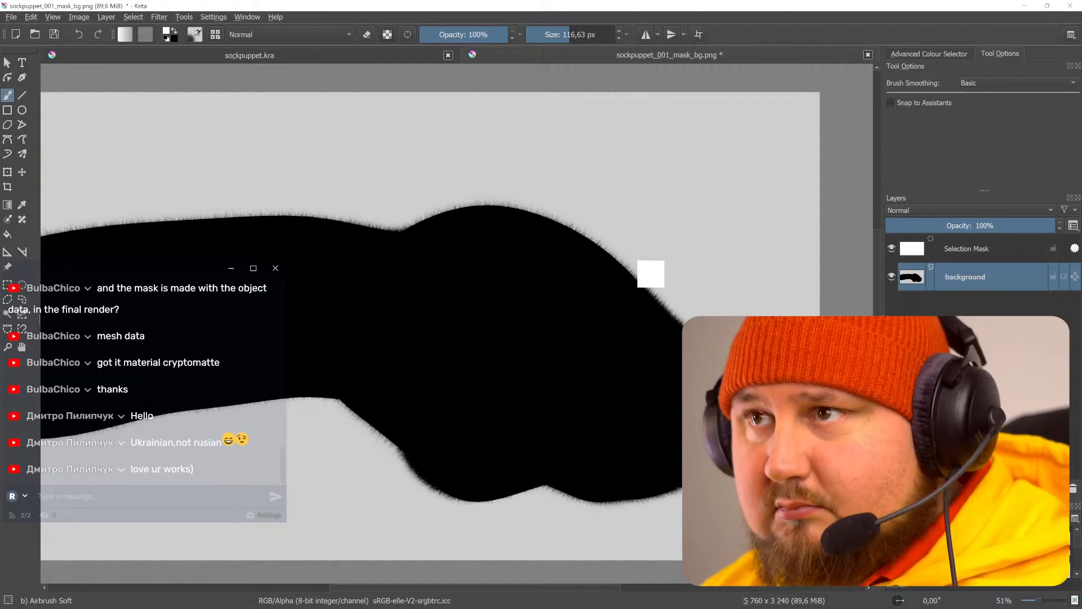
{"action": "left_click", "coordinate": [312, 56]}
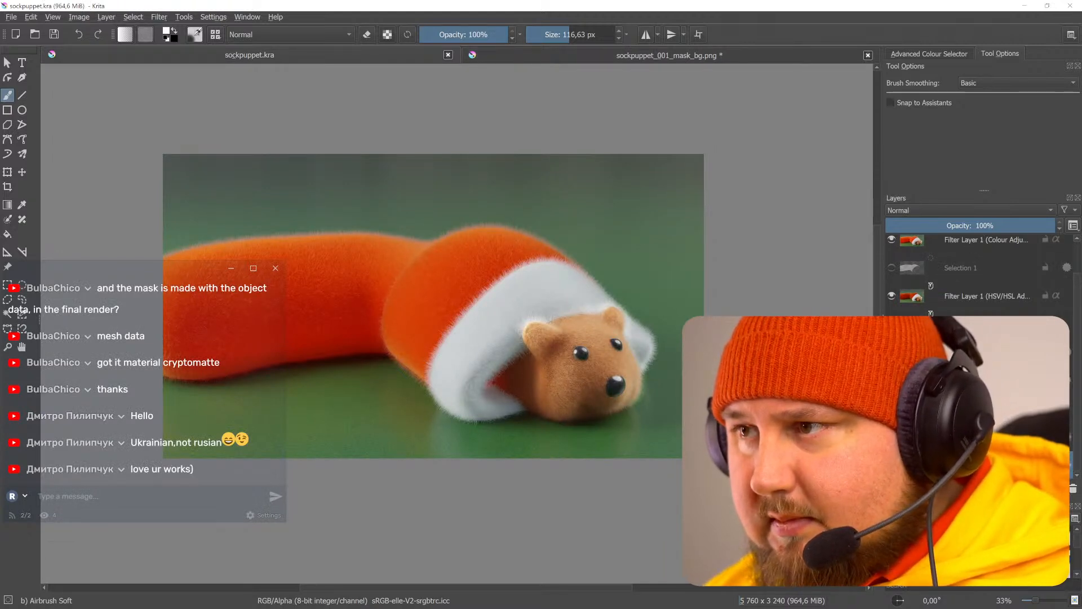
{"action": "key", "text": "ctrl+v"}
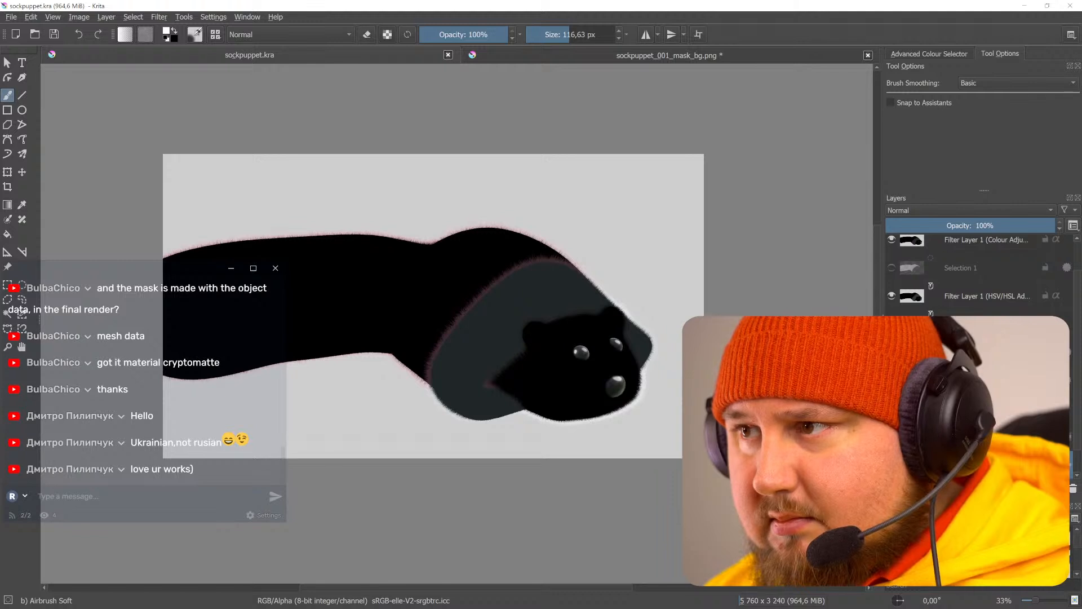
- Convert the pasted background mask layer to a selection mask and load it as the active selection
{"action": "right_click", "coordinate": [984, 465]}
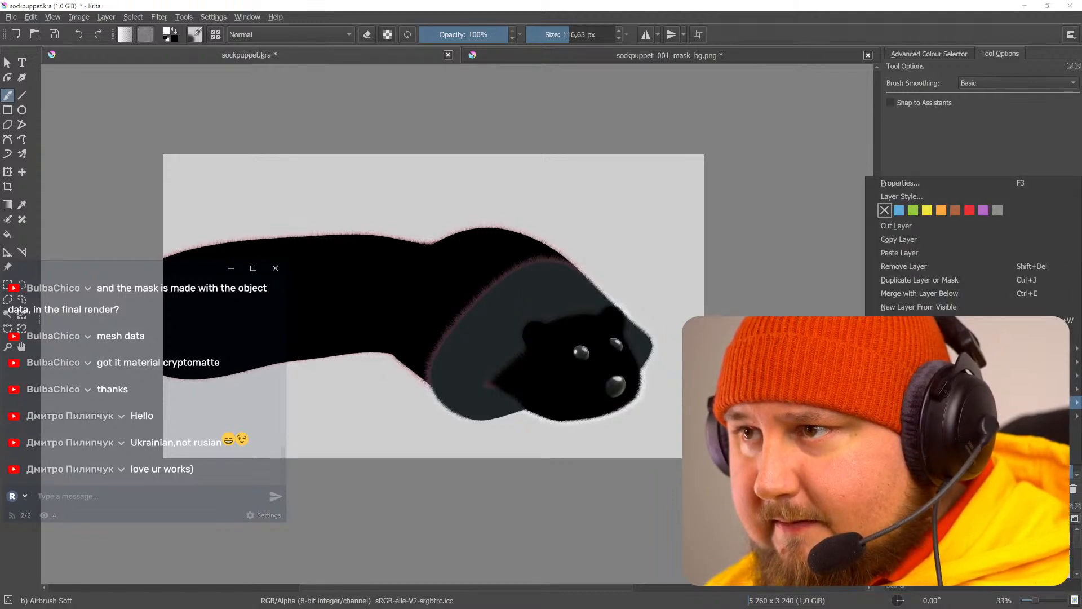
{"action": "left_click", "coordinate": [806, 416]}
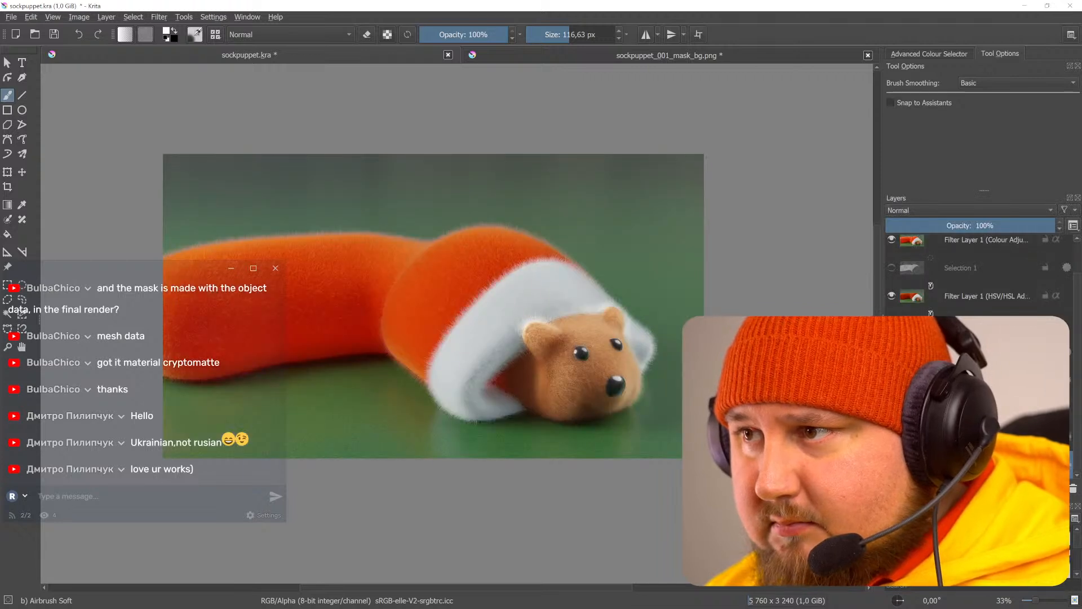
{"action": "scroll", "coordinate": [980, 388], "scroll_direction": "down", "scroll_amount": 2}
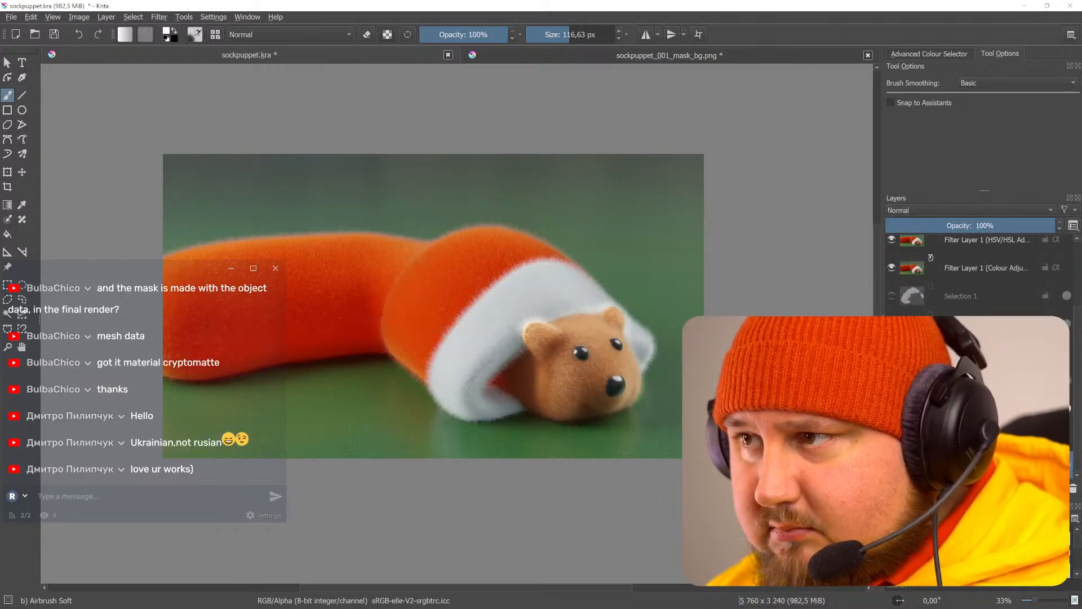
{"action": "left_click_drag", "start_coordinate": [980, 409], "coordinate": [984, 451]}
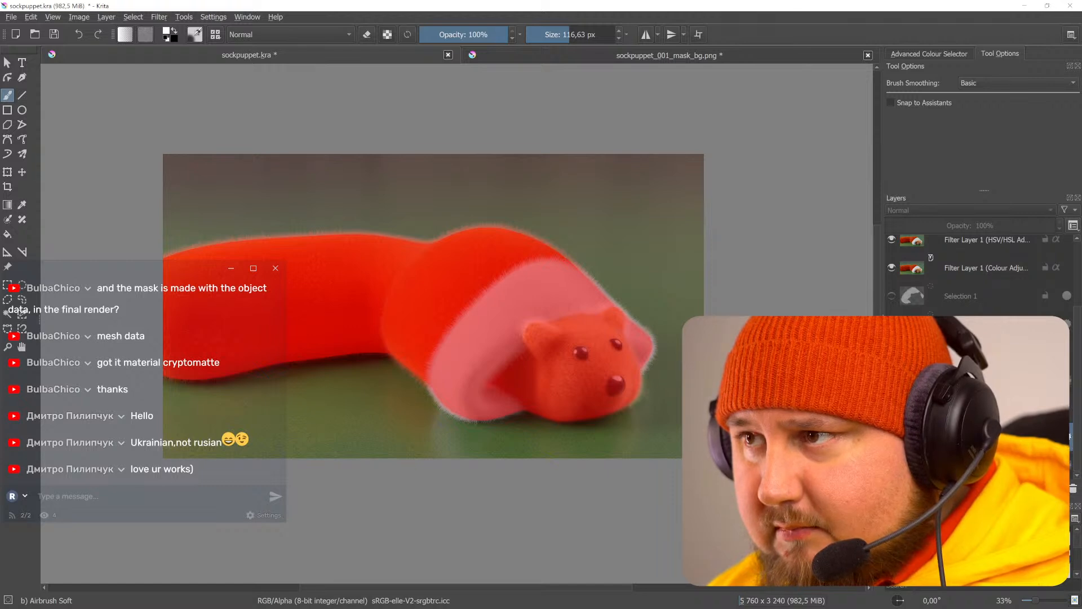
{"action": "right_click", "coordinate": [969, 438]}
{"action": "left_click", "coordinate": [978, 430]}
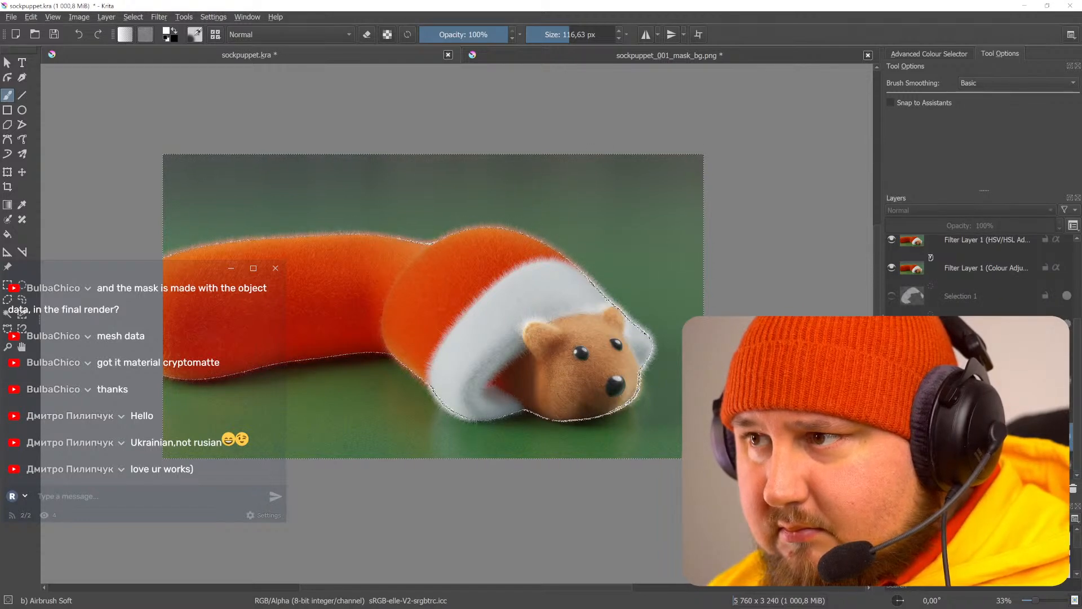
- Start a Colour Adjustment filter layer limited to the background selection and raise its RGBA curve to brighten the green backdrop
{"action": "left_click", "coordinate": [978, 465]}
{"action": "left_click", "coordinate": [903, 489]}
{"action": "left_click", "coordinate": [923, 503]}
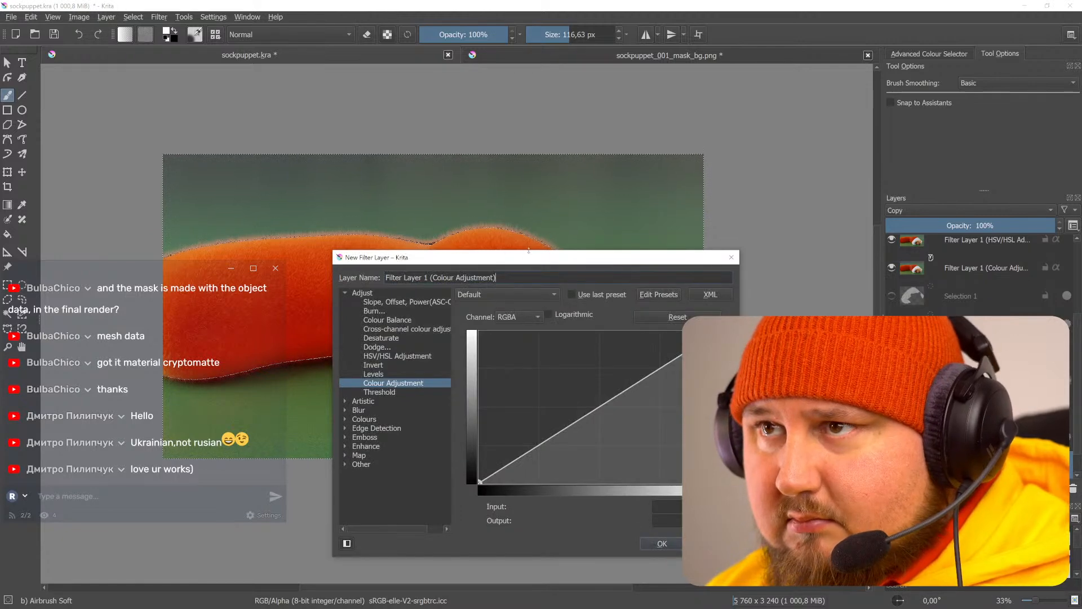
{"action": "left_click_drag", "start_coordinate": [529, 250], "coordinate": [851, 230]}
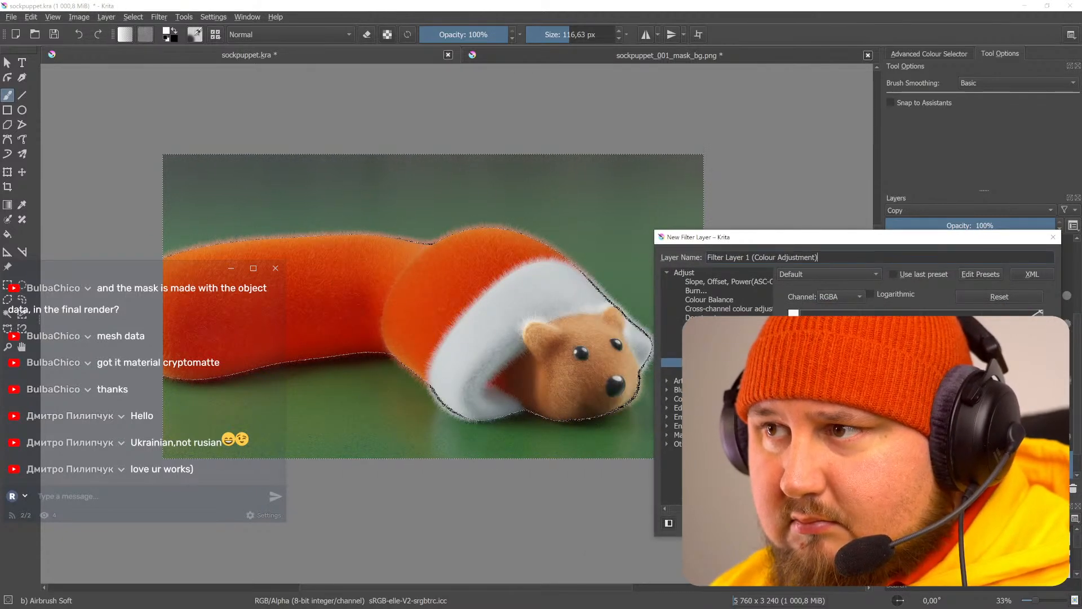
{"action": "left_click_drag", "start_coordinate": [924, 400], "coordinate": [917, 334]}
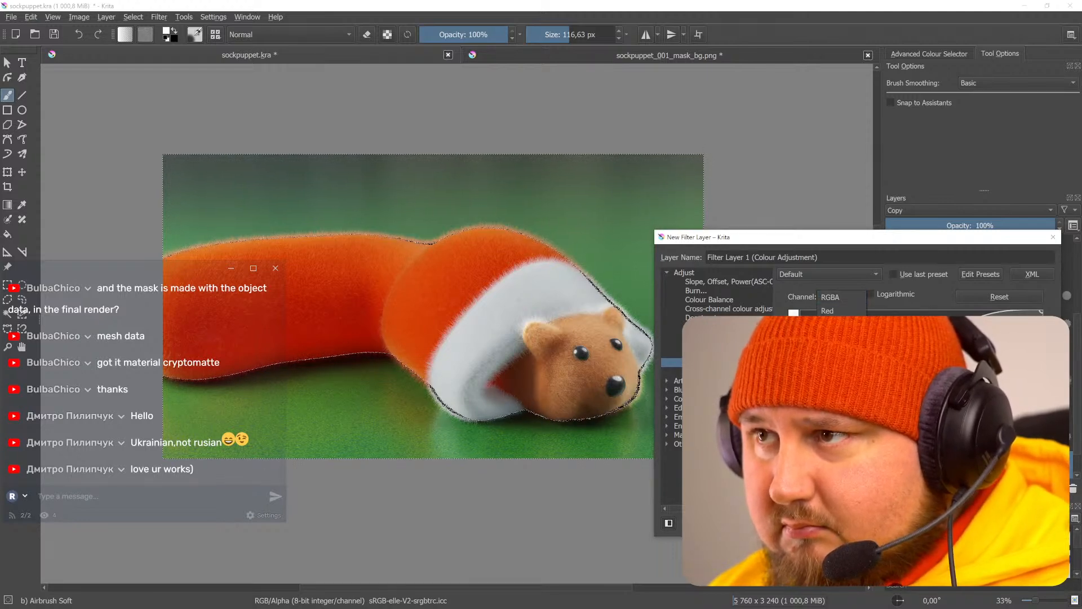
- Shape the Blue, Green and Red curves of the background's Colour Adjustment filter layer, accept the layer and clear the selection
{"action": "left_click", "coordinate": [832, 338]}
{"action": "mouse_move", "coordinate": [924, 403]}
{"action": "left_mouse_down"}
{"action": "mouse_move", "coordinate": [905, 366]}
{"action": "mouse_move", "coordinate": [923, 420]}
{"action": "left_mouse_up"}
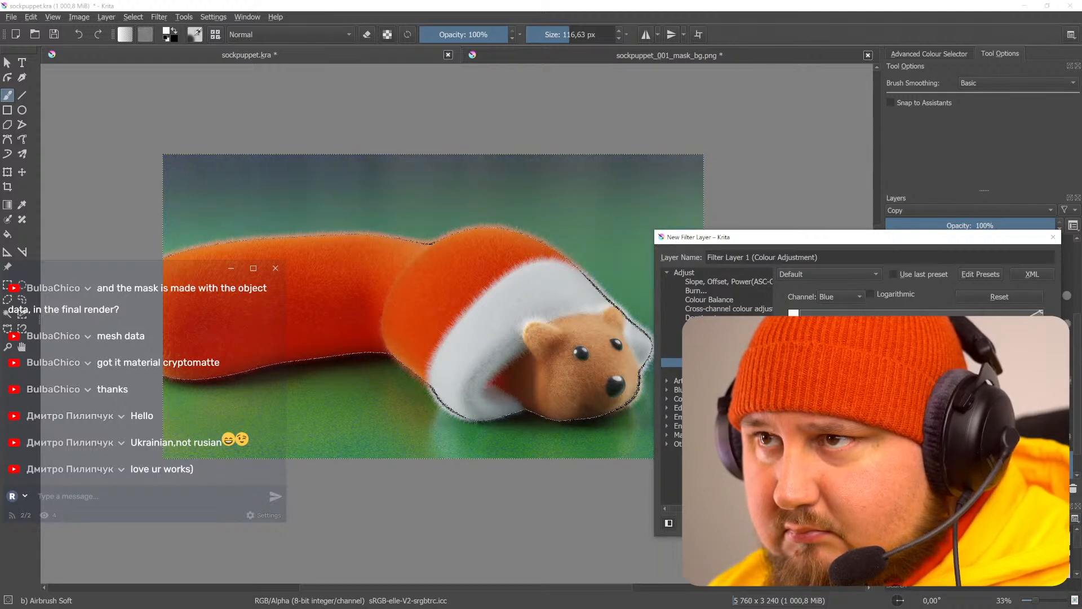
{"action": "left_click", "coordinate": [836, 298]}
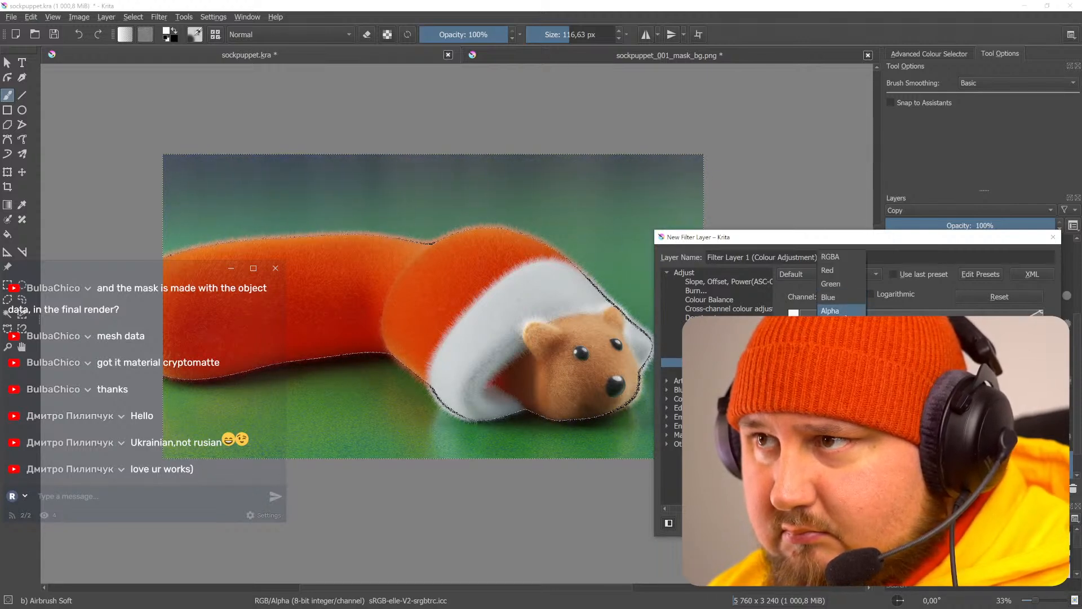
{"action": "left_click", "coordinate": [840, 284]}
{"action": "mouse_move", "coordinate": [916, 389]}
{"action": "left_mouse_down"}
{"action": "mouse_move", "coordinate": [924, 414]}
{"action": "mouse_move", "coordinate": [909, 389]}
{"action": "left_mouse_up"}
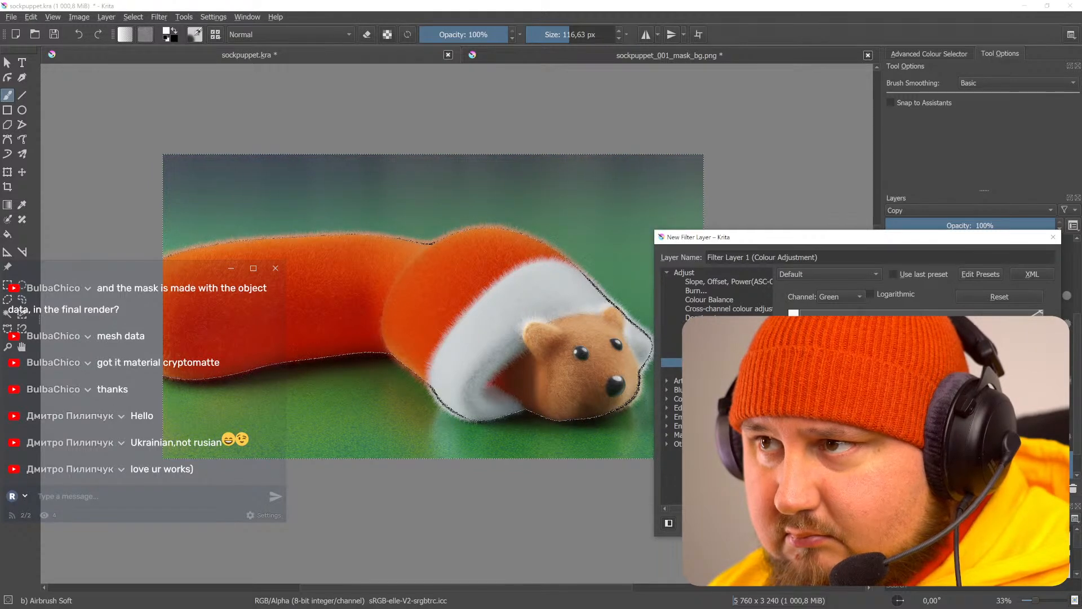
{"action": "left_click", "coordinate": [837, 296]}
{"action": "left_click", "coordinate": [839, 284]}
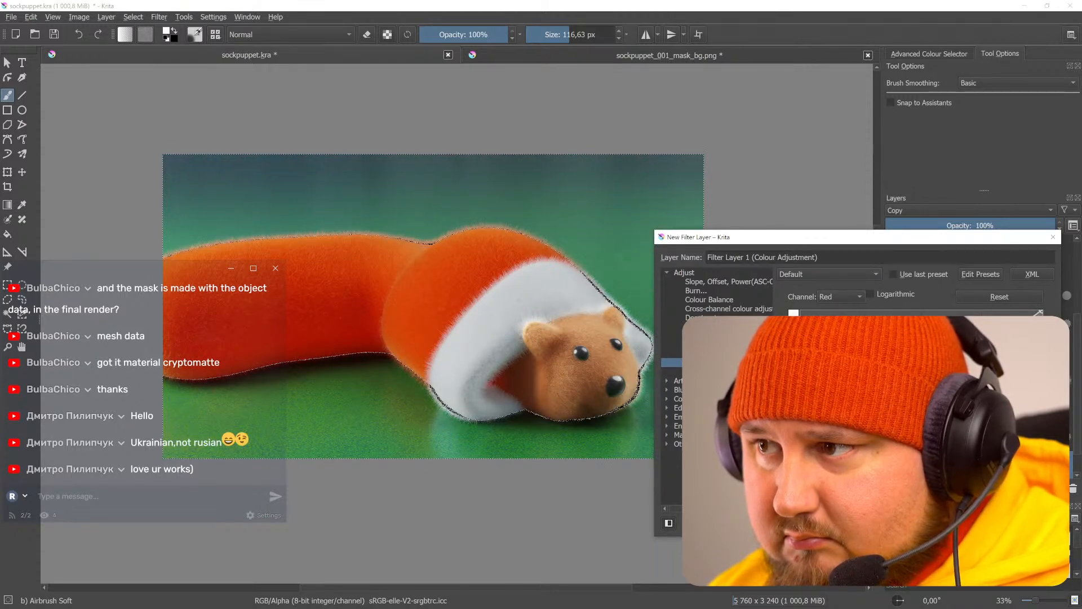
{"action": "left_click", "coordinate": [982, 523]}
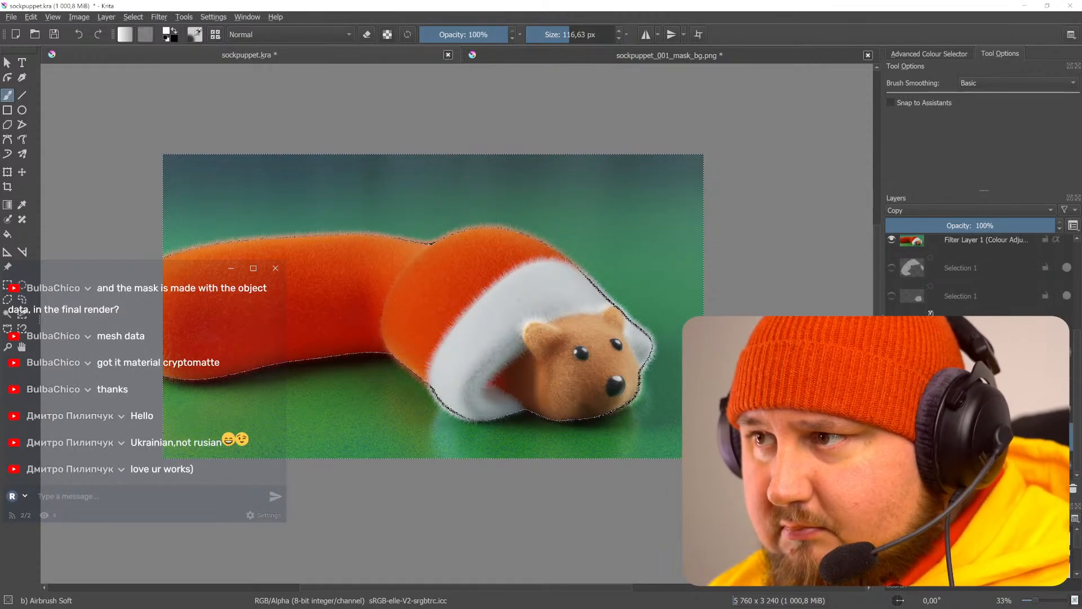
{"action": "key", "text": "ctrl+shift+a"}
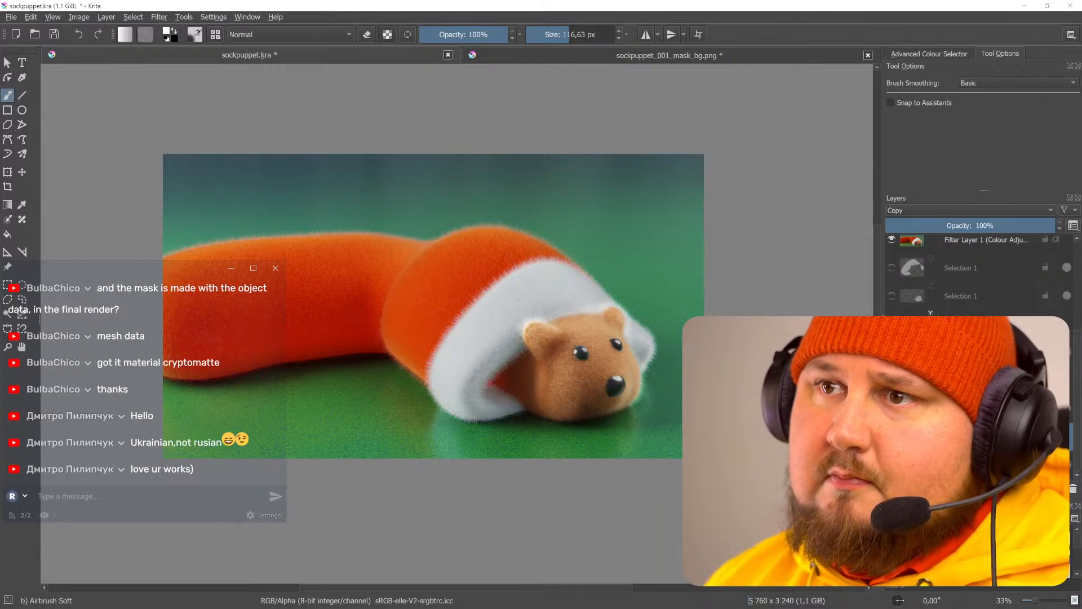
- Add a new paint layer and set the Gradient tool to Foreground to Background, using two colours sampled from the backdrop
{"action": "mouse_move", "coordinate": [495, 344]}
{"action": "middle_mouse_down"}
{"action": "mouse_move", "coordinate": [606, 359]}
{"action": "mouse_move", "coordinate": [610, 385]}
{"action": "middle_mouse_up"}
{"action": "scroll", "coordinate": [606, 359], "scroll_direction": "down", "scroll_amount": 1}
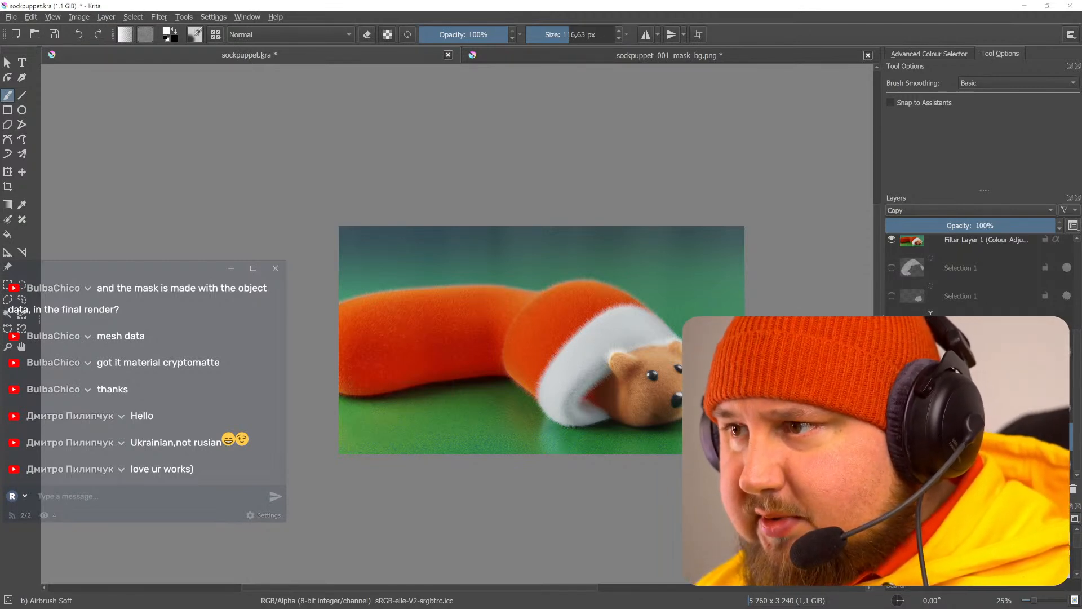
{"action": "key", "text": "Insert"}
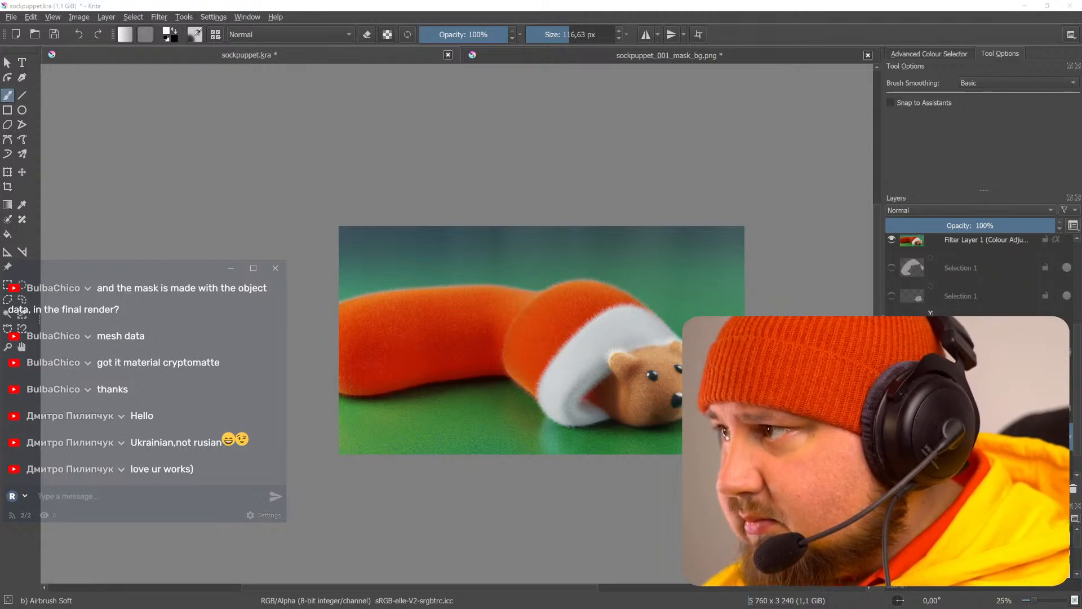
{"action": "middle_click_drag", "start_coordinate": [487, 373], "coordinate": [455, 377]}
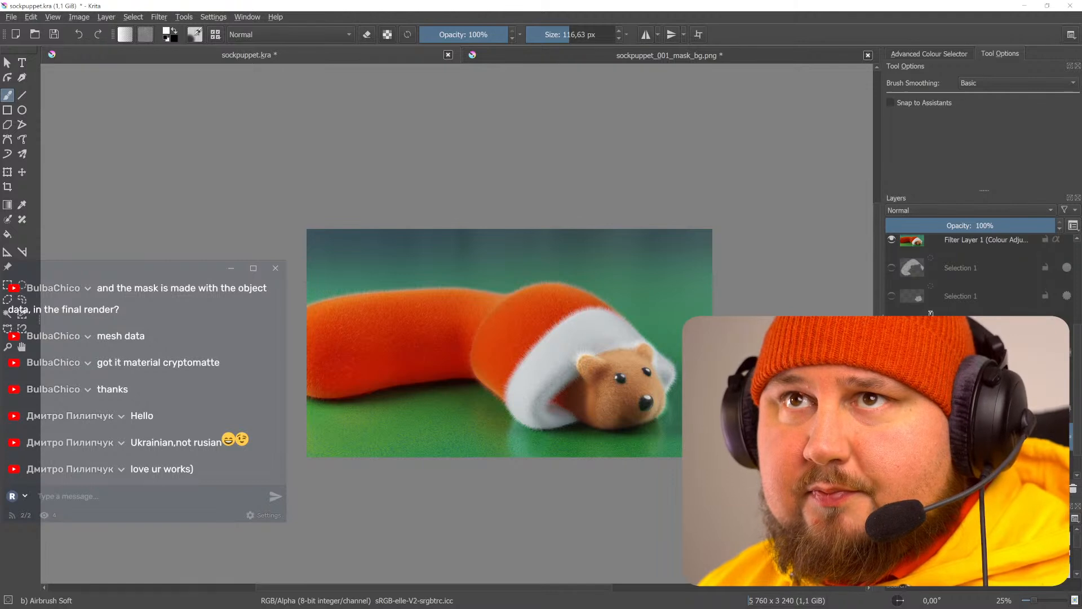
{"action": "key", "text": "g"}
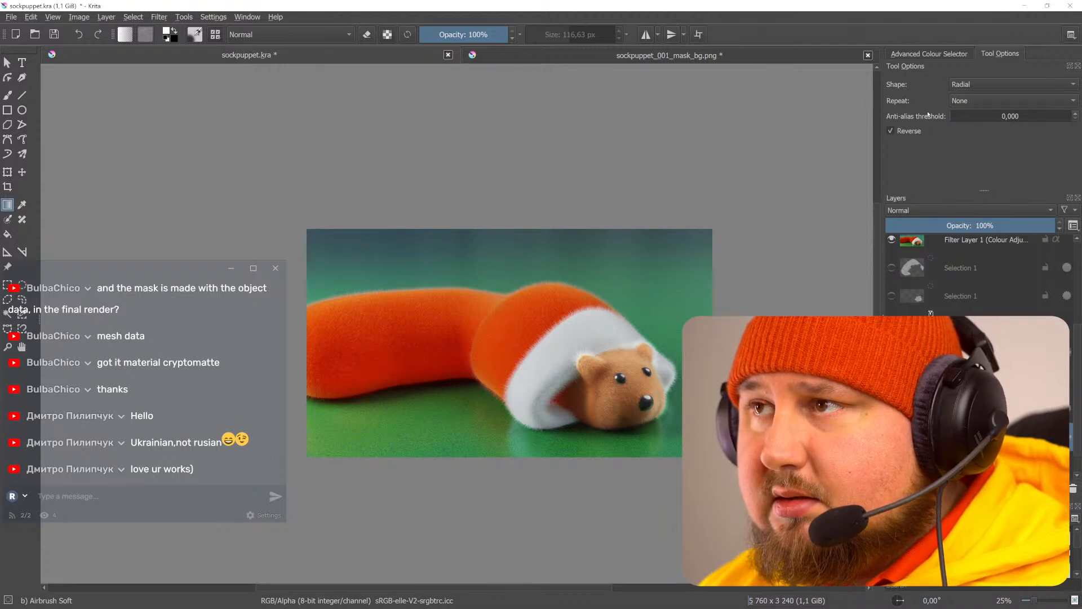
{"action": "left_click", "coordinate": [922, 54]}
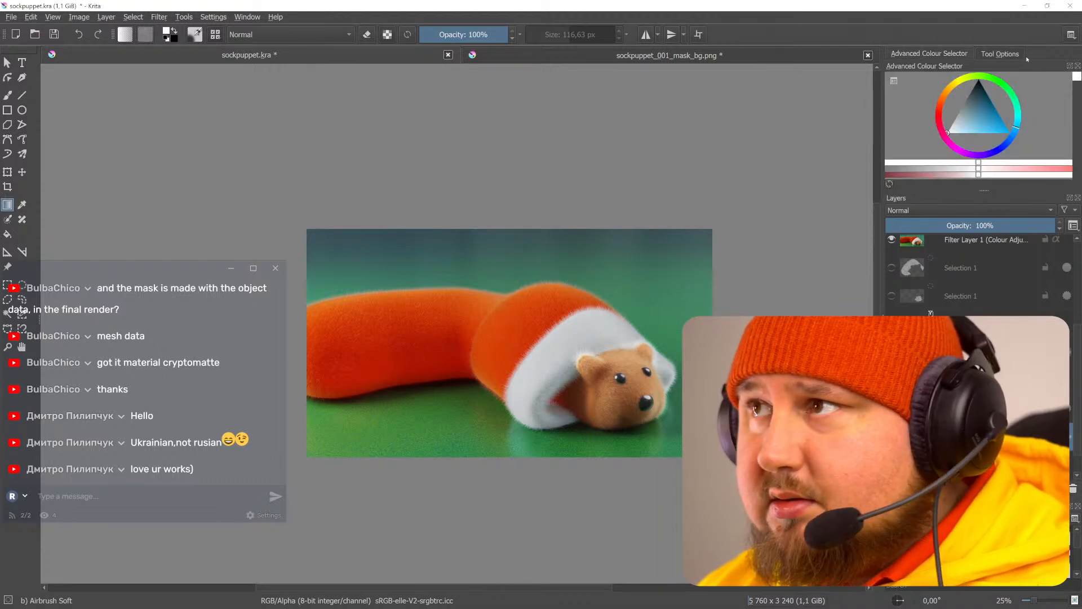
{"action": "left_click", "coordinate": [1001, 54]}
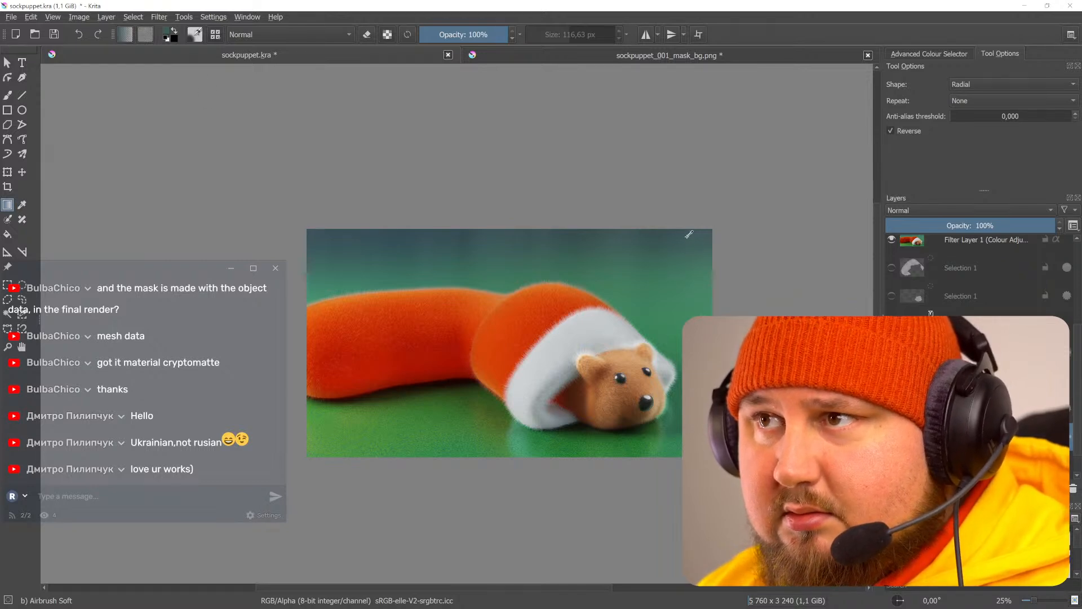
{"action": "key", "text": "x"}
{"action": "key", "text": "x"}
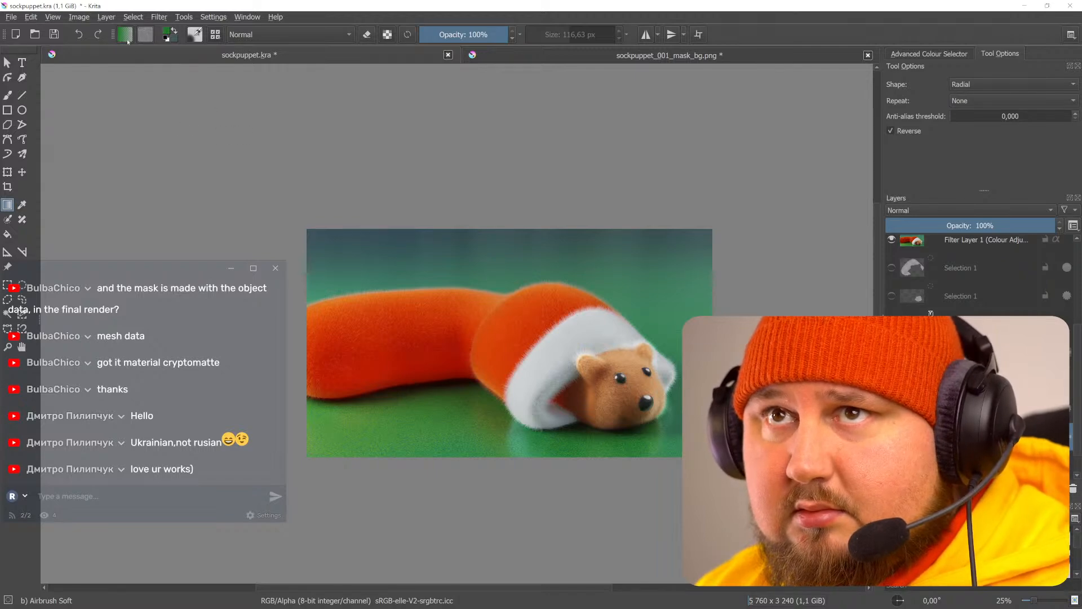
{"action": "left_click", "coordinate": [126, 36]}
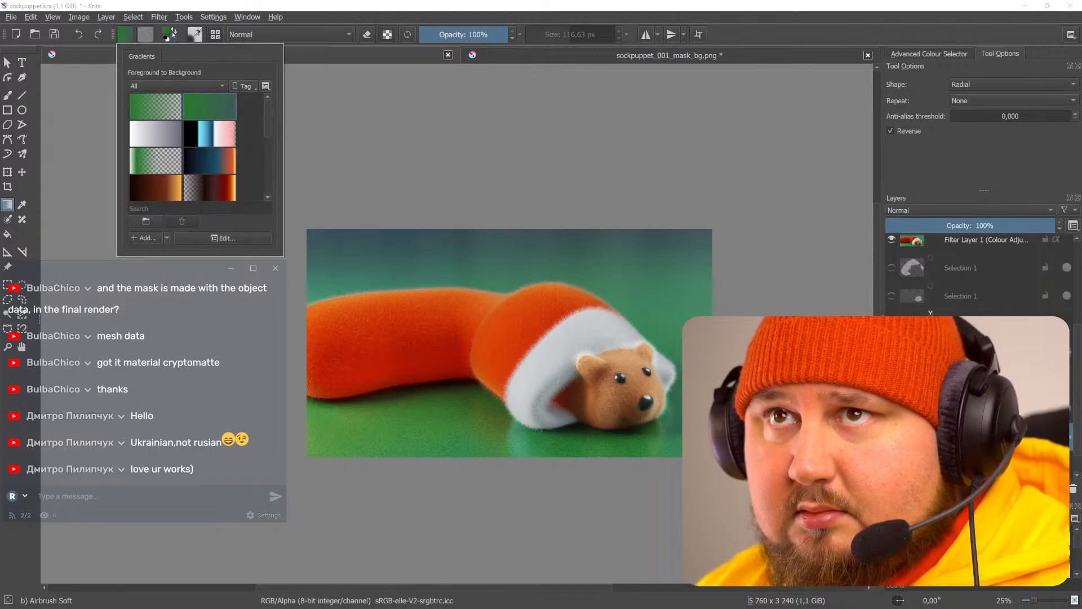
- Set the background colour to dark teal #002525 and the foreground colour to light green #59cc63
{"action": "left_click", "coordinate": [174, 39]}
{"action": "left_click_drag", "start_coordinate": [456, 224], "coordinate": [473, 211]}
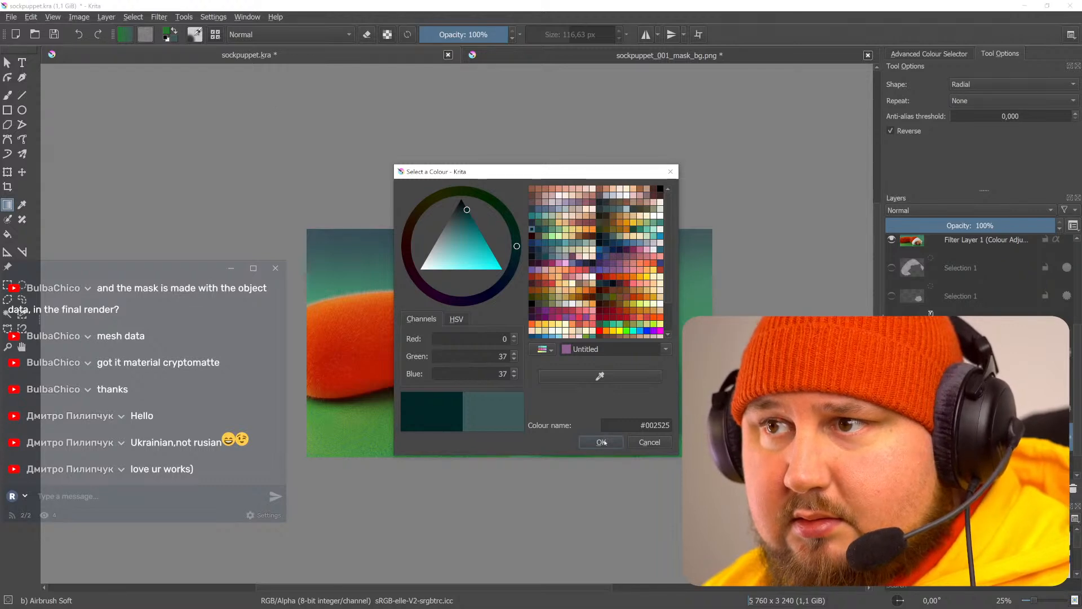
{"action": "key", "text": "Return"}
{"action": "left_click", "coordinate": [166, 31]}
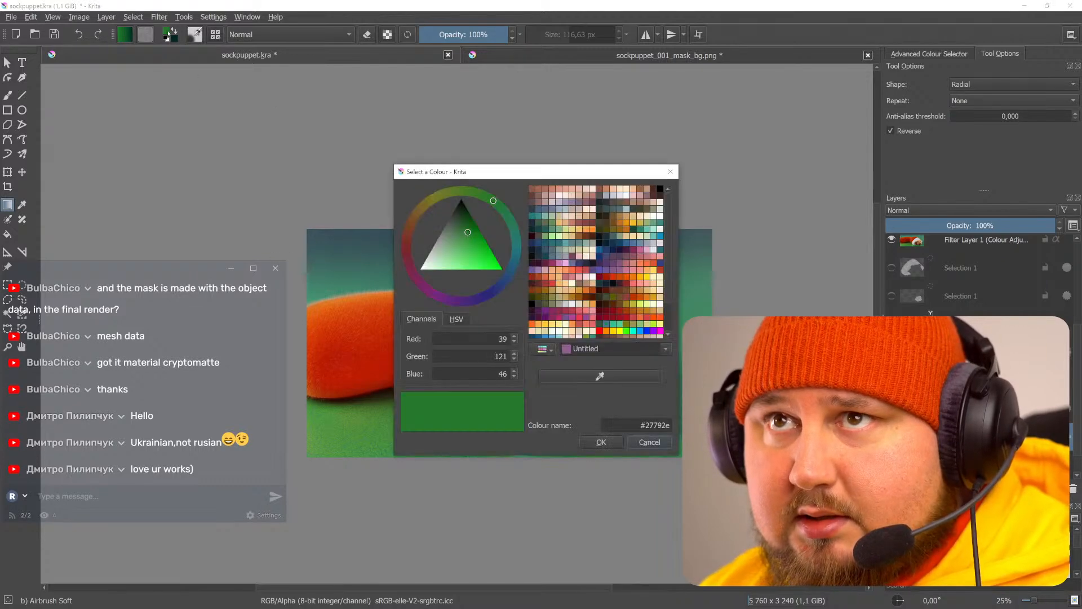
{"action": "left_click_drag", "start_coordinate": [468, 232], "coordinate": [465, 255]}
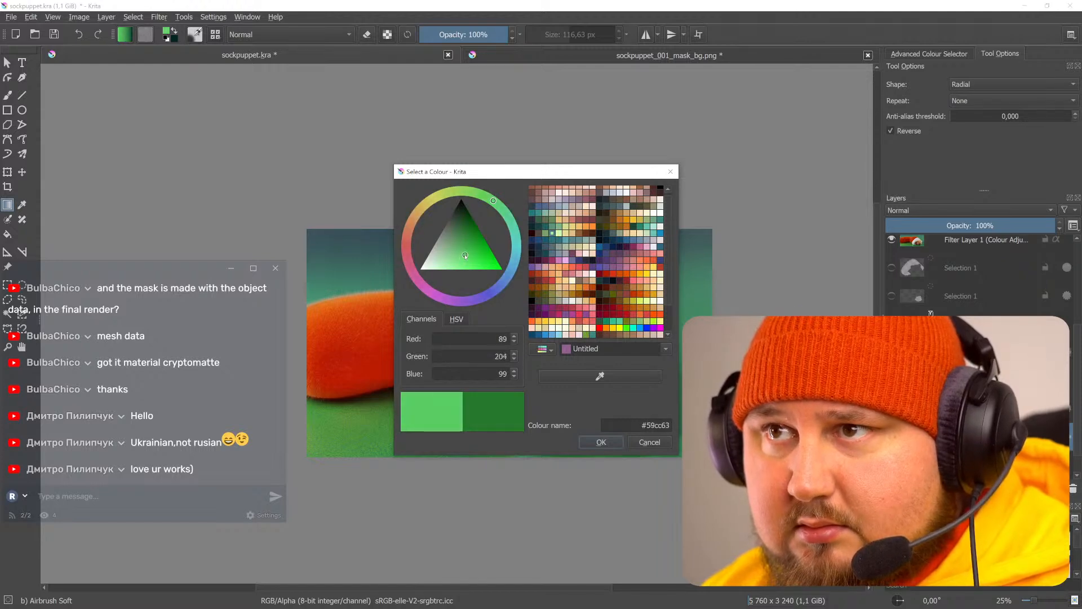
{"action": "left_click", "coordinate": [602, 443]}
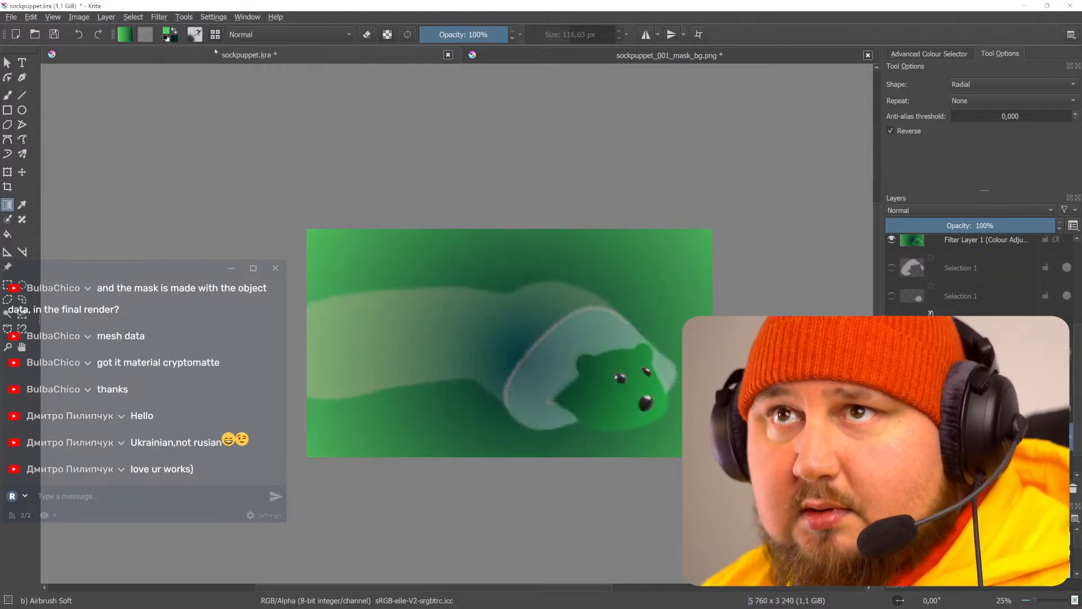
- Turn off Reverse and fill the new layer with a radial gradient running from a light green centre to dark teal corners
{"action": "left_click", "coordinate": [891, 131]}
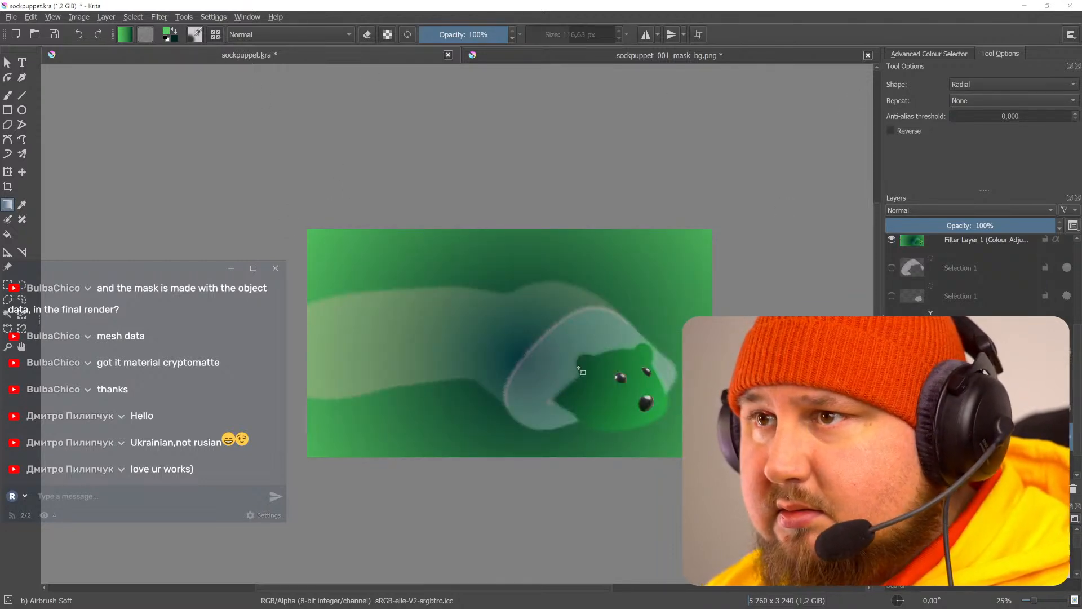
{"action": "left_click_drag", "start_coordinate": [360, 247], "coordinate": [287, 224]}
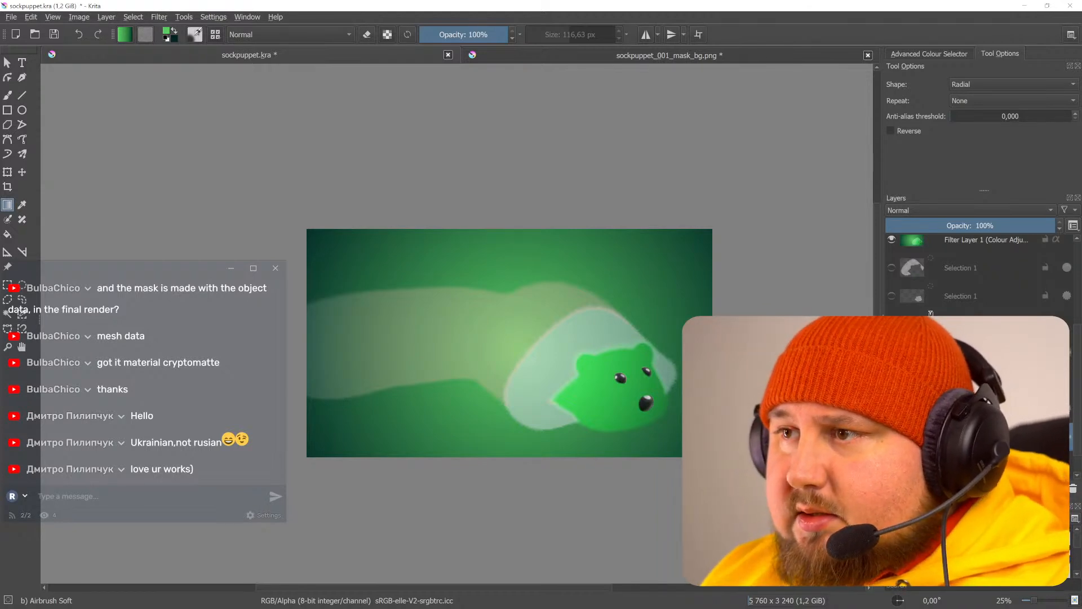
- Load the background selection mask as the active selection and use it to mask the gradient layer to the backdrop
{"action": "right_click", "coordinate": [930, 313]}
{"action": "left_click", "coordinate": [930, 390]}
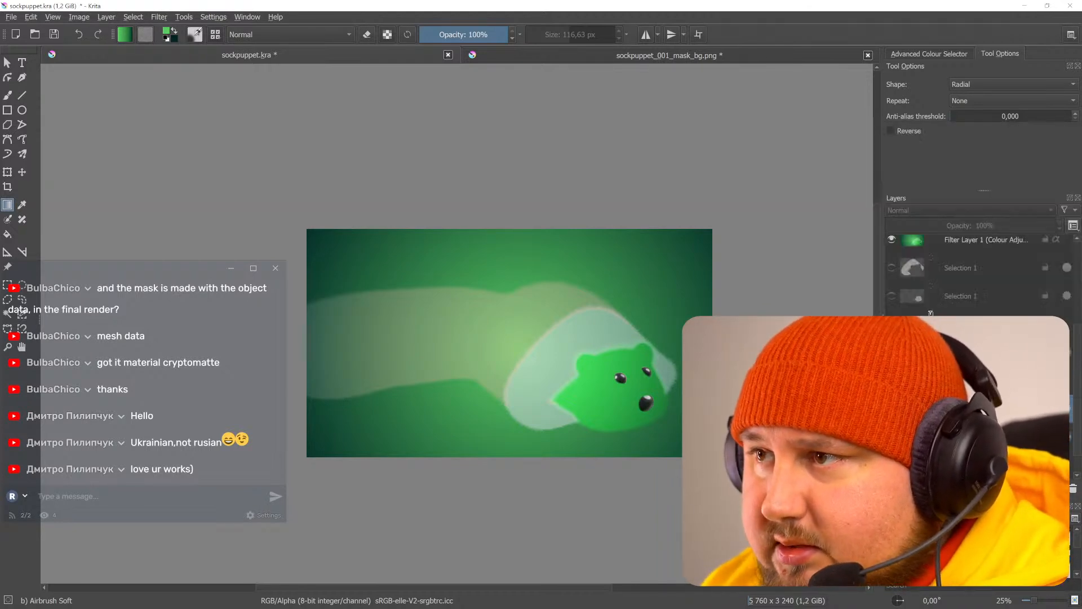
{"action": "scroll", "coordinate": [986, 409], "scroll_direction": "down", "scroll_amount": 2}
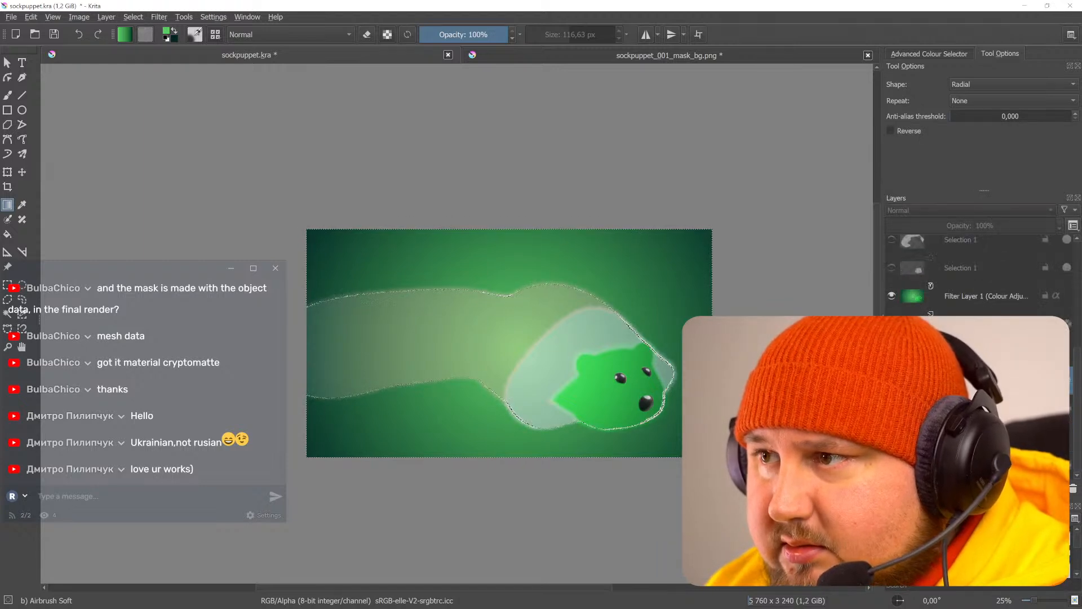
{"action": "left_click", "coordinate": [986, 408]}
{"action": "right_click", "coordinate": [987, 410]}
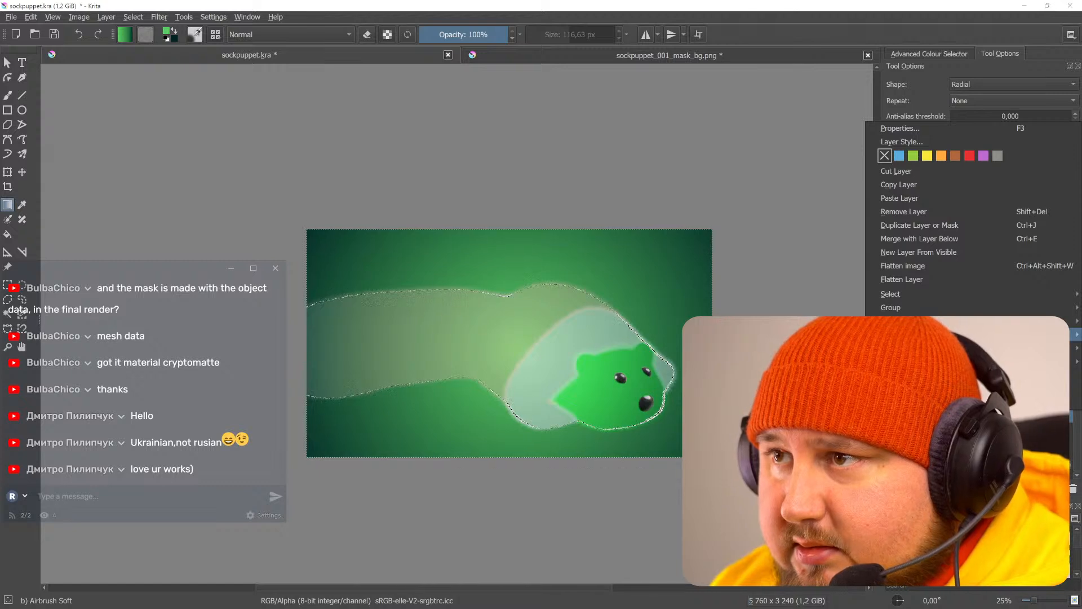
{"action": "left_click", "coordinate": [806, 335]}
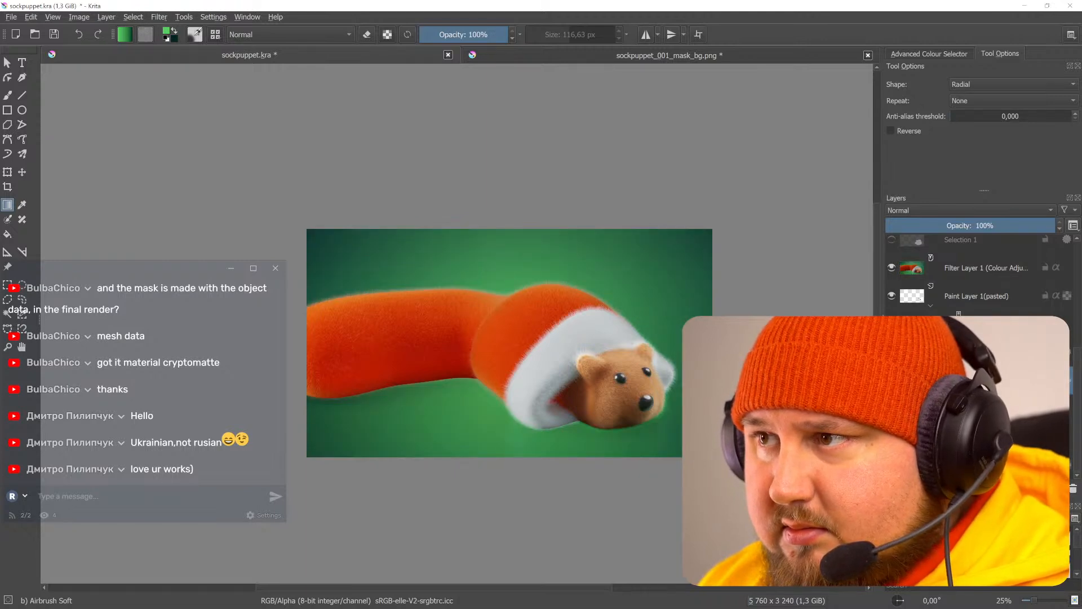
- Set the masked gradient layer's blending mode to Overlay
{"action": "left_click", "coordinate": [957, 213]}
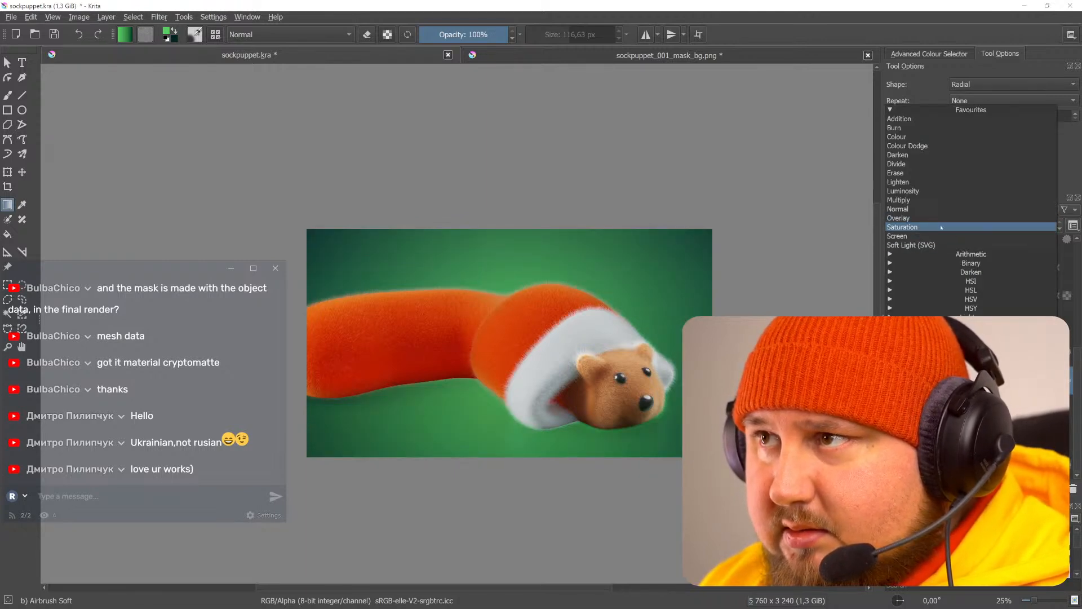
{"action": "left_click", "coordinate": [927, 219]}
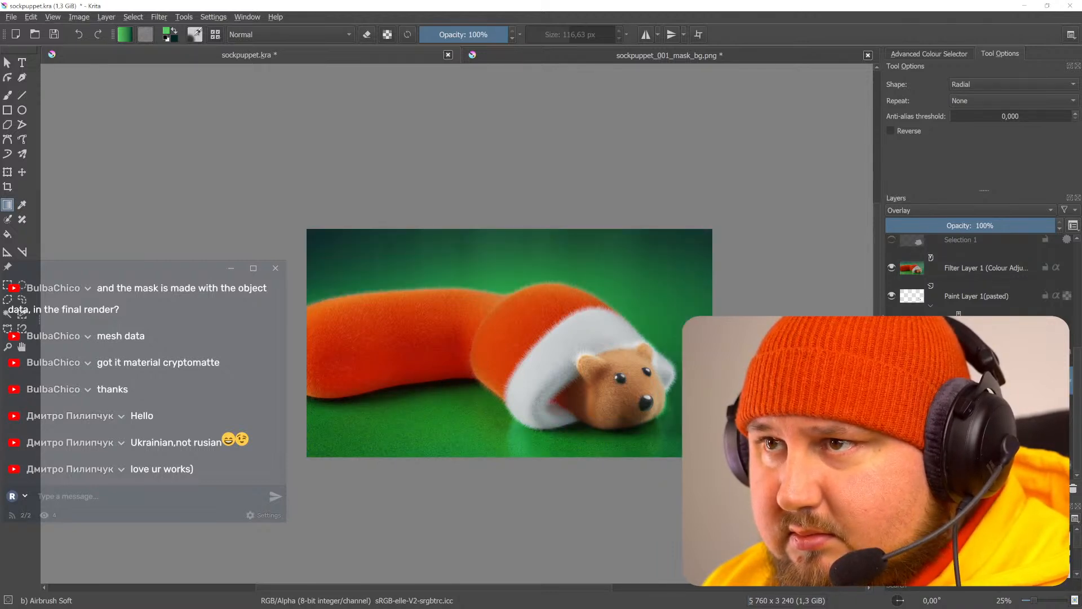
- Try the Lighten and Colour blending modes on the gradient layer, and return it to Overlay
{"action": "left_click", "coordinate": [947, 210]}
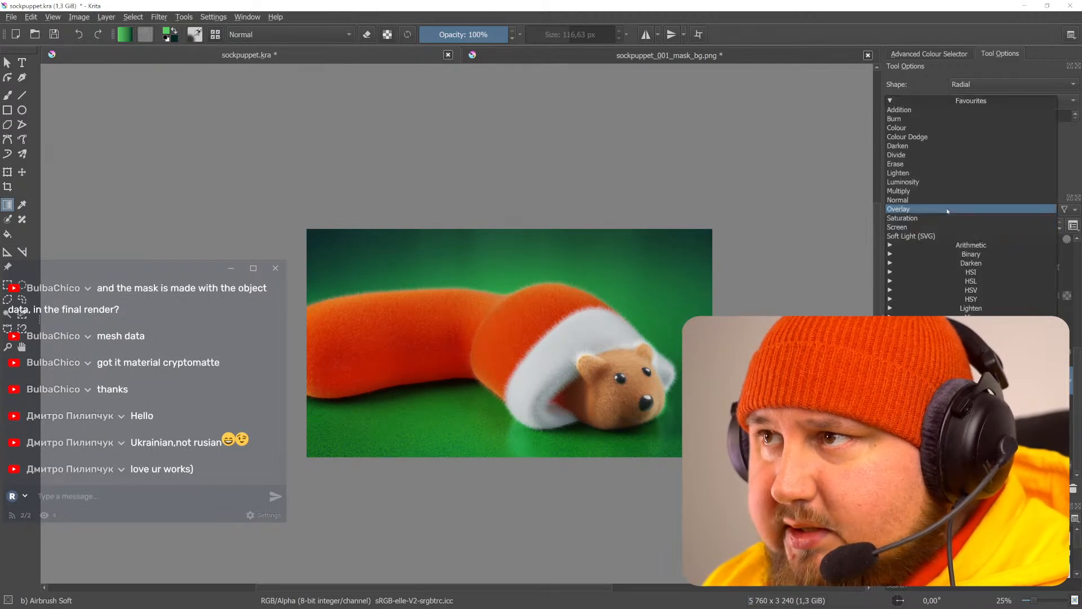
{"action": "left_click", "coordinate": [934, 173]}
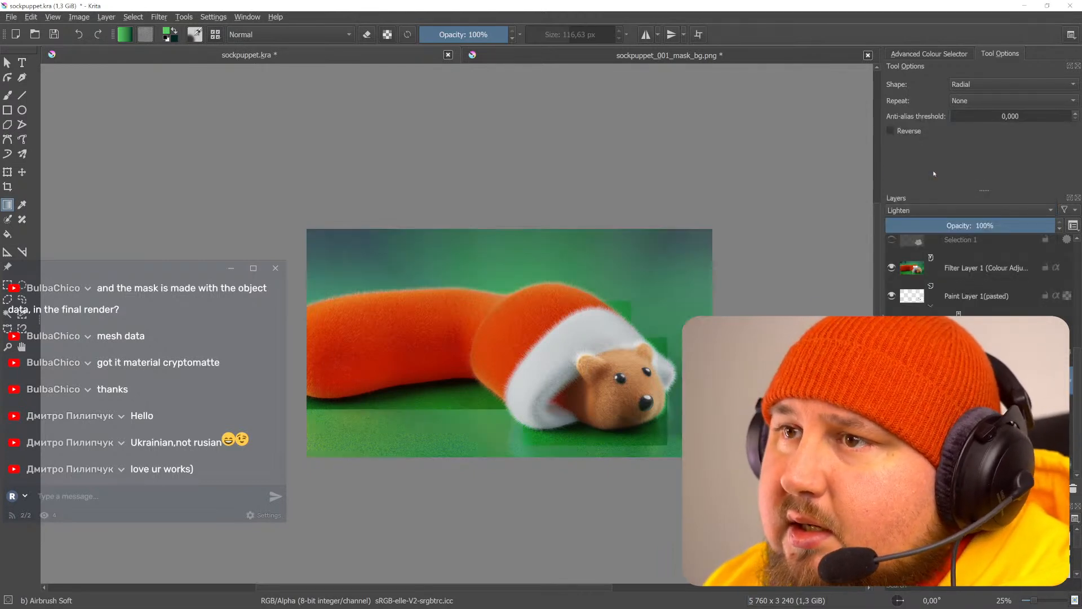
{"action": "left_click", "coordinate": [939, 211]}
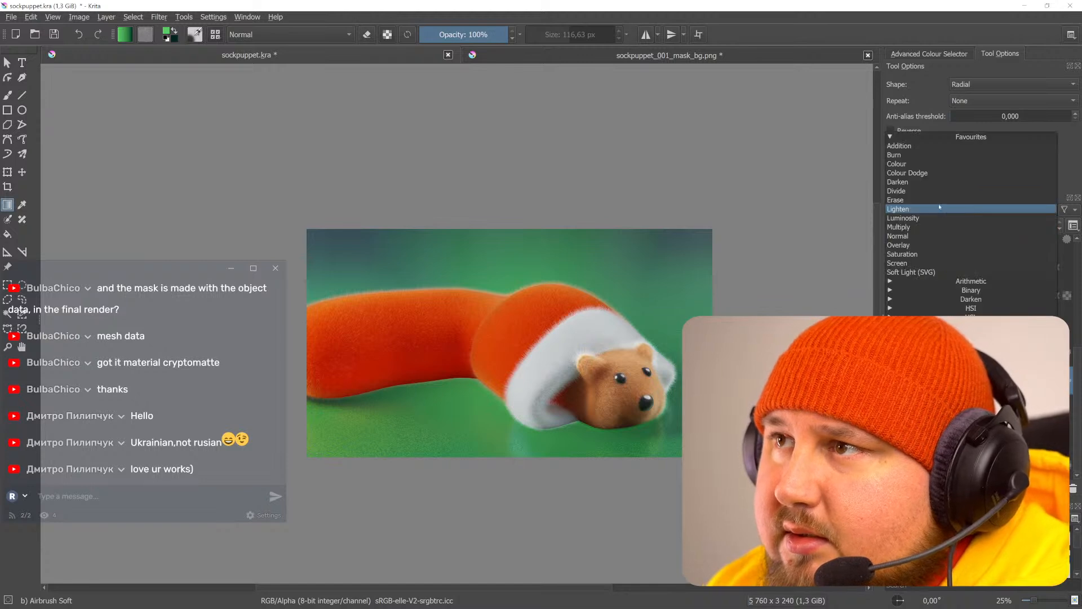
{"action": "left_click", "coordinate": [939, 165]}
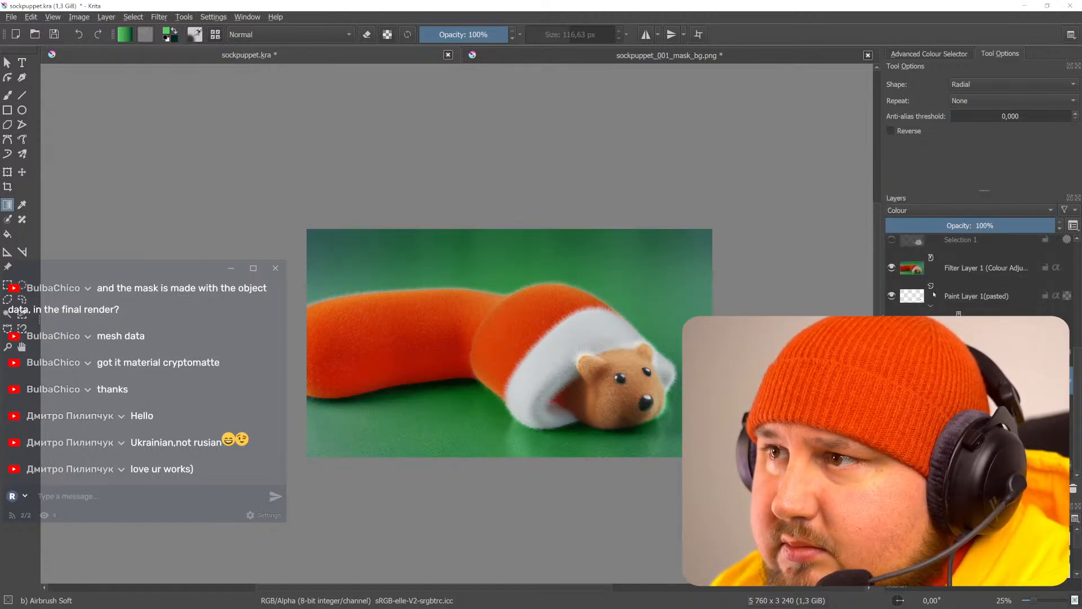
{"action": "left_click", "coordinate": [950, 213]}
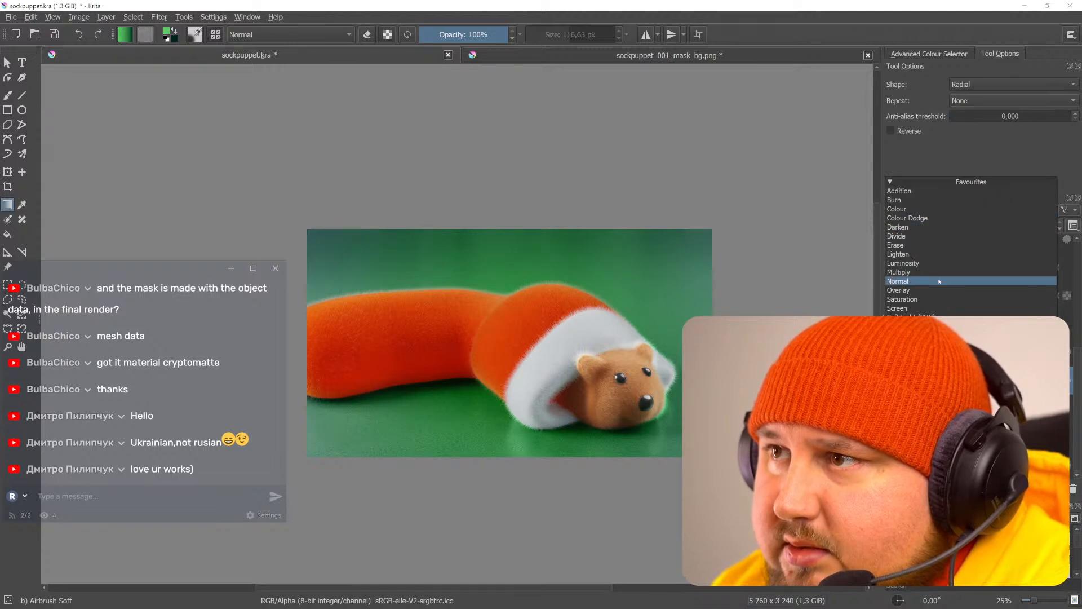
{"action": "left_click", "coordinate": [938, 290]}
- Apply an HSV/HSL adjustment to the gradient layer with saturation -72 and lightness 12
{"action": "scroll", "coordinate": [981, 357], "scroll_direction": "up", "scroll_amount": 1}
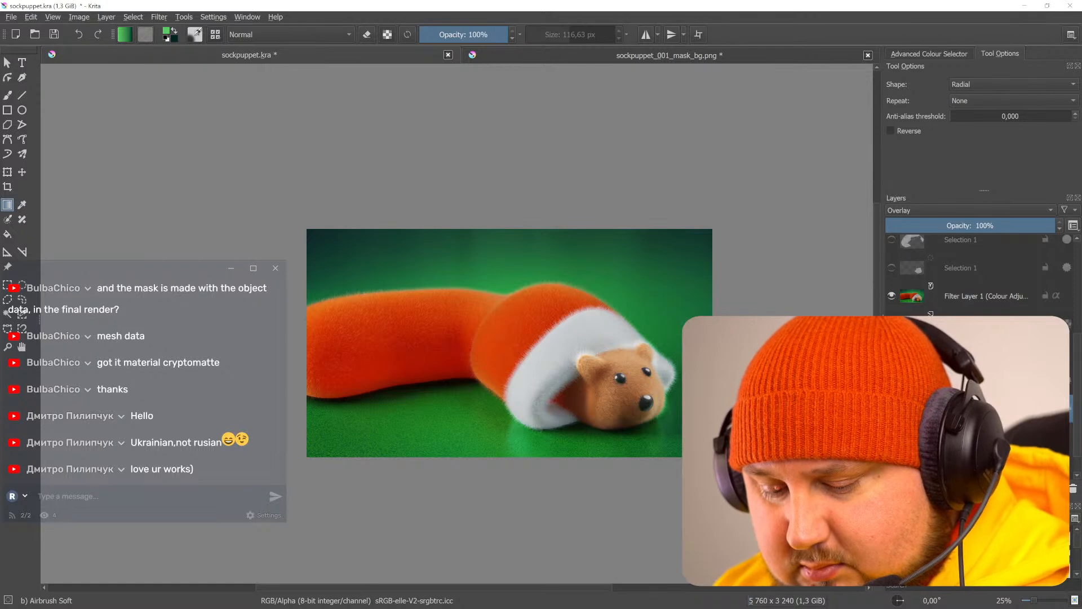
{"action": "key", "text": "ctrl+u"}
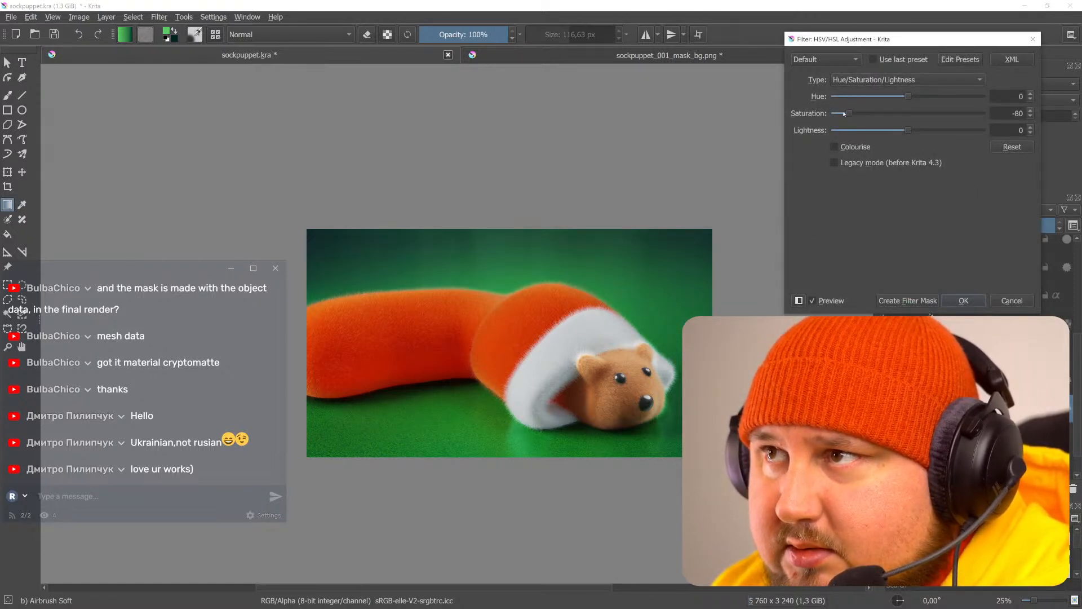
{"action": "left_click_drag", "start_coordinate": [907, 131], "coordinate": [860, 116]}
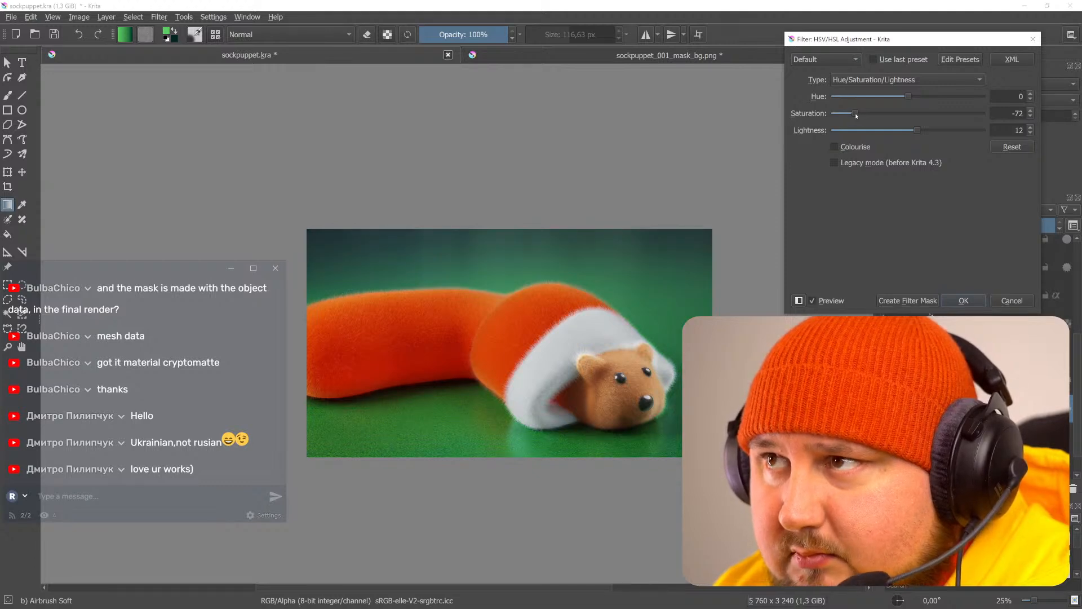
{"action": "left_click", "coordinate": [965, 301]}
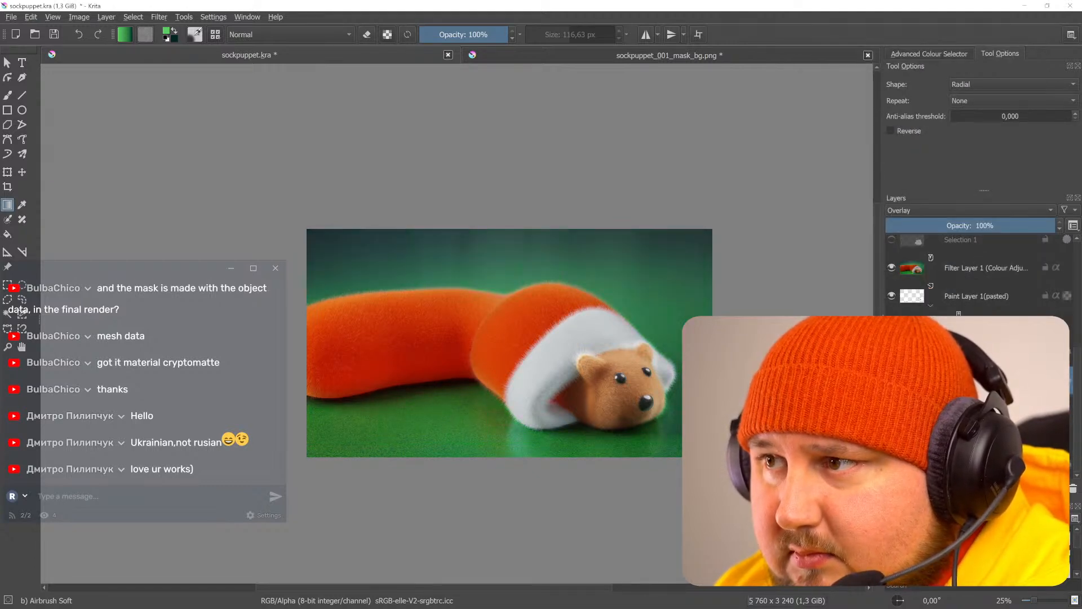
- Add a new paint layer and move it to the top of the layer stack
{"action": "left_click_drag", "start_coordinate": [981, 227], "coordinate": [978, 224]}
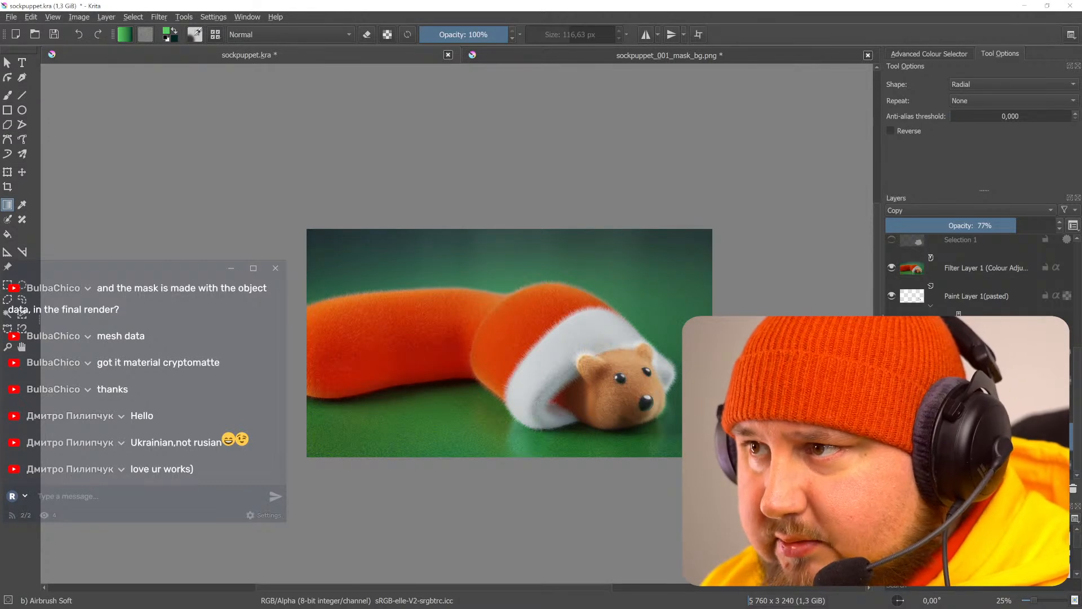
{"action": "left_click", "coordinate": [981, 381]}
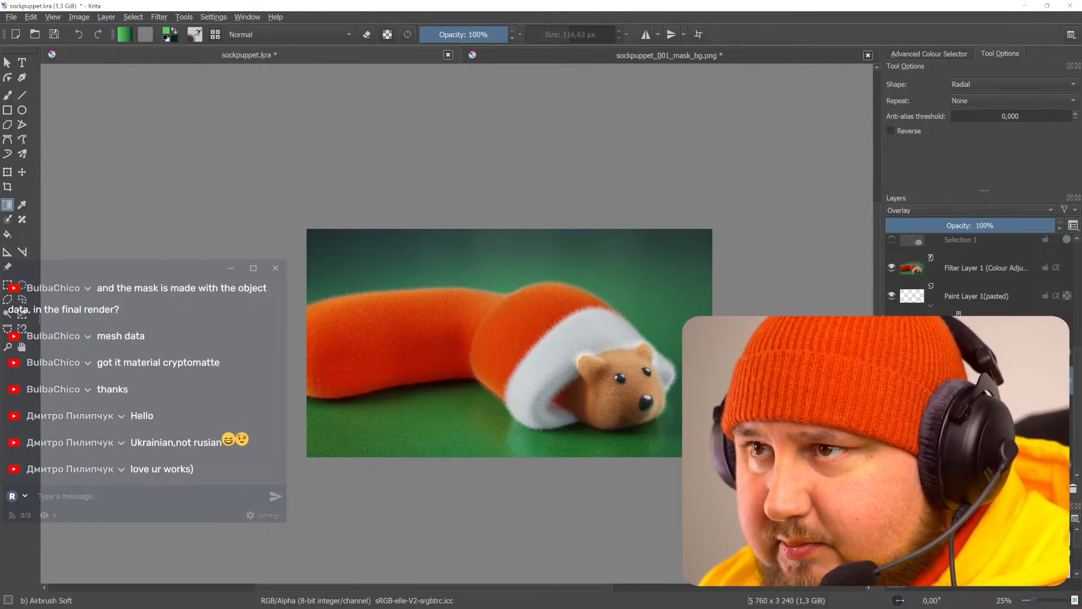
{"action": "key", "text": "Insert"}
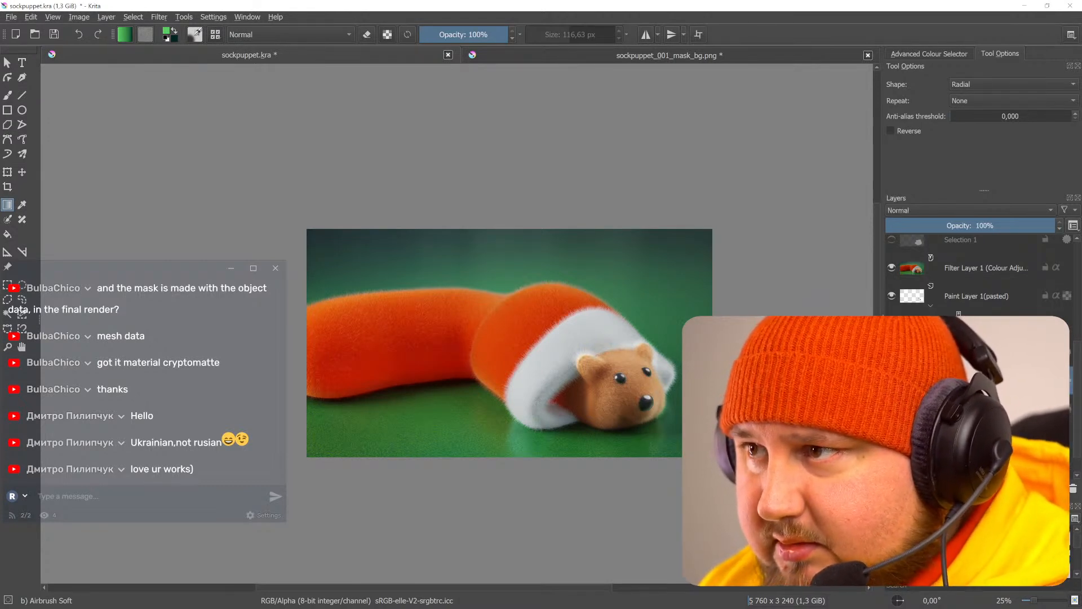
{"action": "scroll", "coordinate": [563, 361], "scroll_direction": "up", "scroll_amount": 1, "text": "ctrl"}
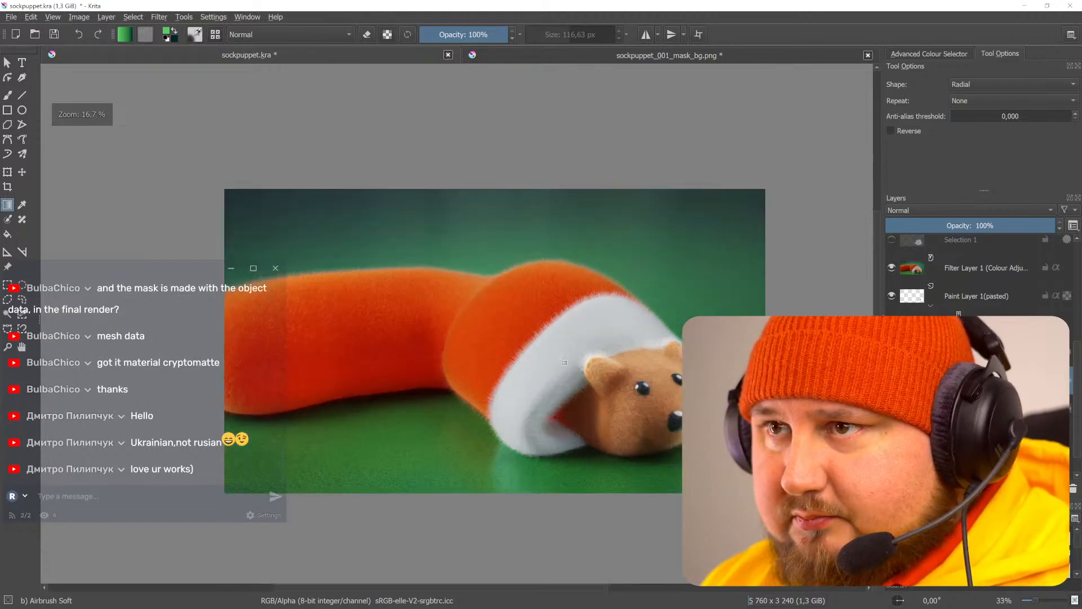
{"action": "scroll", "coordinate": [563, 361], "scroll_direction": "up", "scroll_amount": 2, "text": "ctrl"}
{"action": "scroll", "coordinate": [563, 361], "scroll_direction": "down", "scroll_amount": 1, "text": "ctrl"}
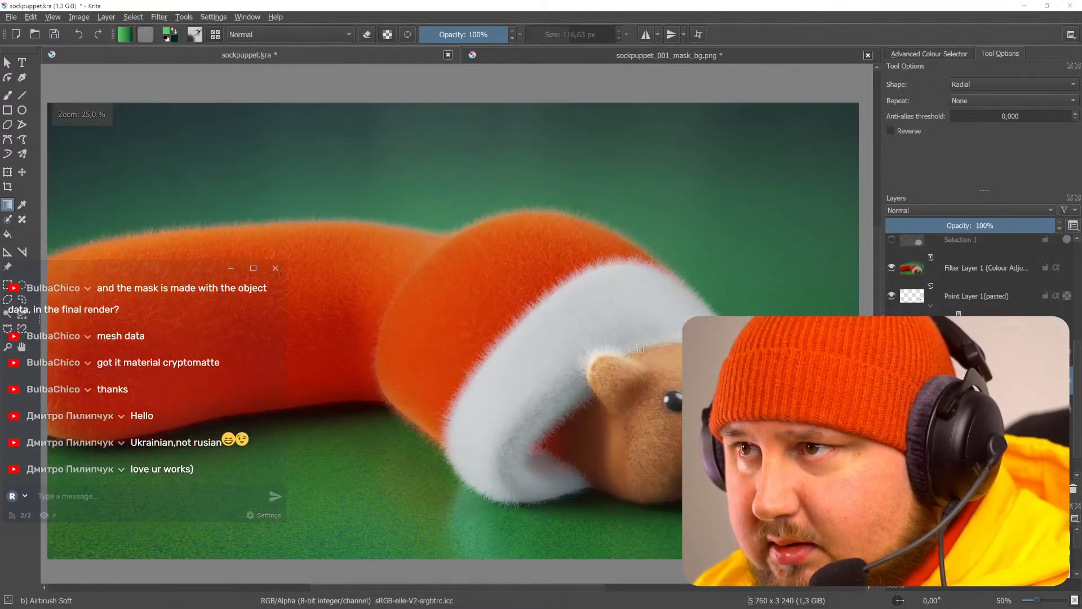
{"action": "left_click_drag", "start_coordinate": [960, 382], "coordinate": [975, 263]}
{"action": "scroll", "coordinate": [982, 298], "scroll_direction": "up", "scroll_amount": 3}
{"action": "left_click_drag", "start_coordinate": [978, 473], "coordinate": [983, 243]}
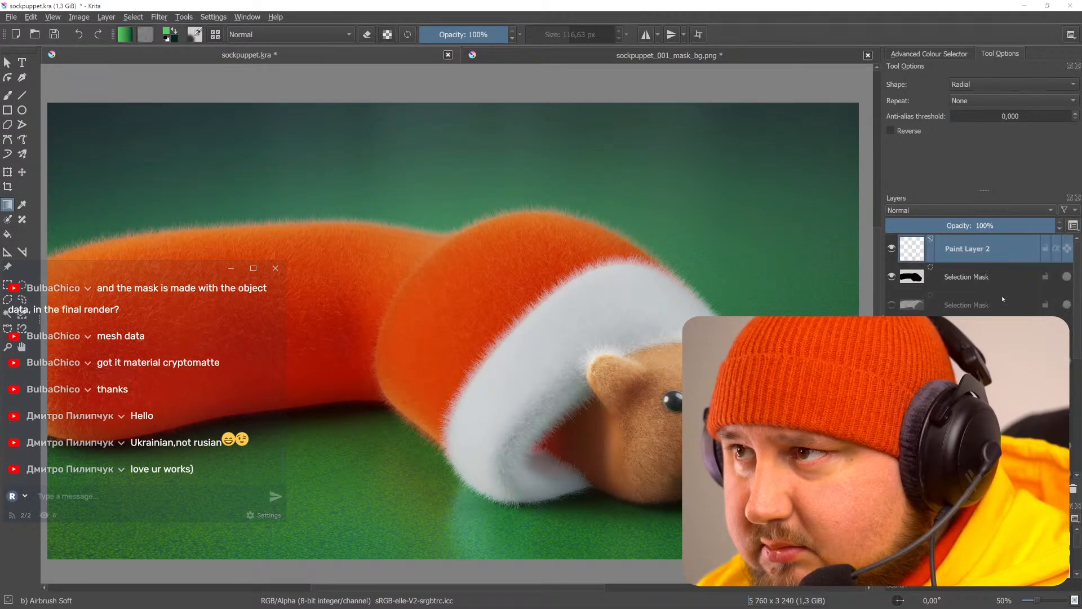
- Deactivate the background selection mask and set Paint Layer 2's blending mode to Overlay
{"action": "left_click", "coordinate": [891, 277]}
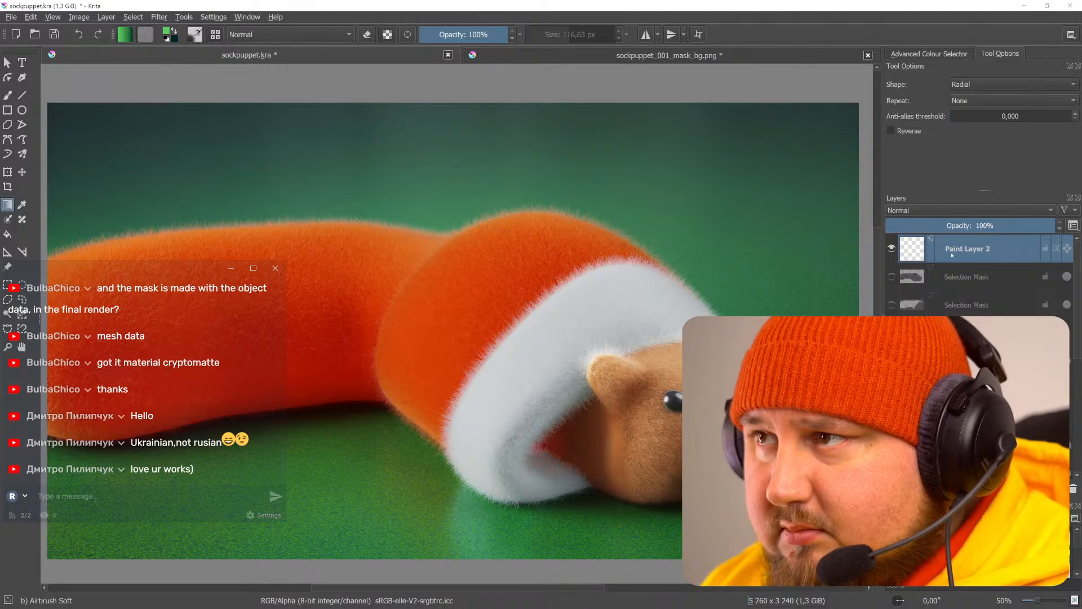
{"action": "left_click", "coordinate": [954, 207]}
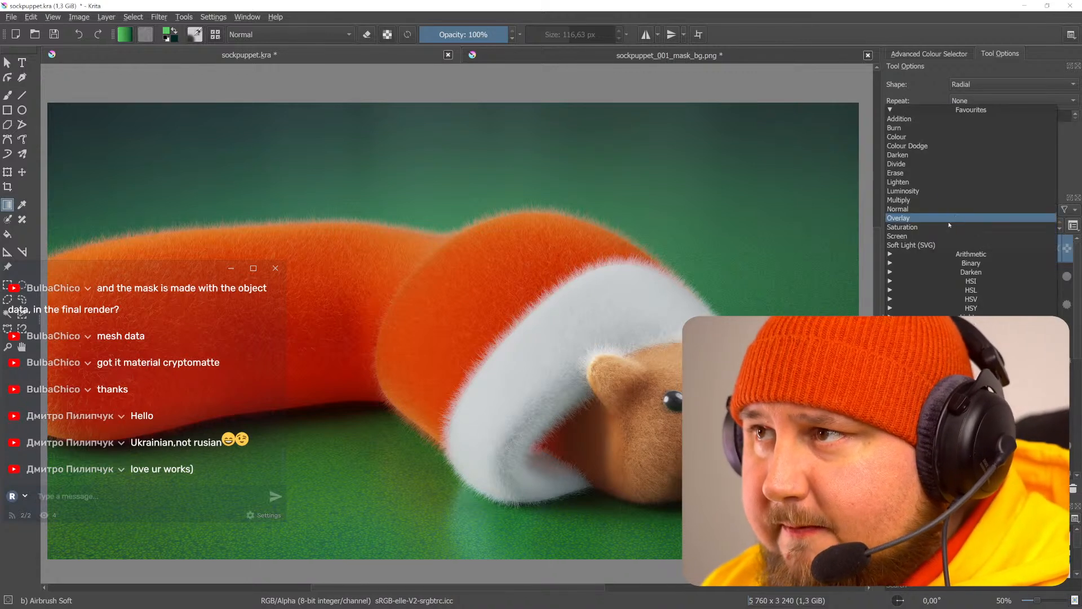
{"action": "left_click", "coordinate": [913, 223]}
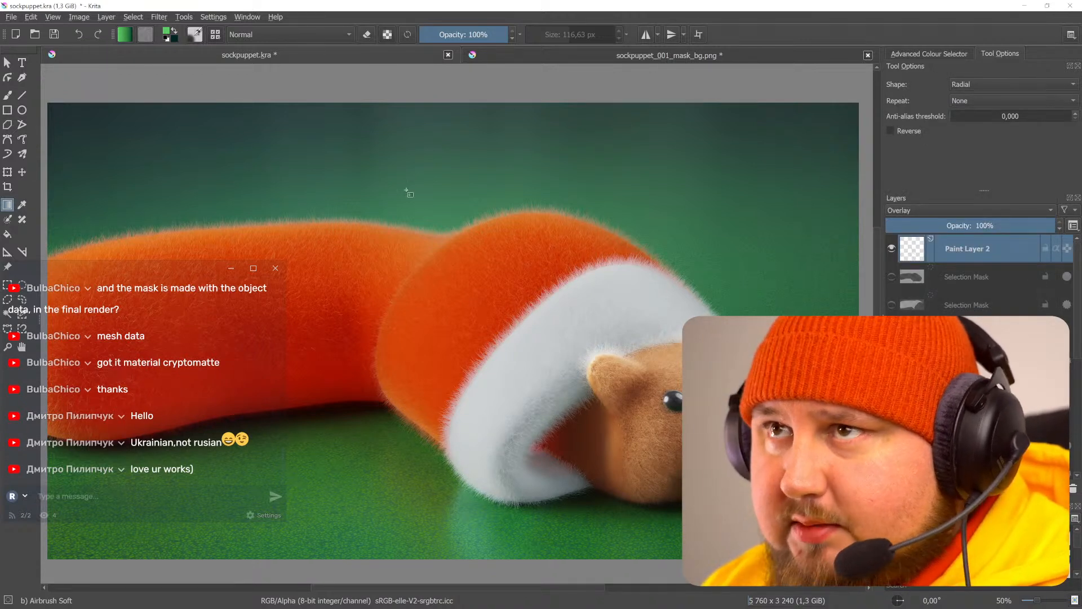
- Paint white highlights over the hat's trim and upper fabric on Paint Layer 2 with the soft airbrush at about 400 px
{"action": "key", "text": "d"}
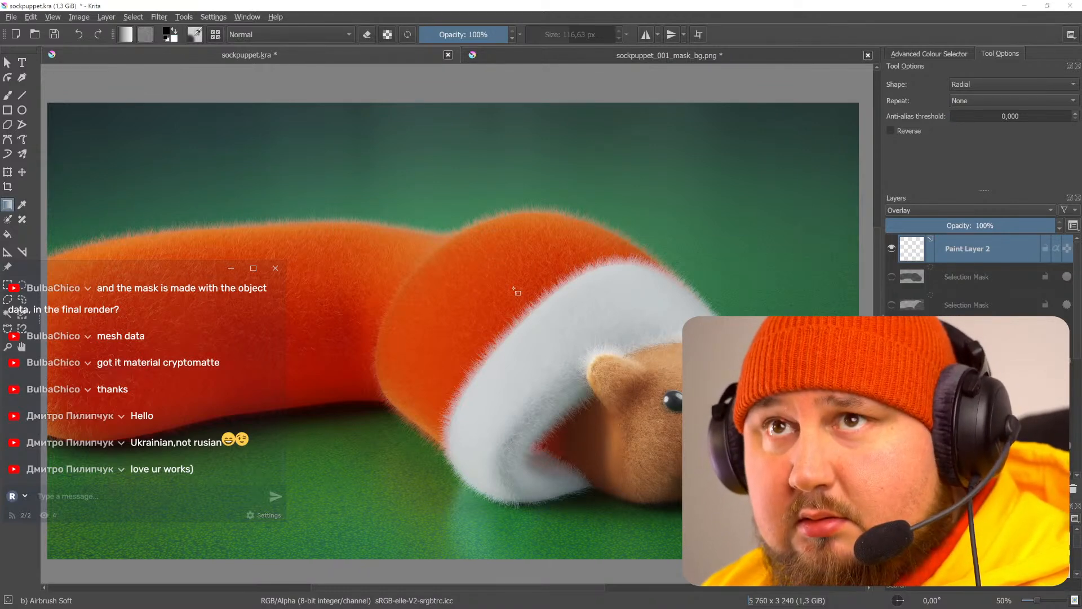
{"action": "key", "text": "b"}
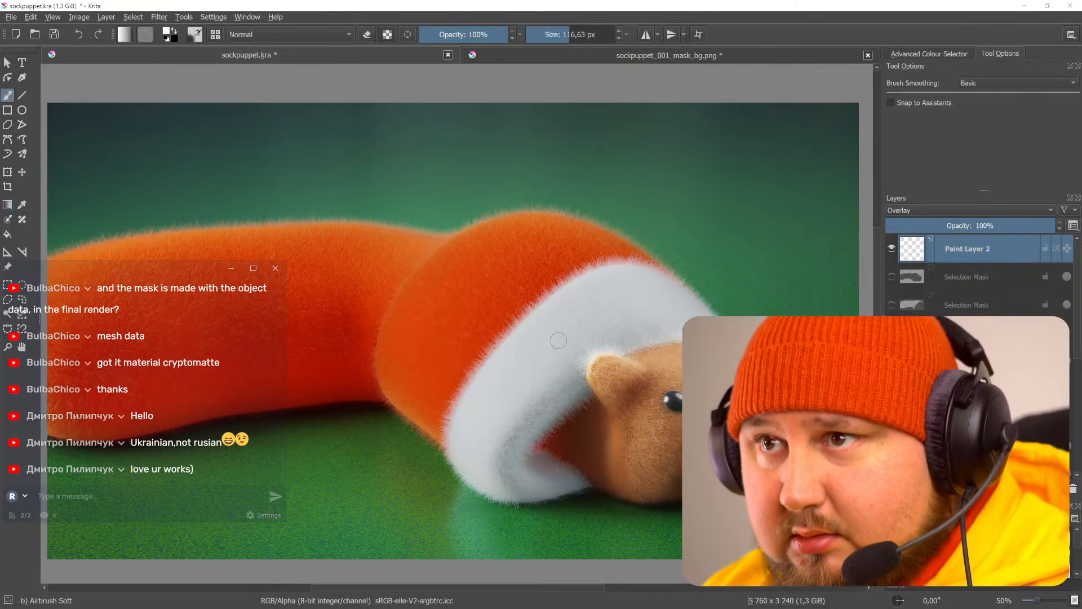
{"action": "left_click_drag", "start_coordinate": [543, 351], "coordinate": [642, 351], "text": "shift"}
{"action": "left_click_drag", "start_coordinate": [251, 172], "coordinate": [251, 172], "text": "shift"}
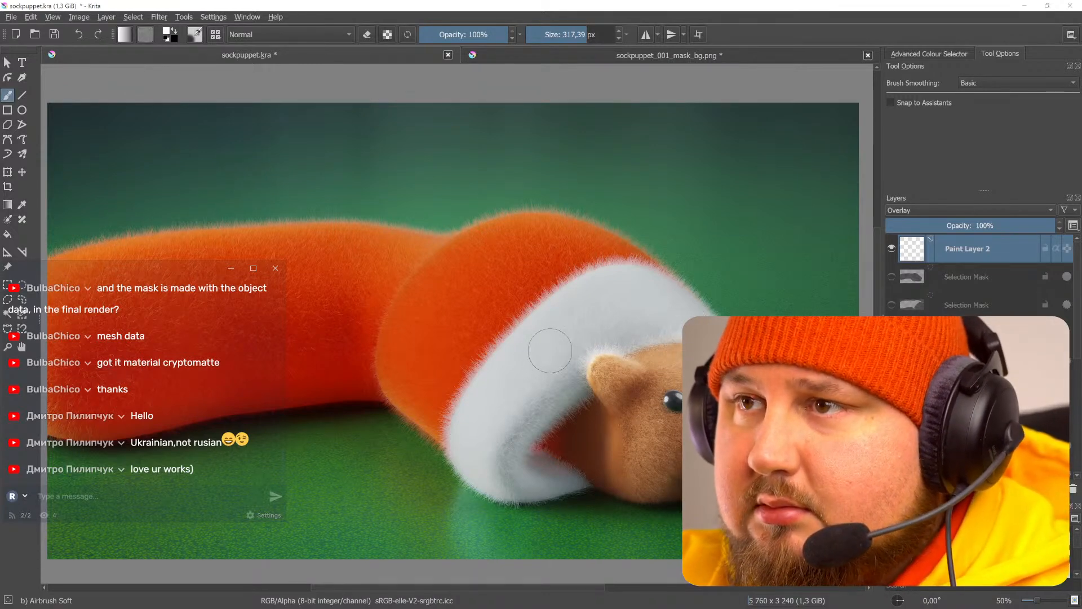
{"action": "left_click_drag", "start_coordinate": [555, 341], "coordinate": [601, 341], "text": "shift"}
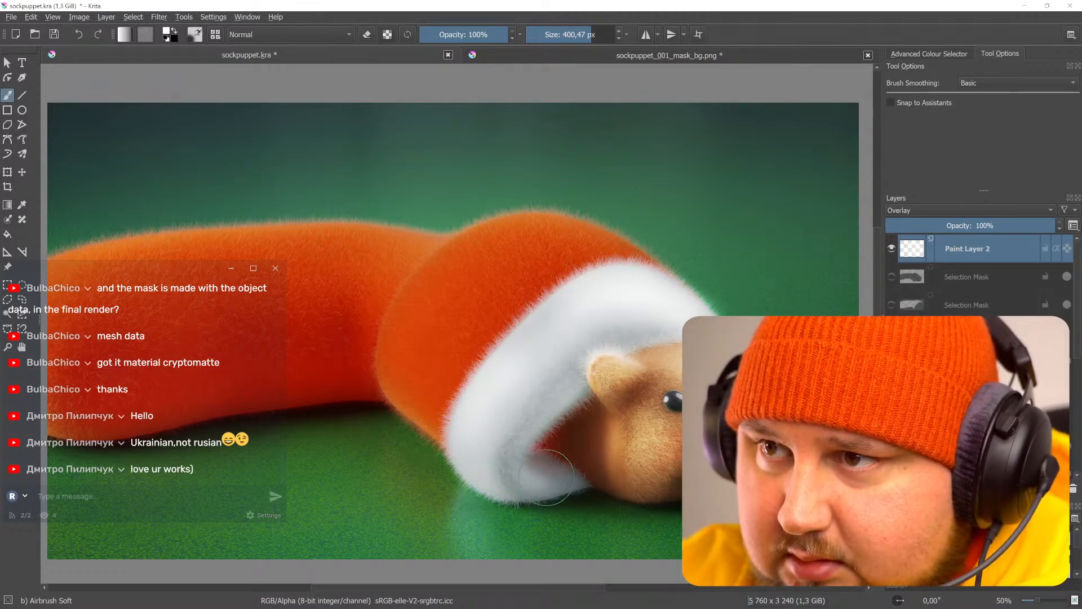
{"action": "mouse_move", "coordinate": [502, 414]}
{"action": "middle_mouse_down"}
{"action": "mouse_move", "coordinate": [630, 425]}
{"action": "mouse_move", "coordinate": [652, 438]}
{"action": "middle_mouse_up"}
{"action": "mouse_move", "coordinate": [576, 310]}
{"action": "left_mouse_down"}
{"action": "mouse_move", "coordinate": [599, 293]}
{"action": "mouse_move", "coordinate": [694, 279]}
{"action": "mouse_move", "coordinate": [649, 257]}
{"action": "mouse_move", "coordinate": [715, 259]}
{"action": "mouse_move", "coordinate": [736, 285]}
{"action": "left_mouse_up"}
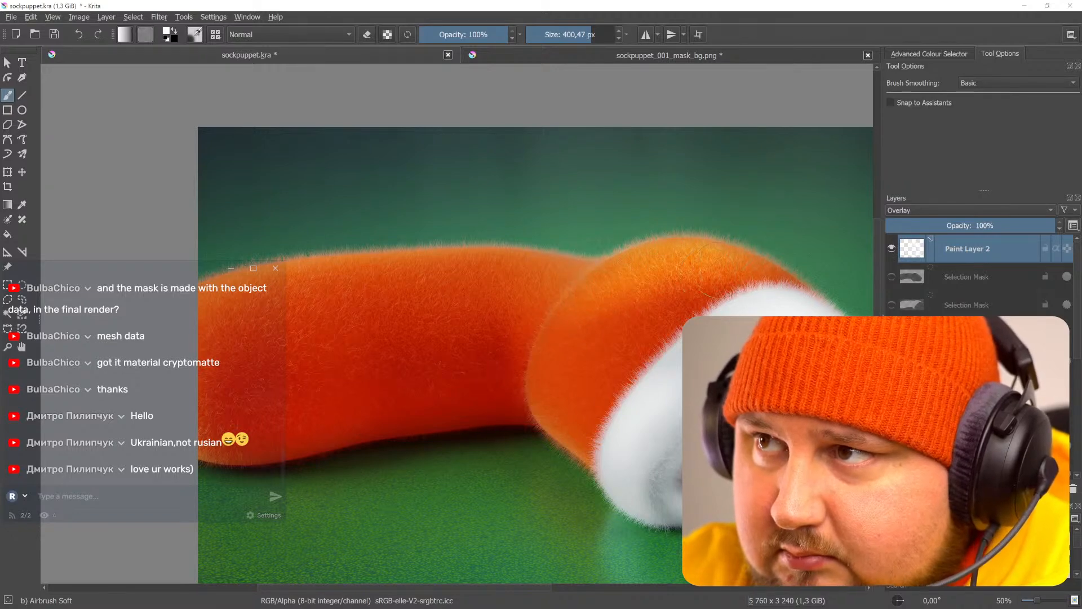
- Paint white highlights along the upper edge of the long orange sock body with the soft airbrush
{"action": "middle_click_drag", "start_coordinate": [553, 302], "coordinate": [718, 315]}
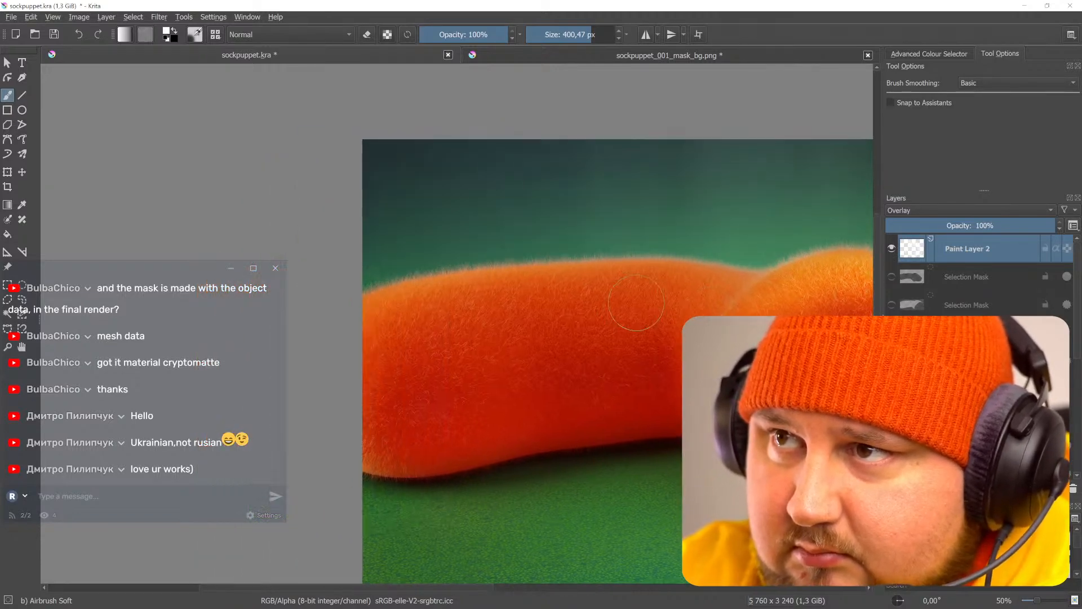
{"action": "mouse_move", "coordinate": [382, 320]}
{"action": "left_mouse_down"}
{"action": "mouse_move", "coordinate": [566, 280]}
{"action": "mouse_move", "coordinate": [612, 289]}
{"action": "left_mouse_up"}
{"action": "mouse_move", "coordinate": [533, 305]}
{"action": "left_mouse_down"}
{"action": "mouse_move", "coordinate": [556, 291]}
{"action": "mouse_move", "coordinate": [562, 308]}
{"action": "mouse_move", "coordinate": [668, 311]}
{"action": "mouse_move", "coordinate": [684, 287]}
{"action": "mouse_move", "coordinate": [722, 284]}
{"action": "left_mouse_up"}
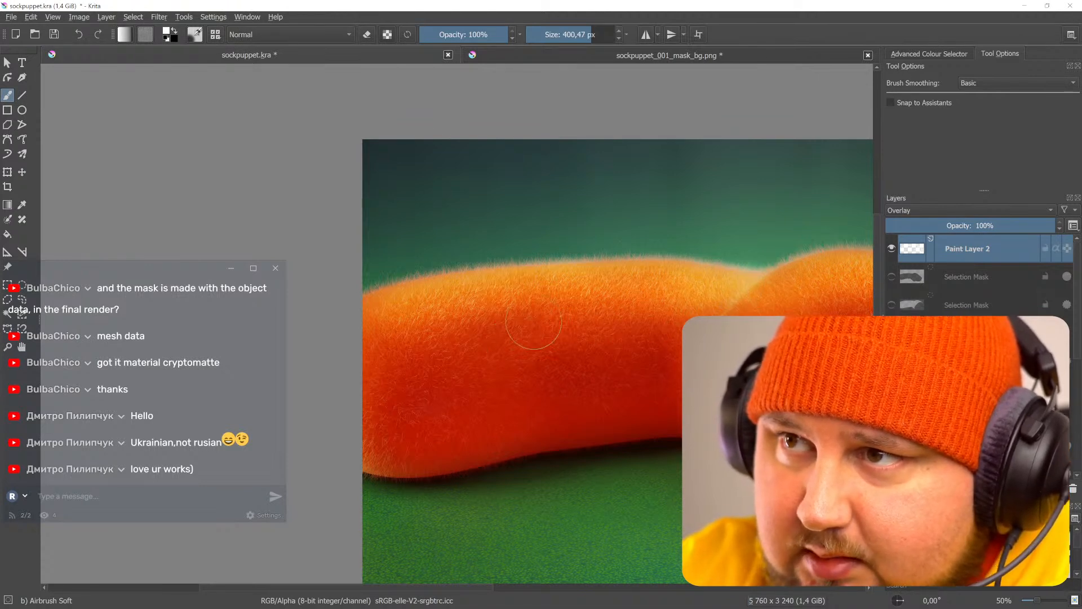
{"action": "left_click_drag", "start_coordinate": [399, 335], "coordinate": [370, 307]}
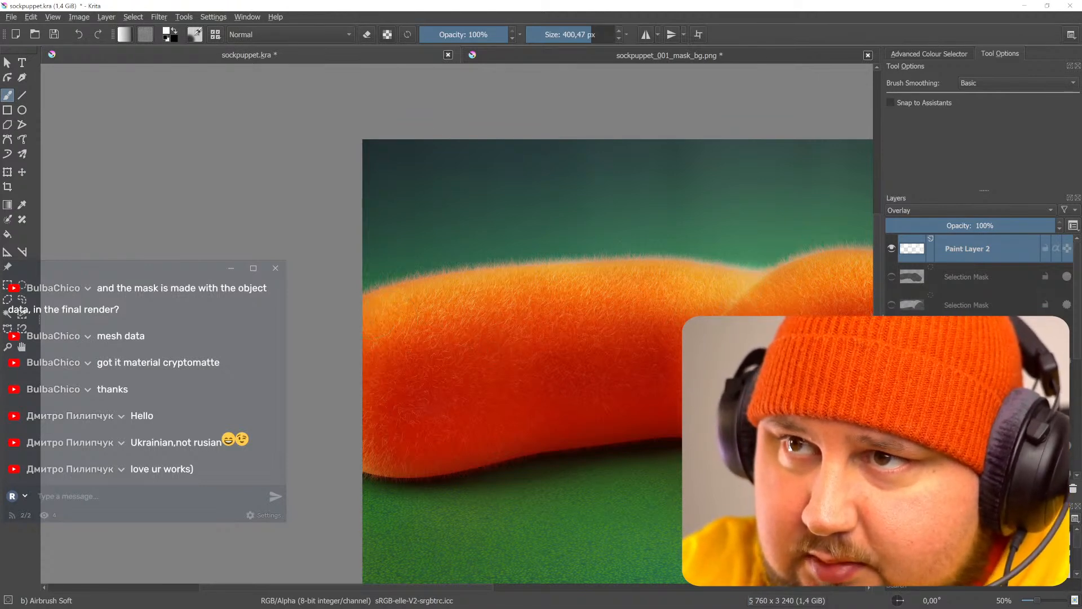
{"action": "middle_click_drag", "start_coordinate": [717, 394], "coordinate": [499, 388]}
{"action": "middle_click_drag", "start_coordinate": [651, 372], "coordinate": [602, 386]}
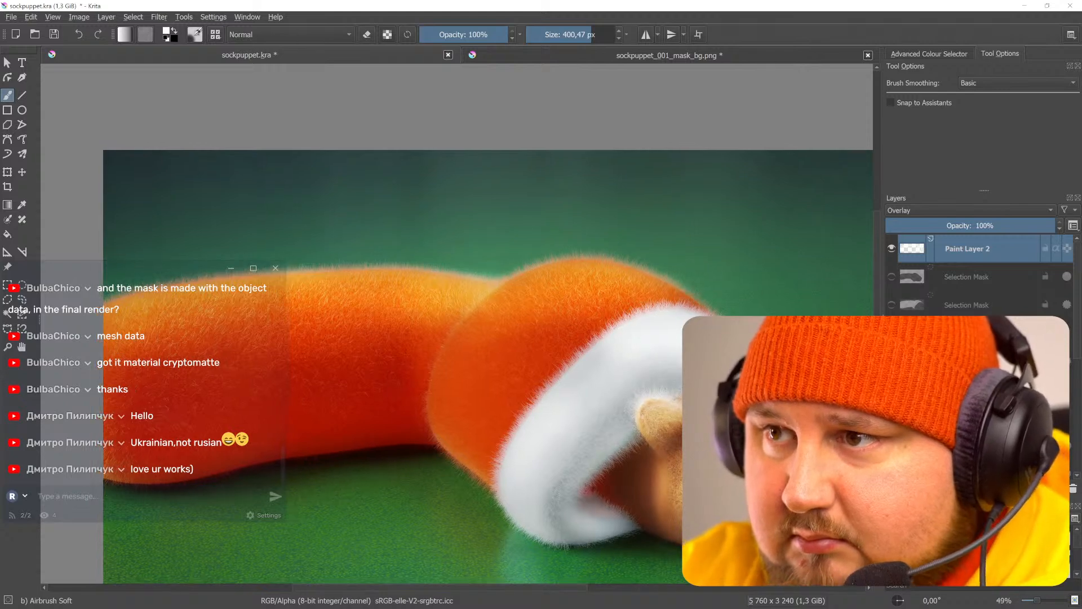
{"action": "scroll", "coordinate": [669, 442], "scroll_direction": "down", "scroll_amount": 2}
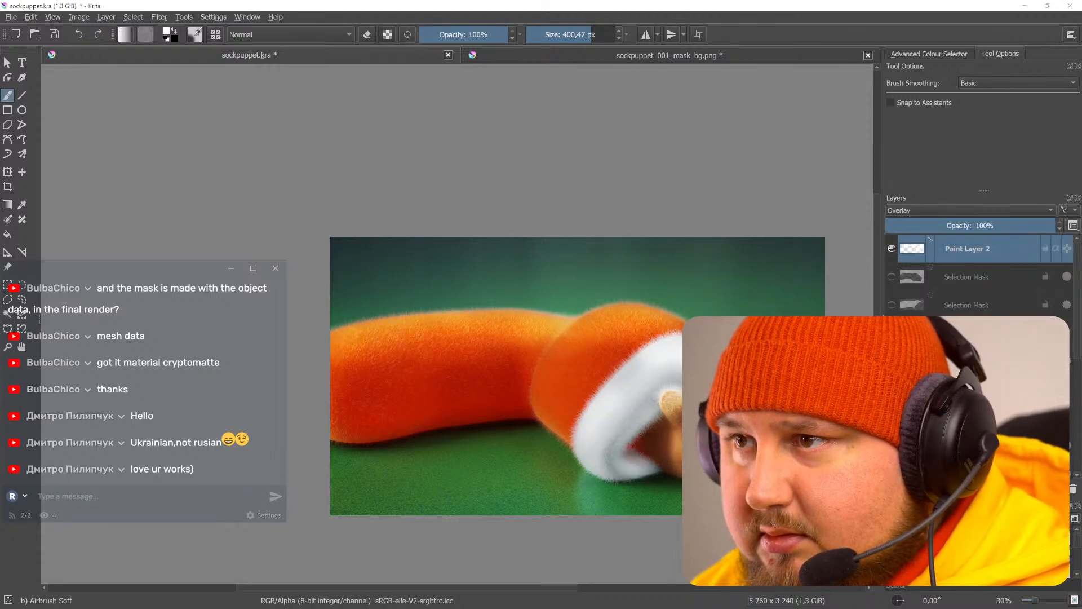
- Set Paint Layer 2's opacity to 58%, toggling its visibility to compare the image with and without the highlights
{"action": "left_click_drag", "start_coordinate": [986, 225], "coordinate": [969, 224]}
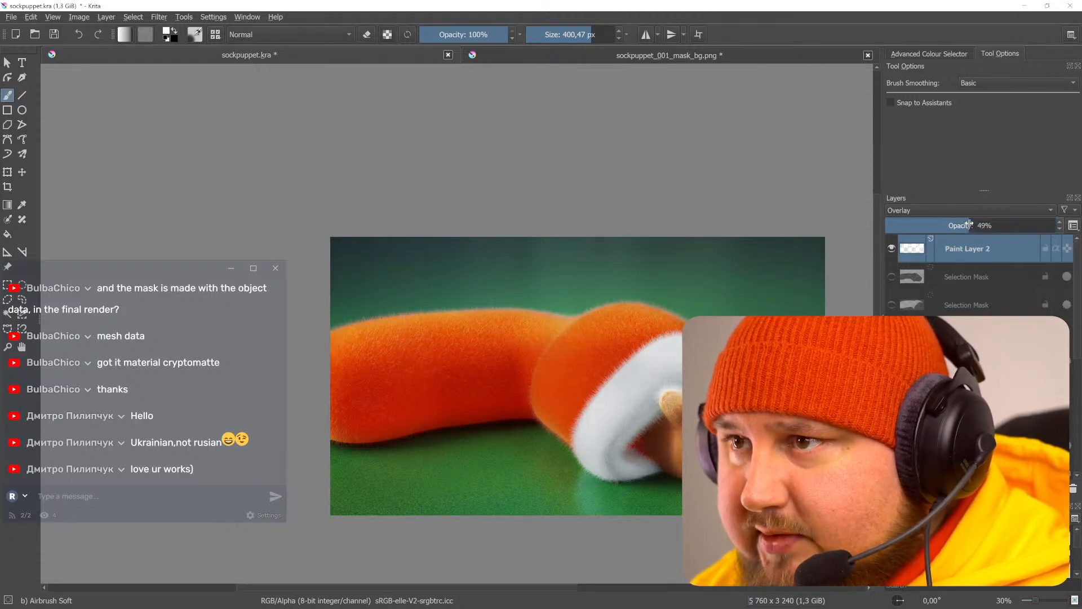
{"action": "left_click", "coordinate": [1005, 226]}
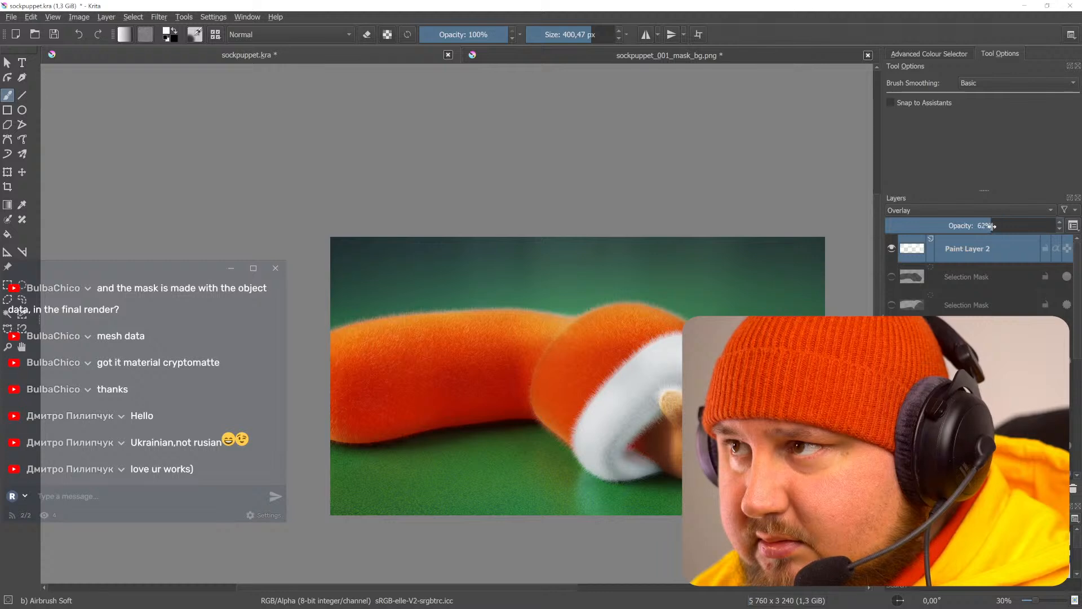
{"action": "left_click", "coordinate": [891, 249]}
{"action": "left_click", "coordinate": [891, 249]}
{"action": "left_click", "coordinate": [891, 250]}
{"action": "left_click", "coordinate": [890, 250]}
{"action": "left_click", "coordinate": [985, 224]}
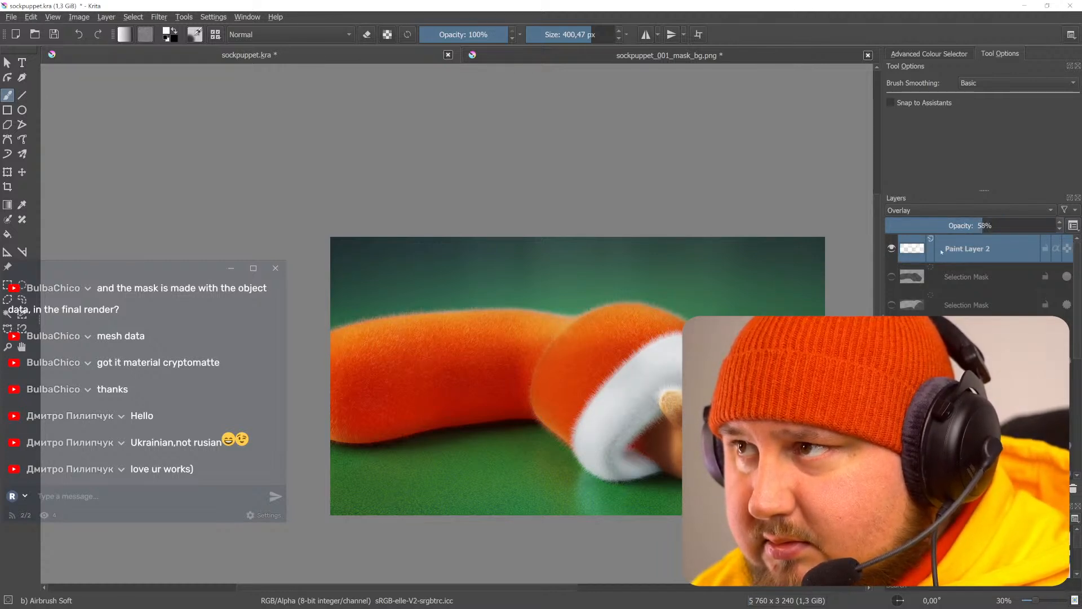
{"action": "left_click", "coordinate": [891, 249]}
{"action": "left_click", "coordinate": [891, 249]}
{"action": "left_click", "coordinate": [892, 249]}
{"action": "left_click", "coordinate": [891, 249]}
{"action": "left_click", "coordinate": [891, 249]}
{"action": "left_click", "coordinate": [891, 248]}
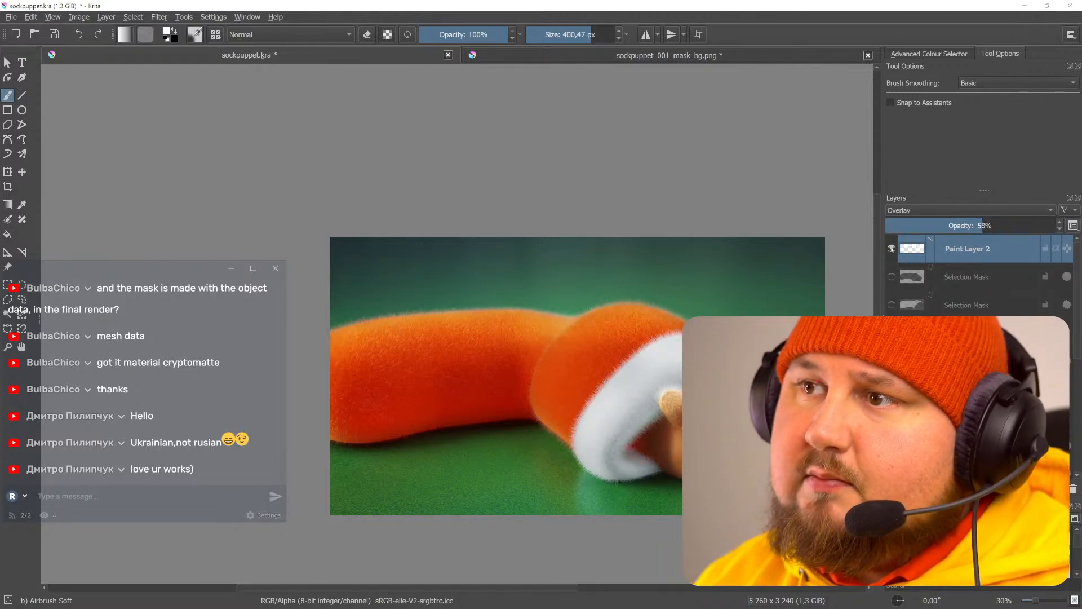
- Duplicate the background layer, move the copy to the top of the layer stack, and compare it with the composite below
{"action": "scroll", "coordinate": [959, 282], "scroll_direction": "down", "scroll_amount": 2}
{"action": "left_click", "coordinate": [981, 465]}
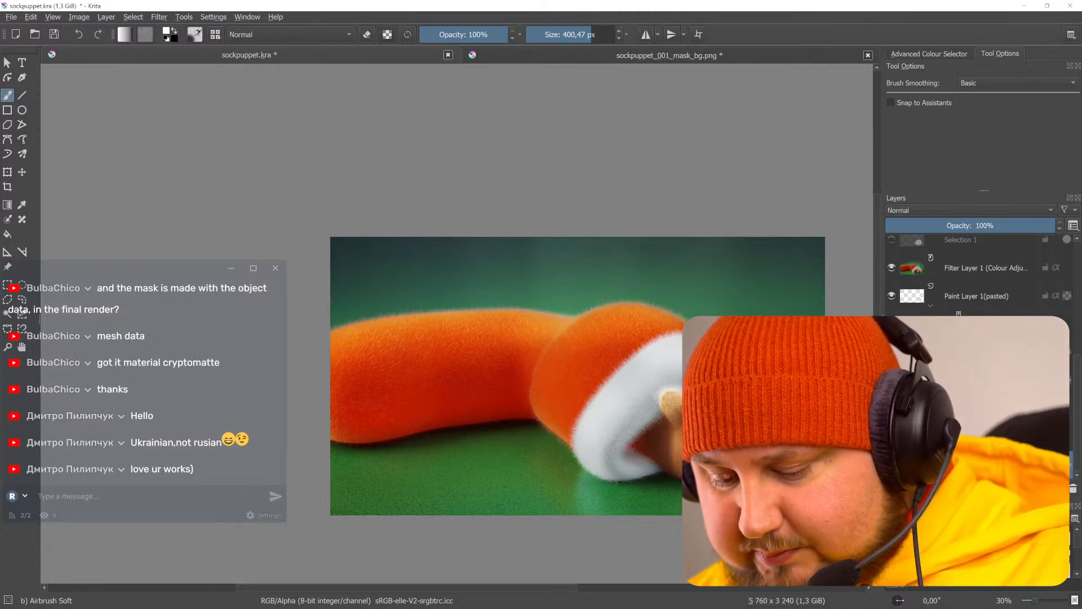
{"action": "mouse_move", "coordinate": [981, 465]}
{"action": "left_mouse_down"}
{"action": "mouse_move", "coordinate": [1012, 389]}
{"action": "mouse_move", "coordinate": [1015, 237]}
{"action": "mouse_move", "coordinate": [1018, 248]}
{"action": "left_mouse_up"}
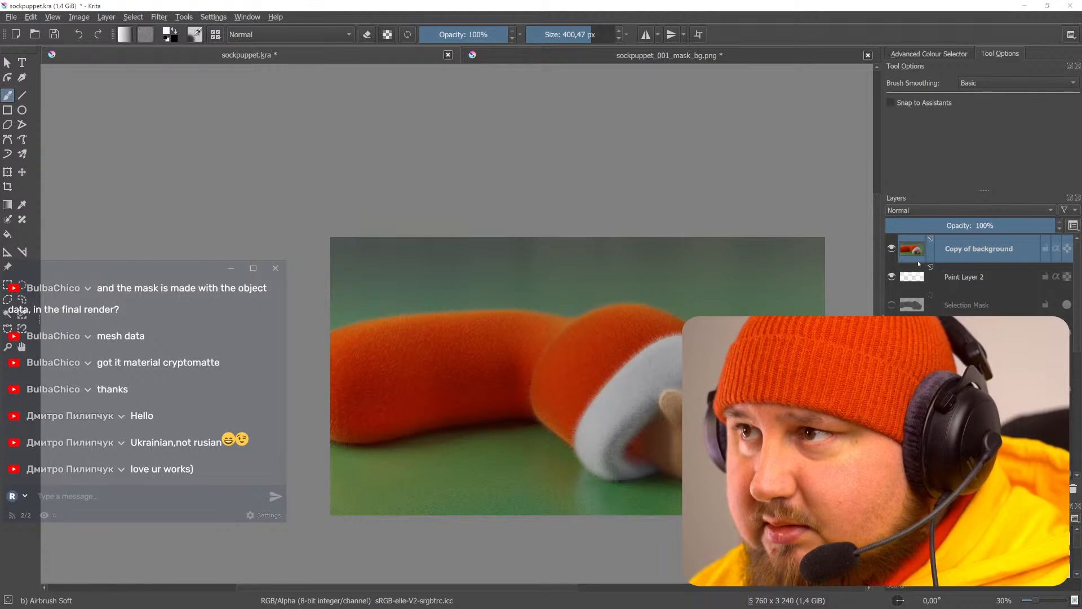
{"action": "left_click", "coordinate": [891, 249]}
{"action": "left_click", "coordinate": [892, 249]}
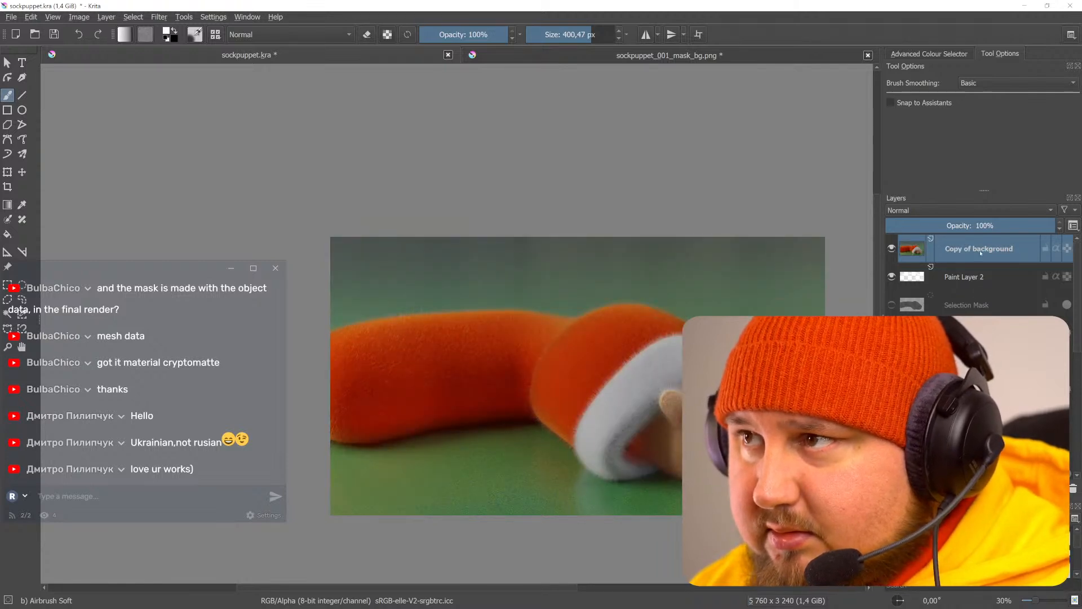
- Apply a Colour Adjustment S-curve to the background copy, with points near input 50, output 39 and input 153, output 191
{"action": "key", "text": "ctrl+m"}
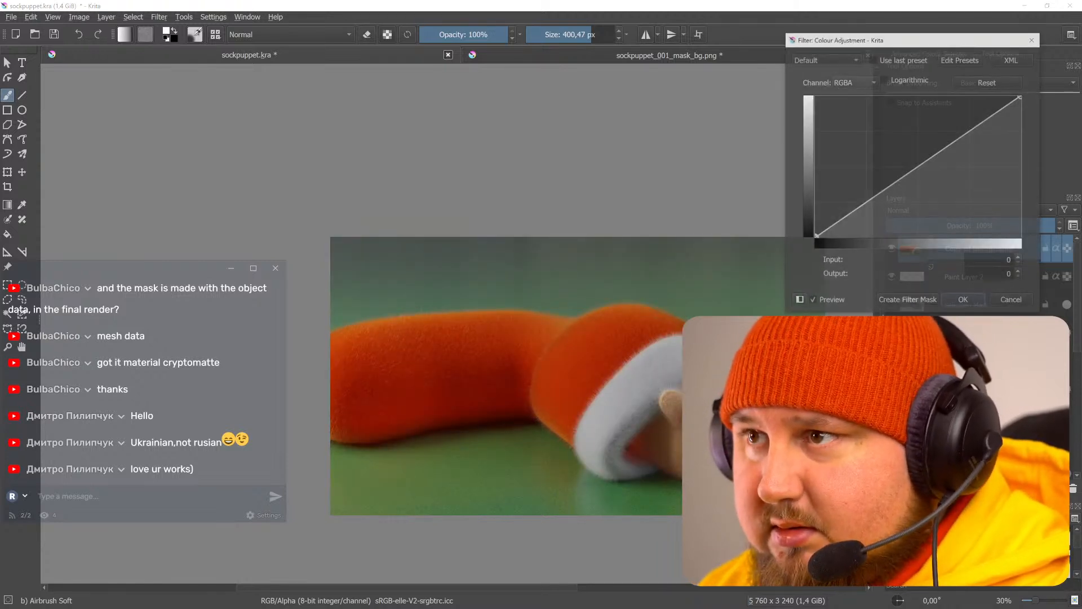
{"action": "left_click_drag", "start_coordinate": [855, 209], "coordinate": [855, 216]}
{"action": "left_click_drag", "start_coordinate": [959, 146], "coordinate": [940, 131]}
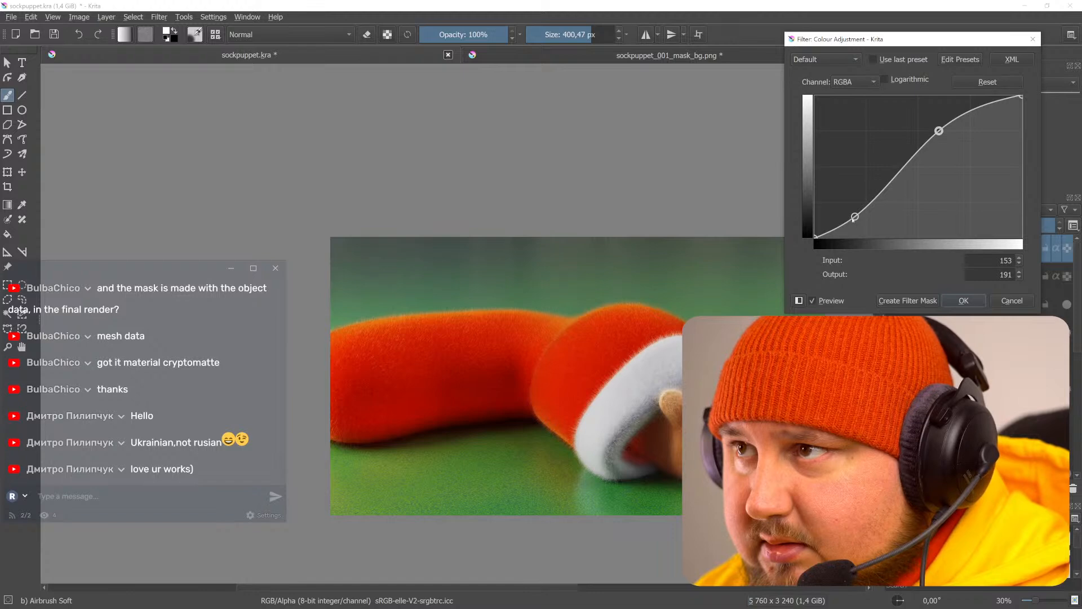
{"action": "left_click", "coordinate": [855, 216]}
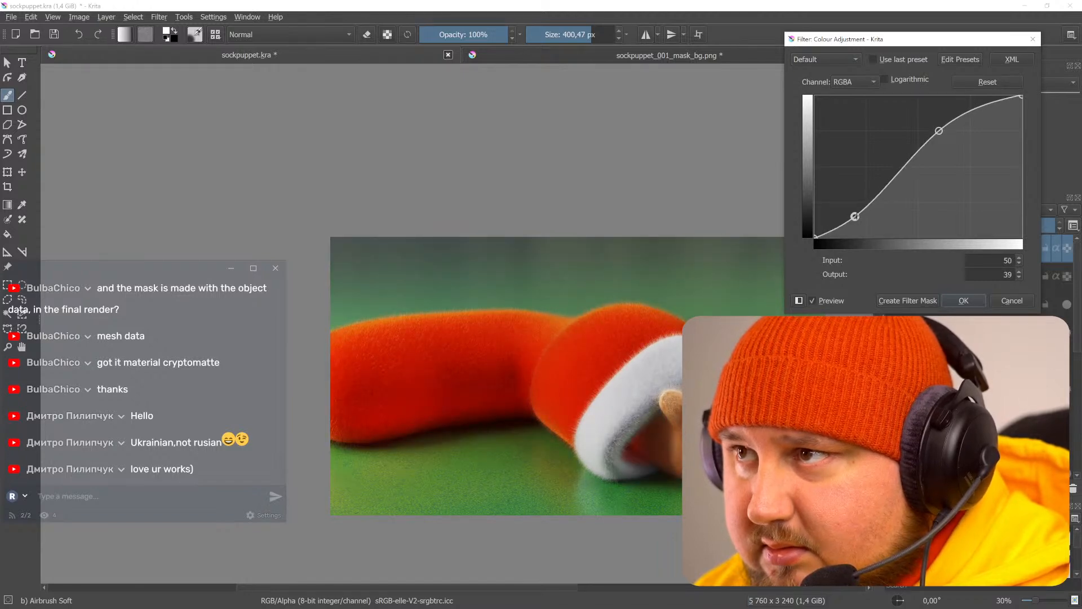
{"action": "left_click_drag", "start_coordinate": [856, 216], "coordinate": [854, 215]}
{"action": "left_click", "coordinate": [965, 301]}
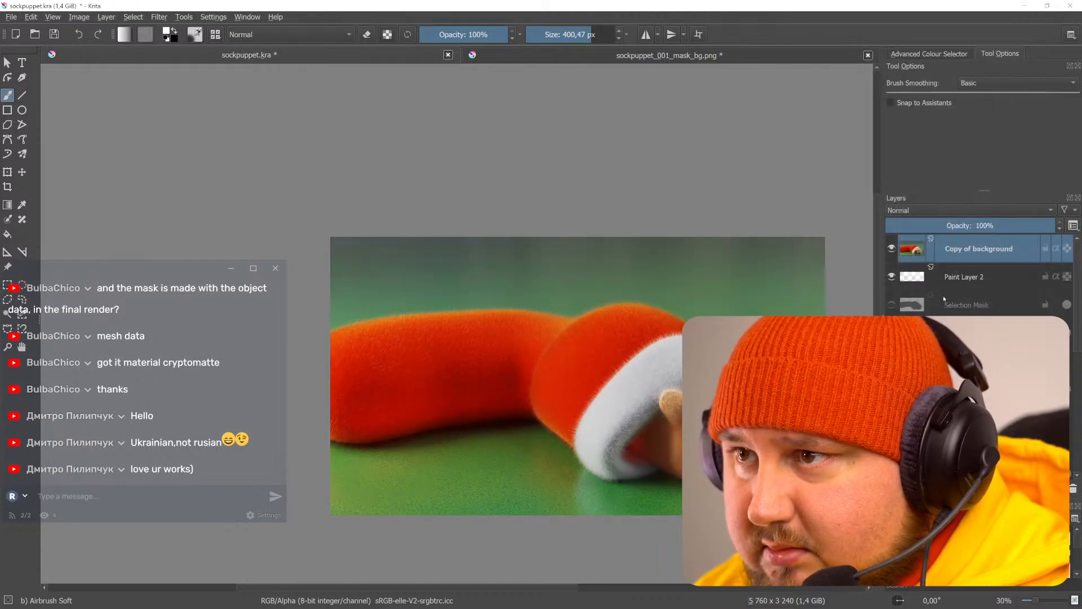
- Apply an HSV/HSL adjustment to the background copy with hue 1, saturation 7 and lightness 5
{"action": "key", "text": "ctrl+u"}
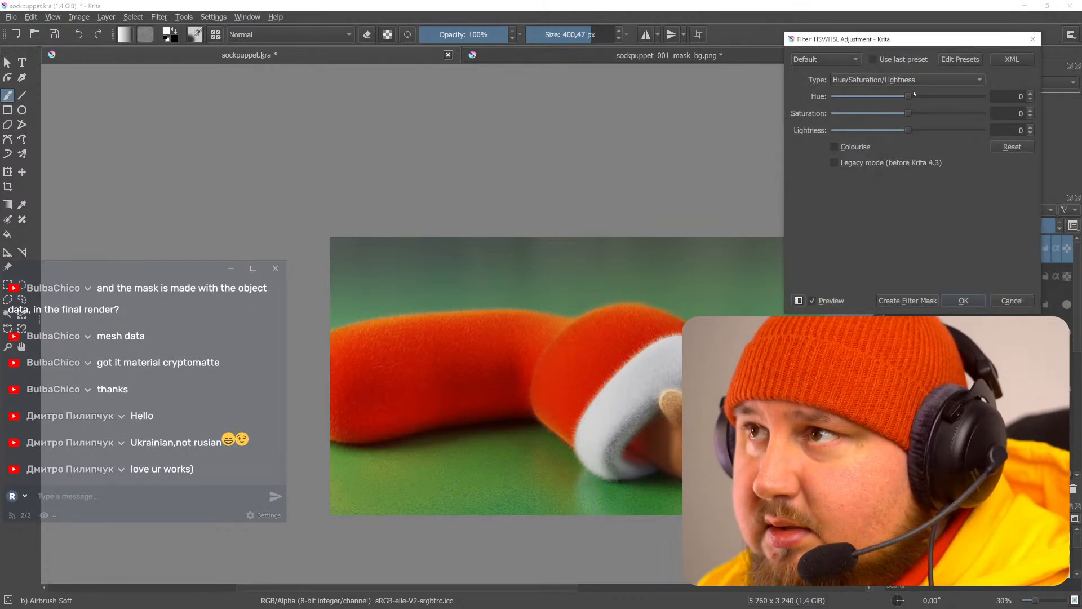
{"action": "mouse_move", "coordinate": [921, 115]}
{"action": "left_mouse_down"}
{"action": "mouse_move", "coordinate": [934, 118]}
{"action": "mouse_move", "coordinate": [916, 116]}
{"action": "left_mouse_up"}
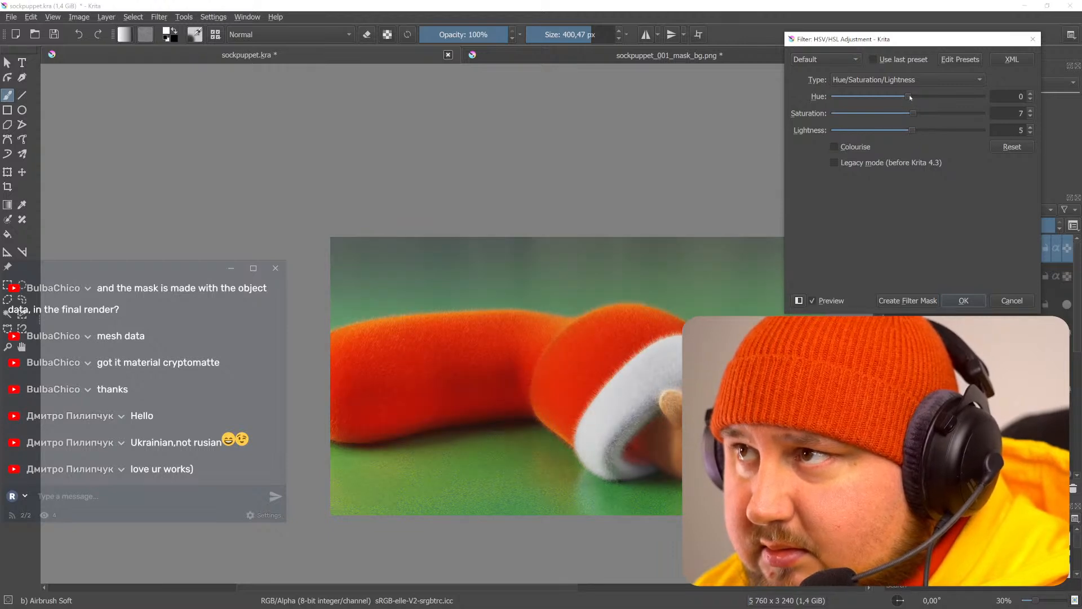
{"action": "left_click_drag", "start_coordinate": [906, 96], "coordinate": [904, 97]}
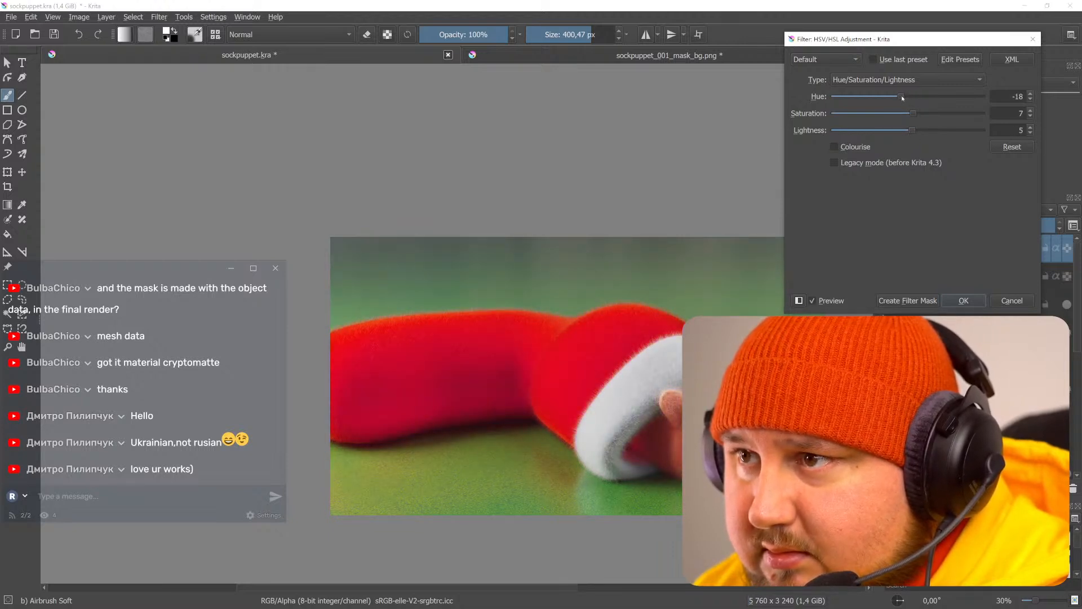
{"action": "left_click_drag", "start_coordinate": [906, 96], "coordinate": [909, 96]}
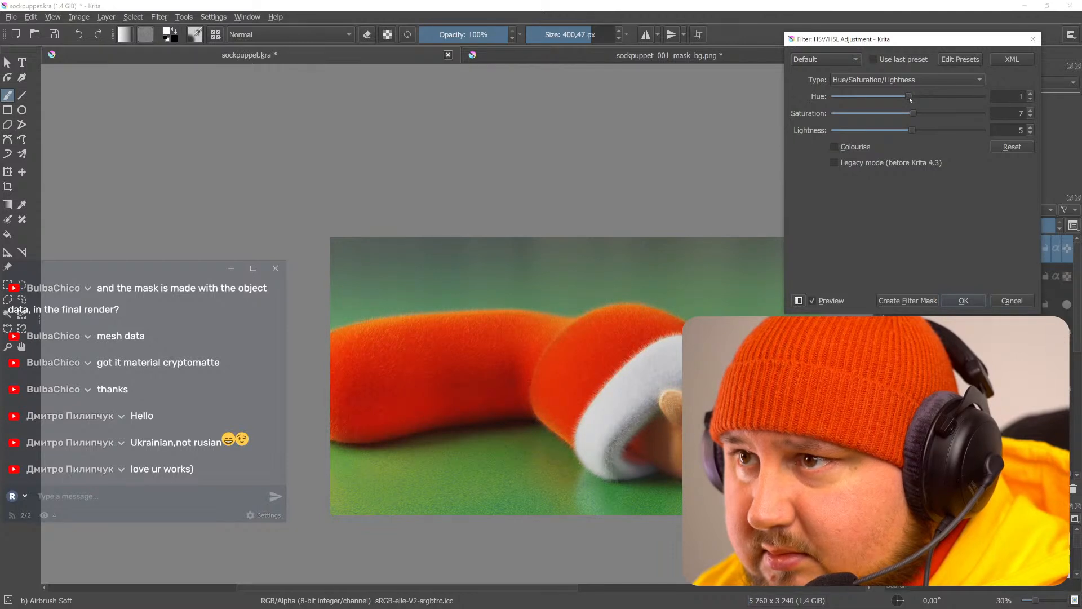
{"action": "left_click", "coordinate": [964, 301]}
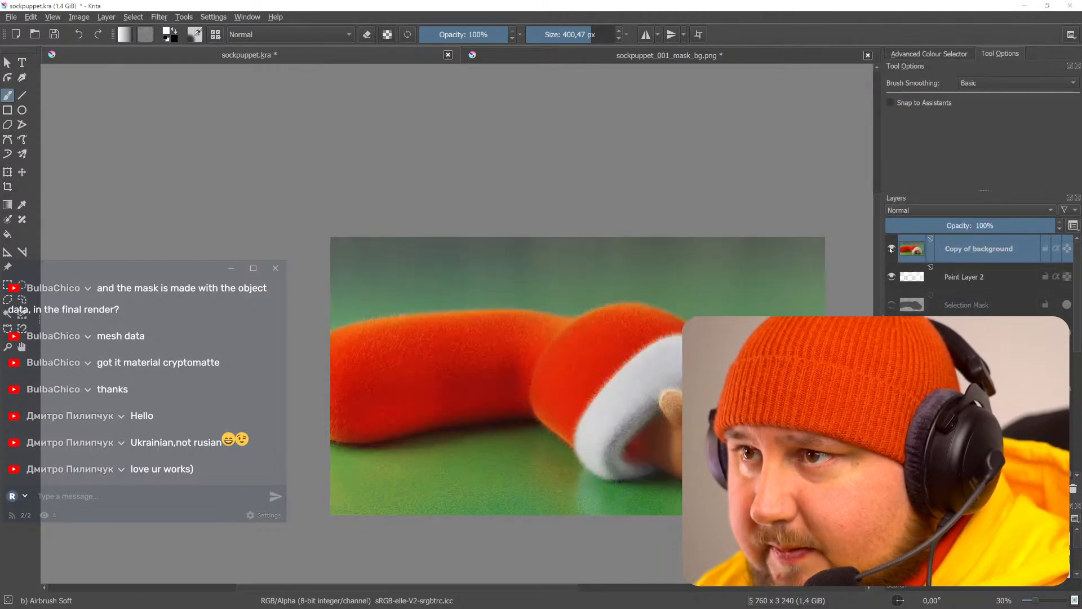
- Open the Unsharp Mask filter on the background copy and preview radius 2.00 and amount 3.00 on the ferret's fur
{"action": "left_click", "coordinate": [218, 19]}
{"action": "mouse_move", "coordinate": [213, 18]}
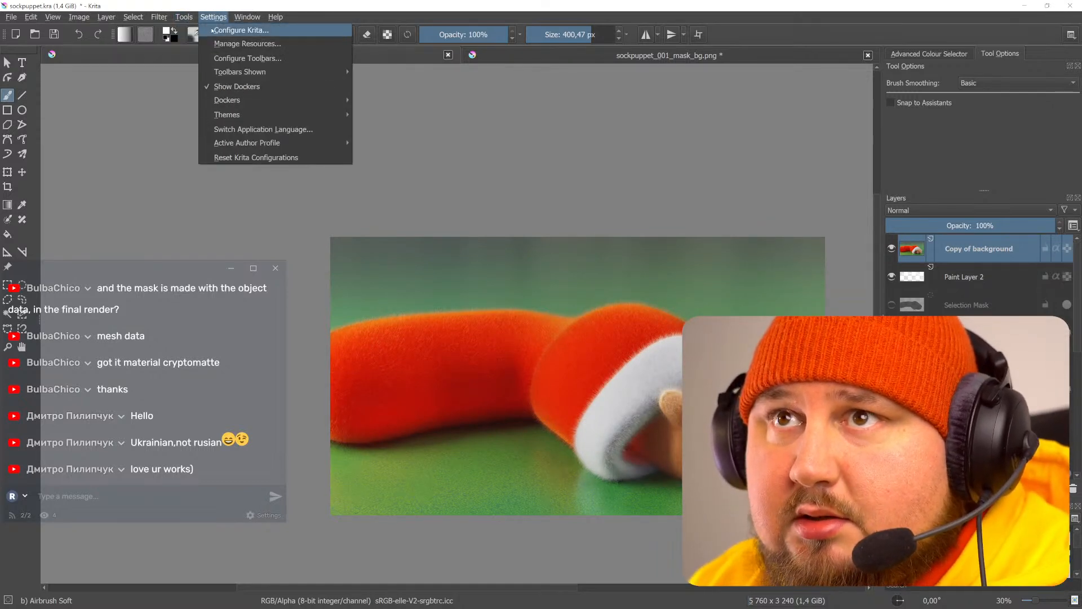
{"action": "left_click", "coordinate": [159, 17]}
{"action": "mouse_move", "coordinate": [207, 113]}
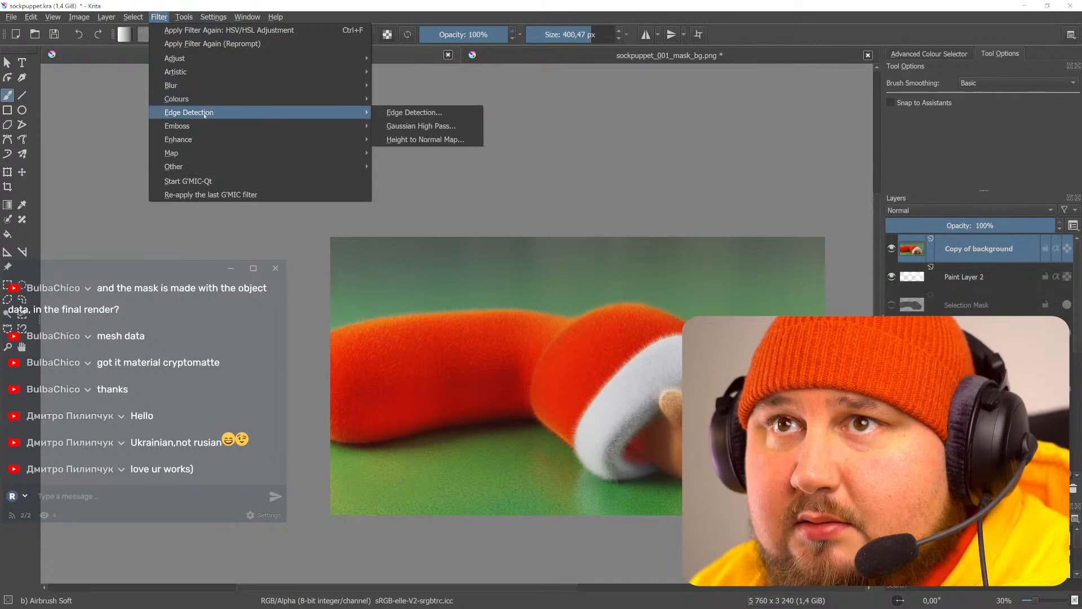
{"action": "mouse_move", "coordinate": [186, 139]}
{"action": "left_click", "coordinate": [426, 179]}
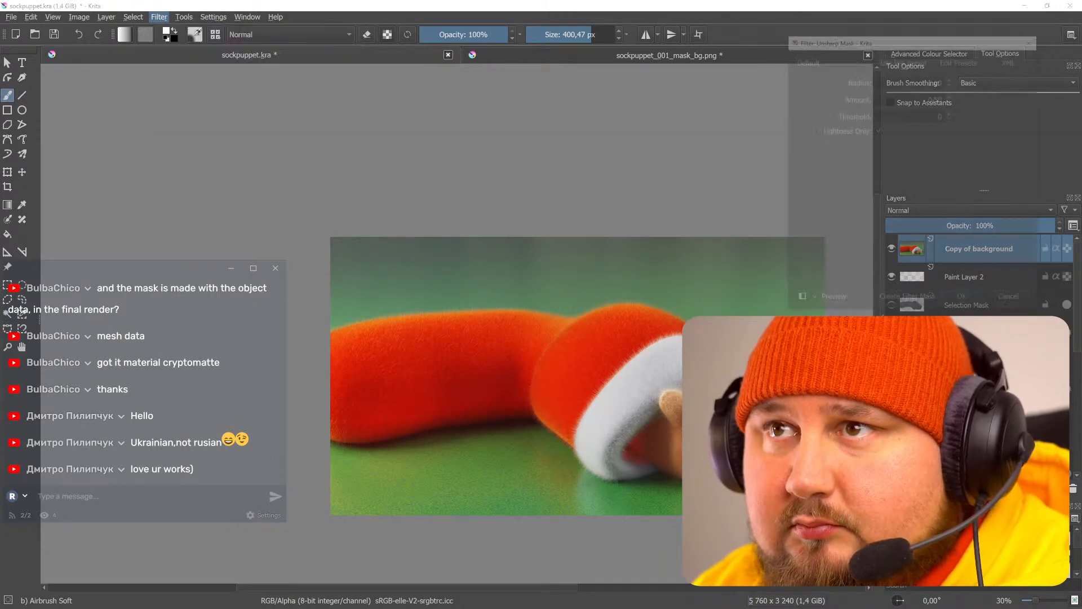
{"action": "left_click_drag", "start_coordinate": [908, 45], "coordinate": [825, 71]}
{"action": "left_click", "coordinate": [846, 107]}
{"action": "scroll", "coordinate": [681, 398], "scroll_direction": "up", "scroll_amount": 5}
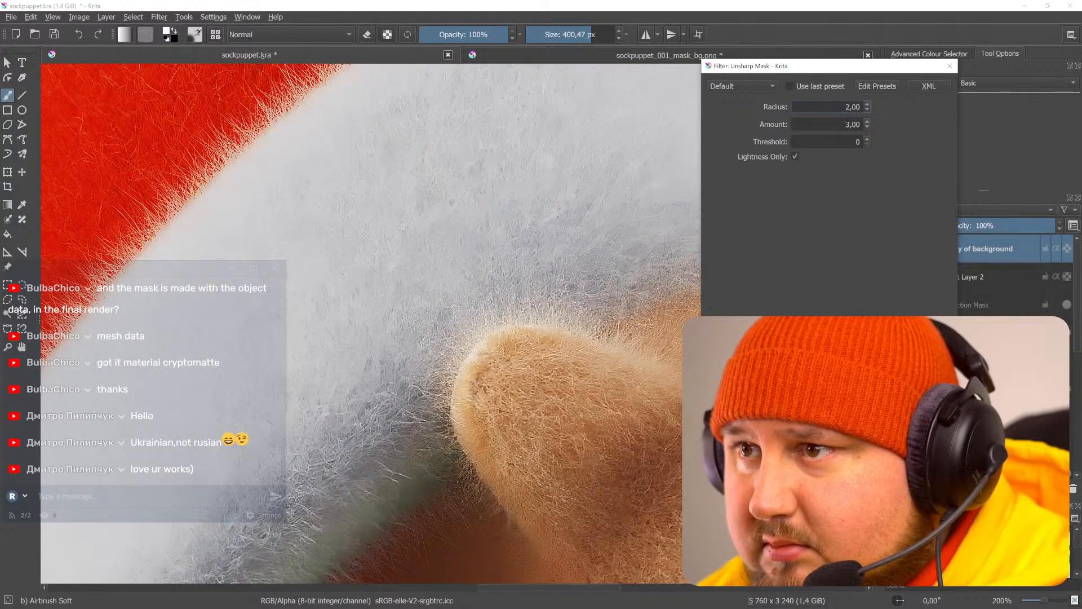
{"action": "middle_click_drag", "start_coordinate": [722, 487], "coordinate": [463, 267]}
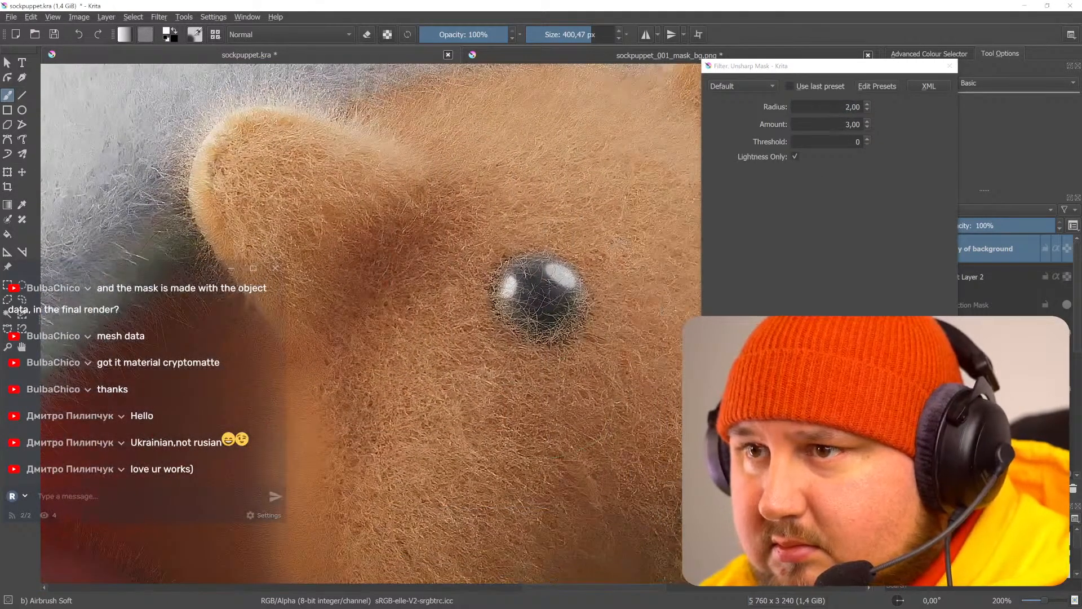
{"action": "scroll", "coordinate": [522, 357], "scroll_direction": "down", "scroll_amount": 2}
{"action": "scroll", "coordinate": [522, 358], "scroll_direction": "up", "scroll_amount": 1}
{"action": "middle_click_drag", "start_coordinate": [522, 357], "coordinate": [591, 399]}
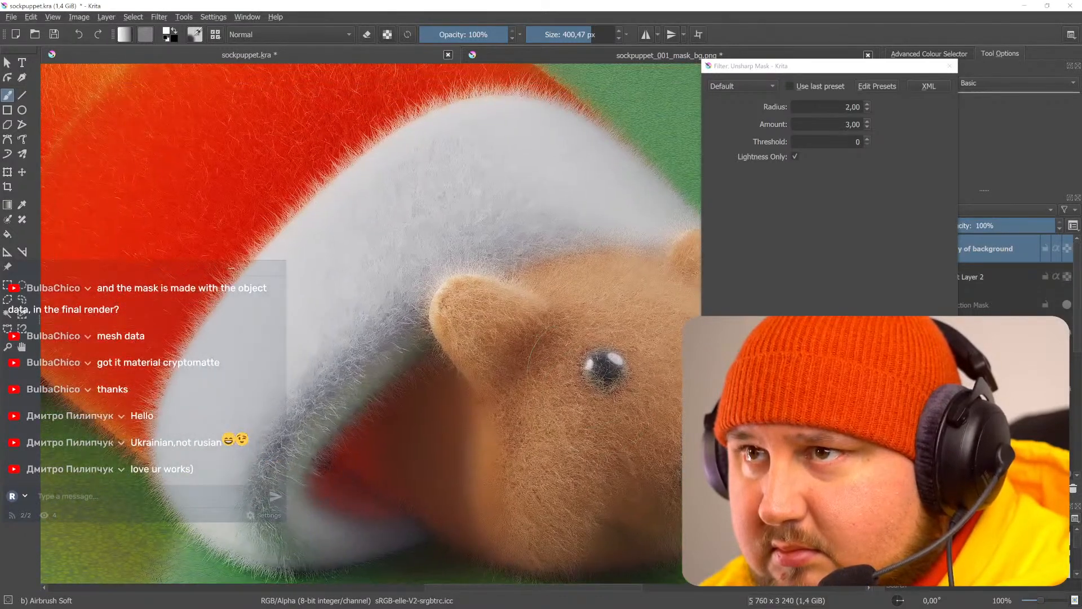
- Set the Unsharp Mask radius to 0.30 and amount to 11.00, check the fur detail and apply the filter
{"action": "double_click", "coordinate": [849, 107]}
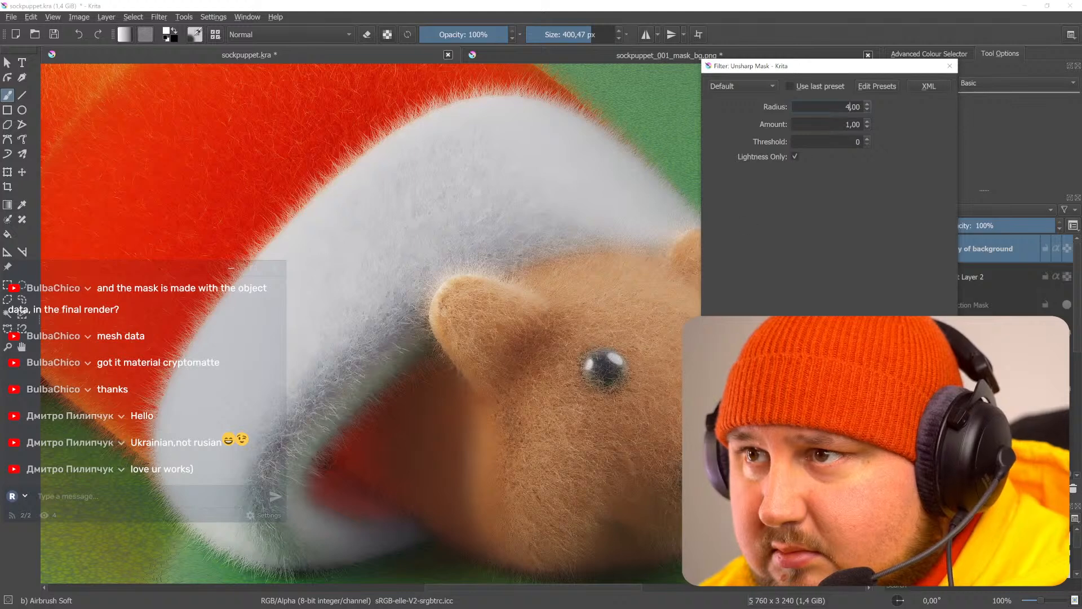
{"action": "scroll", "coordinate": [623, 394], "scroll_direction": "up", "scroll_amount": 3}
{"action": "scroll", "coordinate": [624, 389], "scroll_direction": "down", "scroll_amount": 3}
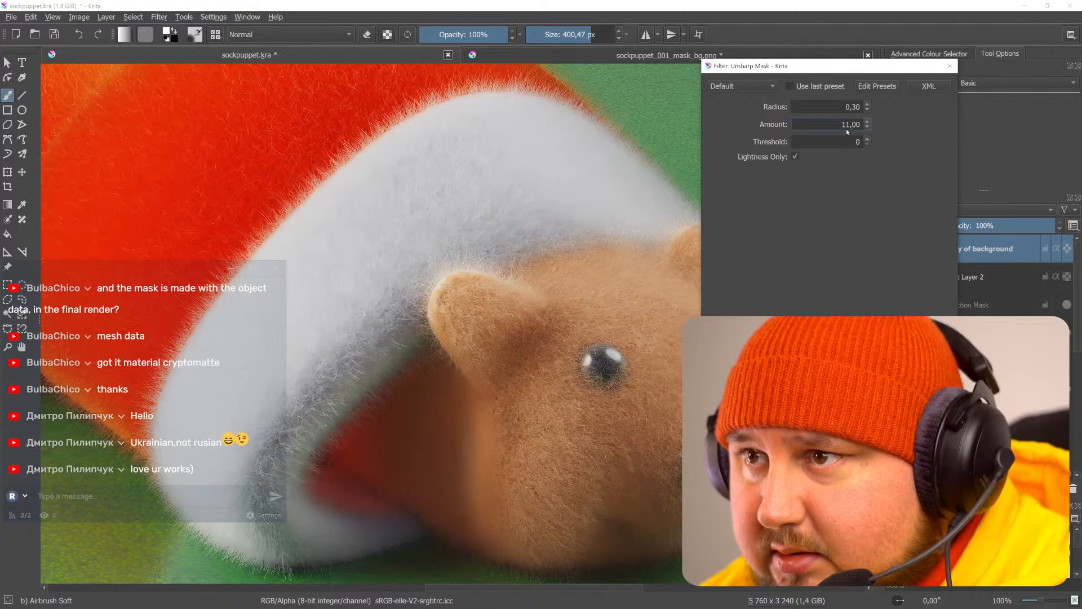
{"action": "scroll", "coordinate": [648, 389], "scroll_direction": "up", "scroll_amount": 3}
{"action": "scroll", "coordinate": [620, 338], "scroll_direction": "down", "scroll_amount": 5}
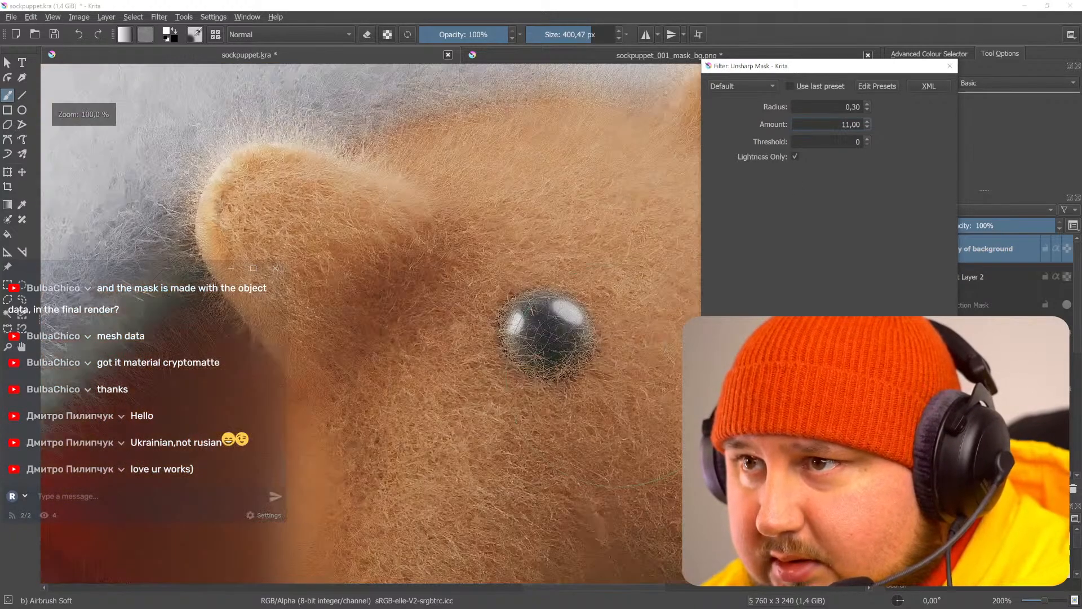
{"action": "scroll", "coordinate": [447, 302], "scroll_direction": "up", "scroll_amount": 3}
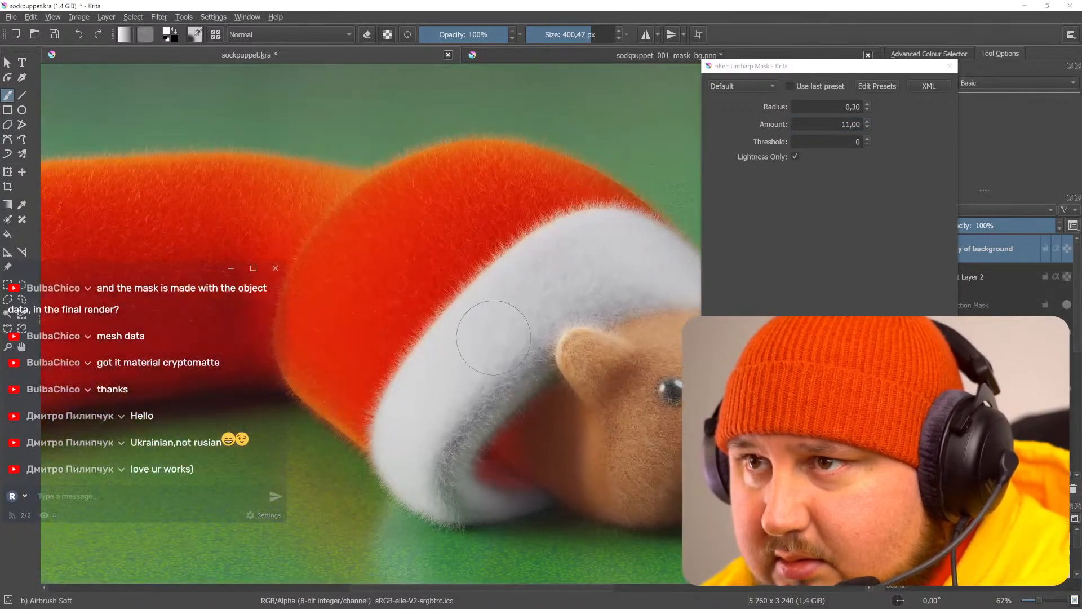
{"action": "left_click", "coordinate": [878, 333]}
- Toggle the background copy's visibility to compare the fur detail along the hat's white trim with the composite below
{"action": "left_click", "coordinate": [892, 247]}
{"action": "left_click", "coordinate": [892, 248]}
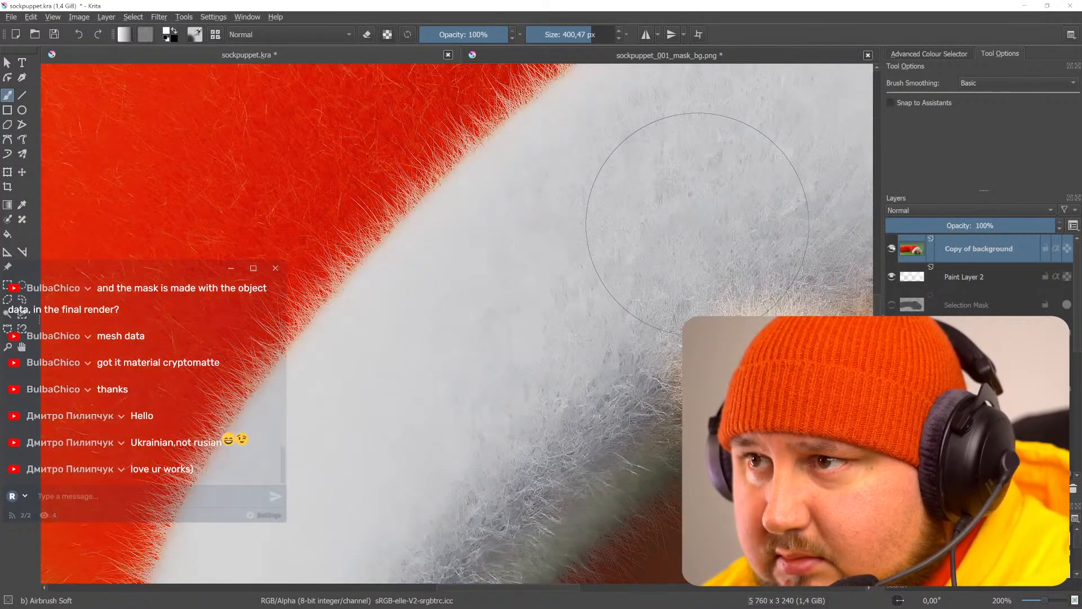
{"action": "left_click", "coordinate": [892, 248]}
{"action": "left_click", "coordinate": [893, 247]}
{"action": "left_click", "coordinate": [893, 247]}
{"action": "left_click", "coordinate": [892, 248]}
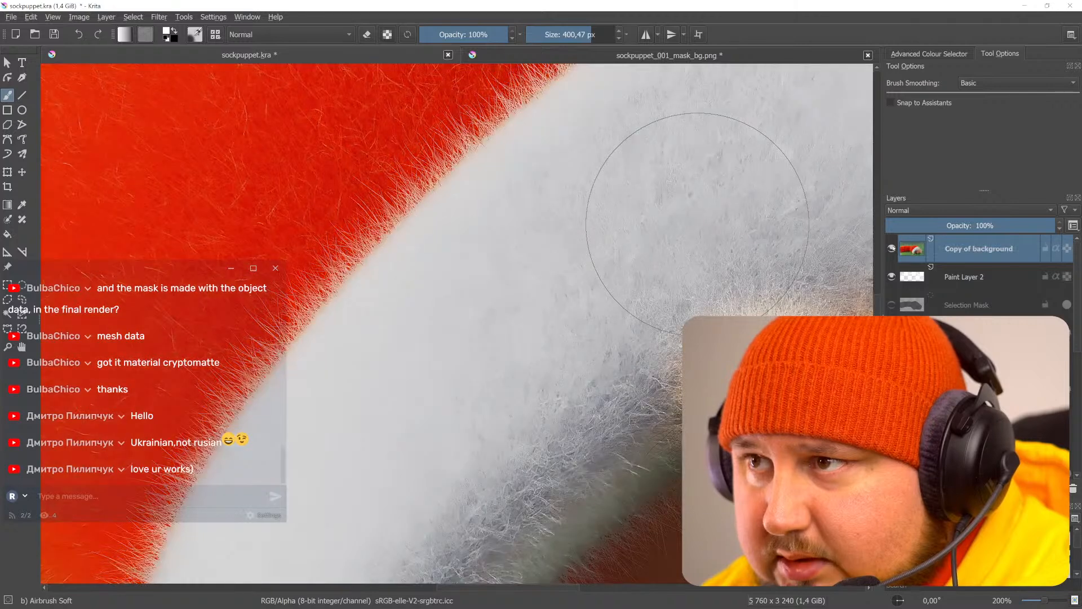
- Set the background copy's opacity to 52% and toggle its visibility to compare the whole picture
{"action": "scroll", "coordinate": [620, 259], "scroll_direction": "down", "scroll_amount": 5}
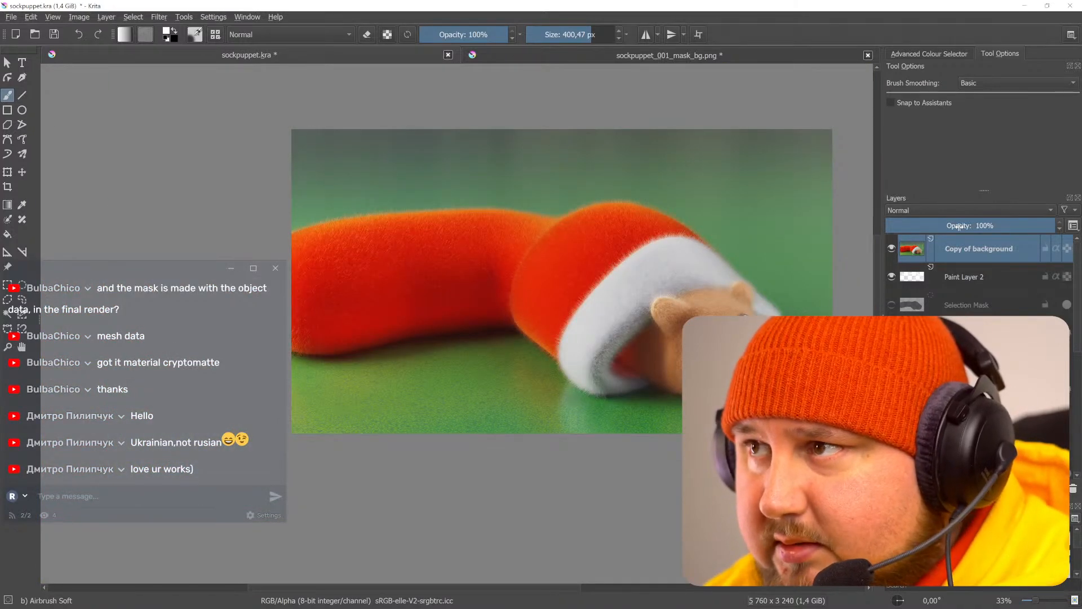
{"action": "left_click_drag", "start_coordinate": [970, 231], "coordinate": [960, 226]}
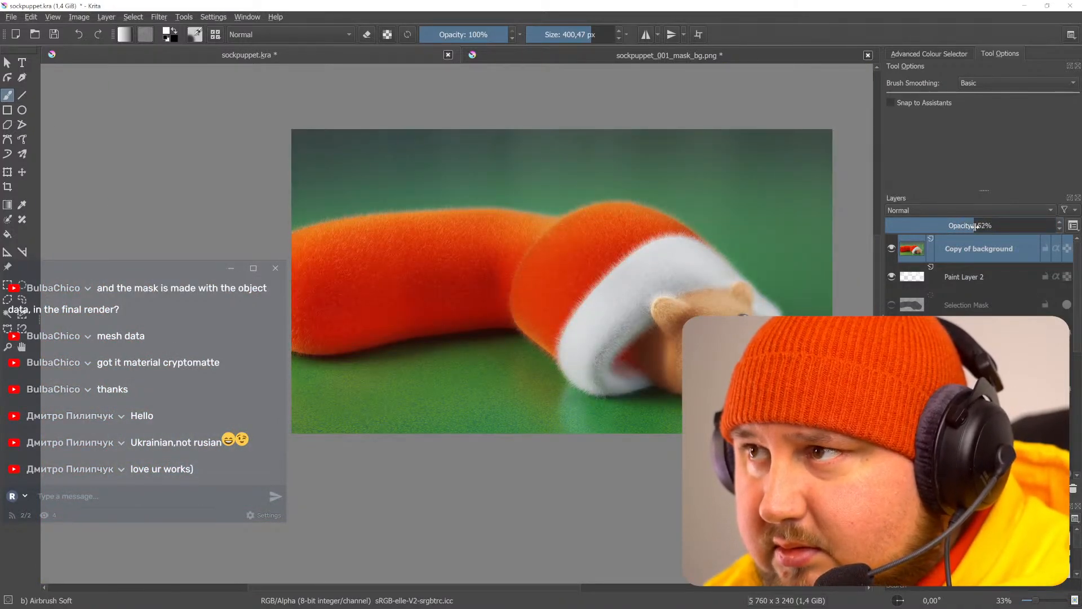
{"action": "left_click", "coordinate": [892, 247]}
{"action": "left_click", "coordinate": [892, 247]}
{"action": "left_click", "coordinate": [893, 247]}
{"action": "left_click", "coordinate": [893, 248]}
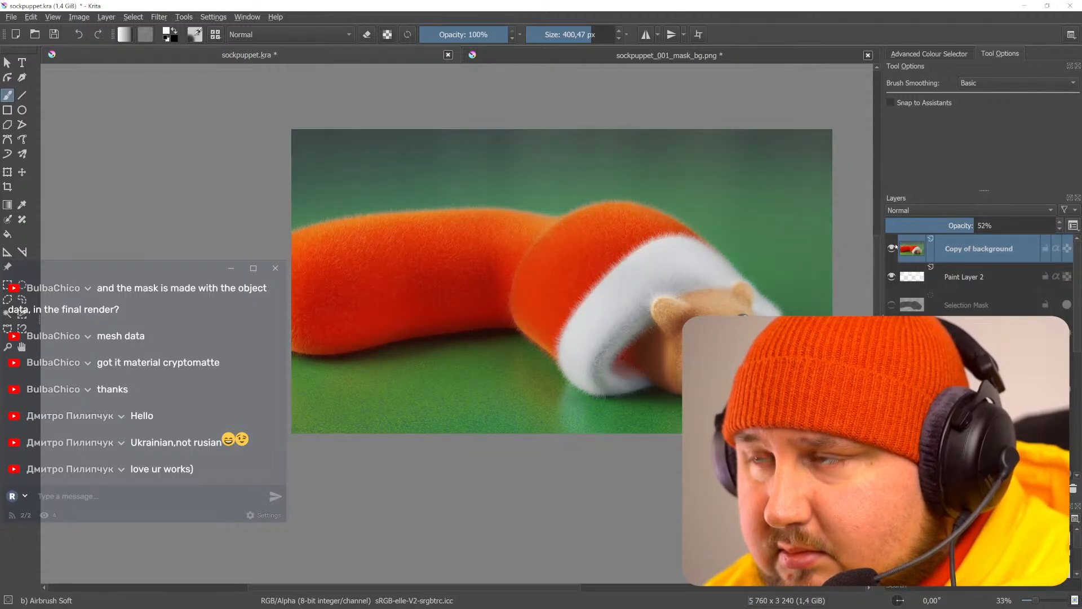
- Lower the background copy's opacity to 31% and compare the hat fur with and without it
{"action": "left_click_drag", "start_coordinate": [948, 225], "coordinate": [942, 225]}
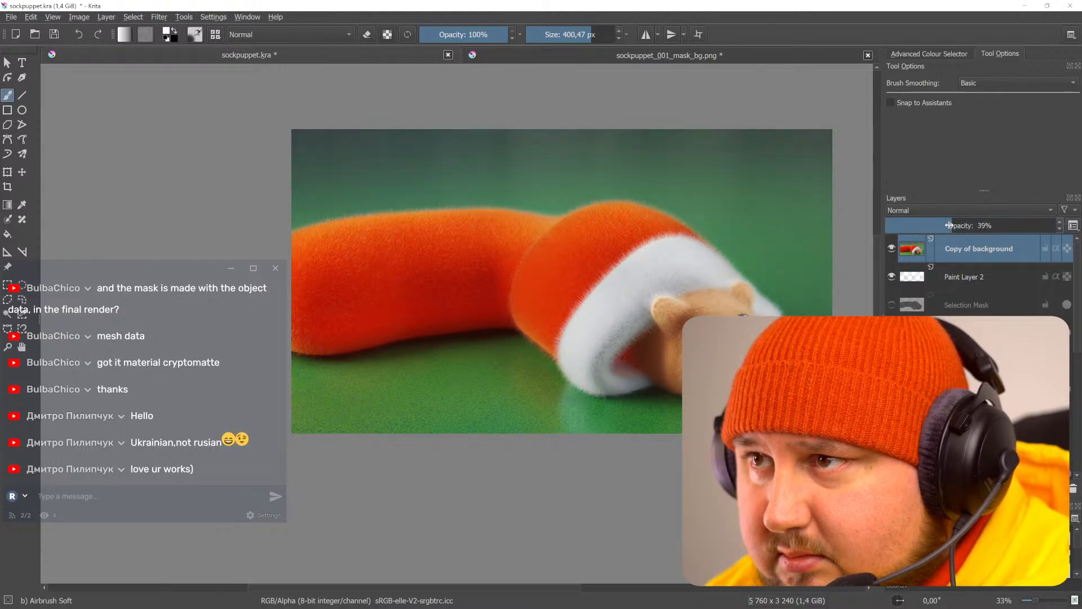
{"action": "left_click", "coordinate": [892, 249]}
{"action": "left_click", "coordinate": [891, 249]}
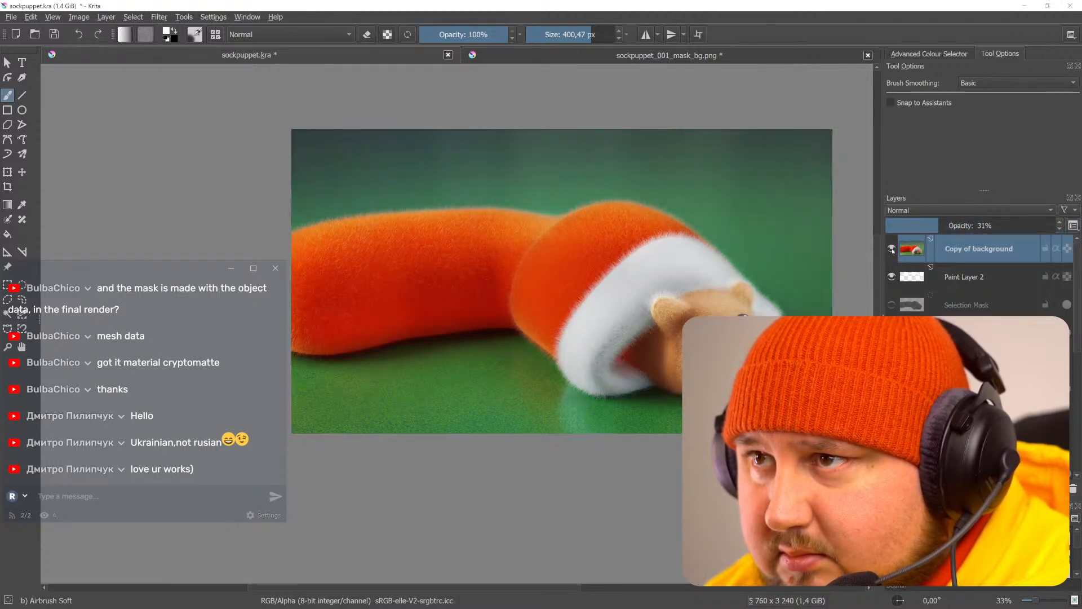
{"action": "left_click", "coordinate": [893, 250]}
{"action": "scroll", "coordinate": [630, 253], "scroll_direction": "up", "scroll_amount": 4}
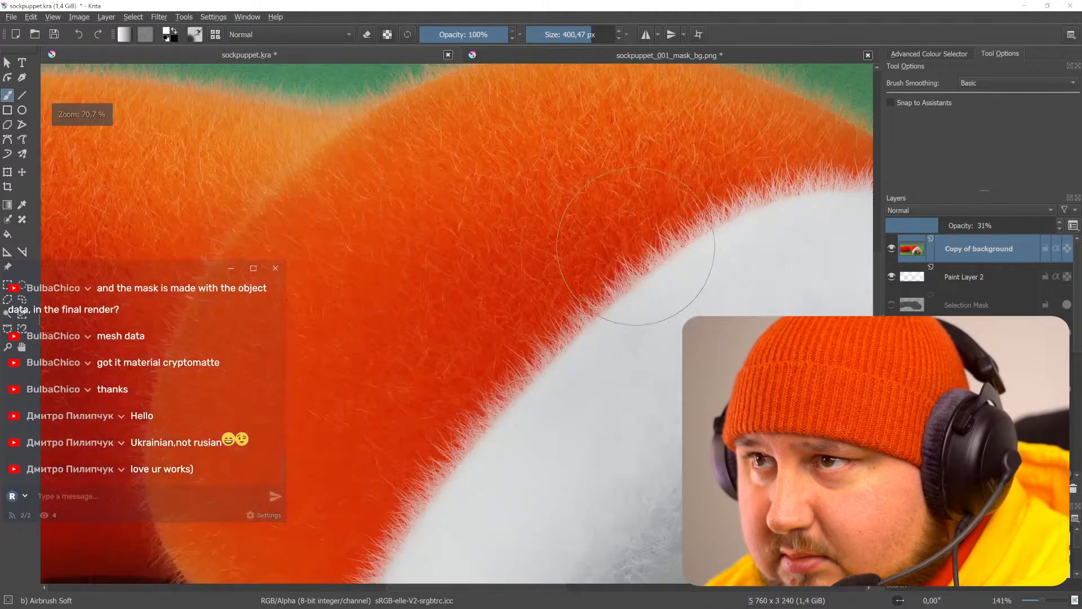
{"action": "left_click", "coordinate": [892, 249]}
{"action": "left_click", "coordinate": [892, 249]}
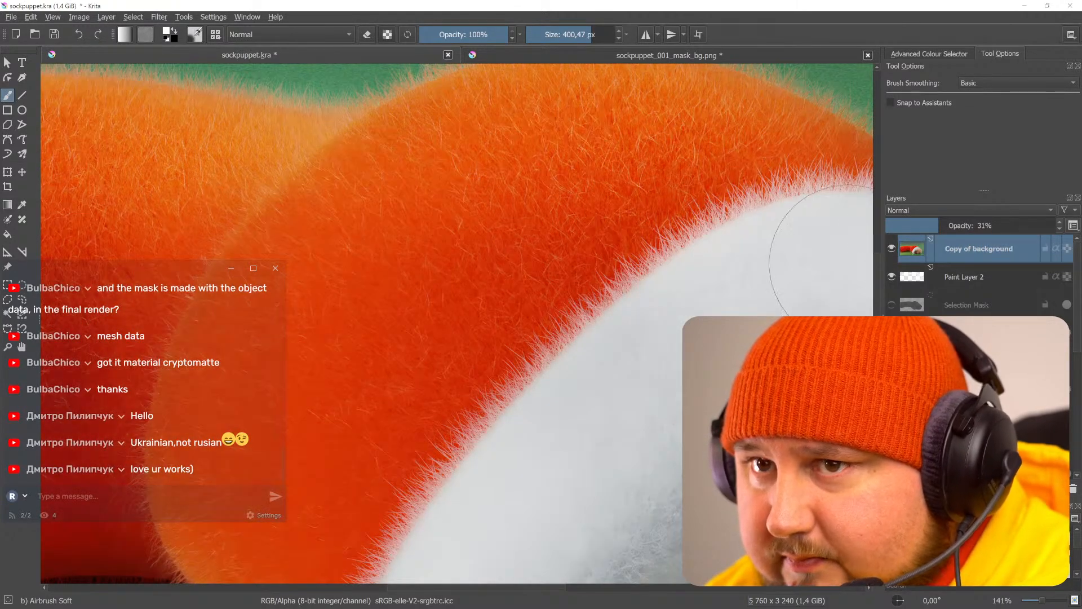
- Compare the long red sock body and backdrop with the background copy shown and hidden
{"action": "scroll", "coordinate": [580, 278], "scroll_direction": "down", "scroll_amount": 4}
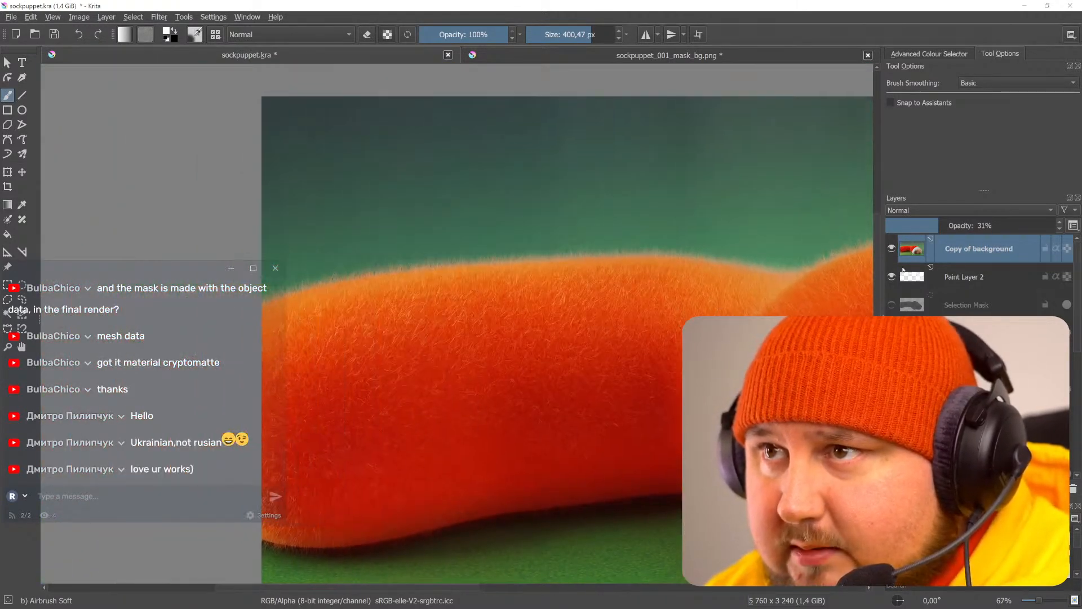
{"action": "left_click", "coordinate": [888, 250]}
{"action": "left_click", "coordinate": [888, 250]}
{"action": "left_click", "coordinate": [889, 249]}
{"action": "left_click", "coordinate": [889, 250]}
{"action": "left_click", "coordinate": [890, 250]}
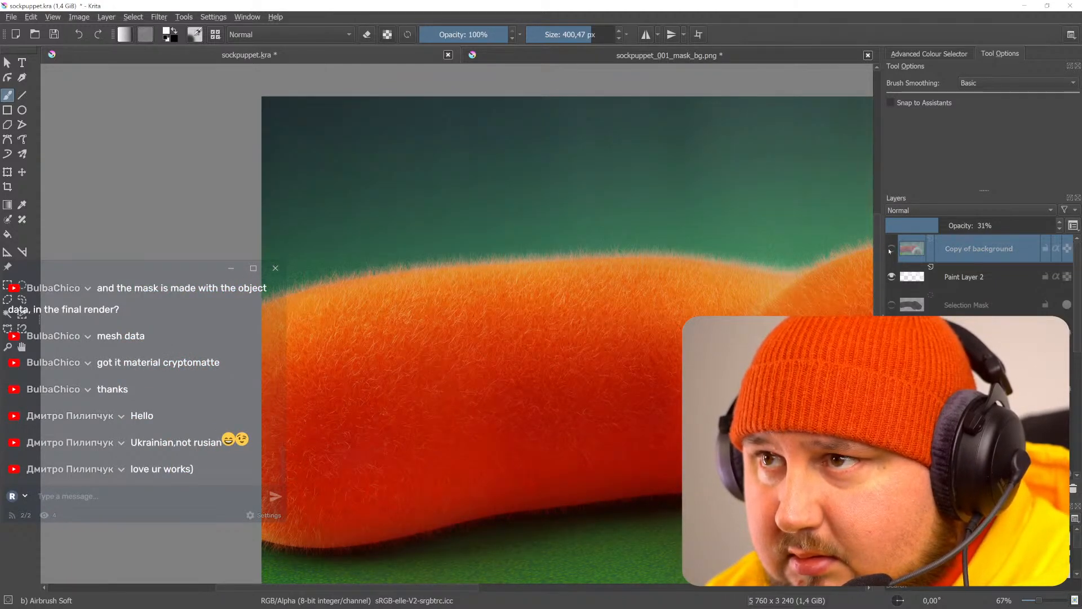
{"action": "left_click", "coordinate": [889, 250]}
- Compare the ferret's face and white trim up close with the background copy shown and hidden
{"action": "middle_click_drag", "start_coordinate": [686, 312], "coordinate": [405, 185]}
{"action": "middle_click_drag", "start_coordinate": [757, 348], "coordinate": [517, 296]}
{"action": "scroll", "coordinate": [682, 296], "scroll_direction": "up", "scroll_amount": 1, "text": "ctrl"}
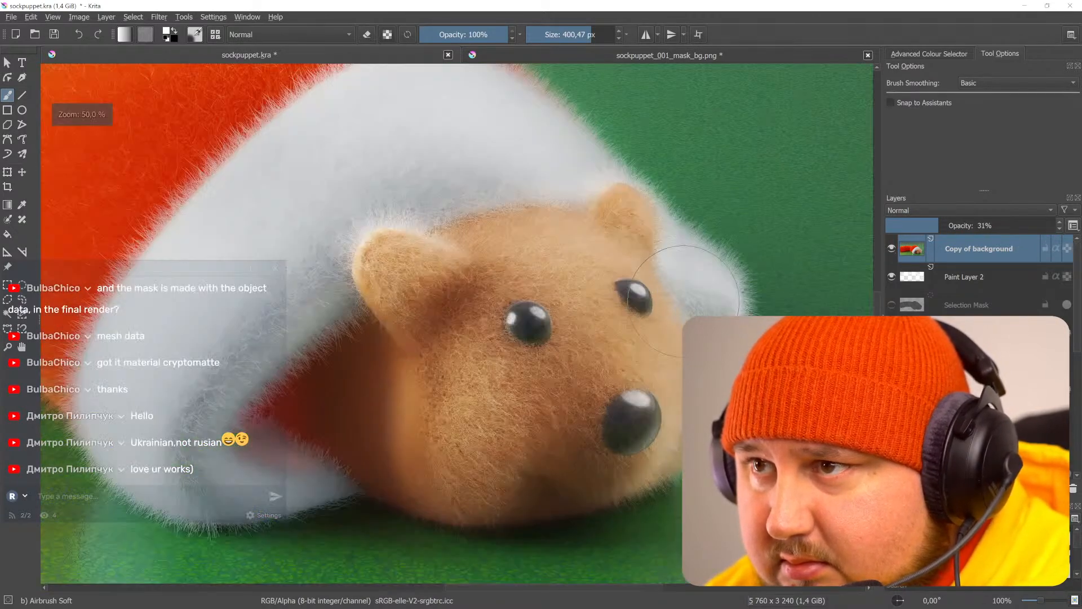
{"action": "left_click", "coordinate": [891, 249]}
{"action": "left_click", "coordinate": [893, 249]}
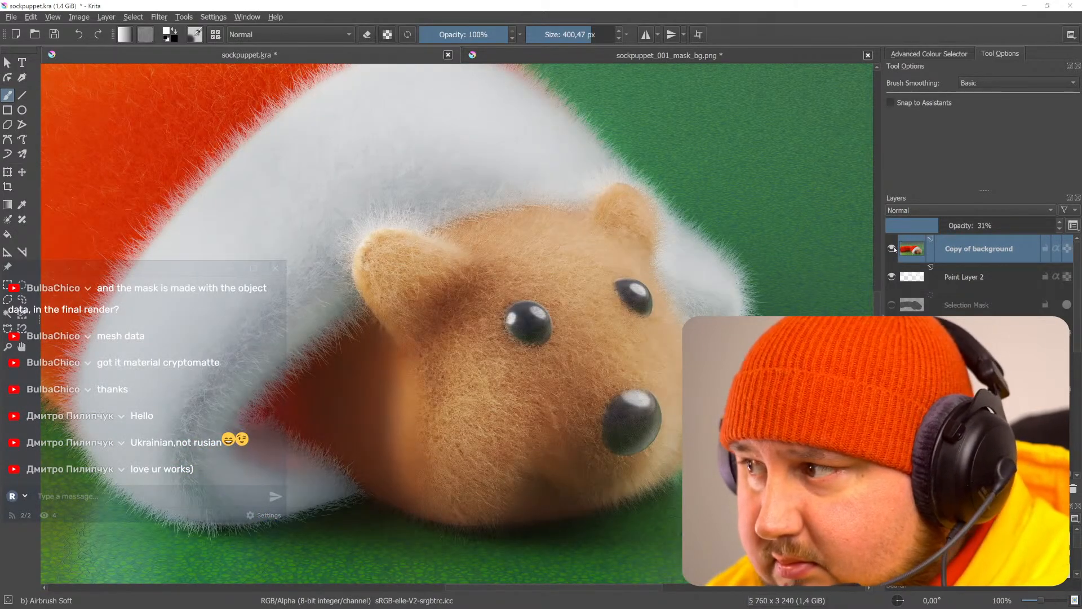
{"action": "left_click", "coordinate": [893, 249]}
{"action": "left_click", "coordinate": [891, 248]}
{"action": "left_click", "coordinate": [892, 248]}
{"action": "left_click", "coordinate": [892, 248]}
{"action": "left_click", "coordinate": [893, 249]}
{"action": "left_click", "coordinate": [892, 249]}
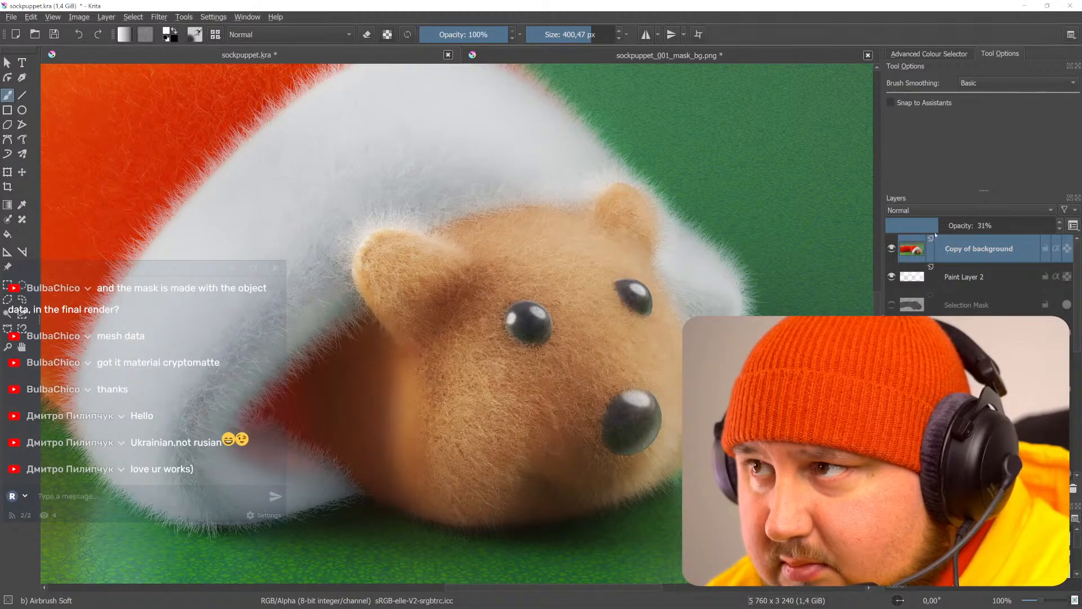
- Set the background copy's opacity to 25%, toggling its visibility to compare the effect on the face
{"action": "left_click", "coordinate": [893, 248]}
{"action": "left_click", "coordinate": [893, 248]}
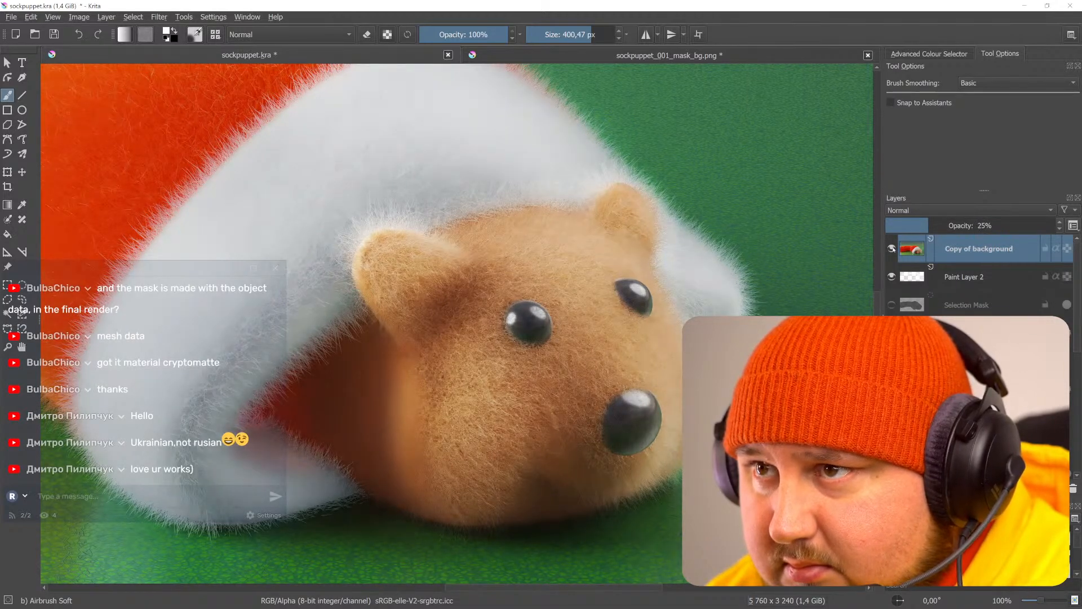
{"action": "left_click", "coordinate": [893, 249]}
{"action": "left_click", "coordinate": [892, 249]}
{"action": "left_click", "coordinate": [893, 249]}
{"action": "left_click", "coordinate": [892, 249]}
{"action": "left_click", "coordinate": [892, 248]}
{"action": "left_click", "coordinate": [892, 248]}
- Compare the full image with and without the background copy, checking the whole scene
{"action": "scroll", "coordinate": [693, 281], "scroll_direction": "down", "scroll_amount": 3}
{"action": "middle_click_drag", "start_coordinate": [692, 280], "coordinate": [767, 335]}
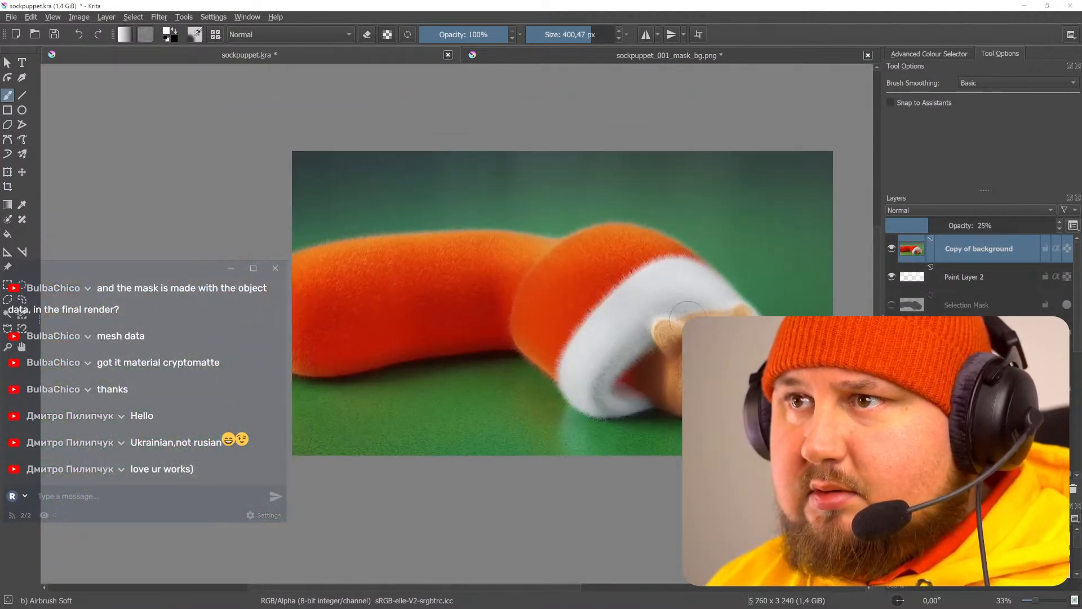
{"action": "left_click", "coordinate": [892, 248]}
{"action": "left_click", "coordinate": [892, 249]}
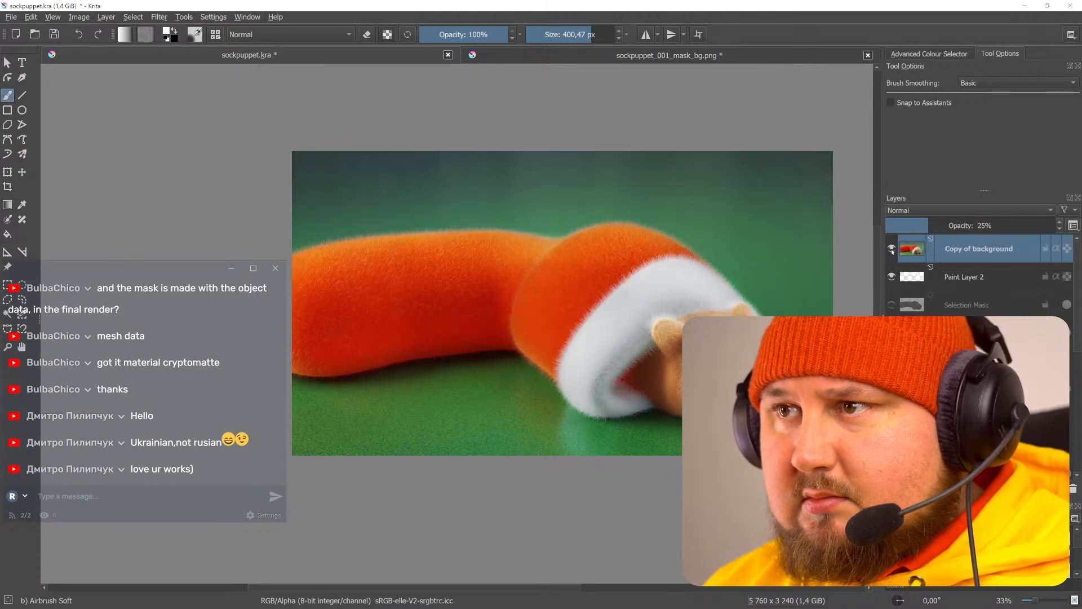
{"action": "middle_click_drag", "start_coordinate": [758, 317], "coordinate": [639, 269]}
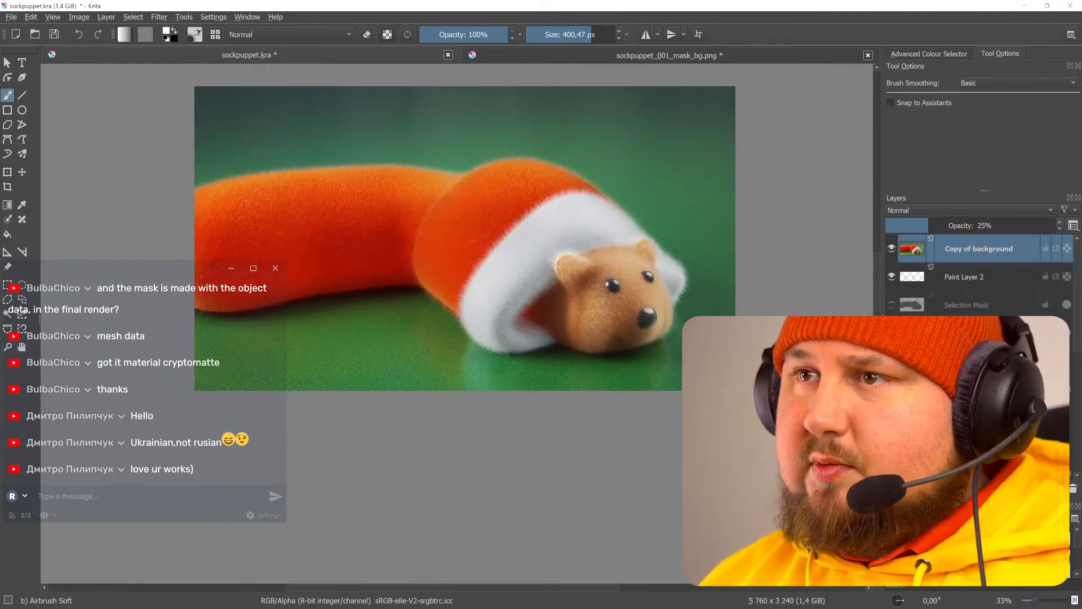
- Add a paint layer on top, fill it with a radial white-to-black gradient centred on the image, and set it to Overlay
{"action": "key", "text": "Insert"}
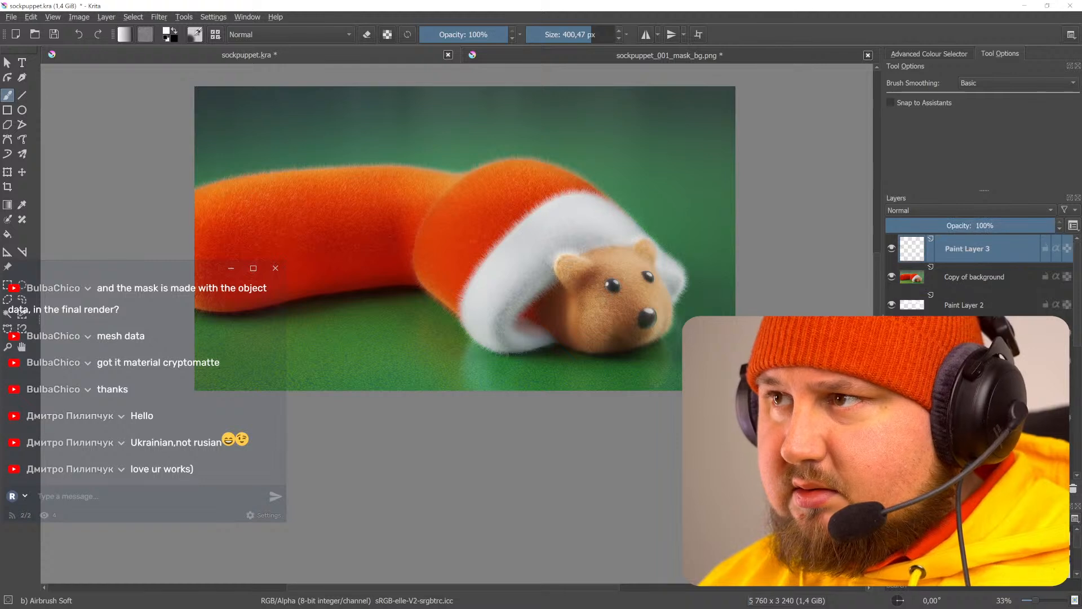
{"action": "key", "text": "g"}
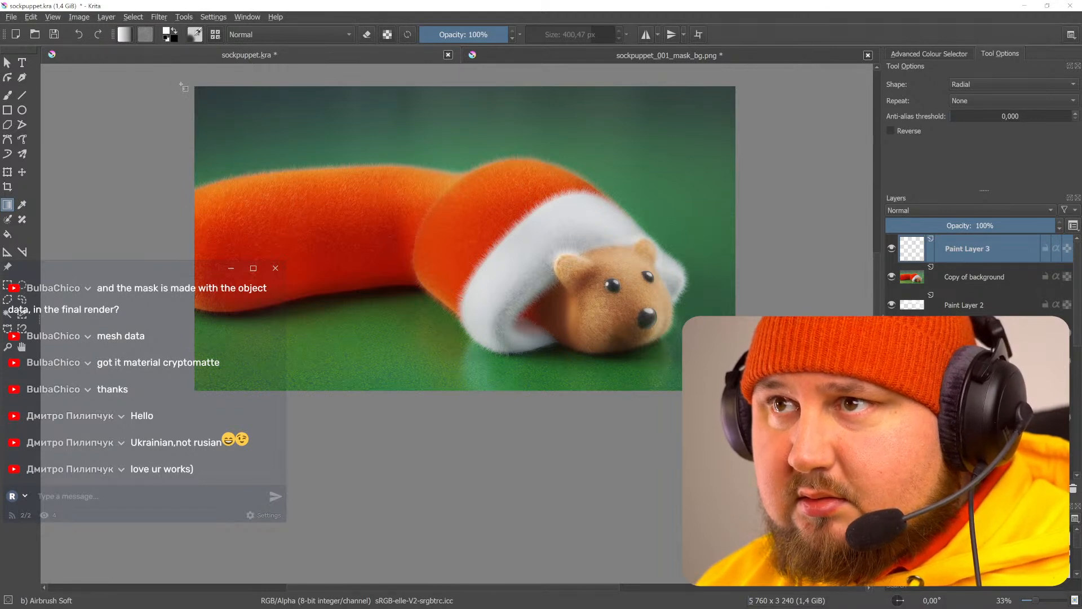
{"action": "left_click_drag", "start_coordinate": [272, 102], "coordinate": [187, 90]}
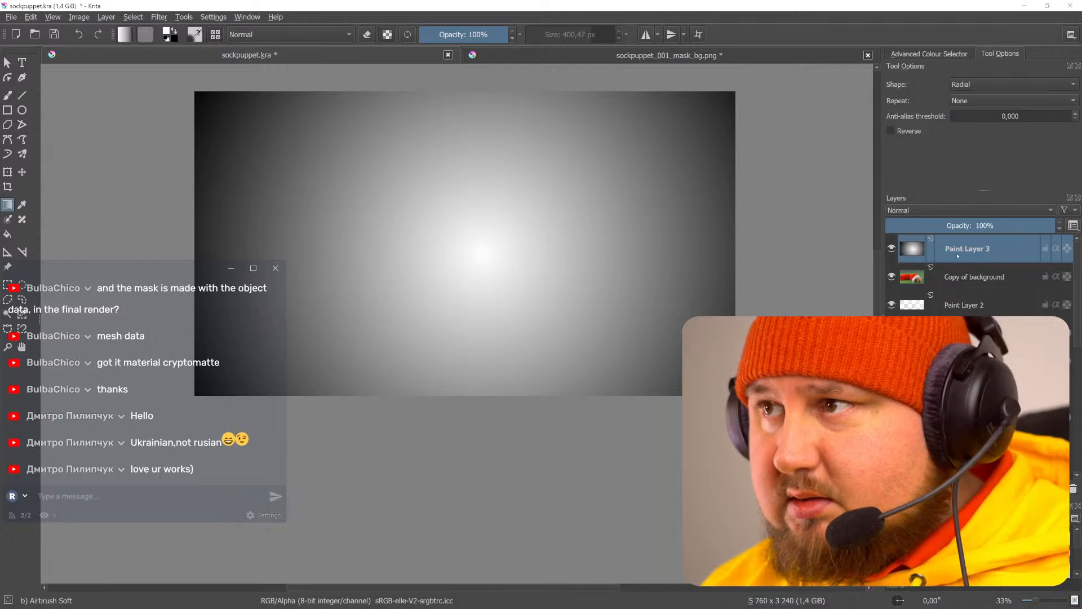
{"action": "left_click", "coordinate": [930, 210]}
{"action": "left_click", "coordinate": [931, 219]}
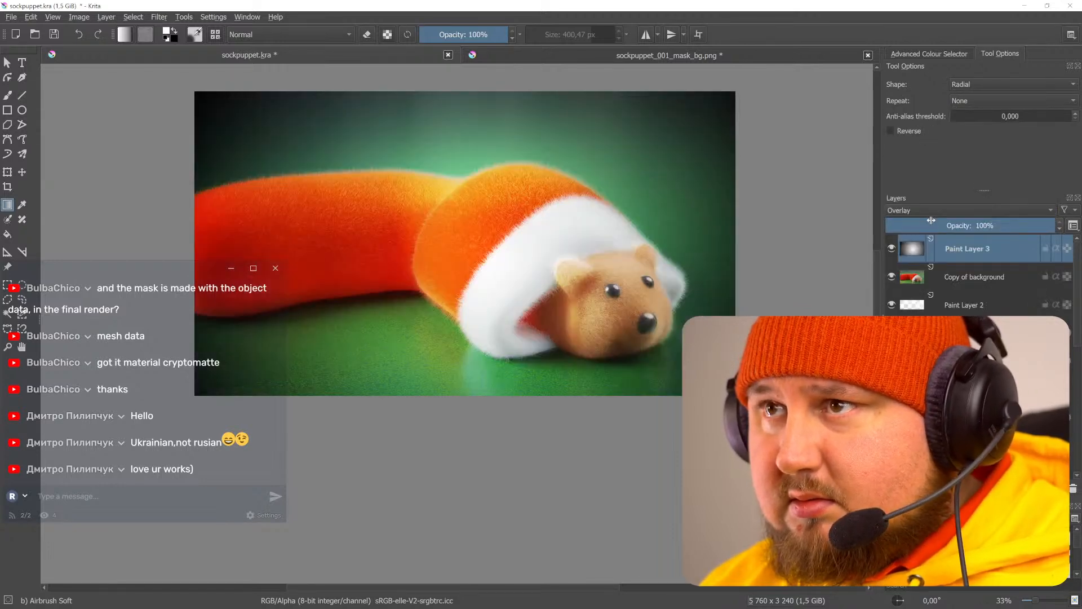
- Set the radial gradient layer's opacity to 46% and toggle its visibility to compare the vignette effect
{"action": "left_click", "coordinate": [965, 223]}
{"action": "left_click", "coordinate": [891, 249]}
{"action": "left_click", "coordinate": [891, 248]}
{"action": "left_click", "coordinate": [891, 248]}
{"action": "left_click", "coordinate": [891, 249]}
{"action": "left_click", "coordinate": [892, 248]}
{"action": "left_click", "coordinate": [892, 249]}
{"action": "left_click", "coordinate": [892, 249]}
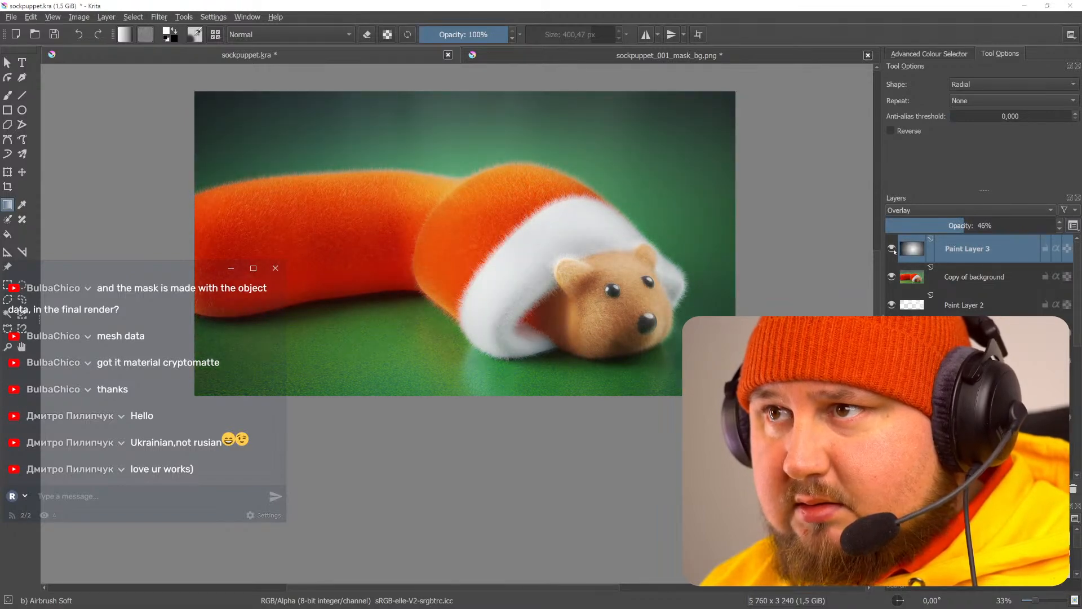
- Reduce the radial gradient layer's opacity to 34%, toggling its visibility to compare the image with and without the vignette
{"action": "left_click_drag", "start_coordinate": [960, 224], "coordinate": [943, 225]}
{"action": "left_click", "coordinate": [890, 248]}
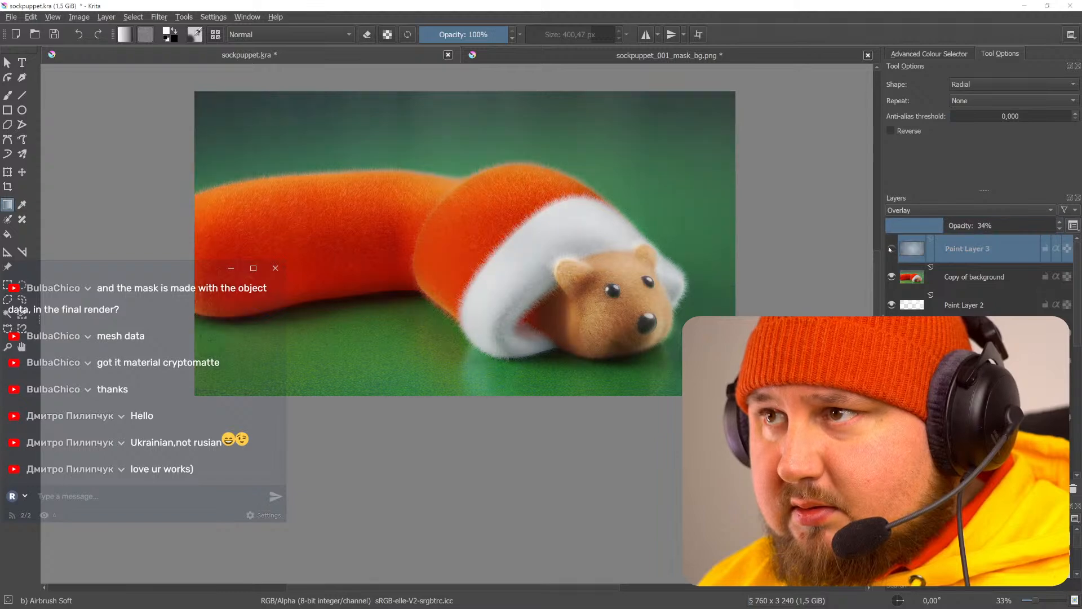
{"action": "left_click", "coordinate": [891, 249]}
{"action": "left_click", "coordinate": [891, 248]}
{"action": "left_click", "coordinate": [891, 249]}
{"action": "left_click", "coordinate": [891, 249]}
{"action": "left_click", "coordinate": [891, 249]}
{"action": "left_click", "coordinate": [891, 249]}
{"action": "left_click", "coordinate": [891, 248]}
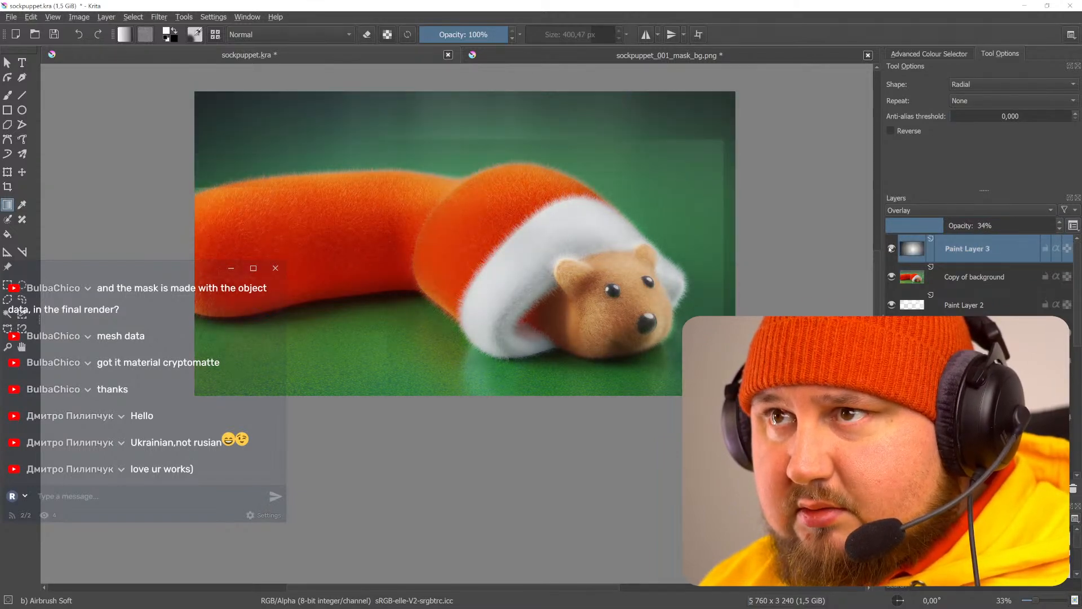
{"action": "left_click", "coordinate": [891, 249]}
{"action": "left_click", "coordinate": [891, 248]}
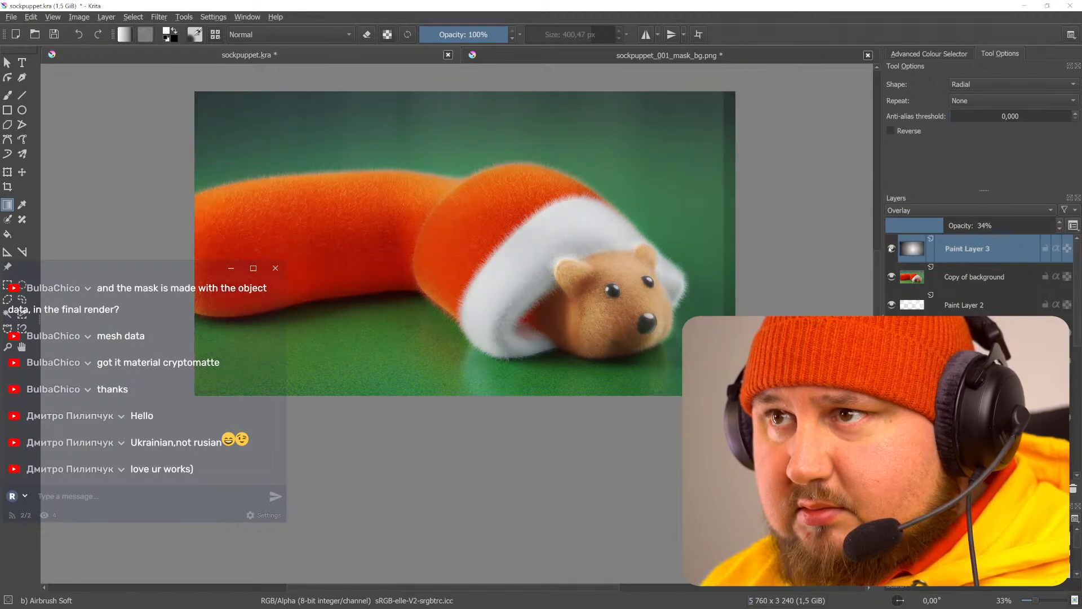
{"action": "left_click", "coordinate": [891, 248]}
{"action": "middle_click_drag", "start_coordinate": [603, 309], "coordinate": [579, 303]}
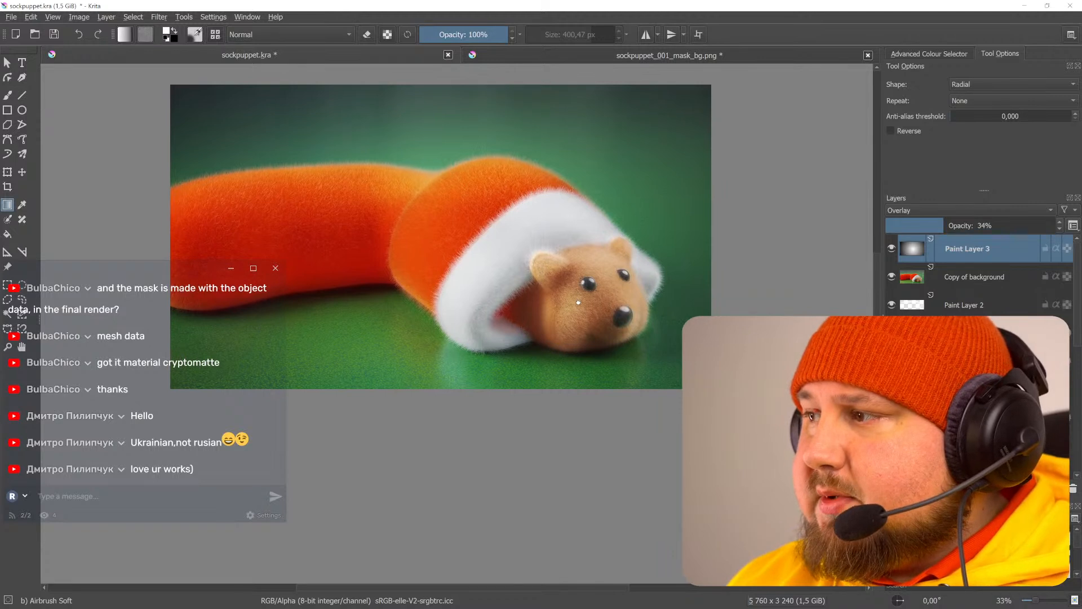